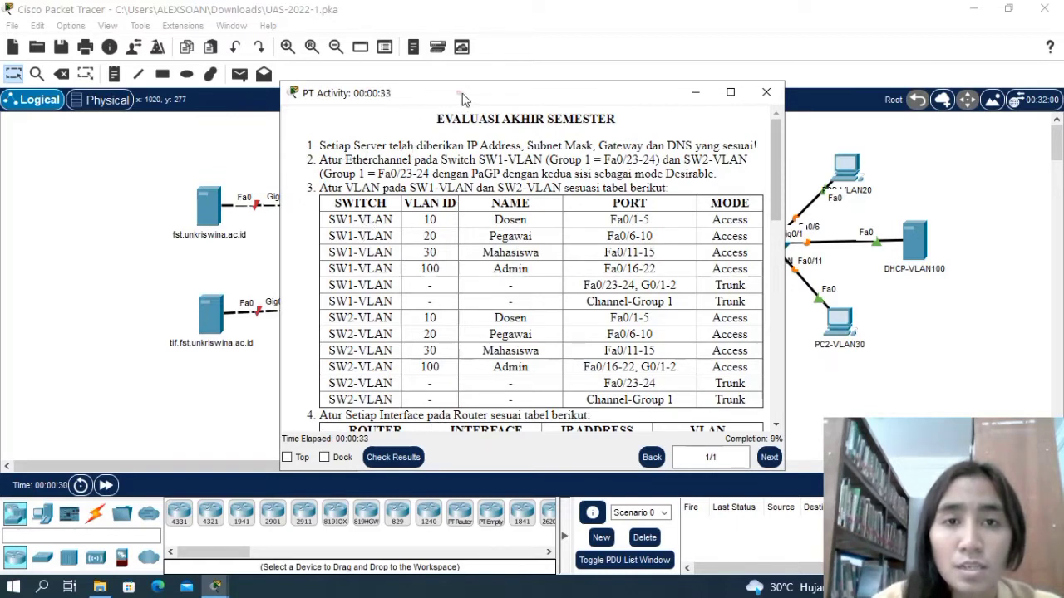
# Read through the activity instructions covering EtherChannel, VLANs, router interfaces, HSRP, RIP and DHCP relay, leaving the topology unobstructed at the end.
pyautogui.moveTo(463, 98); pyautogui.dragTo(673, 100)
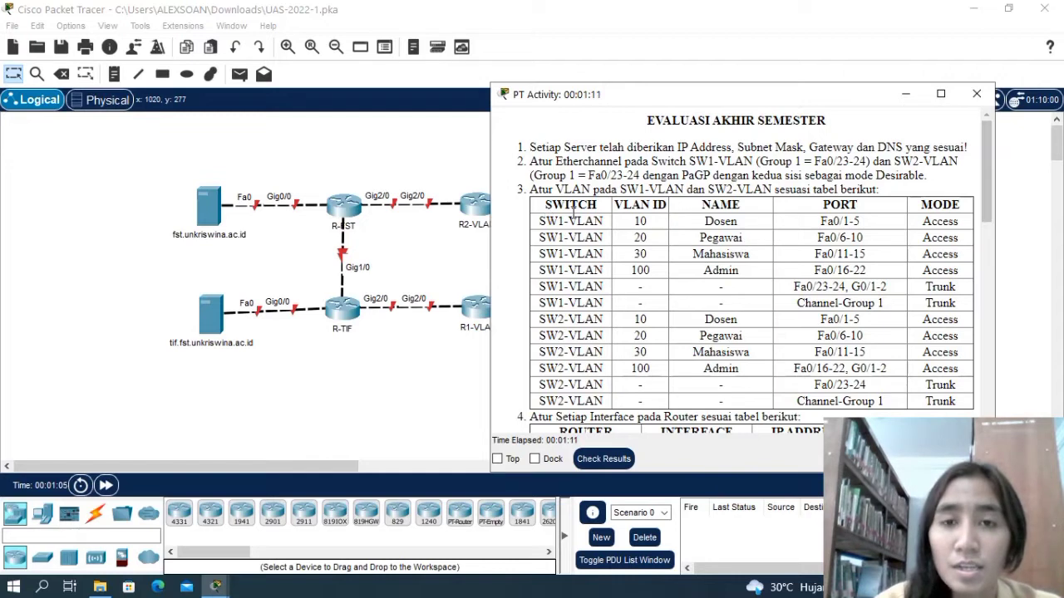
pyautogui.scroll(-2, 575, 218)
pyautogui.scroll(1, 578, 208)
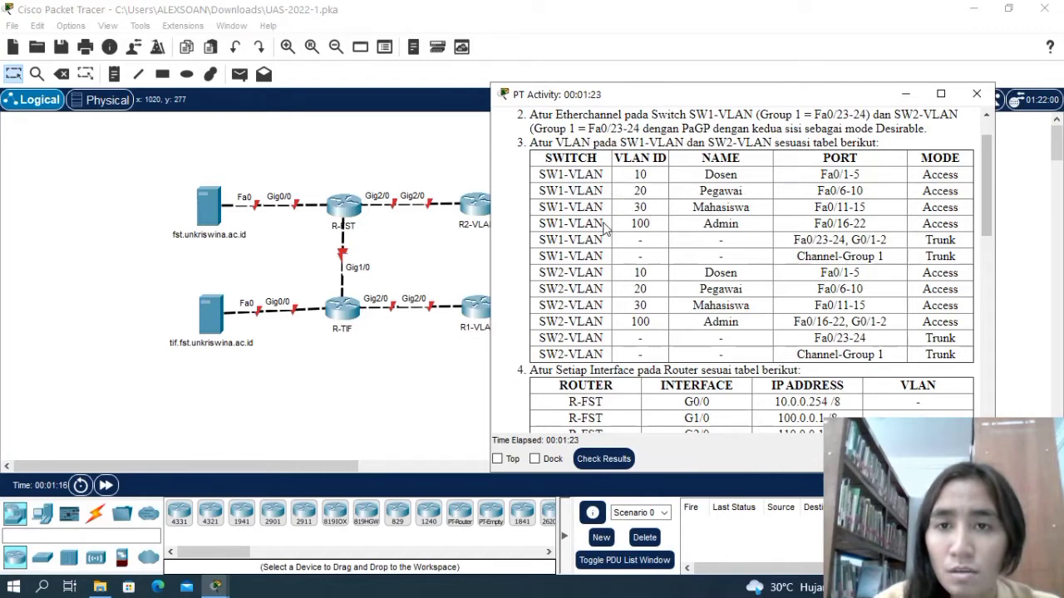
pyautogui.scroll(-1, 611, 217)
pyautogui.scroll(2, 611, 220)
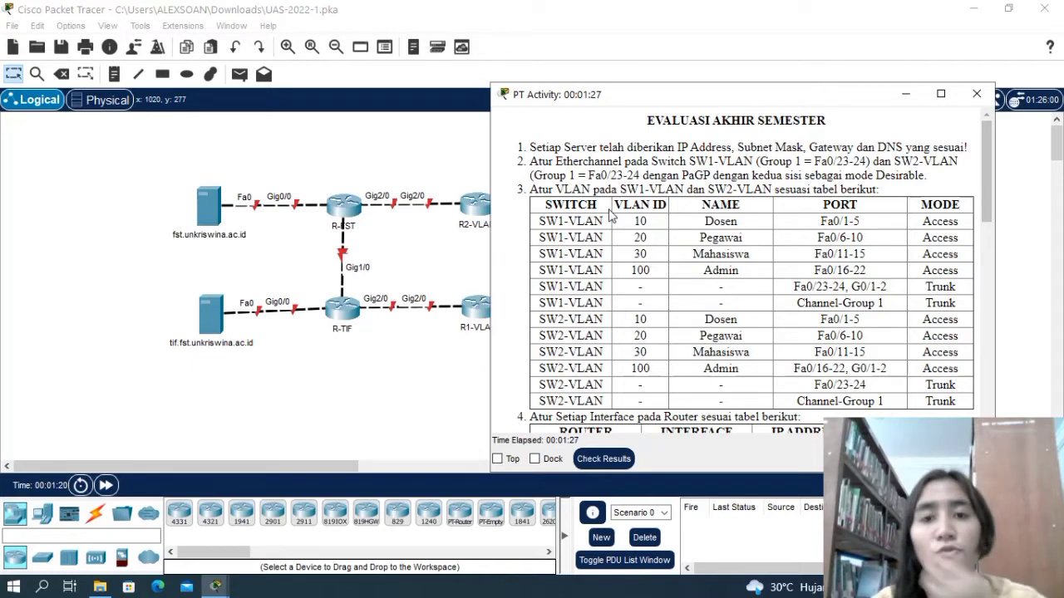
pyautogui.scroll(-5, 635, 258)
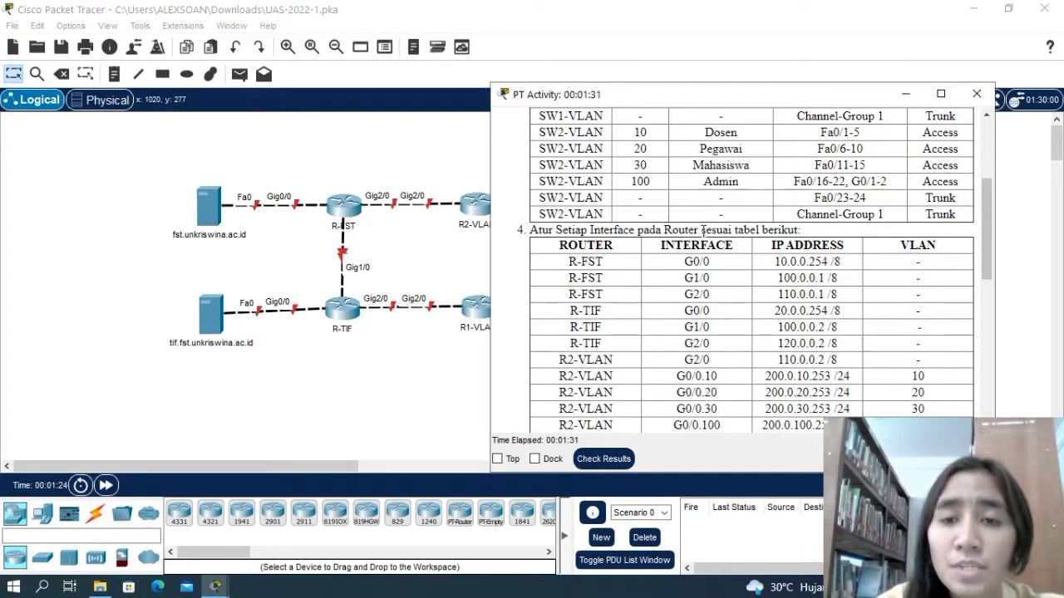
pyautogui.scroll(-1, 683, 300)
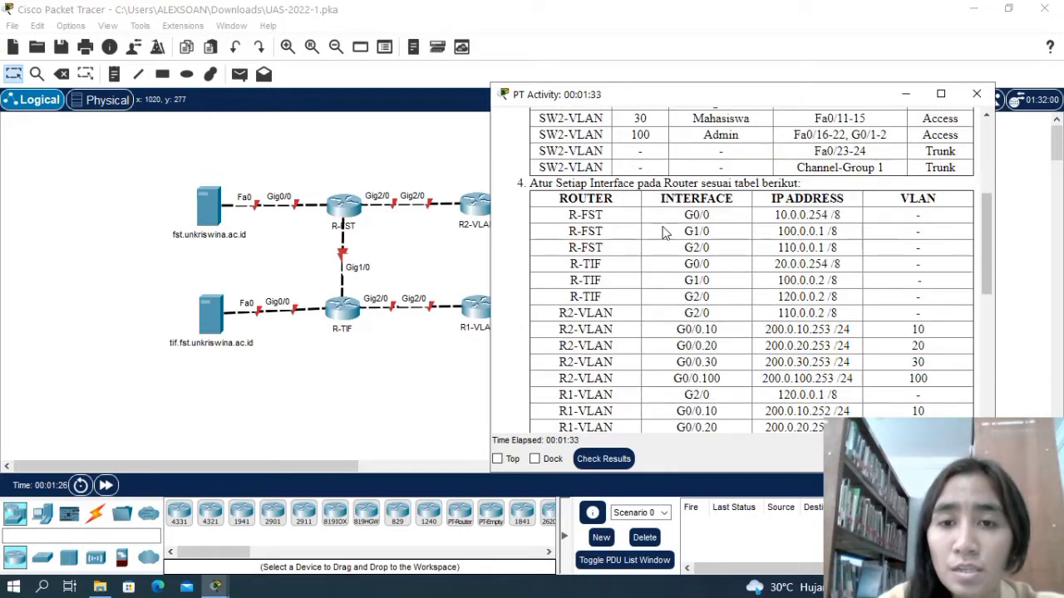
pyautogui.scroll(-6, 677, 256)
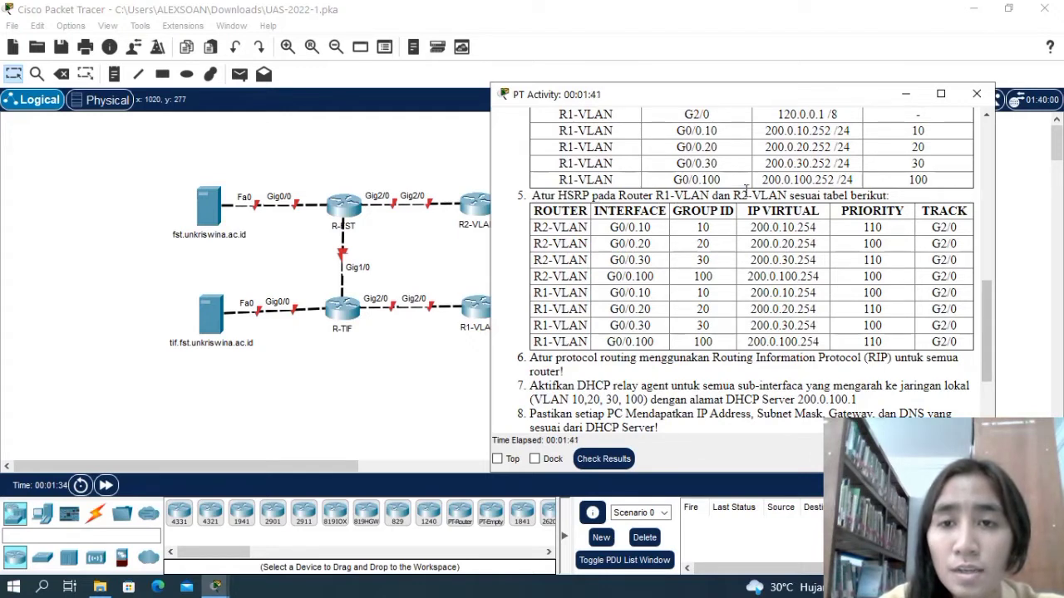
pyautogui.scroll(-3, 629, 318)
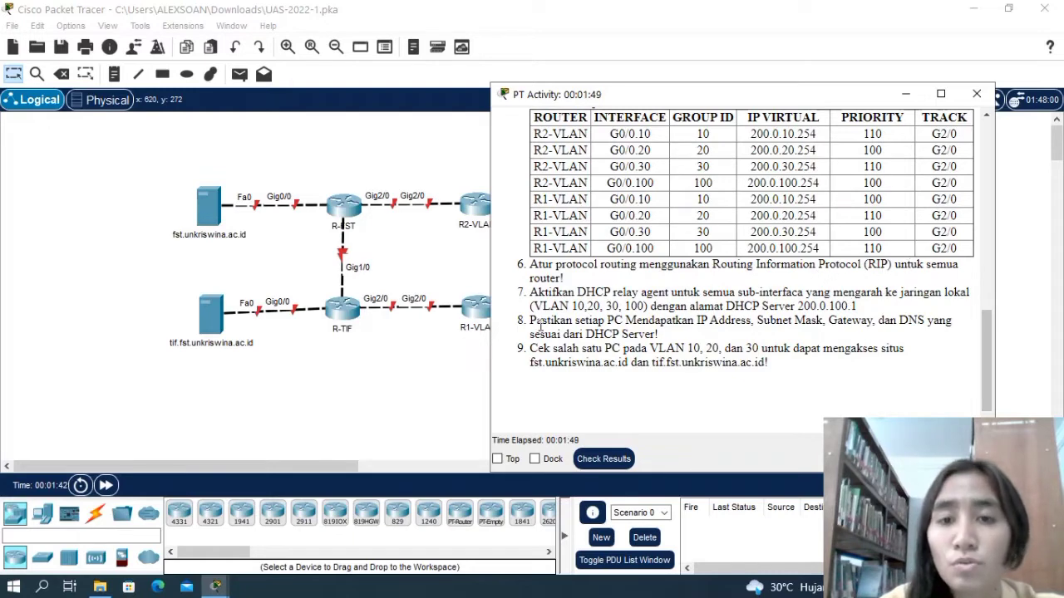
pyautogui.scroll(-1, 526, 298)
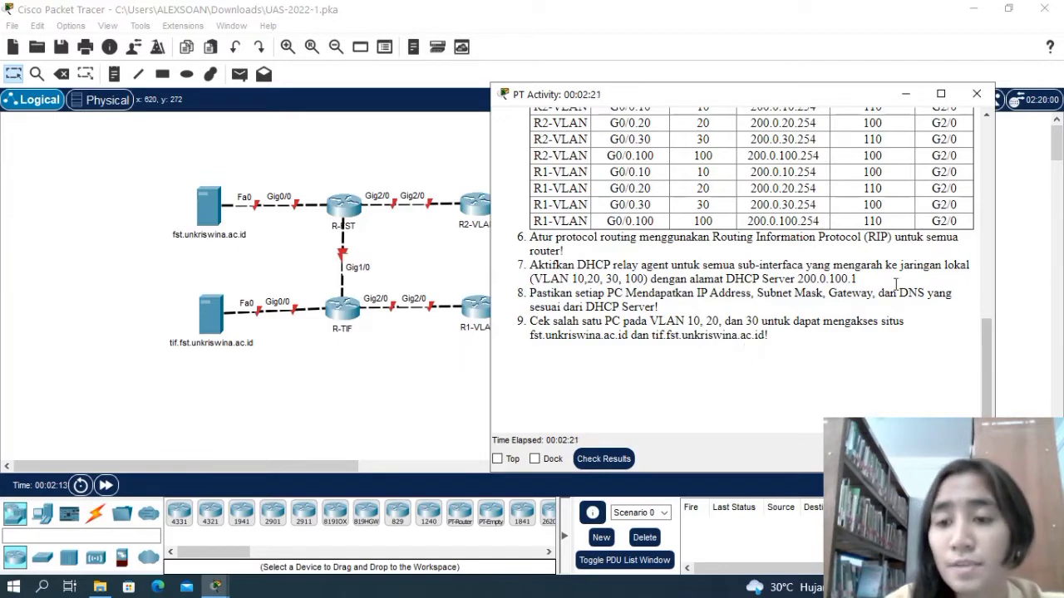
pyautogui.click(976, 94)
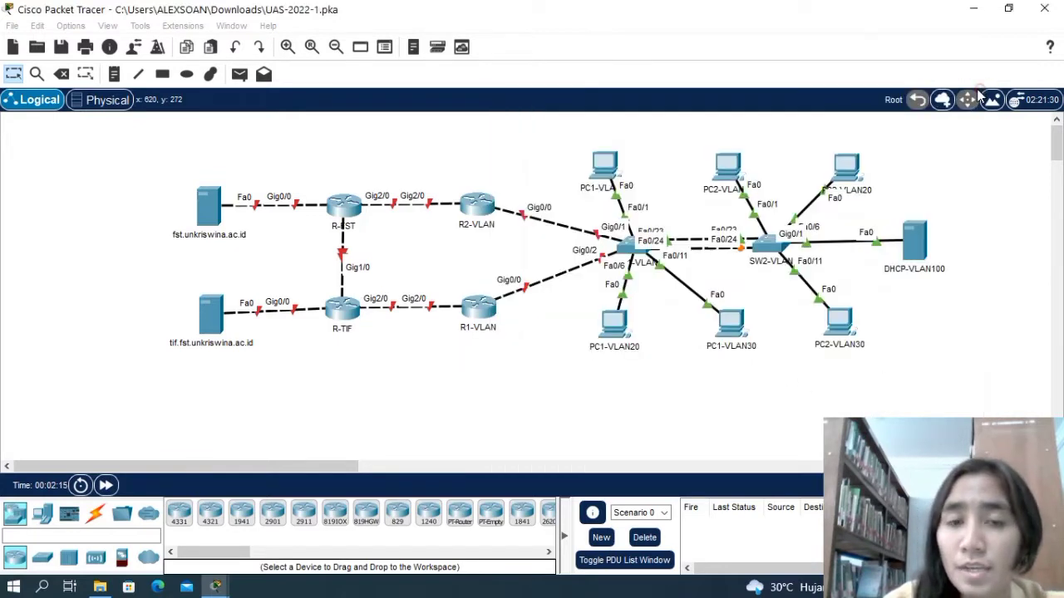
# Open the command line of switch SW1-VLAN and enter global configuration mode with en and config t.
pyautogui.click(630, 246)
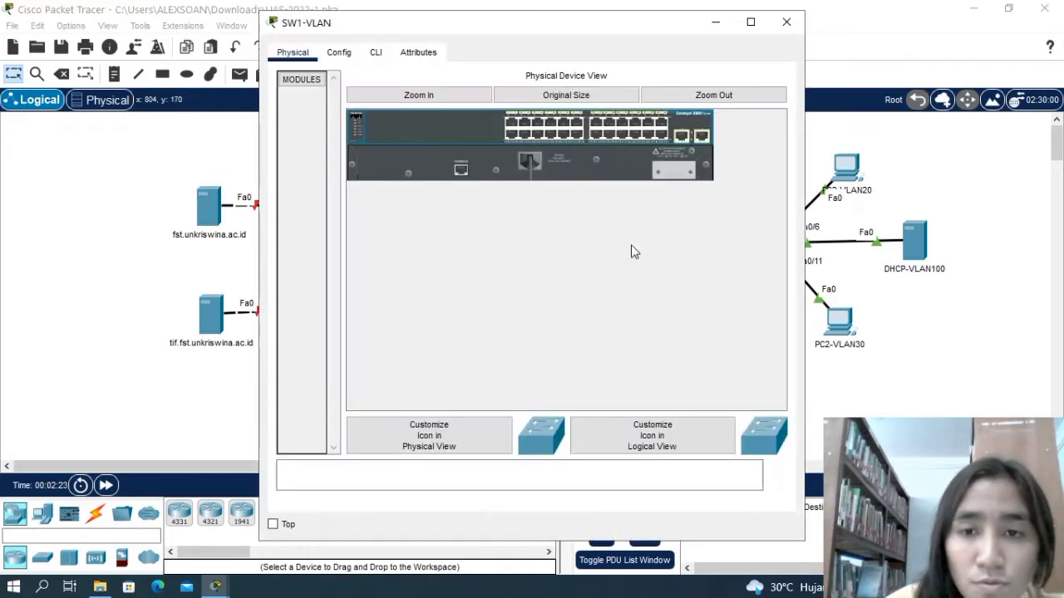
pyautogui.click(376, 54)
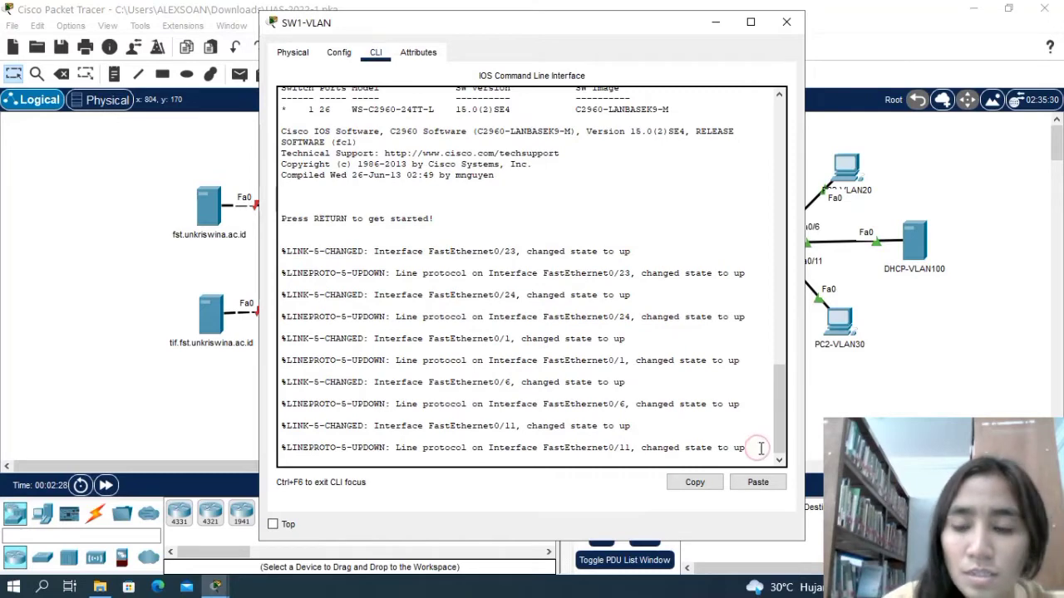
pyautogui.press('Return')
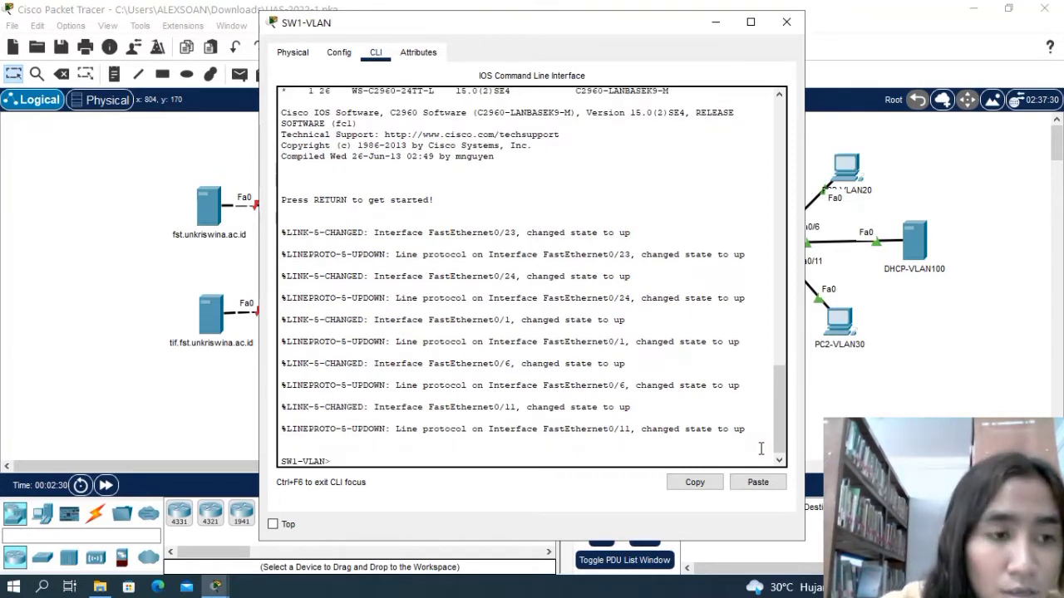
pyautogui.write('en')
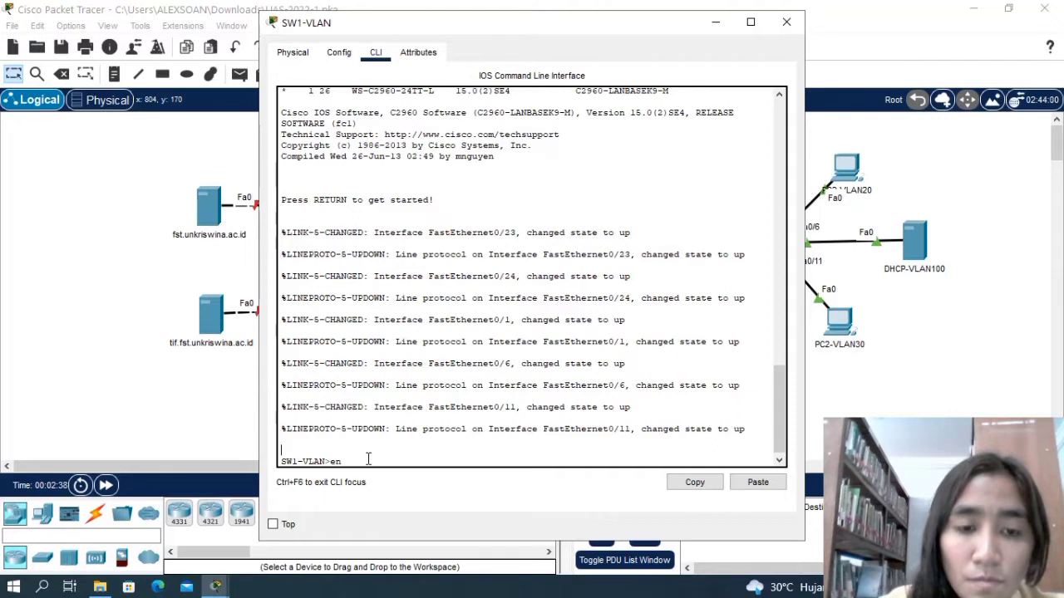
pyautogui.press('Return')
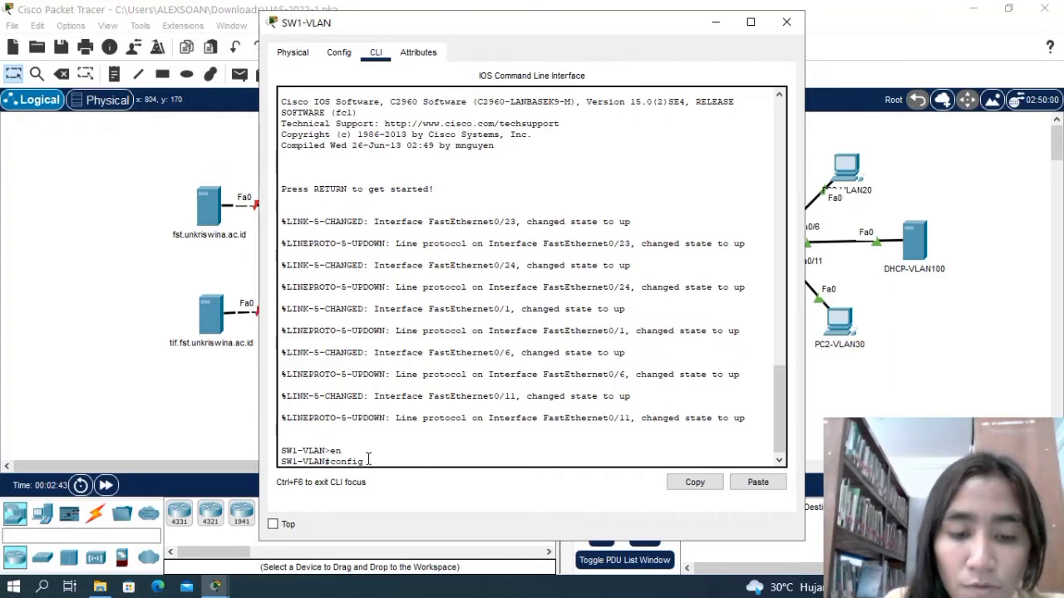
pyautogui.press('Return')
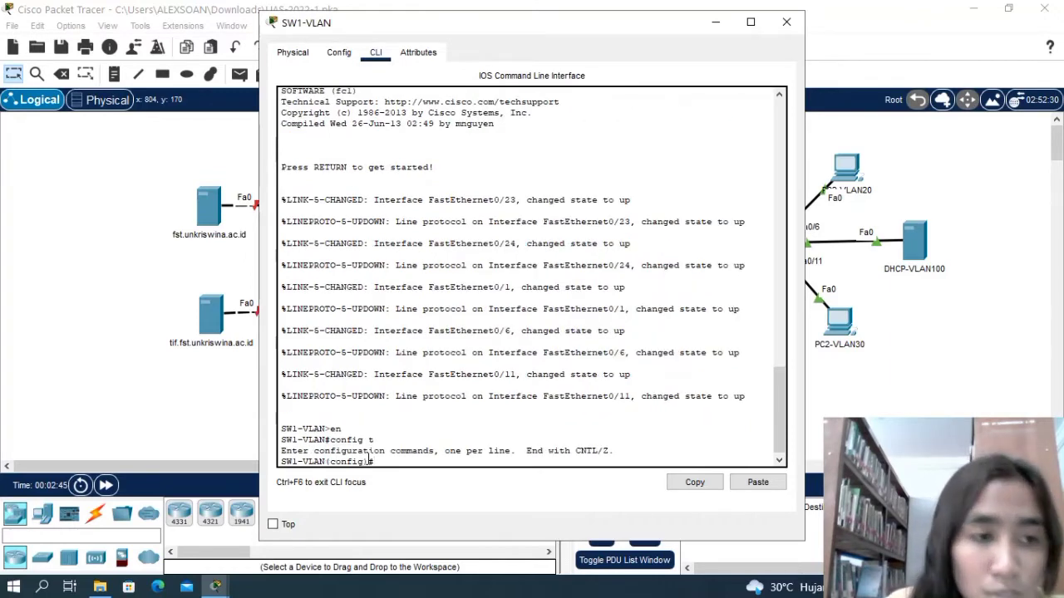
# Try to enter interface configuration for both EtherChannel ports with the command int fa0/23-24.
pyautogui.write('int fa0')
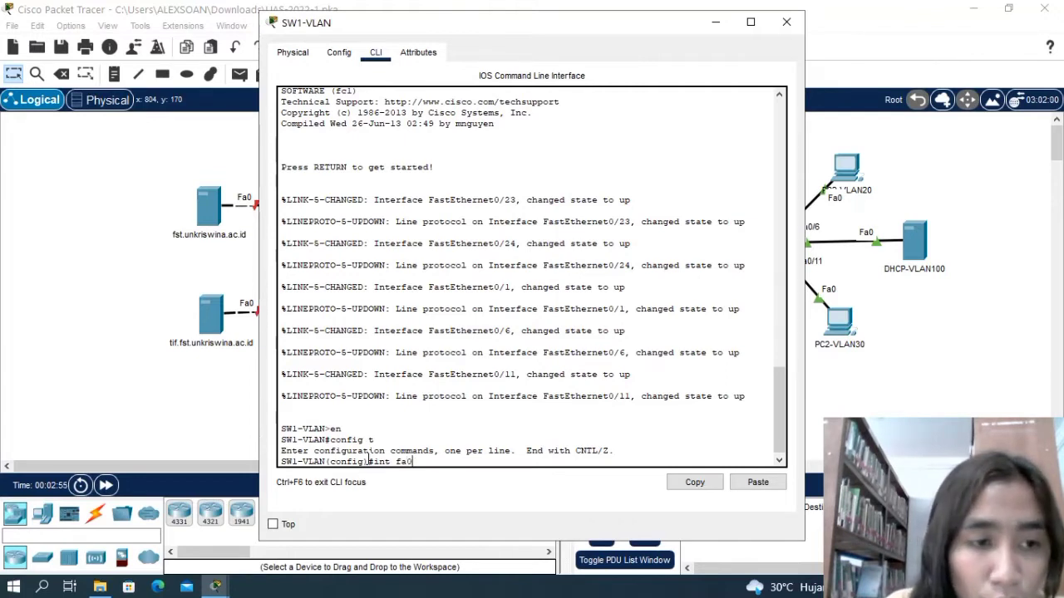
pyautogui.write('23-24')
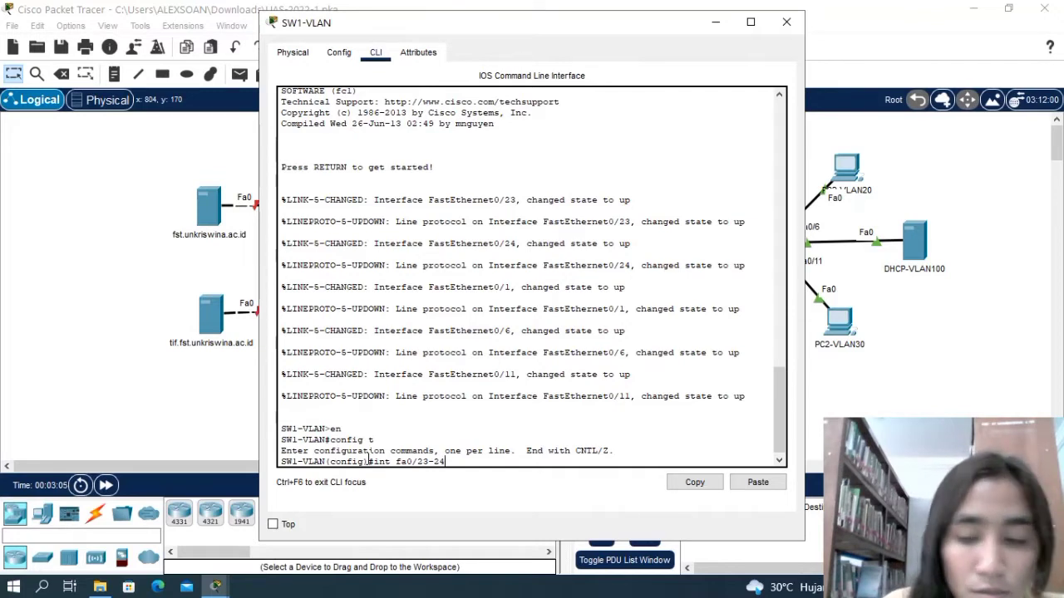
pyautogui.press('Return')
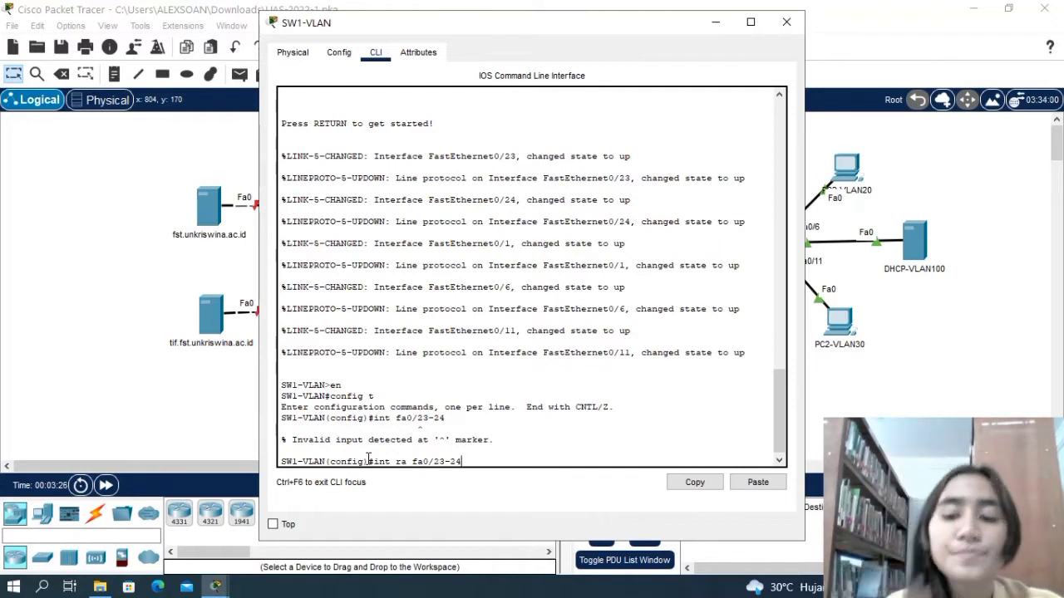
# Assign interface range fa0/23-24 on SW1-VLAN to channel-group 1 in desirable mode, and return to global configuration mode.
pyautogui.press('Return')
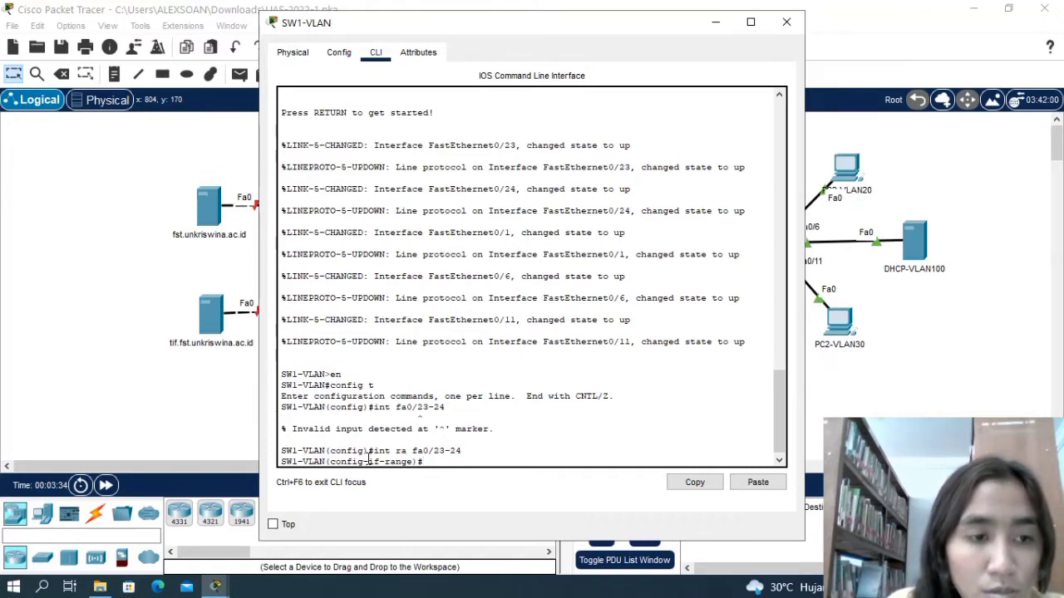
pyautogui.write('chn')
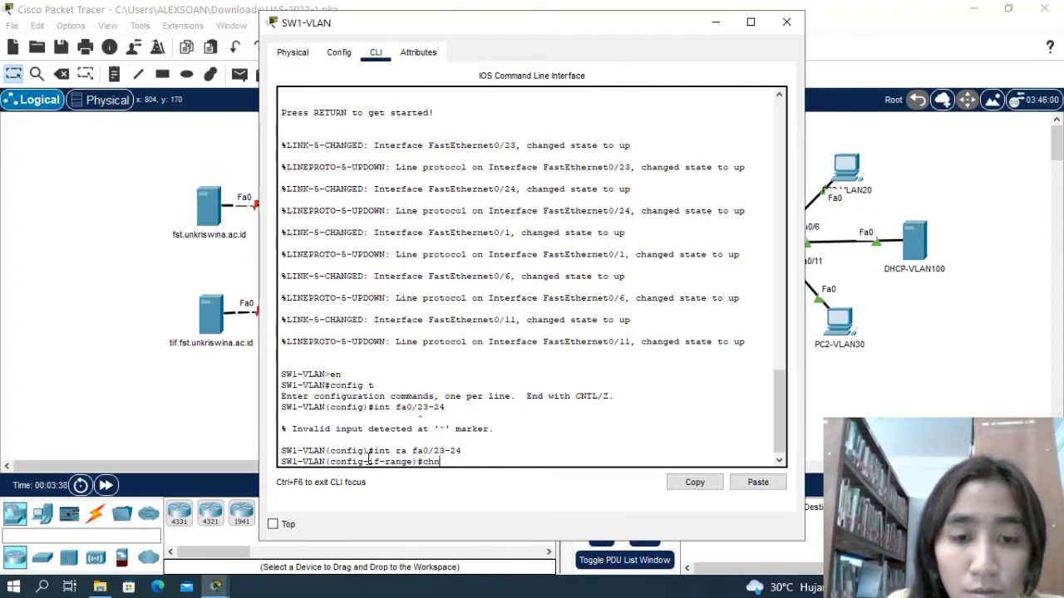
pyautogui.press('BackSpace')
pyautogui.write('annel')
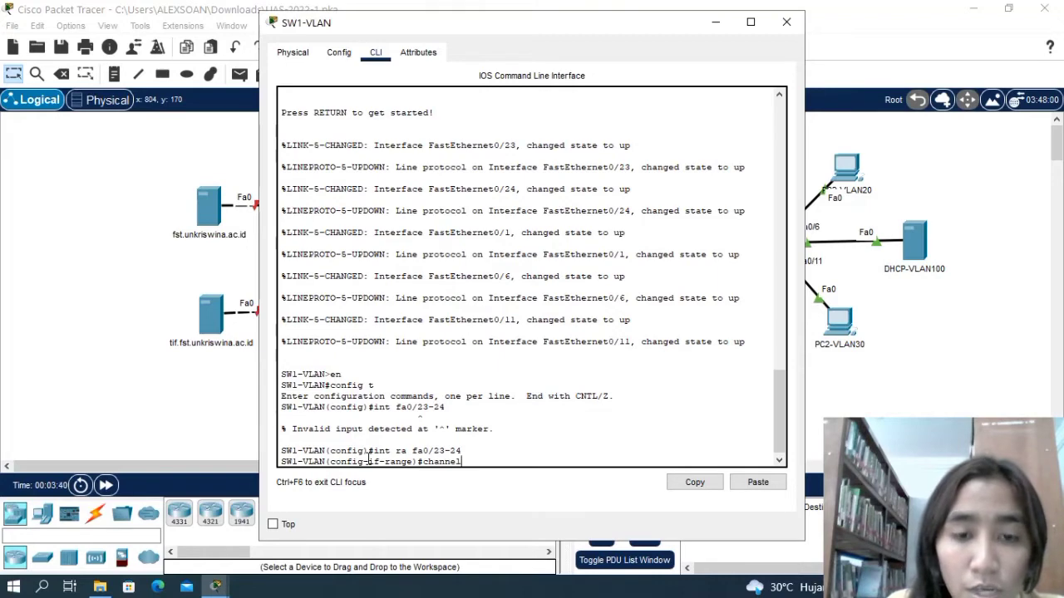
pyautogui.write('-')
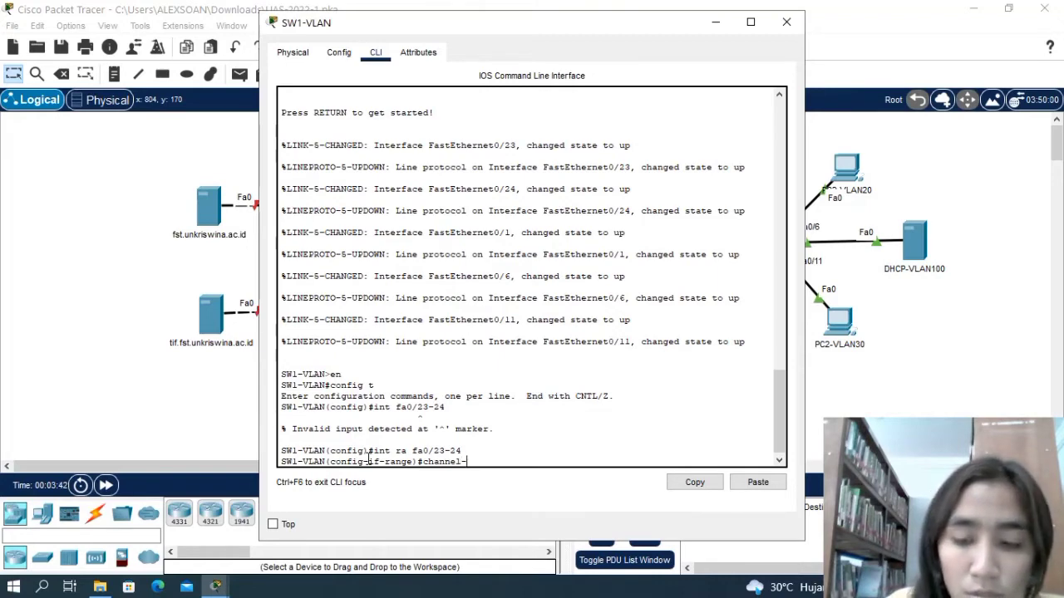
pyautogui.write('group')
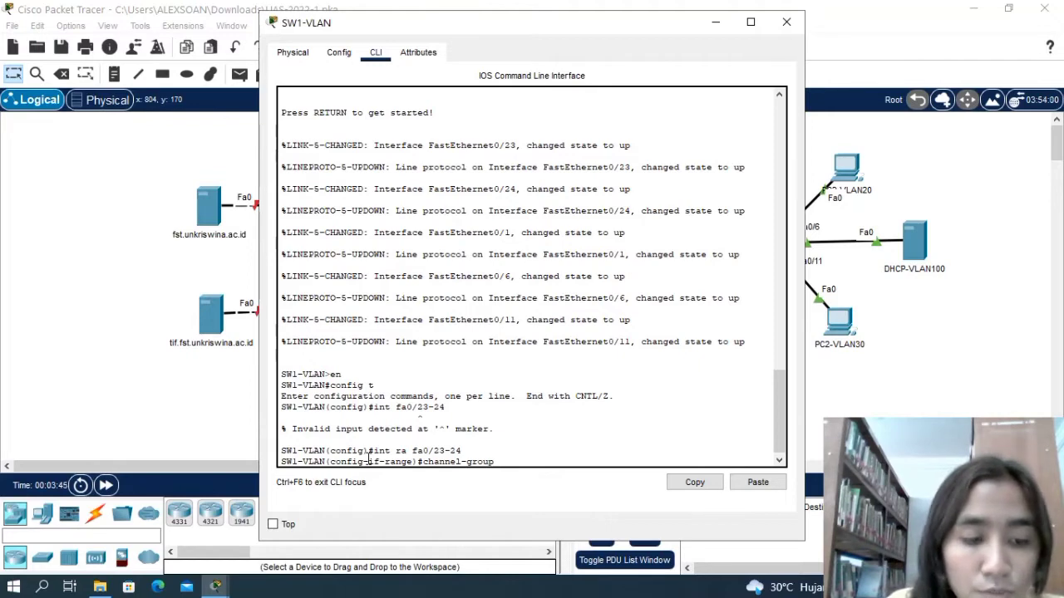
pyautogui.write(' 1 mode')
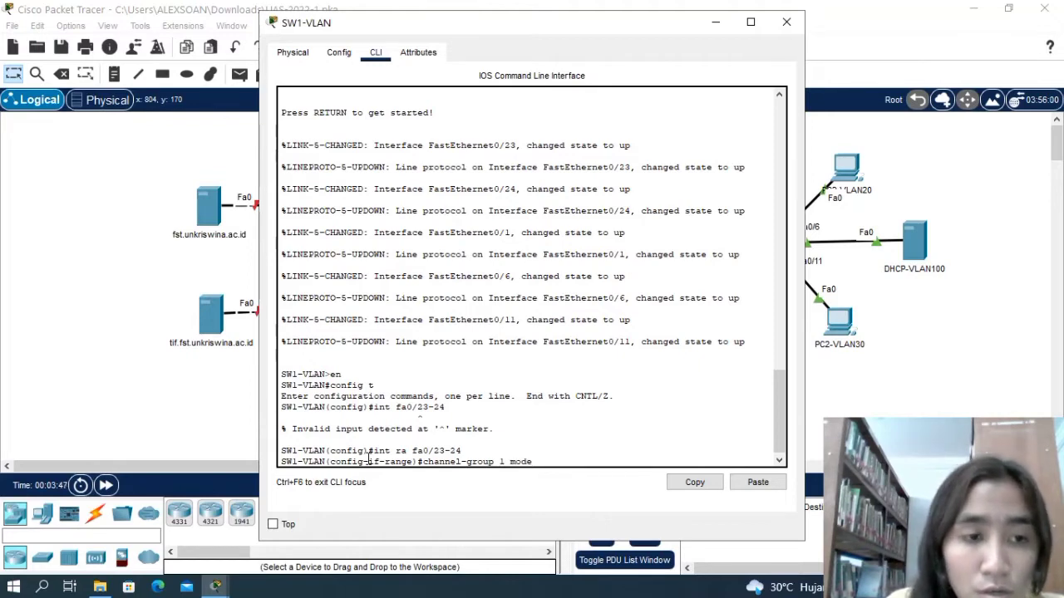
pyautogui.write(' des')
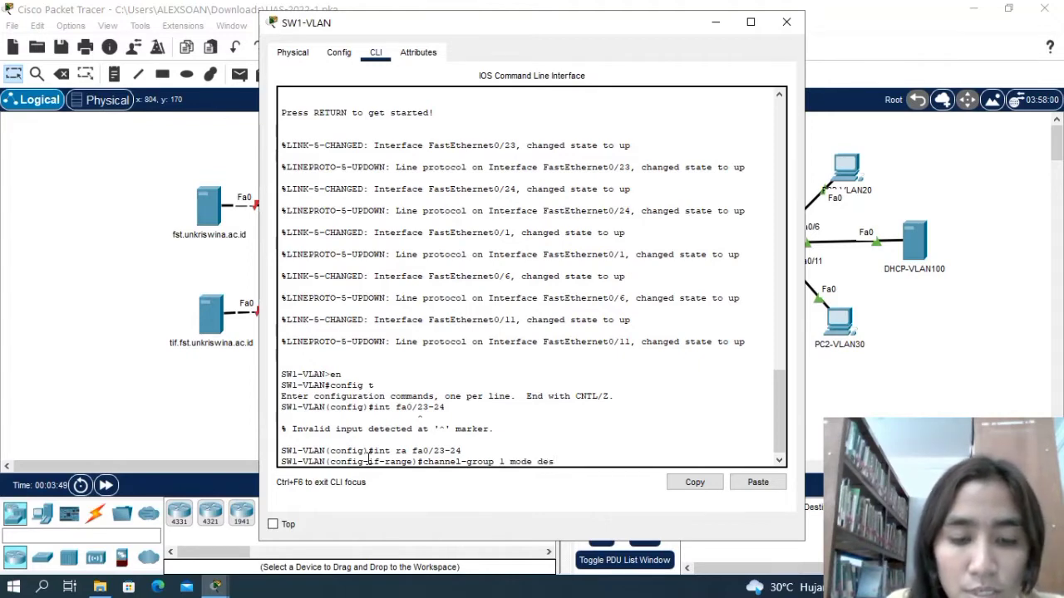
pyautogui.write('irable')
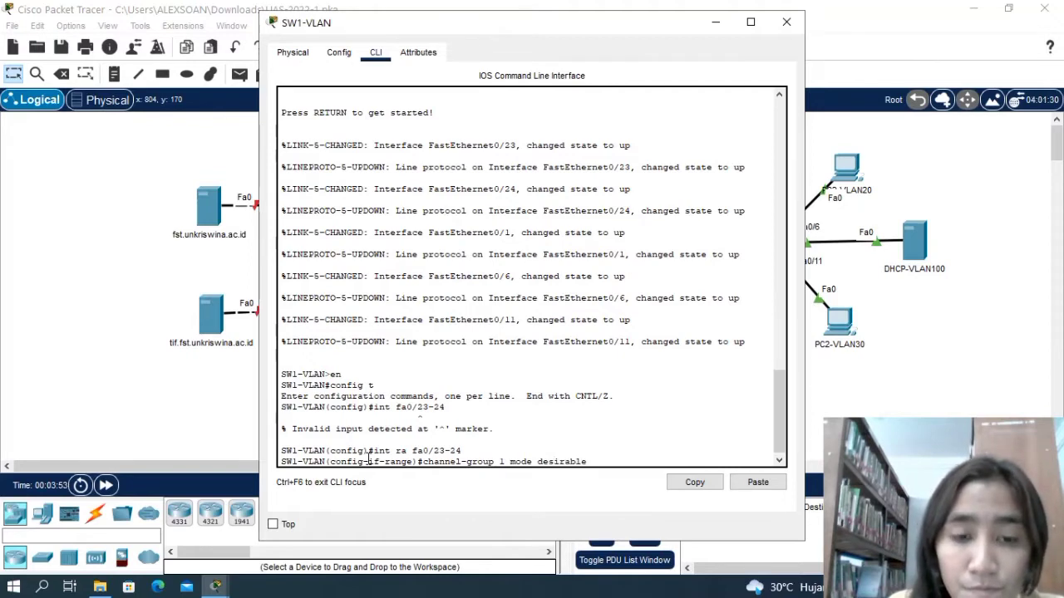
pyautogui.press('Return')
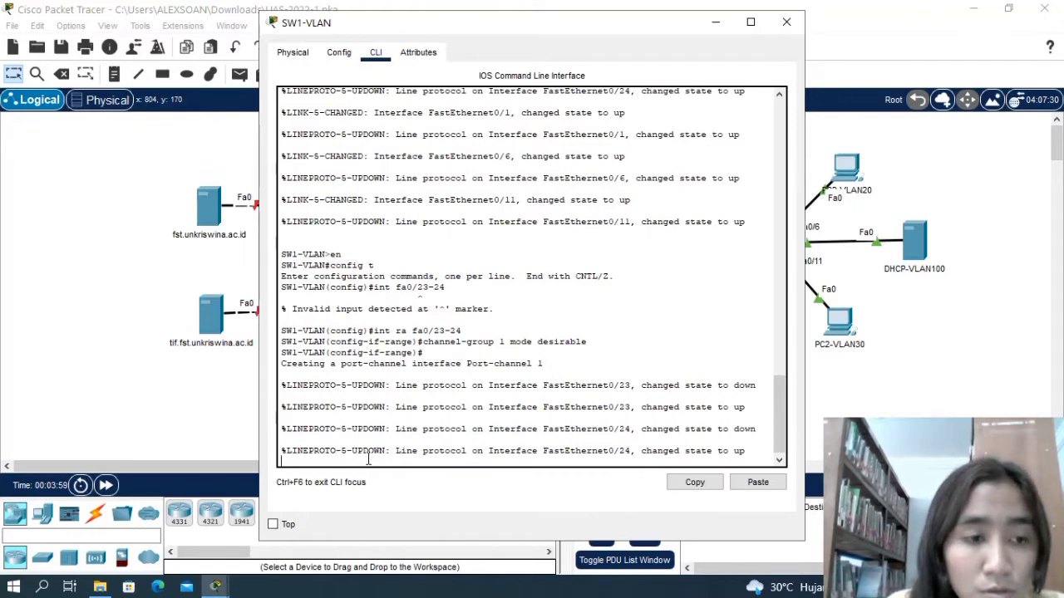
pyautogui.write('e')
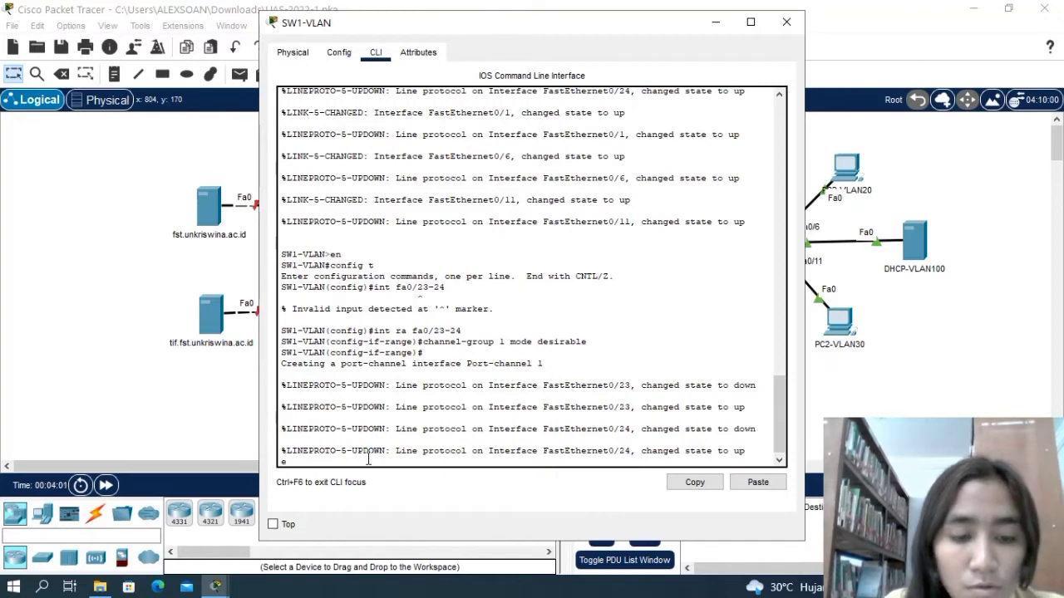
pyautogui.write('x')
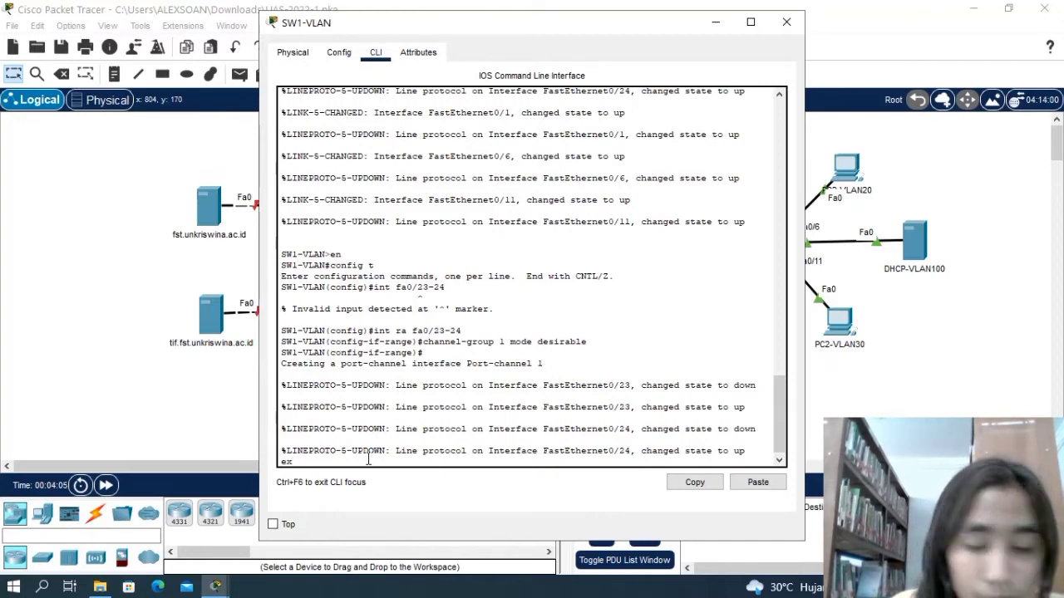
pyautogui.press('Return')
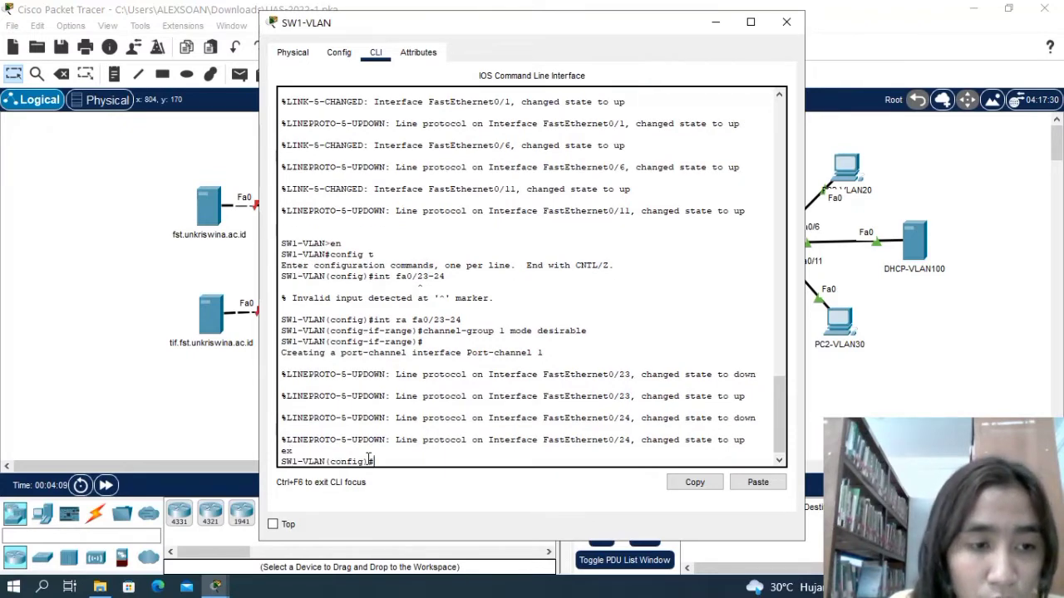
# Create VLAN 10 on SW1-VLAN and name it dosen.
pyautogui.write('vlan')
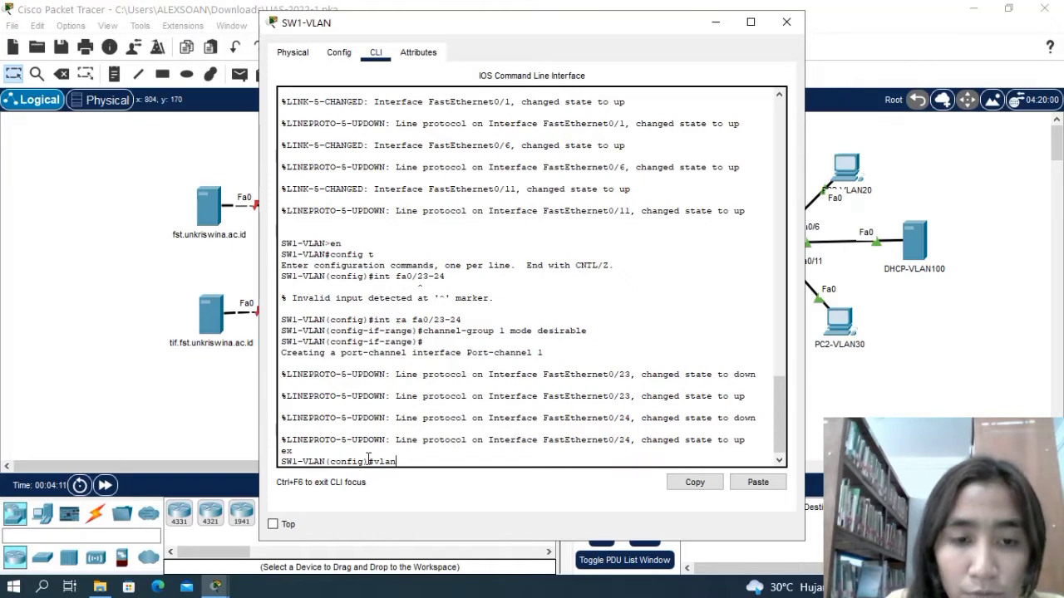
pyautogui.write(' 10')
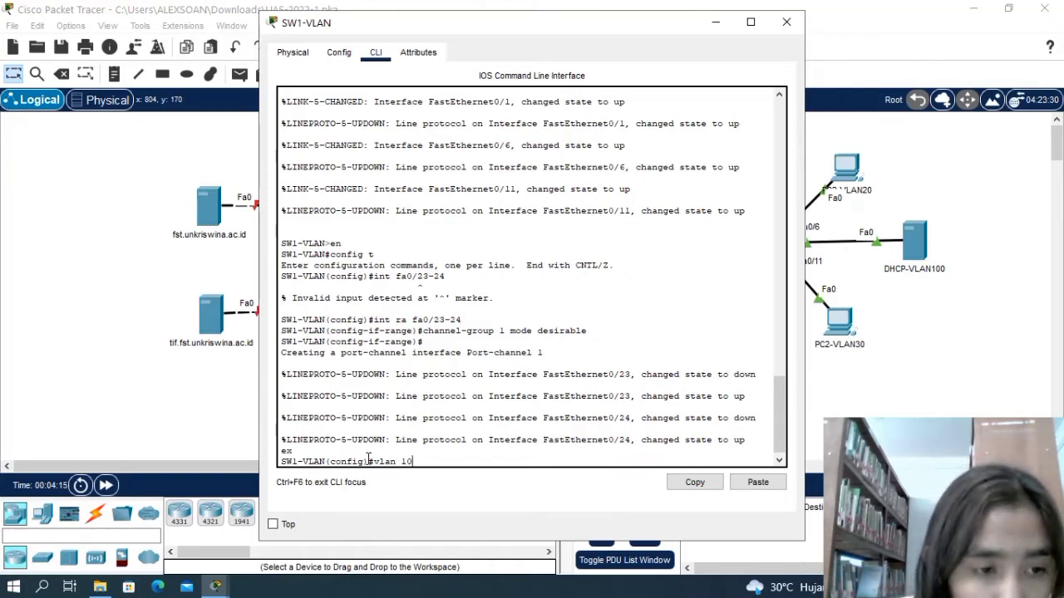
pyautogui.press('Return')
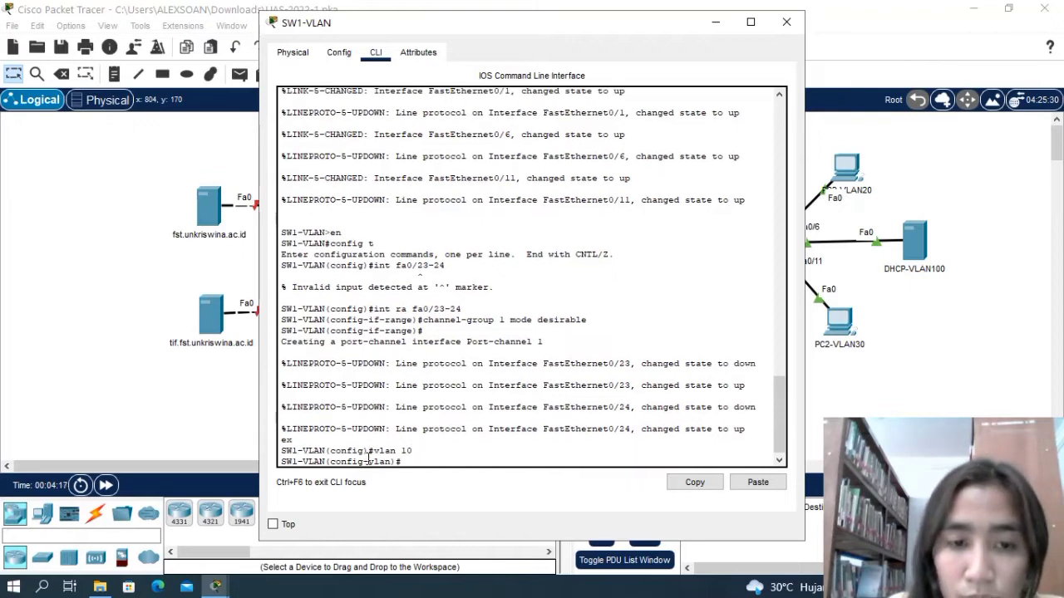
pyautogui.write('name dosen')
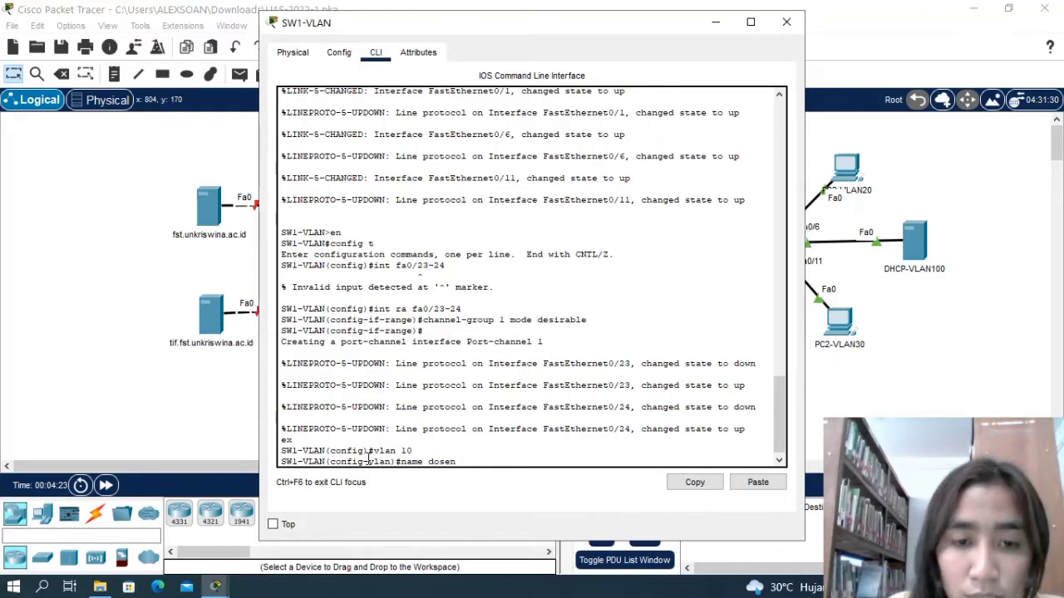
pyautogui.press('Return')
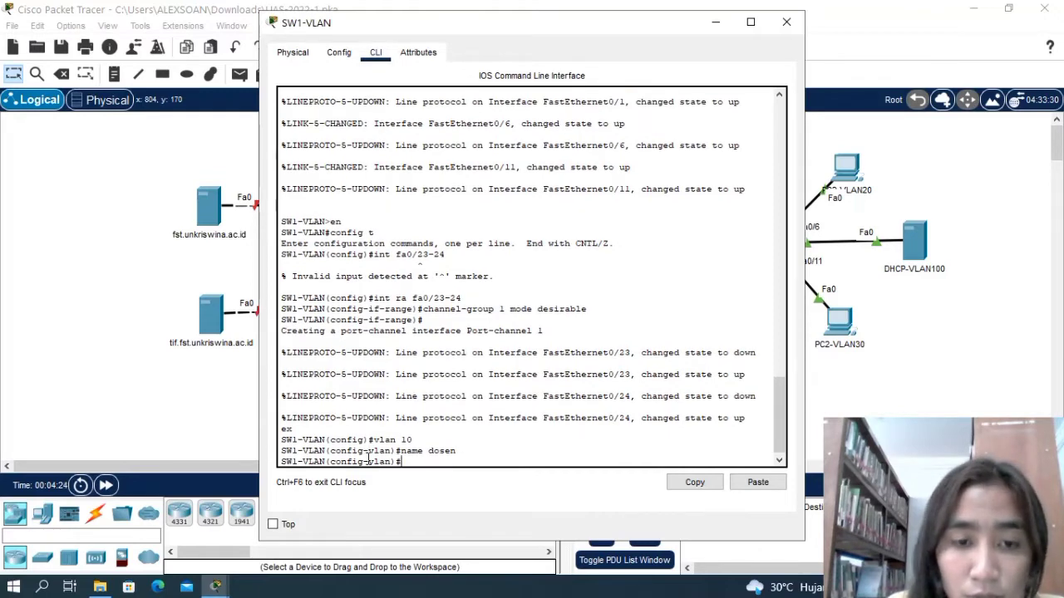
# Set interface range fa0/1-5 on SW1-VLAN to switchport access mode.
pyautogui.write('i')
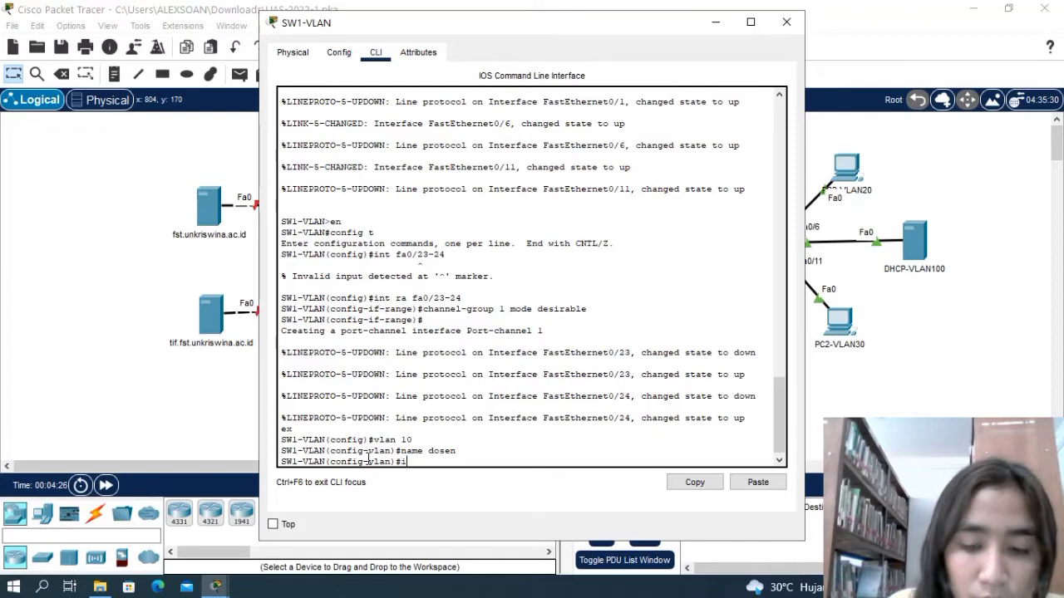
pyautogui.write('nt ra')
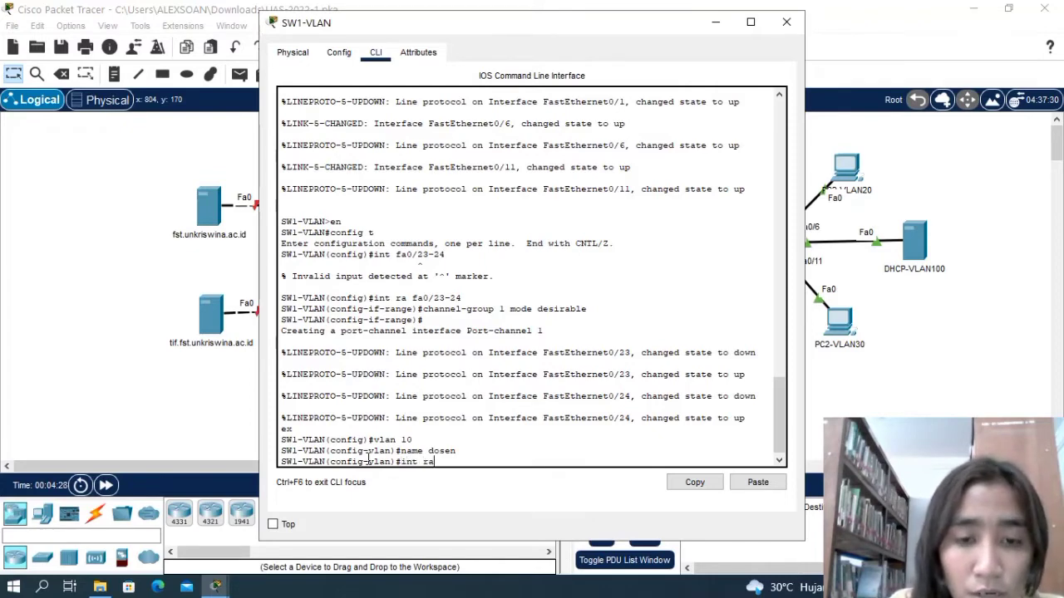
pyautogui.write(' fa')
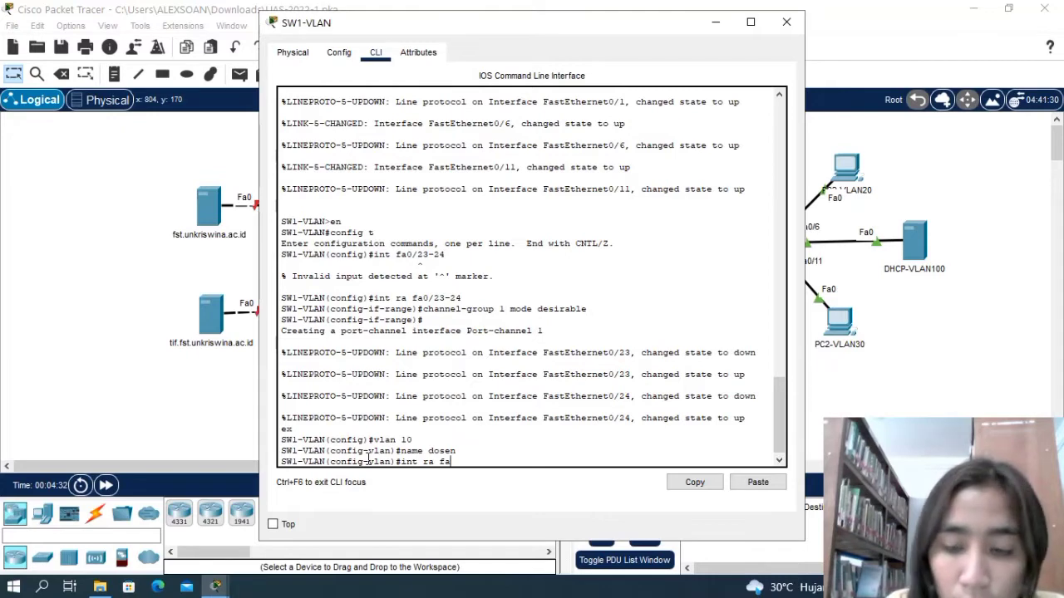
pyautogui.write('0/')
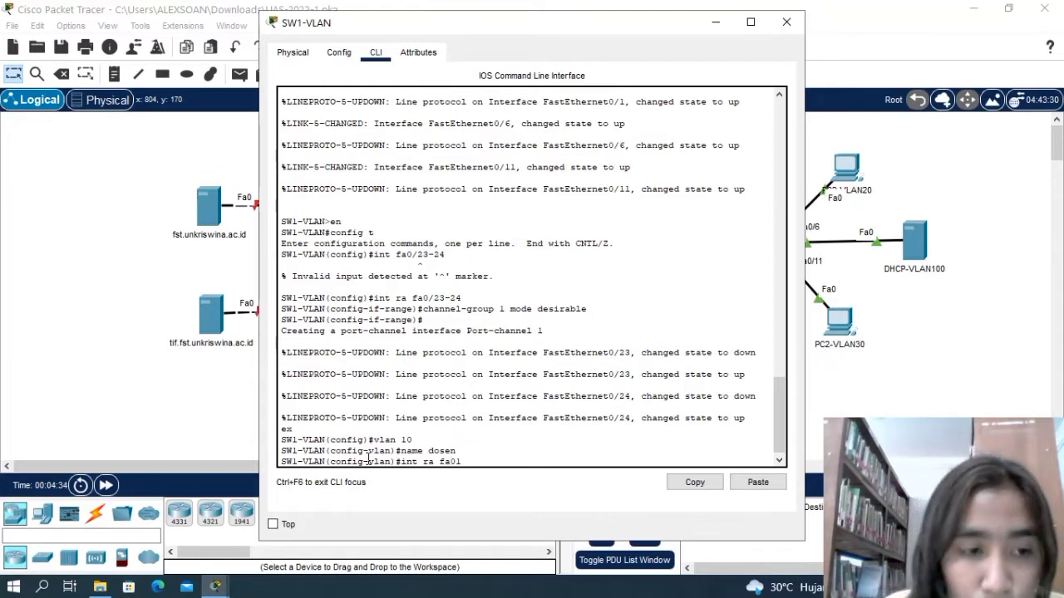
pyautogui.press('BackSpace')
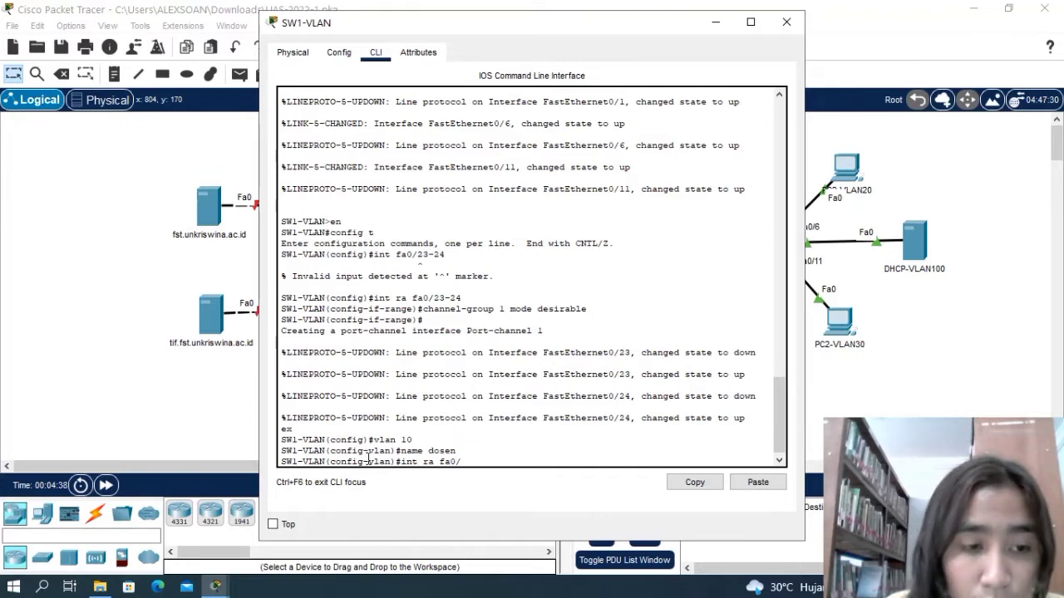
pyautogui.write('/1-5')
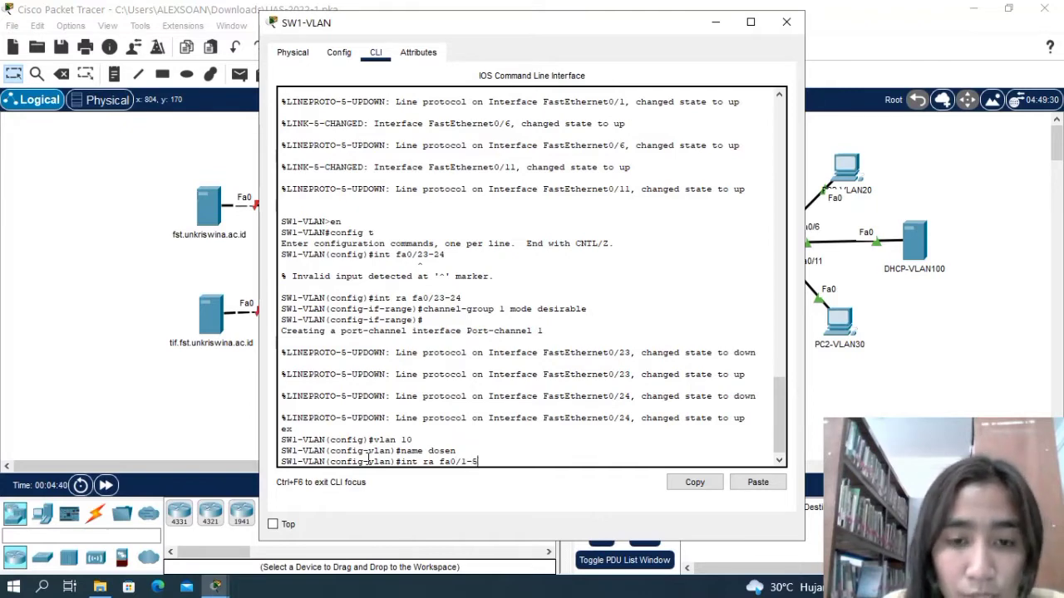
pyautogui.press('Return')
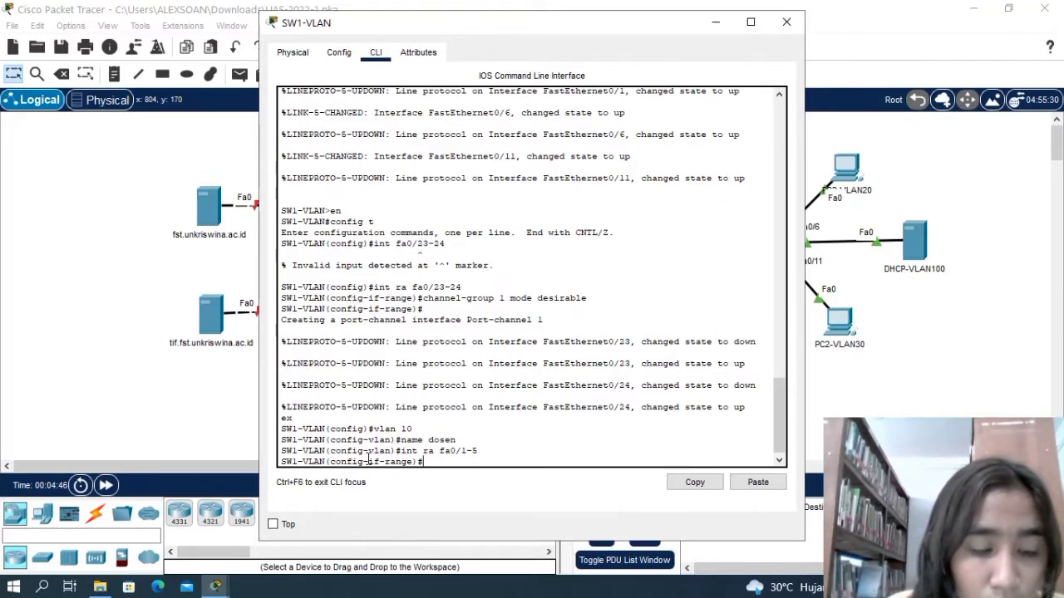
pyautogui.write('sw')
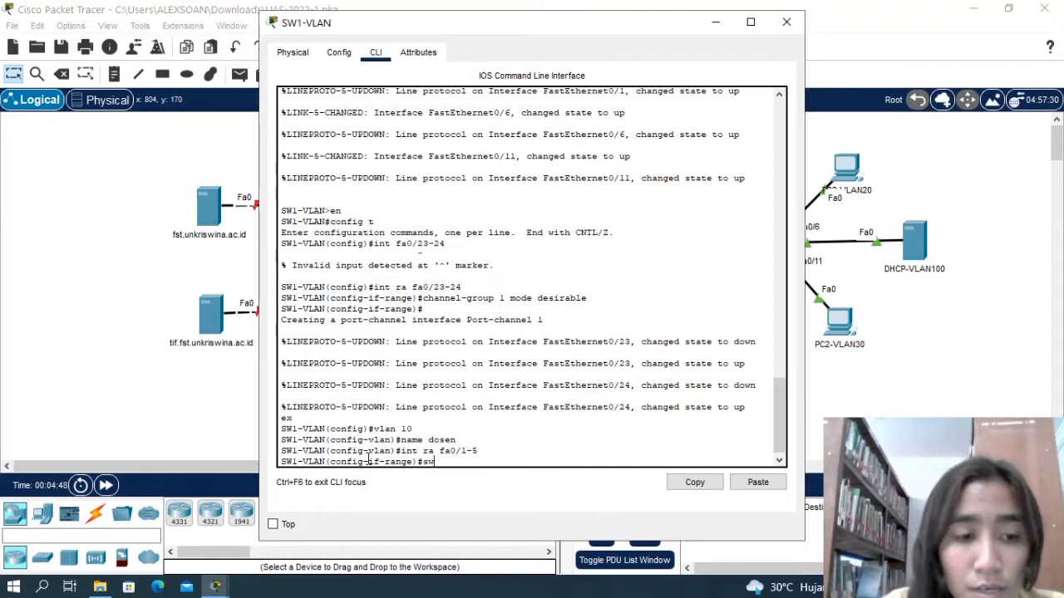
pyautogui.write(' mode ')
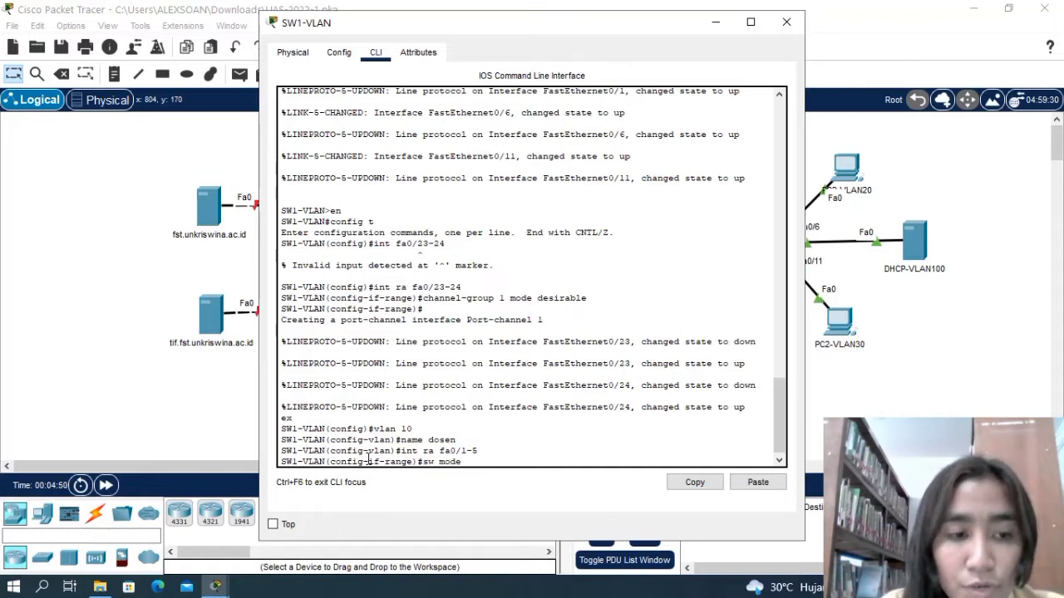
pyautogui.write('access')
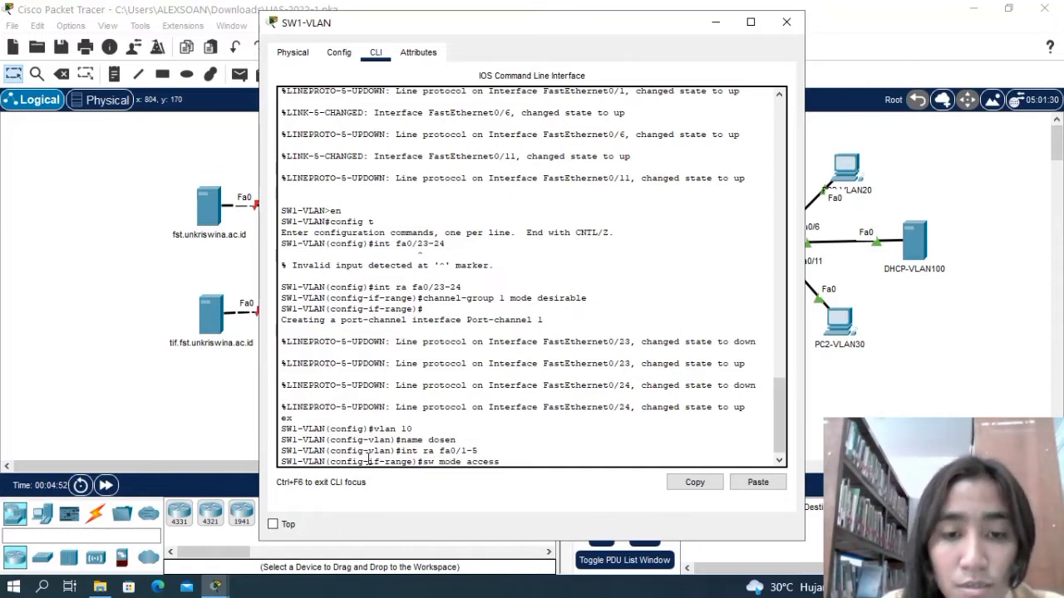
pyautogui.press('Return')
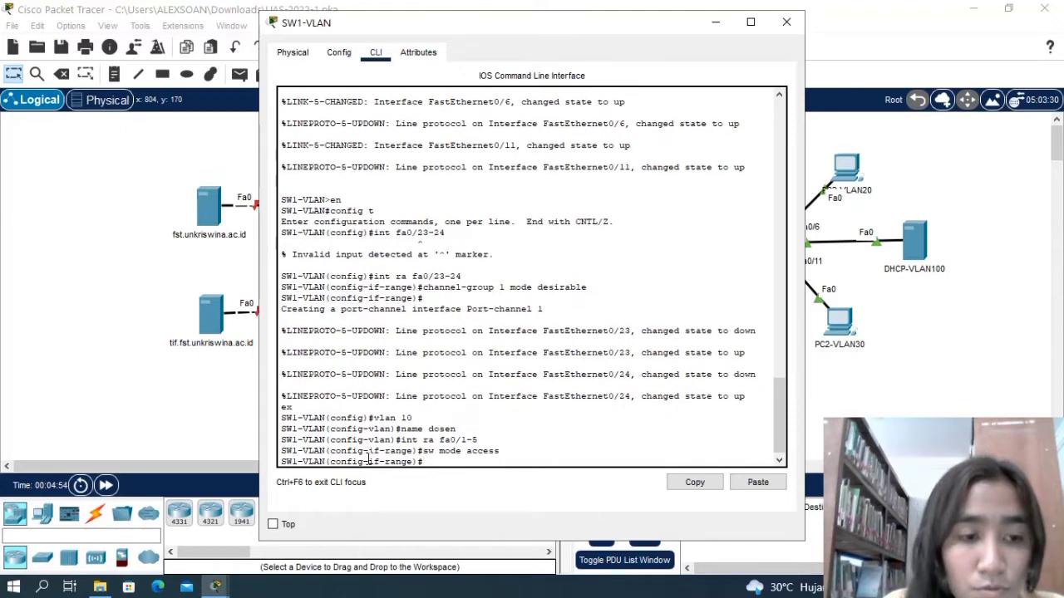
# Assign interface range fa0/1-5 to access VLAN 10 and return to global configuration mode.
pyautogui.write('sw')
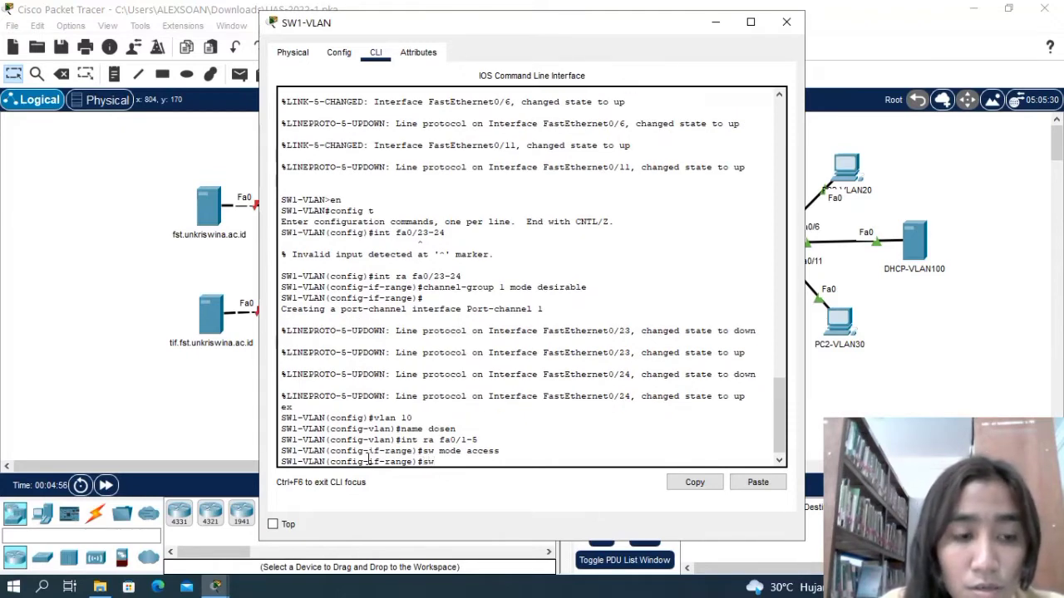
pyautogui.write(' access')
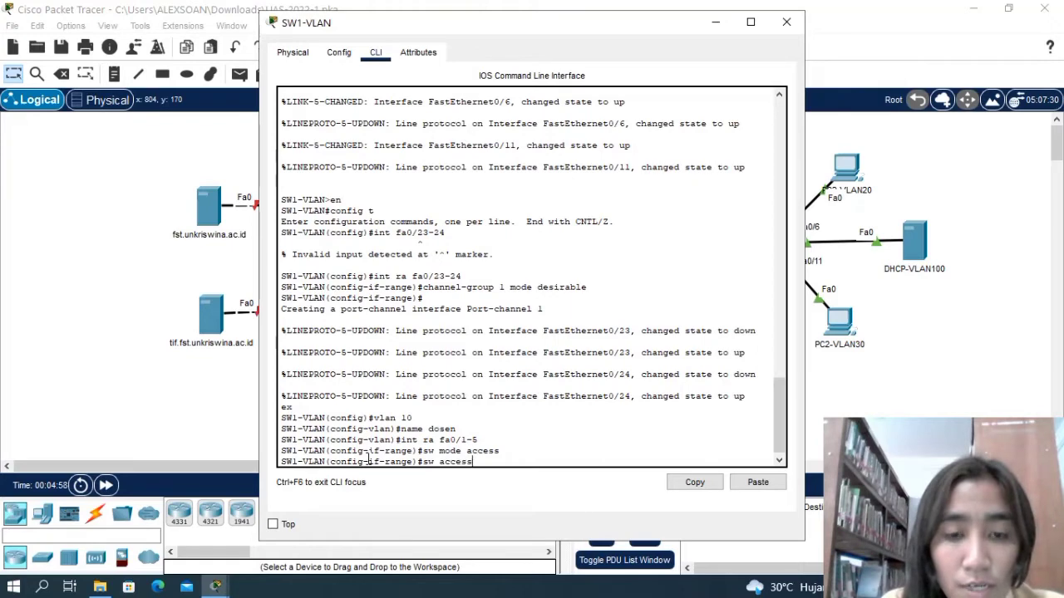
pyautogui.write(' vlan 10')
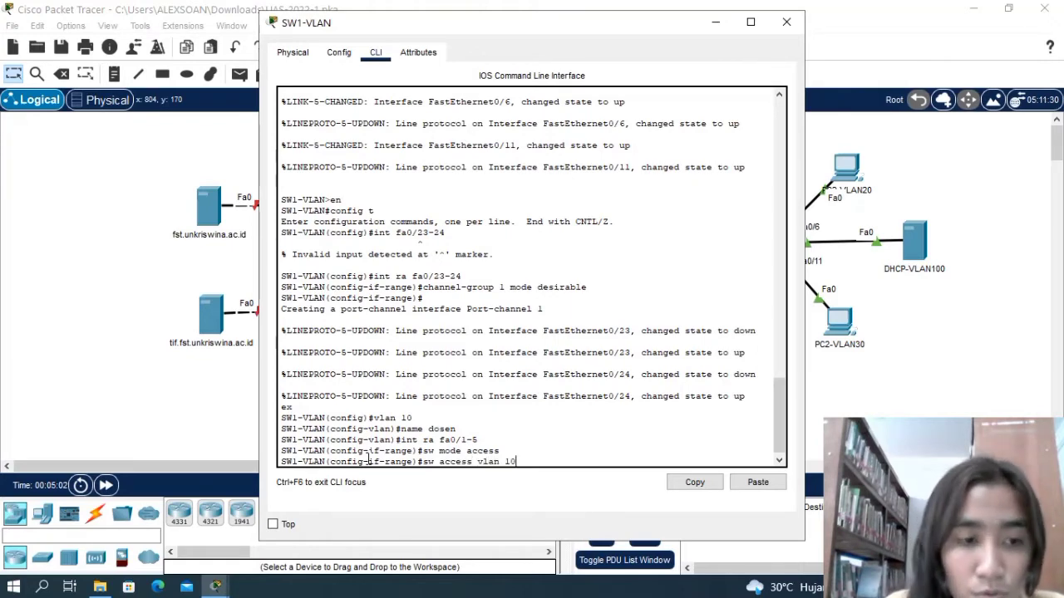
pyautogui.press('Return')
pyautogui.write('ex')
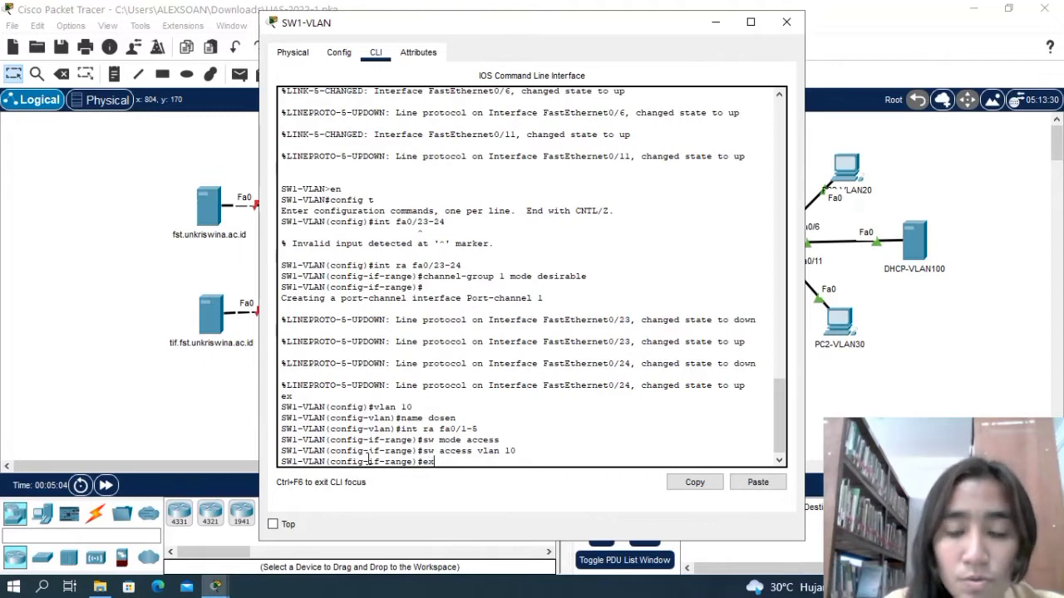
pyautogui.press('Return')
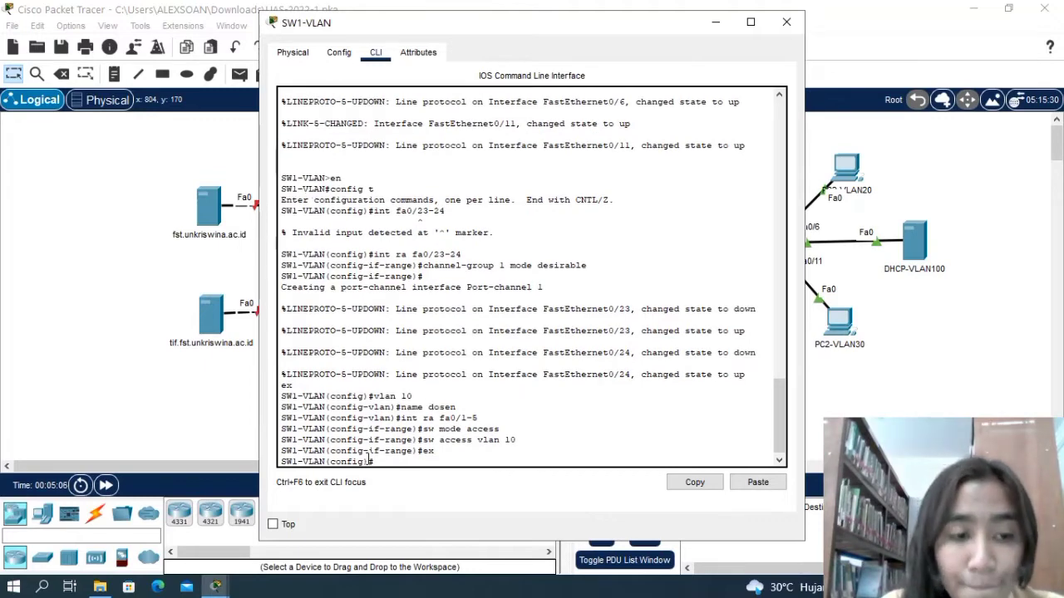
# Create VLAN 20 on SW1-VLAN and name it pegawai.
pyautogui.write('vlan')
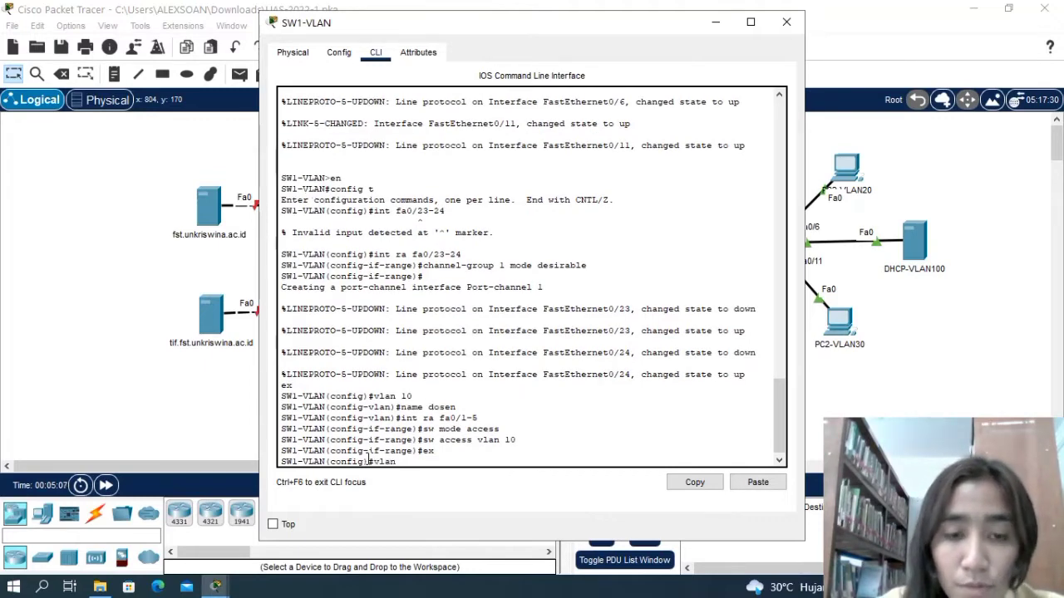
pyautogui.write(' 20')
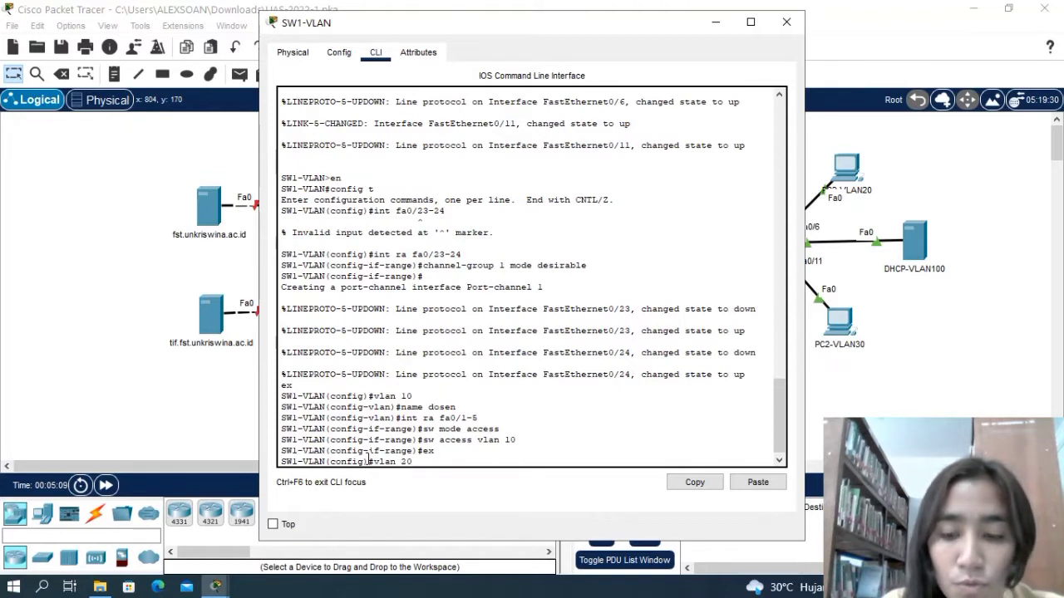
pyautogui.press('Return')
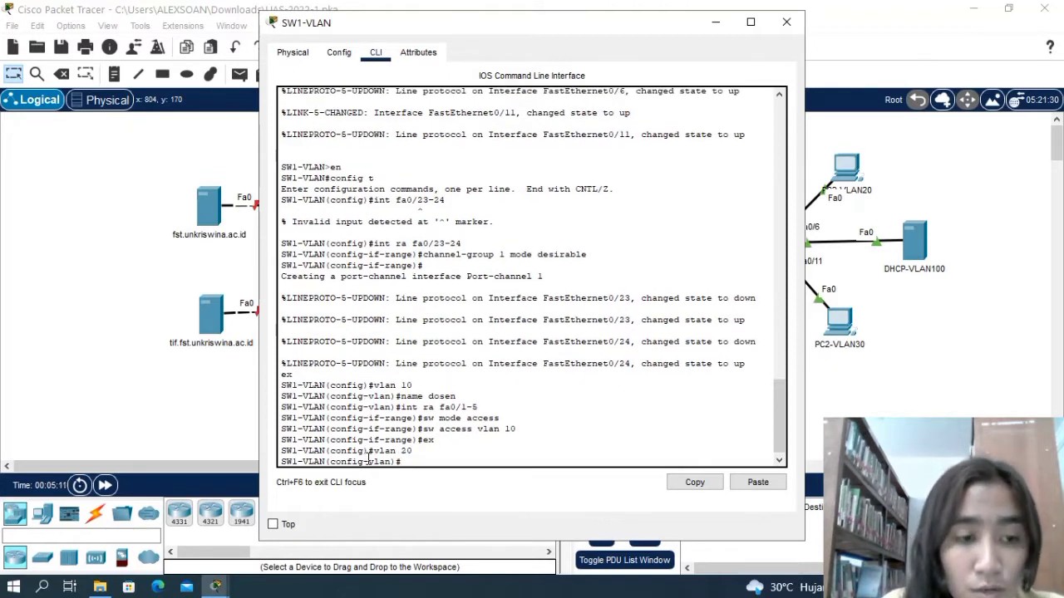
pyautogui.write('name ')
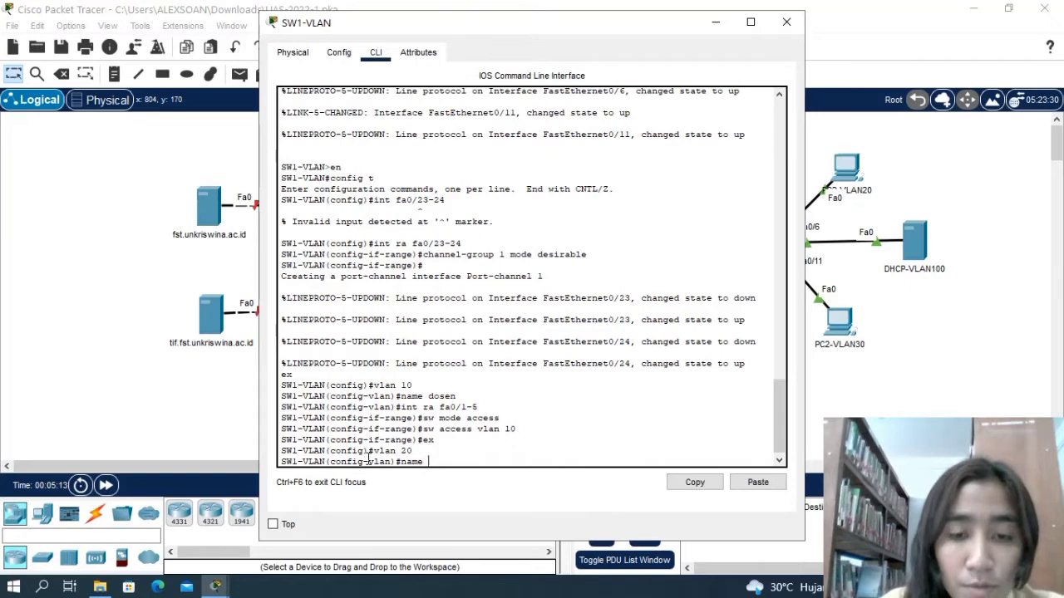
pyautogui.write('pegaa')
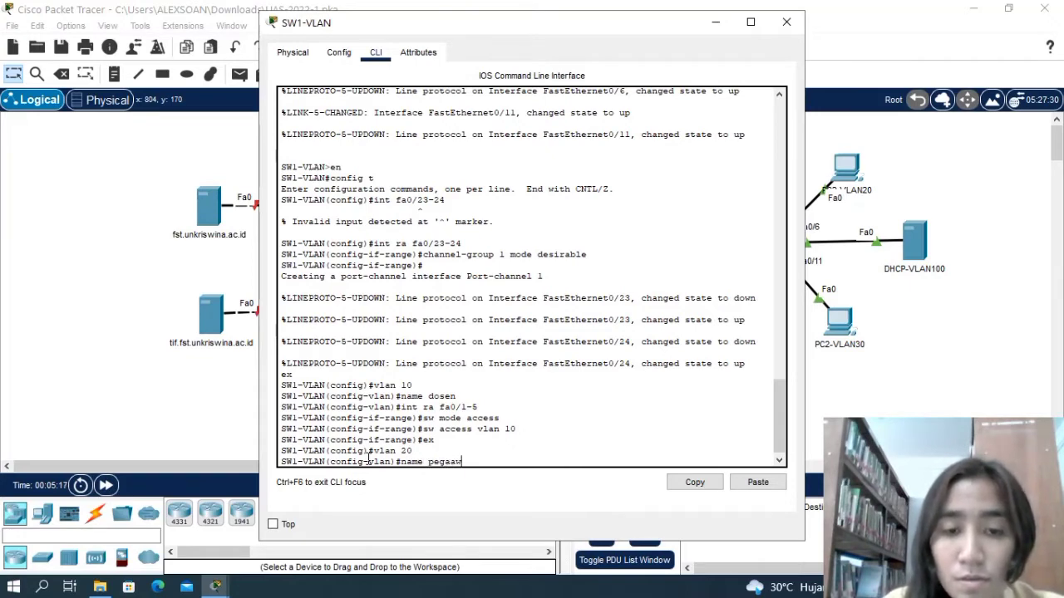
pyautogui.press('BackSpace')
pyautogui.write('wa')
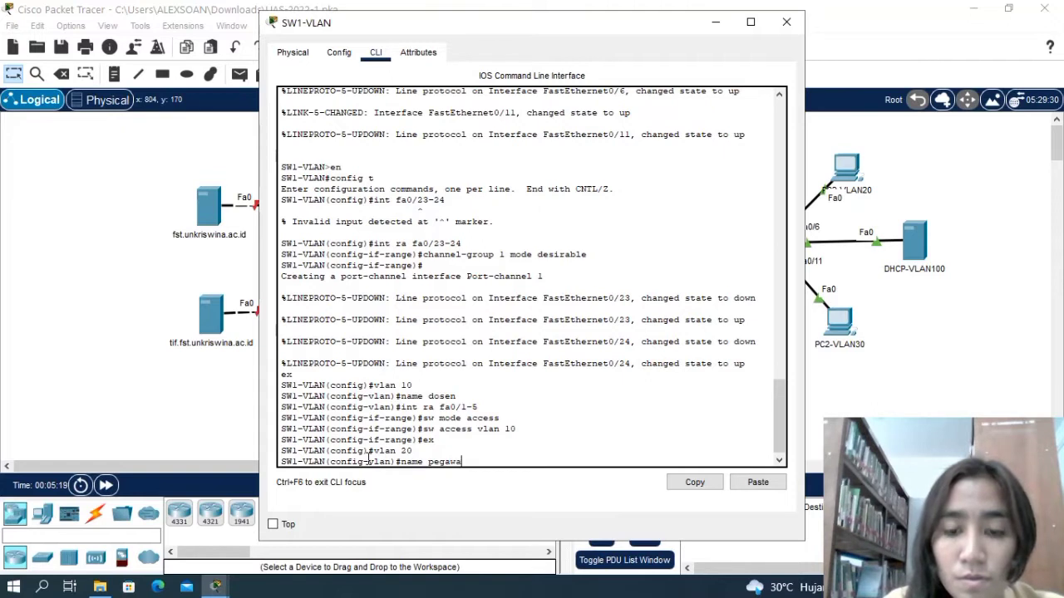
pyautogui.write('i')
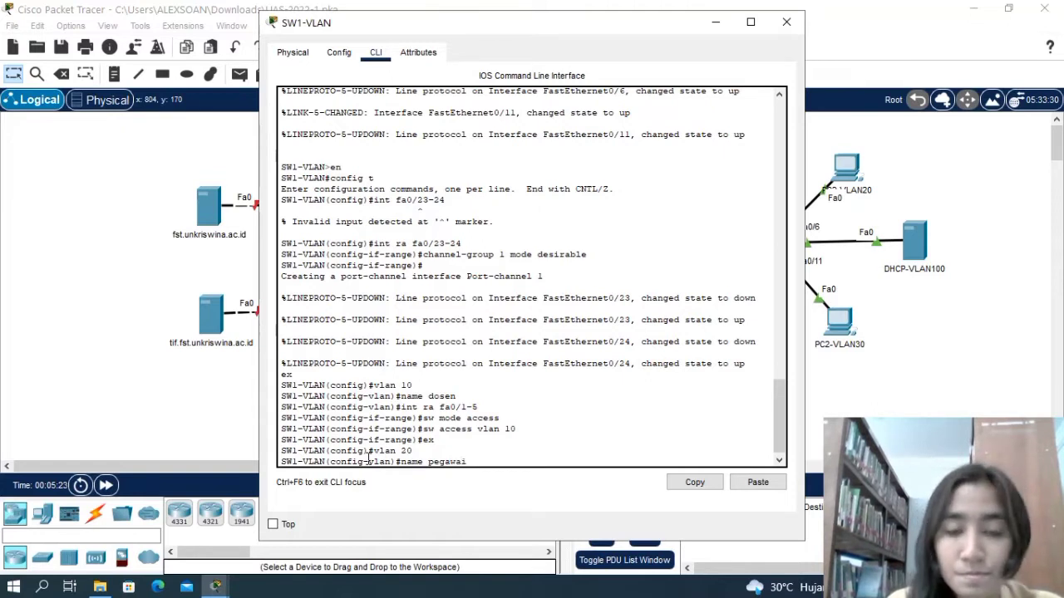
pyautogui.press('Return')
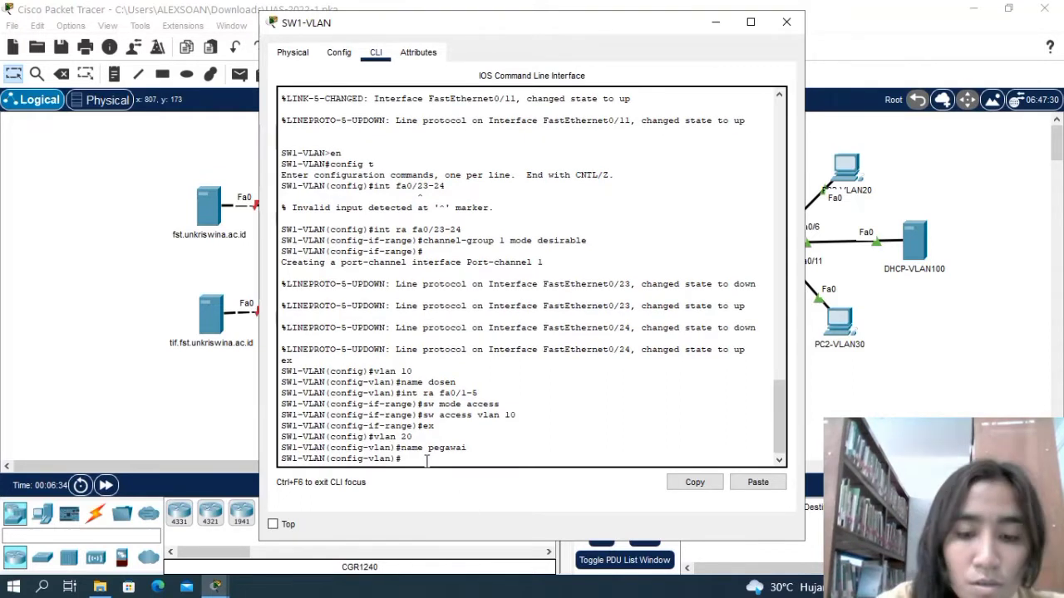
# Set interface range fa0/6-10 on SW1-VLAN to switchport access mode.
pyautogui.write('int')
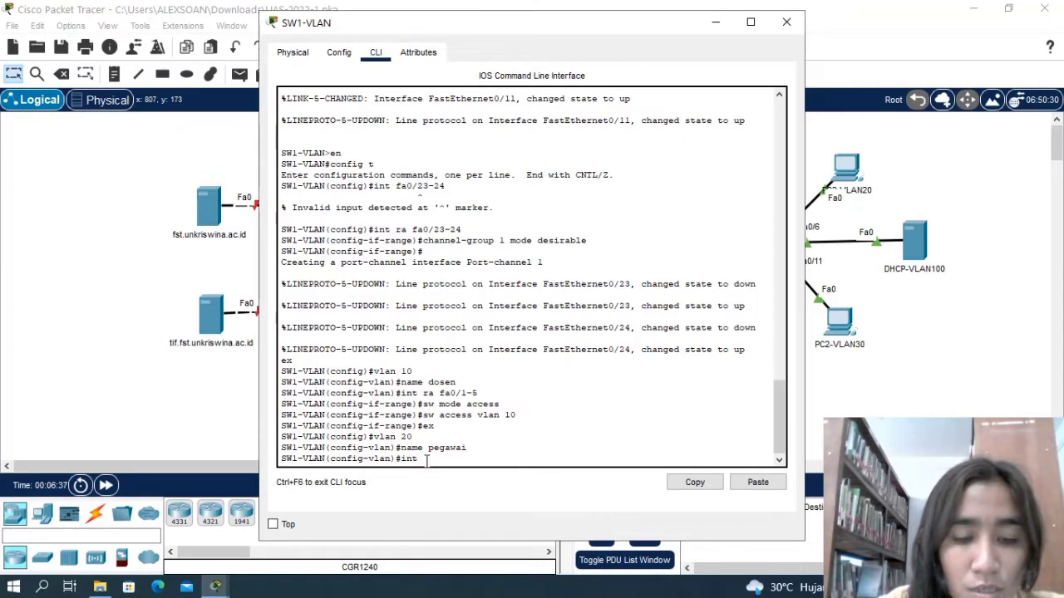
pyautogui.write(' fa fa')
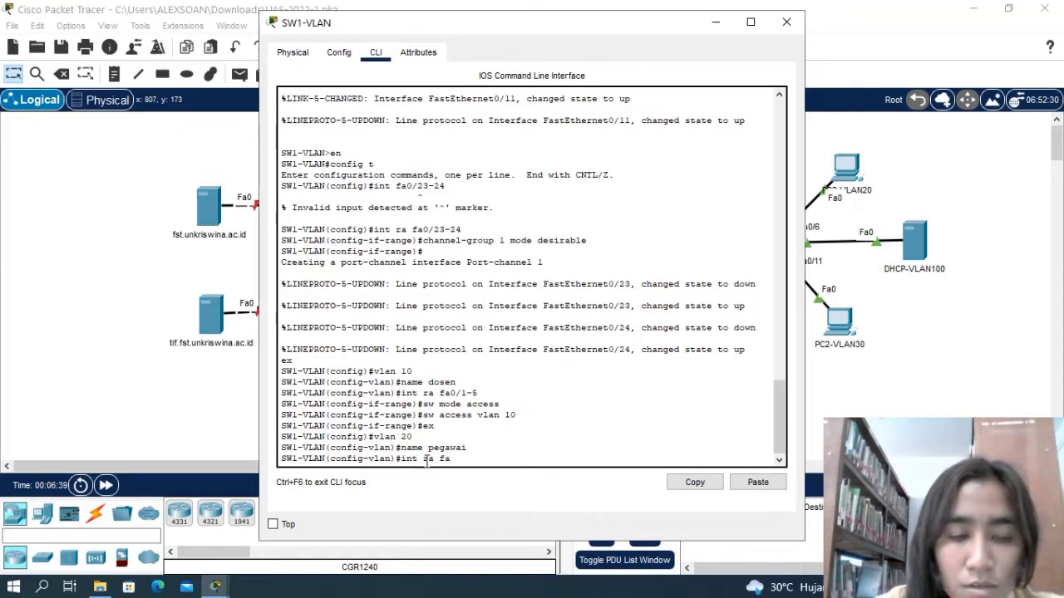
pyautogui.write('0')
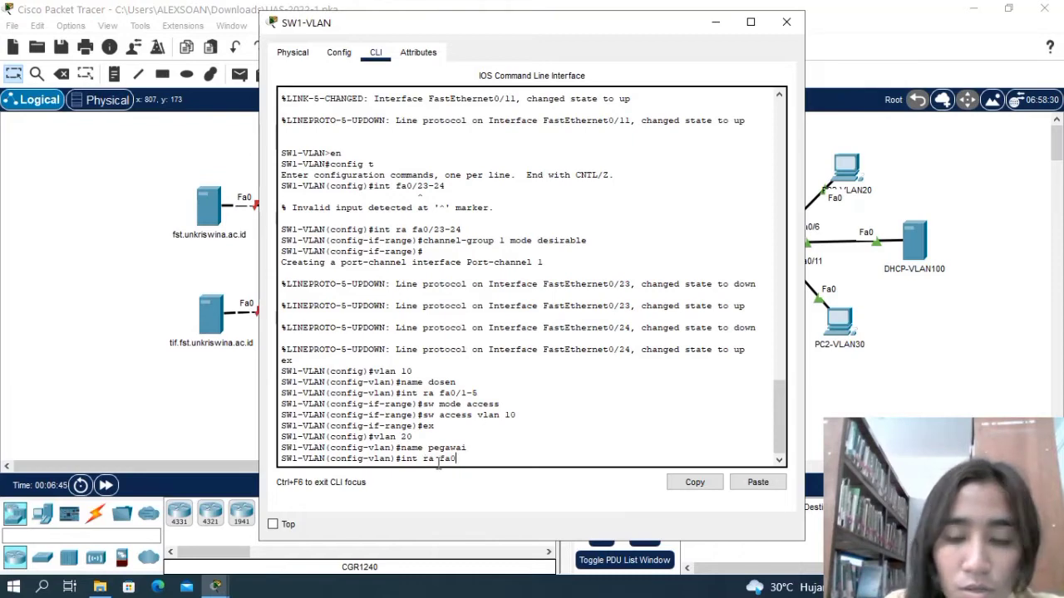
pyautogui.write('/6')
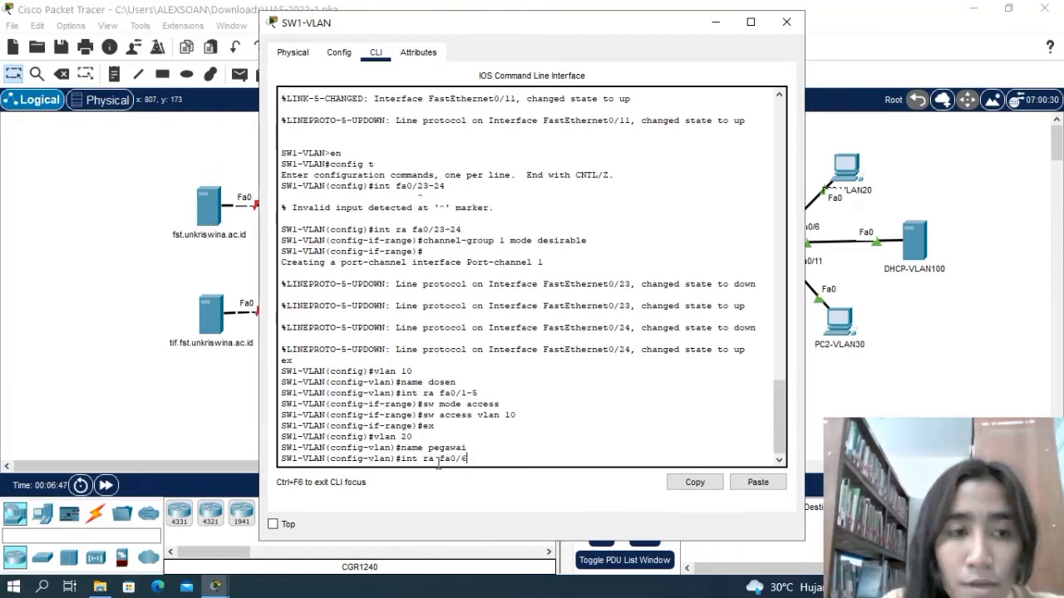
pyautogui.write('-10')
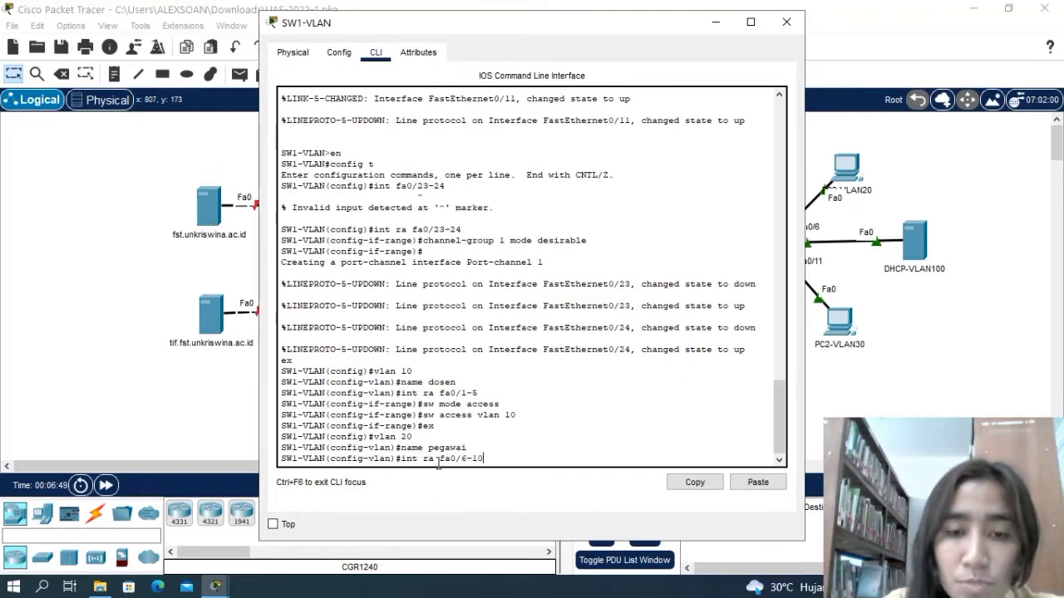
pyautogui.press('Return')
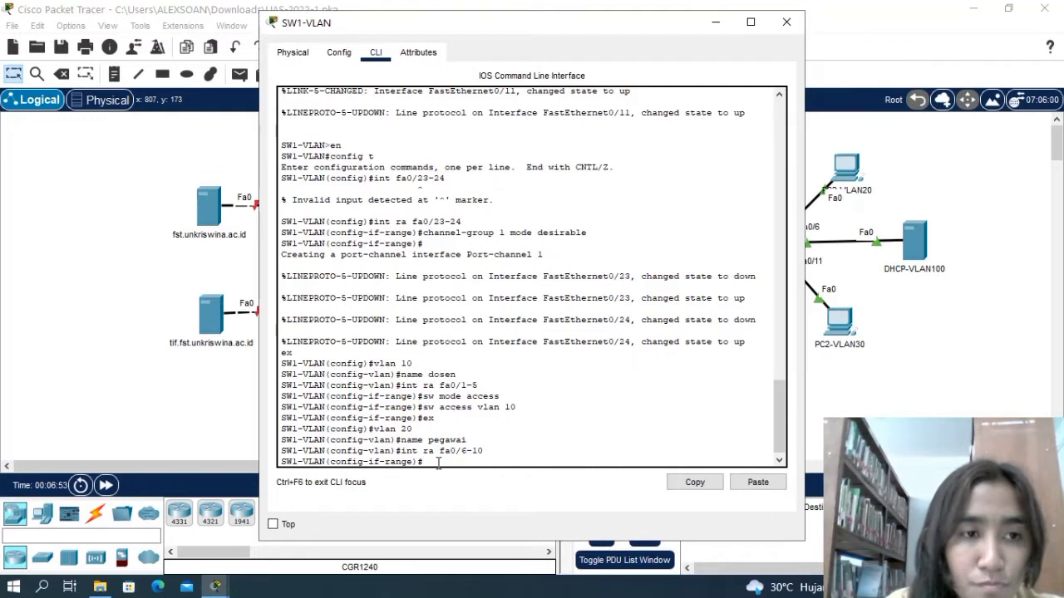
pyautogui.write('sw mode')
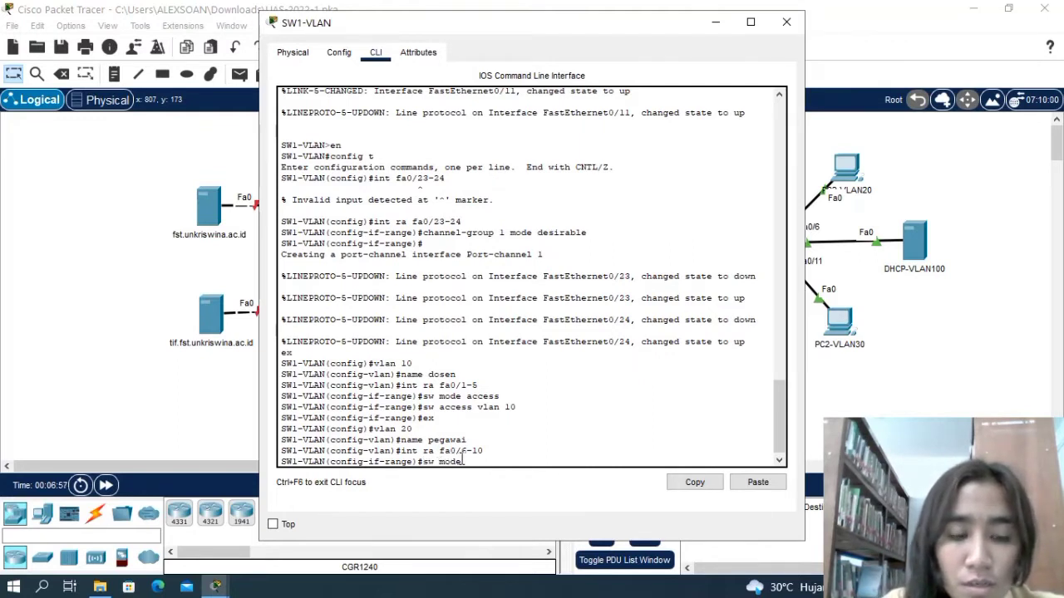
pyautogui.write(' accse')
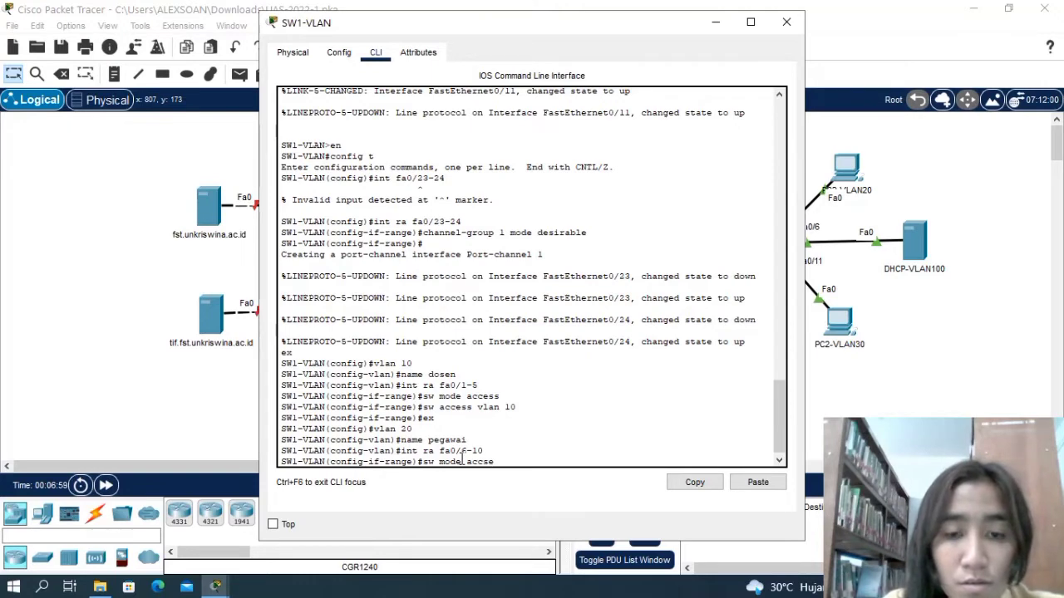
pyautogui.press('BackSpace')
pyautogui.press('BackSpace')
pyautogui.write('es')
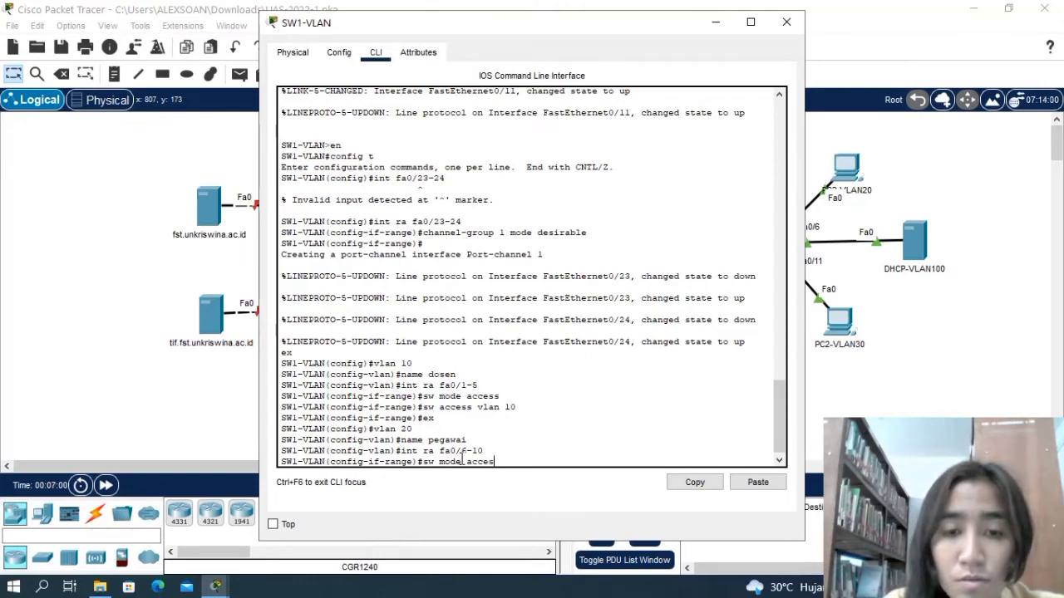
pyautogui.write('s')
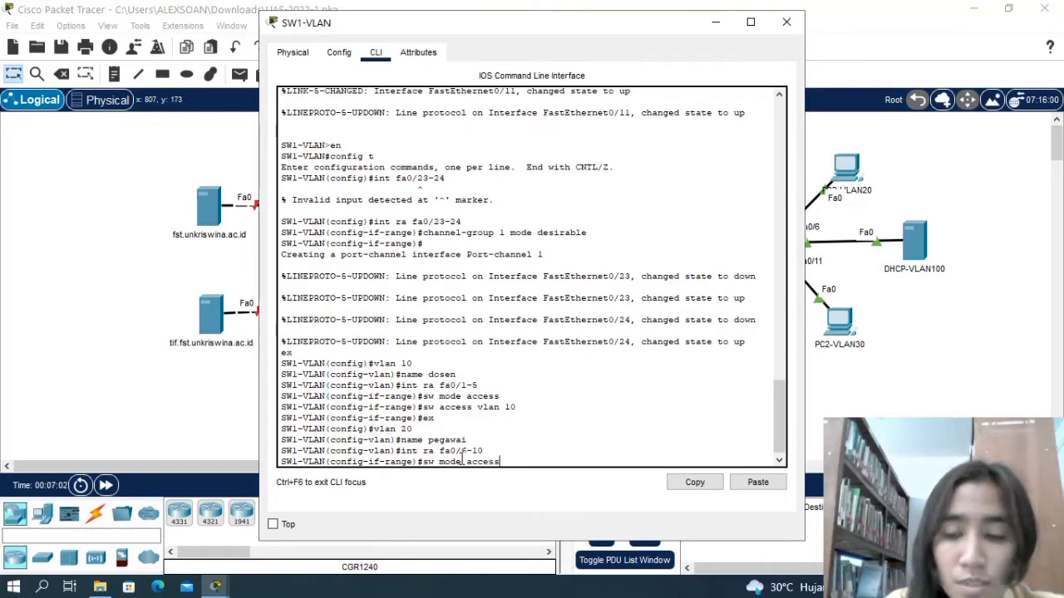
pyautogui.press('Return')
# Assign interface range fa0/6-10 to access VLAN 20 and return to global configuration mode.
pyautogui.write('sw')
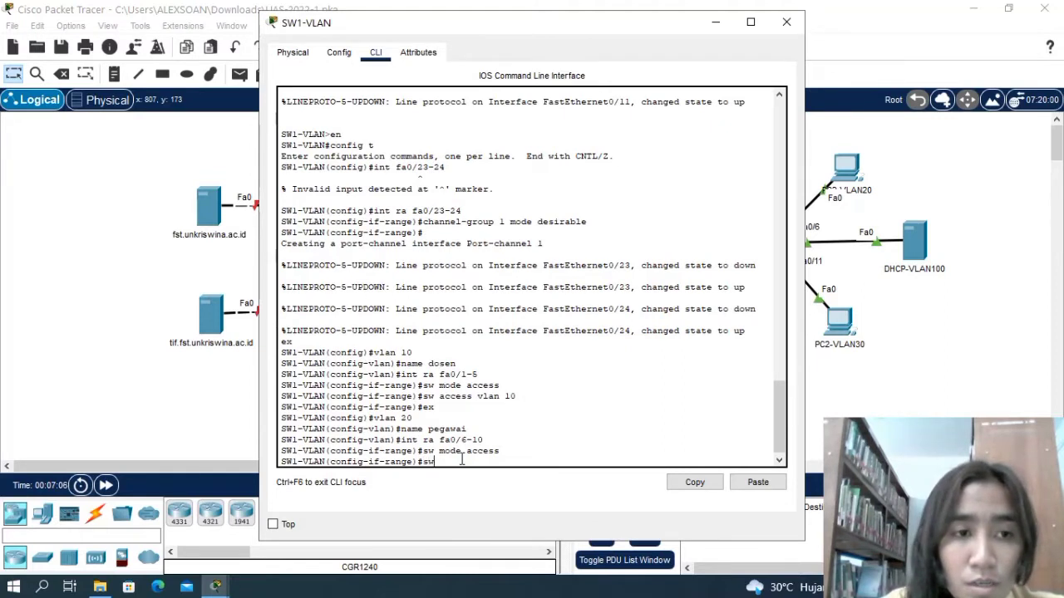
pyautogui.write(' acce')
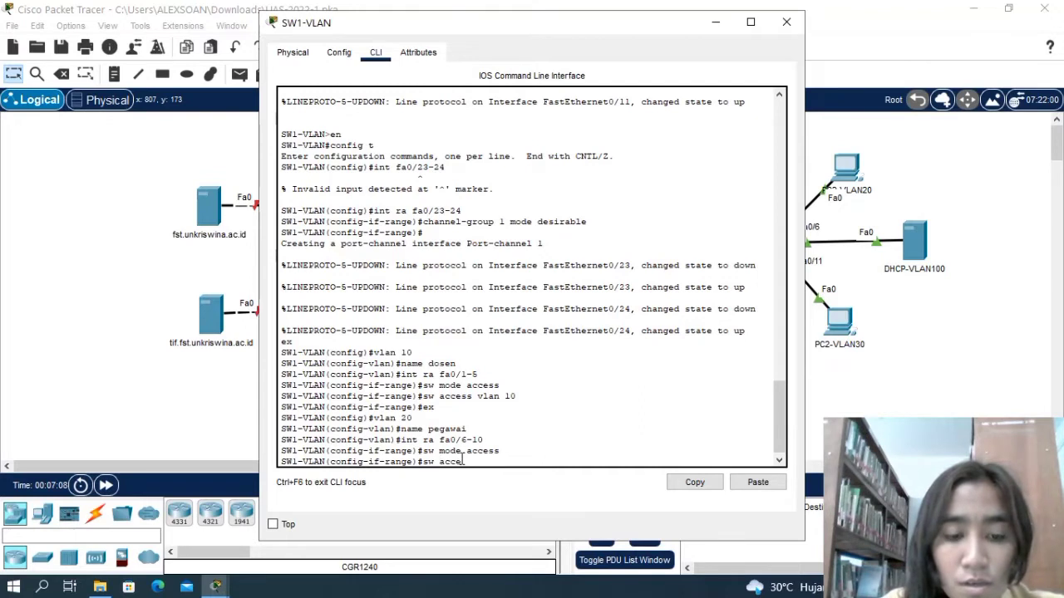
pyautogui.write('ss v')
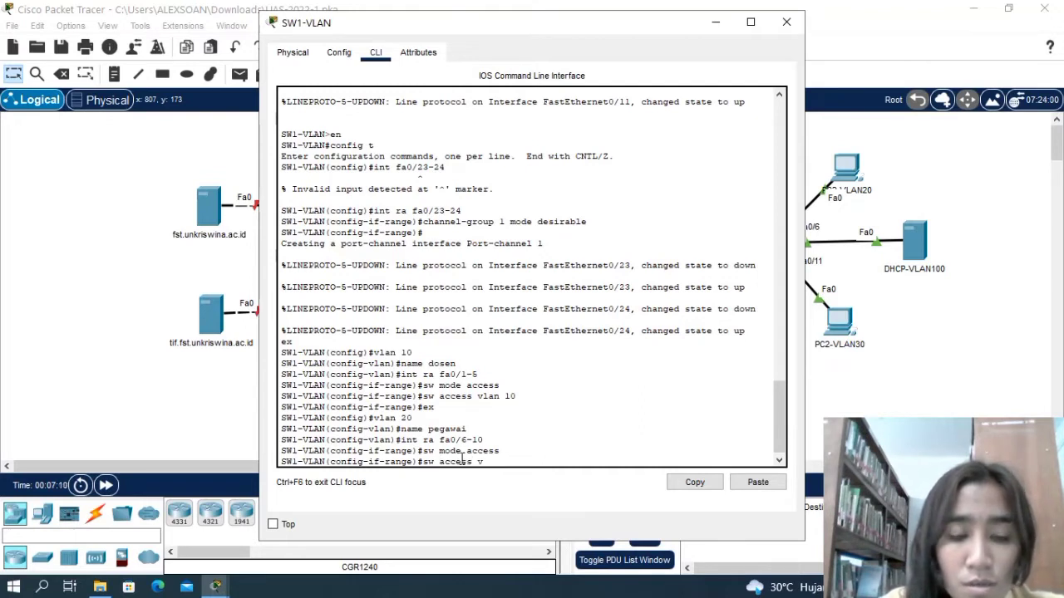
pyautogui.write('lan')
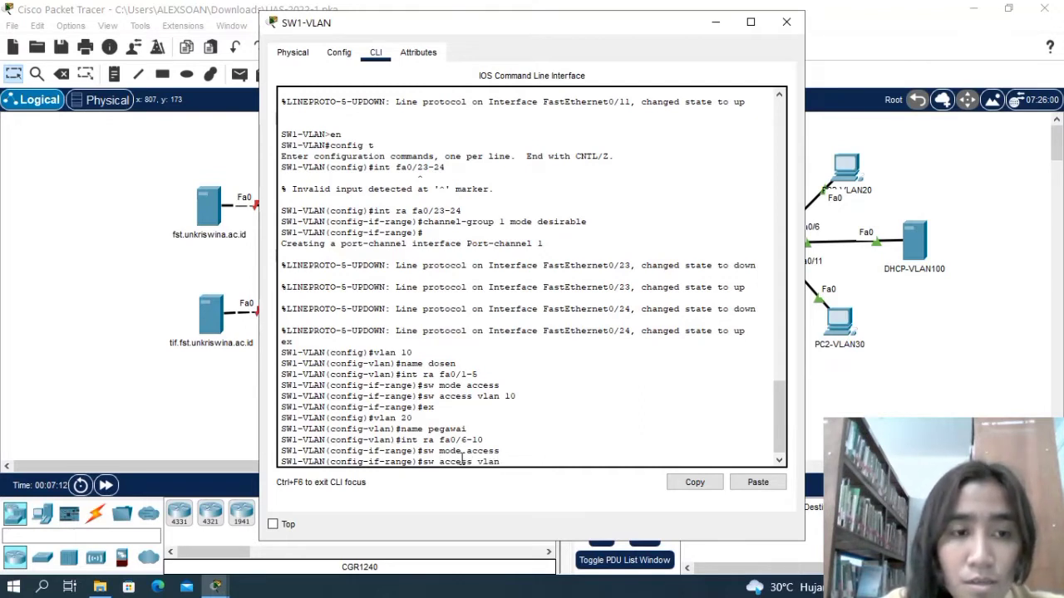
pyautogui.write(' 20')
pyautogui.press('Return')
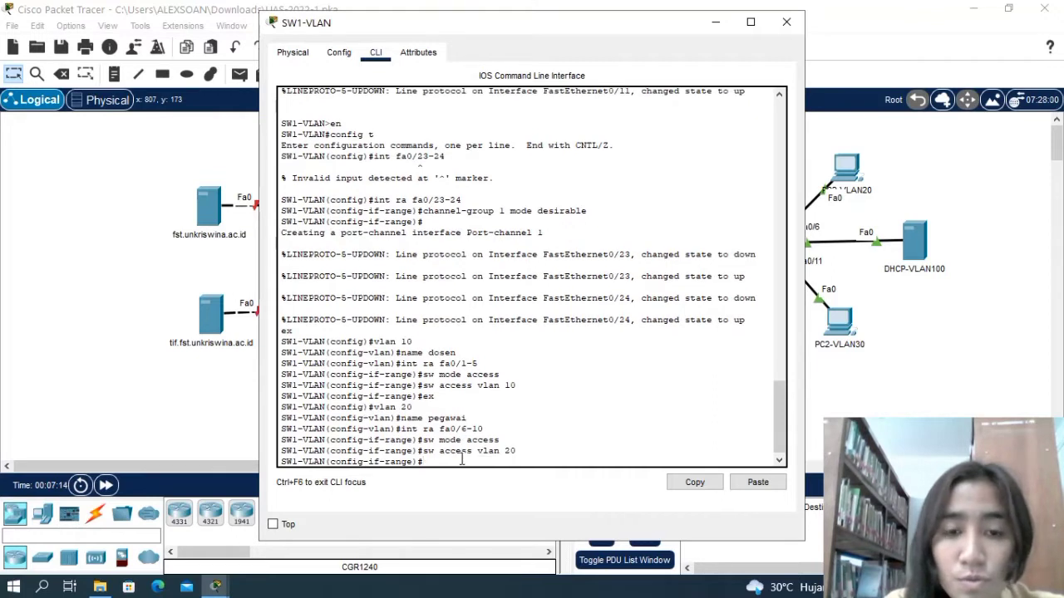
pyautogui.write('e')
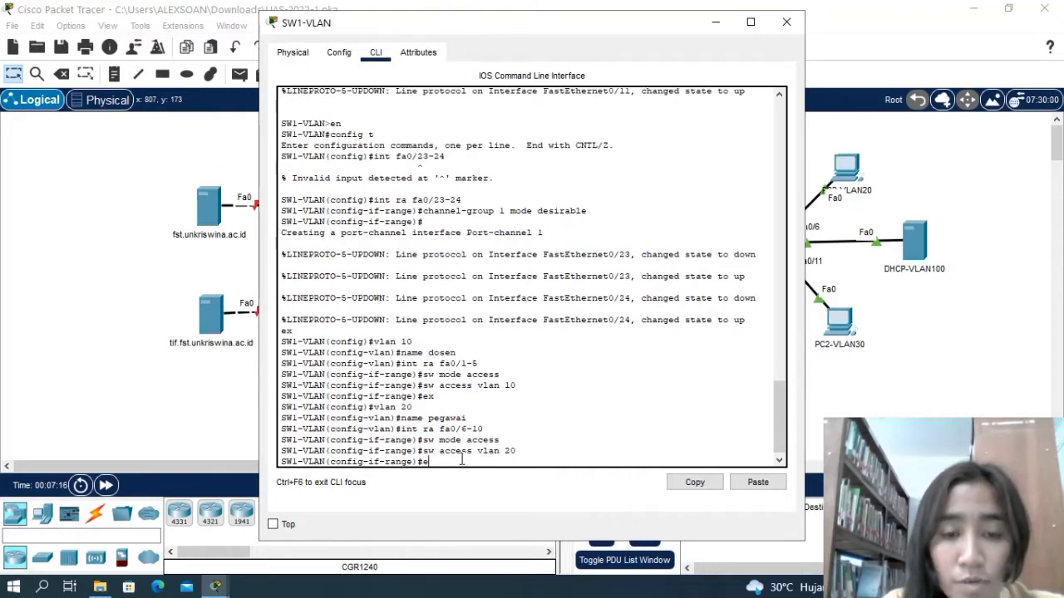
pyautogui.write('x')
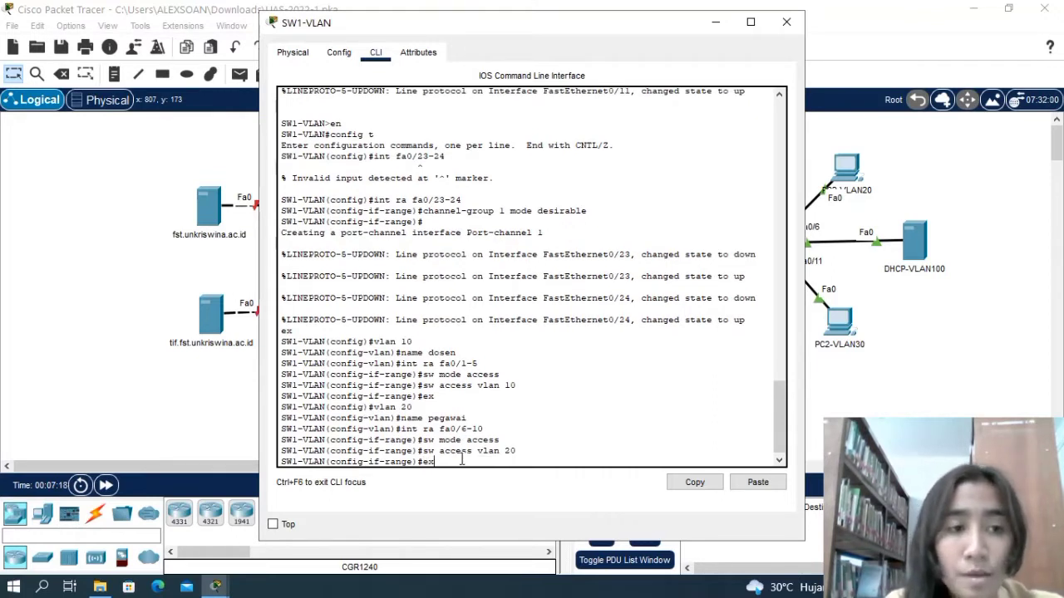
pyautogui.press('Return')
# Create VLAN 30 on SW1-VLAN and name it mahasiswa.
pyautogui.write('valn')
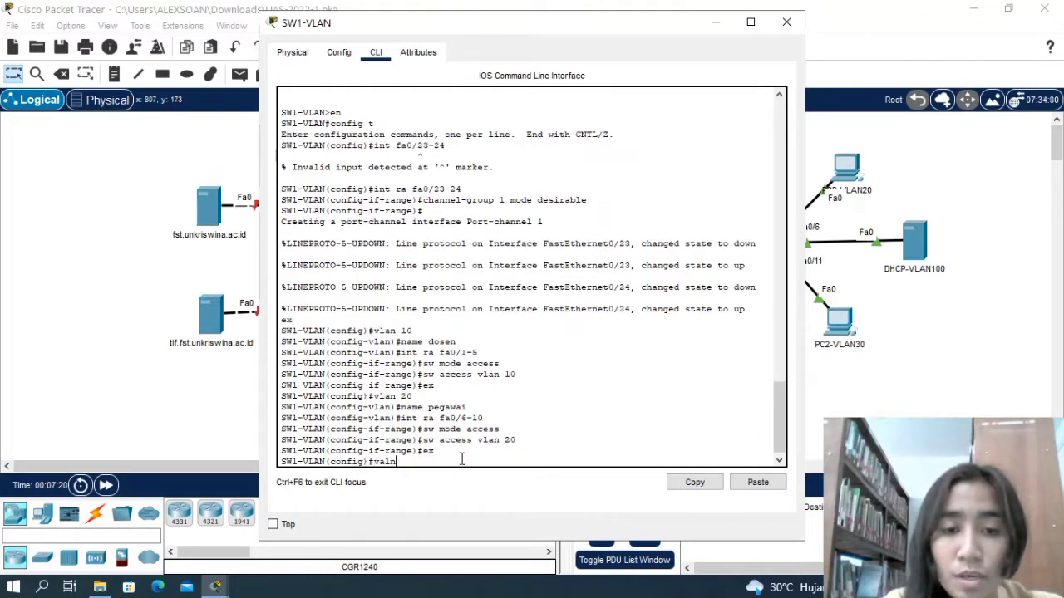
pyautogui.press('BackSpace')
pyautogui.press('BackSpace')
pyautogui.press('BackSpace')
pyautogui.write('lan ')
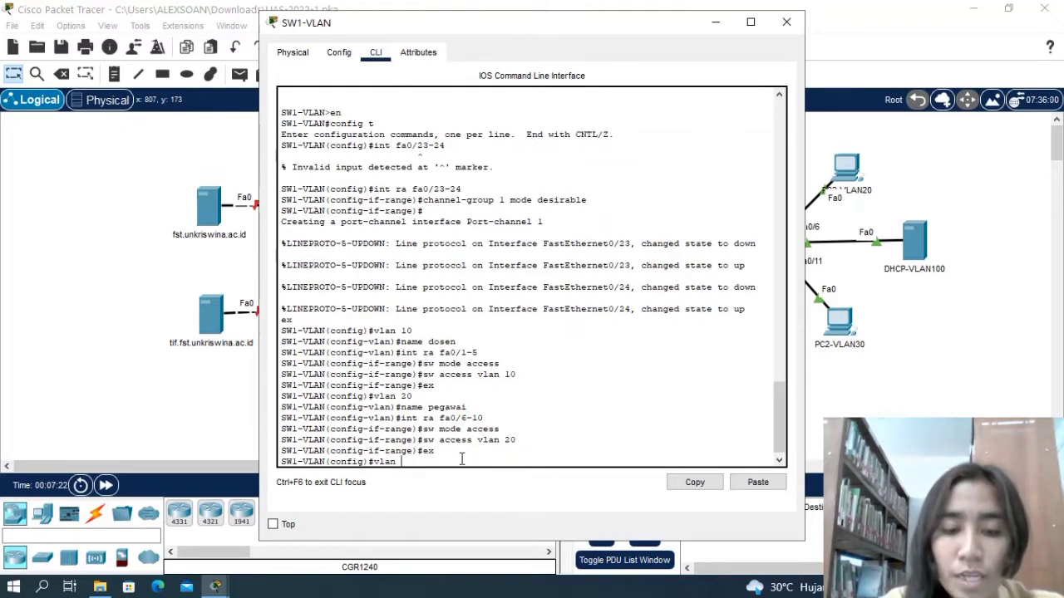
pyautogui.write('30')
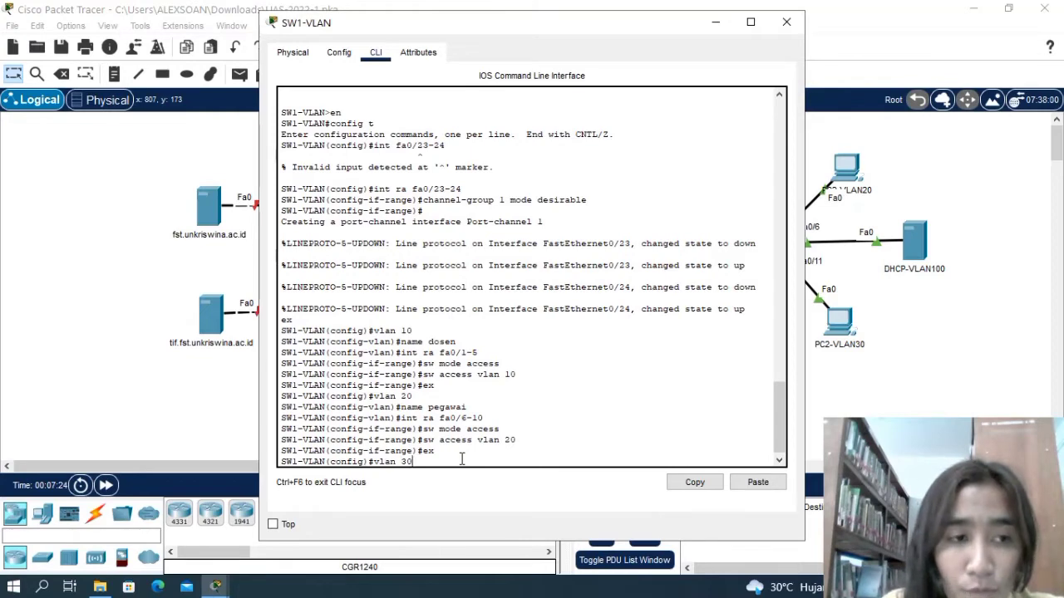
pyautogui.press('Return')
pyautogui.write('name')
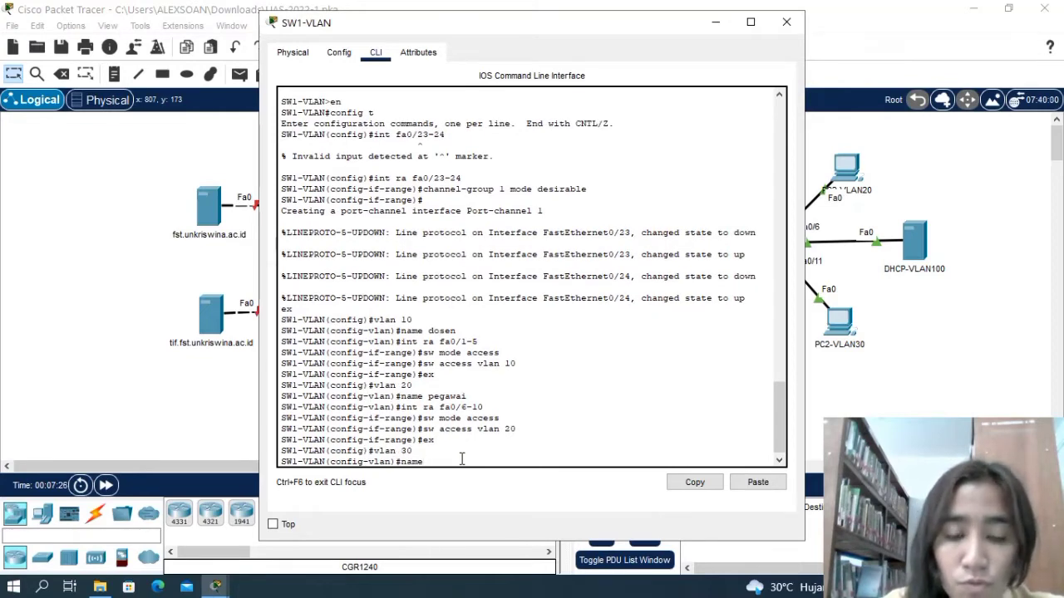
pyautogui.write(' mahasiswa')
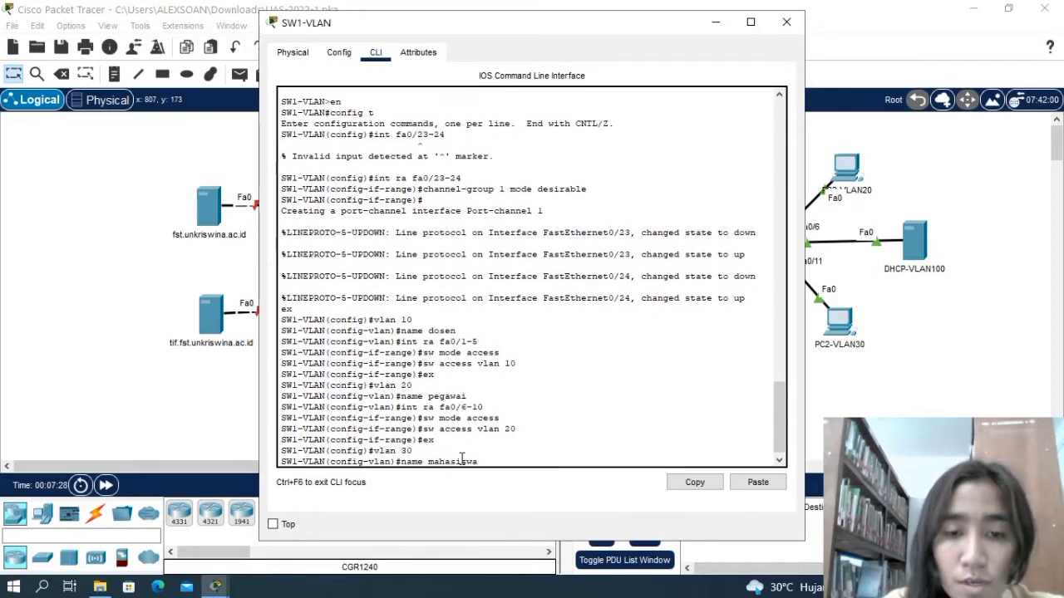
pyautogui.press('Return')
# Set interface range fa0/11-15 on SW1-VLAN to switchport access mode.
pyautogui.write('in')
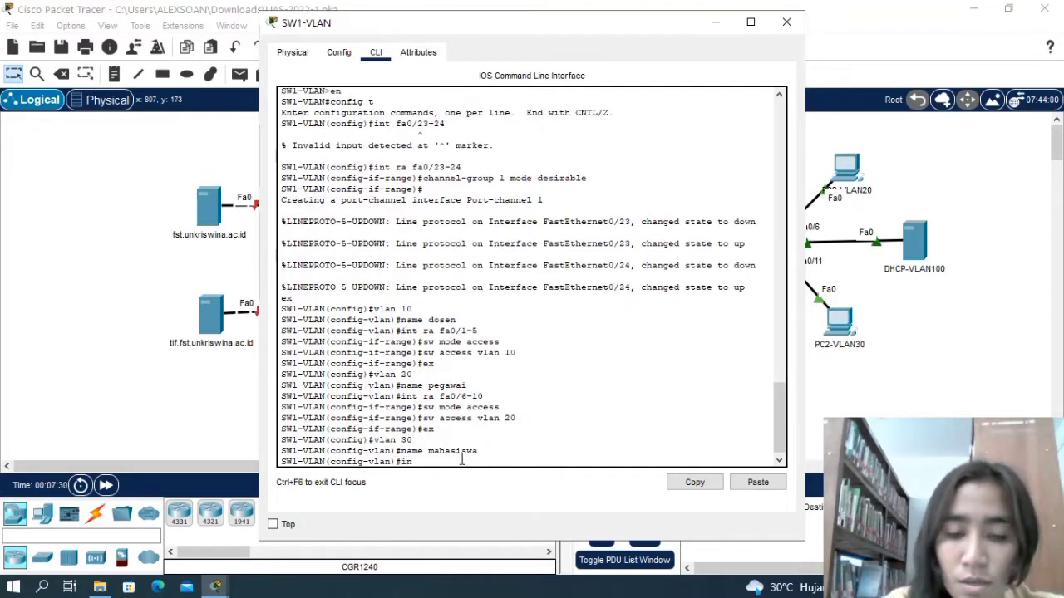
pyautogui.write('t ra')
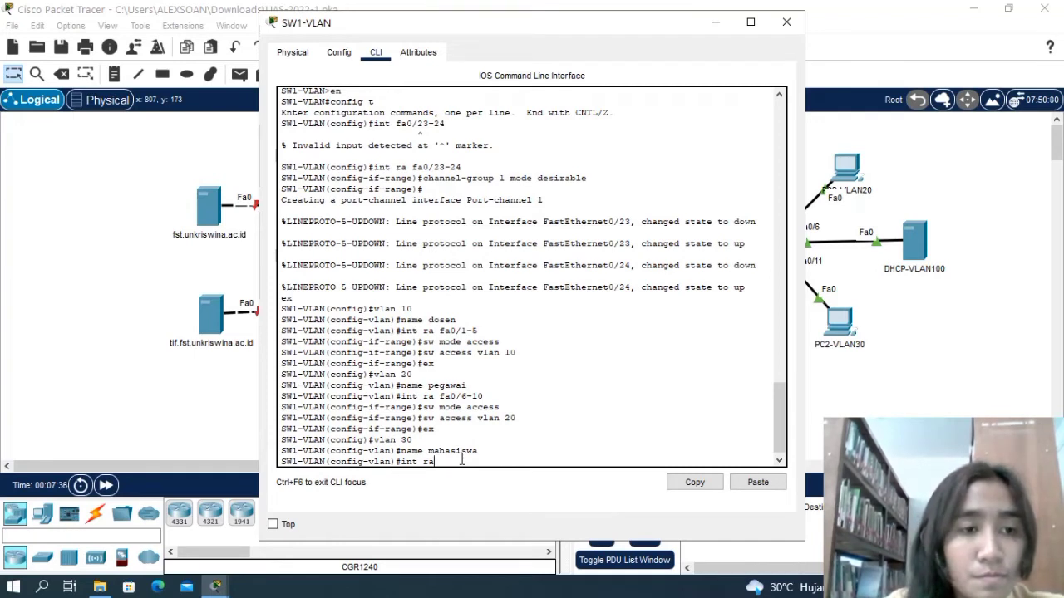
pyautogui.write('fa0')
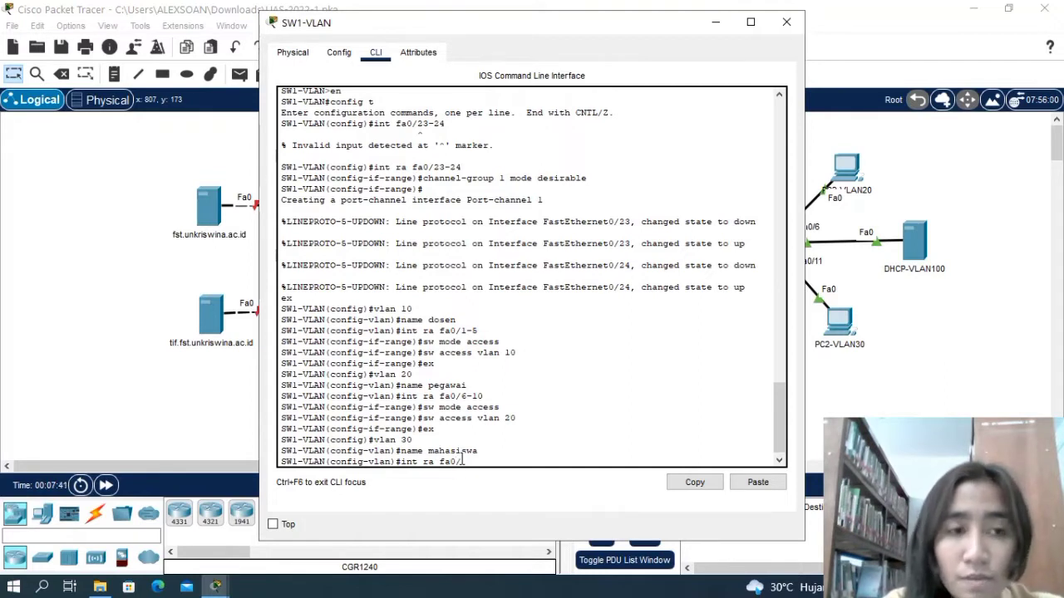
pyautogui.write('/11-15')
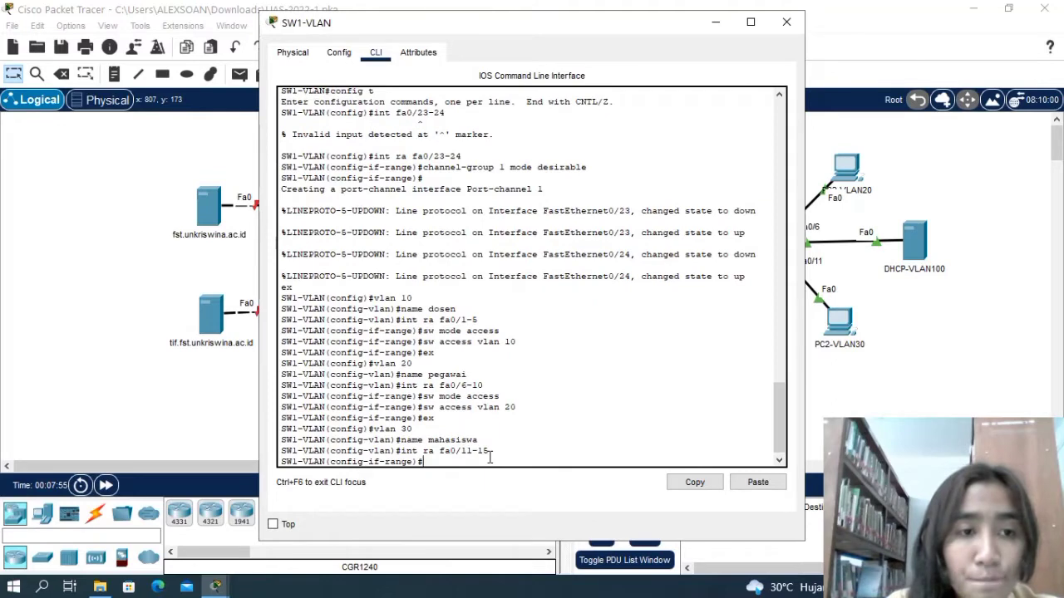
pyautogui.write('sw')
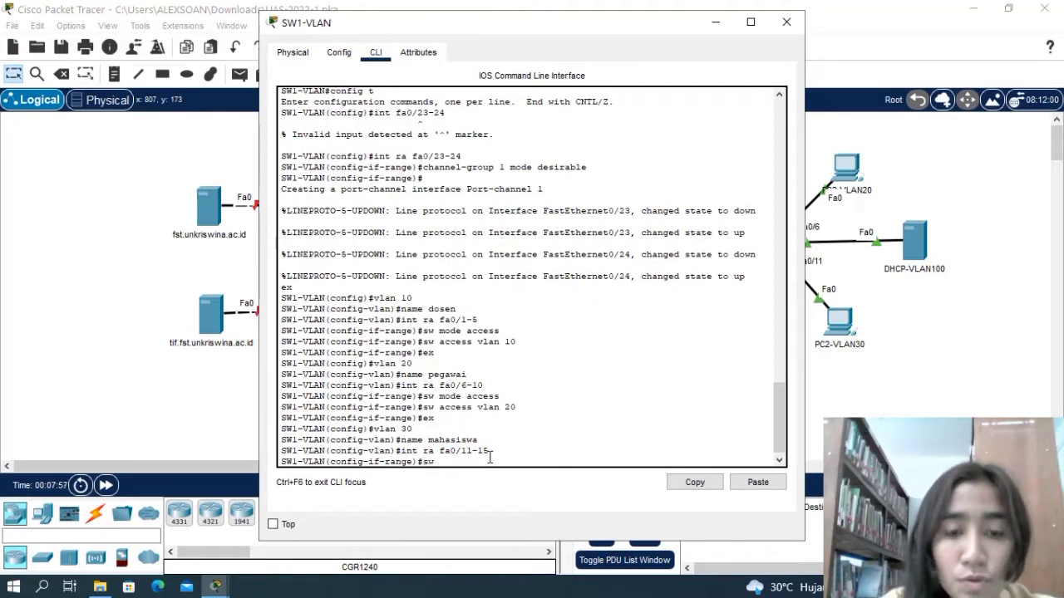
pyautogui.write(' mode a')
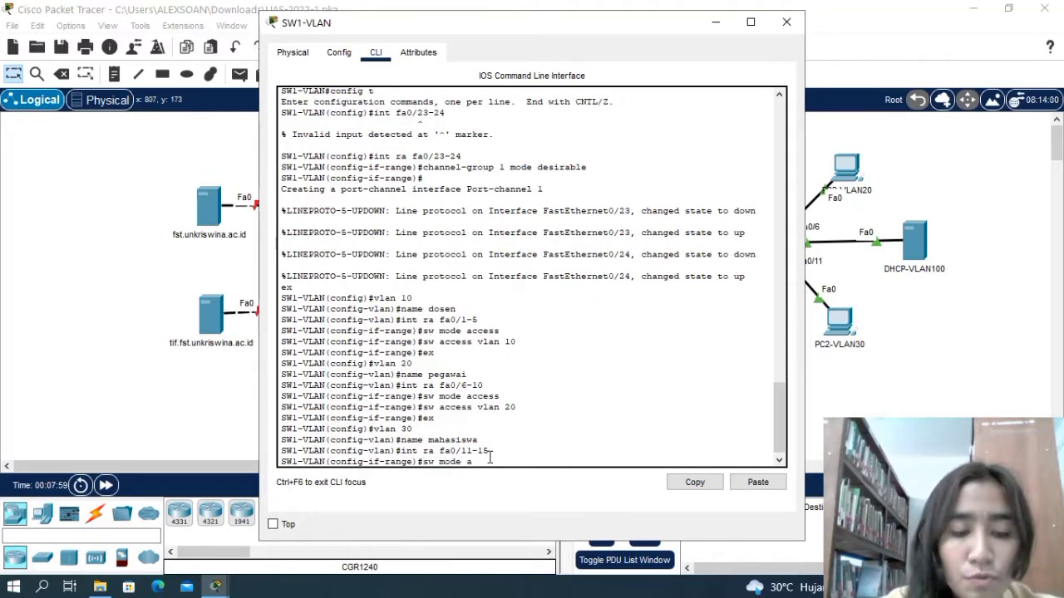
pyautogui.write('ccess')
pyautogui.press('Return')
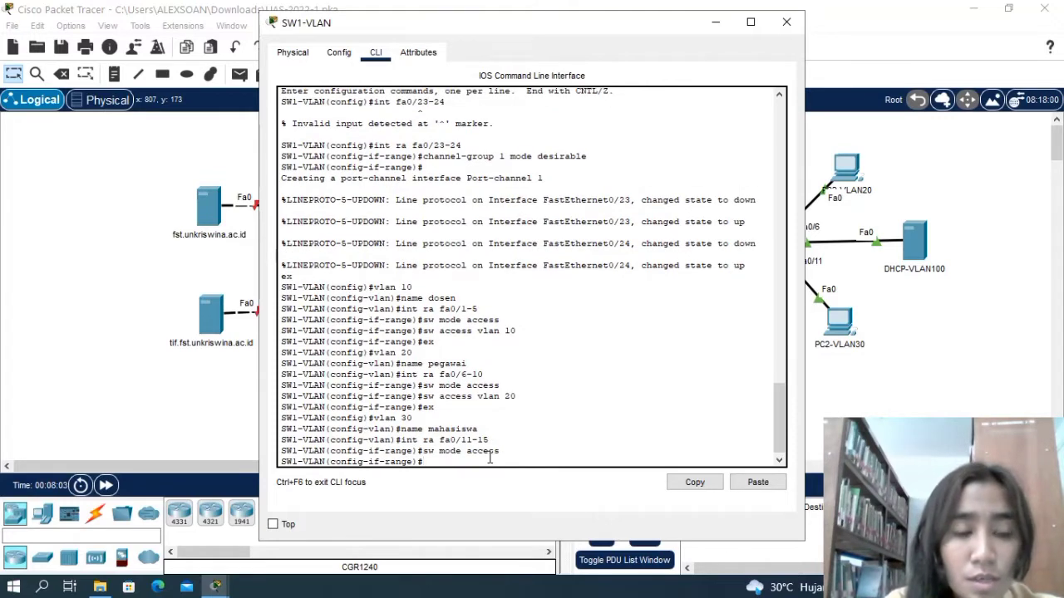
# Assign interface range fa0/11-15 to access VLAN 30 and return to global configuration mode.
pyautogui.write('sw')
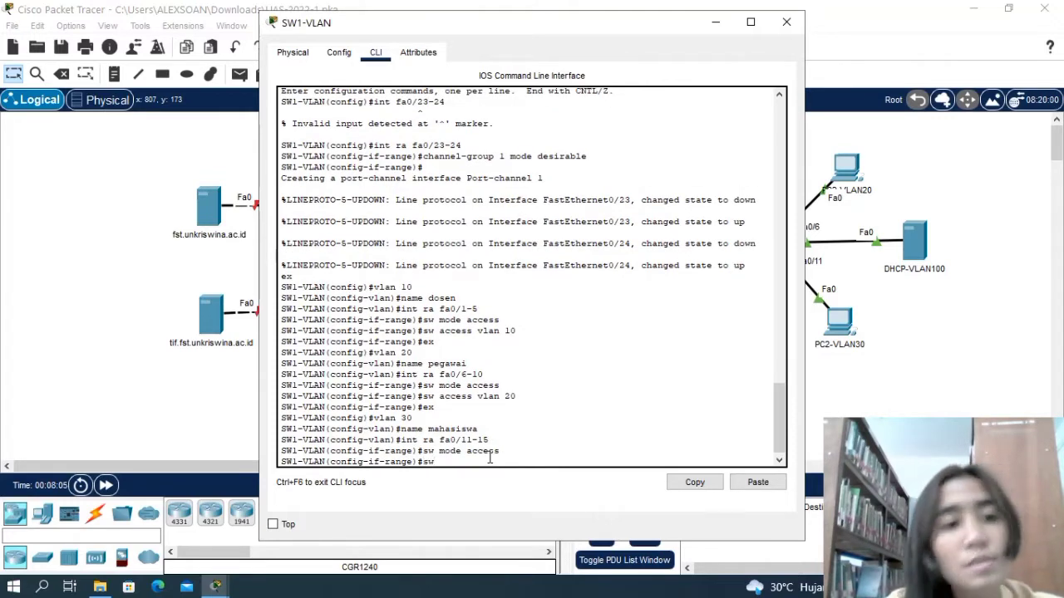
pyautogui.write(' ac')
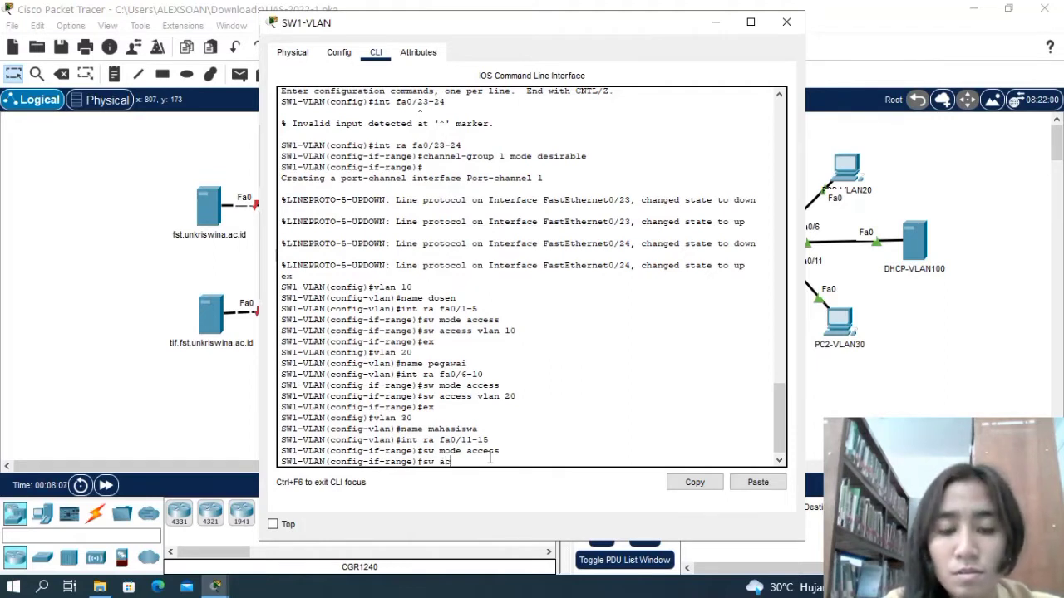
pyautogui.write('cess ')
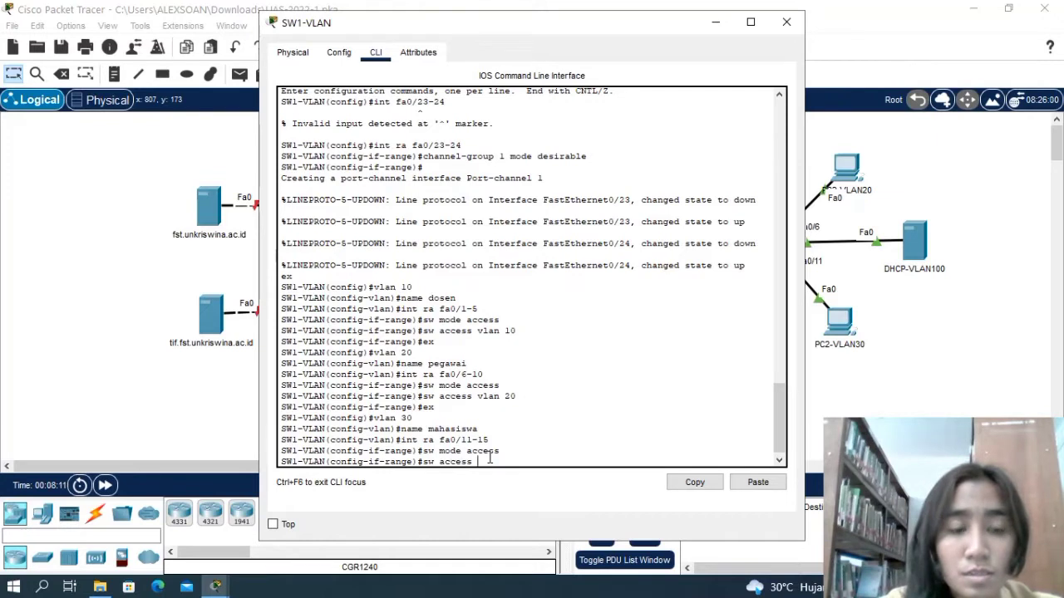
pyautogui.write('vlan')
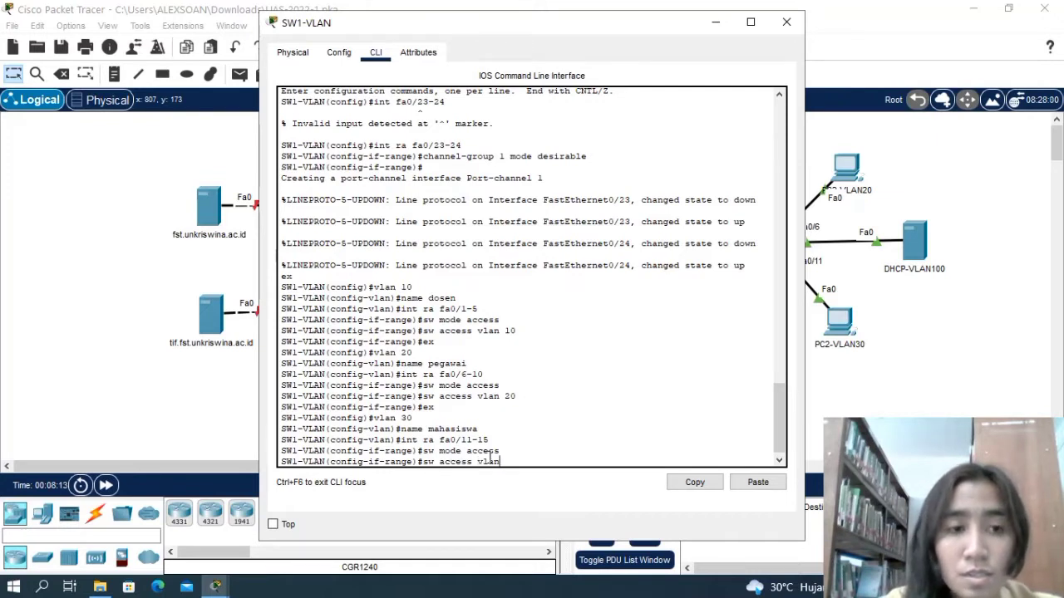
pyautogui.write(' 30')
pyautogui.press('Return')
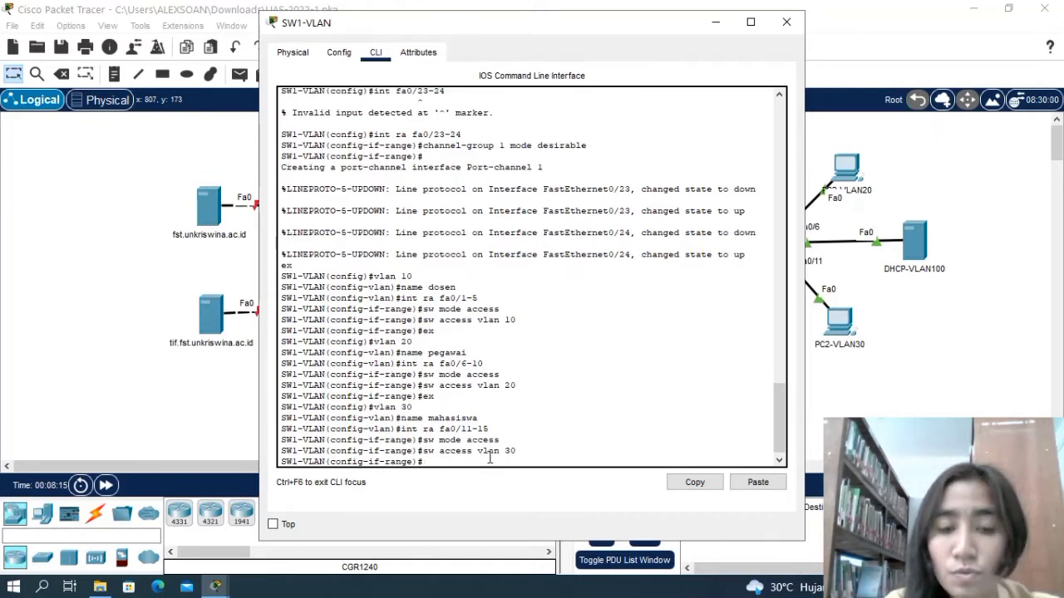
pyautogui.write('ex')
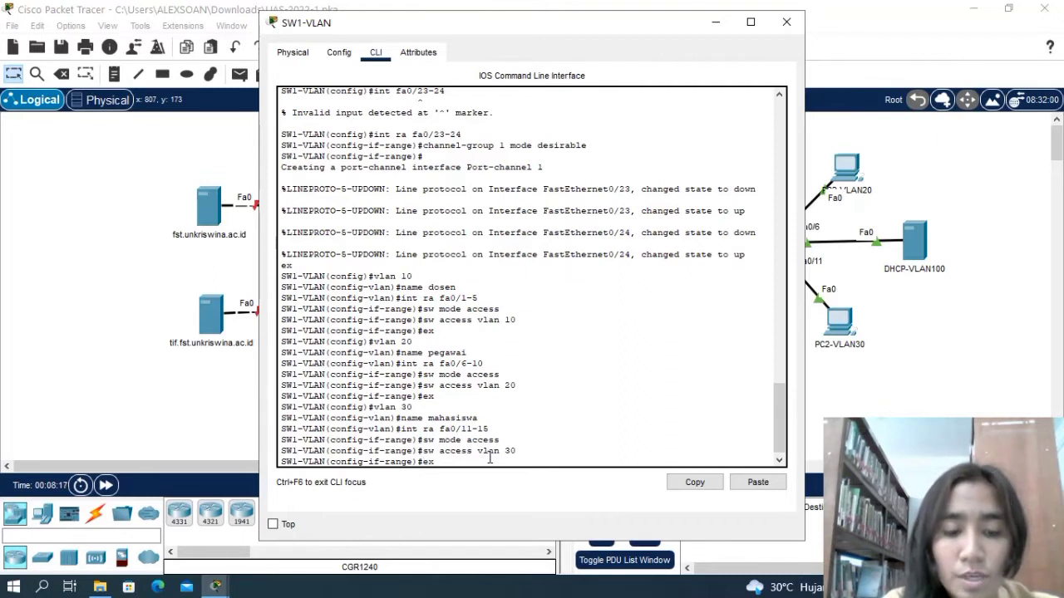
pyautogui.press('Return')
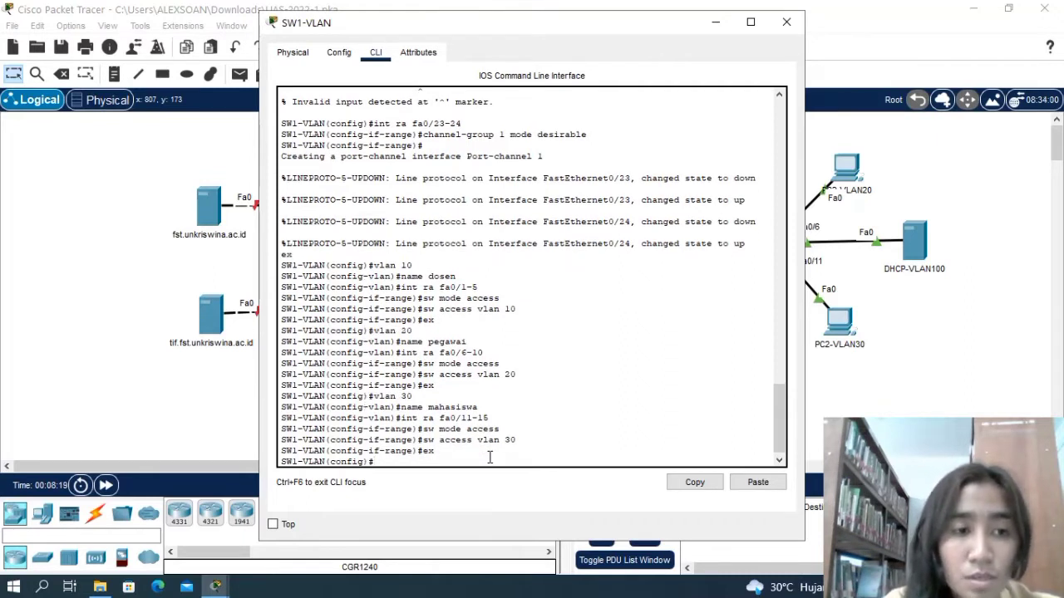
# Create VLAN 100 on SW1-VLAN and name it Admin, with a capital A.
pyautogui.write('val')
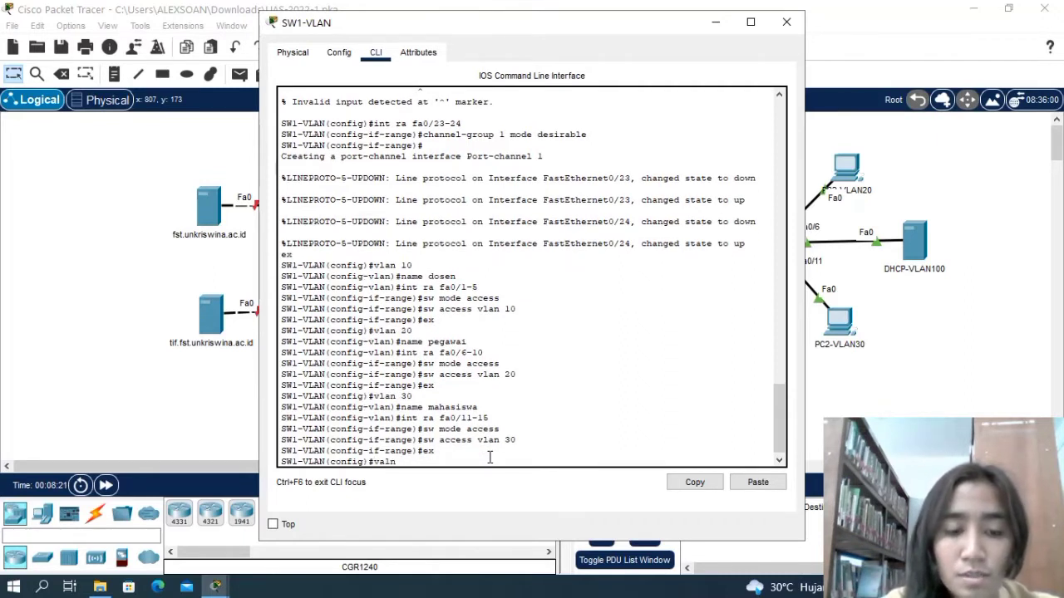
pyautogui.write('n')
pyautogui.press('BackSpace')
pyautogui.press('BackSpace')
pyautogui.press('BackSpace')
pyautogui.write('la')
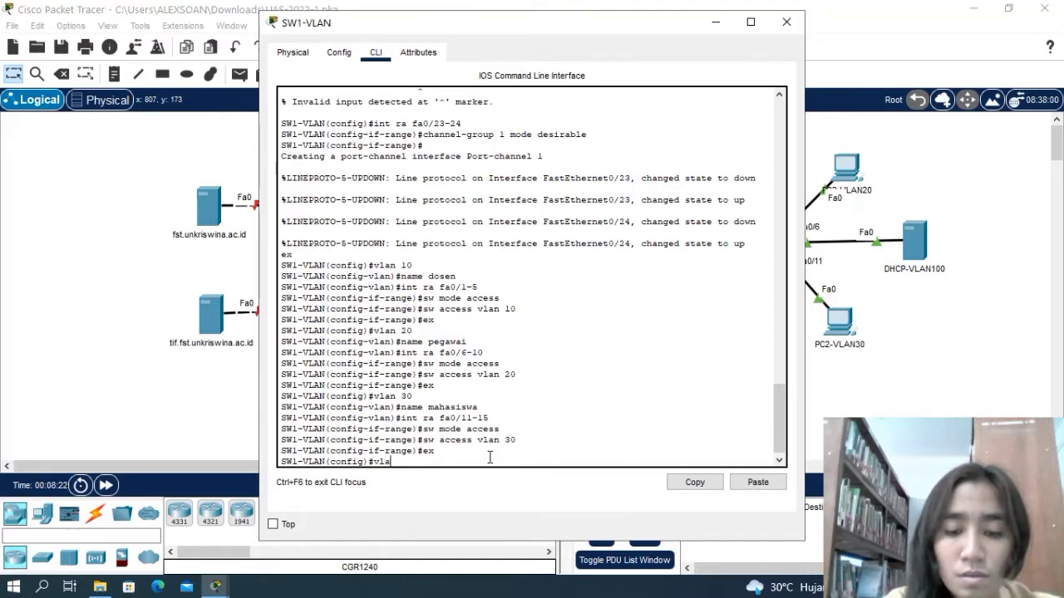
pyautogui.write('n 100')
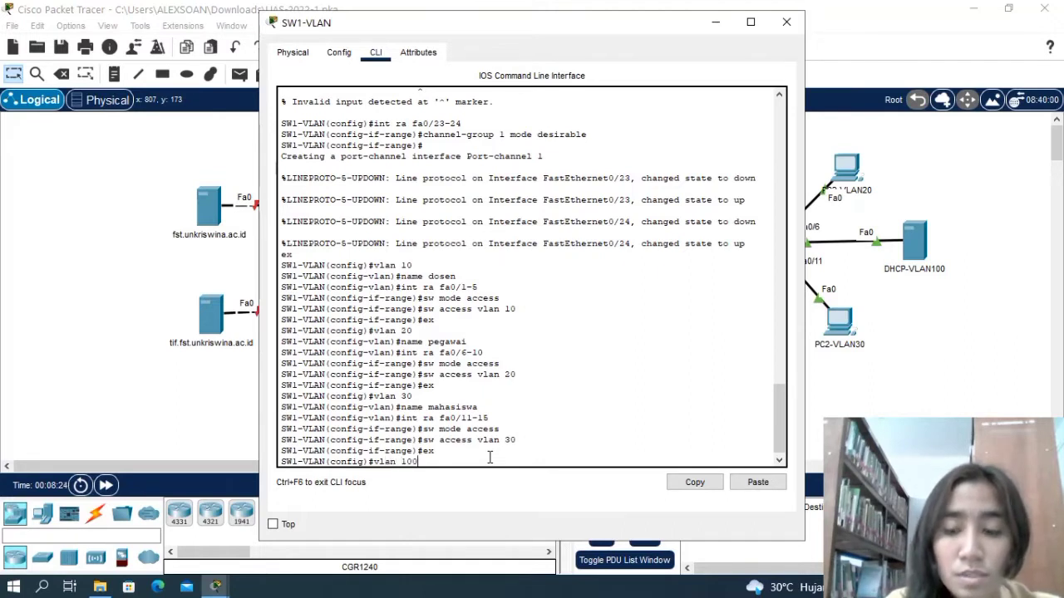
pyautogui.press('Return')
pyautogui.write('nam')
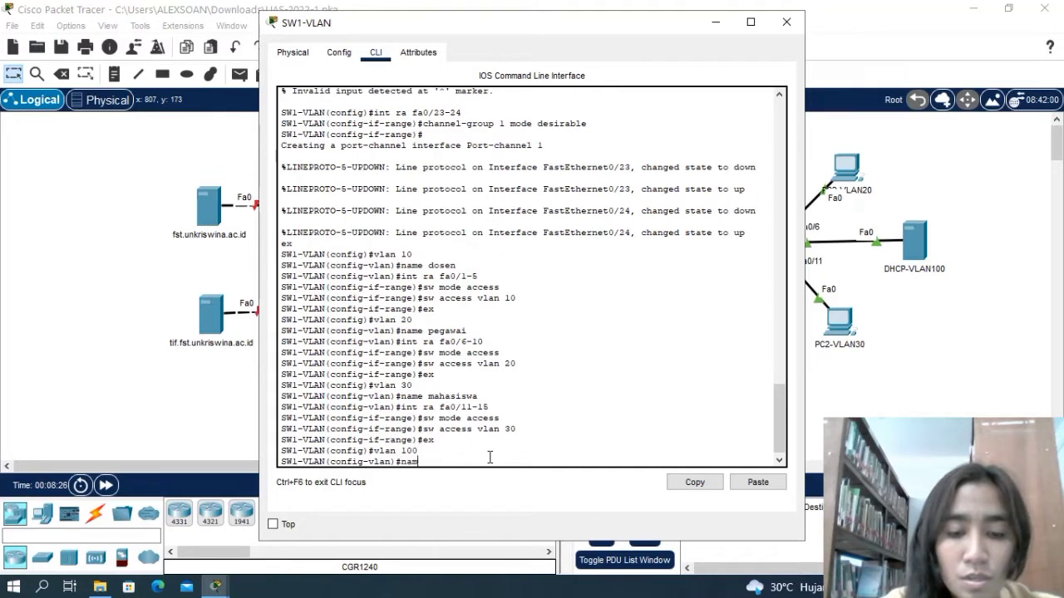
pyautogui.write('e admin')
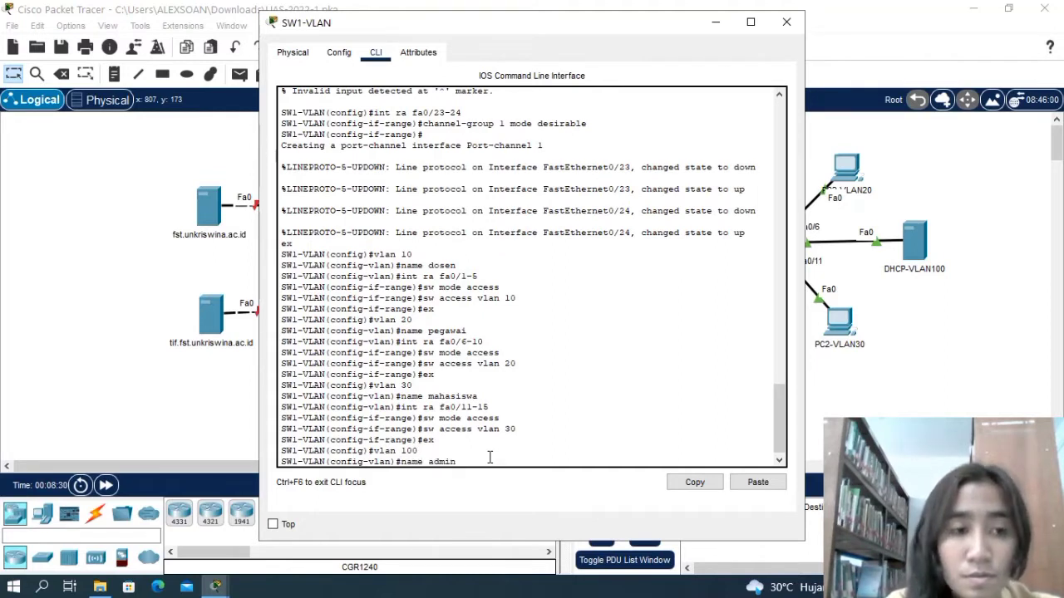
pyautogui.click(435, 460)
pyautogui.press('BackSpace')
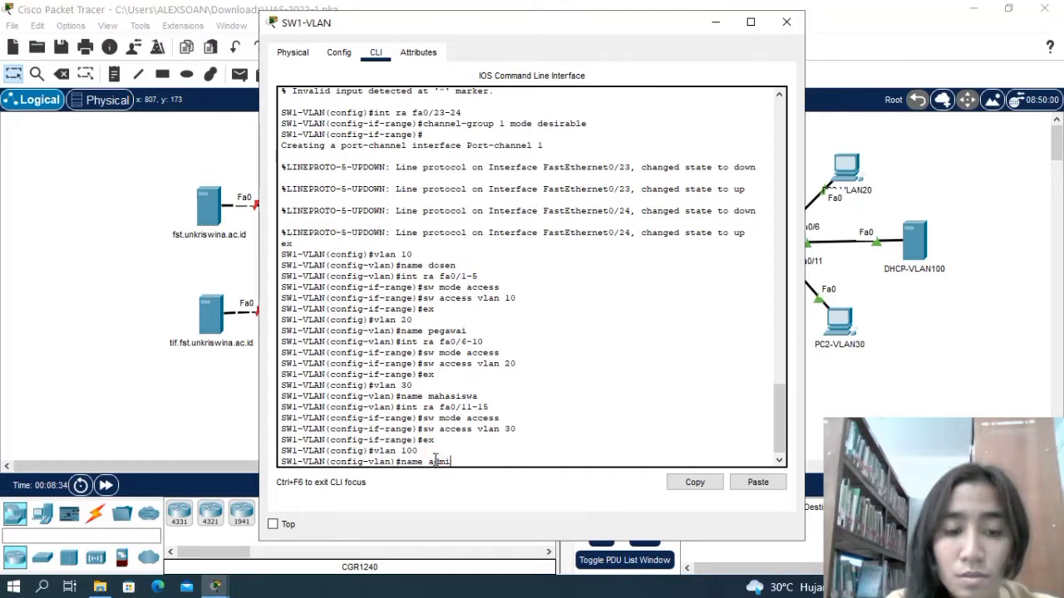
pyautogui.press('BackSpace')
pyautogui.press('BackSpace')
pyautogui.press('BackSpace')
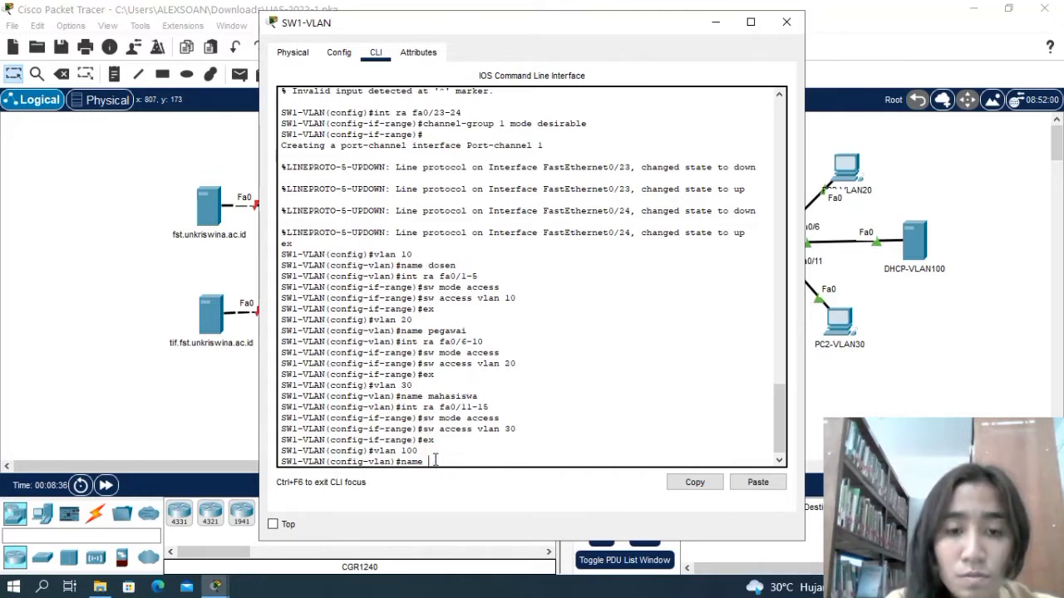
pyautogui.write('A')
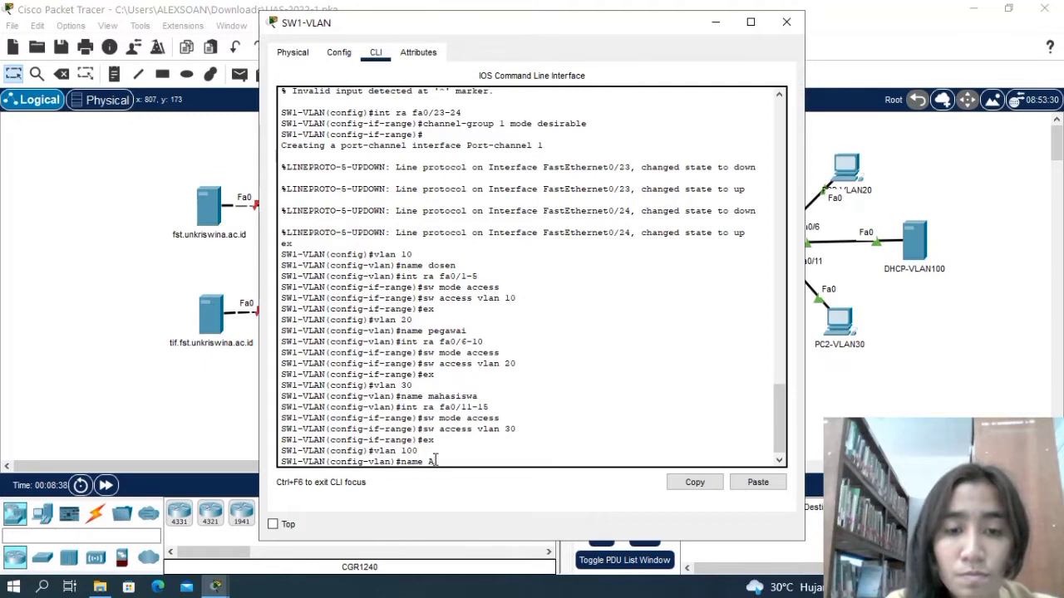
pyautogui.write('dmin')
pyautogui.press('Return')
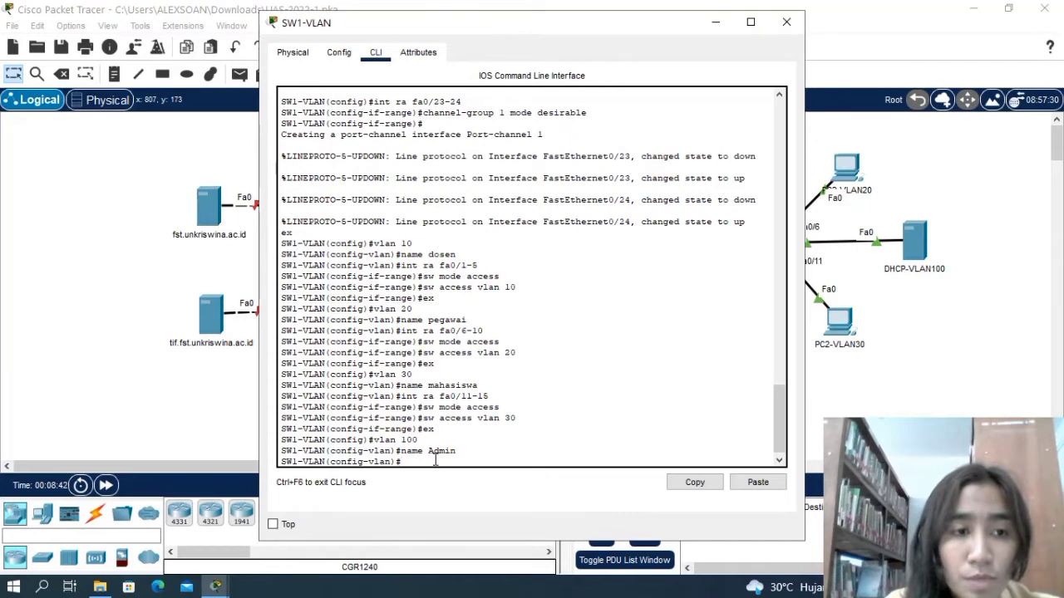
# Enter interface range configuration for fa0/16-22 on SW1-VLAN.
pyautogui.write('int ra')
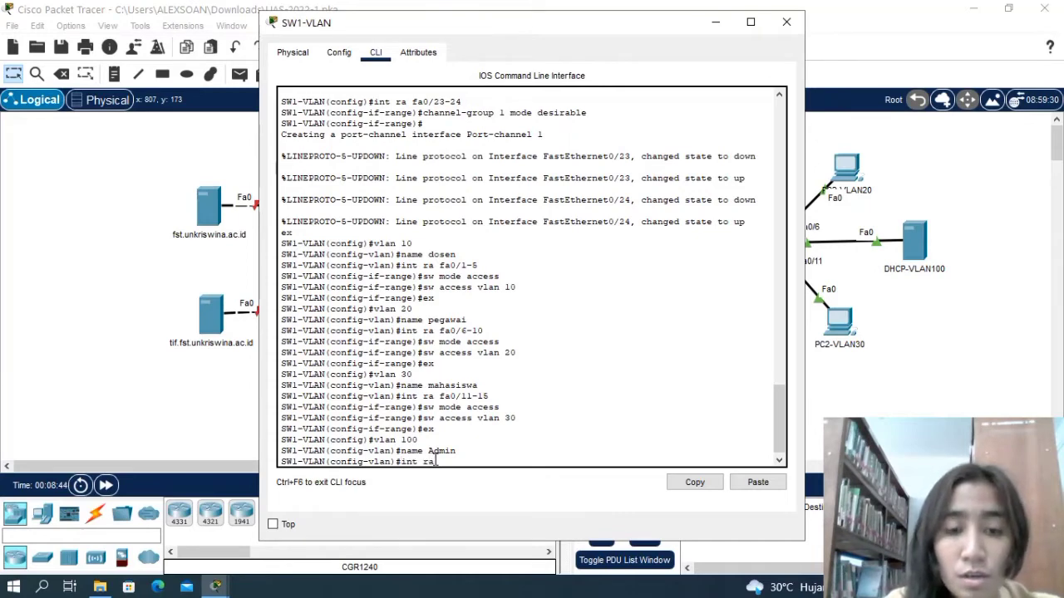
pyautogui.write(' f')
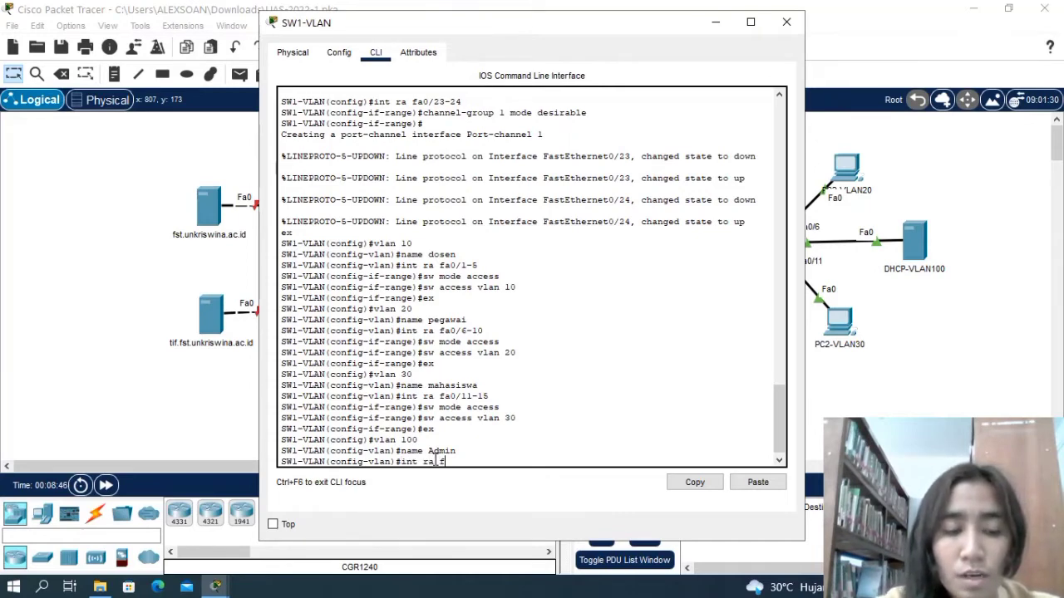
pyautogui.write('a')
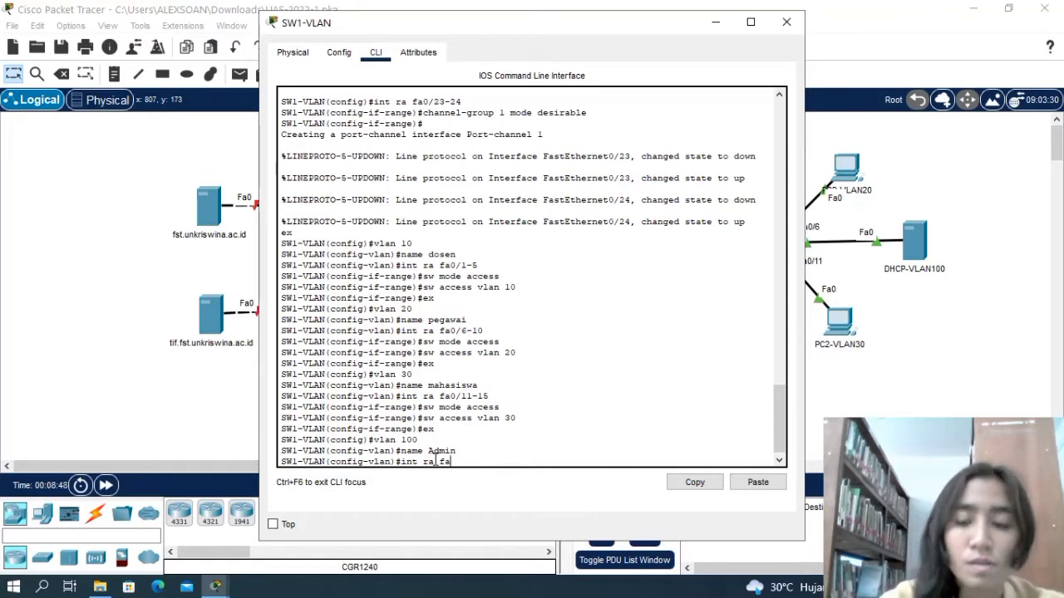
pyautogui.write('0')
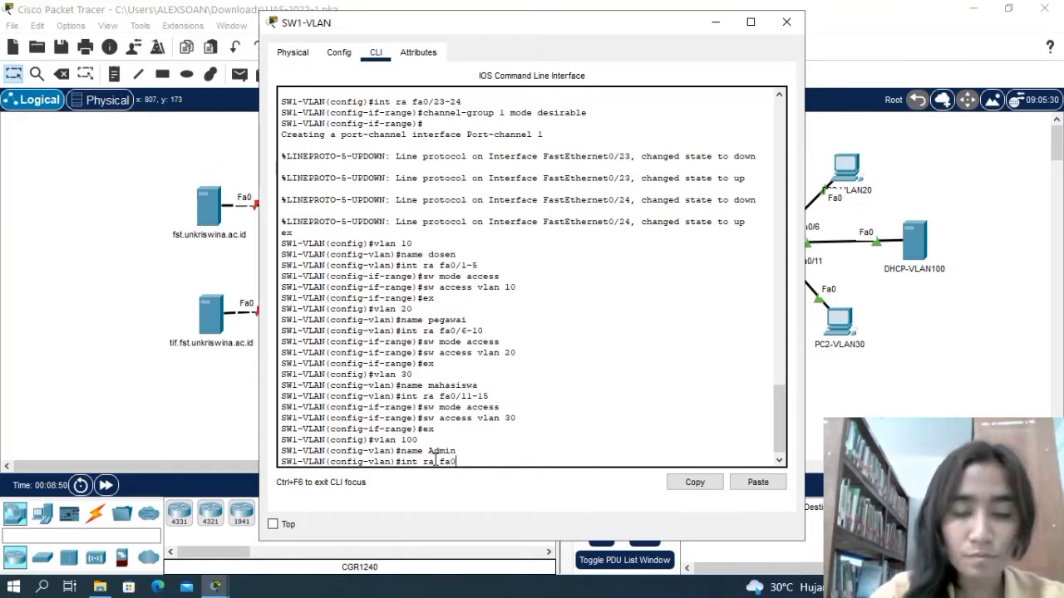
pyautogui.write('/1')
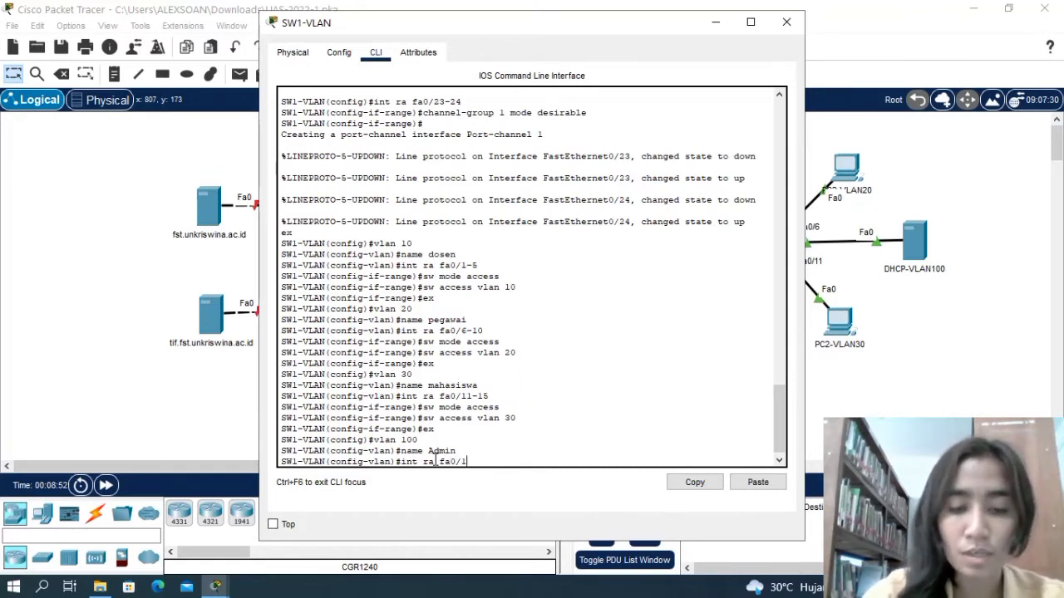
pyautogui.write('6-22')
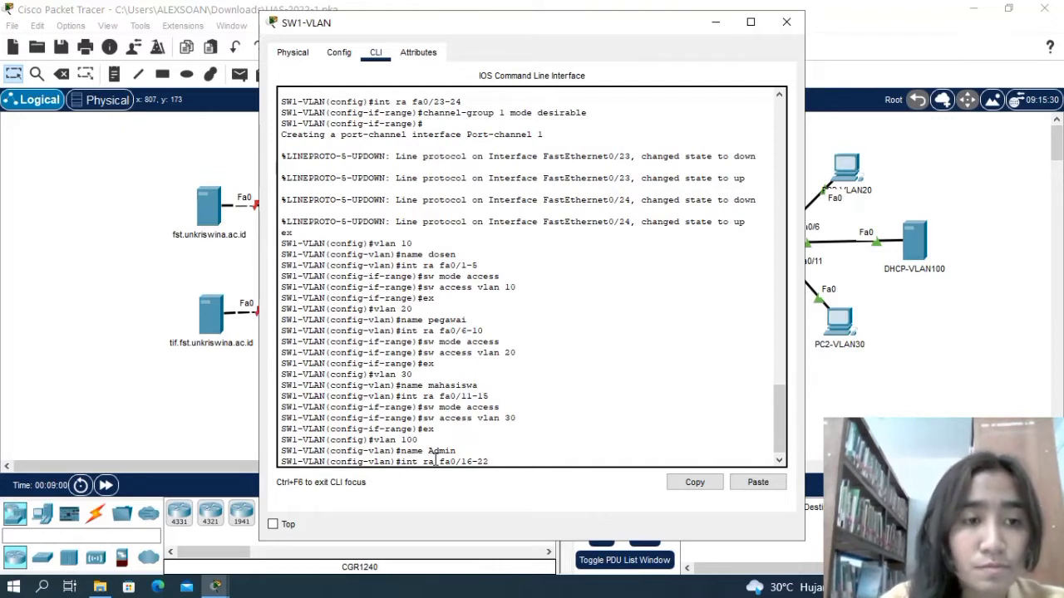
pyautogui.press('Return')
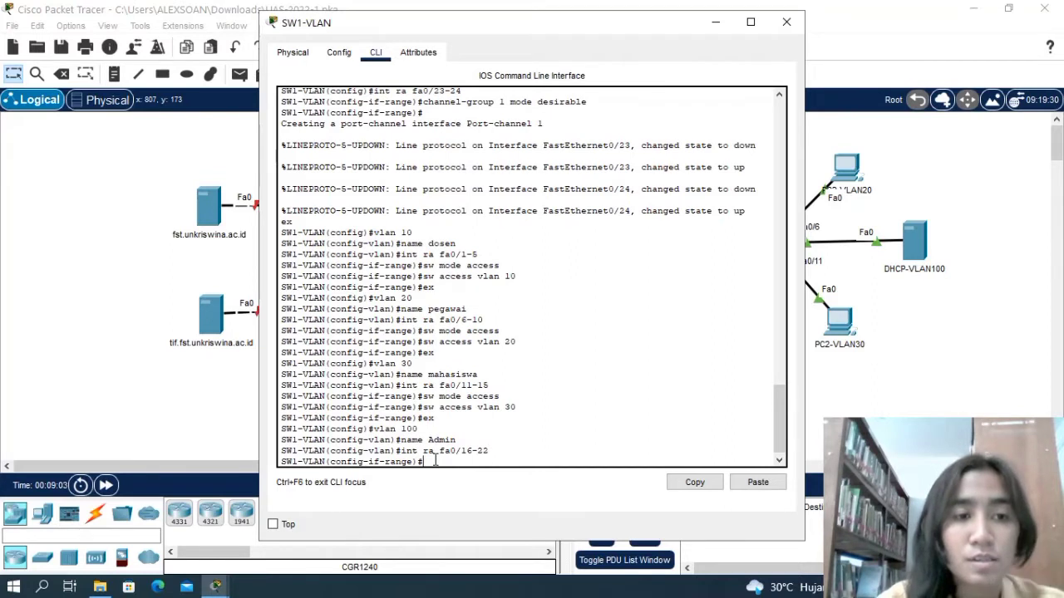
# Try to apply the command sw mode access vlan 100 to interface range fa0/16-22.
pyautogui.write('sw')
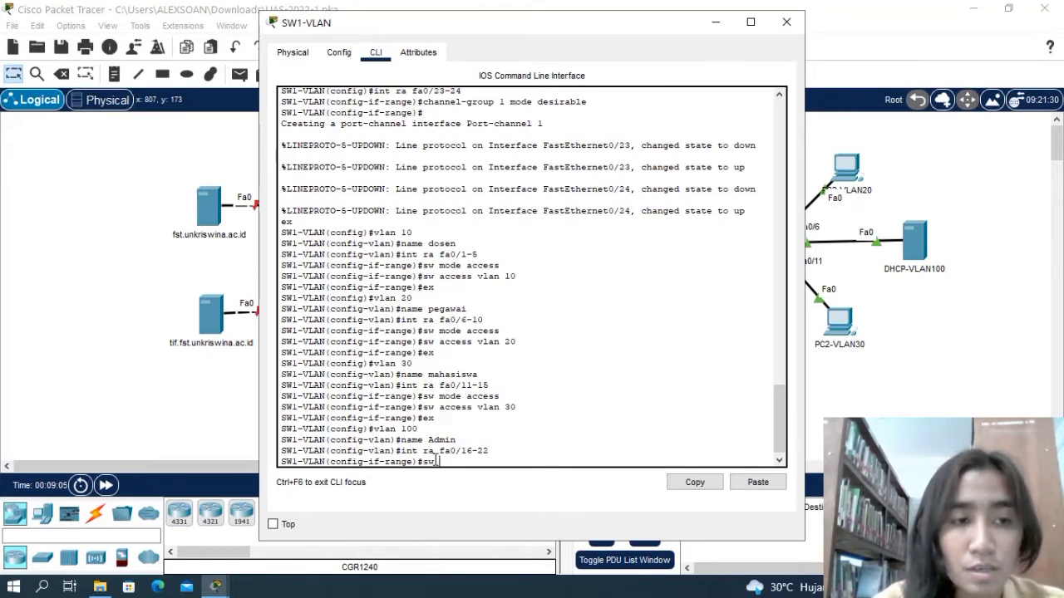
pyautogui.write(' mode acc')
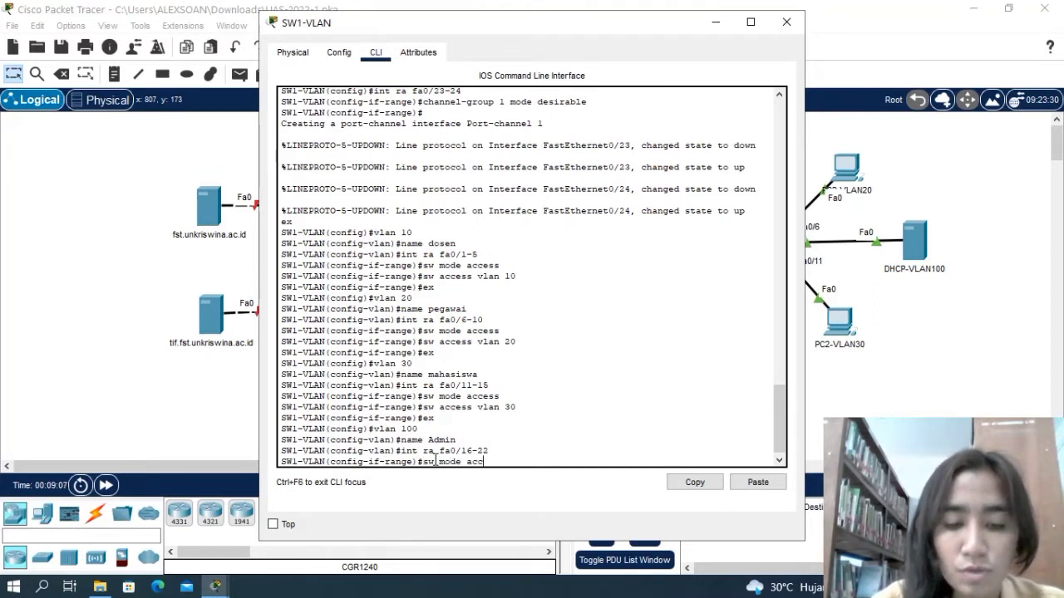
pyautogui.write('ess')
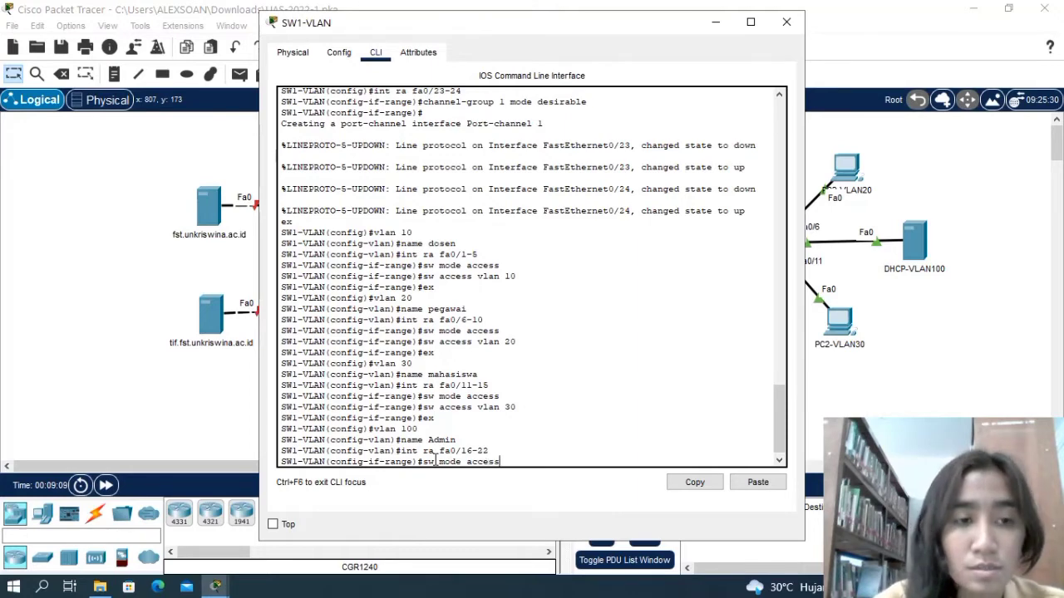
pyautogui.write(' vlan 1')
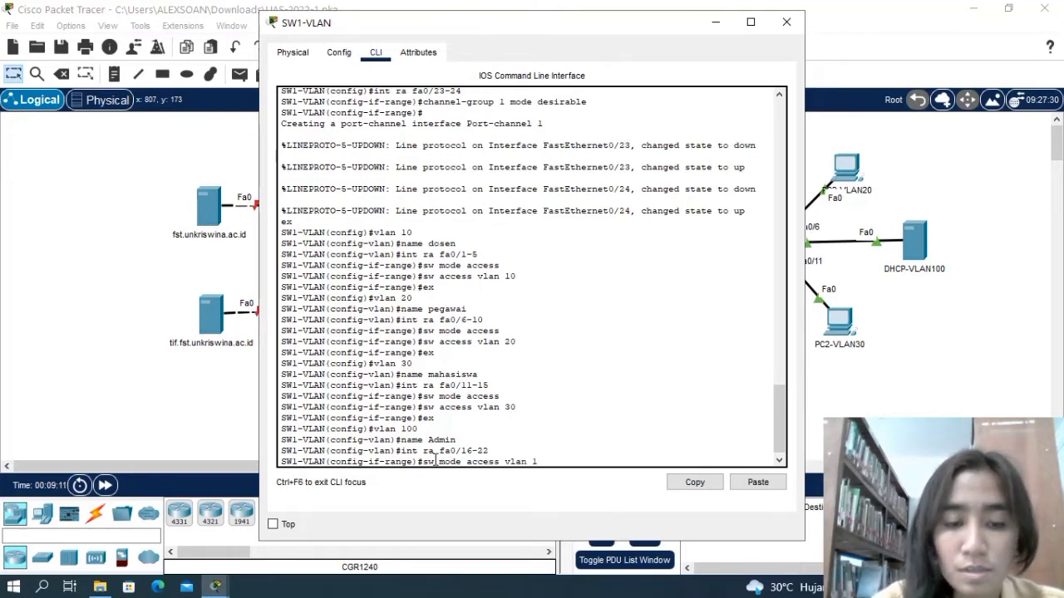
pyautogui.write('00')
pyautogui.press('Return')
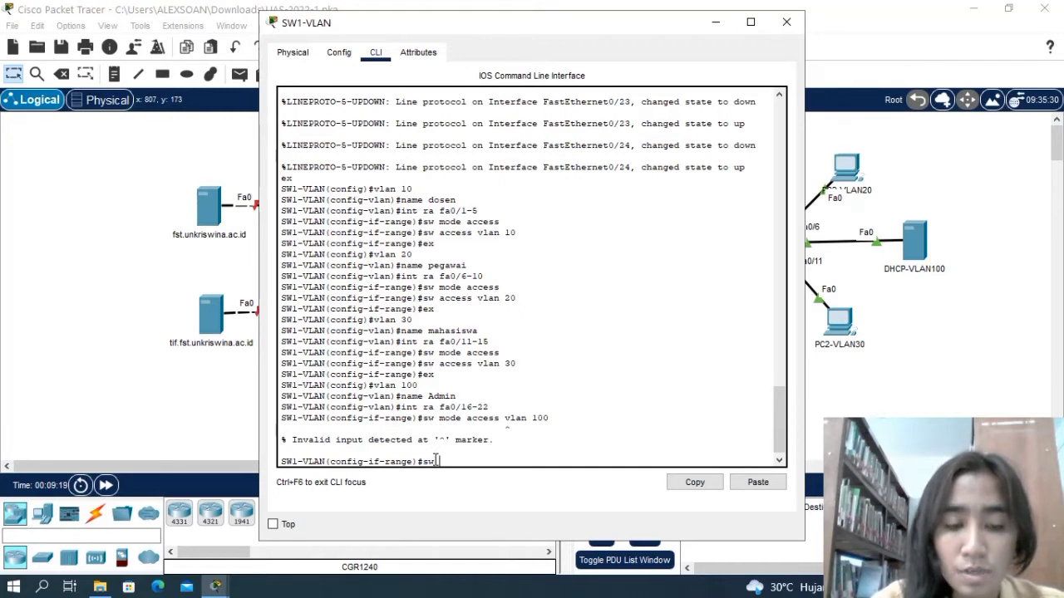
# Assign interface range fa0/16-22 on SW1-VLAN to access VLAN 100 and return to global configuration mode.
pyautogui.write('access')
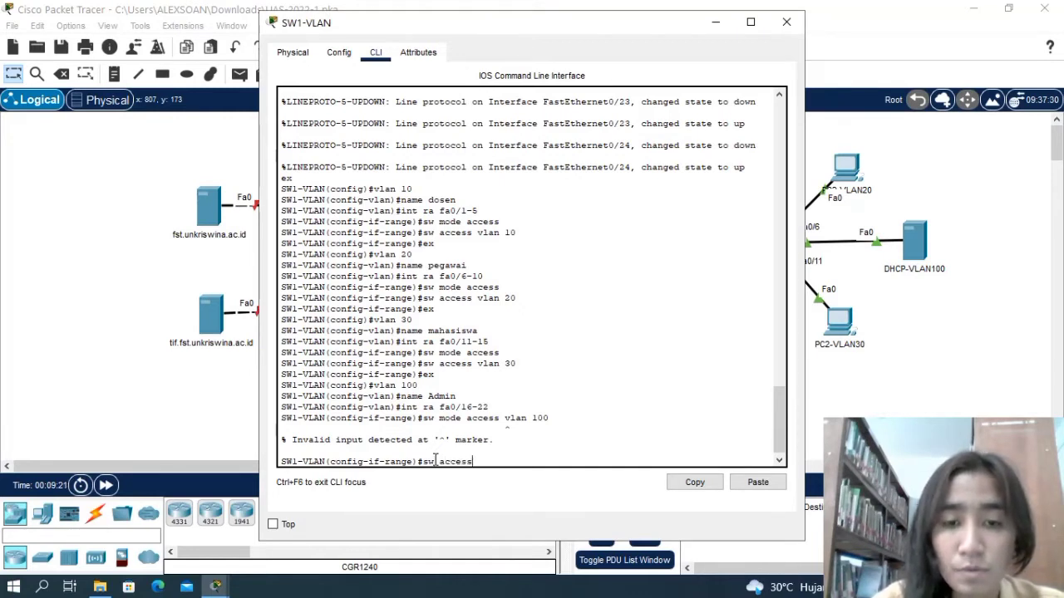
pyautogui.write(' vlan 1')
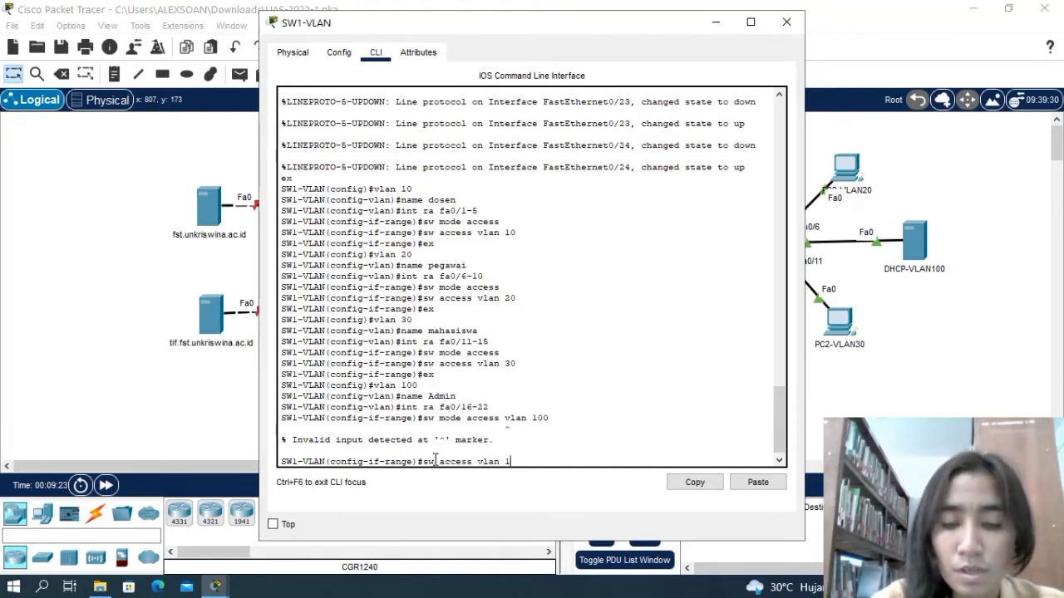
pyautogui.write('00')
pyautogui.press('Return')
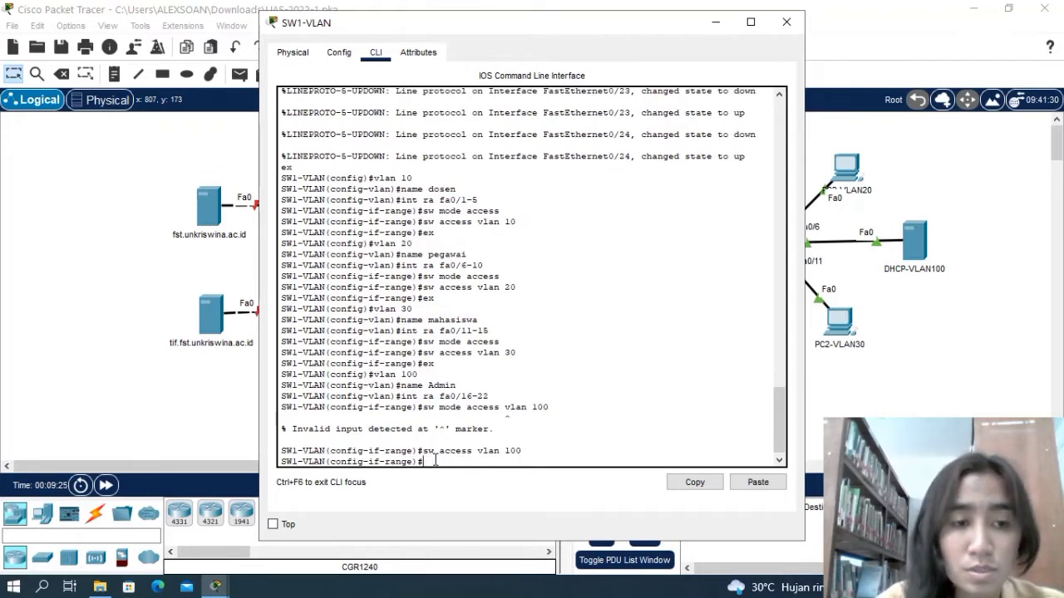
pyautogui.write('ex')
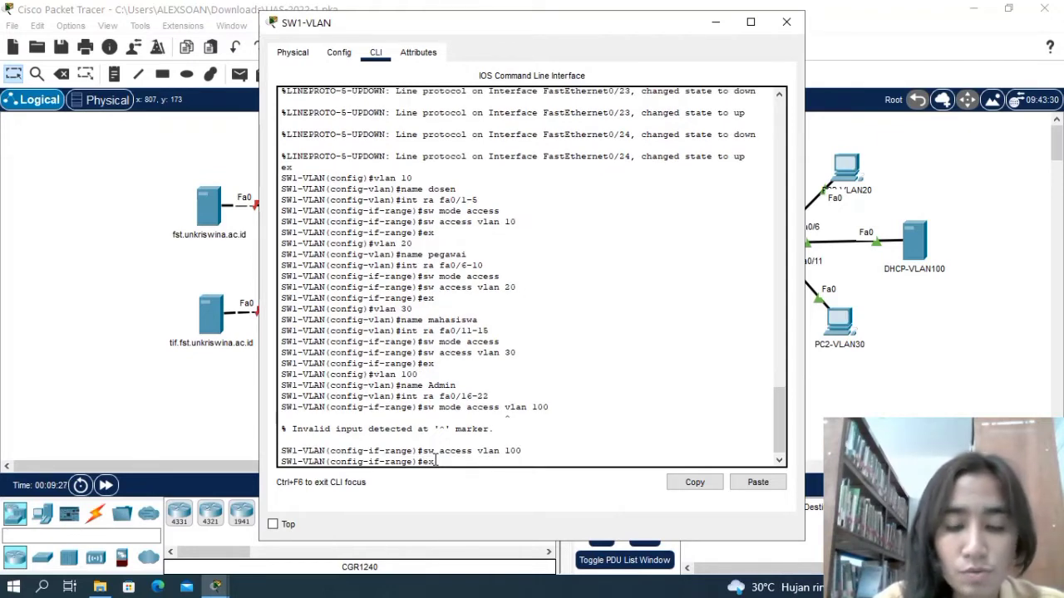
pyautogui.press('Return')
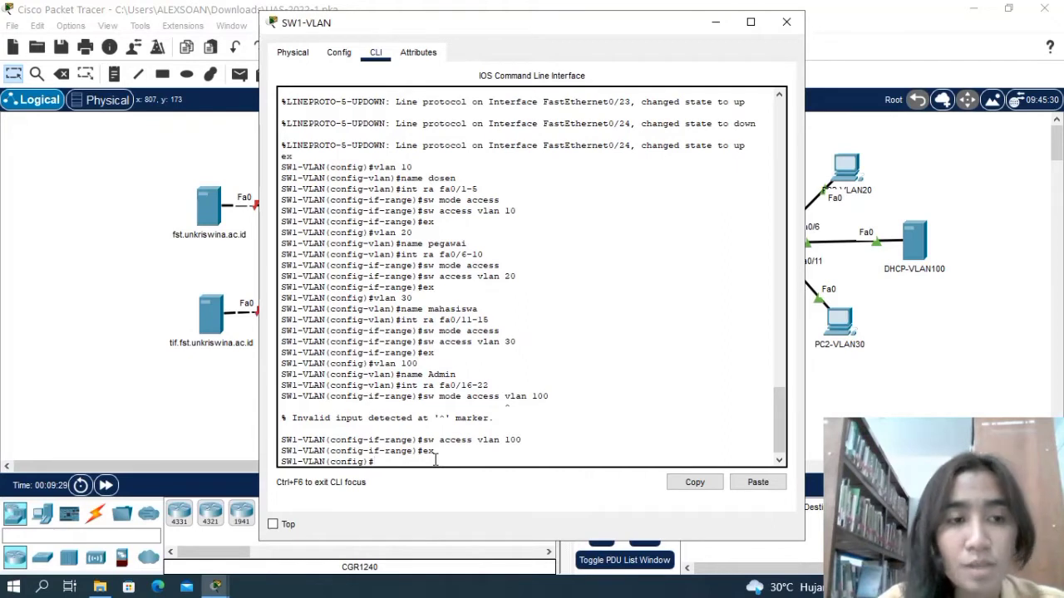
# Set interface ranges fa0/23-24 and g0/1-2 on SW1-VLAN to switchport trunk mode.
pyautogui.write('int')
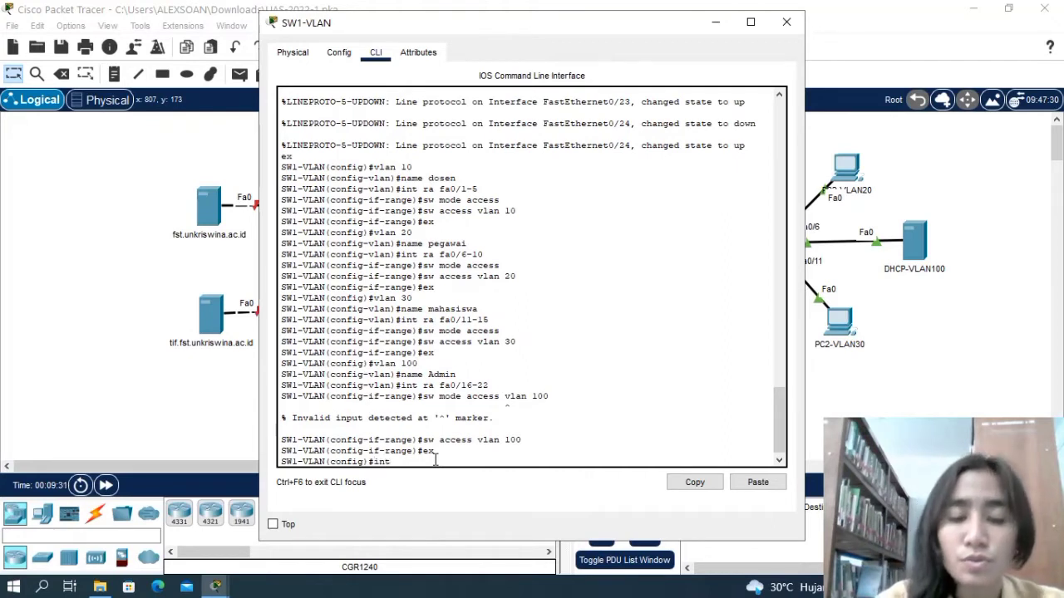
pyautogui.write(' ra')
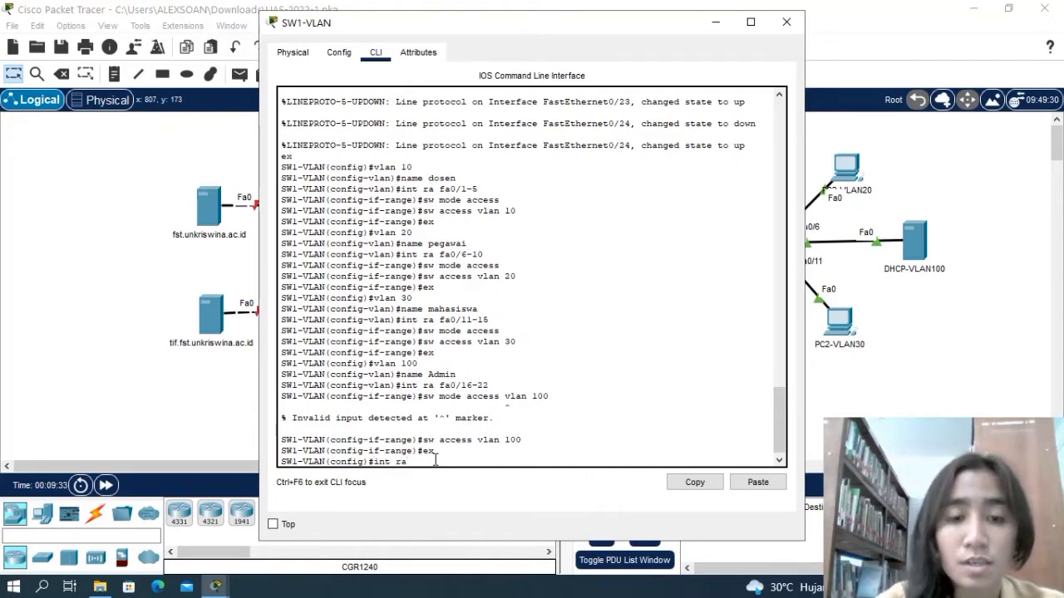
pyautogui.write(' fa')
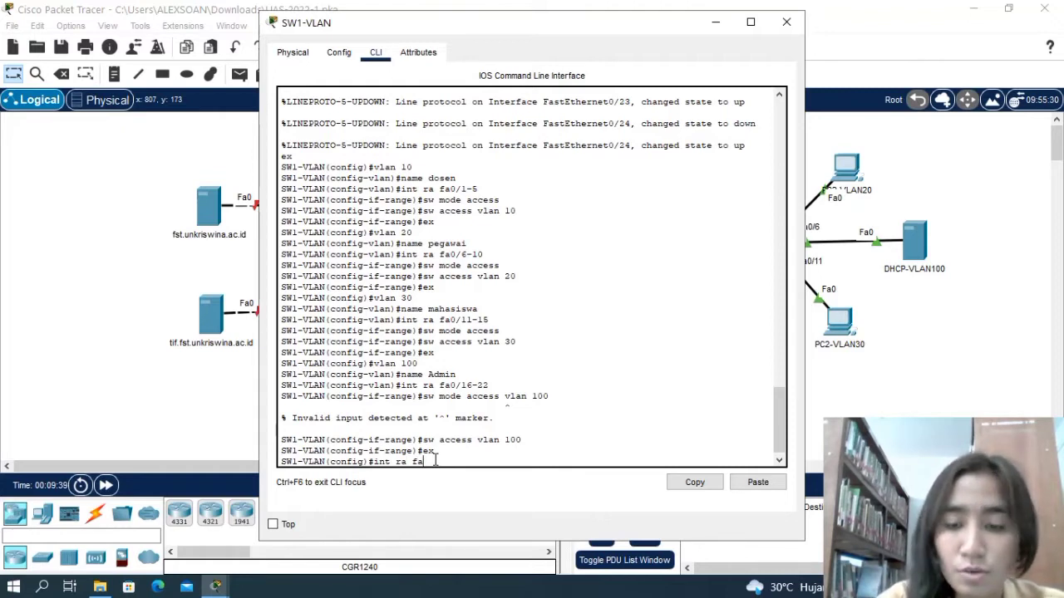
pyautogui.write('0/')
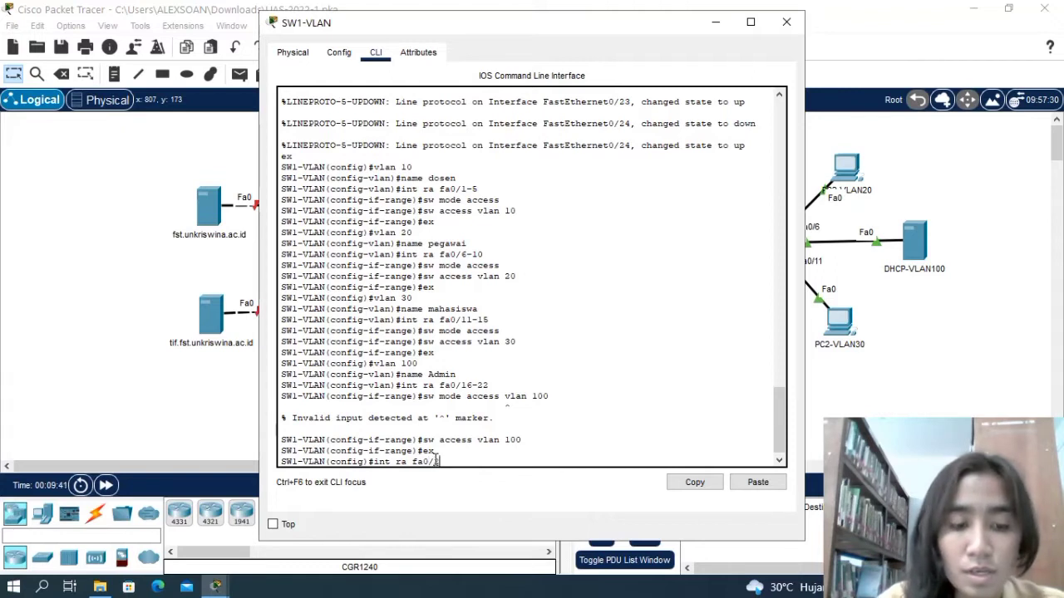
pyautogui.write('23-24')
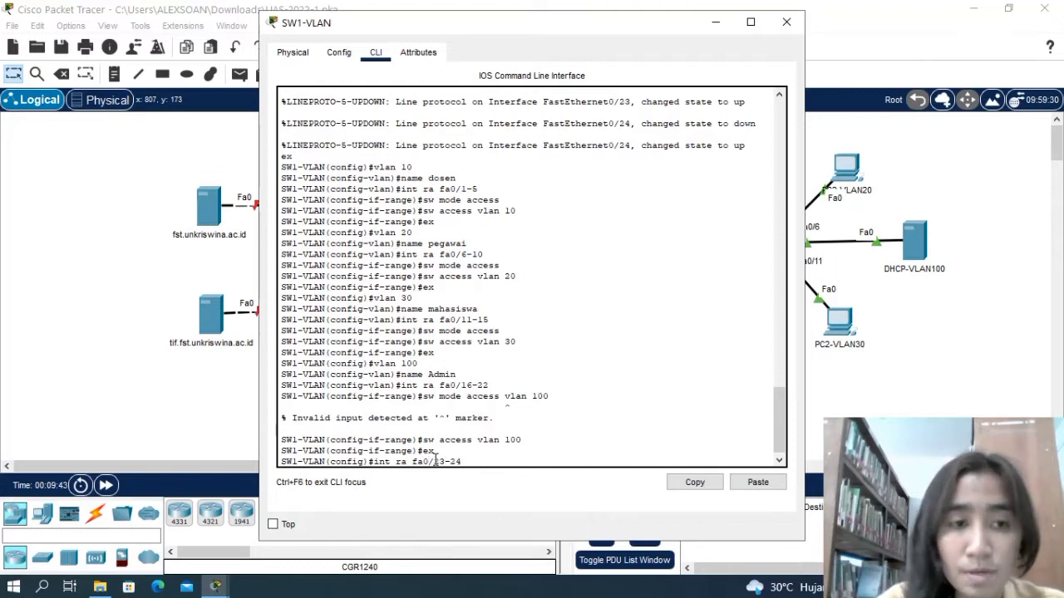
pyautogui.write(',')
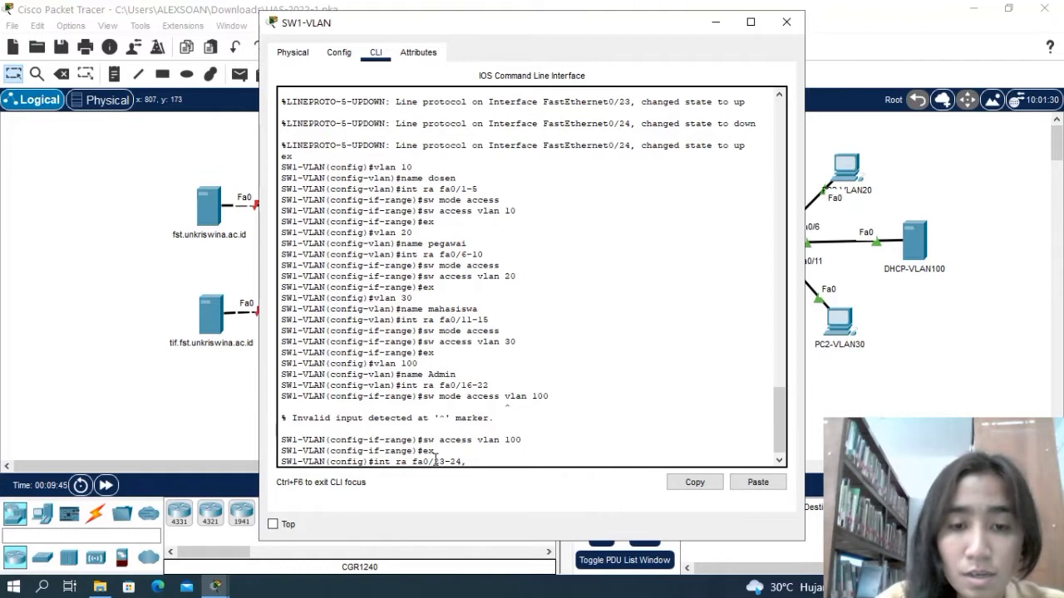
pyautogui.write(' g')
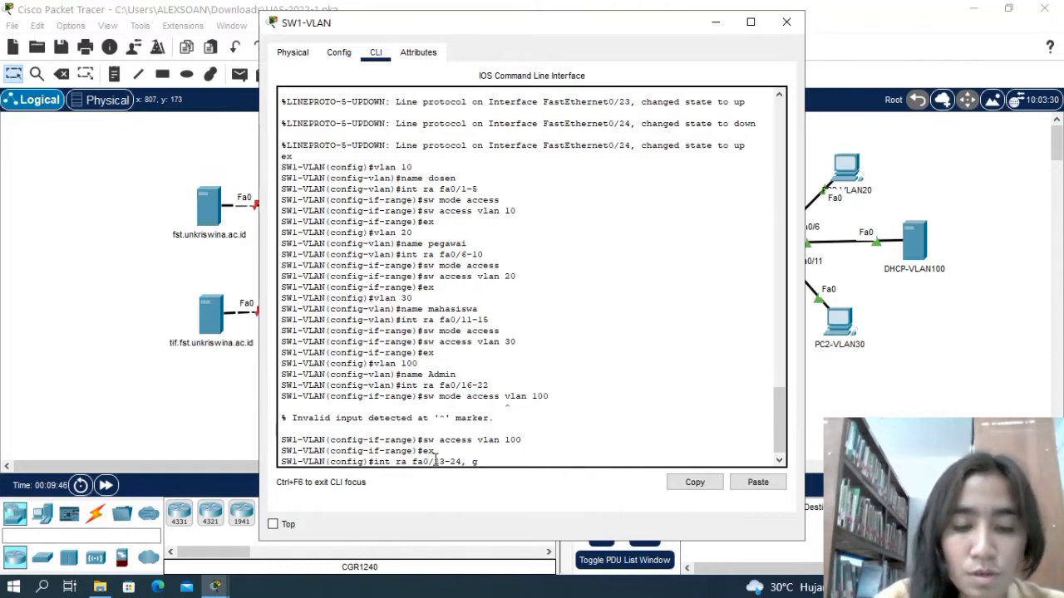
pyautogui.write('0')
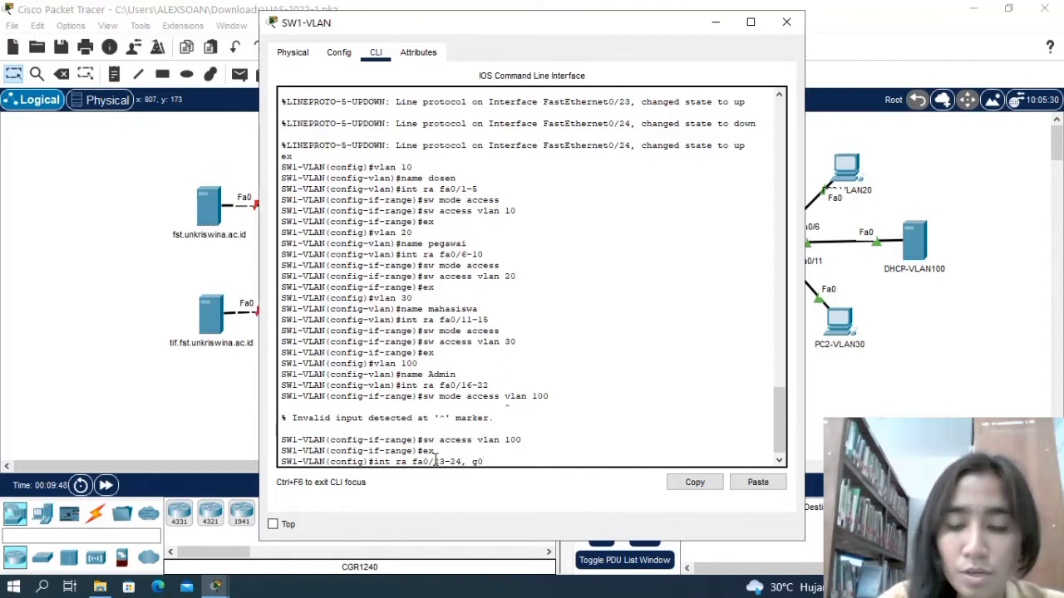
pyautogui.write('/1')
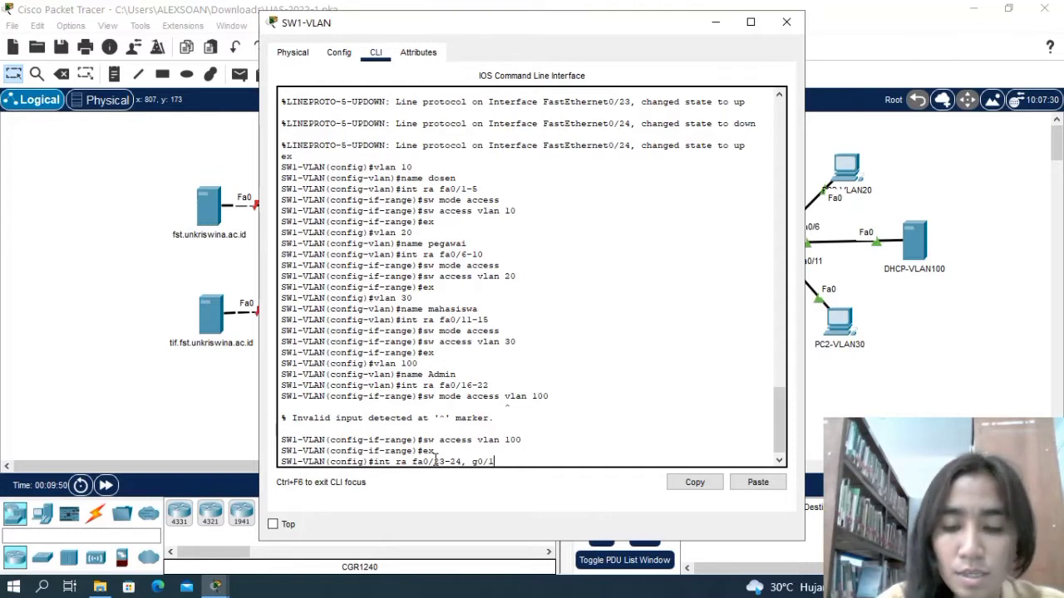
pyautogui.write('-2')
pyautogui.press('Return')
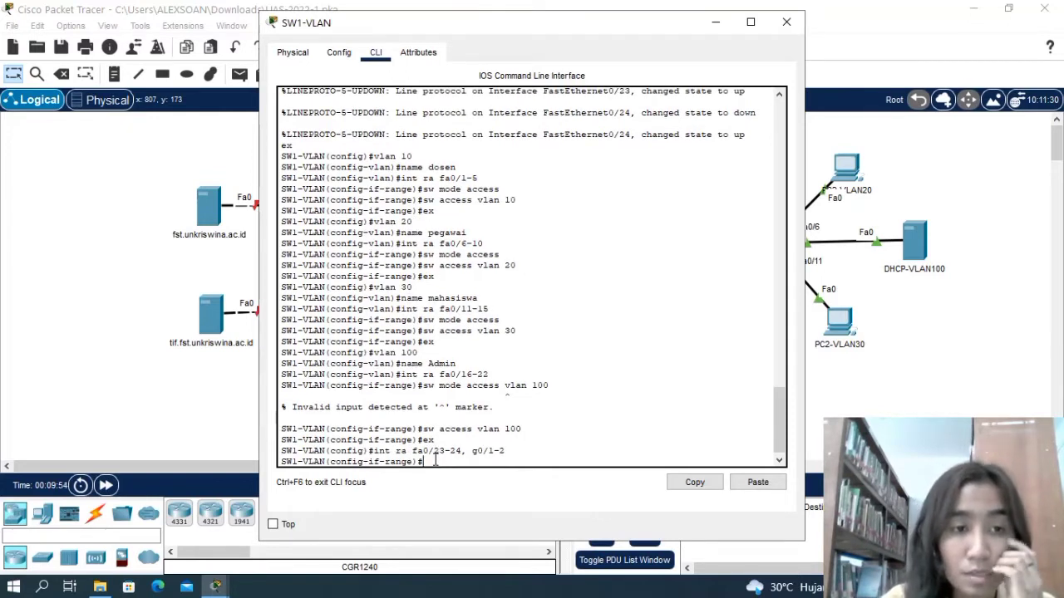
pyautogui.write('sw')
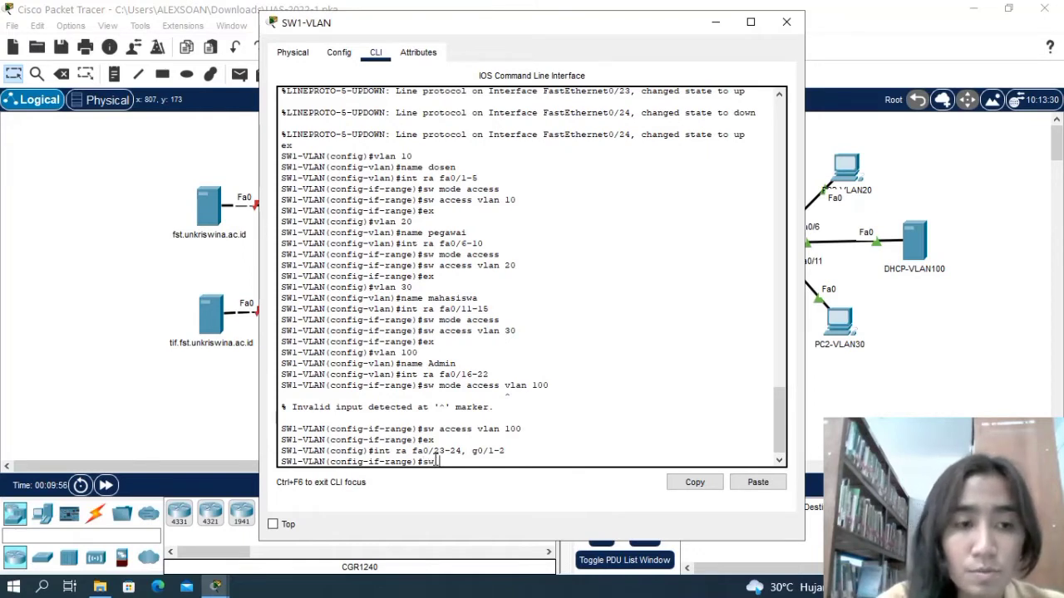
pyautogui.write(' mode ')
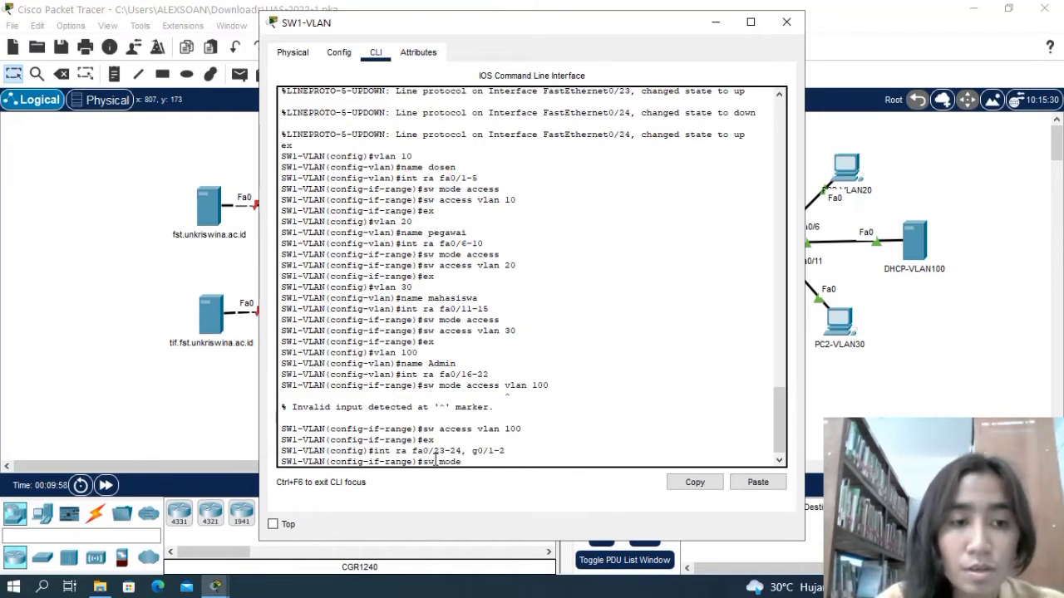
pyautogui.write('trunk')
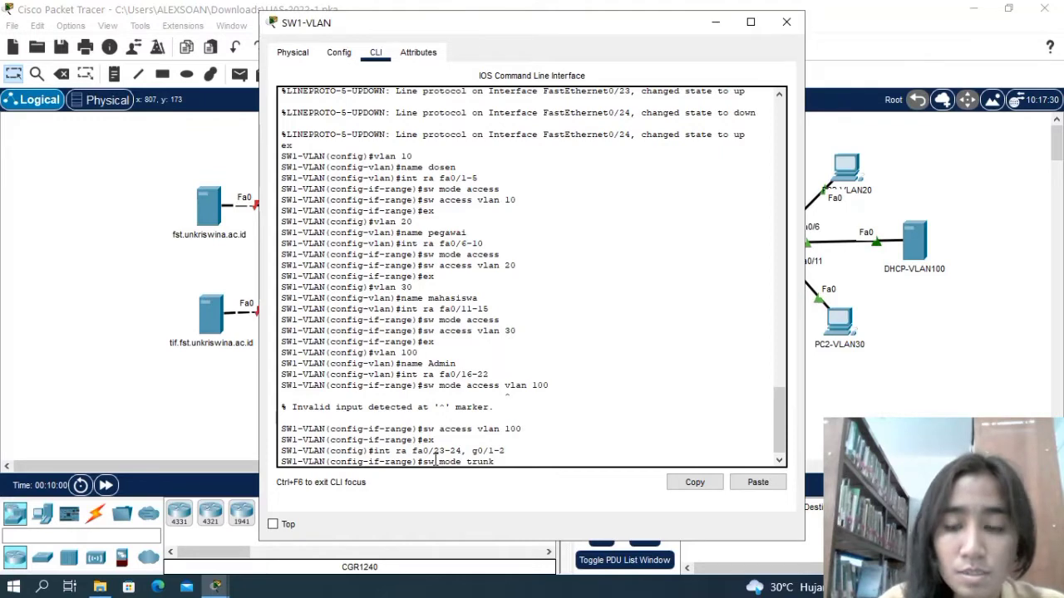
pyautogui.press('Return')
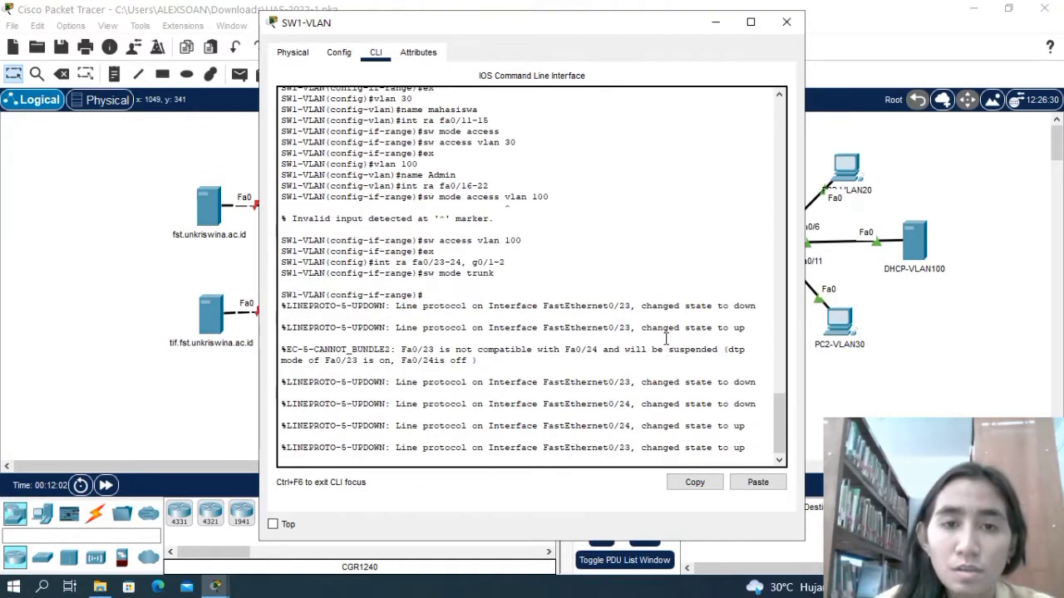
# Open the command line of SW2-VLAN and enter global configuration mode.
pyautogui.click(786, 22)
pyautogui.click(760, 251)
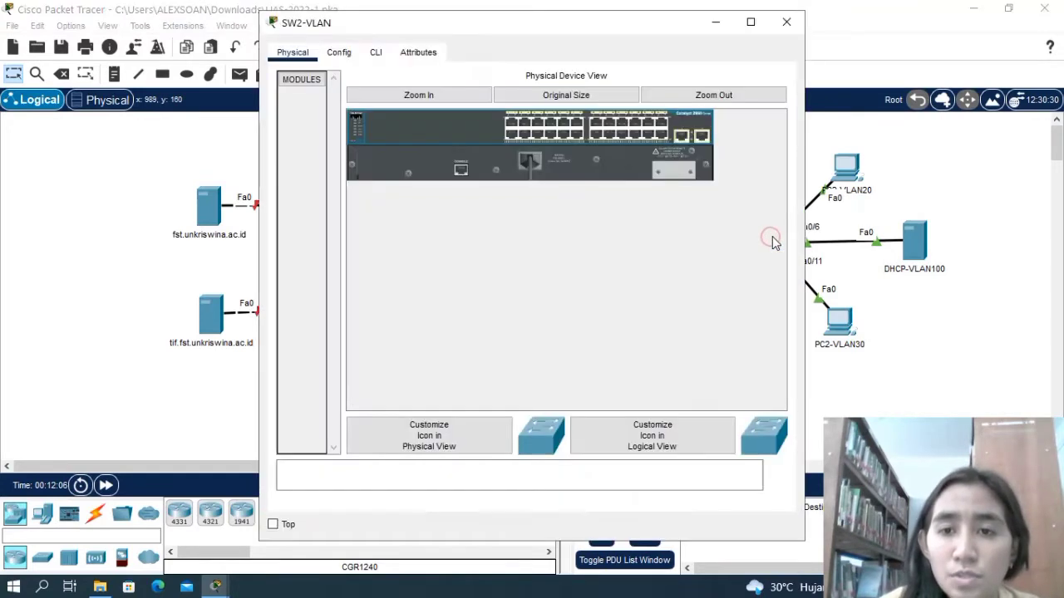
pyautogui.click(376, 53)
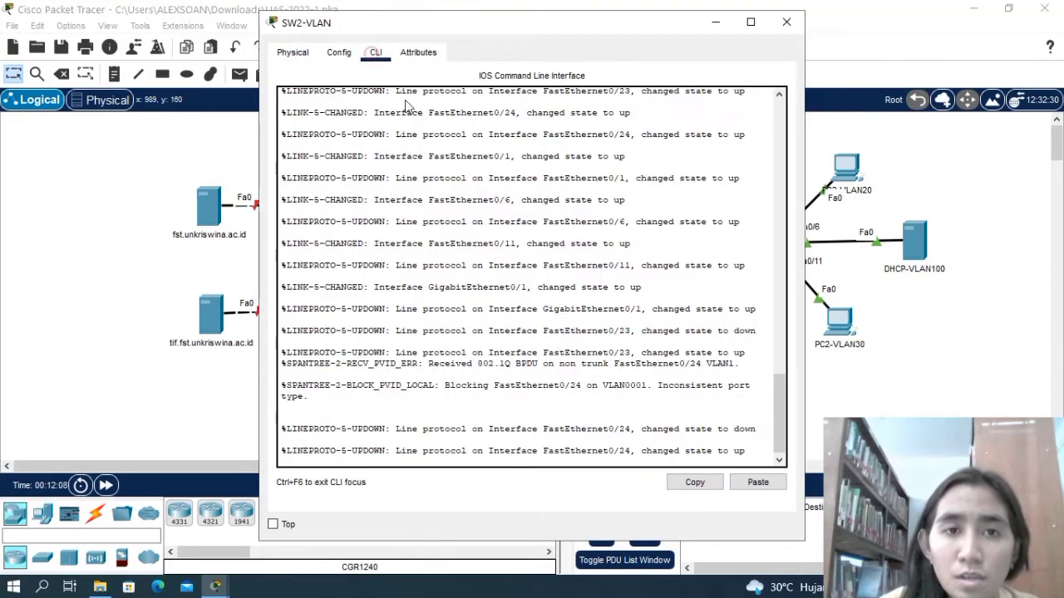
pyautogui.click(755, 447)
pyautogui.press('Return')
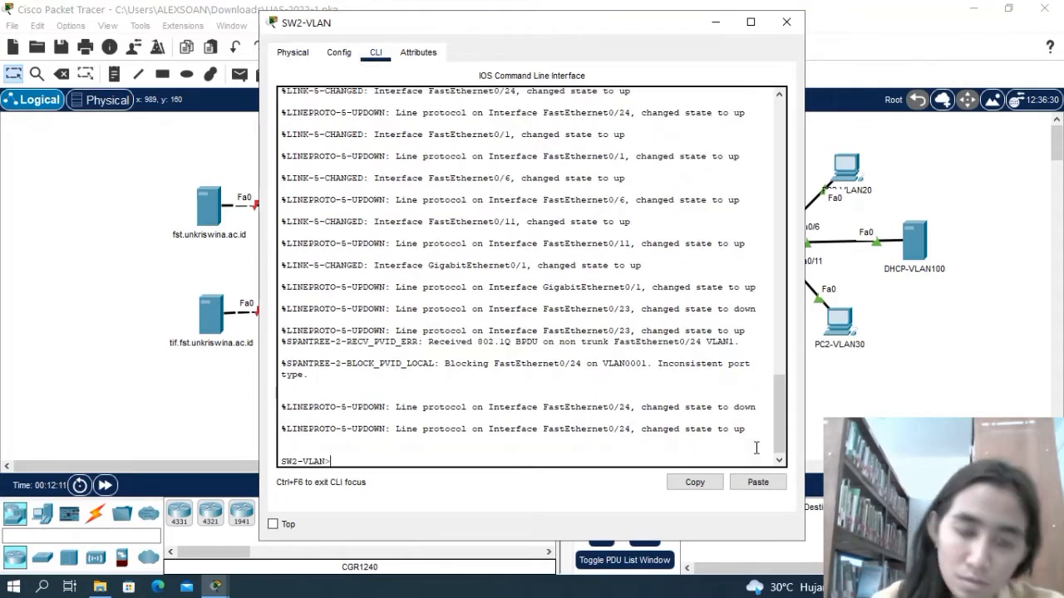
pyautogui.write('ena')
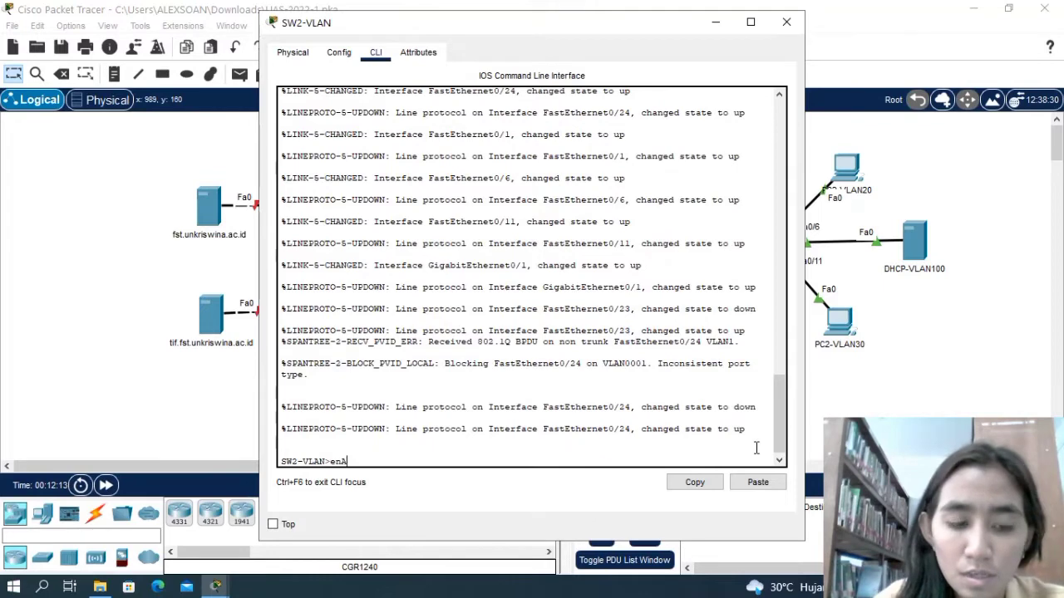
pyautogui.press('Return')
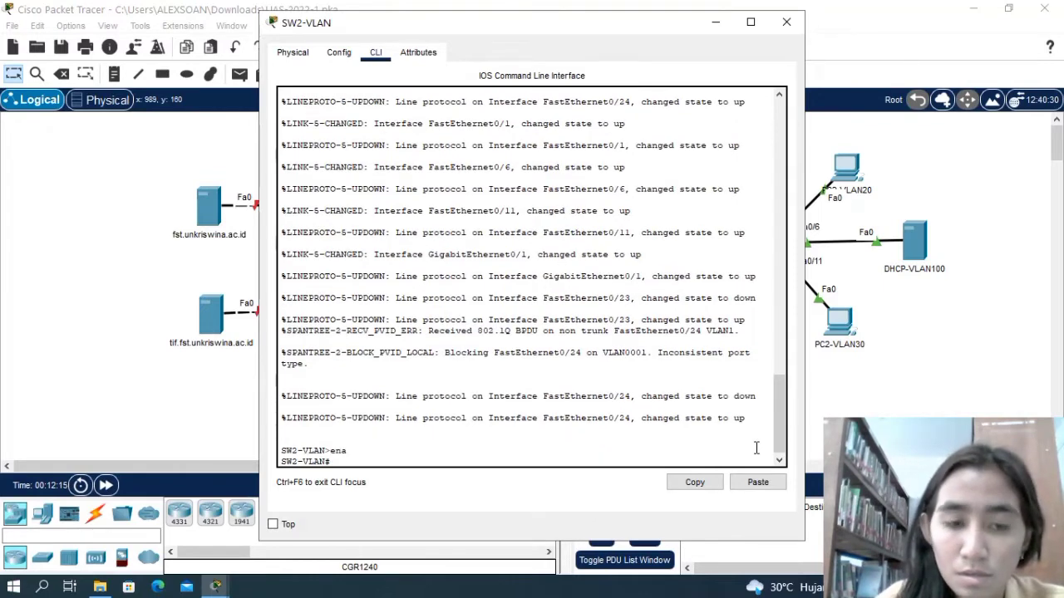
pyautogui.write('confi')
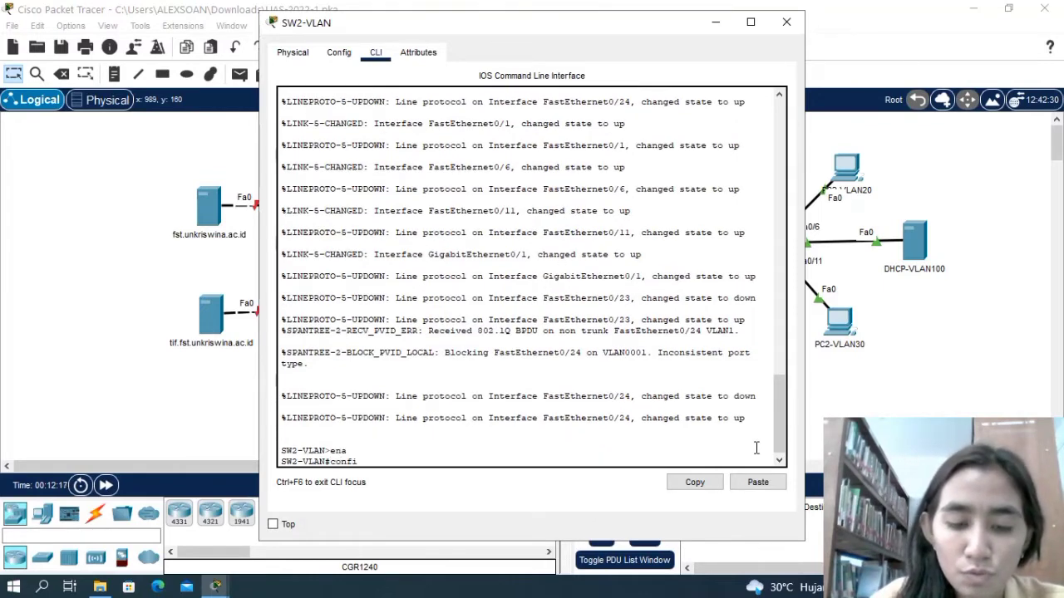
pyautogui.write('g t')
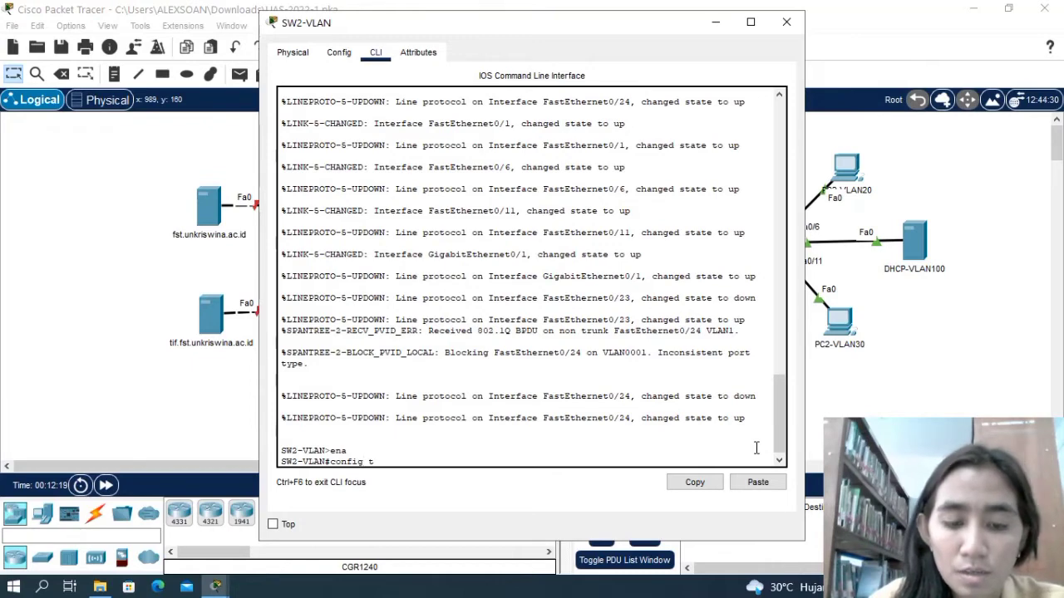
pyautogui.press('Return')
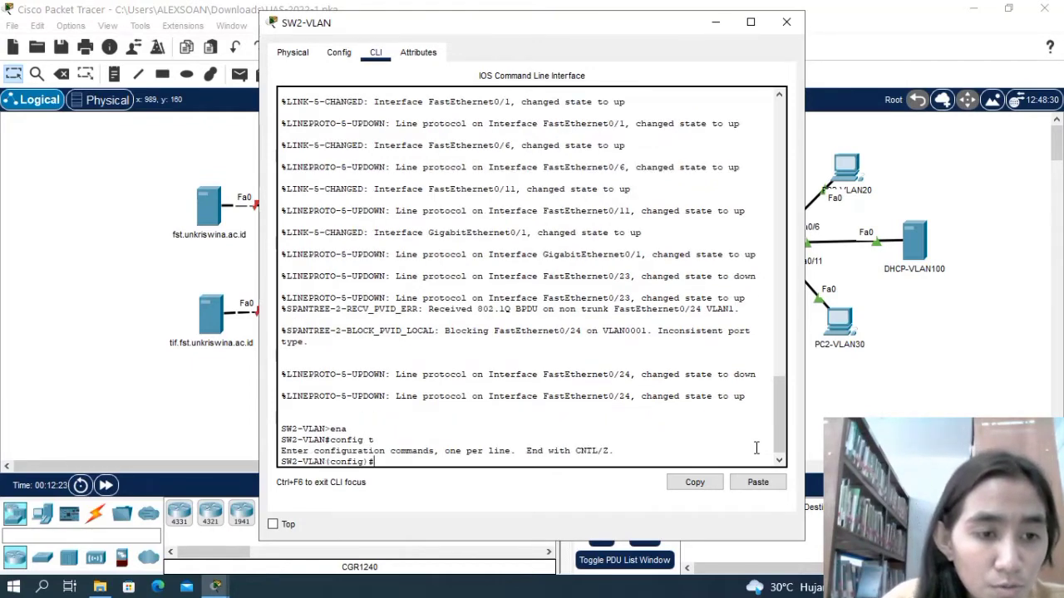
# Add interface range fa0/23-24 on SW2-VLAN to channel group 1 in desirable mode and return to global configuration mode.
pyautogui.write('i')
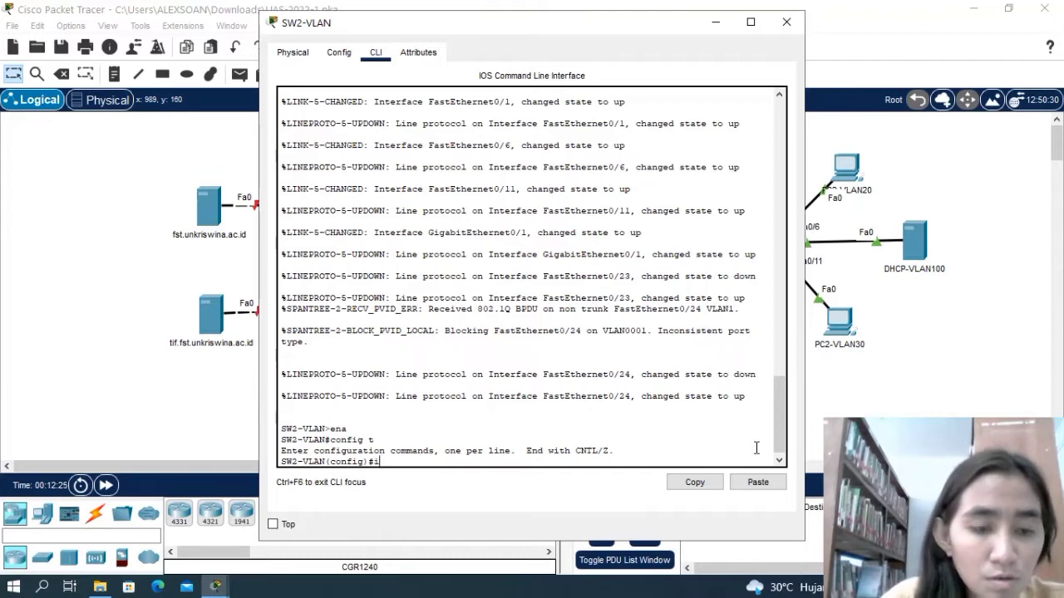
pyautogui.write('nt ra')
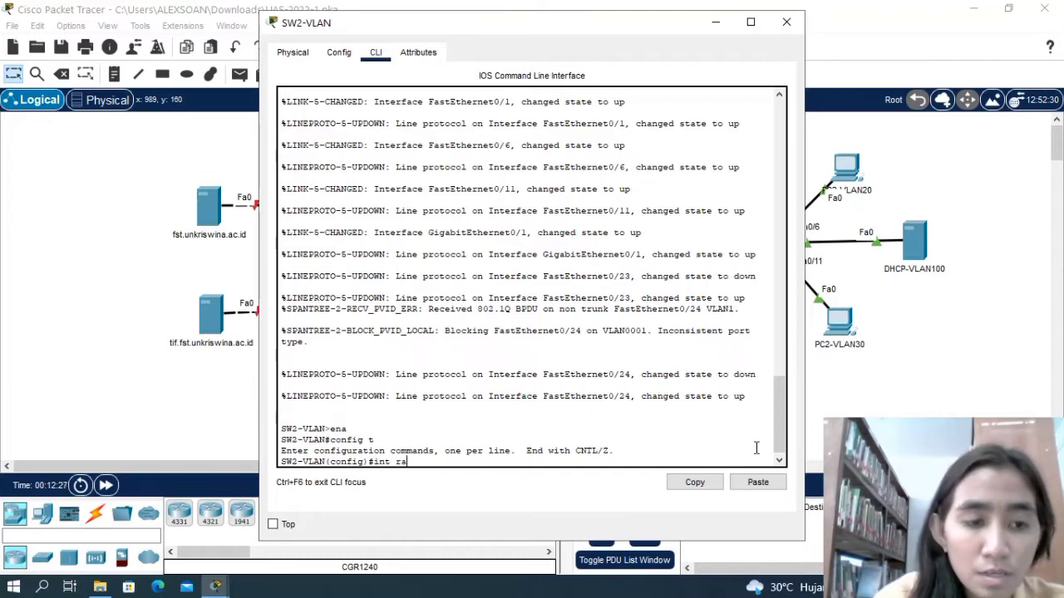
pyautogui.write(' fa0')
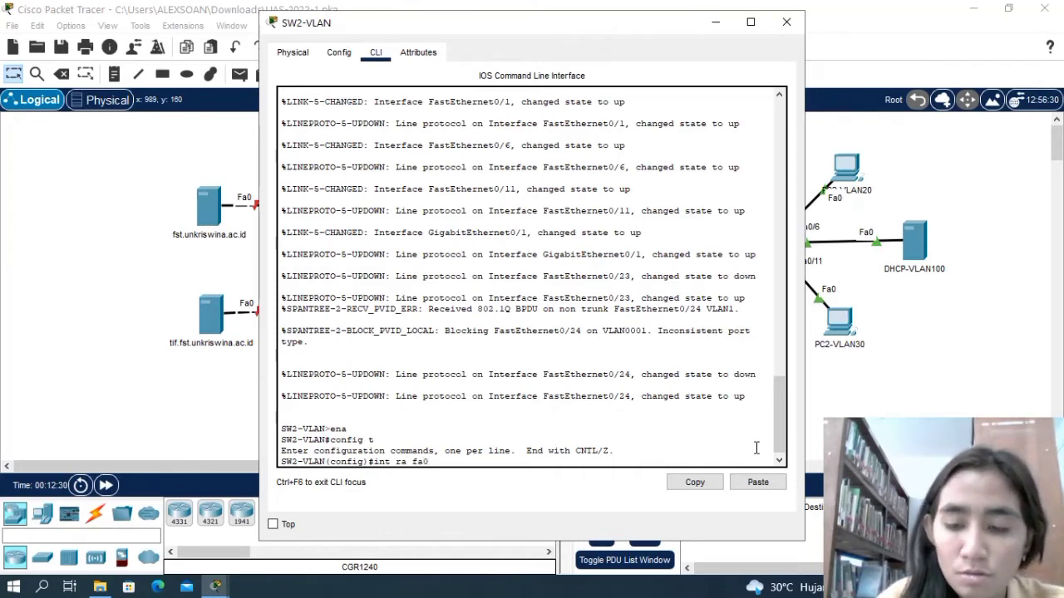
pyautogui.write('/')
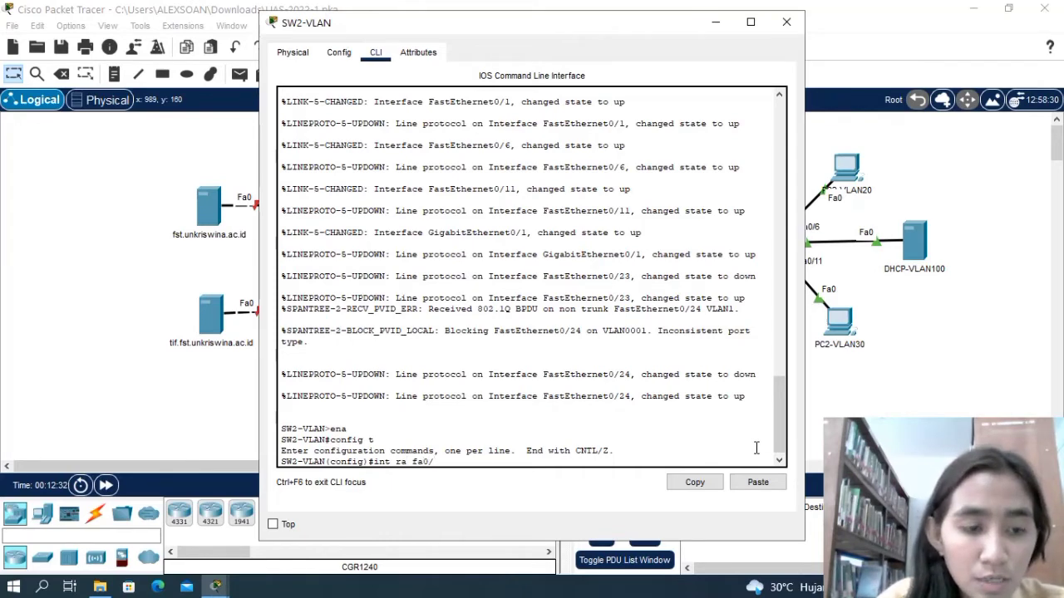
pyautogui.write('23-24')
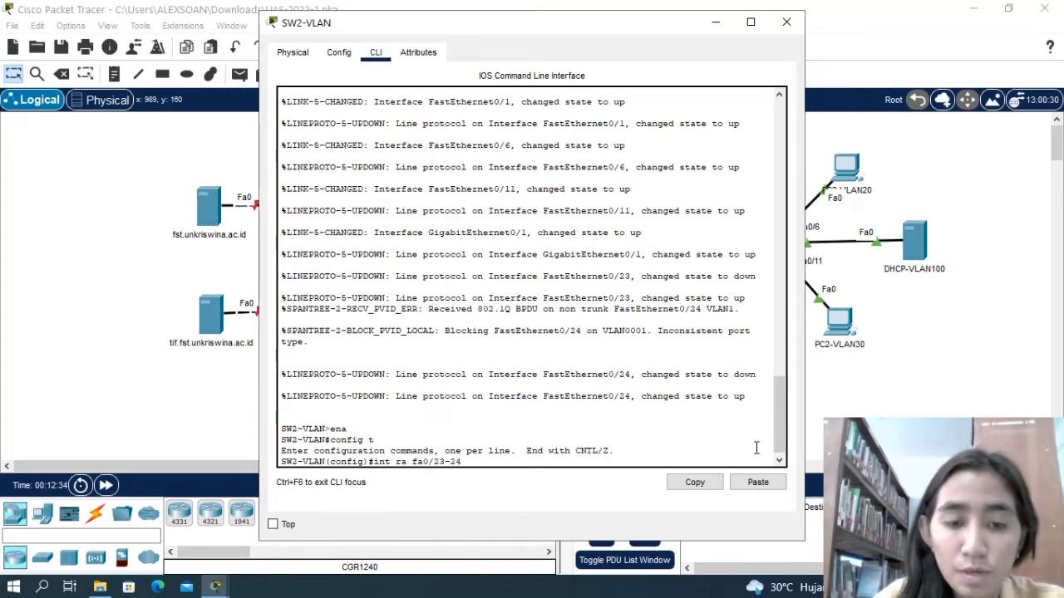
pyautogui.press('Return')
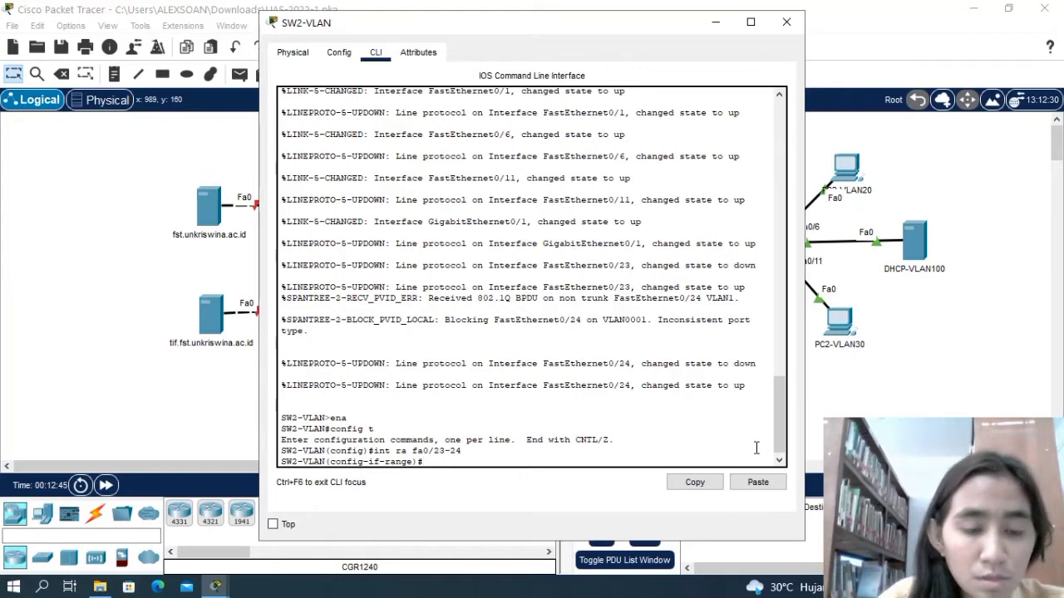
pyautogui.write('channe')
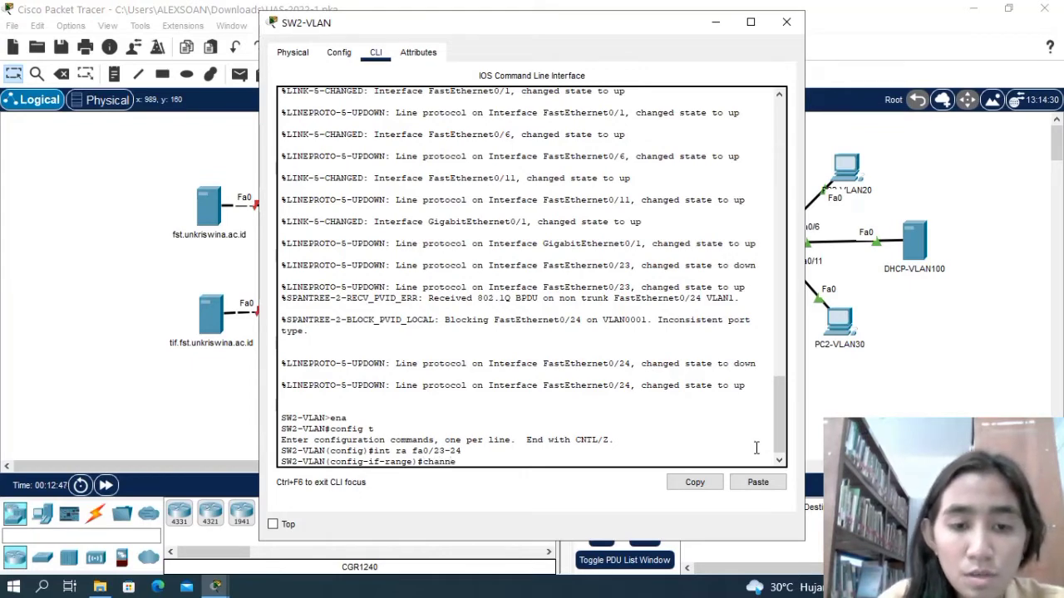
pyautogui.write('l-')
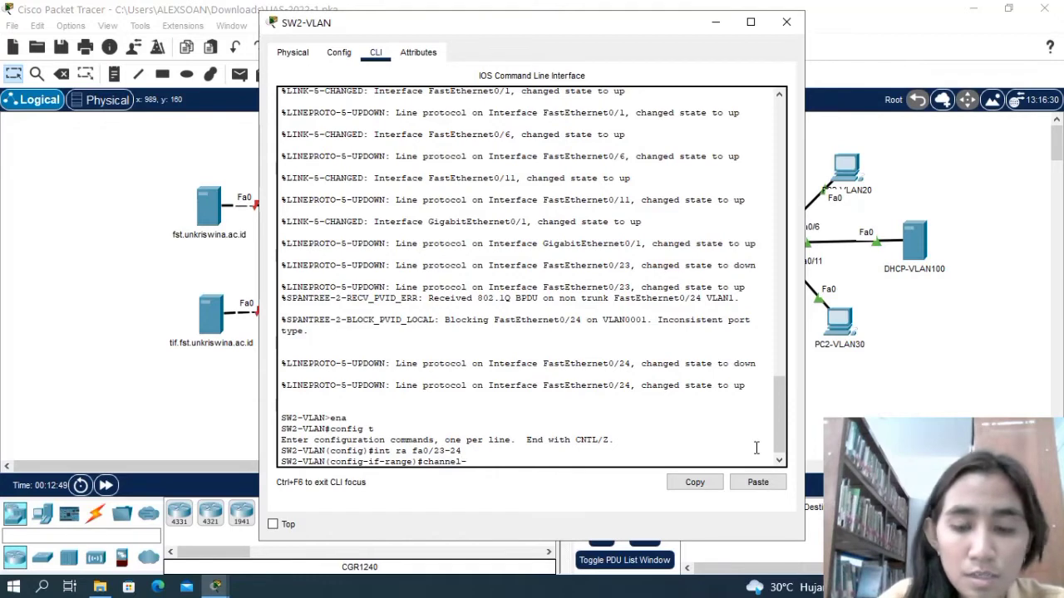
pyautogui.write('group')
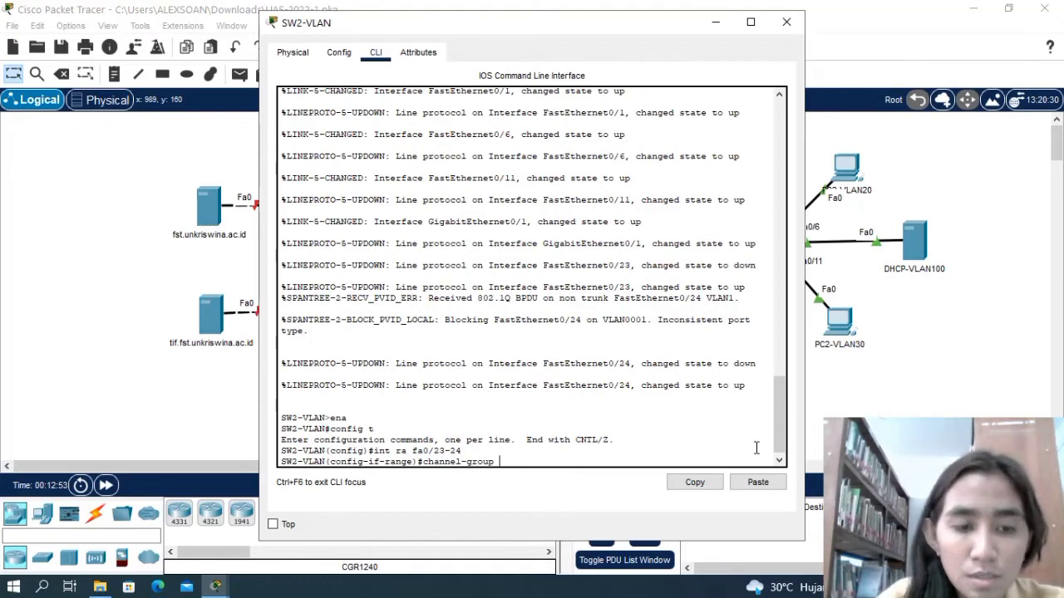
pyautogui.write(' 1')
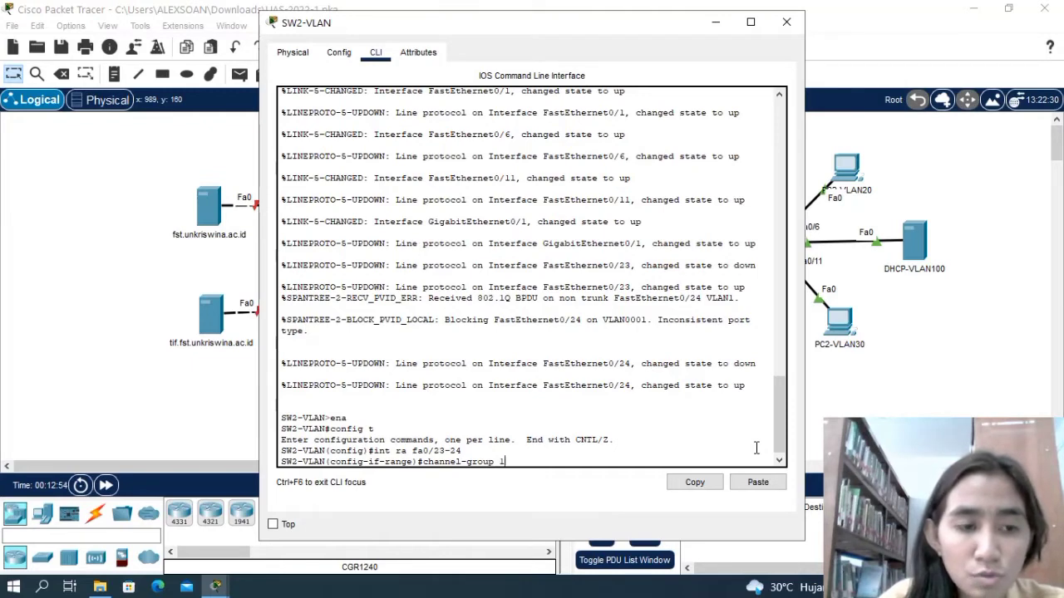
pyautogui.write(' mode d')
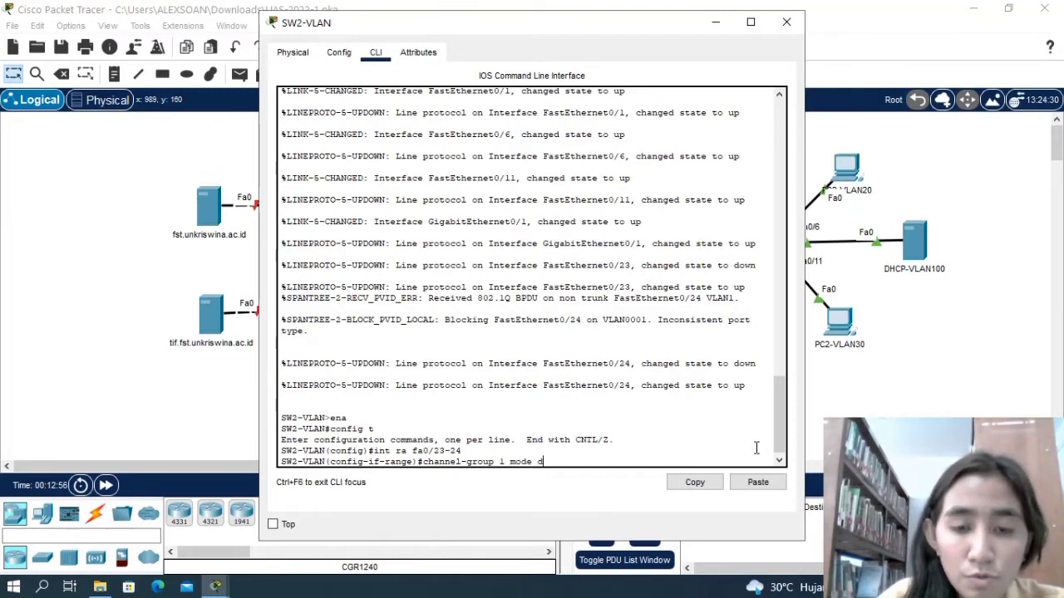
pyautogui.write('esirable')
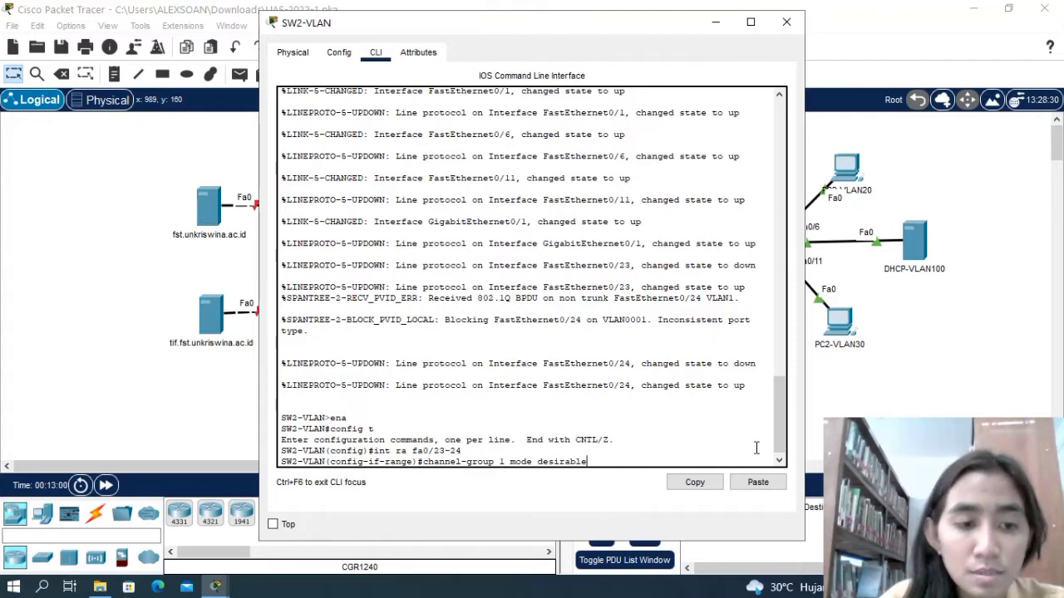
pyautogui.press('Return')
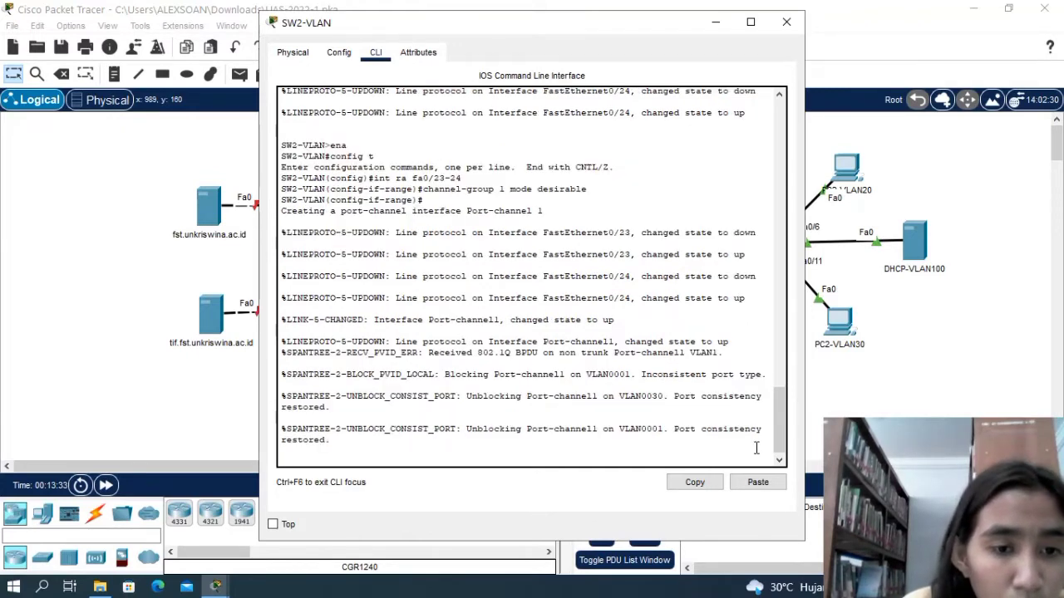
pyautogui.press('Return')
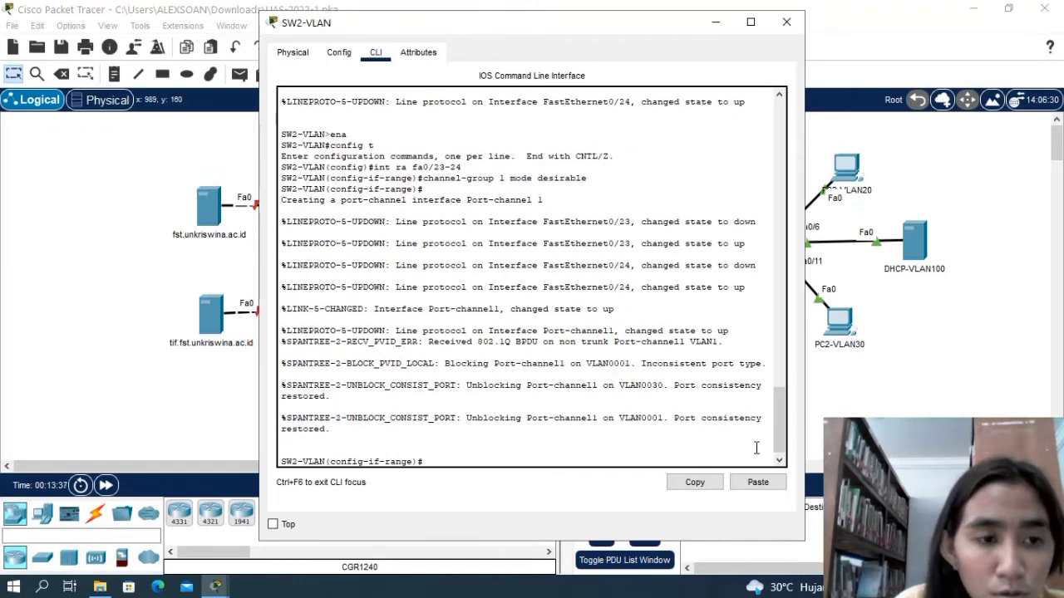
pyautogui.write('ex')
pyautogui.press('Return')
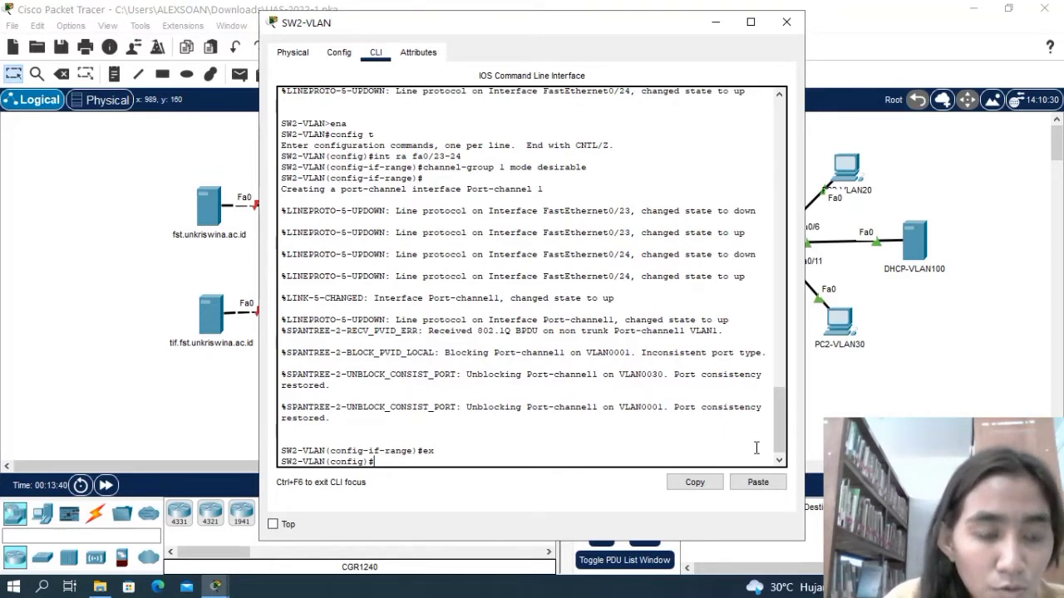
# Create VLAN 10 on SW2-VLAN and name it dosen.
pyautogui.write('vlan ')
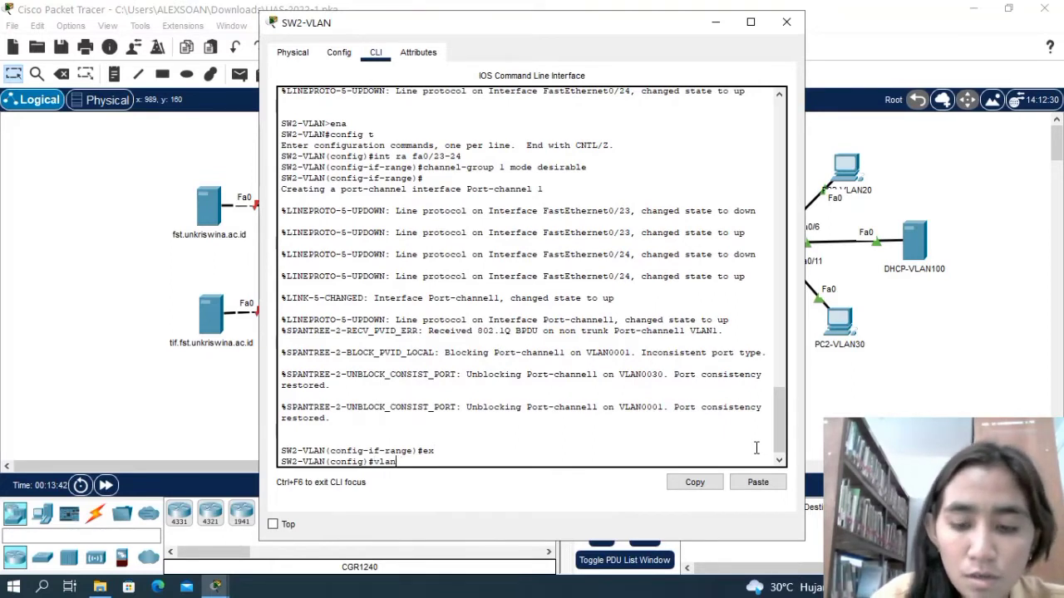
pyautogui.write('10')
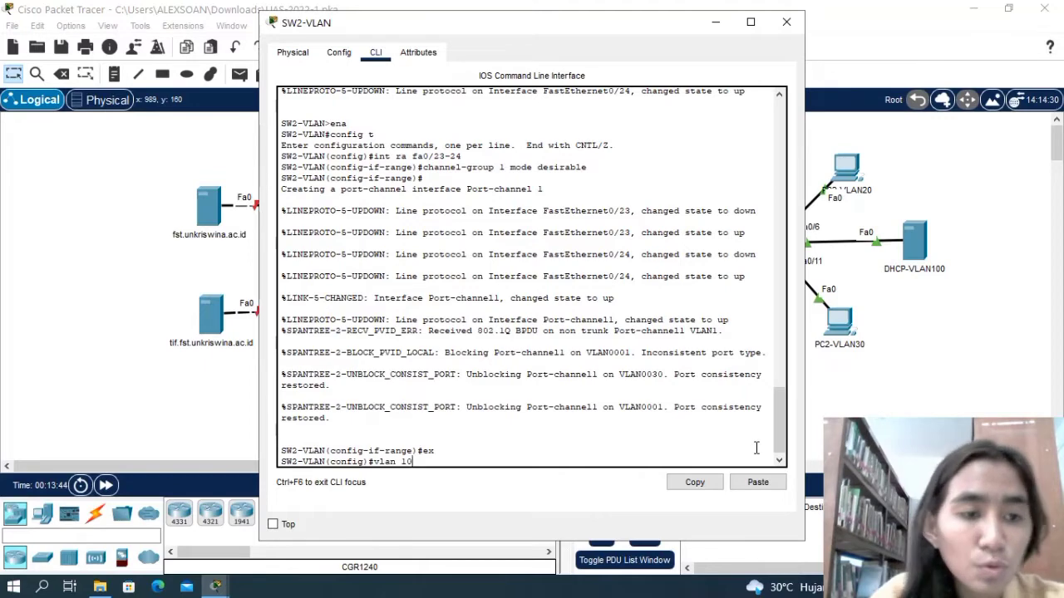
pyautogui.press('Return')
pyautogui.write('name dose')
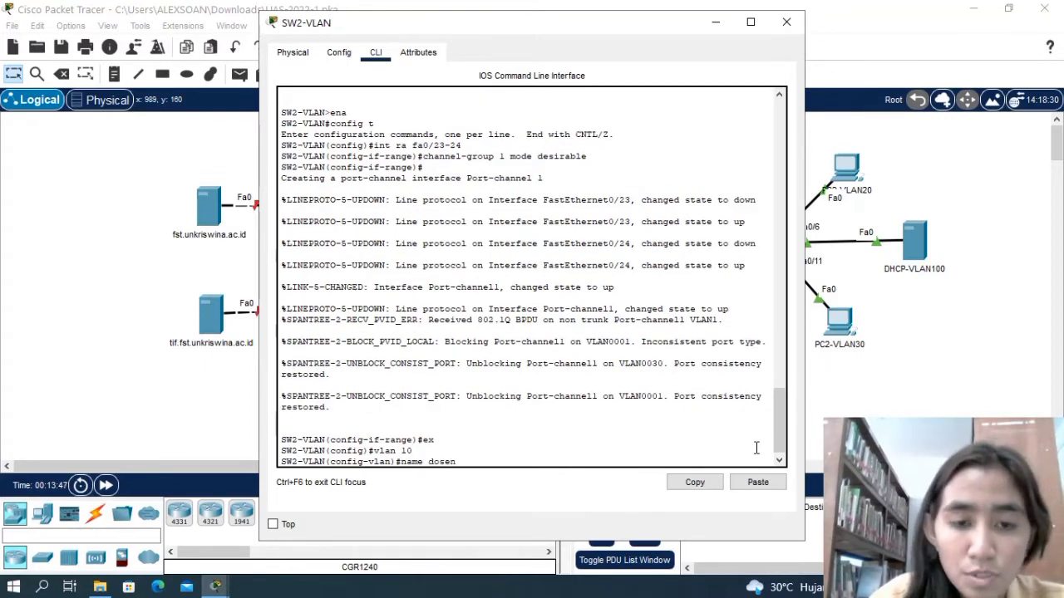
pyautogui.write('n')
pyautogui.press('Return')
# Select interface range fa0/1-5 on SW2-VLAN and set it to switchport access mode.
pyautogui.write('int ra')
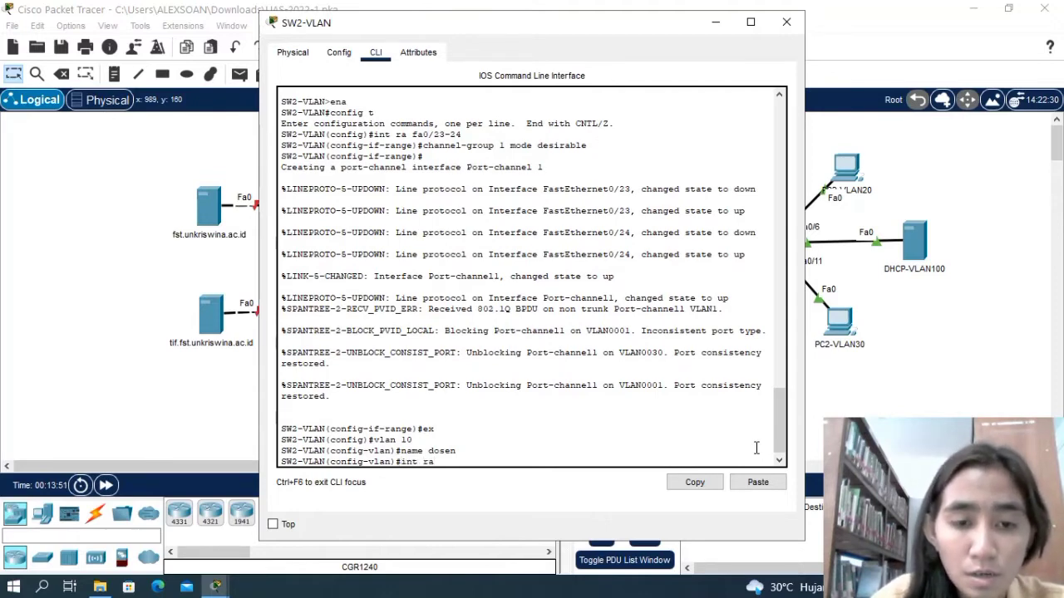
pyautogui.write(' f')
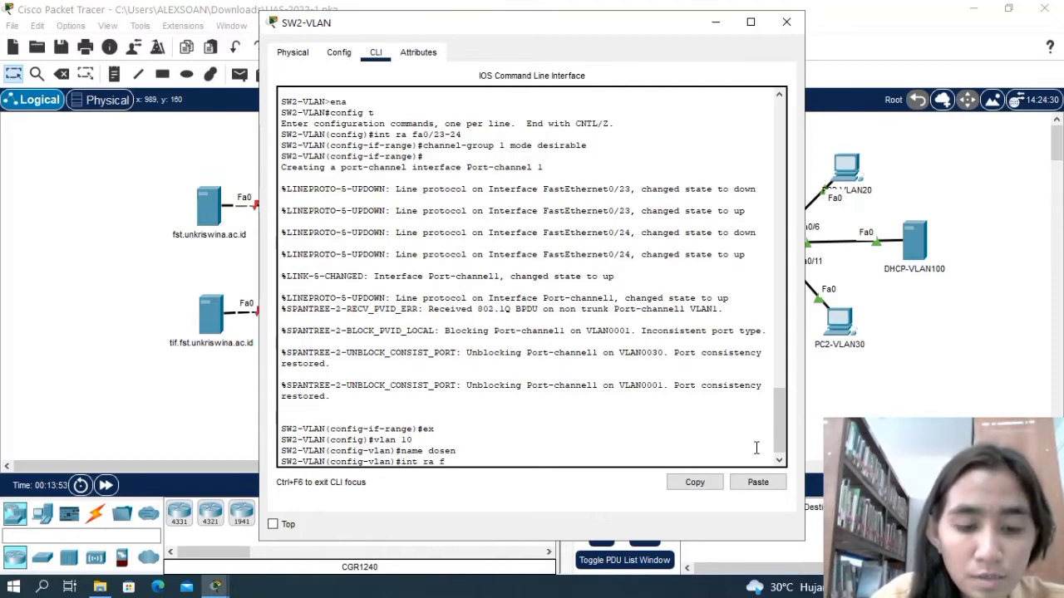
pyautogui.write('a0')
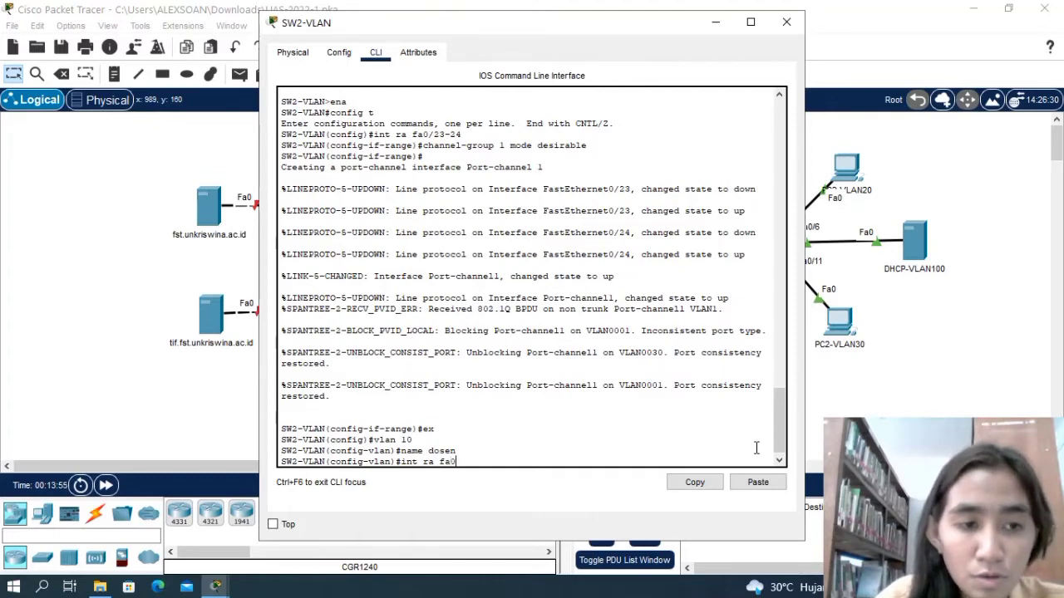
pyautogui.write('/1-5')
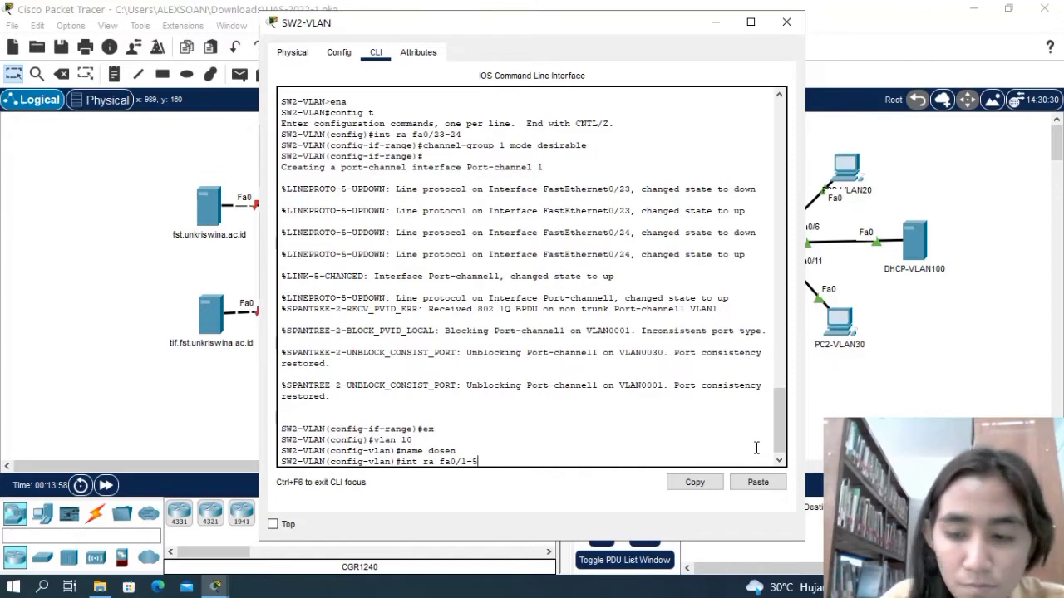
pyautogui.press('Return')
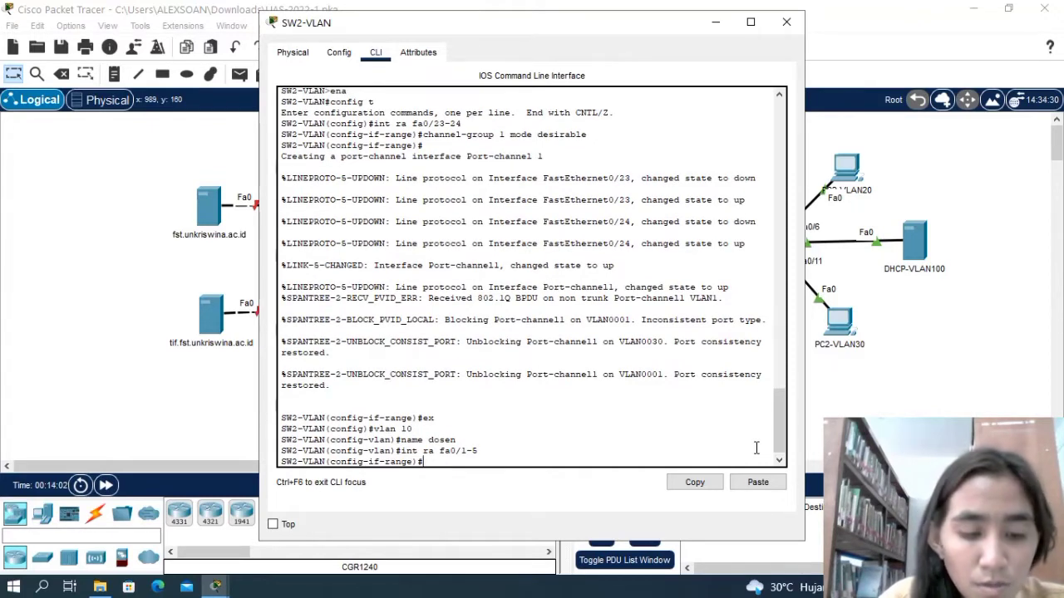
pyautogui.write('sw')
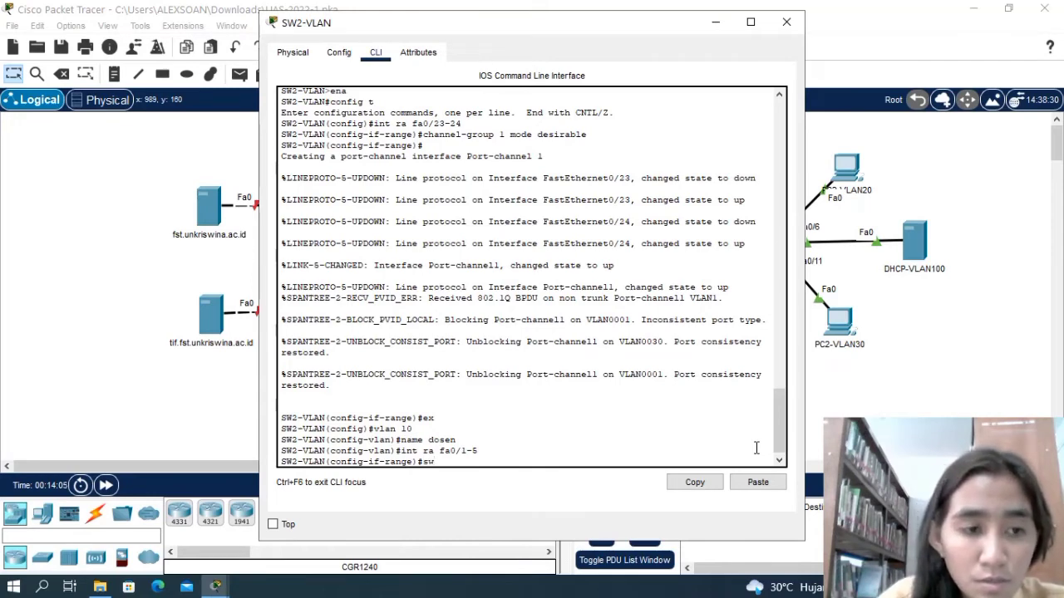
pyautogui.write(' mode a')
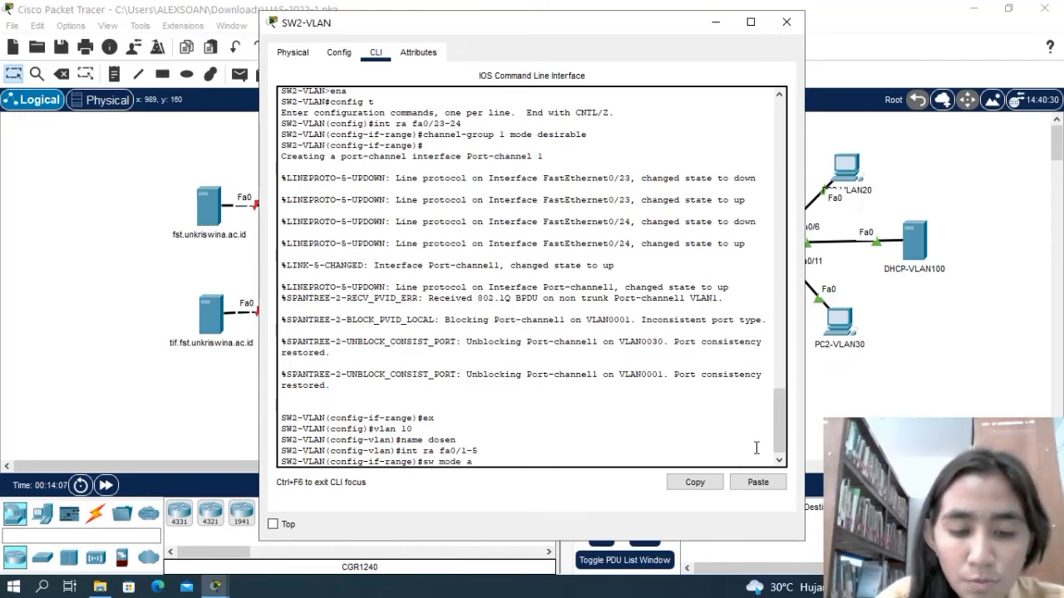
pyautogui.write('ccess')
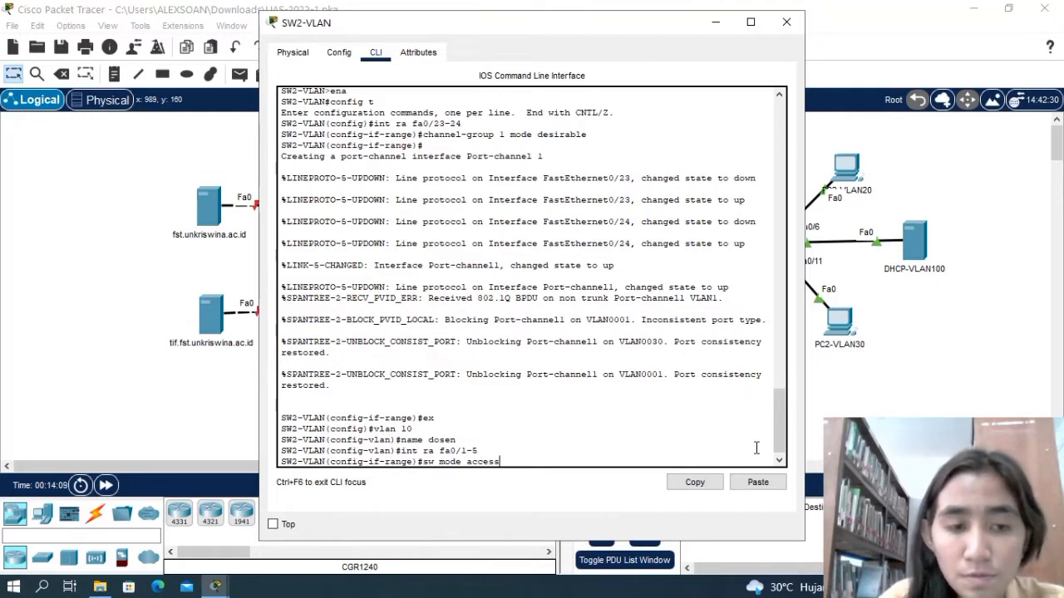
pyautogui.press('Return')
# Assign interface range fa0/1-5 on SW2-VLAN to access VLAN 10 and return to global configuration mode.
pyautogui.write('s')
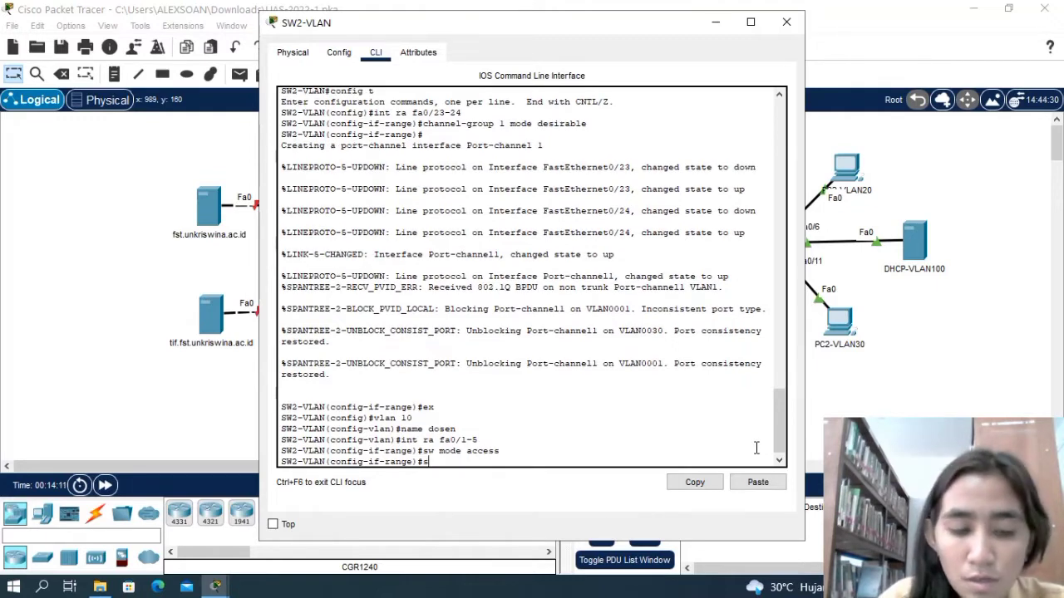
pyautogui.write('w mode')
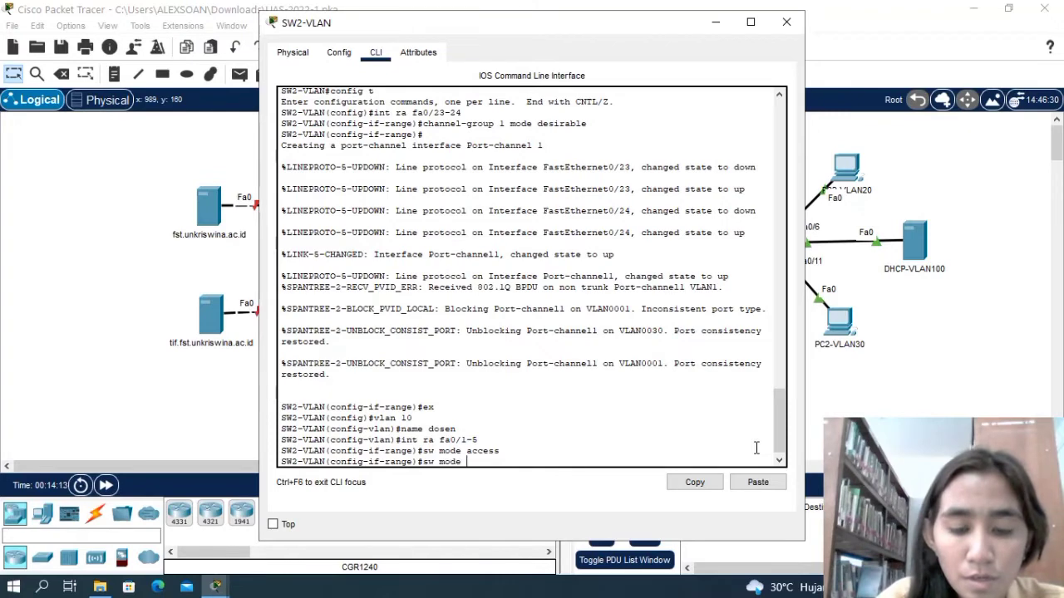
pyautogui.press('BackSpace')
pyautogui.press('BackSpace')
pyautogui.press('BackSpace')
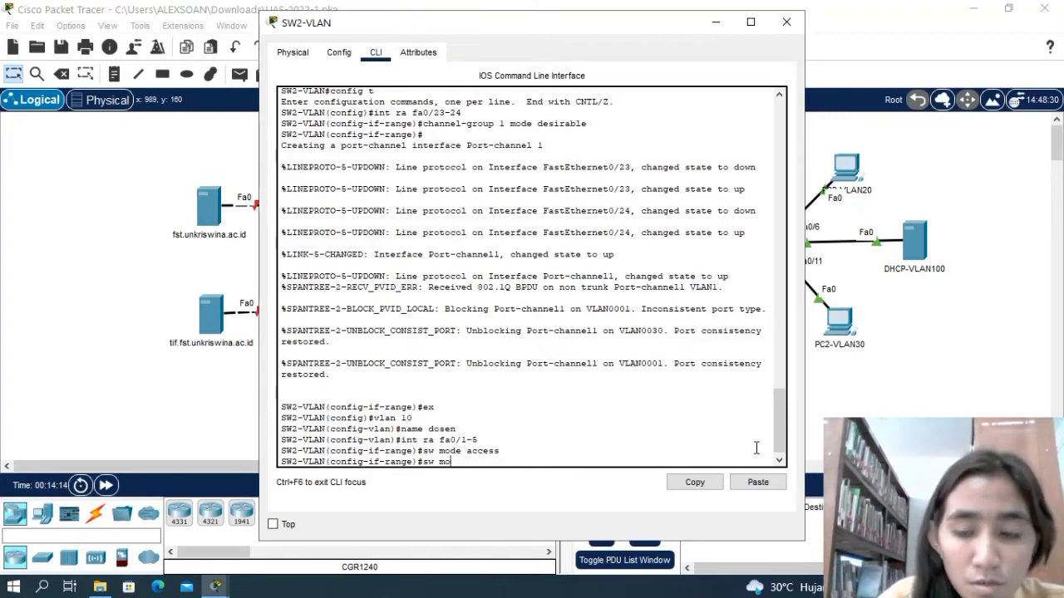
pyautogui.press('BackSpace')
pyautogui.write('sw ac')
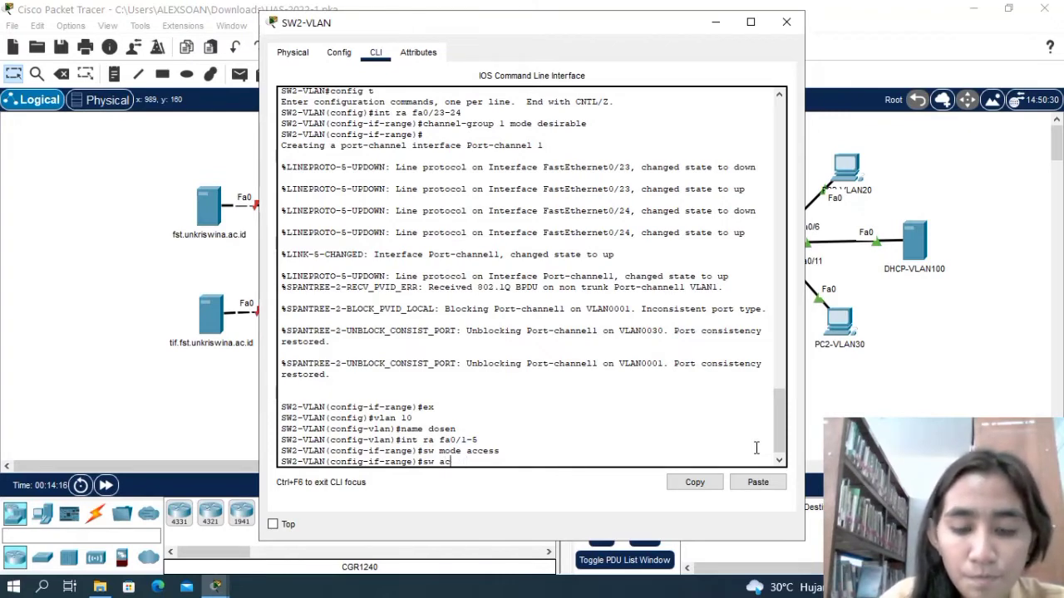
pyautogui.write('cess vlan')
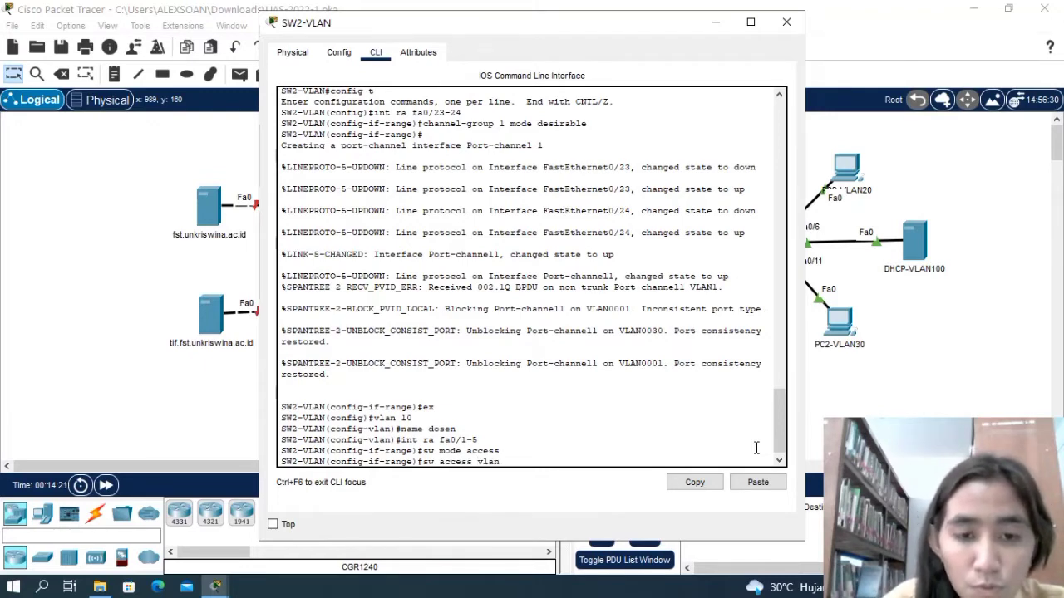
pyautogui.write(' 10')
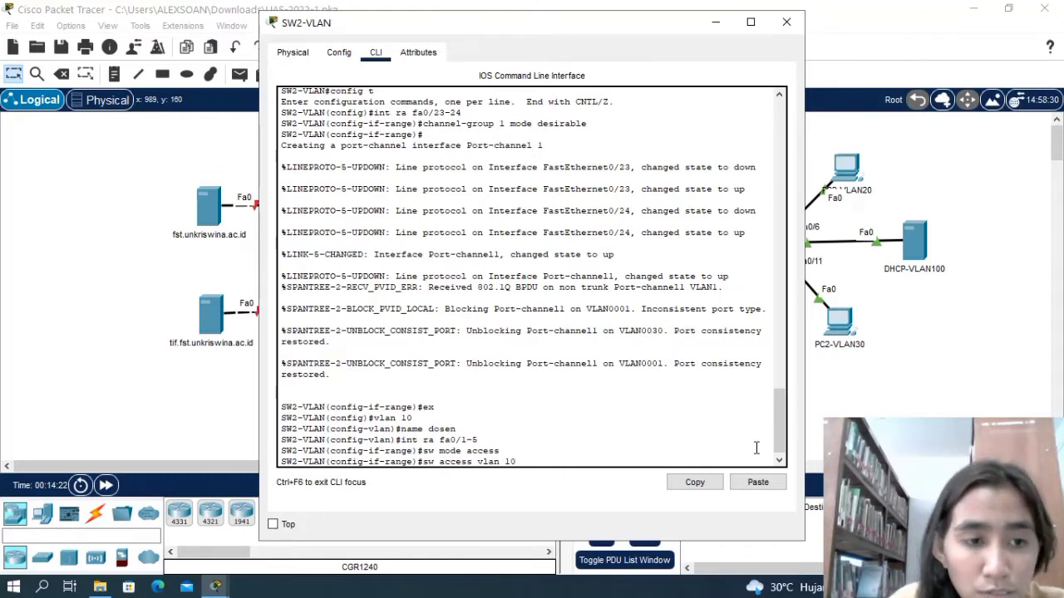
pyautogui.press('Return')
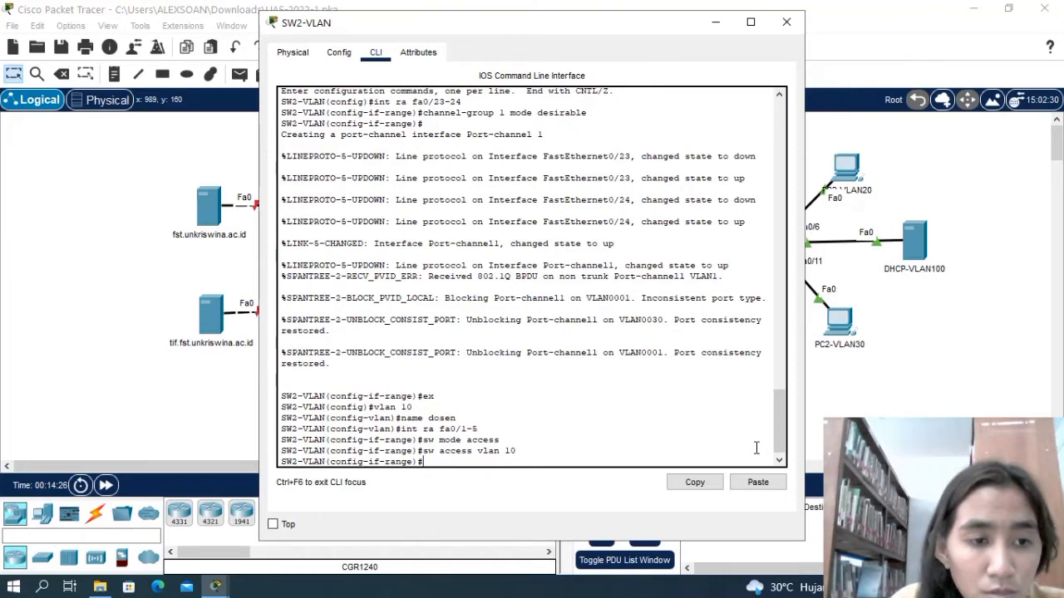
pyautogui.press('Return')
pyautogui.write('ex')
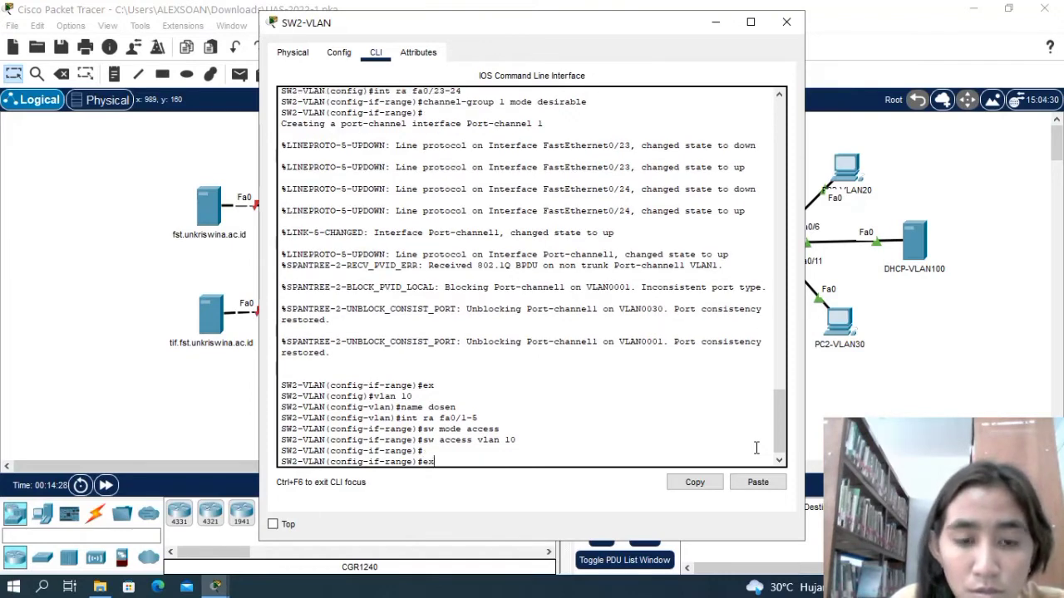
pyautogui.press('Return')
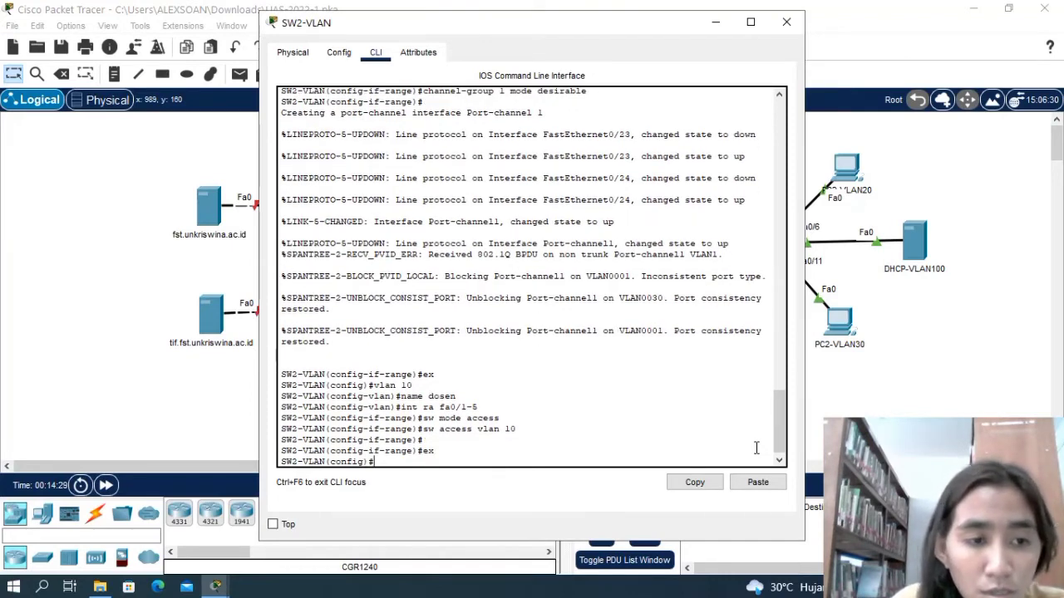
# Create VLAN 20 on SW2-VLAN.
pyautogui.write('vlan')
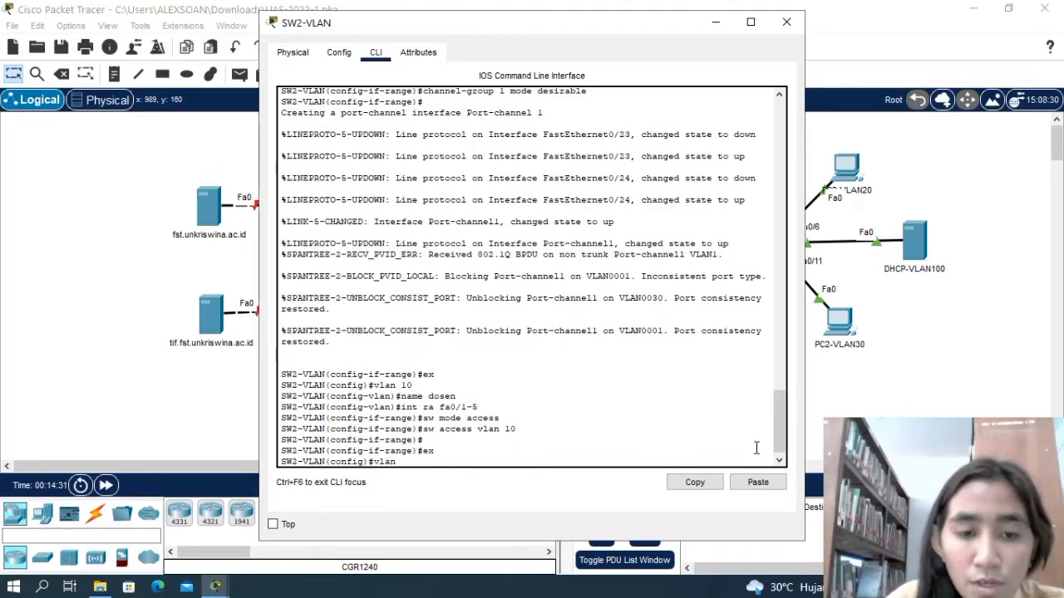
pyautogui.write(' 20')
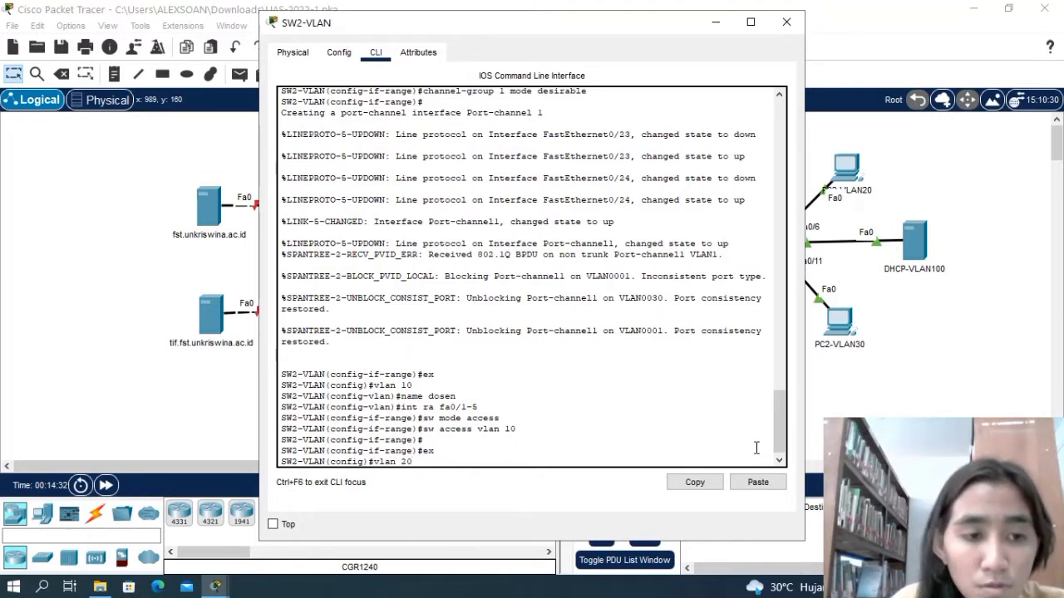
pyautogui.press('Return')
# Try to name VLAN 20 pegawai and select interface range fa0/6-10 in a single command.
pyautogui.write('nfig-vlan)#n')
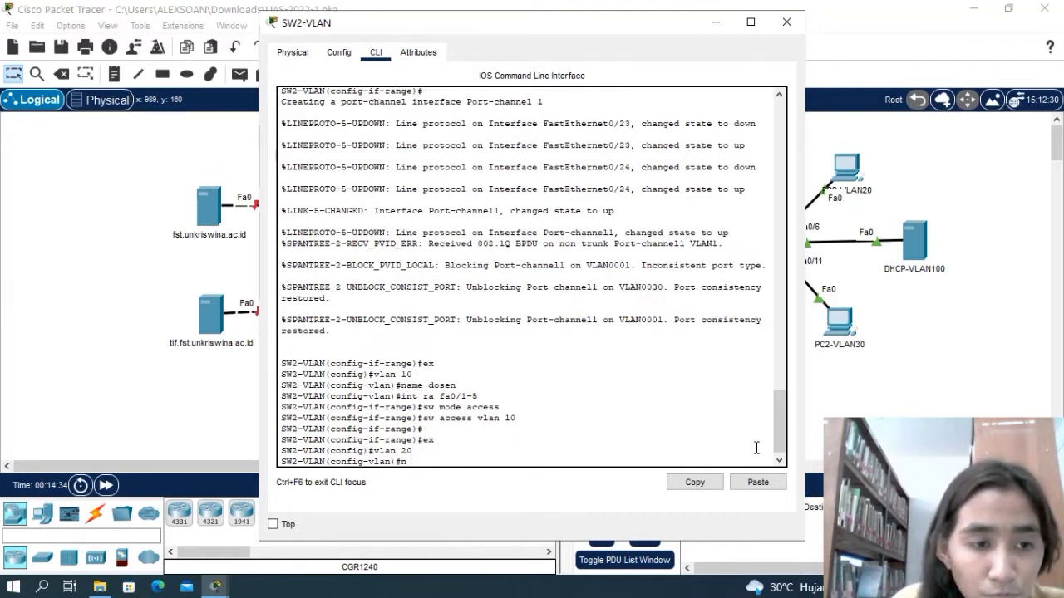
pyautogui.write('ame pegaw')
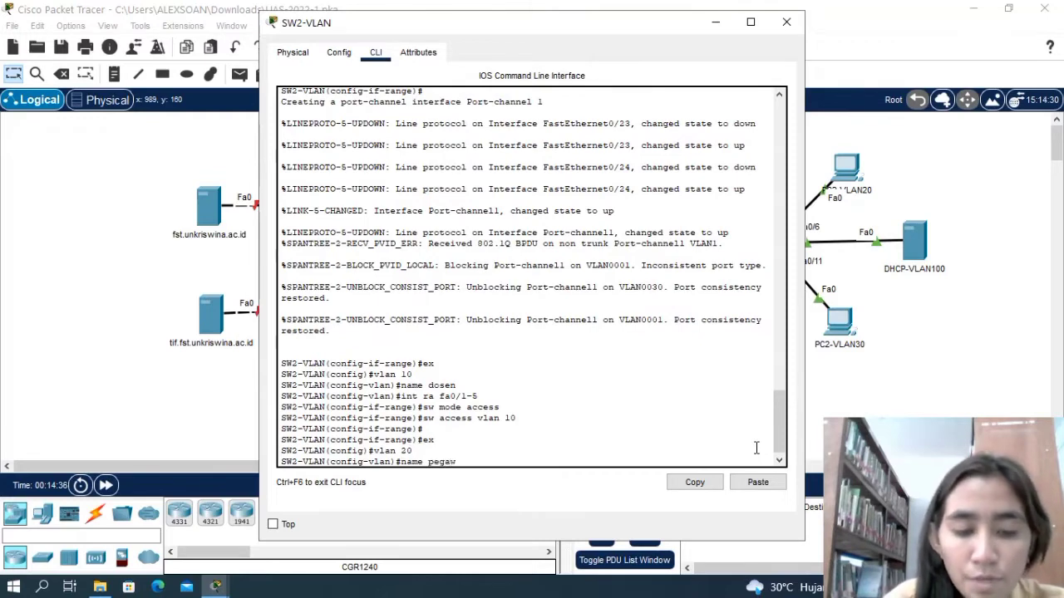
pyautogui.write('ai i')
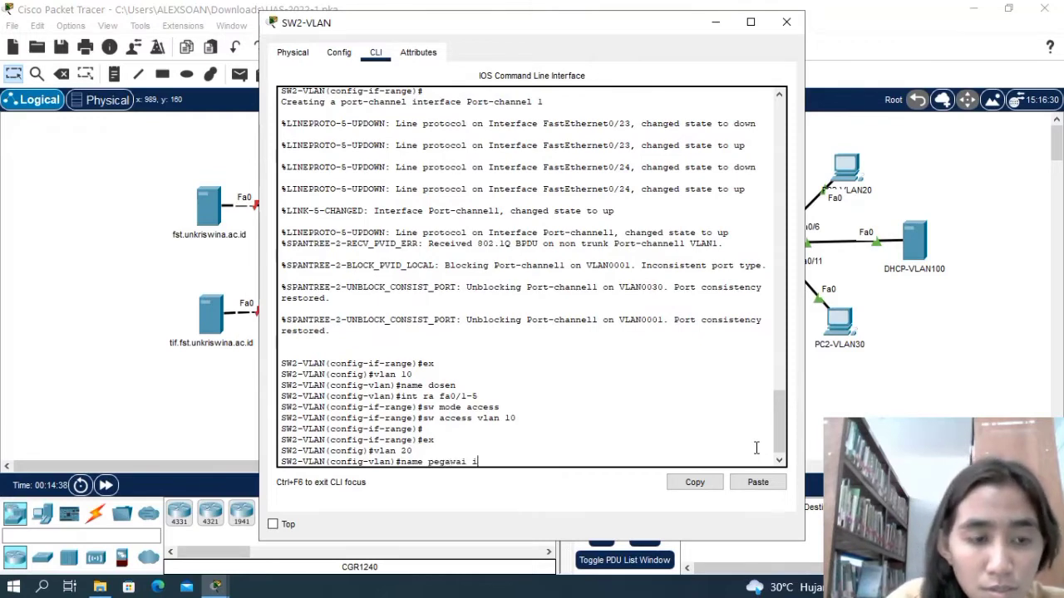
pyautogui.write('nt ra ')
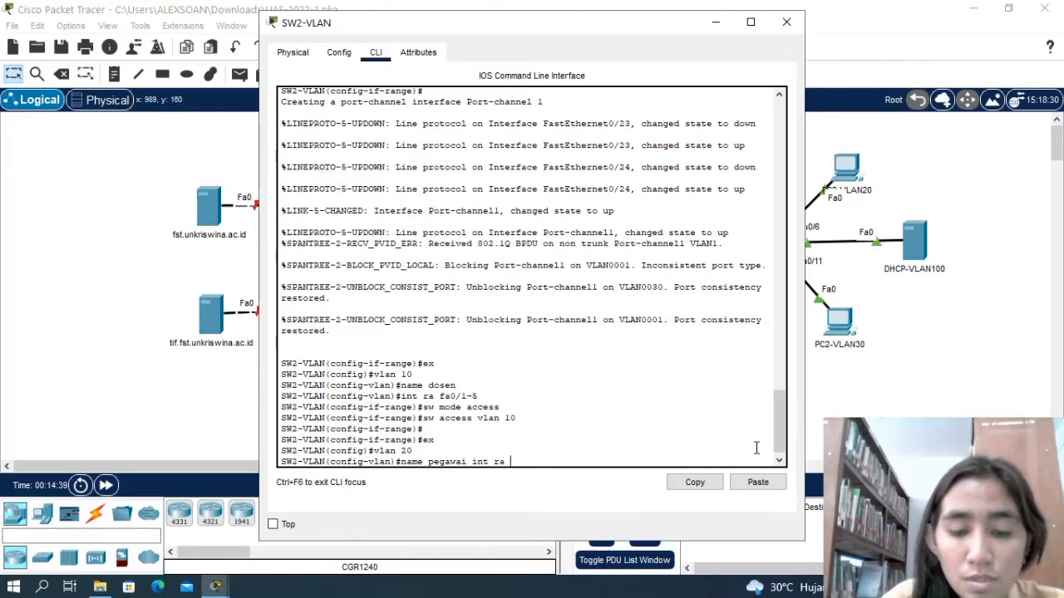
pyautogui.write('fa0')
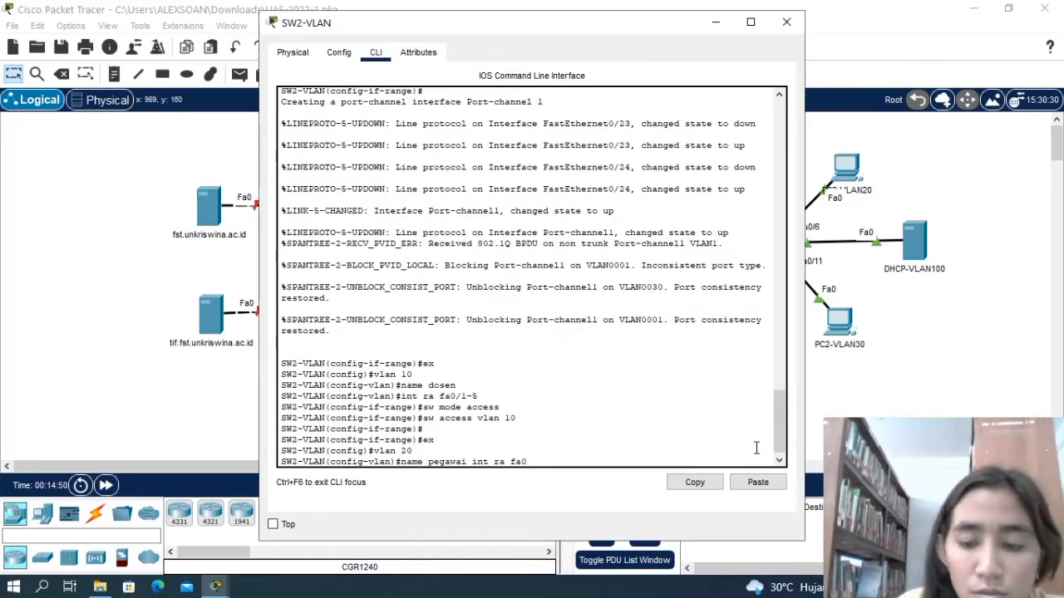
pyautogui.write('/')
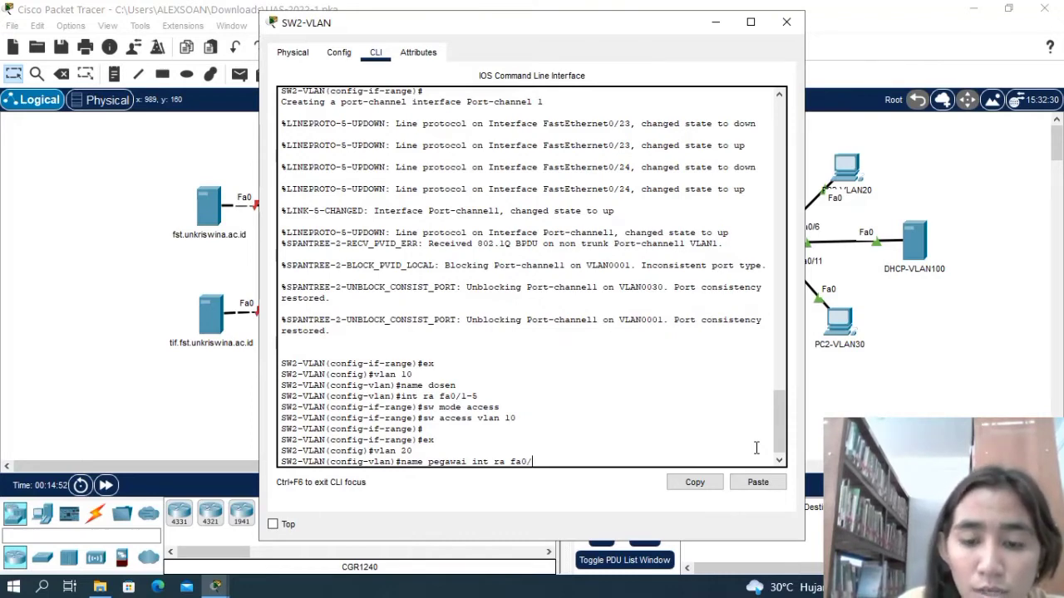
pyautogui.write('6')
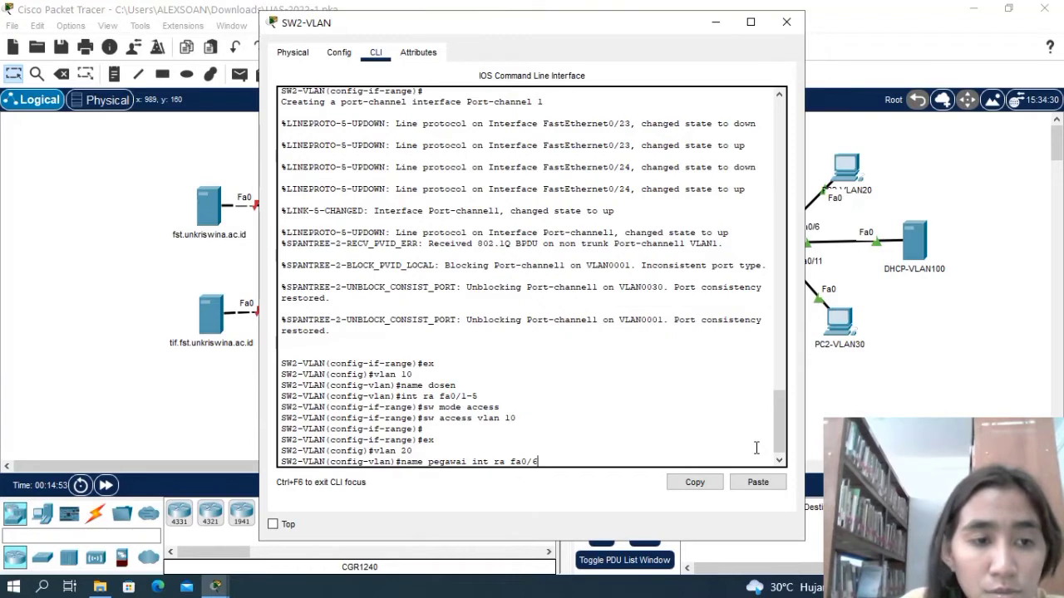
pyautogui.write('-10')
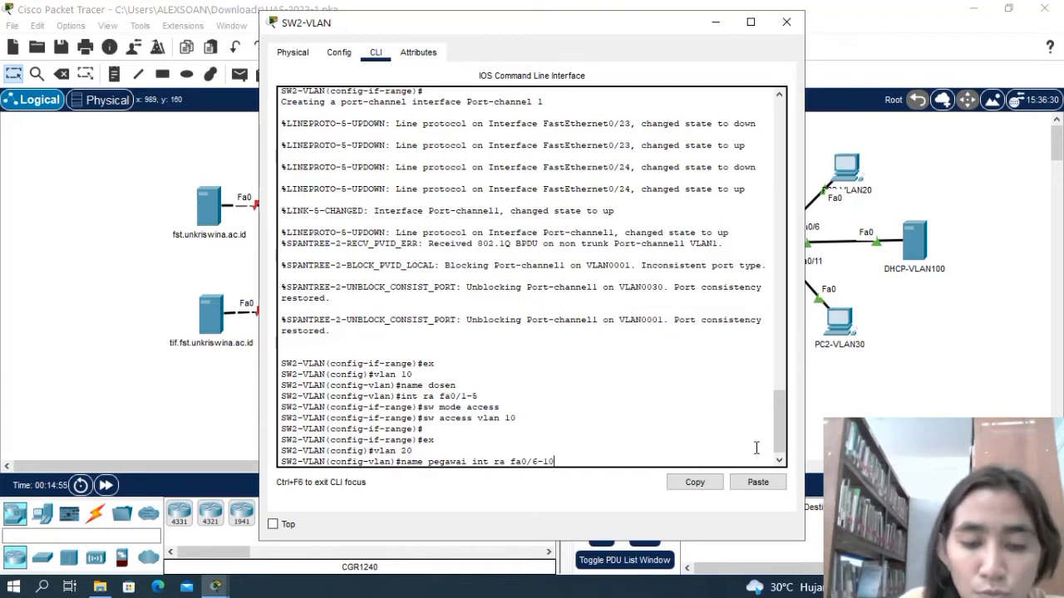
pyautogui.press('Return')
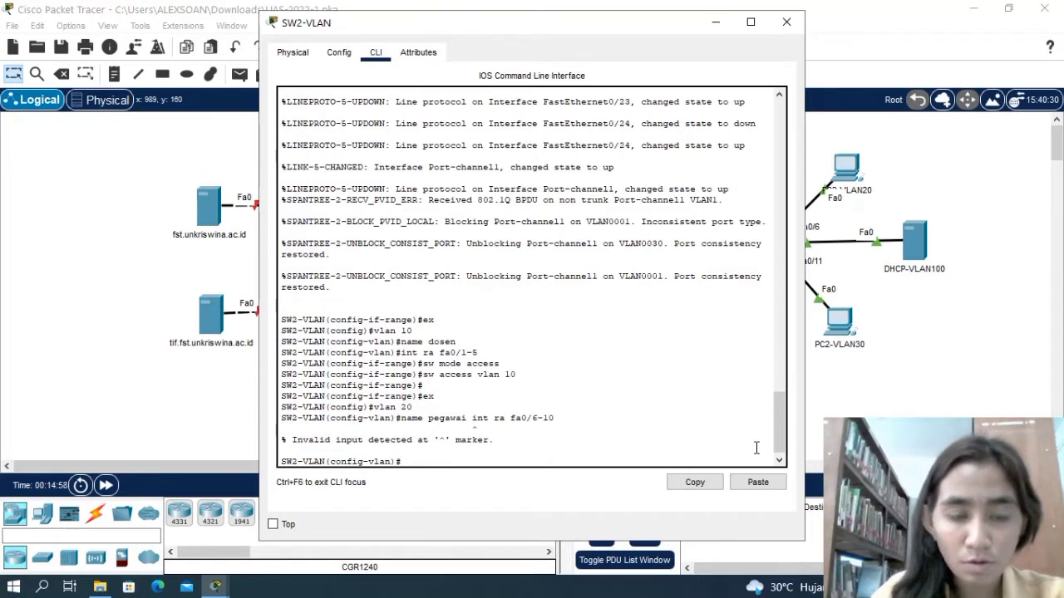
# Name VLAN 20 on SW2-VLAN pegawai.
pyautogui.write('name')
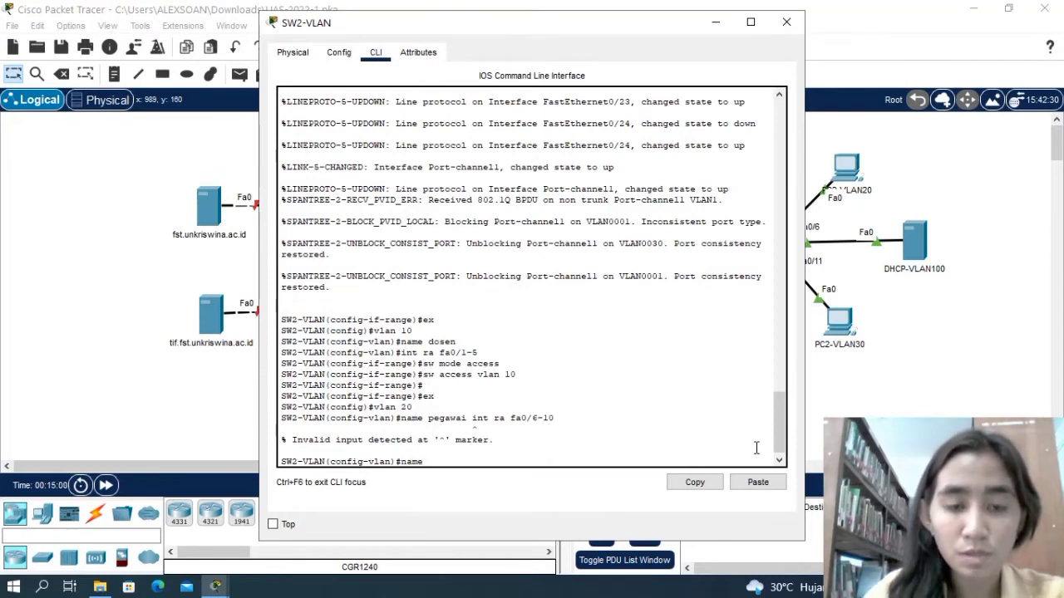
pyautogui.write(' pegawai')
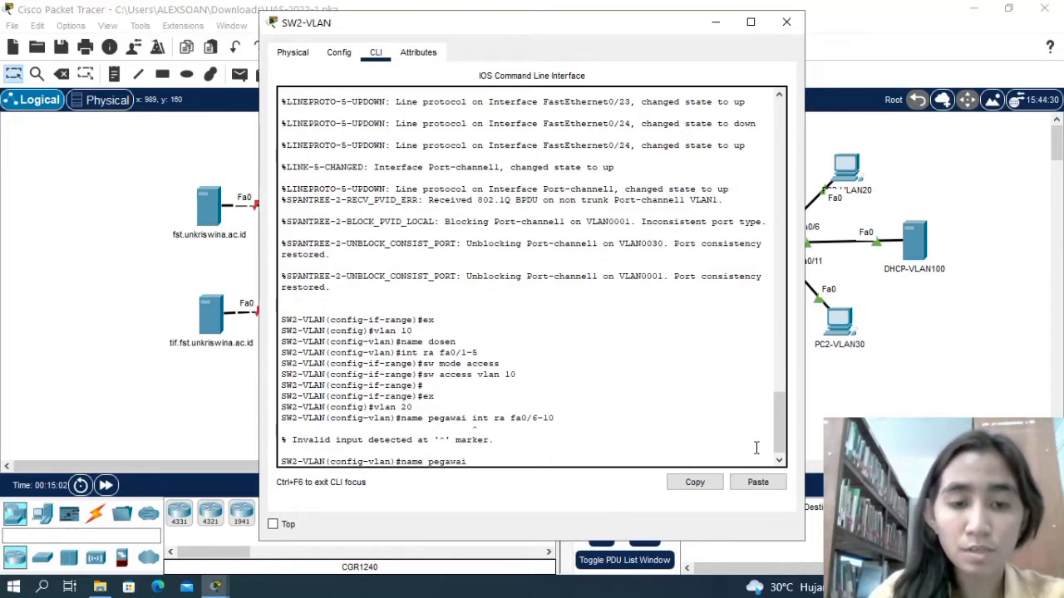
pyautogui.press('Return')
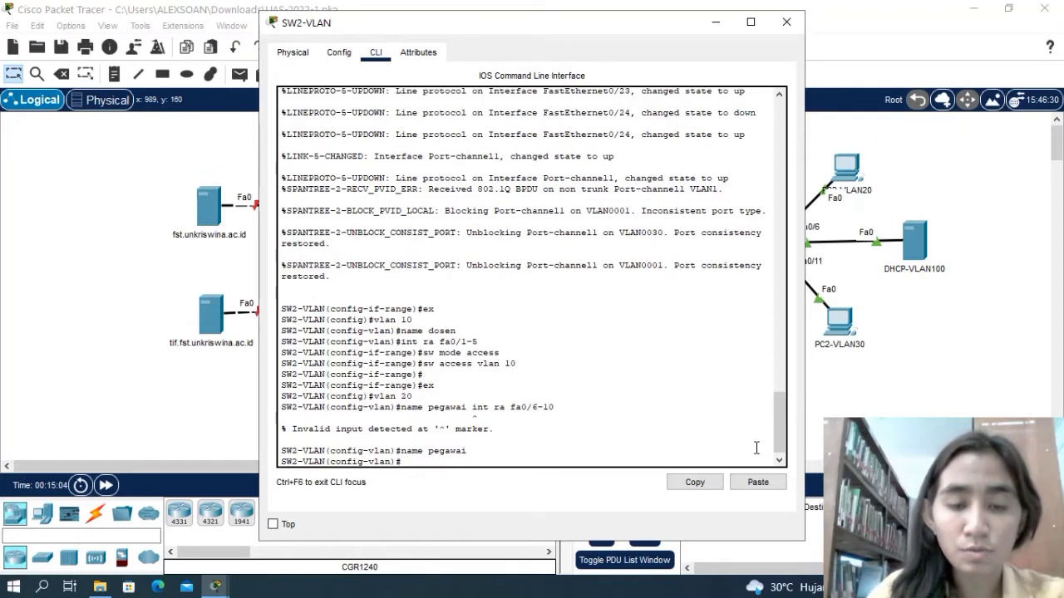
# Select interface range fa0/6-20 on SW2-VLAN for configuration.
pyautogui.write('int ra')
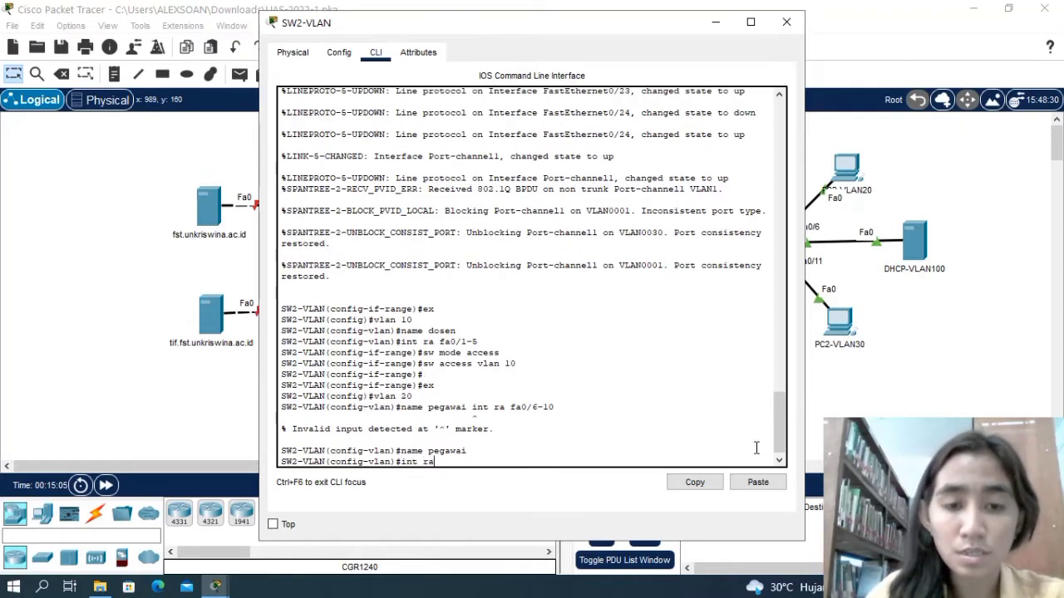
pyautogui.write(' fa0')
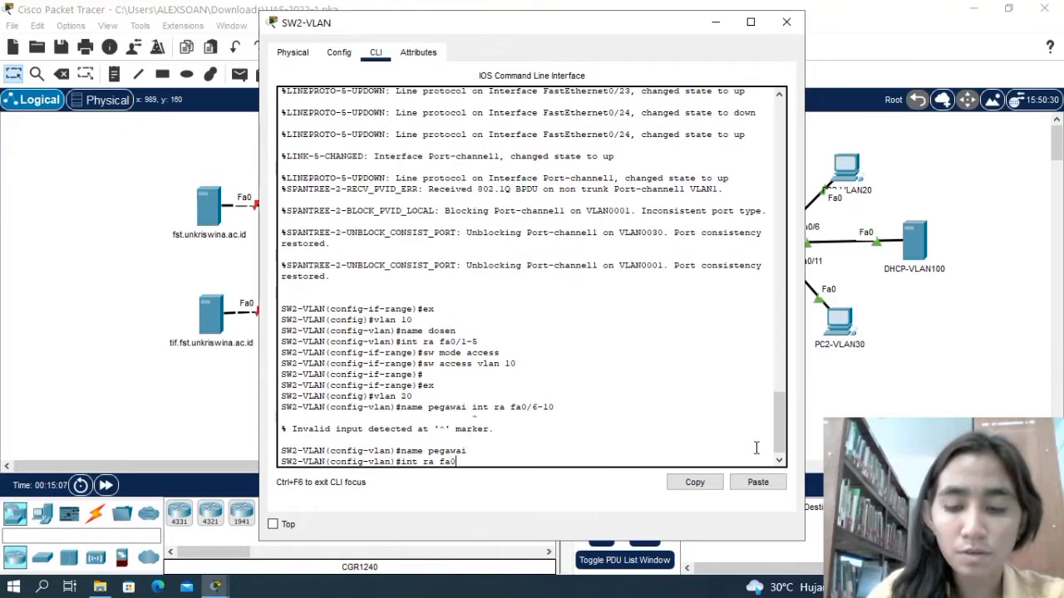
pyautogui.write('/')
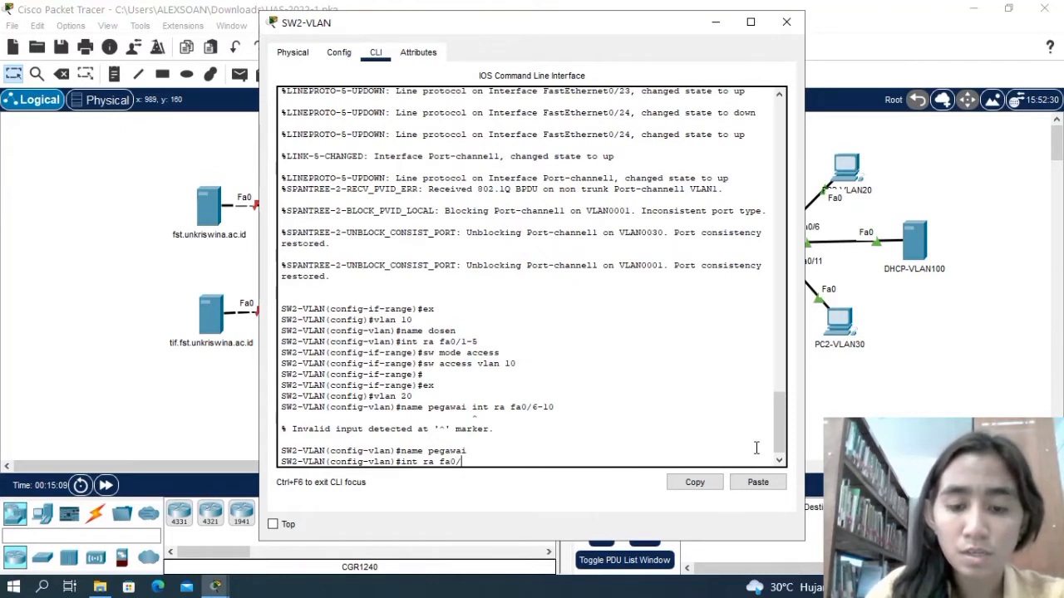
pyautogui.write('6-20')
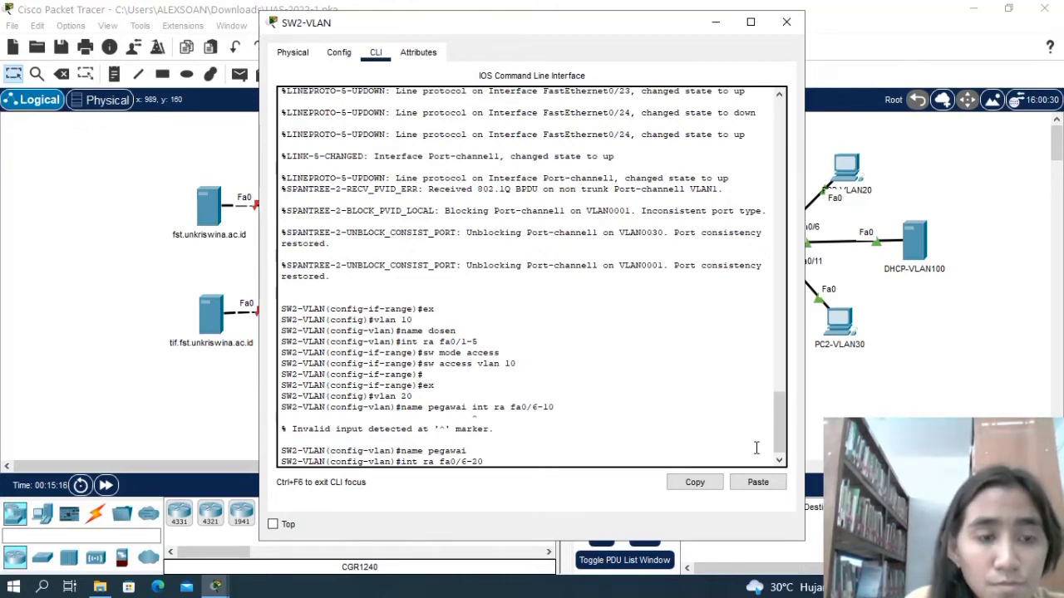
pyautogui.press('Return')
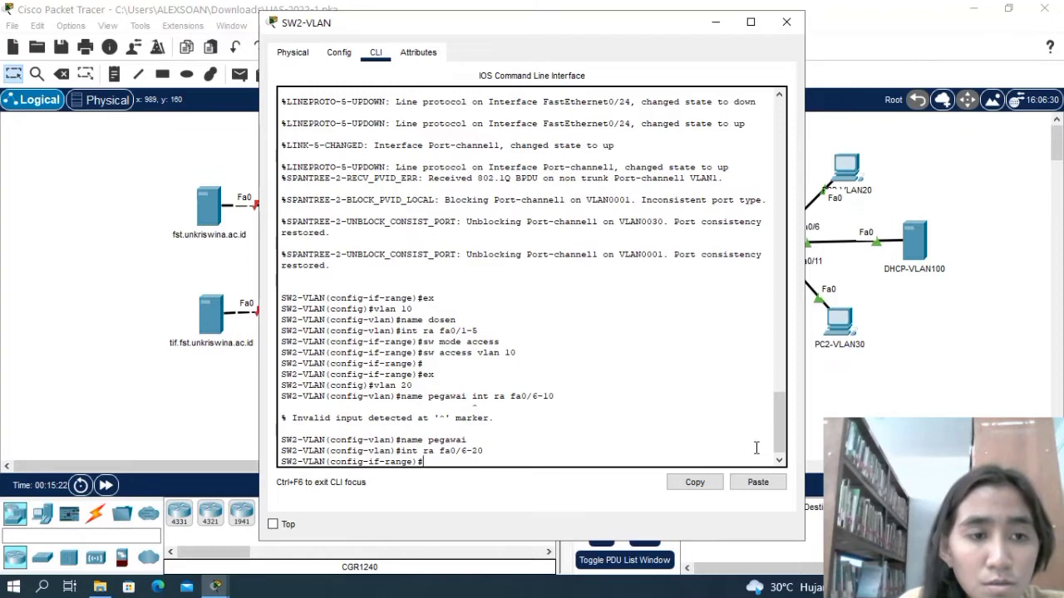
# Try to set the selected interface range on SW2-VLAN to switchport access mode.
pyautogui.write('sw')
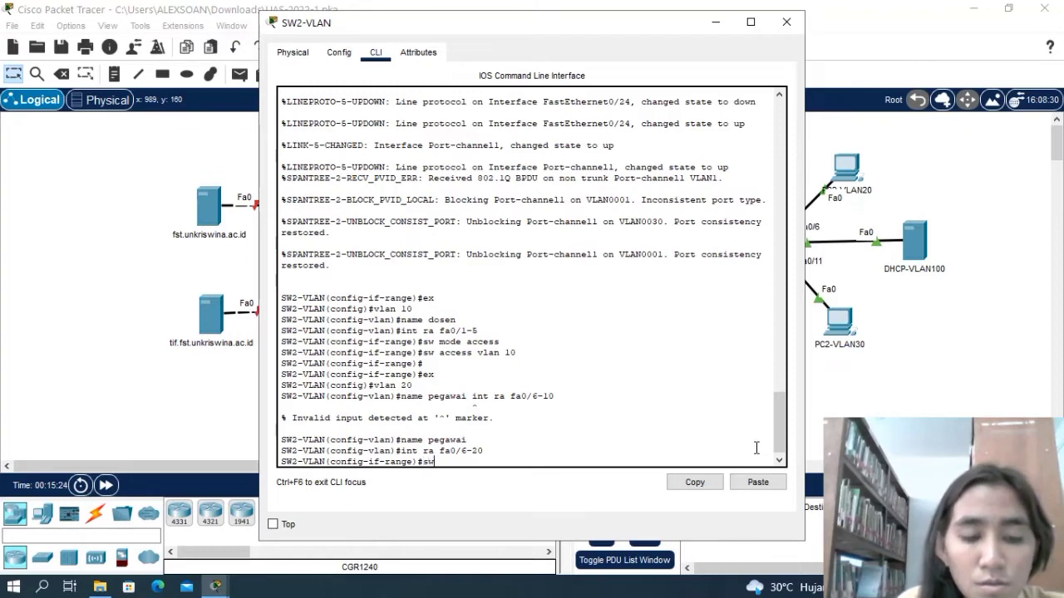
pyautogui.write(' mode ax')
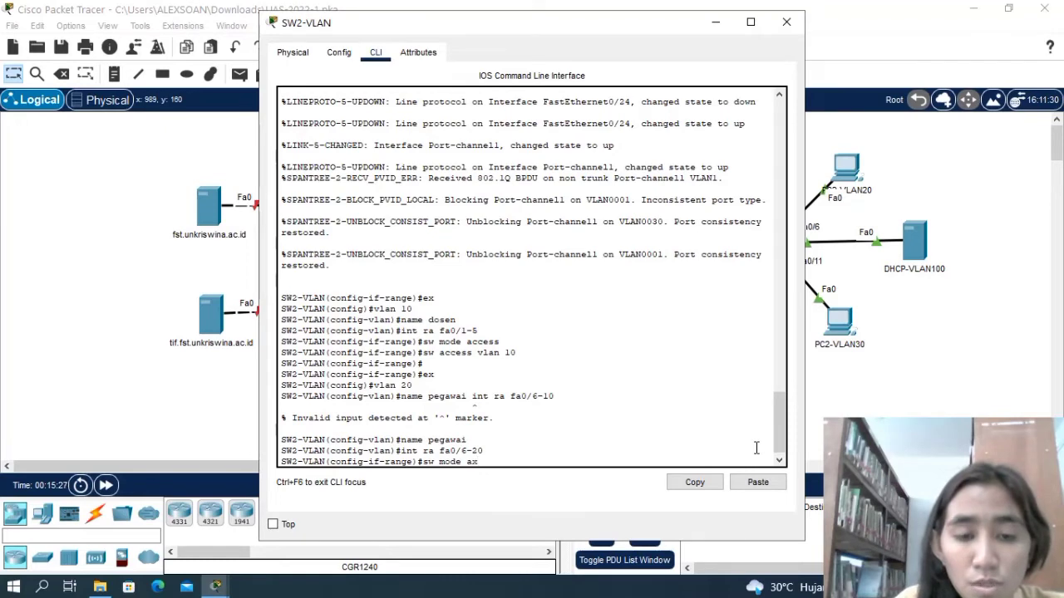
pyautogui.press('BackSpace')
pyautogui.write('cc')
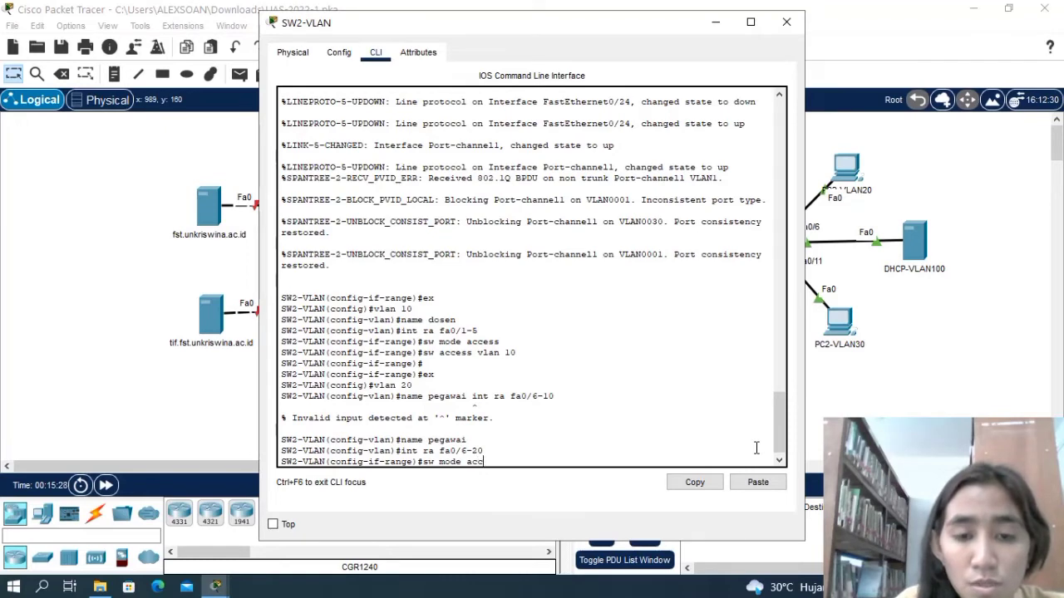
pyautogui.write('ess')
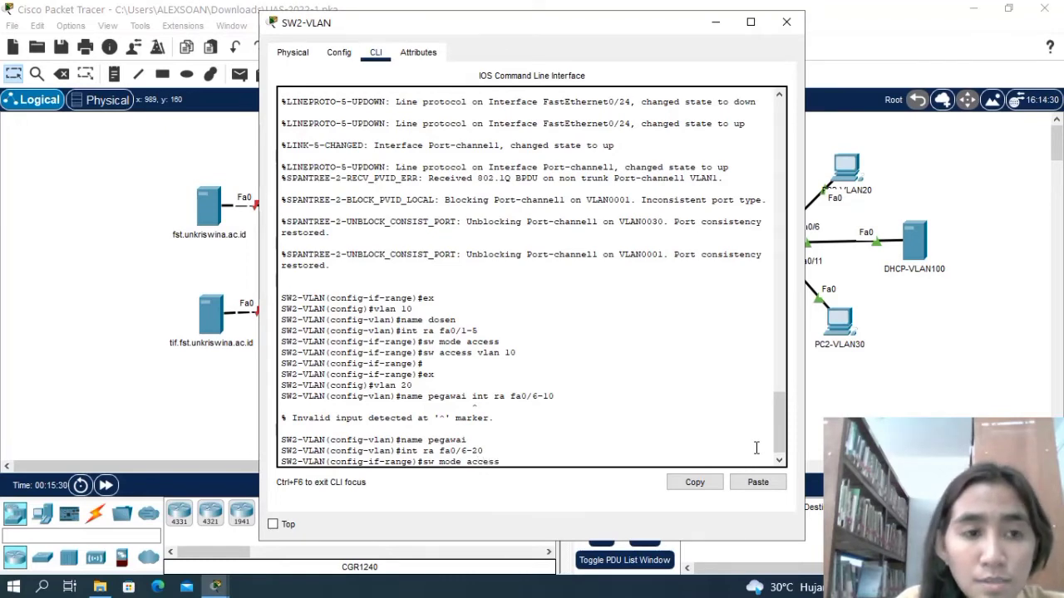
pyautogui.write('\\')
pyautogui.press('Return')
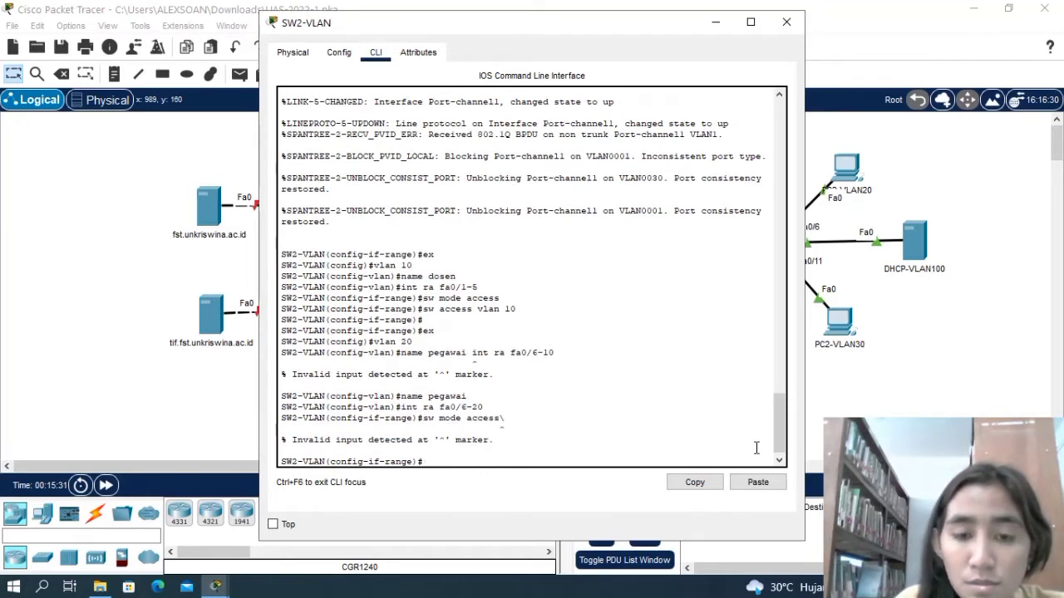
# Set interface range fa0/6-20 to access mode in VLAN 30 and return to global configuration mode.
pyautogui.write('s')
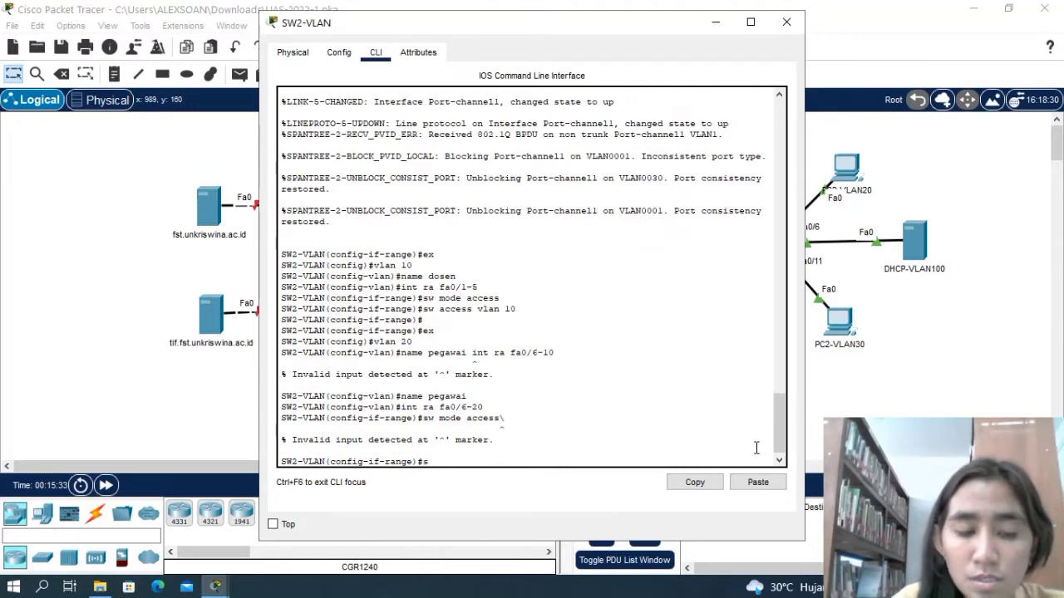
pyautogui.write('w mode access')
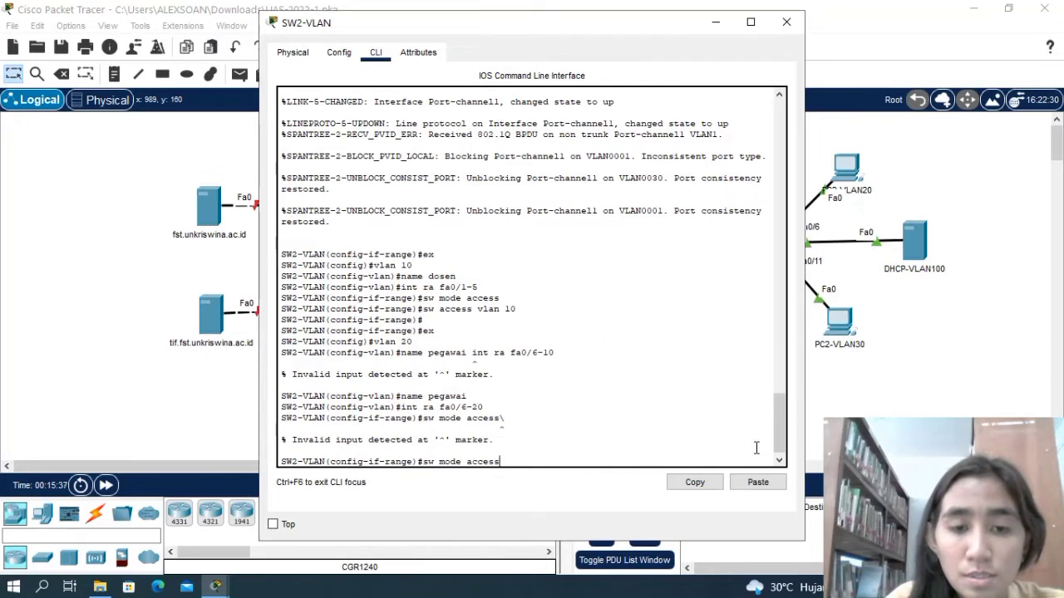
pyautogui.press('Return')
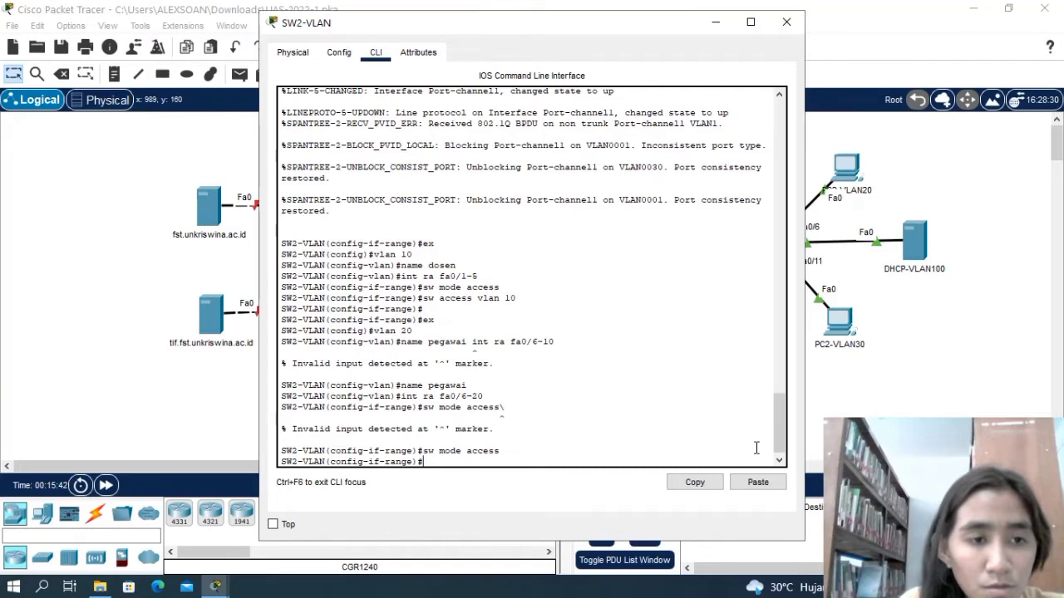
pyautogui.write('sw')
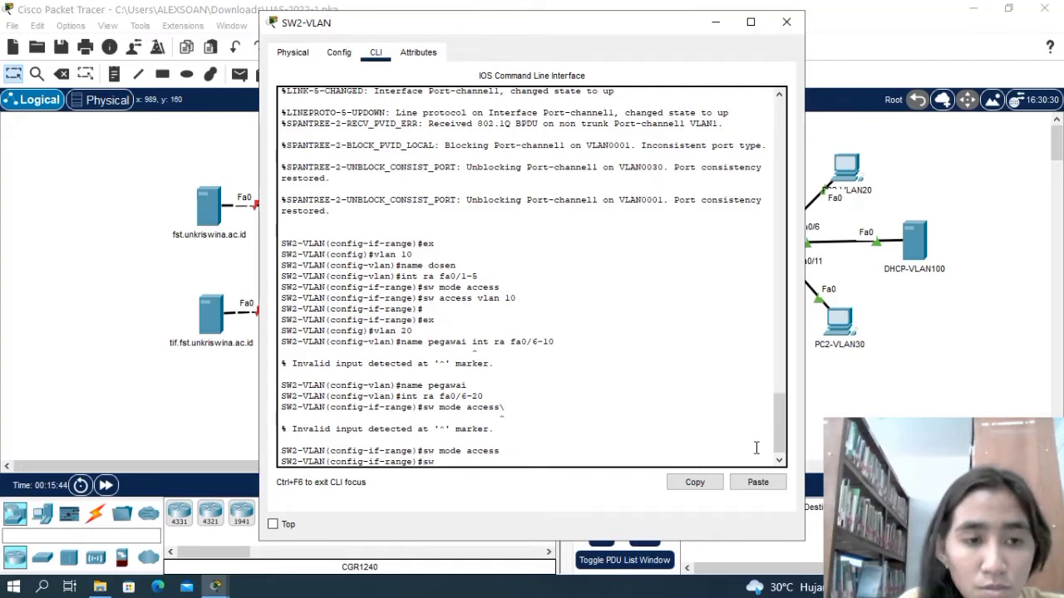
pyautogui.write(' access')
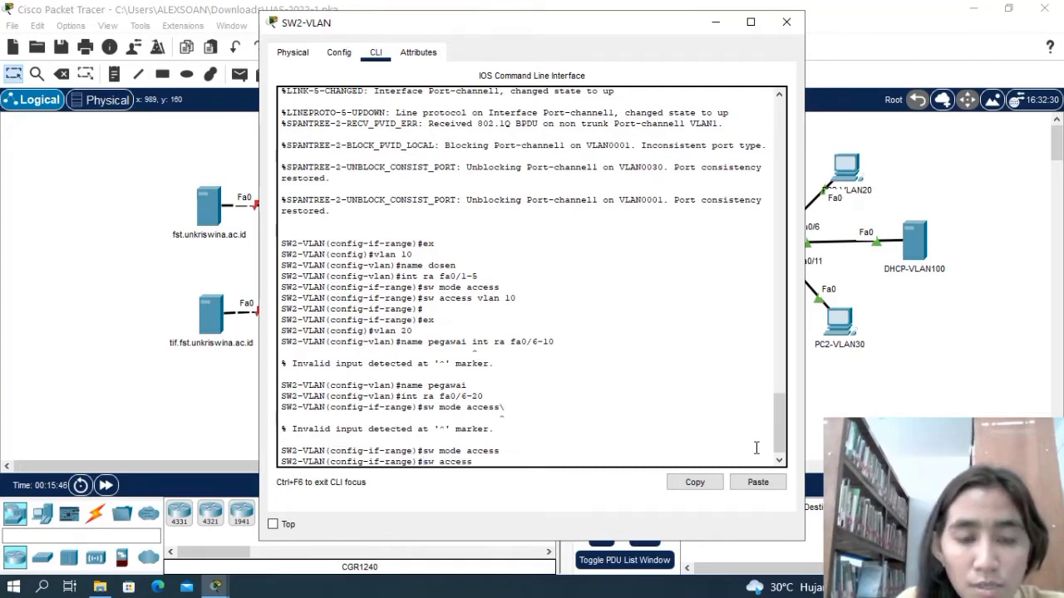
pyautogui.write(' v')
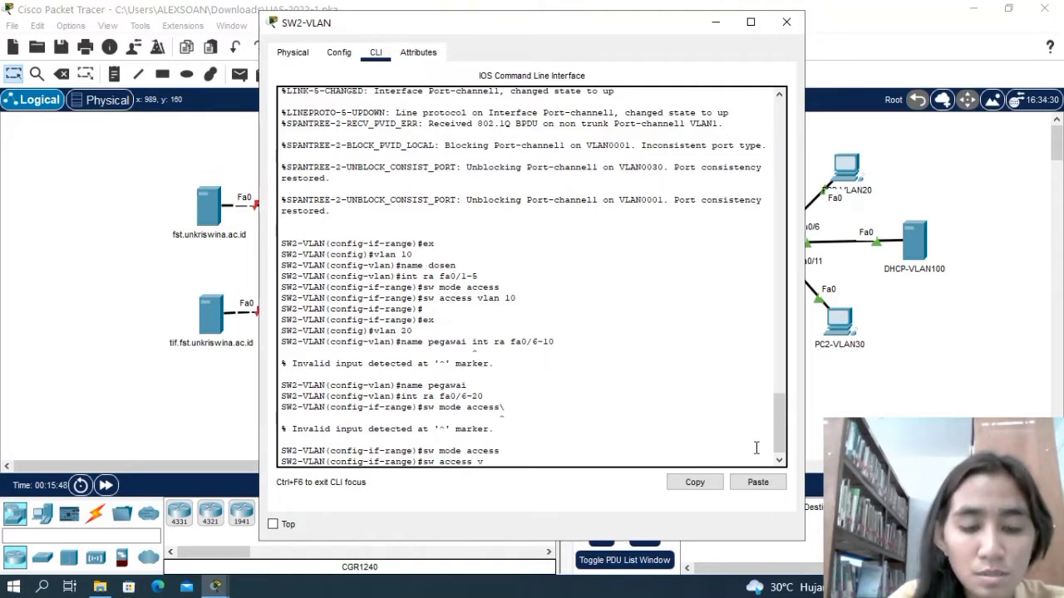
pyautogui.write('lan 30')
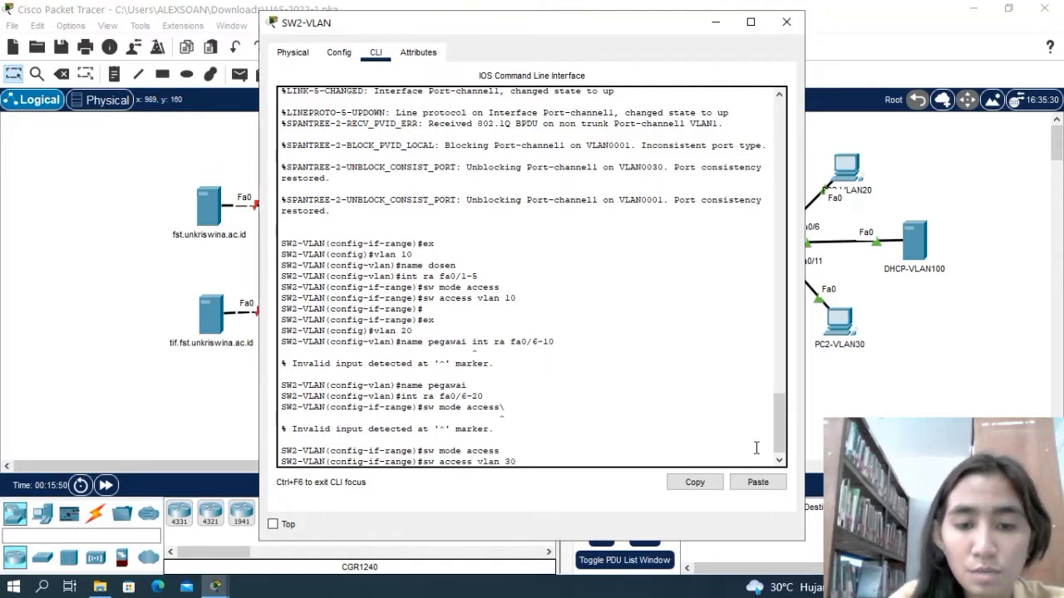
pyautogui.press('Return')
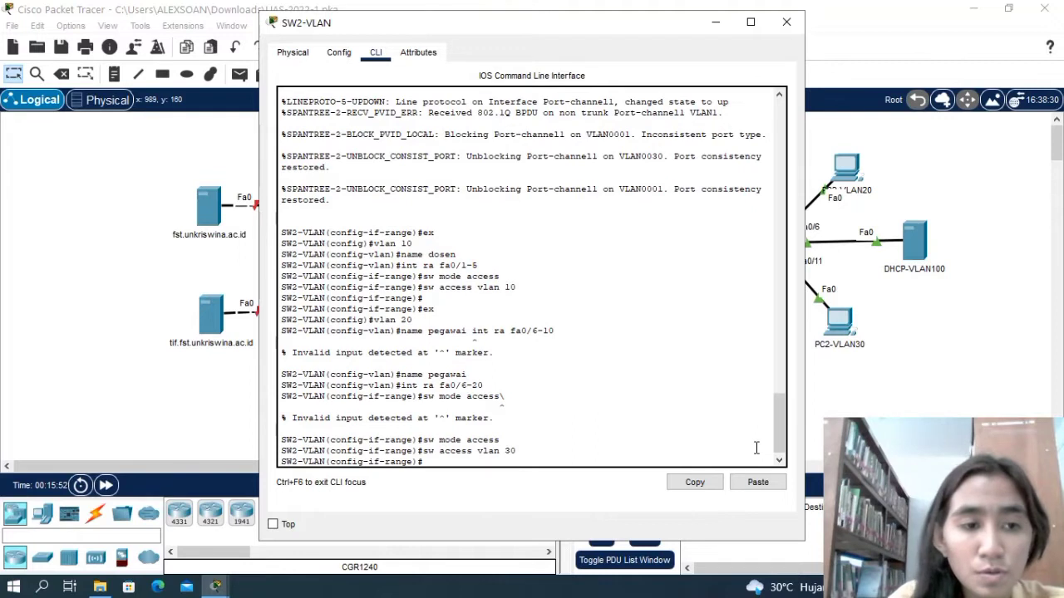
pyautogui.press('Return')
pyautogui.write('ex')
pyautogui.press('Return')
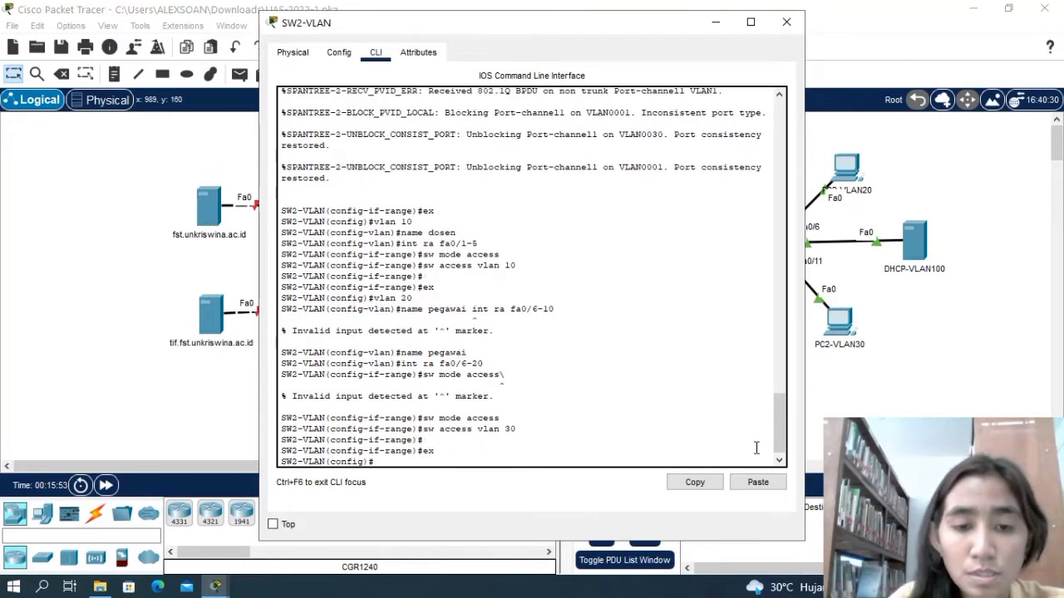
# Create VLAN 100 on SW2-VLAN and name it Admin.
pyautogui.write('vla')
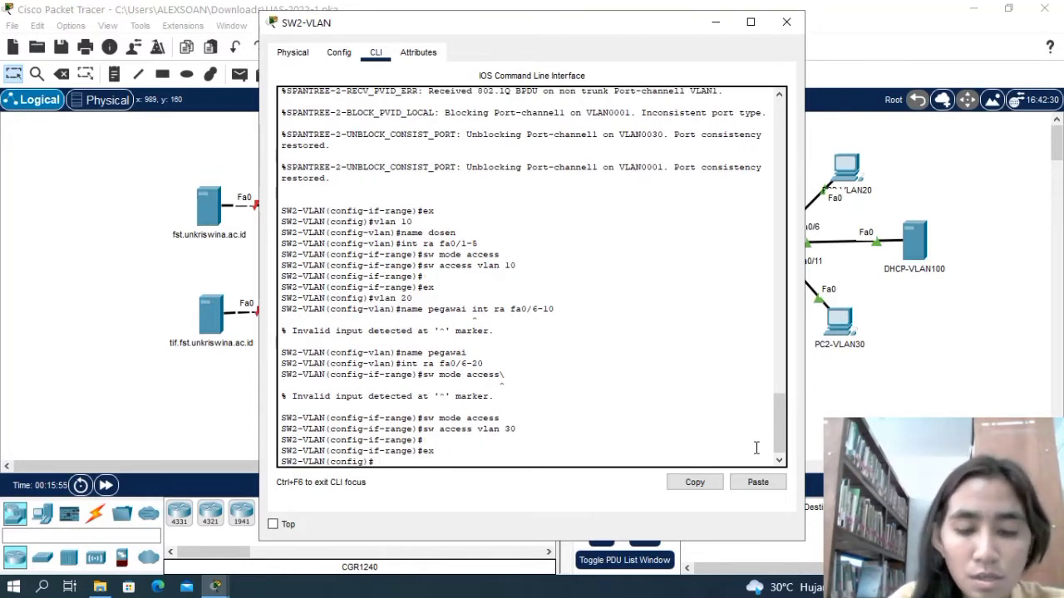
pyautogui.press('BackSpace')
pyautogui.press('BackSpace')
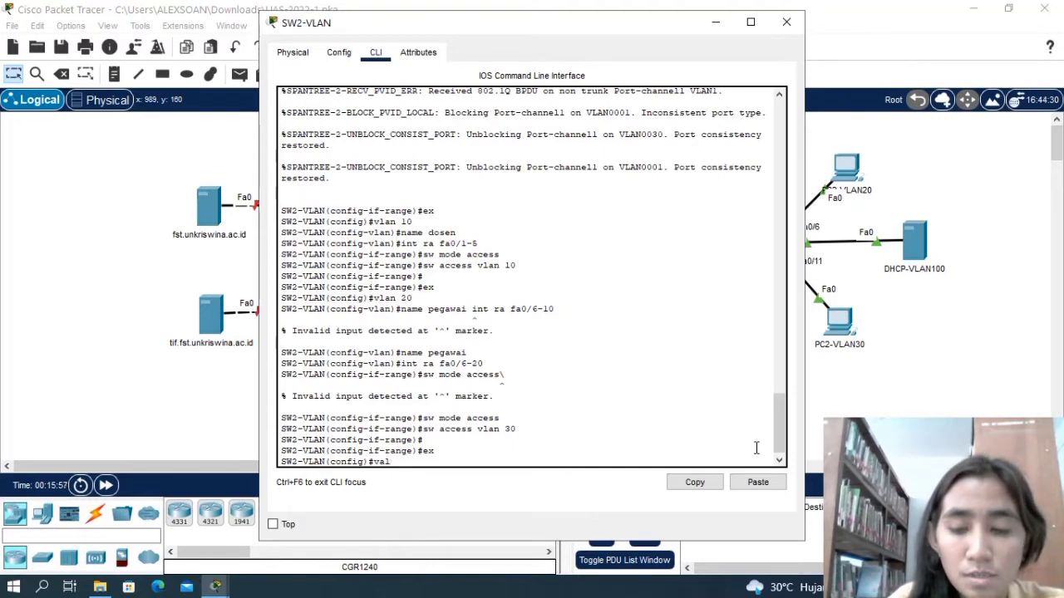
pyautogui.write('lan 100')
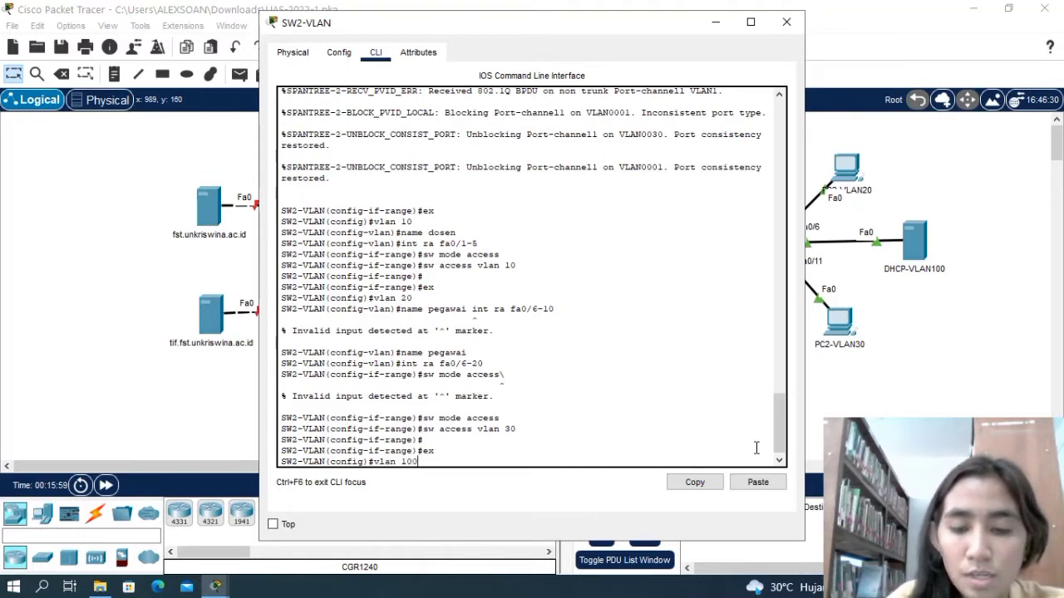
pyautogui.press('Return')
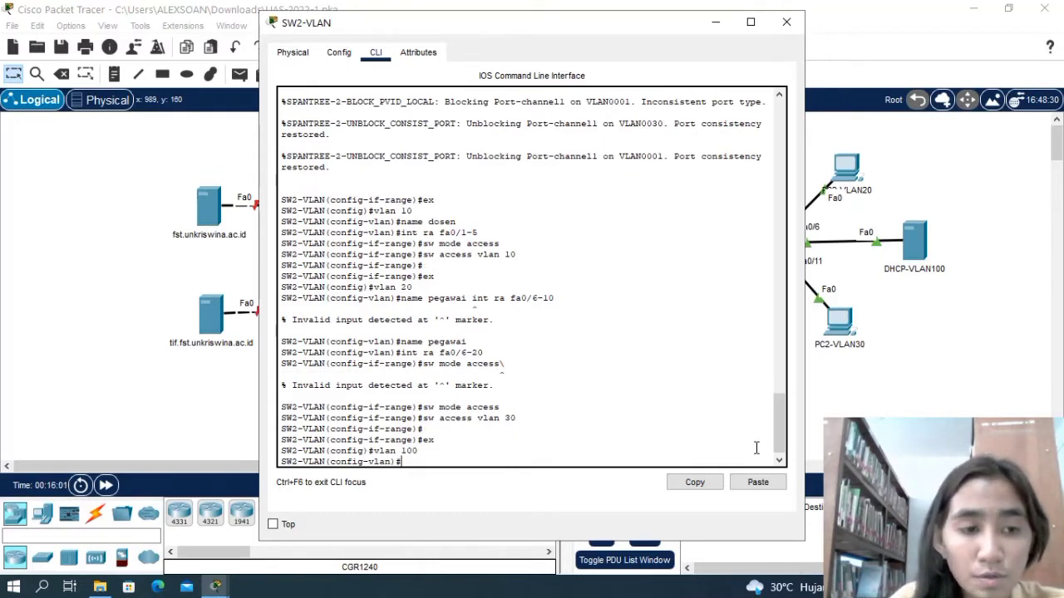
pyautogui.write('name')
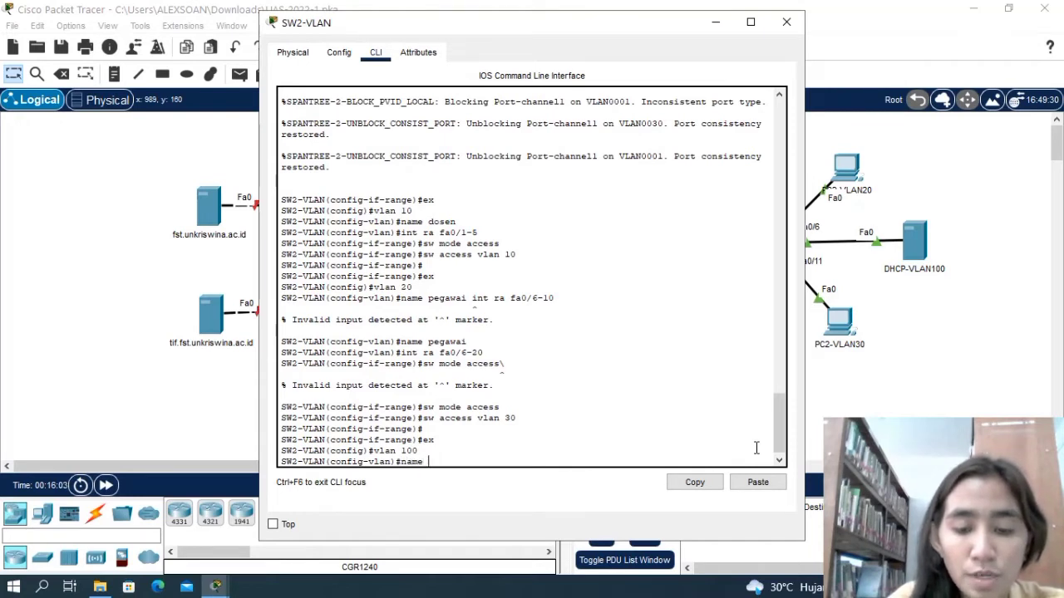
pyautogui.write(' A')
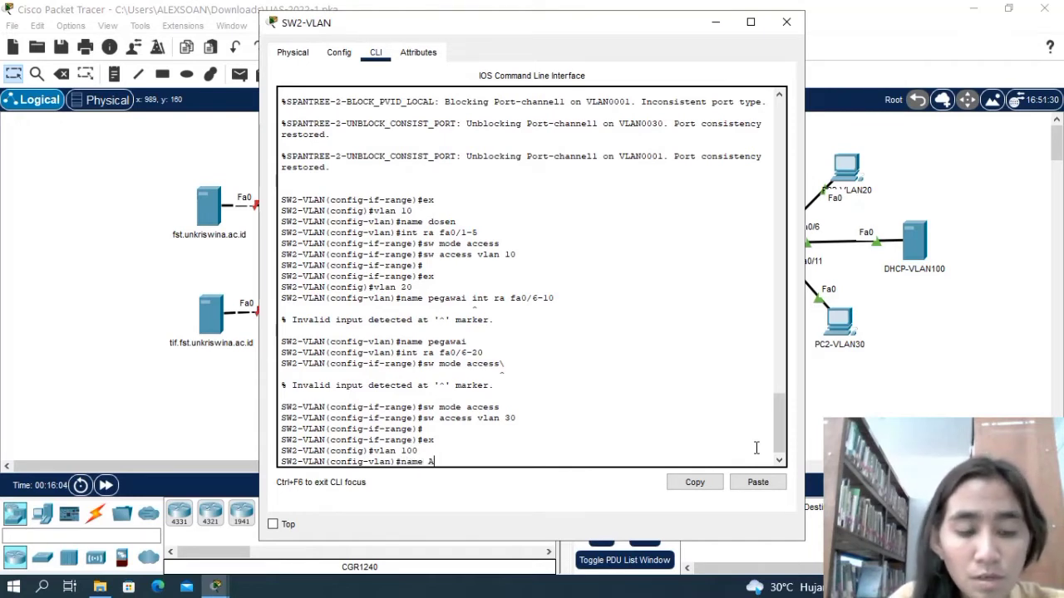
pyautogui.write('dmin\\')
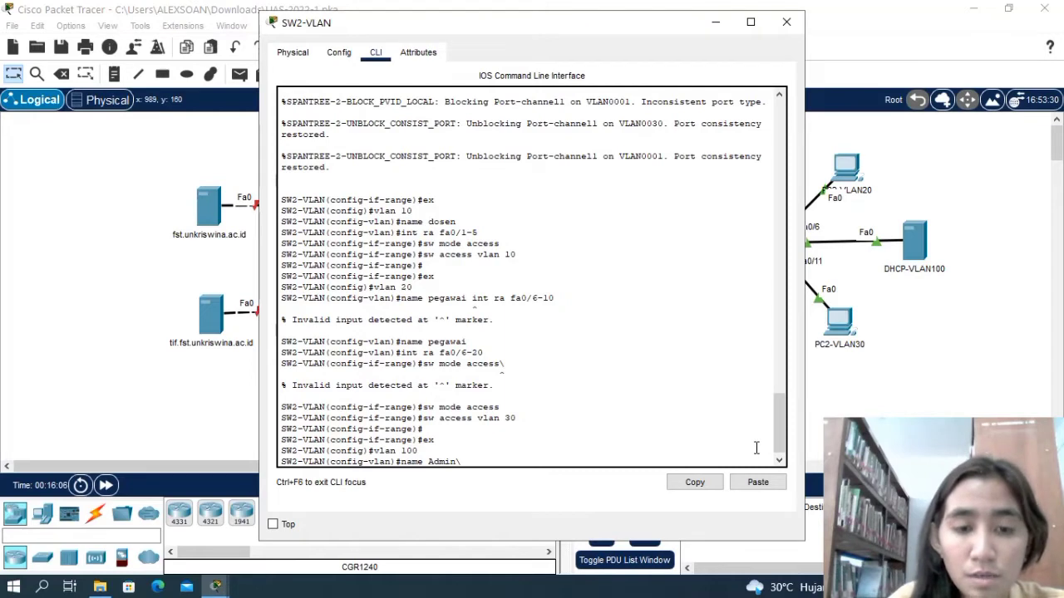
pyautogui.press('BackSpace')
pyautogui.press('Return')
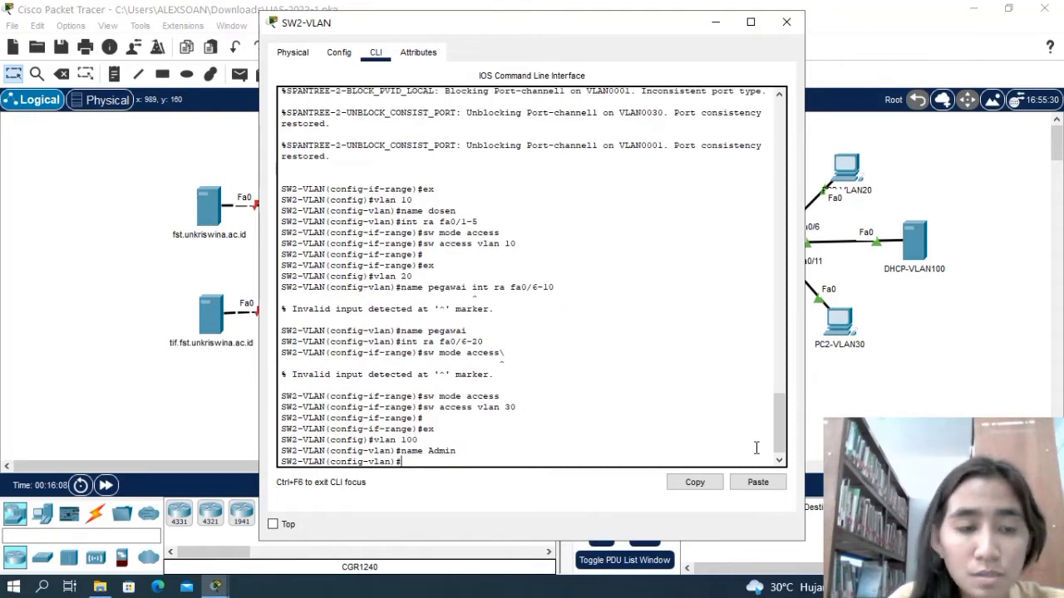
# Select interface range fa0/16-22 together with g0/1-2 on SW2-VLAN for configuration.
pyautogui.write('int ra')
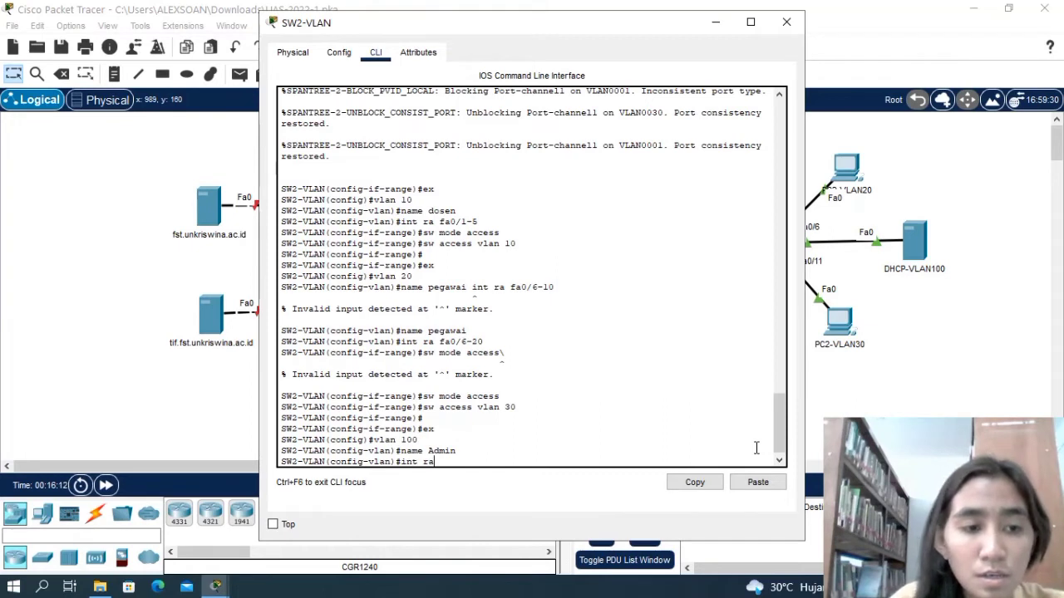
pyautogui.write(' fa0')
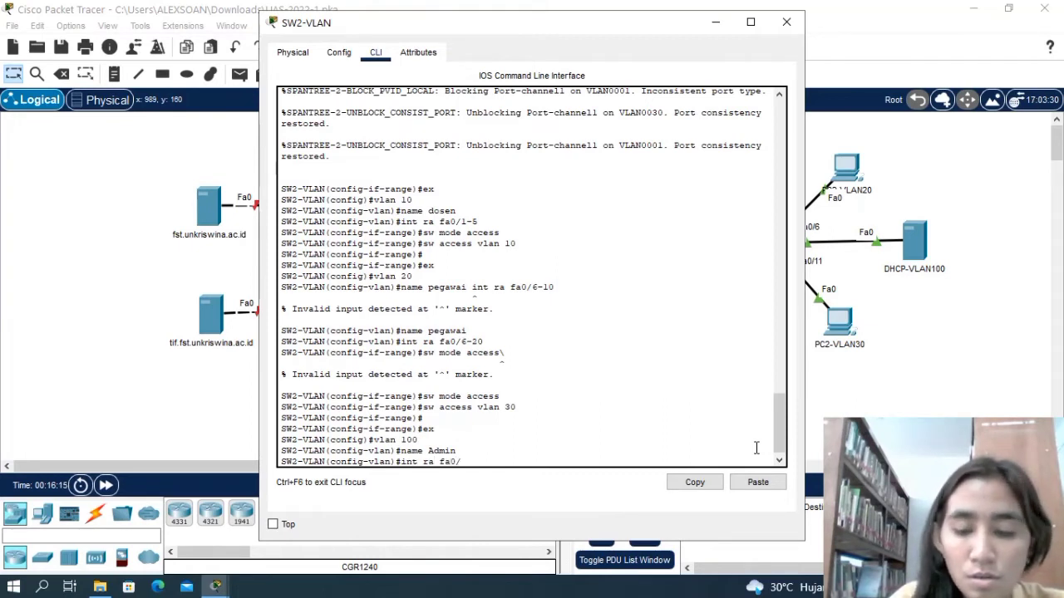
pyautogui.write('/16')
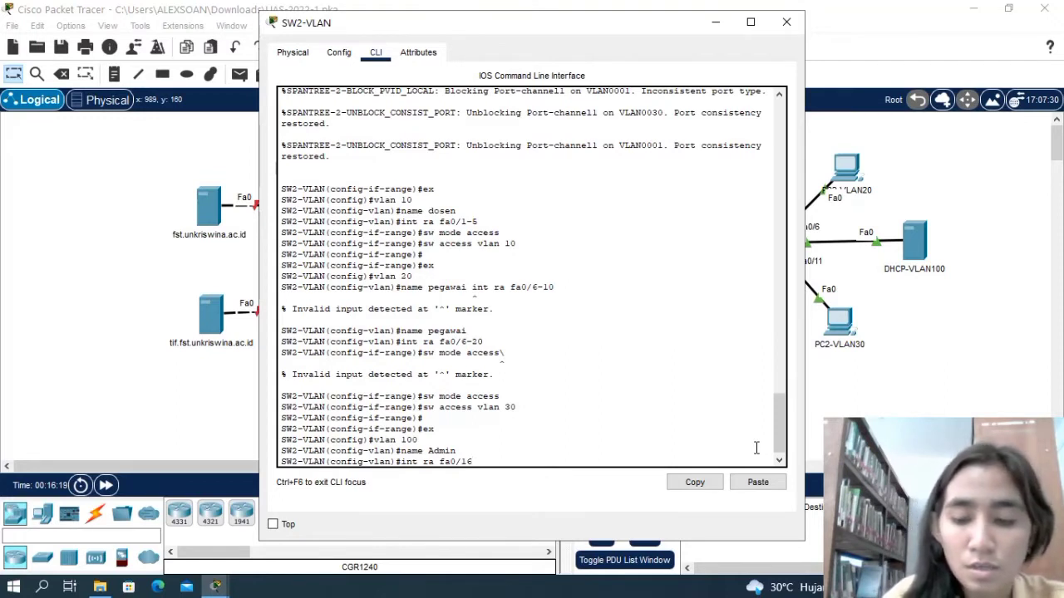
pyautogui.write('-22')
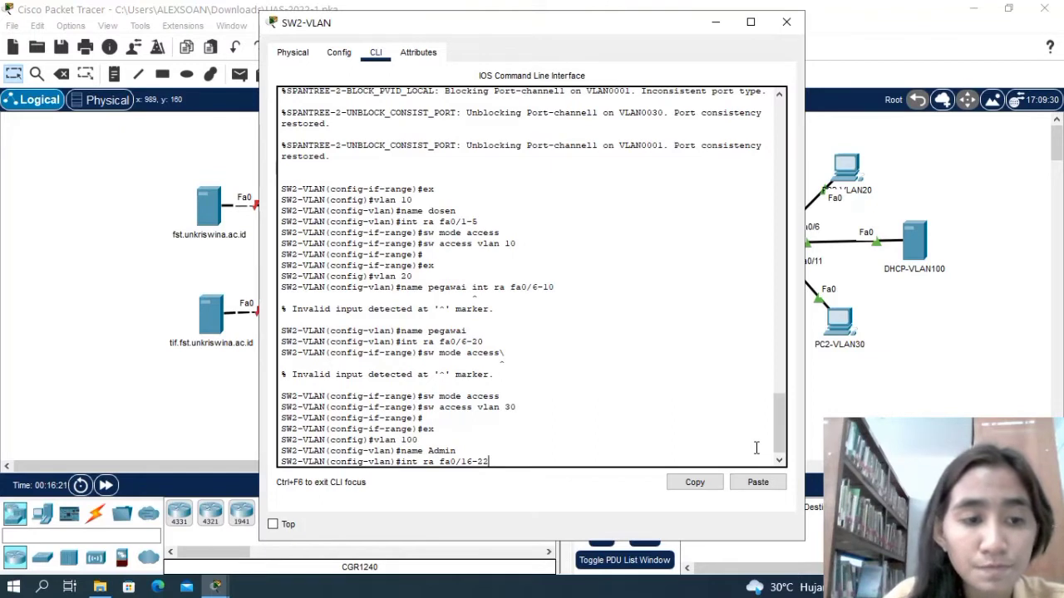
pyautogui.write(',')
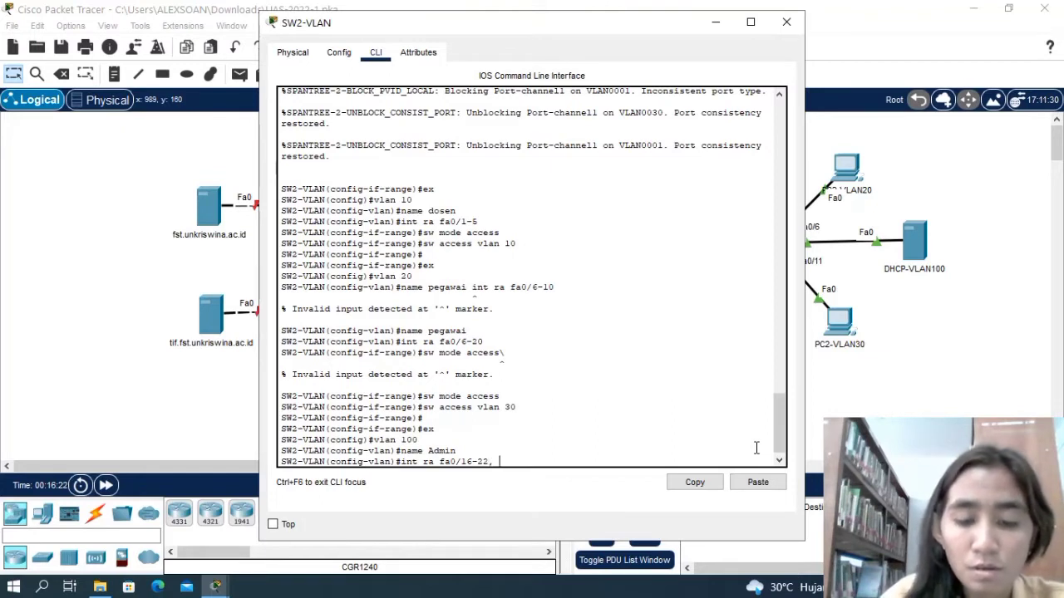
pyautogui.write(' g0')
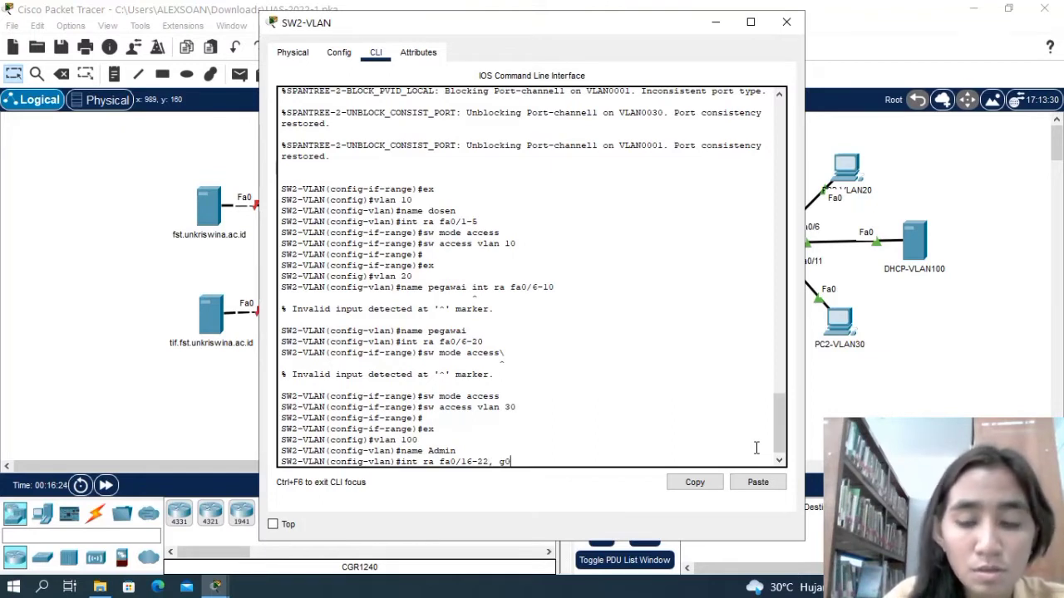
pyautogui.write('/1-')
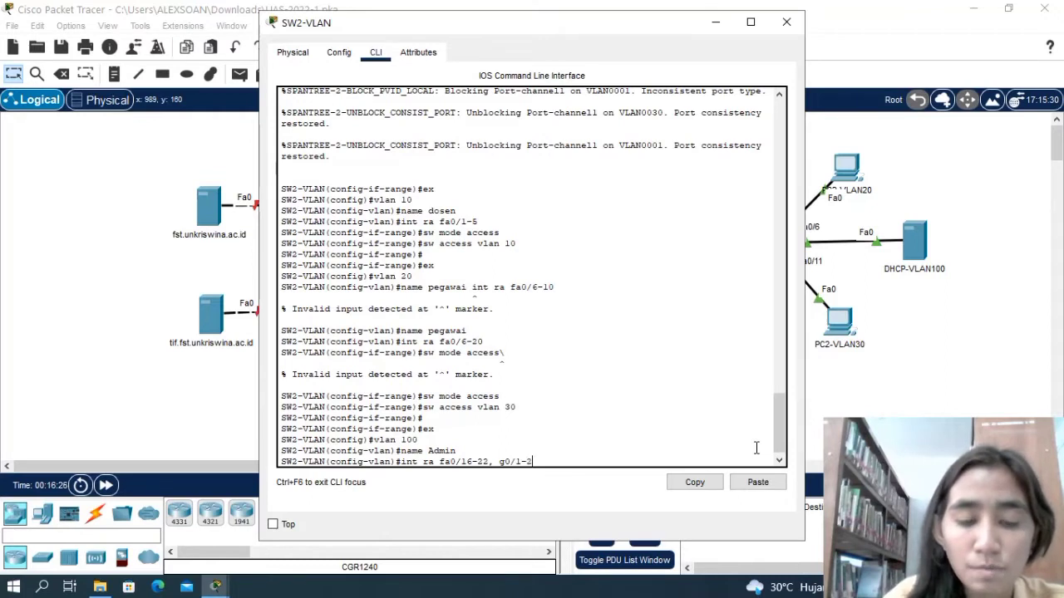
pyautogui.write('2')
pyautogui.press('Return')
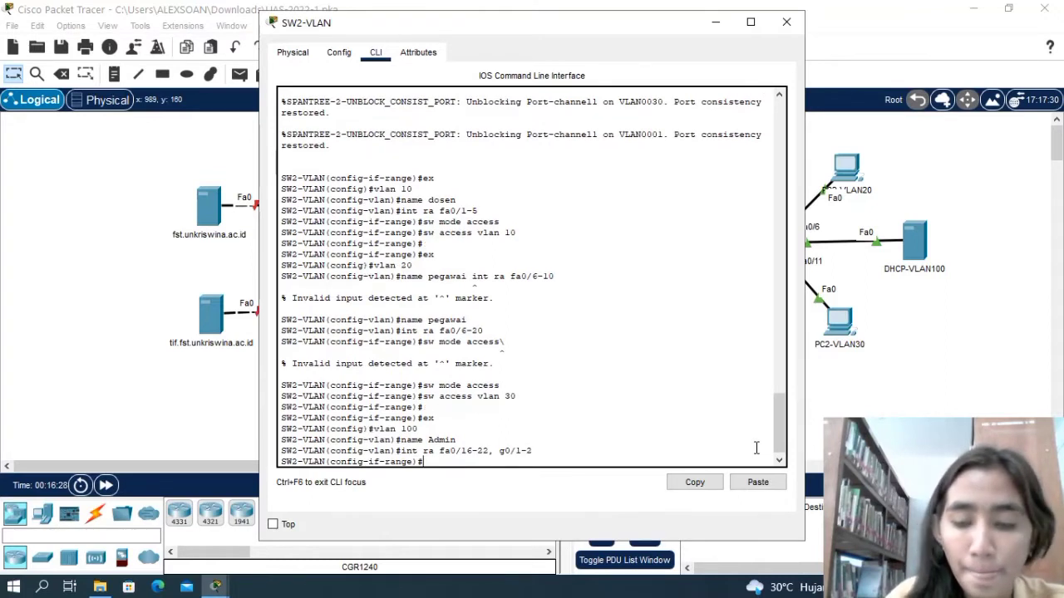
# Set the selected interface range fa0/16-22 and g0/1-2 on SW2-VLAN to switchport access mode.
pyautogui.write('sw mode ')
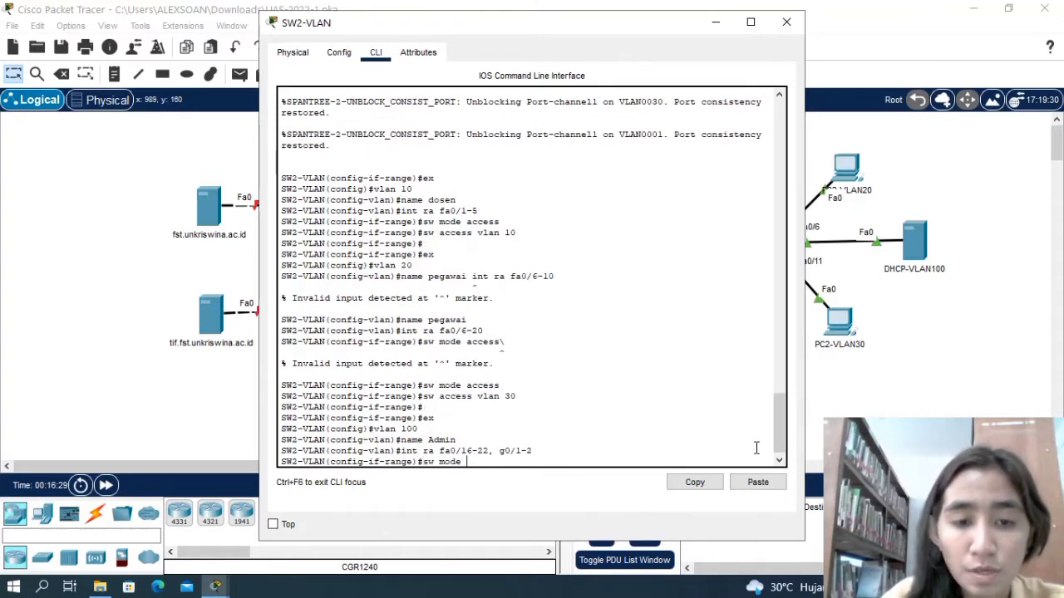
pyautogui.write('access')
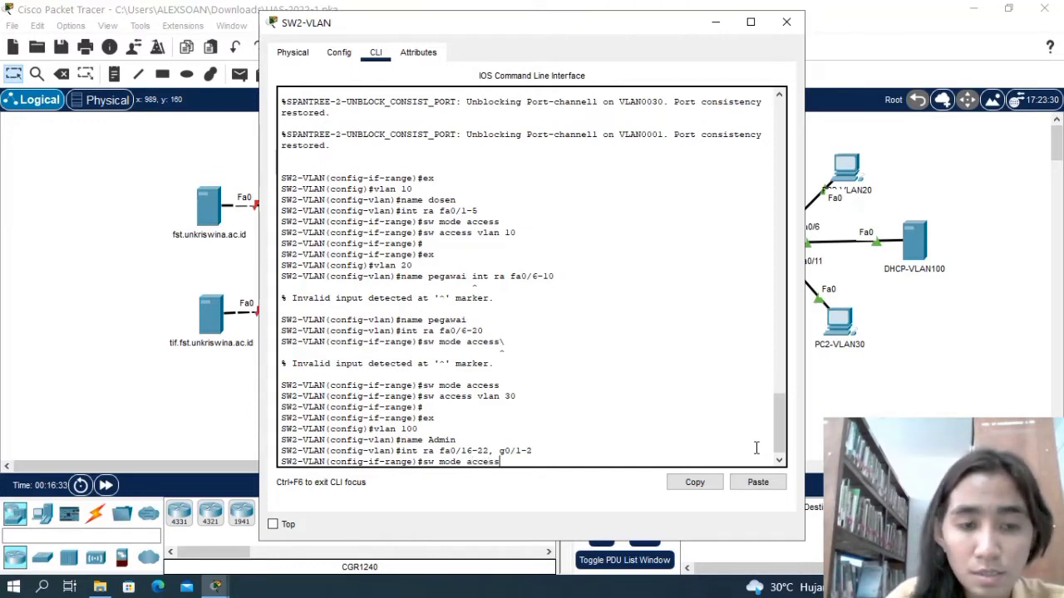
pyautogui.press('Return')
# Assign the selected SW2-VLAN interface range to access VLAN 100 and return to global configuration mode.
pyautogui.write('sw acc')
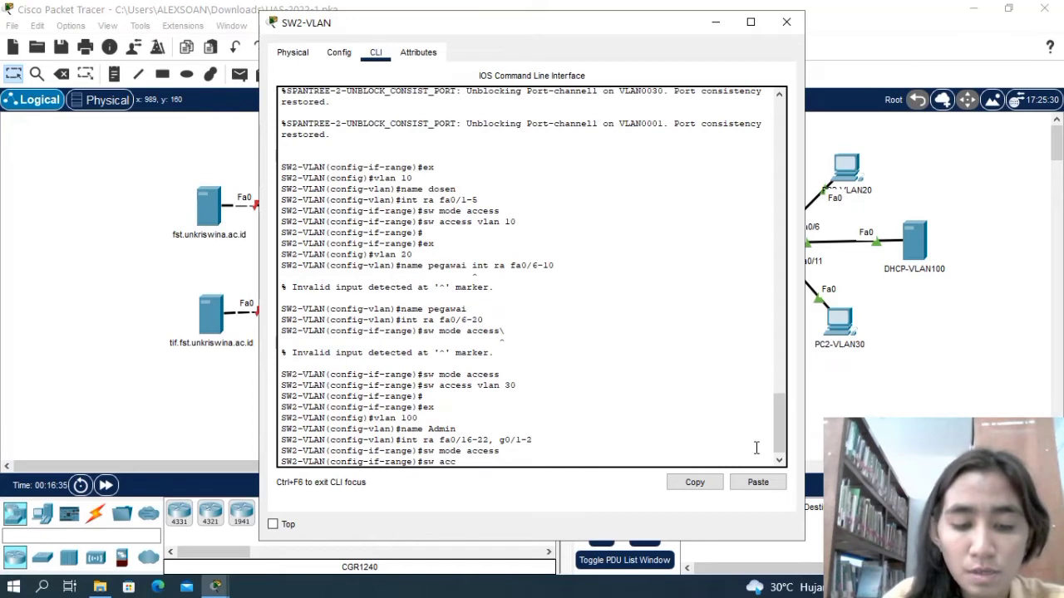
pyautogui.write('ess')
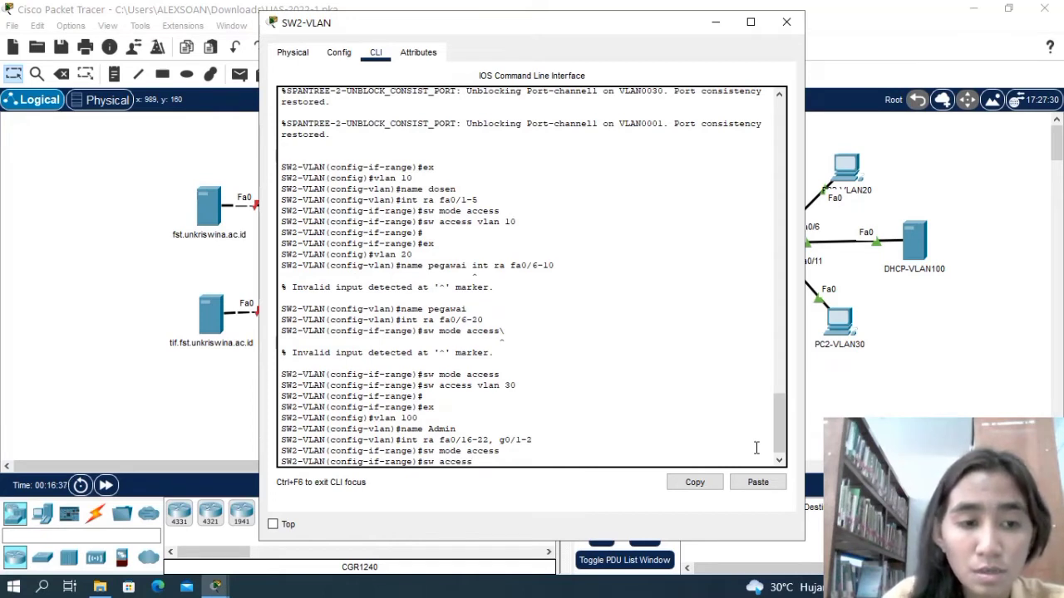
pyautogui.write(' vlan')
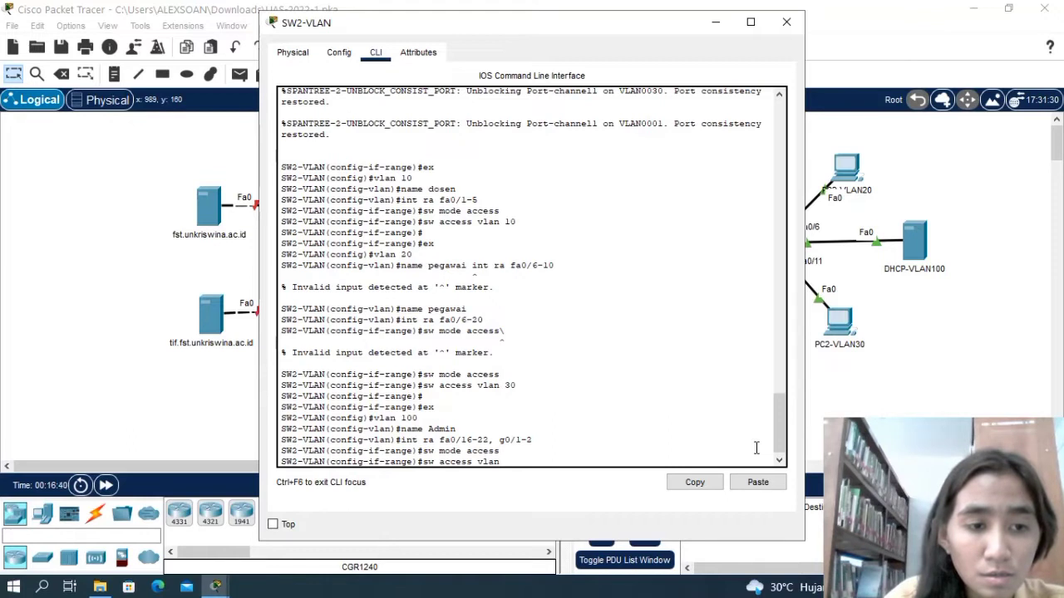
pyautogui.write(' 100')
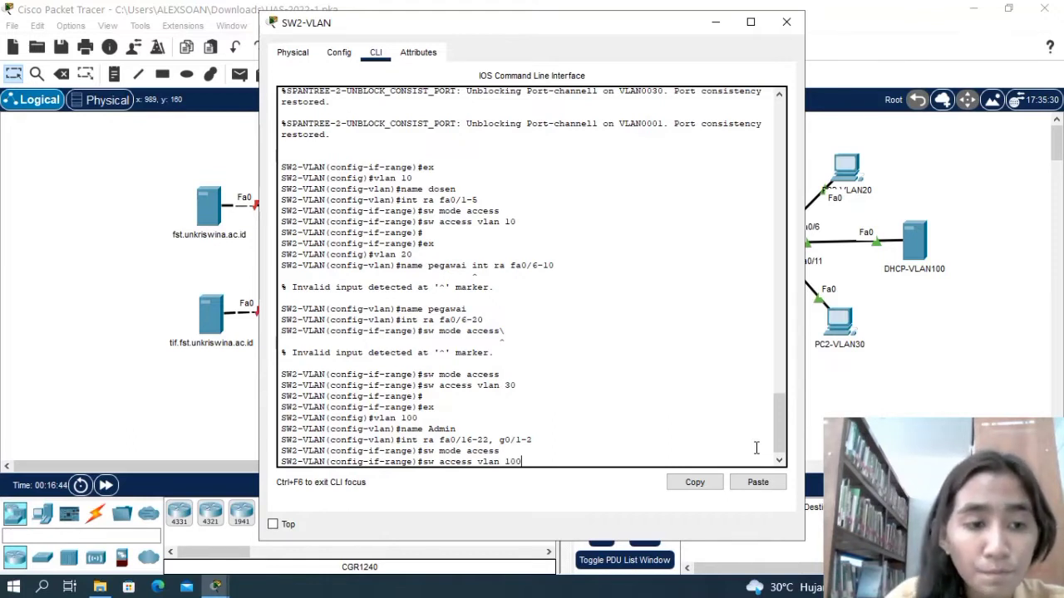
pyautogui.press('Return')
pyautogui.write('e)#e')
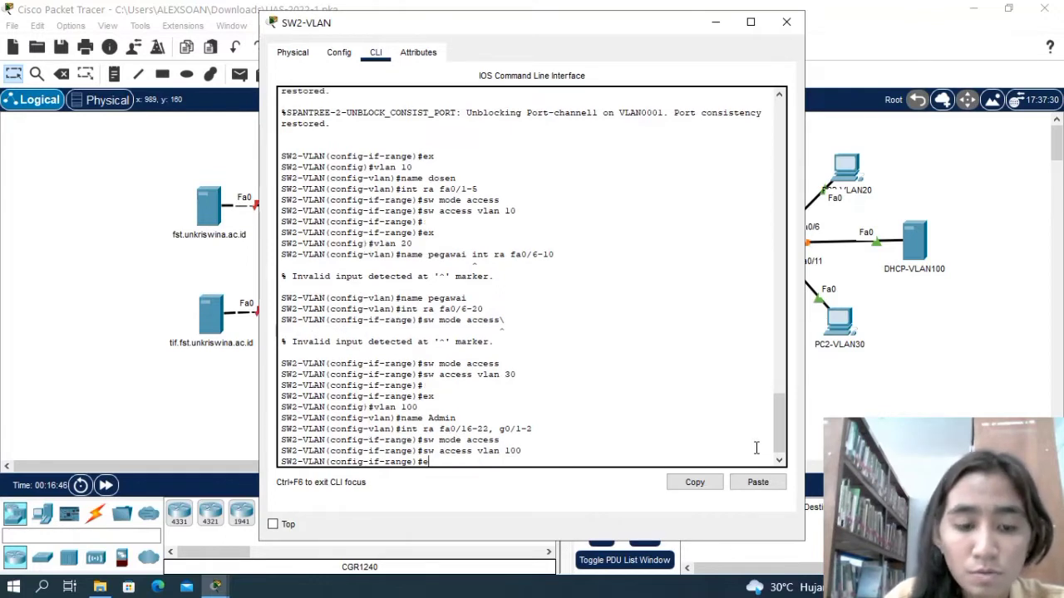
pyautogui.write('x')
pyautogui.press('Return')
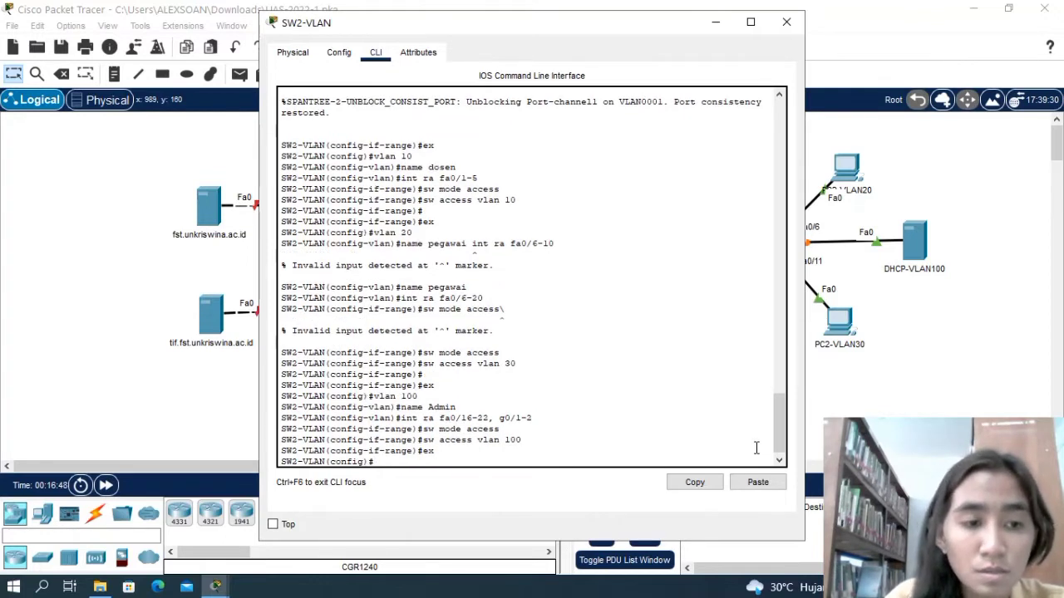
# Select interface range fa0/23-24 on SW2-VLAN for configuration.
pyautogui.write('in')
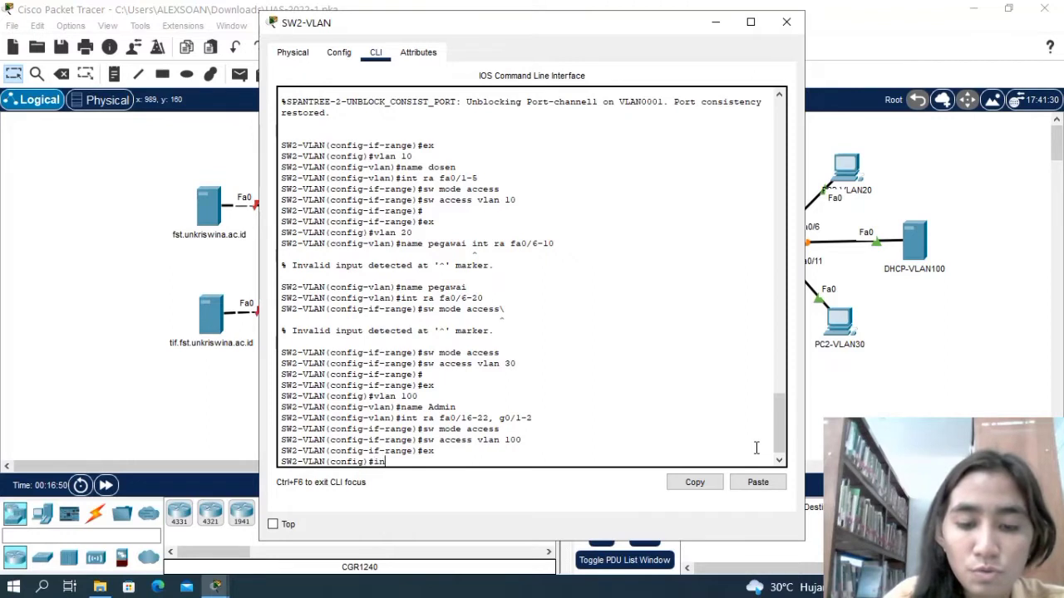
pyautogui.write('t')
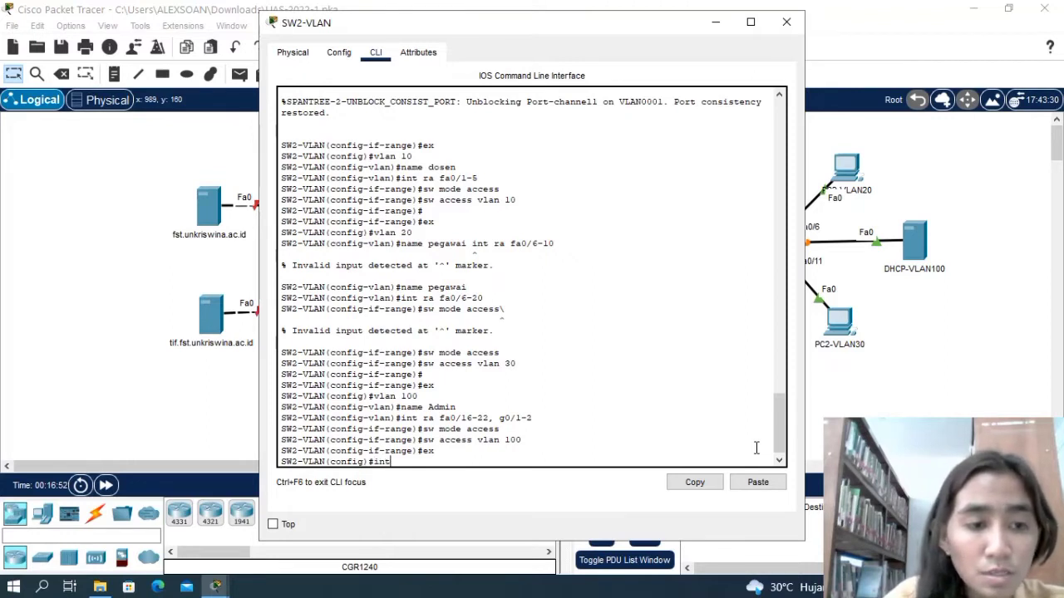
pyautogui.write(' r')
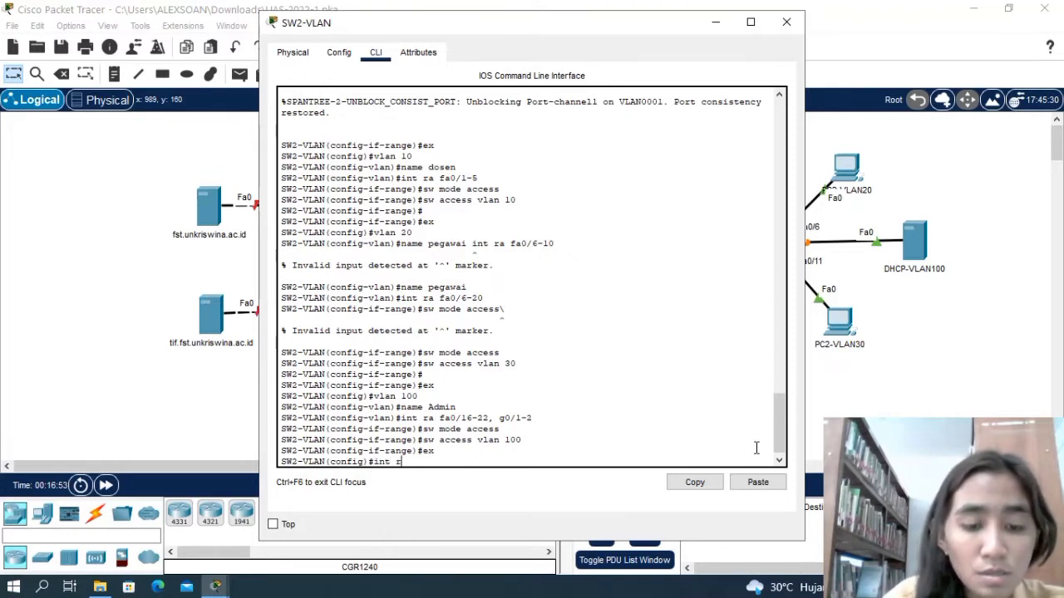
pyautogui.write('a')
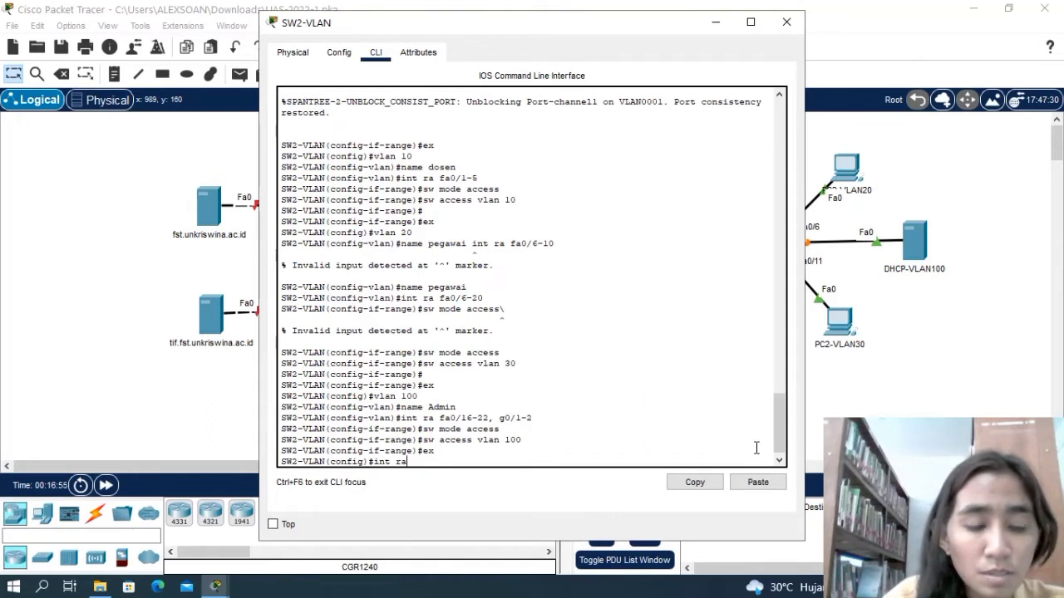
pyautogui.write(' fa')
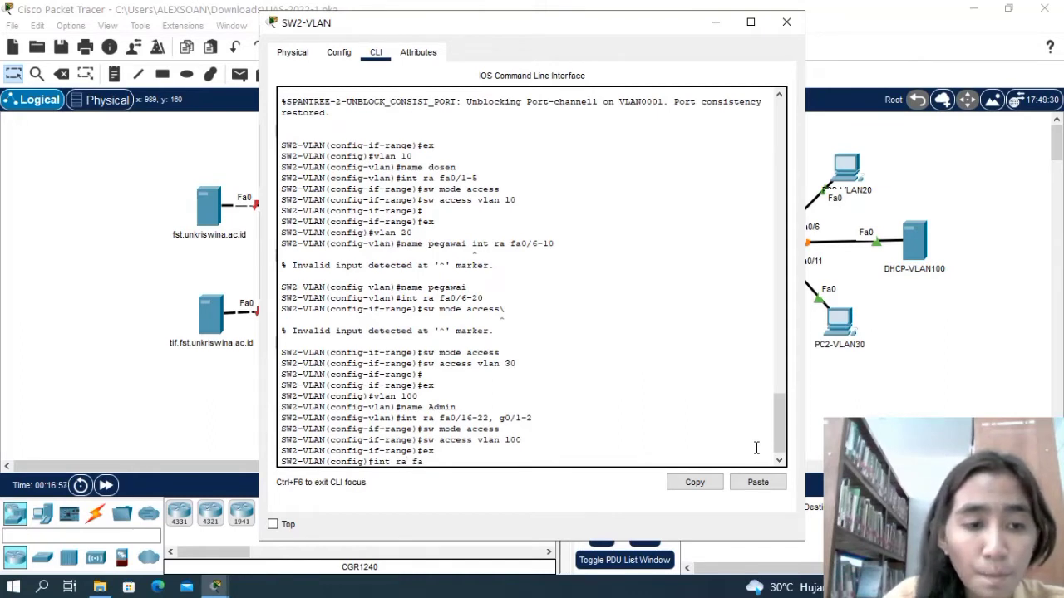
pyautogui.write('0')
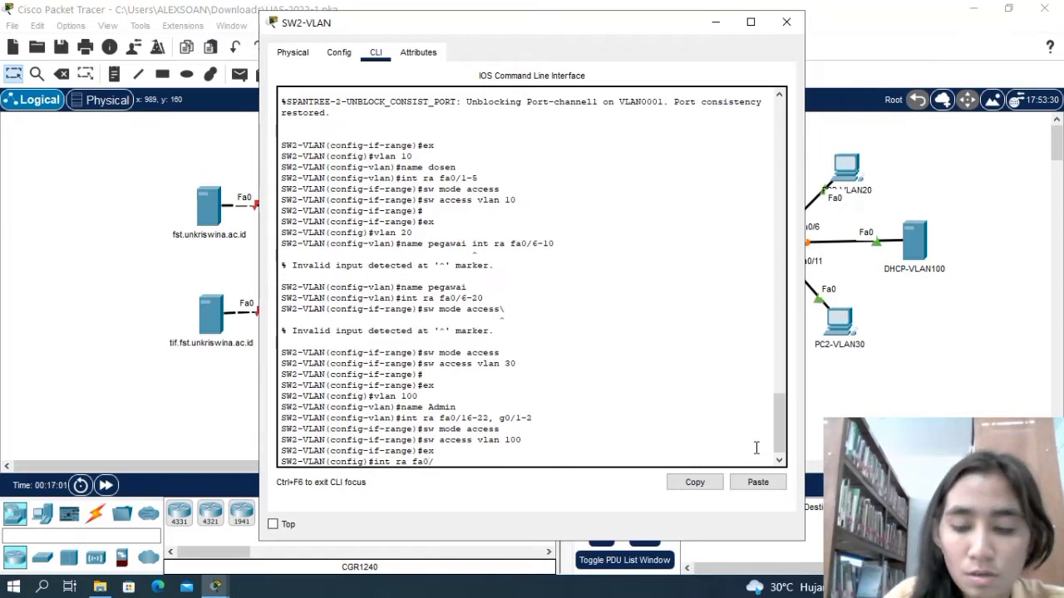
pyautogui.write('/23-24')
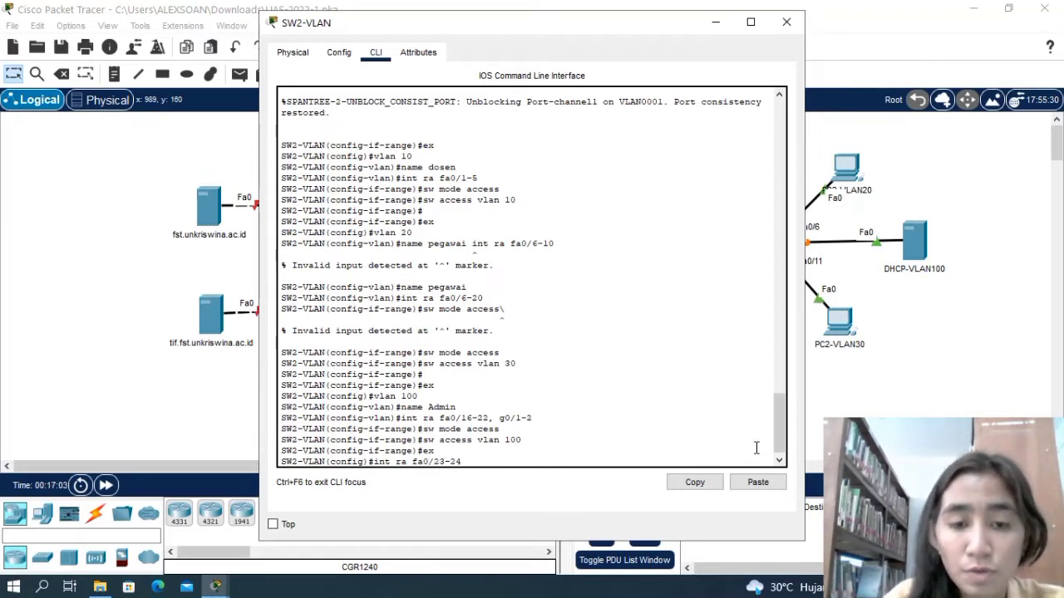
pyautogui.press('Return')
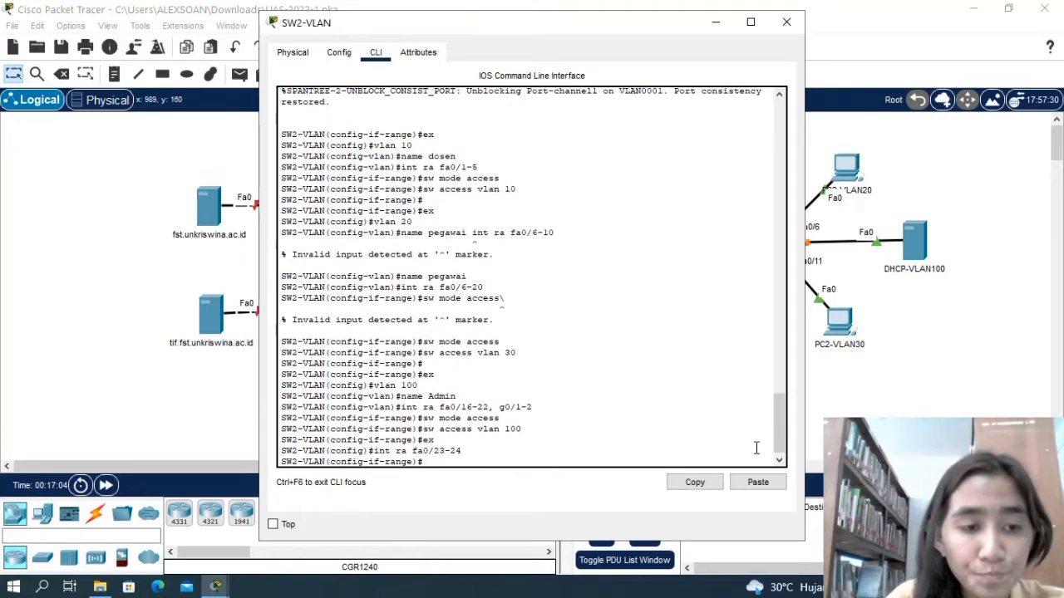
# Set the selected fa0/23-24 interfaces to switchport trunk mode and close the SW2-VLAN window.
pyautogui.write('sw ')
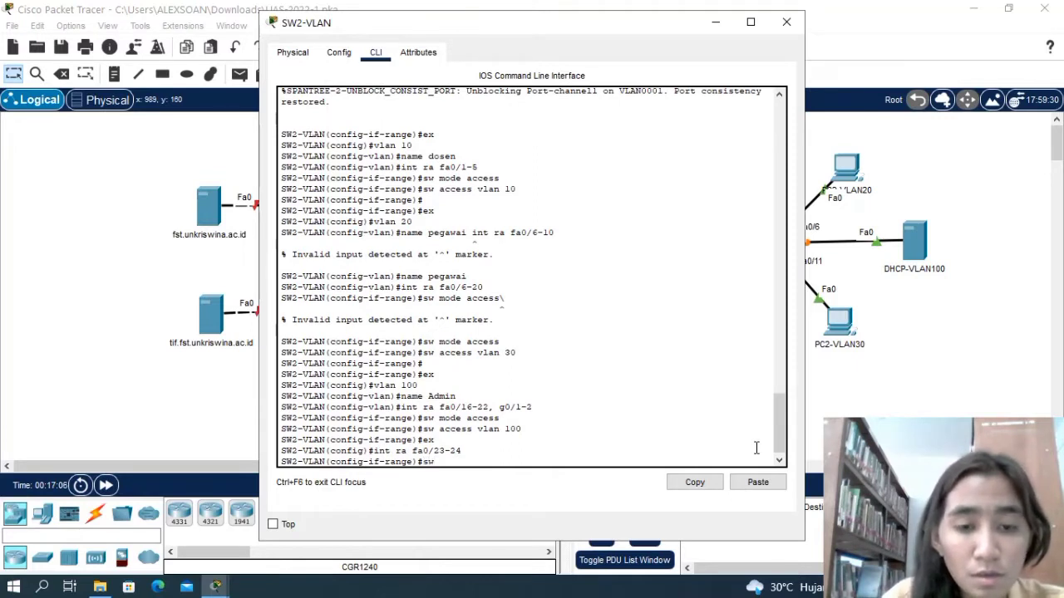
pyautogui.write('mode t')
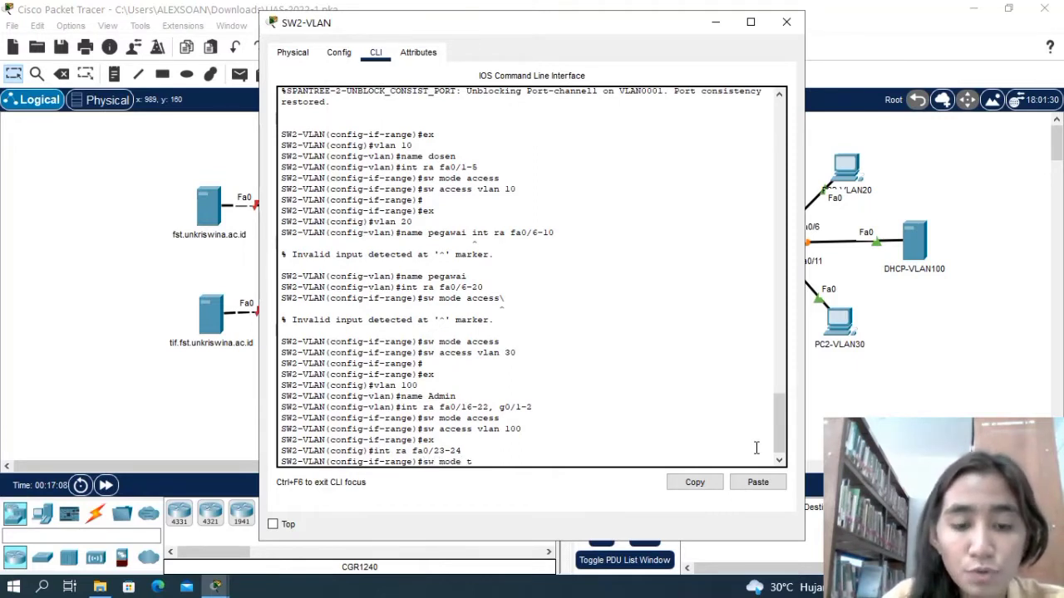
pyautogui.write('runk')
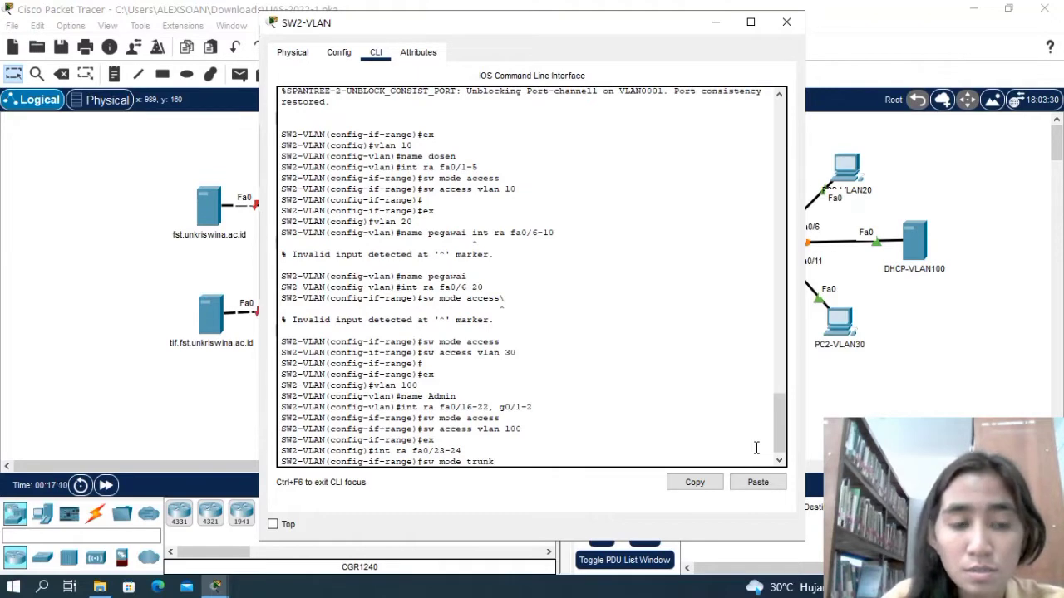
pyautogui.press('Return')
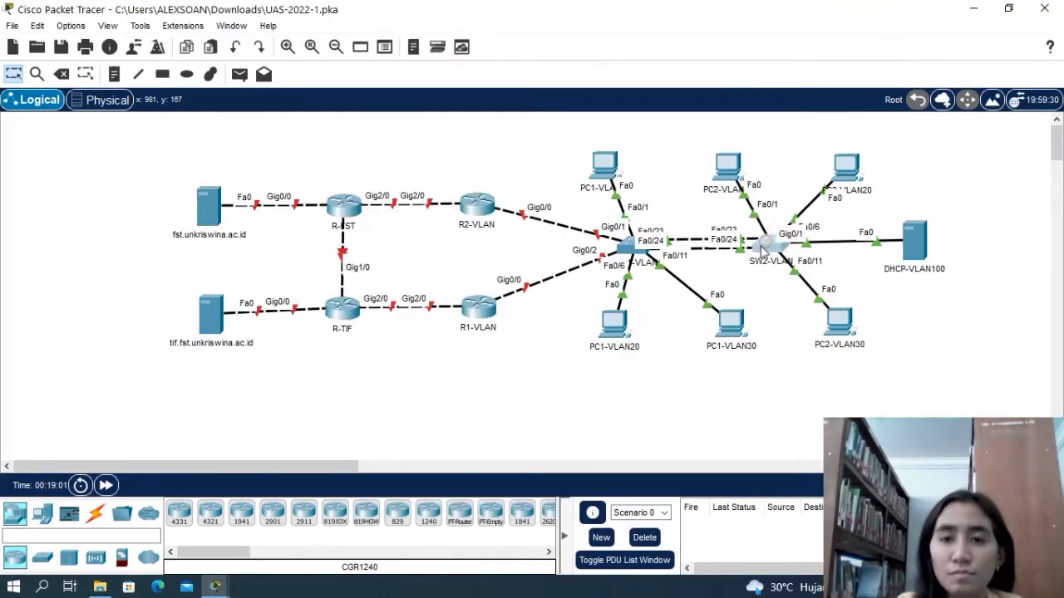
pyautogui.click(773, 241)
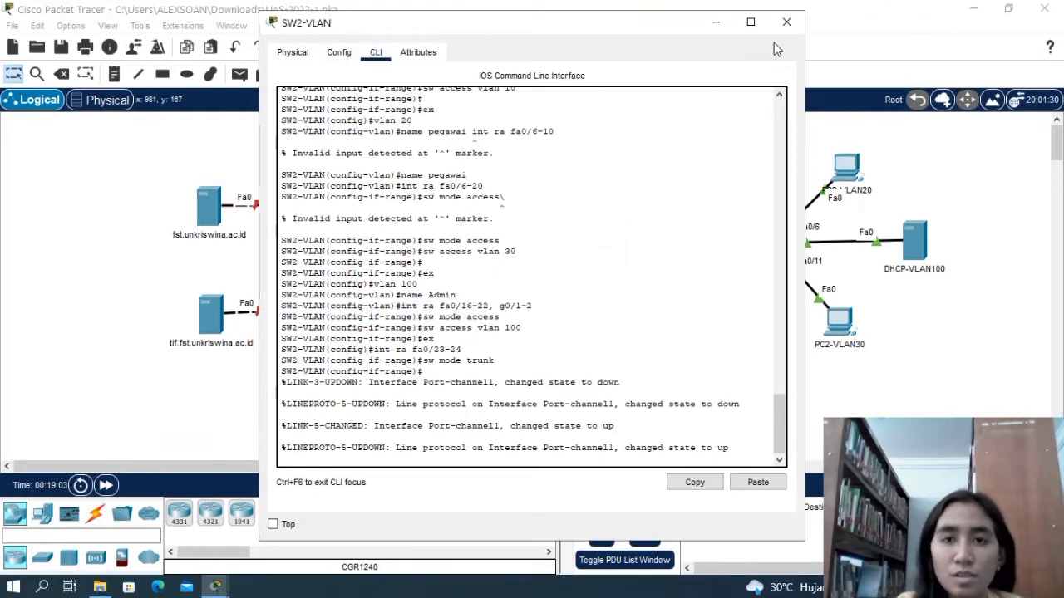
pyautogui.click(785, 23)
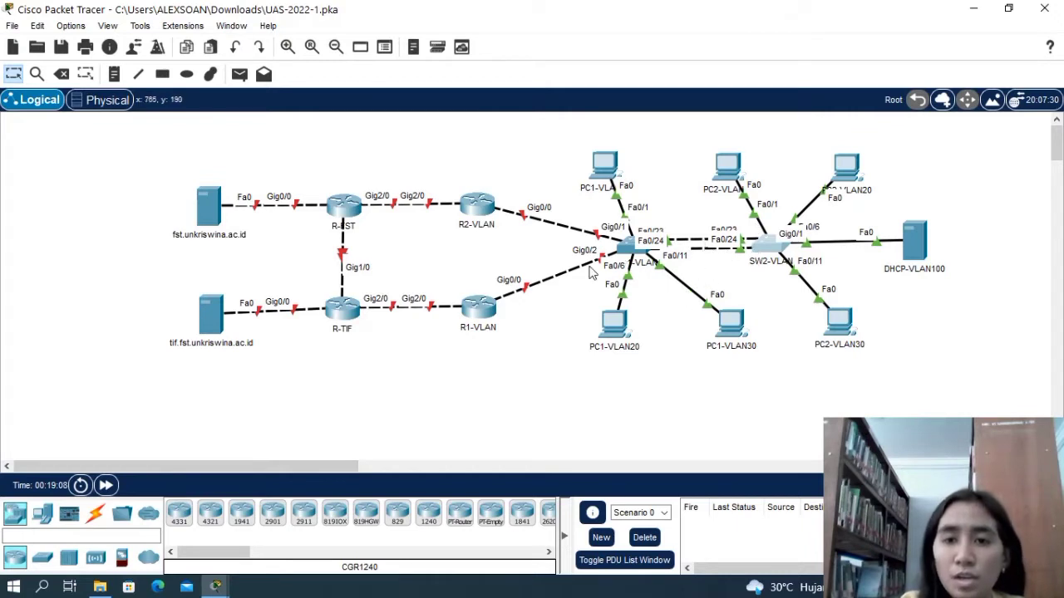
# Open the command-line interface of router R1-VLAN and enter privileged EXEC mode.
pyautogui.click(480, 308)
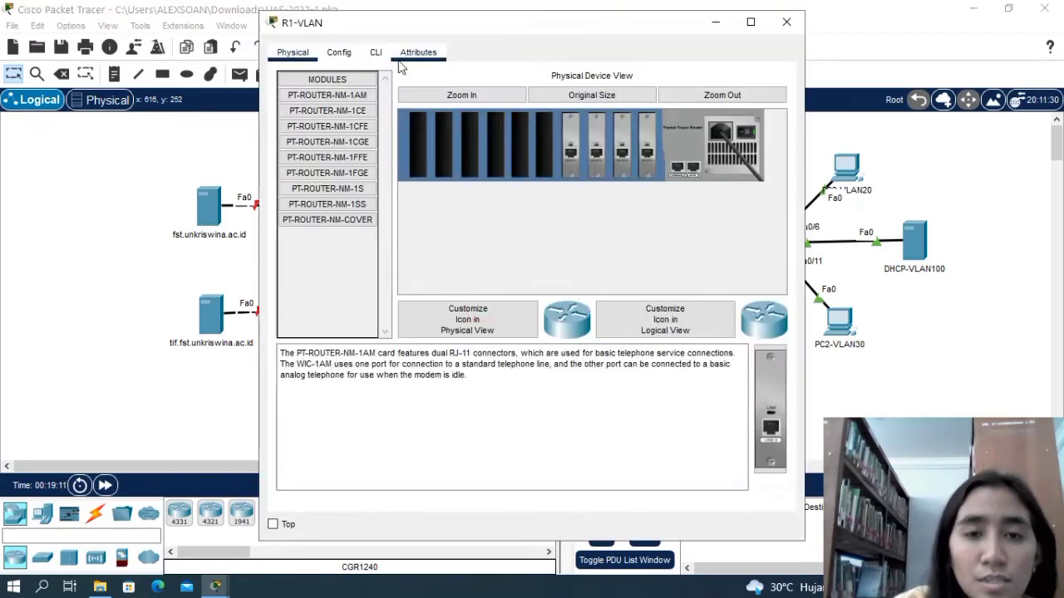
pyautogui.click(381, 51)
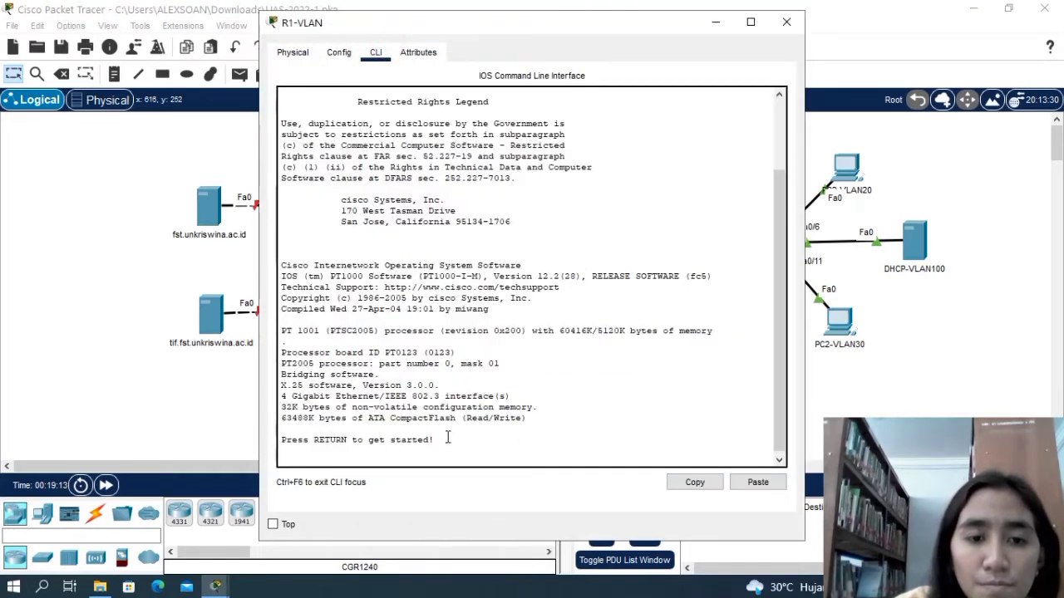
pyautogui.click(447, 437)
pyautogui.press('Return')
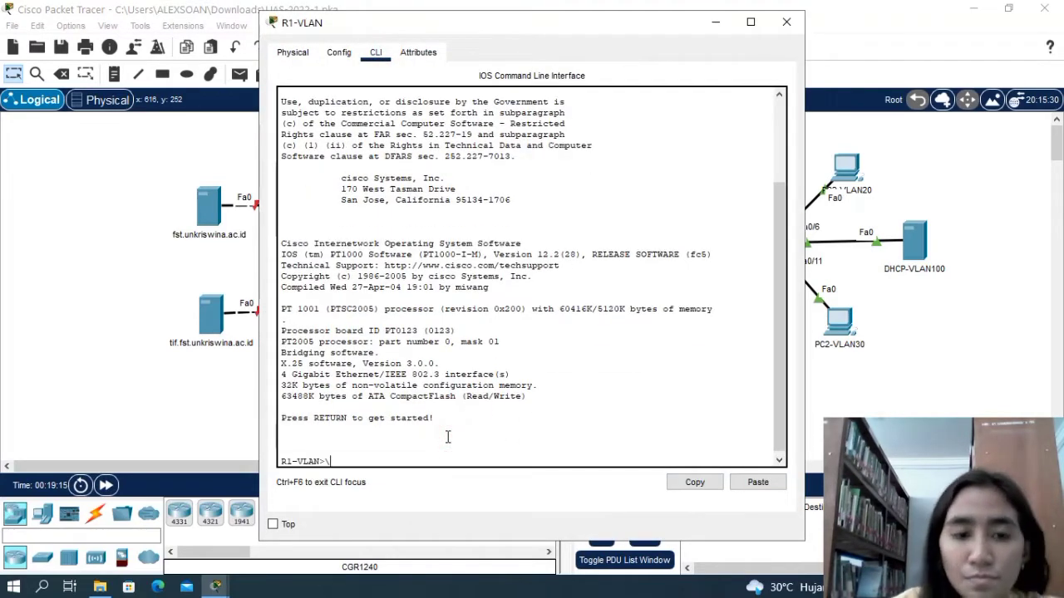
pyautogui.write('e')
pyautogui.press('BackSpace')
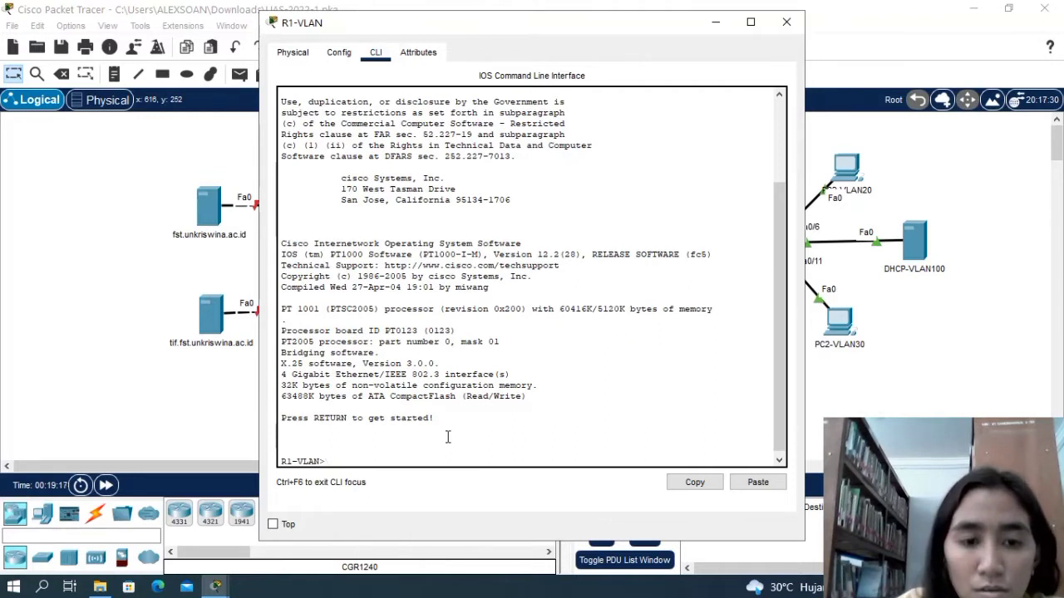
pyautogui.write('enA')
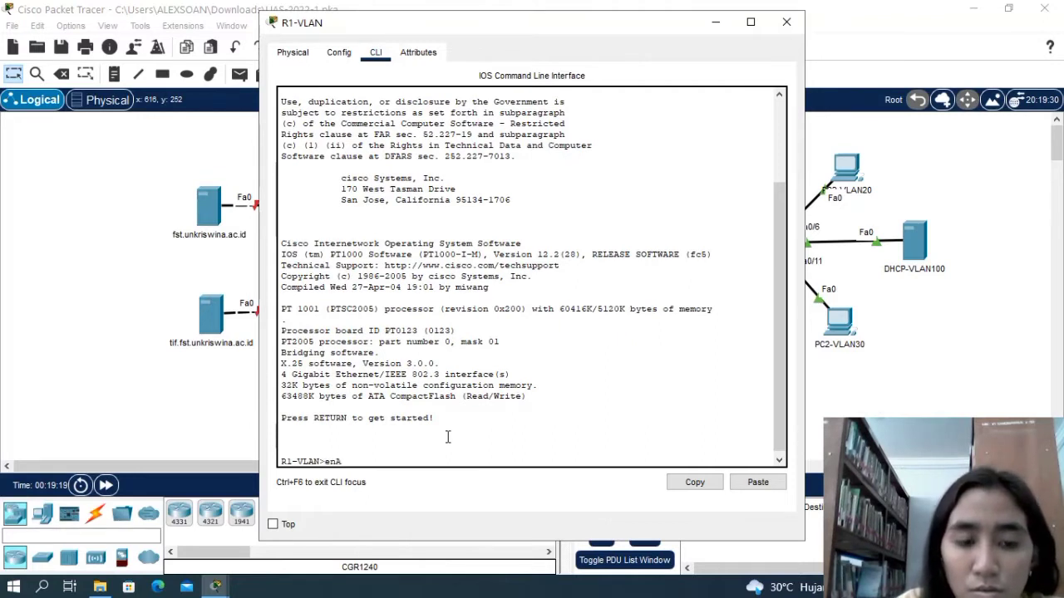
pyautogui.press('Return')
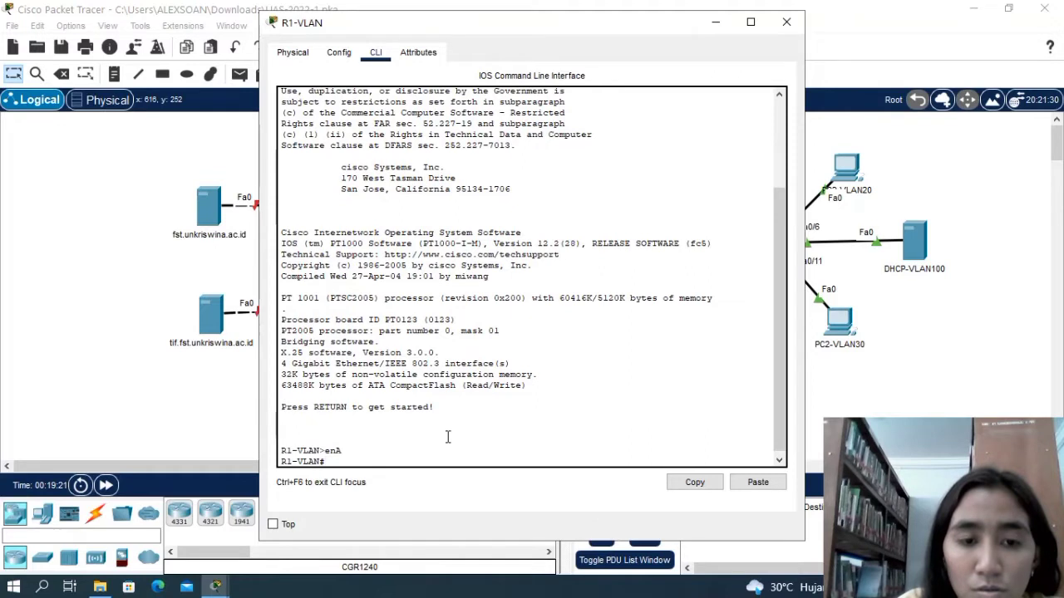
# Enter global configuration mode on R1-VLAN with config t.
pyautogui.write('CON')
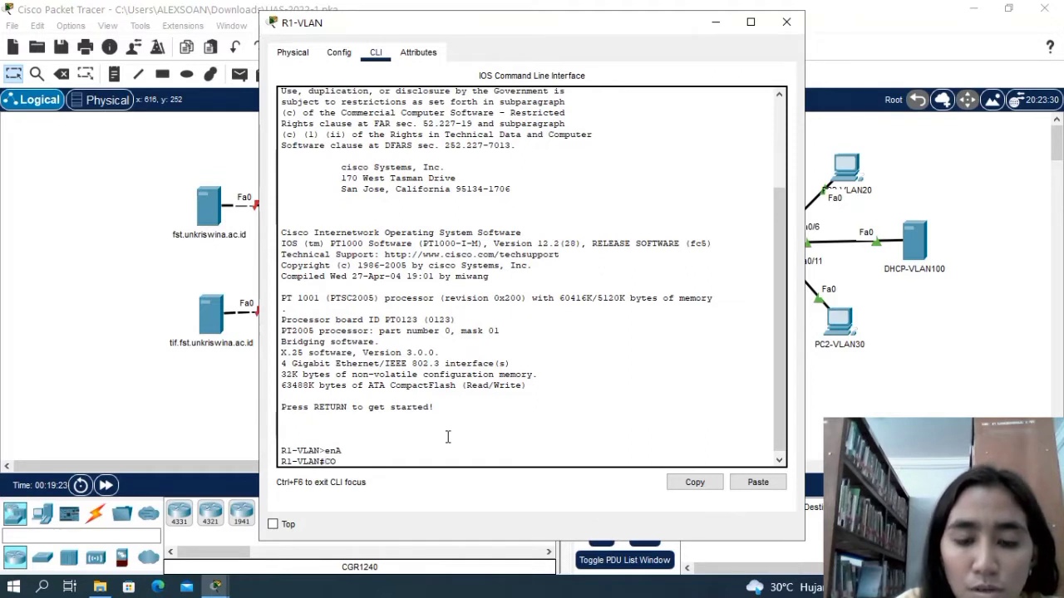
pyautogui.press('BackSpace')
pyautogui.press('BackSpace')
pyautogui.press('BackSpace')
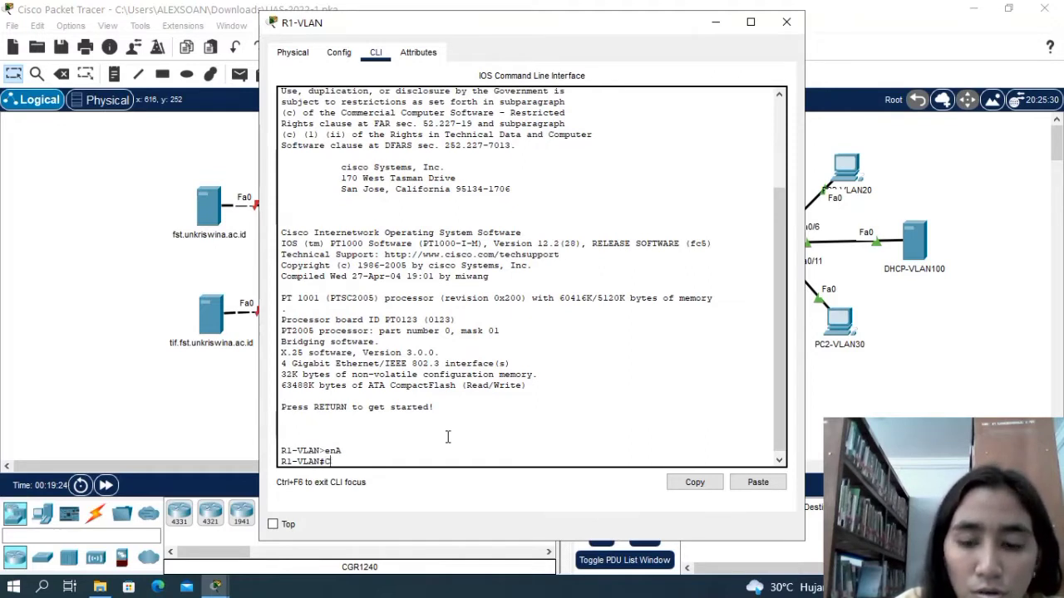
pyautogui.write('con')
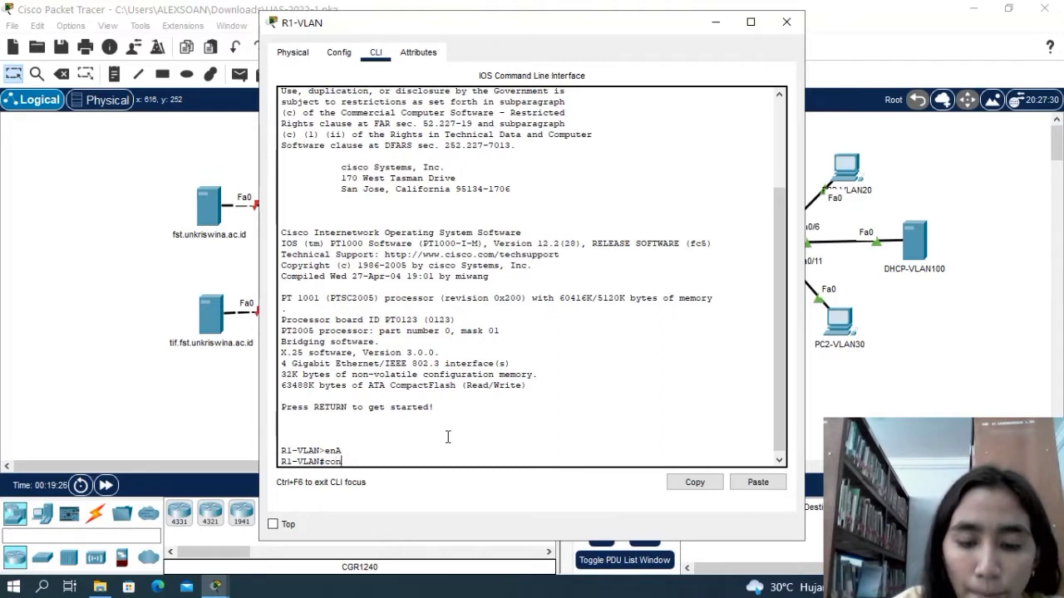
pyautogui.write('fig t')
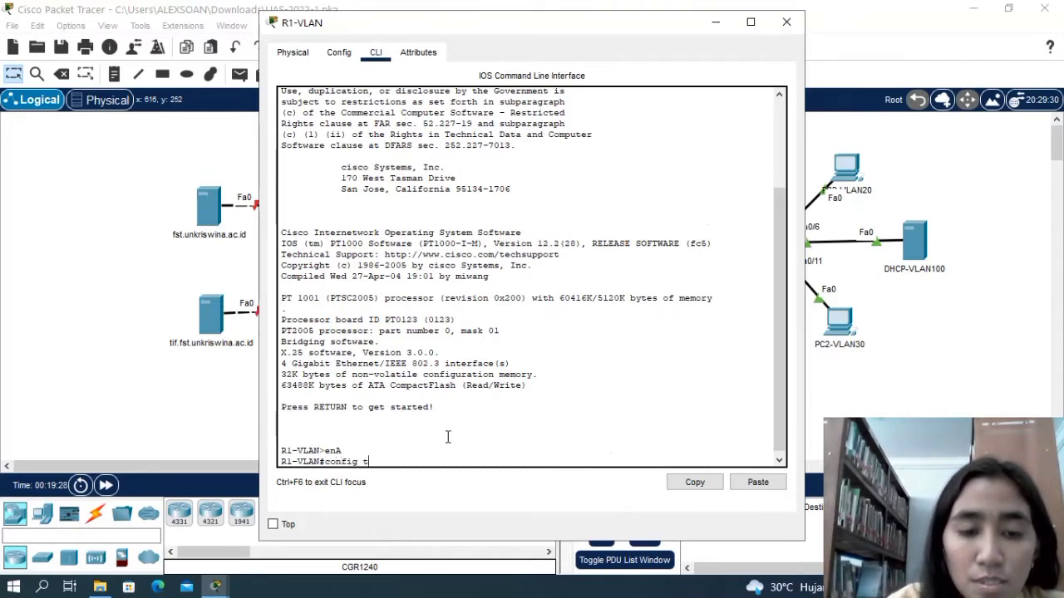
pyautogui.press('Return')
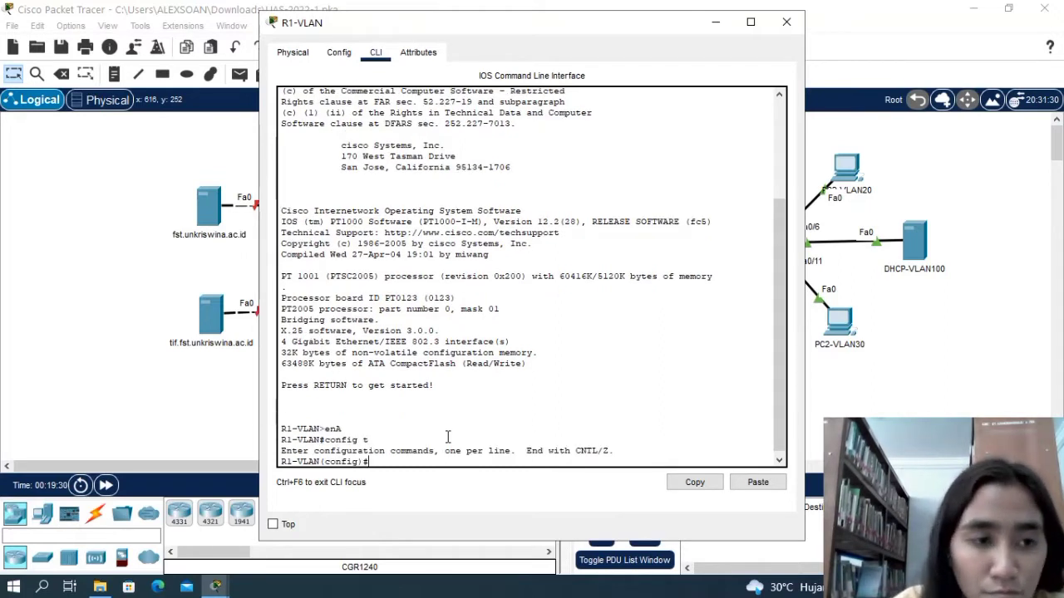
# Assign IP address 120.0.0.1 with subnet mask 255.0.0.0 to interface g2/0 on R1-VLAN.
pyautogui.write('int')
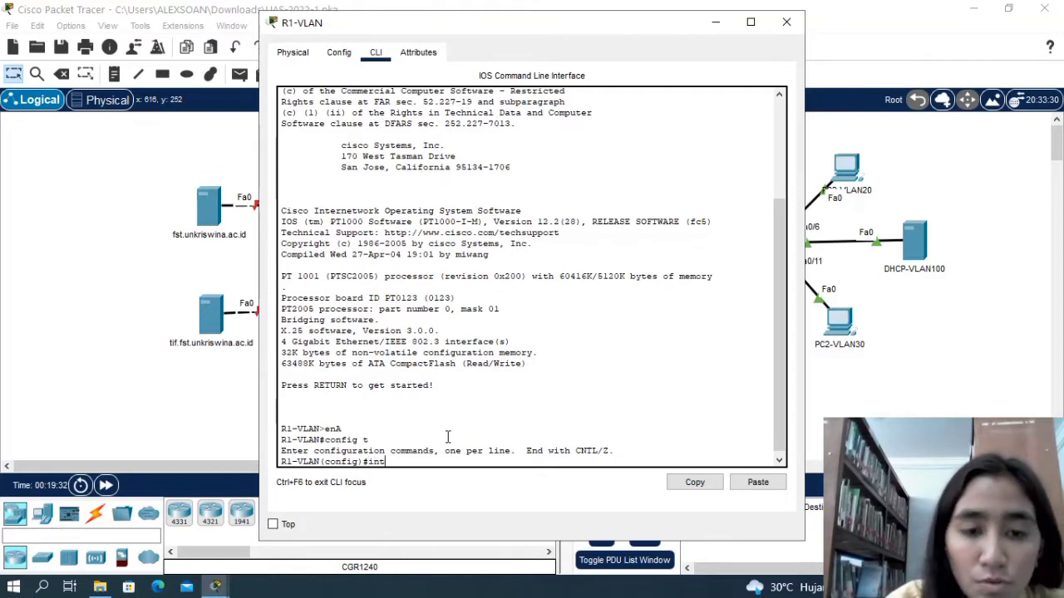
pyautogui.write(' g2')
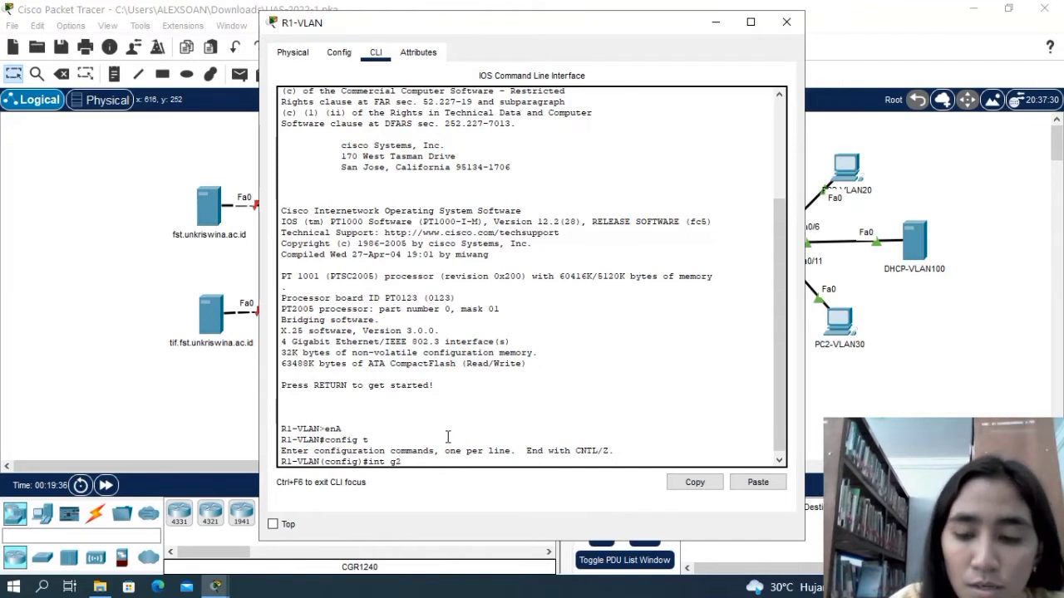
pyautogui.write('/0')
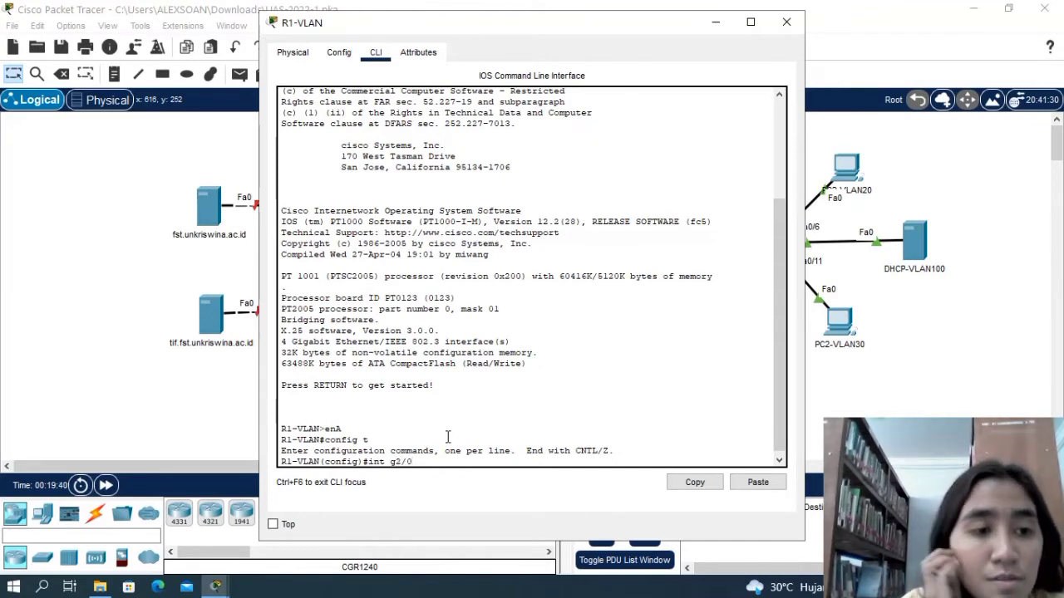
pyautogui.press('Return')
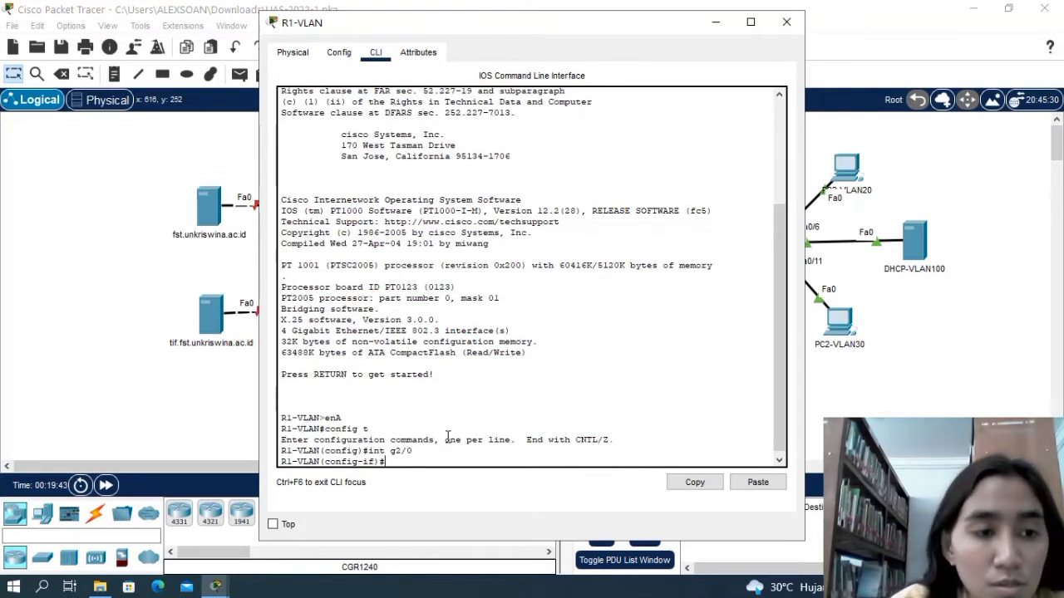
pyautogui.write('ip addd')
pyautogui.press('BackSpace')
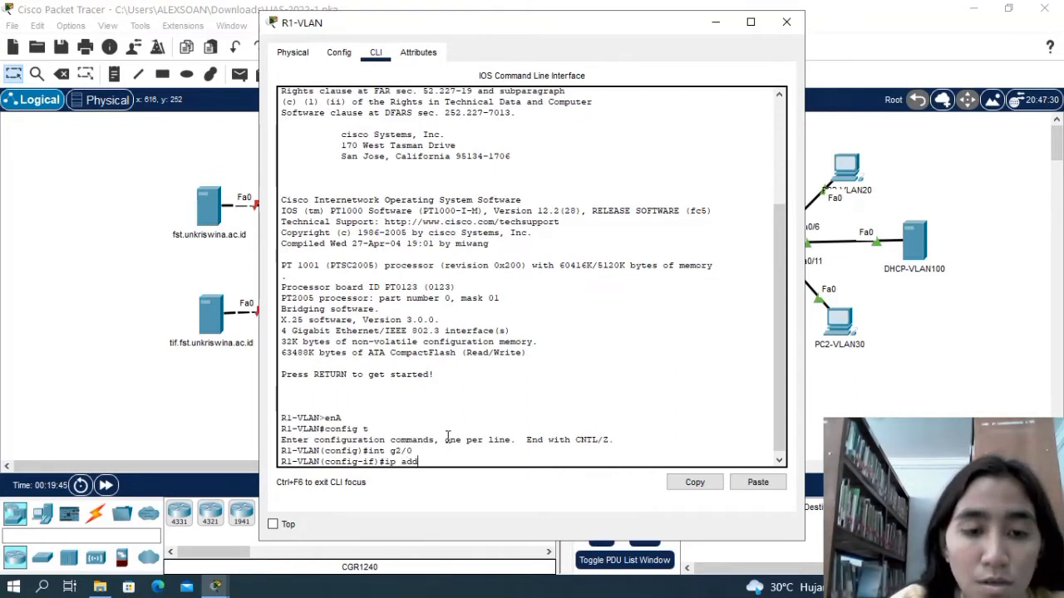
pyautogui.write('120')
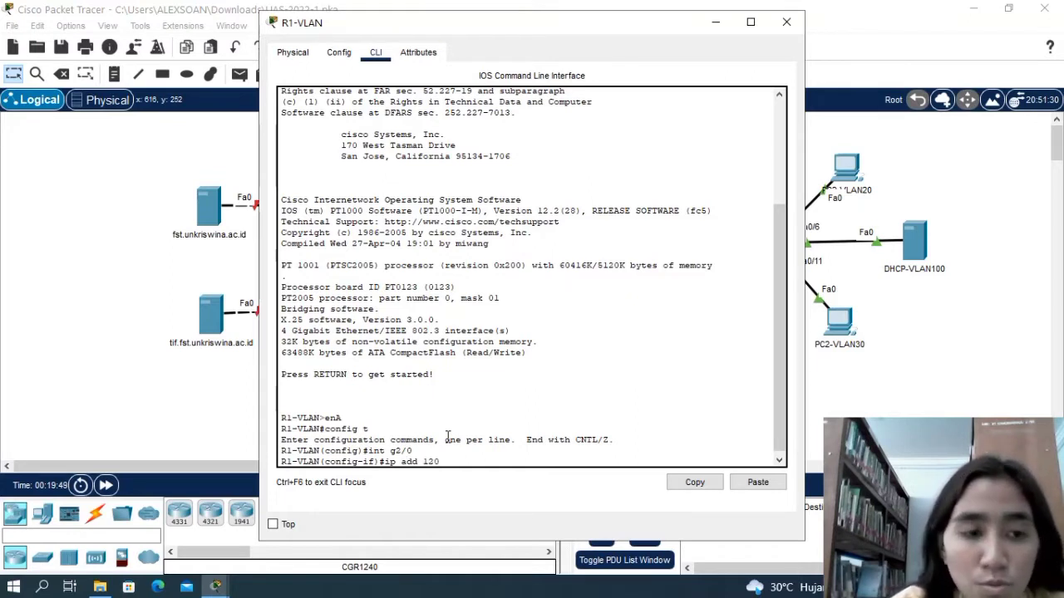
pyautogui.write('.0')
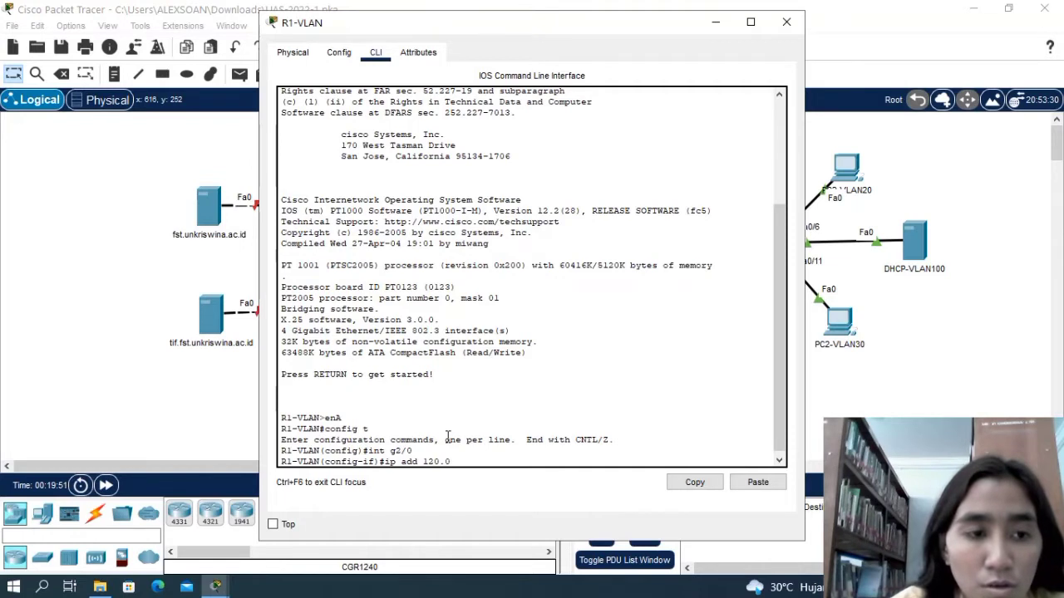
pyautogui.write('.0.')
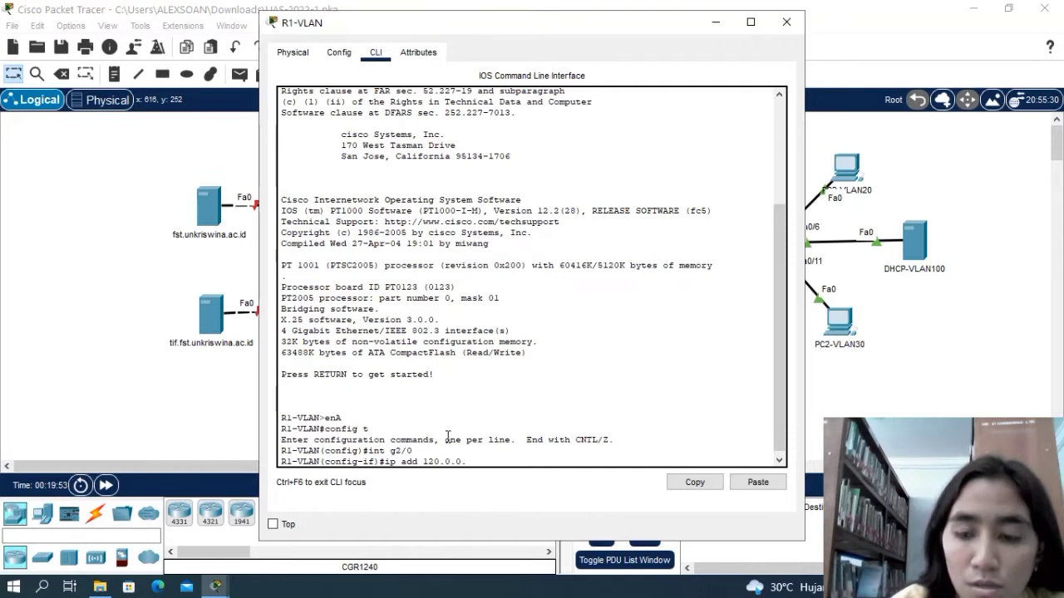
pyautogui.write('1')
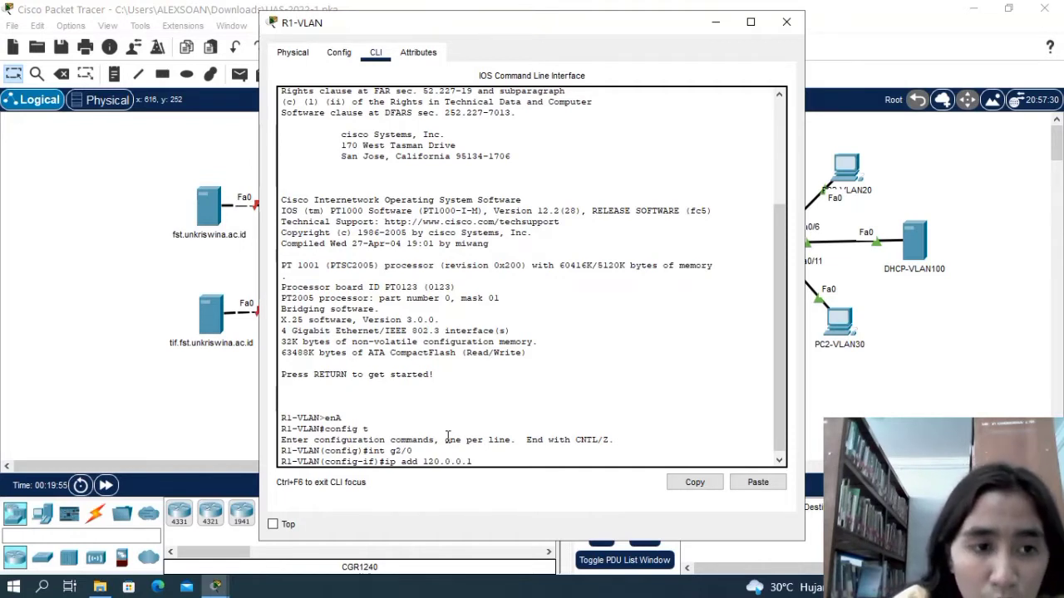
pyautogui.write(' 255')
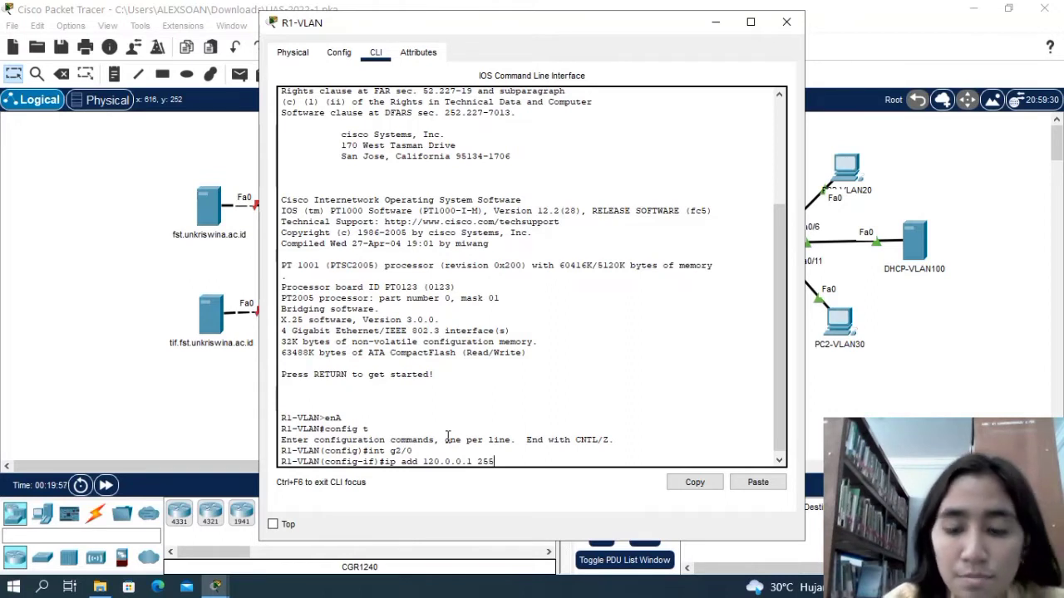
pyautogui.write('.0.0.0')
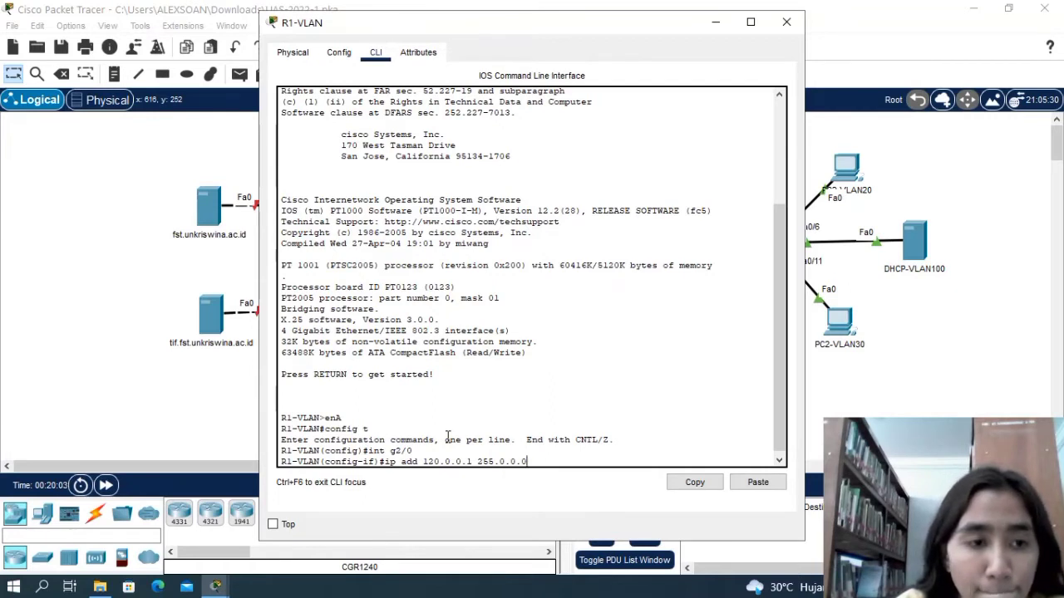
pyautogui.press('Return')
# Enable R1-VLAN's g2/0 interface with no shut.
pyautogui.write('nfig-if)#n')
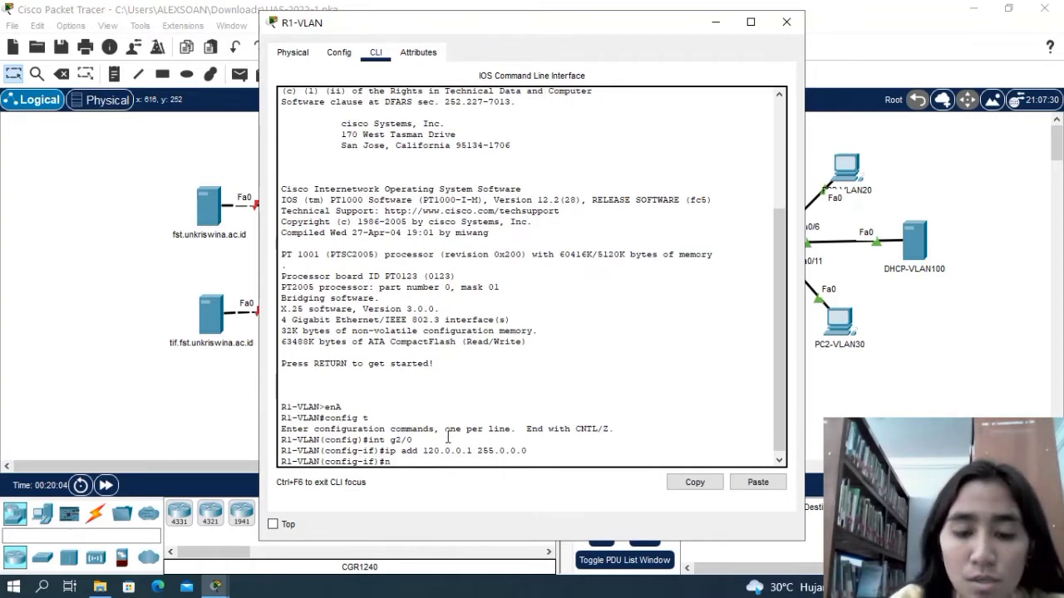
pyautogui.write('o shut')
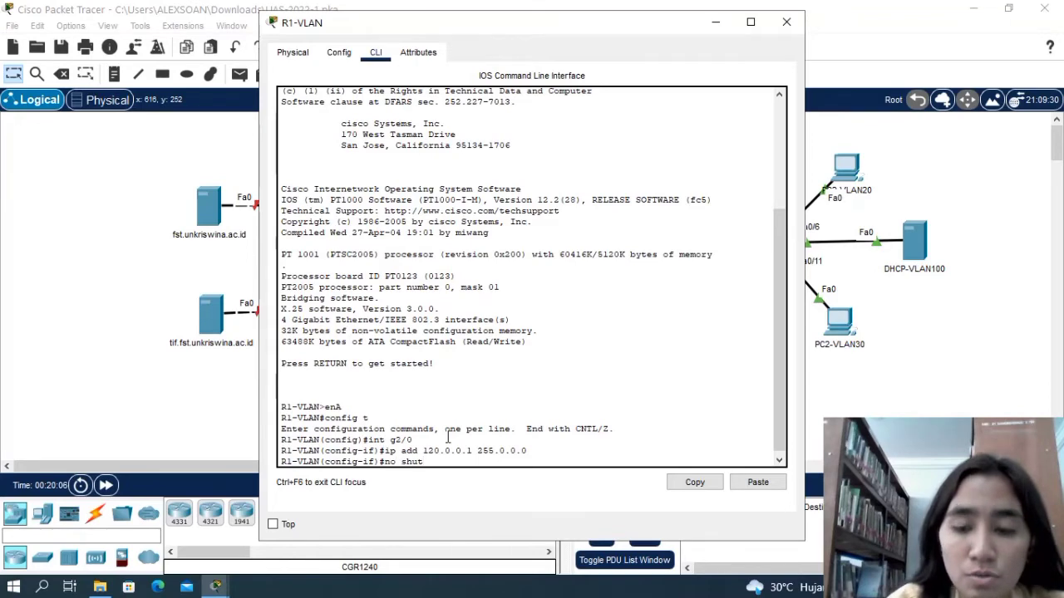
pyautogui.press('Return')
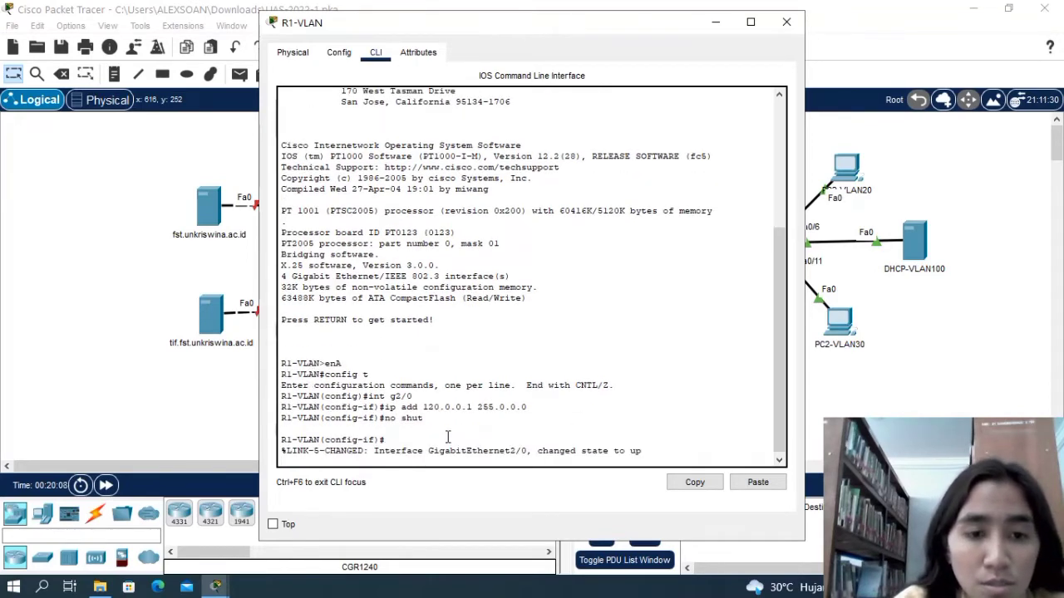
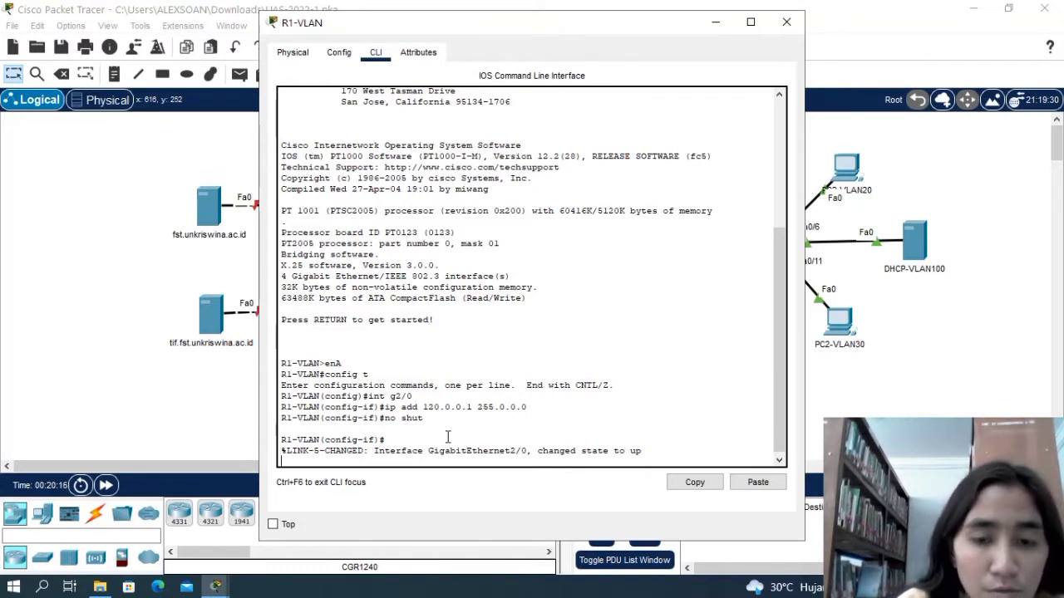
# Exit the g2/0 interface configuration and create subinterface g0/0.10 on R1-VLAN.
pyautogui.press('Return')
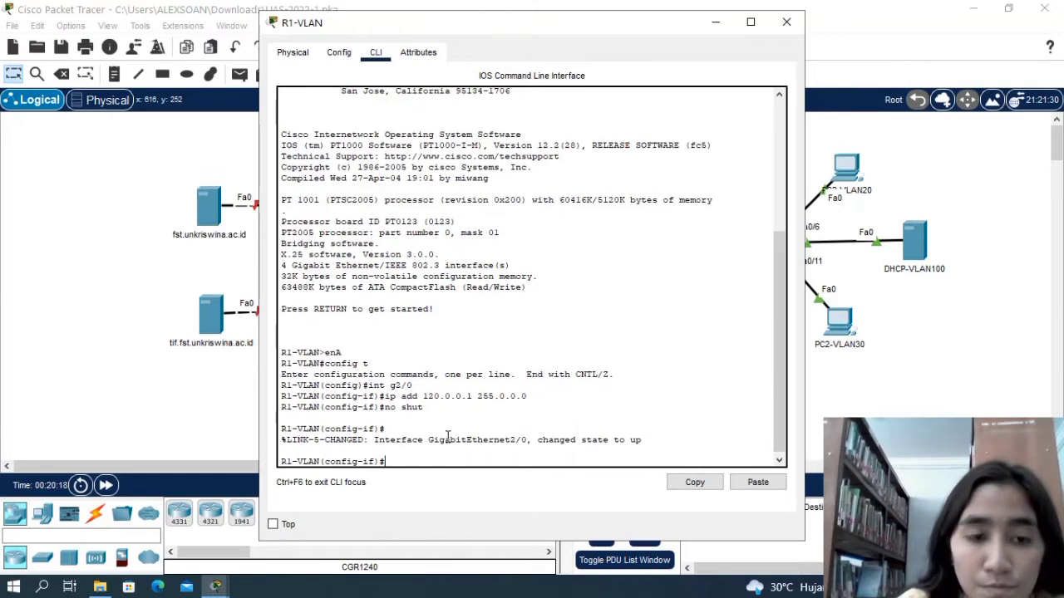
pyautogui.write('ex')
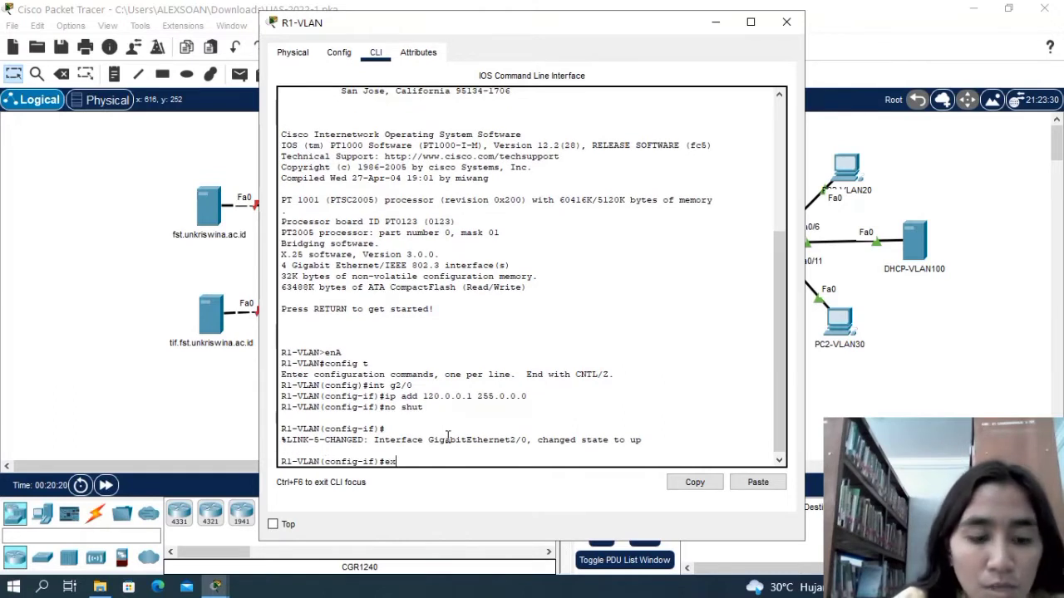
pyautogui.press('Return')
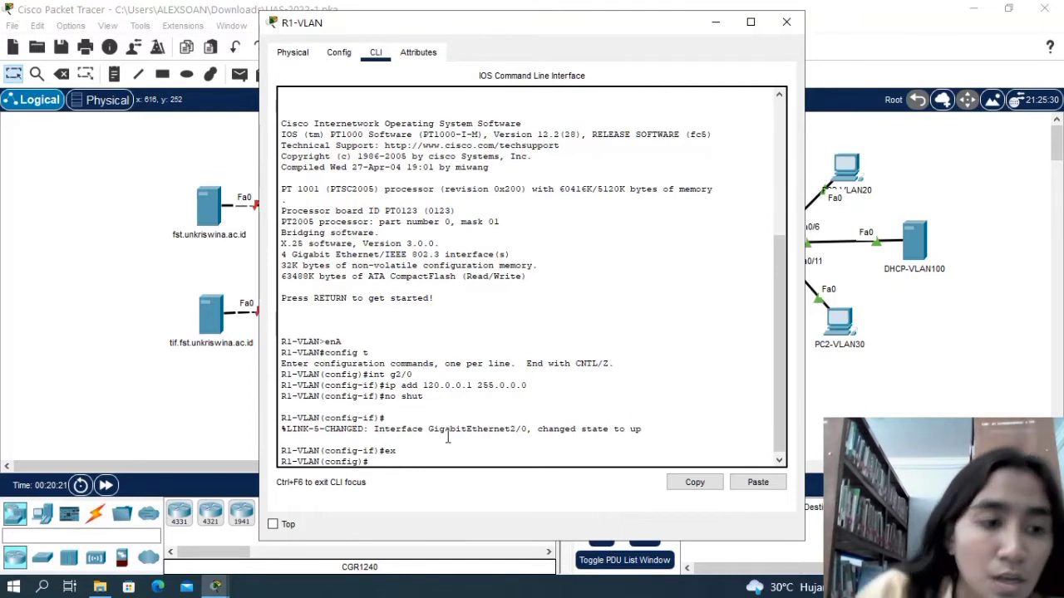
pyautogui.write('int')
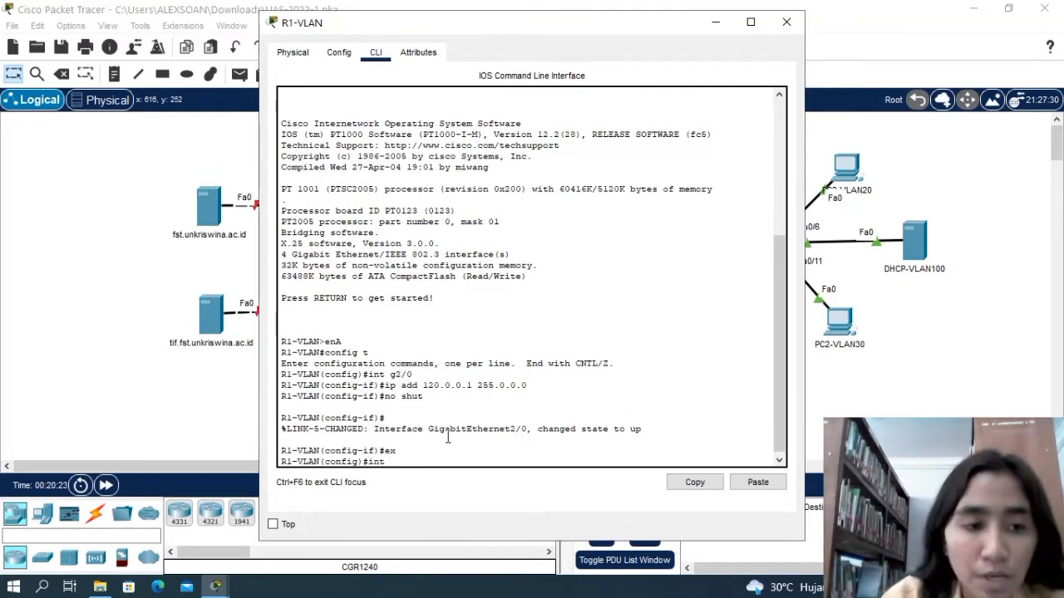
pyautogui.write(' g0')
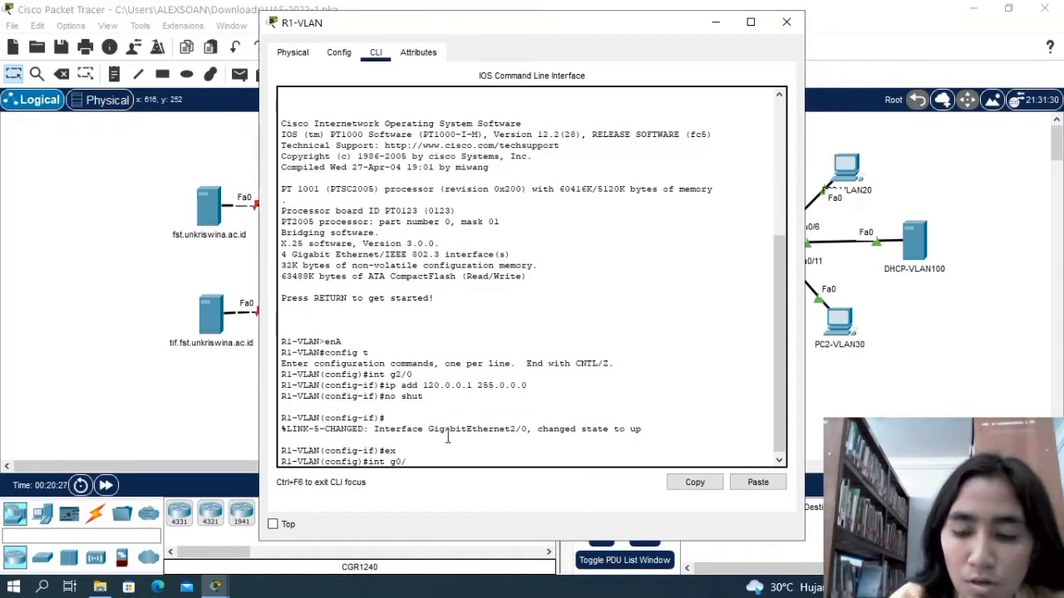
pyautogui.write('/0.')
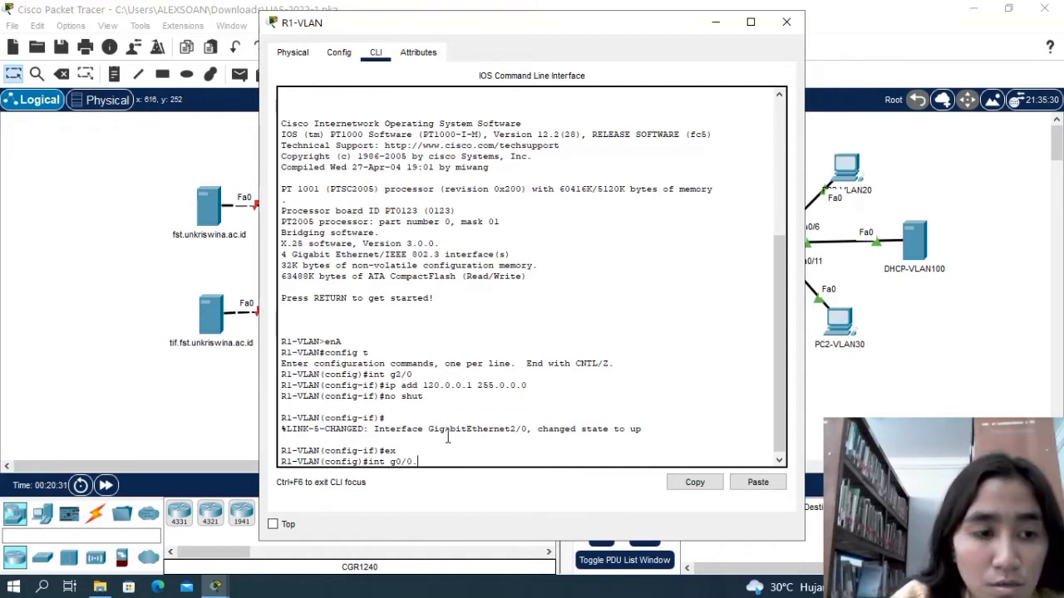
pyautogui.write('10')
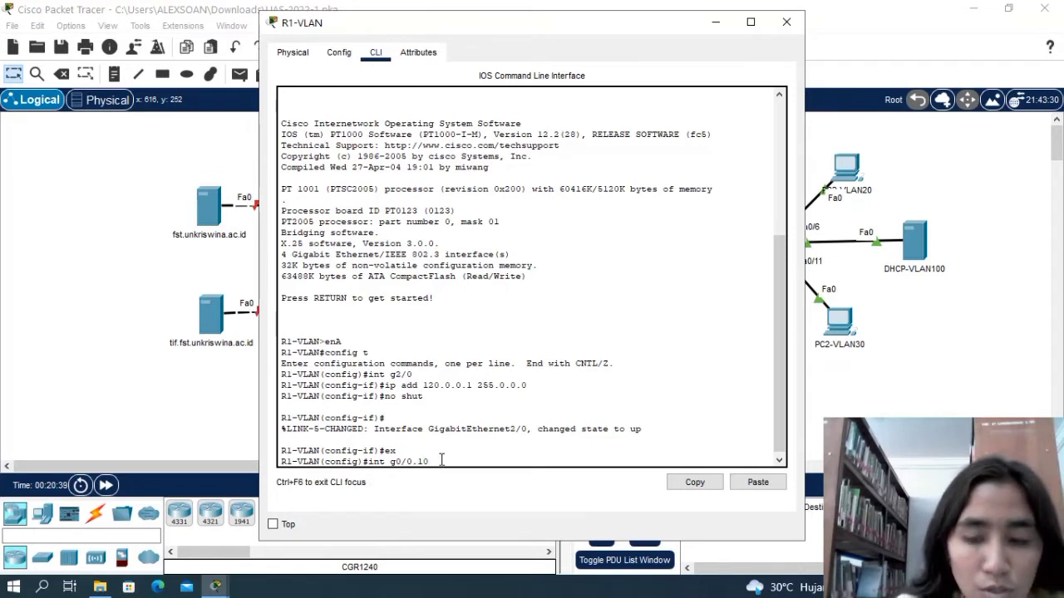
pyautogui.press('Return')
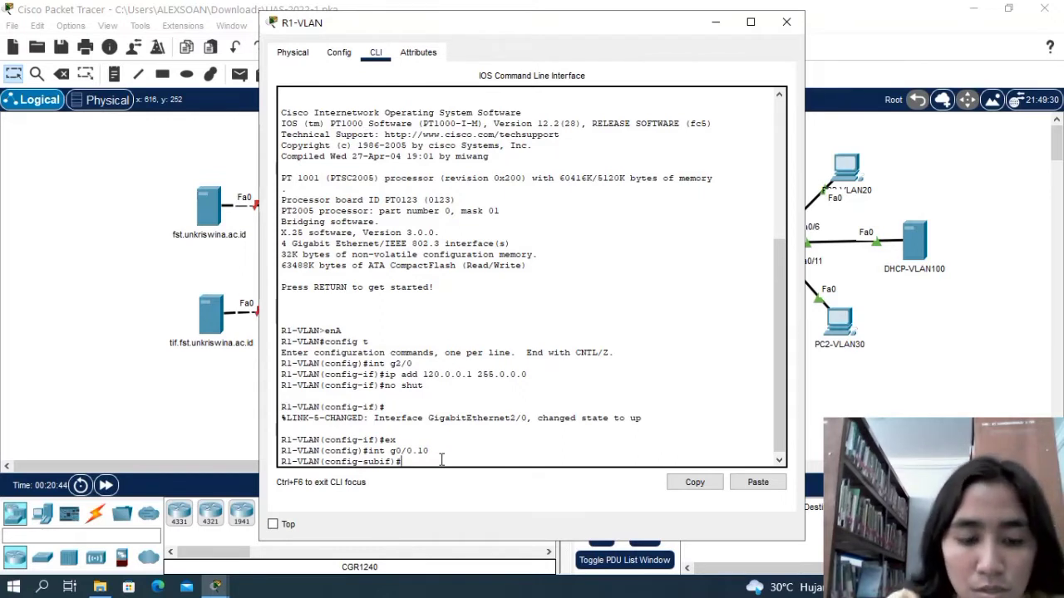
# Set the encapsulation of subinterface g0/0.10 to dot1q with VLAN ID 10.
pyautogui.write('encap')
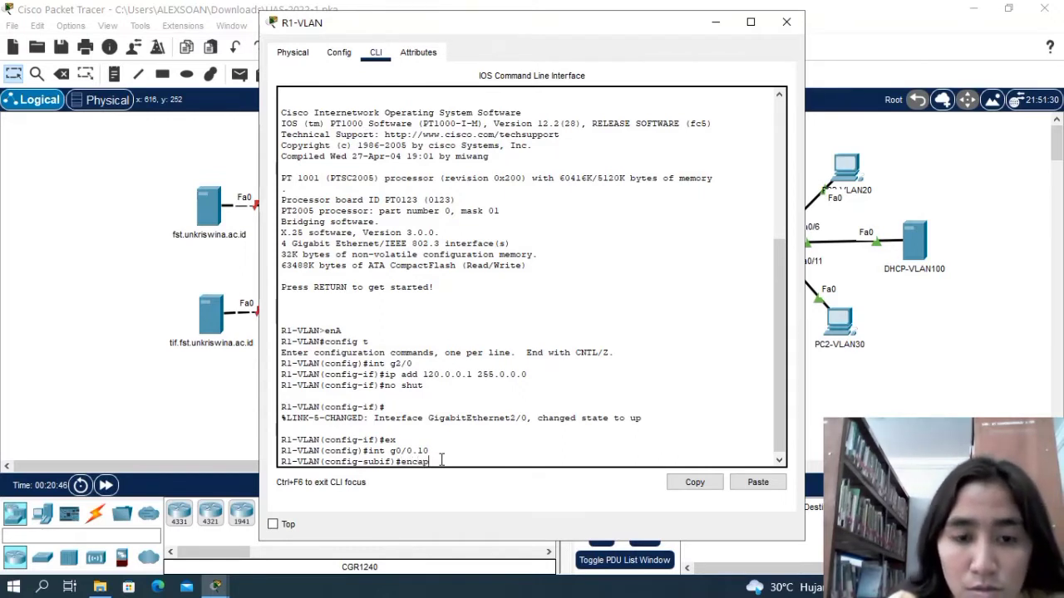
pyautogui.write('sulation')
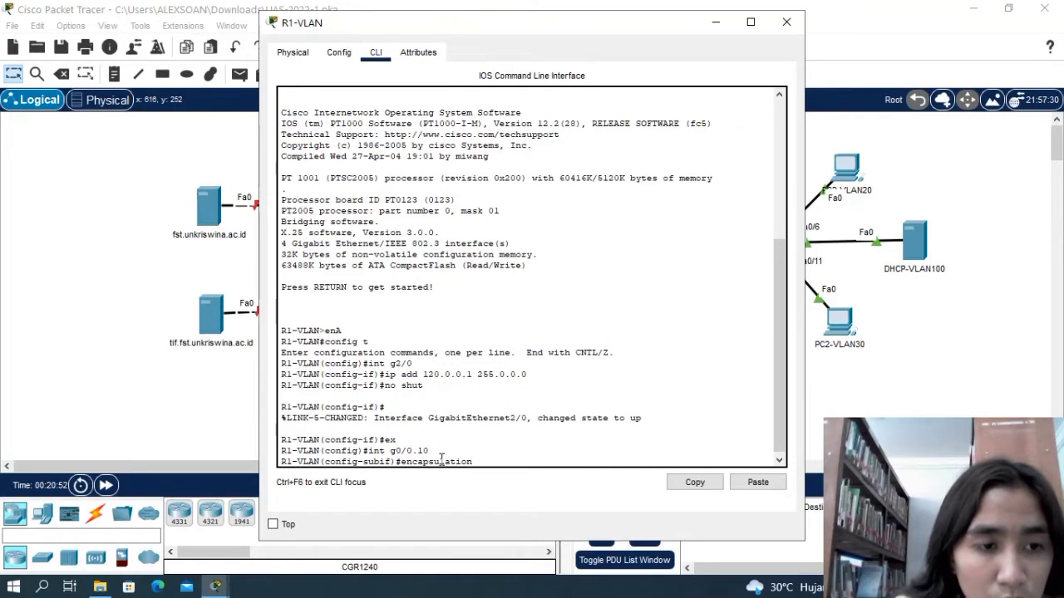
pyautogui.write('d')
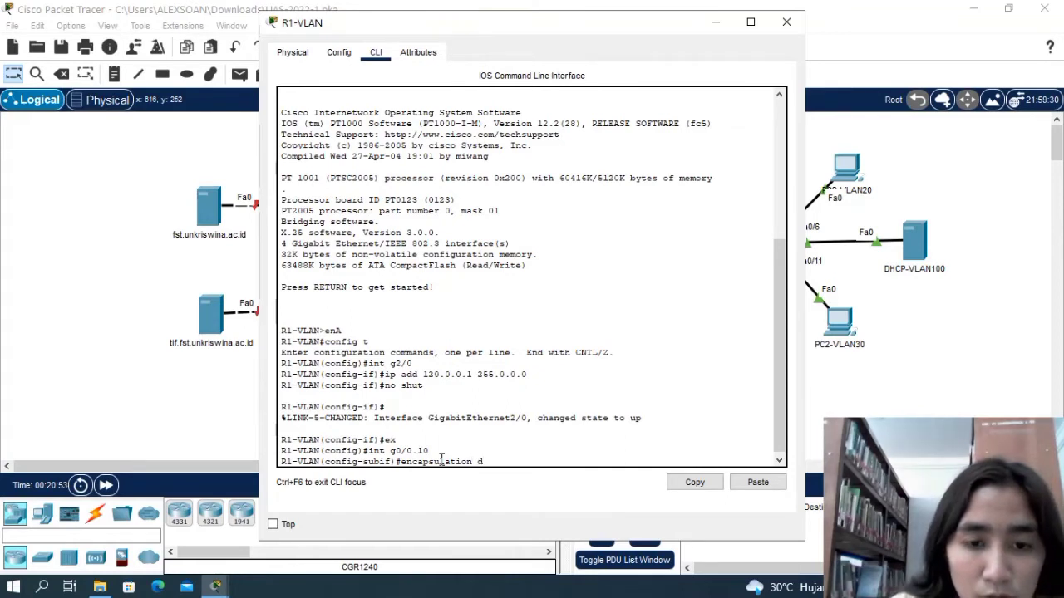
pyautogui.write('ot')
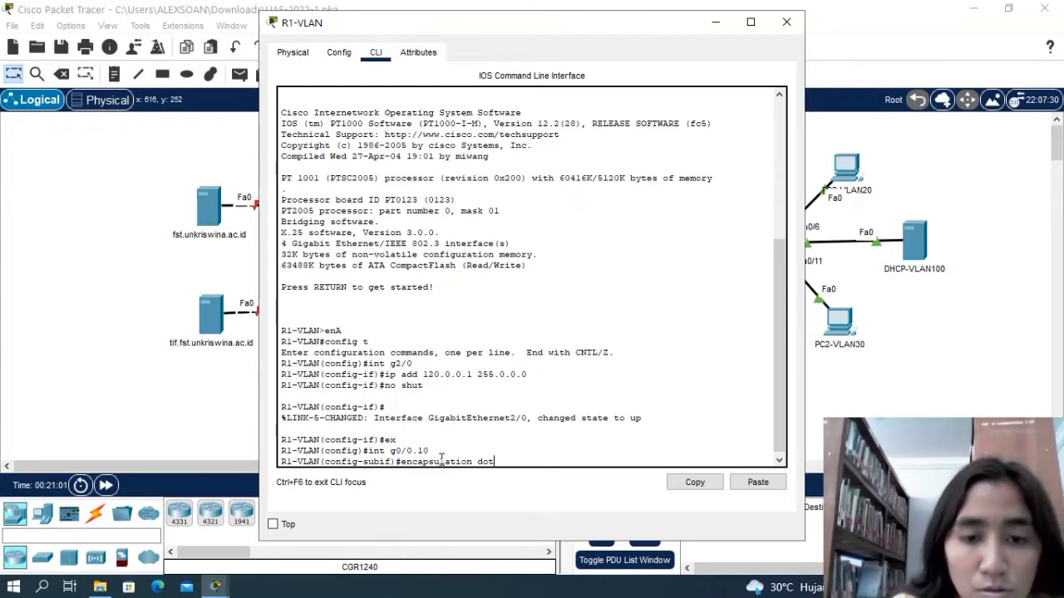
pyautogui.write('1')
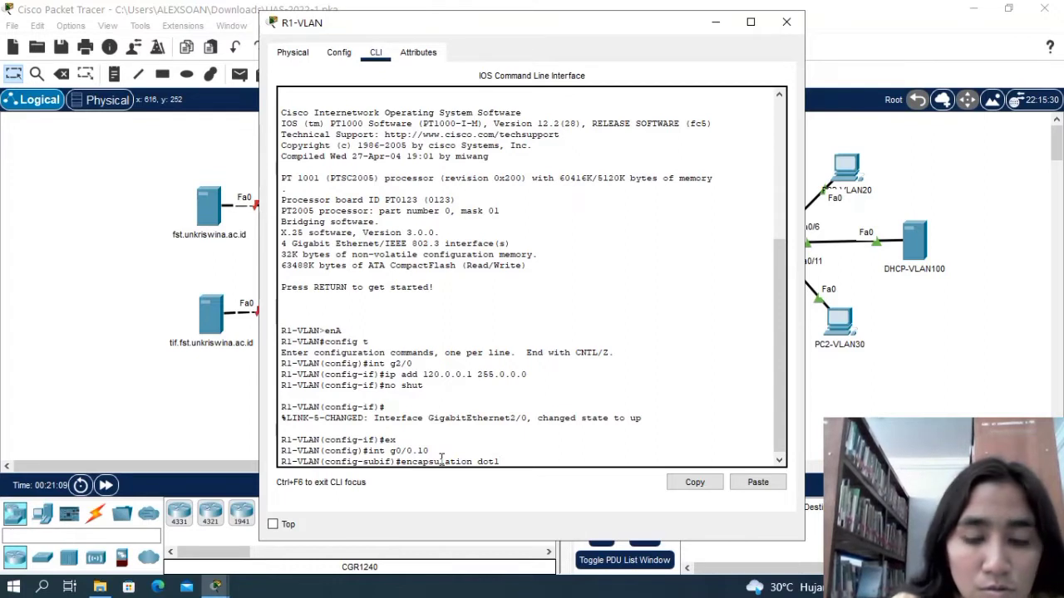
pyautogui.write('q')
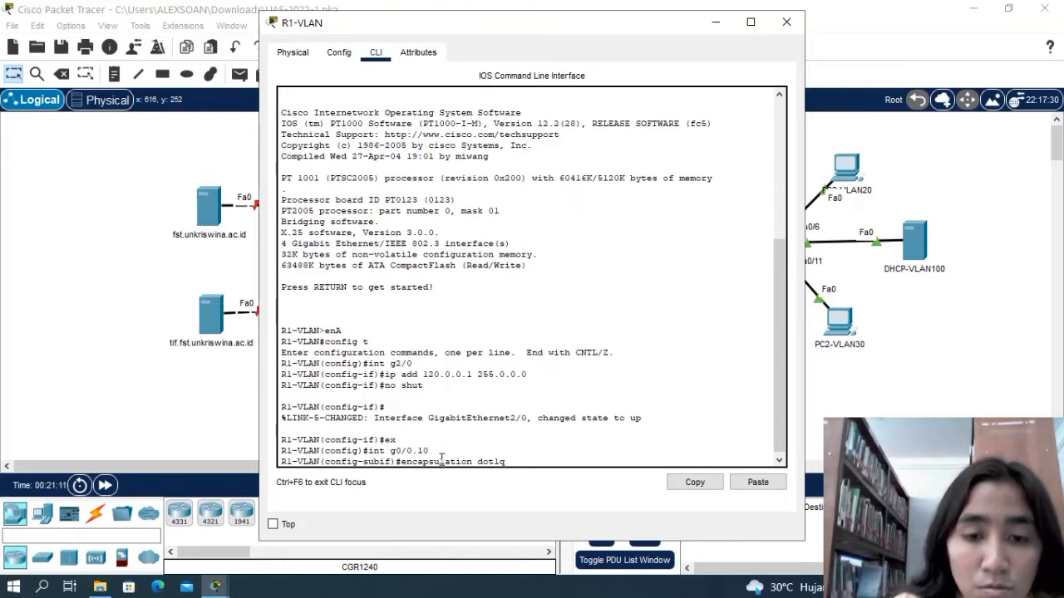
pyautogui.write(' 10')
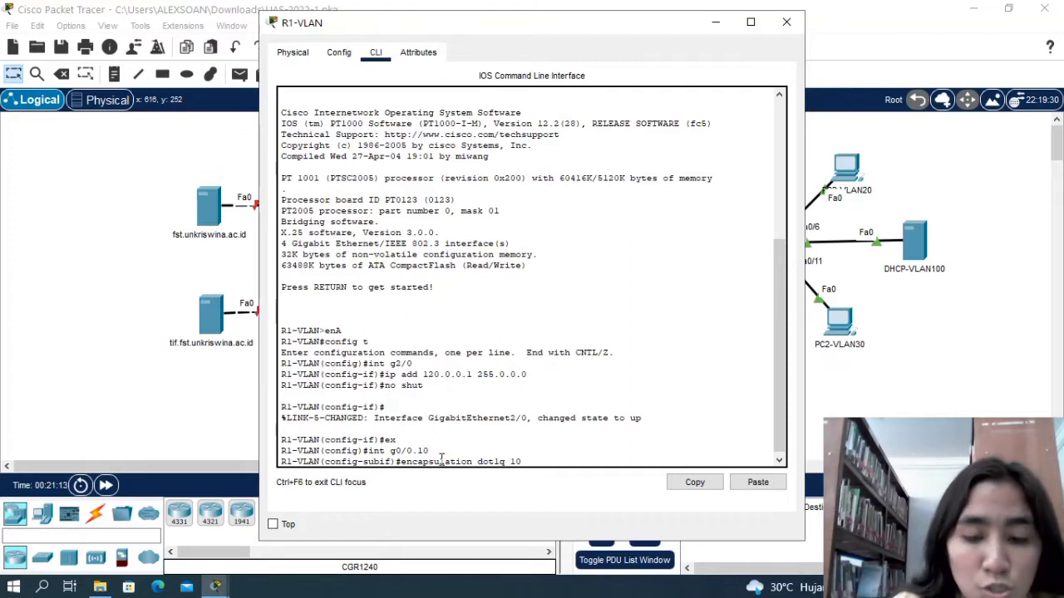
pyautogui.press('Return')
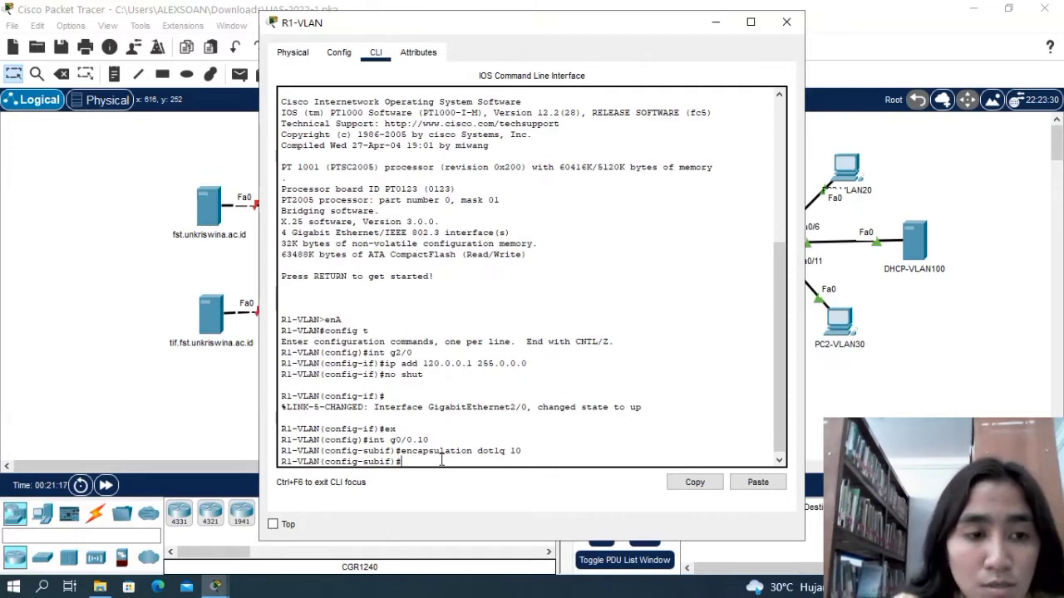
# Assign IP address 200.0.10.252 with subnet mask 255.255.255.0 to subinterface g0/0.10 on R1-VLAN.
pyautogui.write('ip add ')
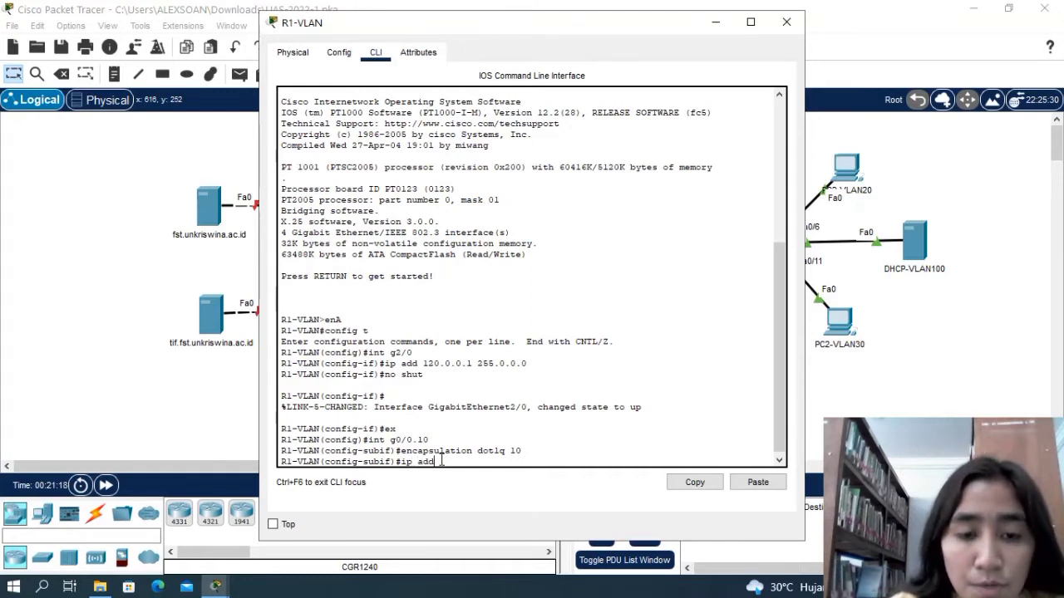
pyautogui.write('200')
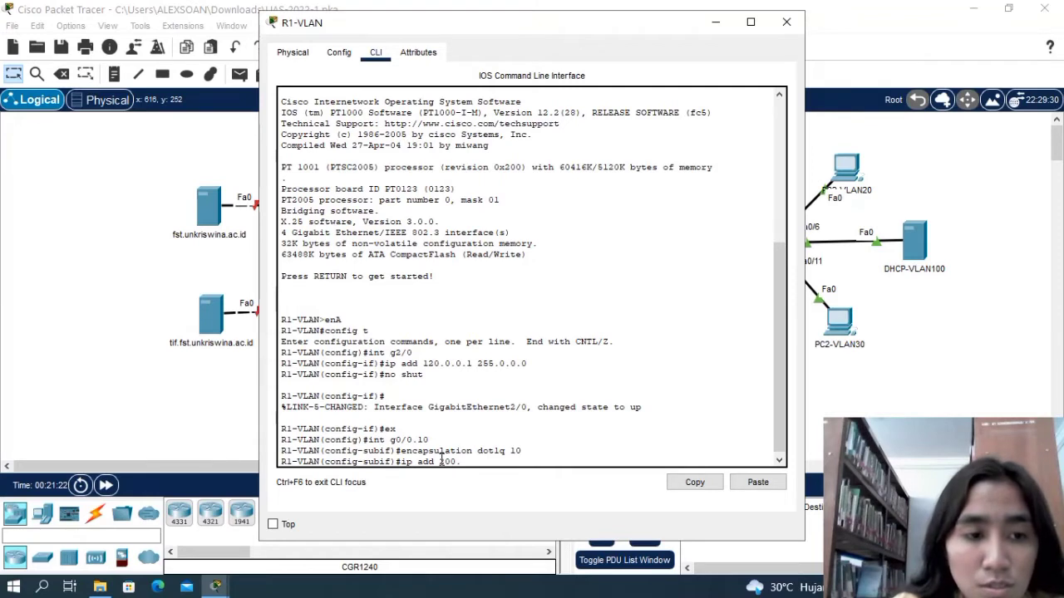
pyautogui.write('.0.0.10')
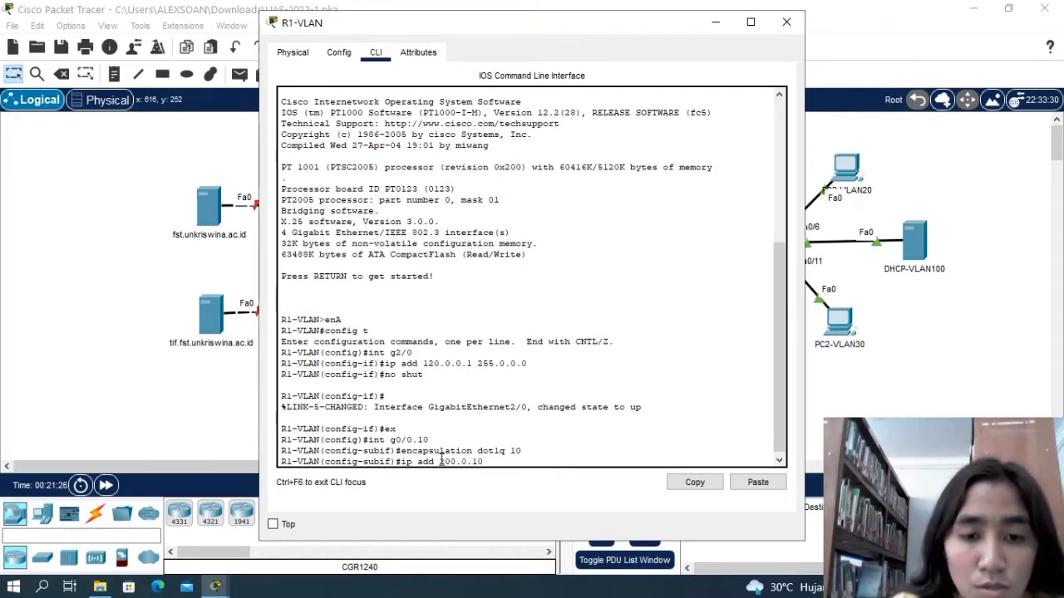
pyautogui.write('.')
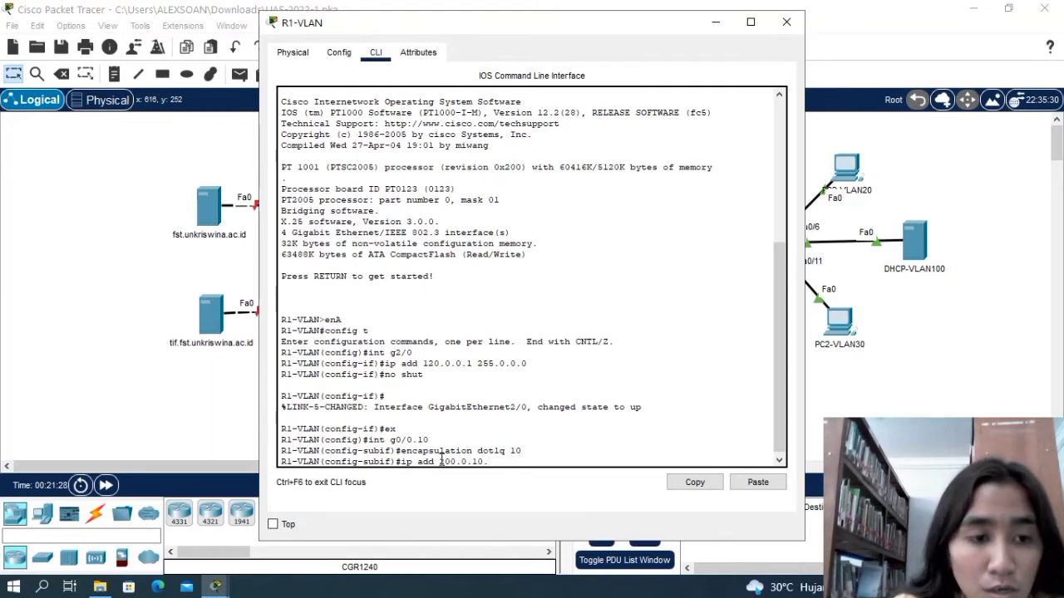
pyautogui.write('2')
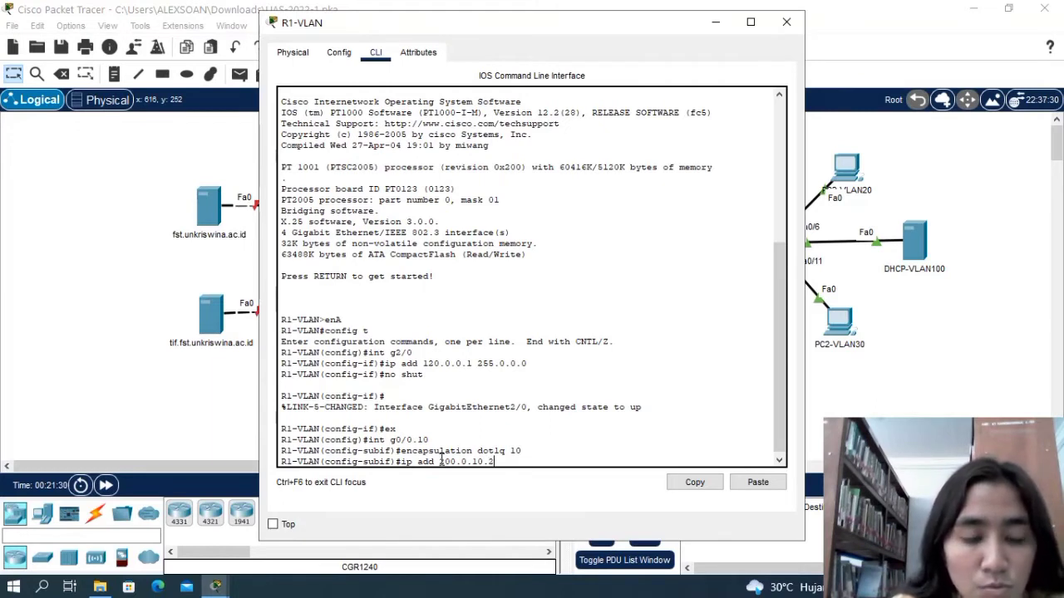
pyautogui.write('52')
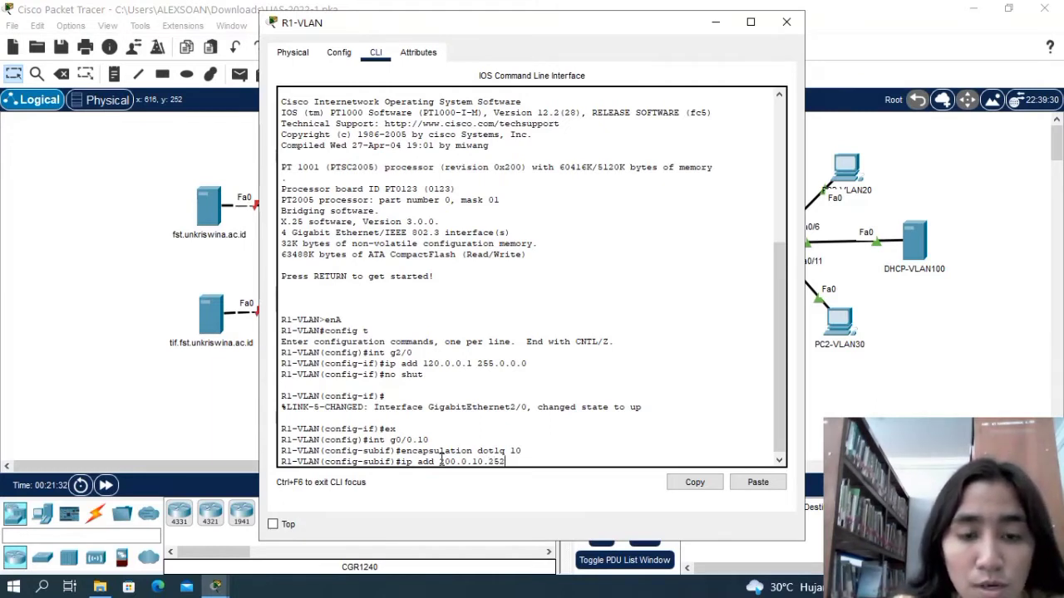
pyautogui.write(' 255')
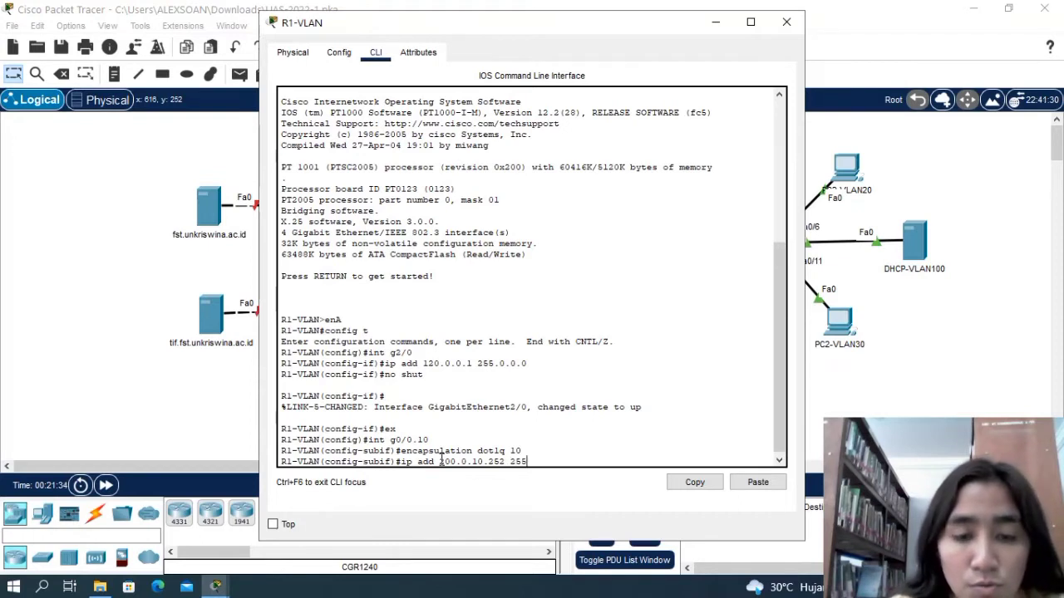
pyautogui.write('.255.')
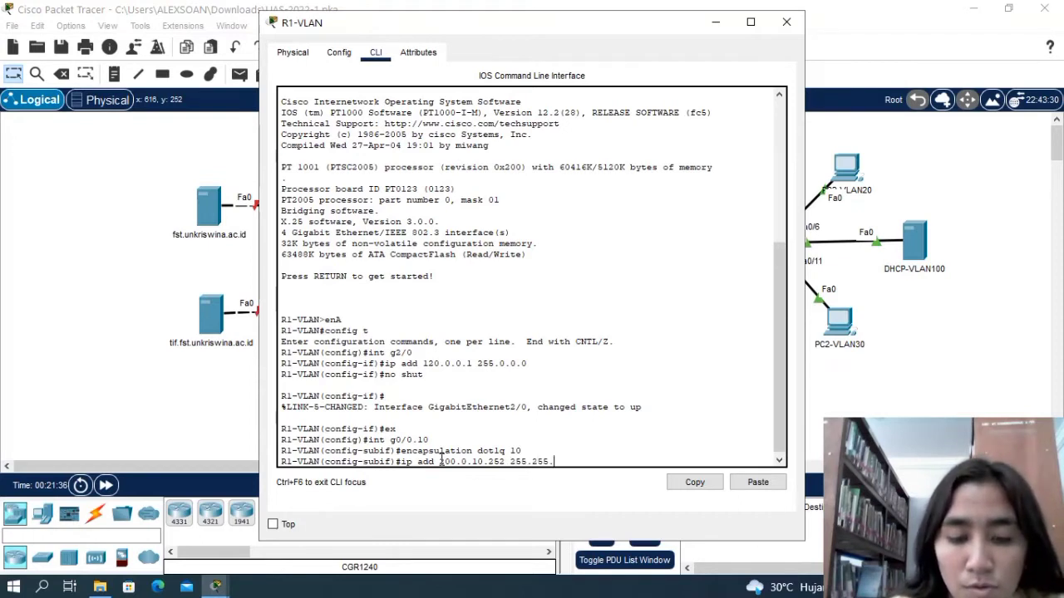
pyautogui.write('255')
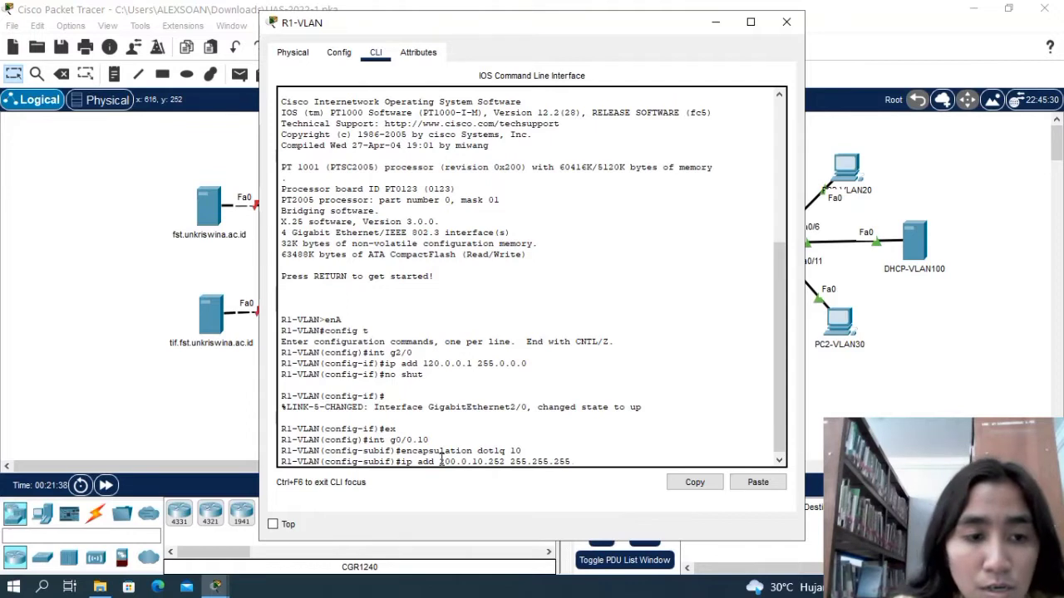
pyautogui.write('.0')
pyautogui.press('Return')
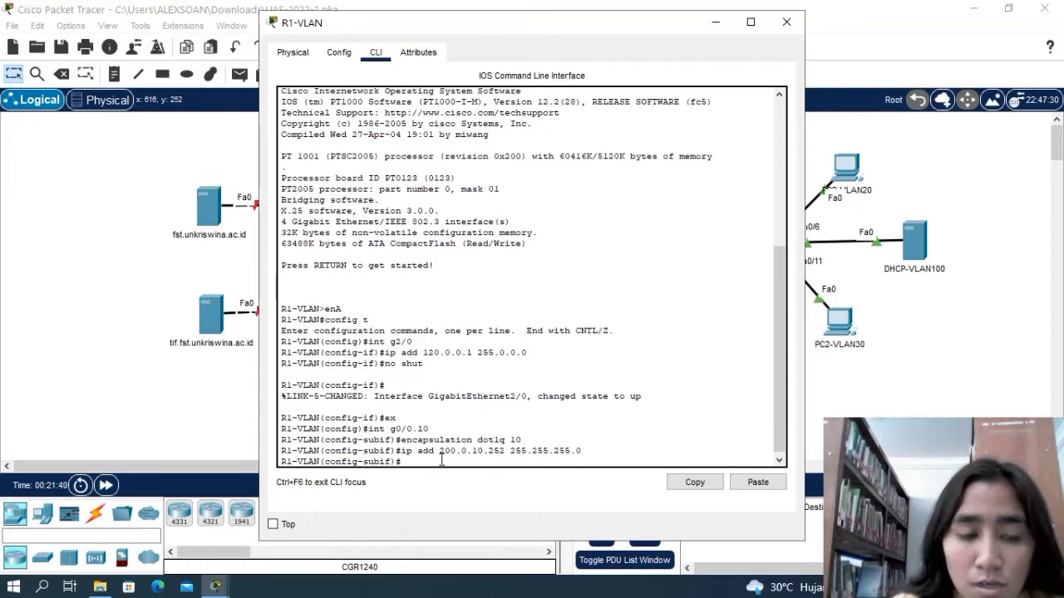
# Enable subinterface g0/0.10 with no shut and return to global configuration mode.
pyautogui.write('no shut')
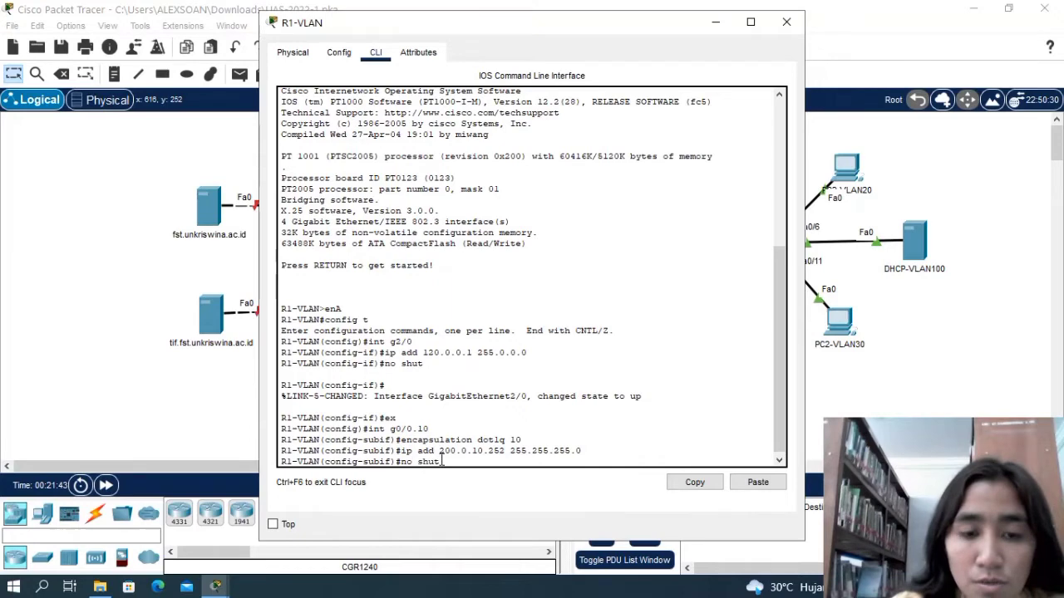
pyautogui.press('Return')
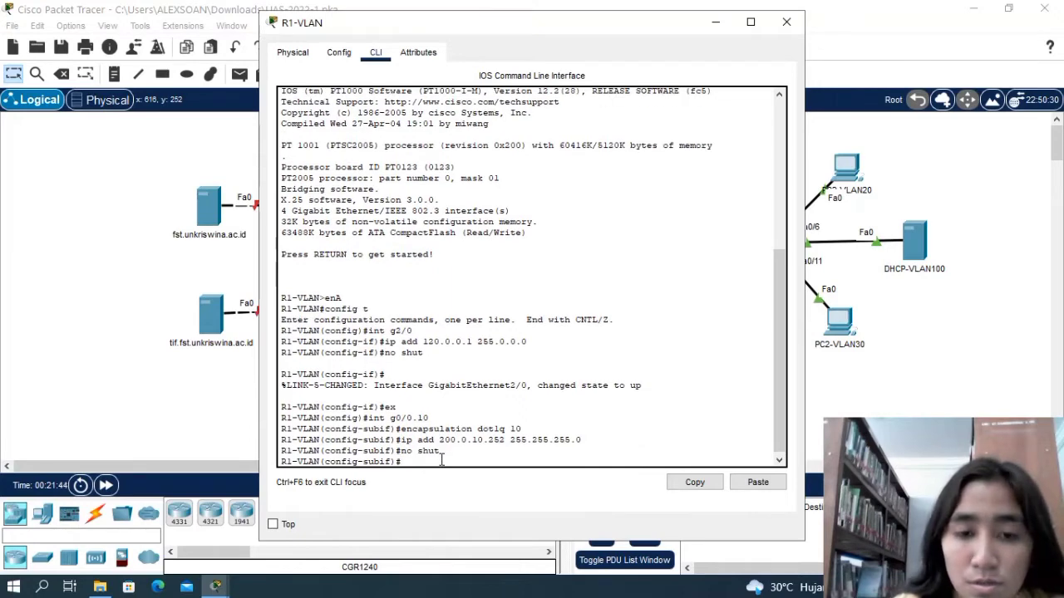
pyautogui.write('ex')
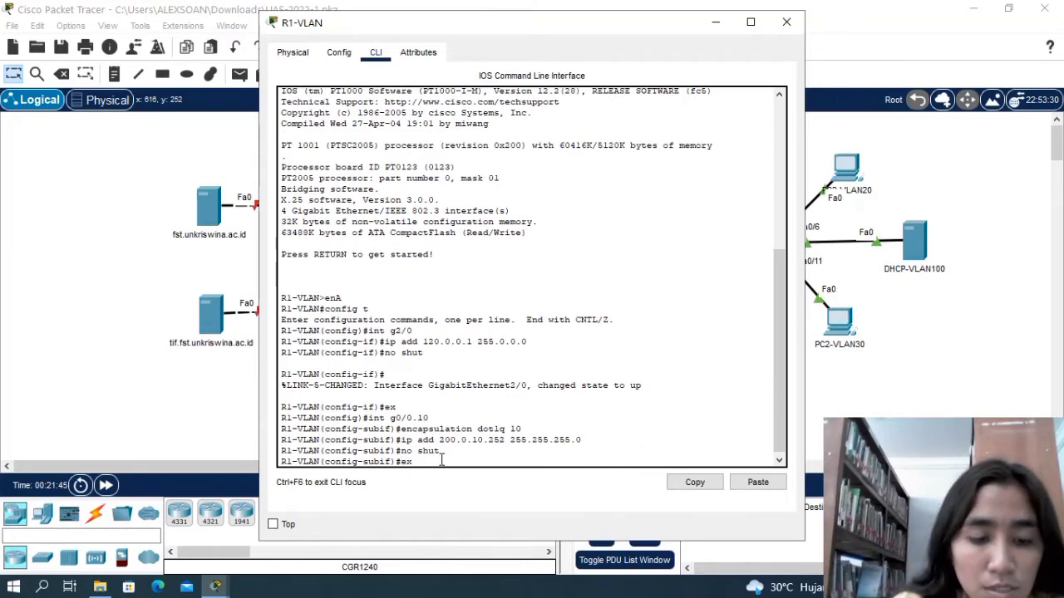
pyautogui.press('Return')
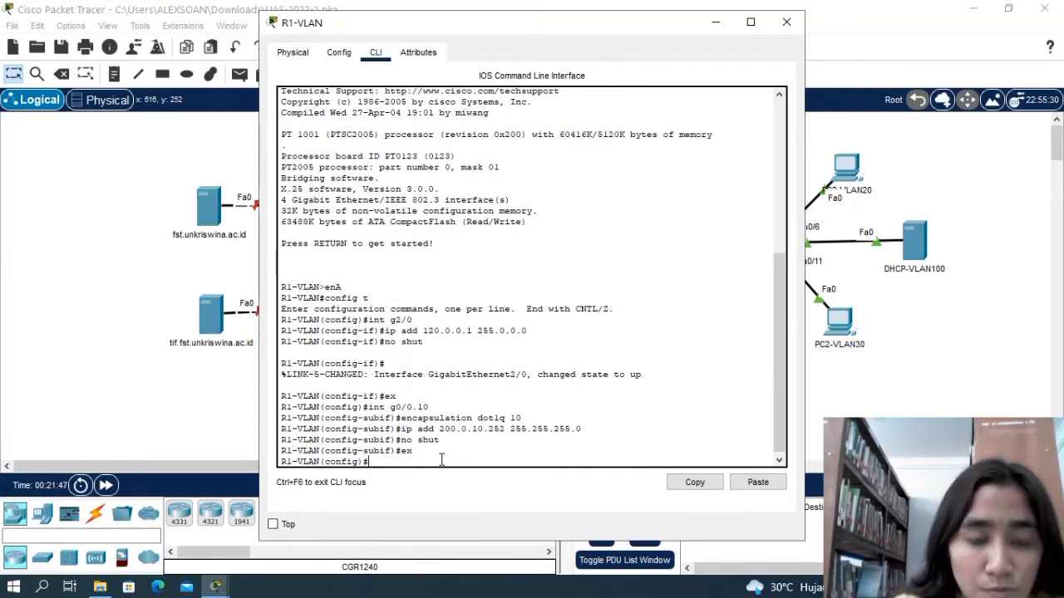
# Create subinterface g0/0.20 on R1-VLAN and enter its configuration mode.
pyautogui.write('in')
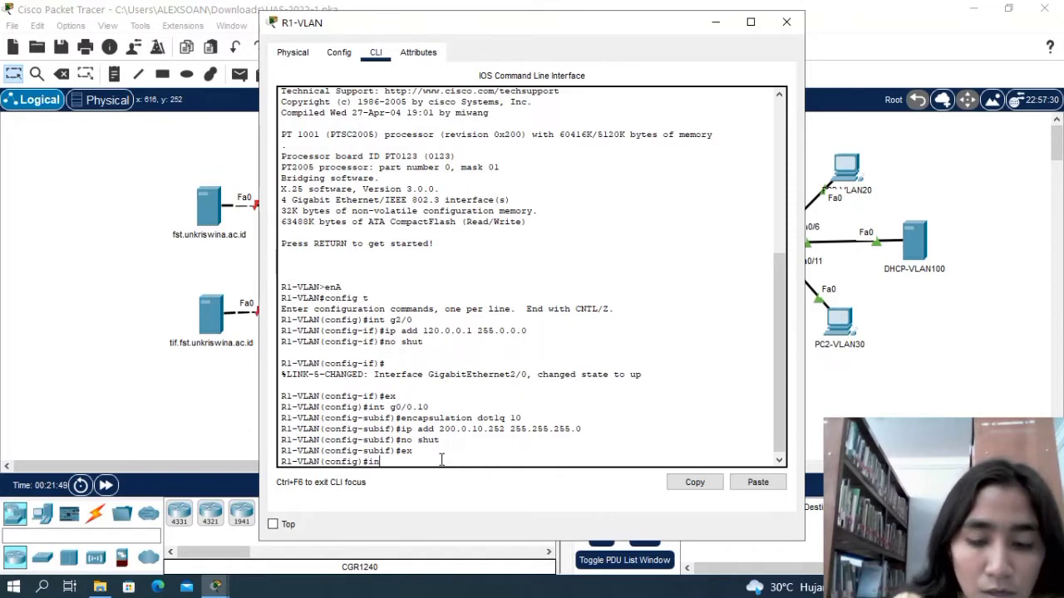
pyautogui.write('t g0')
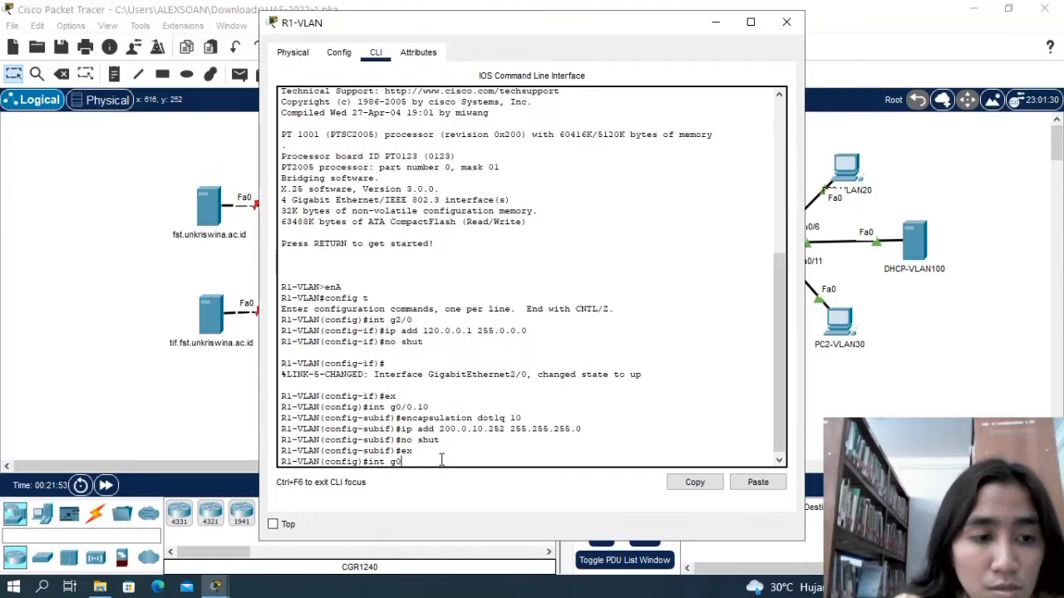
pyautogui.write('/0')
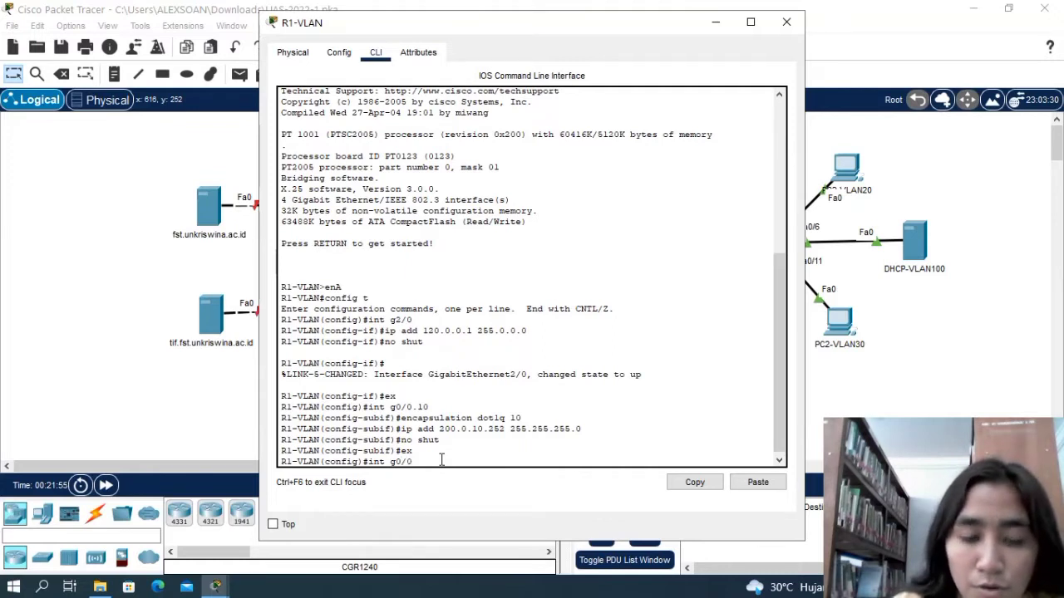
pyautogui.write('.20')
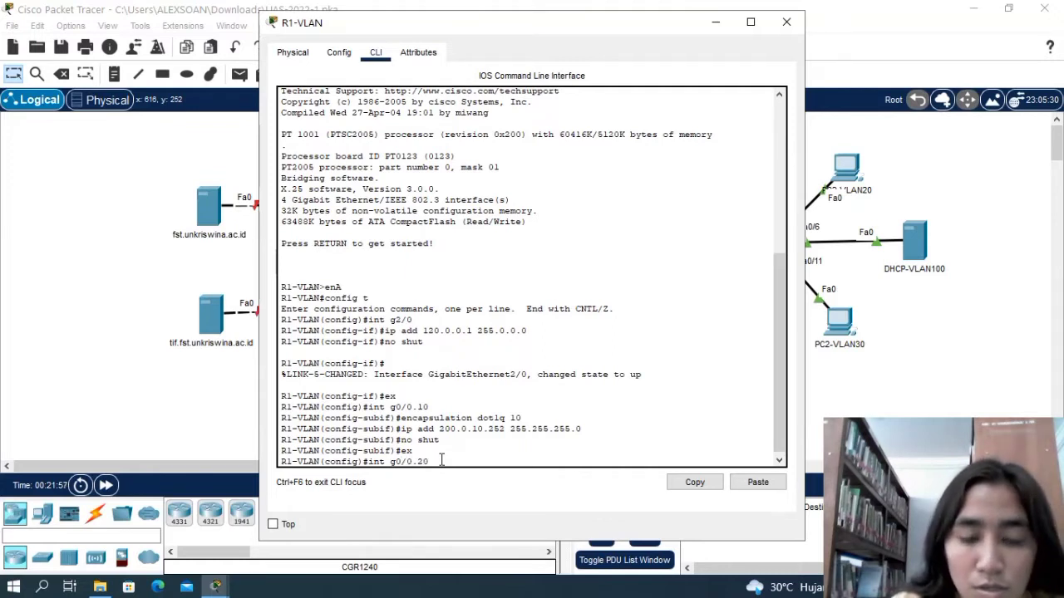
pyautogui.press('Return')
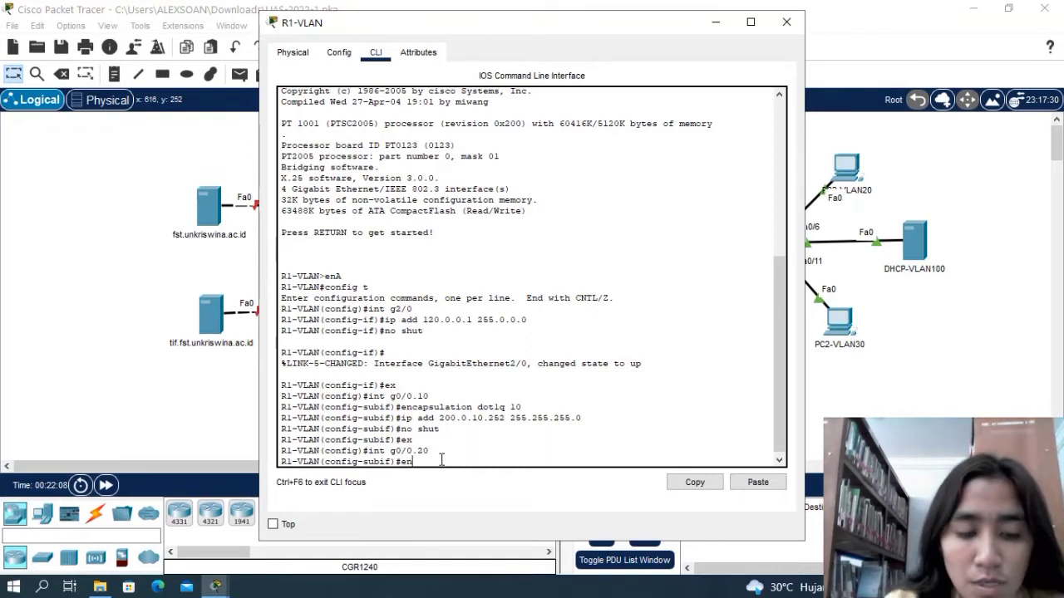
# Set the encapsulation of subinterface g0/0.20 to dot1q with VLAN ID 20.
pyautogui.write('encap')
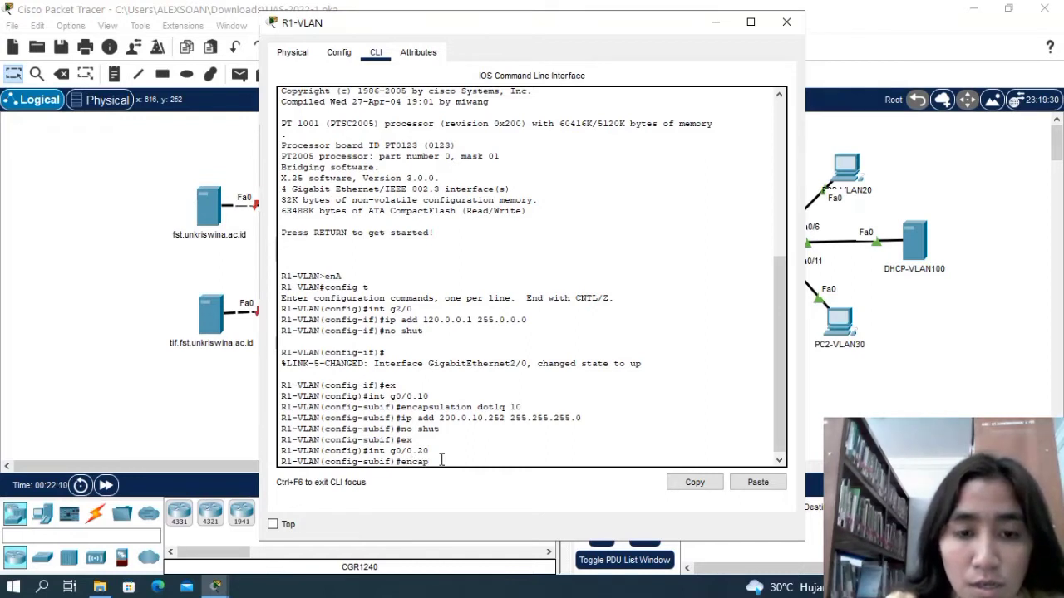
pyautogui.write('sulation')
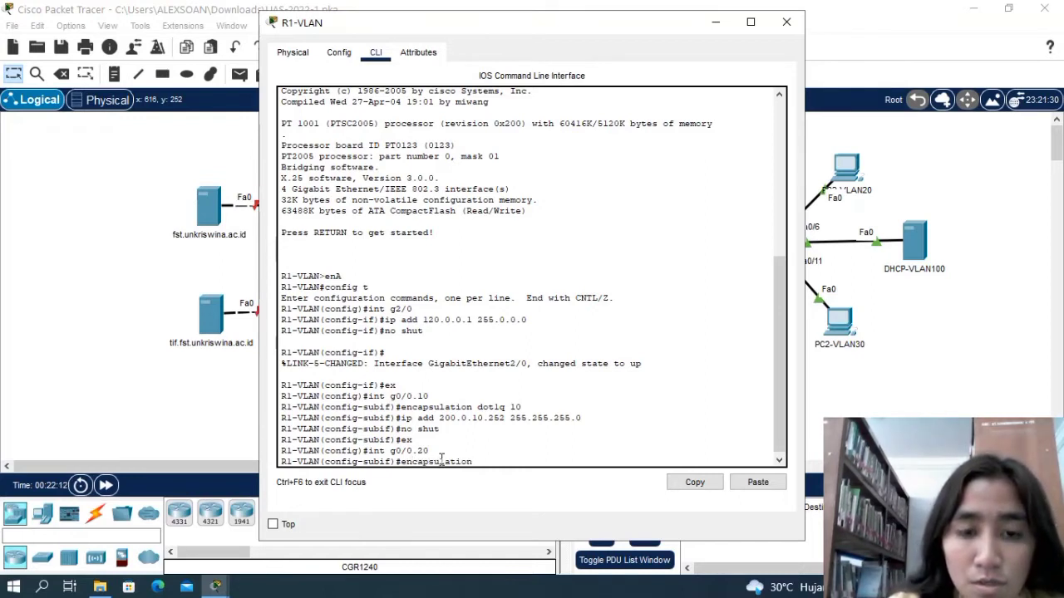
pyautogui.write(' dot')
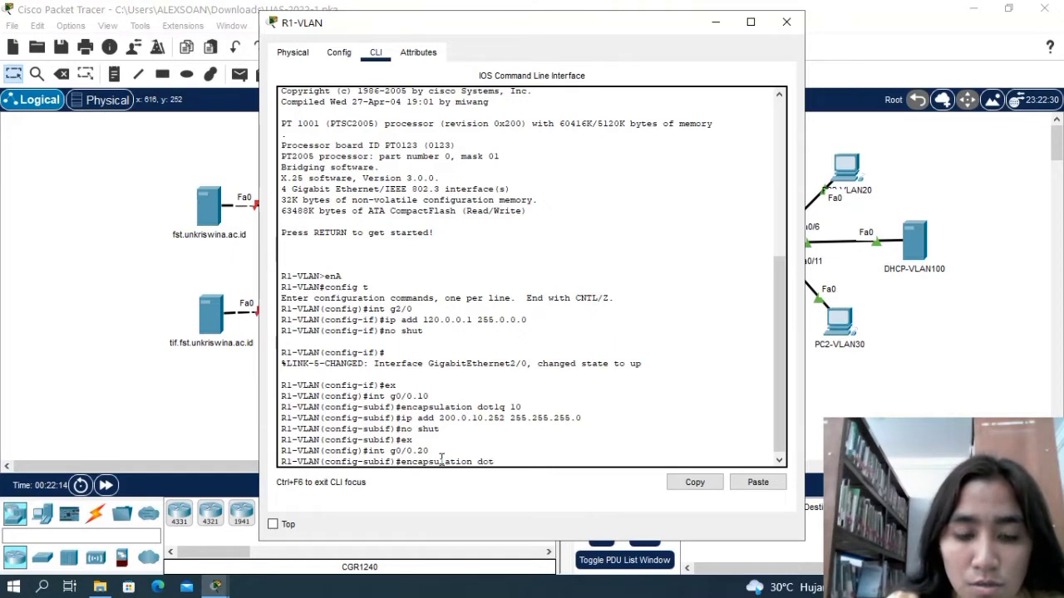
pyautogui.write('1')
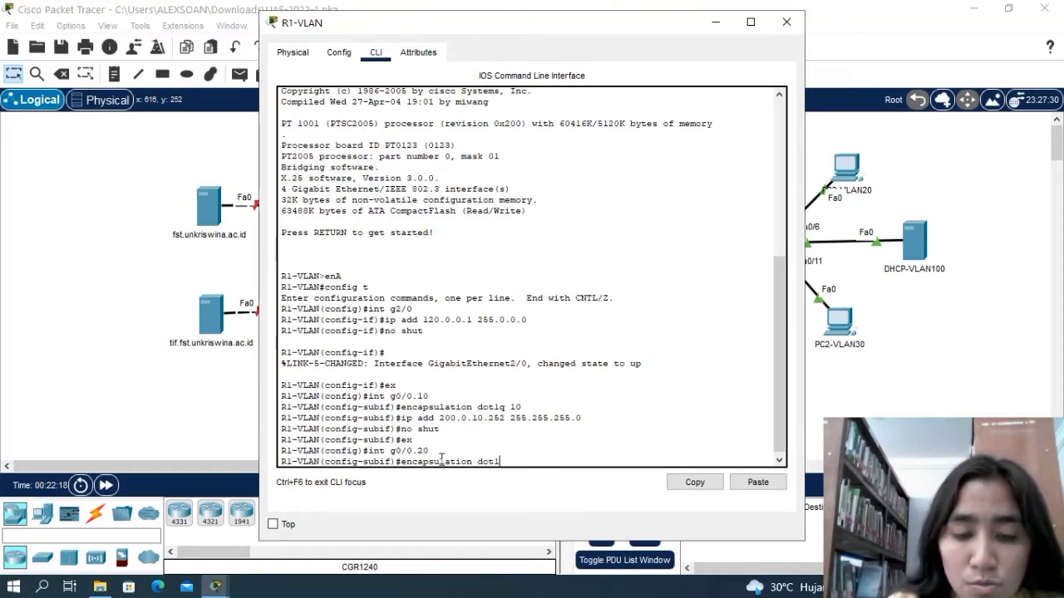
pyautogui.write('q 10')
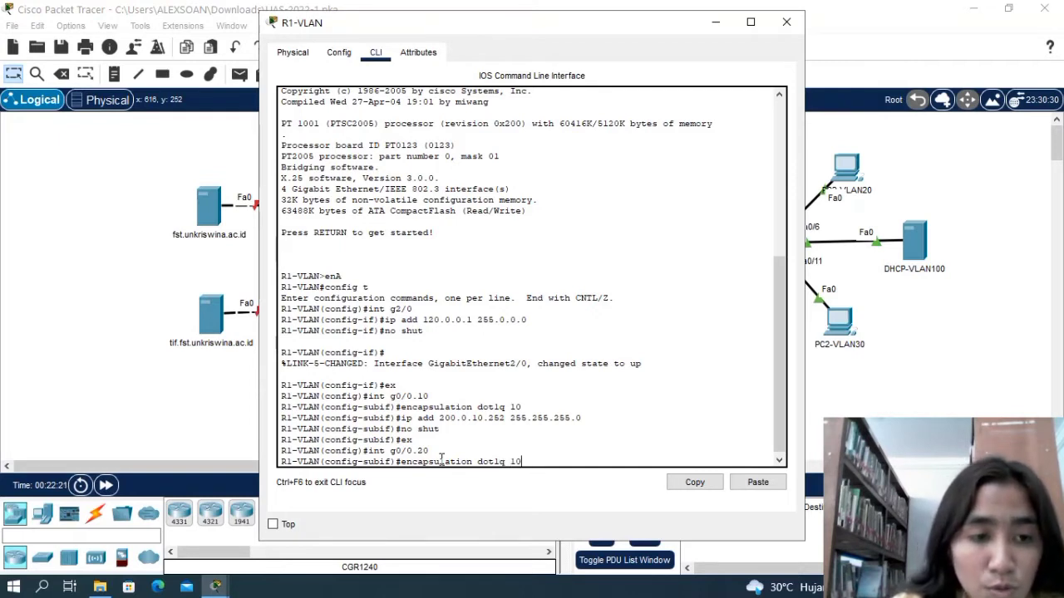
pyautogui.press('BackSpace')
pyautogui.press('BackSpace')
pyautogui.write('20')
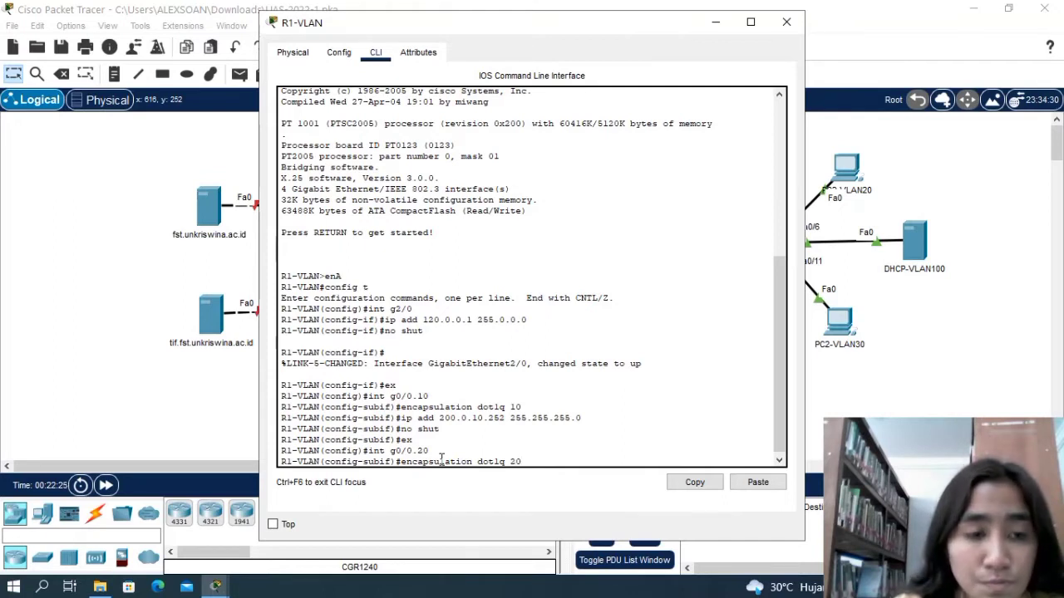
pyautogui.press('Return')
# Assign IP address 200.0.20.252 with subnet mask 255.255.255.0 to subinterface g0/0.20 on R1-VLAN.
pyautogui.write('ip add ')
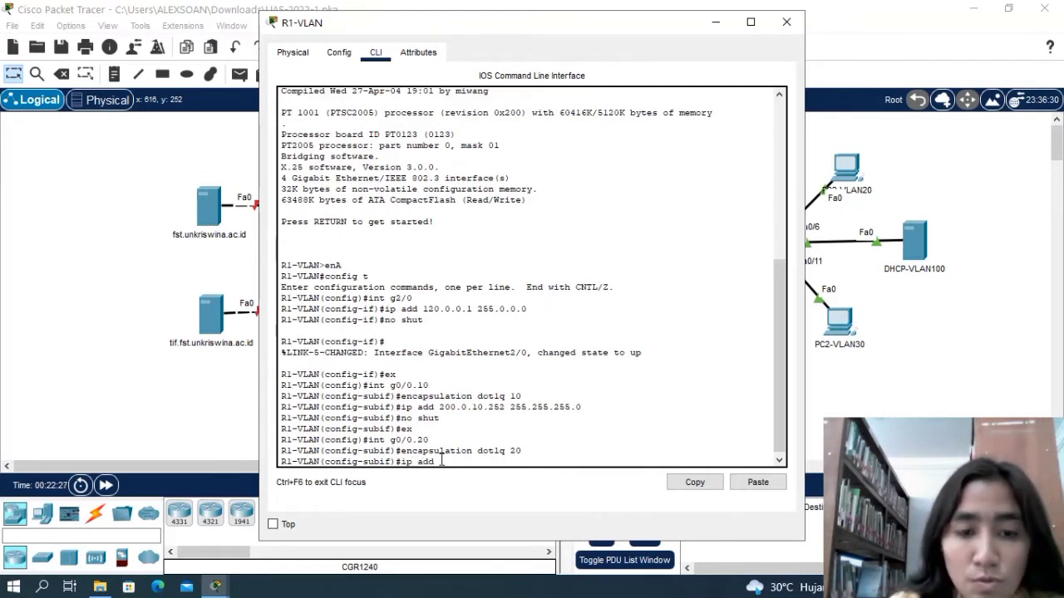
pyautogui.write('200')
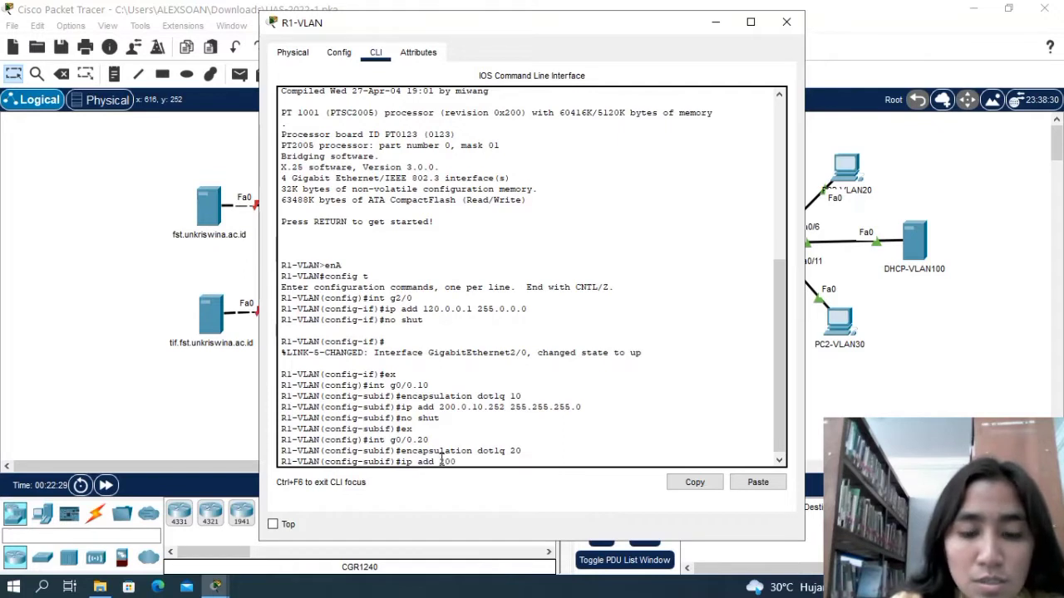
pyautogui.write('.0.')
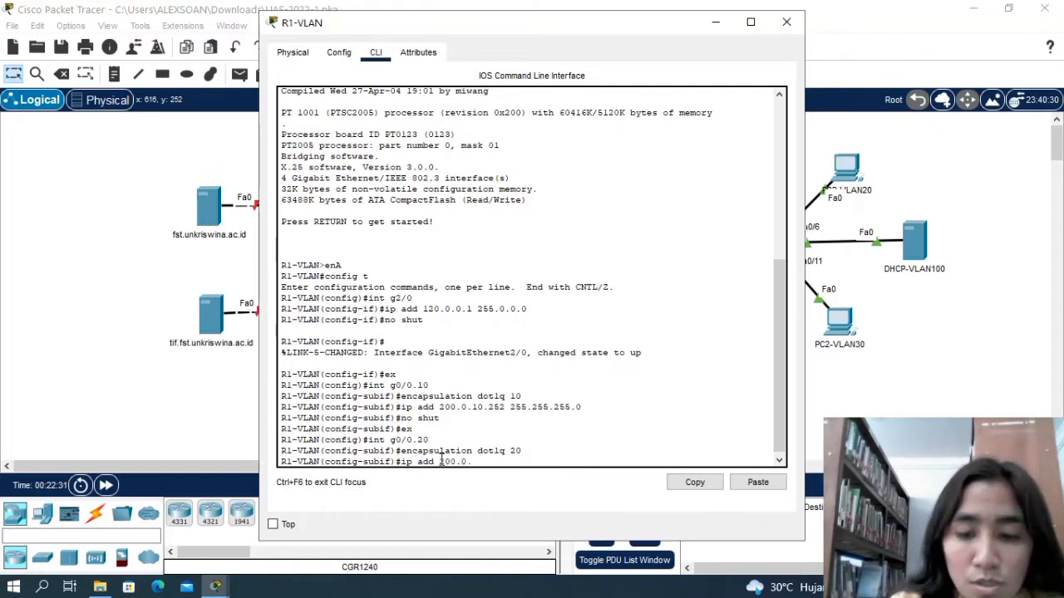
pyautogui.write('20')
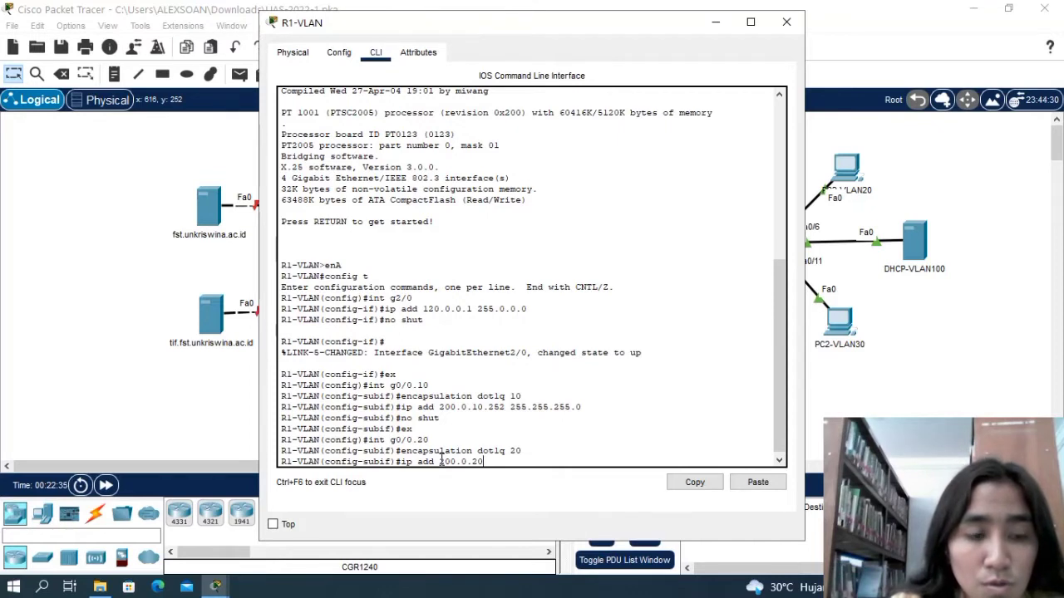
pyautogui.write('.252')
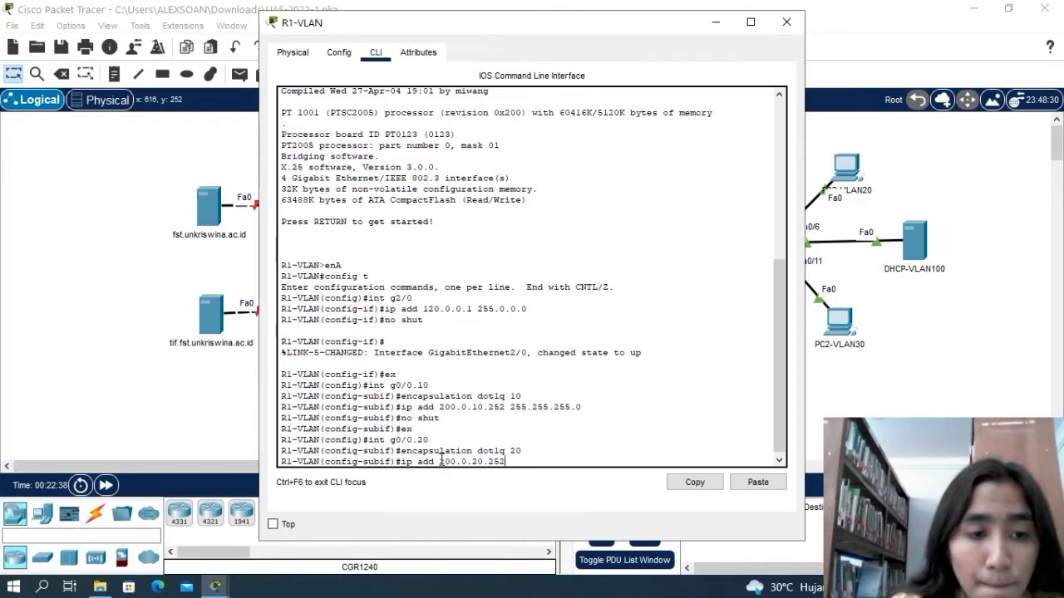
pyautogui.write(' 2')
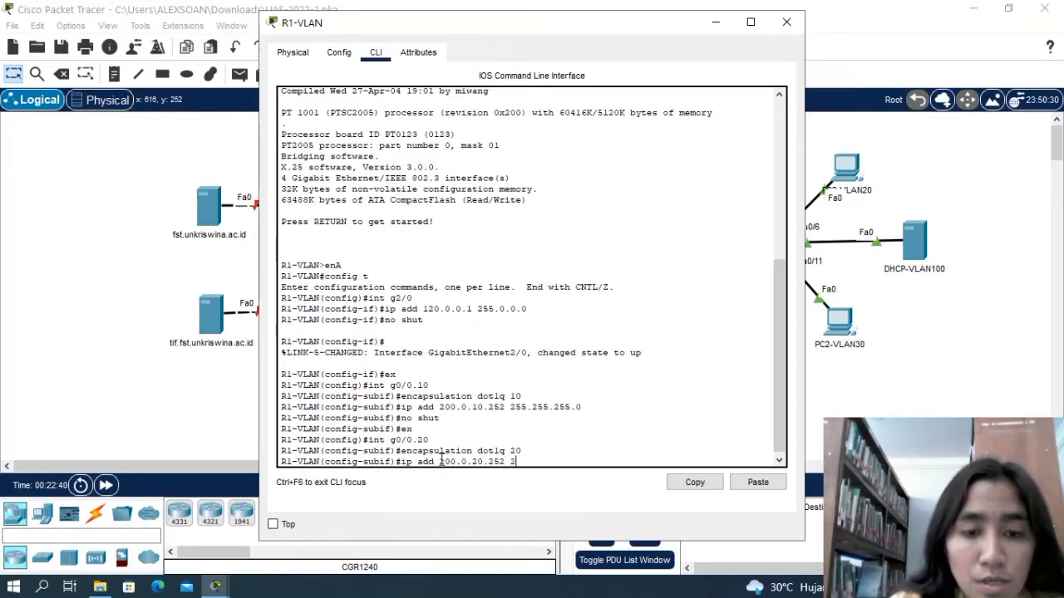
pyautogui.write('5')
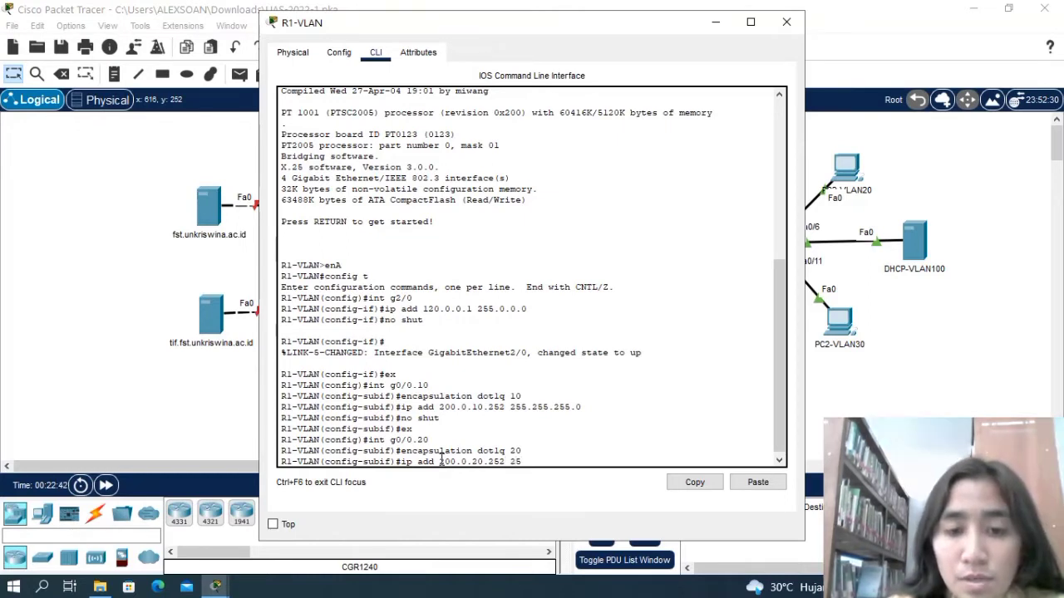
pyautogui.write('5.25')
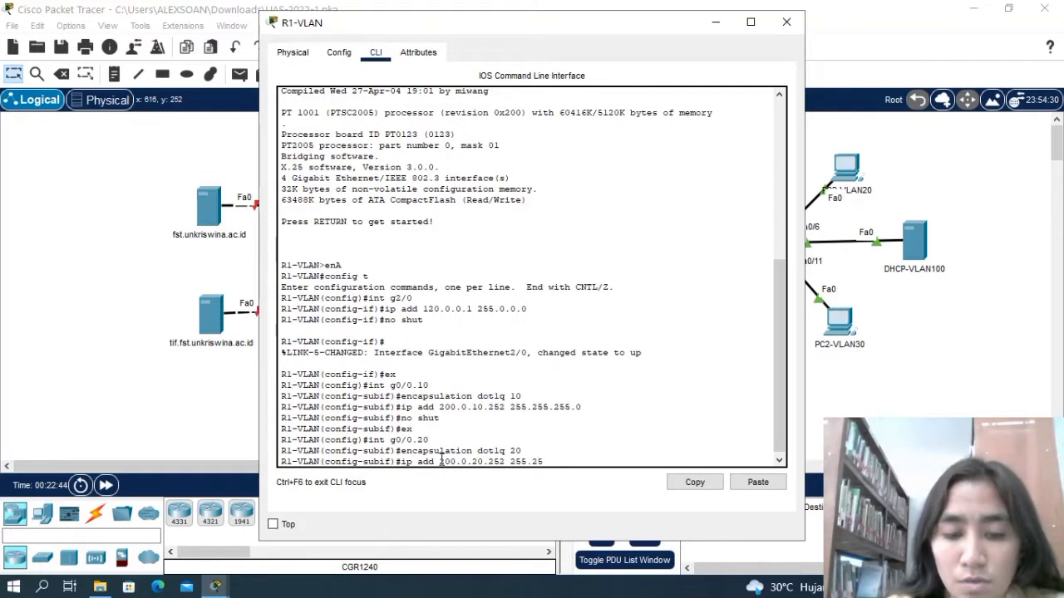
pyautogui.write('5.255')
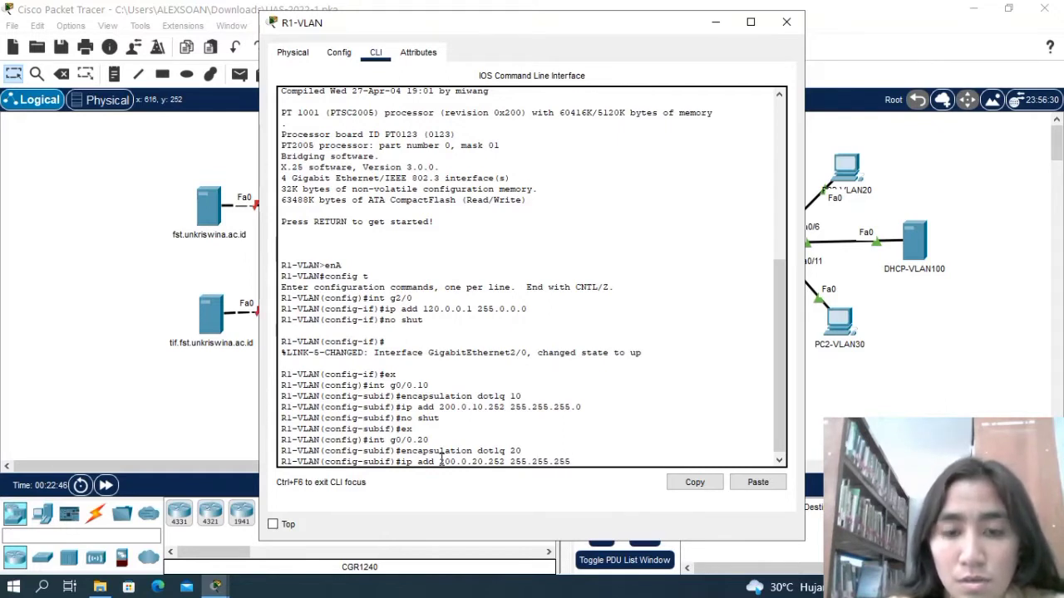
pyautogui.write('.0')
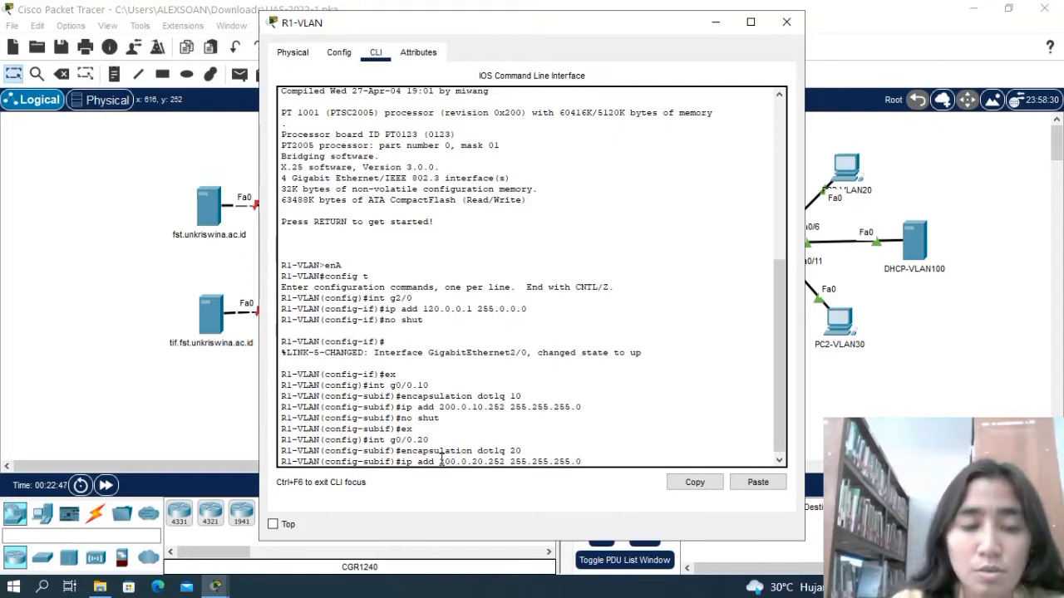
pyautogui.press('Return')
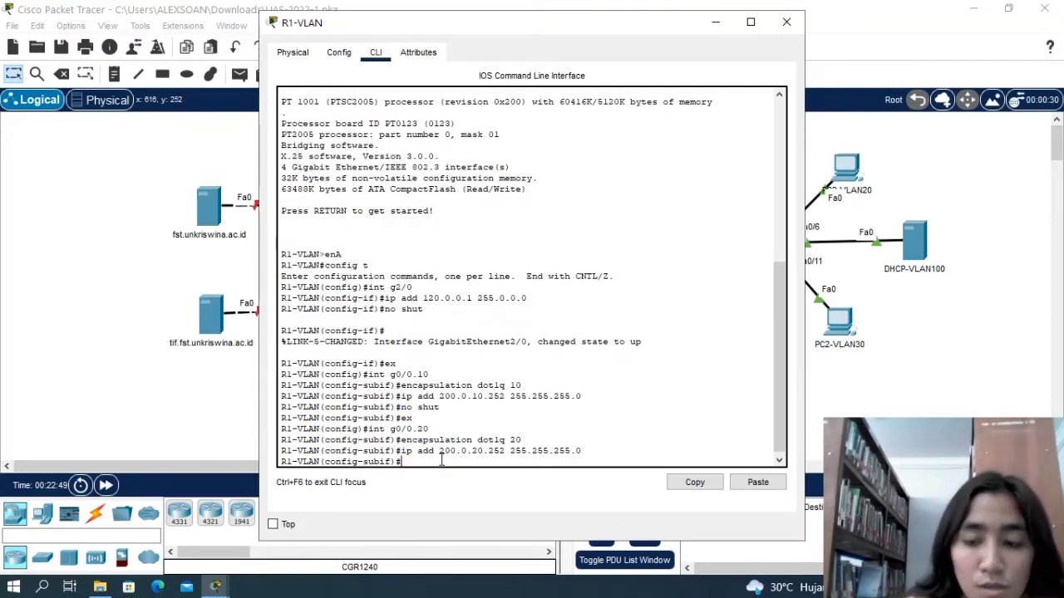
# Enable subinterface g0/0.20 with no shut and return to global configuration mode.
pyautogui.write('noshut')
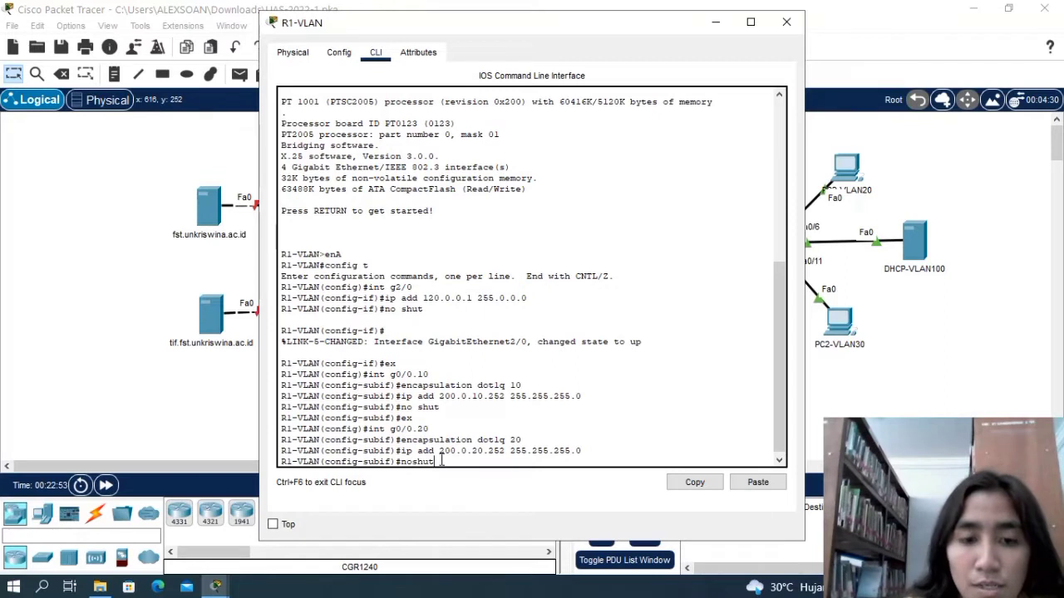
pyautogui.press('BackSpace')
pyautogui.press('BackSpace')
pyautogui.press('BackSpace')
pyautogui.press('BackSpace')
pyautogui.write('shut')
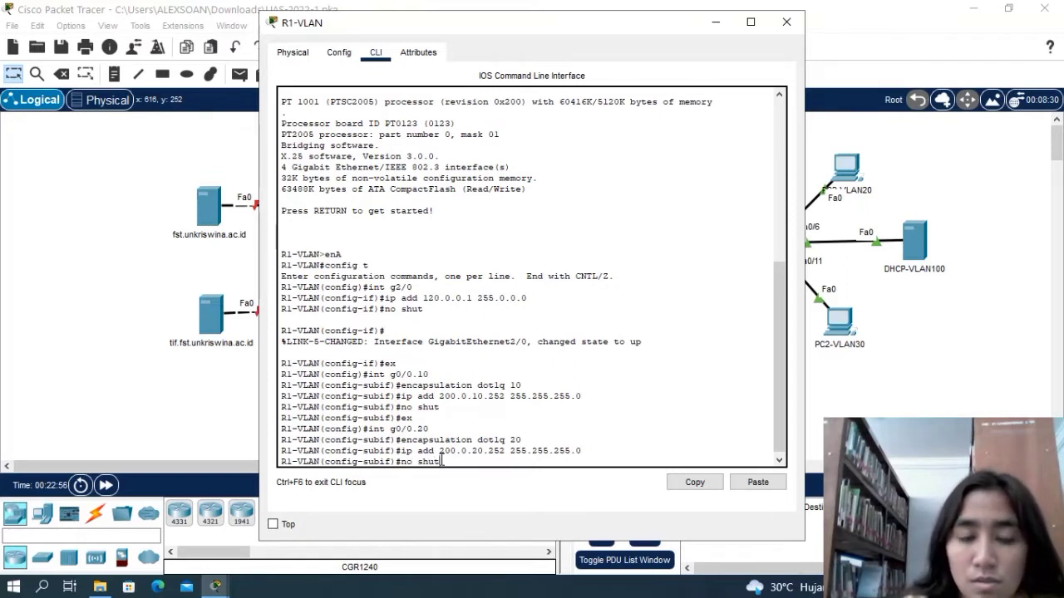
pyautogui.press('Return')
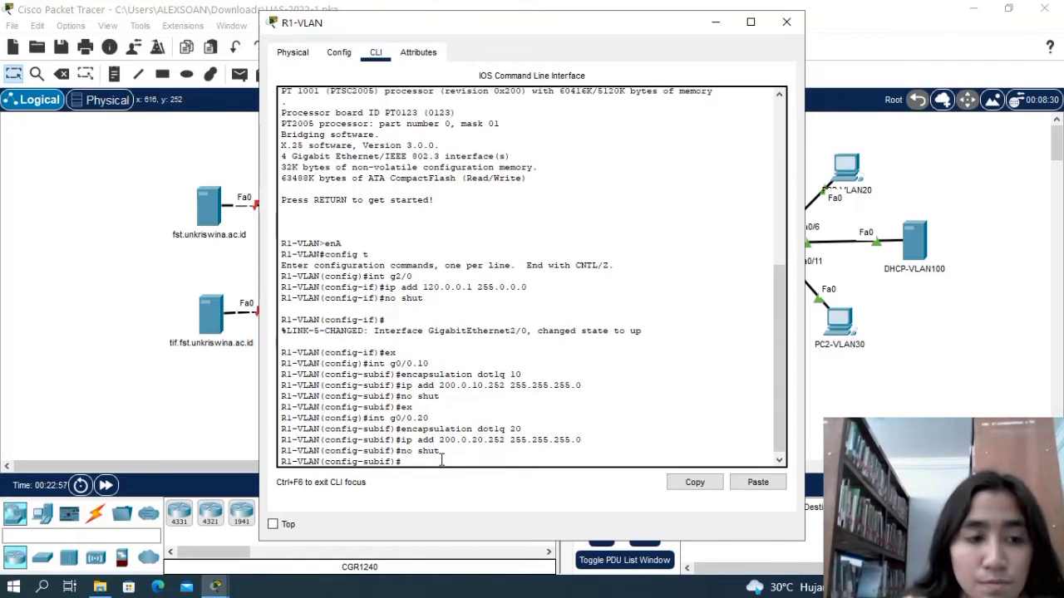
pyautogui.write('ex')
pyautogui.press('Return')
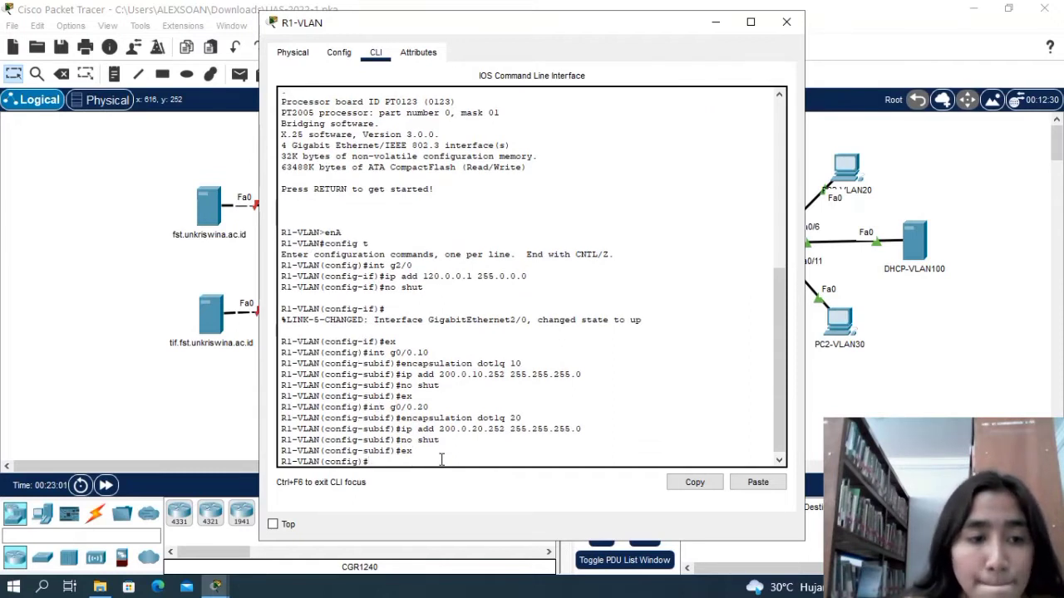
# Create subinterface g0/0.30 on R1-VLAN and enter its configuration mode.
pyautogui.write('int')
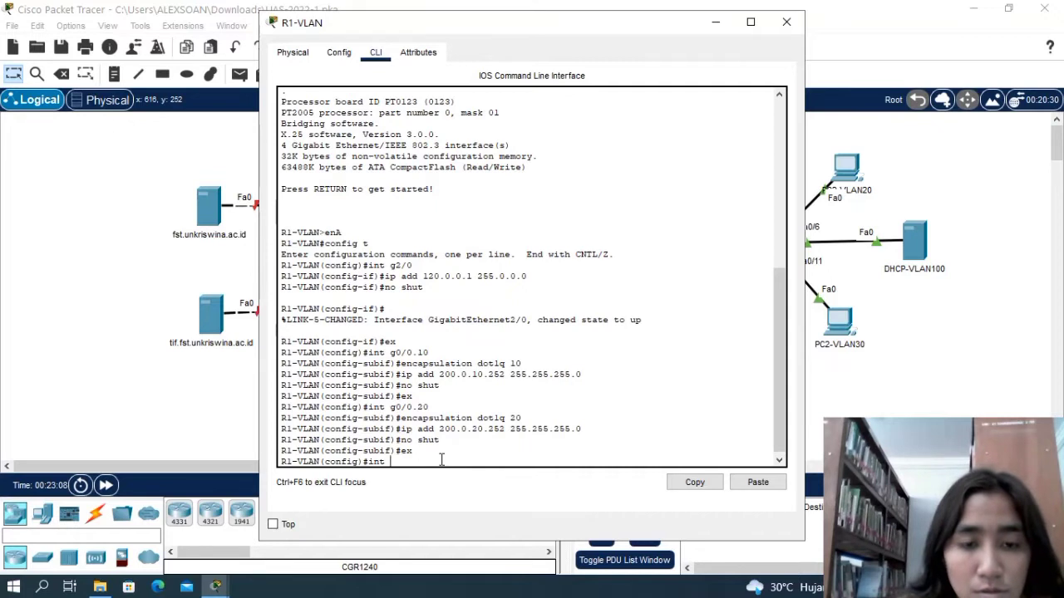
pyautogui.write('g0')
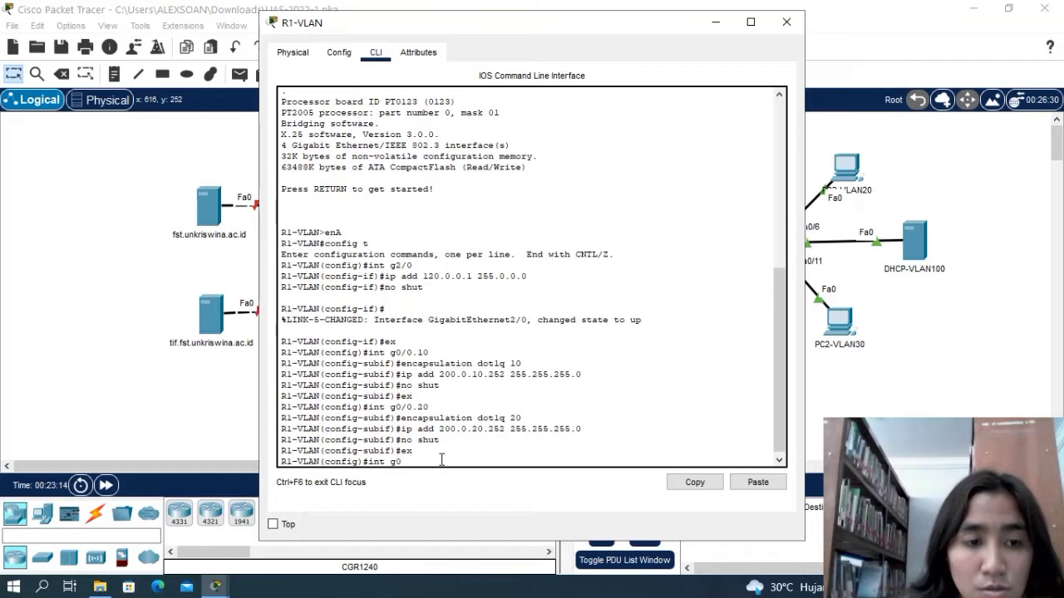
pyautogui.write('0.3')
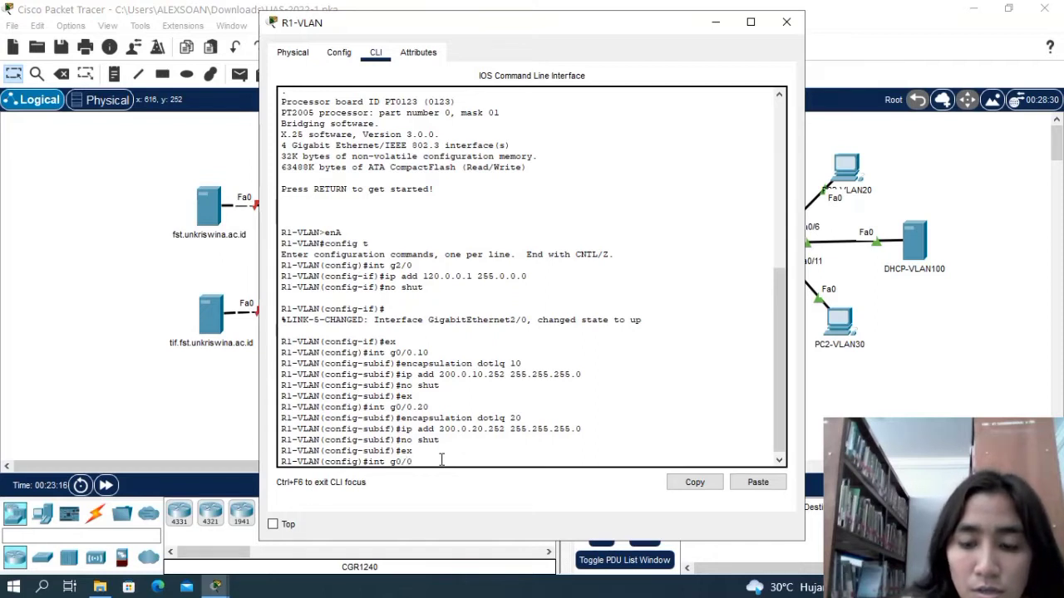
pyautogui.write('0')
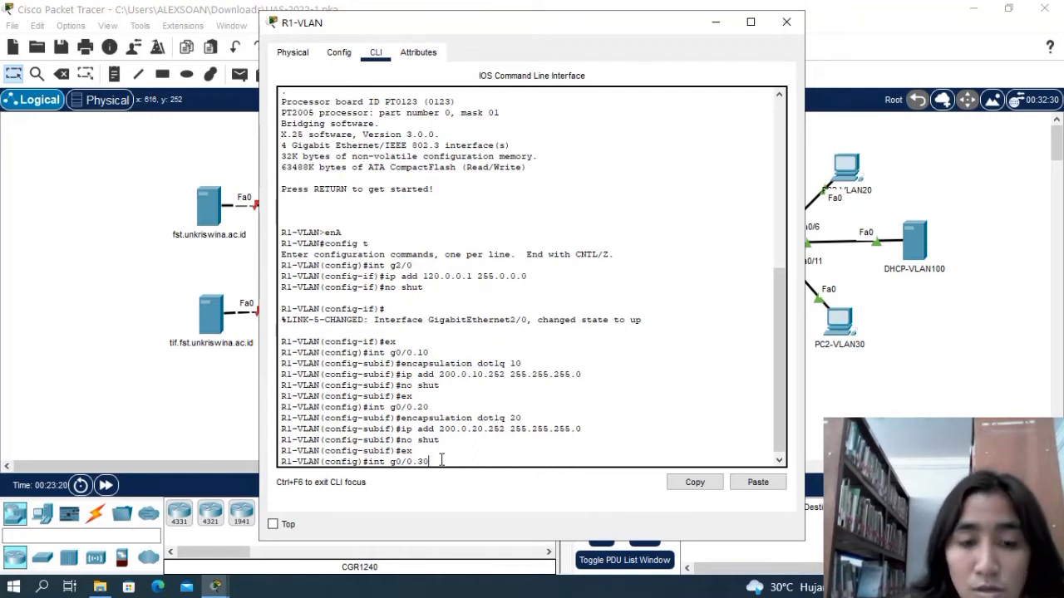
pyautogui.press('Return')
# Set the encapsulation of subinterface g0/0.30 to dot1q with VLAN ID 30.
pyautogui.write('en')
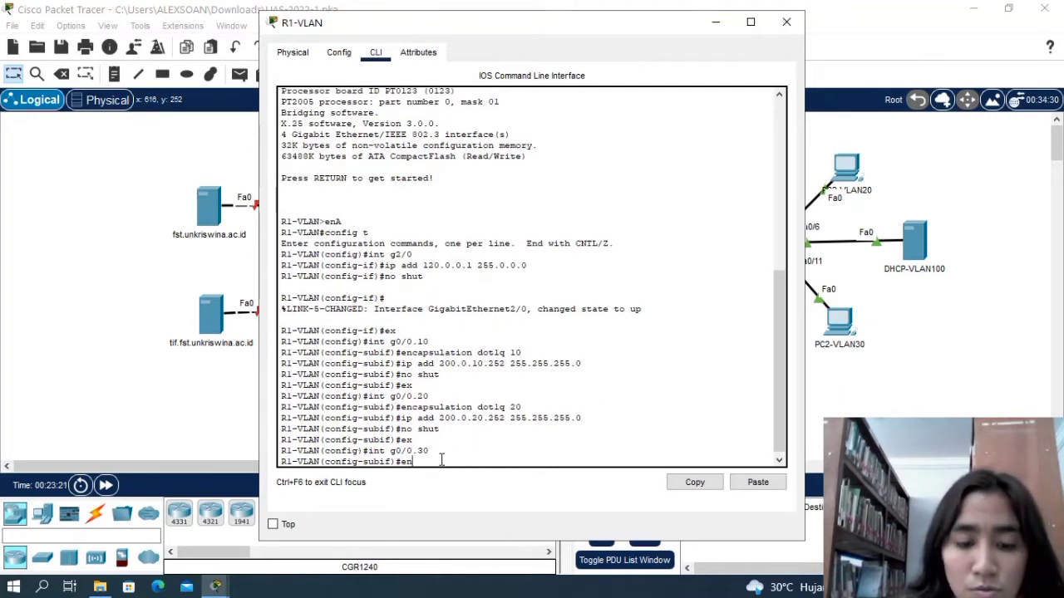
pyautogui.write('capsu')
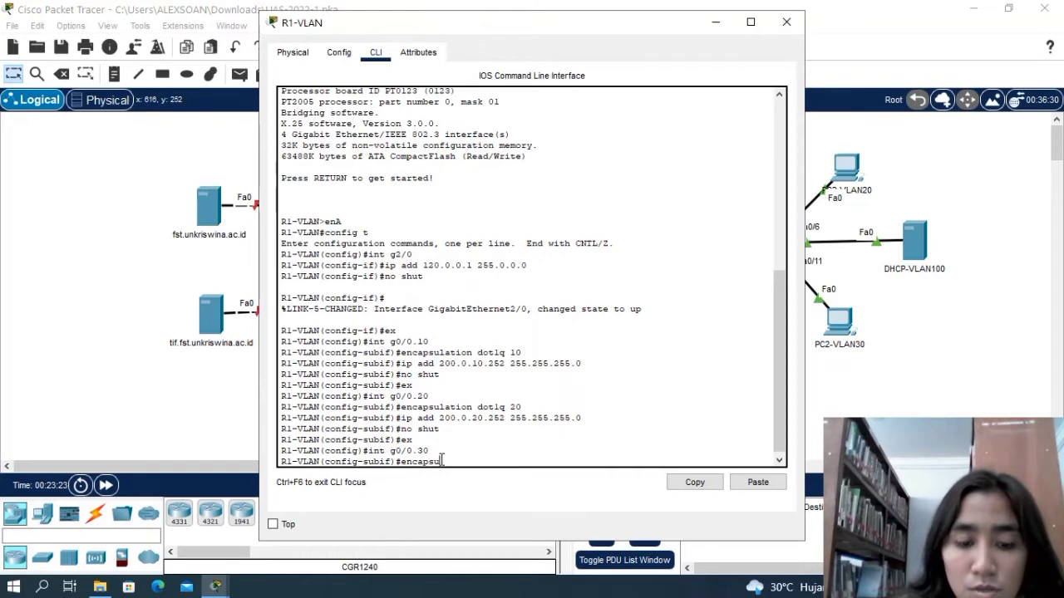
pyautogui.write('lation')
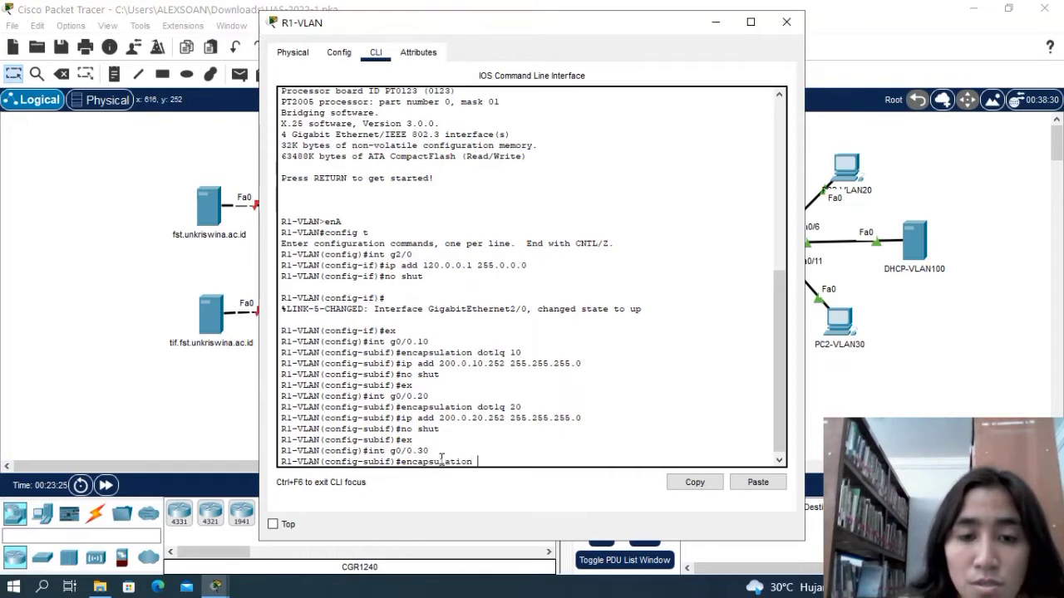
pyautogui.write(' dot')
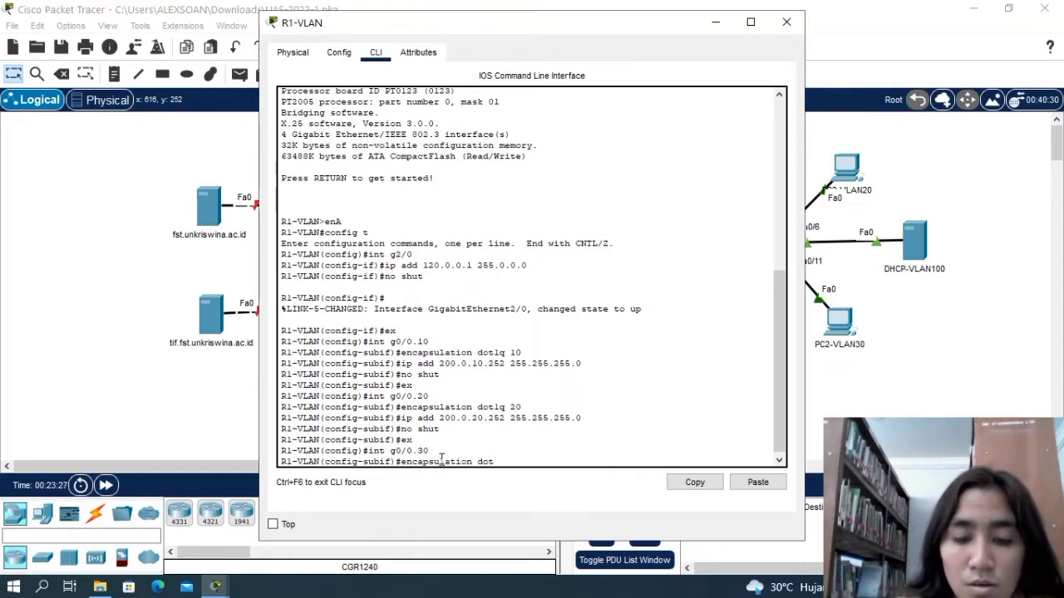
pyautogui.write('1')
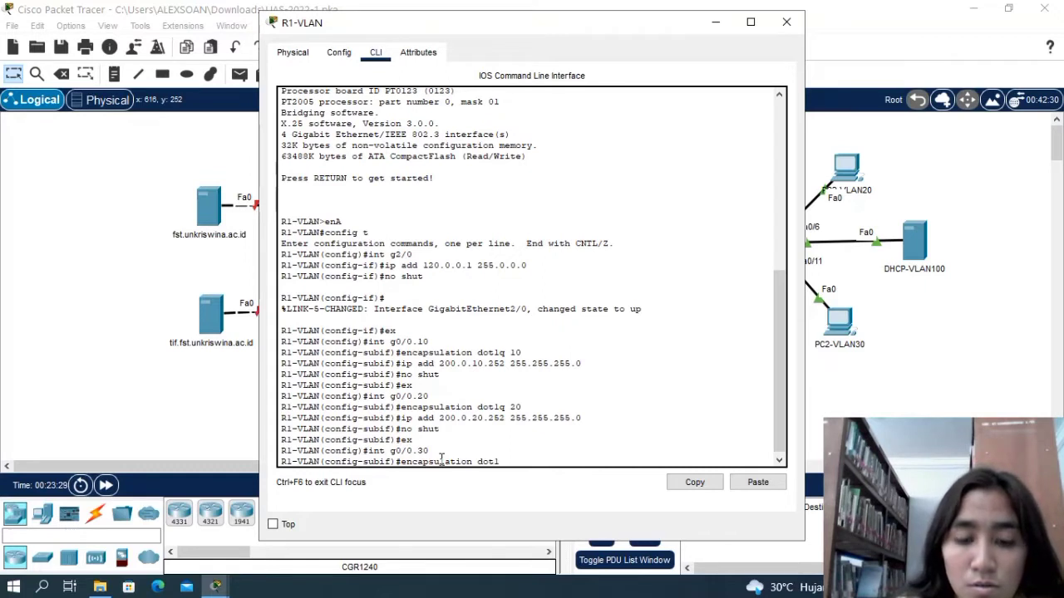
pyautogui.write('q')
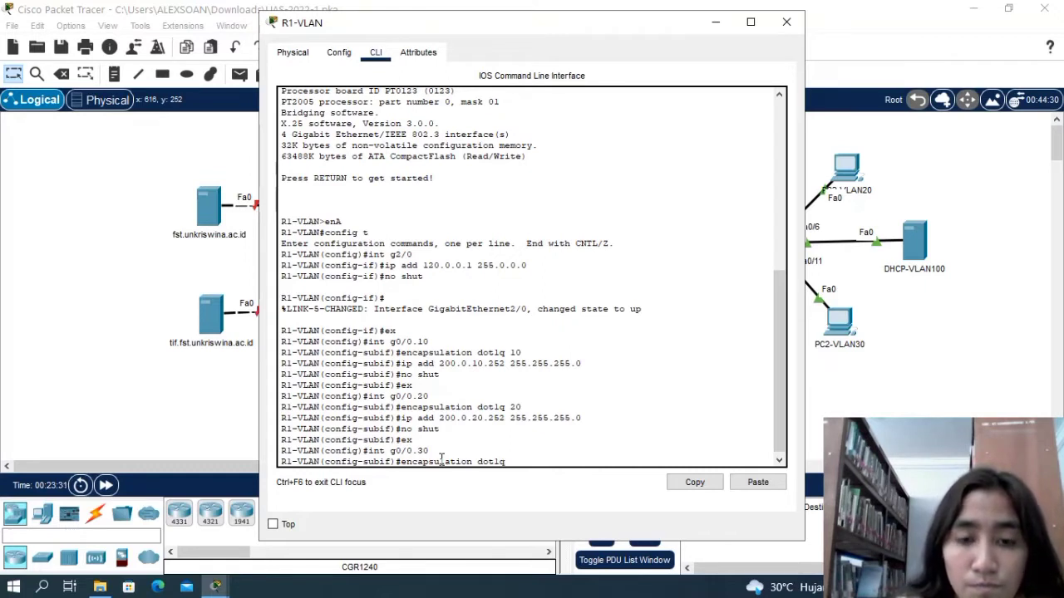
pyautogui.write(' 30')
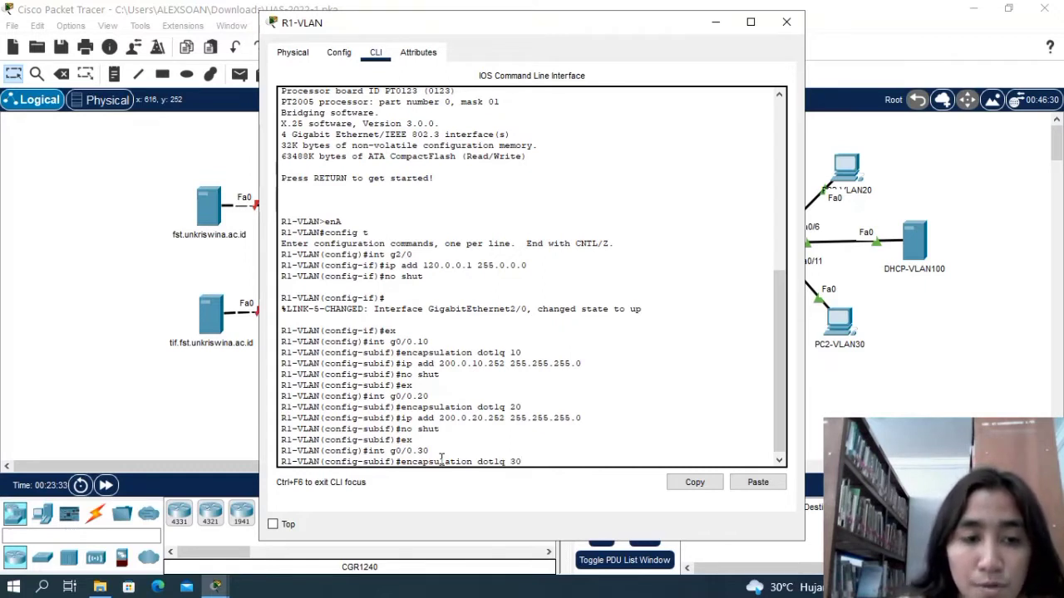
pyautogui.press('Return')
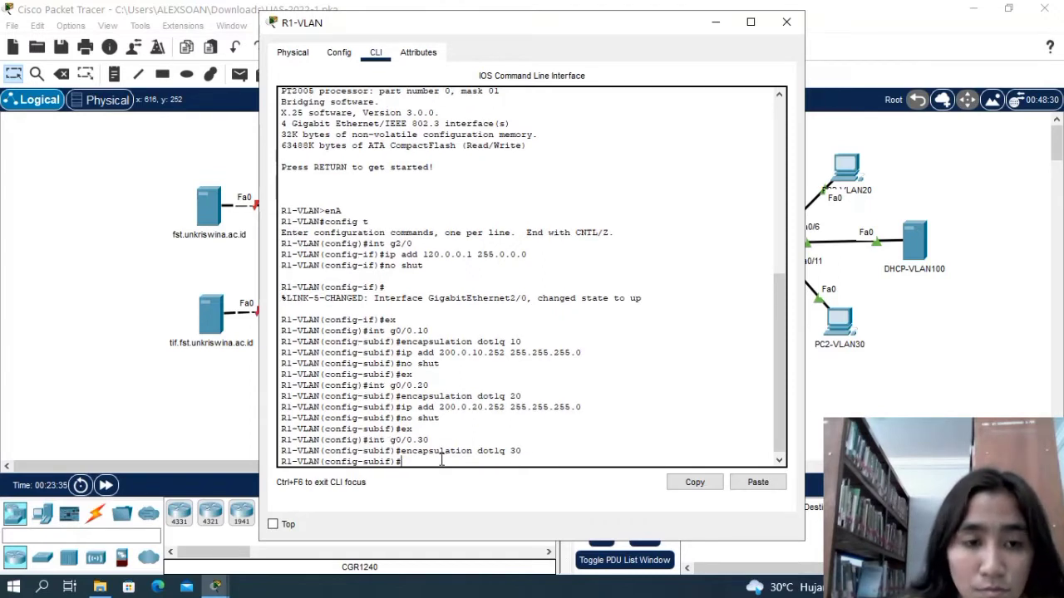
# Try to assign IP address 200.0.30.252 with mask 255.255.255 to subinterface g0/0.30 on R1-VLAN.
pyautogui.write('ip add')
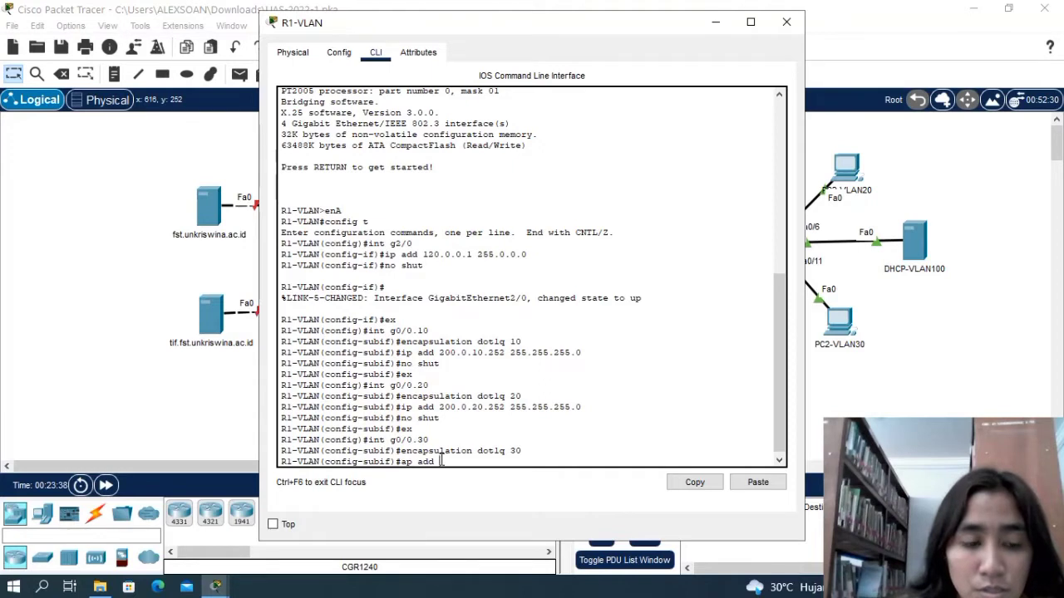
pyautogui.write(' 200.')
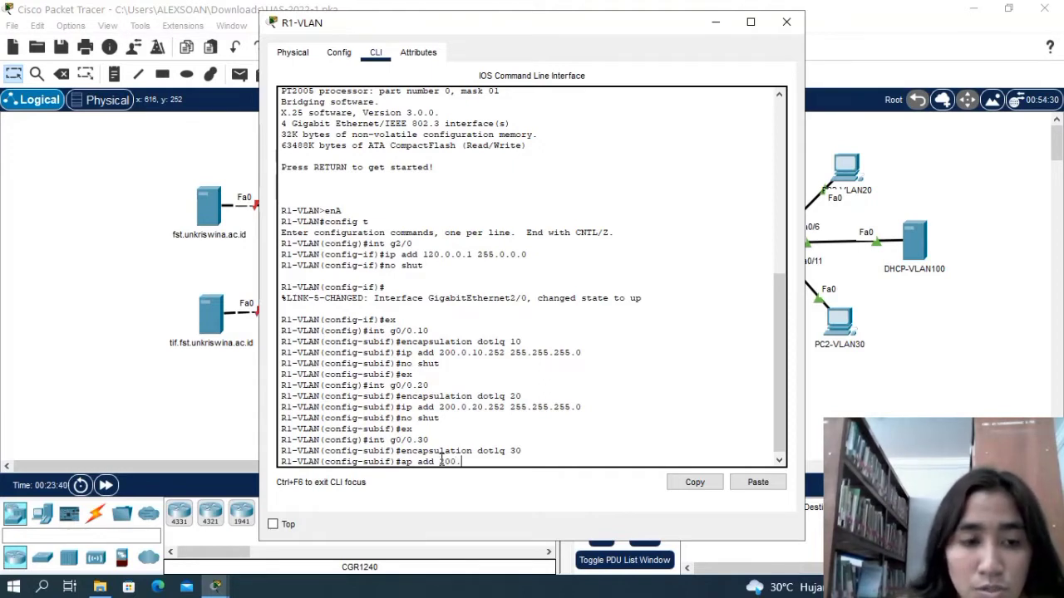
pyautogui.write('0.2')
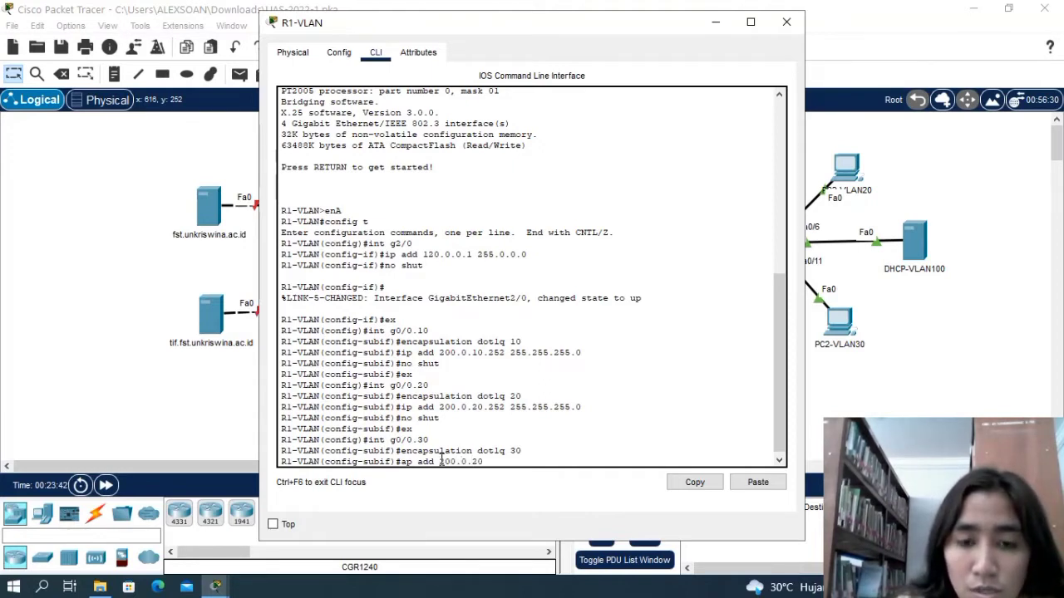
pyautogui.write('0')
pyautogui.press('BackSpace')
pyautogui.press('BackSpace')
pyautogui.write('30')
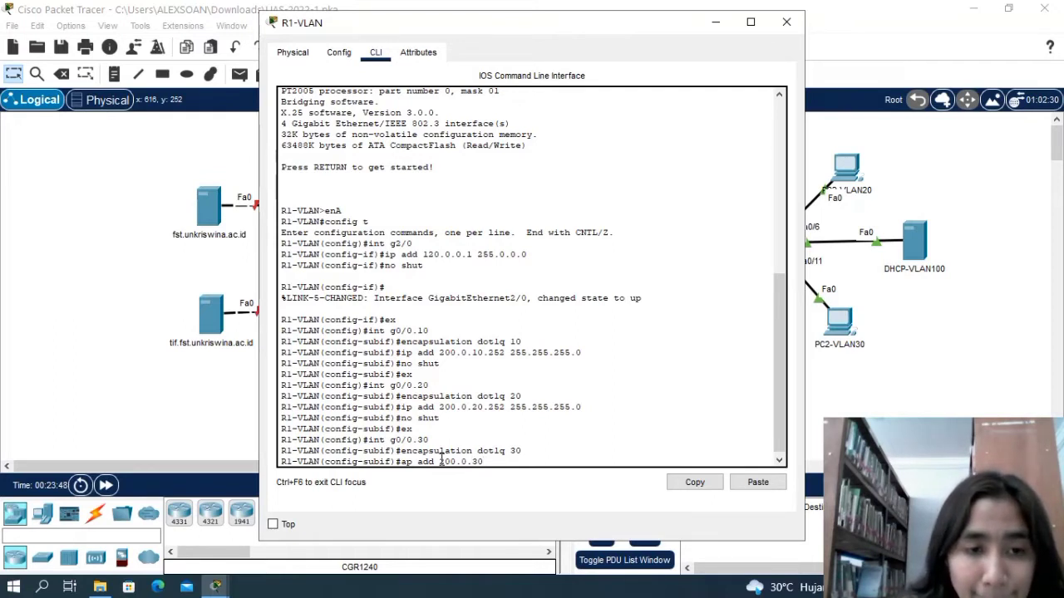
pyautogui.write('.252')
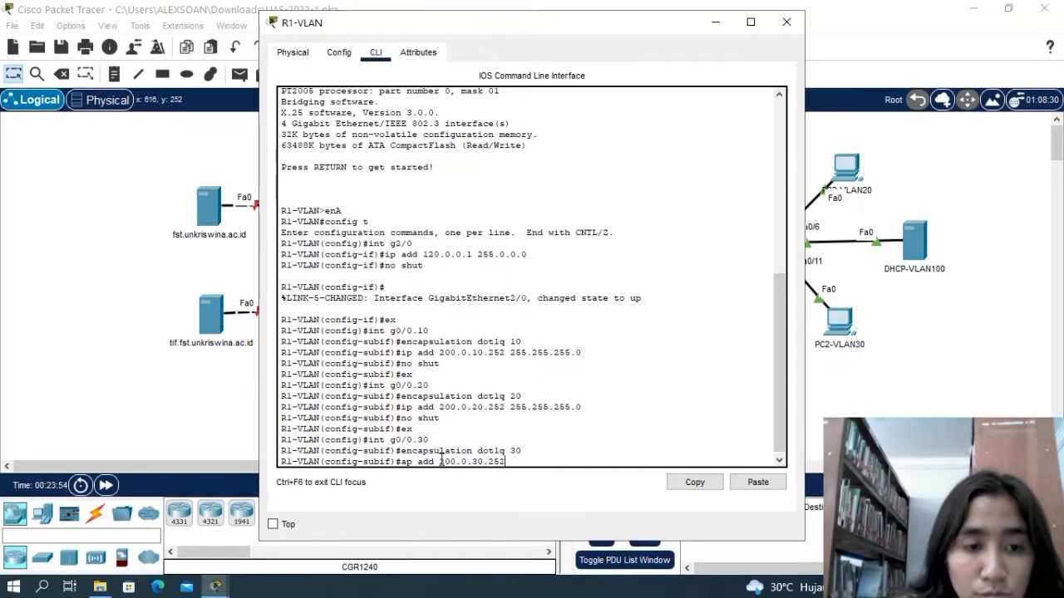
pyautogui.write(' 255.25')
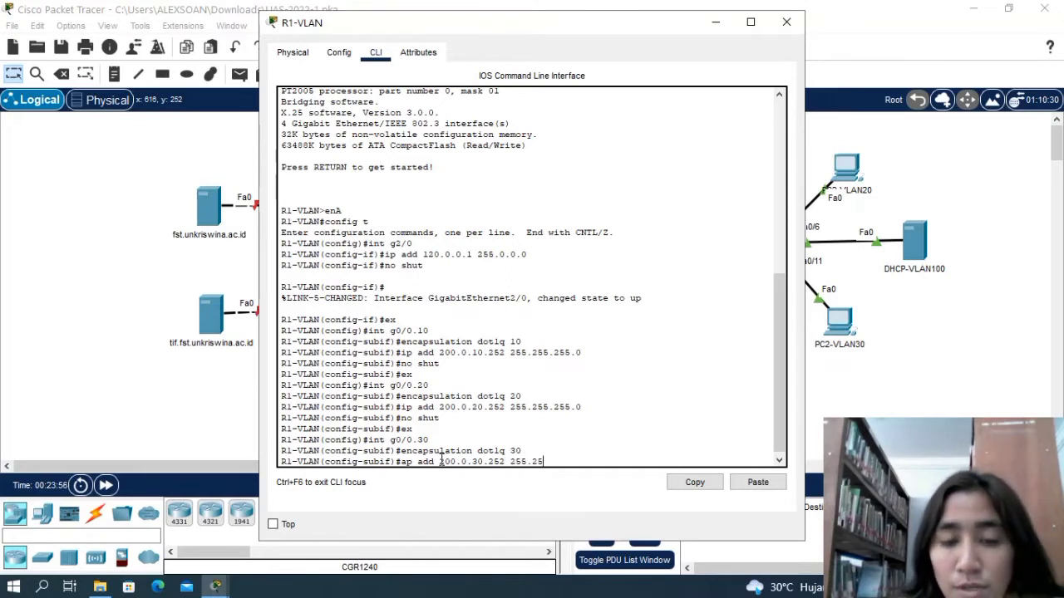
pyautogui.write('5.2525.0')
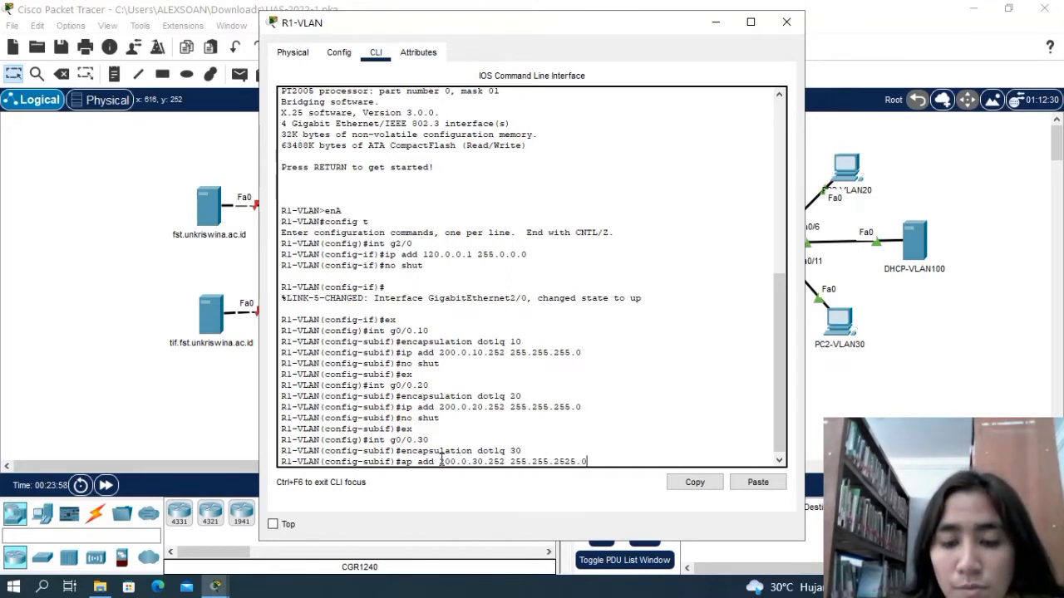
pyautogui.press('BackSpace')
pyautogui.press('BackSpace')
pyautogui.press('BackSpace')
pyautogui.press('BackSpace')
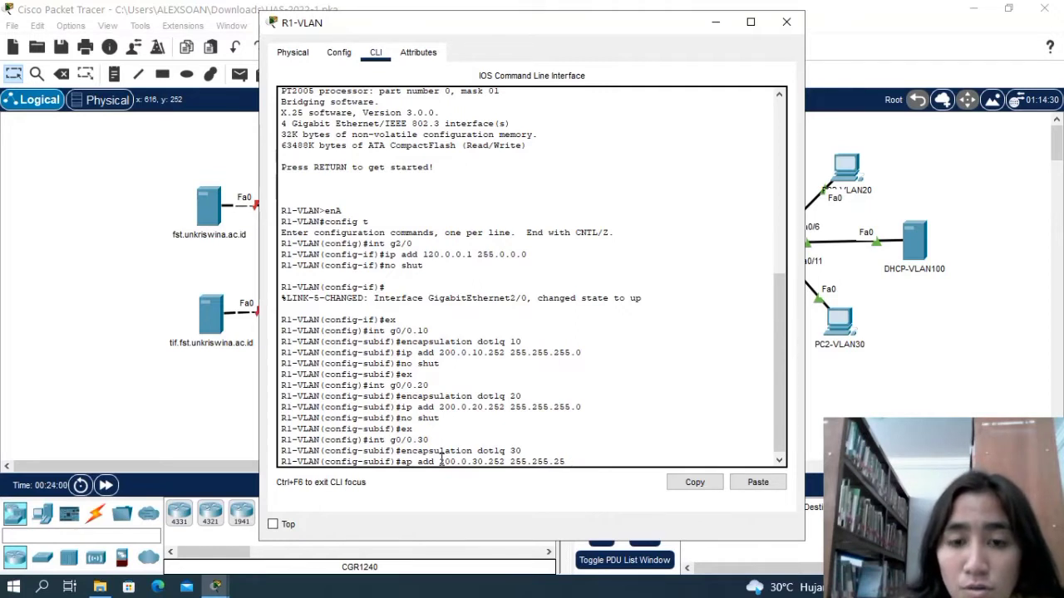
pyautogui.write('5')
pyautogui.press('Return')
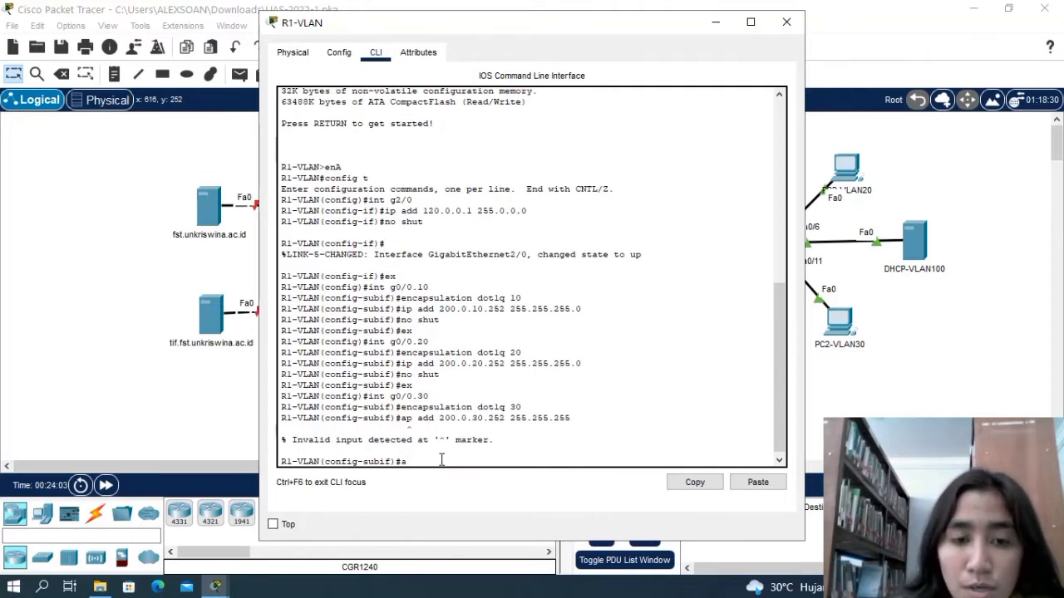
# Assign IP address 200.0.30.252 with subnet mask 255.255.255.0 to subinterface g0/0.30 on R1-VLAN.
pyautogui.write('ip ad')
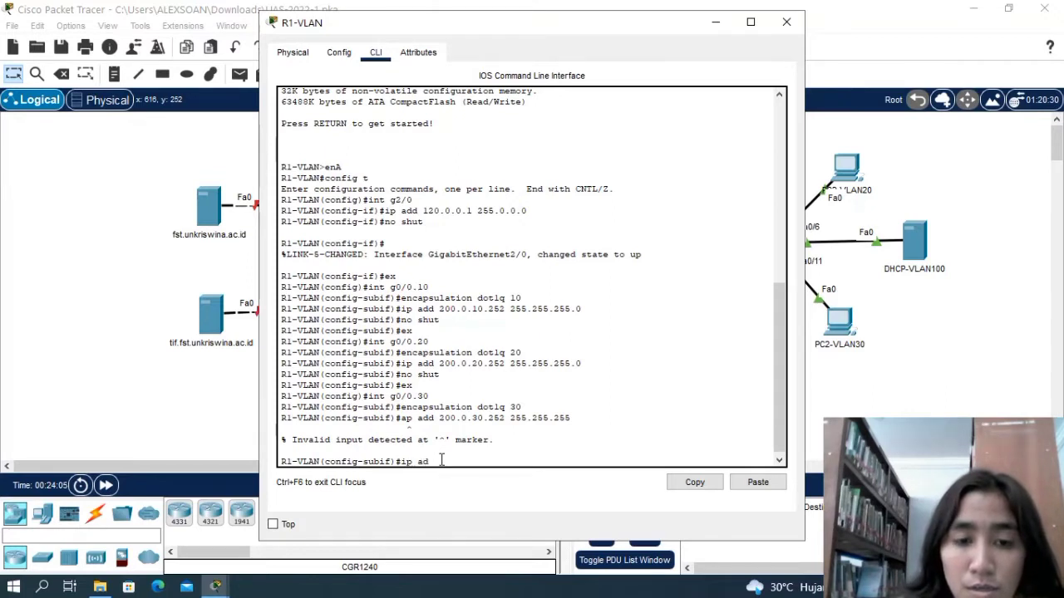
pyautogui.write('d 200.0.')
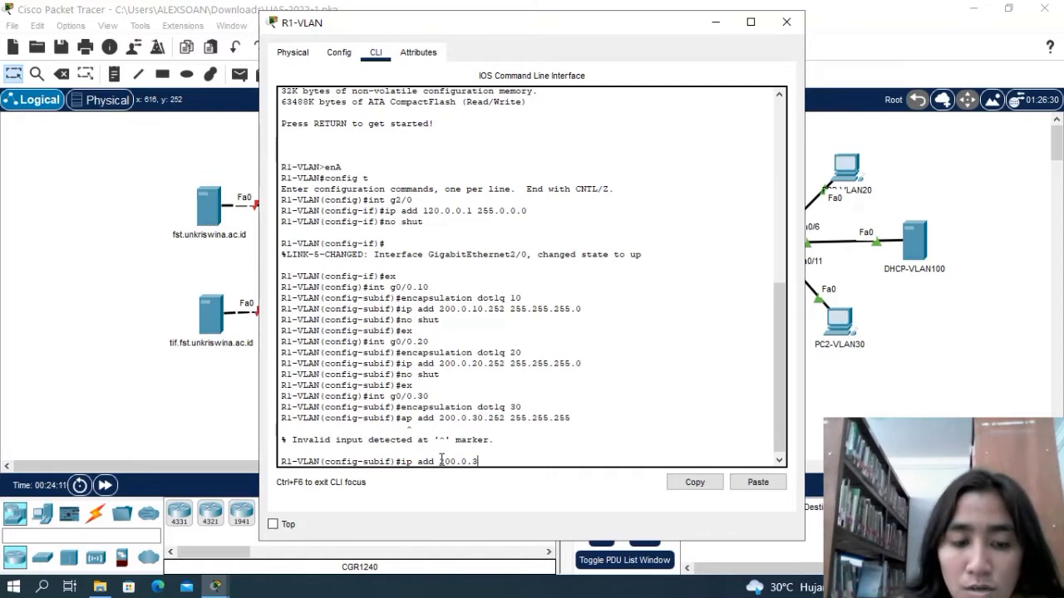
pyautogui.write('30.')
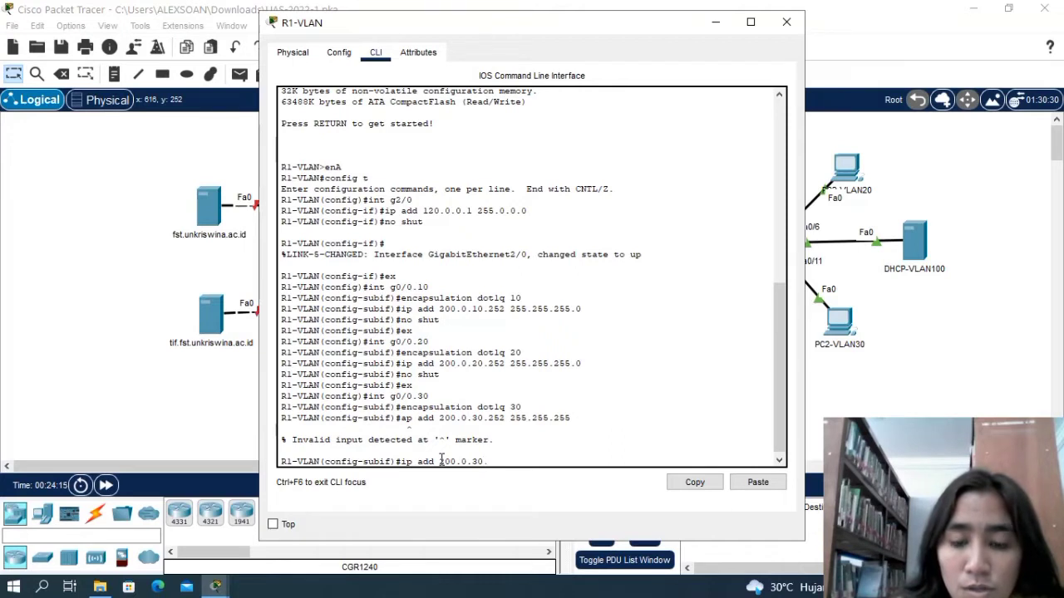
pyautogui.write('252 2')
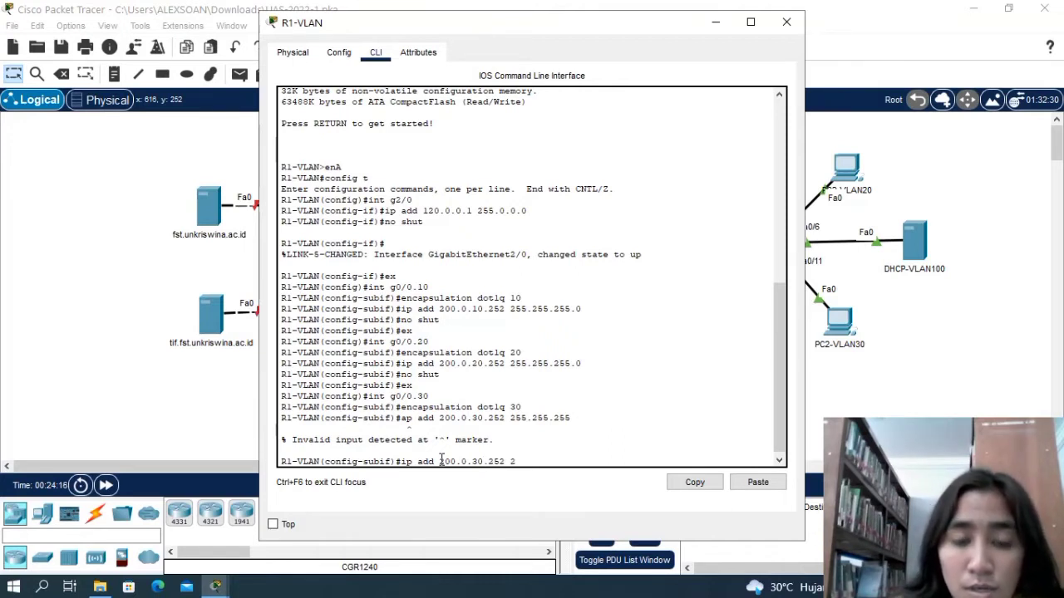
pyautogui.write('55.255')
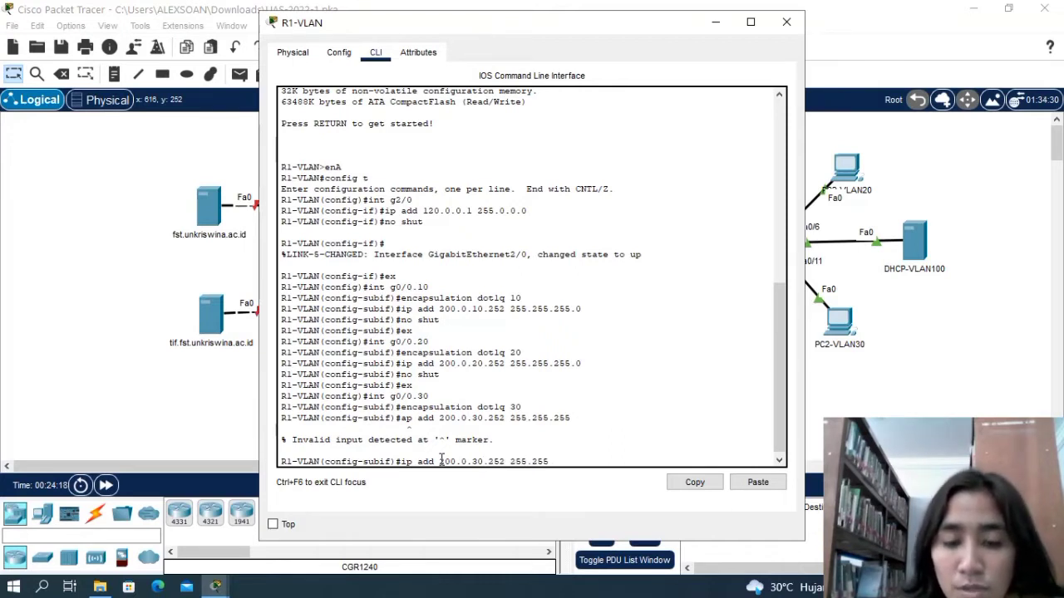
pyautogui.write('.255.0')
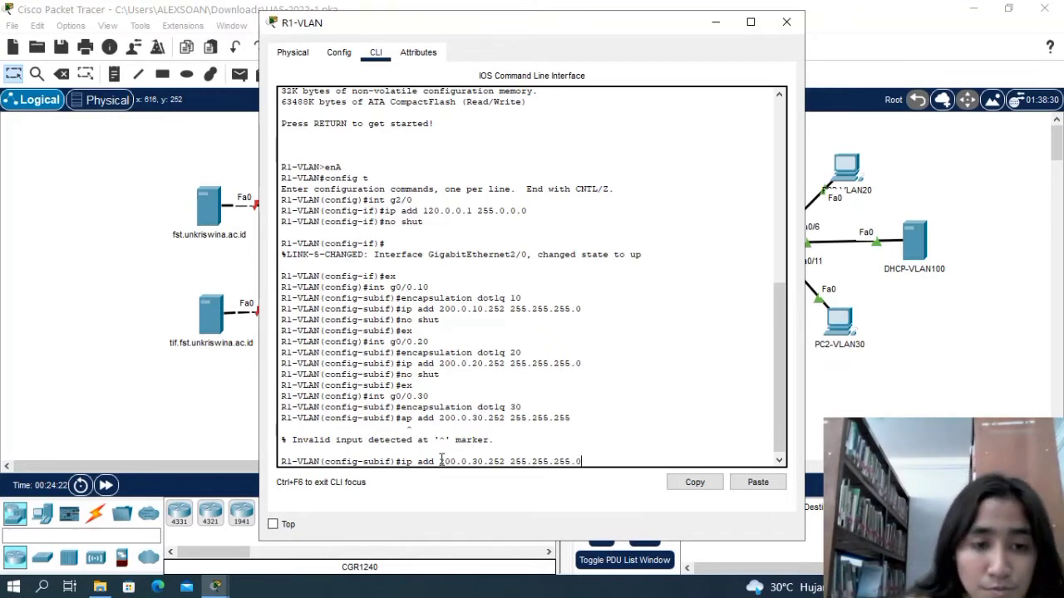
pyautogui.press('Return')
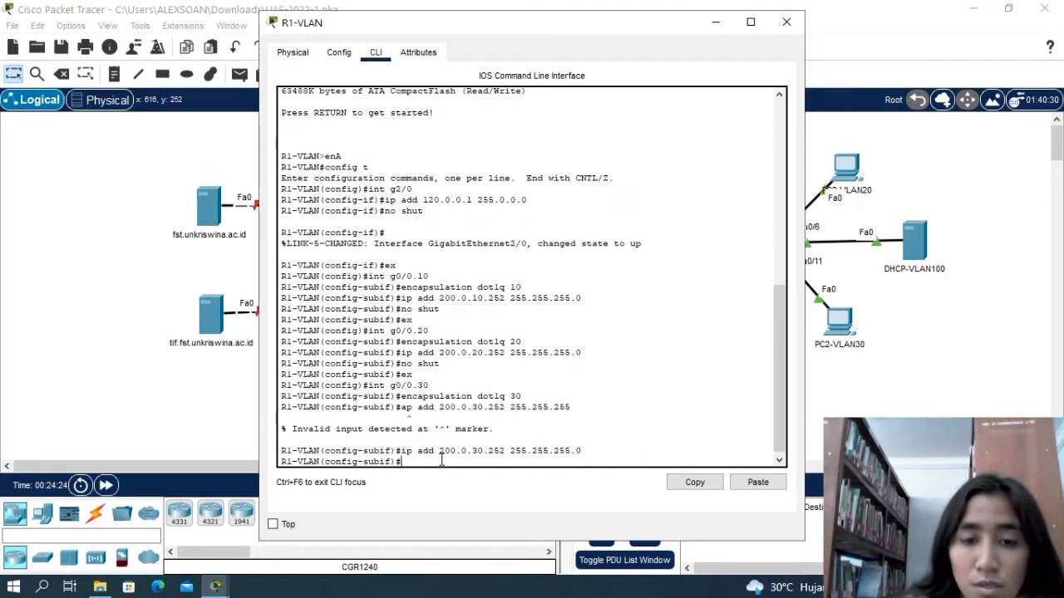
# Enable subinterface g0/0.30 with no shut and return to global configuration mode.
pyautogui.write('no shut')
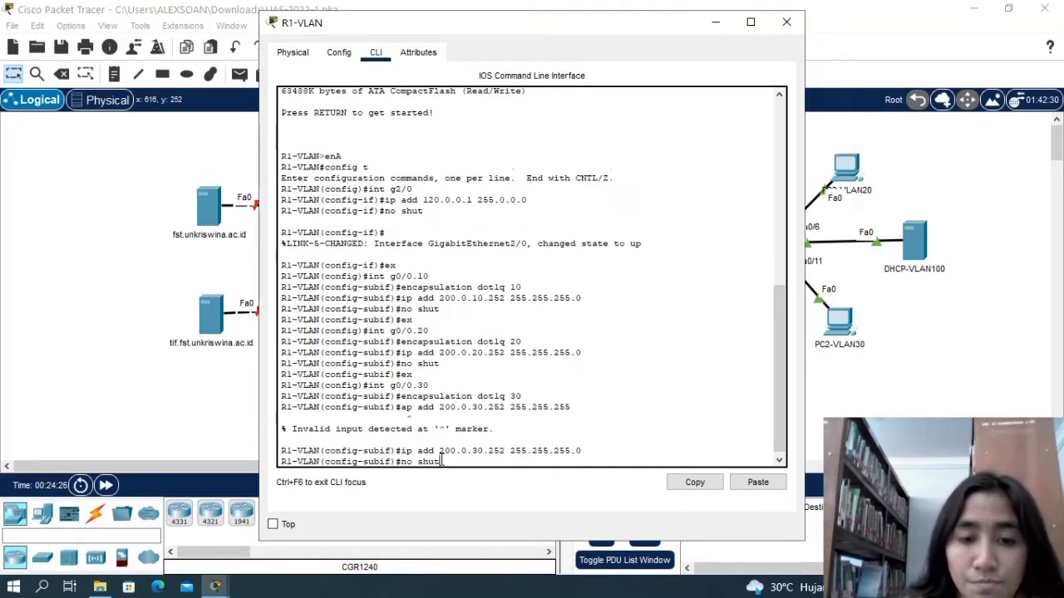
pyautogui.press('Return')
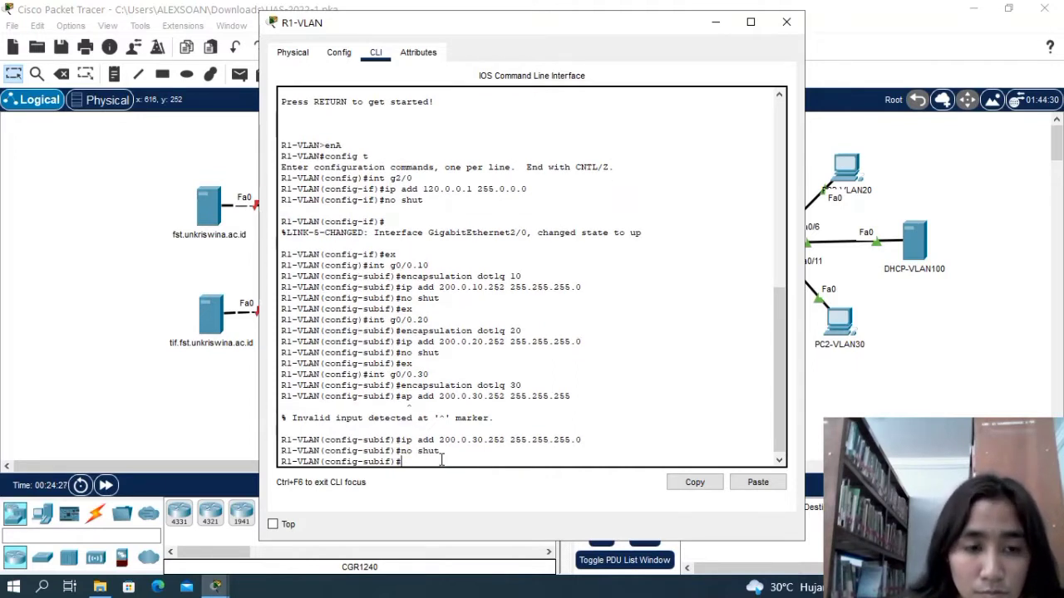
pyautogui.write('ex')
pyautogui.press('Return')
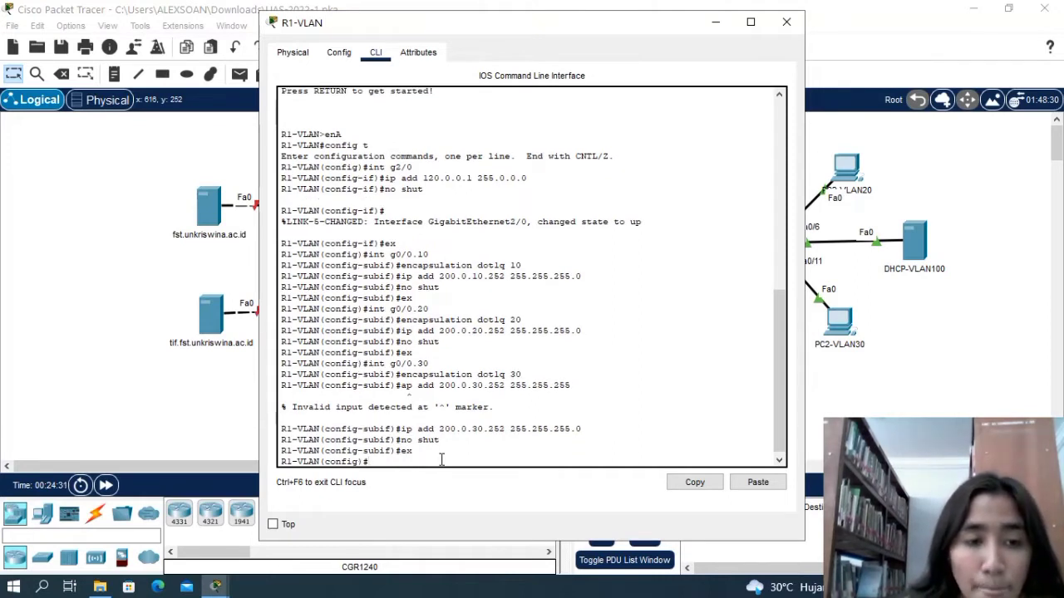
# Create subinterface g0/0.100 on R1-VLAN and enter its configuration mode.
pyautogui.write('int')
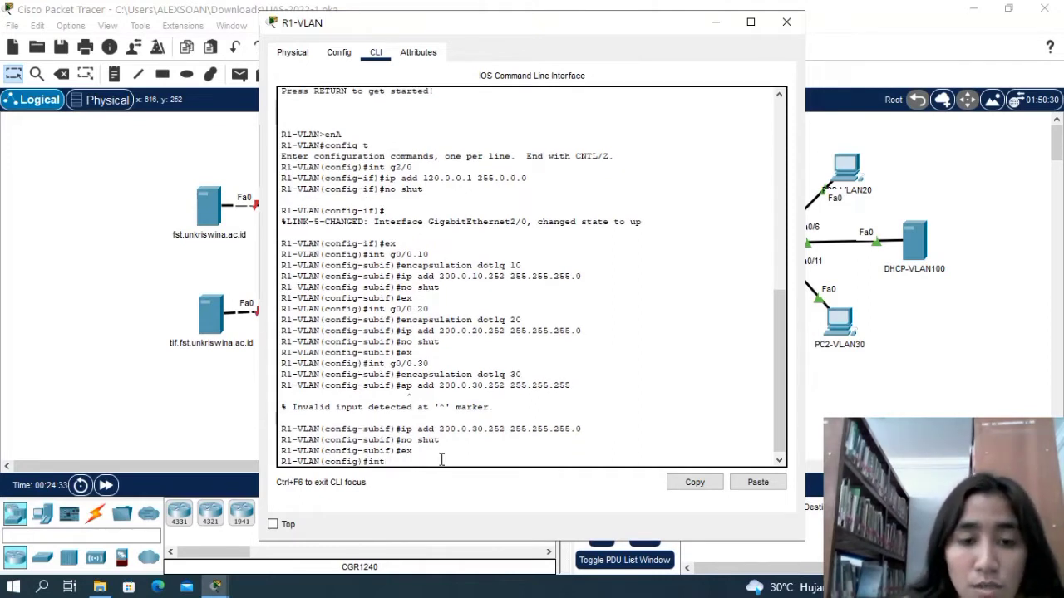
pyautogui.write(' g0')
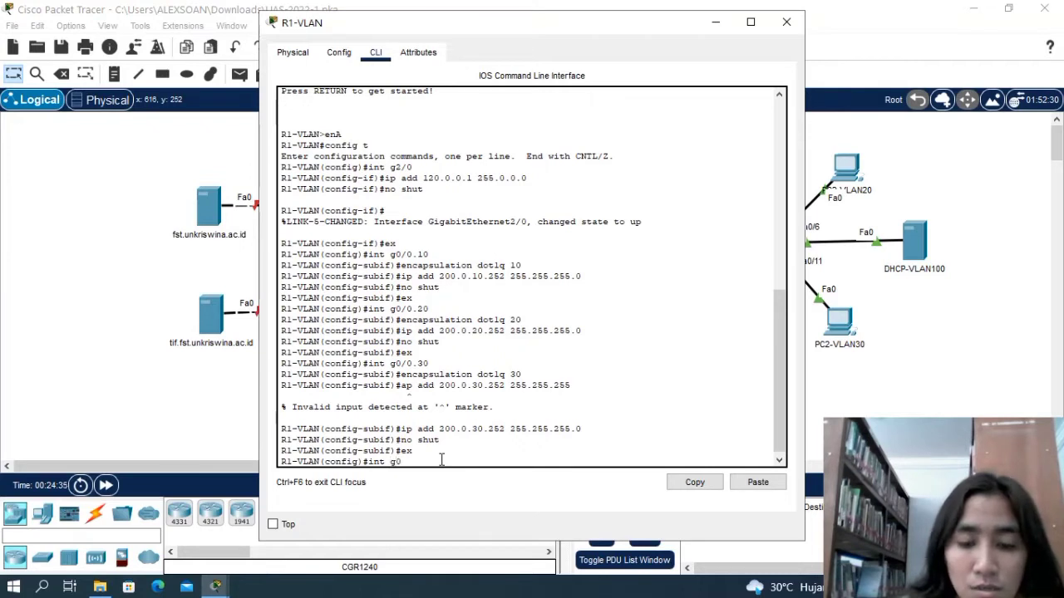
pyautogui.write('/')
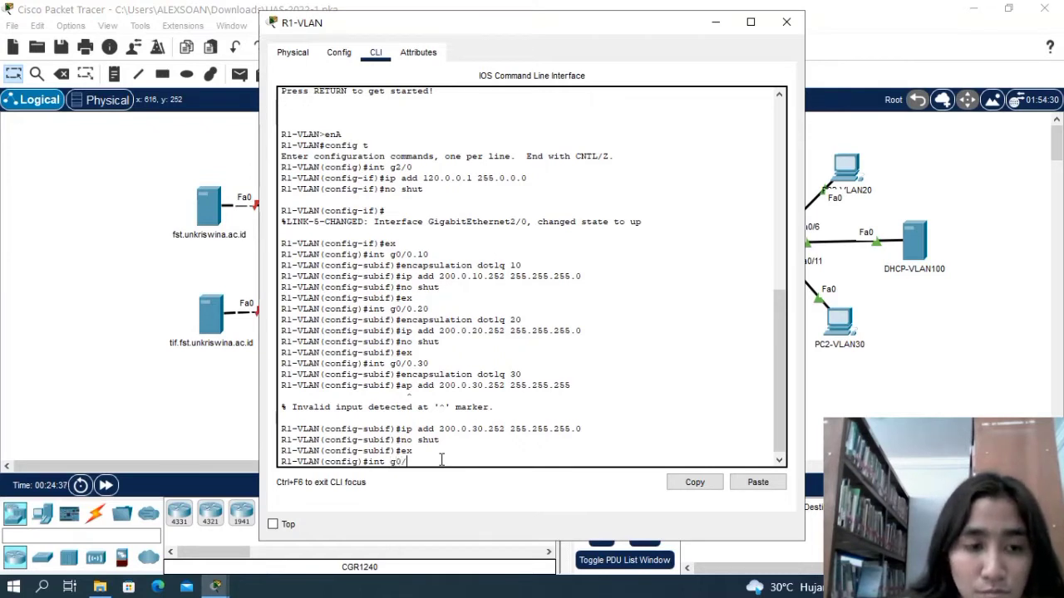
pyautogui.write('0/100')
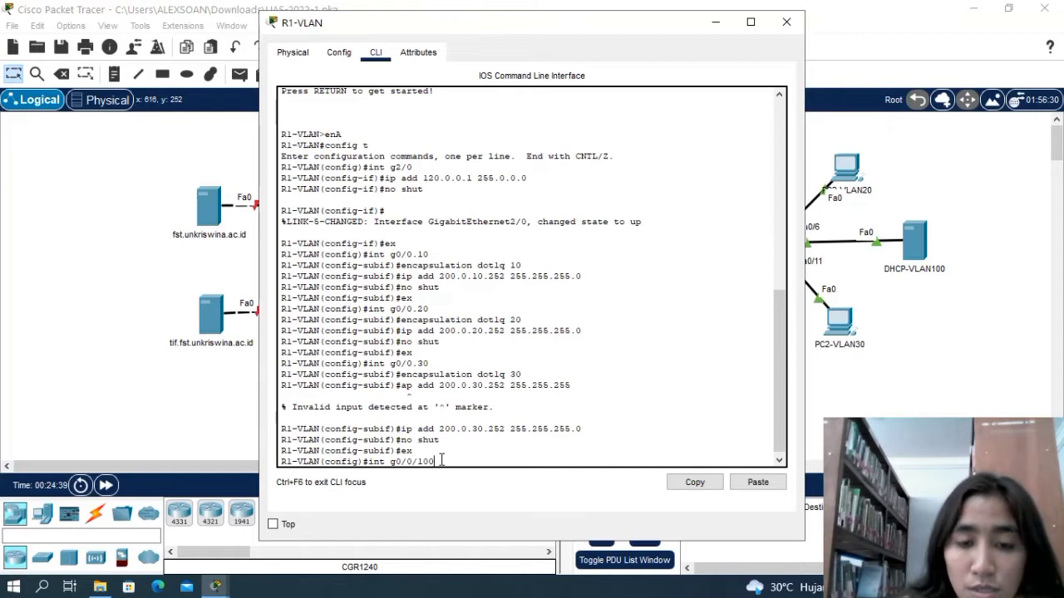
pyautogui.press('BackSpace')
pyautogui.press('BackSpace')
pyautogui.press('BackSpace')
pyautogui.press('BackSpace')
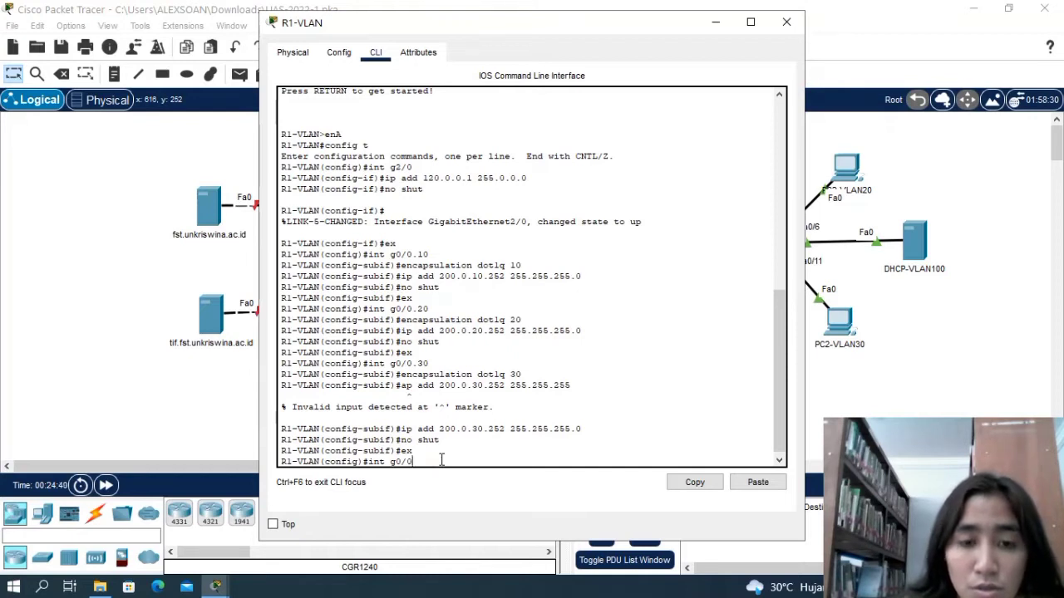
pyautogui.write('.')
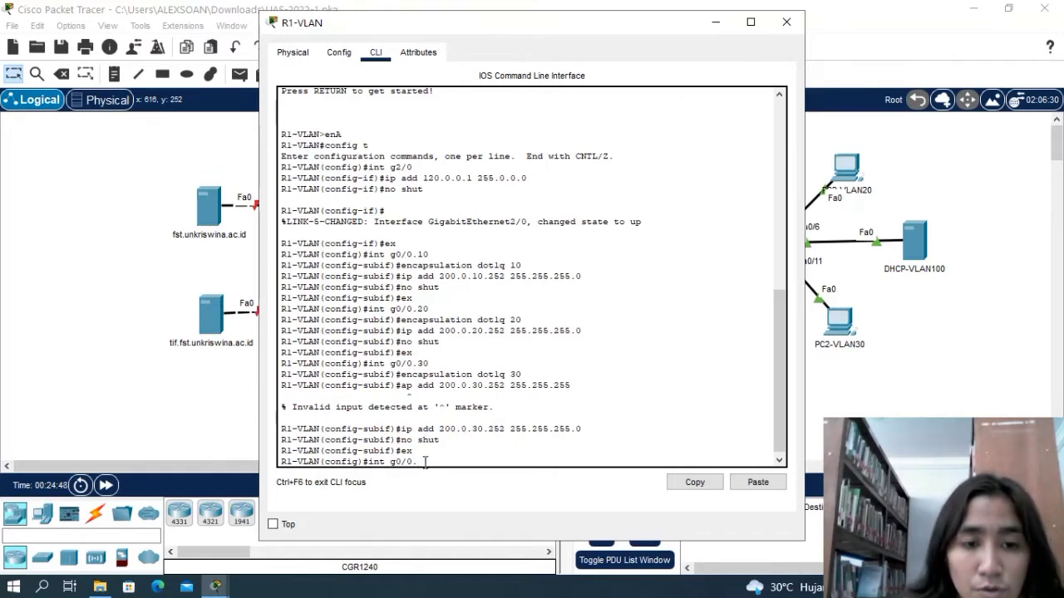
pyautogui.write('100')
pyautogui.press('Return')
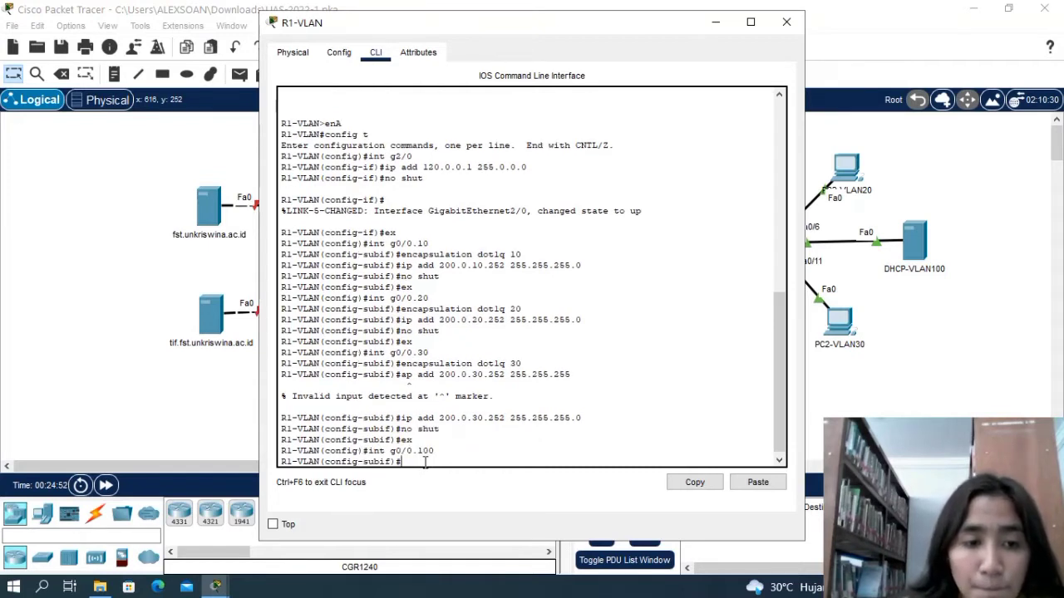
# Set the encapsulation of subinterface g0/0.100 to dot1q with VLAN ID 100.
pyautogui.write('encap')
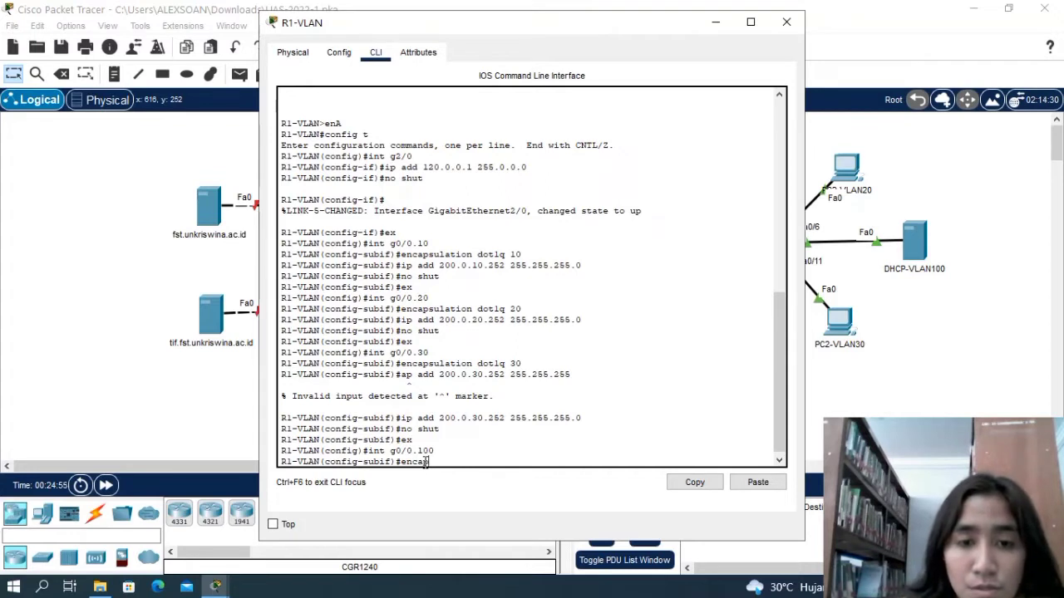
pyautogui.write('sulatio')
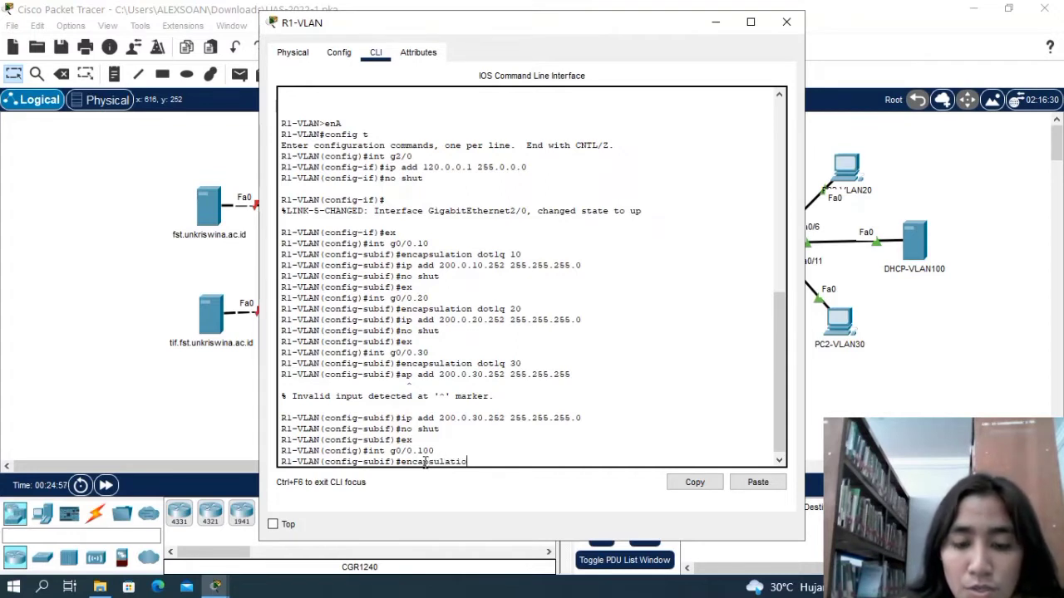
pyautogui.write('n do')
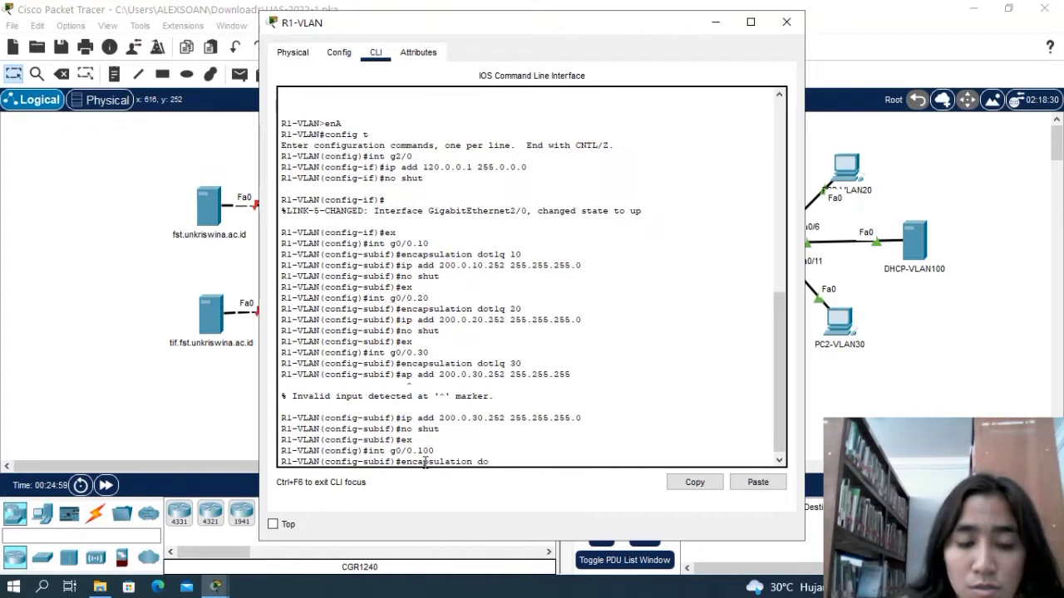
pyautogui.write('t1')
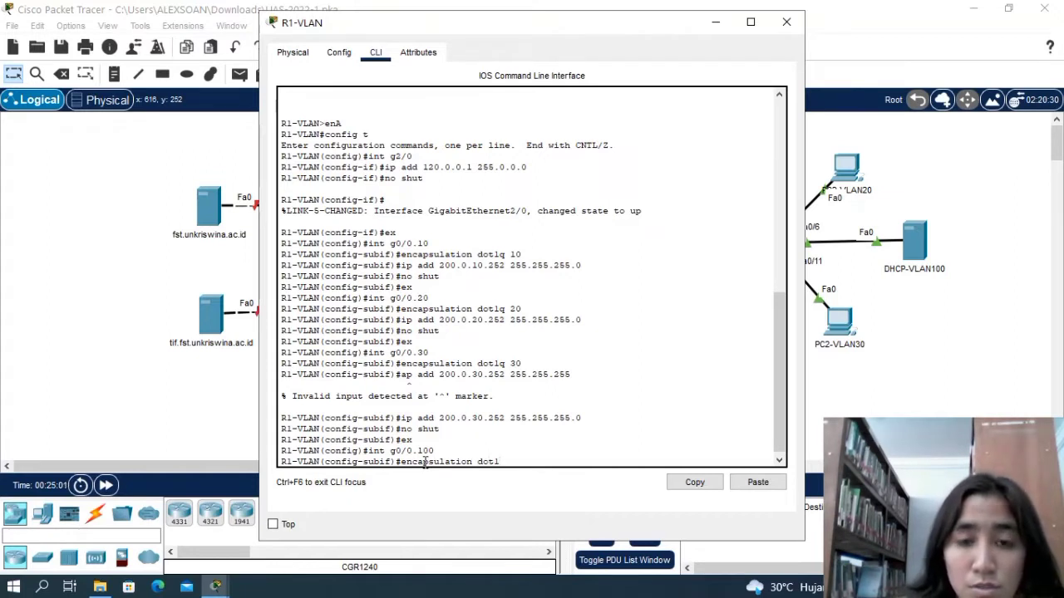
pyautogui.write('q')
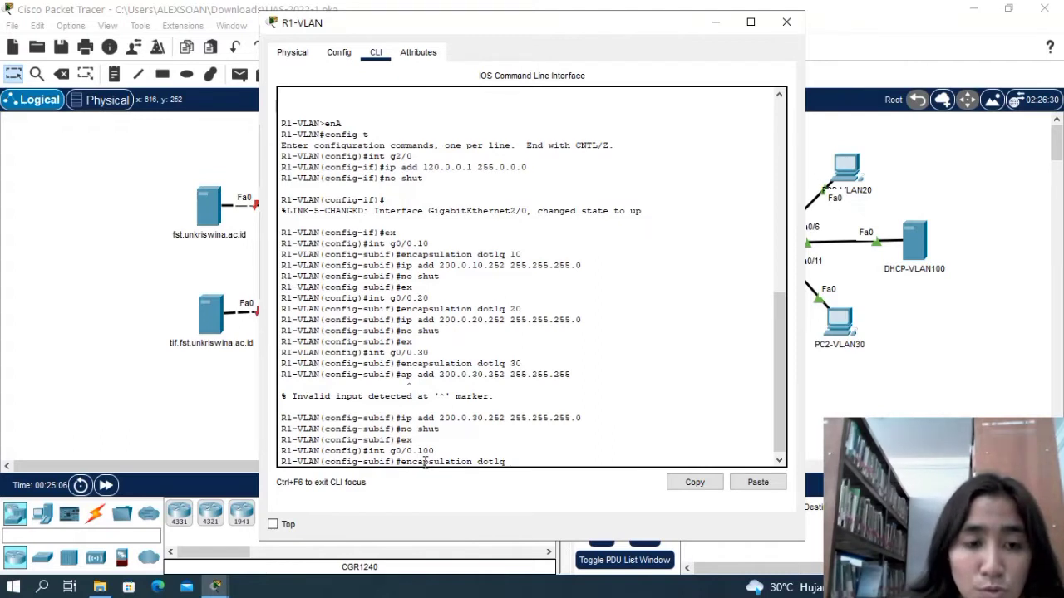
pyautogui.write(' 100')
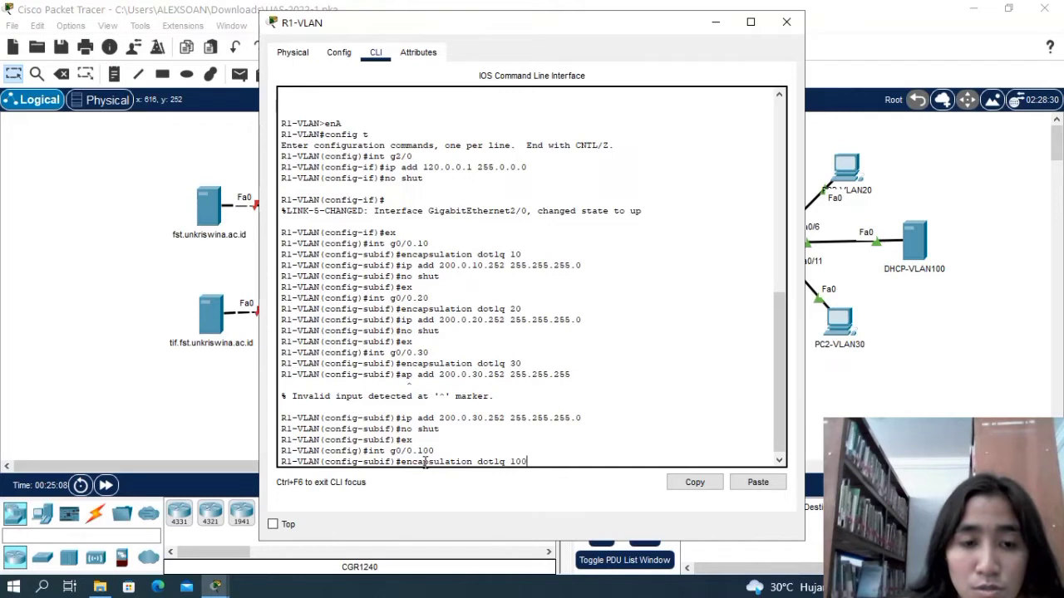
pyautogui.press('Return')
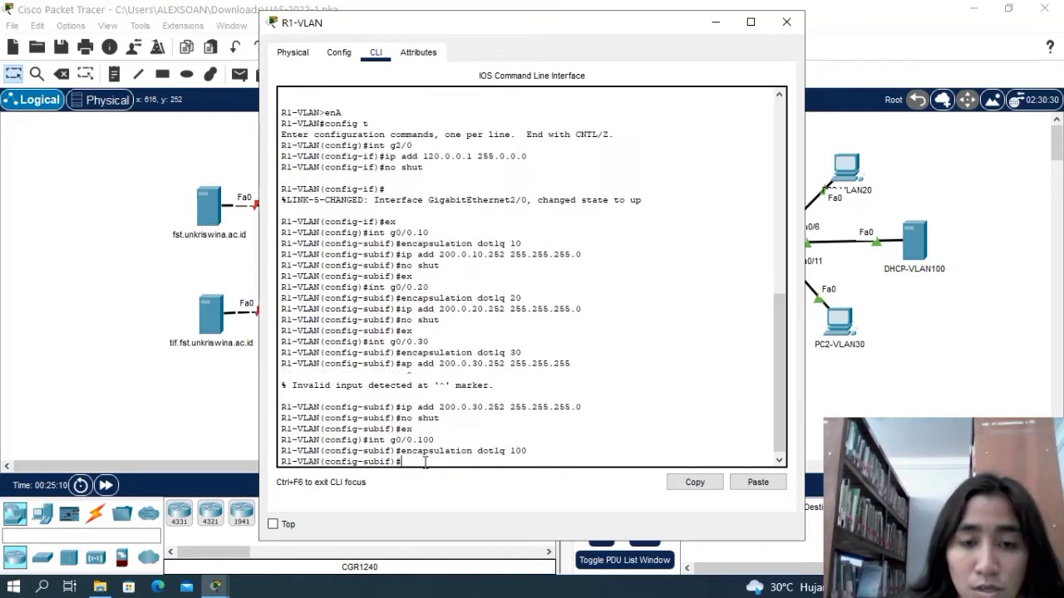
# Assign IP address 200.0.100.252 with subnet mask 255.255.255.0 to subinterface g0/0.100 on R1-VLAN.
pyautogui.write('ip a')
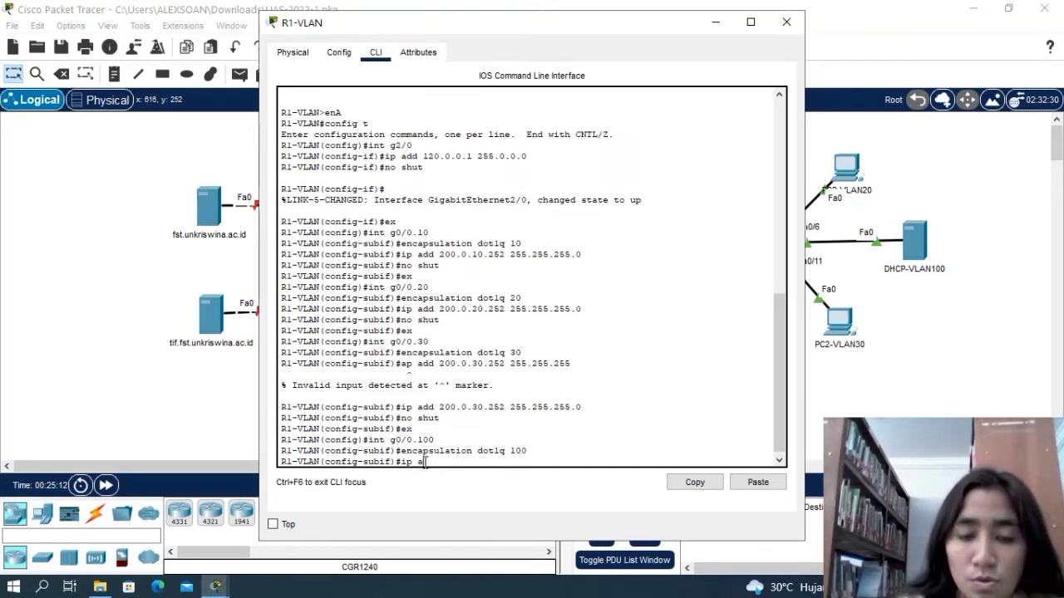
pyautogui.write('dd')
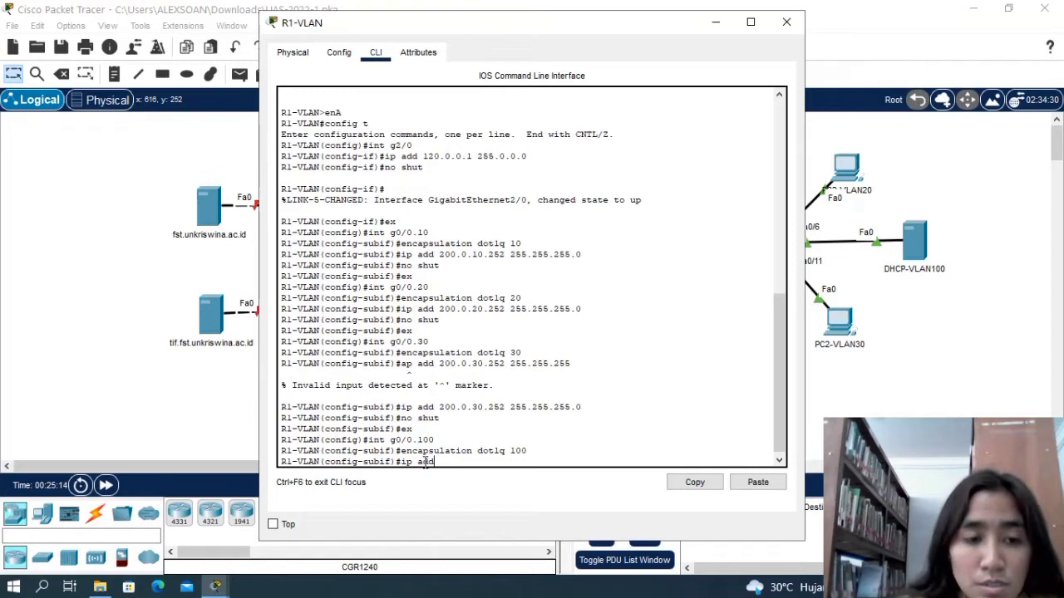
pyautogui.write(' 200')
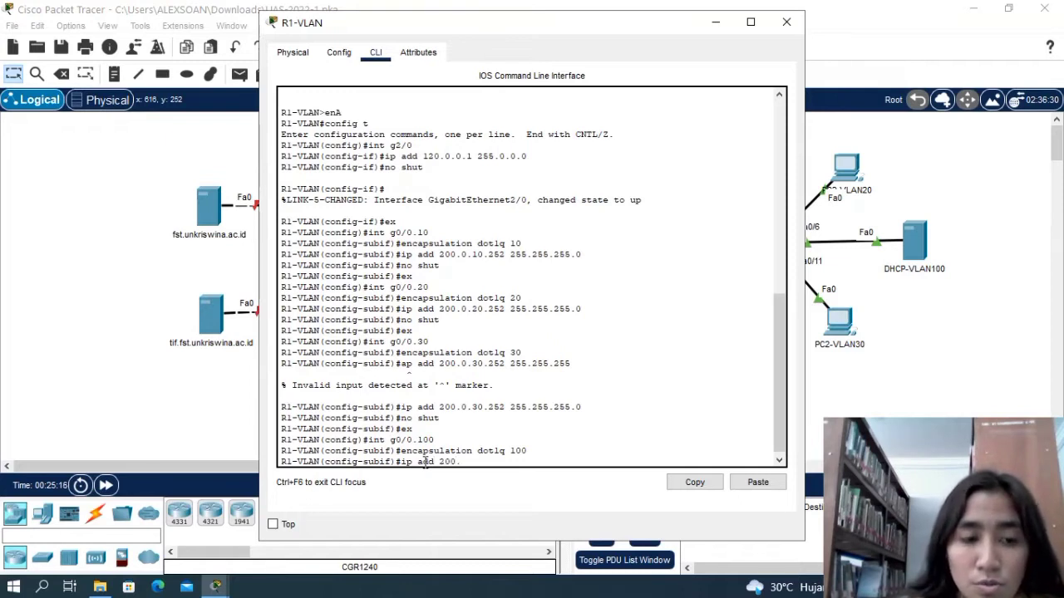
pyautogui.write('.0.')
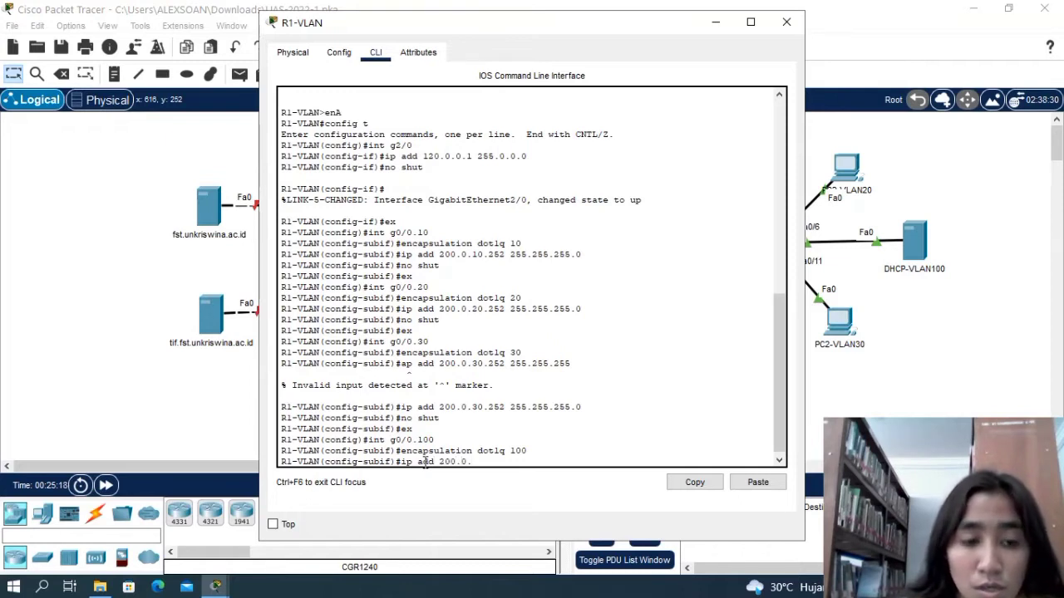
pyautogui.write('100.')
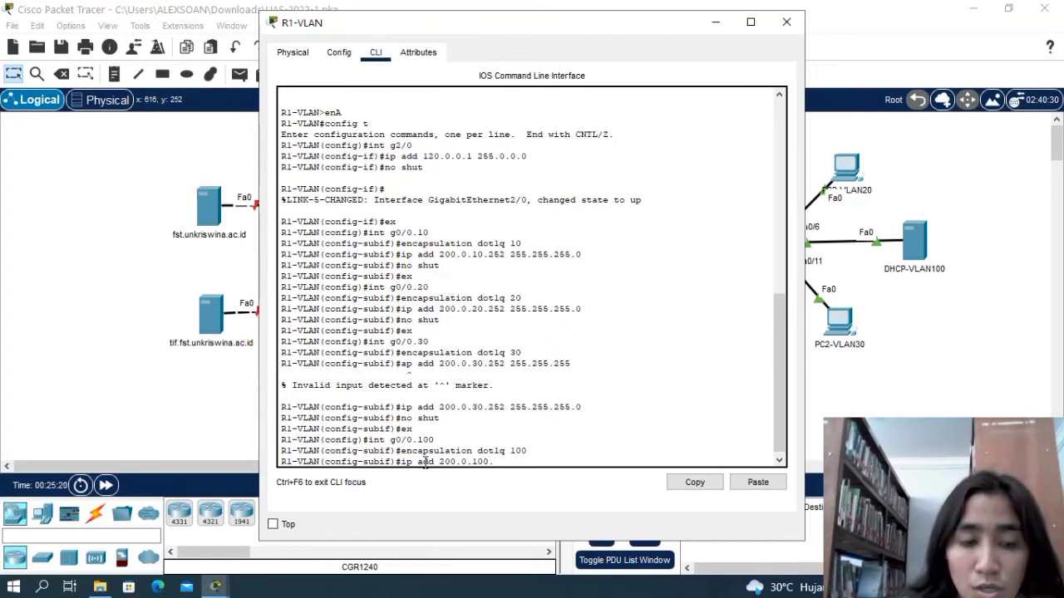
pyautogui.write('252')
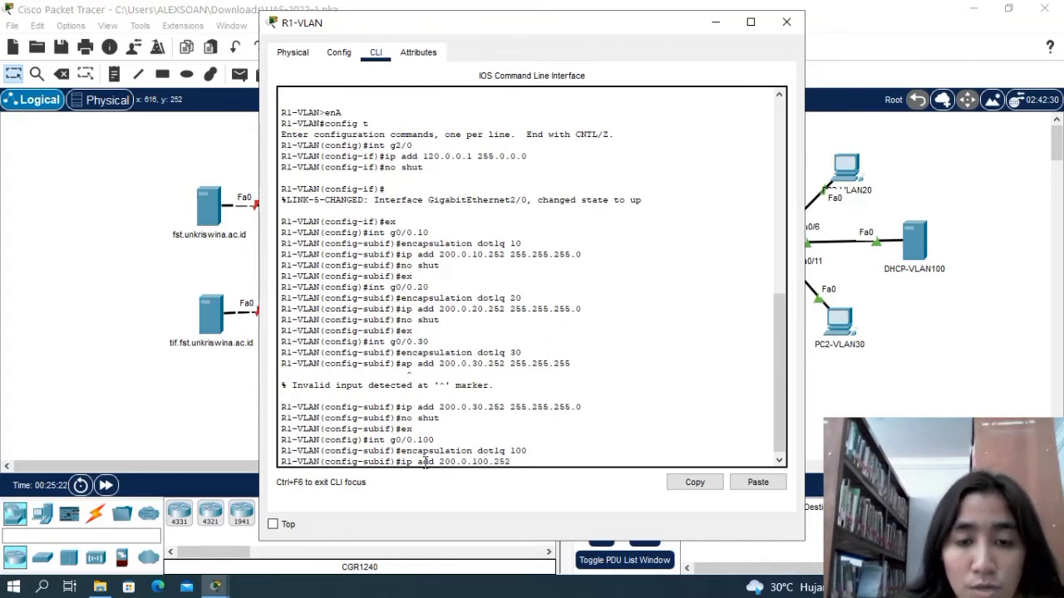
pyautogui.write(' 255')
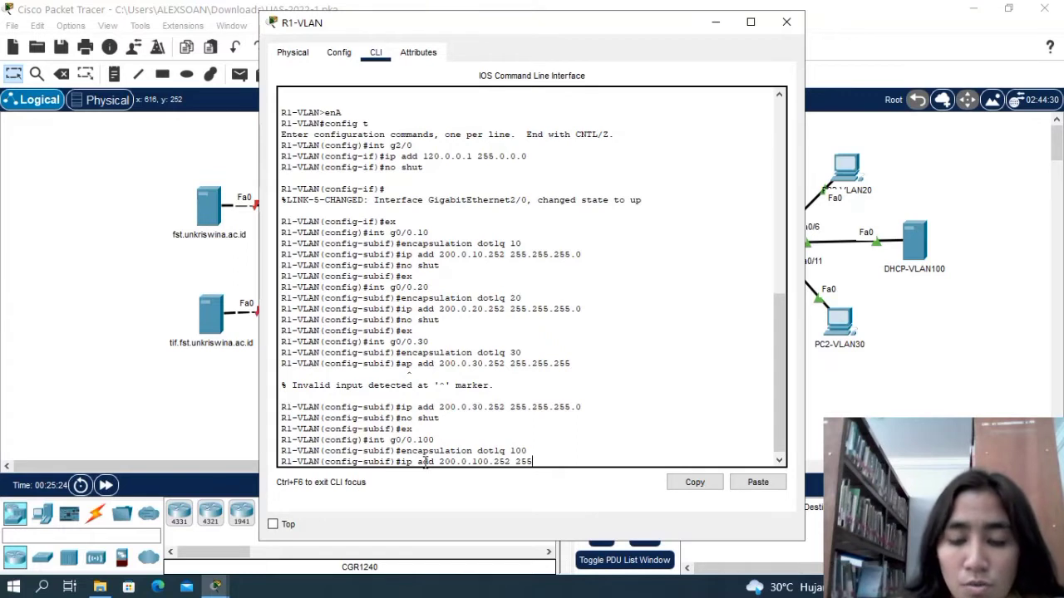
pyautogui.write('.255.255.')
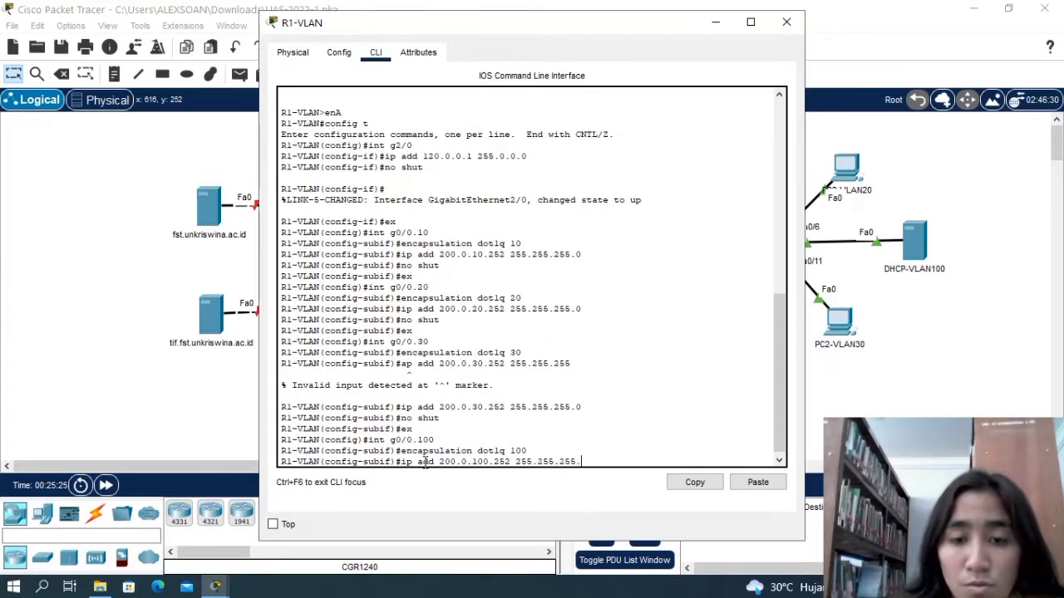
pyautogui.write('0')
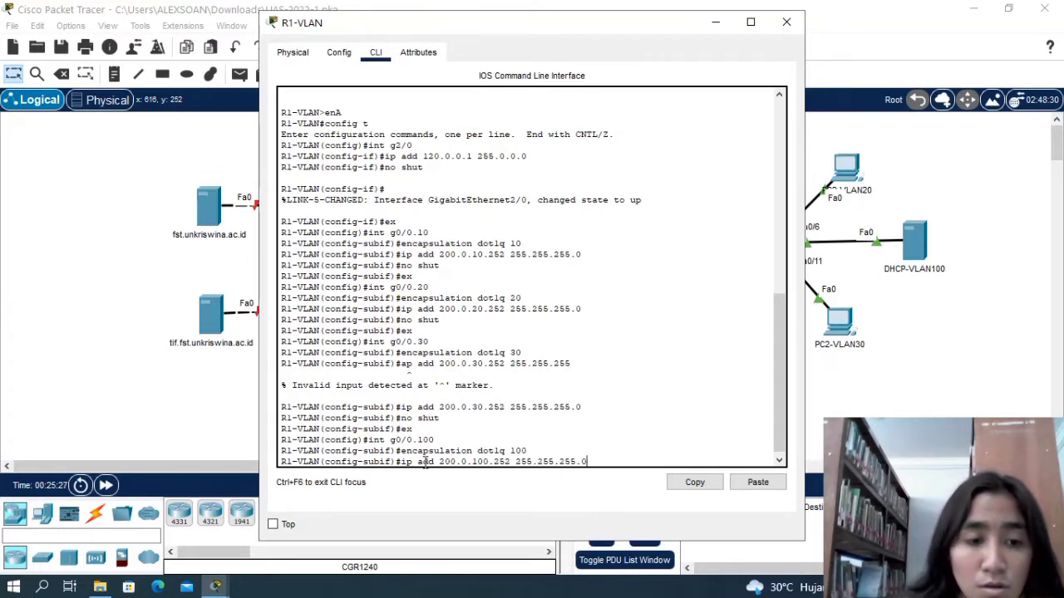
pyautogui.press('Return')
# Enable subinterface g0/0.100 with no shut and return to global configuration mode.
pyautogui.write('no ')
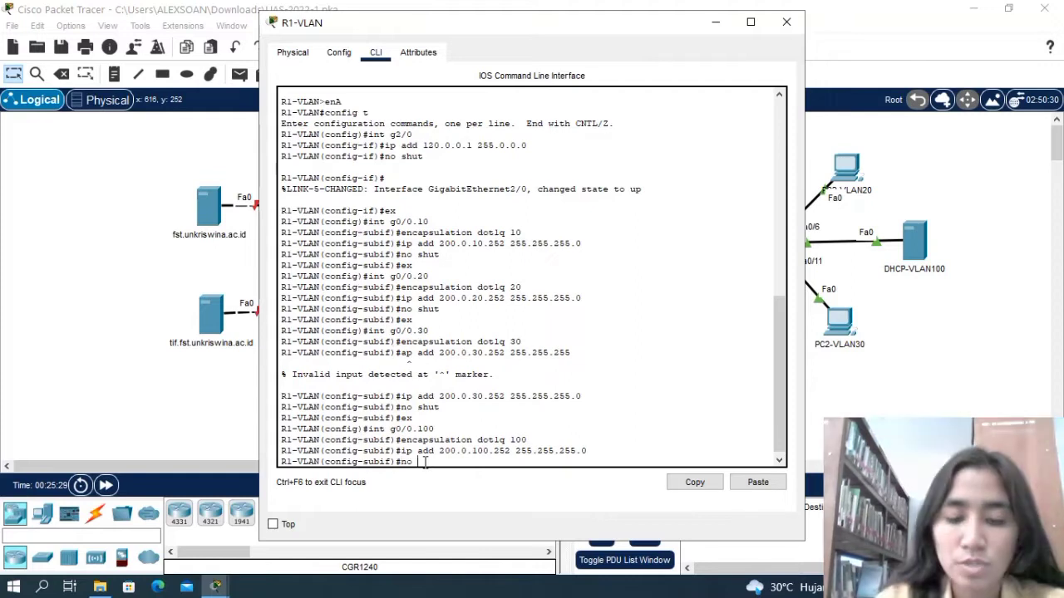
pyautogui.write('shut')
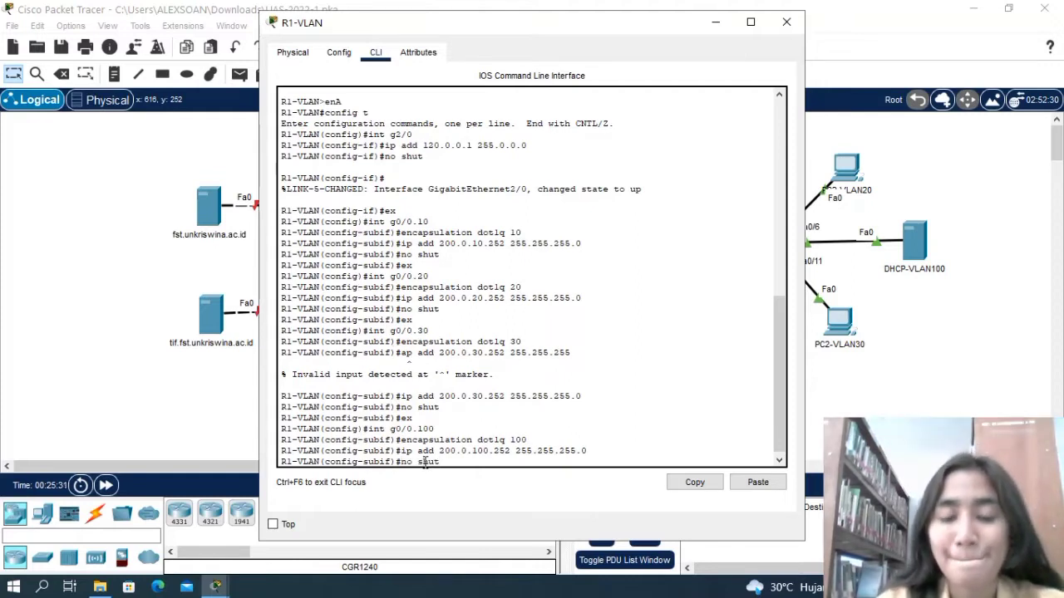
pyautogui.press('Return')
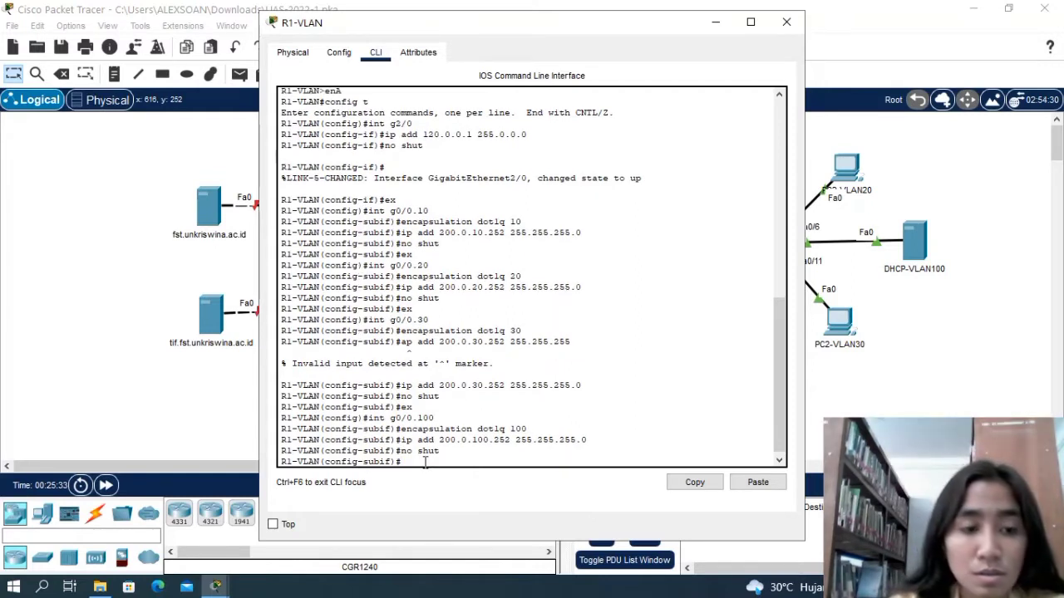
pyautogui.write('ex')
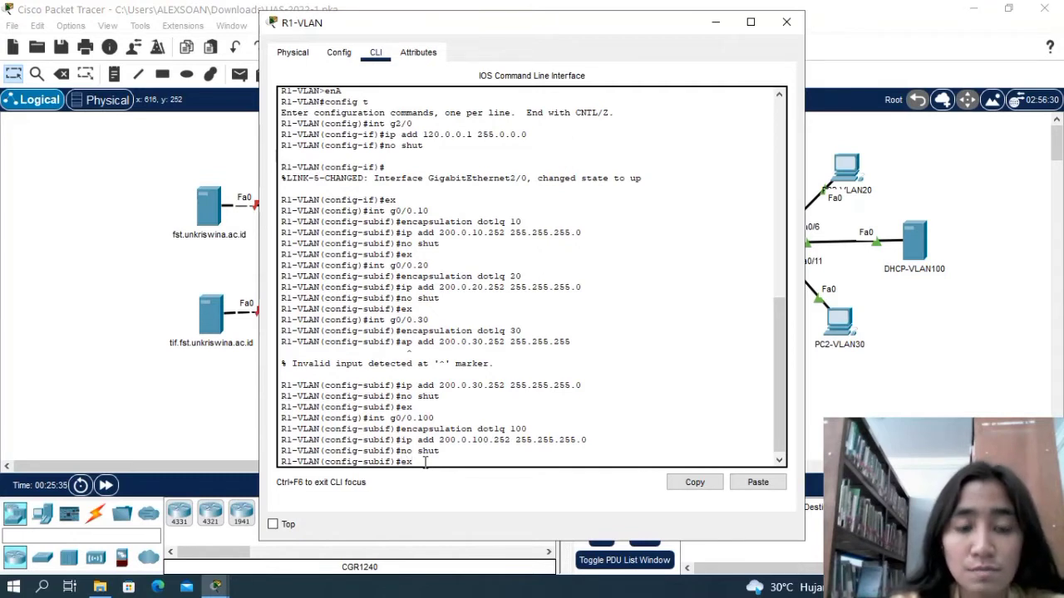
pyautogui.press('Return')
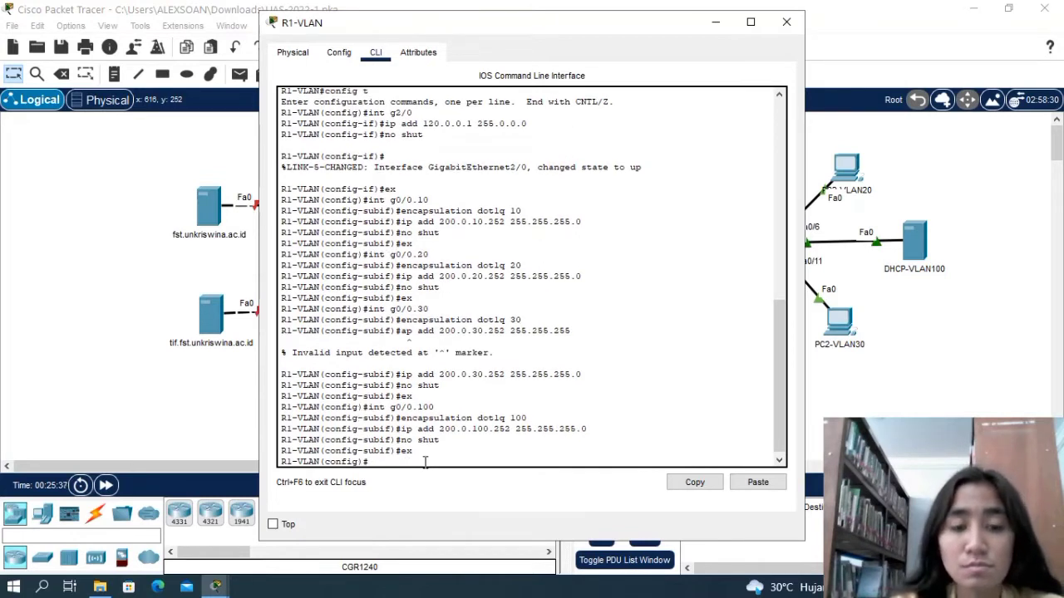
# Return to privileged EXEC mode on R1-VLAN and re-enter global configuration mode with config t.
pyautogui.write('ena')
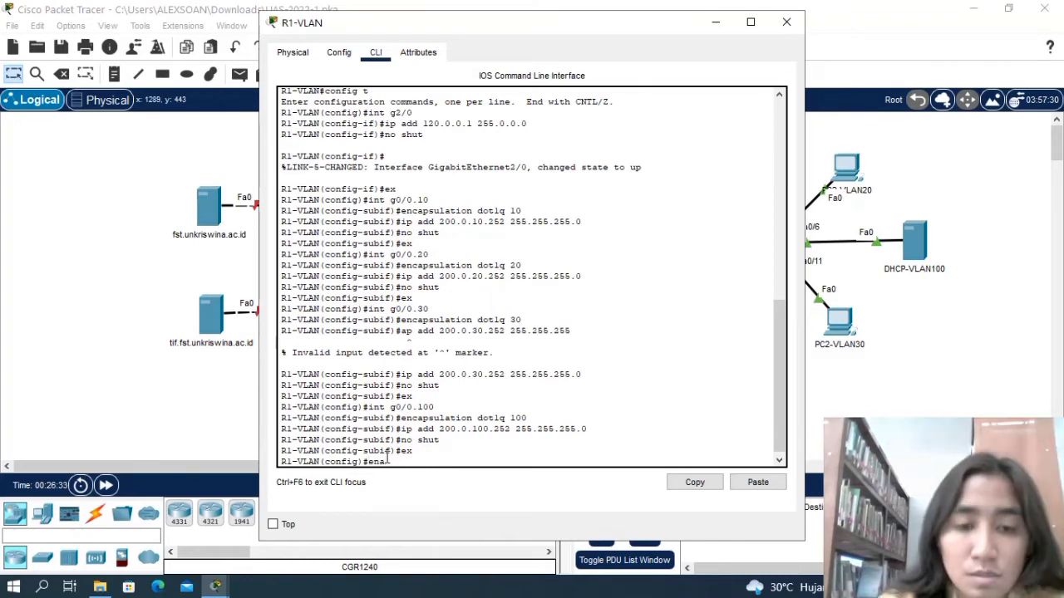
pyautogui.press('Return')
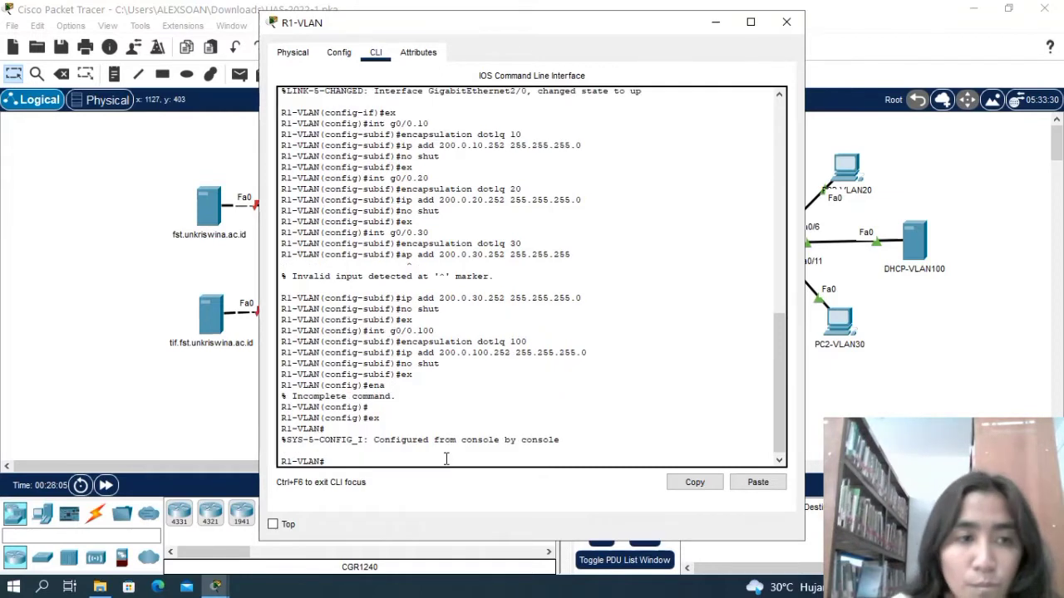
pyautogui.write('ena')
pyautogui.press('Return')
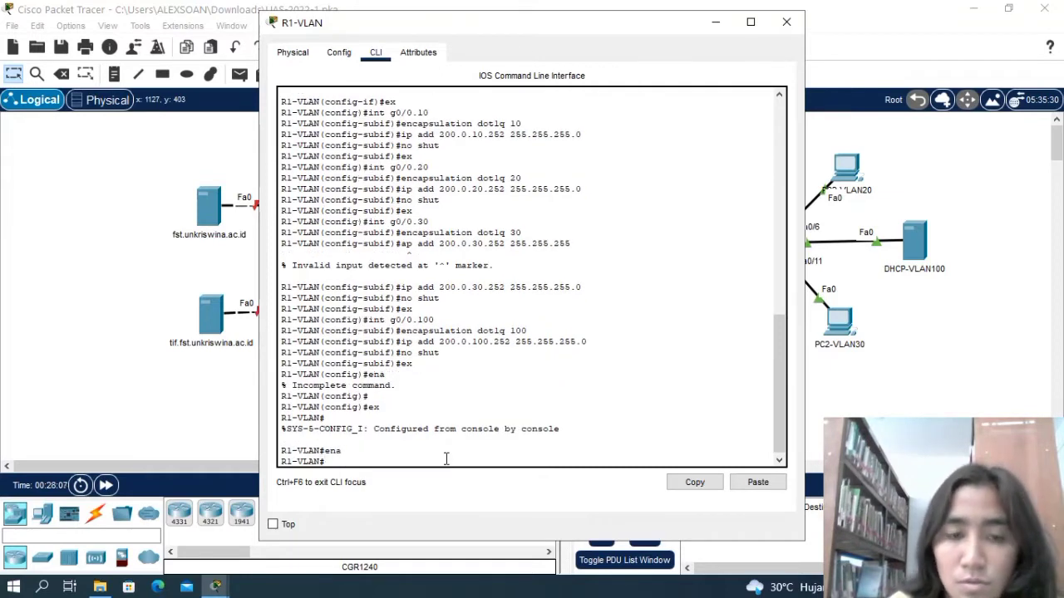
pyautogui.write('co')
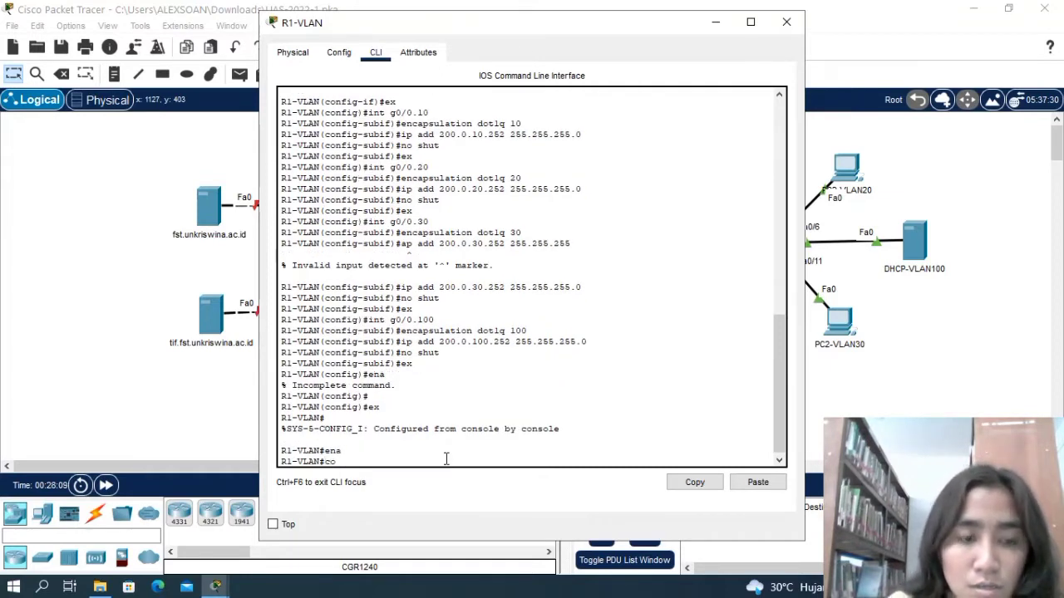
pyautogui.write('nfig t')
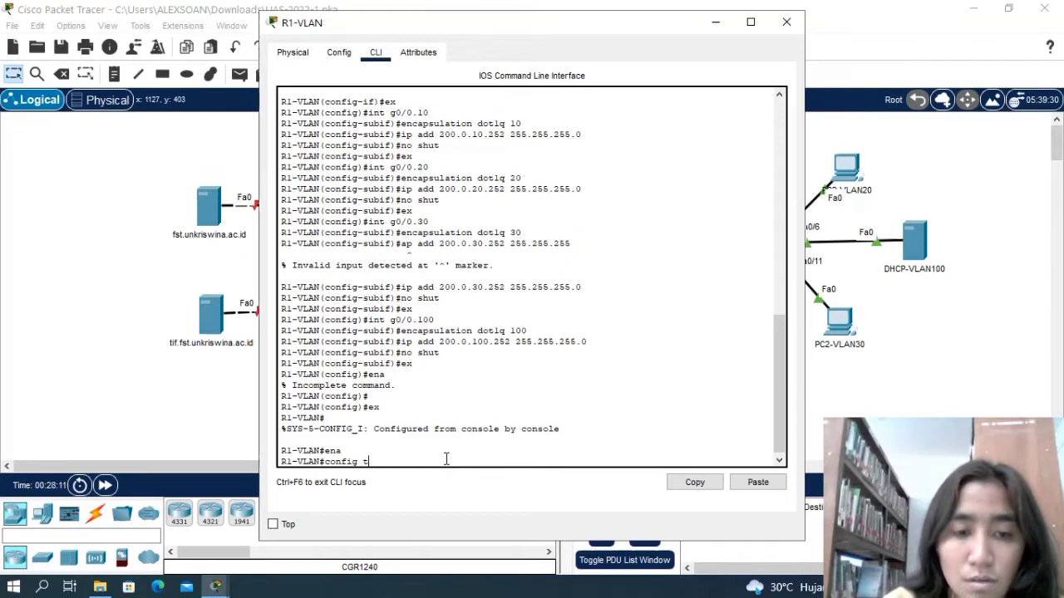
pyautogui.press('Return')
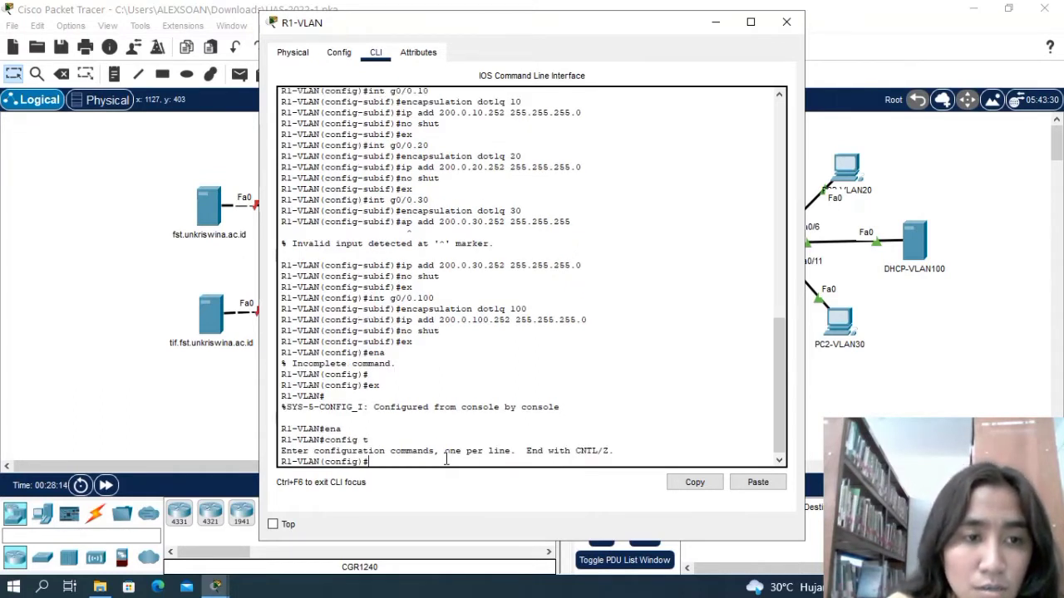
# Assign IP address 120.0.0.1 with subnet mask 255.0.0.0 to interface g2/0 on R1-VLAN.
pyautogui.write('int')
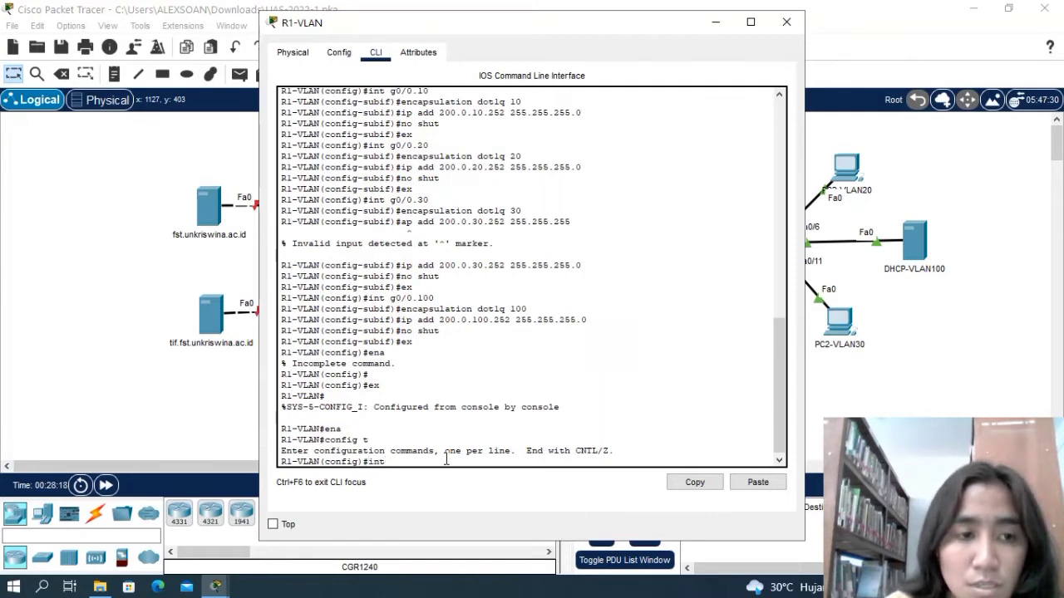
pyautogui.write(' g0')
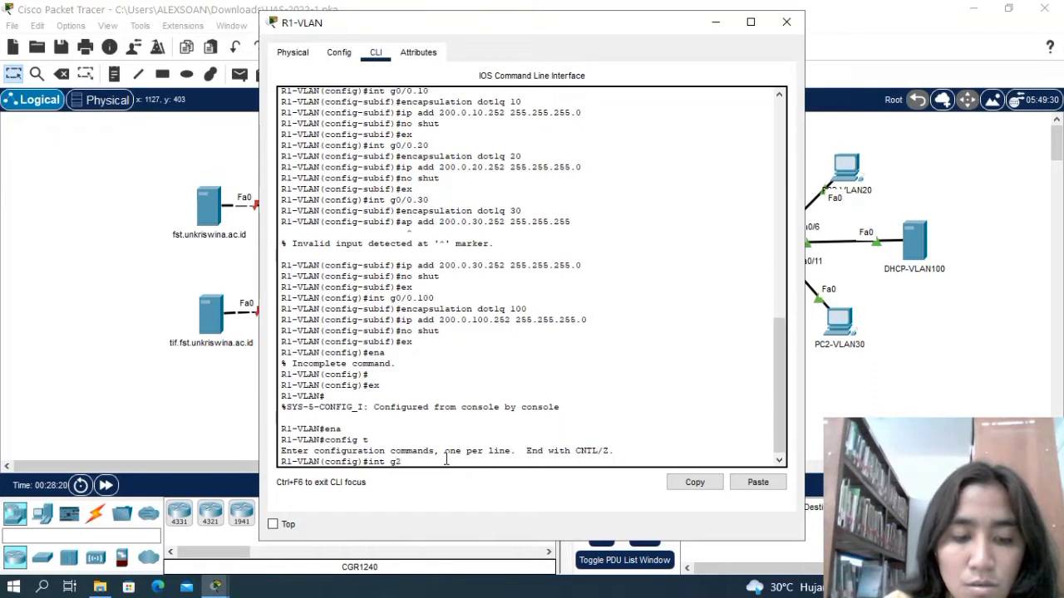
pyautogui.write('/0')
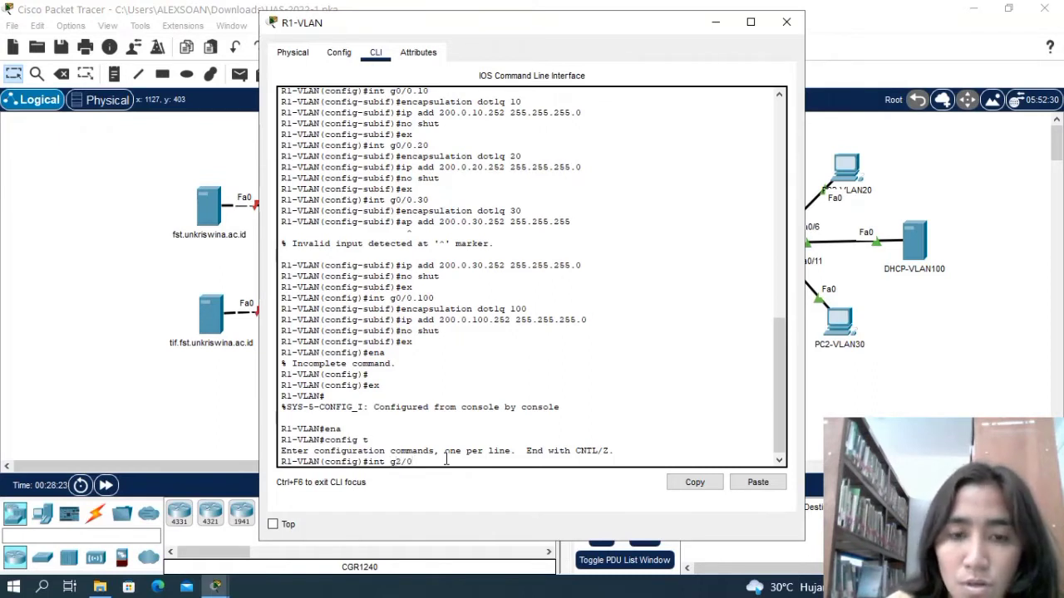
pyautogui.press('Return')
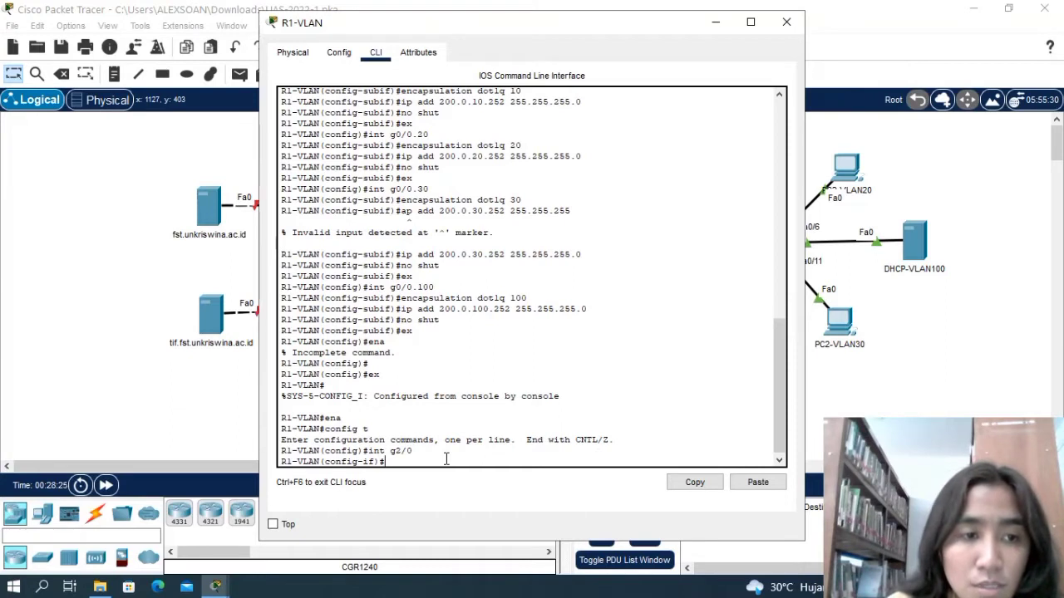
pyautogui.write('ip add')
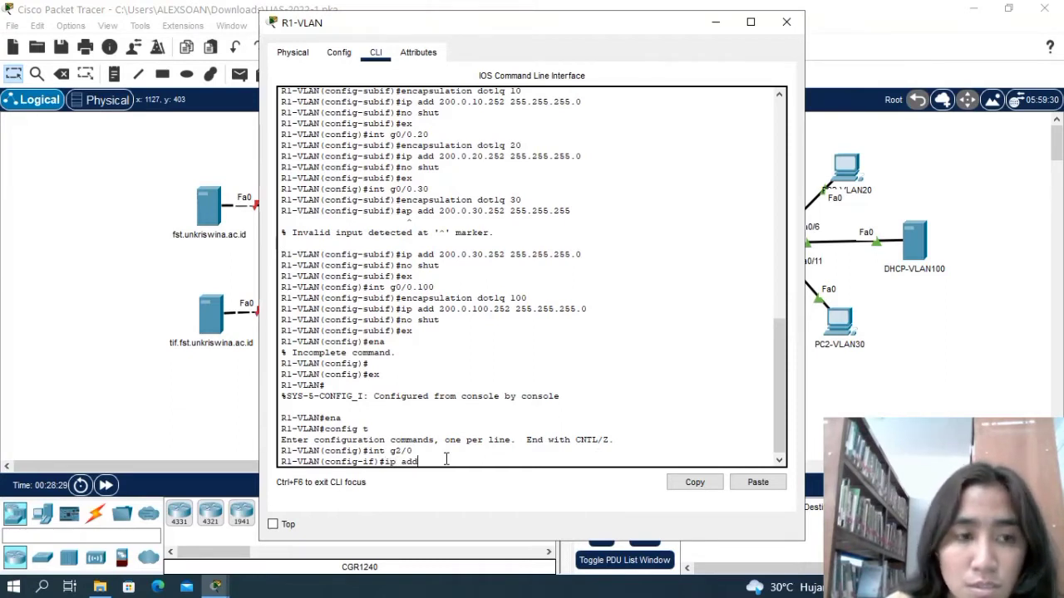
pyautogui.write(' 120')
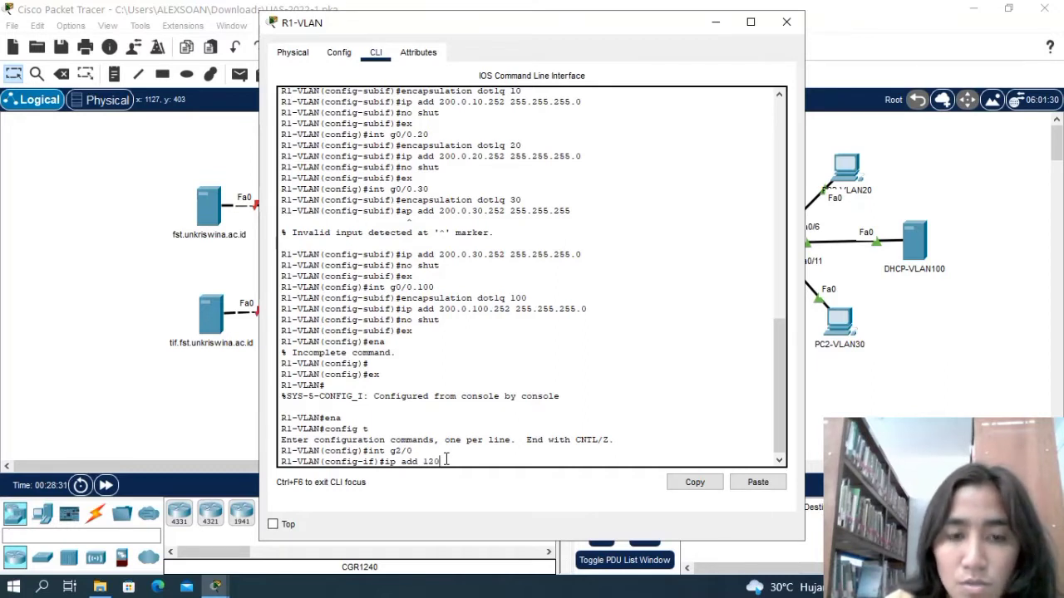
pyautogui.write('.')
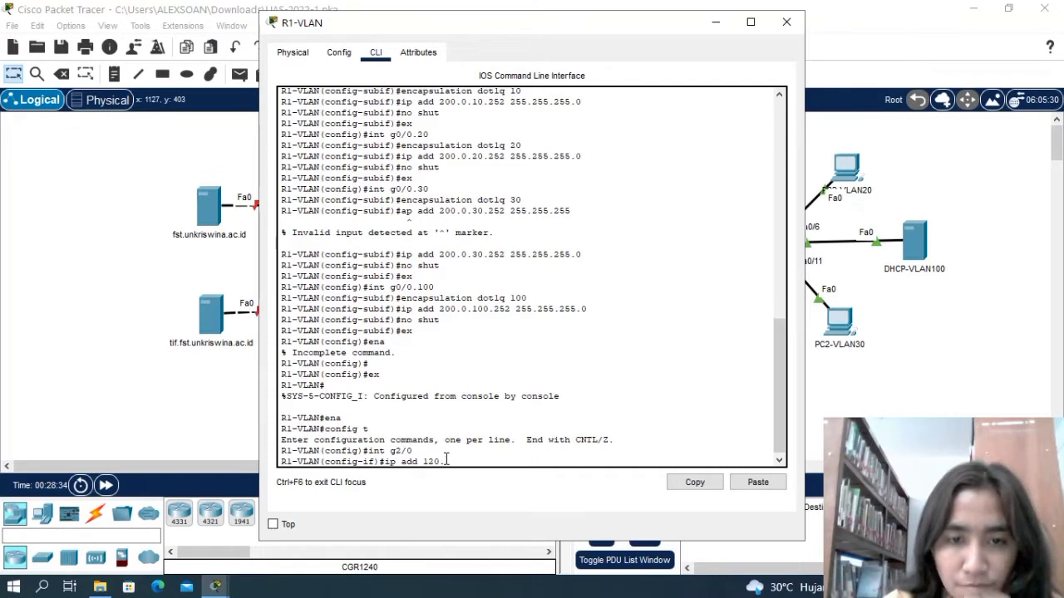
pyautogui.write('0.0')
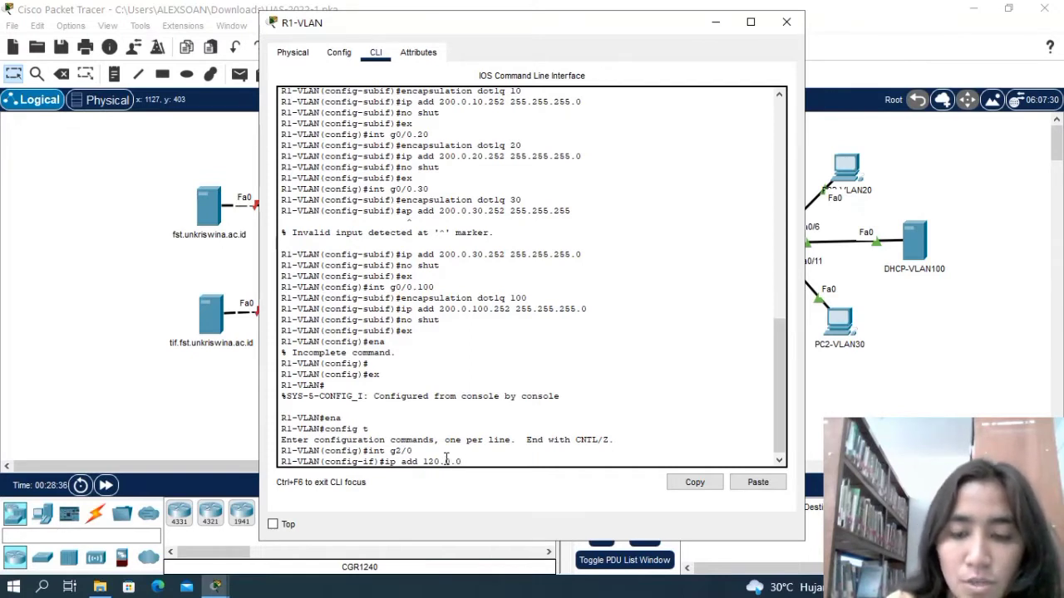
pyautogui.write('.1')
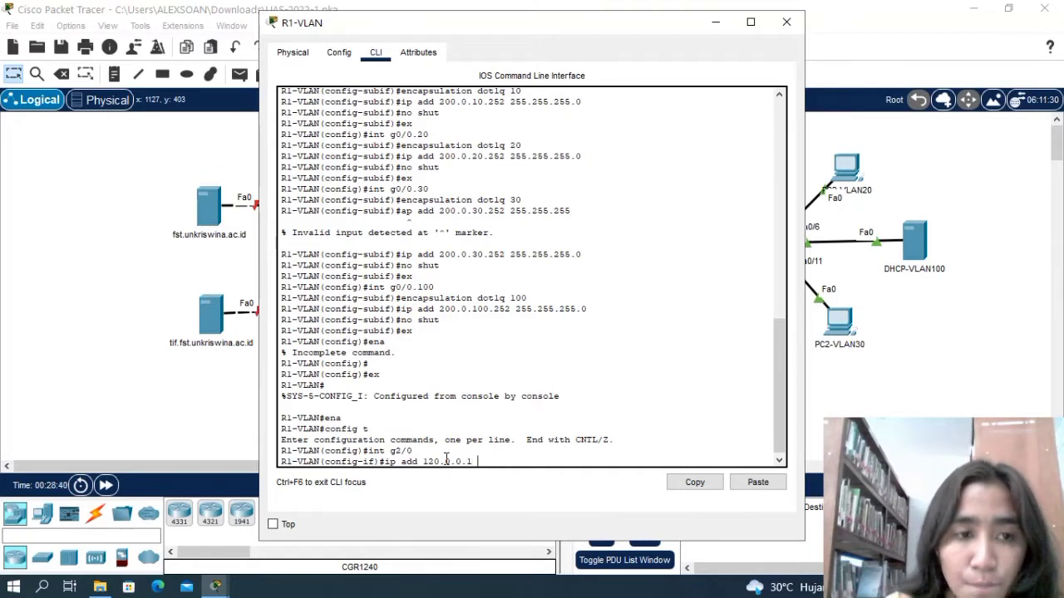
pyautogui.write(' 255')
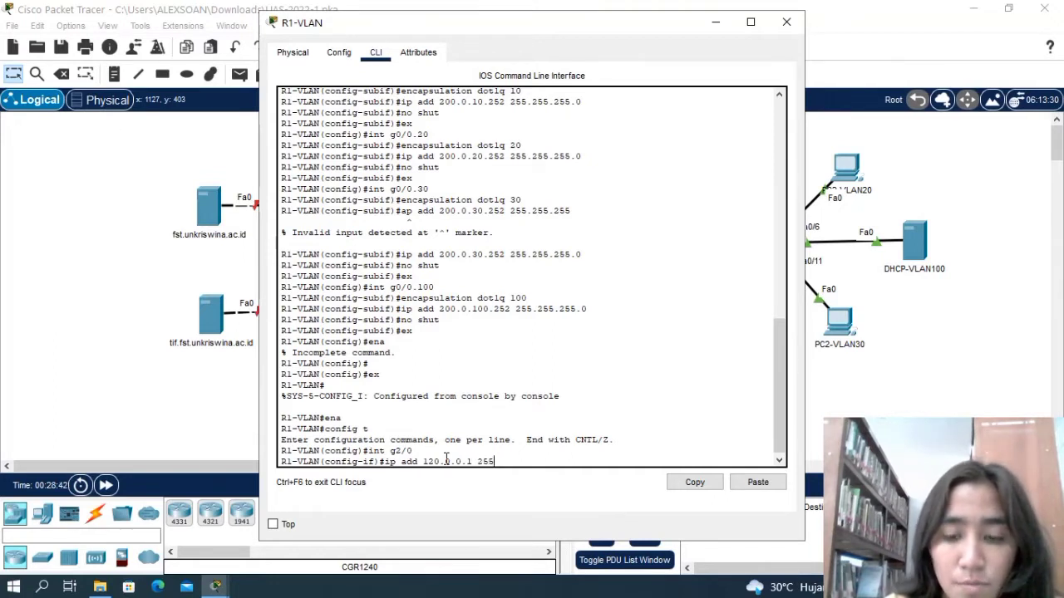
pyautogui.write('.0.0.0')
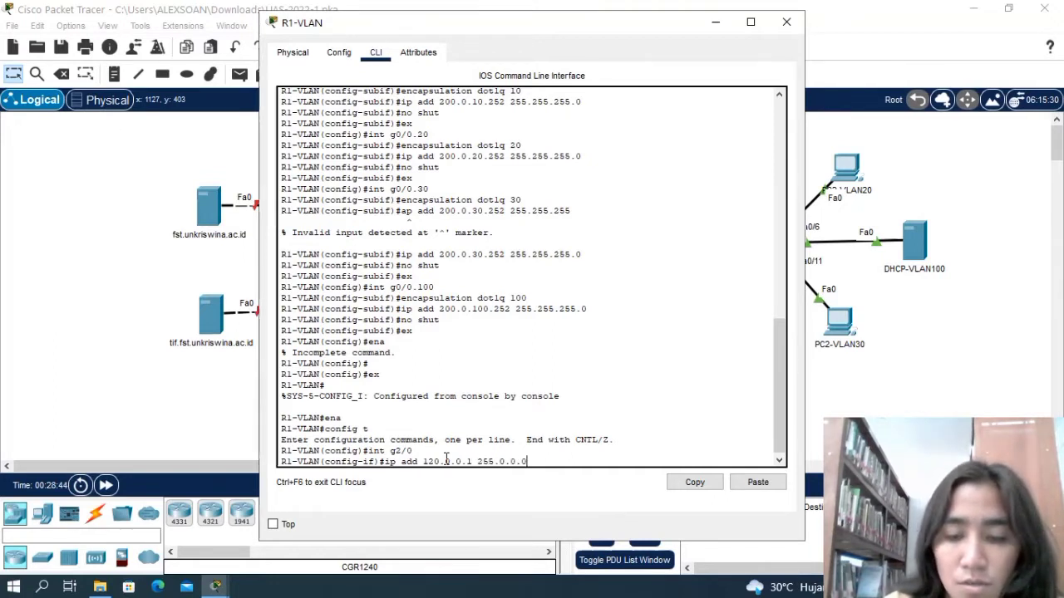
pyautogui.press('Return')
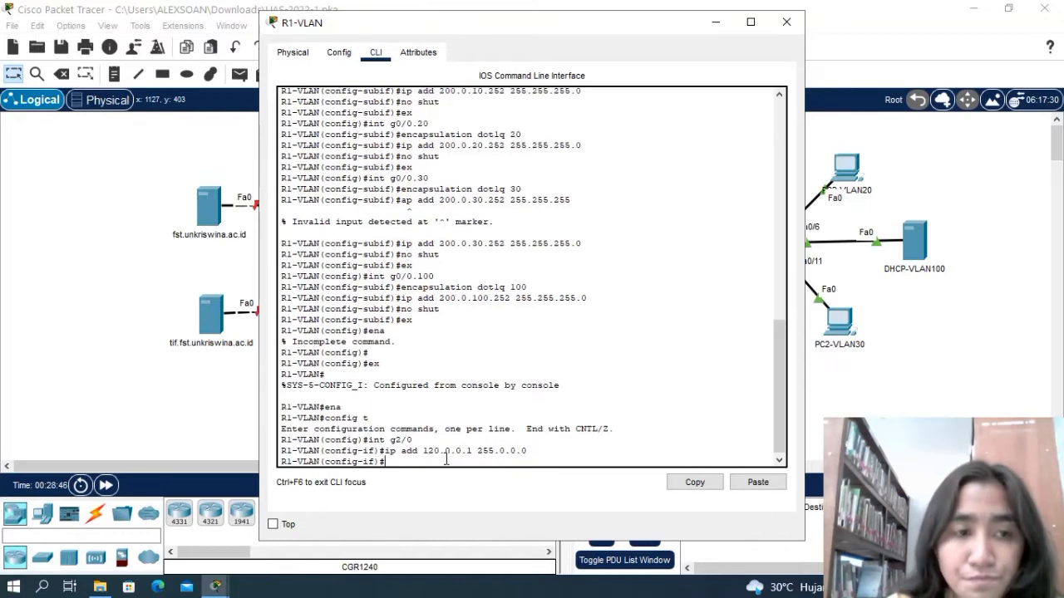
# Enable interface g2/0 on R1-VLAN with no shut and return to global configuration mode.
pyautogui.write('no')
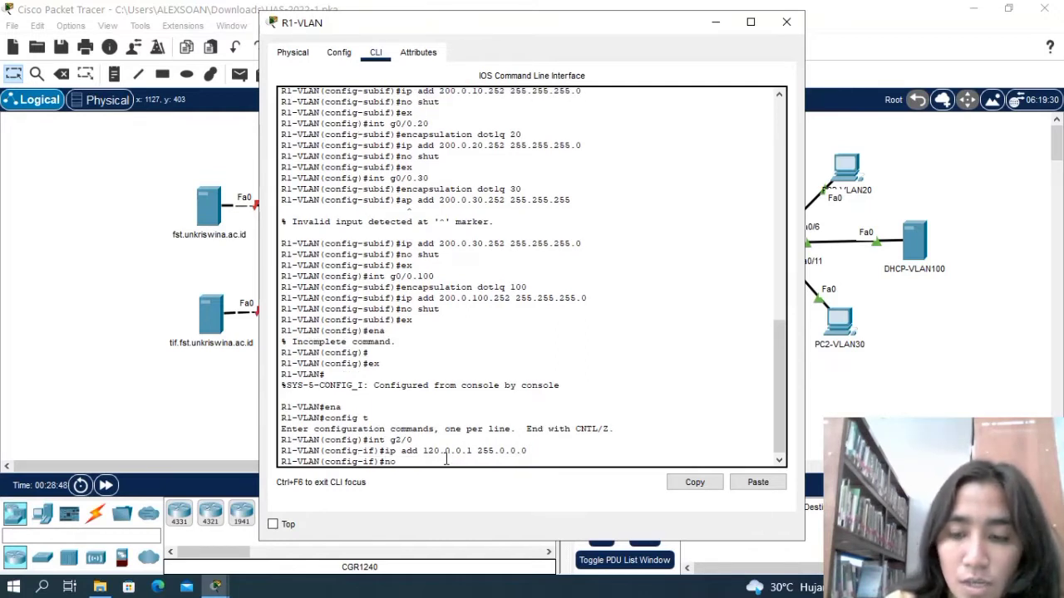
pyautogui.write(' sht')
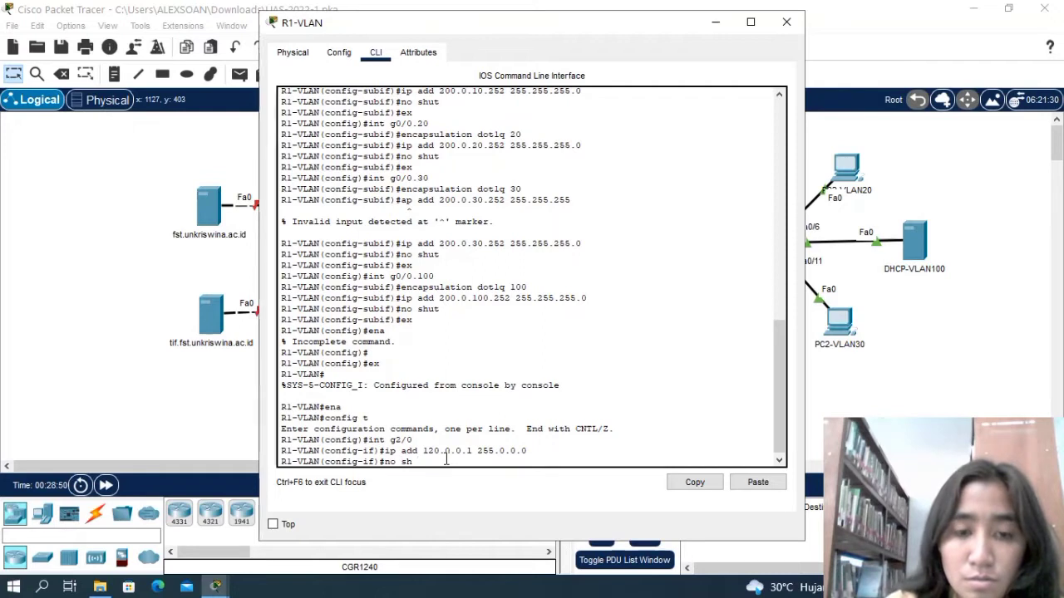
pyautogui.press('BackSpace')
pyautogui.write('ut')
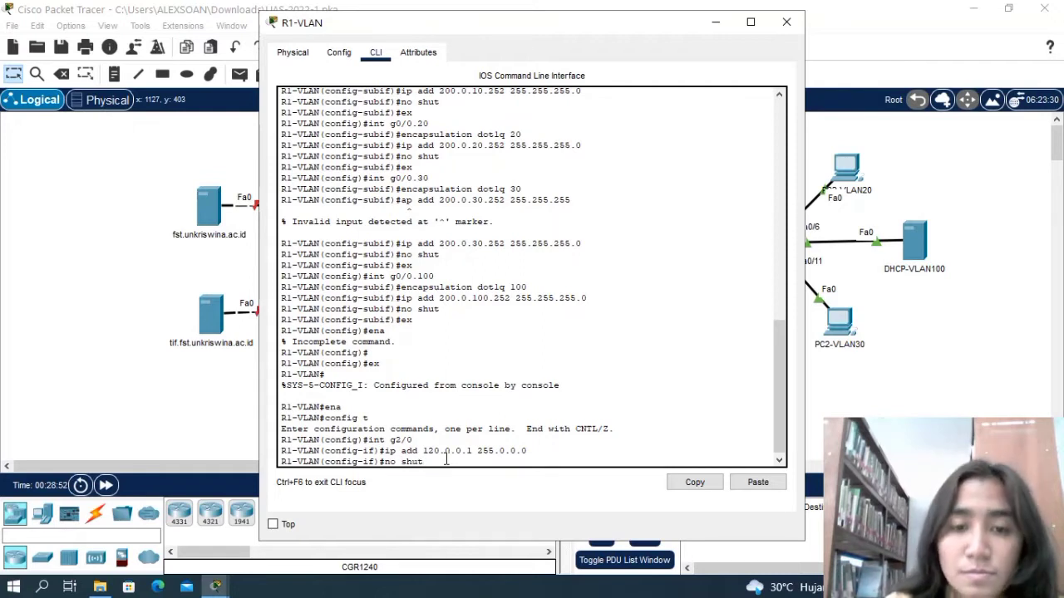
pyautogui.press('Return')
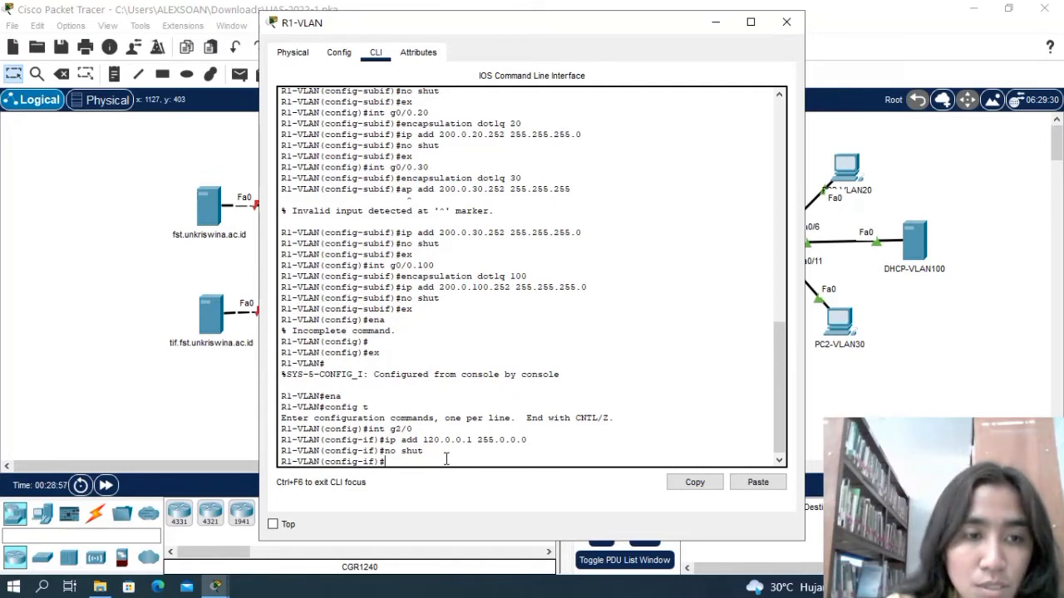
pyautogui.press('Return')
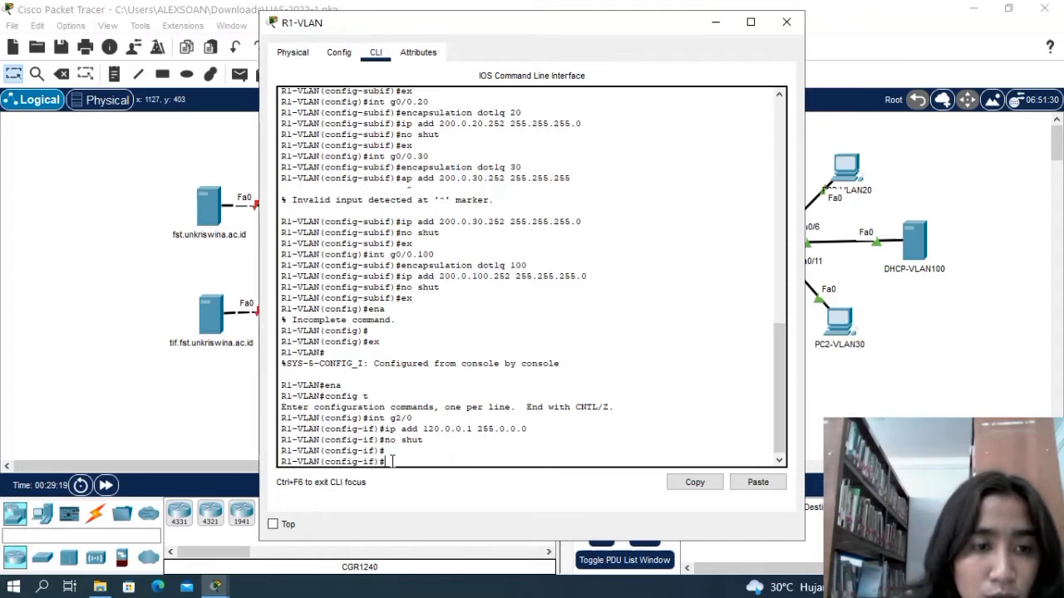
pyautogui.write('ex')
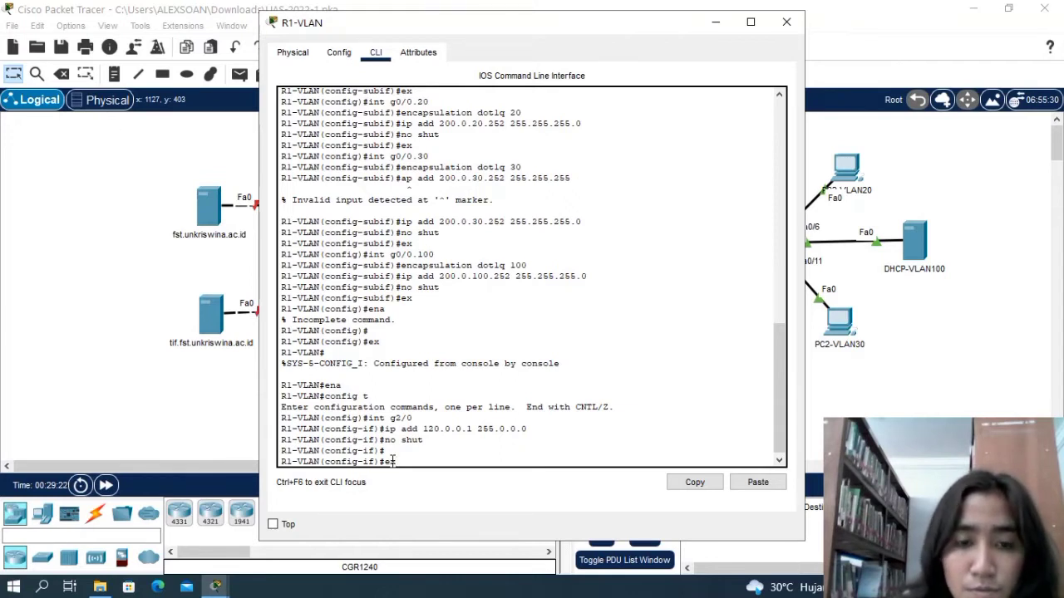
pyautogui.press('Return')
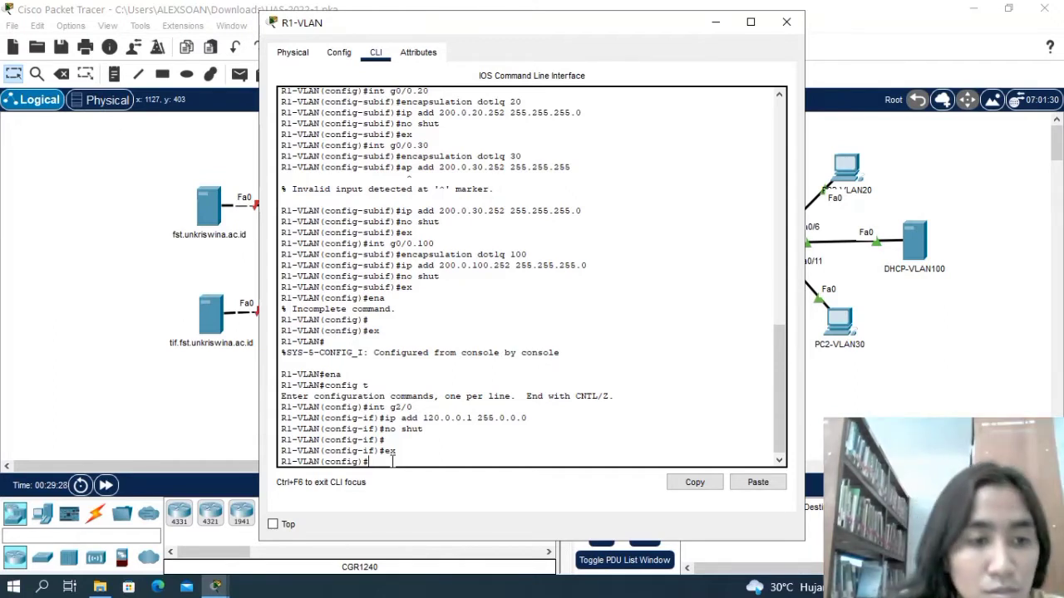
# Enter subinterface g0/0.10 on R1-VLAN and set its encapsulation to dot1q 10.
pyautogui.write('int')
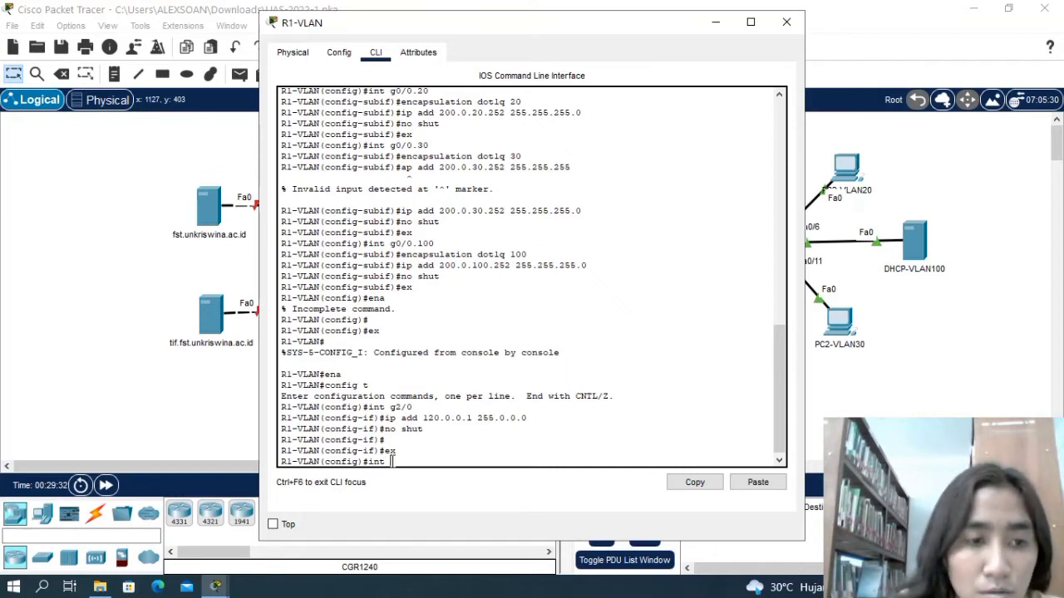
pyautogui.write(' g0/')
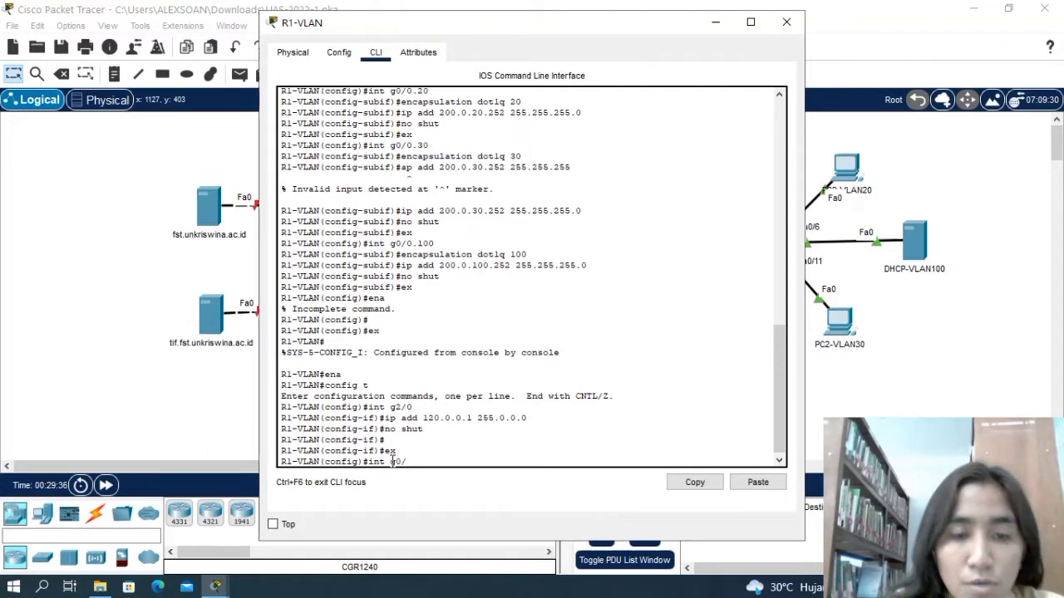
pyautogui.write('0.10')
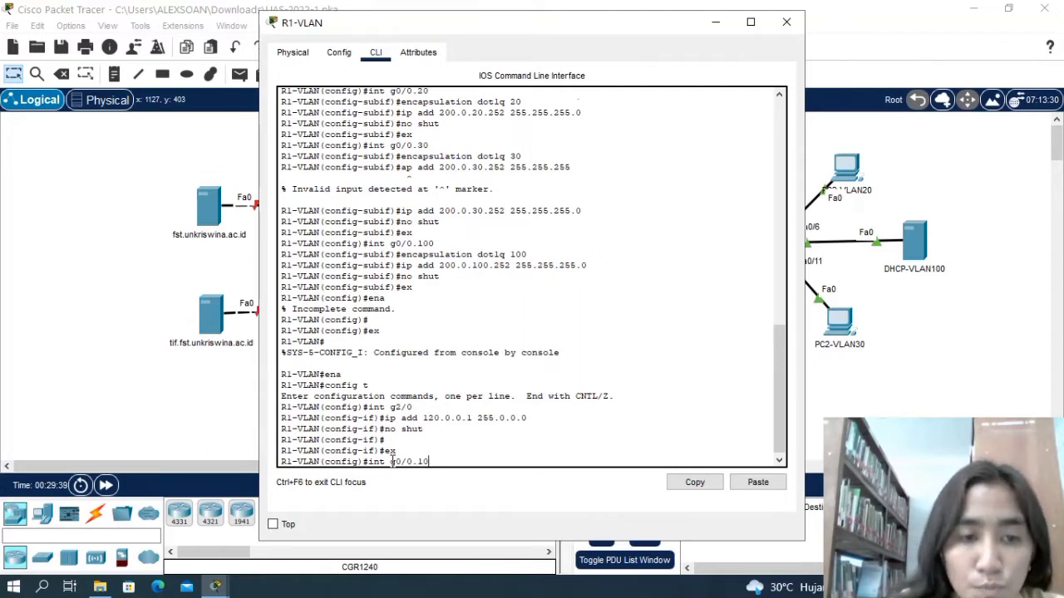
pyautogui.press('Return')
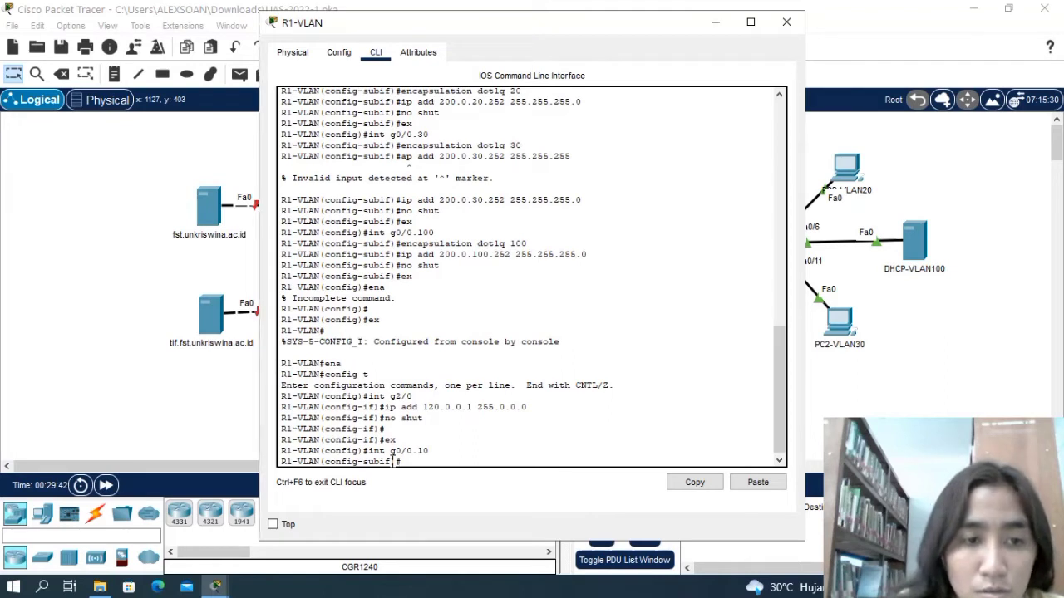
pyautogui.write('encap')
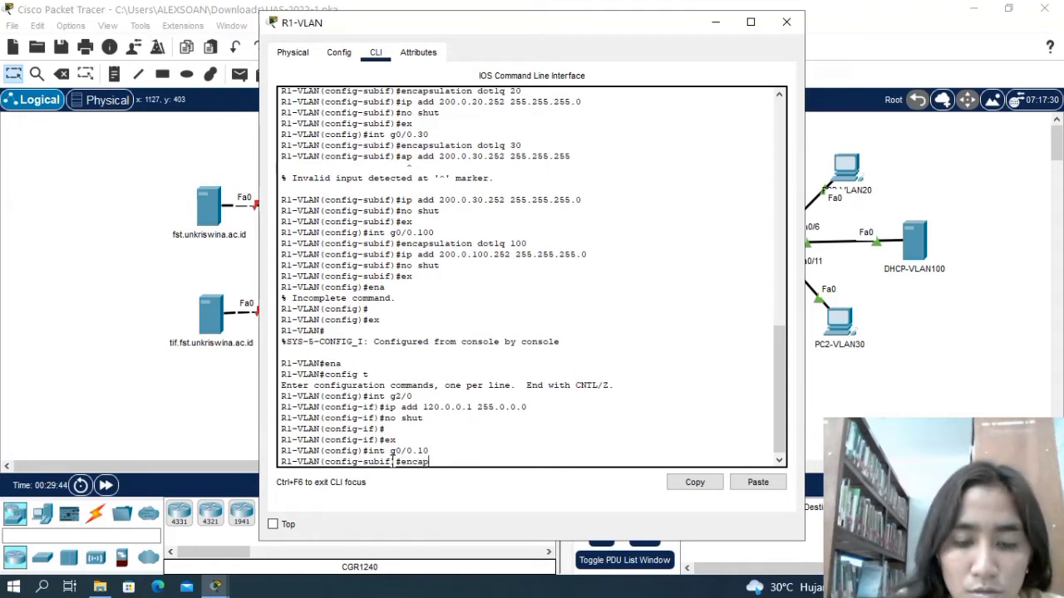
pyautogui.write('sulation')
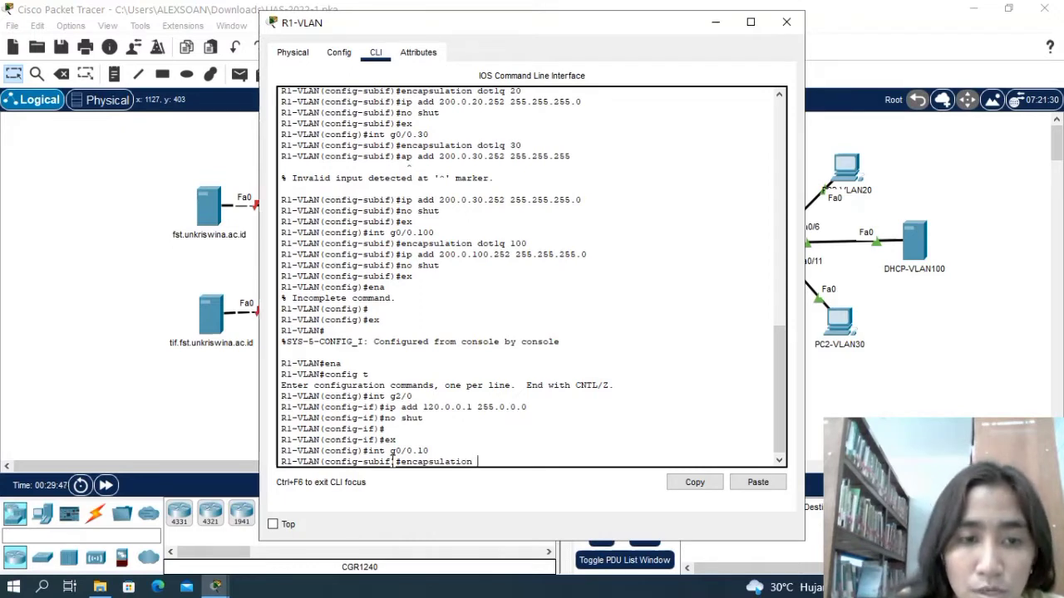
pyautogui.write(' dot1q')
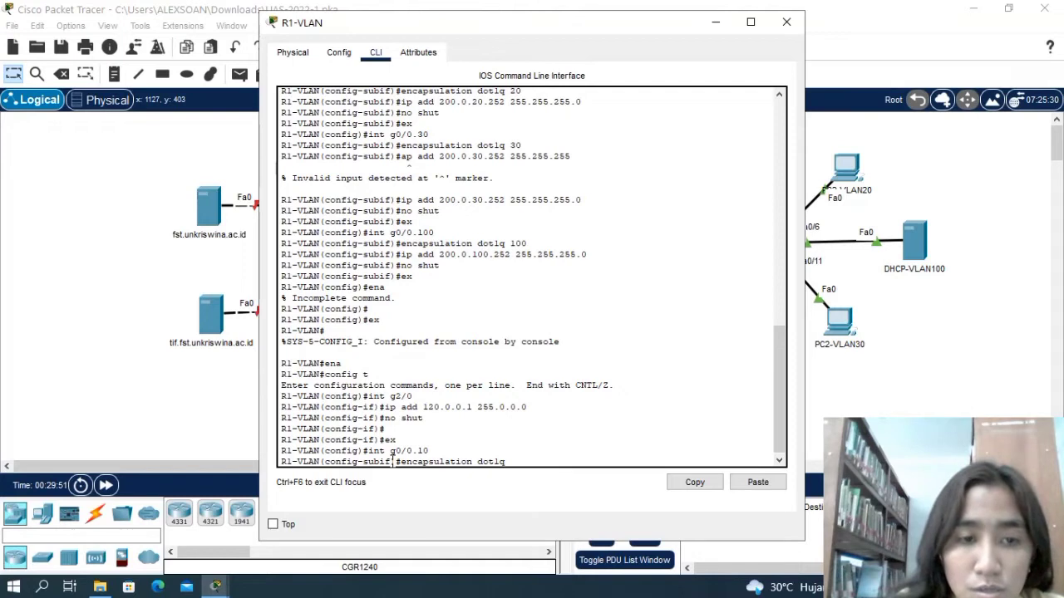
pyautogui.write(' 10')
pyautogui.press('Return')
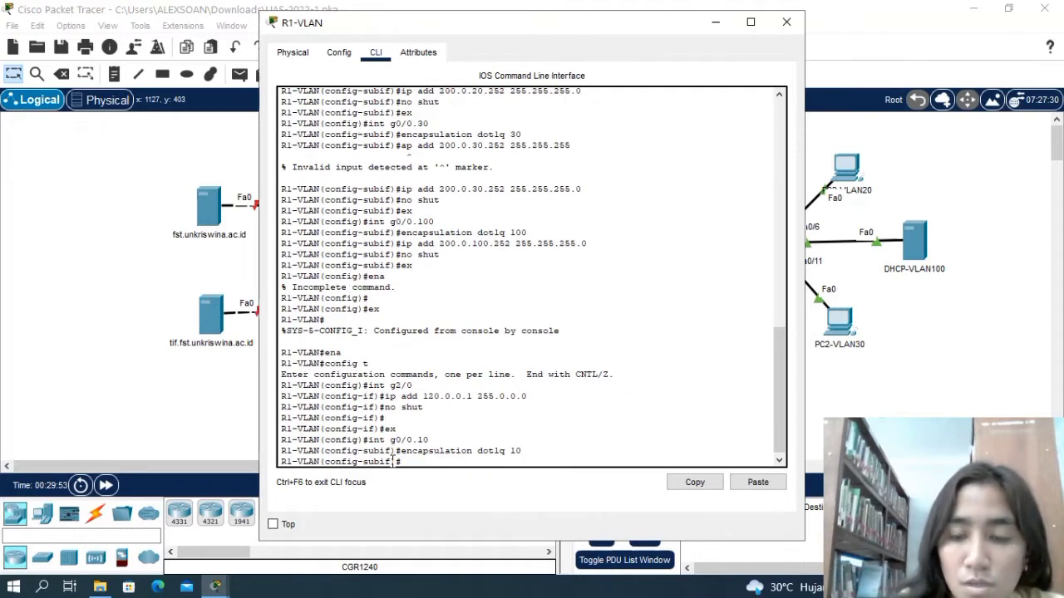
# Assign IP address 200.0.10.252 with subnet mask 255.255.255.0 to subinterface g0/0.10 on R1-VLAN.
pyautogui.write('ip add')
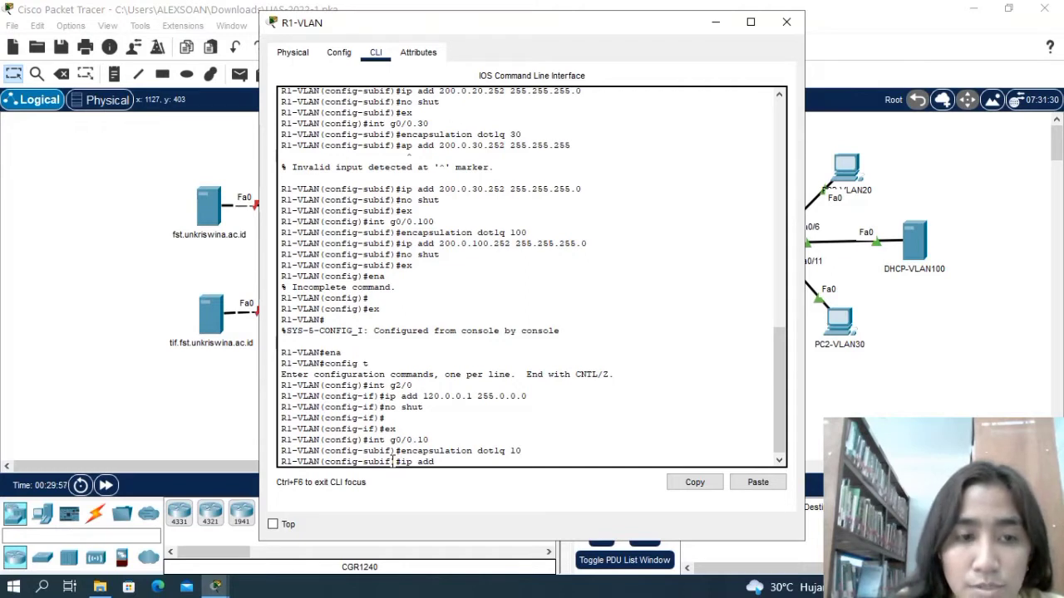
pyautogui.write(' 200')
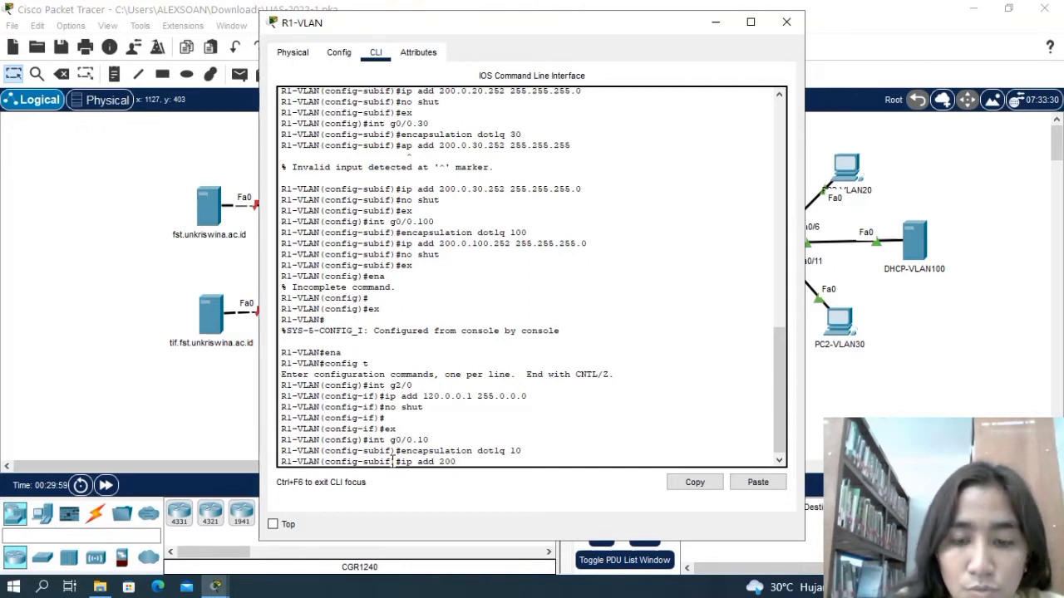
pyautogui.write('.0')
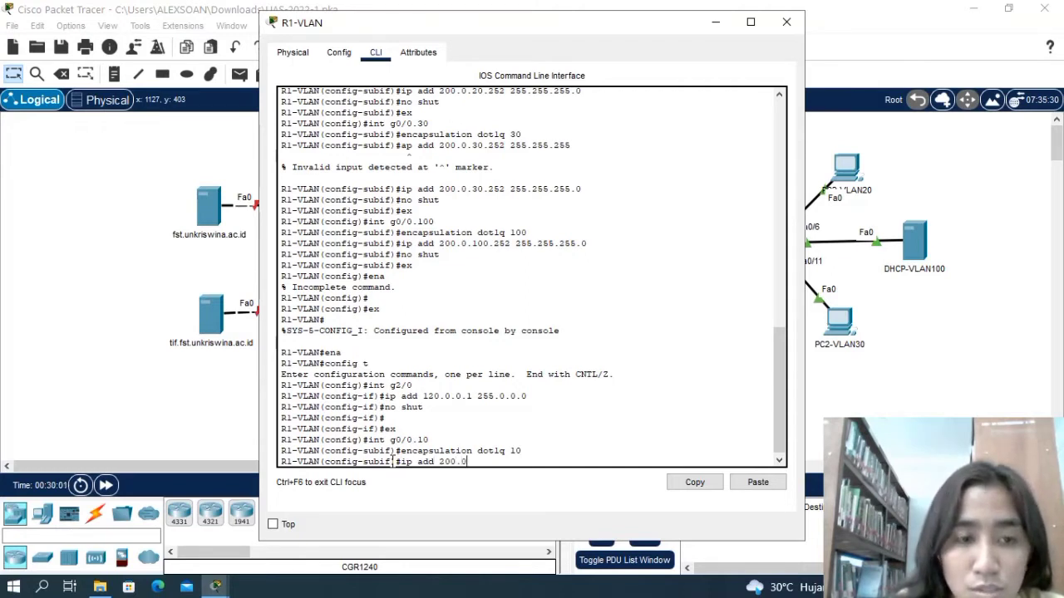
pyautogui.write('.10')
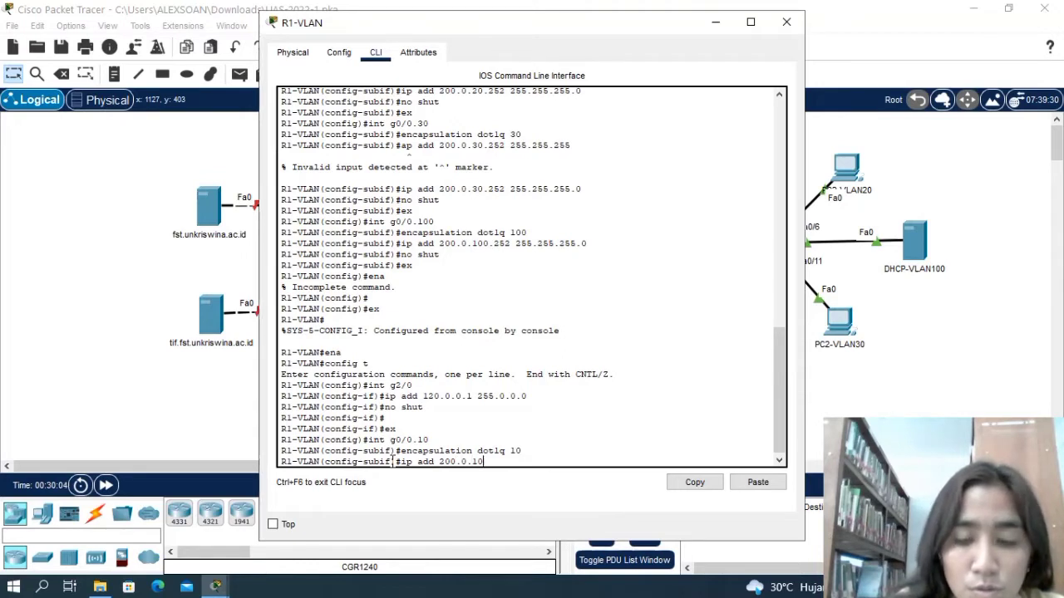
pyautogui.write('.')
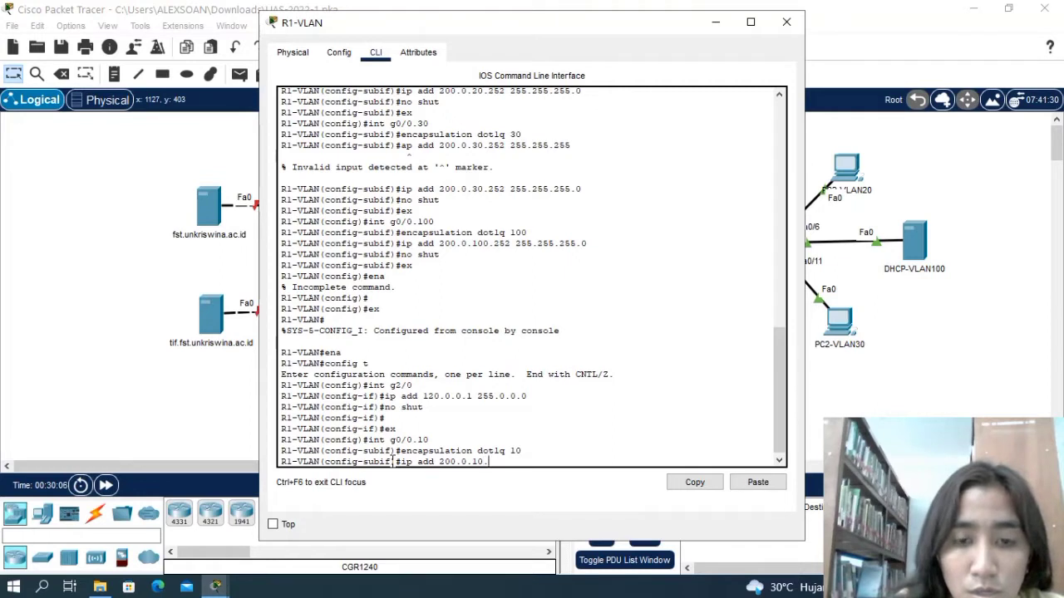
pyautogui.write('252 2')
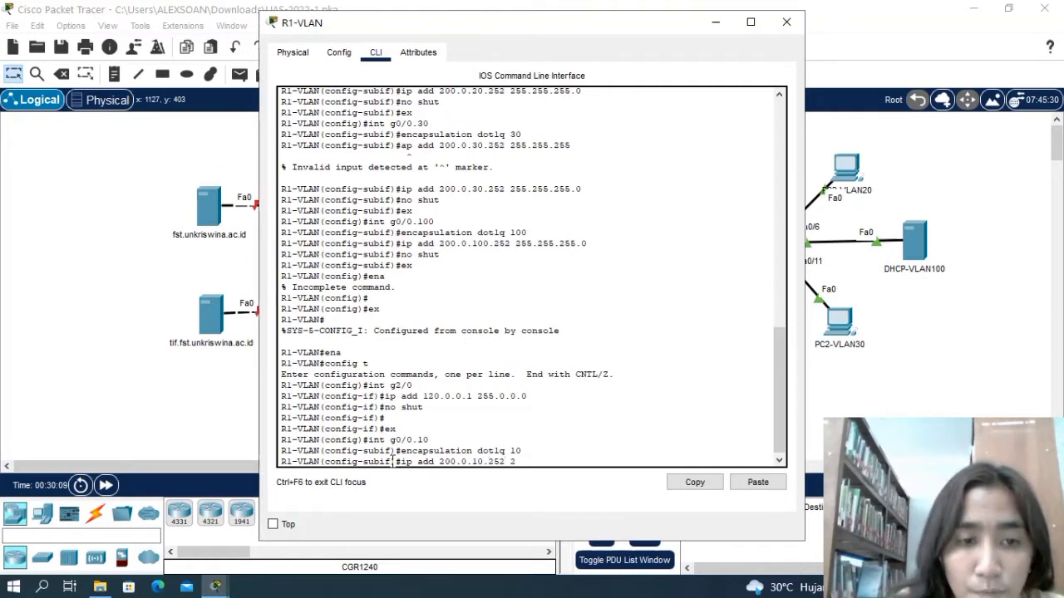
pyautogui.write('55.2')
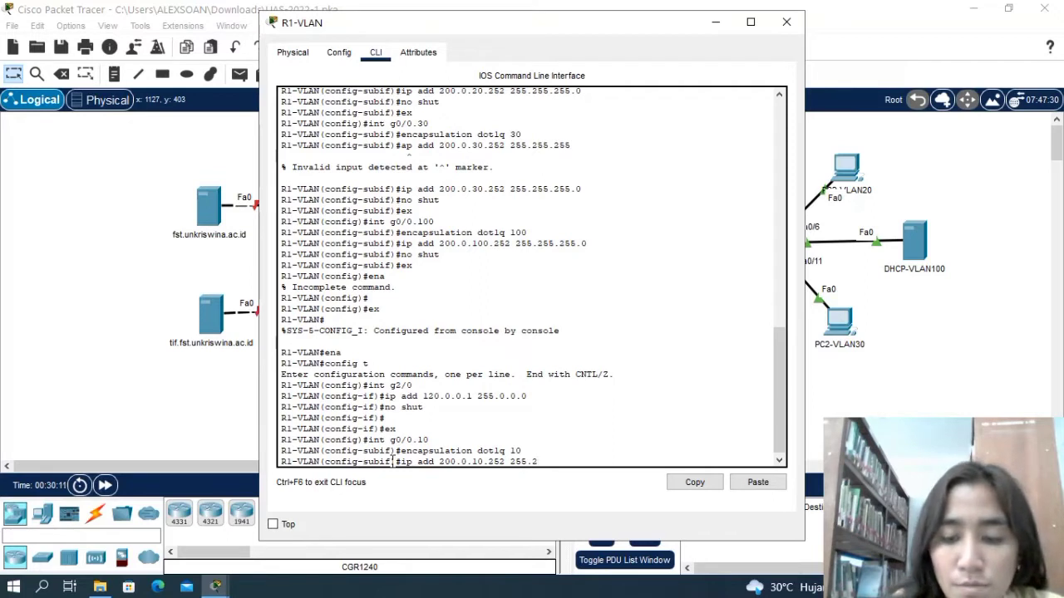
pyautogui.write('55.255.')
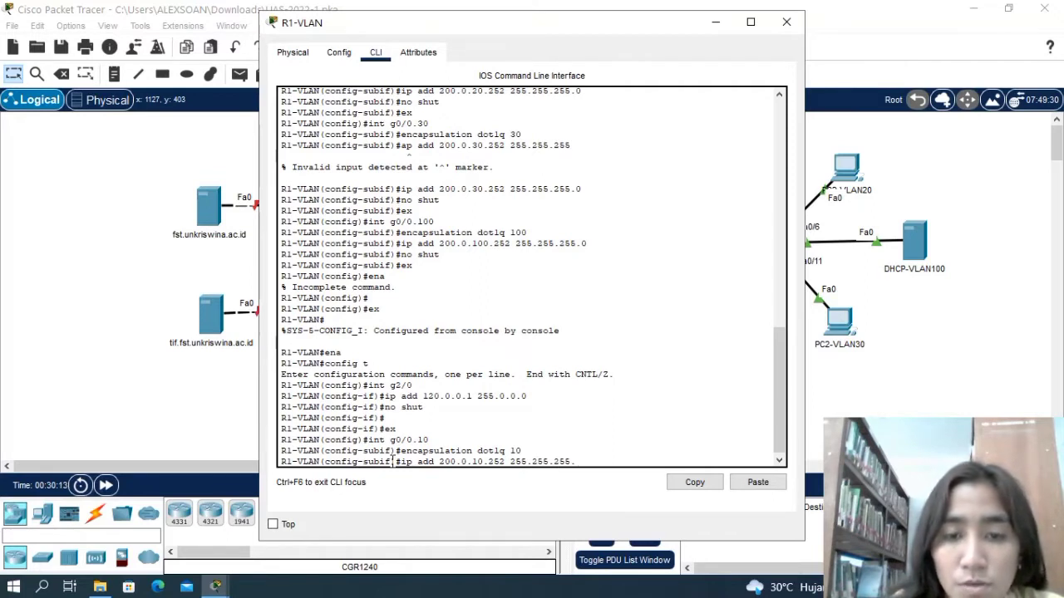
pyautogui.write('0')
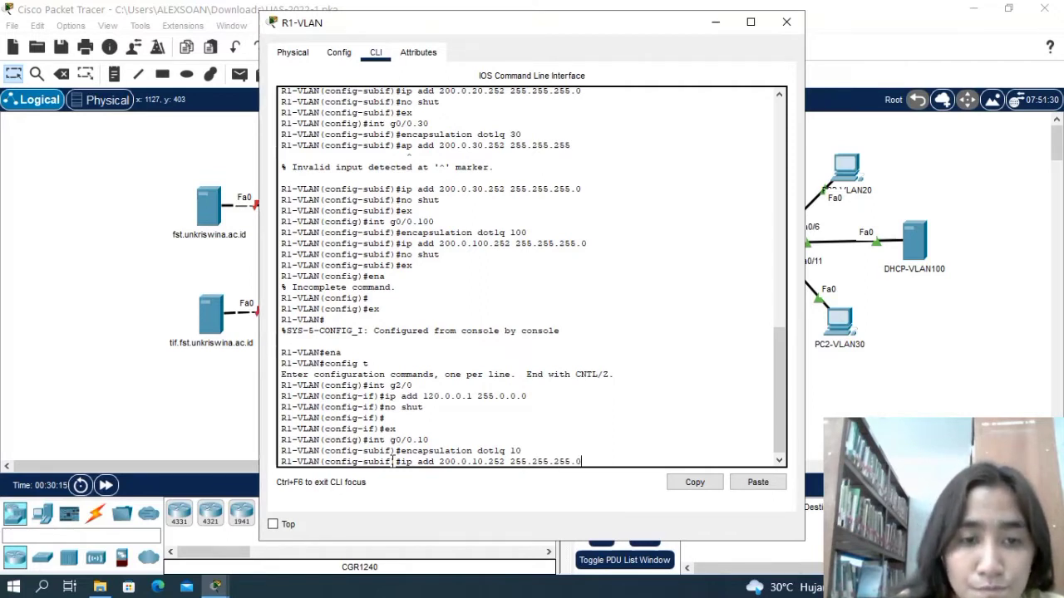
pyautogui.press('Return')
# Enable subinterface g0/0.10 with no shut and return to global configuration mode.
pyautogui.write('no d')
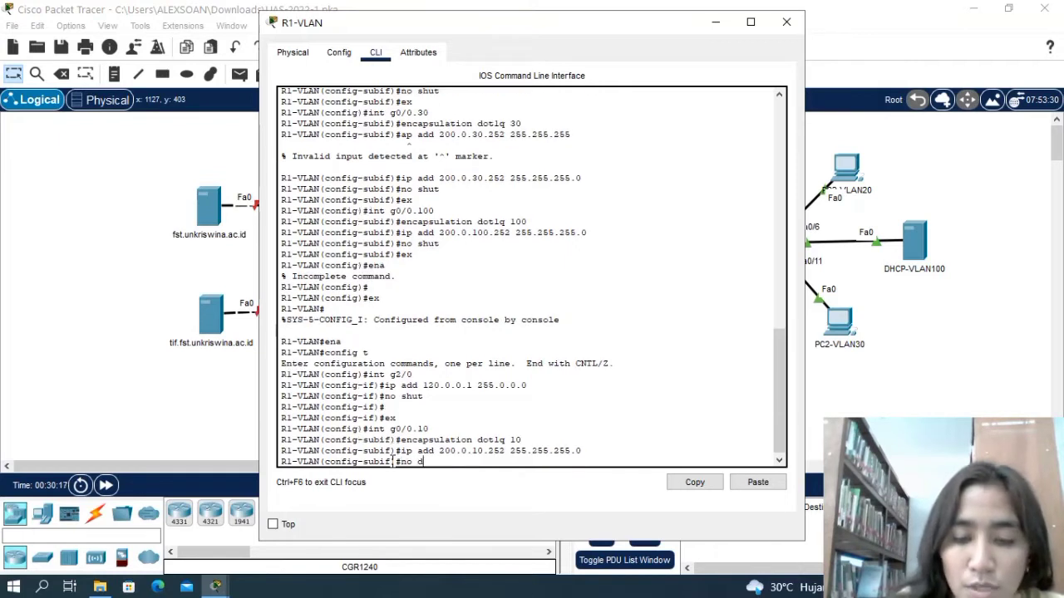
pyautogui.press('BackSpace')
pyautogui.write('shut')
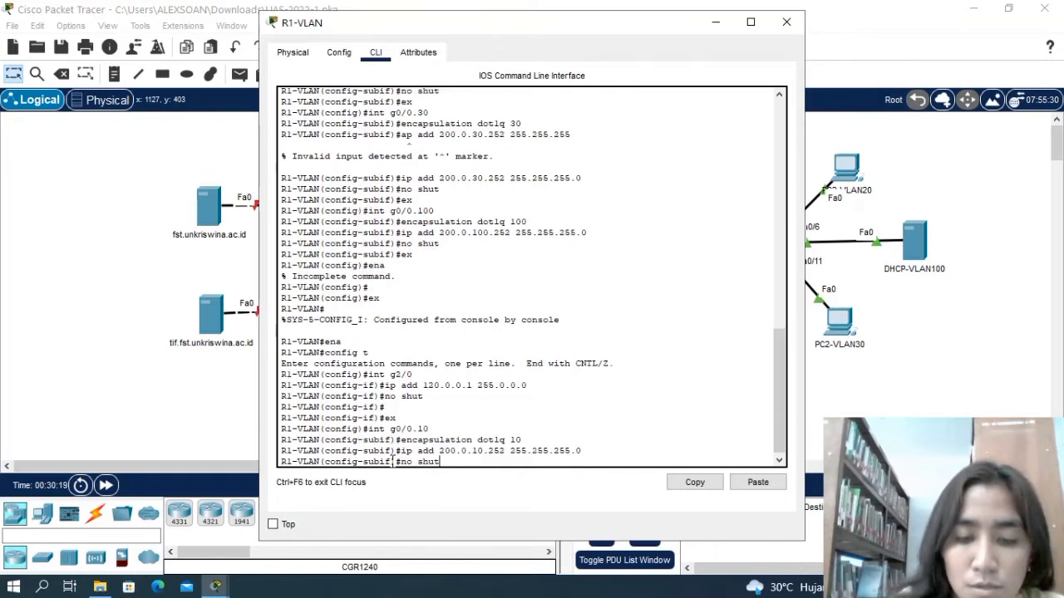
pyautogui.press('Return')
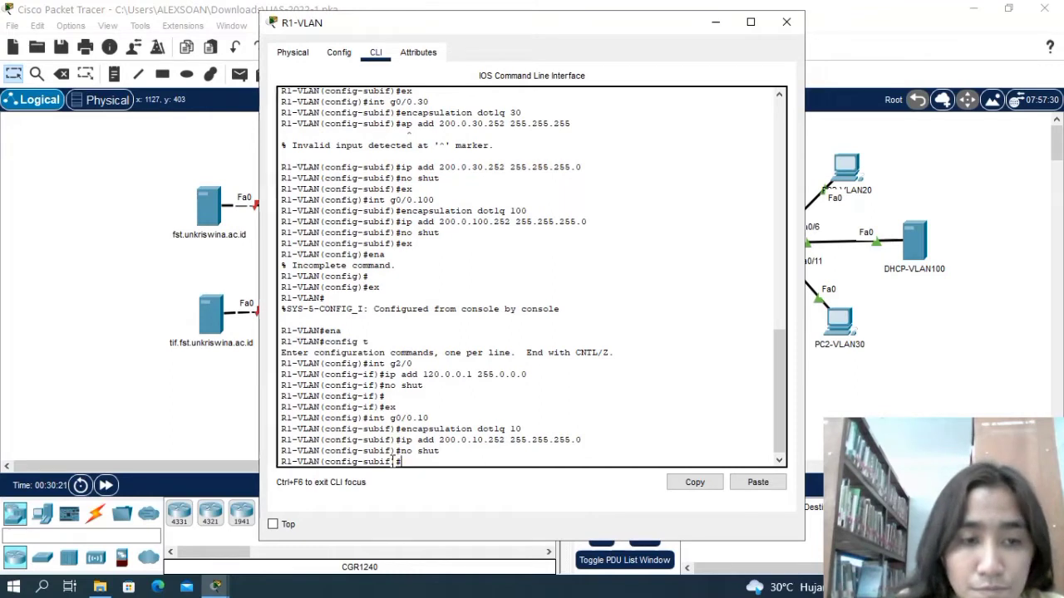
pyautogui.write('ex')
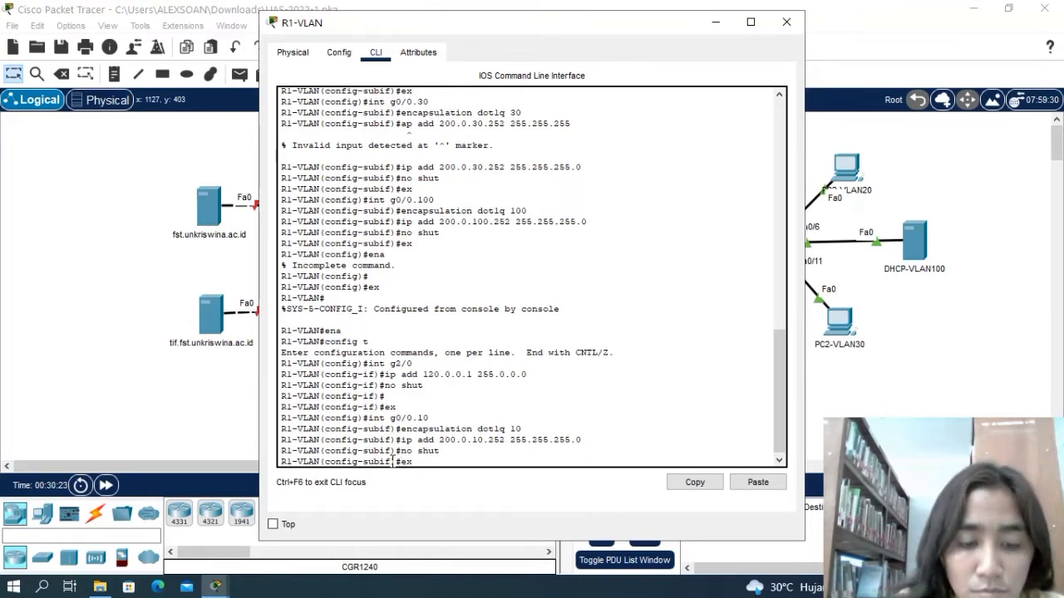
pyautogui.press('Return')
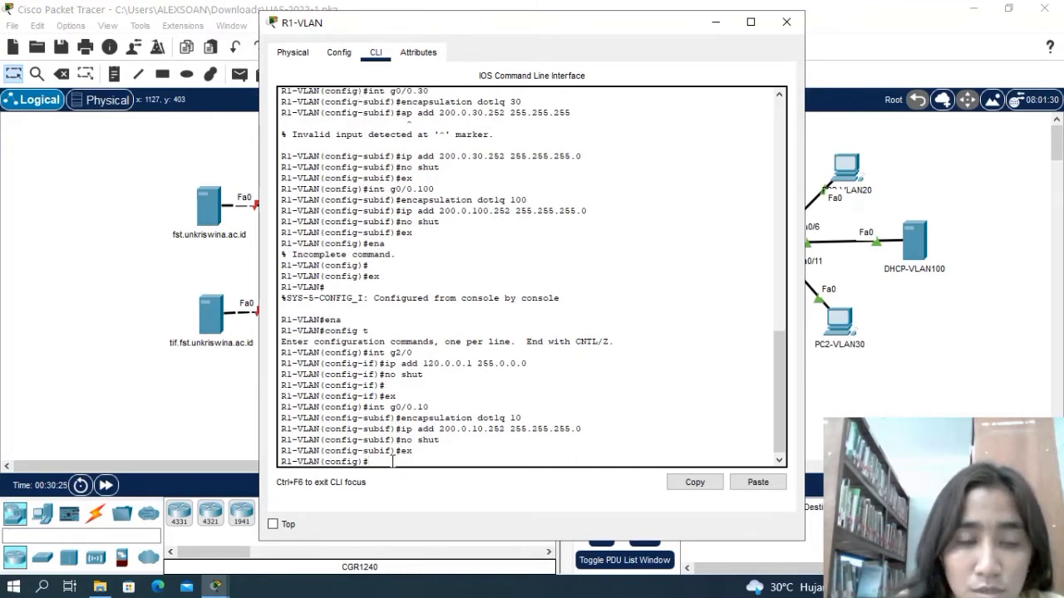
# Enter configuration mode for subinterface g0/0.20 on R1-VLAN.
pyautogui.write('int')
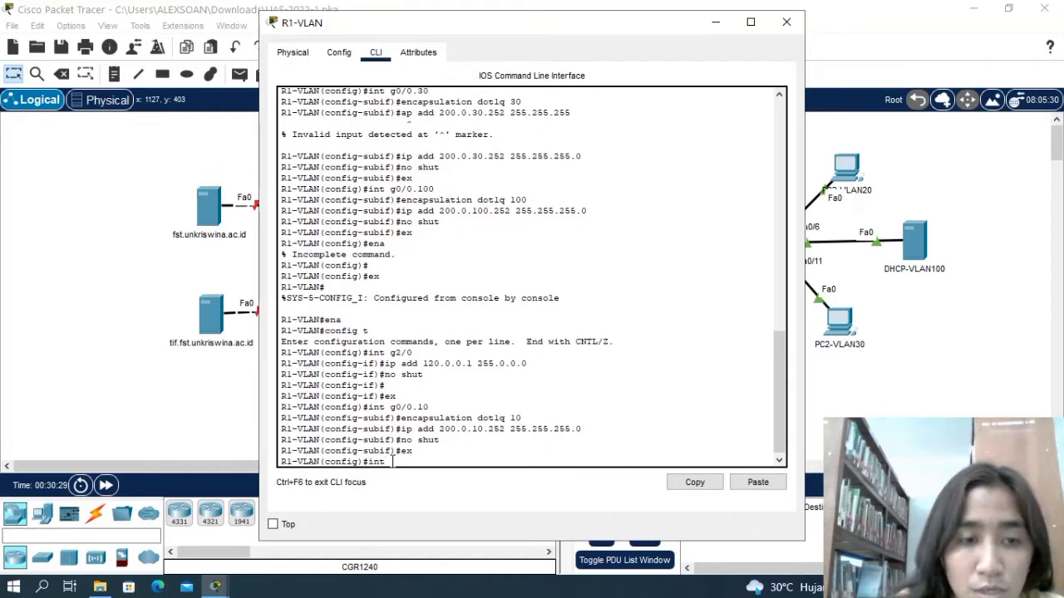
pyautogui.write(' g0')
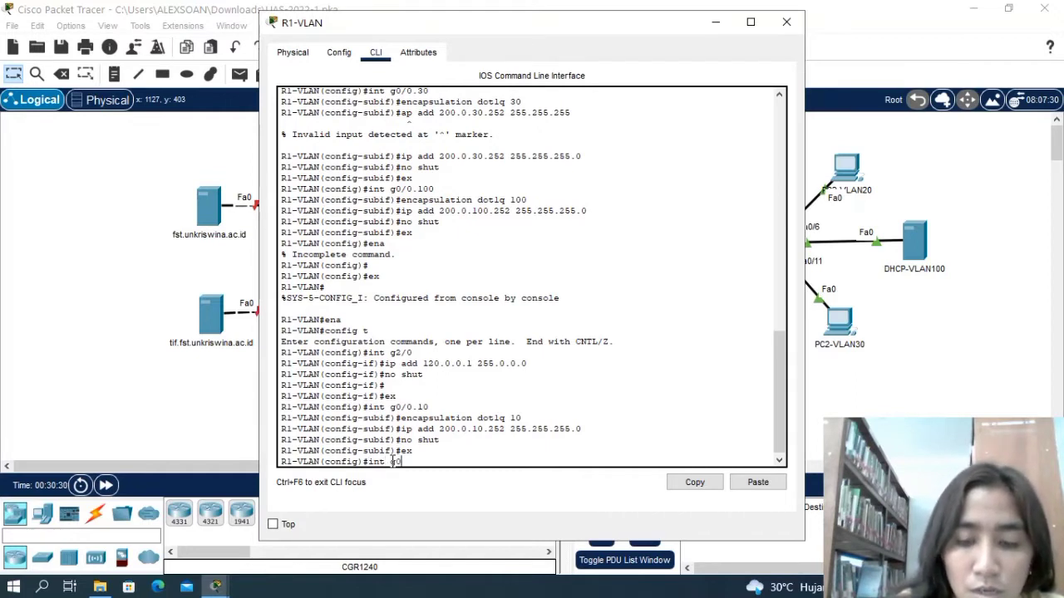
pyautogui.write('/')
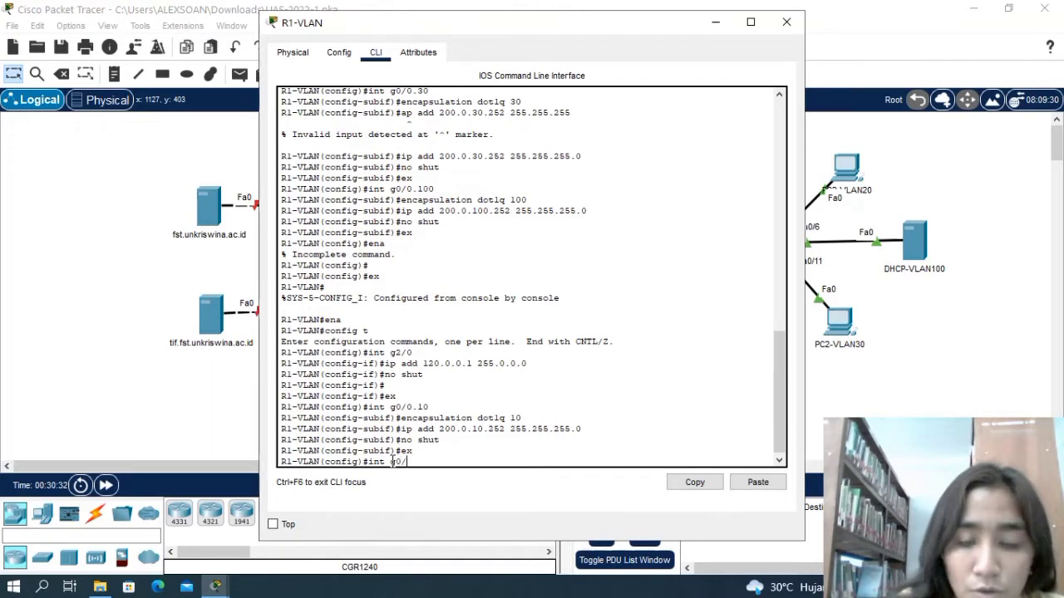
pyautogui.write('0.20')
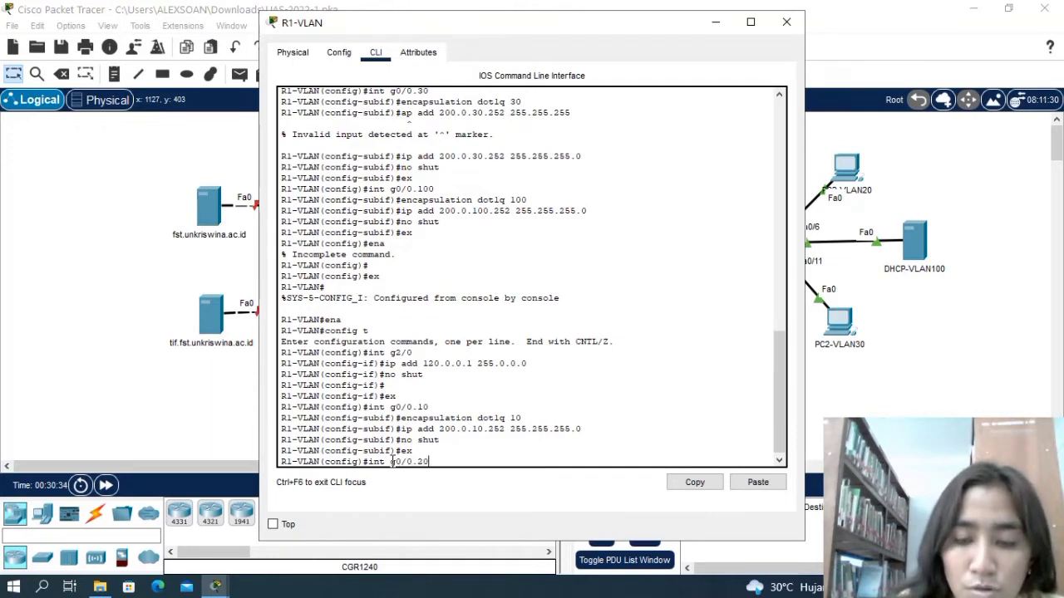
pyautogui.press('Return')
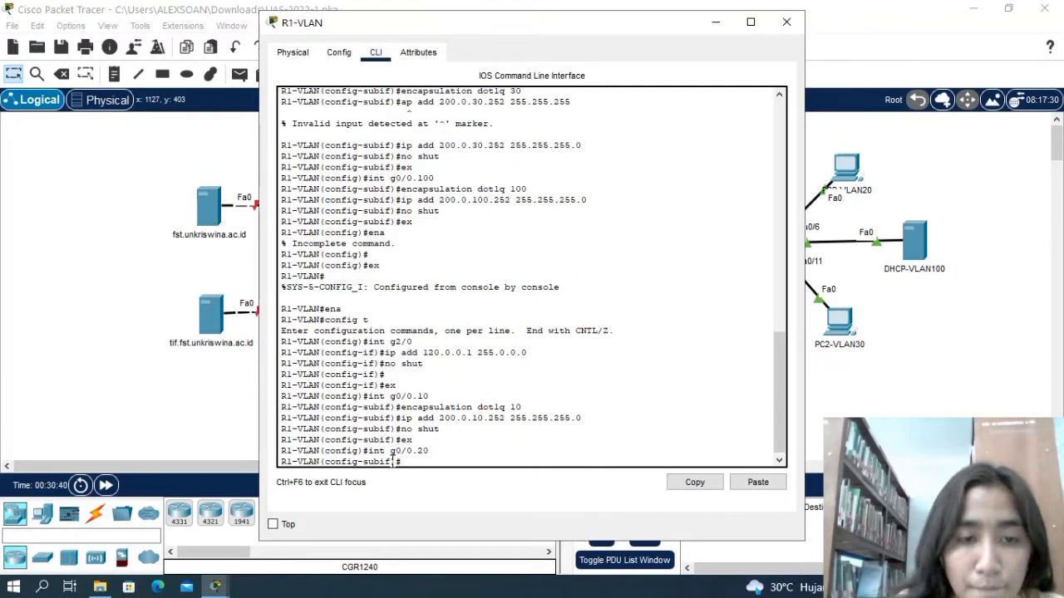
pyautogui.write('ip add')
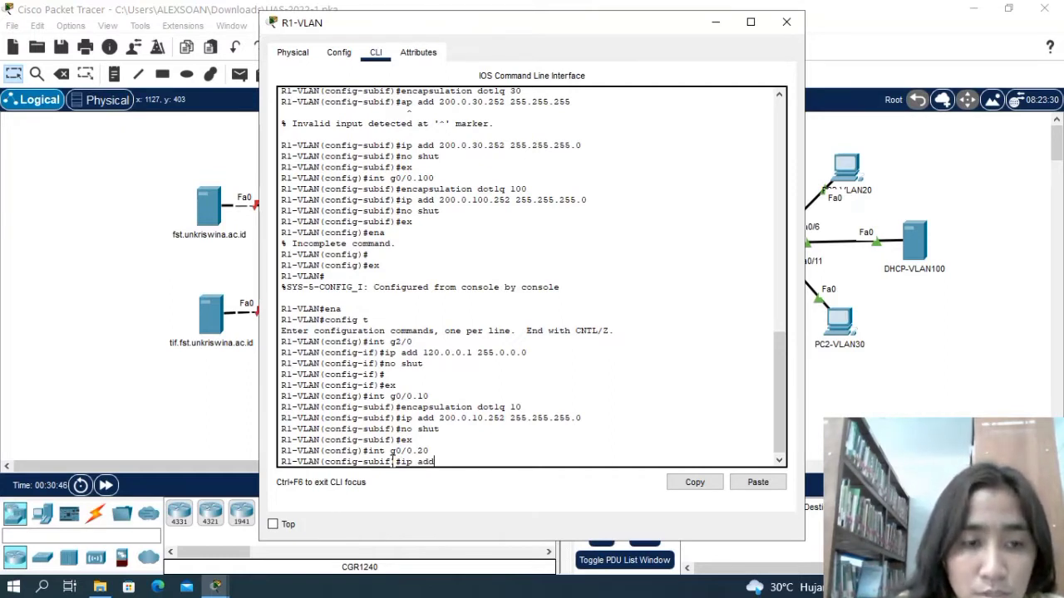
pyautogui.press('BackSpace')
pyautogui.press('BackSpace')
pyautogui.press('BackSpace')
pyautogui.press('BackSpace')
pyautogui.press('BackSpace')
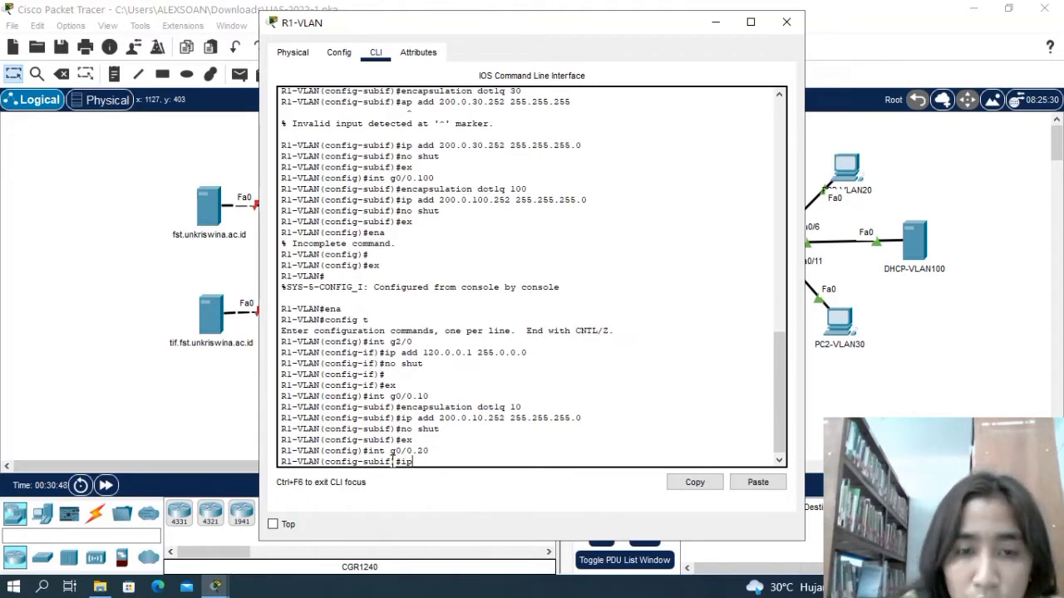
pyautogui.press('BackSpace')
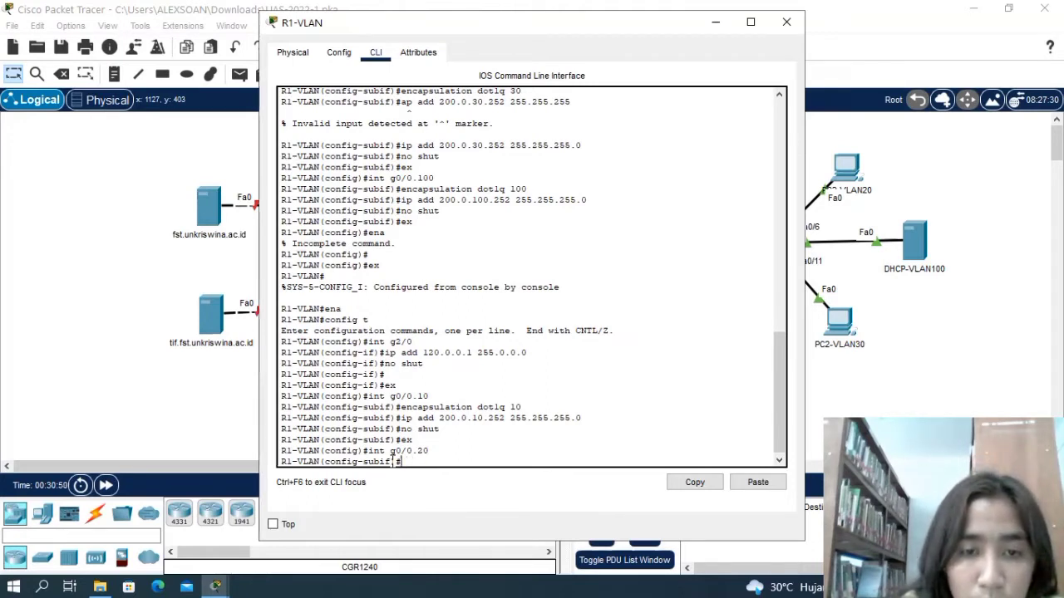
# Set the encapsulation of subinterface g0/0.20 on R1-VLAN to dot1q 20.
pyautogui.write('e')
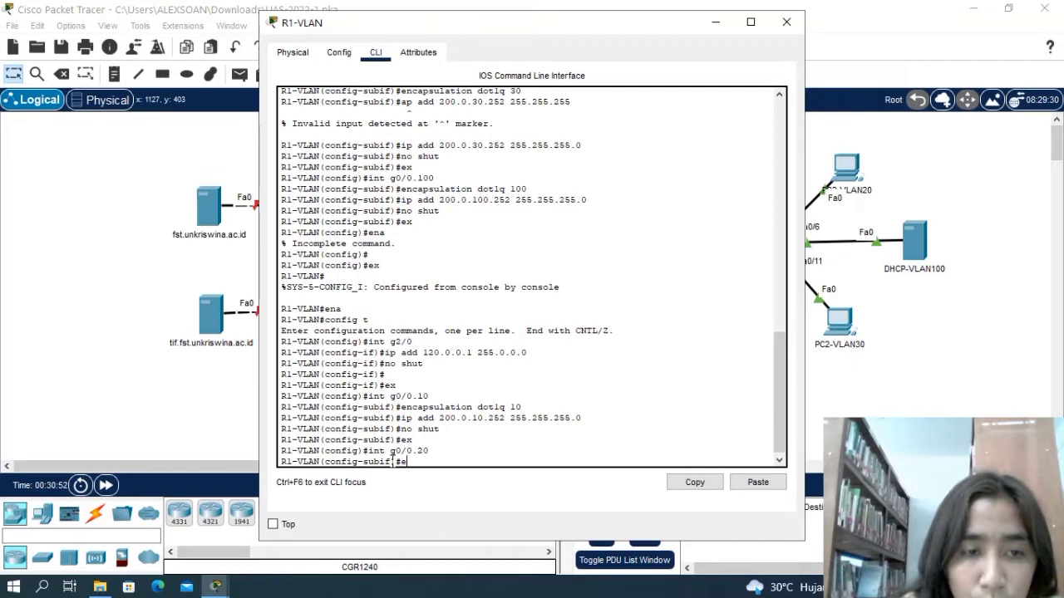
pyautogui.write('ncapsulation')
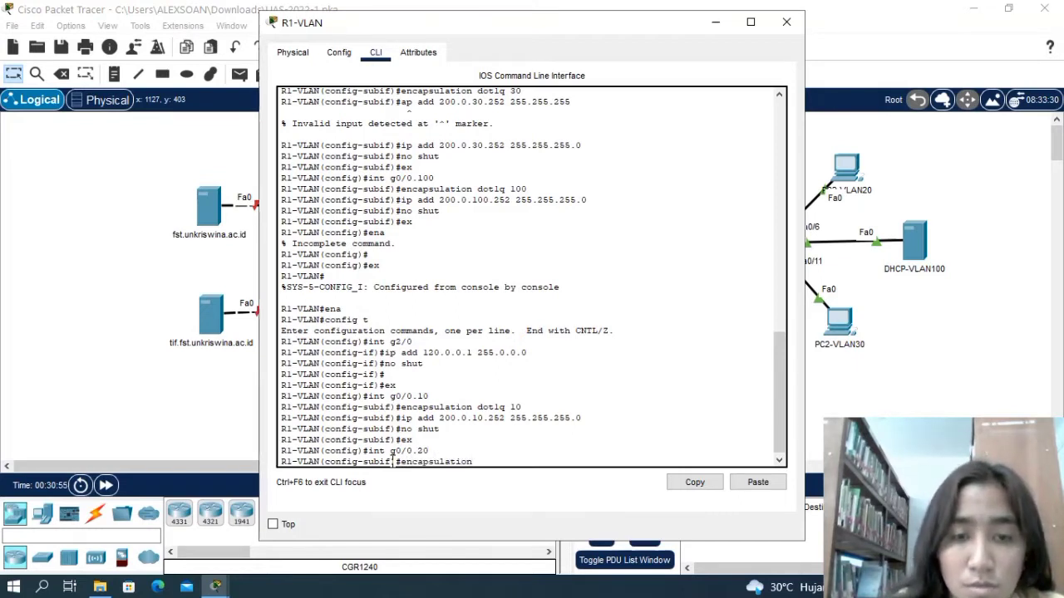
pyautogui.write(' do')
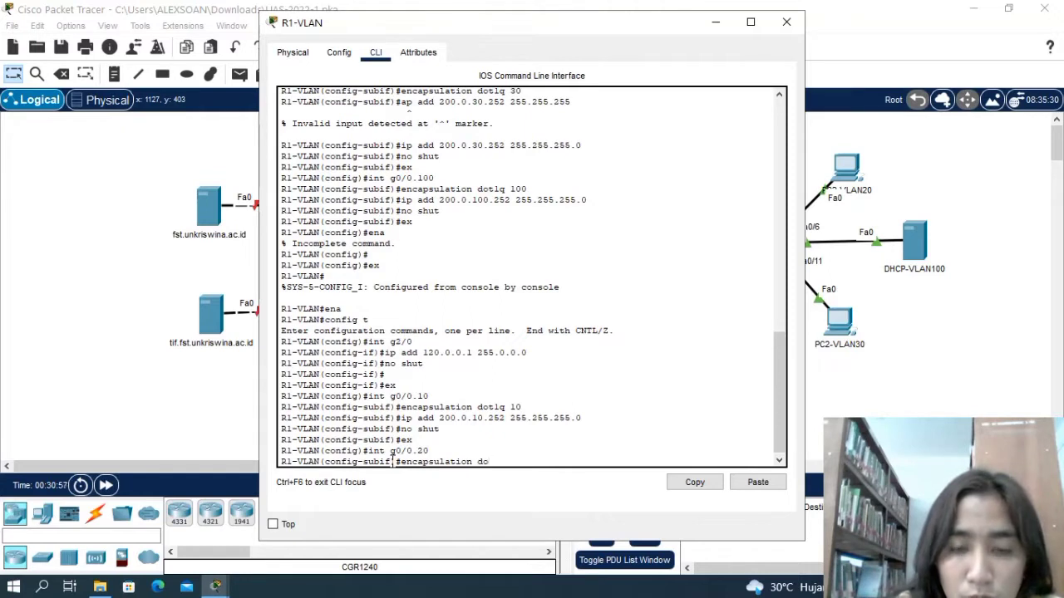
pyautogui.write('t1q')
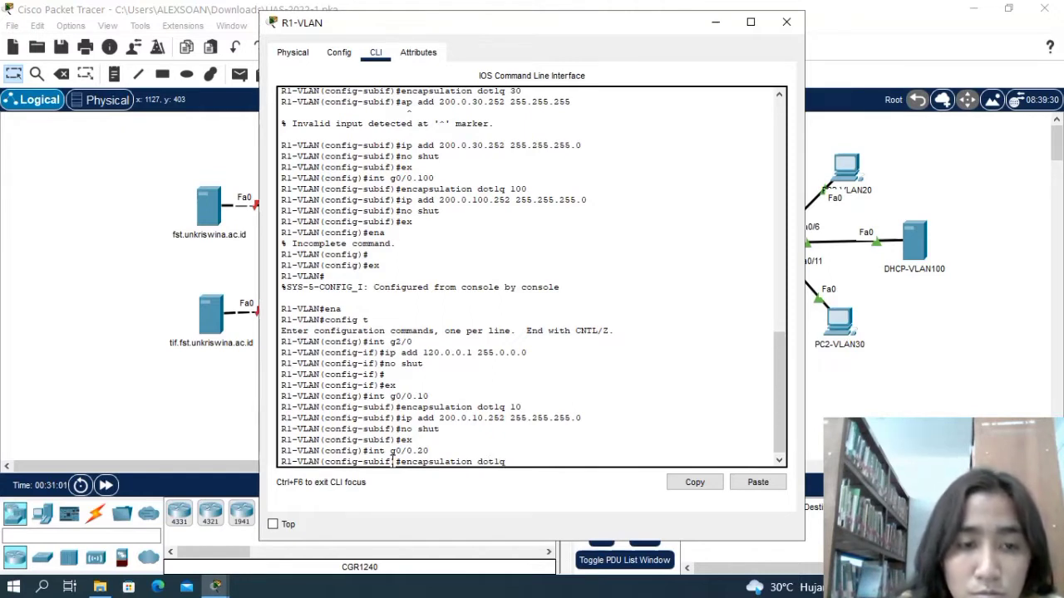
pyautogui.write(' 20')
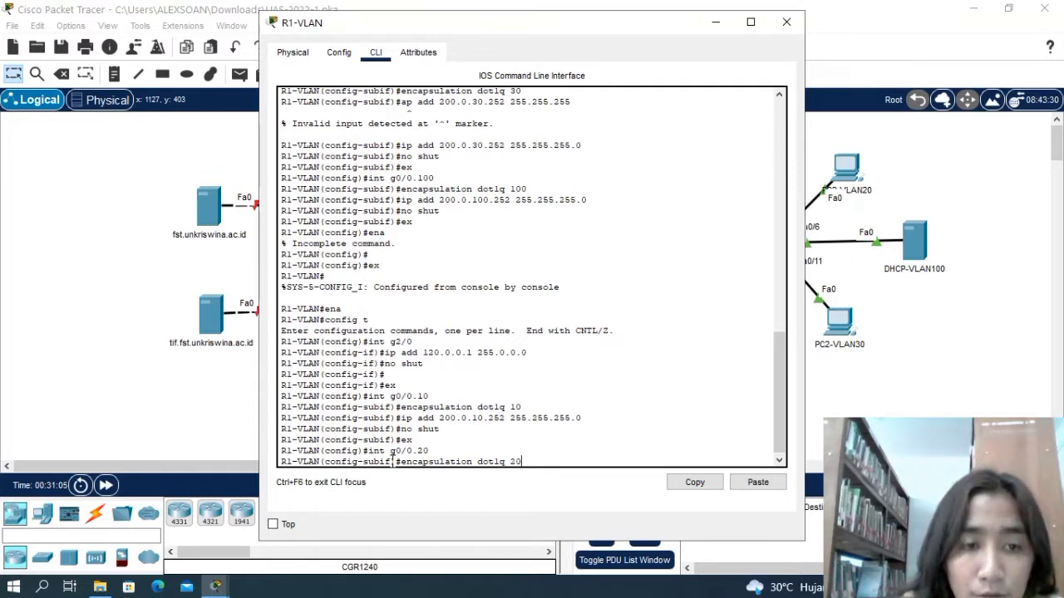
pyautogui.press('Return')
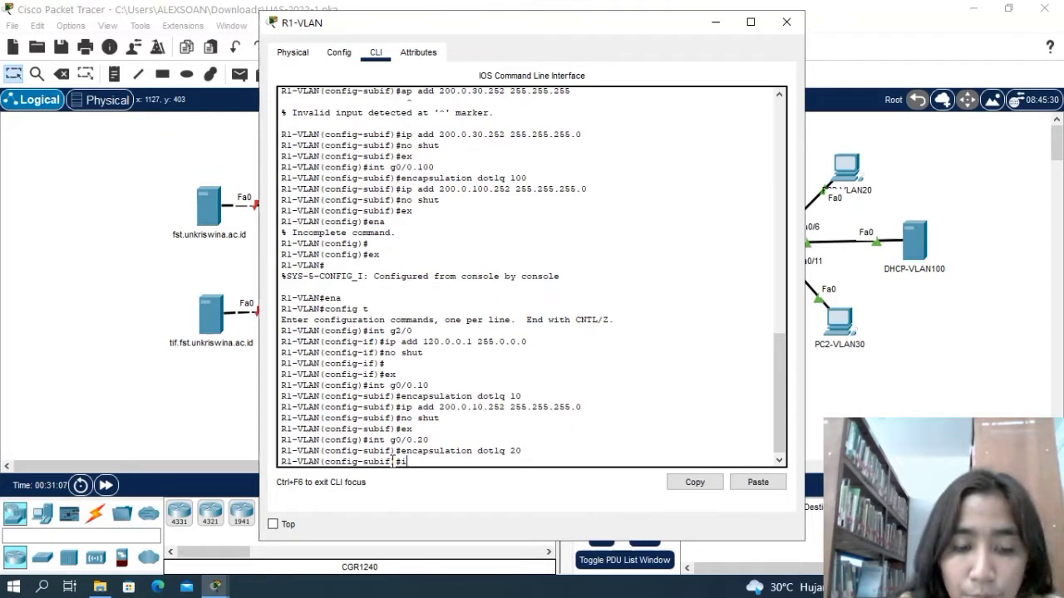
# Assign IP address 200.0.20.252 with subnet mask 255.255.255.0 to subinterface g0/0.20 on R1-VLAN.
pyautogui.write('ip add')
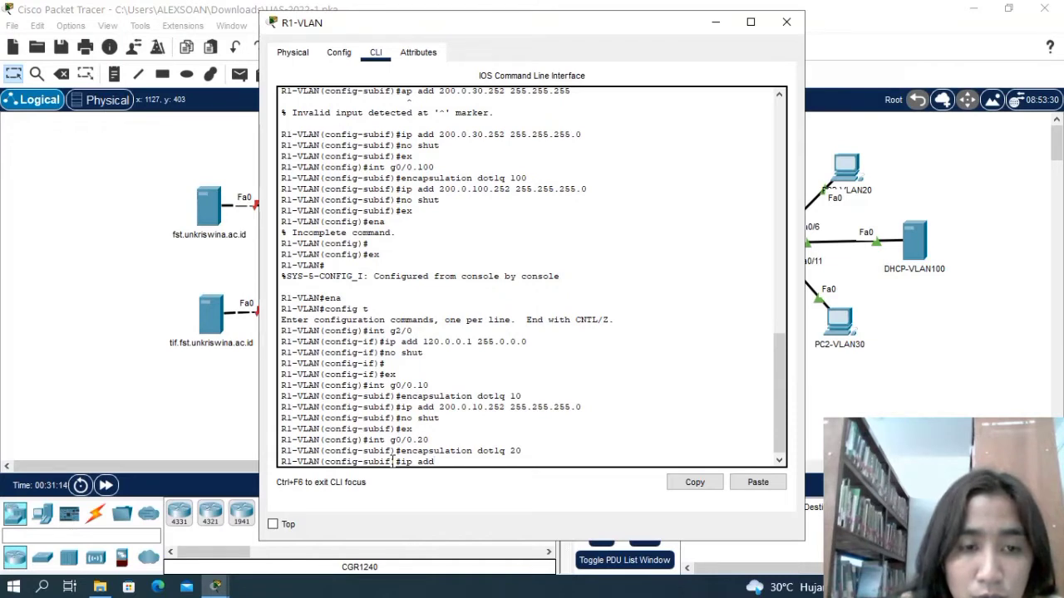
pyautogui.write('200')
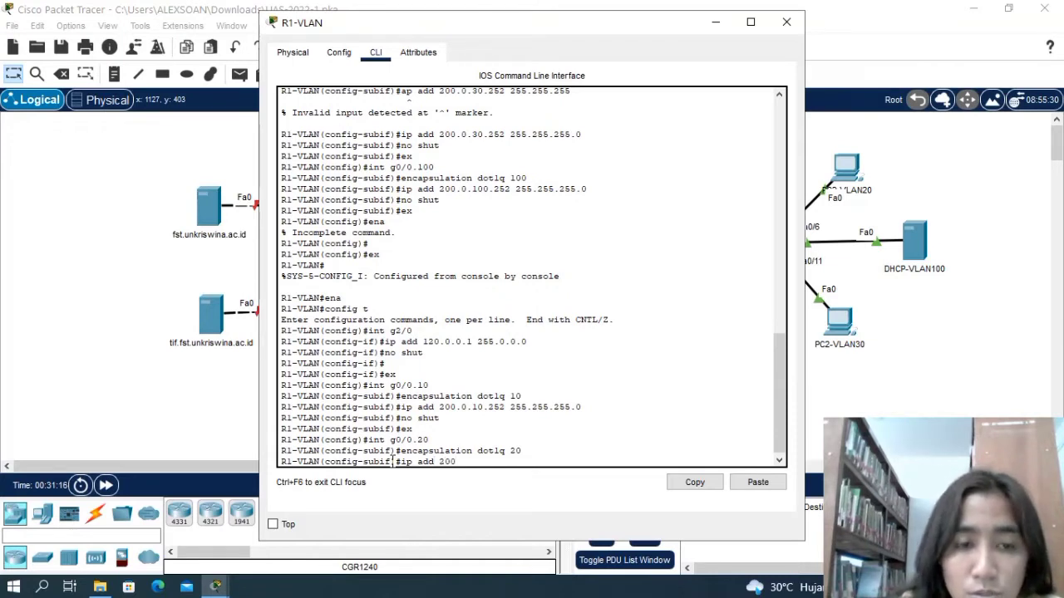
pyautogui.write('.0.20')
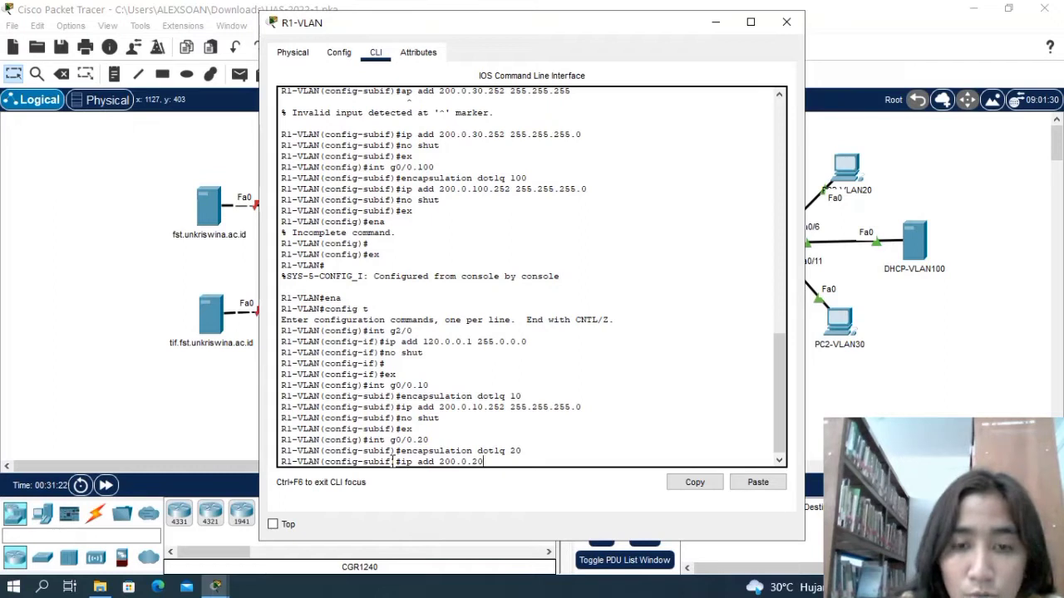
pyautogui.write('..252')
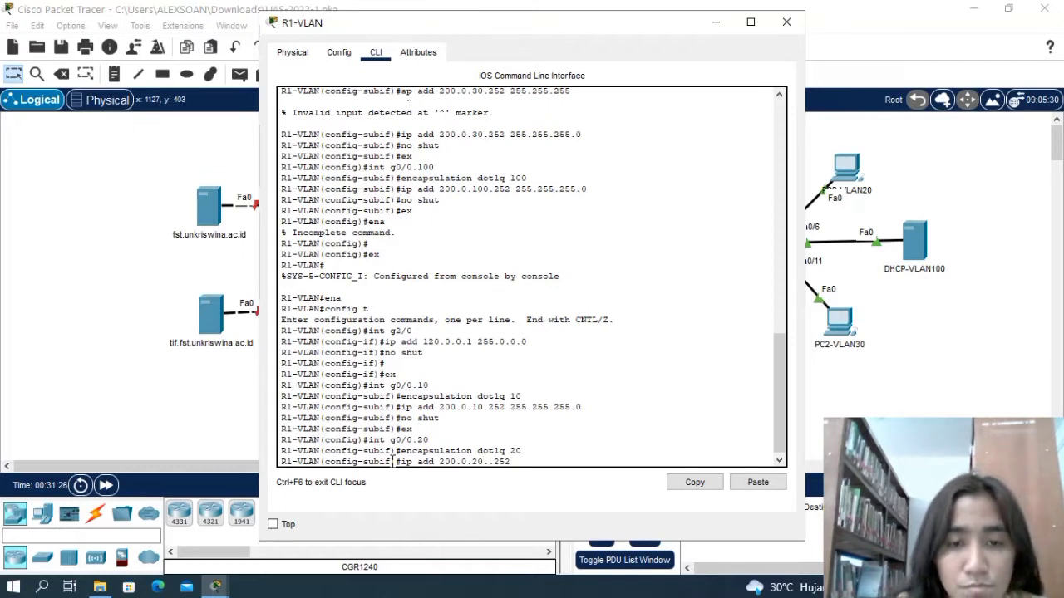
pyautogui.press('BackSpace')
pyautogui.press('BackSpace')
pyautogui.press('BackSpace')
pyautogui.press('BackSpace')
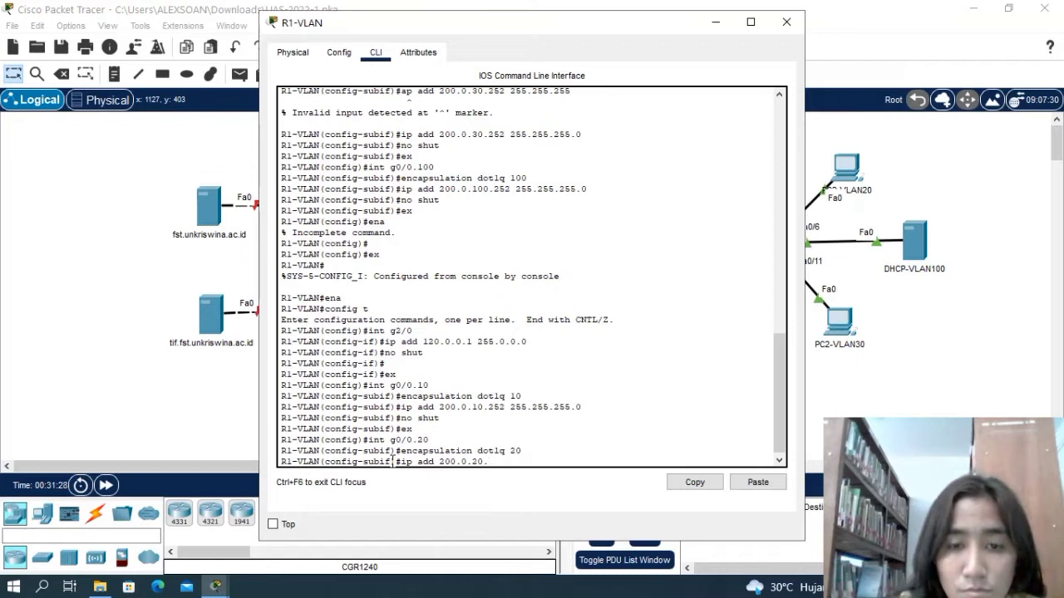
pyautogui.write('252')
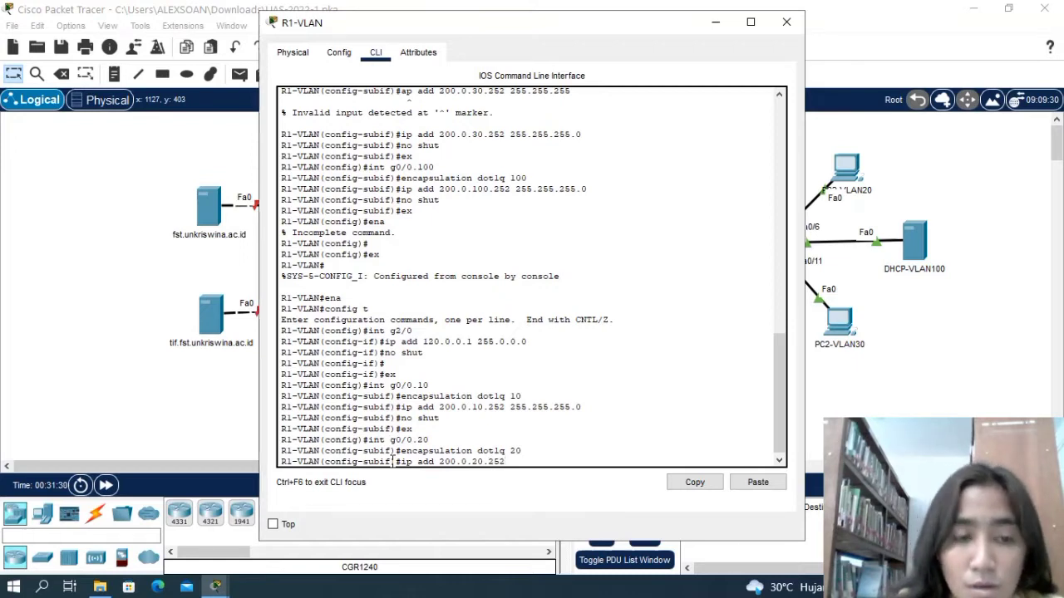
pyautogui.write(' 255')
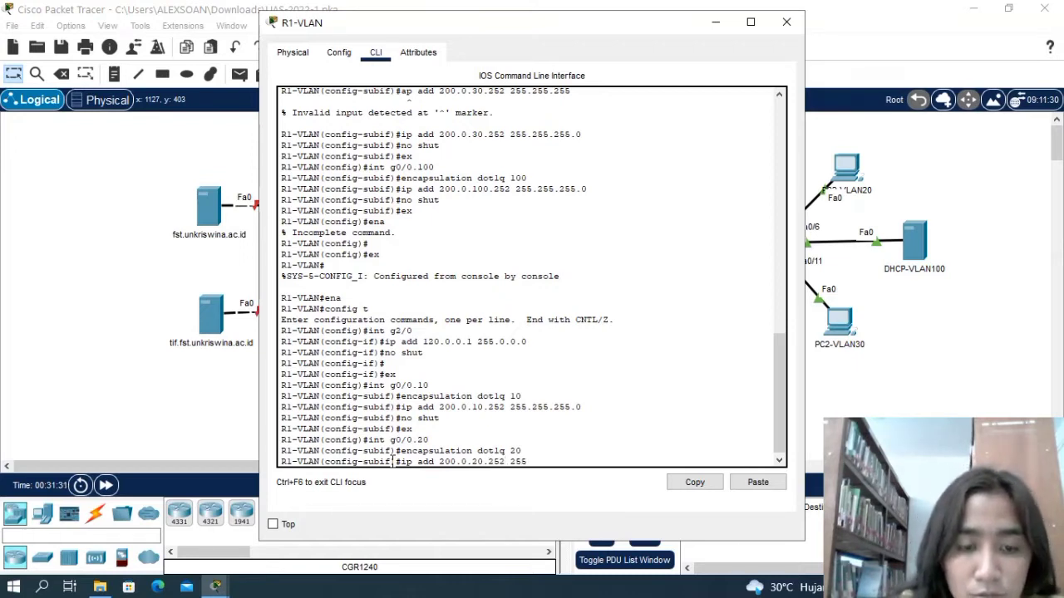
pyautogui.write('.')
pyautogui.write('255.255.255')
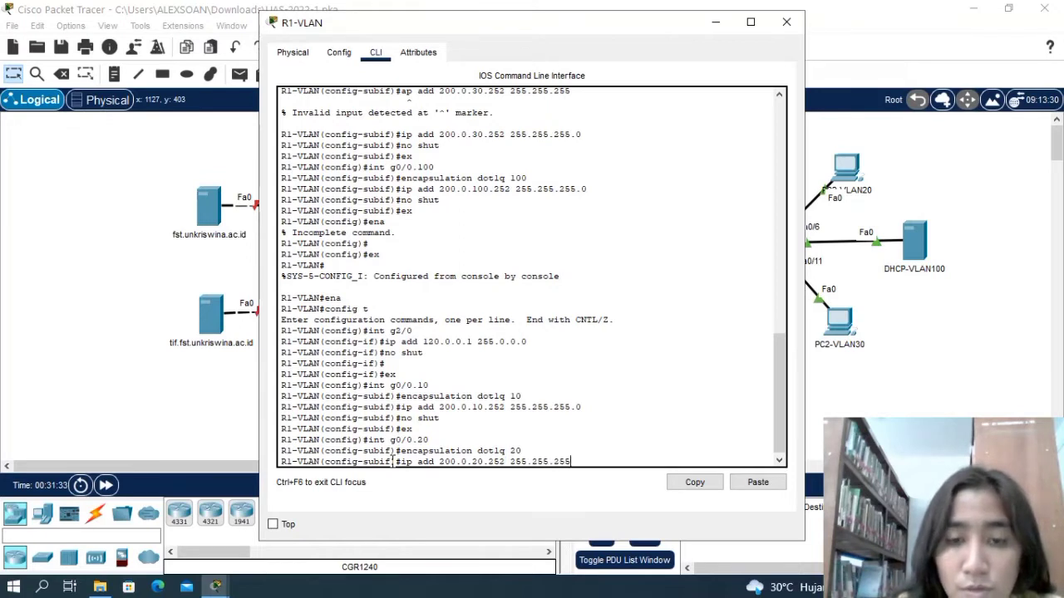
pyautogui.press('BackSpace')
pyautogui.press('BackSpace')
pyautogui.press('BackSpace')
pyautogui.write('0')
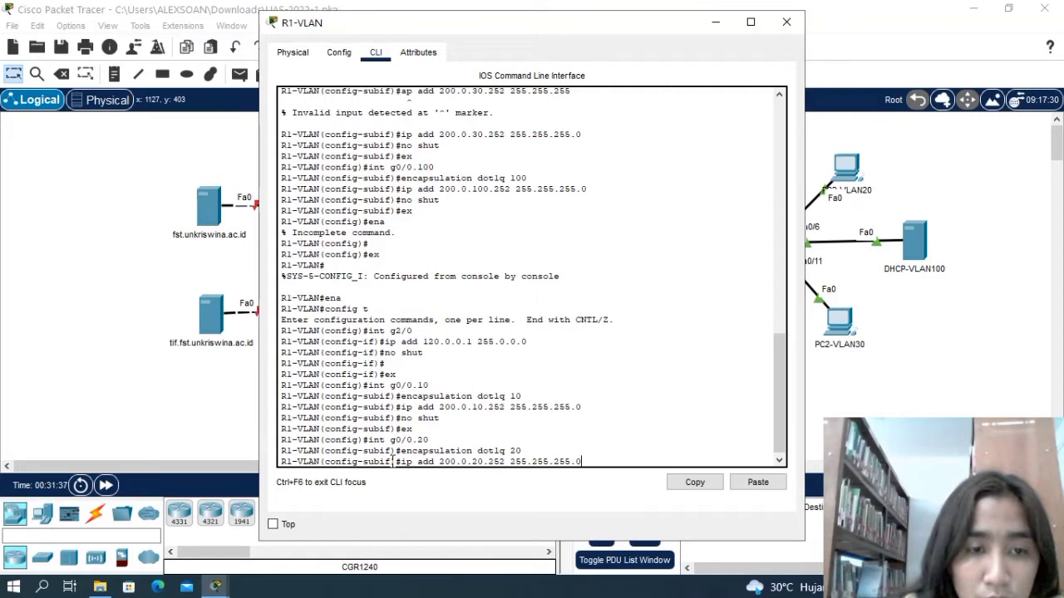
pyautogui.press('Return')
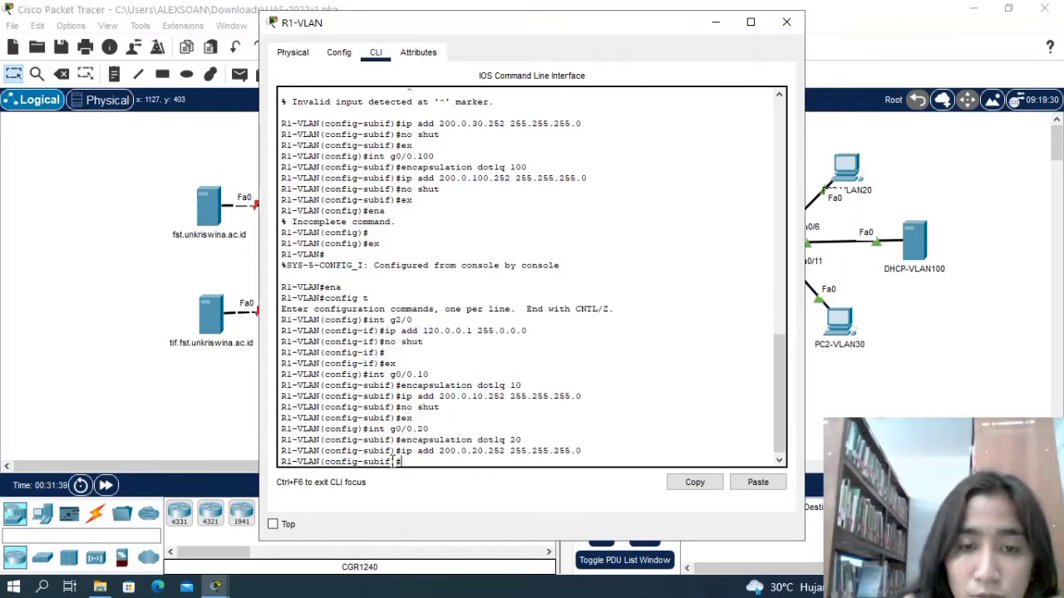
# Enable subinterface g0/0.20 with no shut and return to global configuration mode.
pyautogui.write('no shut')
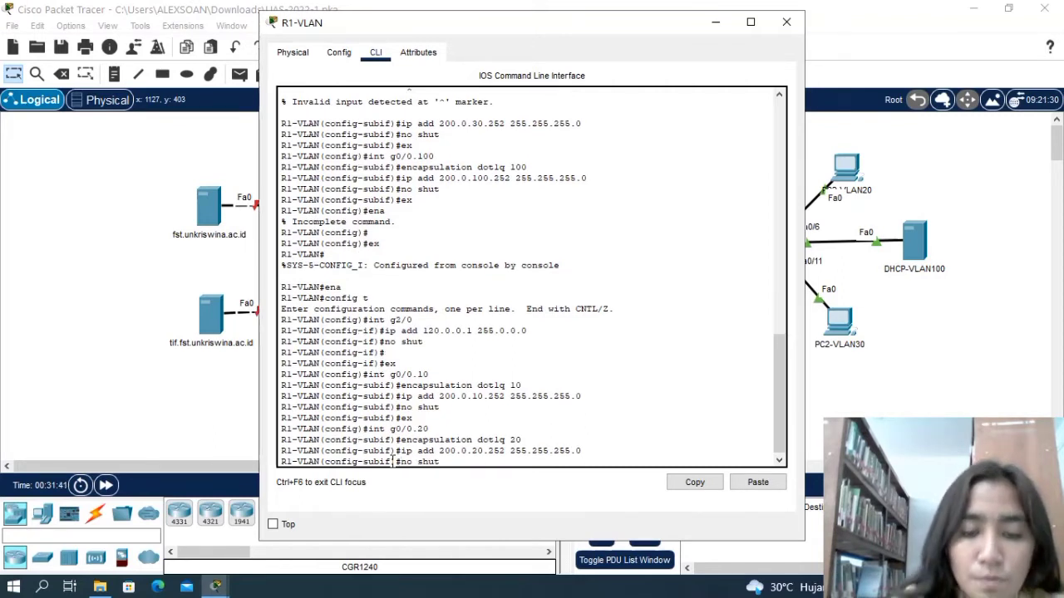
pyautogui.press('Return')
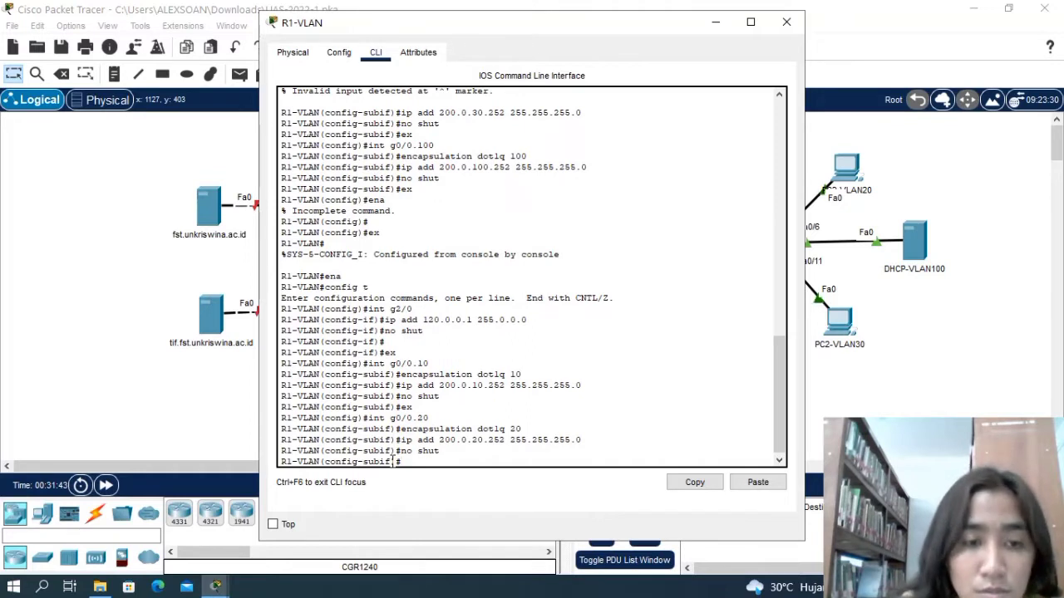
pyautogui.write('ex')
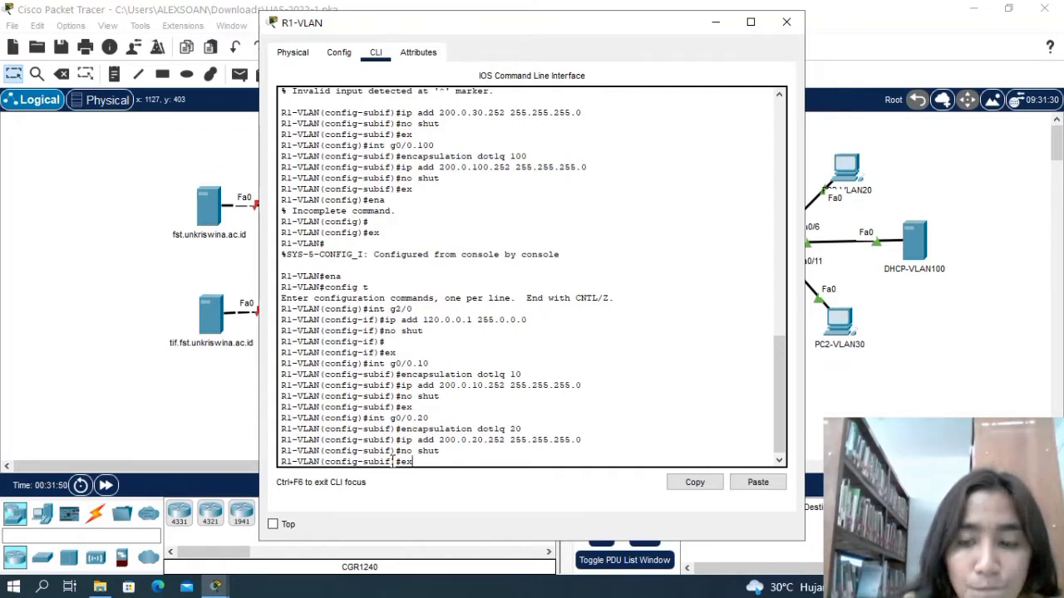
pyautogui.press('Return')
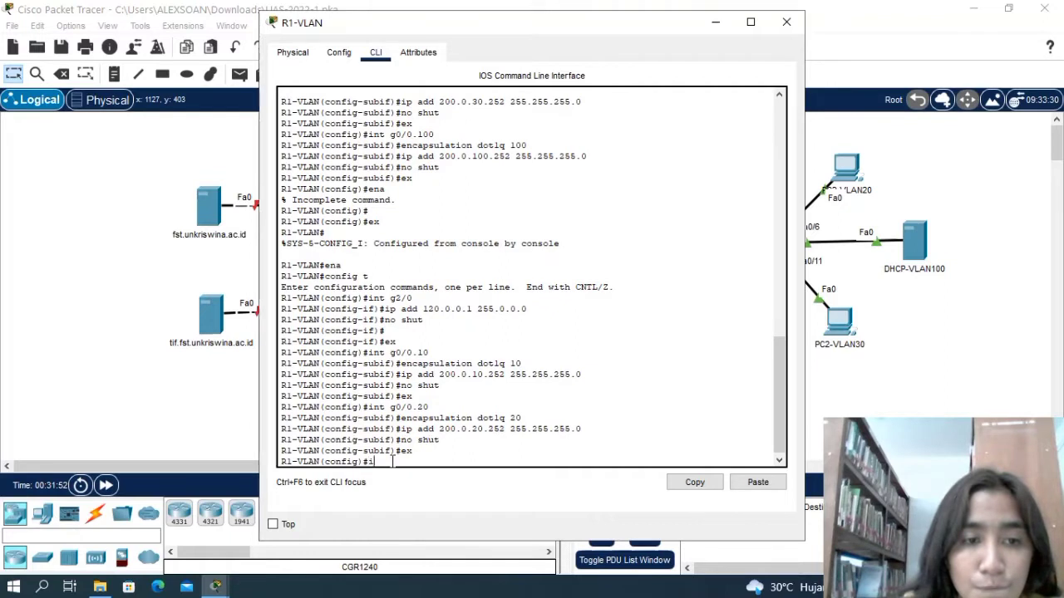
# Enter configuration mode for subinterface g0/0.30 on R1-VLAN.
pyautogui.write('int ')
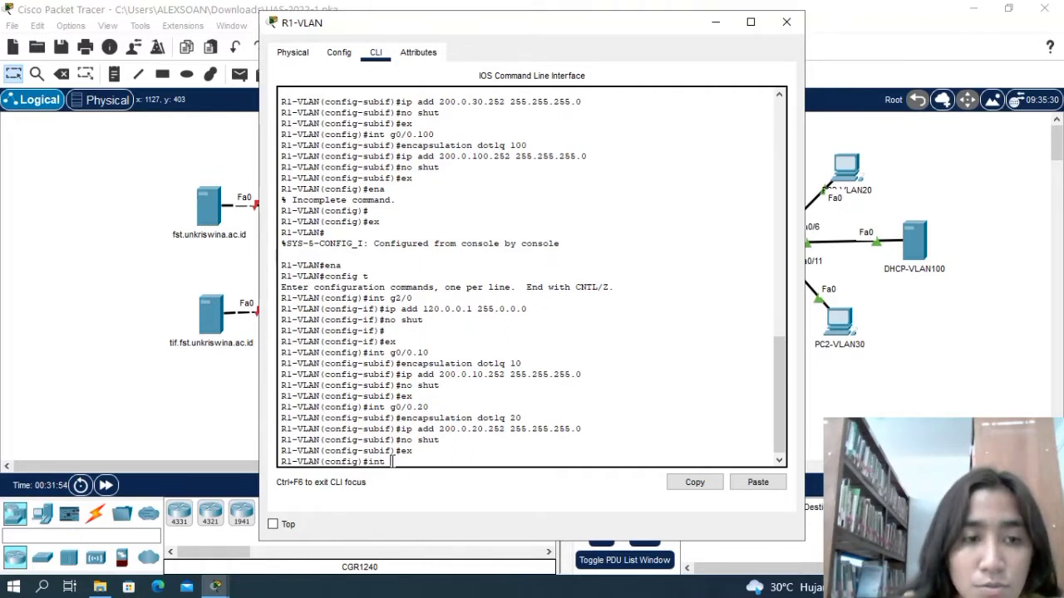
pyautogui.write('g0')
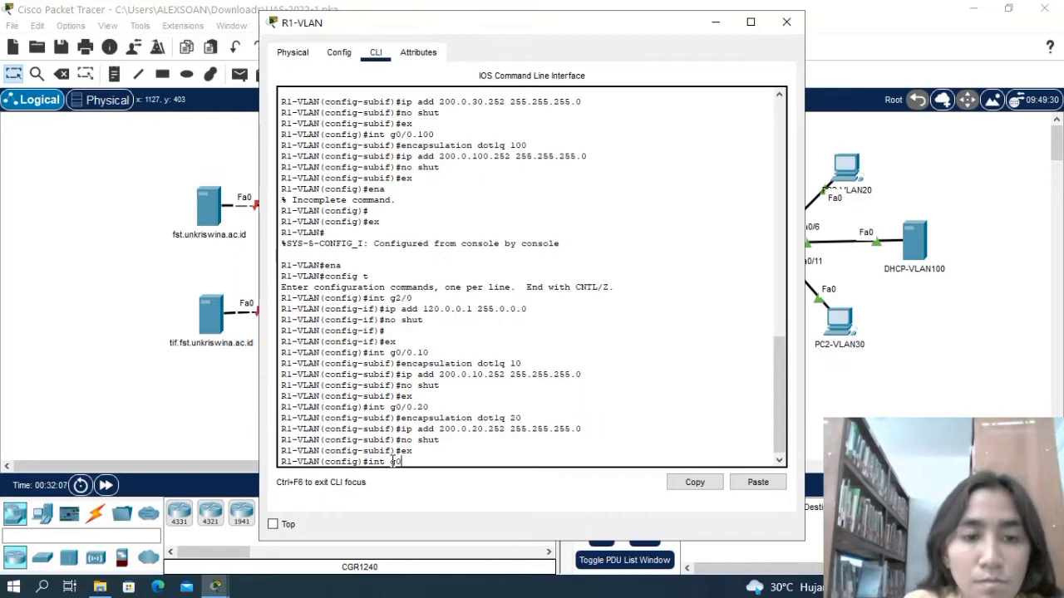
pyautogui.write('0.')
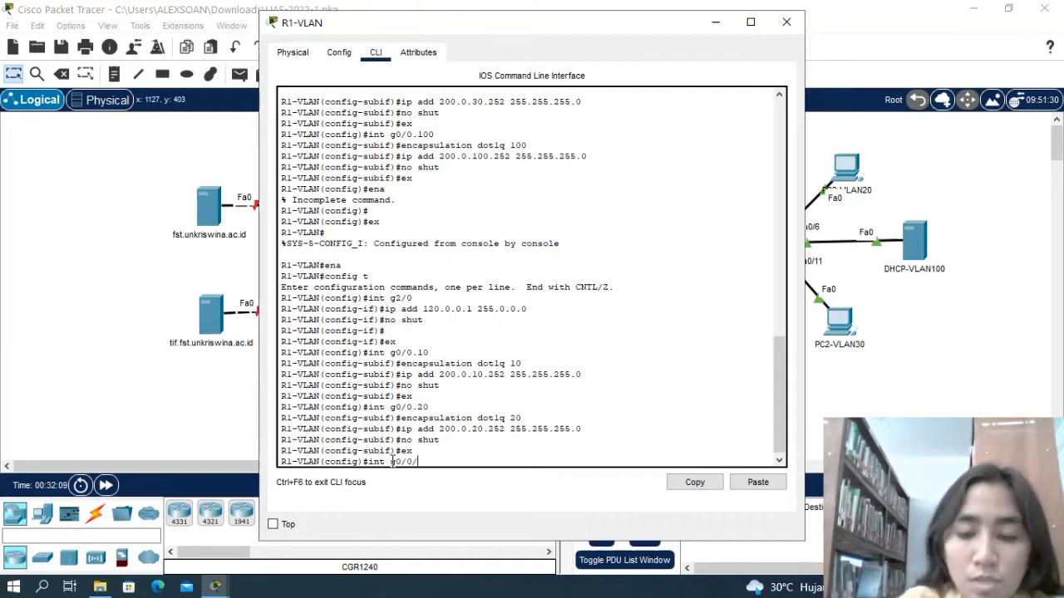
pyautogui.write('30')
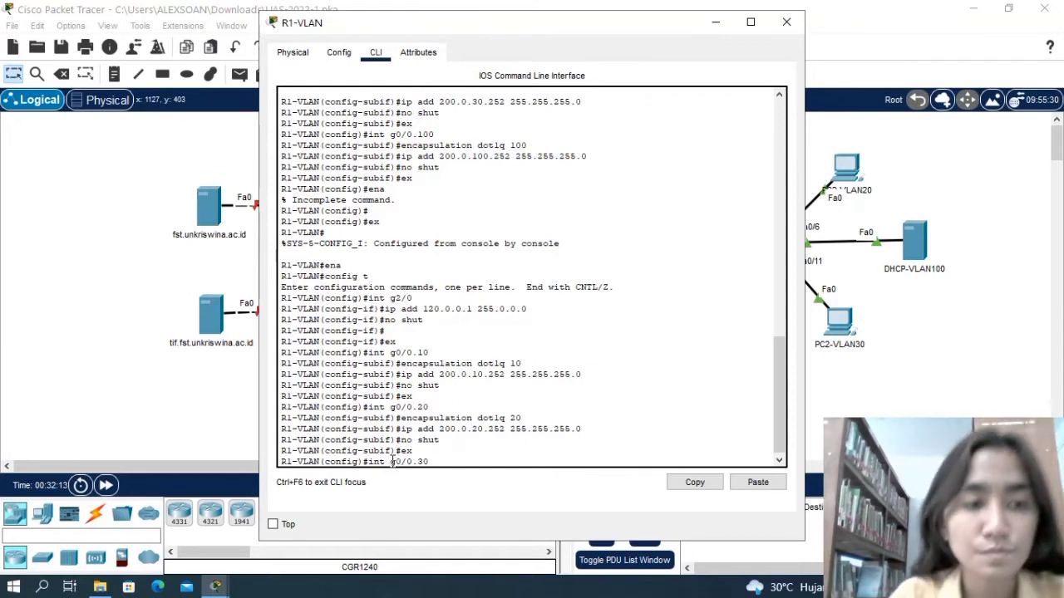
pyautogui.press('Return')
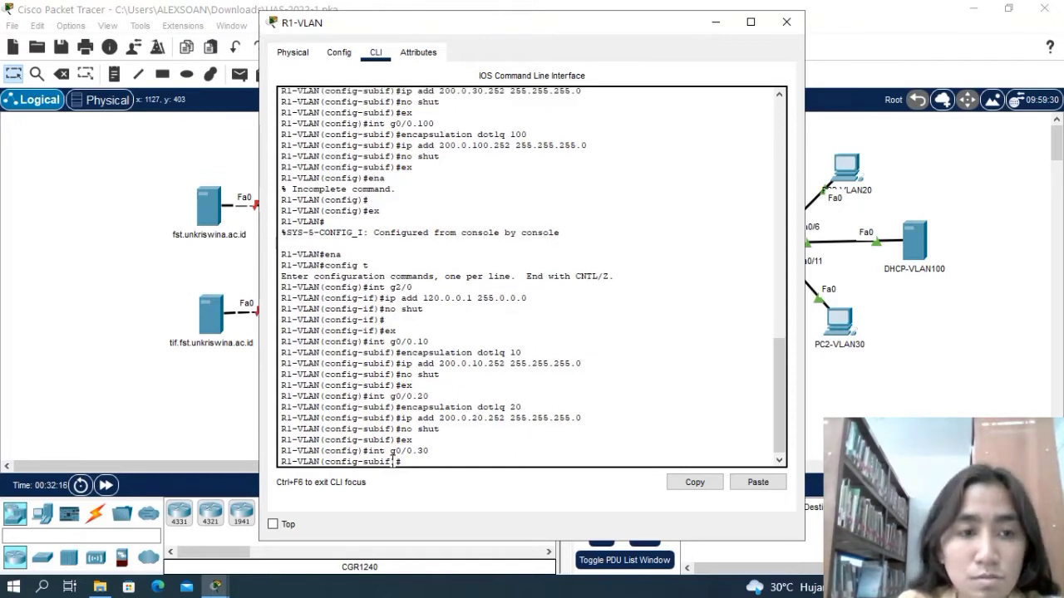
# Set the encapsulation of subinterface g0/0.30 on R1-VLAN to dot1q 30.
pyautogui.write('encapsul')
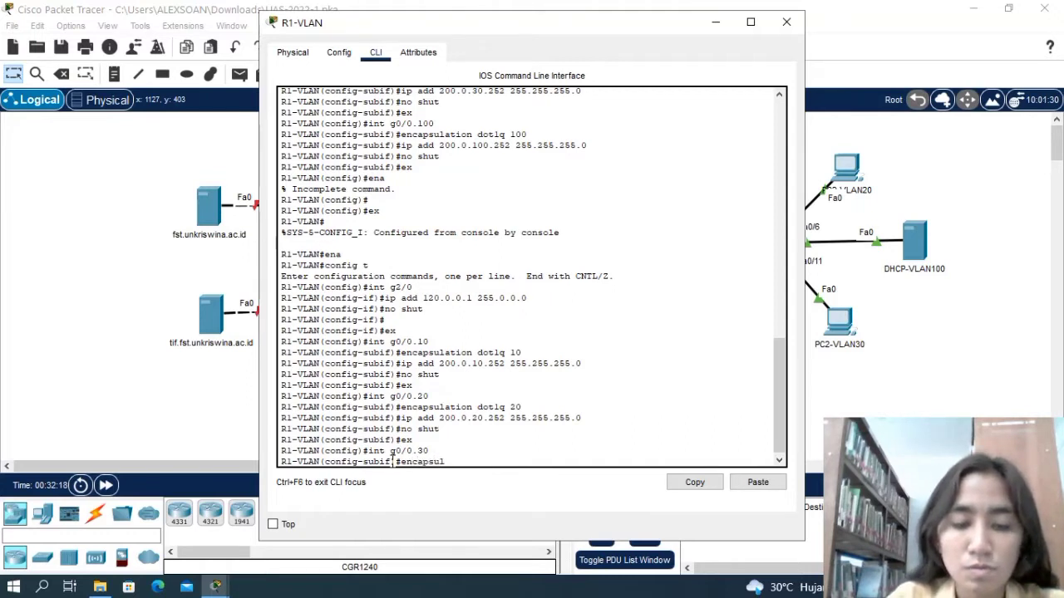
pyautogui.write('ation')
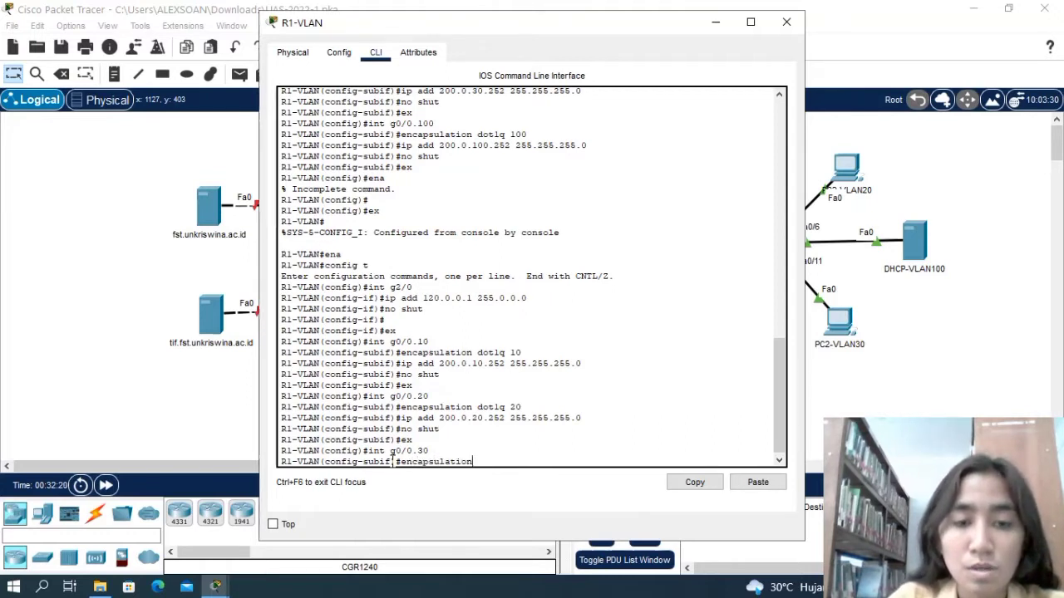
pyautogui.write(' dot')
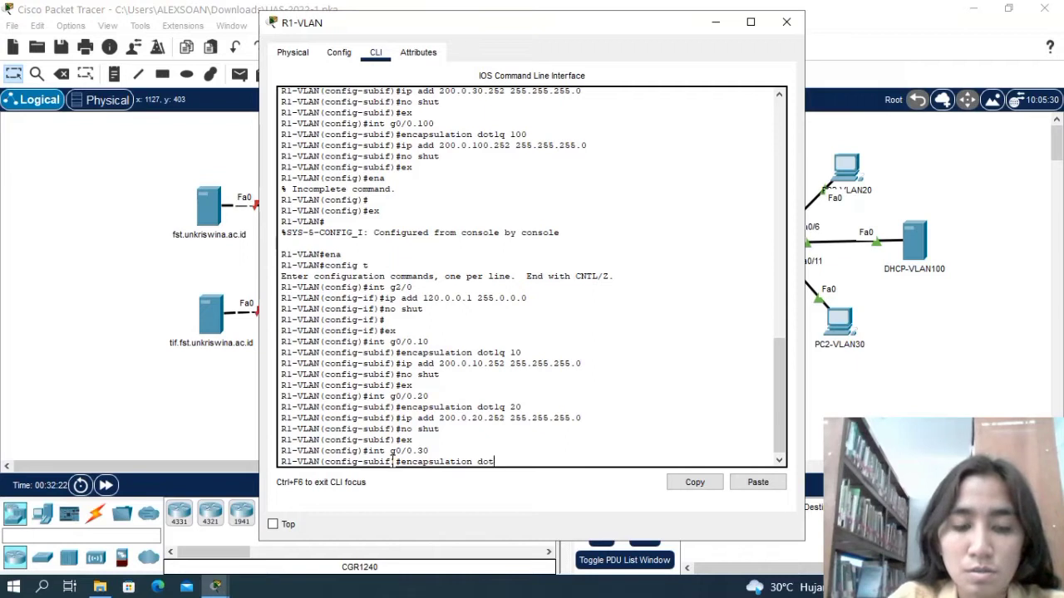
pyautogui.write('1q')
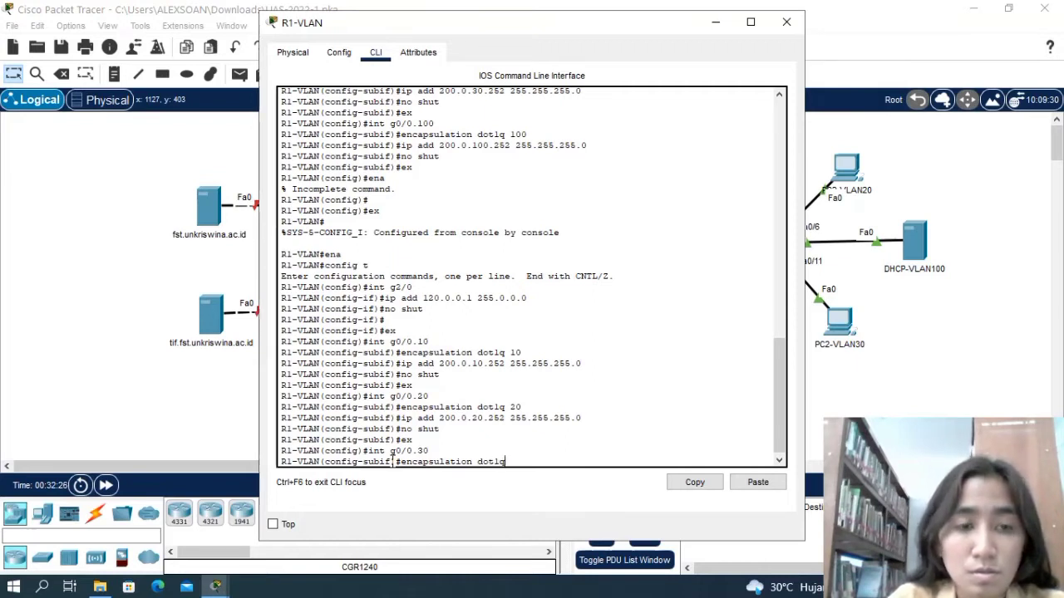
pyautogui.write(' 30')
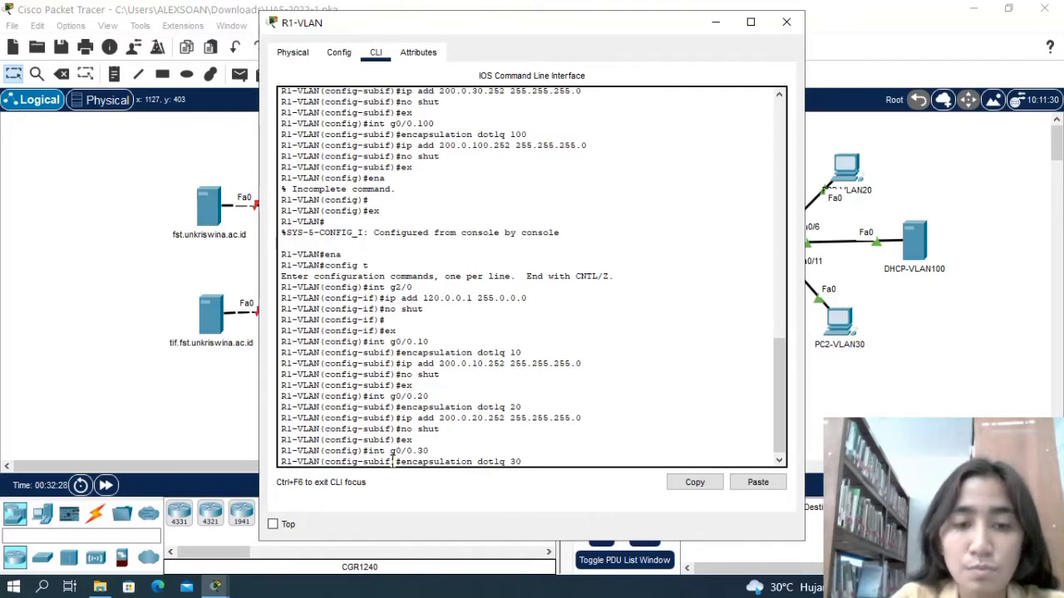
pyautogui.press('Return')
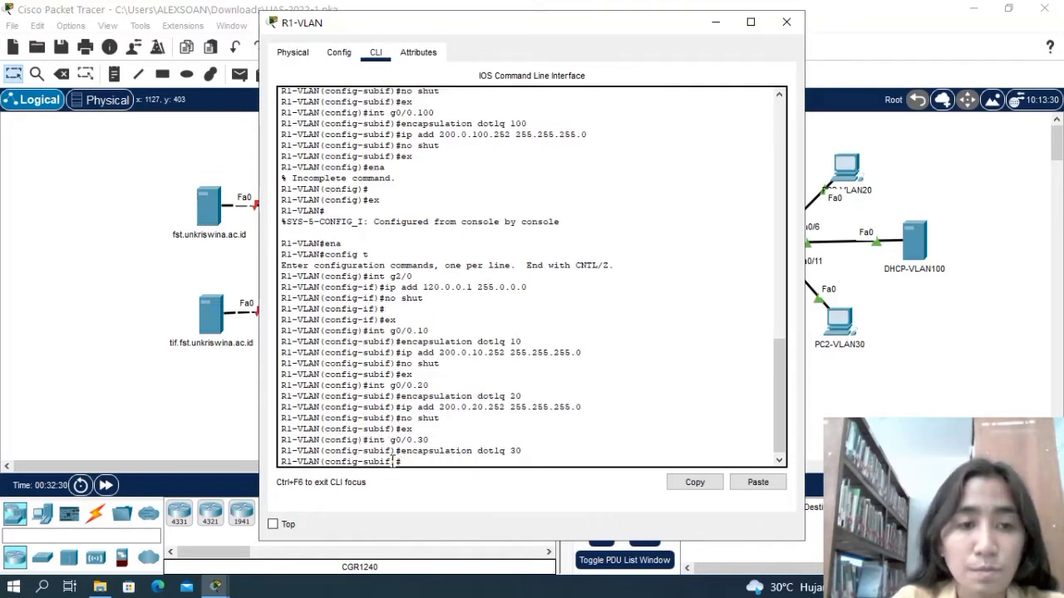
# Assign IP address 200.0.30.252 with subnet mask 255.255.255.0 to subinterface g0/0.30 on R1-VLAN.
pyautogui.write('ip ad')
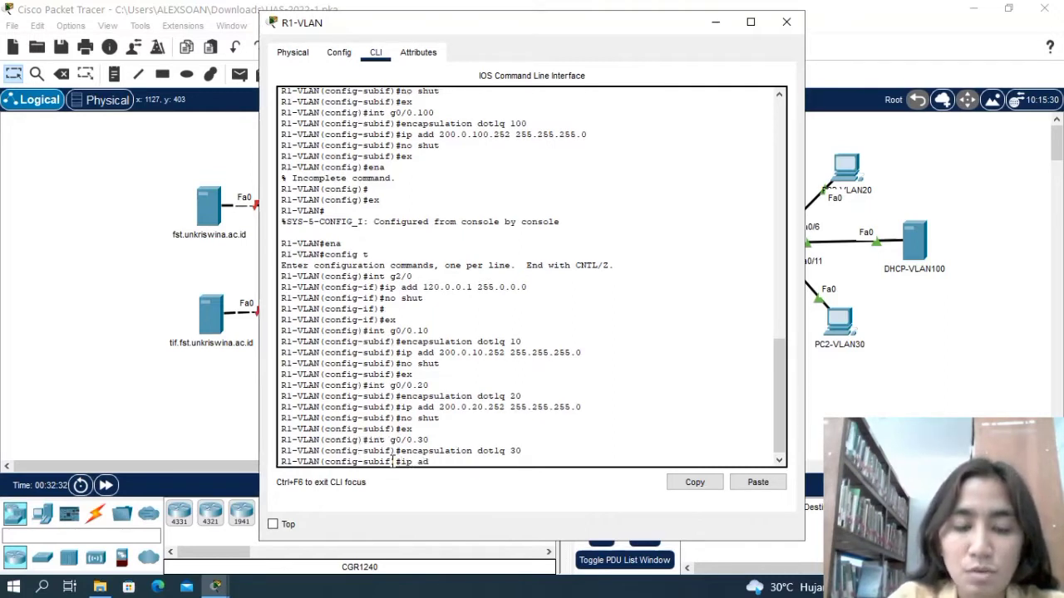
pyautogui.write('d 200')
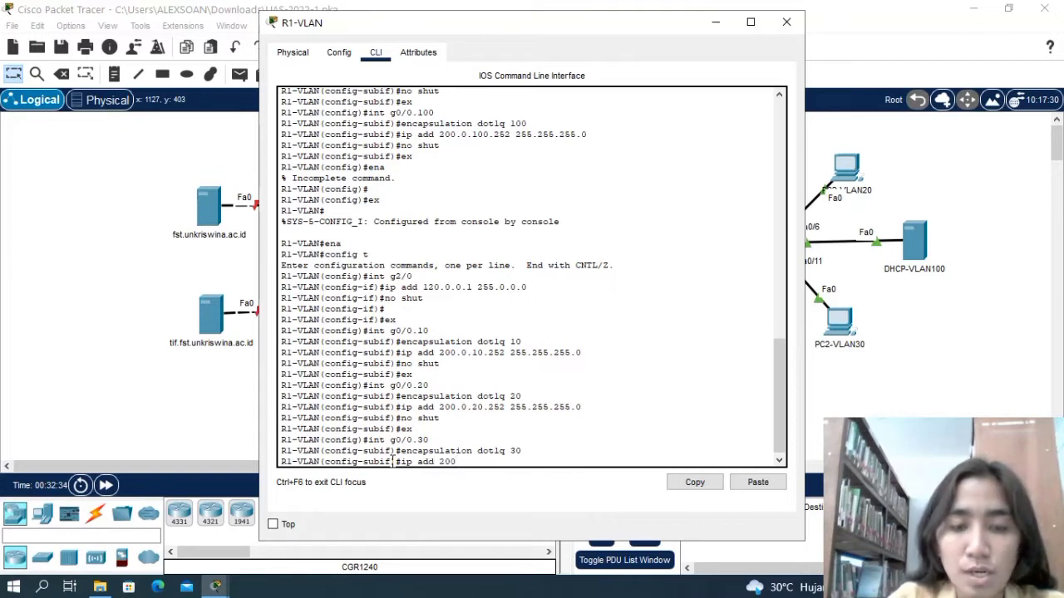
pyautogui.write('.0.')
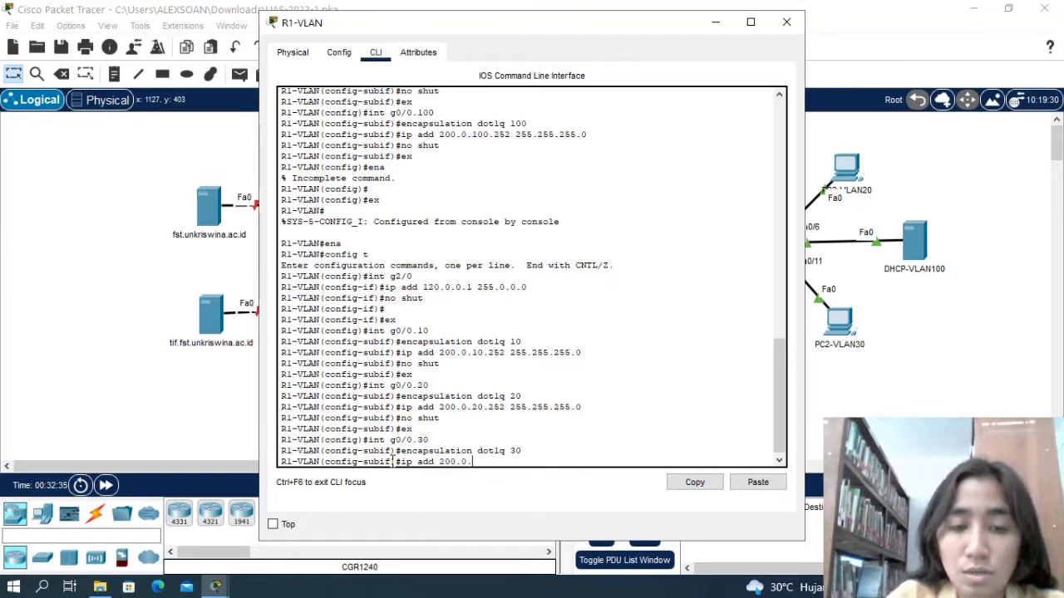
pyautogui.write('30.')
pyautogui.write('252')
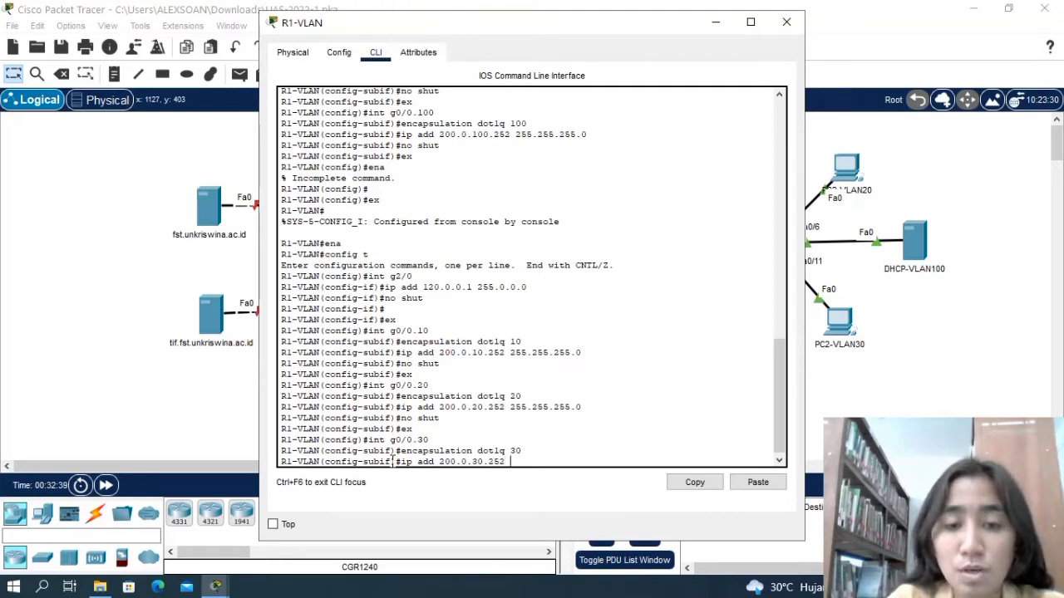
pyautogui.write(' 255.255')
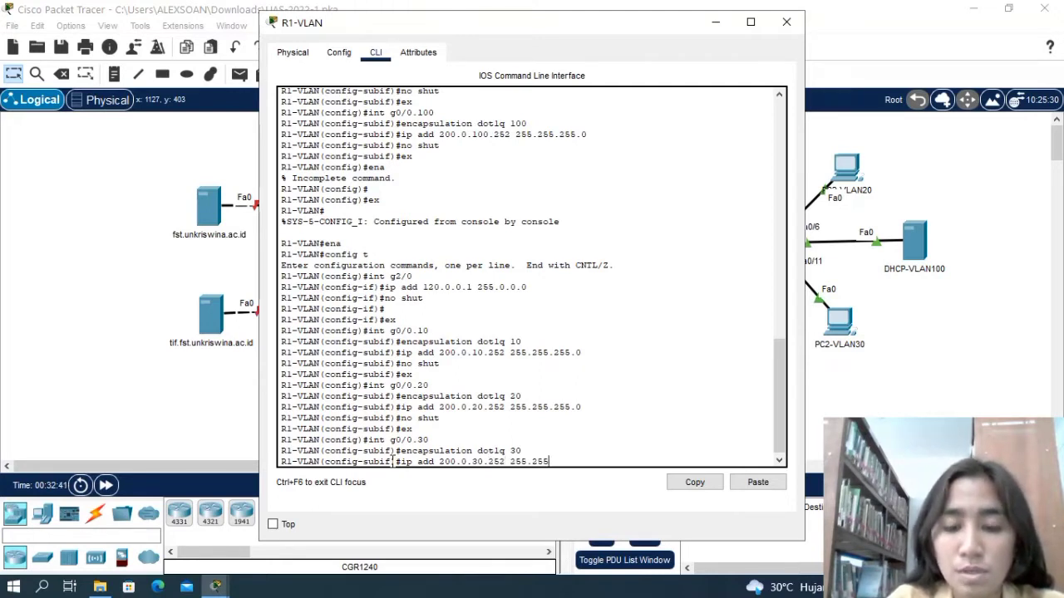
pyautogui.write('.255.0')
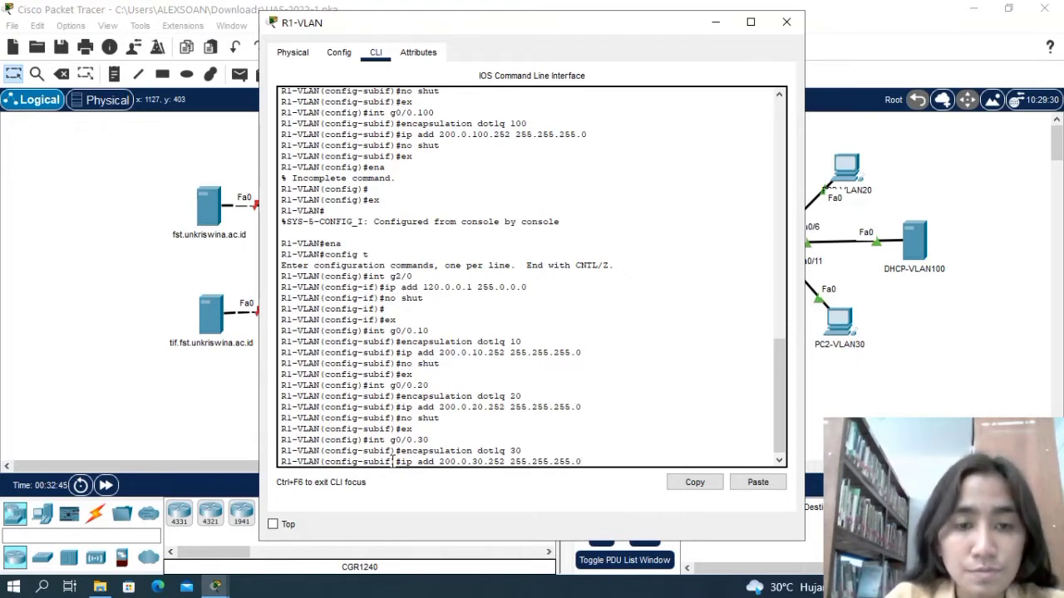
pyautogui.press('Return')
# Enable subinterface g0/0.30 with no shut and return to global configuration mode.
pyautogui.write('no')
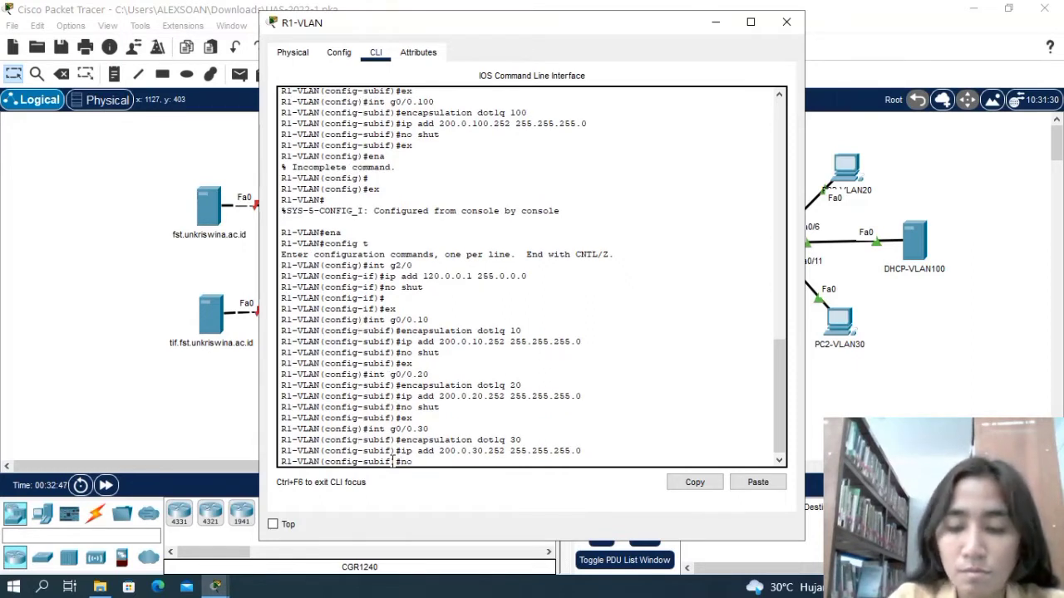
pyautogui.write(' shut')
pyautogui.press('Return')
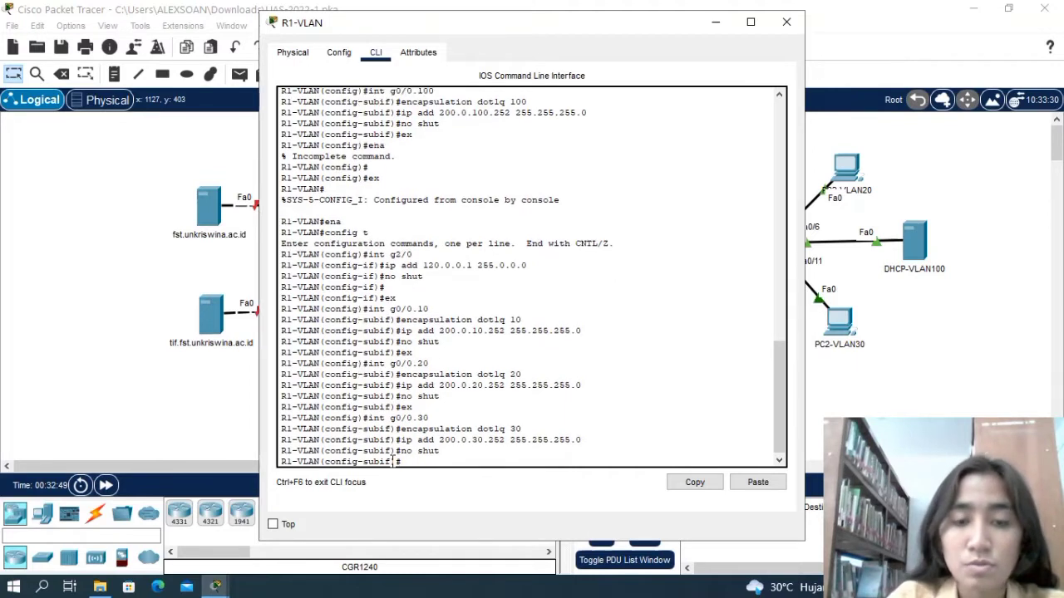
pyautogui.write('ex')
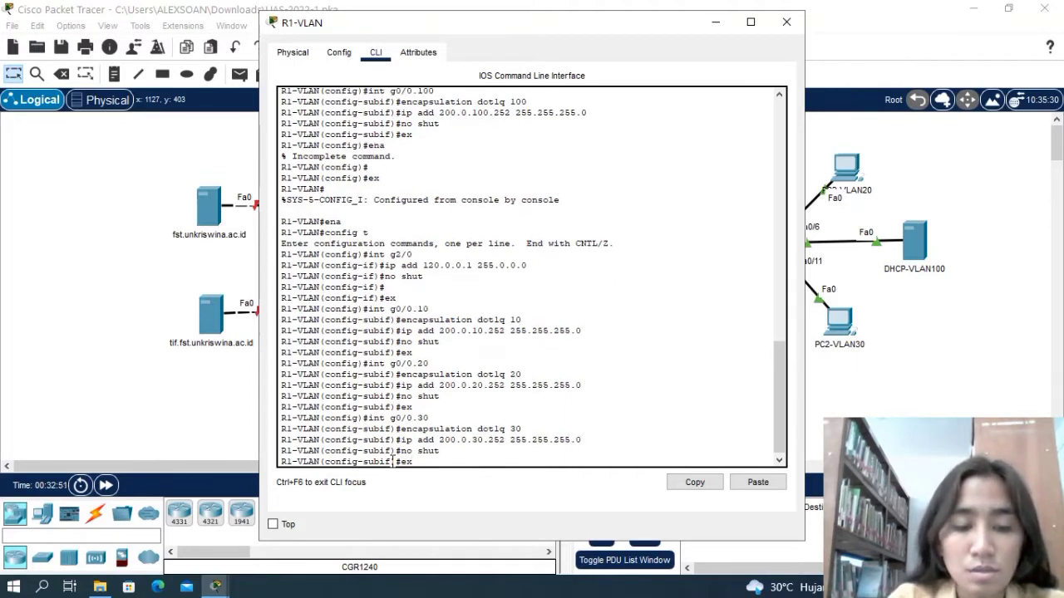
pyautogui.press('Return')
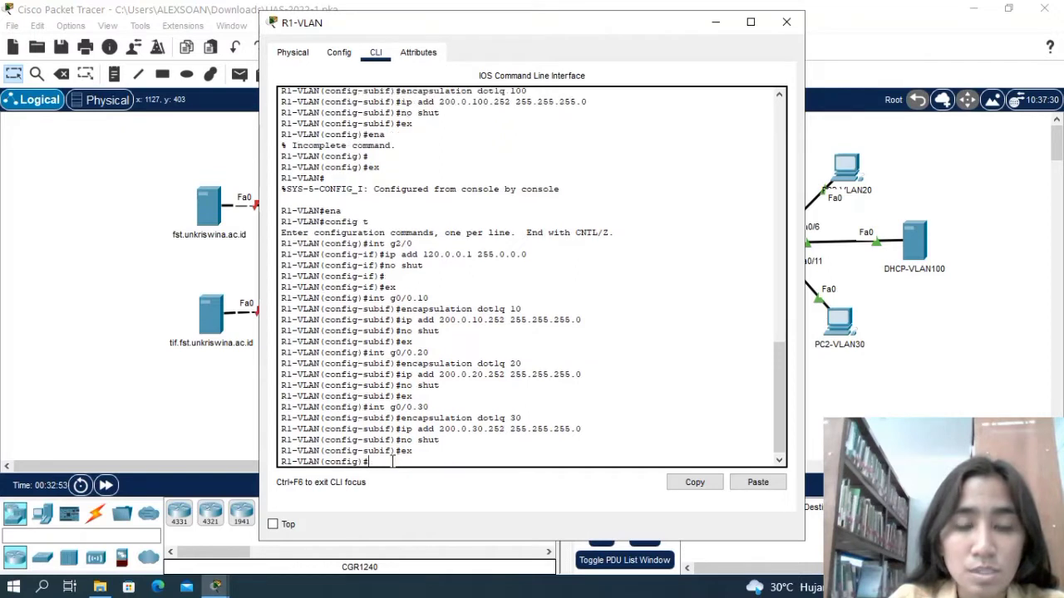
# Enter configuration mode for subinterface g0/0.100 on R1-VLAN.
pyautogui.write('int ')
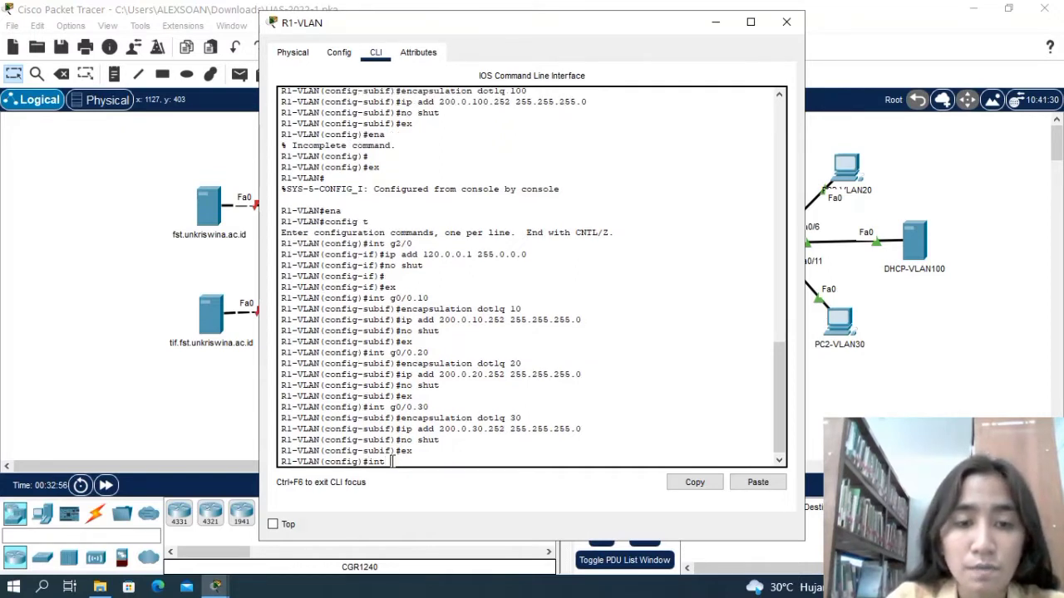
pyautogui.write('g0')
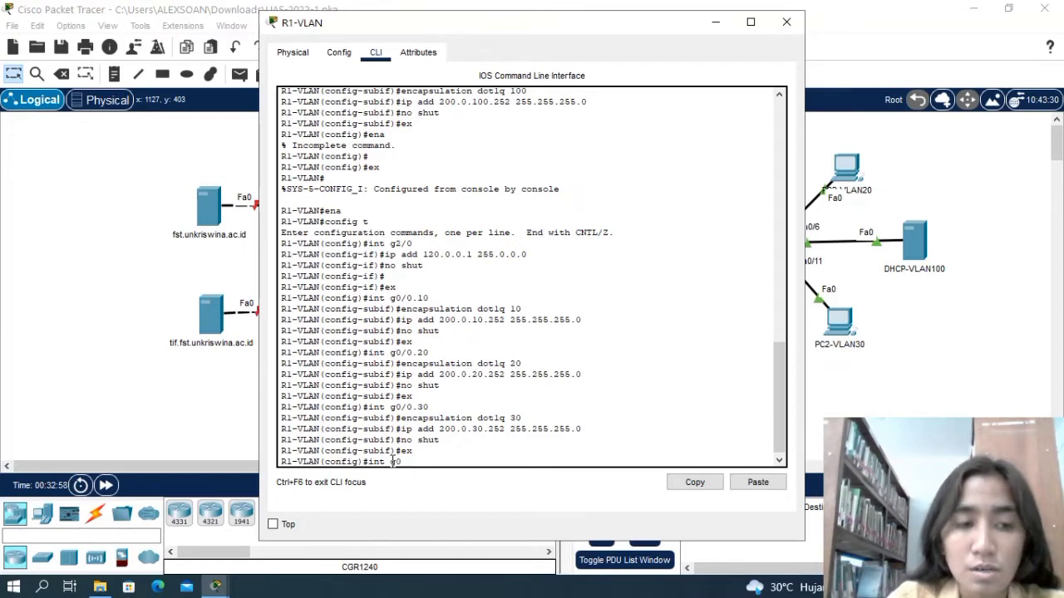
pyautogui.write('/0')
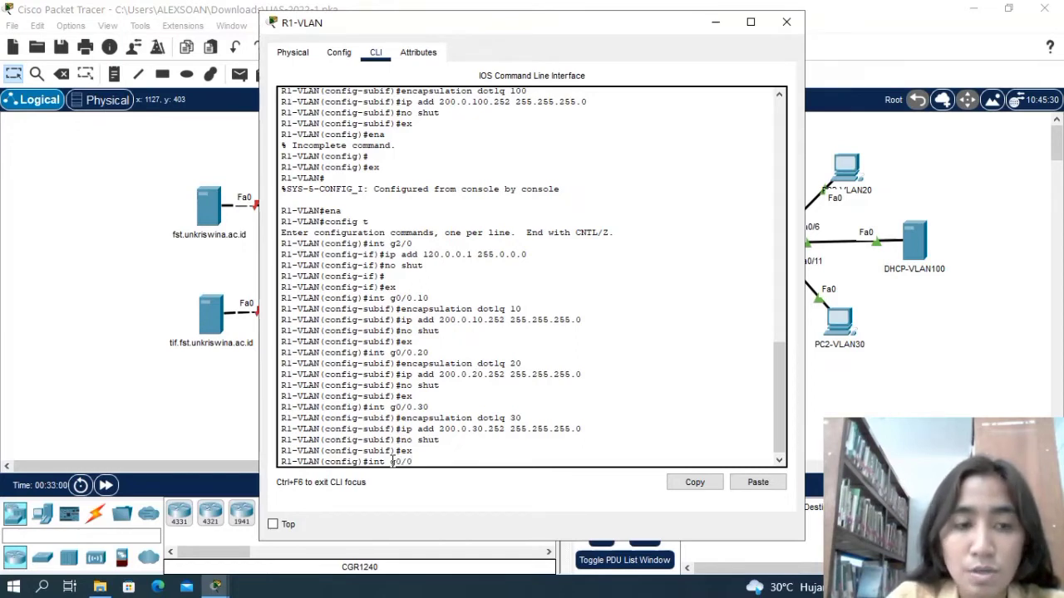
pyautogui.write('.1')
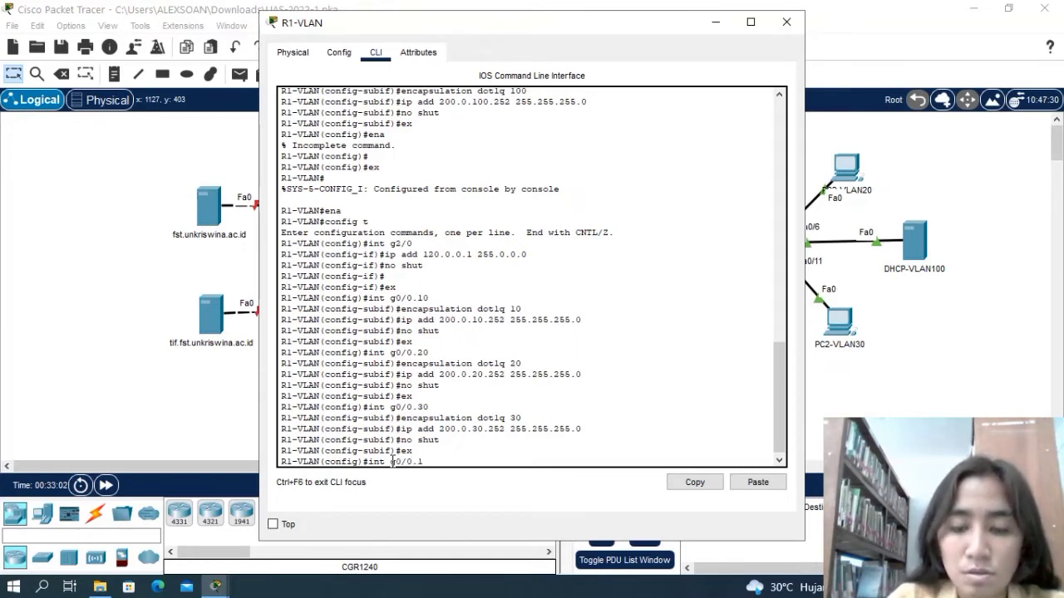
pyautogui.write('00')
pyautogui.press('Return')
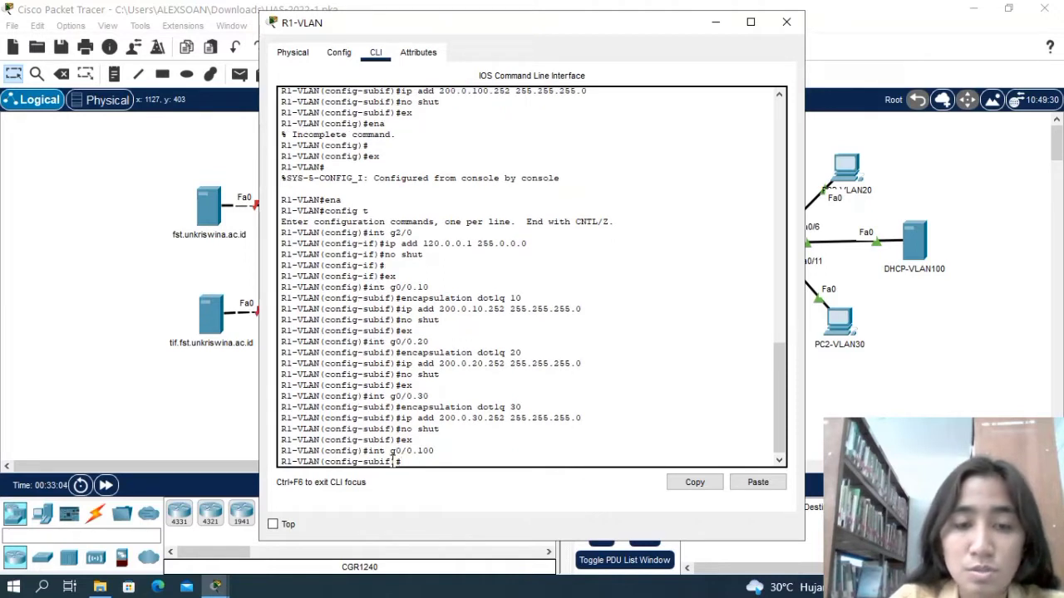
# Set the encapsulation of subinterface g0/0.100 on R1-VLAN to dot1q 100.
pyautogui.write('encap')
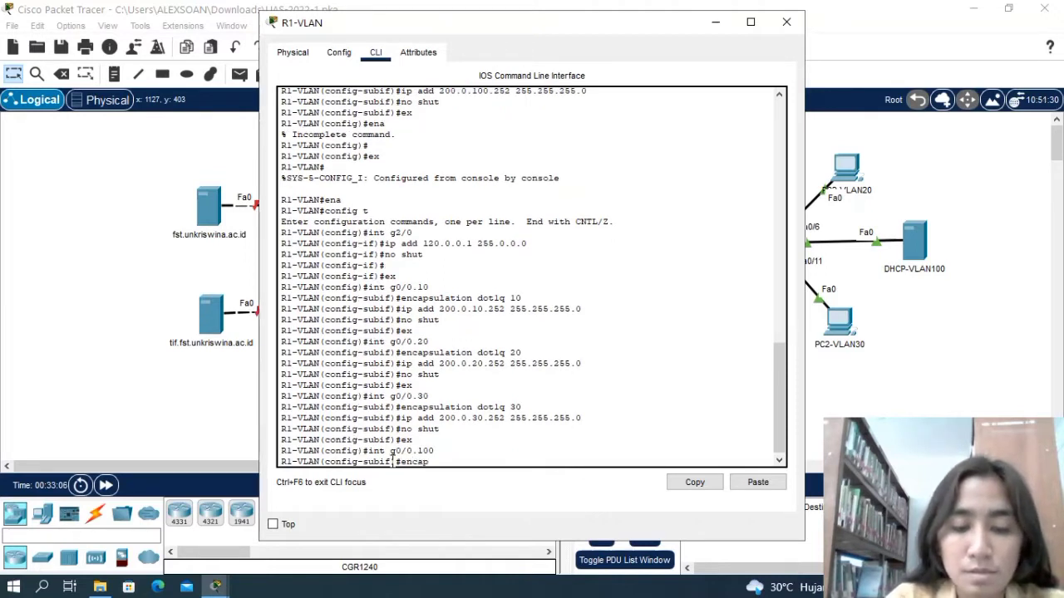
pyautogui.write('sulation')
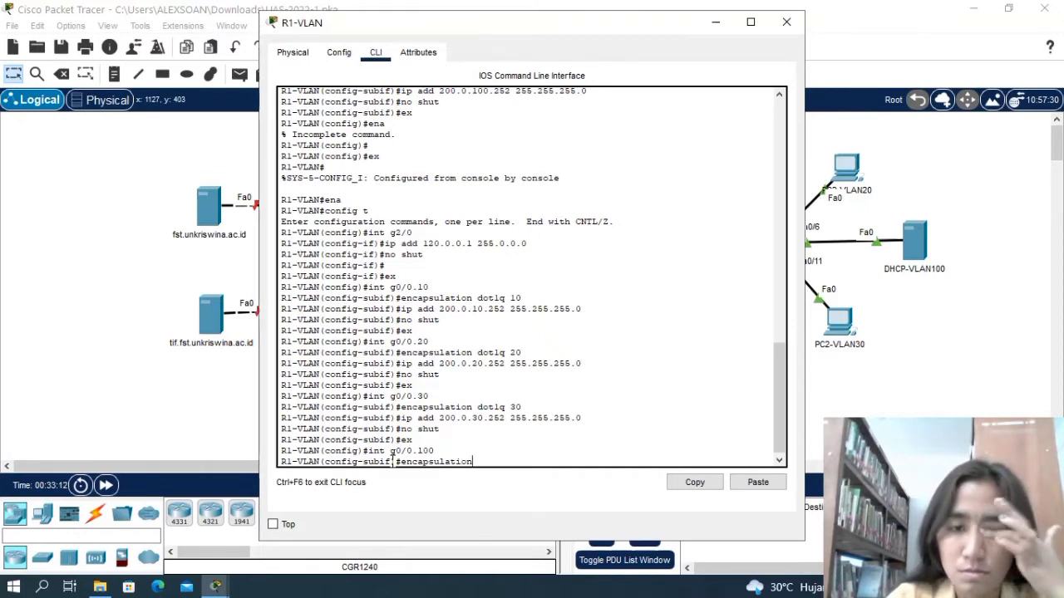
pyautogui.write(' dot1q')
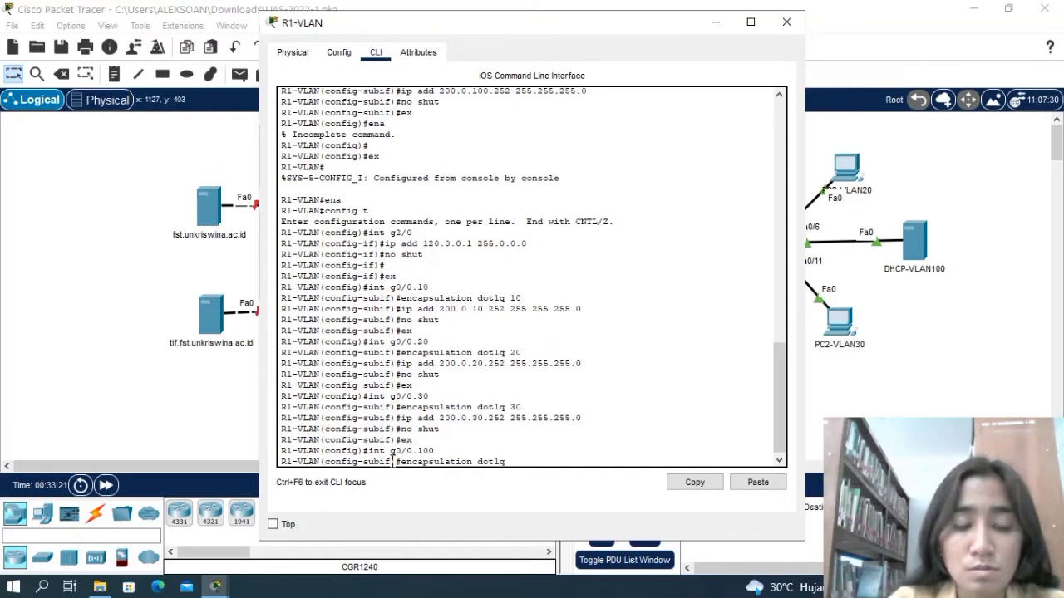
pyautogui.write('100')
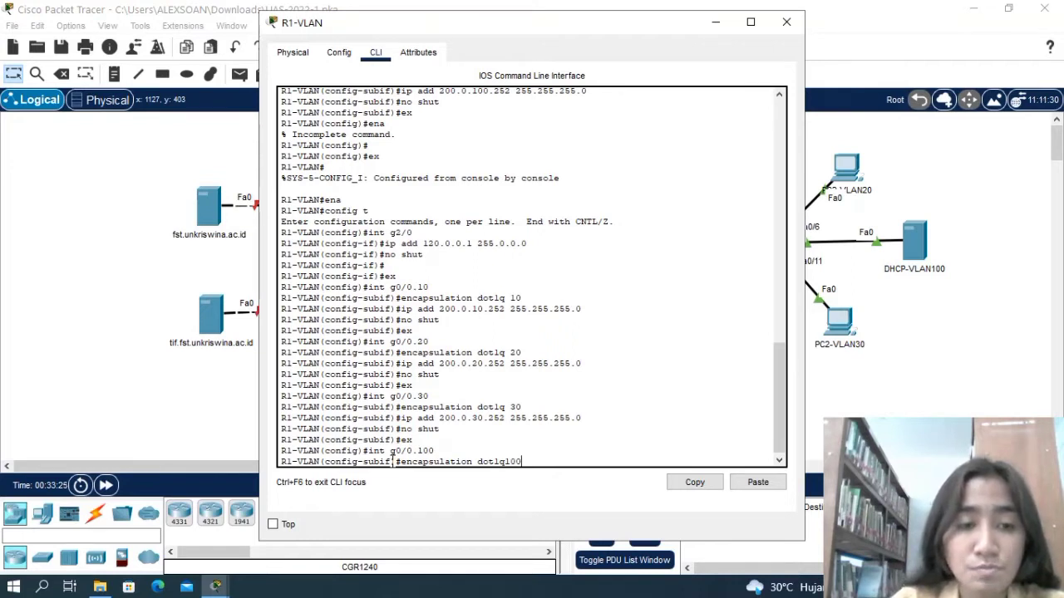
pyautogui.press('BackSpace')
pyautogui.press('BackSpace')
pyautogui.press('BackSpace')
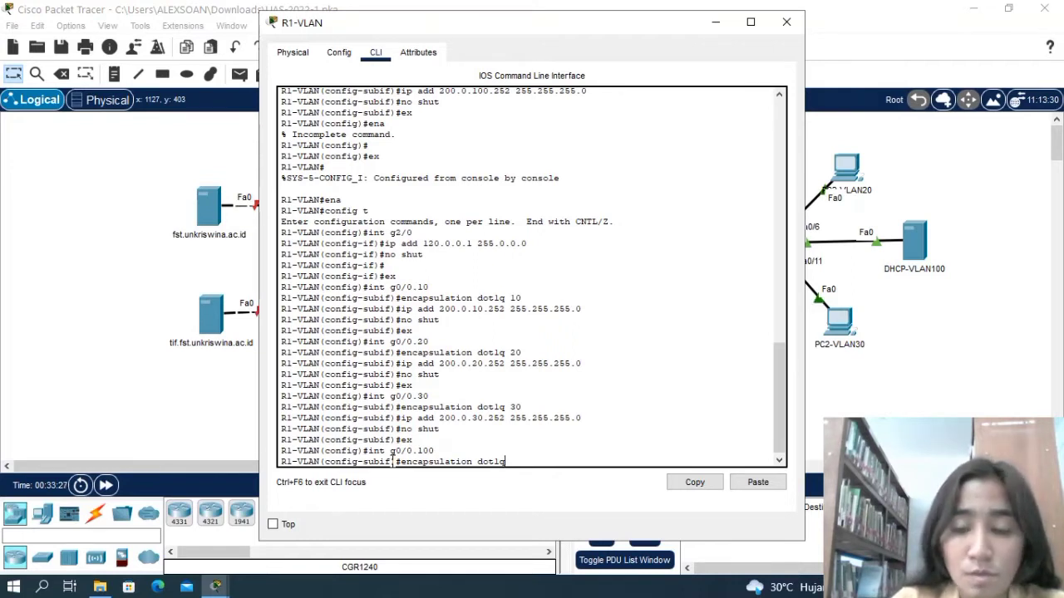
pyautogui.write('100')
pyautogui.press('Return')
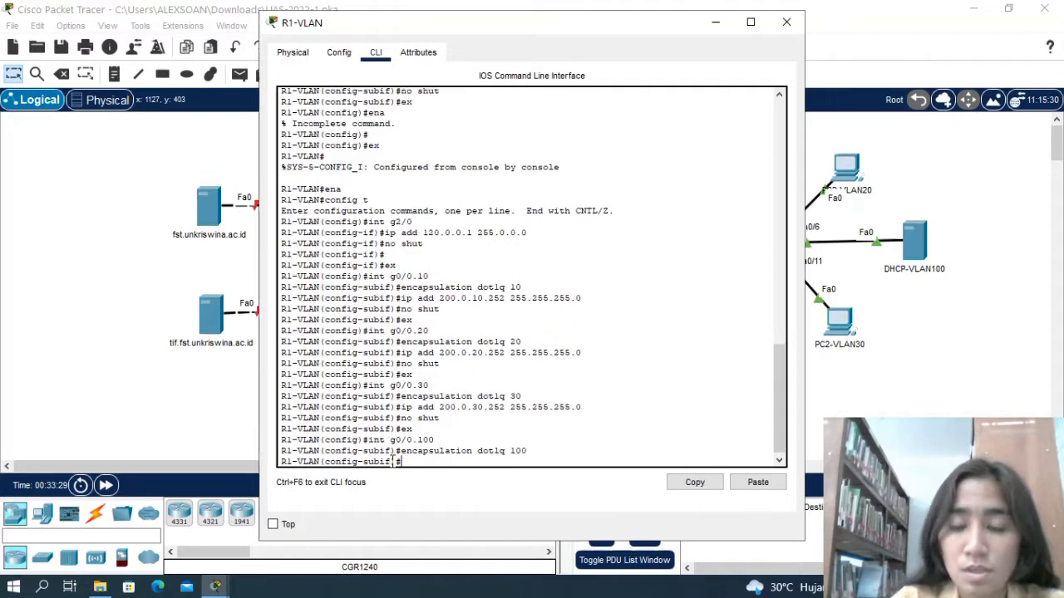
# Assign IP address 200.0.100.252 with subnet mask 255.255.255.0 to subinterface g0/0.100 on R1-VLAN.
pyautogui.write('ip add')
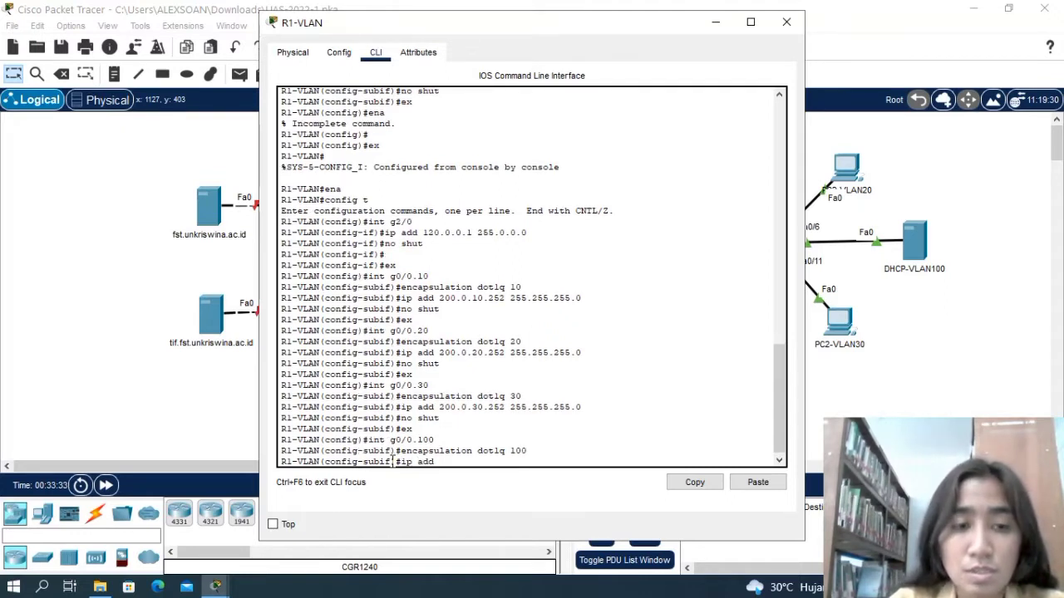
pyautogui.write(' 200.0')
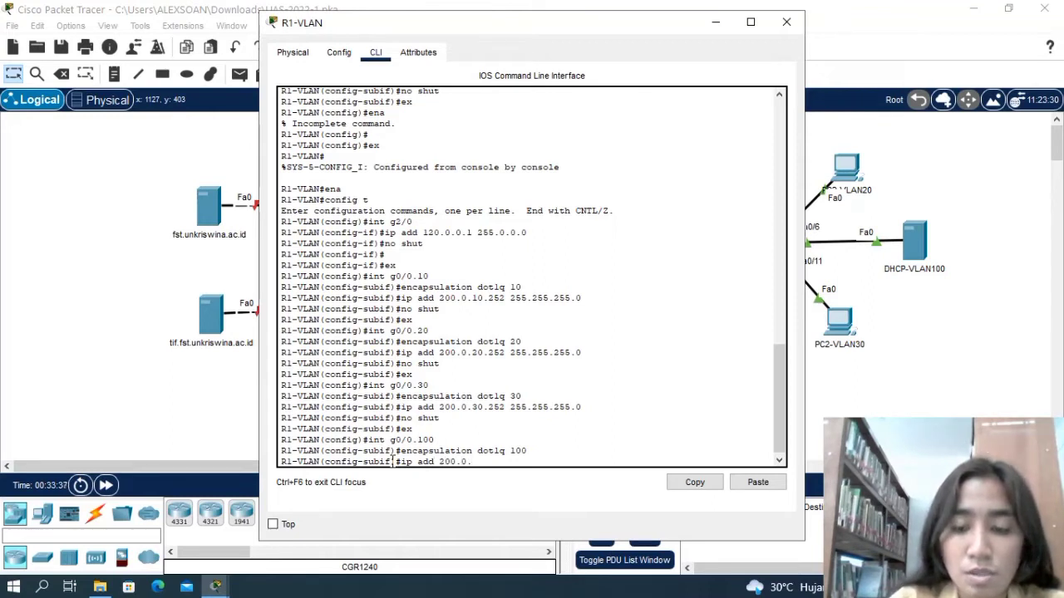
pyautogui.write('.100')
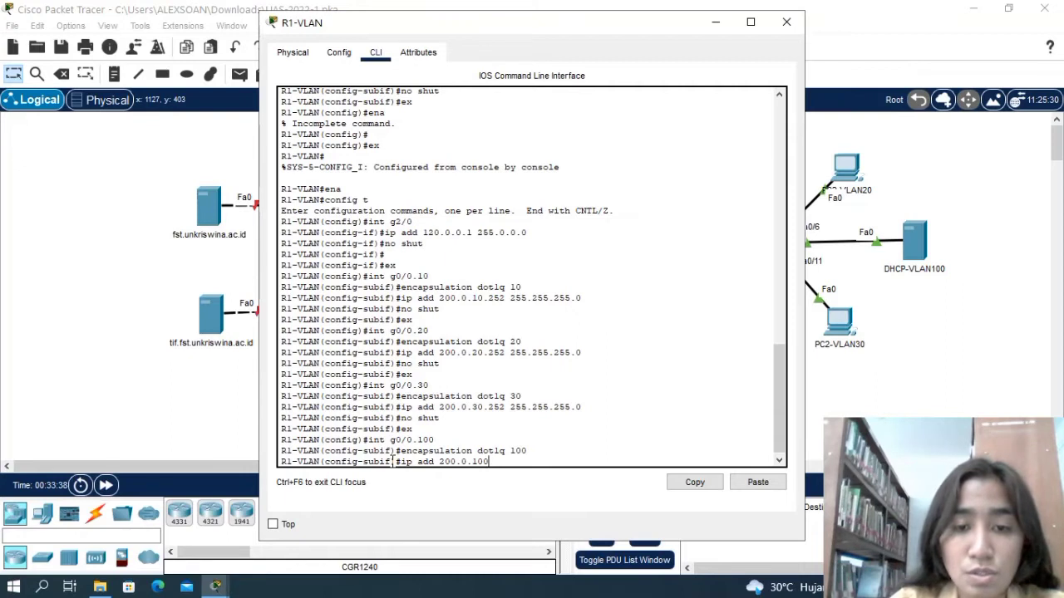
pyautogui.write('.')
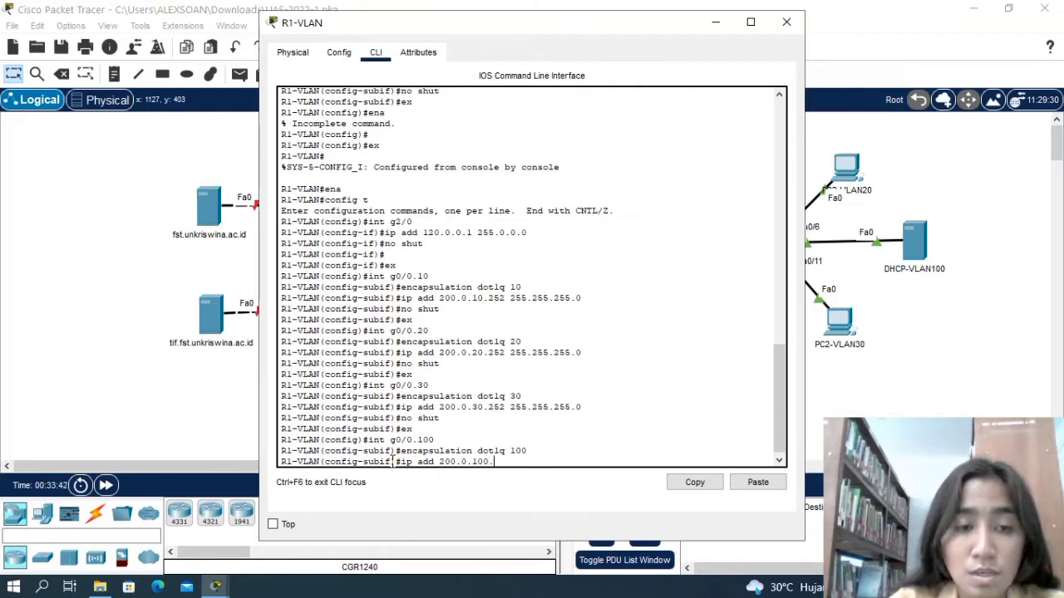
pyautogui.write('252')
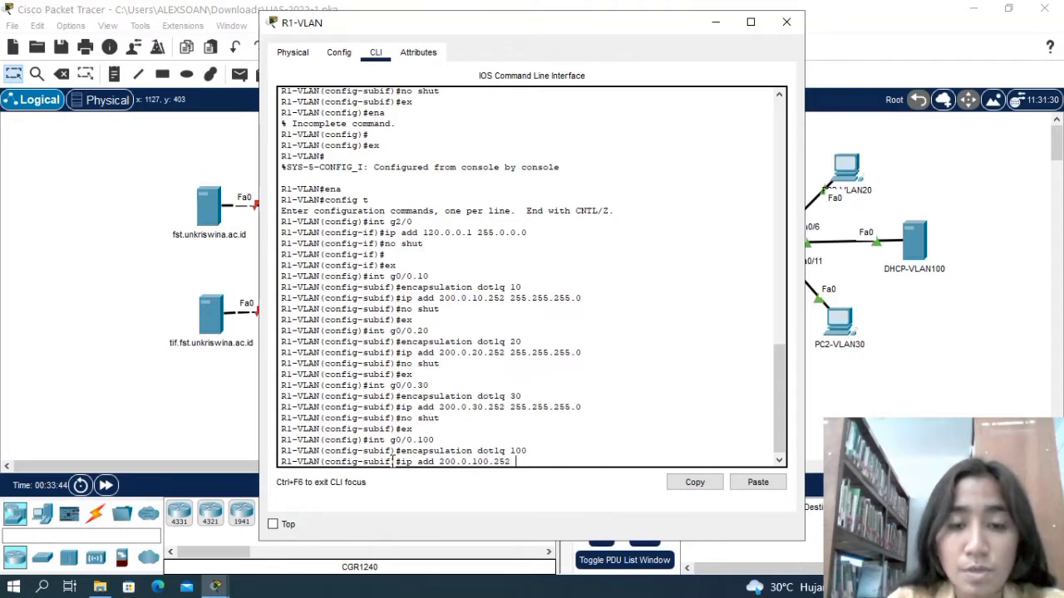
pyautogui.write(' 255')
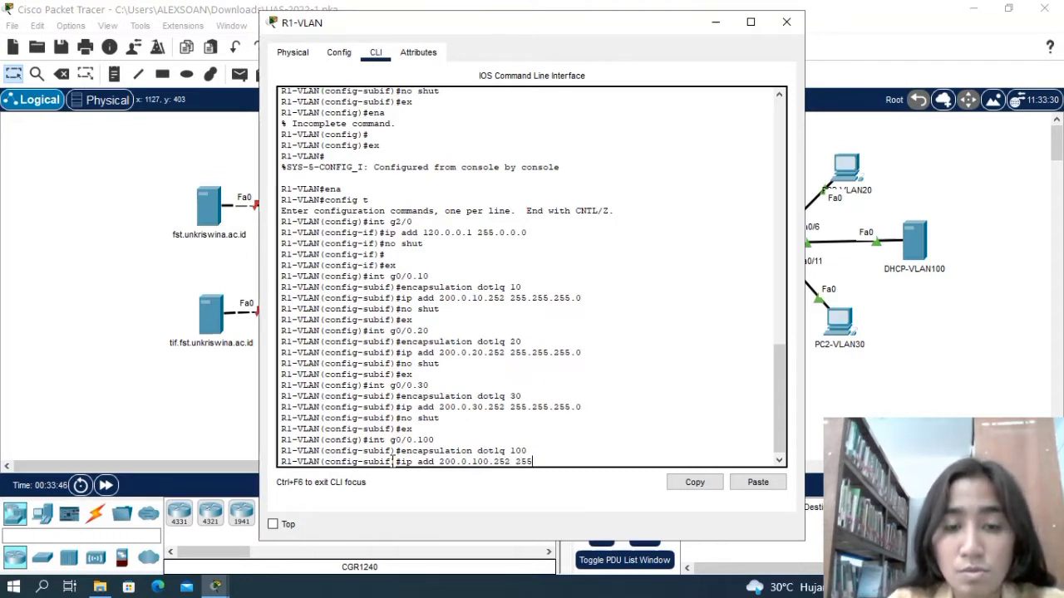
pyautogui.write('.255.25')
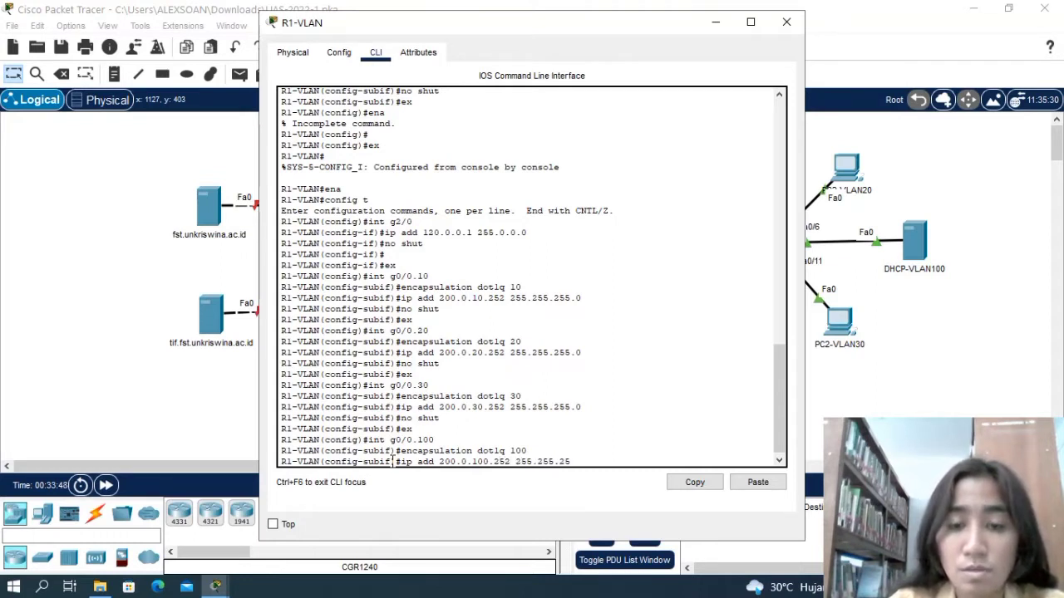
pyautogui.write('5.0')
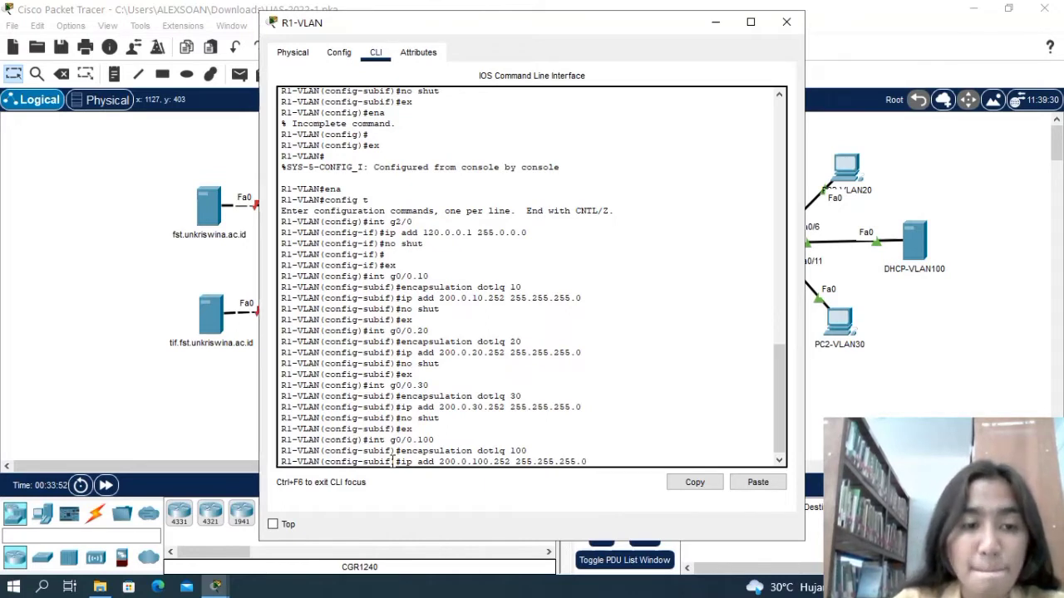
pyautogui.press('Return')
# Enable subinterface g0/0.100 with no shut and write the ex command at the subinterface prompt.
pyautogui.write('no shut')
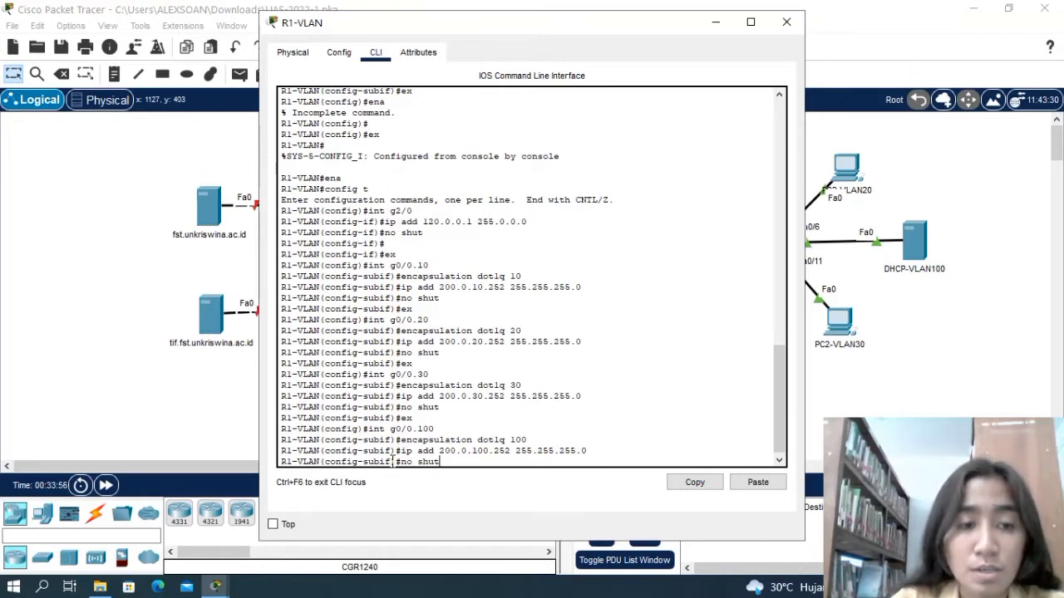
pyautogui.press('Return')
pyautogui.press('Return')
pyautogui.write('e')
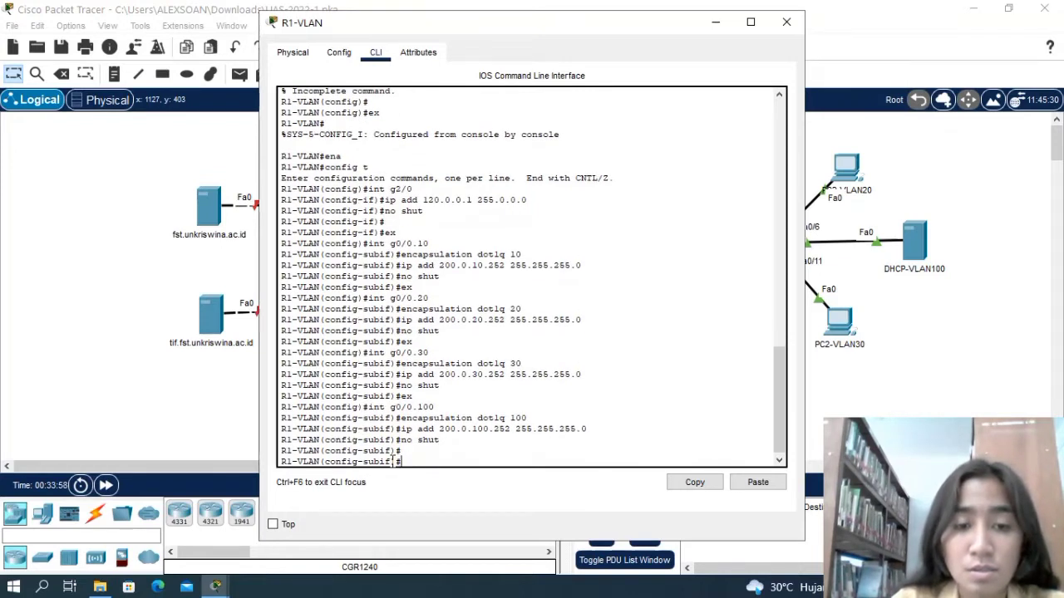
pyautogui.write('x')
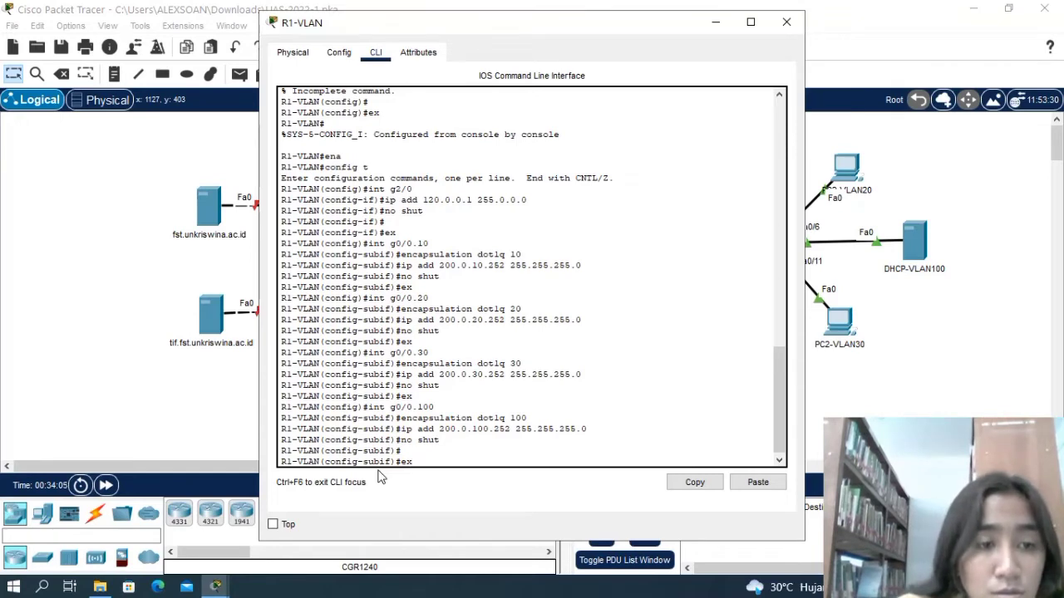
# Close the R1-VLAN window and save the UAS-2022-1 activity file.
pyautogui.click(786, 23)
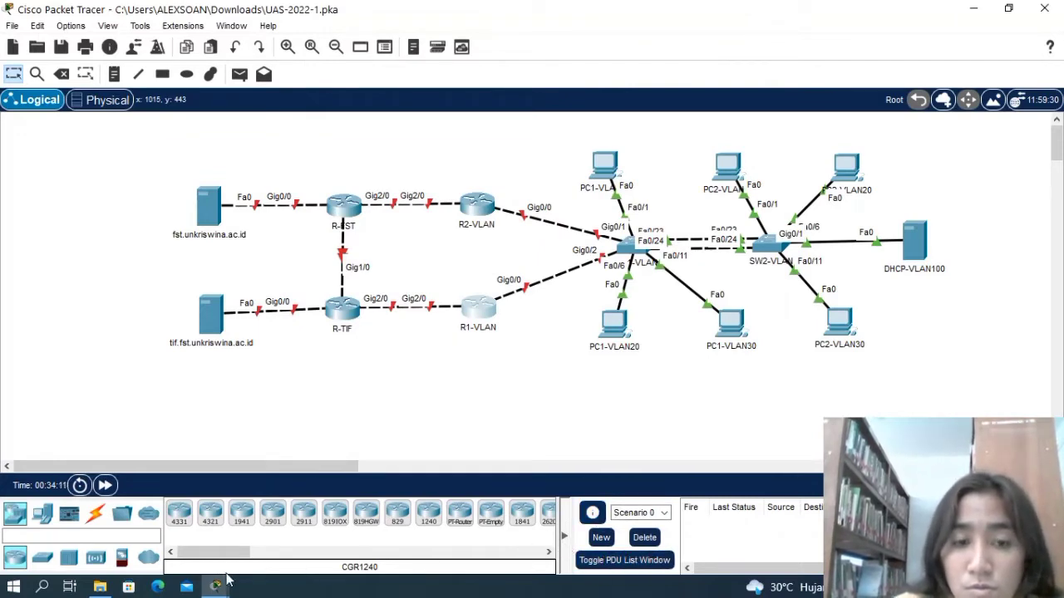
pyautogui.moveTo(216, 589)
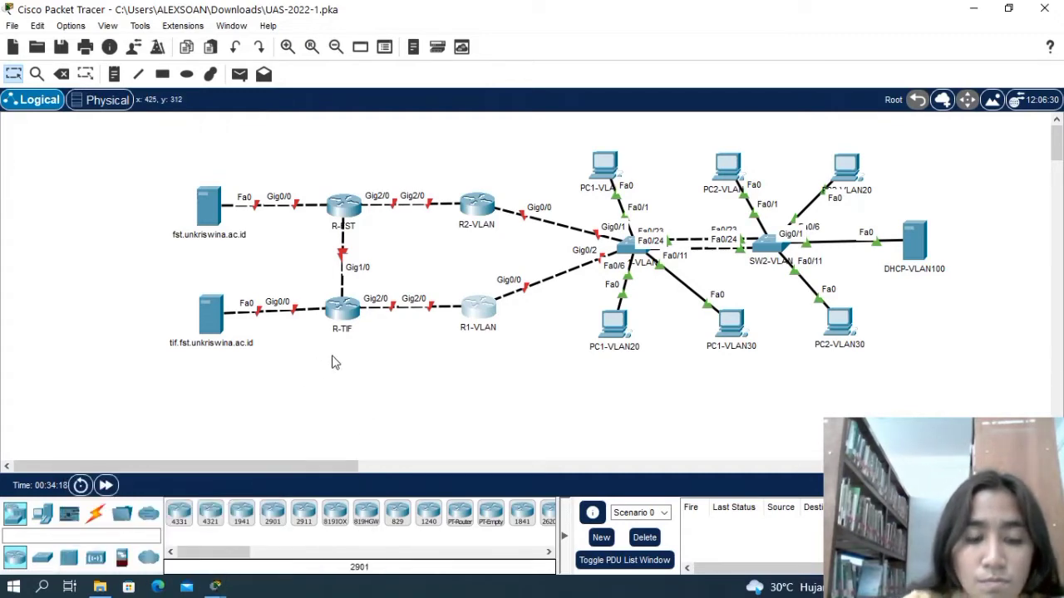
pyautogui.hotkey('ctrl', 's')
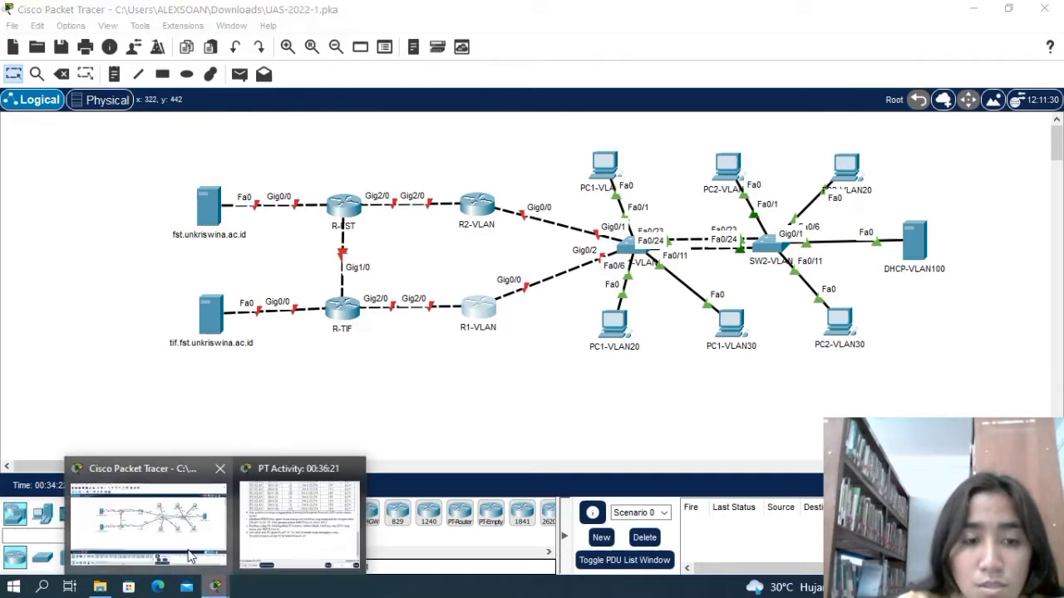
pyautogui.click(189, 557)
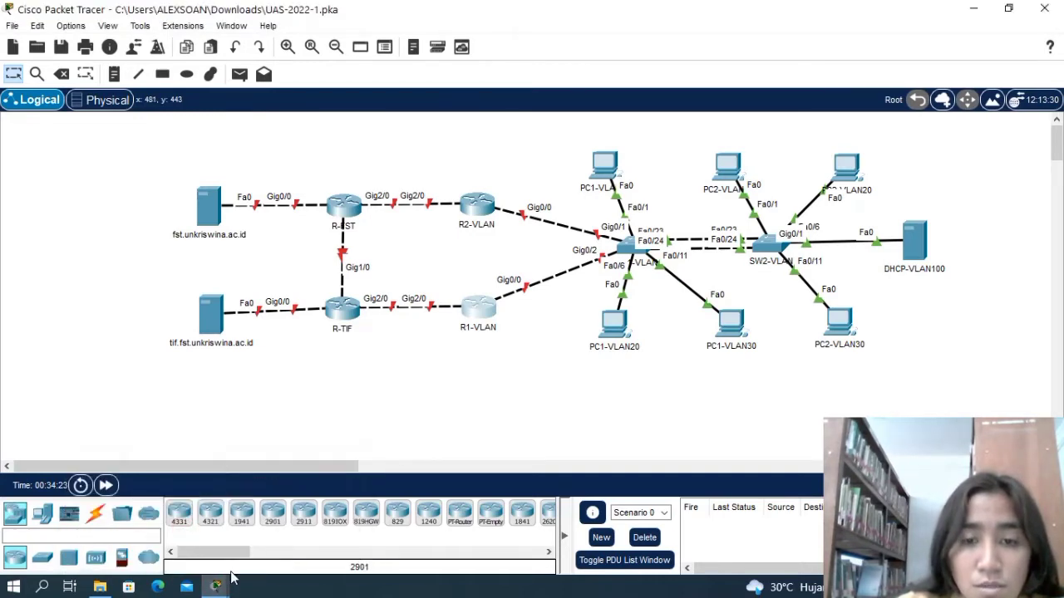
# Check the HSRP table and the RIP and DHCP relay tasks in the PT Activity instructions, and return to the topology.
pyautogui.moveTo(219, 586)
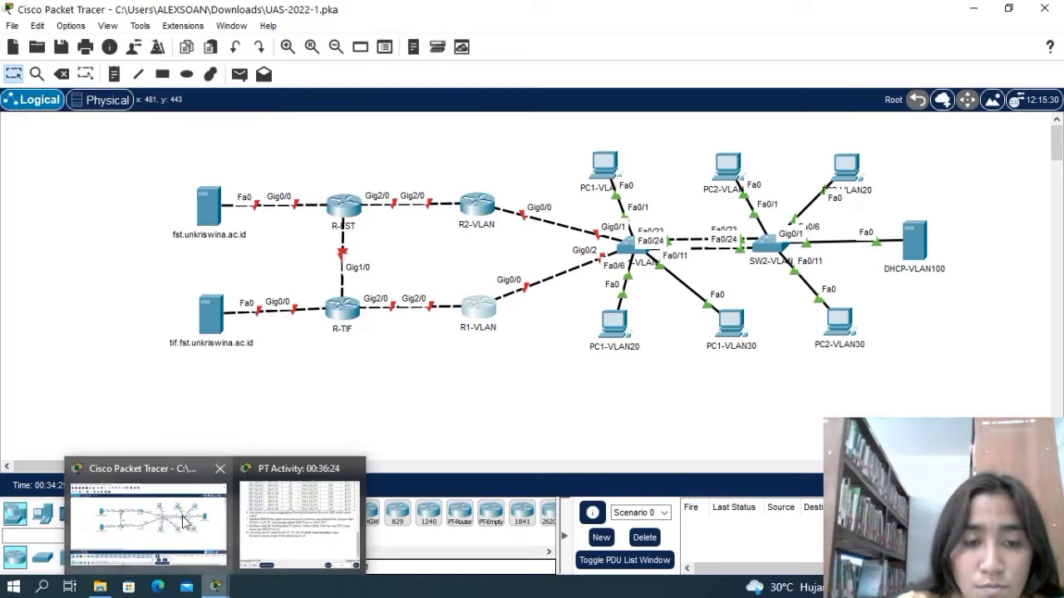
pyautogui.click(299, 519)
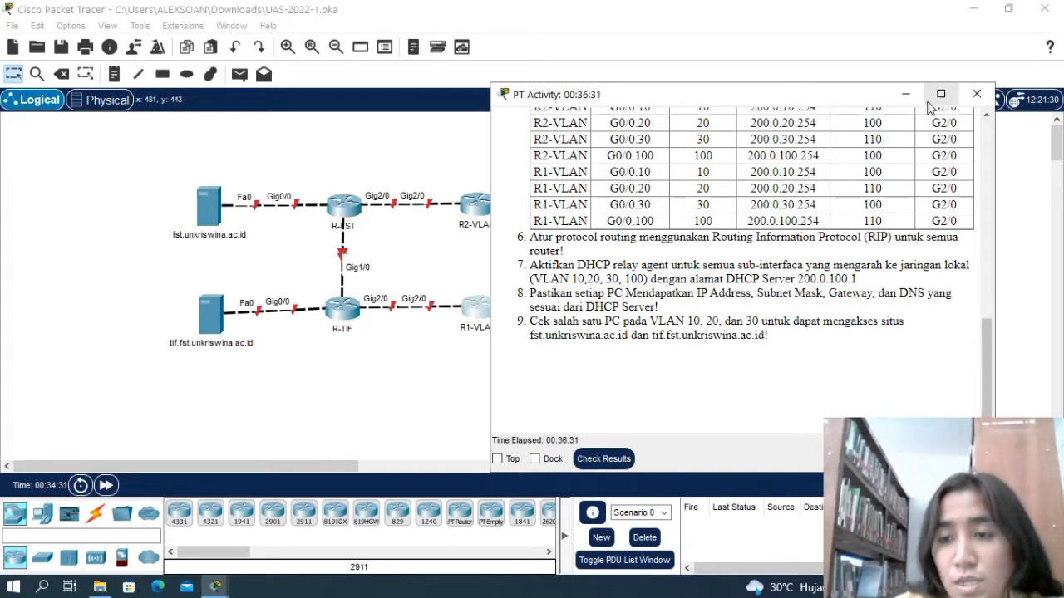
pyautogui.click(216, 587)
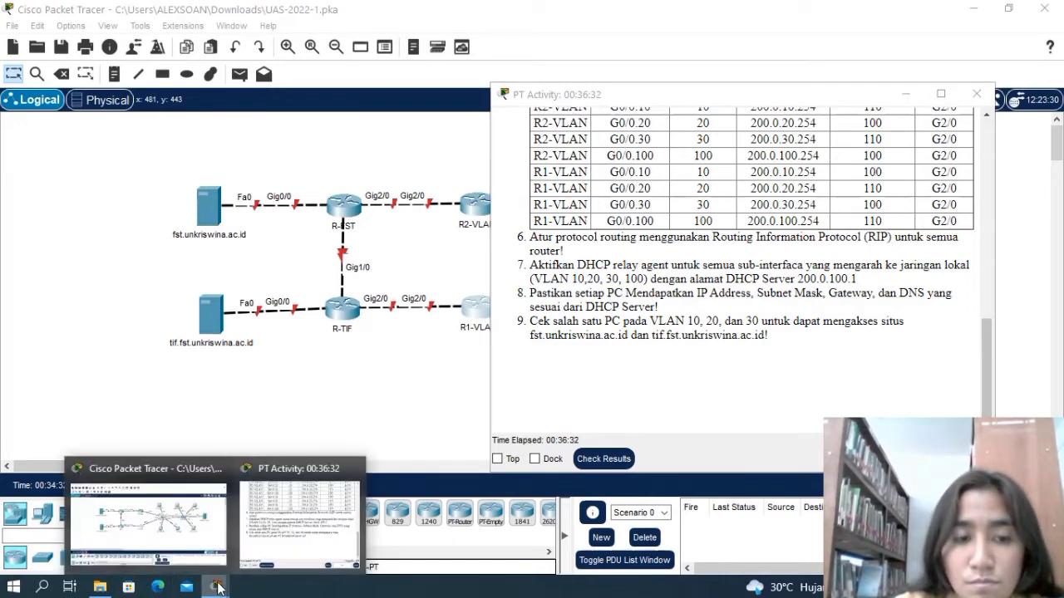
pyautogui.click(194, 532)
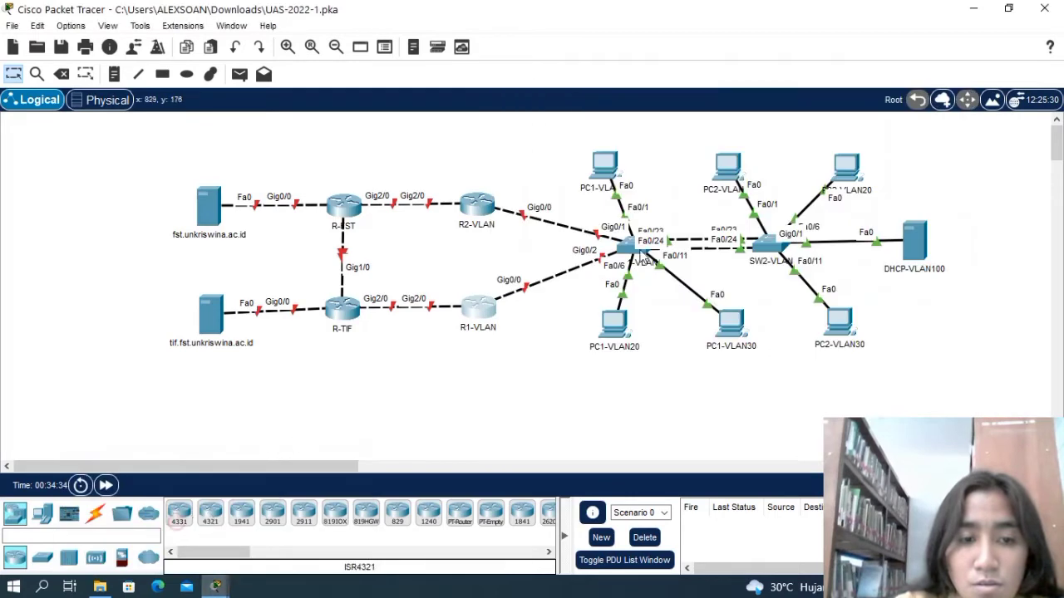
# Reopen the command line of router R1-VLAN from the topology.
pyautogui.moveTo(481, 318); pyautogui.dragTo(480, 315)
pyautogui.click(480, 313)
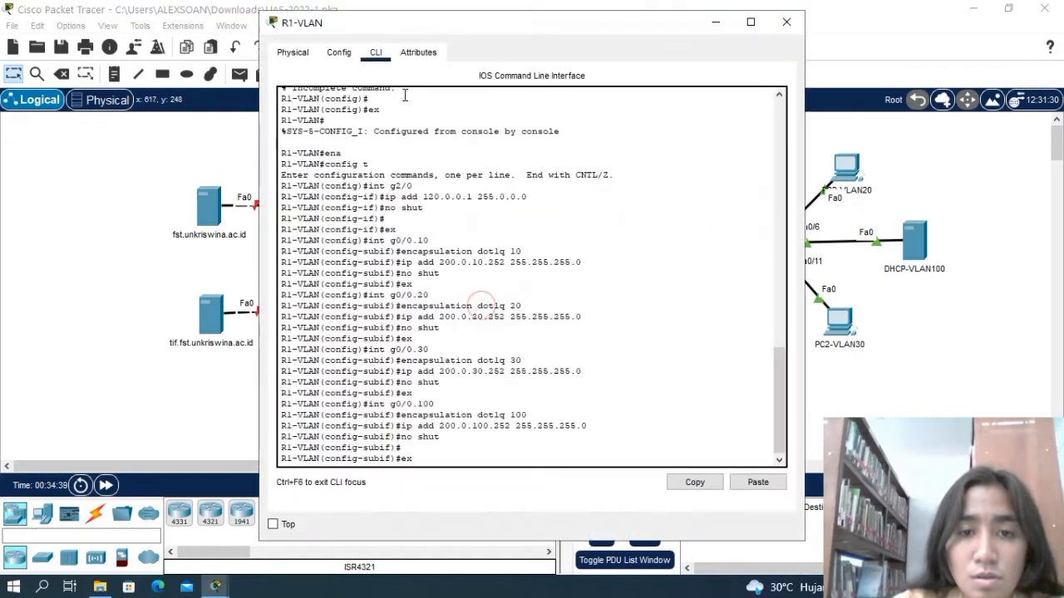
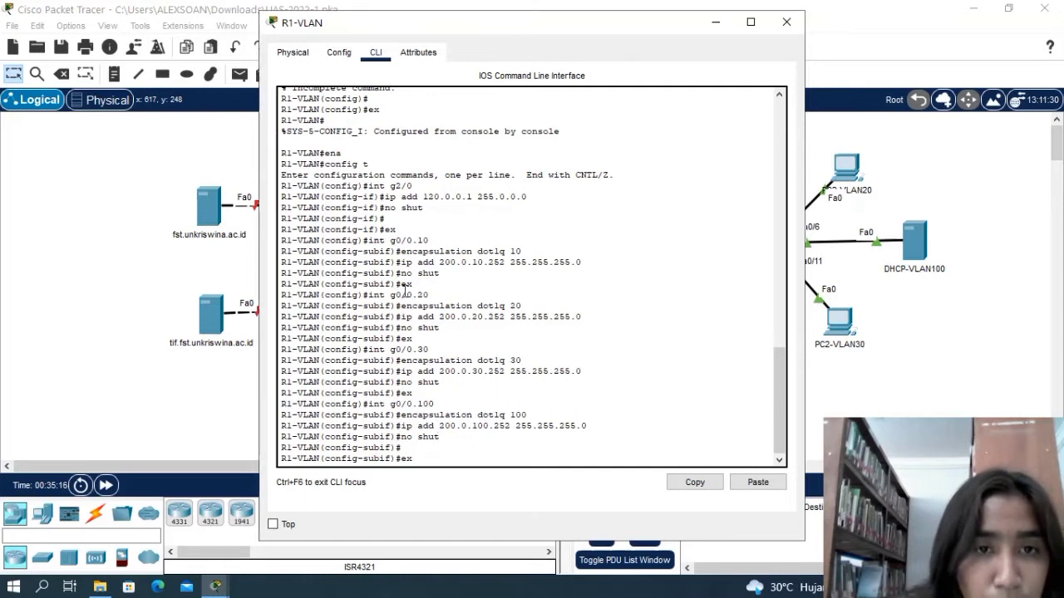
# Leave subinterface g0/0.100, try ena at the global configuration prompt, and exit to R1-VLAN's privileged prompt with ex.
pyautogui.scroll(1, 438, 287)
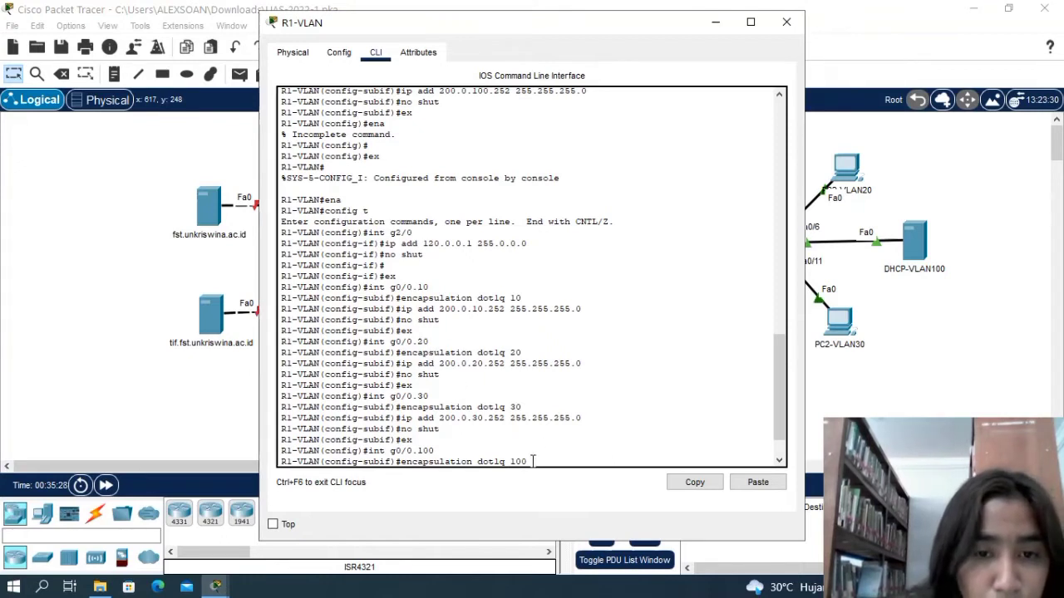
pyautogui.write('ip add 200.0.100.252 255.255.255.0 no shut  ex')
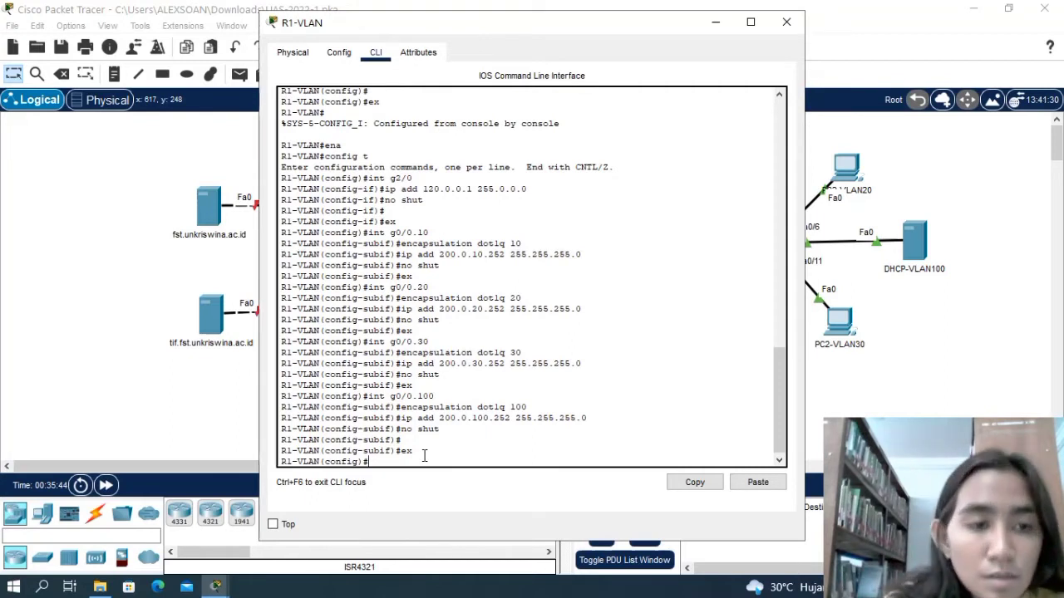
pyautogui.write('ena')
pyautogui.press('Return')
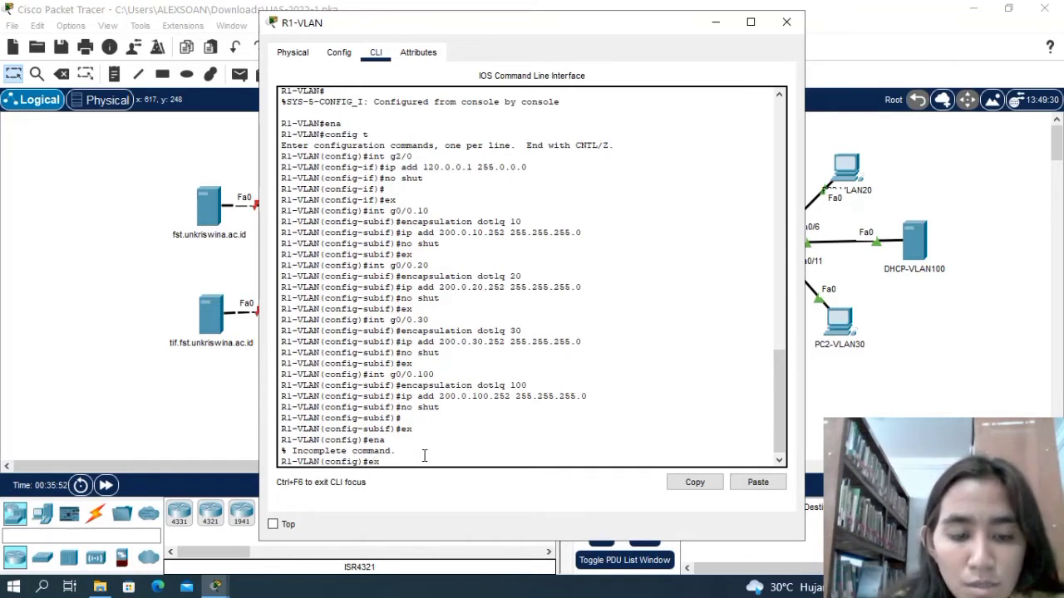
pyautogui.press('Return')
pyautogui.write('e')
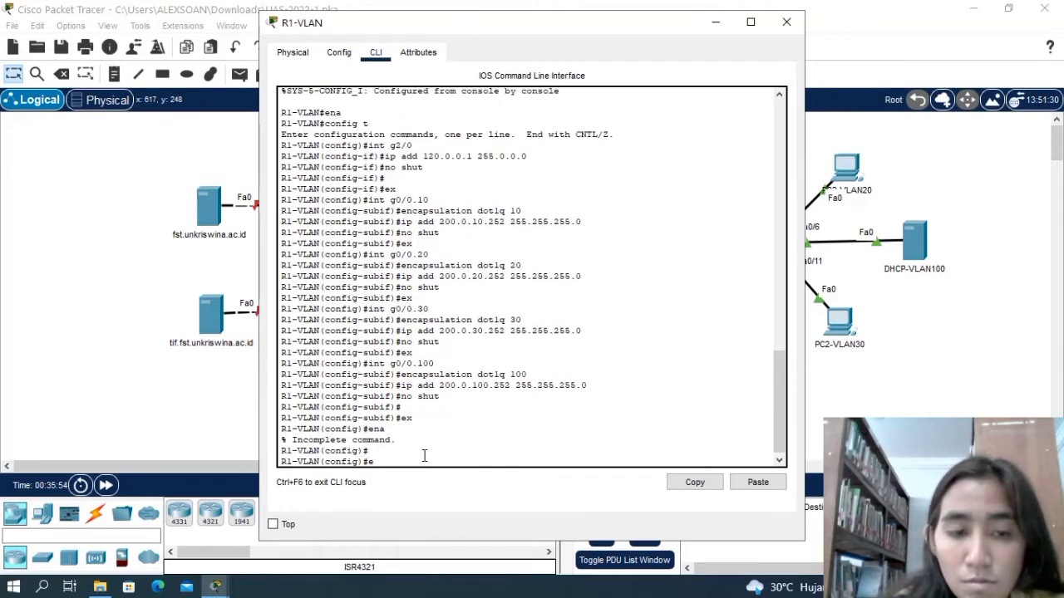
pyautogui.write('x')
pyautogui.press('Return')
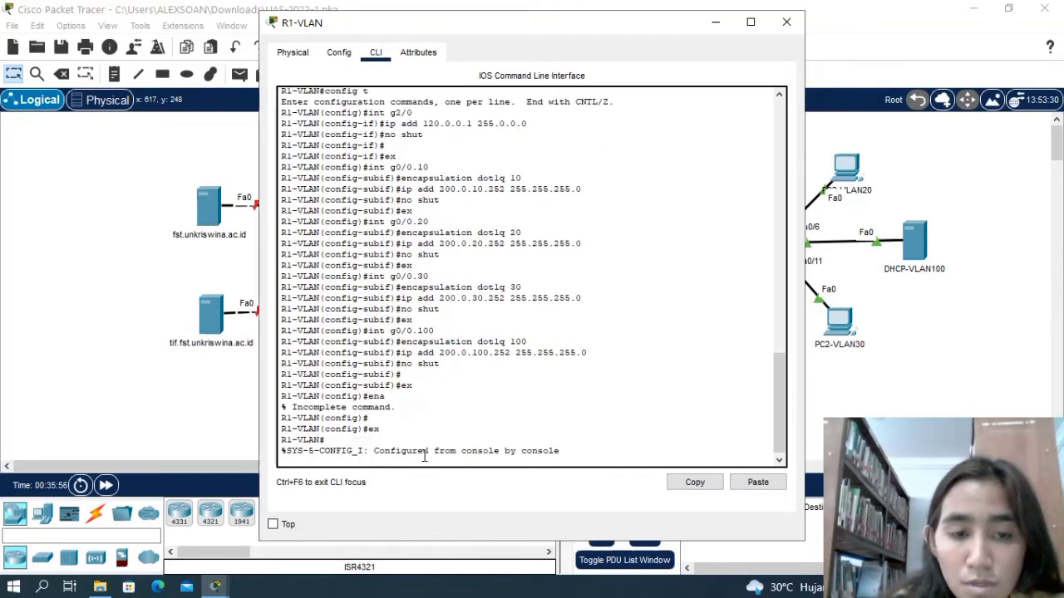
pyautogui.press('Return')
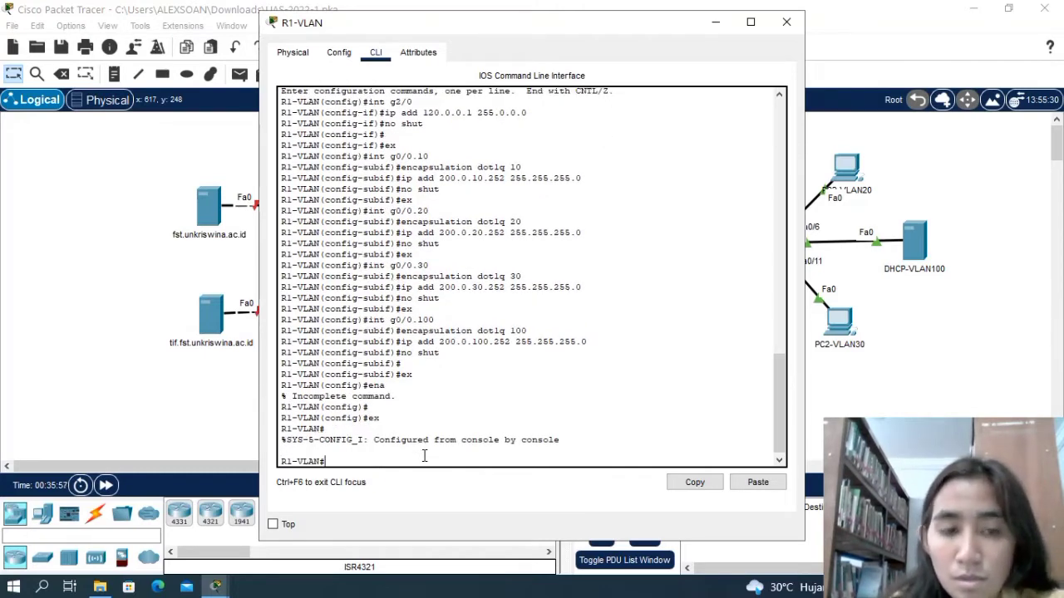
# Run ena and config t on R1-VLAN to enter global configuration mode.
pyautogui.write('en')
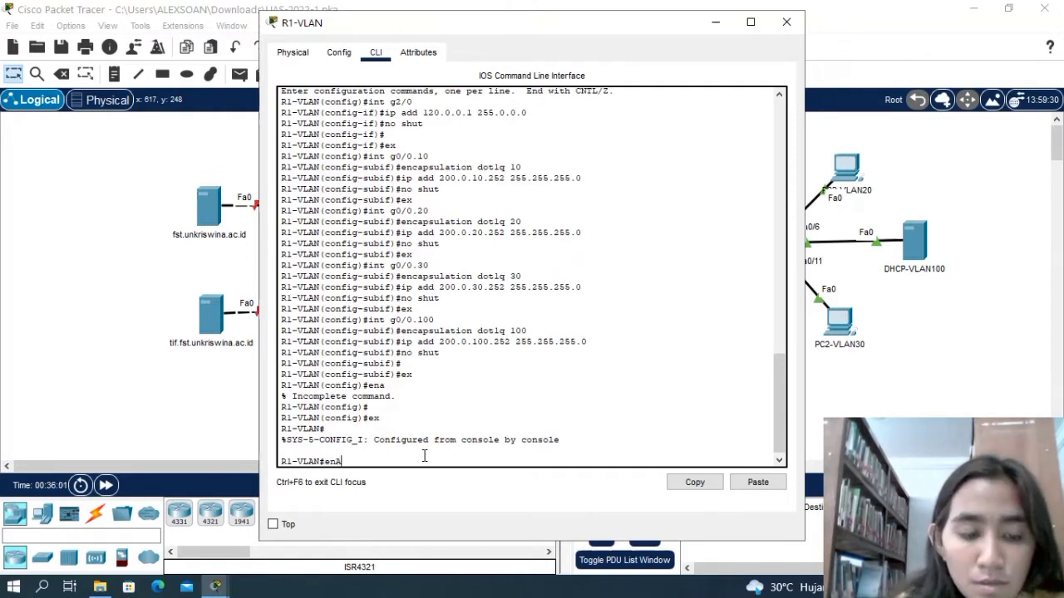
pyautogui.write('a')
pyautogui.press('Return')
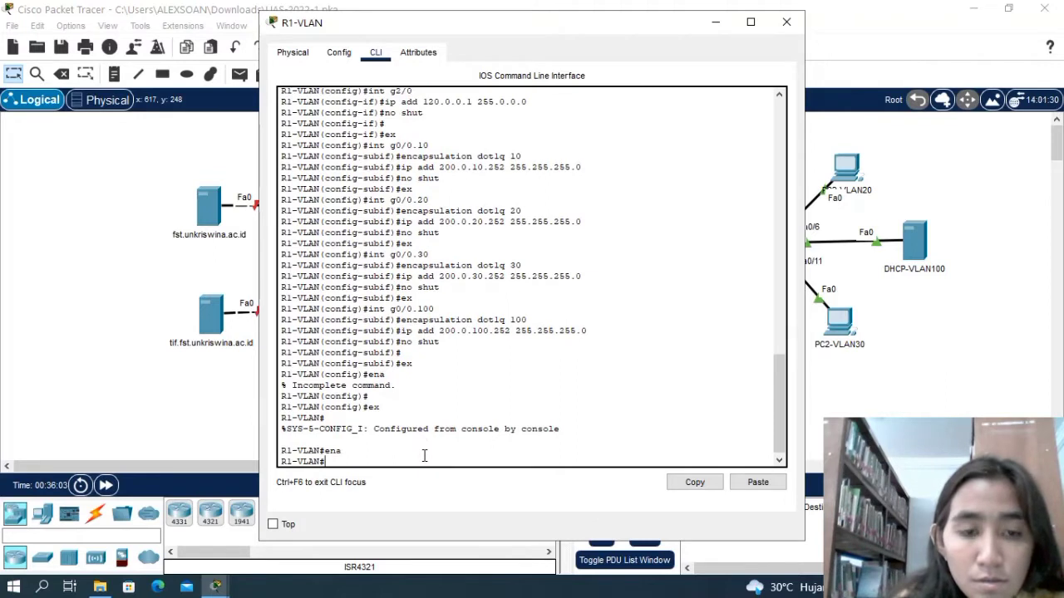
pyautogui.write('con')
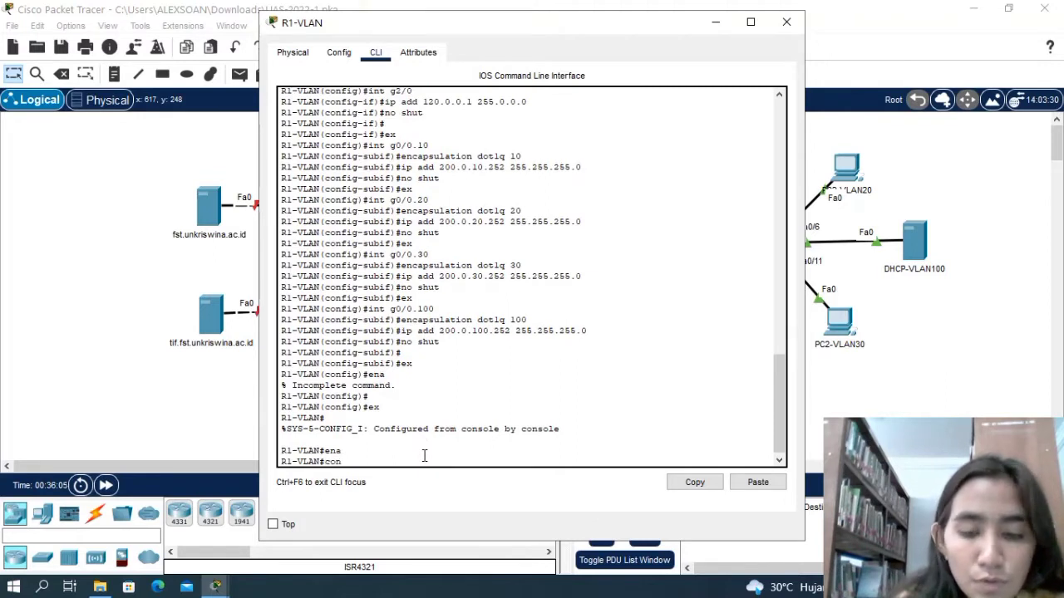
pyautogui.write('fig t')
pyautogui.press('Return')
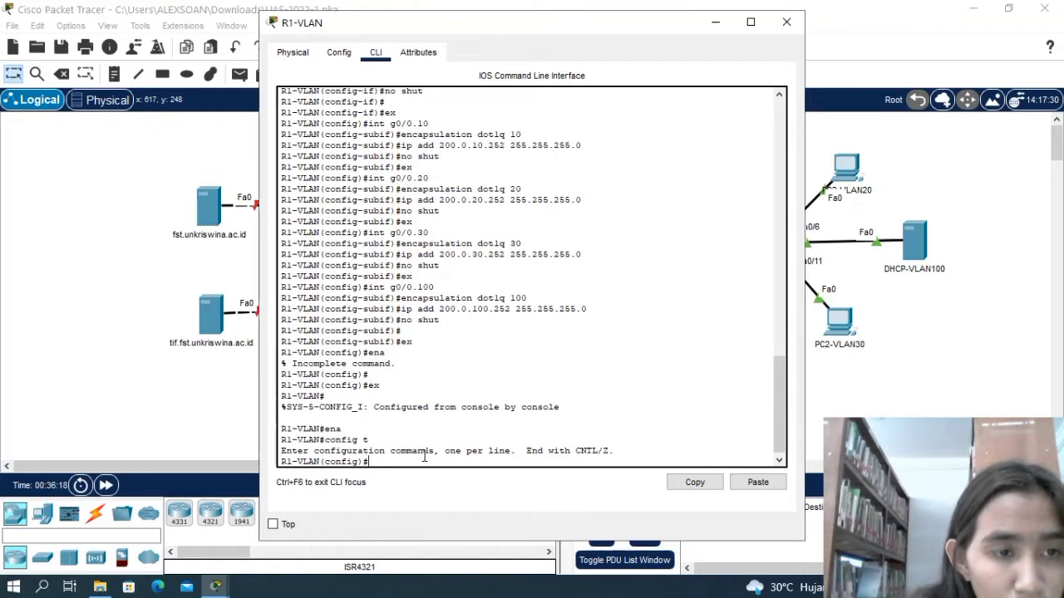
# Enter subinterface g0/0.10 and query the command-line help for the standby command.
pyautogui.write('int')
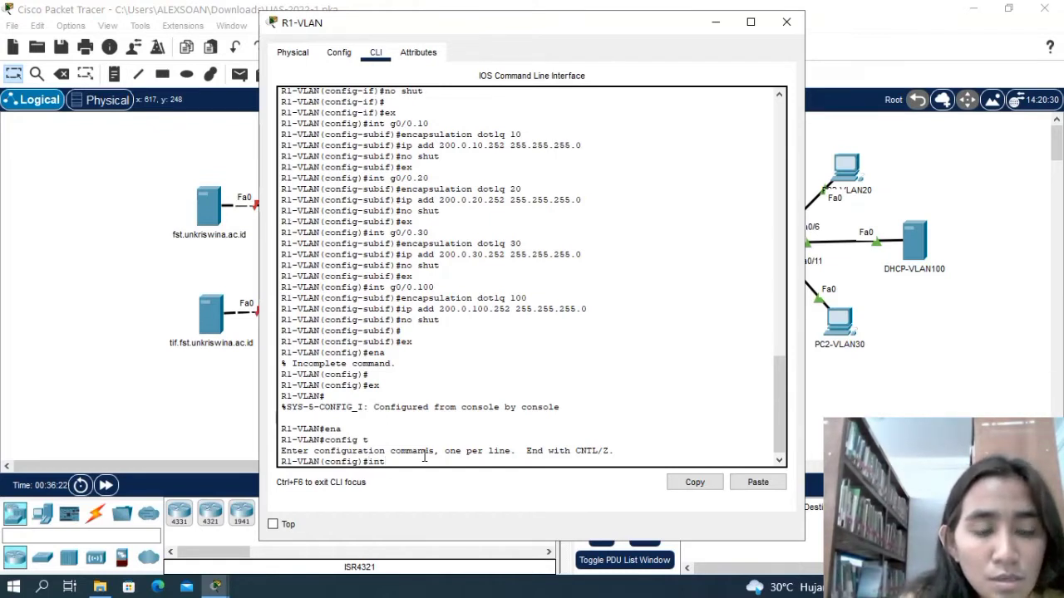
pyautogui.write(' g0')
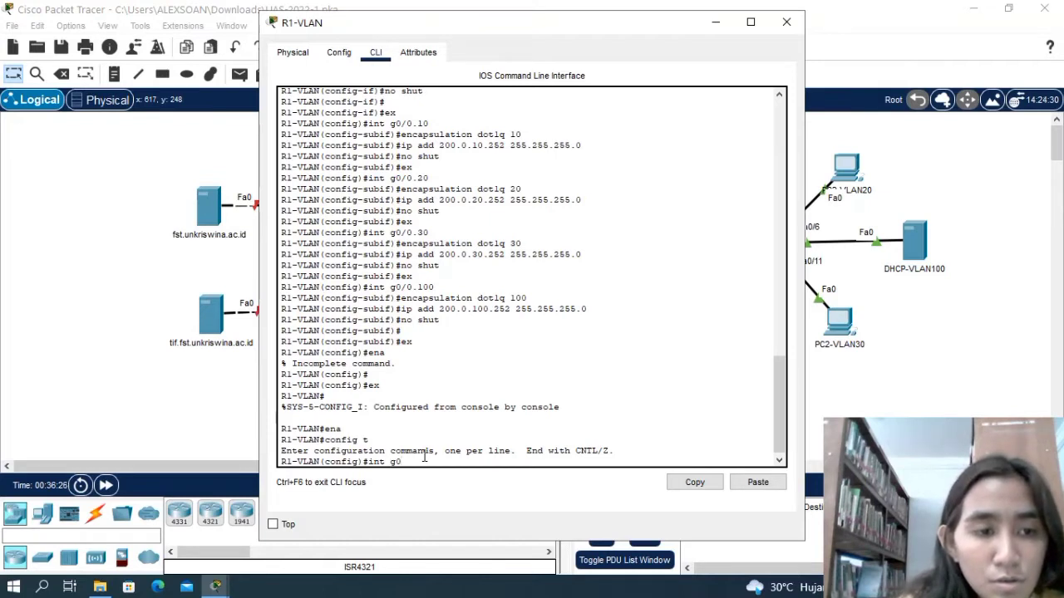
pyautogui.write('/0.')
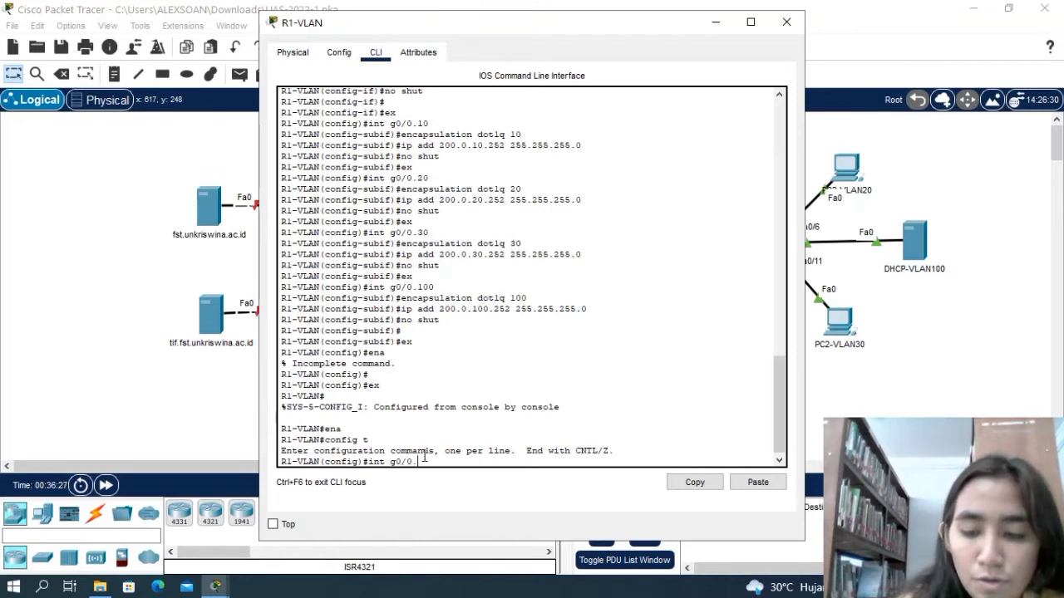
pyautogui.write('10')
pyautogui.press('Return')
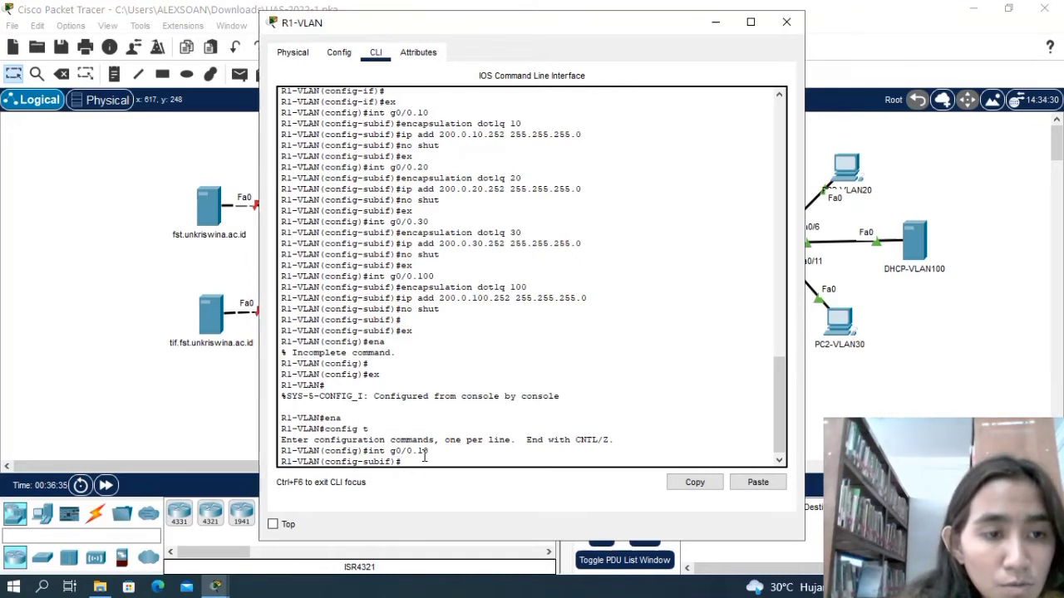
pyautogui.write('enca')
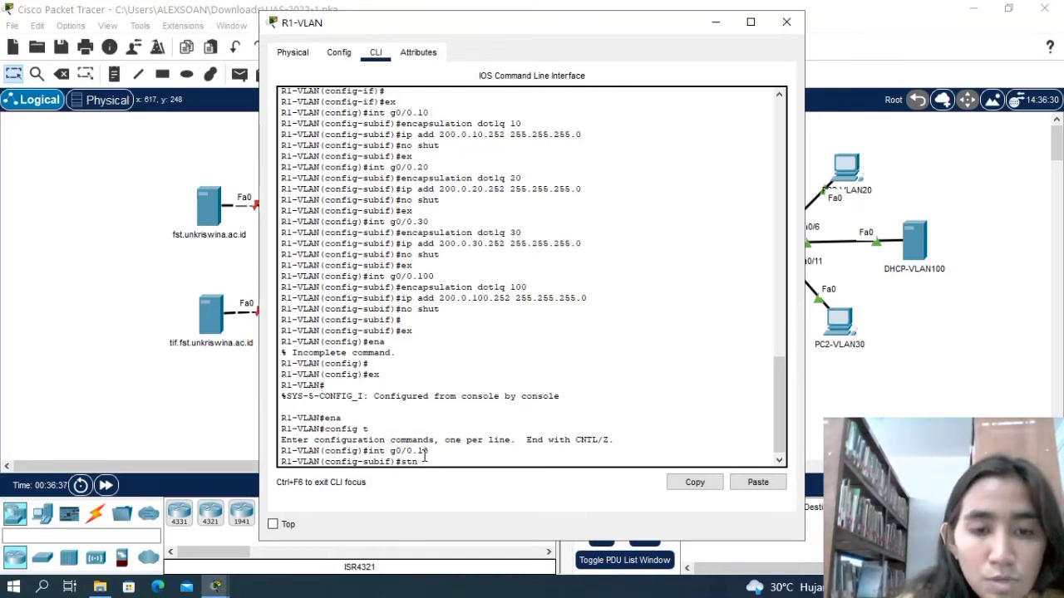
pyautogui.write('n')
pyautogui.write('d')
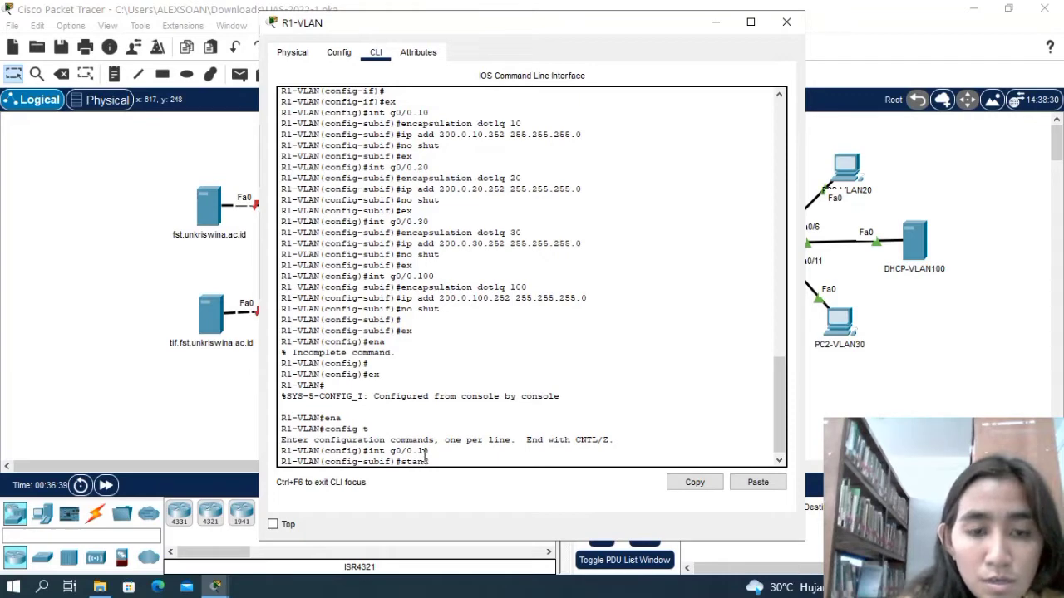
pyautogui.write('by?')
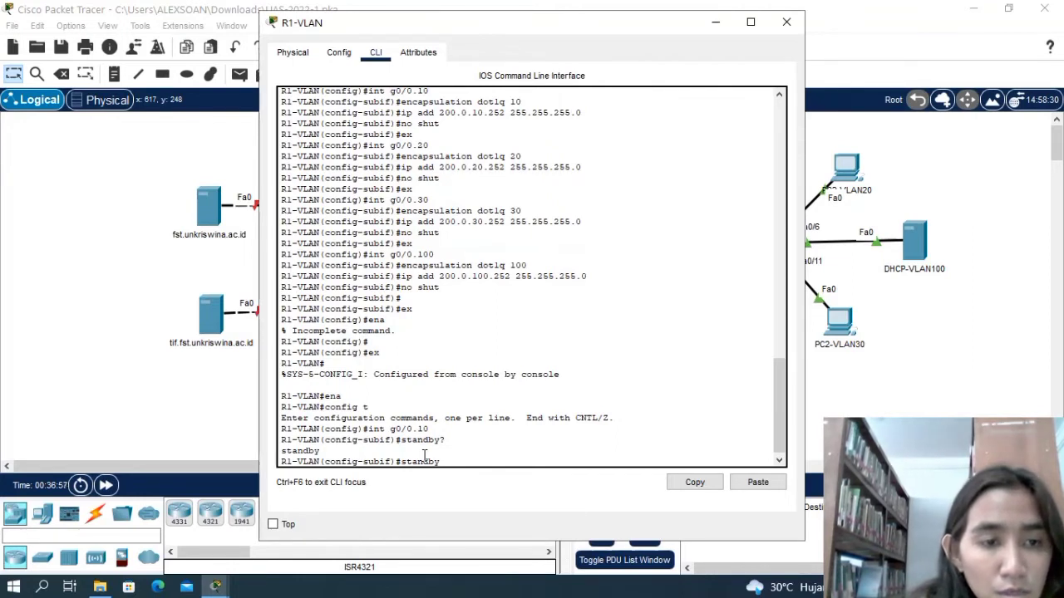
# Set the virtual IP of HSRP group 10 on g0/0.10 with standby 10 ip 200.0.10.254.
pyautogui.write('10')
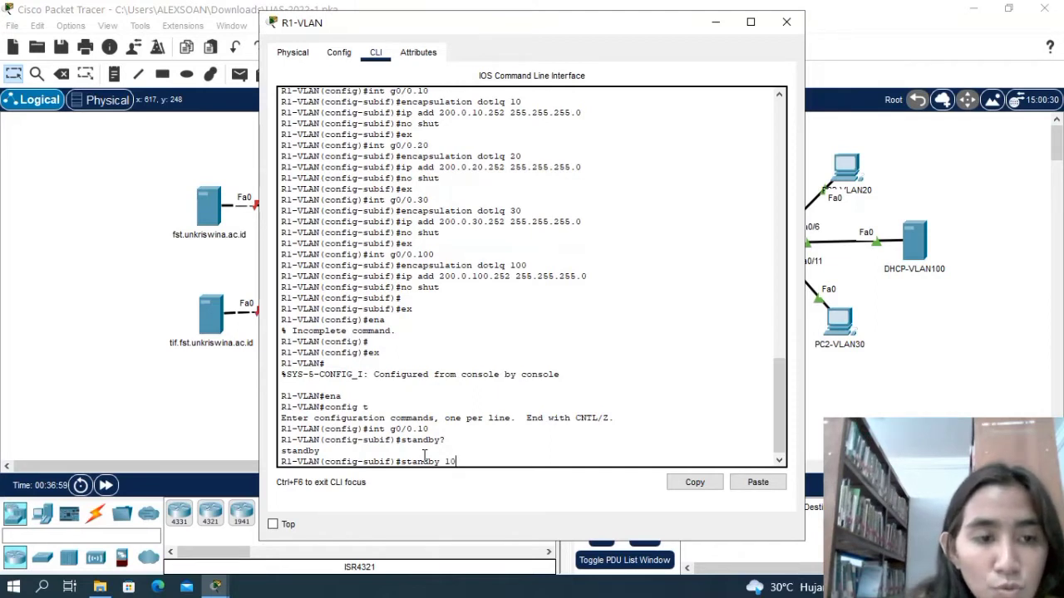
pyautogui.write(' ip')
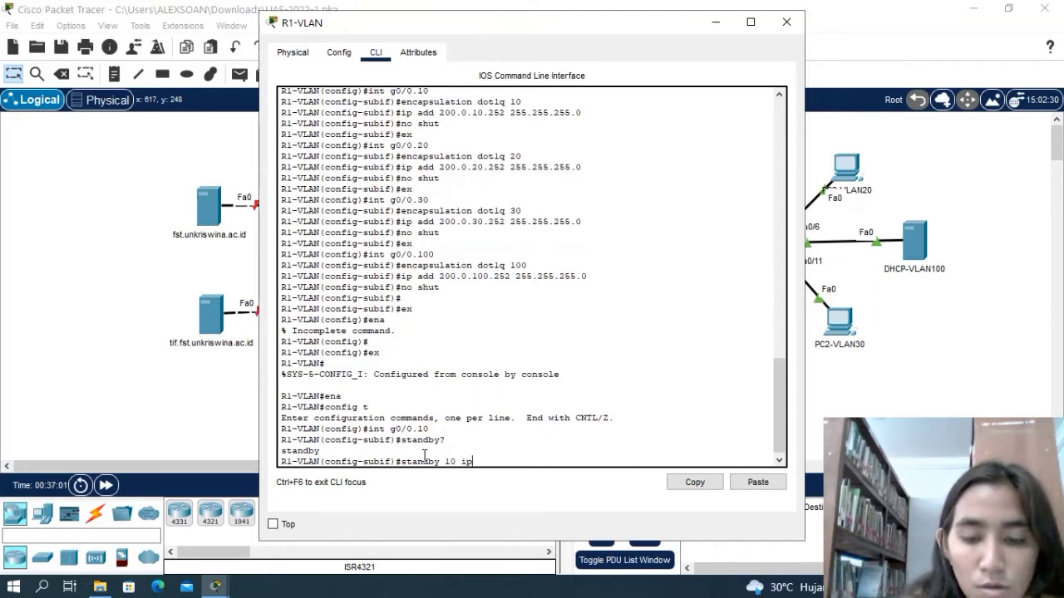
pyautogui.write(' 2')
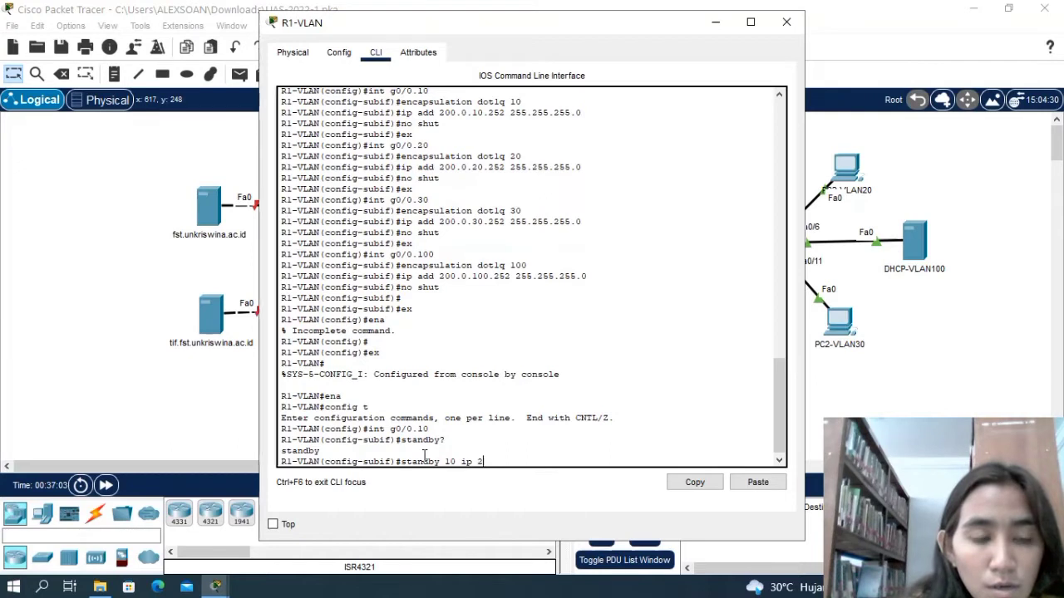
pyautogui.write('00.')
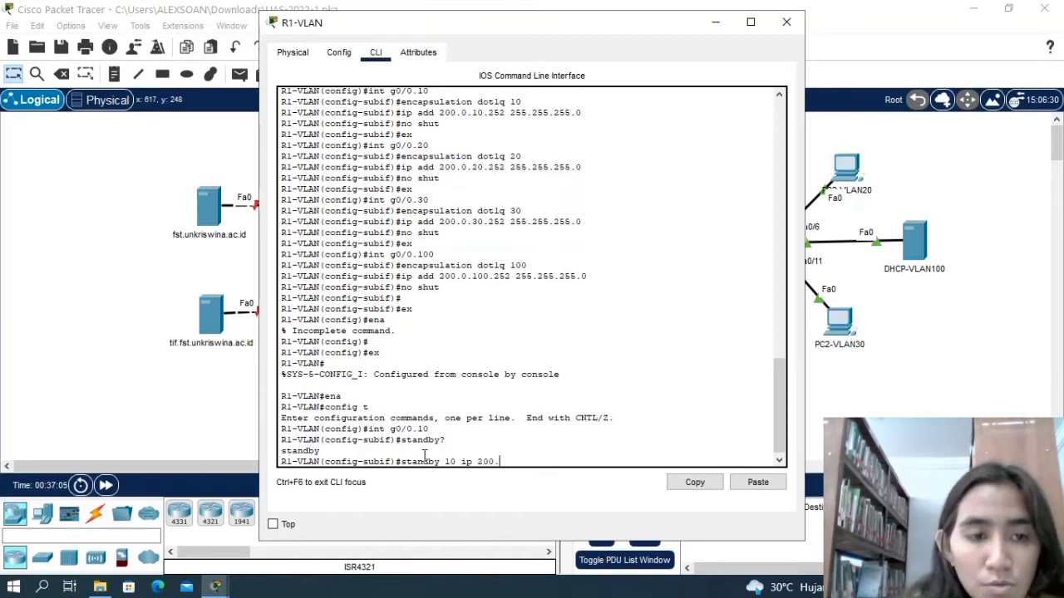
pyautogui.write('0')
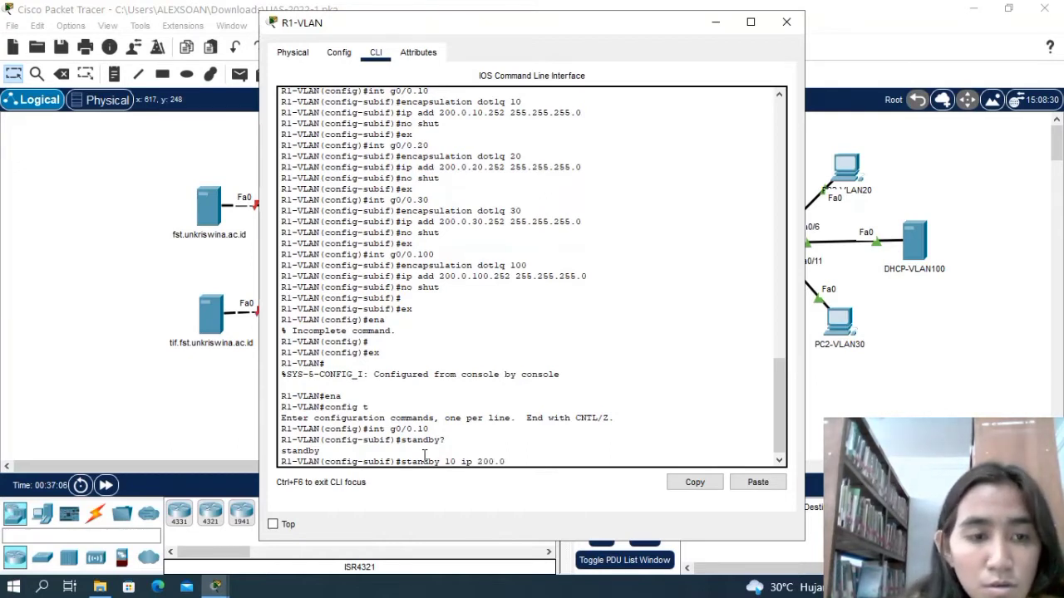
pyautogui.write('.10')
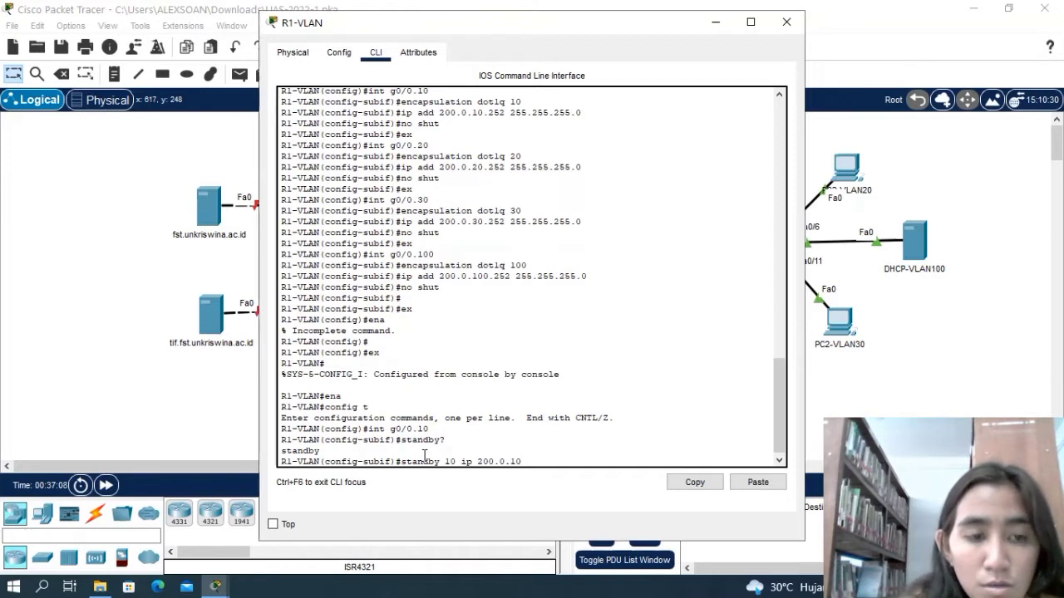
pyautogui.write('.')
pyautogui.write('2')
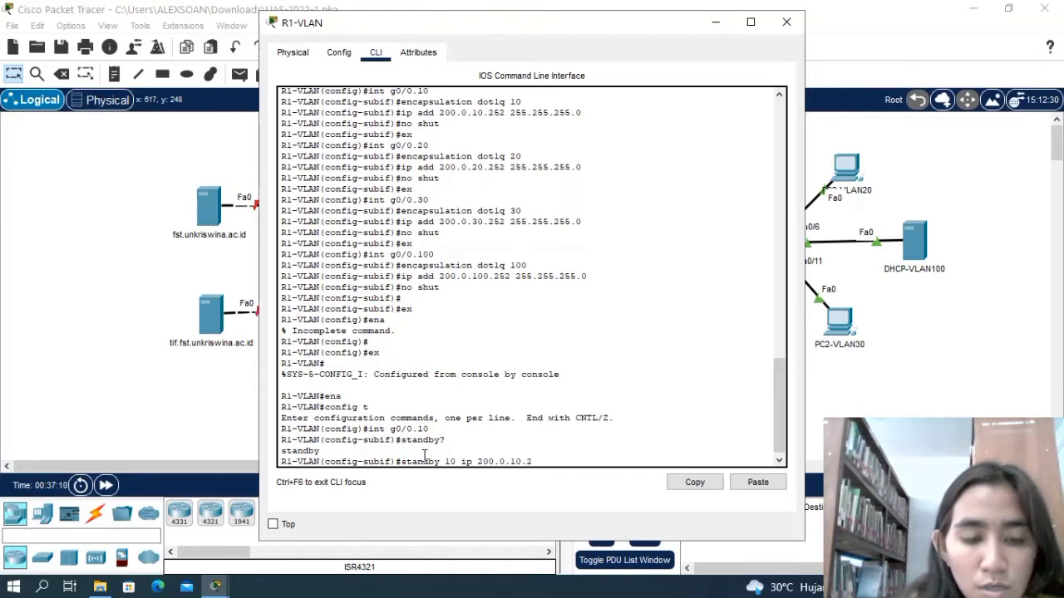
pyautogui.write('54')
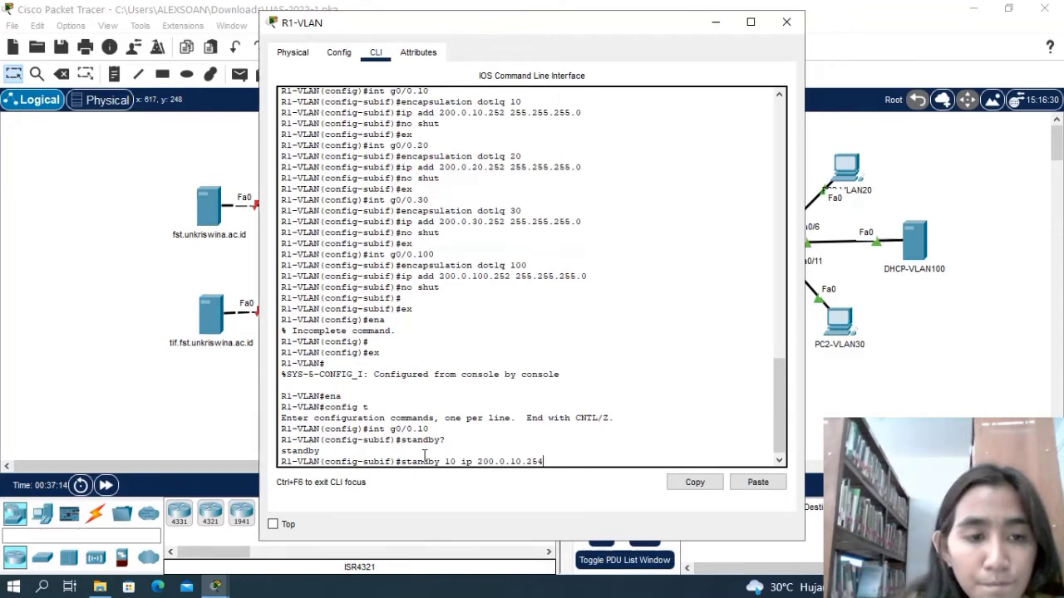
pyautogui.press('Return')
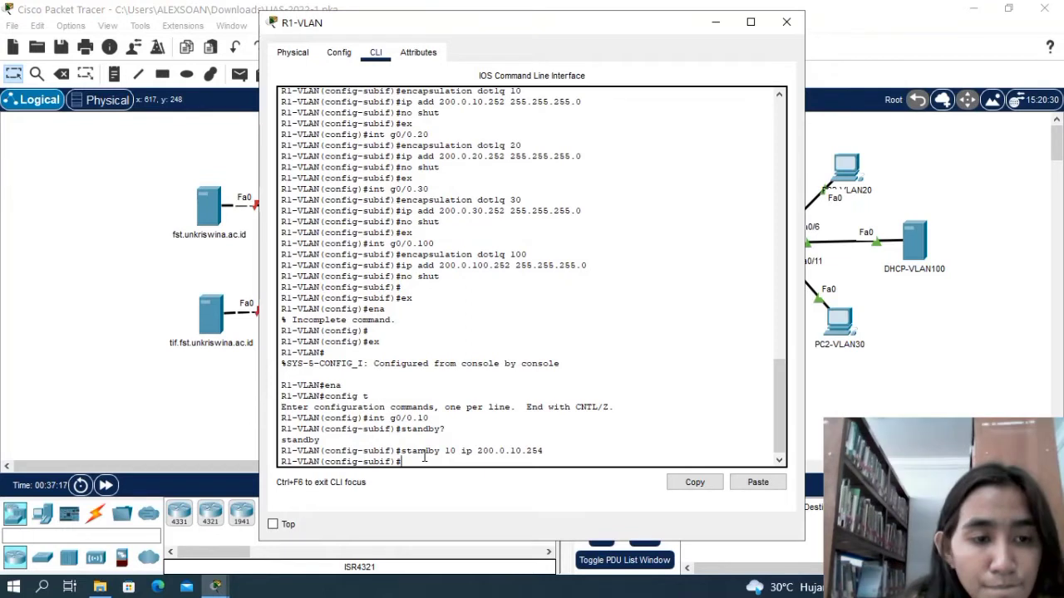
# Try to enable preemption for HSRP group 10 on subinterface g0/0.10.
pyautogui.write('standby')
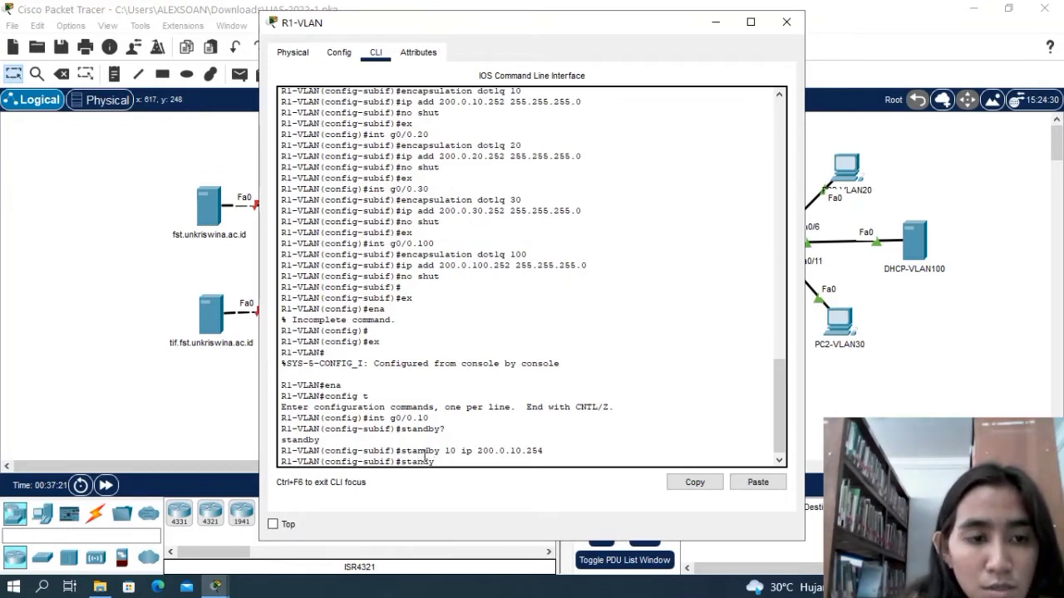
pyautogui.write(' 10 ')
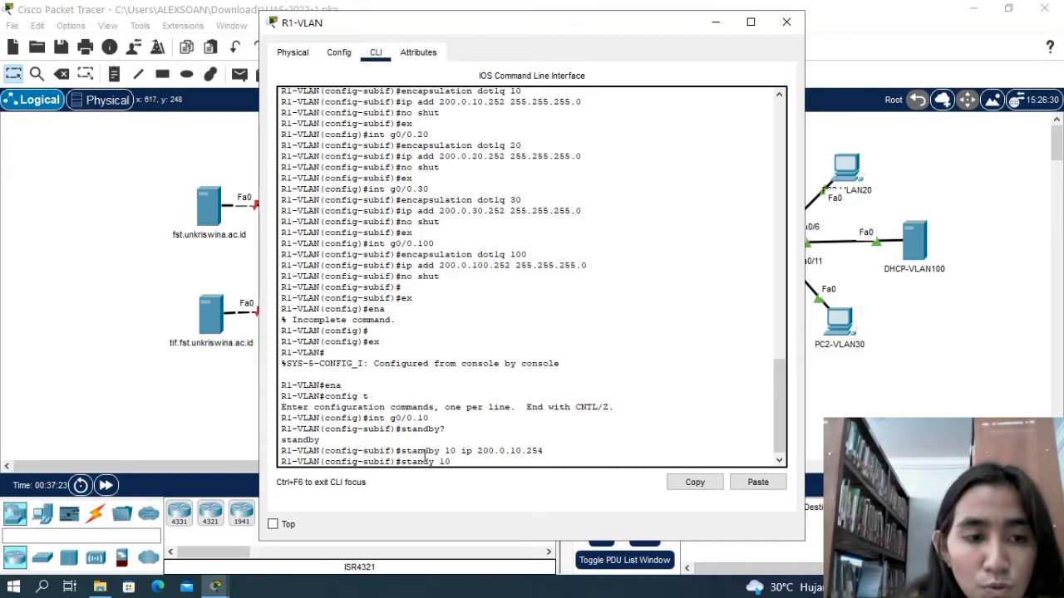
pyautogui.write('pree')
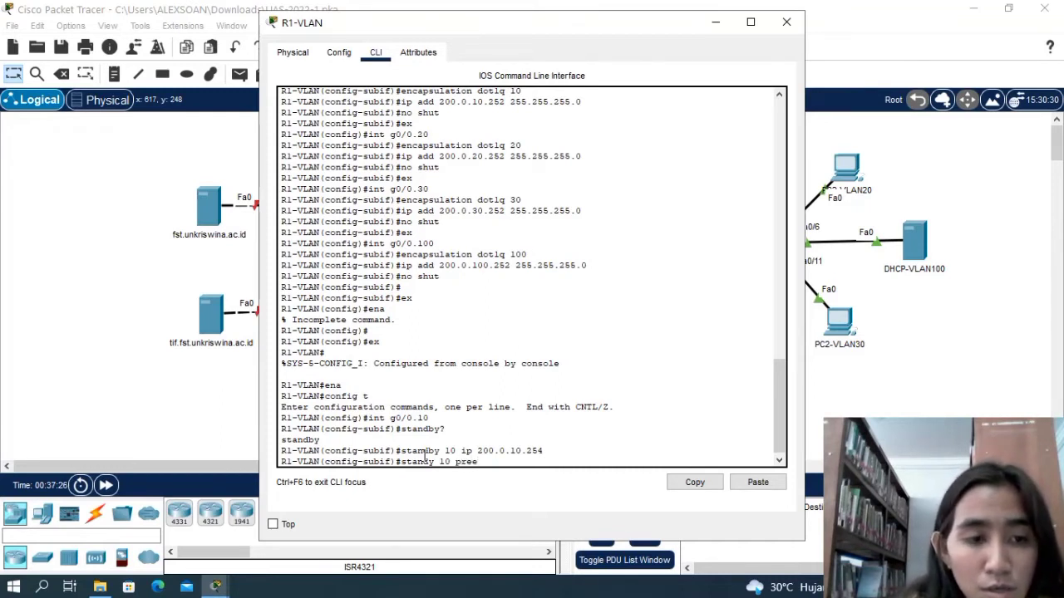
pyautogui.write('mptuy')
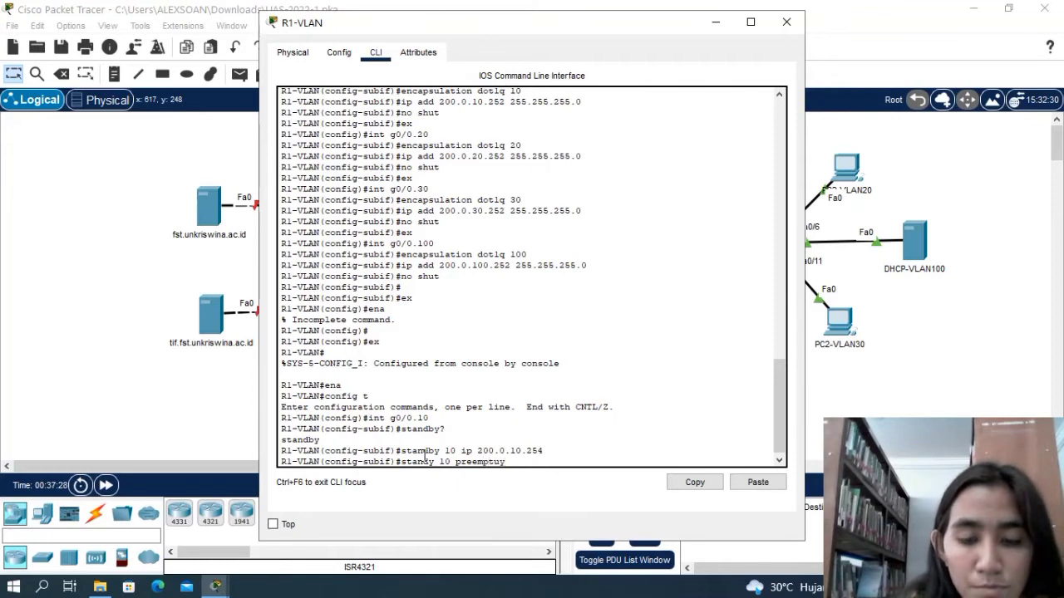
pyautogui.press('BackSpace')
pyautogui.press('BackSpace')
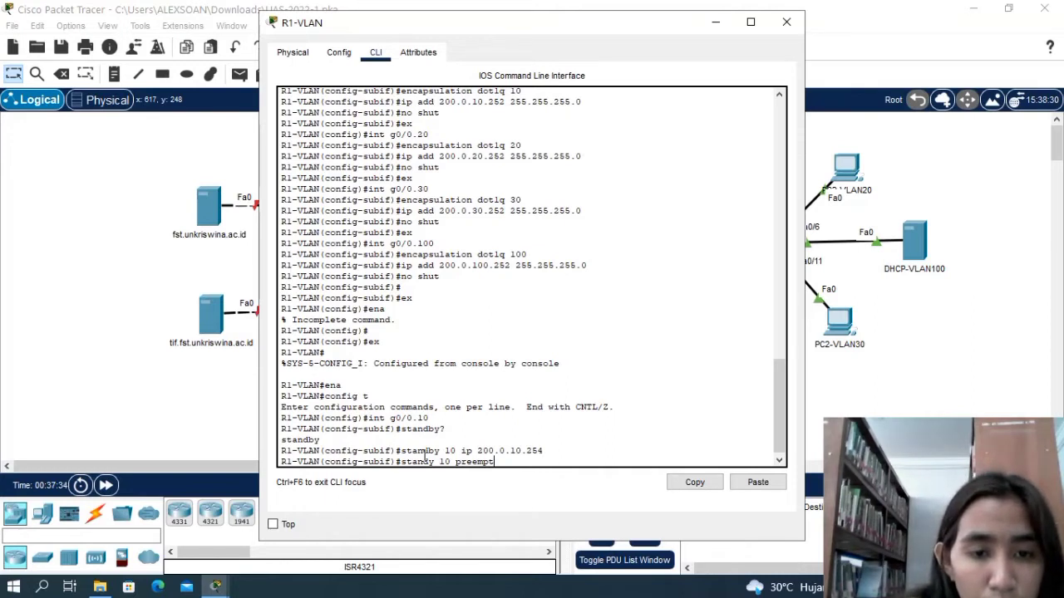
pyautogui.press('Return')
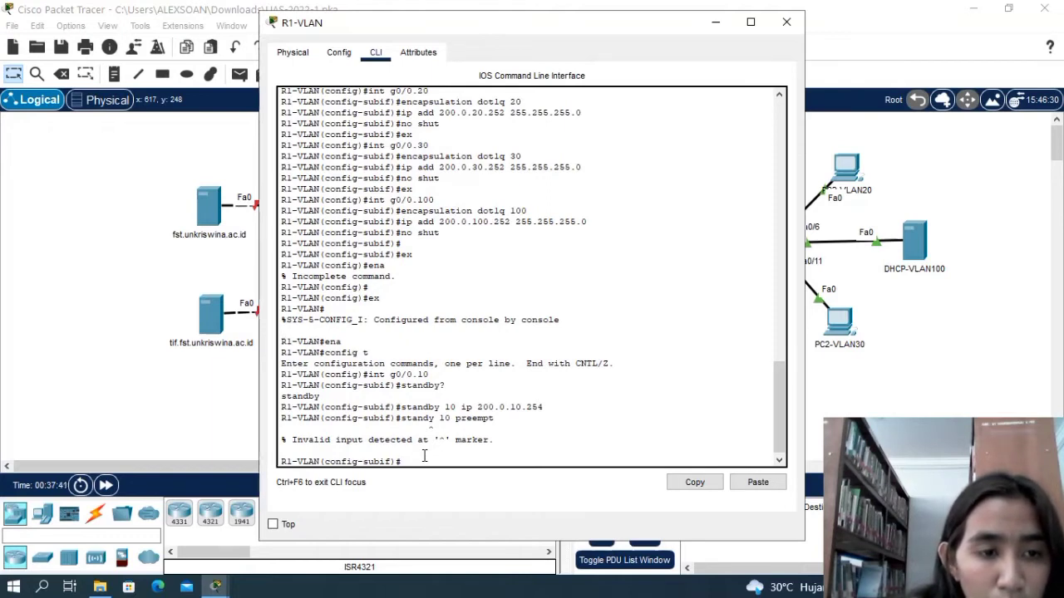
# Enable preemption for HSRP group 10 on subinterface g0/0.10 with standby 10 preempt.
pyautogui.write('stand')
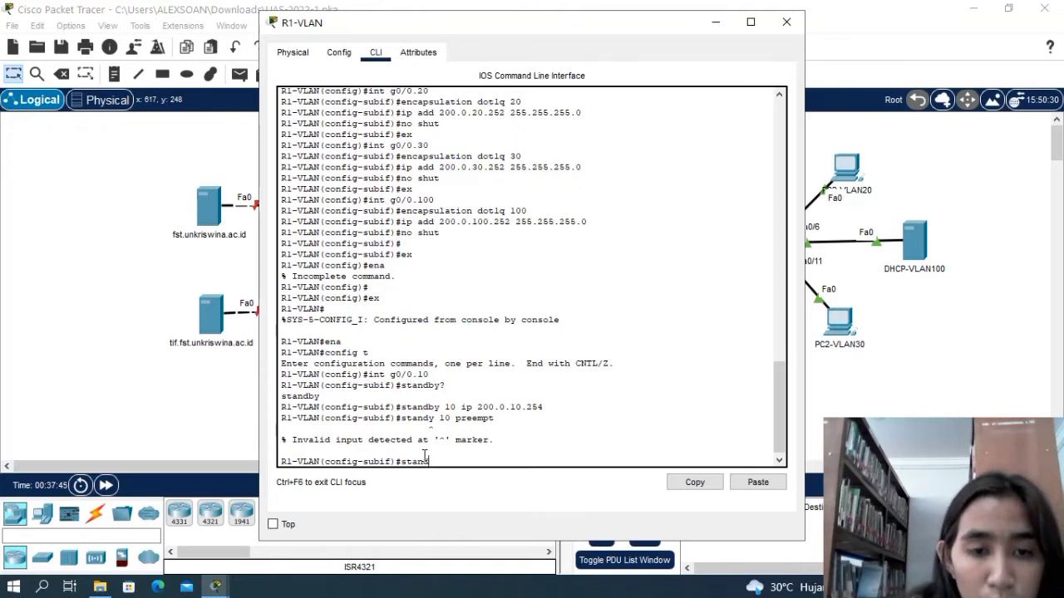
pyautogui.write('by')
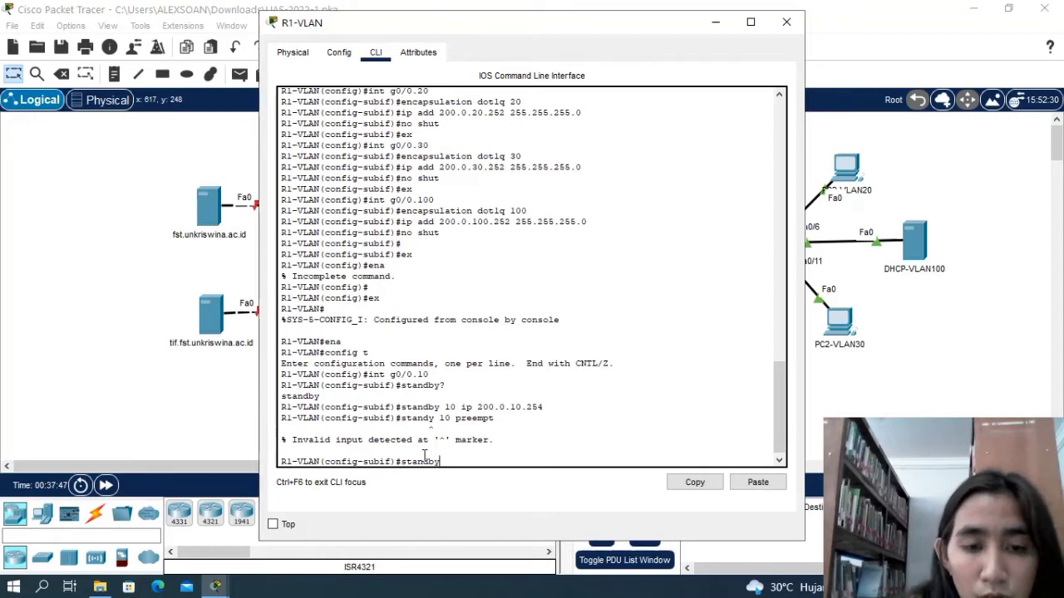
pyautogui.write(' 10 preem')
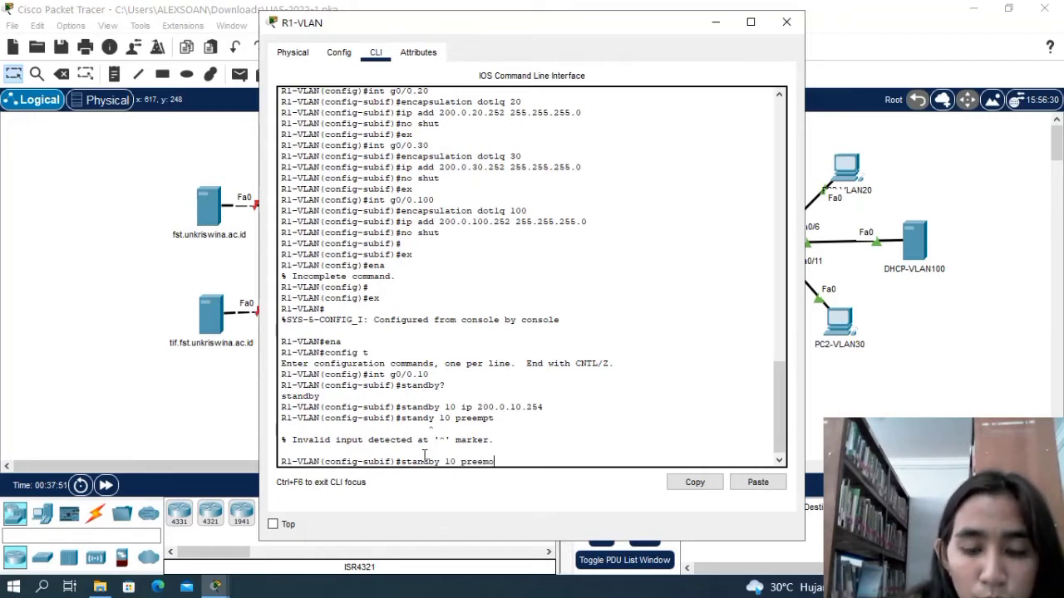
pyautogui.write('pt')
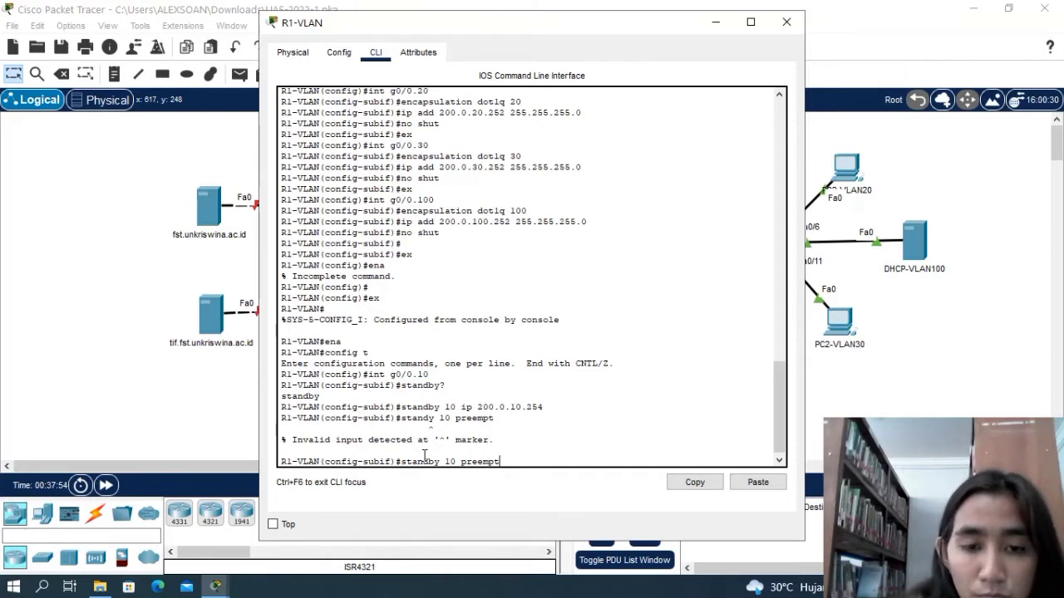
pyautogui.press('Return')
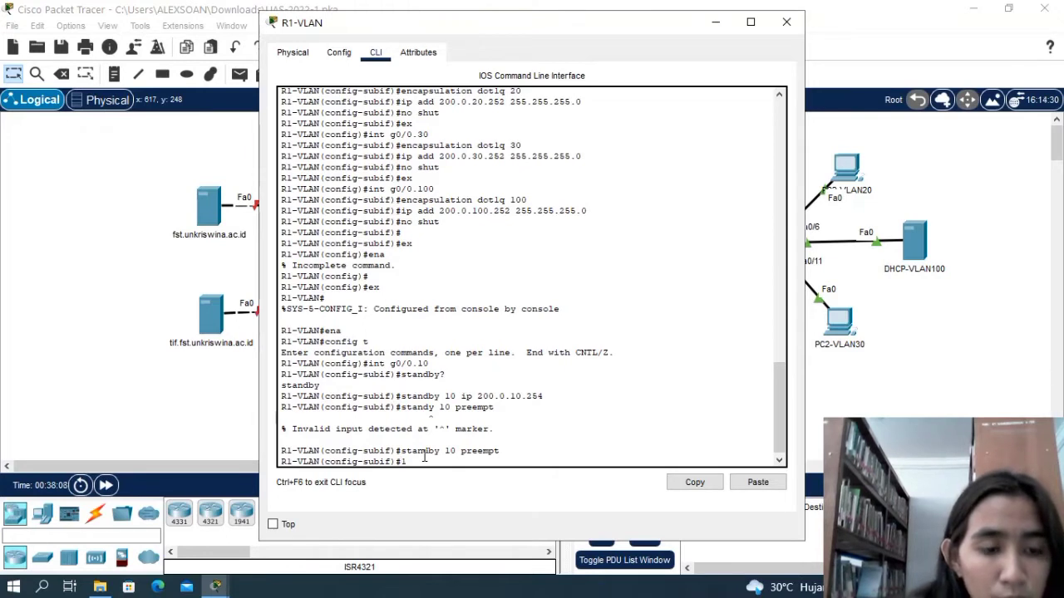
pyautogui.write('10 p')
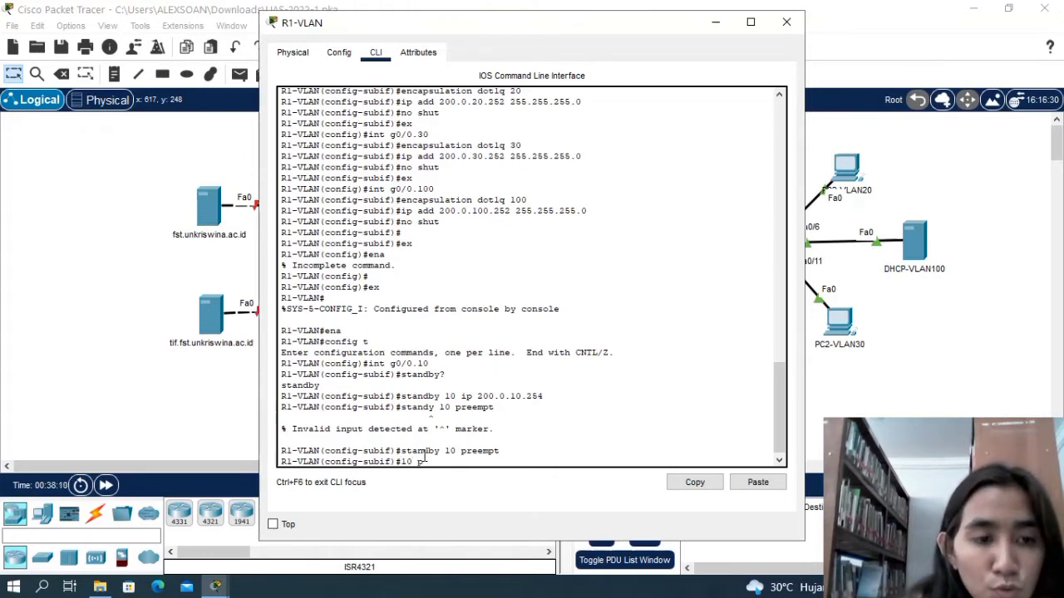
pyautogui.write('rio')
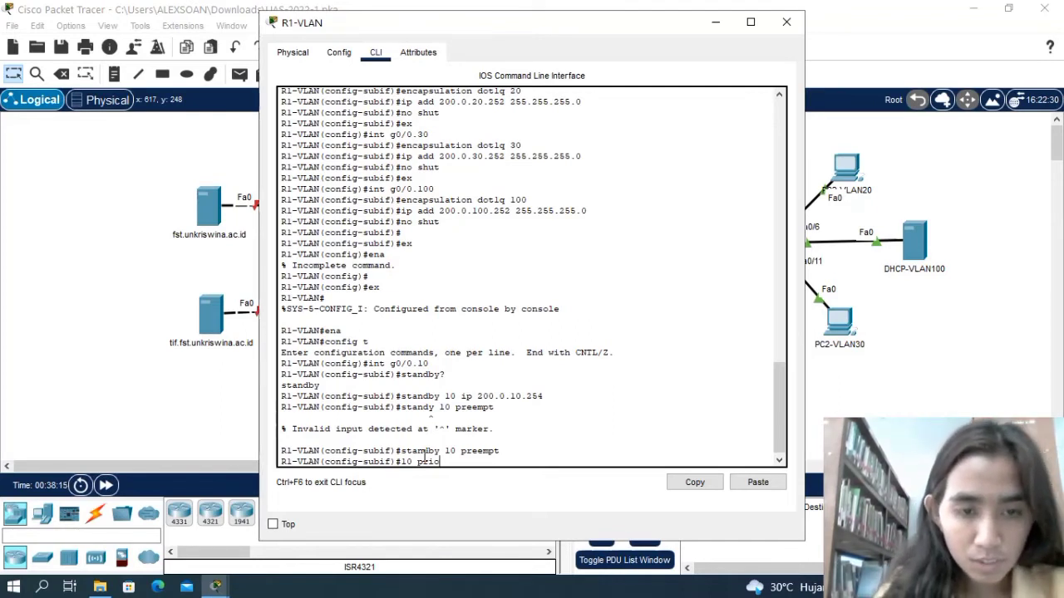
pyautogui.write('rity')
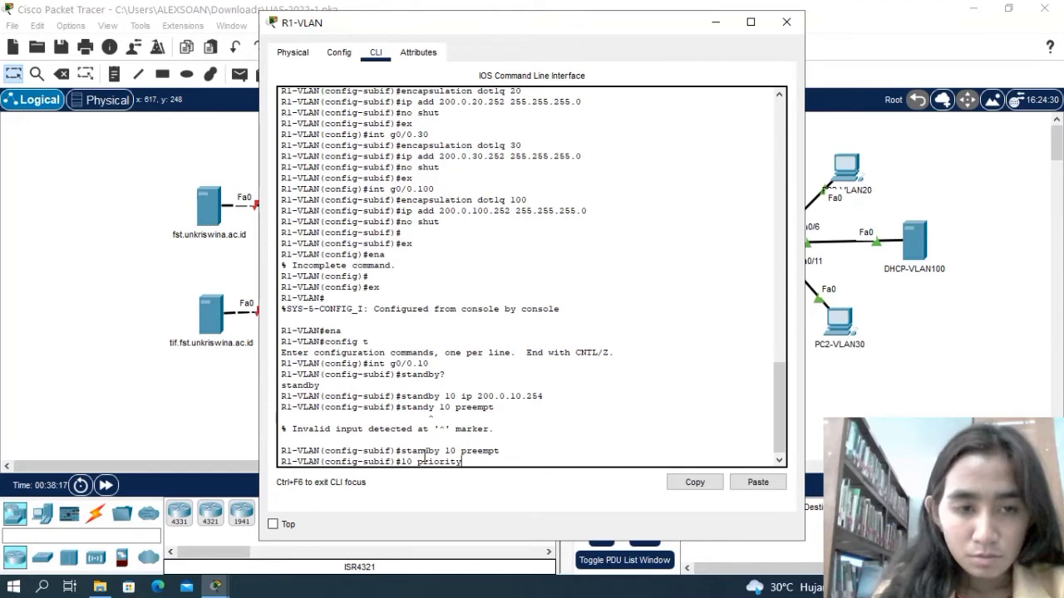
pyautogui.write(' 100')
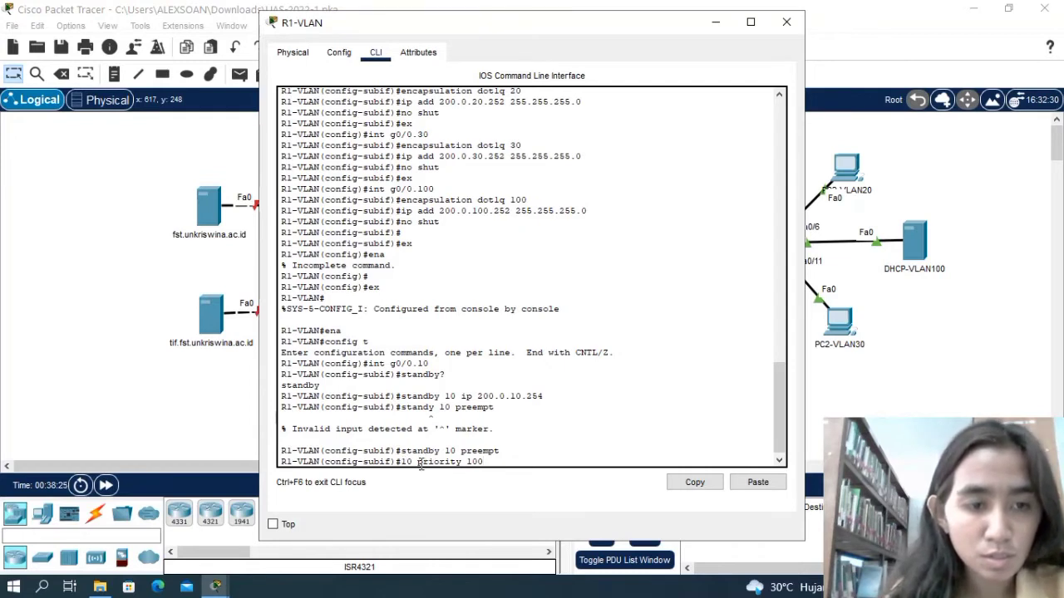
pyautogui.press('BackSpace')
pyautogui.press('BackSpace')
pyautogui.press('BackSpace')
pyautogui.press('BackSpace')
pyautogui.press('BackSpace')
pyautogui.press('BackSpace')
pyautogui.press('BackSpace')
pyautogui.press('BackSpace')
pyautogui.press('BackSpace')
pyautogui.press('BackSpace')
pyautogui.press('BackSpace')
pyautogui.press('BackSpace')
pyautogui.press('BackSpace')
pyautogui.press('BackSpace')
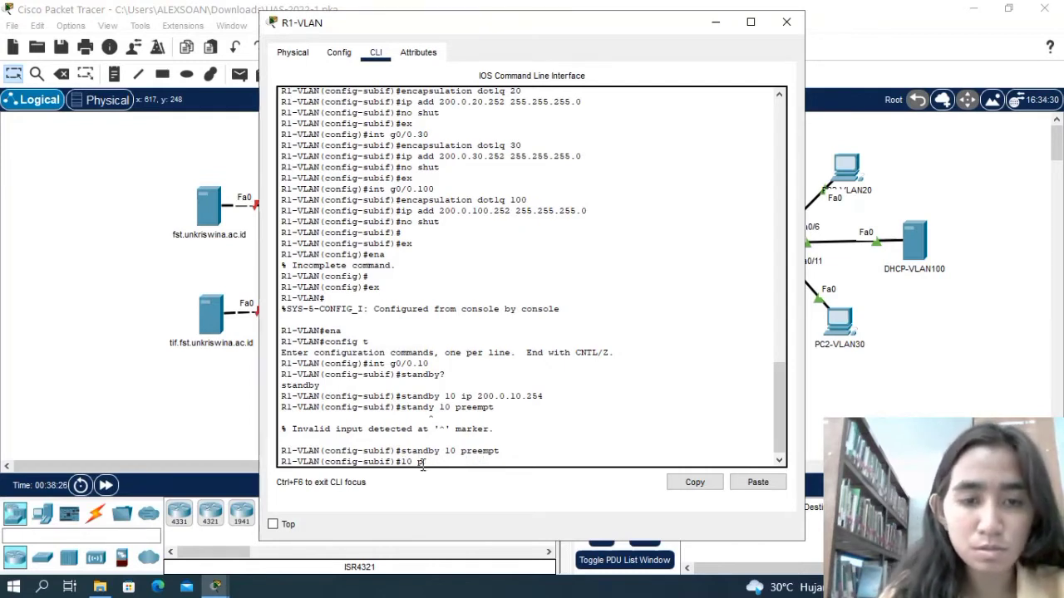
pyautogui.press('BackSpace')
# Set the priority of HSRP group 10 on g0/0.10 to 100 with standby 10 priority 100.
pyautogui.write('stand')
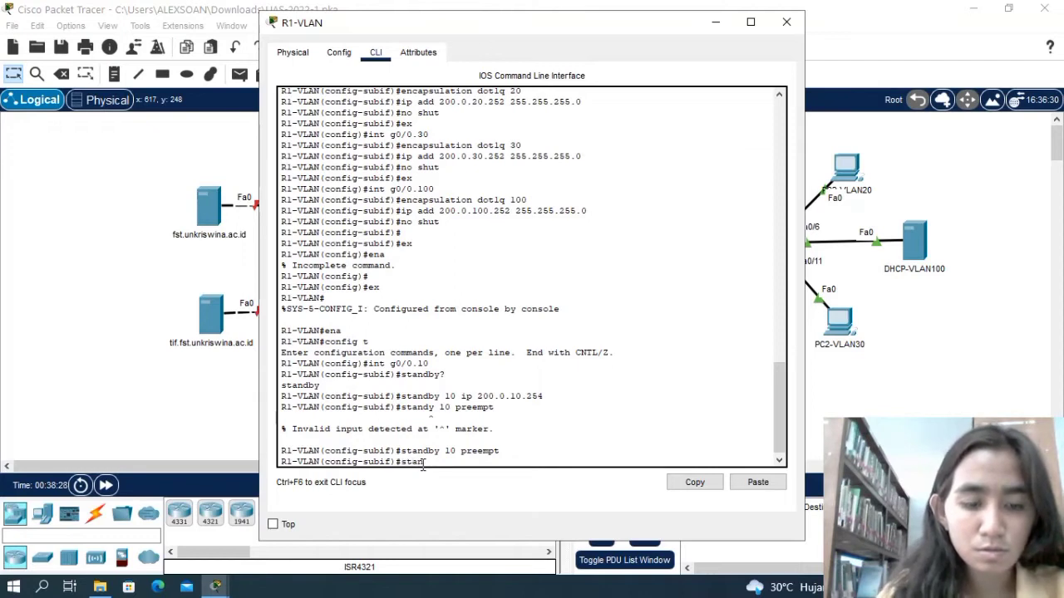
pyautogui.write('by')
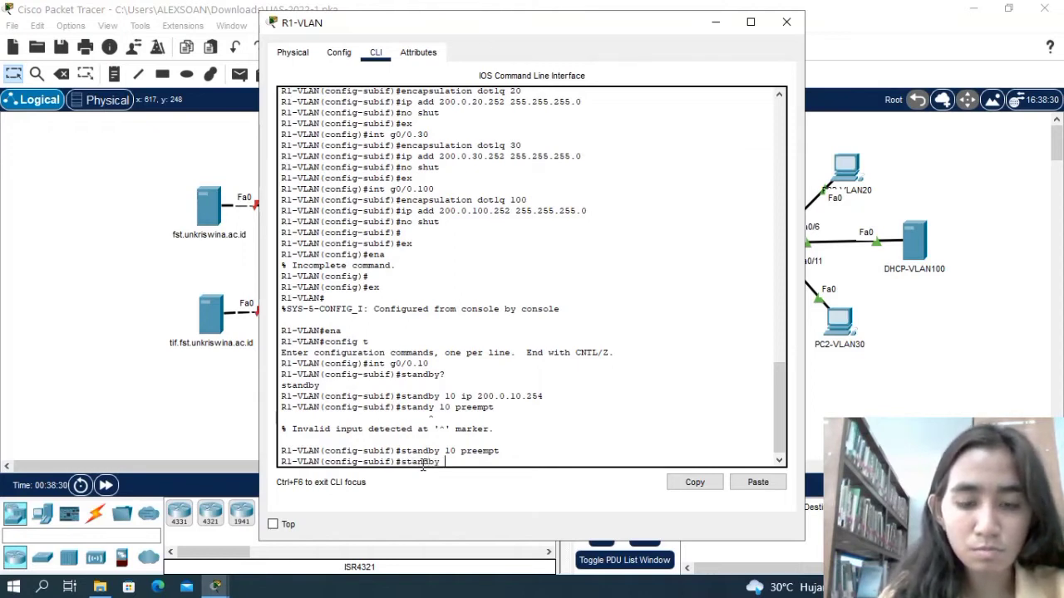
pyautogui.write(' 10 prio')
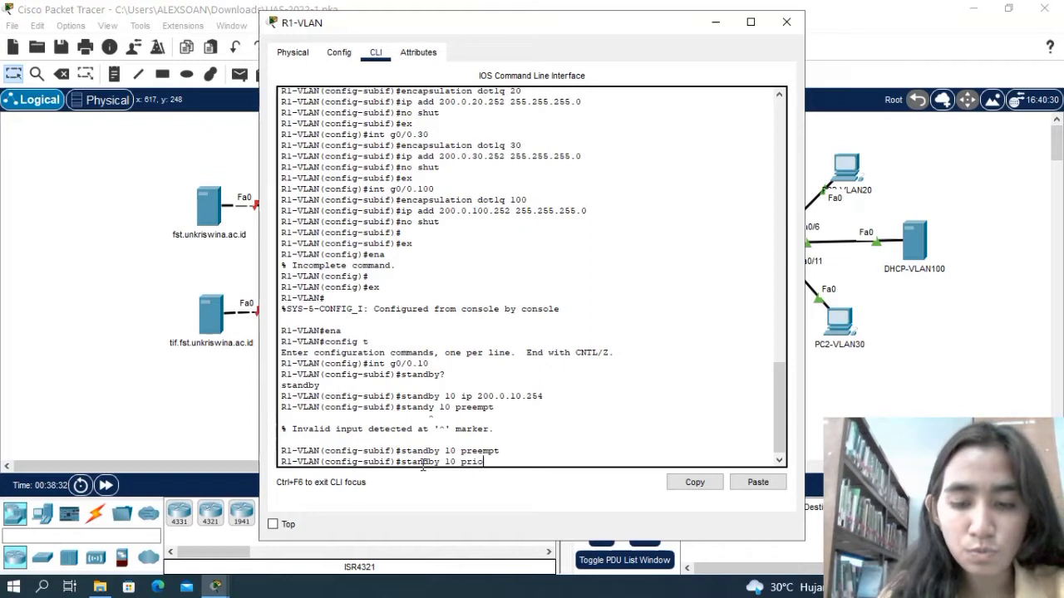
pyautogui.write('rity')
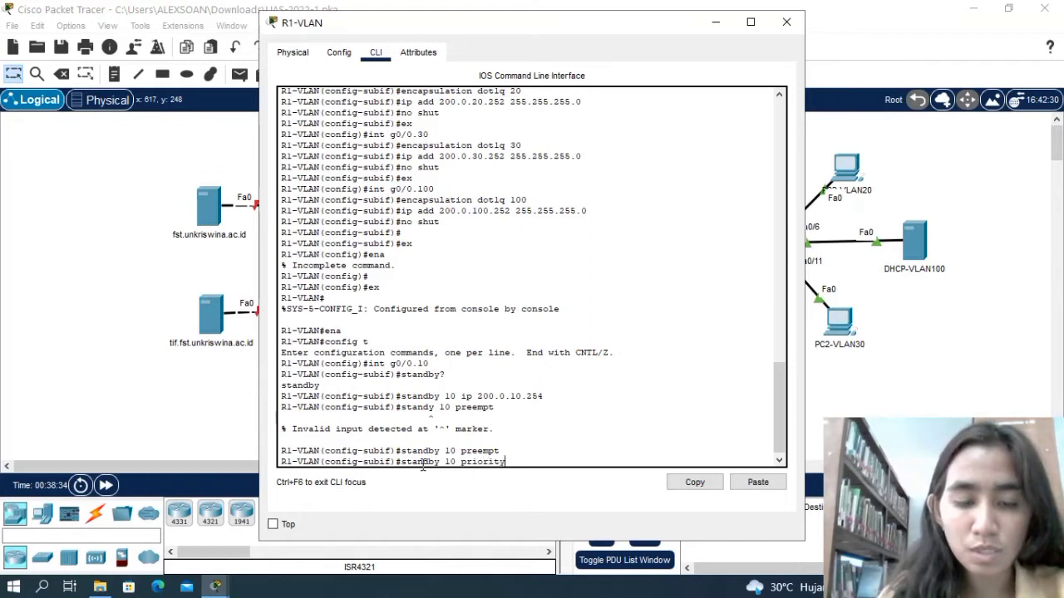
pyautogui.write(' 100')
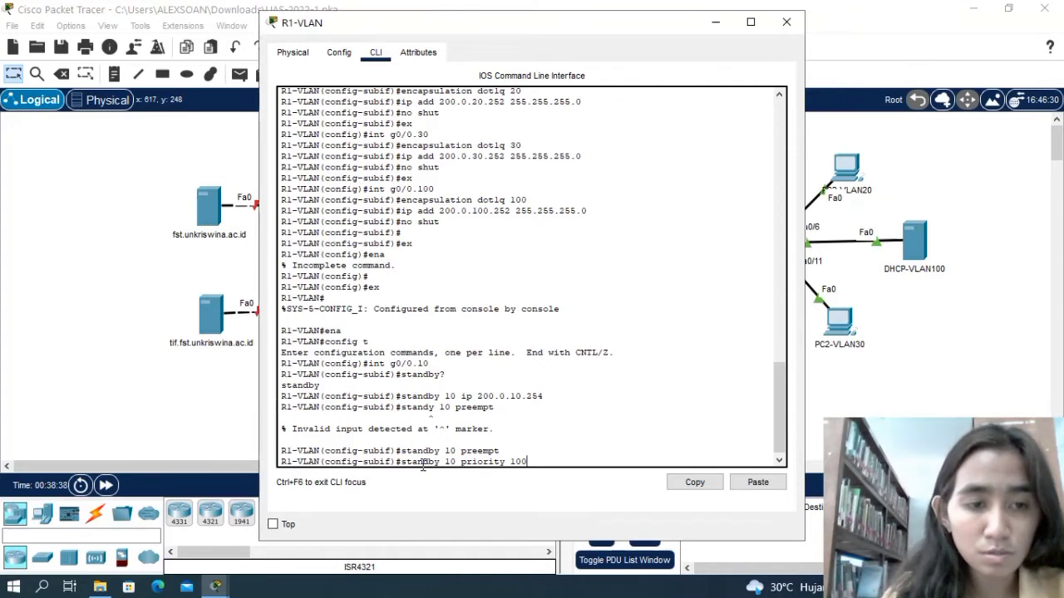
pyautogui.press('Return')
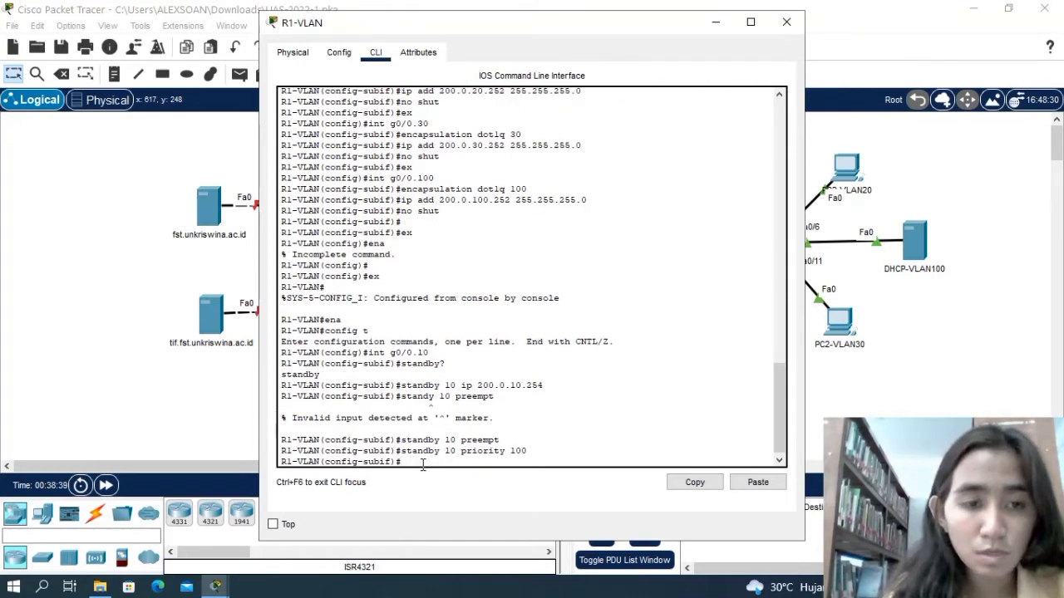
# Make HSRP group 10 track interface g2/0 with standby 10 track g2/0.
pyautogui.write('stan')
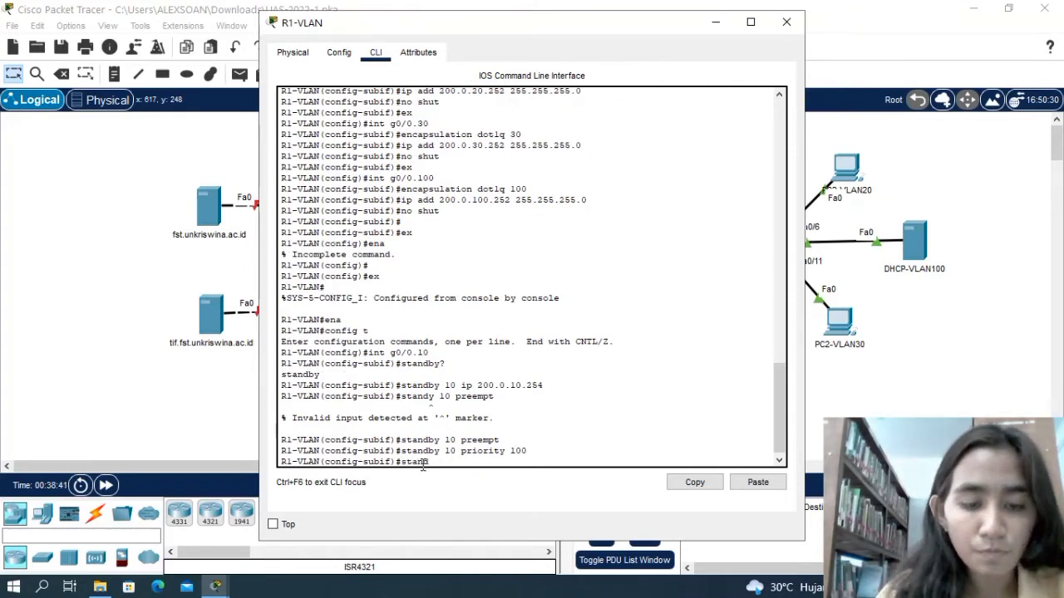
pyautogui.write('dby')
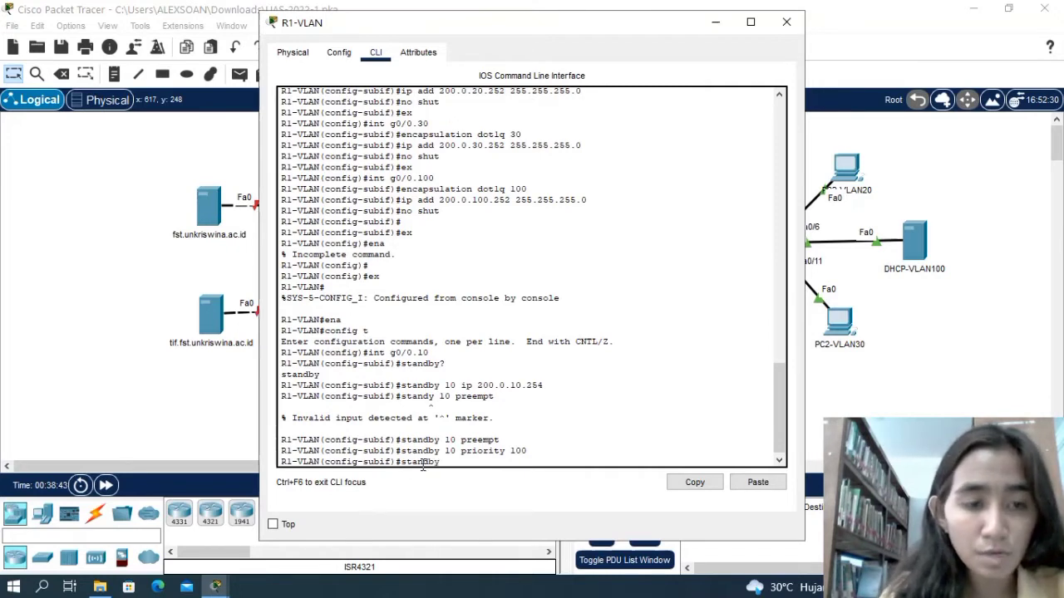
pyautogui.write(' 10 trac')
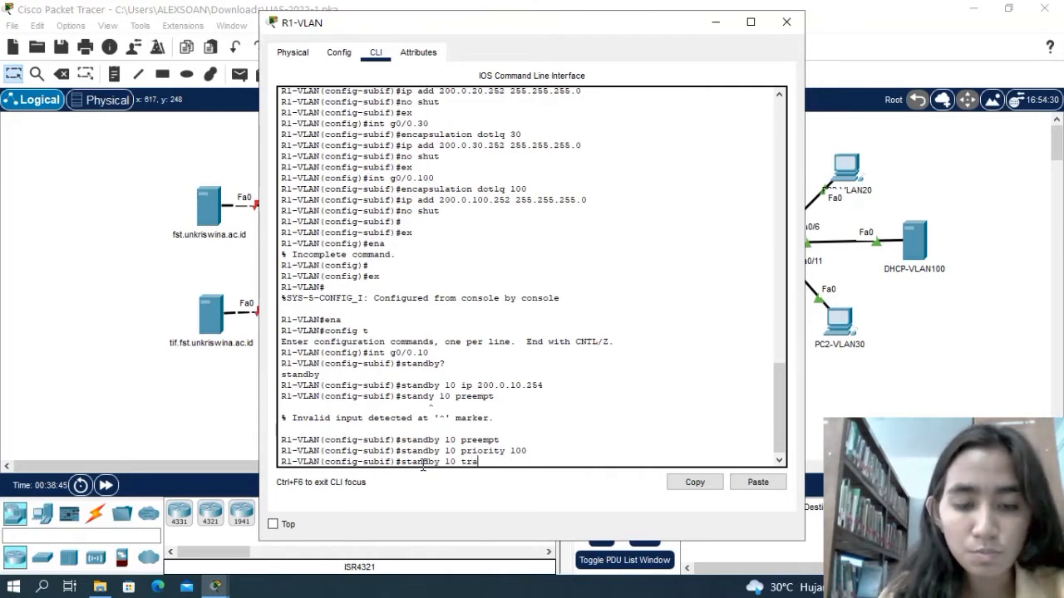
pyautogui.write('ck')
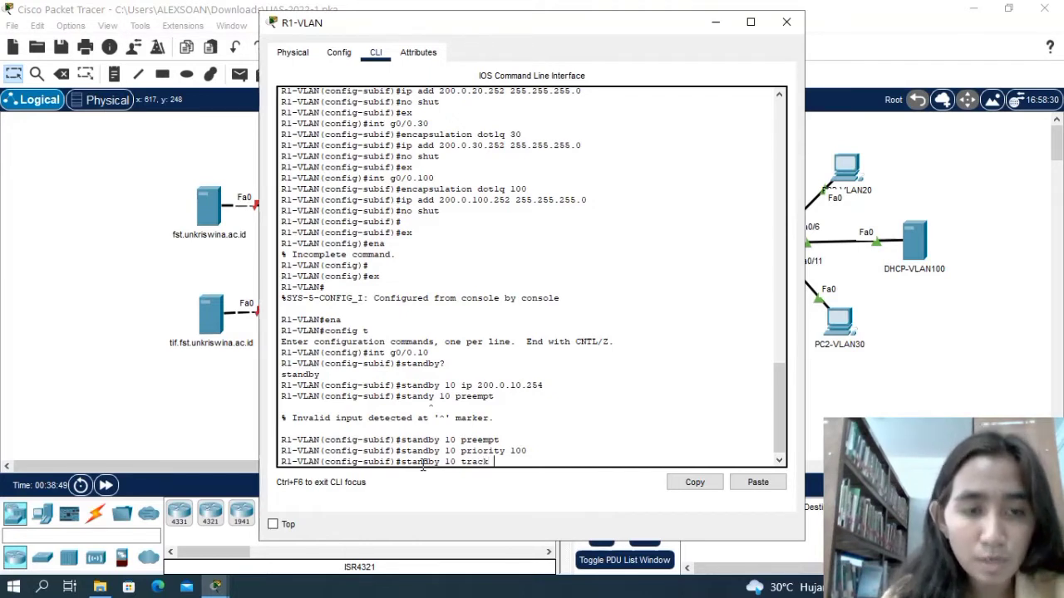
pyautogui.write(' g2')
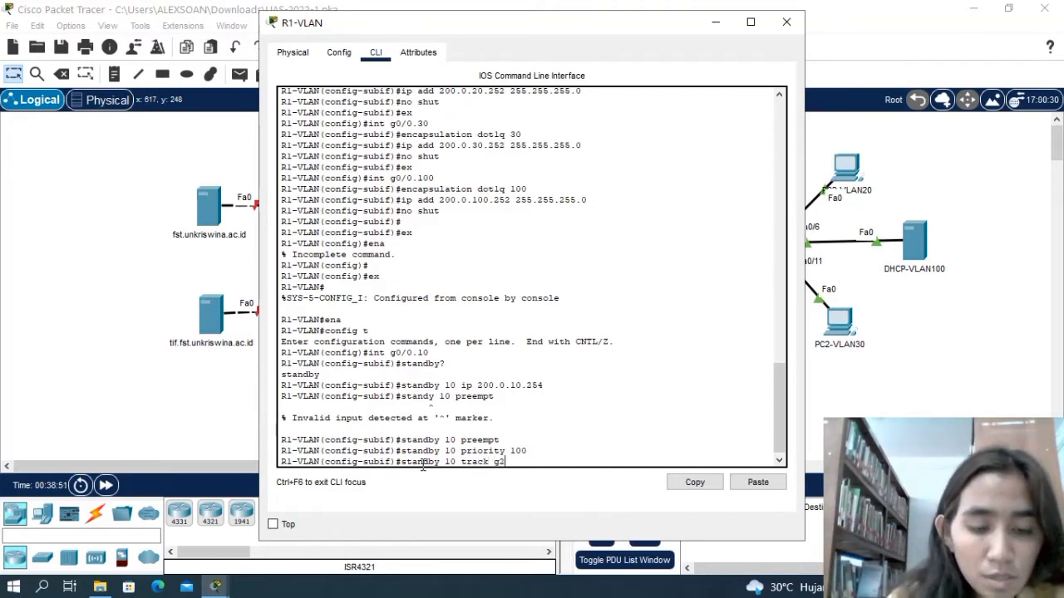
pyautogui.write('/0')
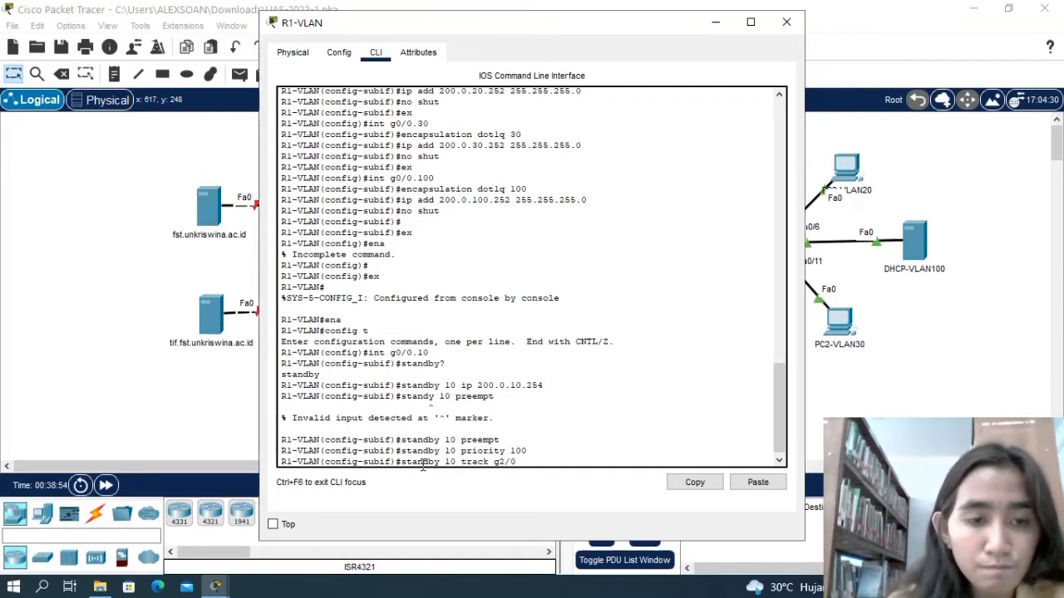
pyautogui.press('Return')
pyautogui.press('Return')
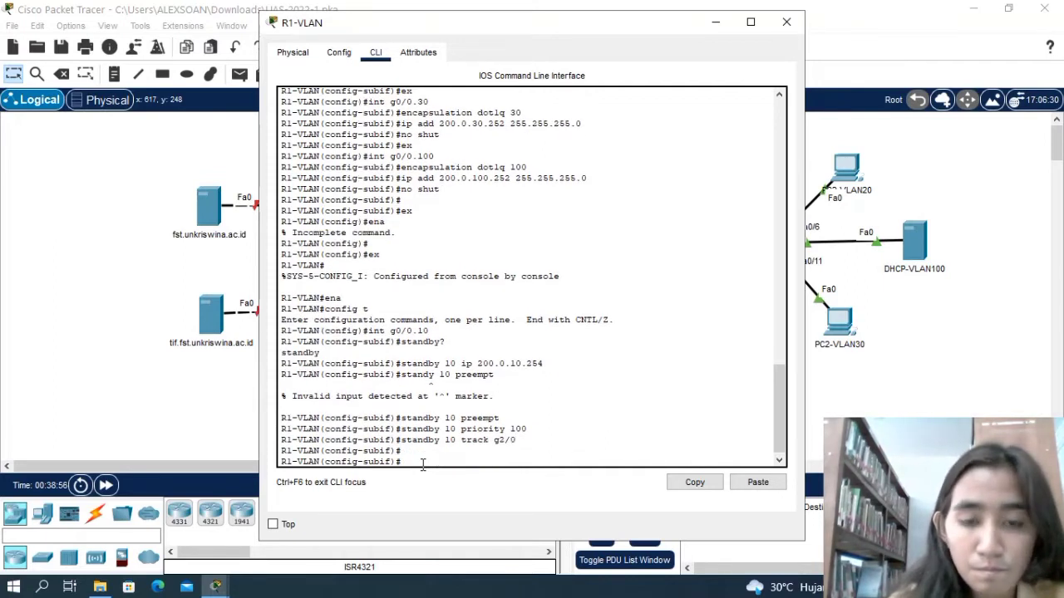
# Exit subinterface g0/0.10 and enter configuration of subinterface g0/0.20.
pyautogui.write('ex')
pyautogui.press('Return')
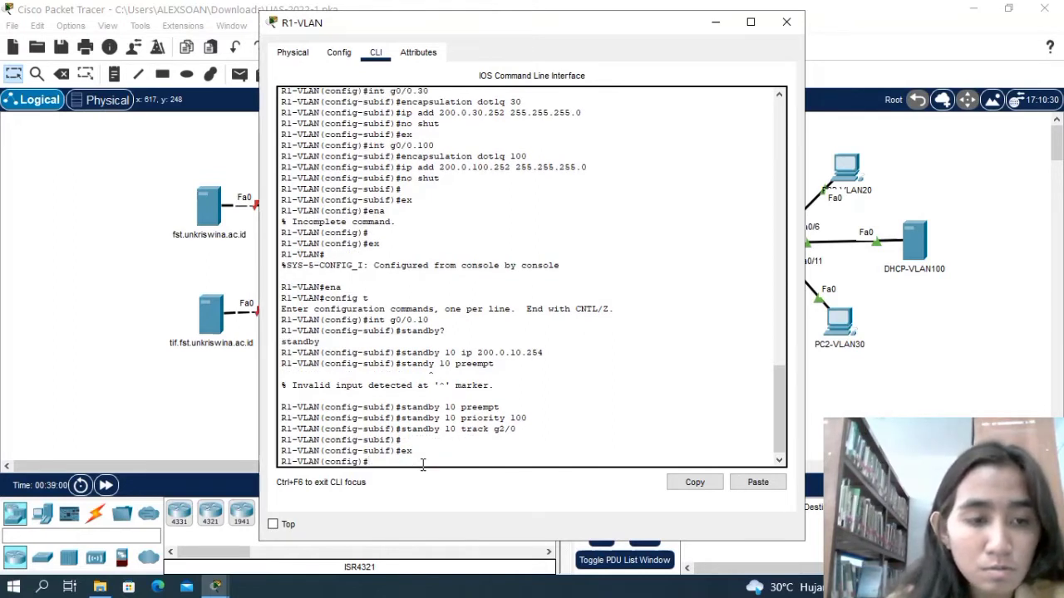
pyautogui.write('int ')
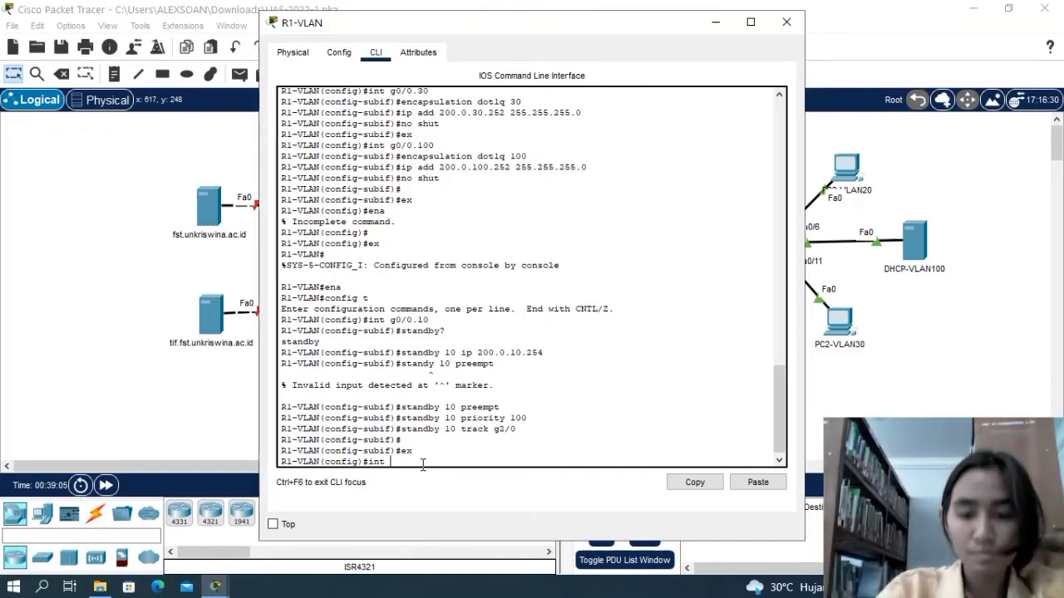
pyautogui.write('g0')
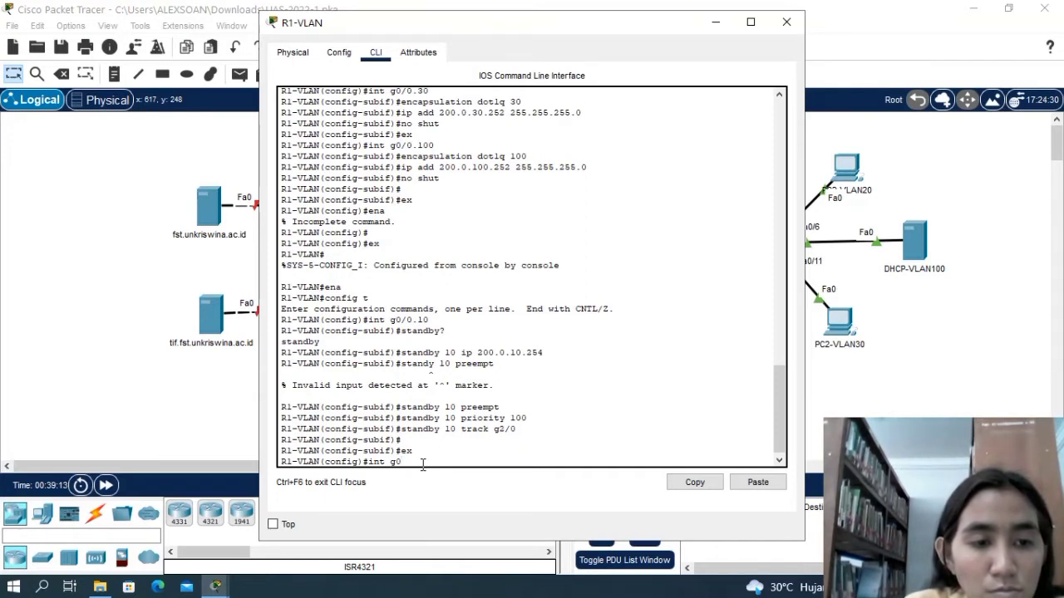
pyautogui.write('/0')
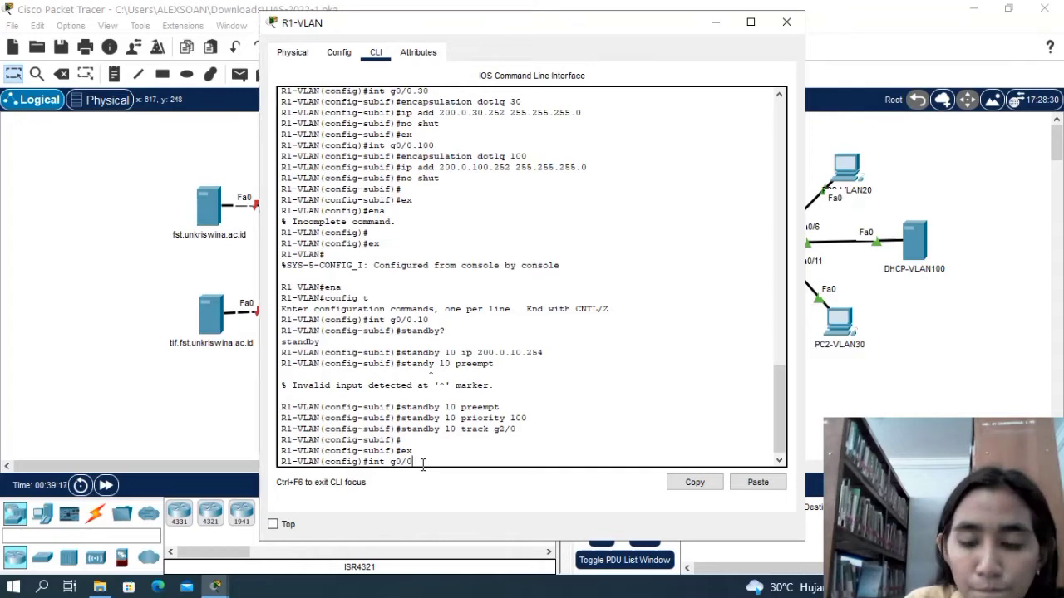
pyautogui.write('.20')
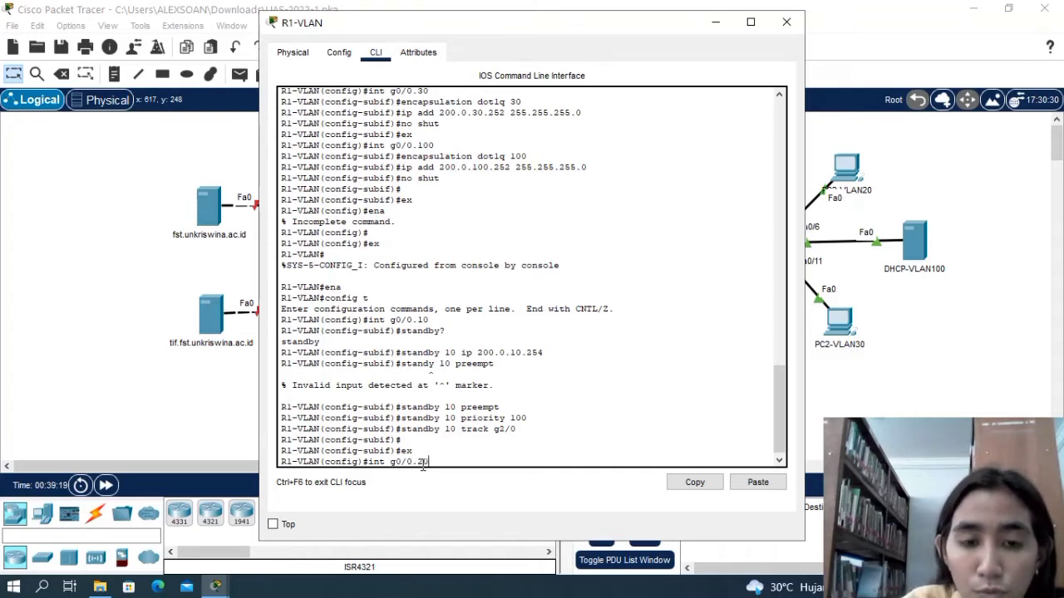
pyautogui.press('Return')
# Set the virtual IP of HSRP group 20 on subinterface g0/0.20 with standby 20 ip 200.0.20.254.
pyautogui.write('stan')
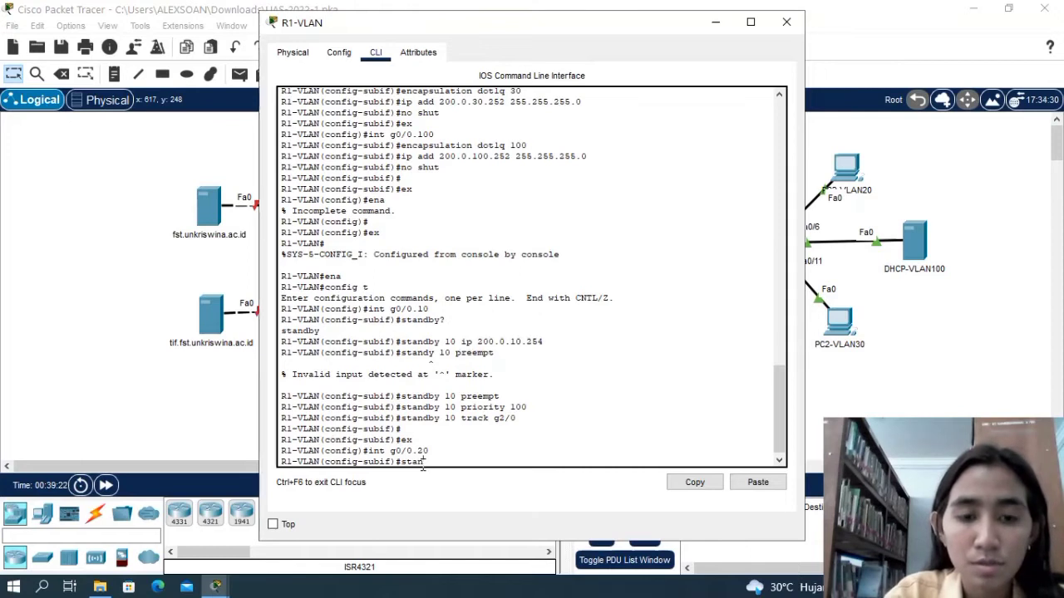
pyautogui.write('db')
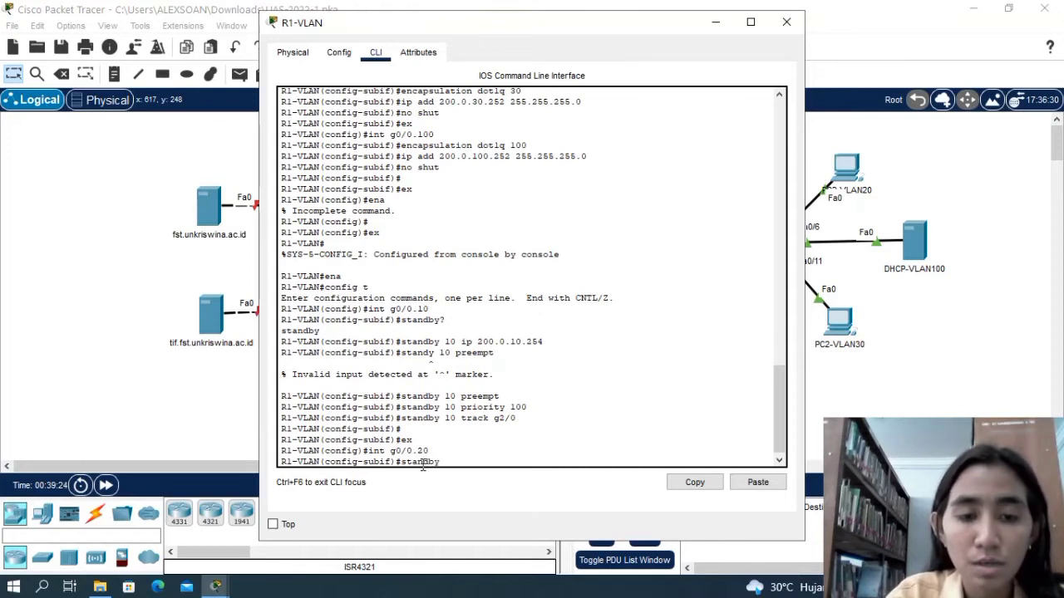
pyautogui.write('y 20 ')
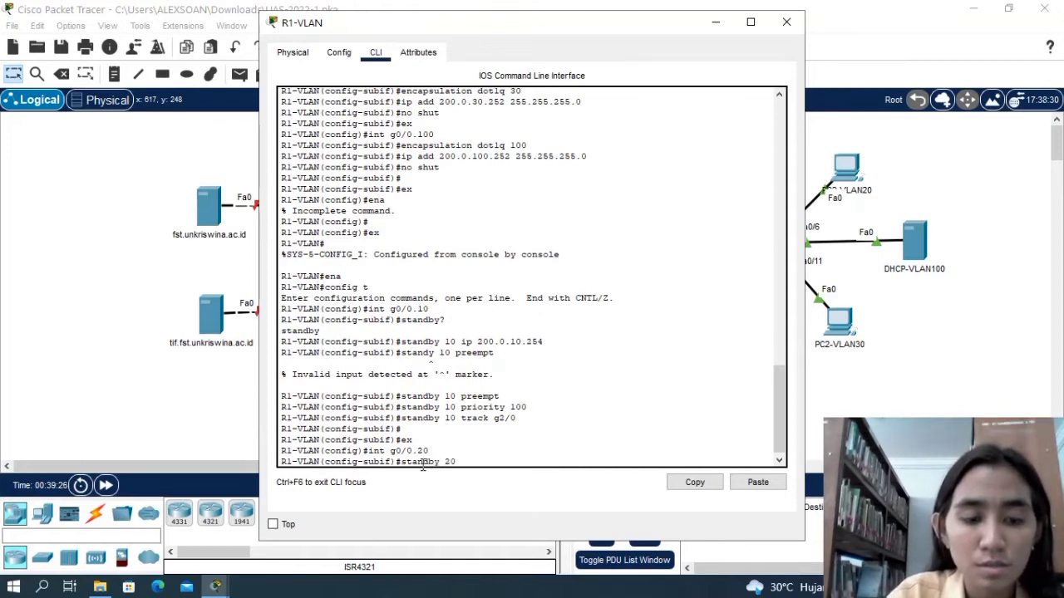
pyautogui.write('ip ')
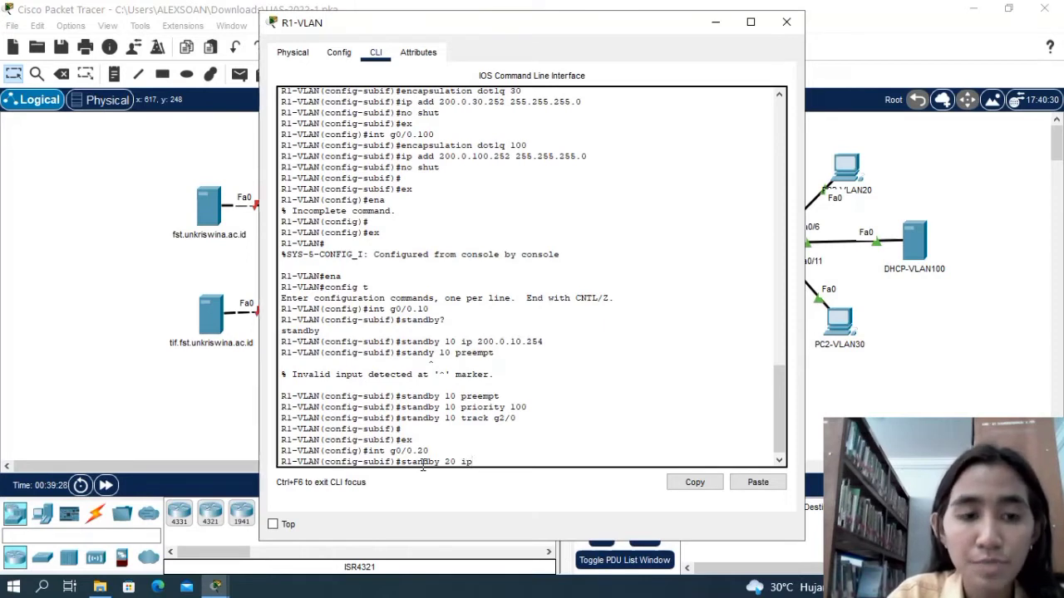
pyautogui.write('200')
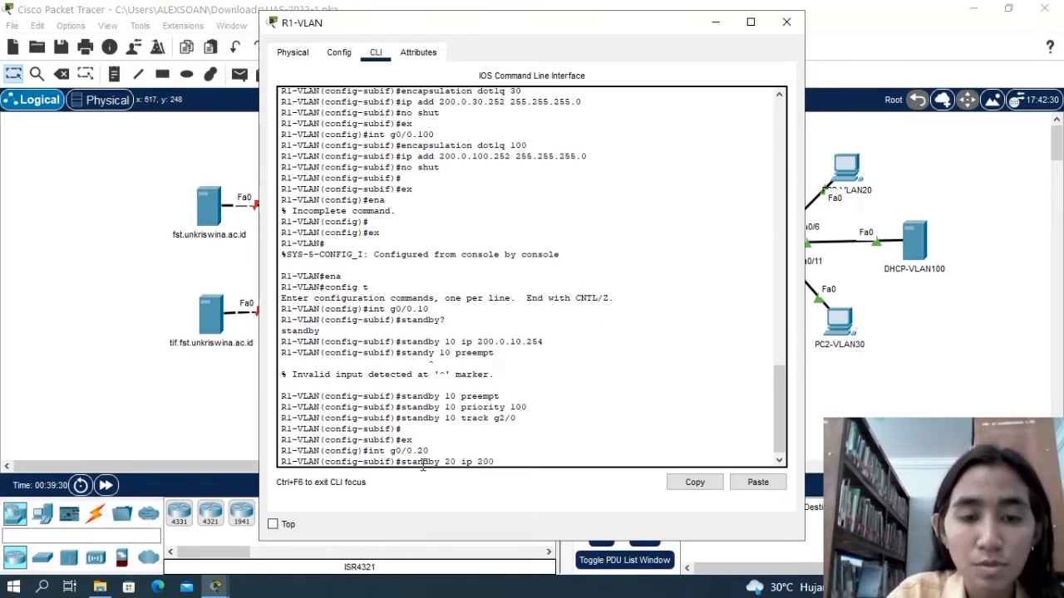
pyautogui.write('.20.20')
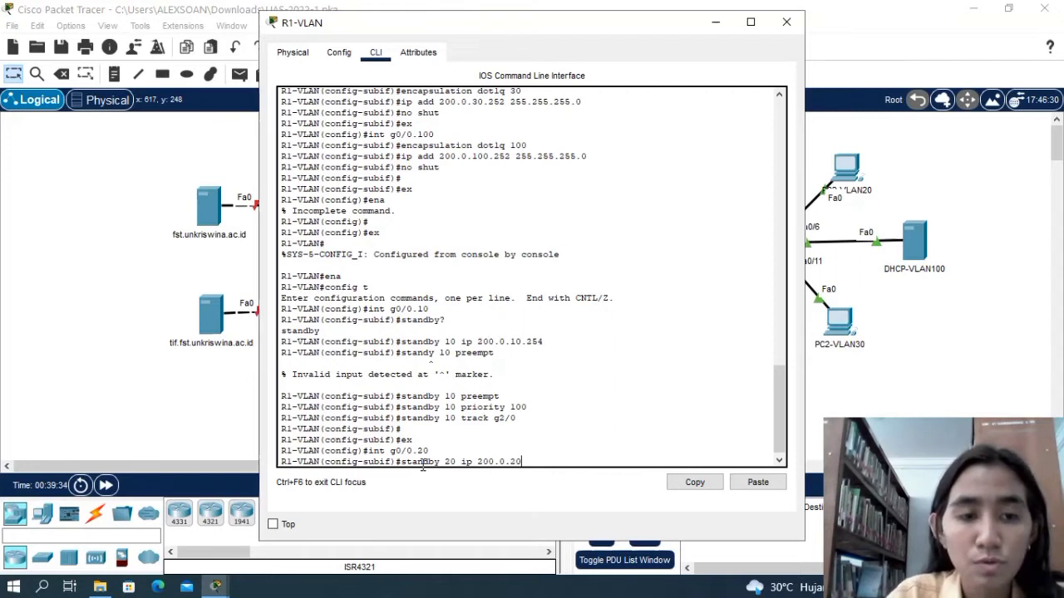
pyautogui.write('.25')
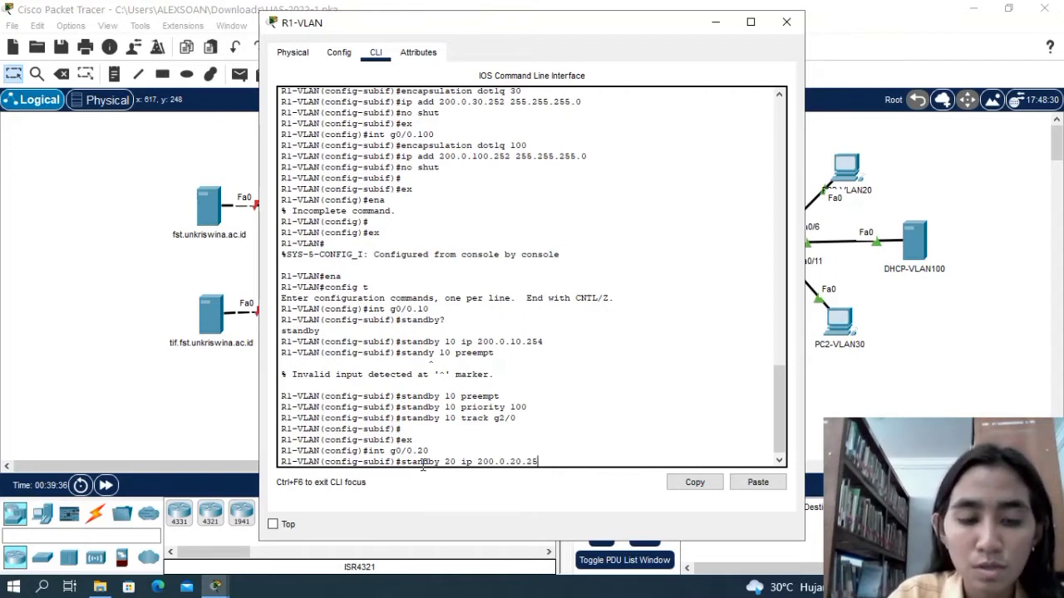
pyautogui.write('4')
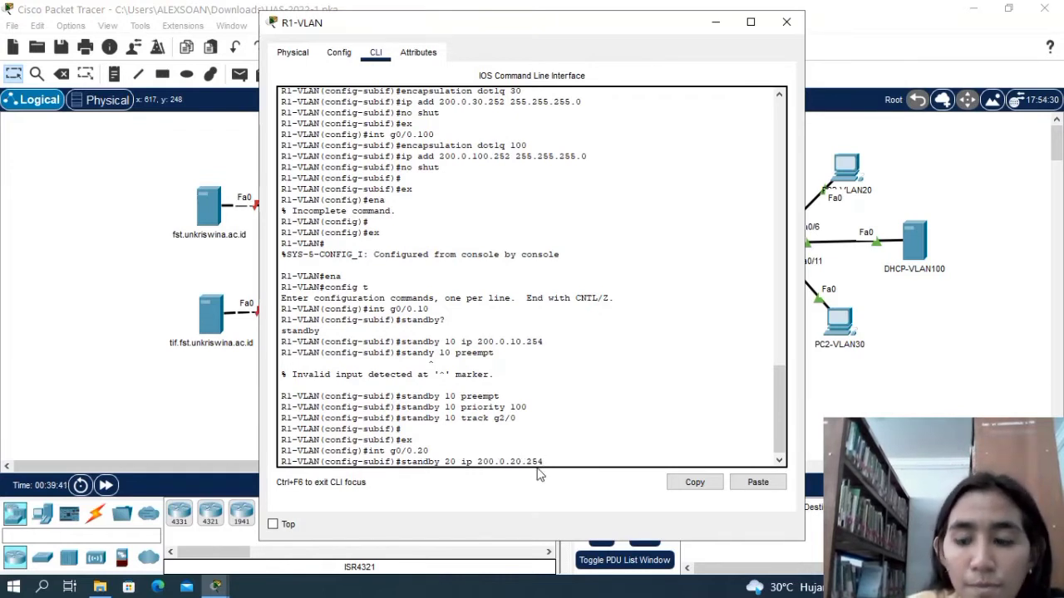
pyautogui.press('Return')
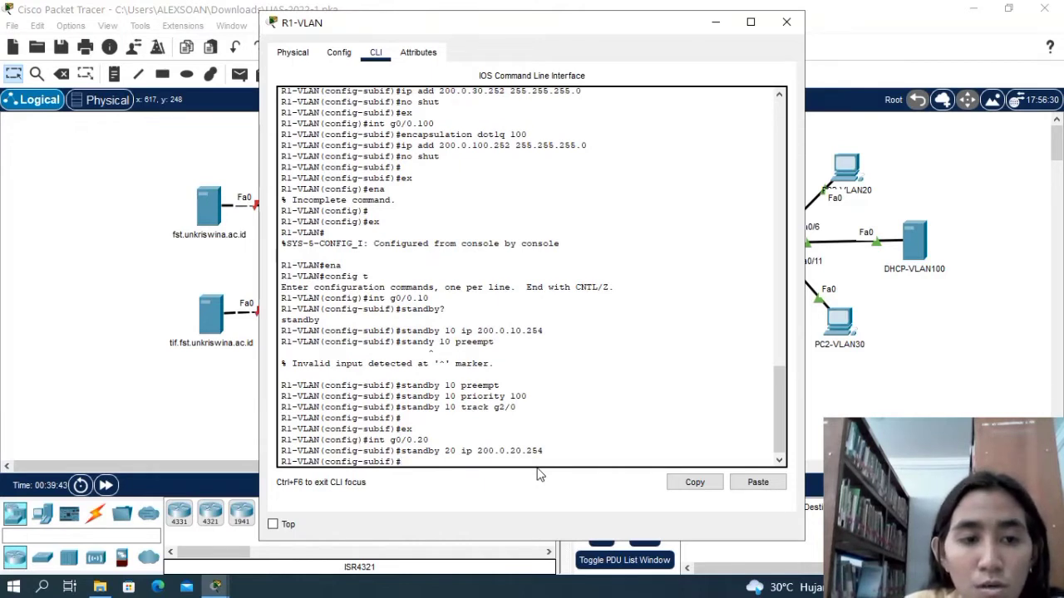
pyautogui.write('stan')
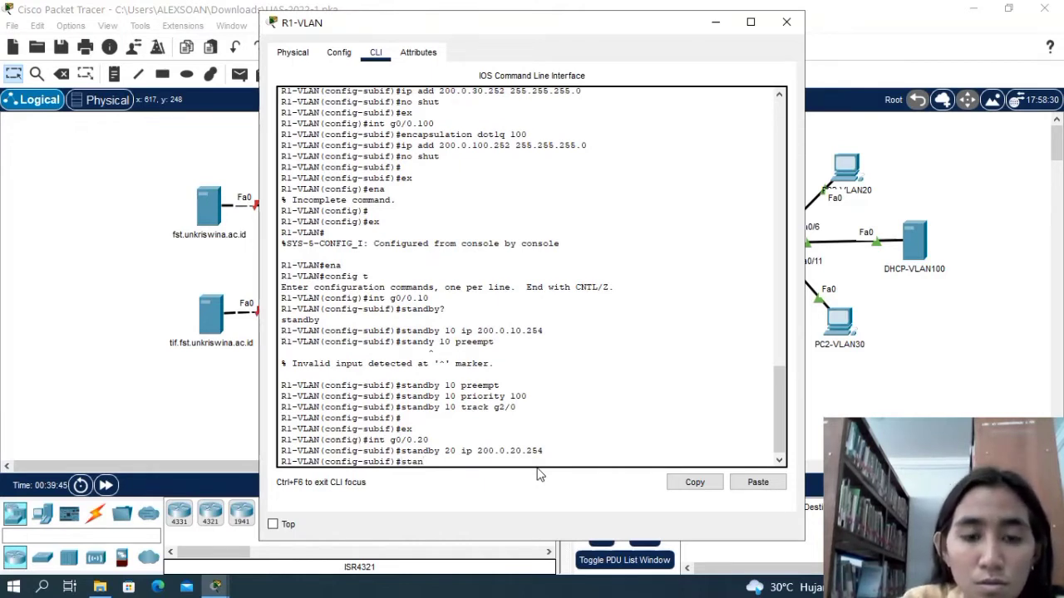
pyautogui.write('dby')
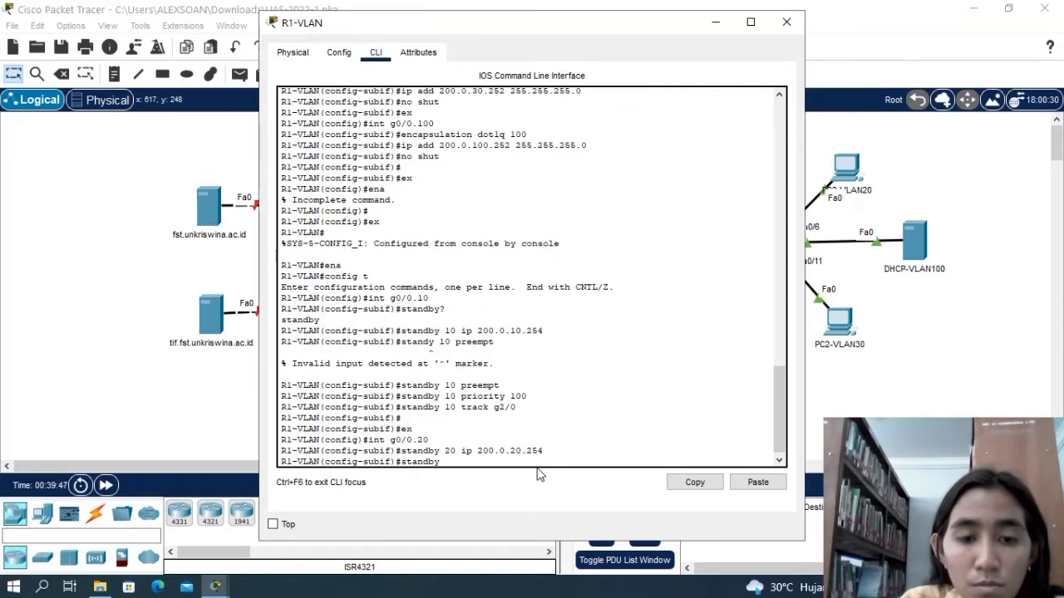
pyautogui.write(' 20')
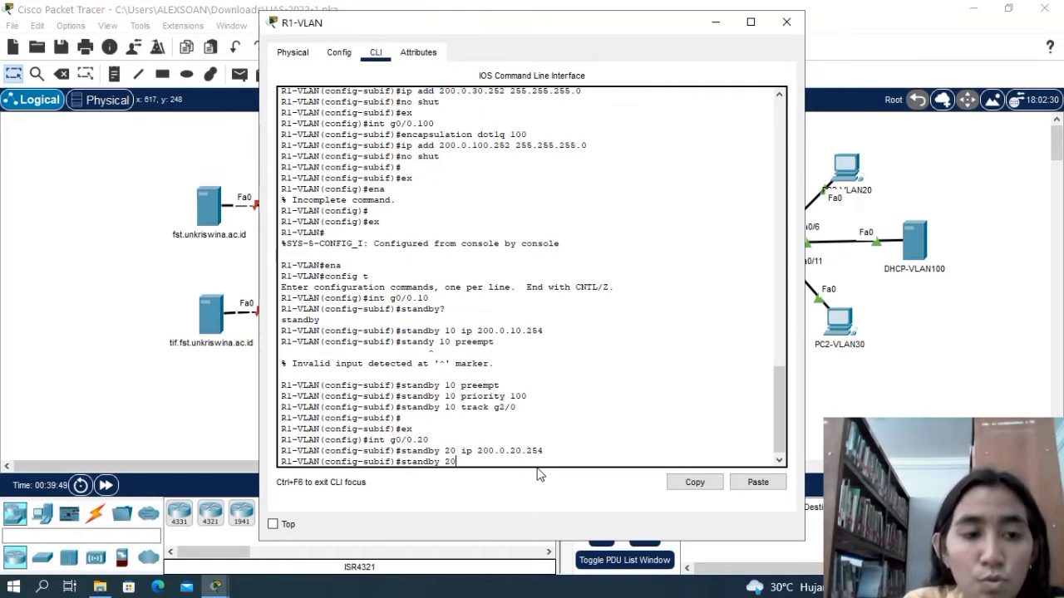
pyautogui.press('Return')
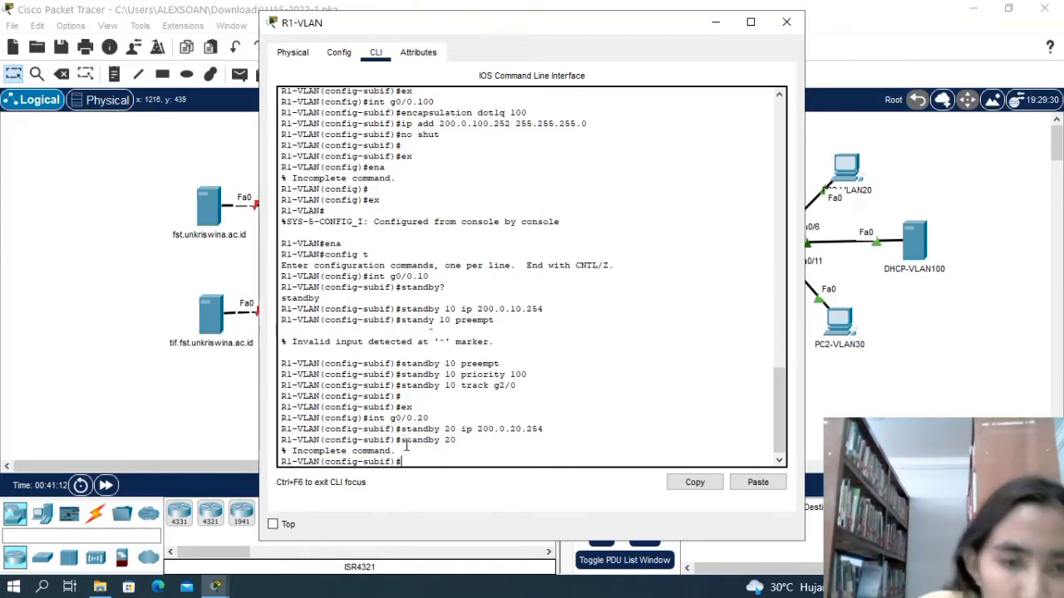
# Try to enable preemption for HSRP group 20 with standby 20 perempt.
pyautogui.write('standy')
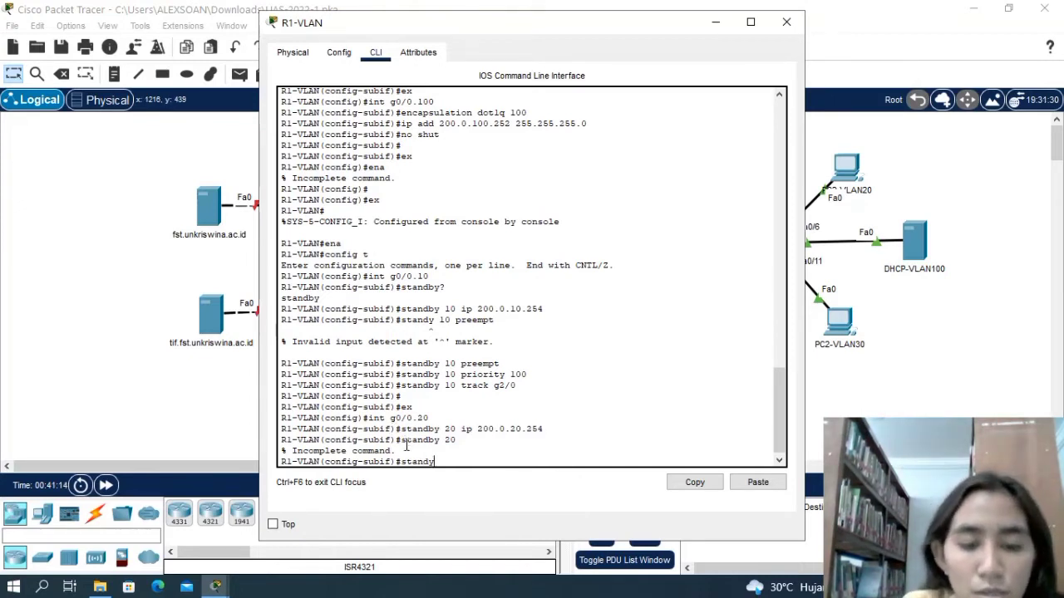
pyautogui.press('BackSpace')
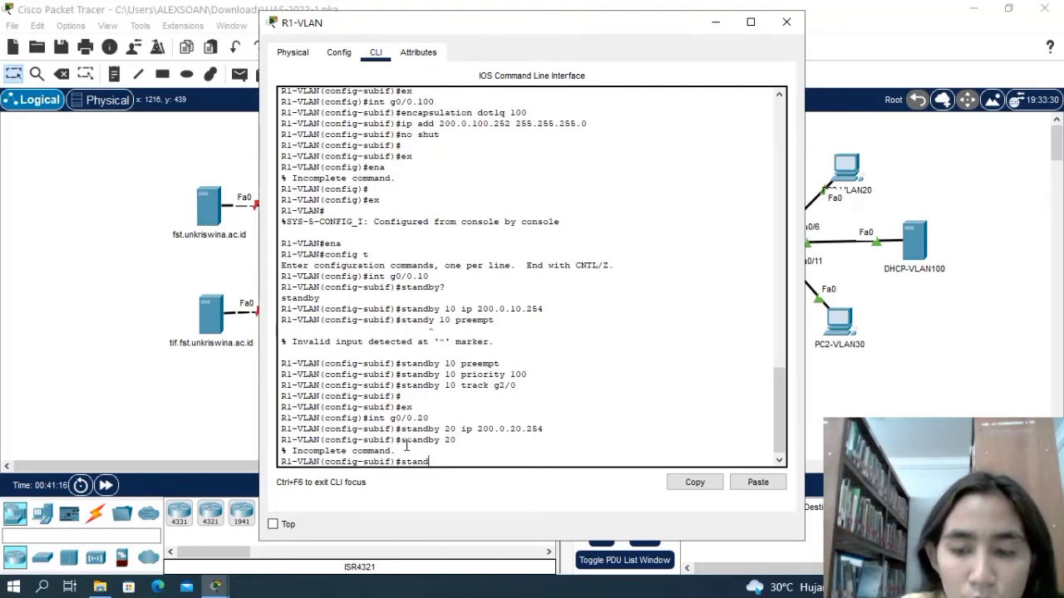
pyautogui.write('by')
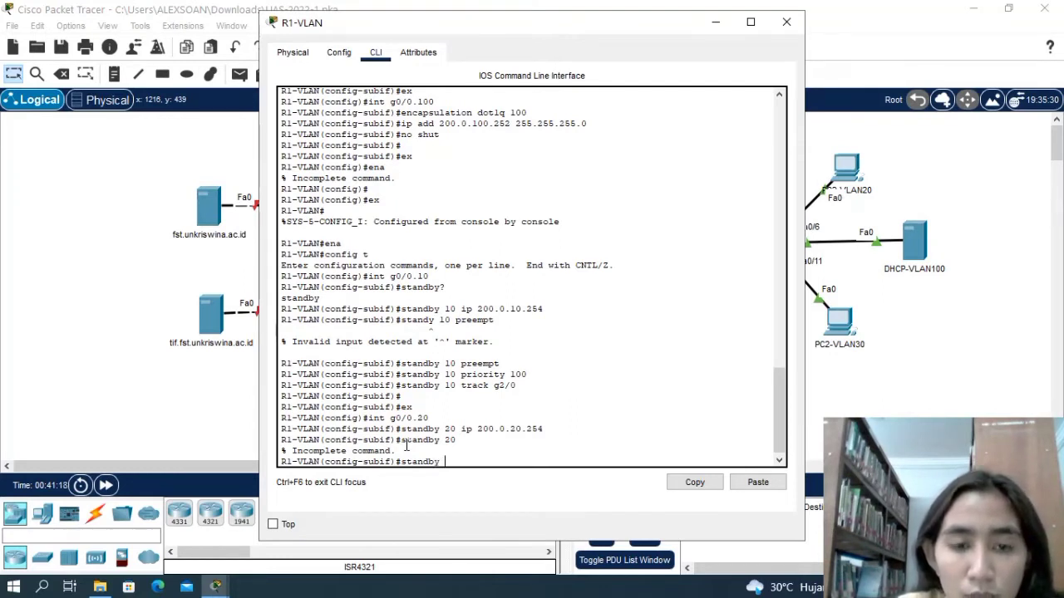
pyautogui.write(' 20 per')
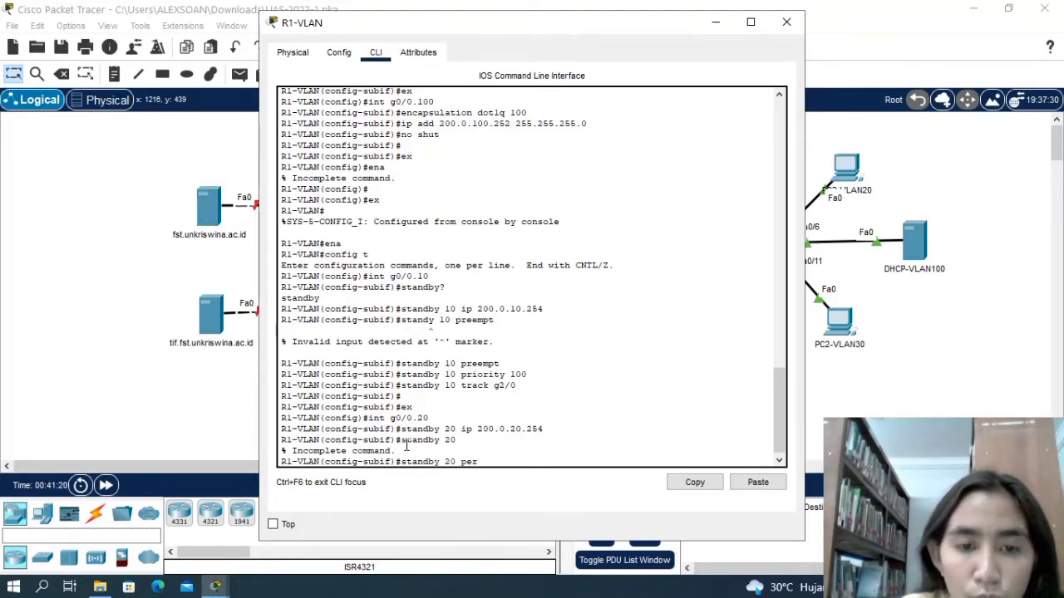
pyautogui.write('empt')
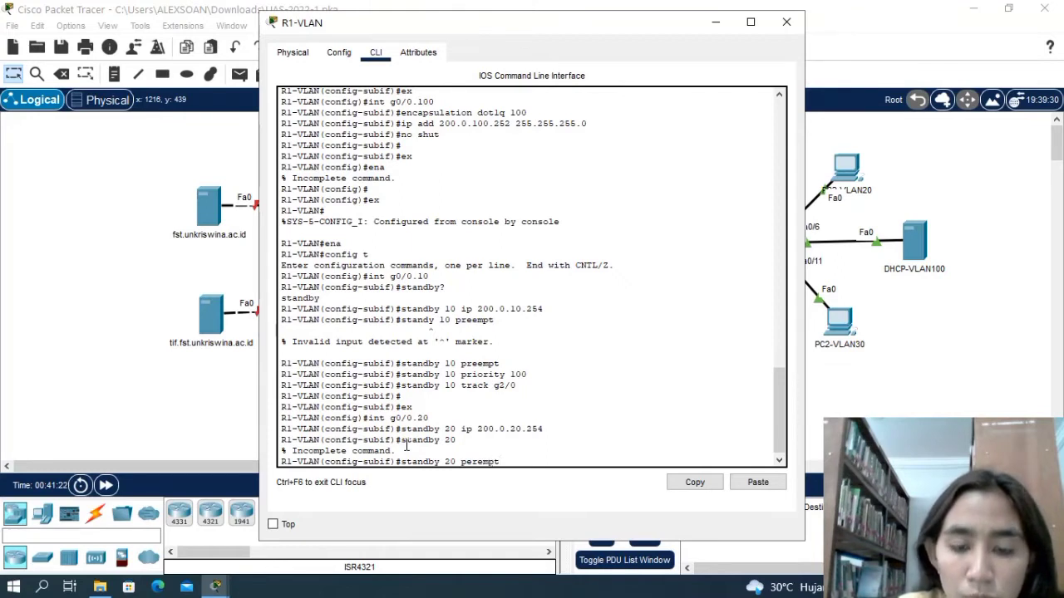
pyautogui.press('Return')
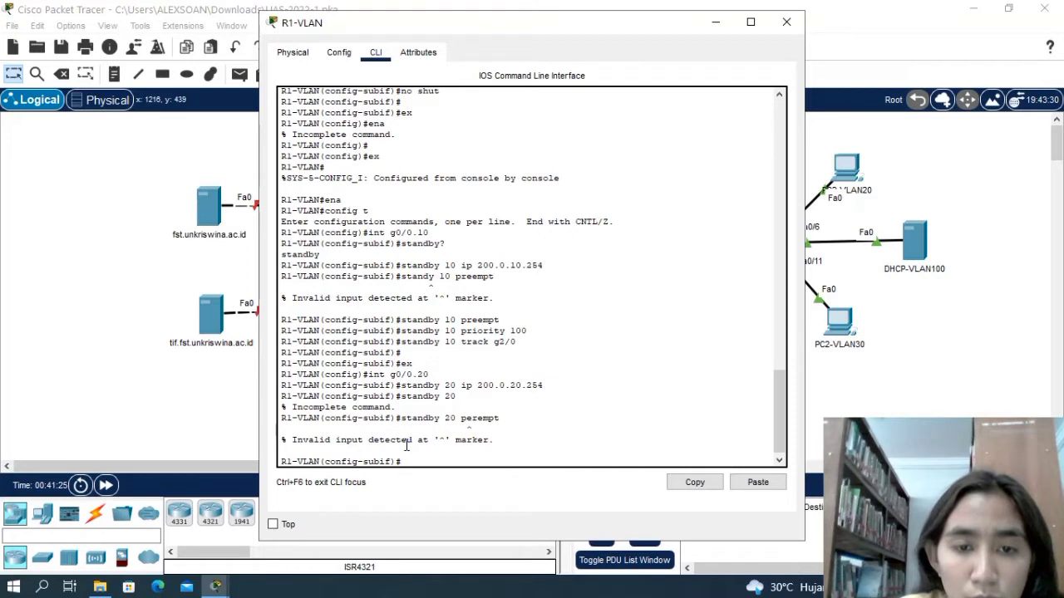
# Enable preemption for HSRP group 20 on subinterface g0/0.20 with standby 20 preempt.
pyautogui.write('standby')
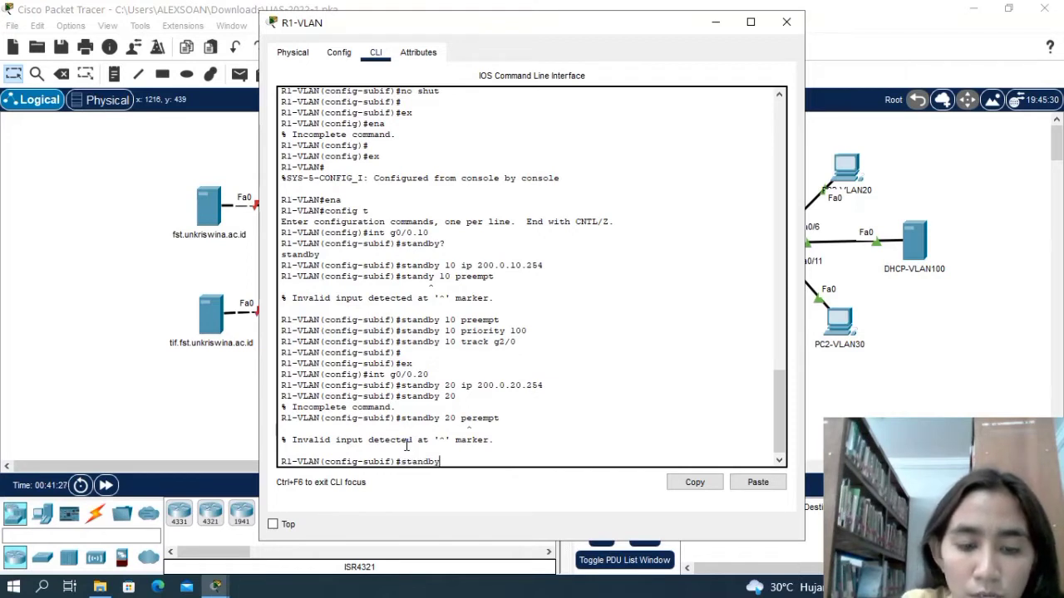
pyautogui.write(' 20 per')
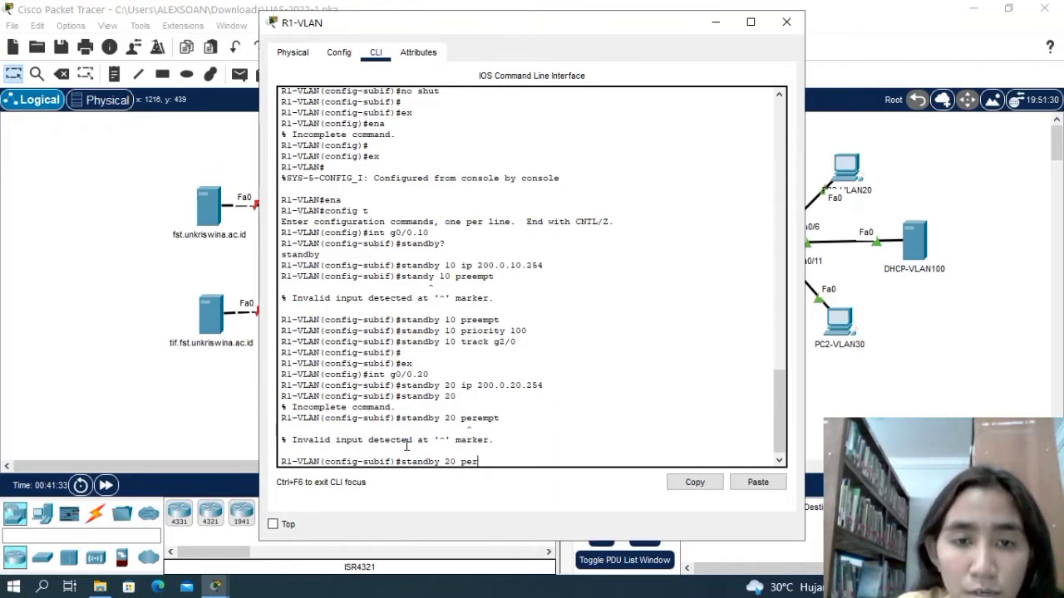
pyautogui.press('BackSpace')
pyautogui.press('BackSpace')
pyautogui.write('re')
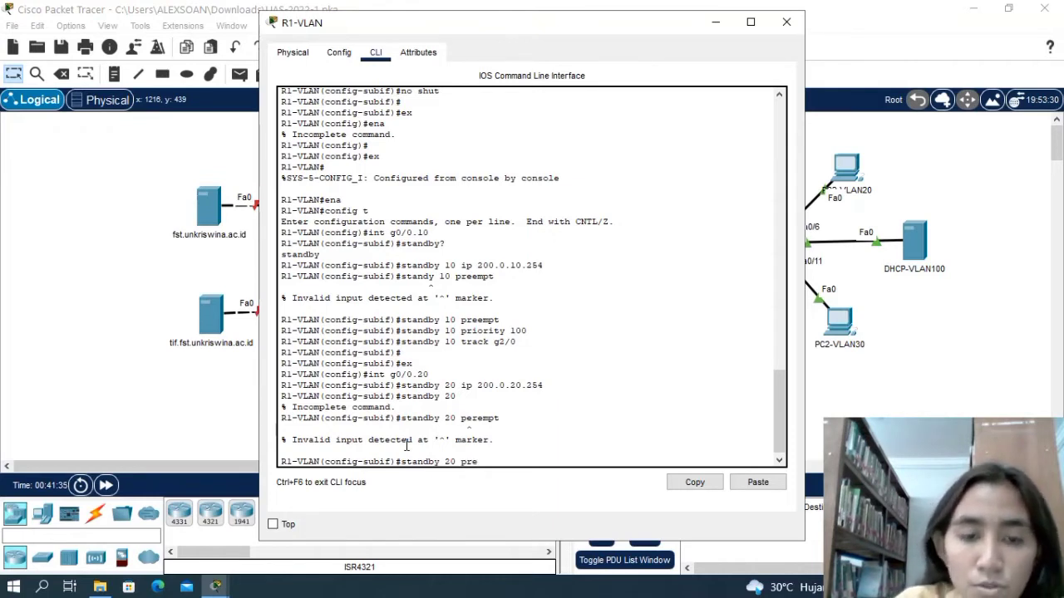
pyautogui.write('emp')
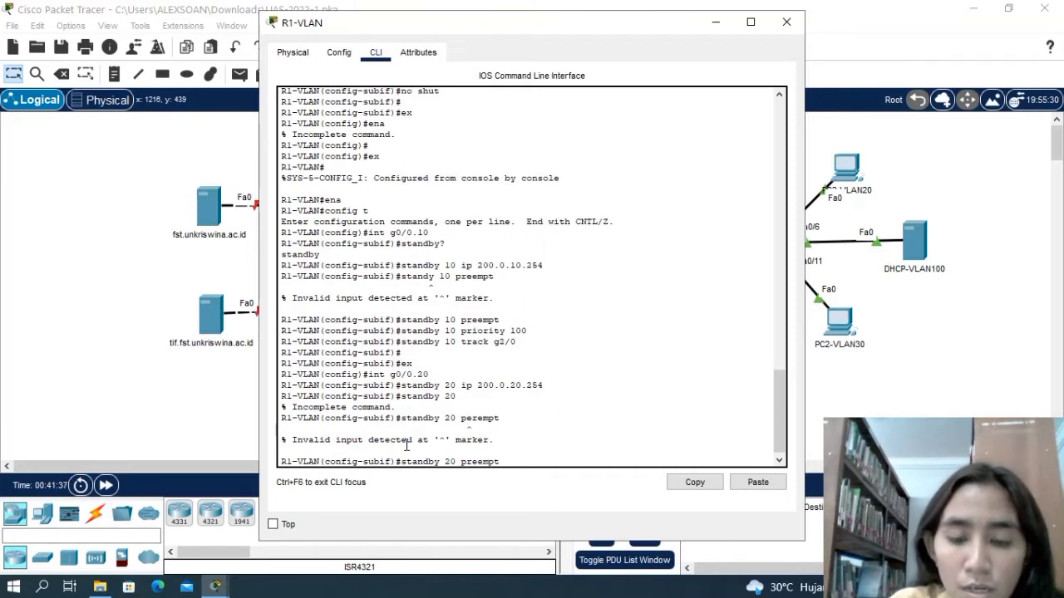
pyautogui.write('t')
pyautogui.press('Return')
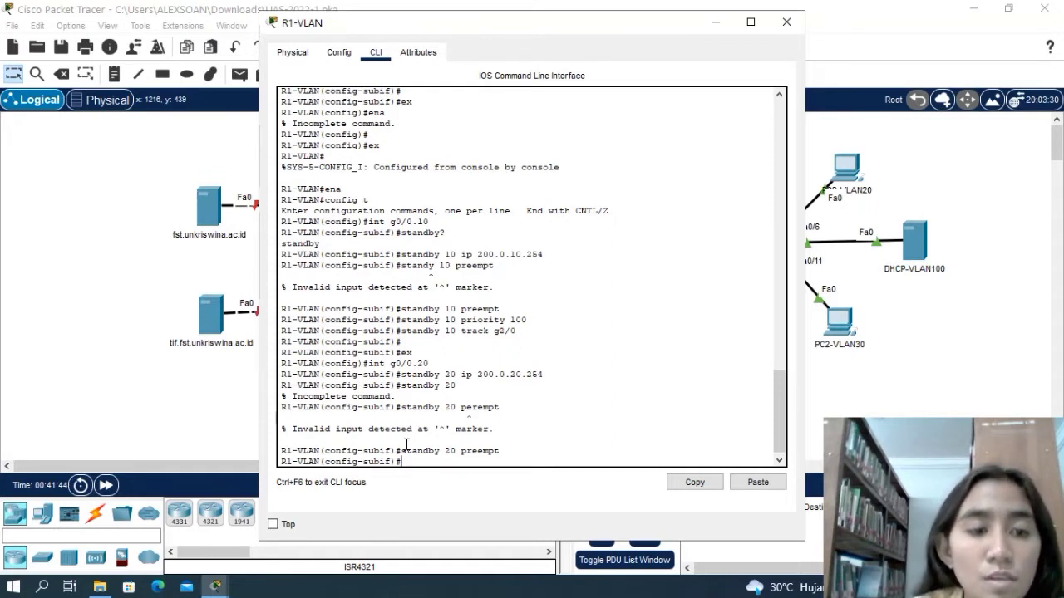
# Set the priority of HSRP group 20 on g0/0.20 to 110 with standby 20 priority 110.
pyautogui.write('stand')
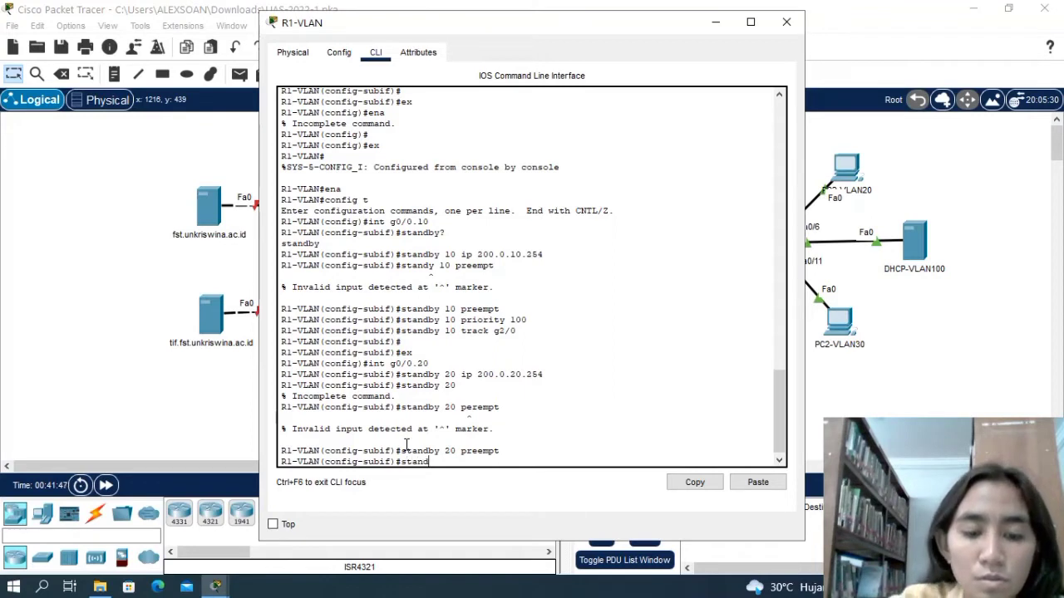
pyautogui.write('by')
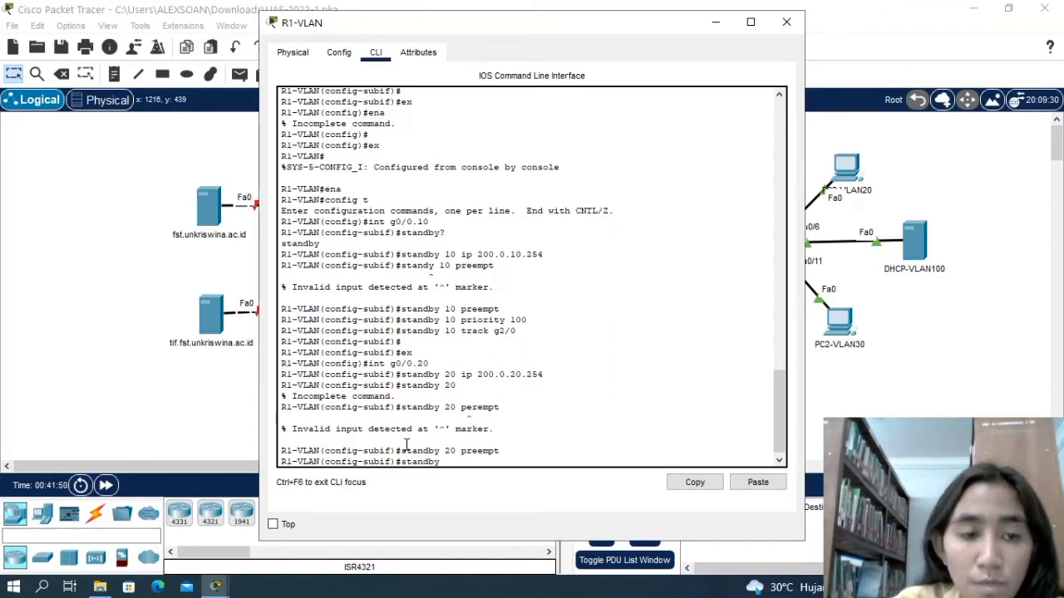
pyautogui.write(' 20')
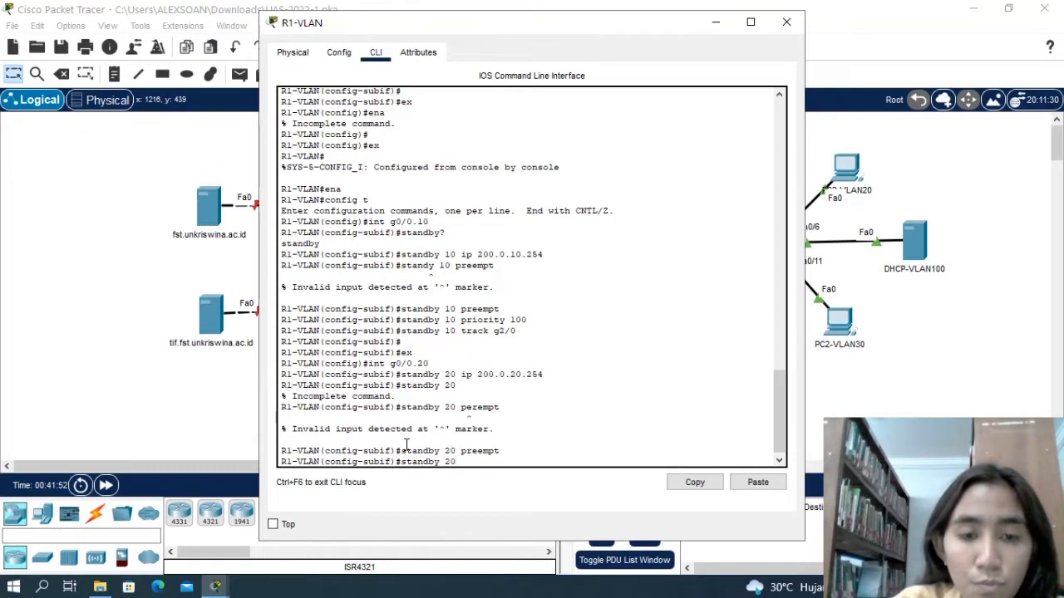
pyautogui.write(' prio')
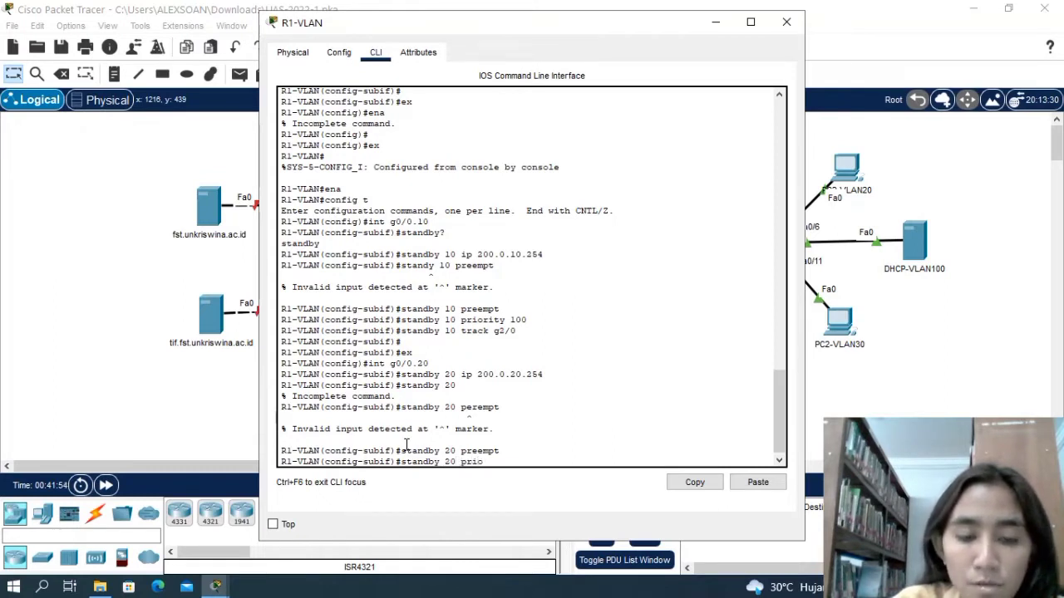
pyautogui.write('rity')
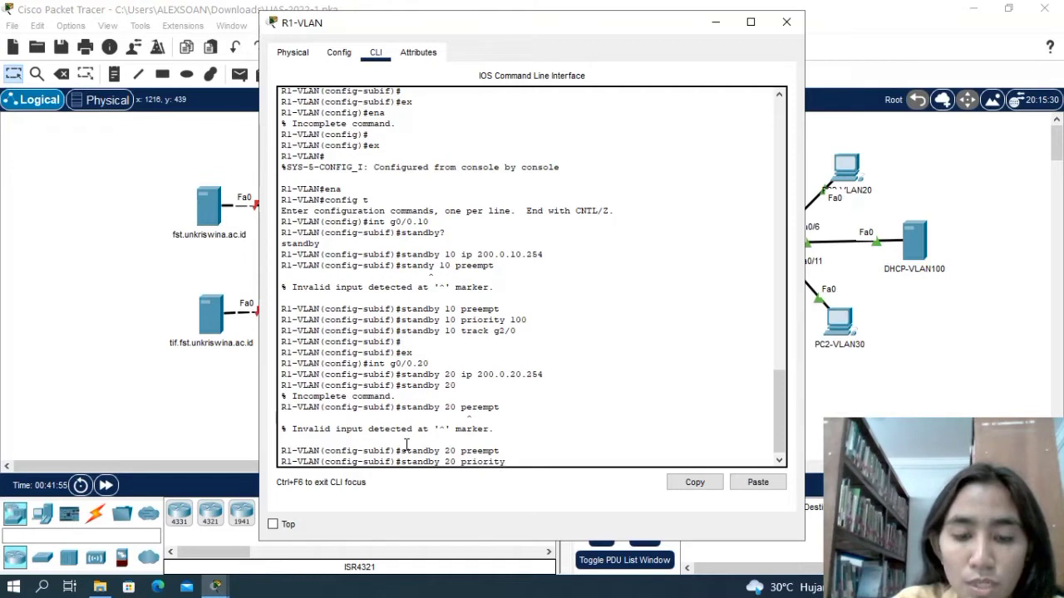
pyautogui.write(' 110')
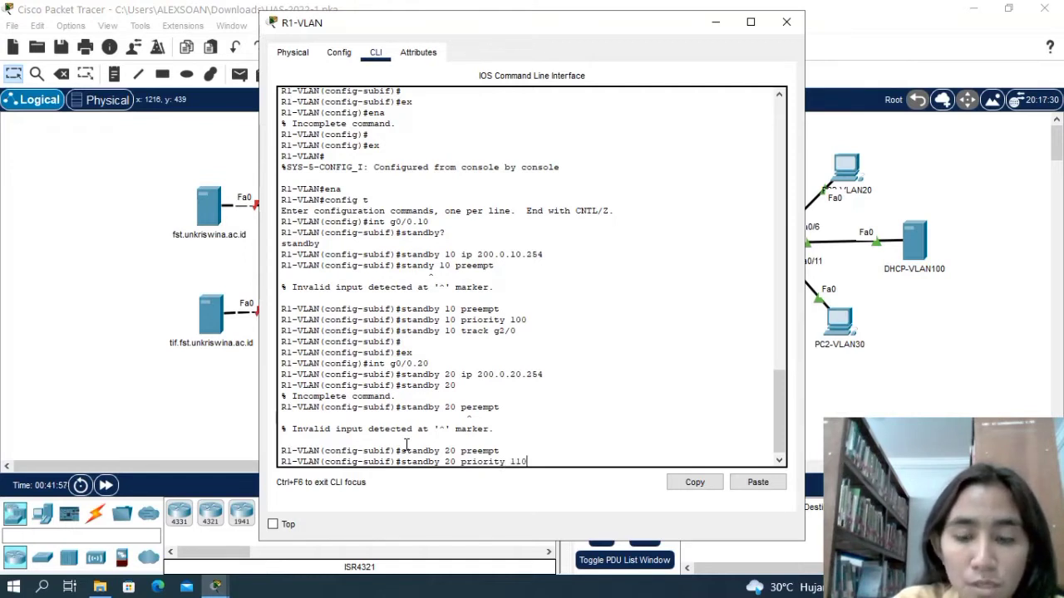
pyautogui.press('Return')
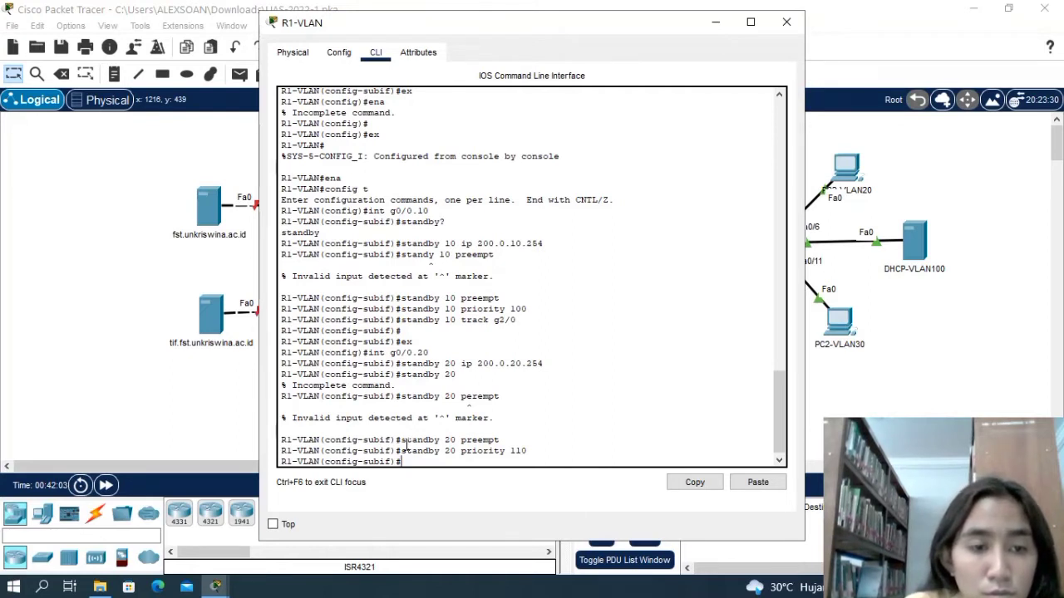
pyautogui.press('Return')
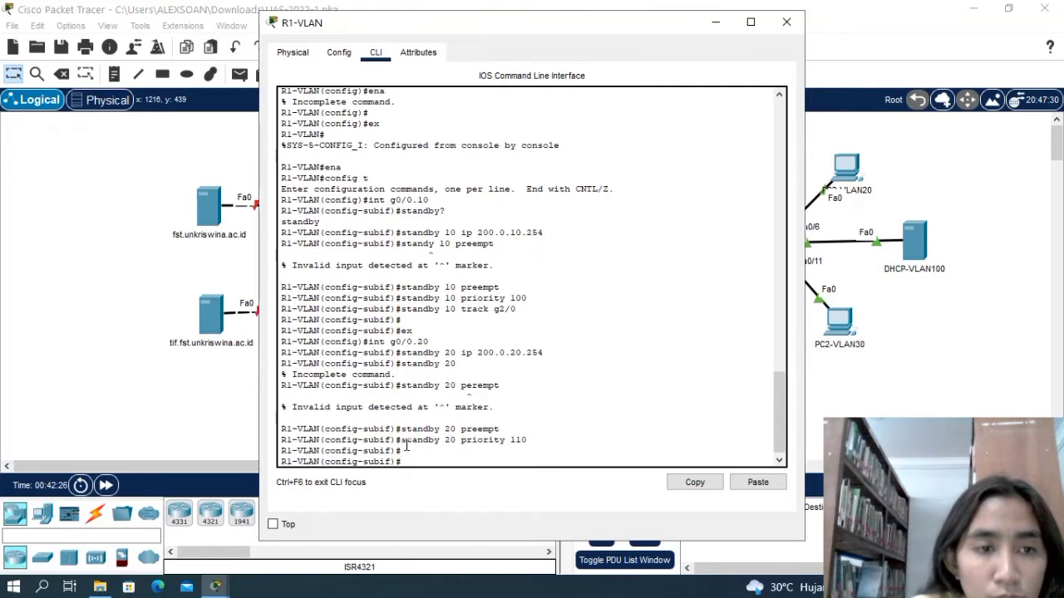
pyautogui.write('gi')
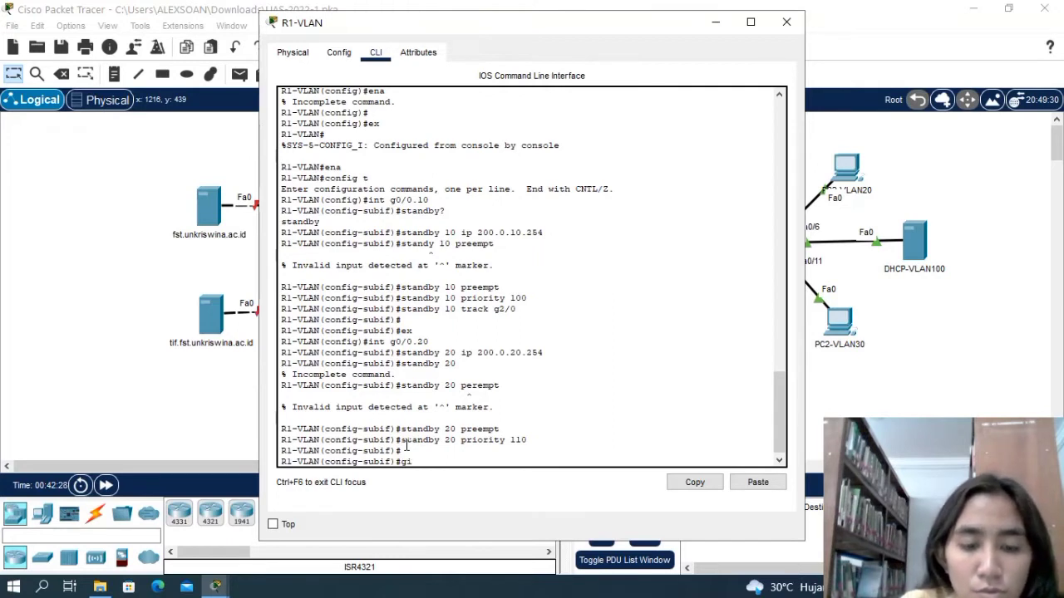
pyautogui.write('gabit')
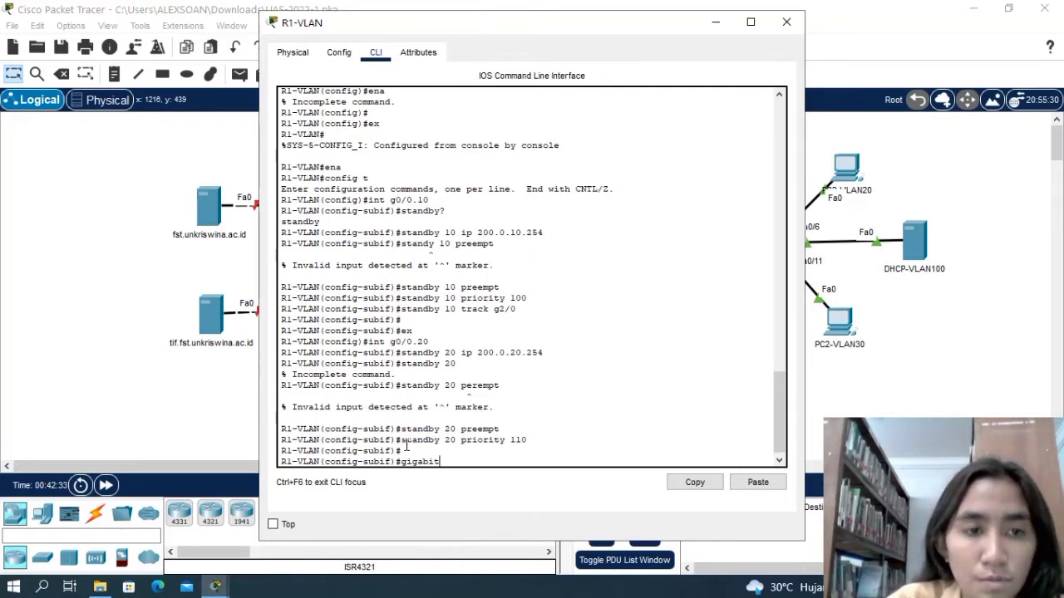
pyautogui.write('Et')
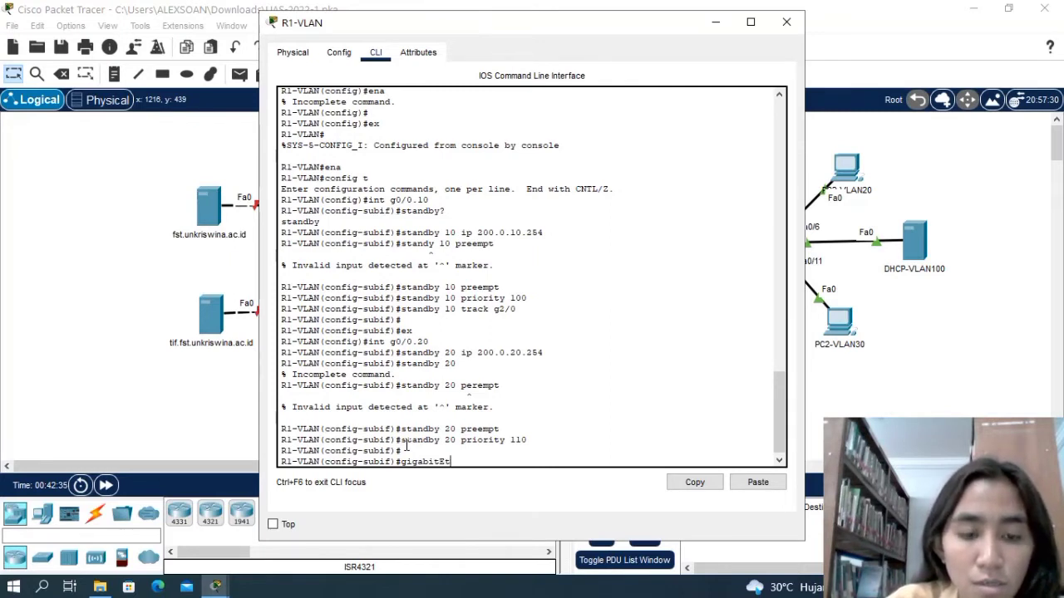
pyautogui.write('hernet')
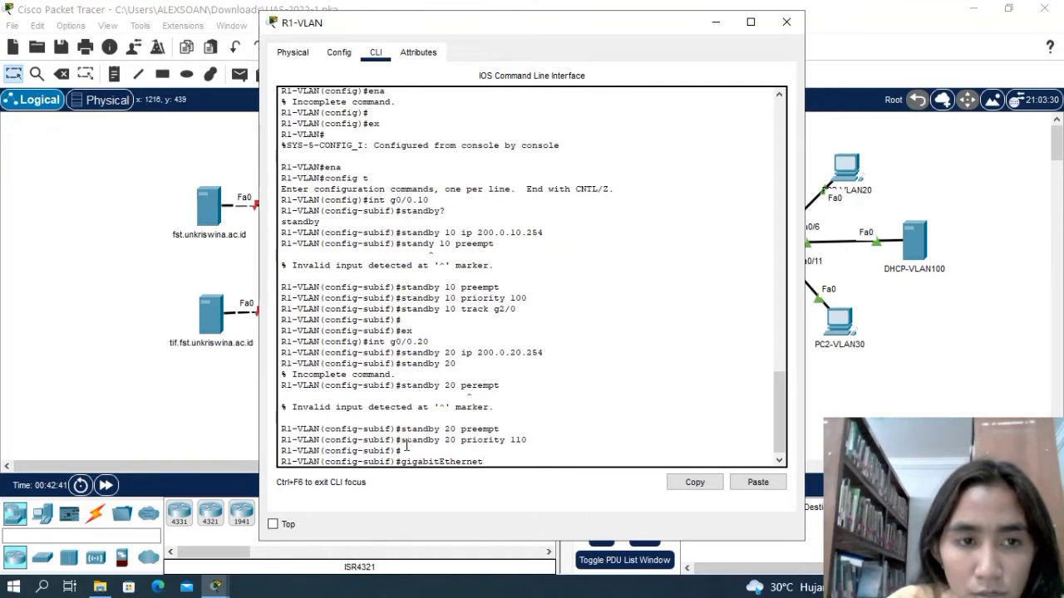
pyautogui.write('0/')
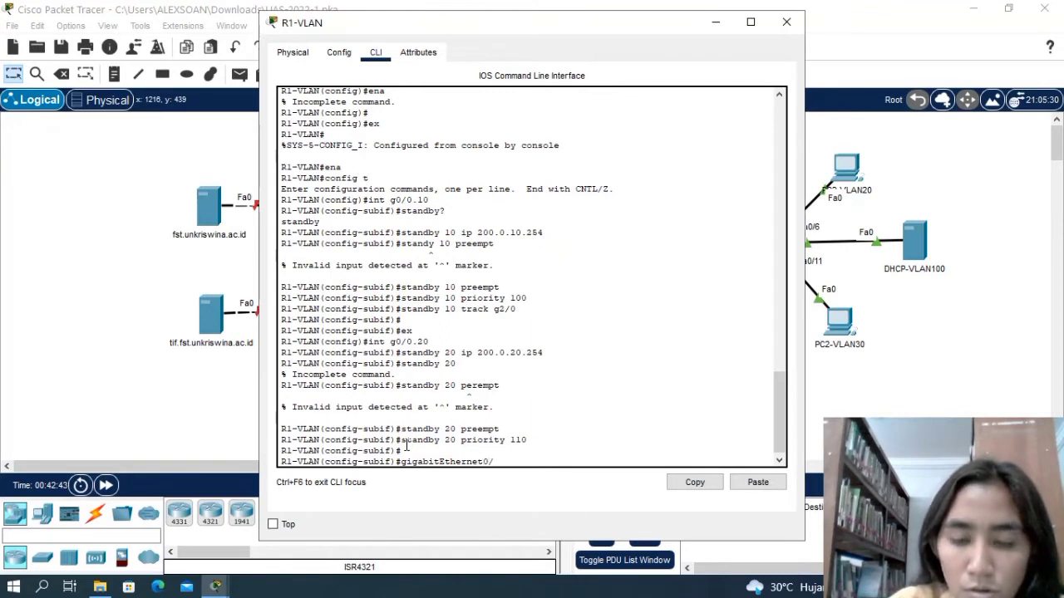
pyautogui.write('0.20')
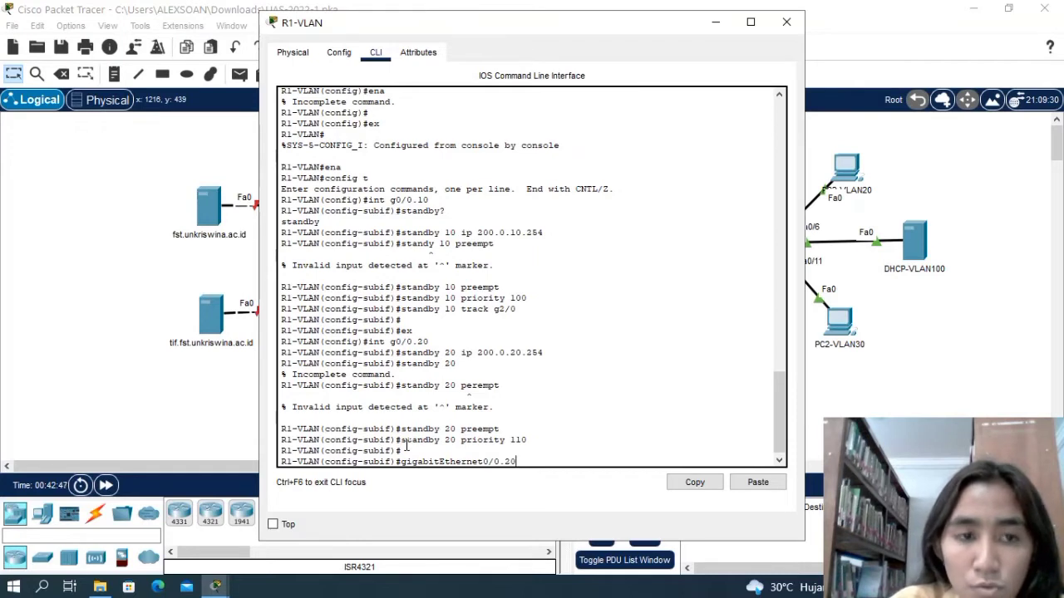
pyautogui.write(' Gr')
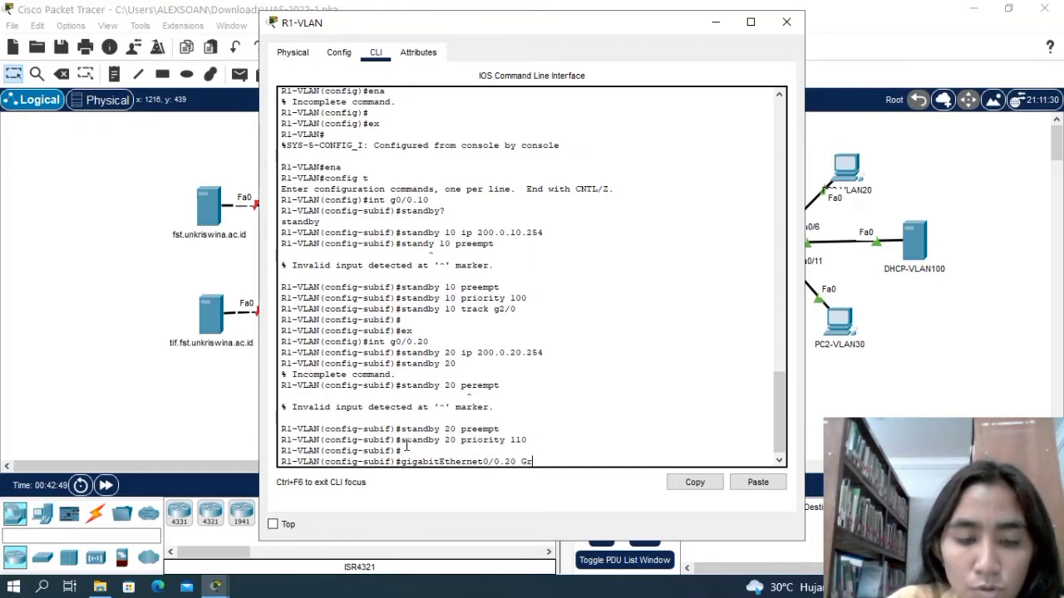
pyautogui.write('p')
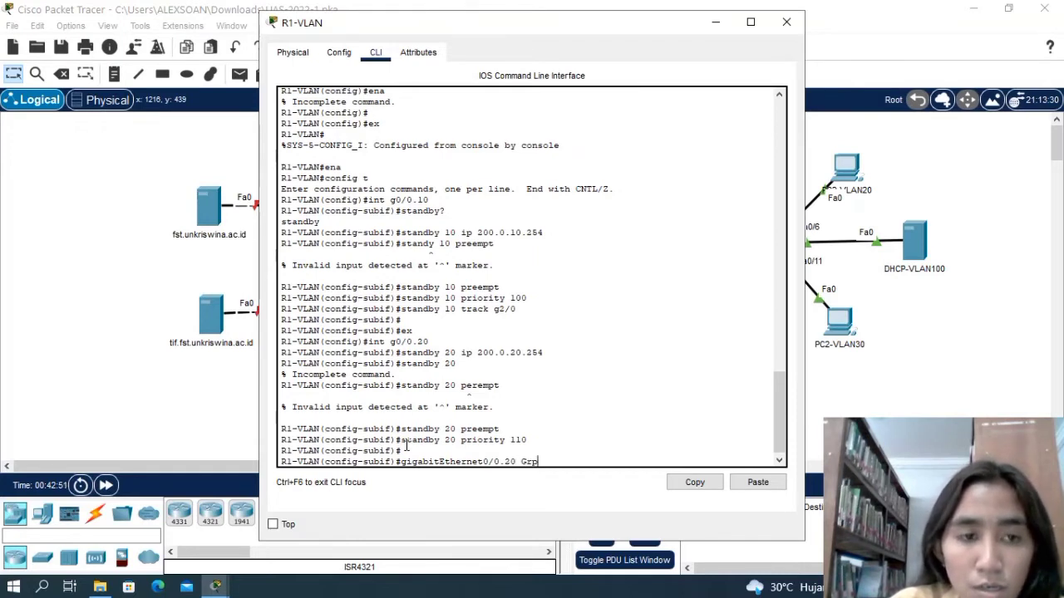
pyautogui.write(' 20')
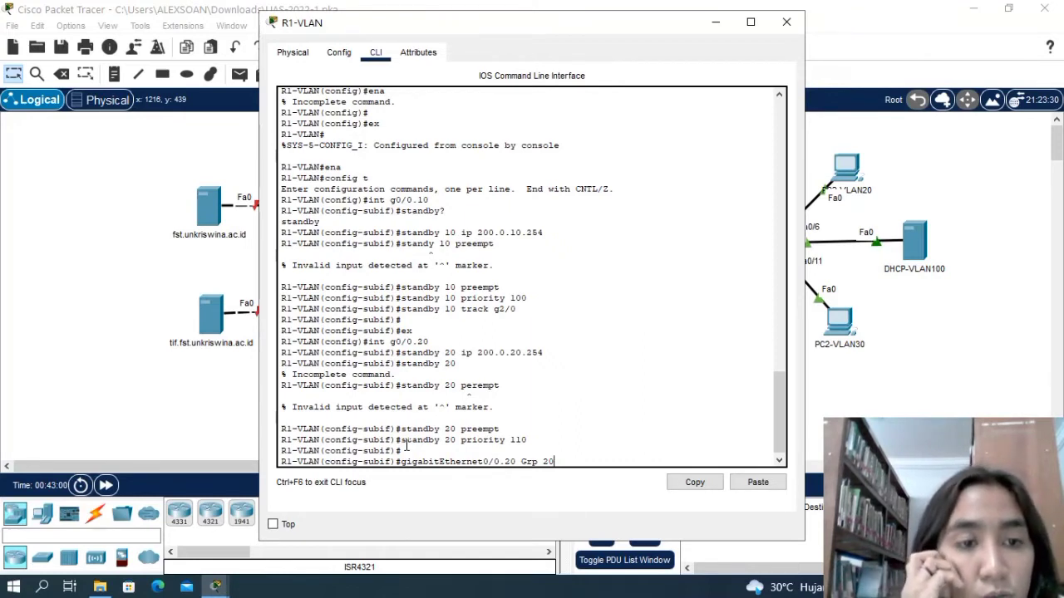
pyautogui.press('BackSpace')
pyautogui.press('BackSpace')
pyautogui.press('BackSpace')
pyautogui.press('BackSpace')
pyautogui.press('BackSpace')
pyautogui.press('BackSpace')
pyautogui.press('BackSpace')
pyautogui.press('BackSpace')
pyautogui.press('BackSpace')
pyautogui.press('BackSpace')
pyautogui.press('BackSpace')
pyautogui.press('BackSpace')
pyautogui.press('BackSpace')
pyautogui.press('BackSpace')
pyautogui.press('BackSpace')
pyautogui.press('BackSpace')
pyautogui.press('BackSpace')
pyautogui.press('BackSpace')
pyautogui.press('BackSpace')
pyautogui.press('BackSpace')
pyautogui.press('BackSpace')
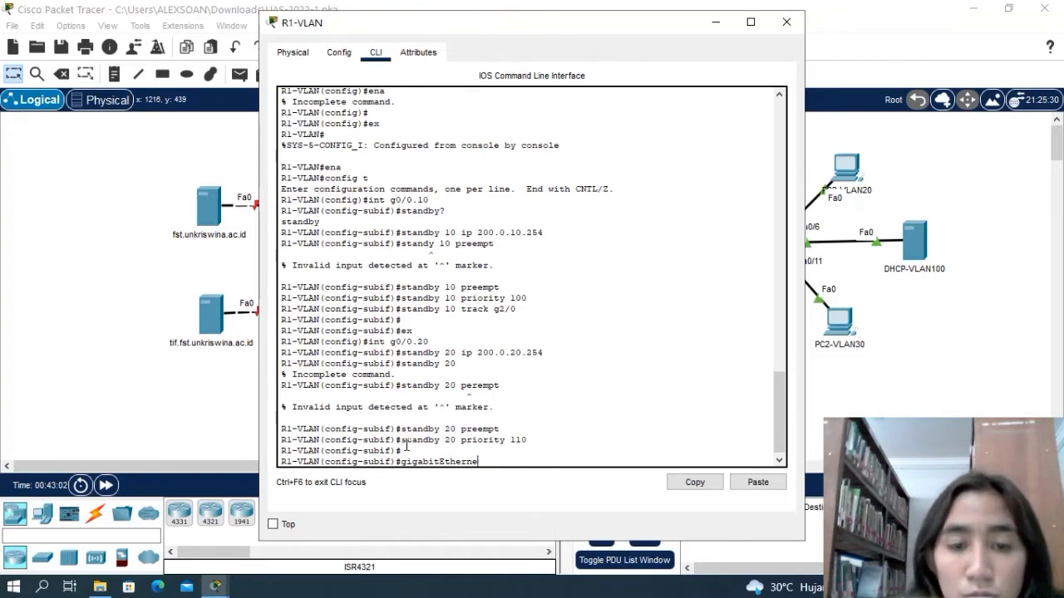
pyautogui.press('BackSpace')
pyautogui.press('BackSpace')
pyautogui.press('BackSpace')
pyautogui.press('BackSpace')
pyautogui.press('BackSpace')
pyautogui.press('BackSpace')
pyautogui.press('BackSpace')
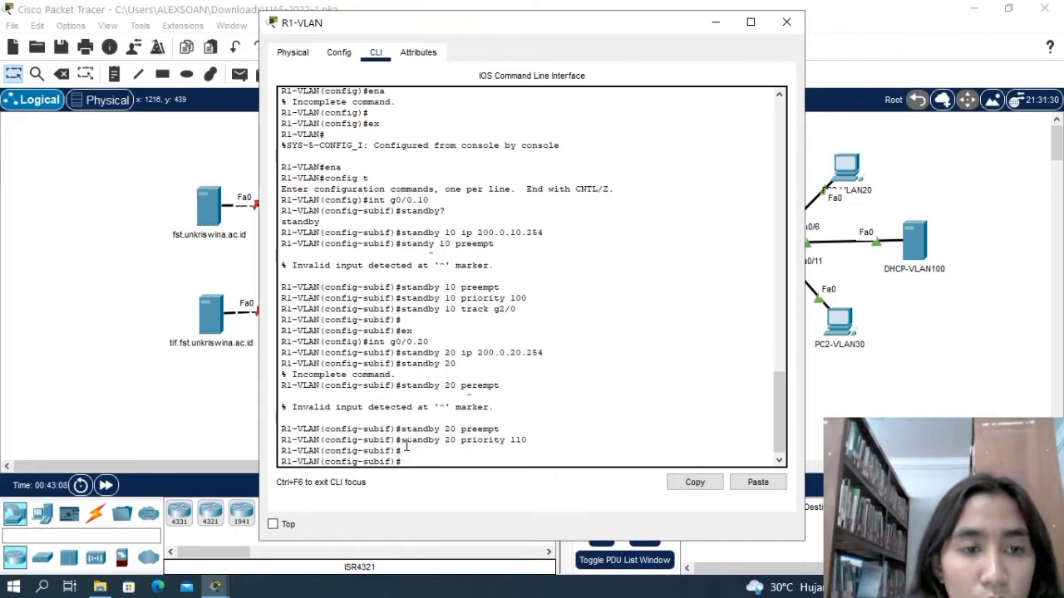
# Make HSRP group 20 on subinterface g0/0.20 track interface g2/0 with standby 20 track g2/0.
pyautogui.write('stanby')
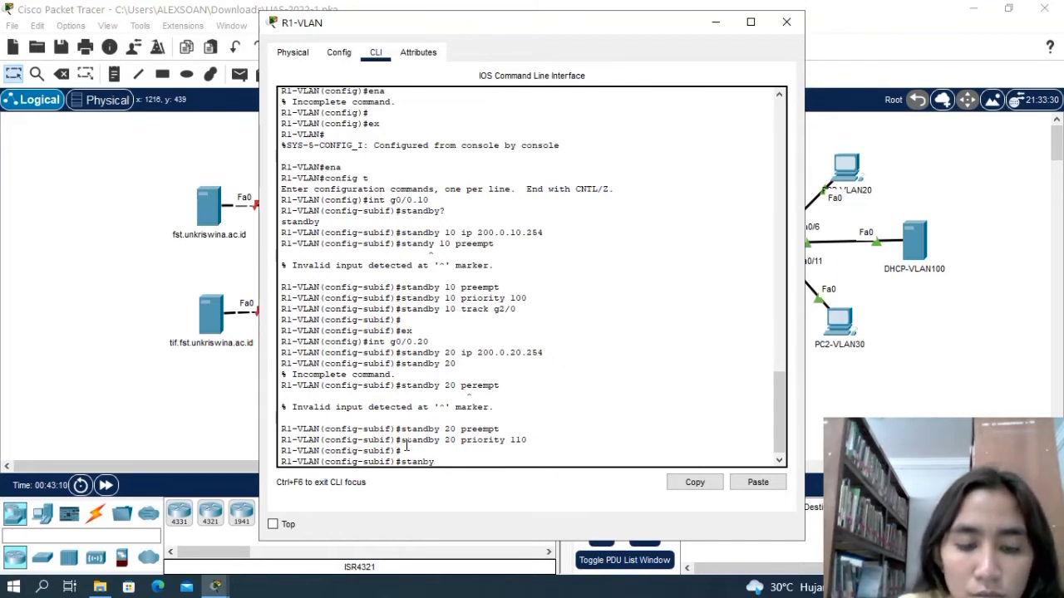
pyautogui.press('BackSpace')
pyautogui.press('BackSpace')
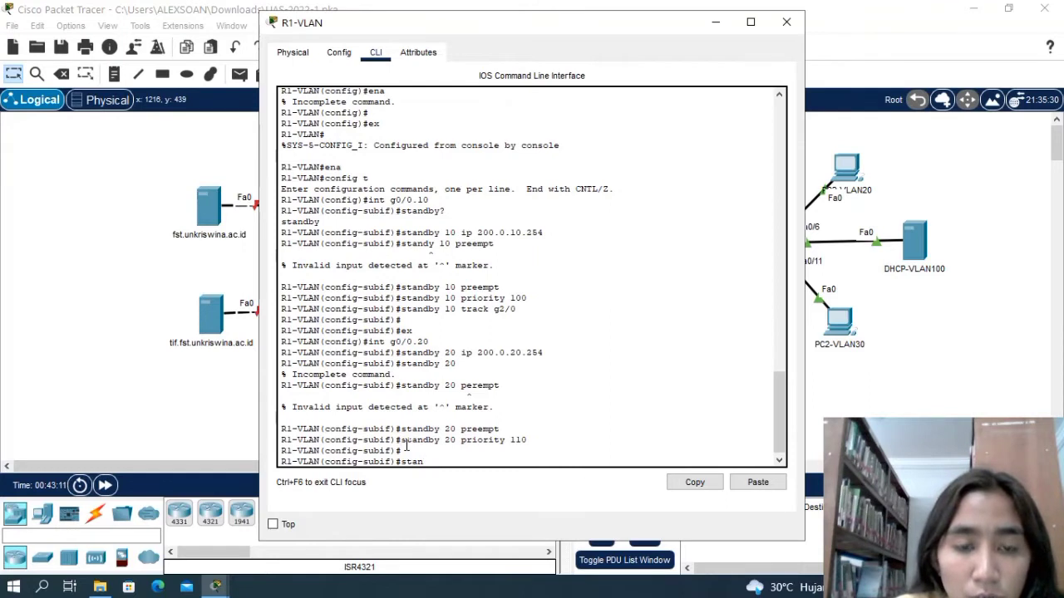
pyautogui.write('dby')
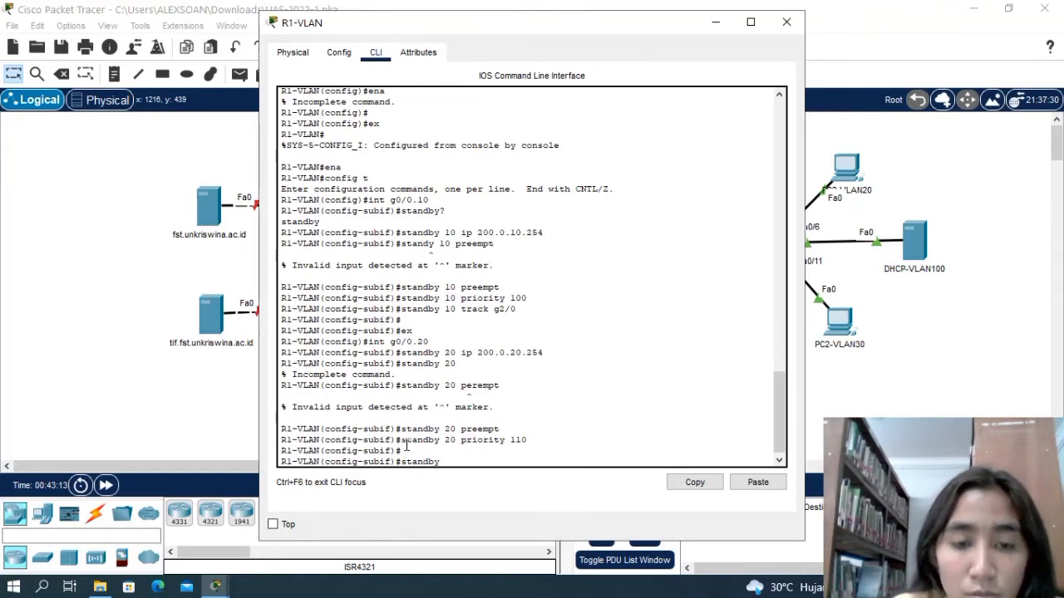
pyautogui.write(' 20')
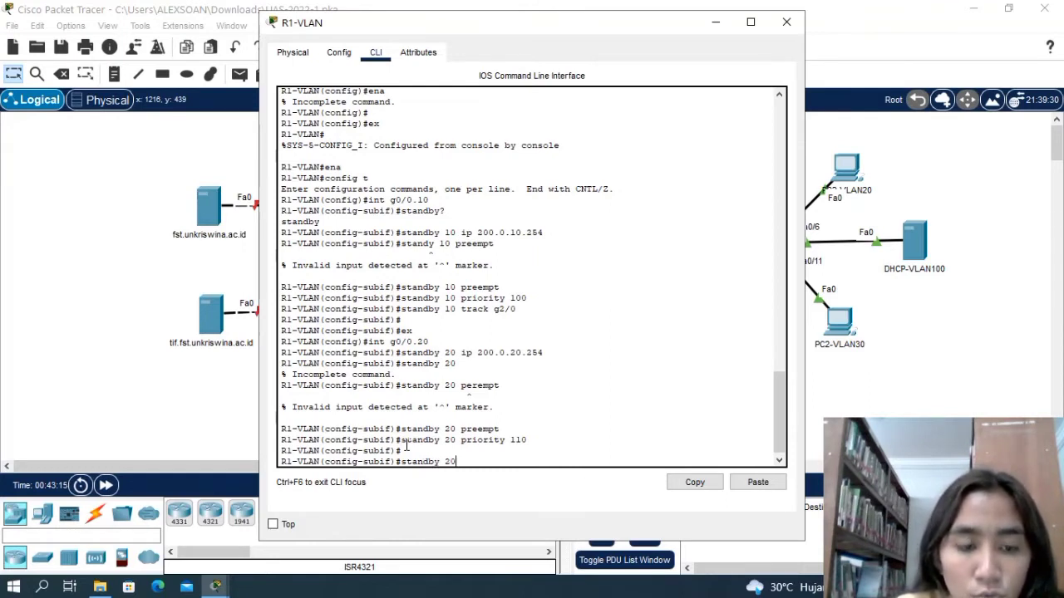
pyautogui.write(' track ')
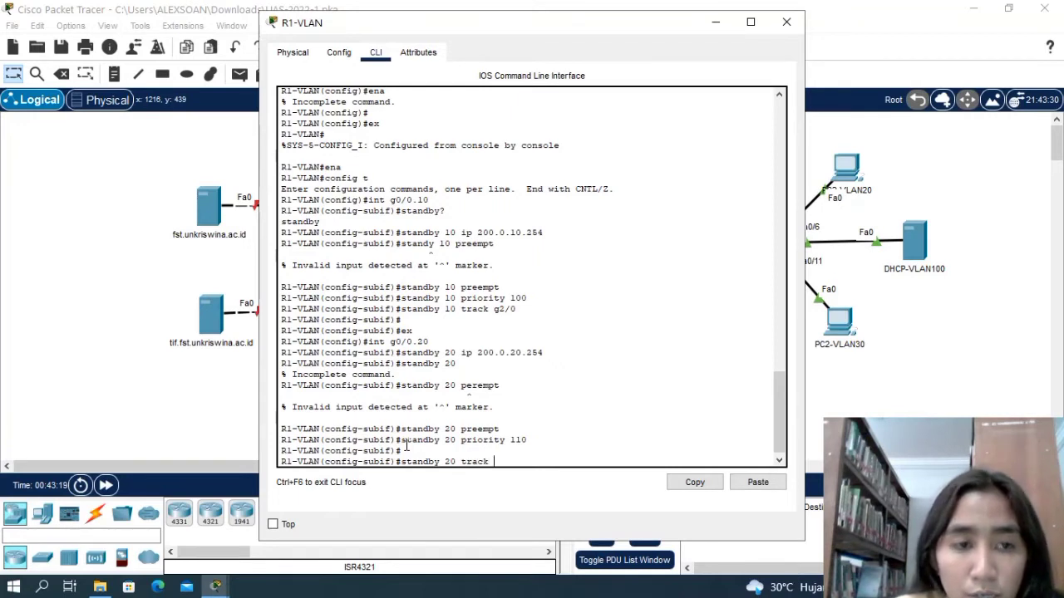
pyautogui.write('g2/0')
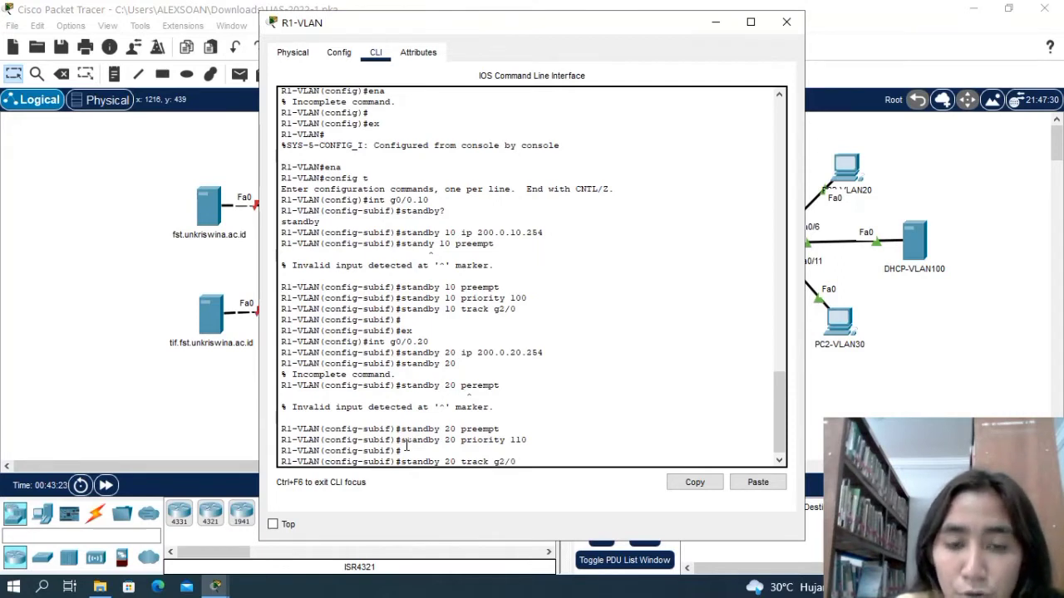
pyautogui.press('Return')
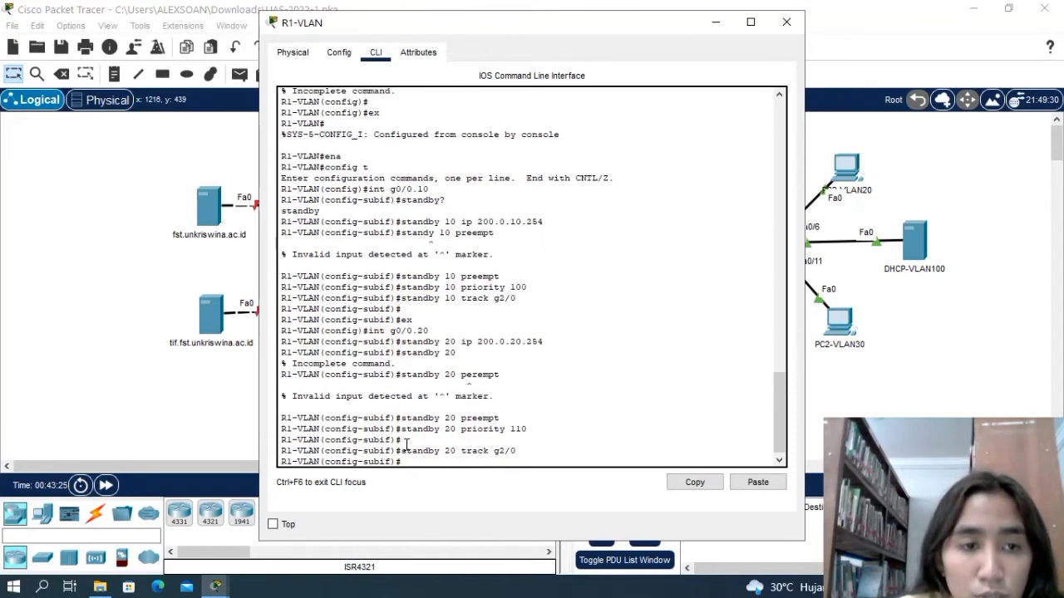
pyautogui.press('Return')
# Exit subinterface g0/0.20 and enter configuration mode for subinterface g0/0.30 with int g0/0.30.
pyautogui.write('ex')
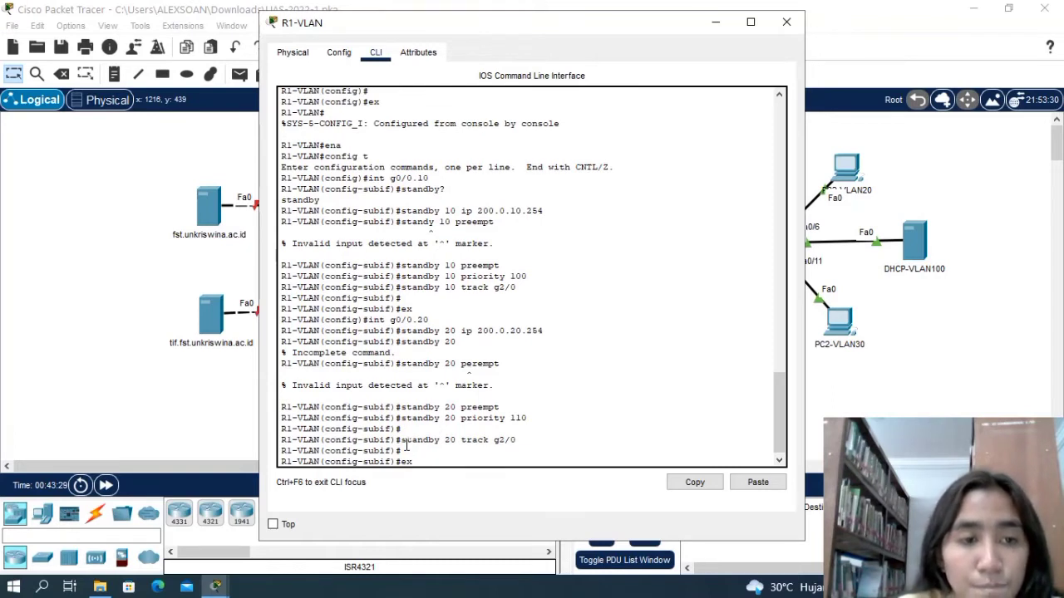
pyautogui.press('Return')
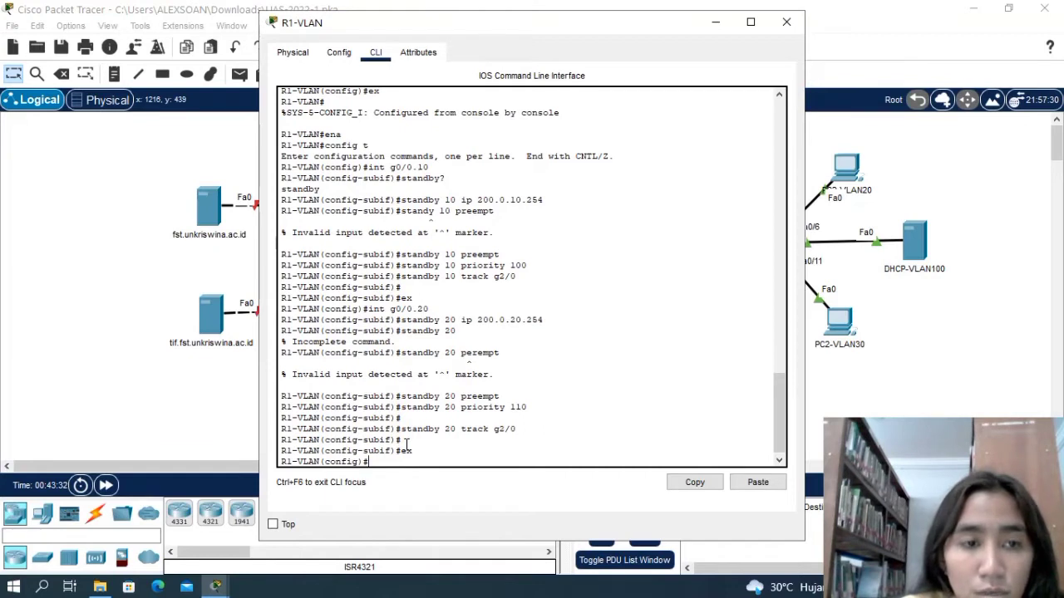
pyautogui.write('int')
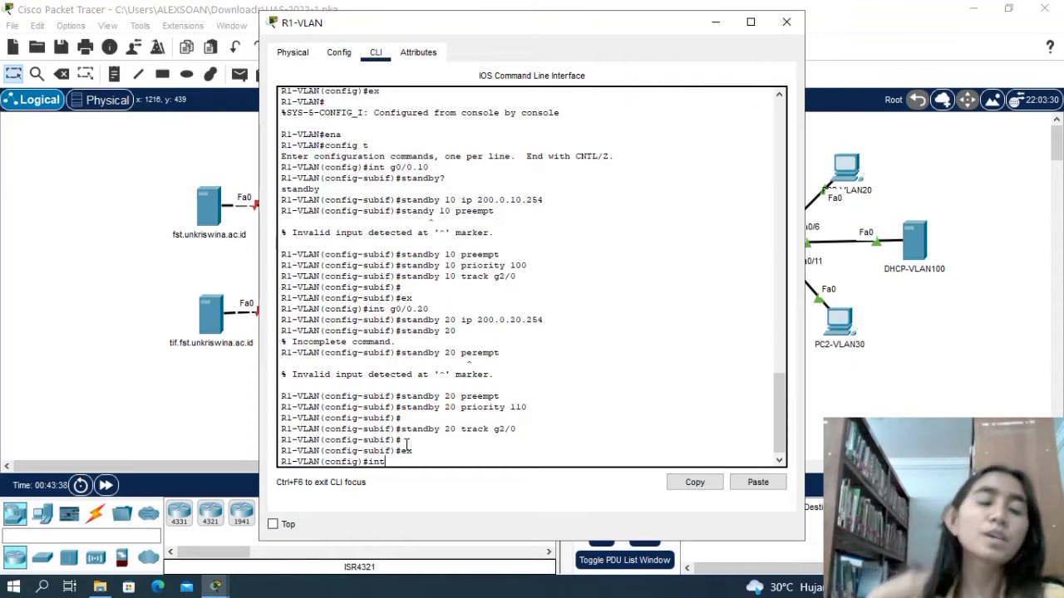
pyautogui.write('g0')
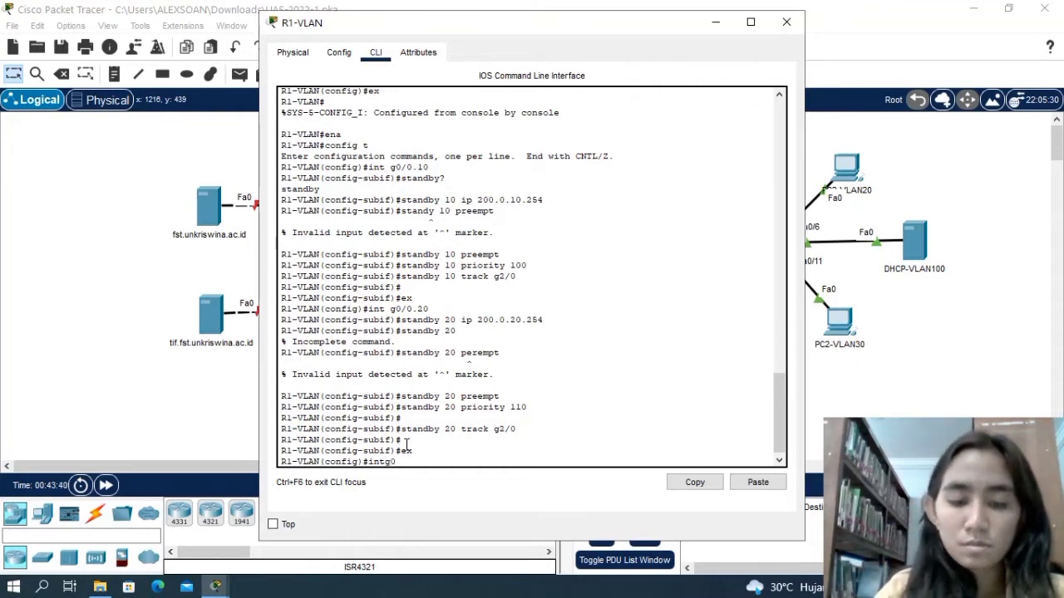
pyautogui.press('BackSpace')
pyautogui.press('BackSpace')
pyautogui.write('g')
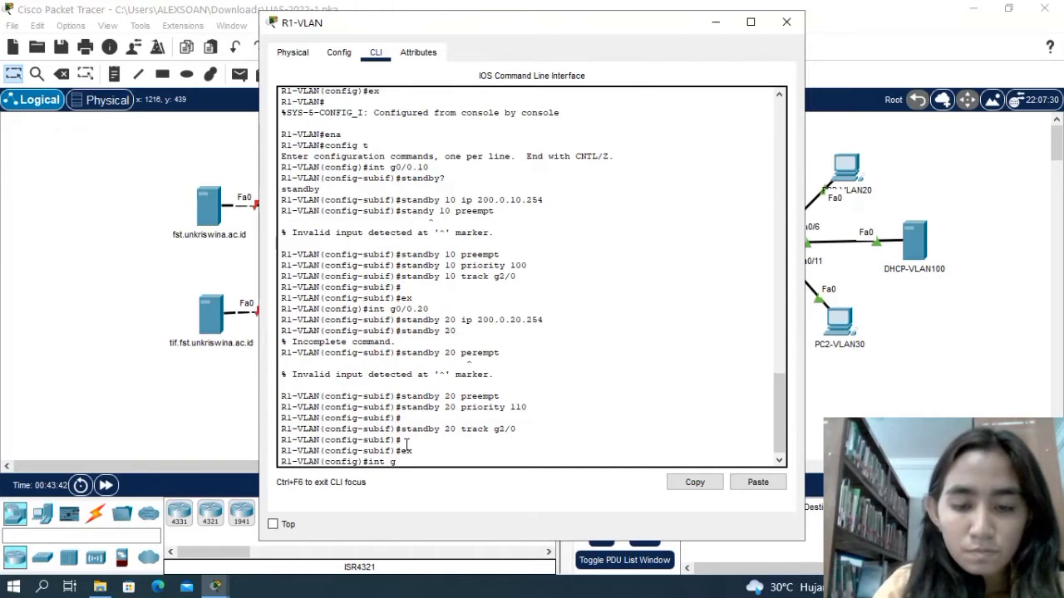
pyautogui.write('0')
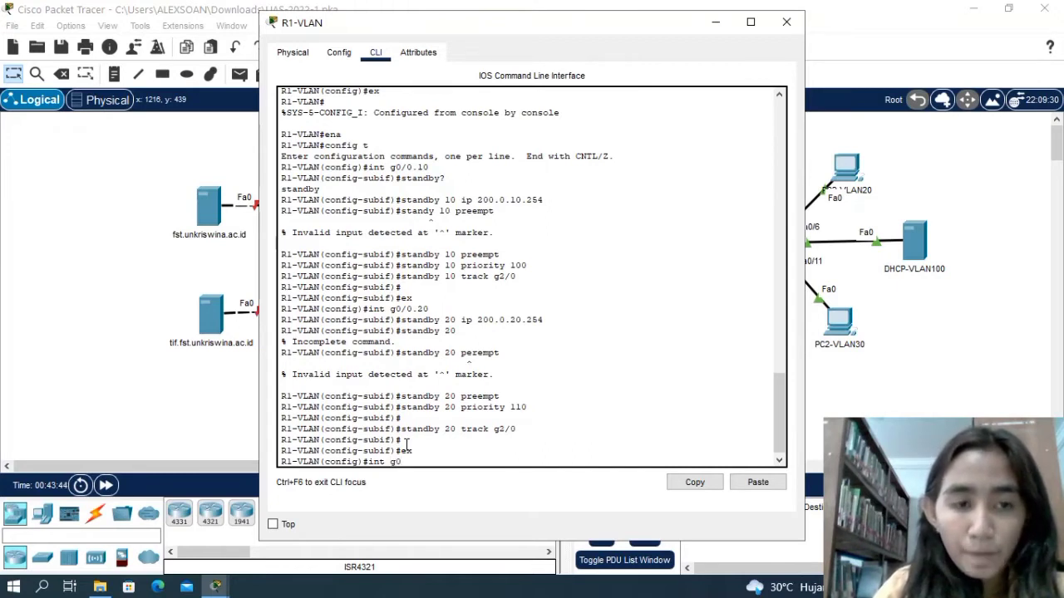
pyautogui.write('/')
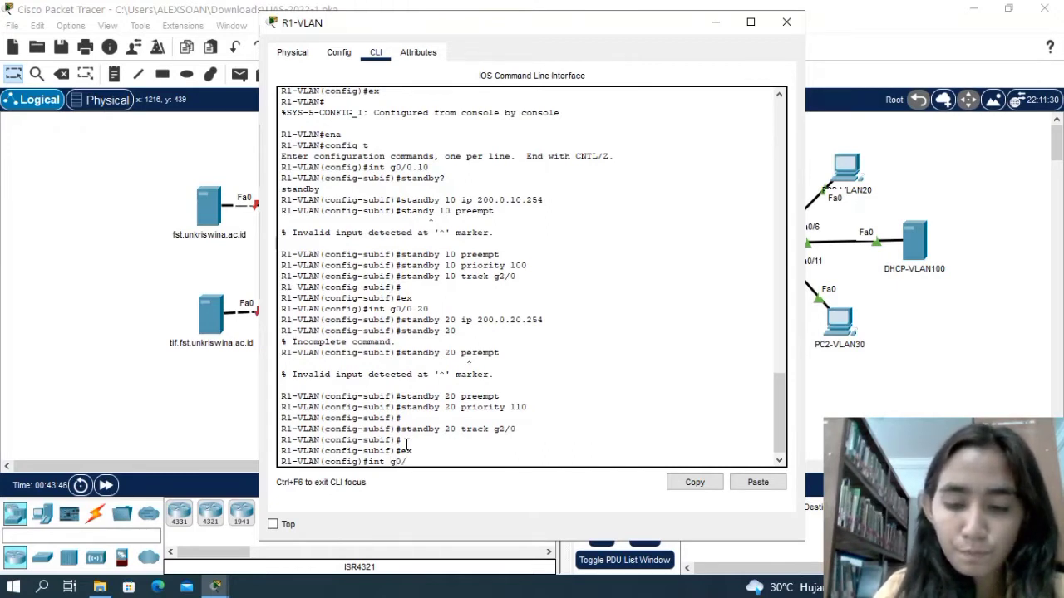
pyautogui.write('0.30')
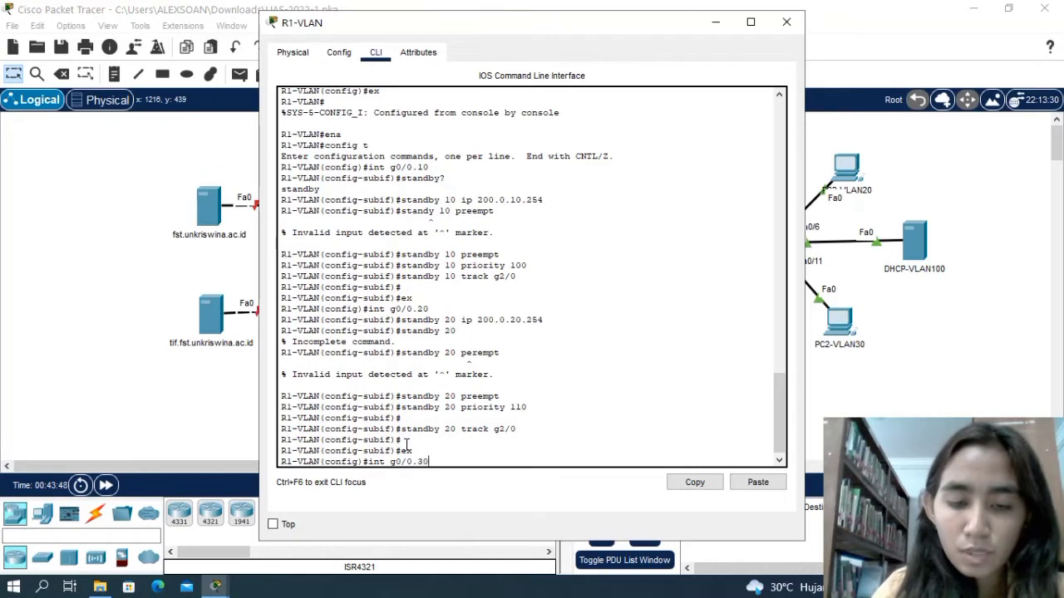
pyautogui.press('Return')
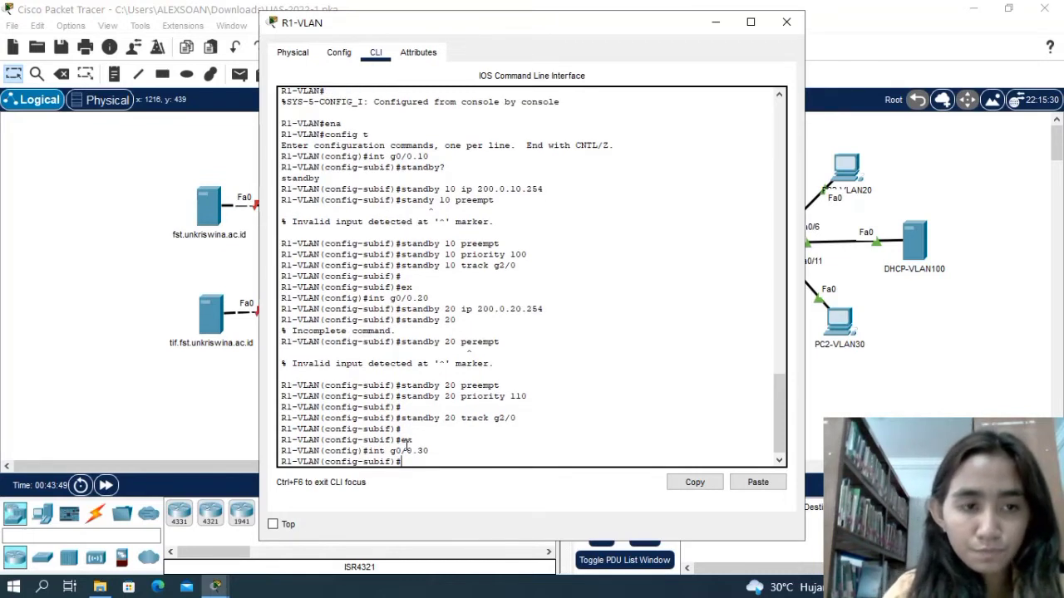
# Assign virtual IP 200.0.30.254 to HSRP group 30 on subinterface g0/0.30 with standby 30 ip 200.0.30.254.
pyautogui.write('stand')
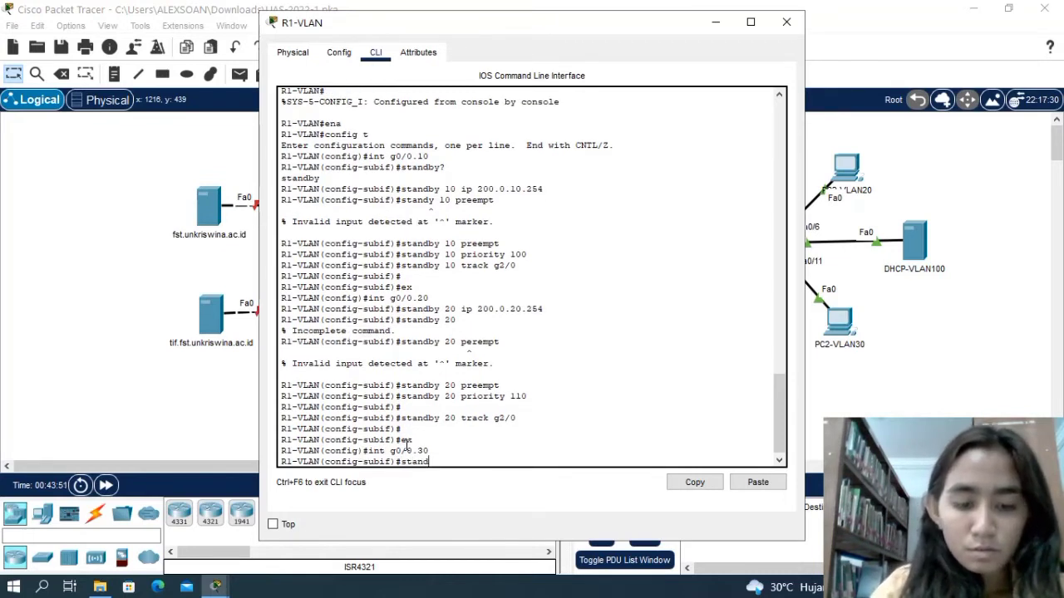
pyautogui.write('by')
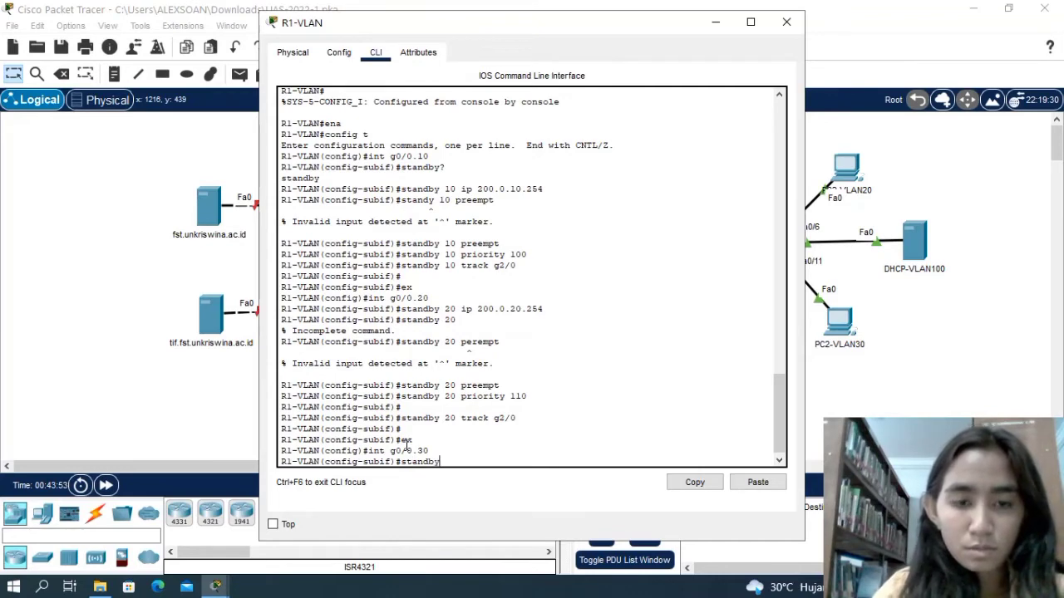
pyautogui.write(' 30')
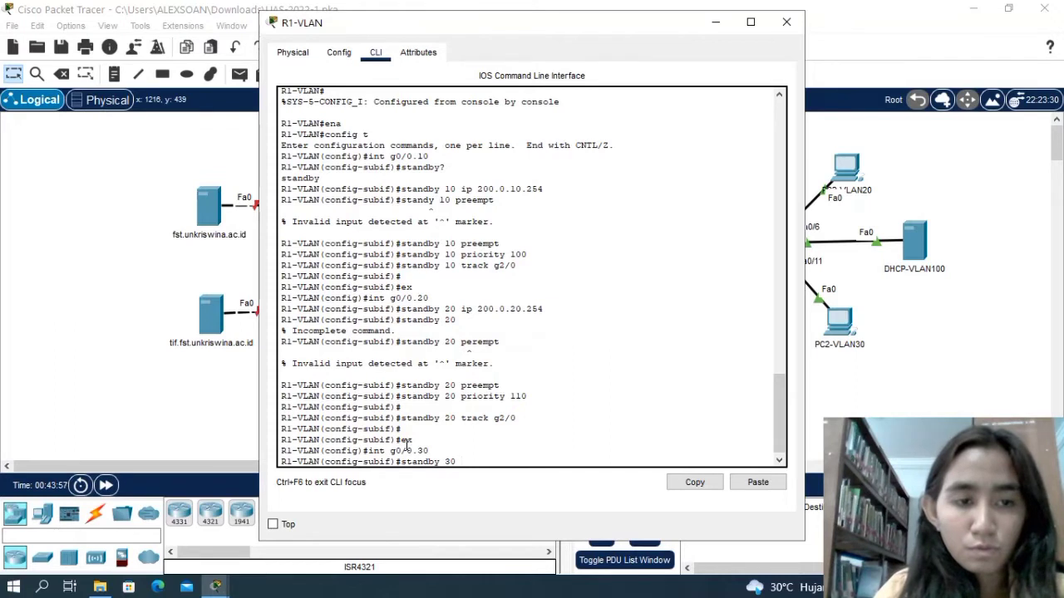
pyautogui.write(' ip')
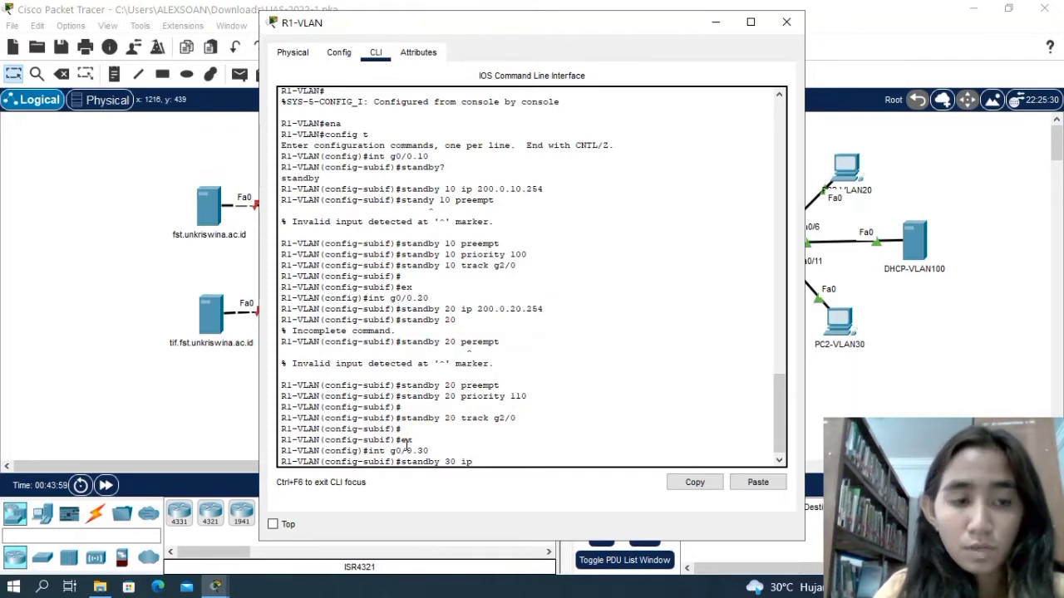
pyautogui.write(' 200')
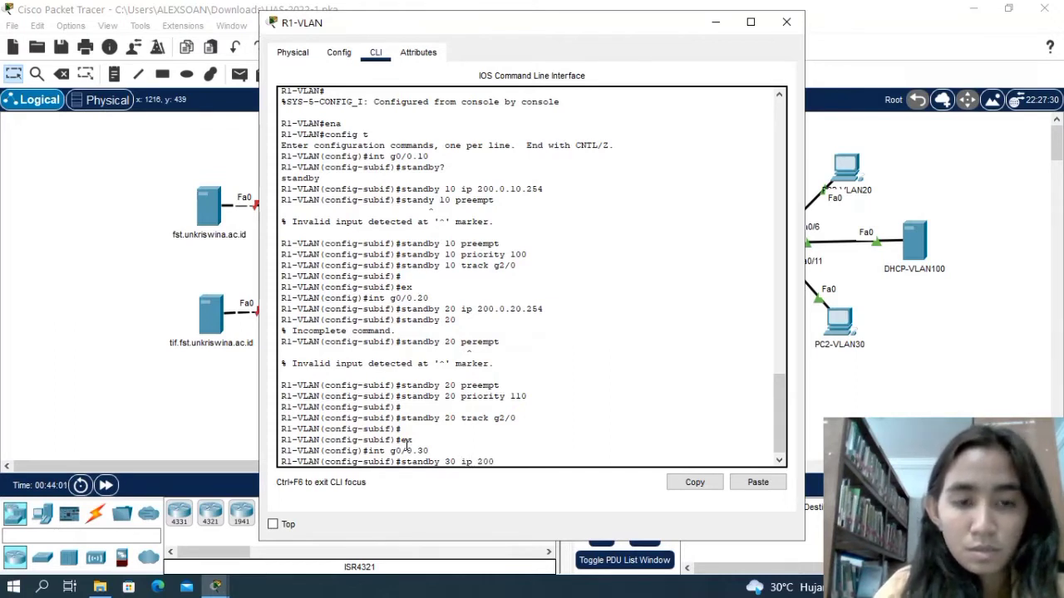
pyautogui.write('.0.')
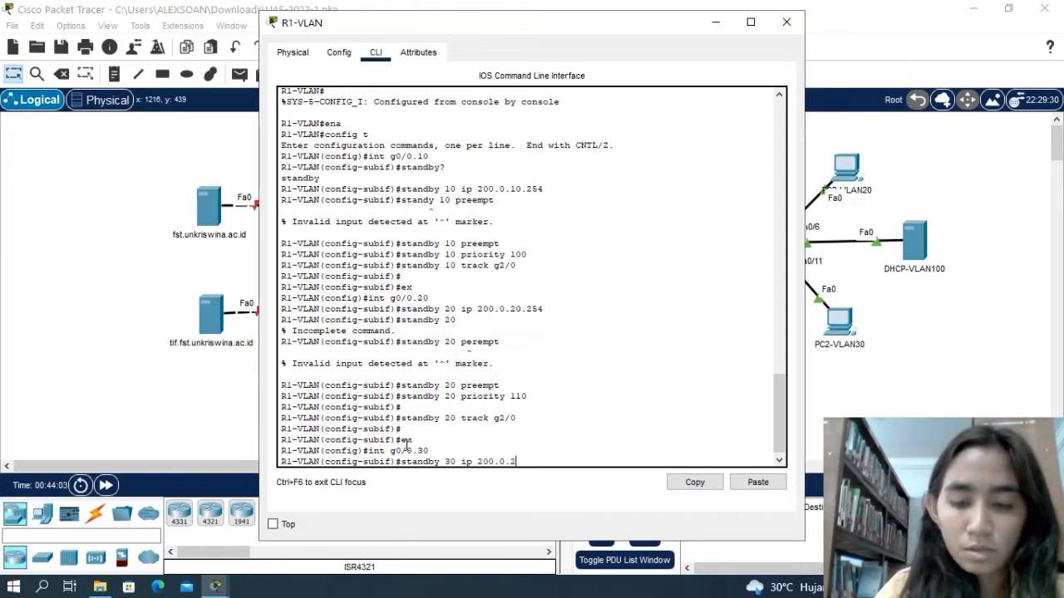
pyautogui.write('30')
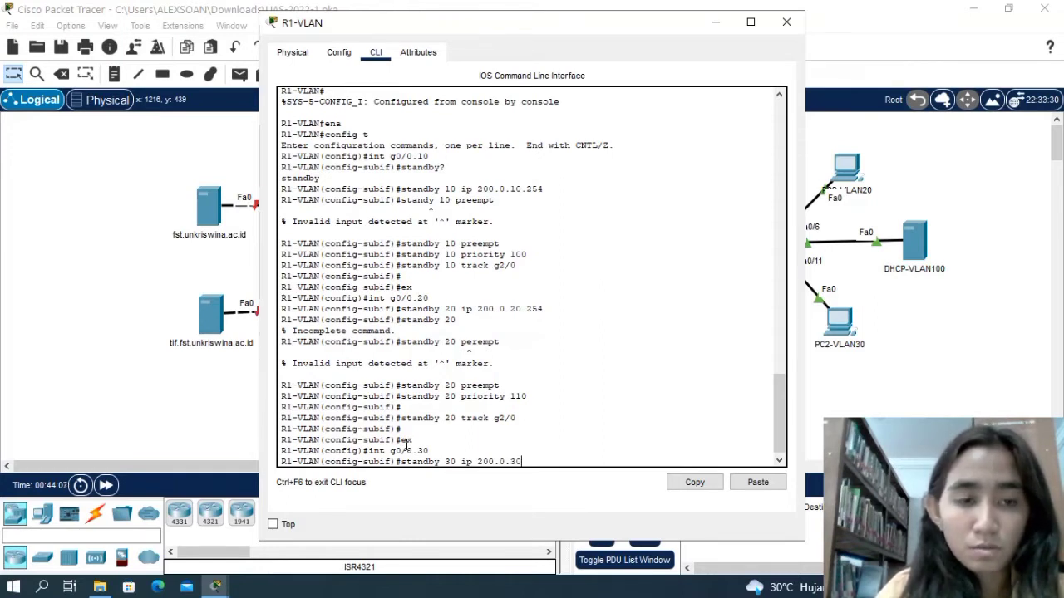
pyautogui.write('.254')
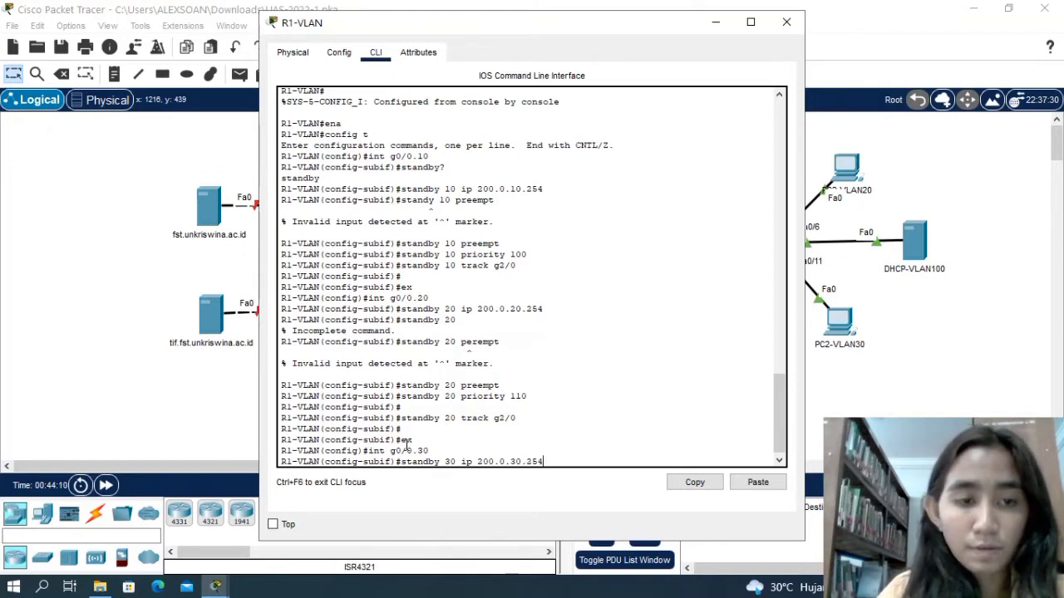
pyautogui.press('Return')
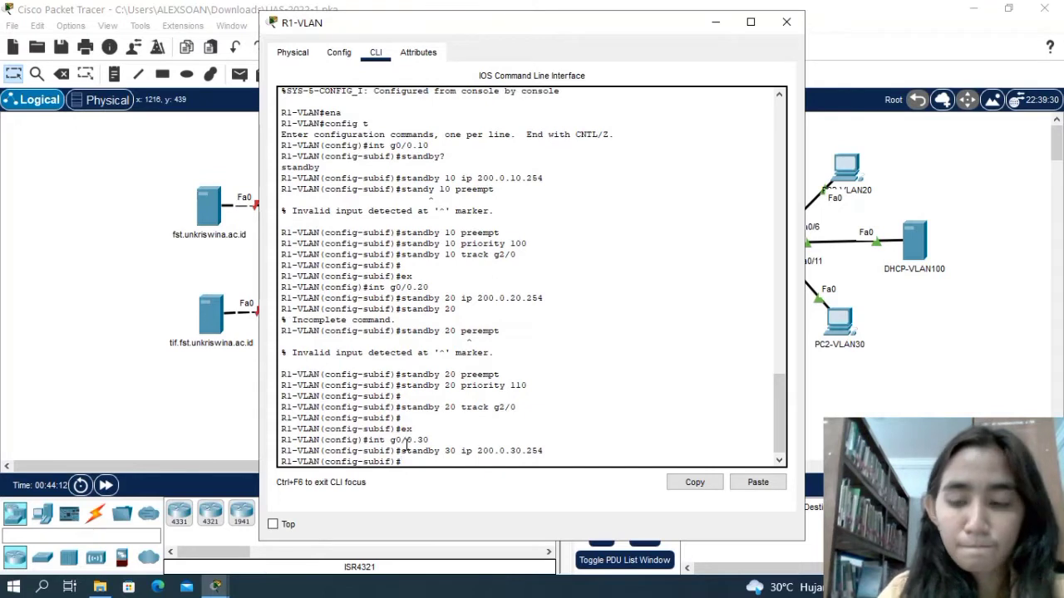
# Reissue the standby 30 ip 200.0.30.254 command on subinterface g0/0.30.
pyautogui.write('stand')
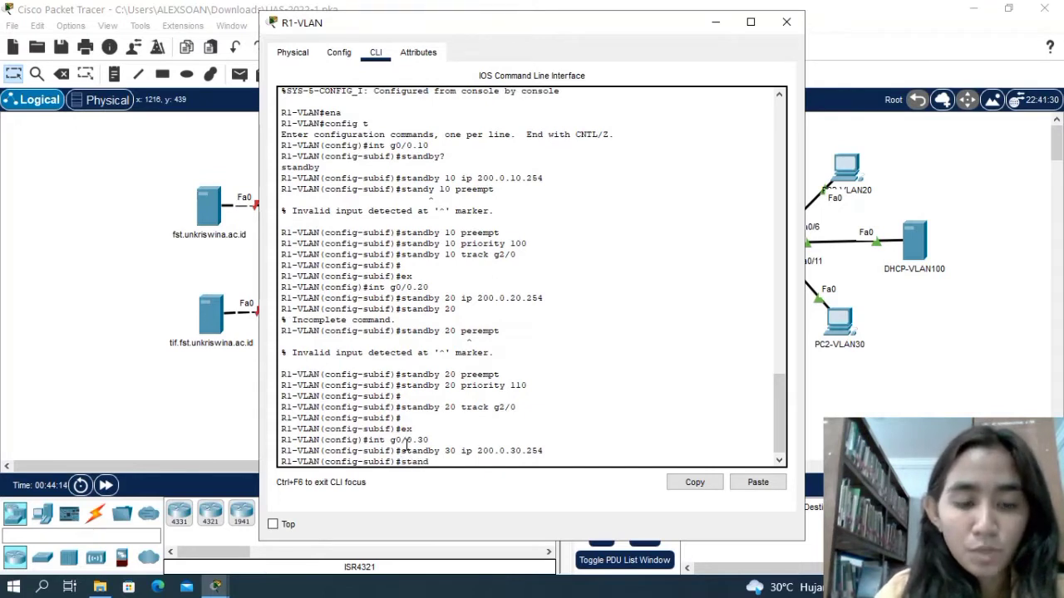
pyautogui.write('by')
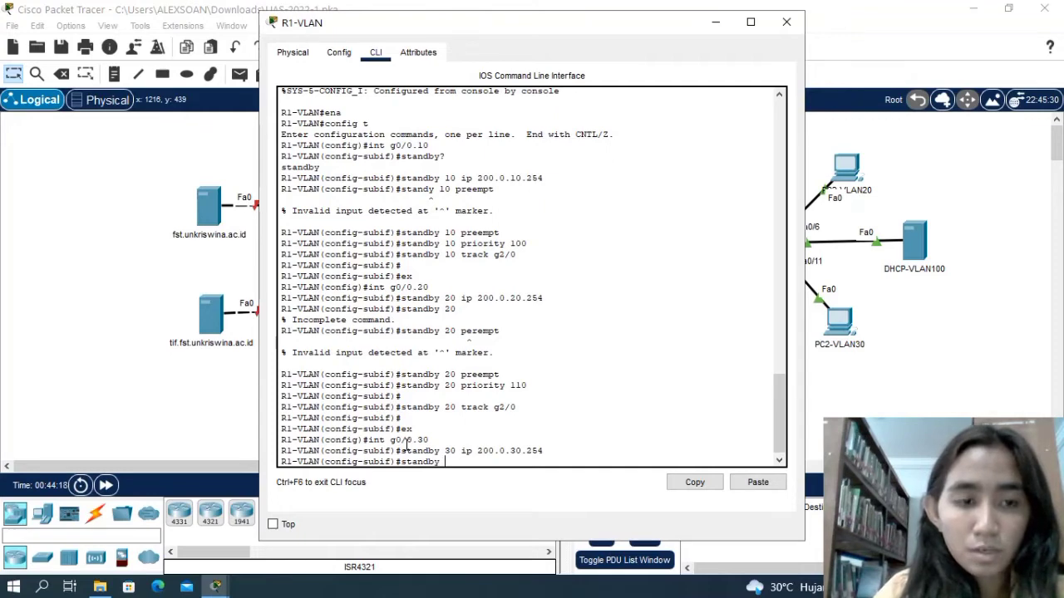
pyautogui.write(' 30 i')
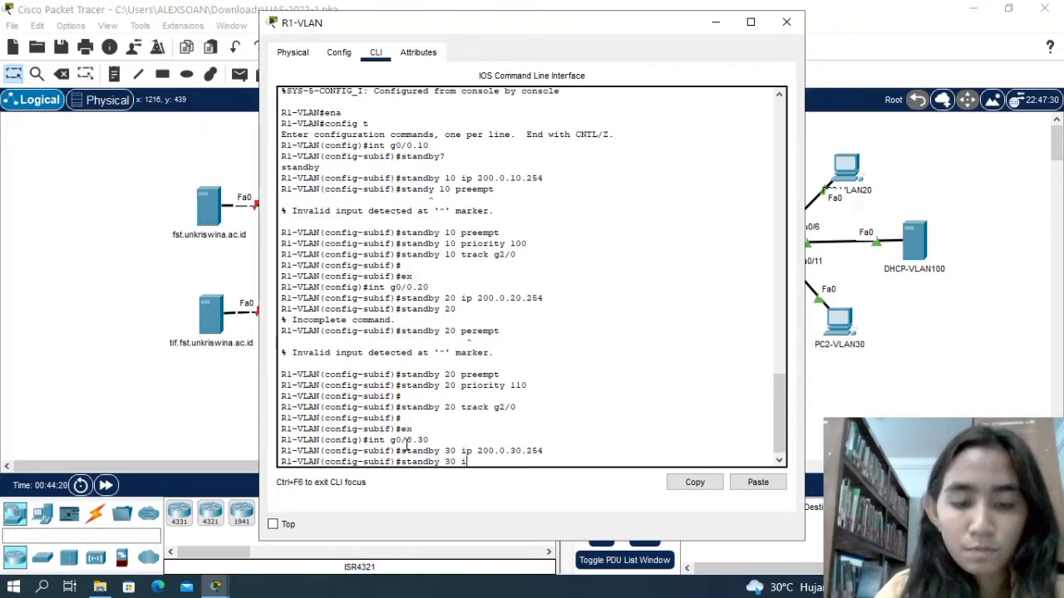
pyautogui.write('p')
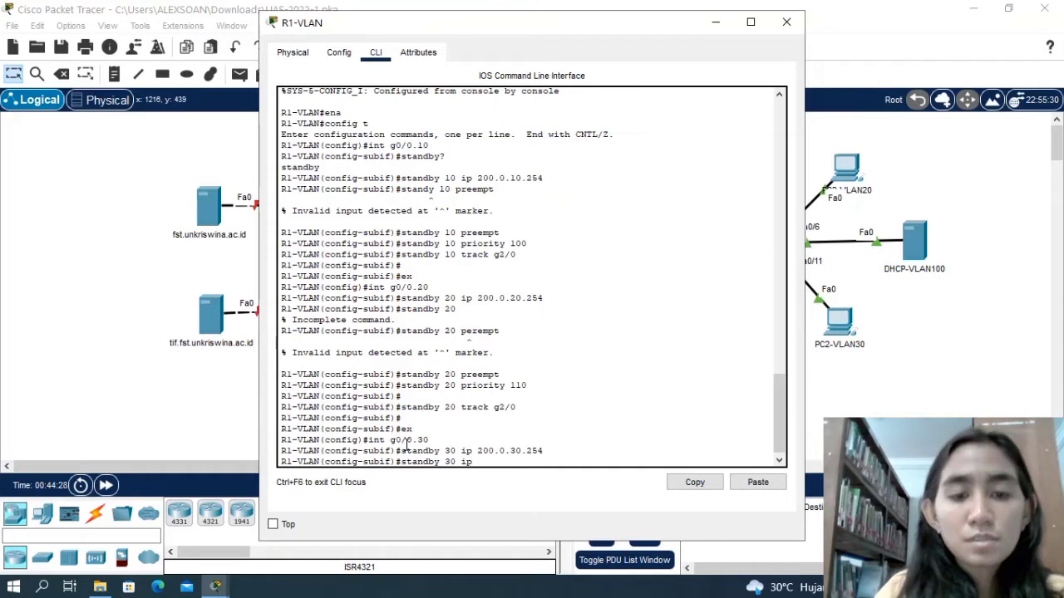
pyautogui.write('200.0')
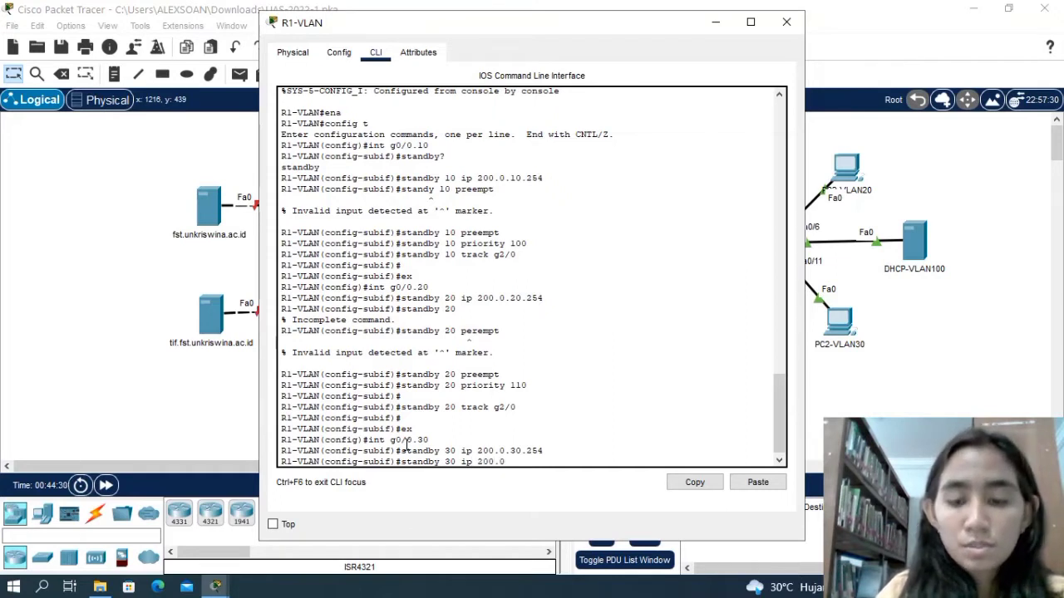
pyautogui.write('.30')
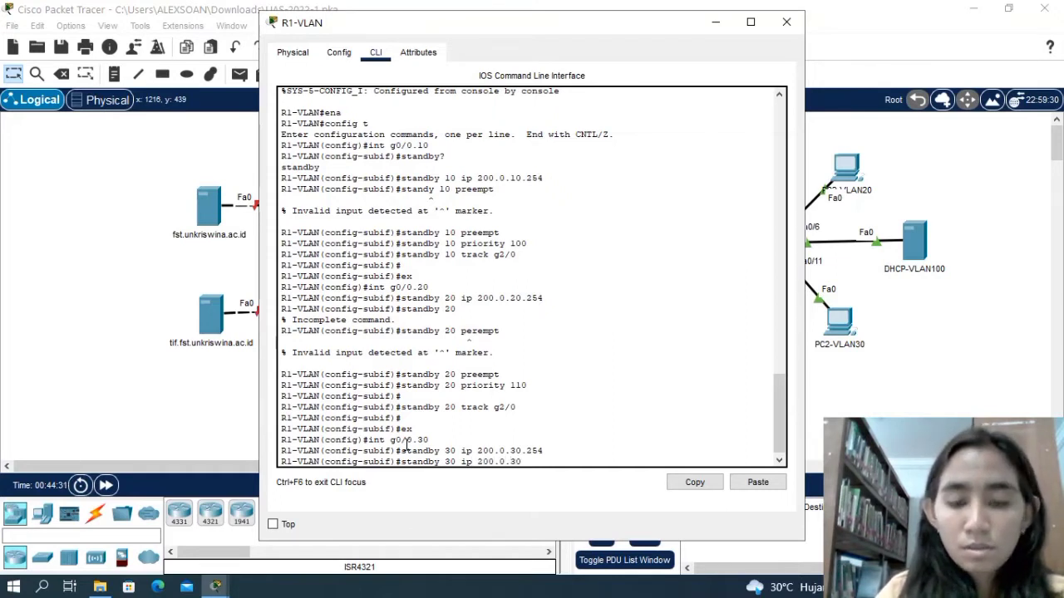
pyautogui.write('.253')
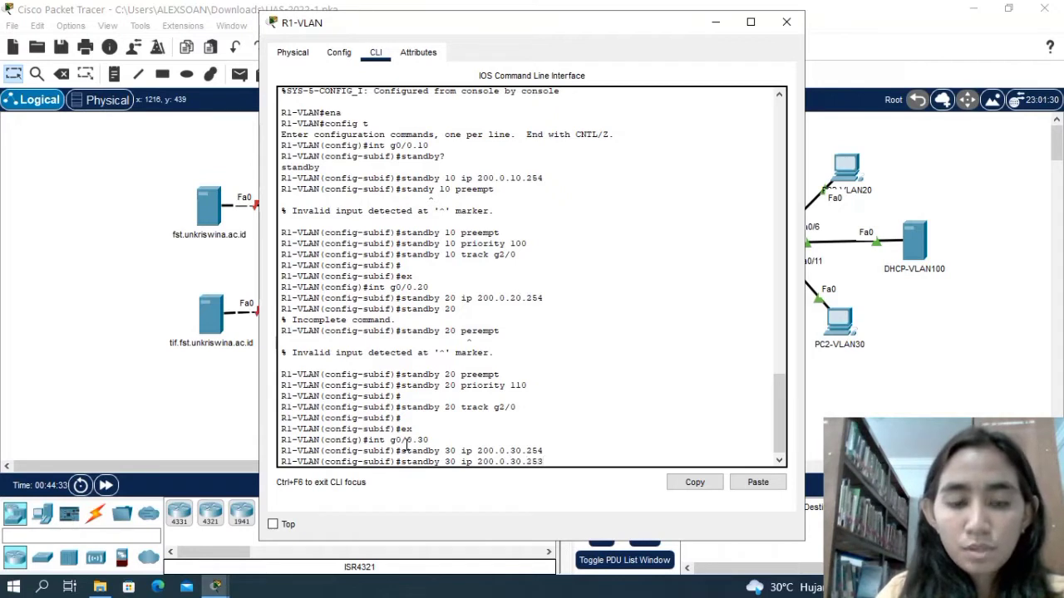
pyautogui.press('BackSpace')
pyautogui.write('4')
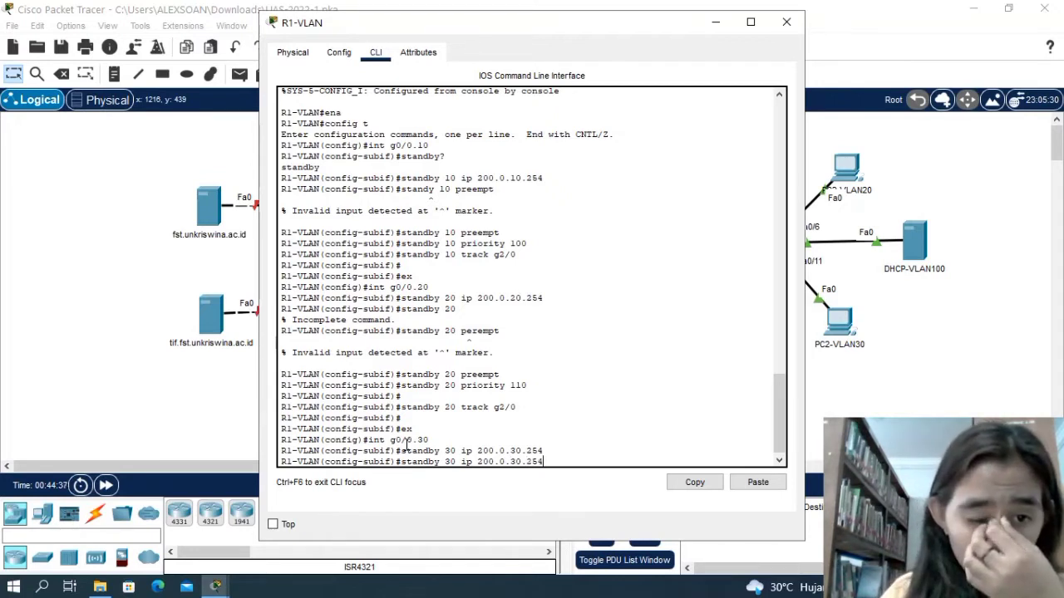
pyautogui.press('Return')
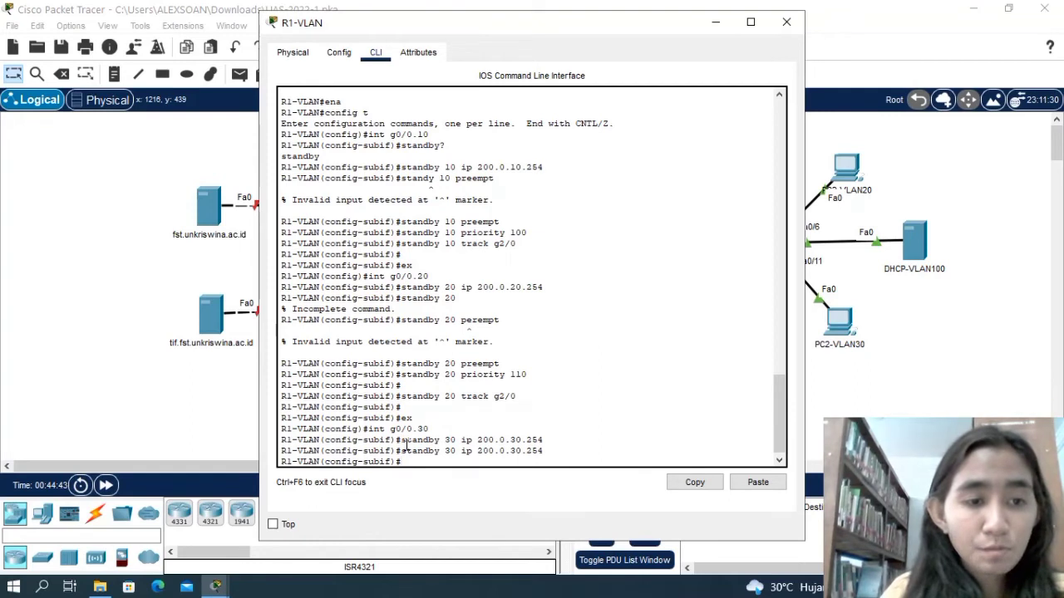
# Enable preemption for HSRP group 30 on subinterface g0/0.30 with standby 30 preempt.
pyautogui.write('stand')
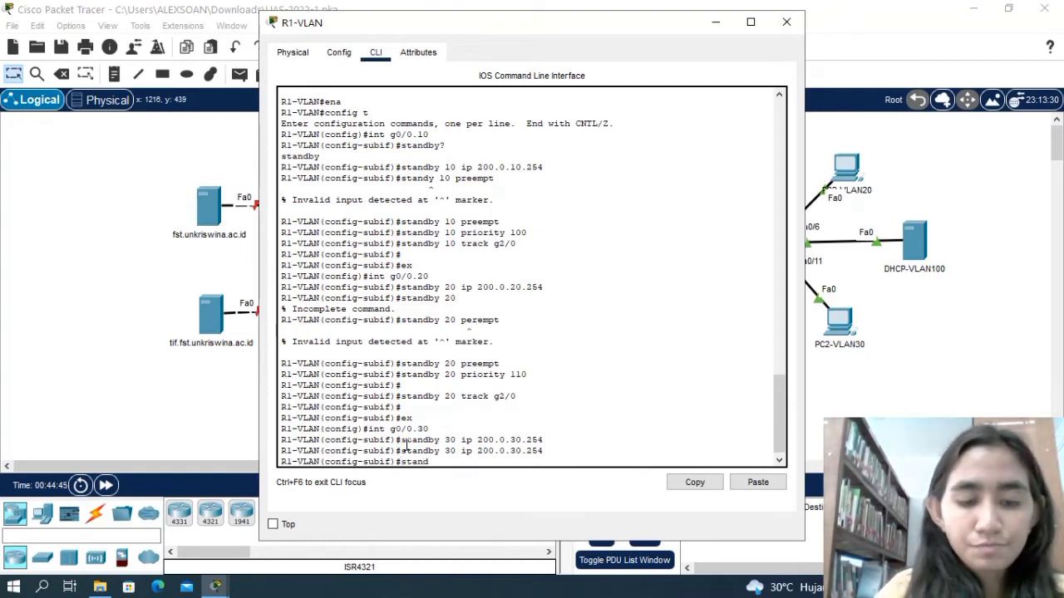
pyautogui.write('by')
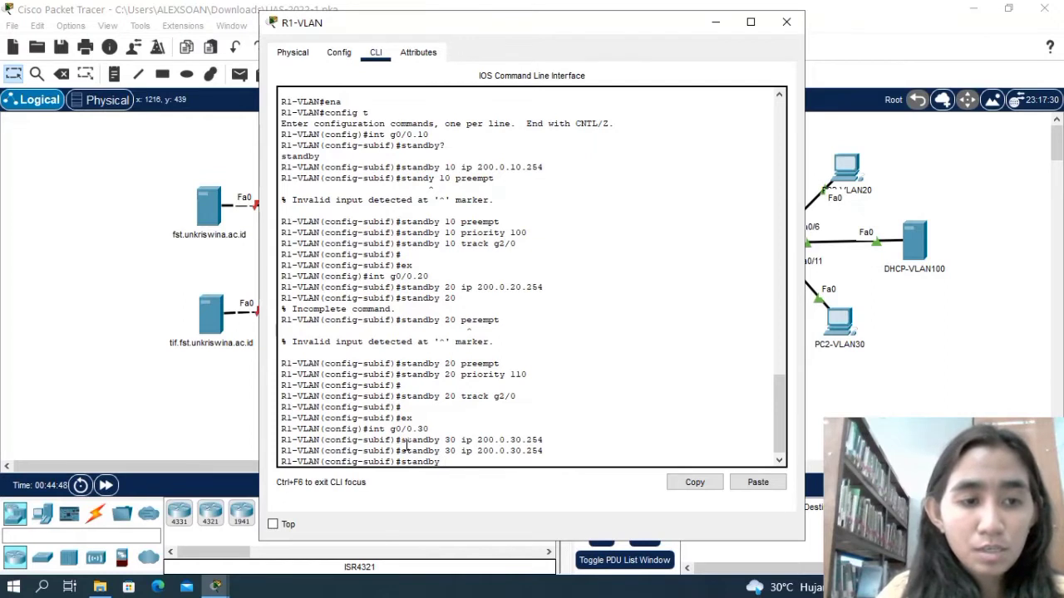
pyautogui.write(' 30 pre')
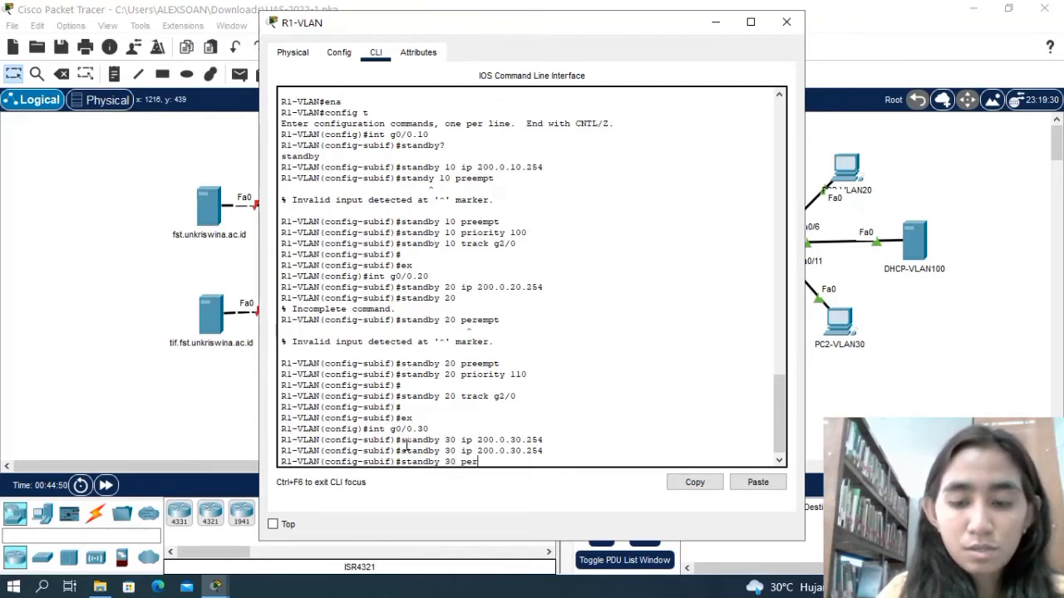
pyautogui.write('empt')
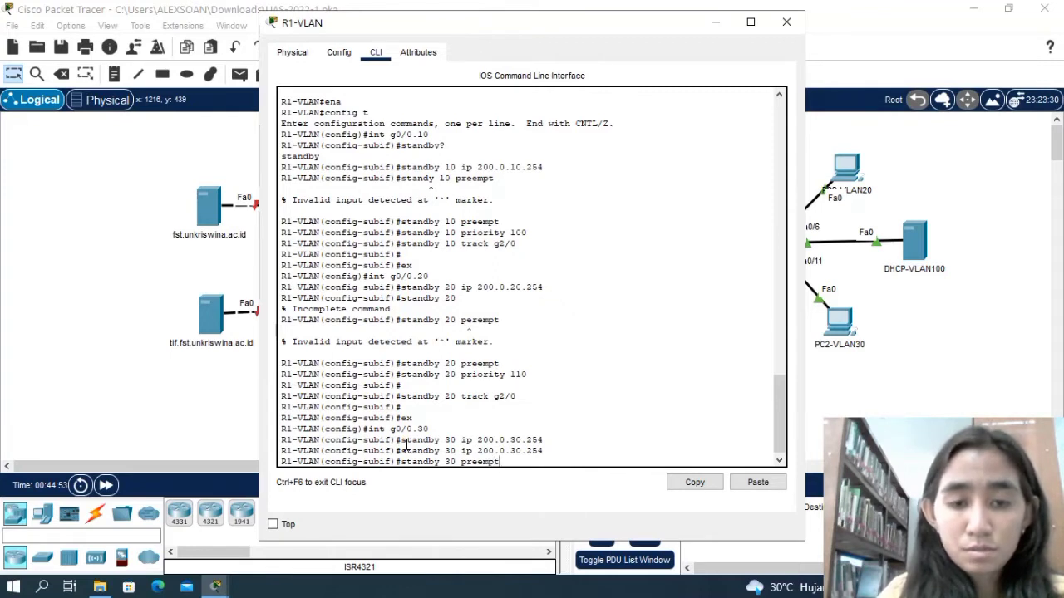
pyautogui.press('Return')
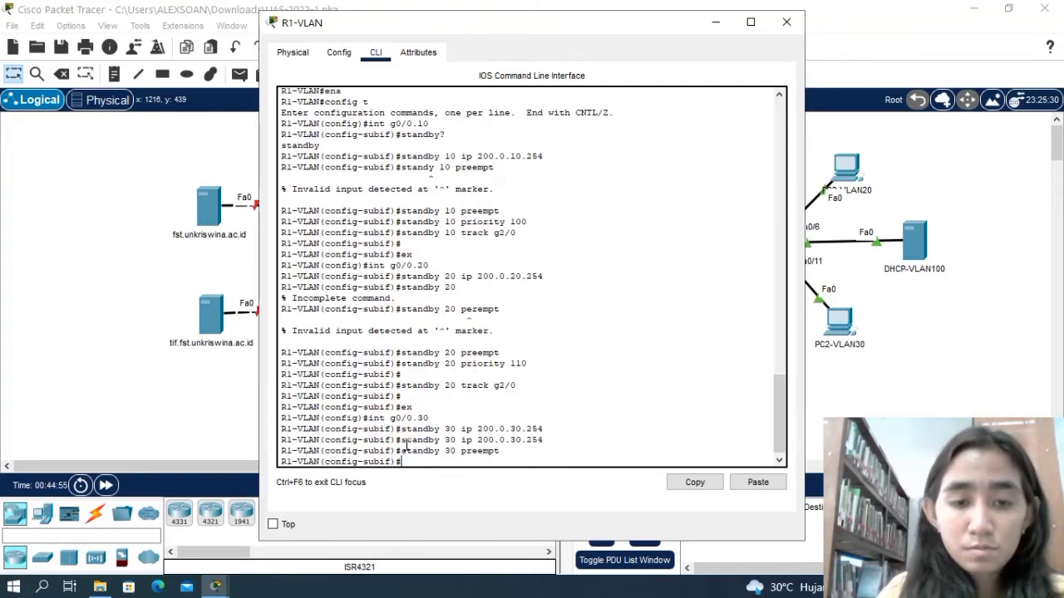
pyautogui.press('Return')
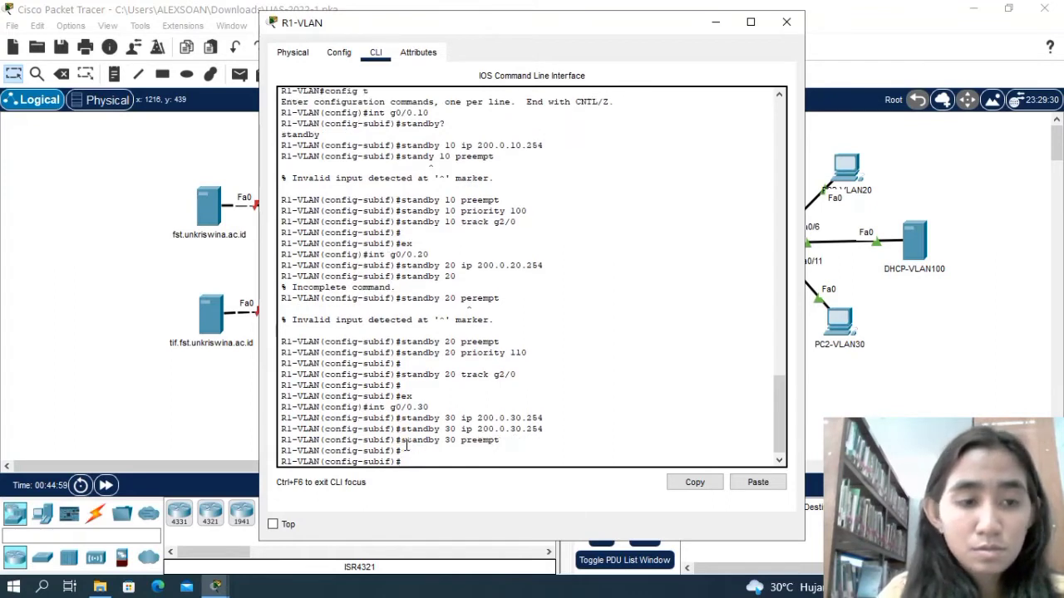
# Set the priority of HSRP group 30 on g0/0.30 to 100 with standby 30 priority 100.
pyautogui.write('stand')
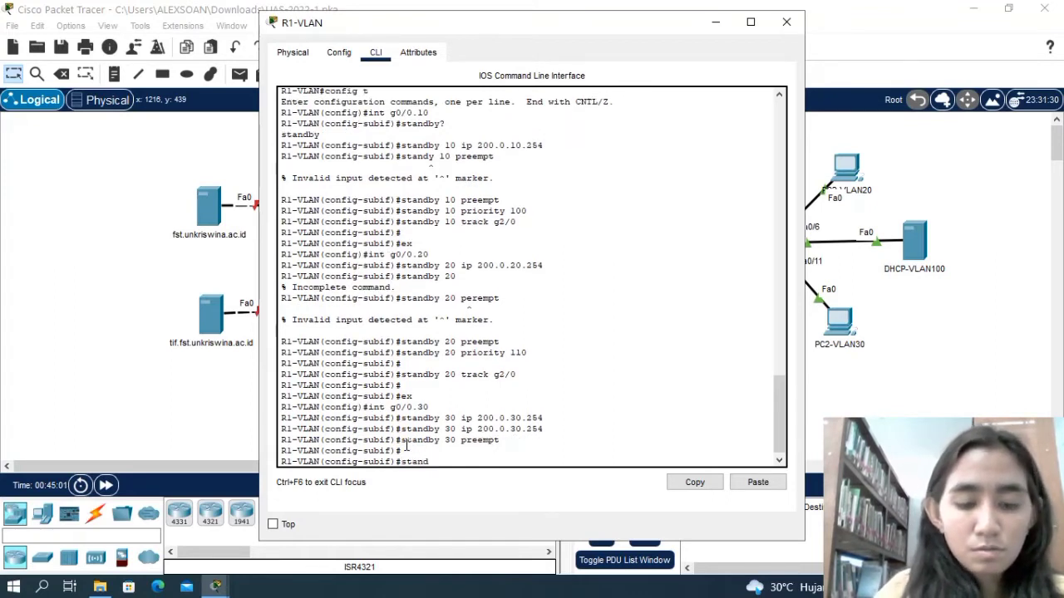
pyautogui.write('by')
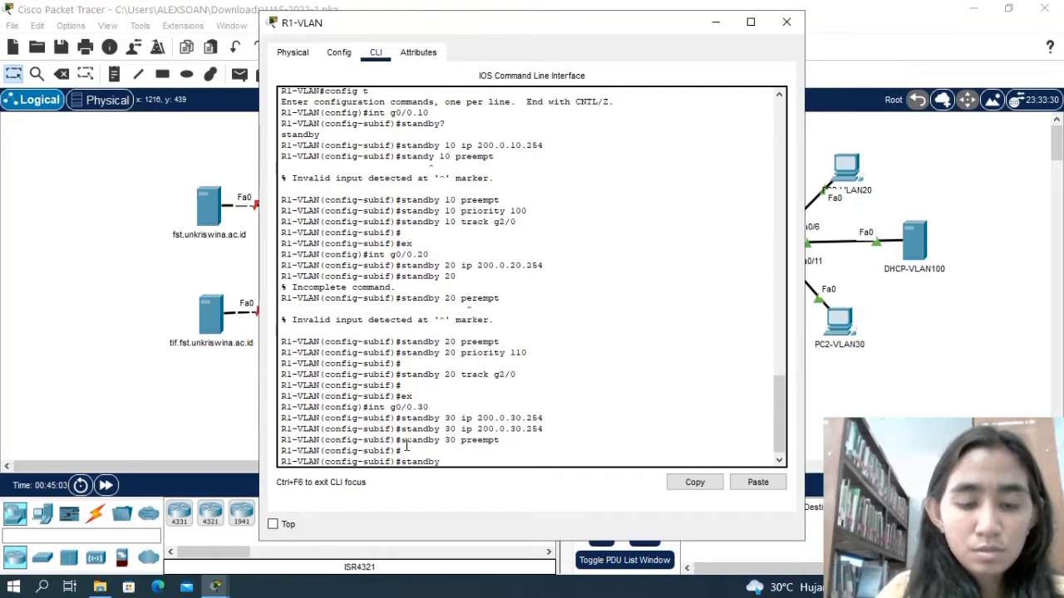
pyautogui.write(' 3')
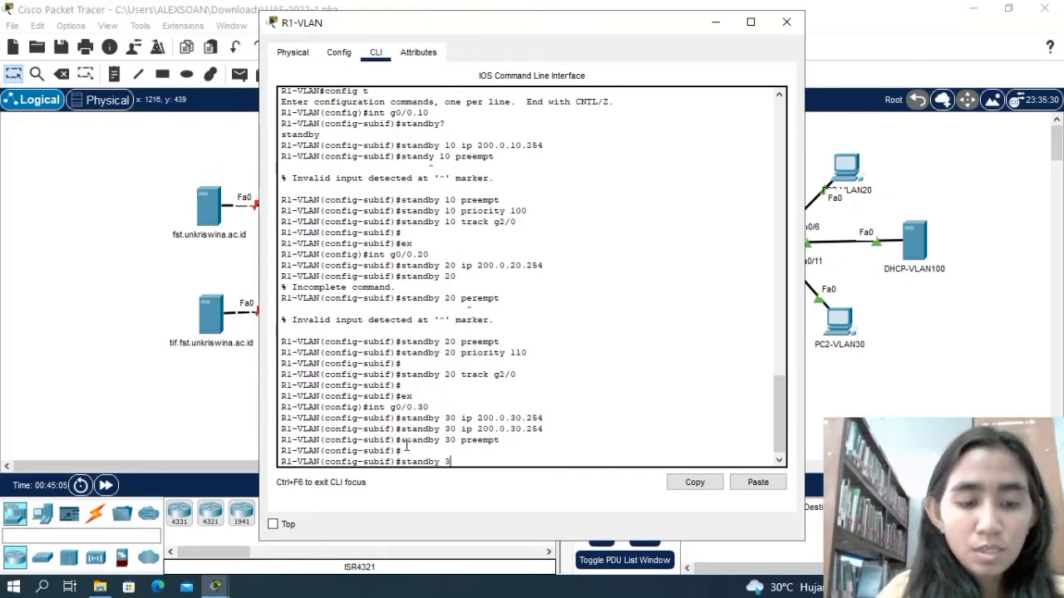
pyautogui.write('0 prio')
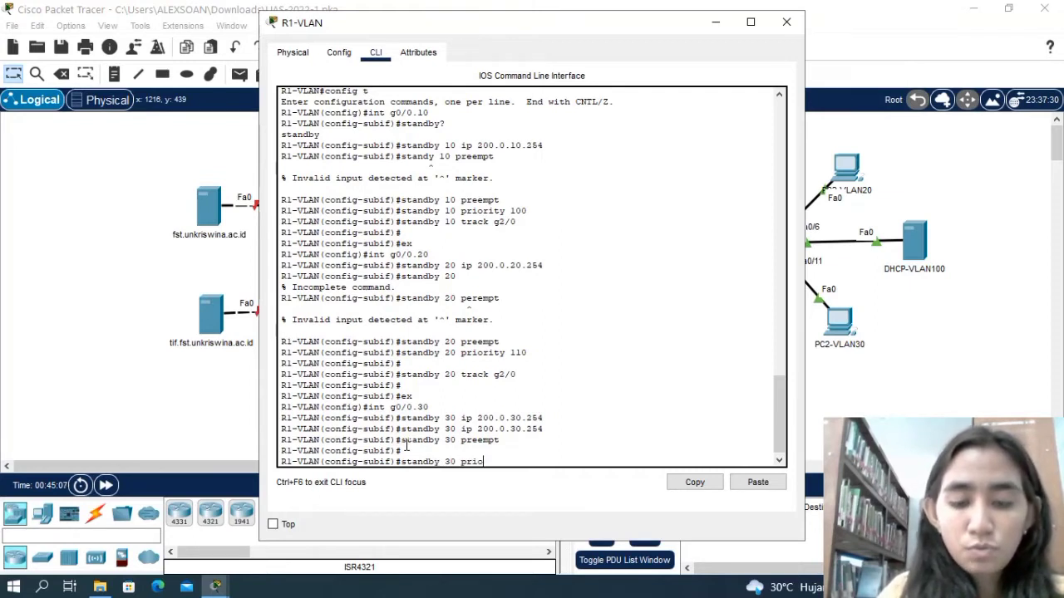
pyautogui.write('rity')
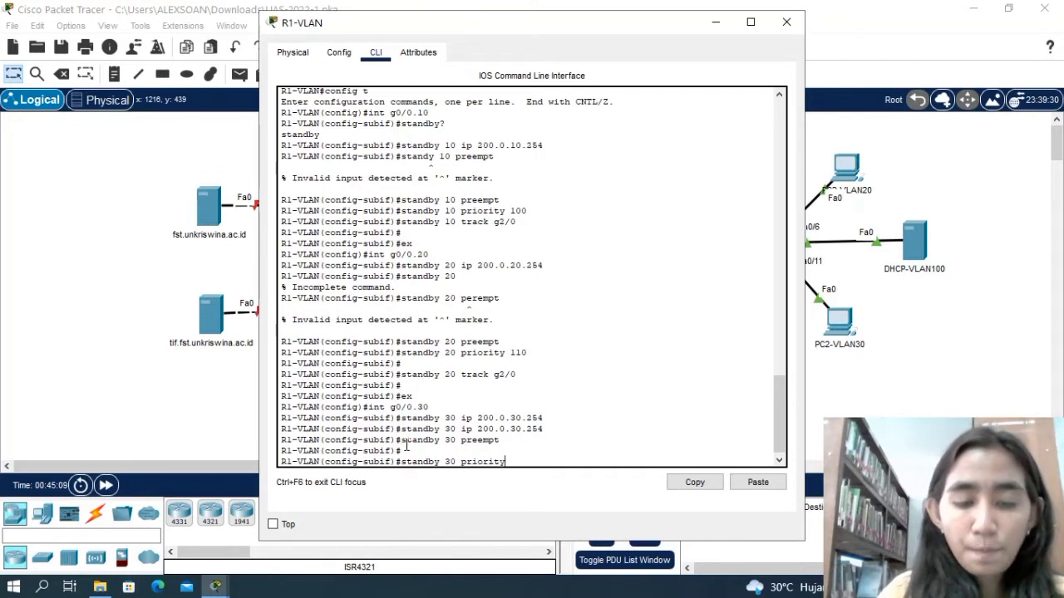
pyautogui.write(' 100')
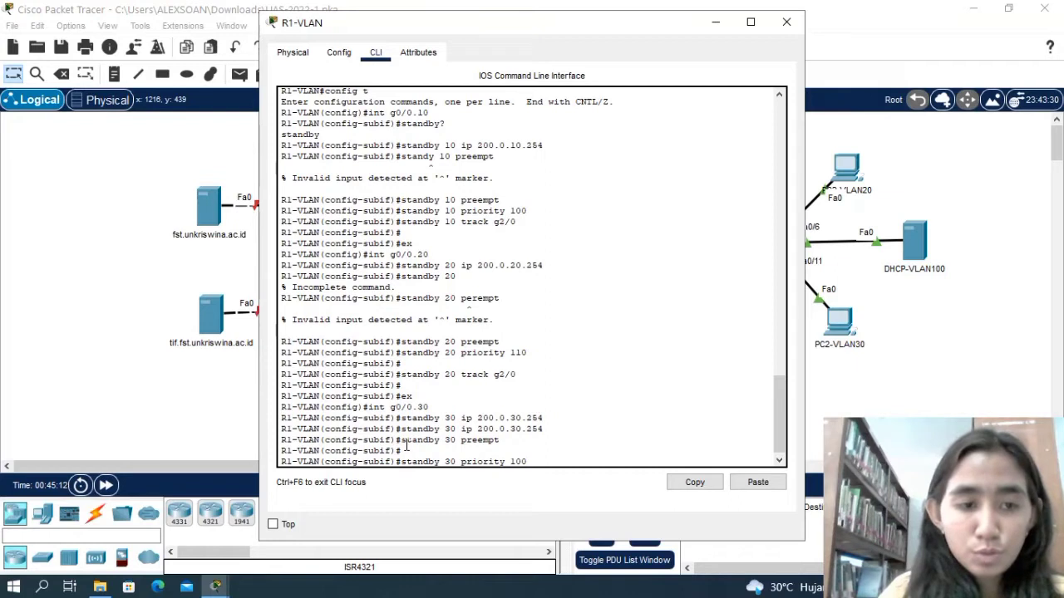
pyautogui.press('Return')
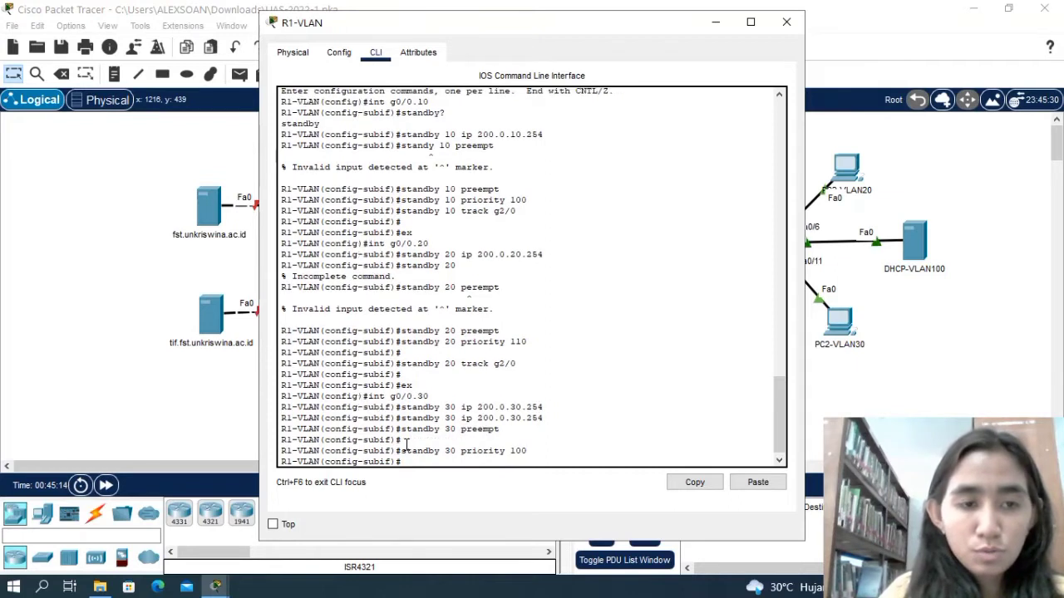
# Track interface g2/0 for HSRP group 30 on g0/0.30 with standby 30 track g2/0 and leave subinterface configuration with ex.
pyautogui.write('standb')
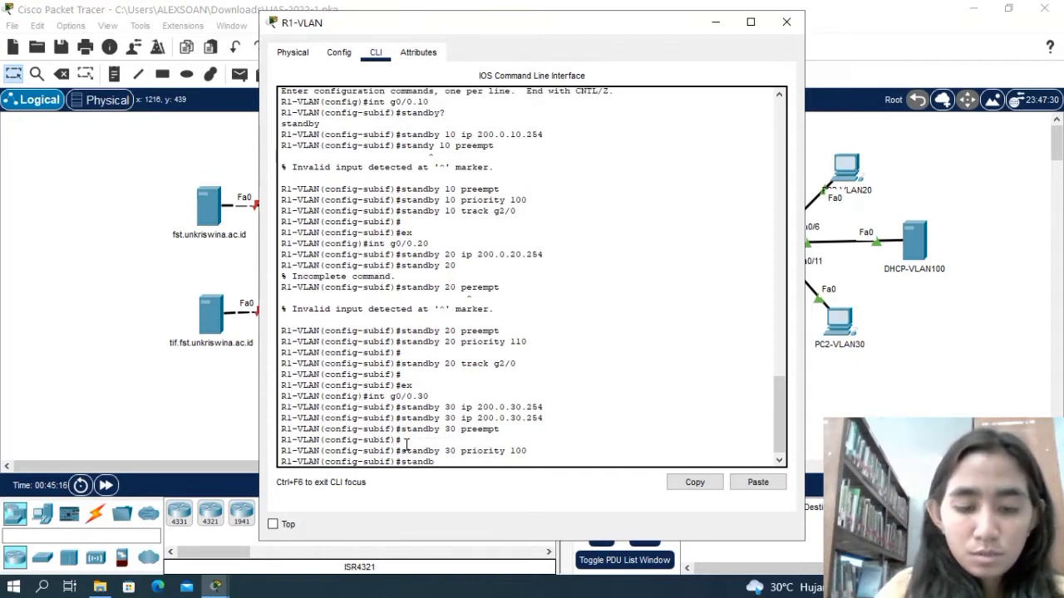
pyautogui.write('y')
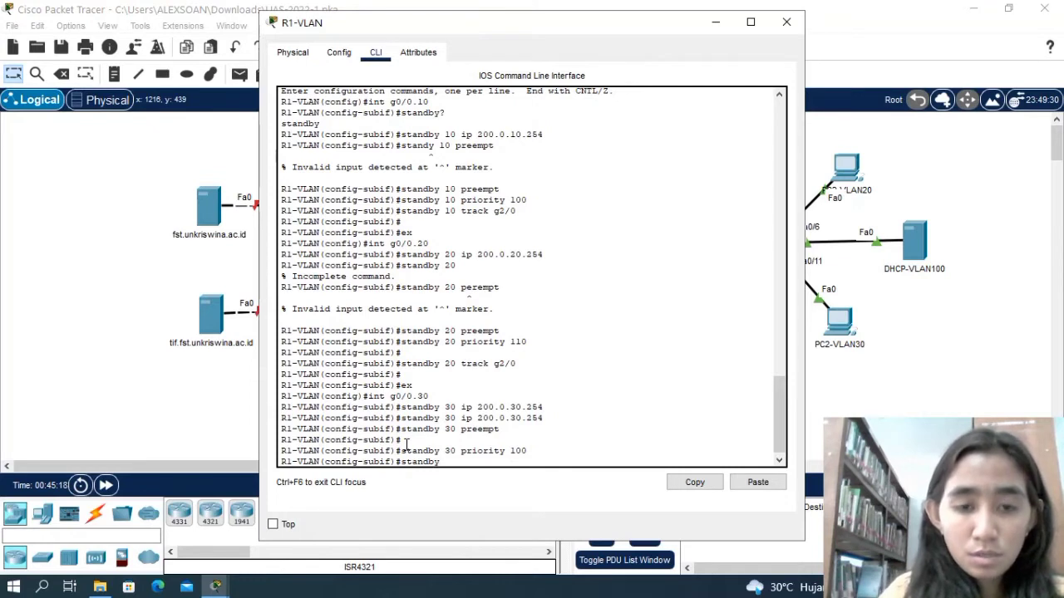
pyautogui.write(' 30')
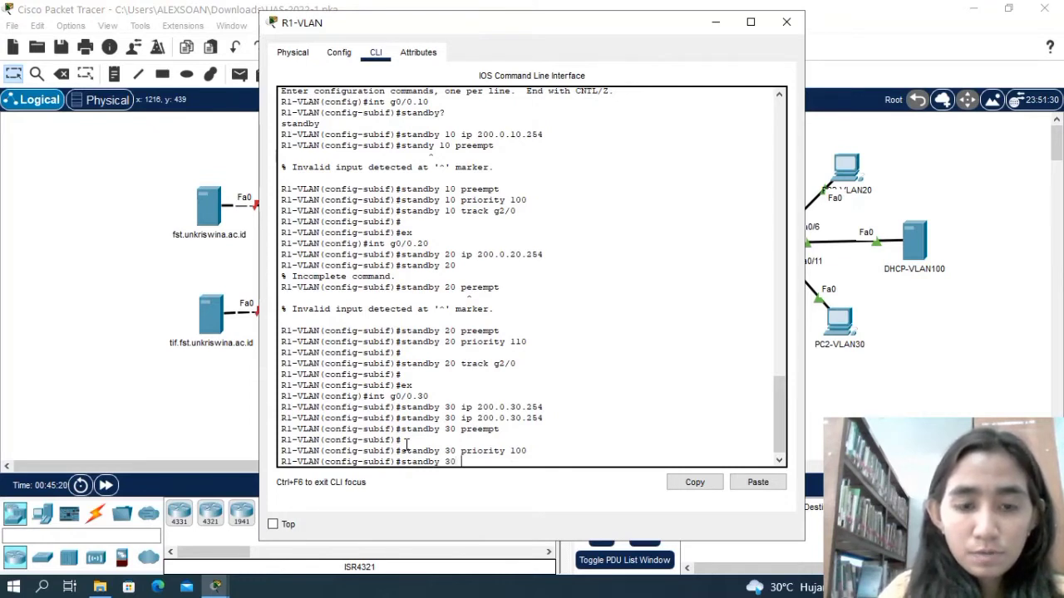
pyautogui.write(' track')
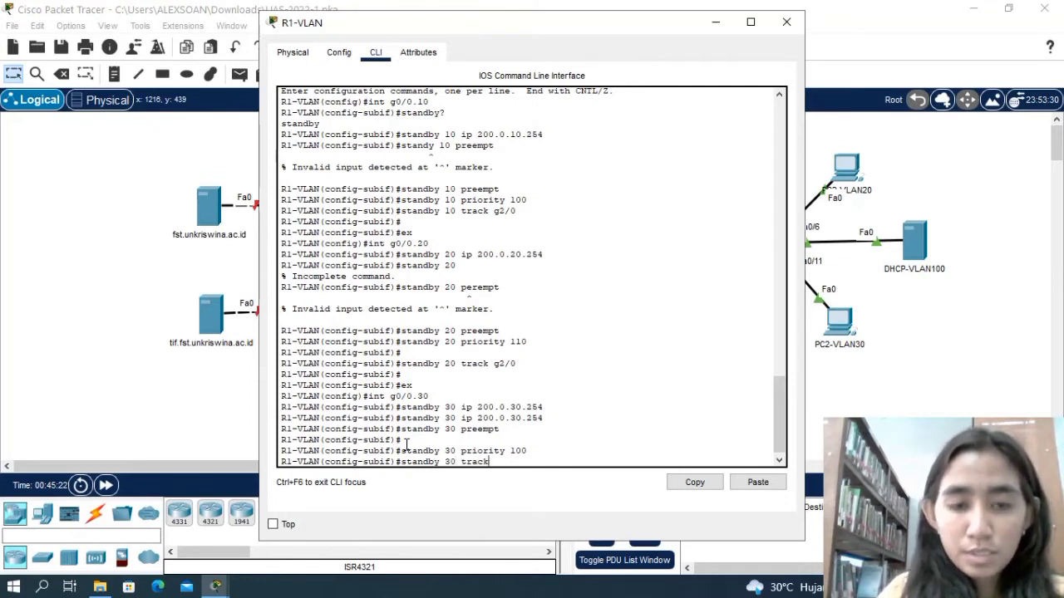
pyautogui.write(' g')
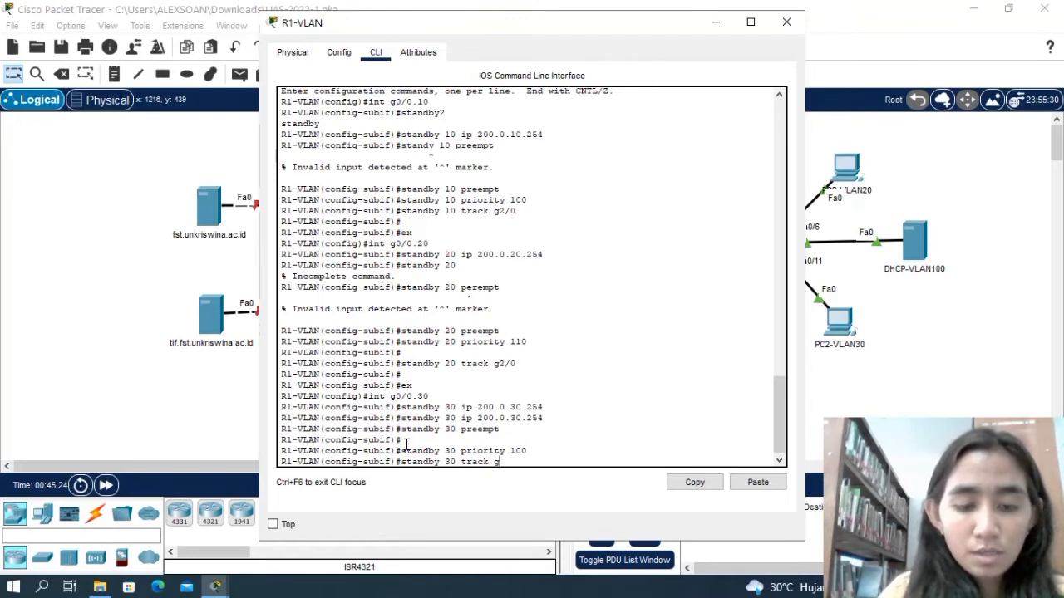
pyautogui.write('2/0')
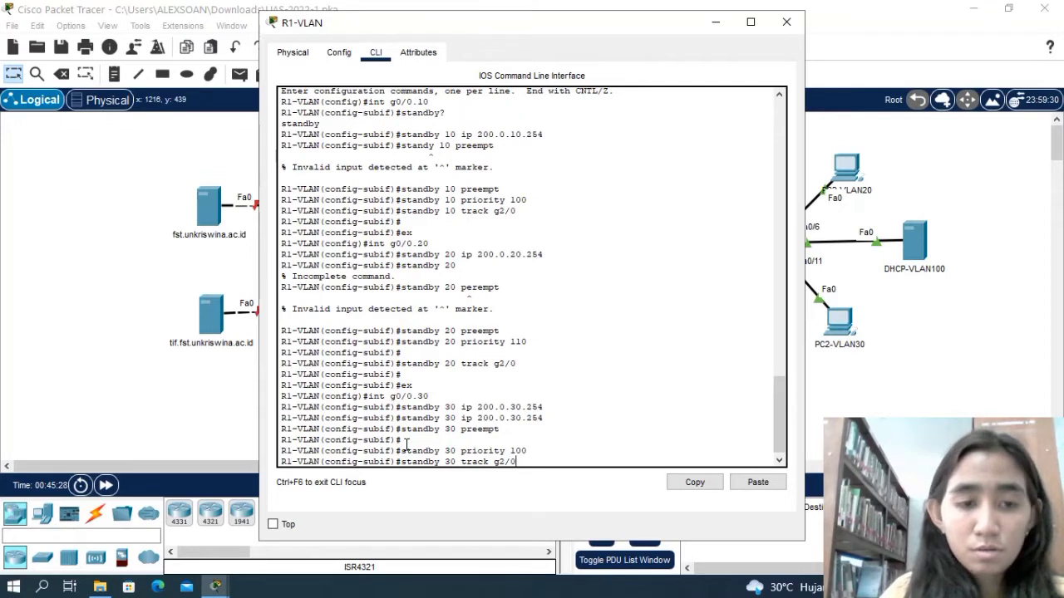
pyautogui.press('Return')
pyautogui.write('e')
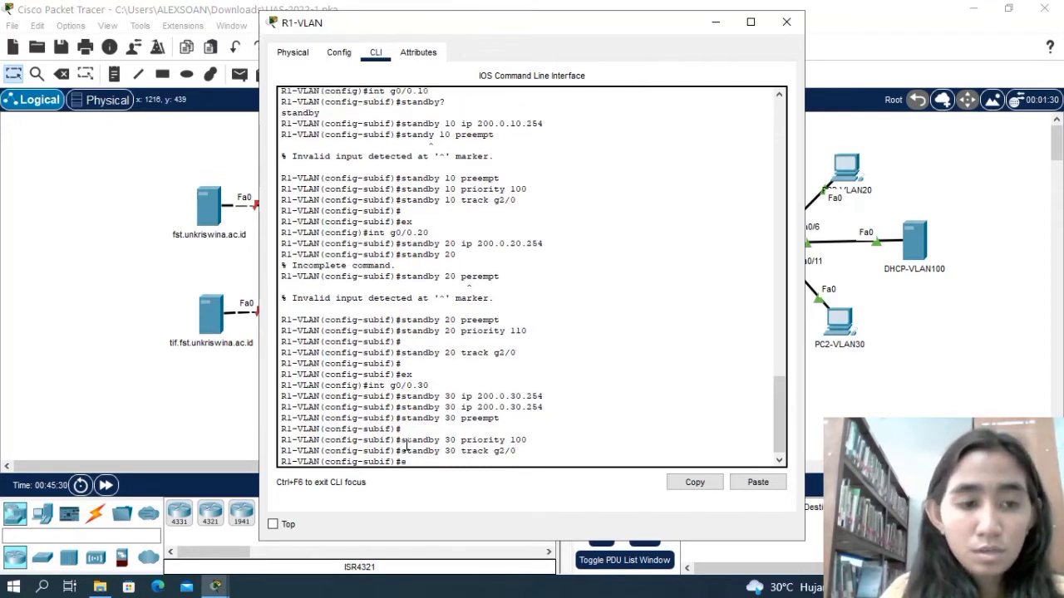
pyautogui.write('x')
pyautogui.press('Return')
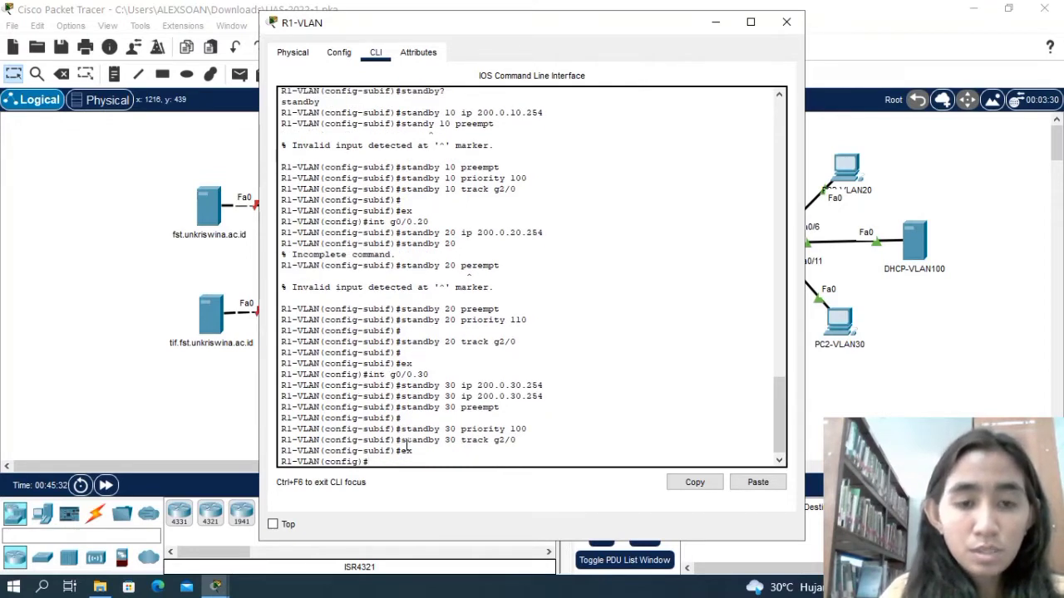
# On subinterface g0/0.100, assign virtual IP 200.0.100.254 to HSRP group 100 with standby 100 ip 200.0.100.254.
pyautogui.write('int')
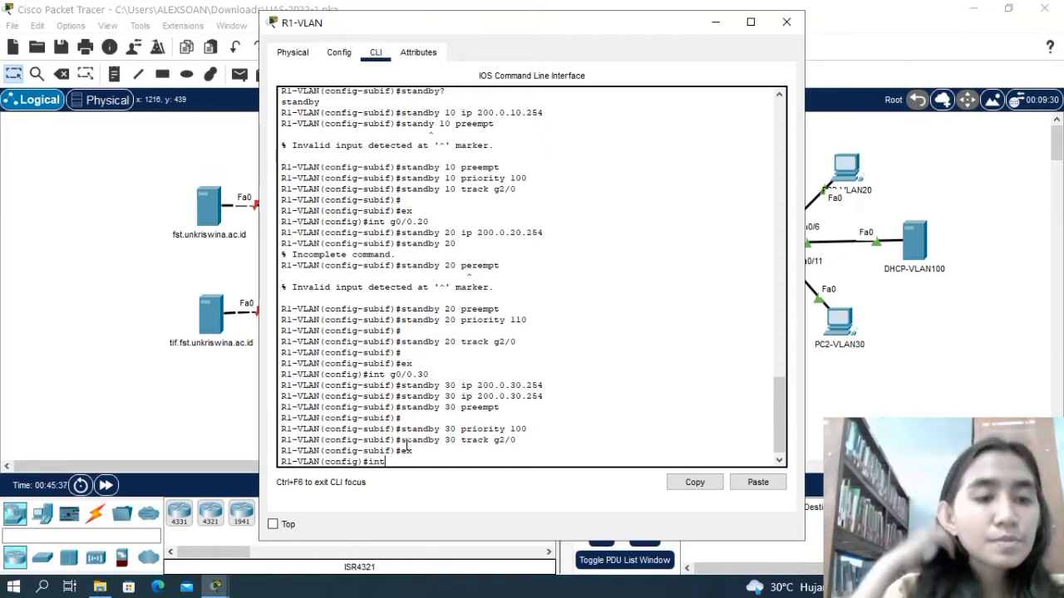
pyautogui.write('g0/')
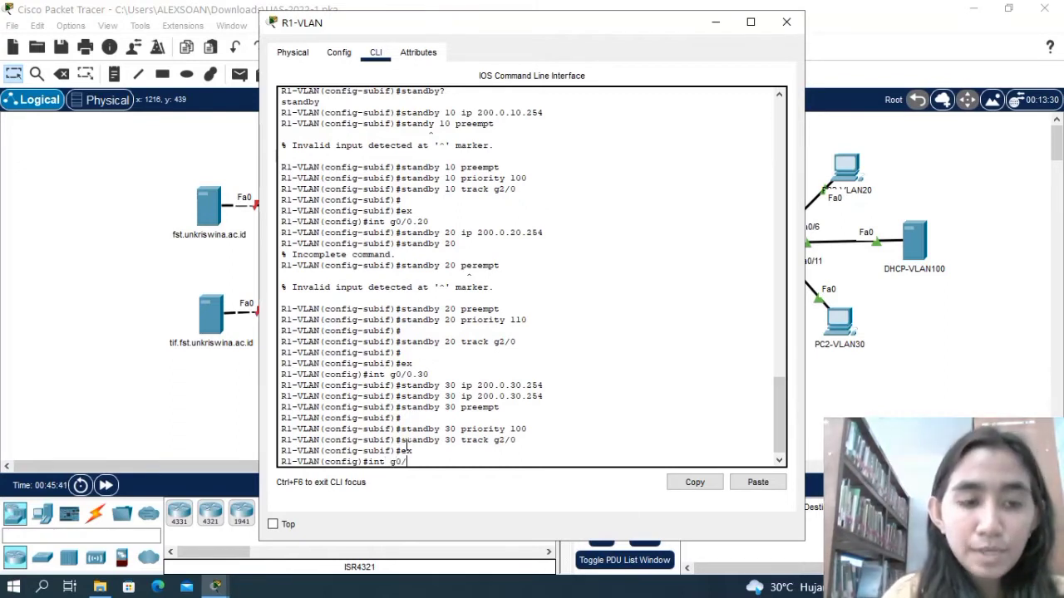
pyautogui.write('0')
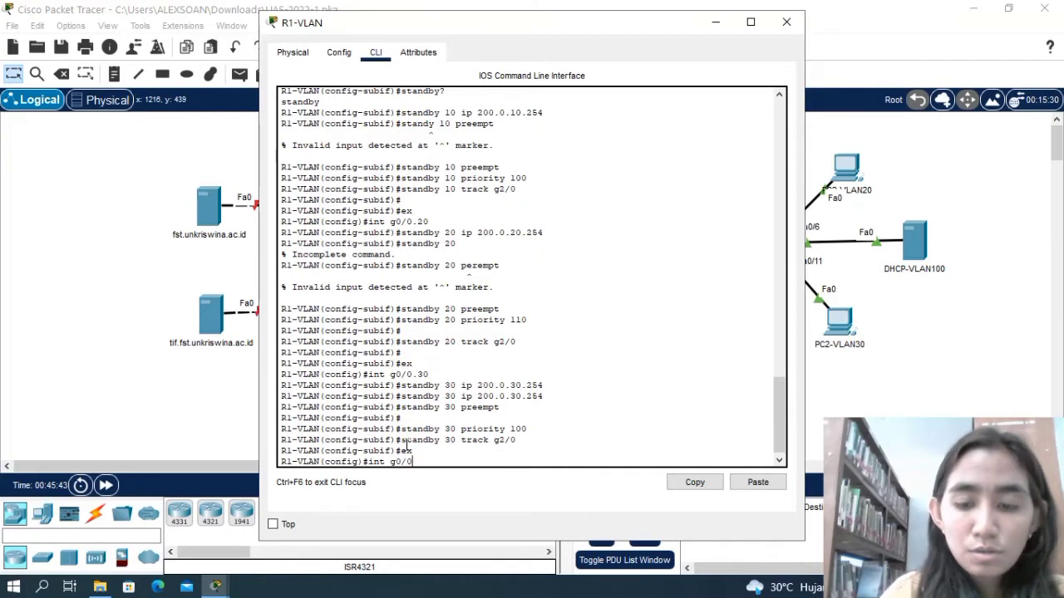
pyautogui.write('.100')
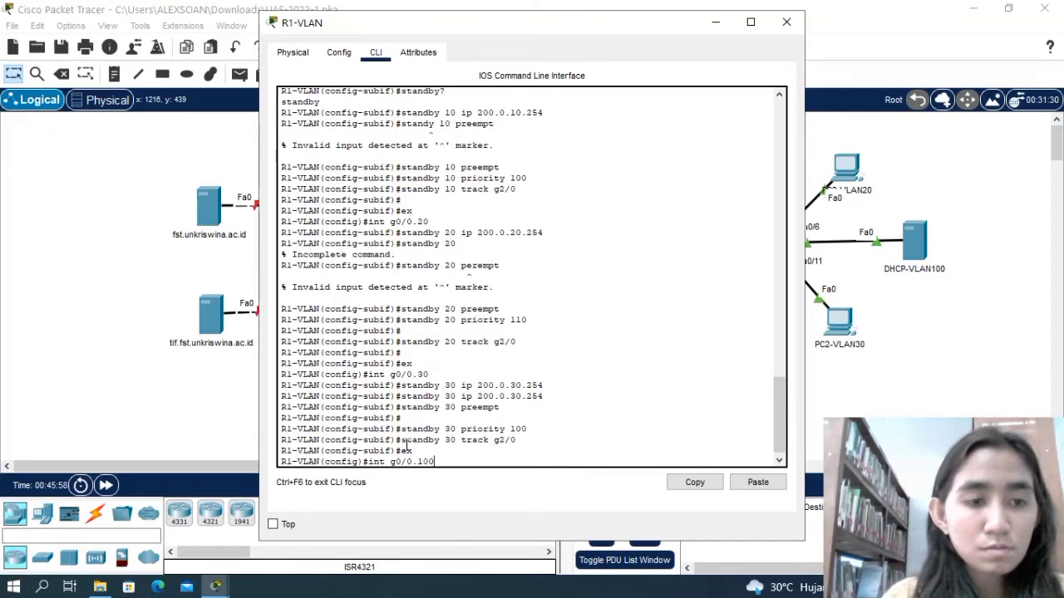
pyautogui.press('Return')
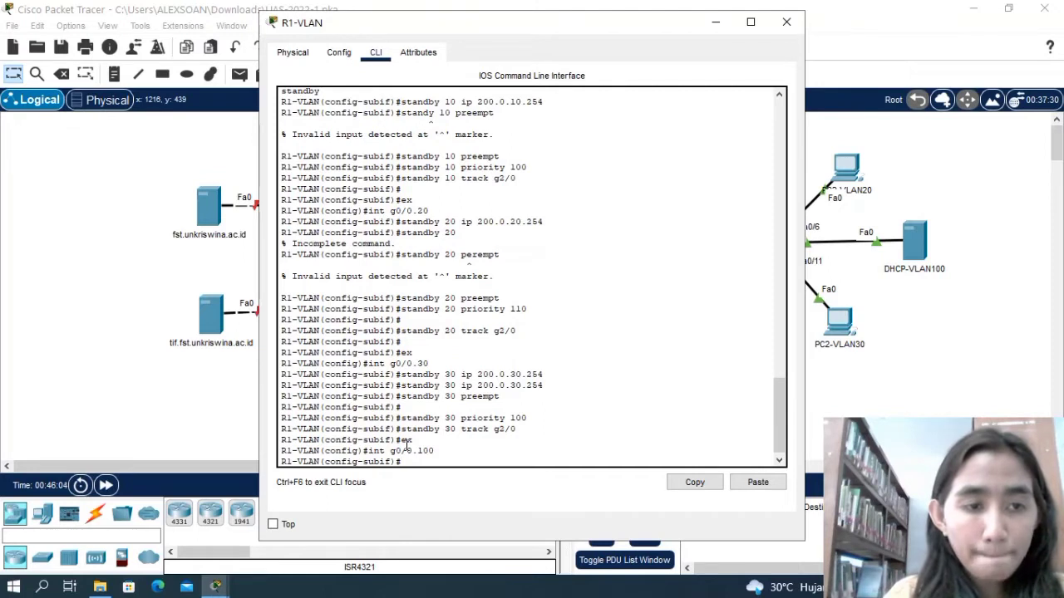
pyautogui.write('stand')
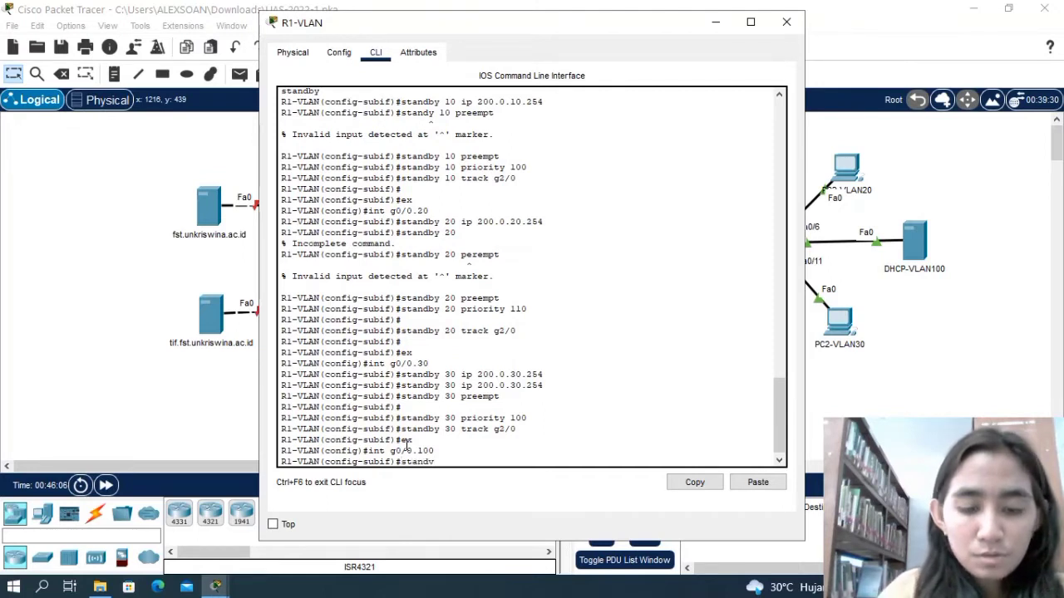
pyautogui.write('by')
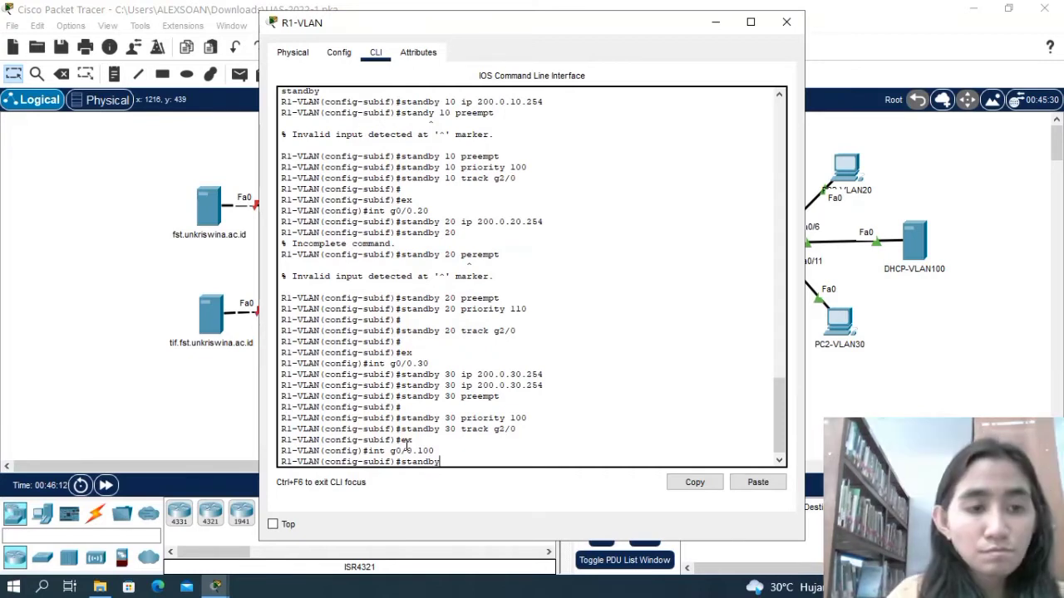
pyautogui.write('100 ip')
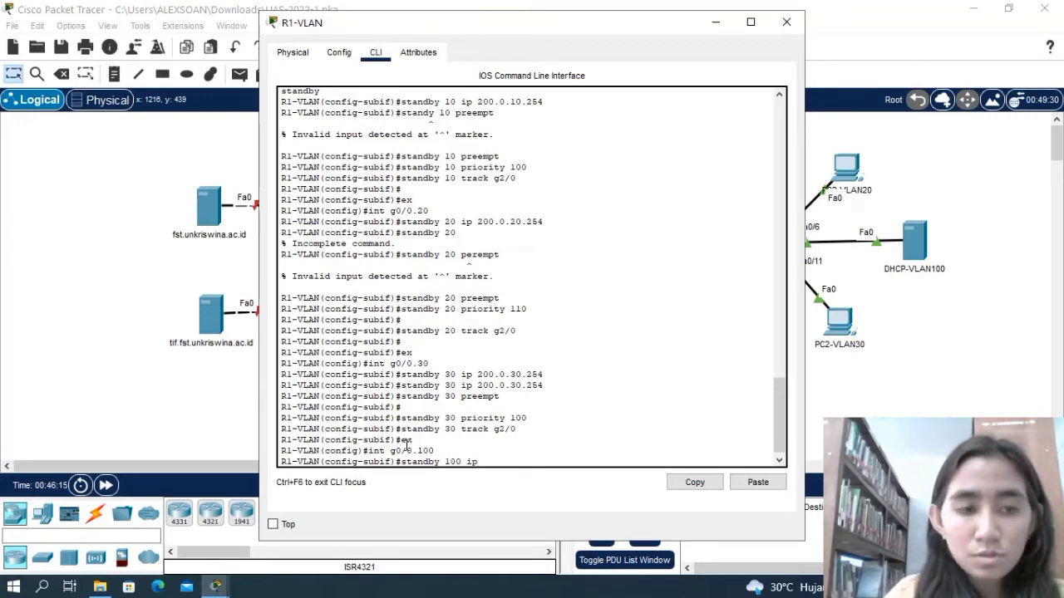
pyautogui.write(' 200')
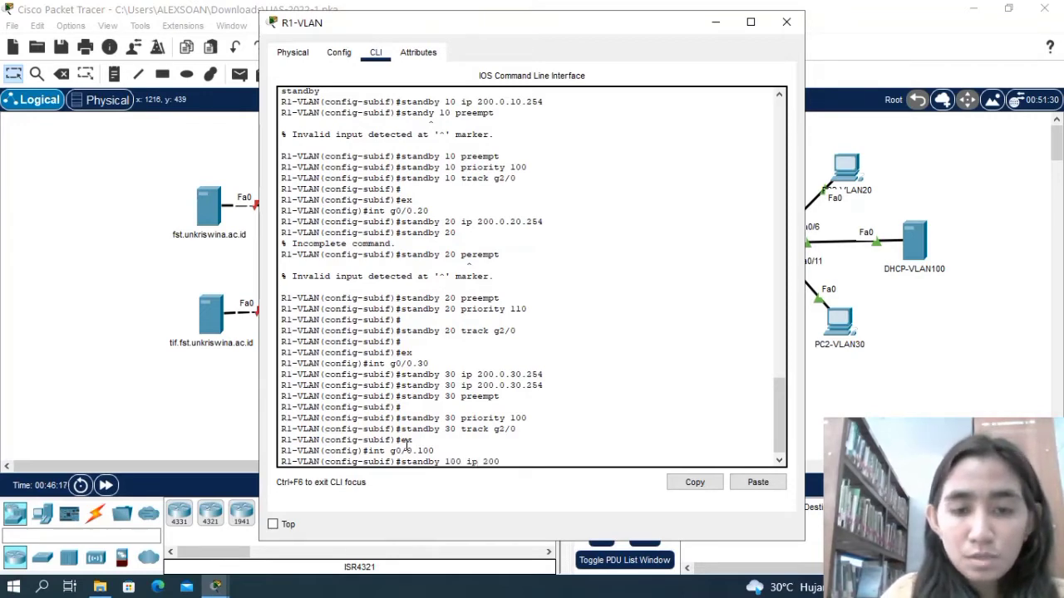
pyautogui.write('.0.')
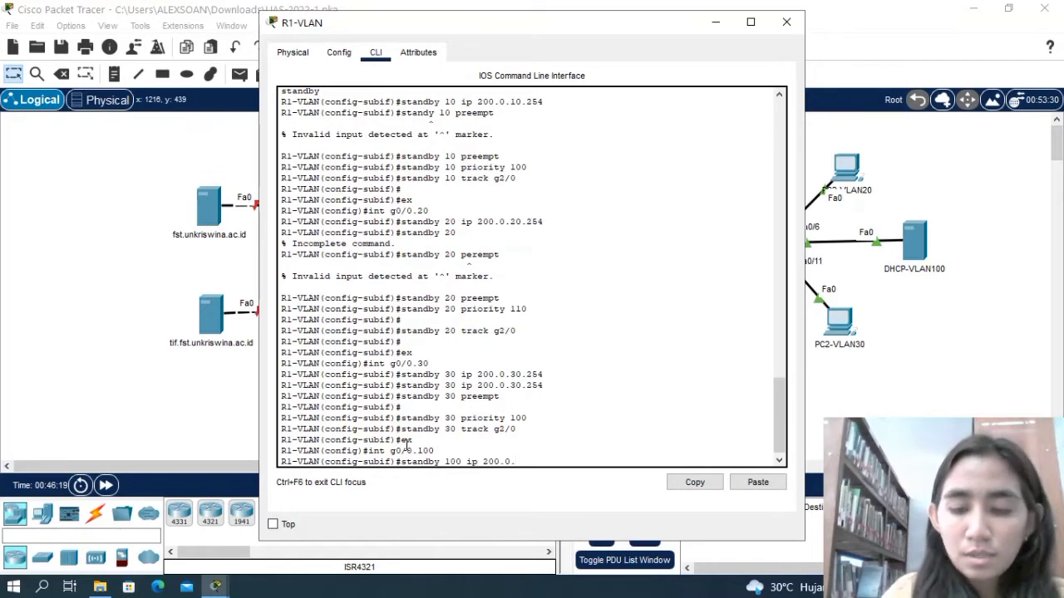
pyautogui.write('100.')
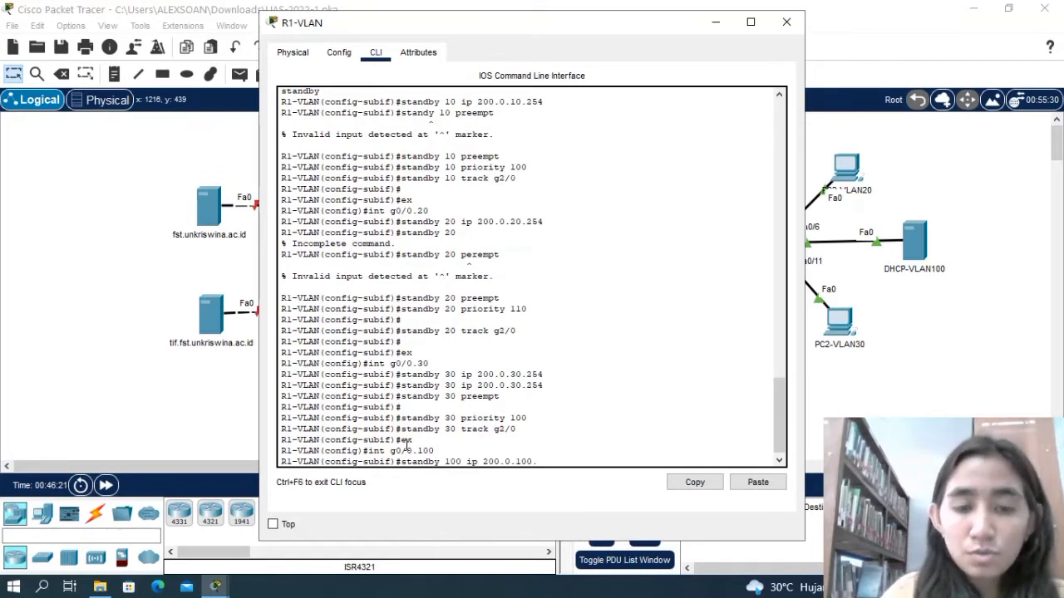
pyautogui.write('254')
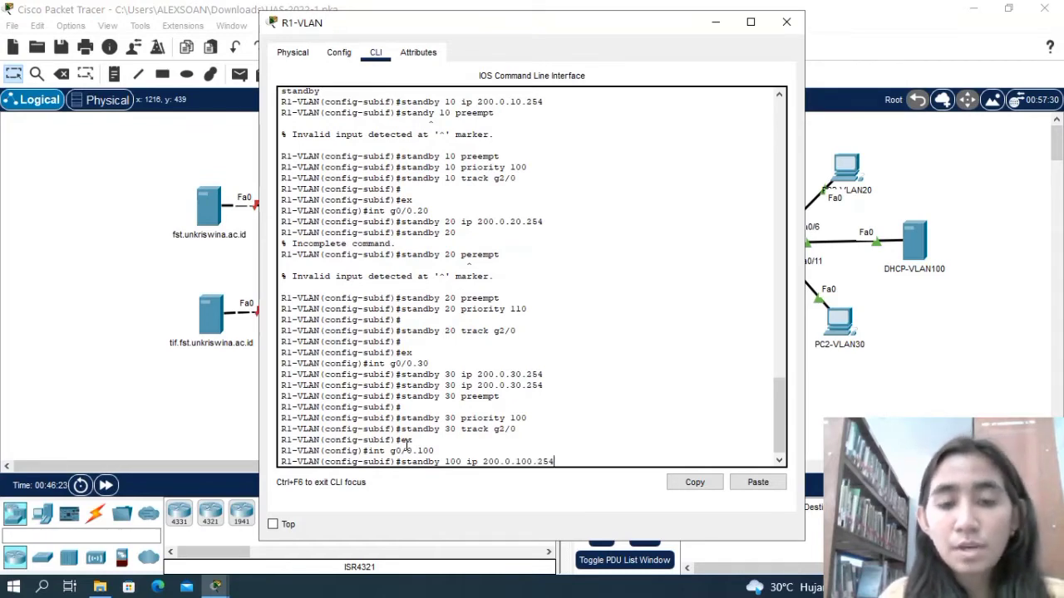
pyautogui.press('Return')
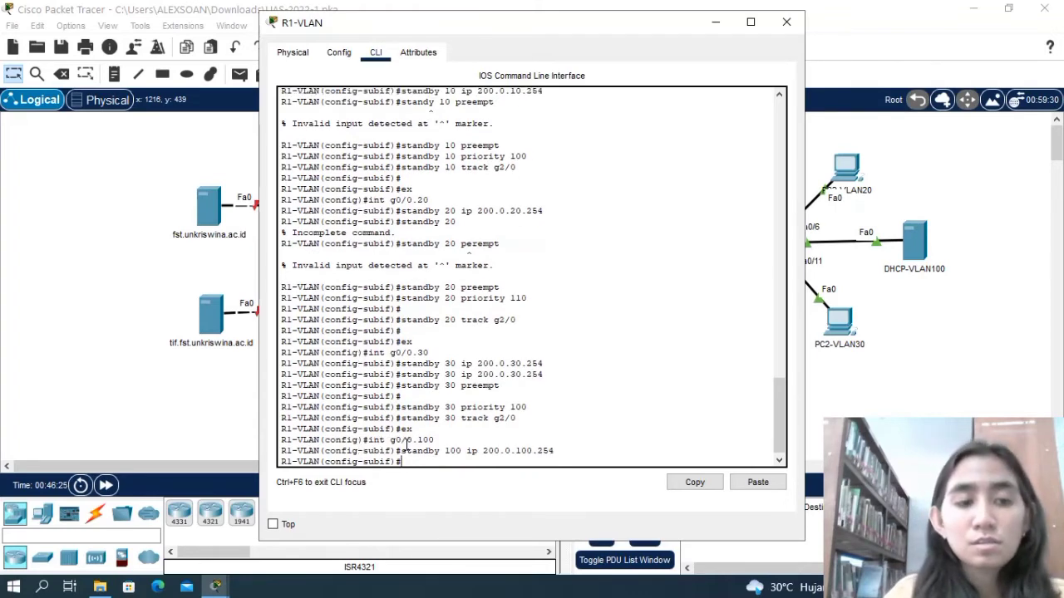
# Try the abbreviated command standby p on subinterface g0/0.100.
pyautogui.write('stand')
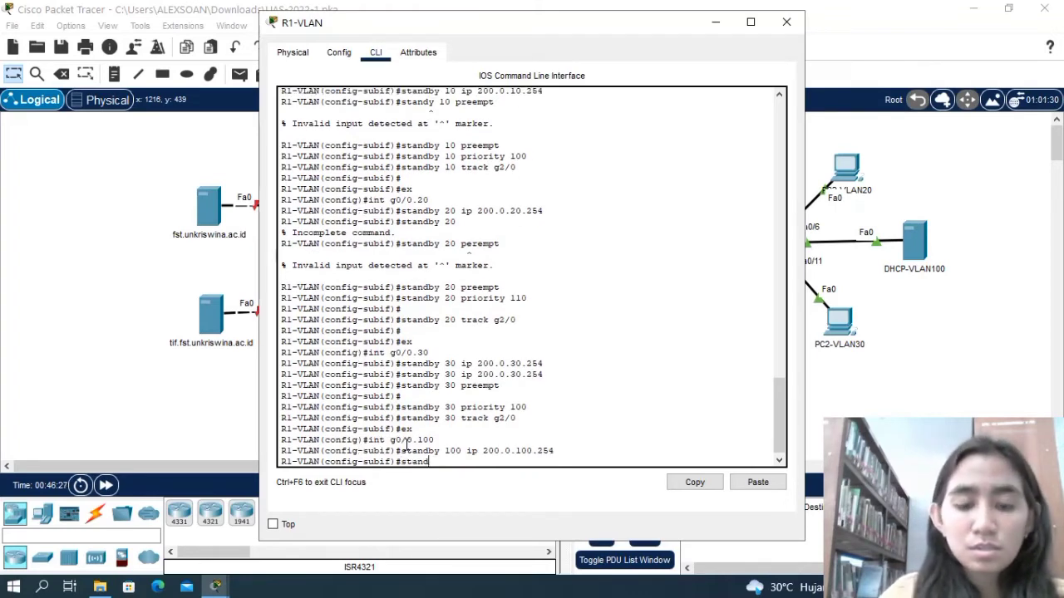
pyautogui.write('by')
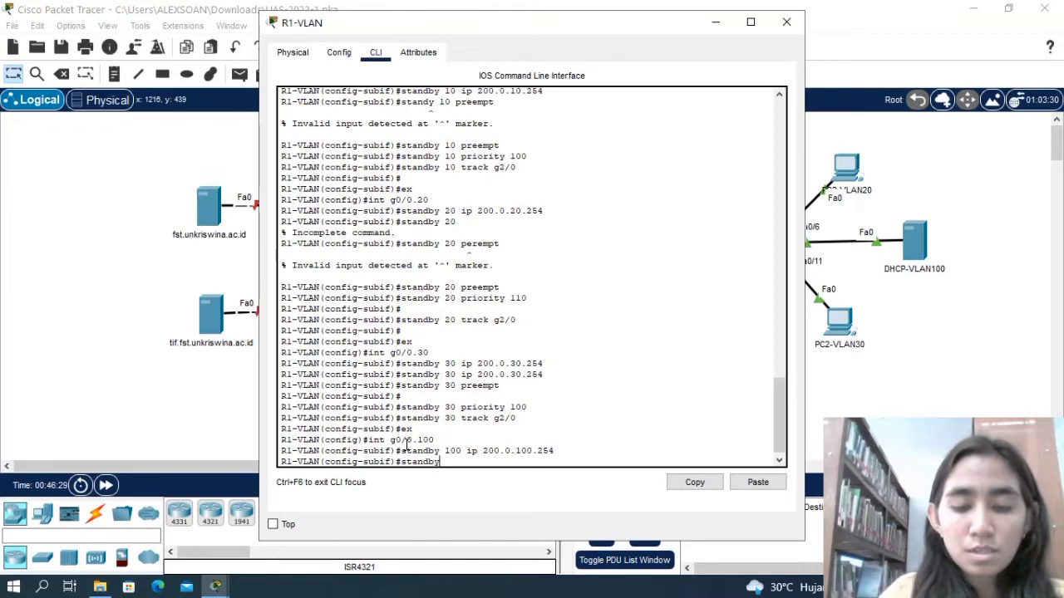
pyautogui.write(' p')
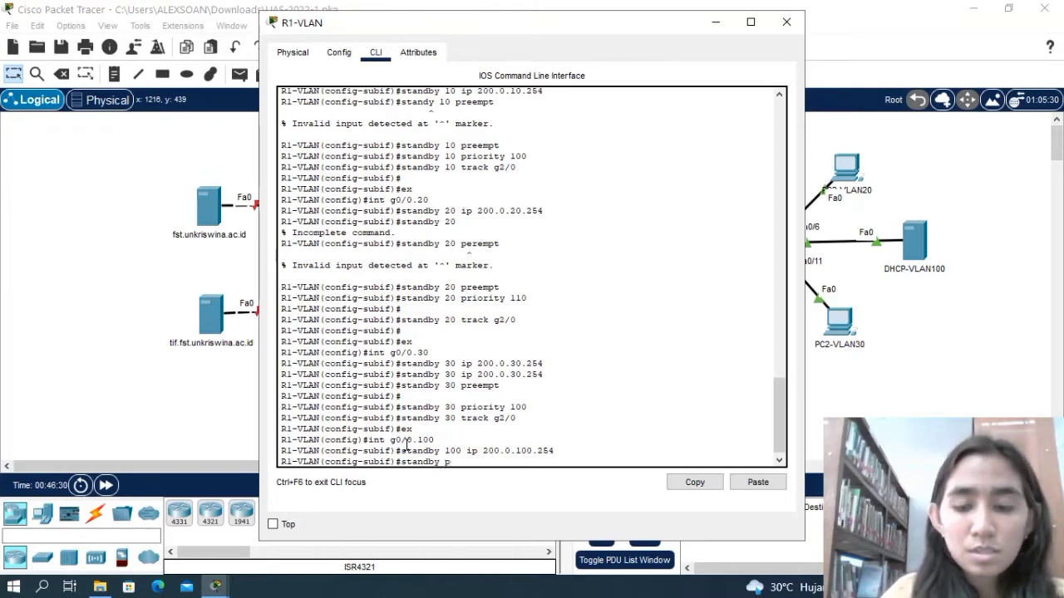
pyautogui.press('Return')
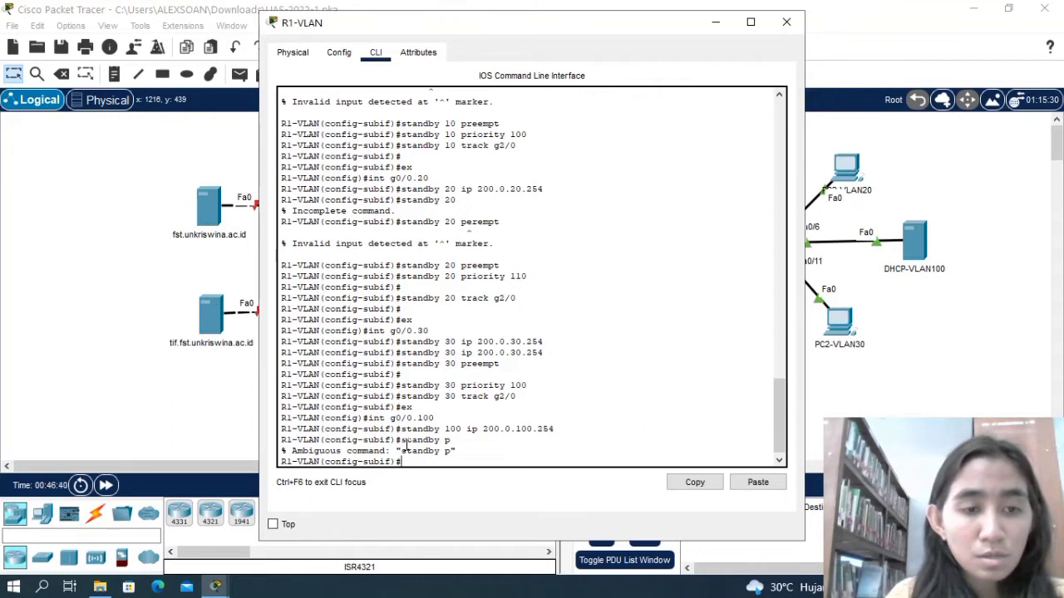
# Enable HSRP preemption on subinterface g0/0.100 without a group number, using standby preempt.
pyautogui.write('stand')
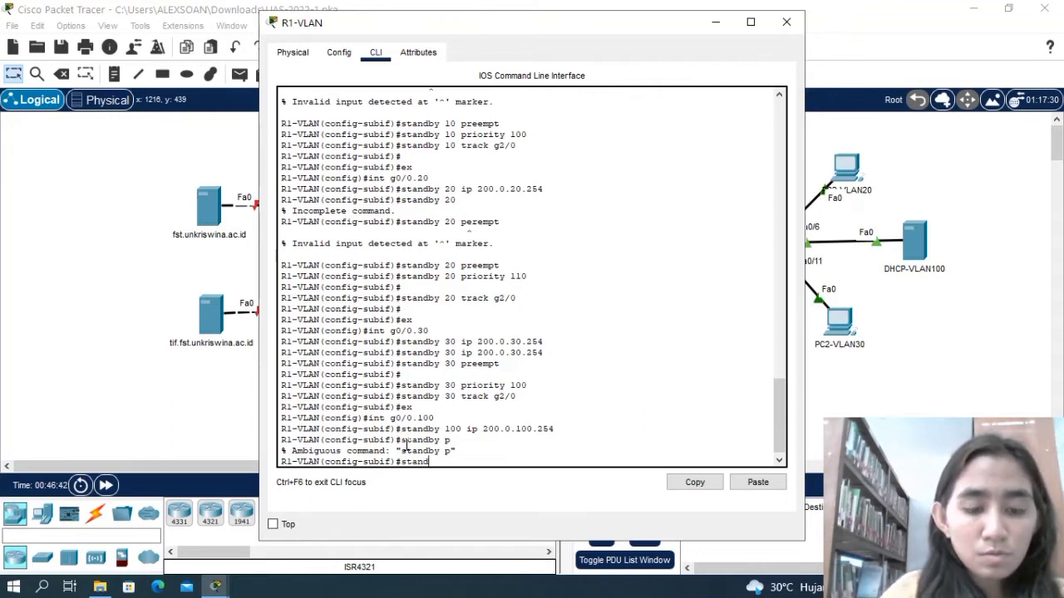
pyautogui.write('by')
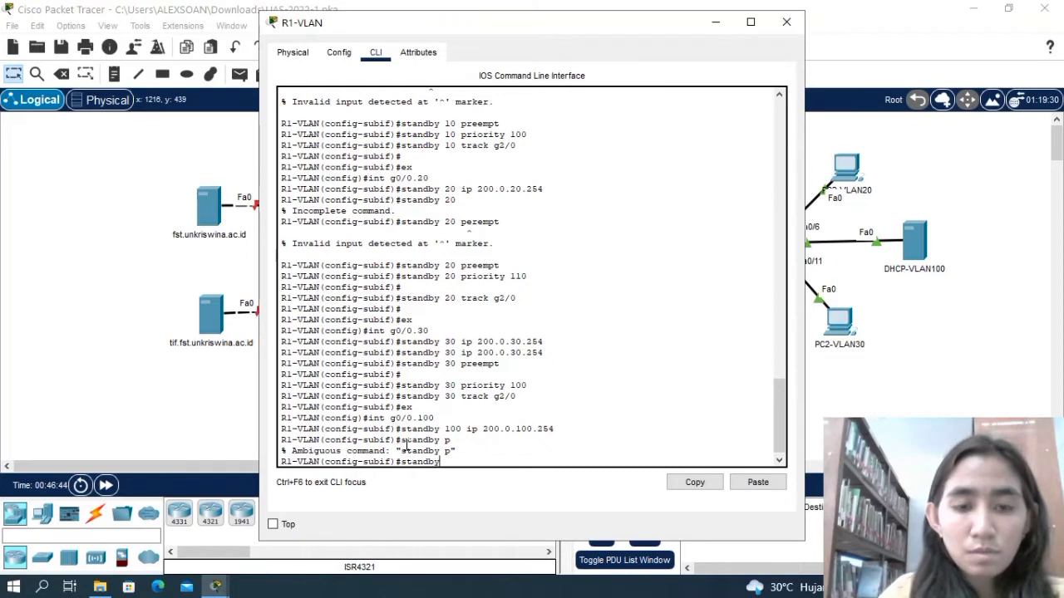
pyautogui.write(' pree')
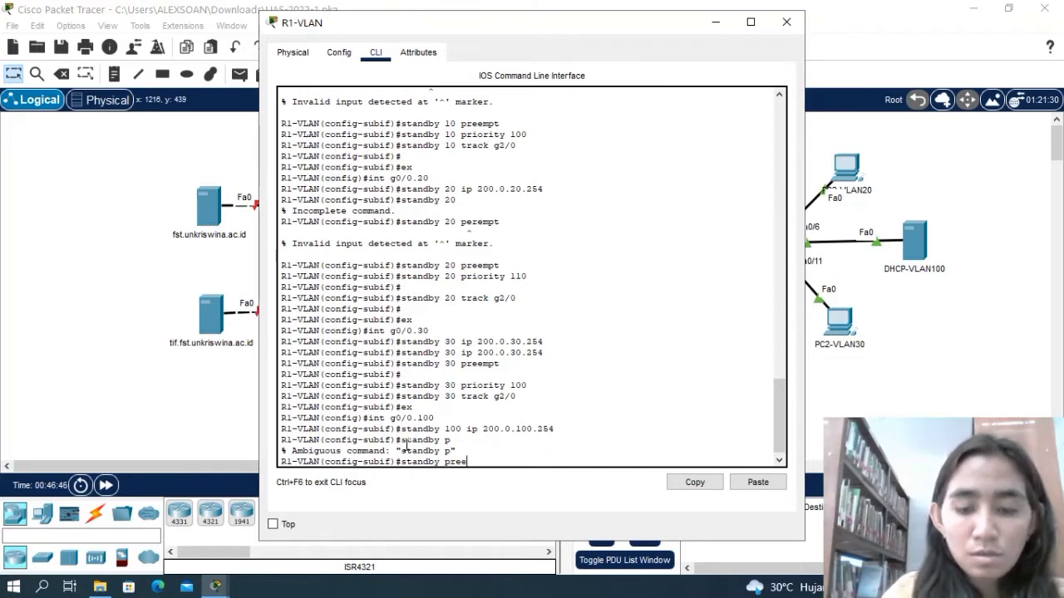
pyautogui.write('mpt')
pyautogui.press('Return')
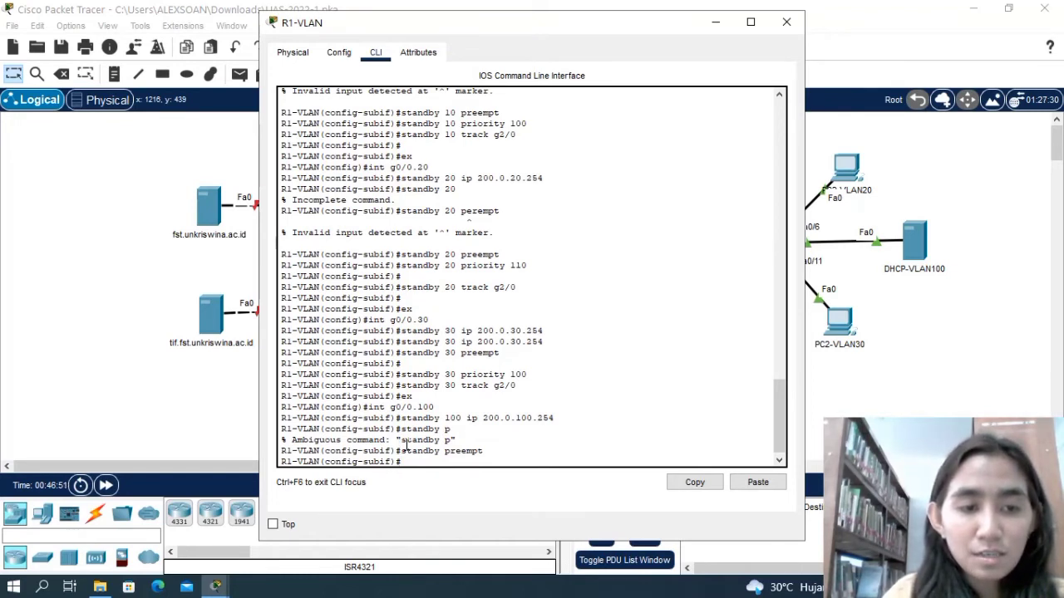
# Enable preemption for HSRP group 100 on subinterface g0/0.100 with standby 100 preempt.
pyautogui.write('stand')
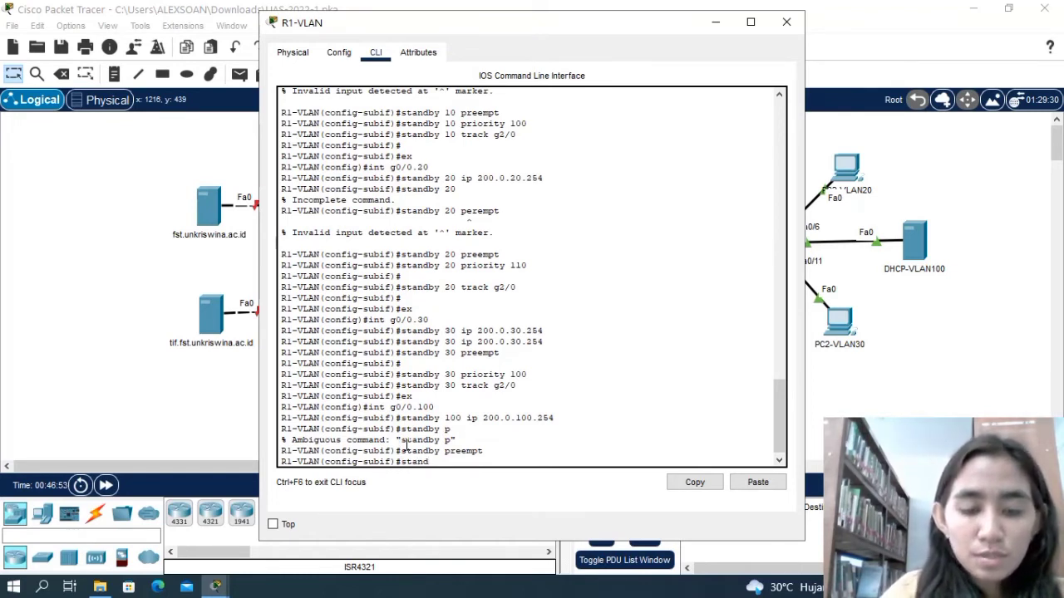
pyautogui.write('by ')
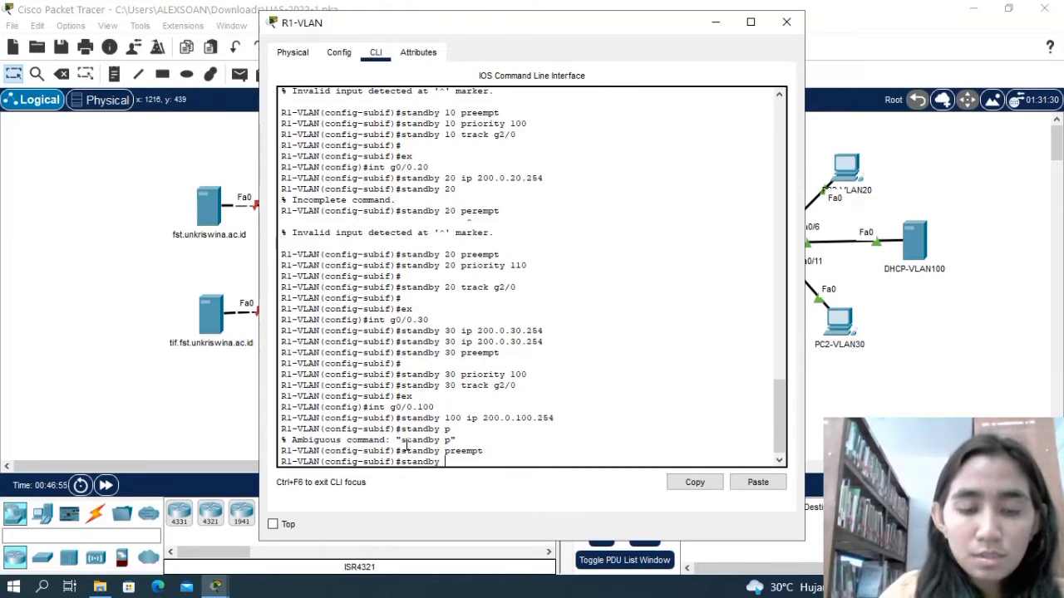
pyautogui.write('100')
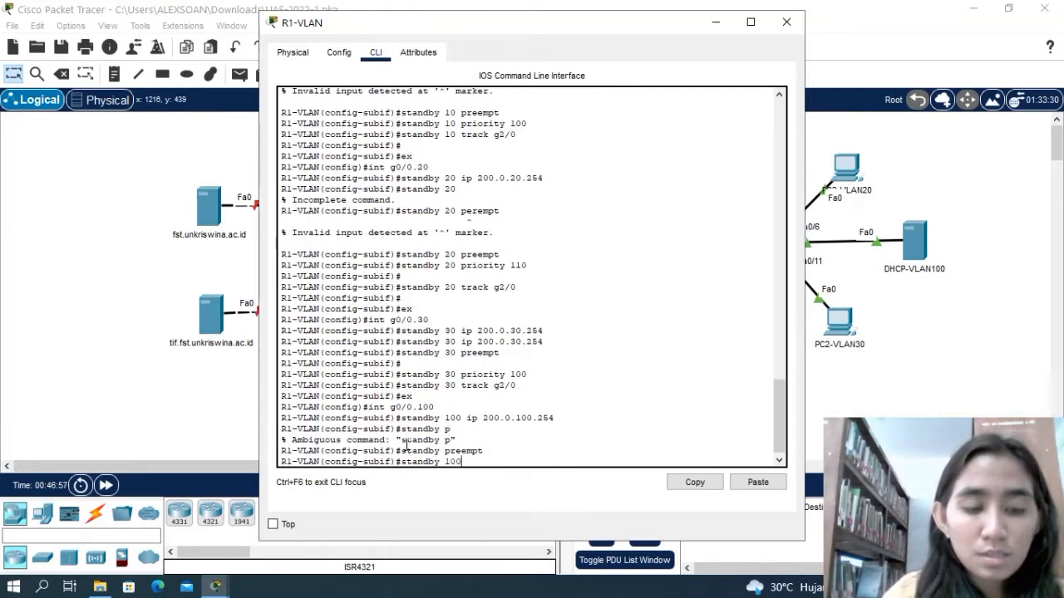
pyautogui.write(' preempt')
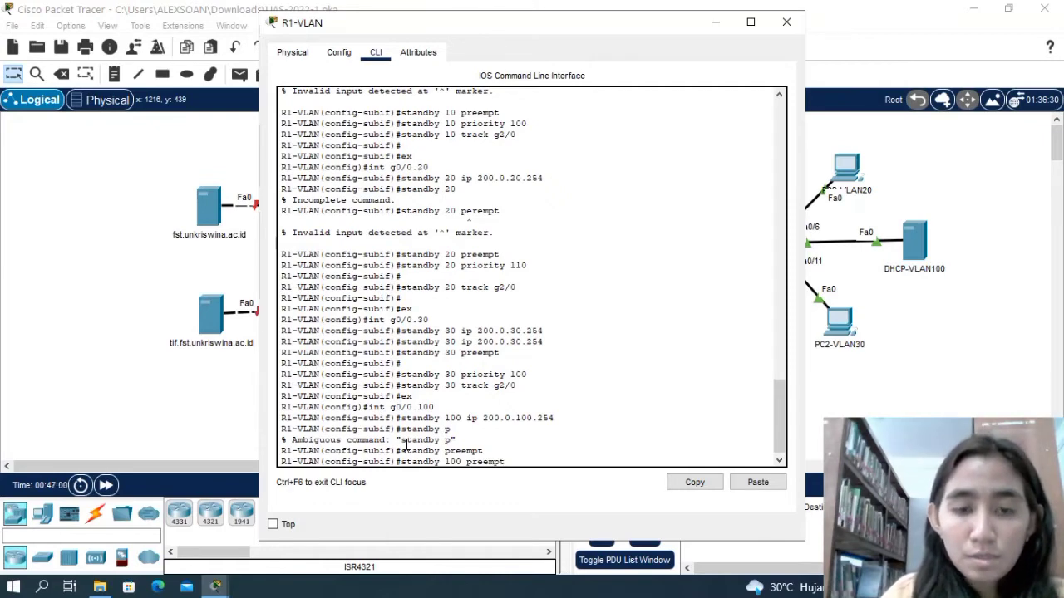
pyautogui.press('Return')
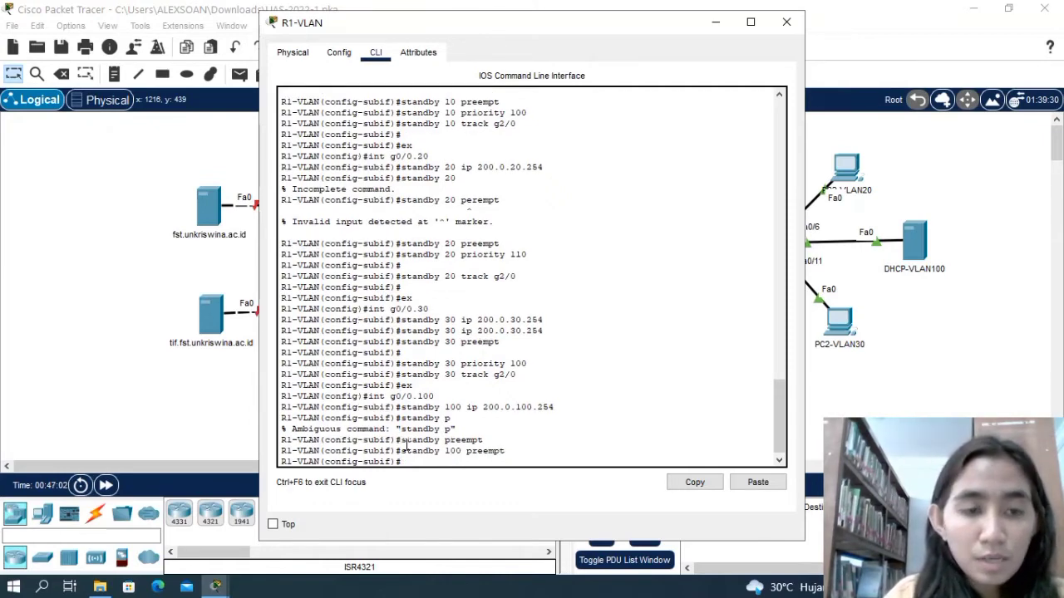
# Try to set HSRP group 100's priority to 110 on subinterface g0/0.100 with the command standy 100 priority 110.
pyautogui.write('standy')
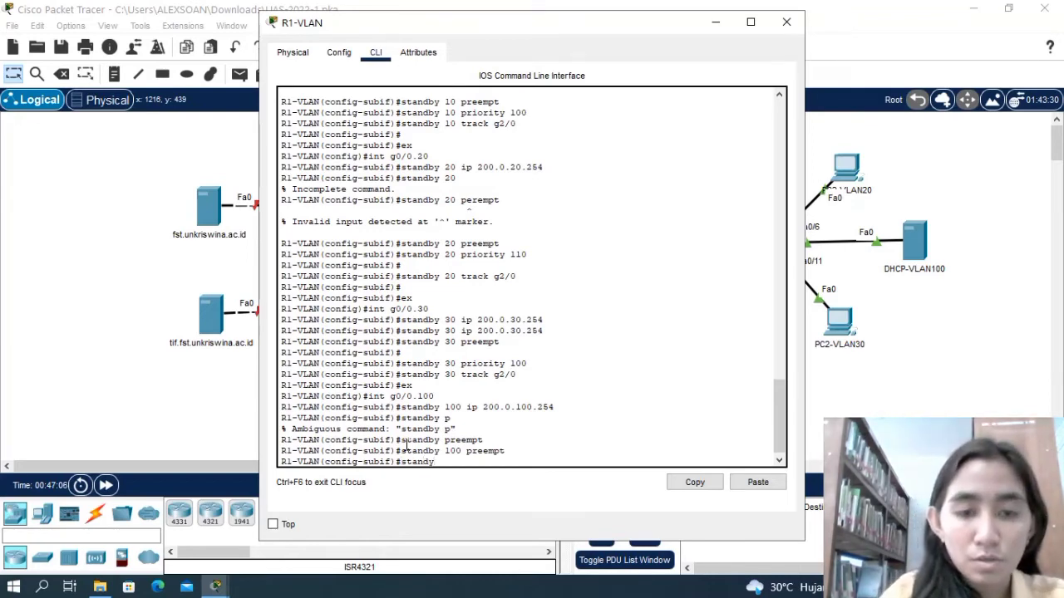
pyautogui.write(' 10')
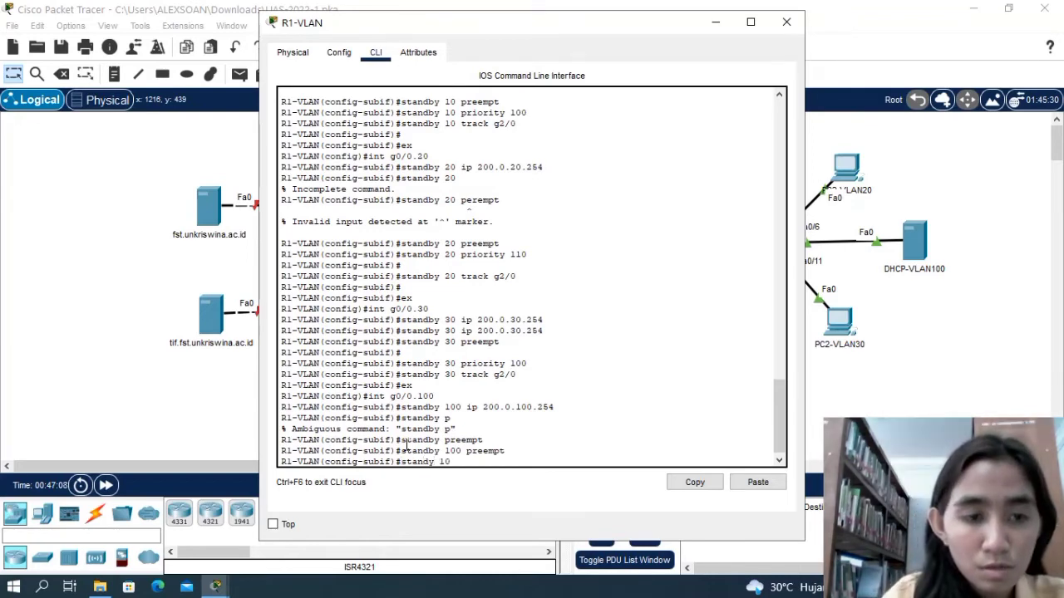
pyautogui.write('0 priorit')
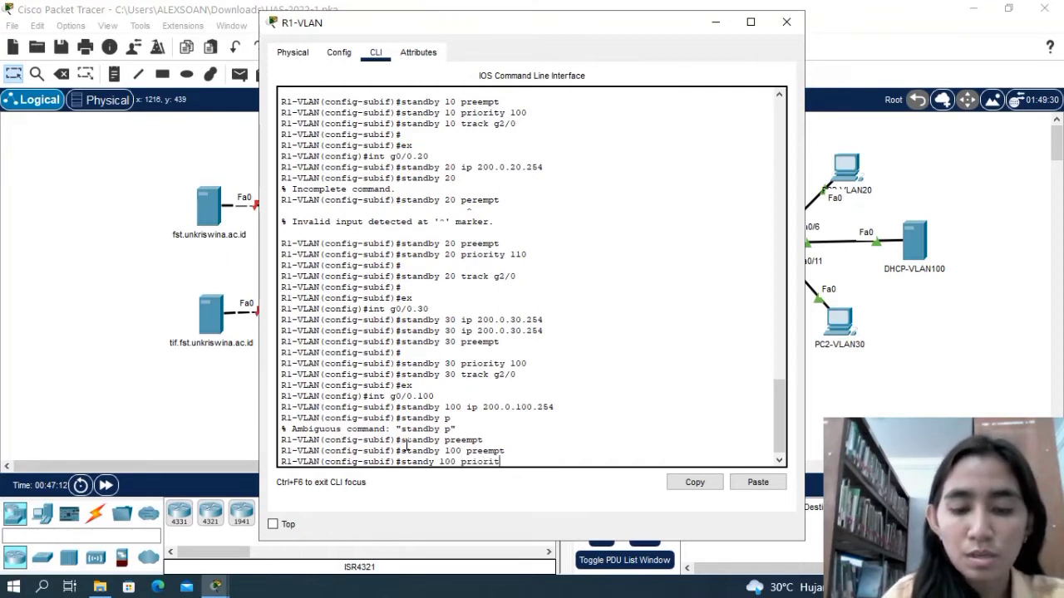
pyautogui.write('y')
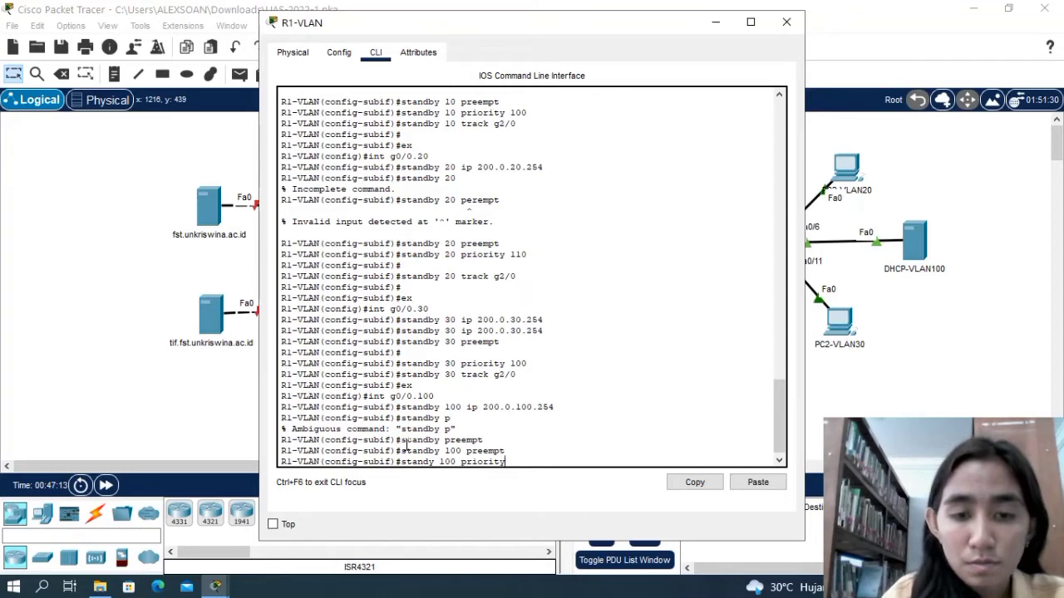
pyautogui.write(' 100')
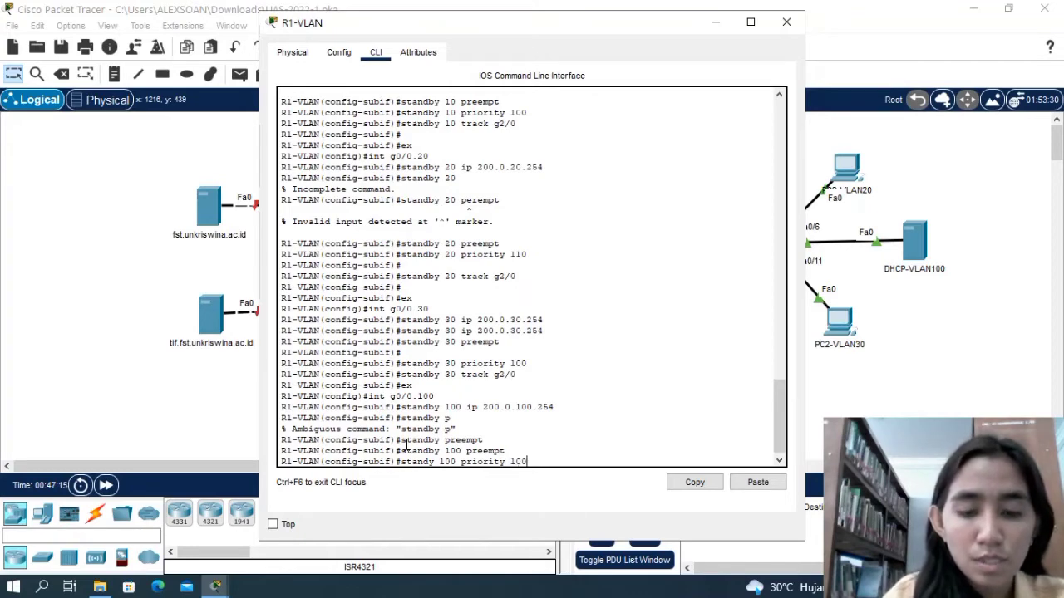
pyautogui.press('BackSpace')
pyautogui.press('BackSpace')
pyautogui.write('10')
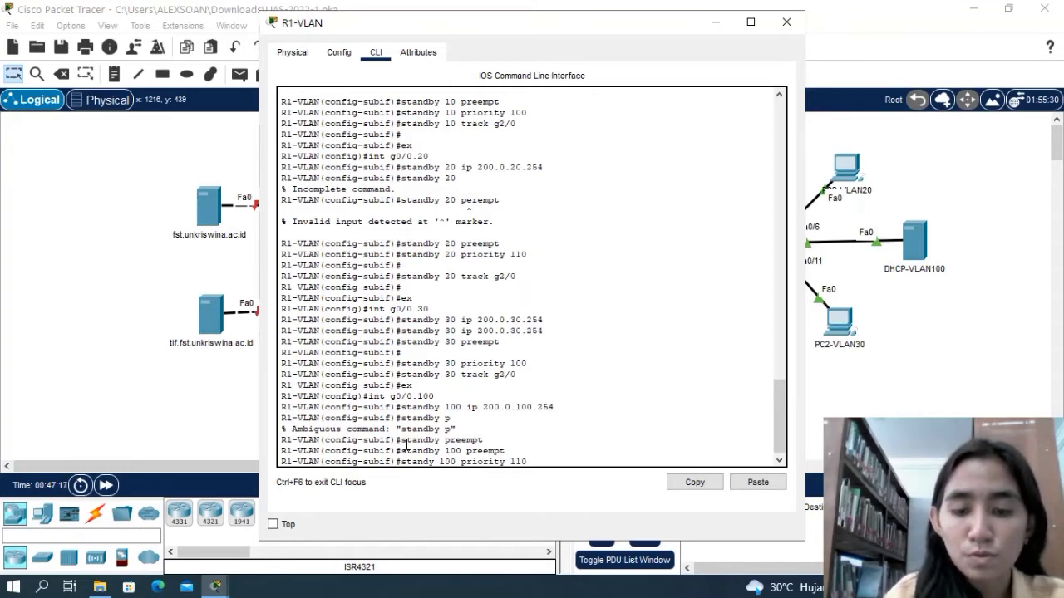
pyautogui.press('Return')
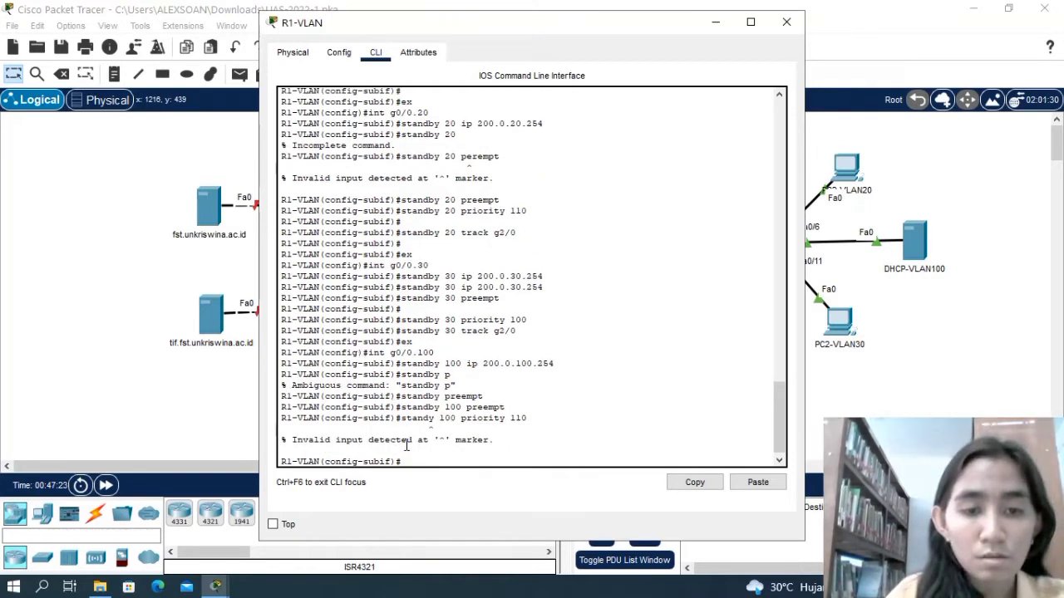
# Set the priority of HSRP group 100 to 110 on subinterface g0/0.100 with standby 100 priority 110.
pyautogui.write('s')
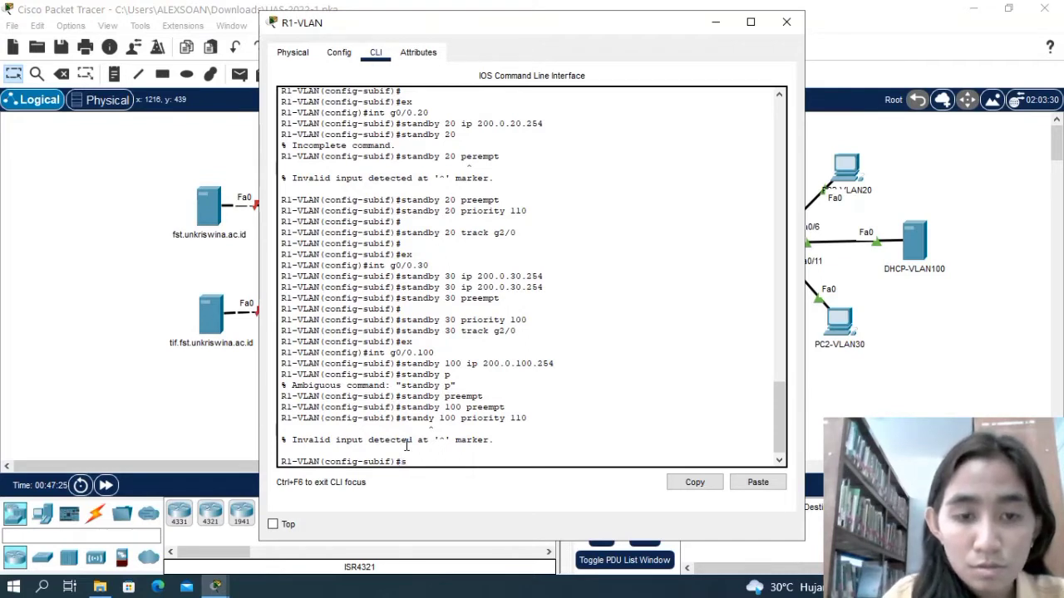
pyautogui.write('tandby')
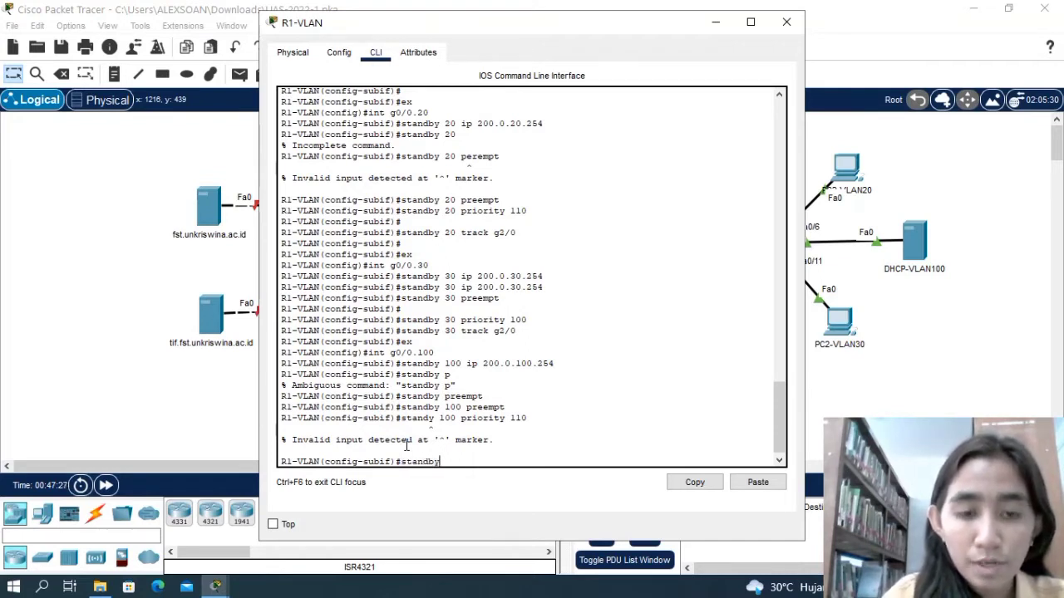
pyautogui.write(' 100 ')
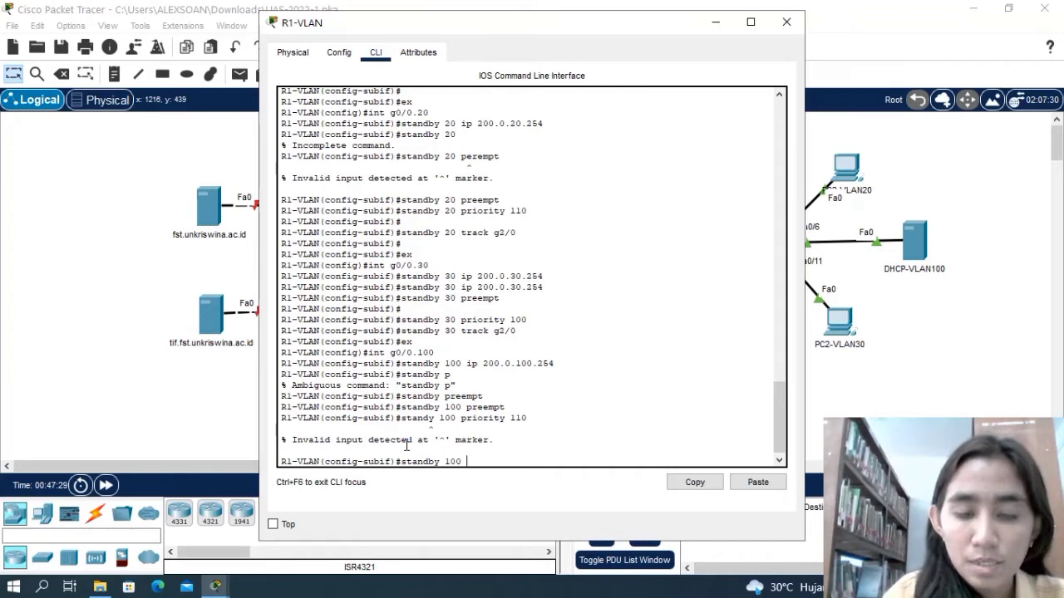
pyautogui.write('prio')
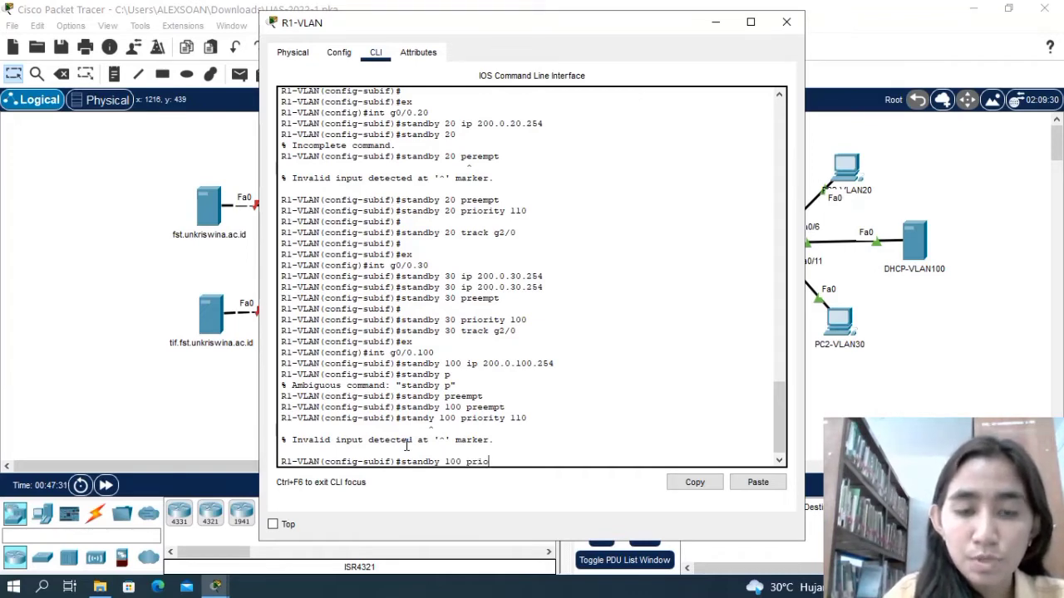
pyautogui.write('rity 110')
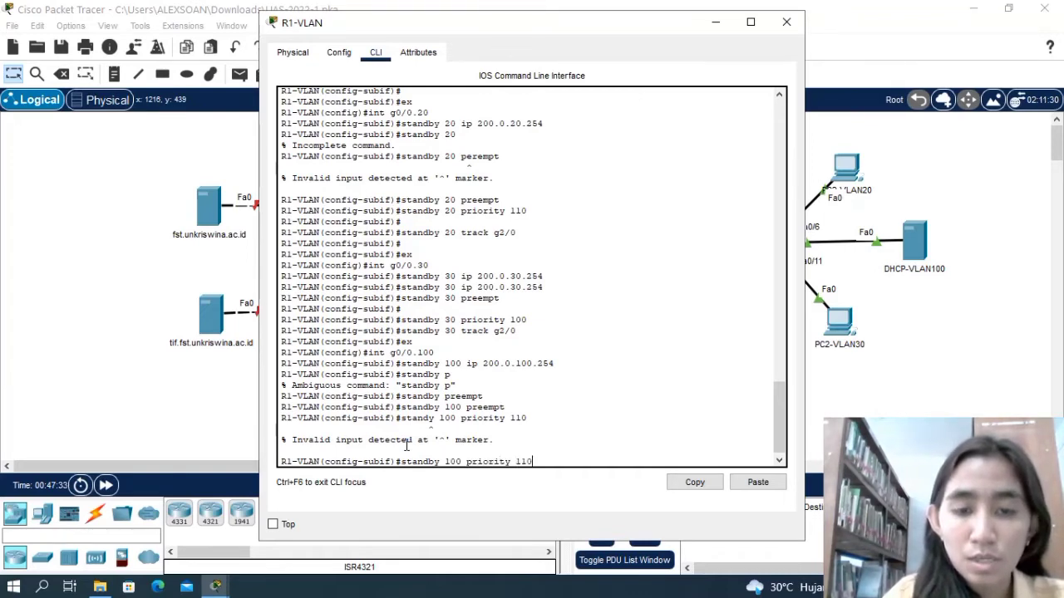
pyautogui.press('Return')
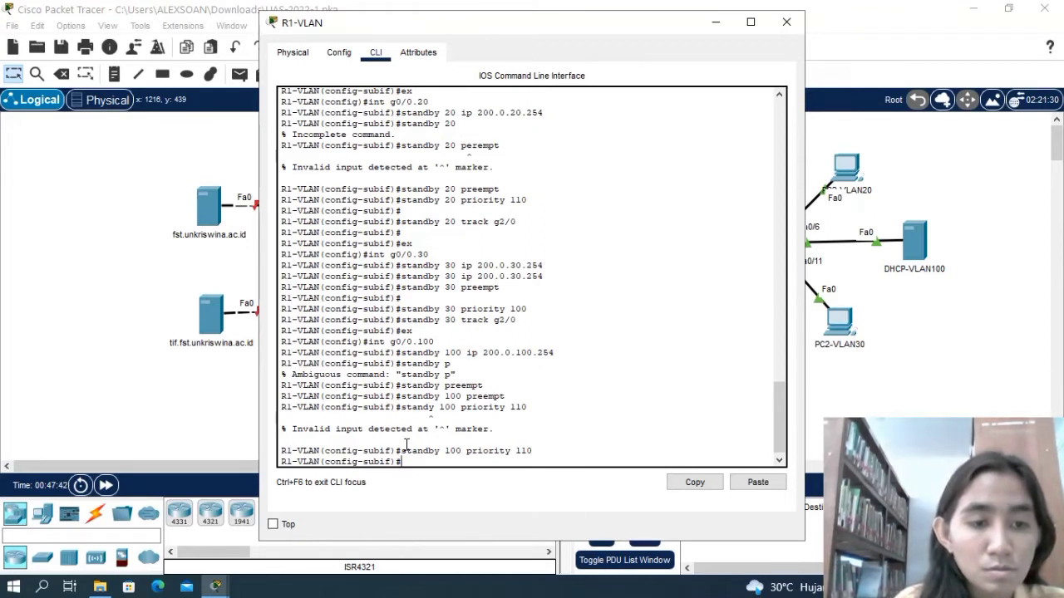
# Make HSRP group 100 track interface g2/0 with standby 100 track g2/0, and exit subinterface g0/0.100 to global configuration mode.
pyautogui.write('stand')
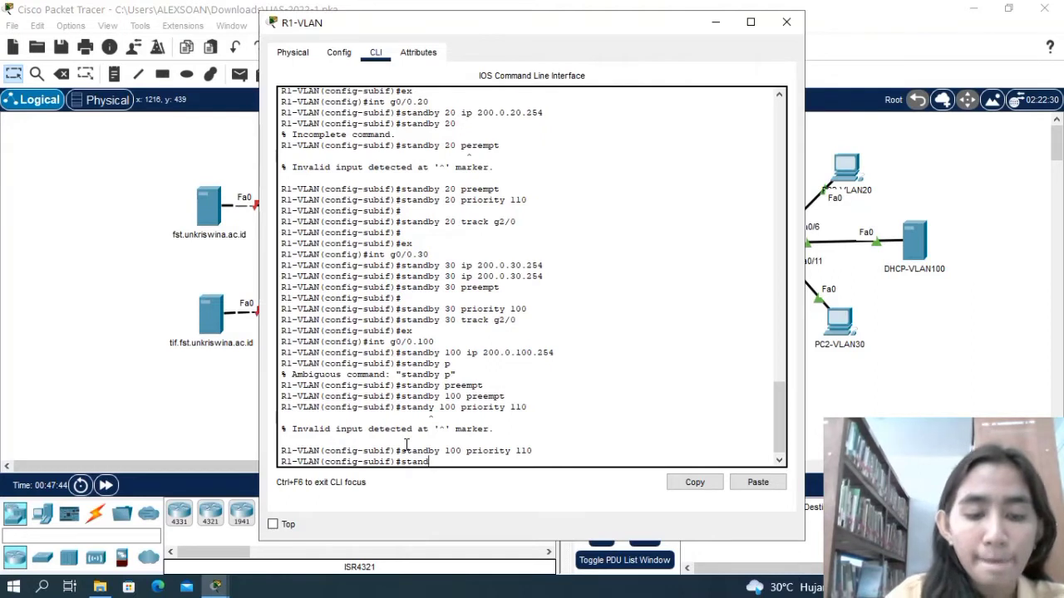
pyautogui.write('by')
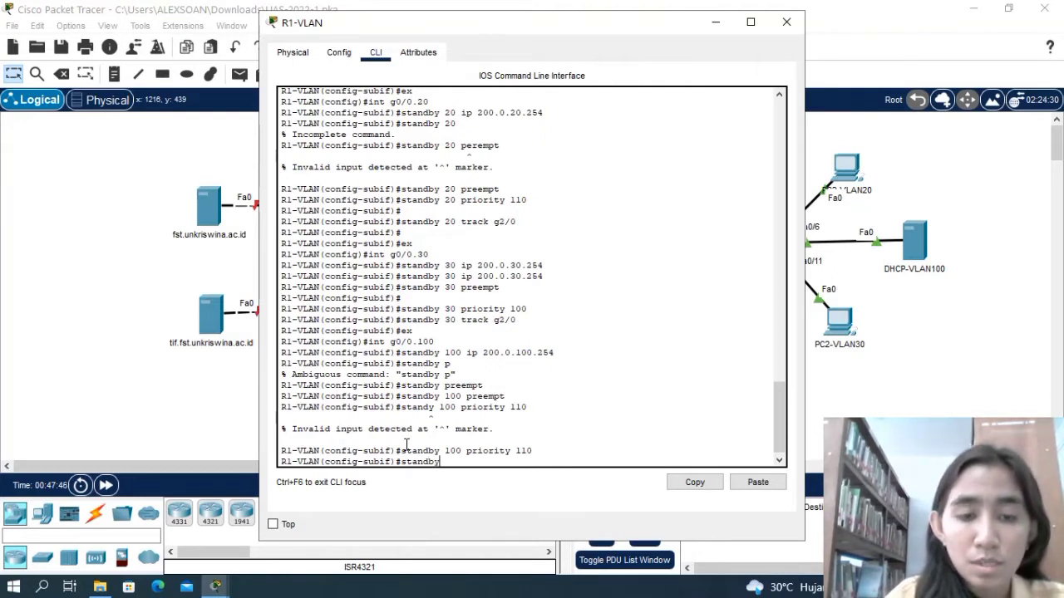
pyautogui.write(' 10')
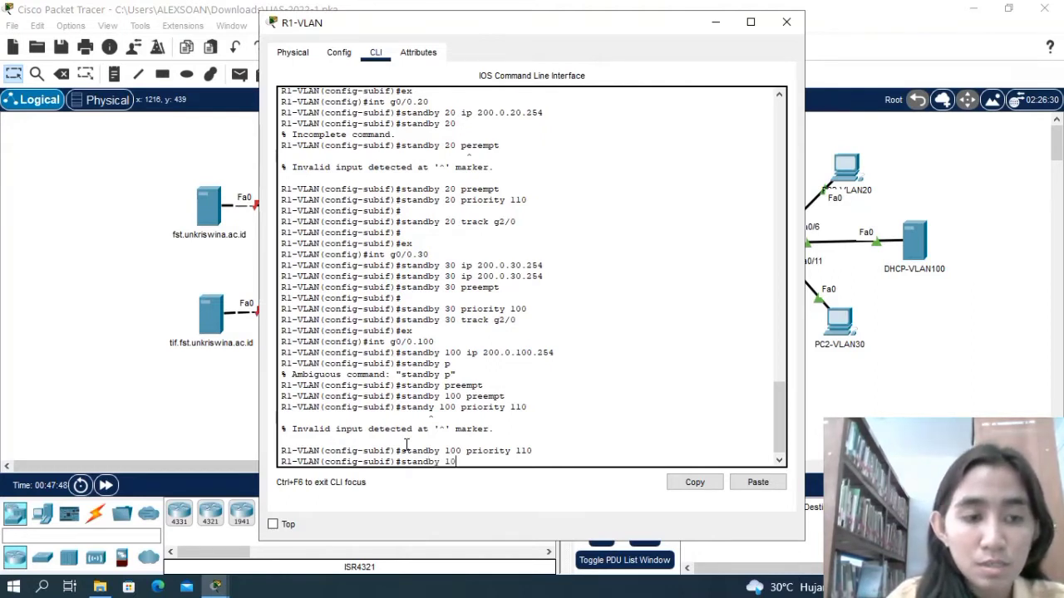
pyautogui.write('0 tracks')
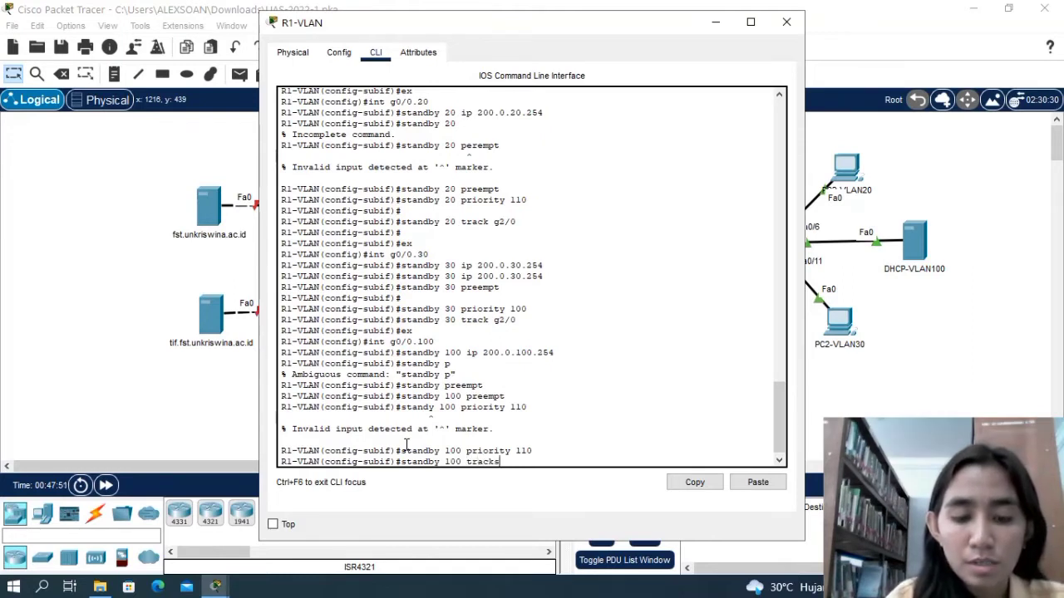
pyautogui.press('BackSpace')
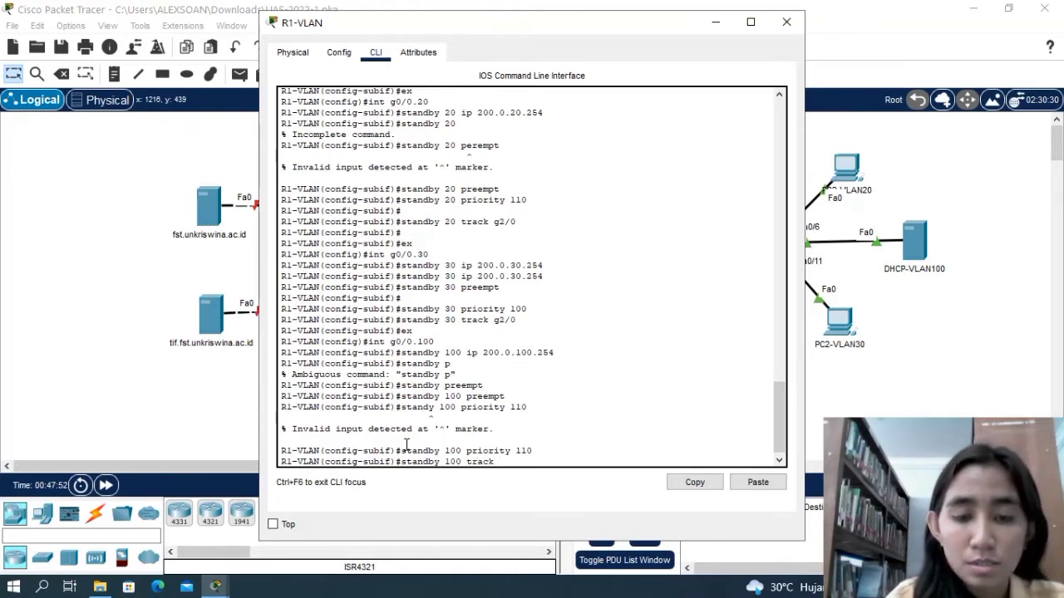
pyautogui.write('g')
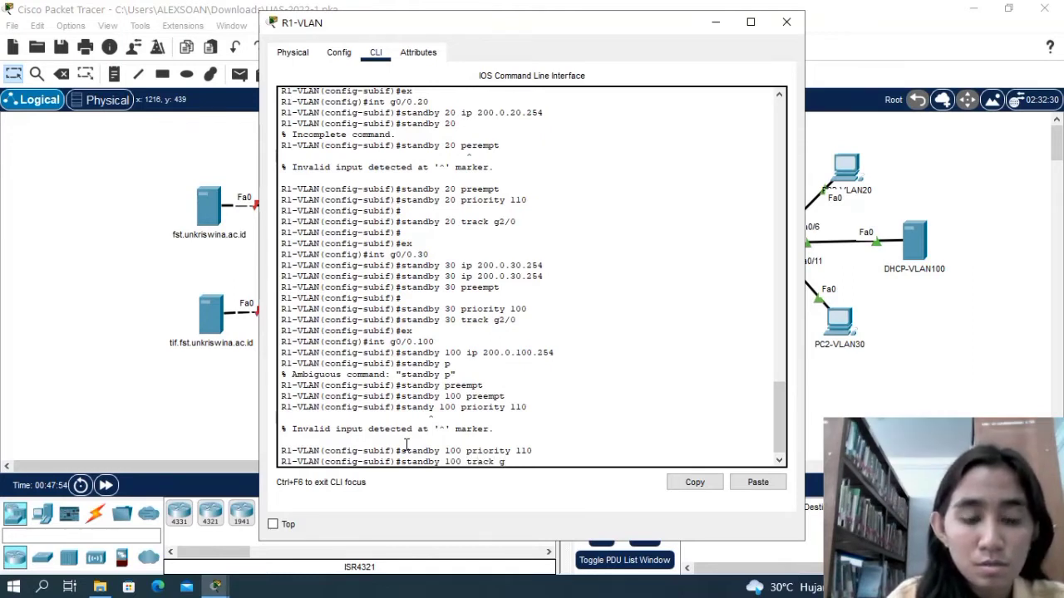
pyautogui.write('2/0')
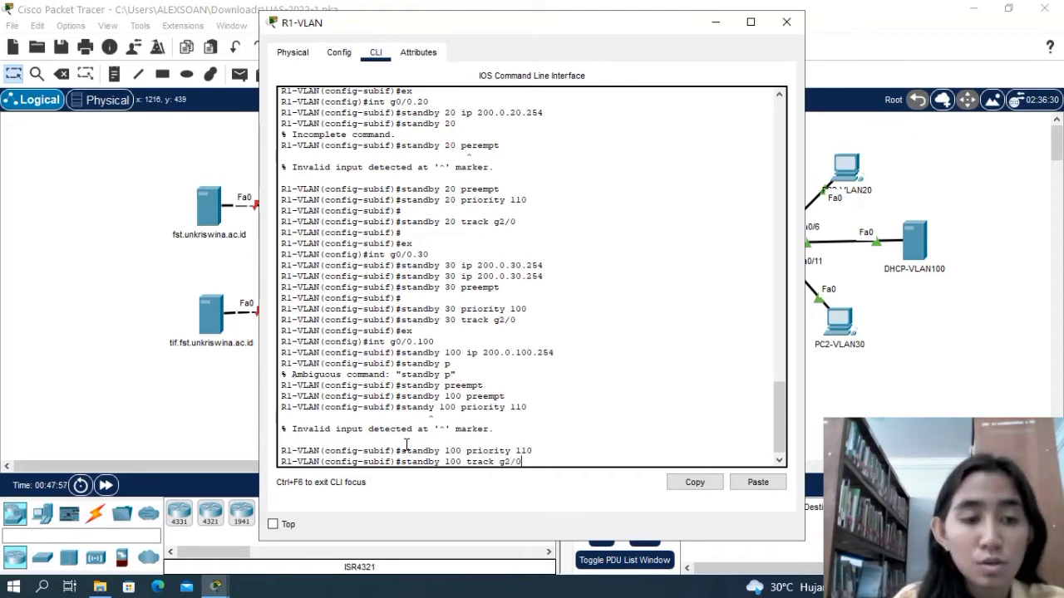
pyautogui.press('Return')
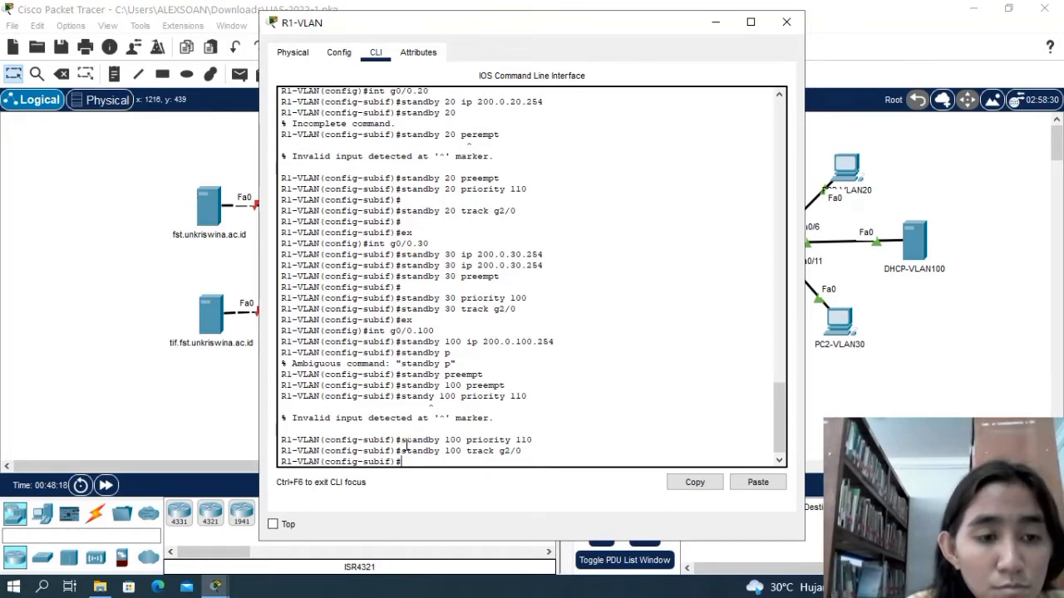
pyautogui.press('Return')
pyautogui.write('e')
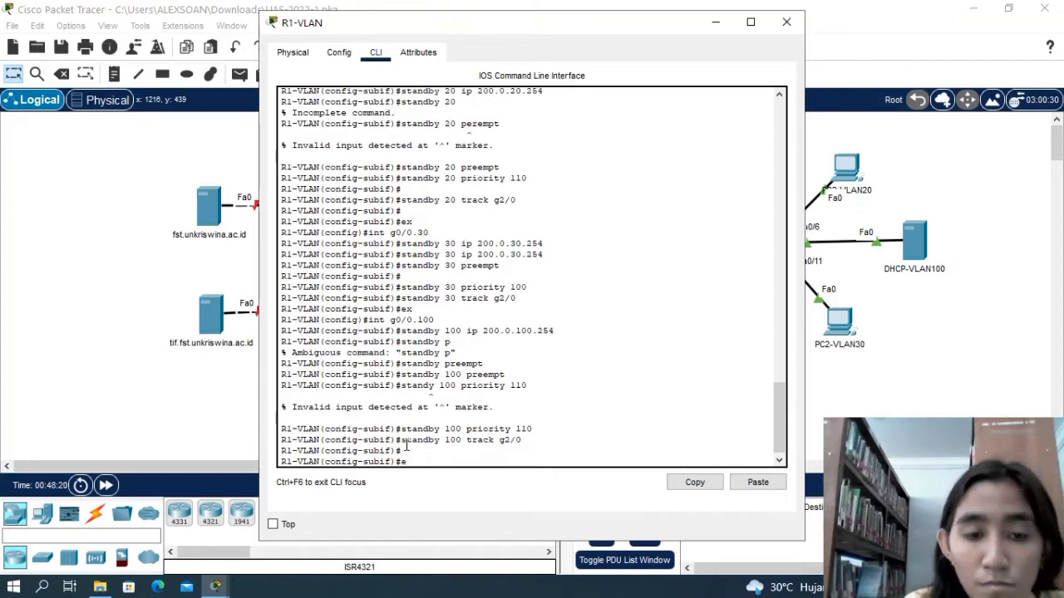
pyautogui.write('x')
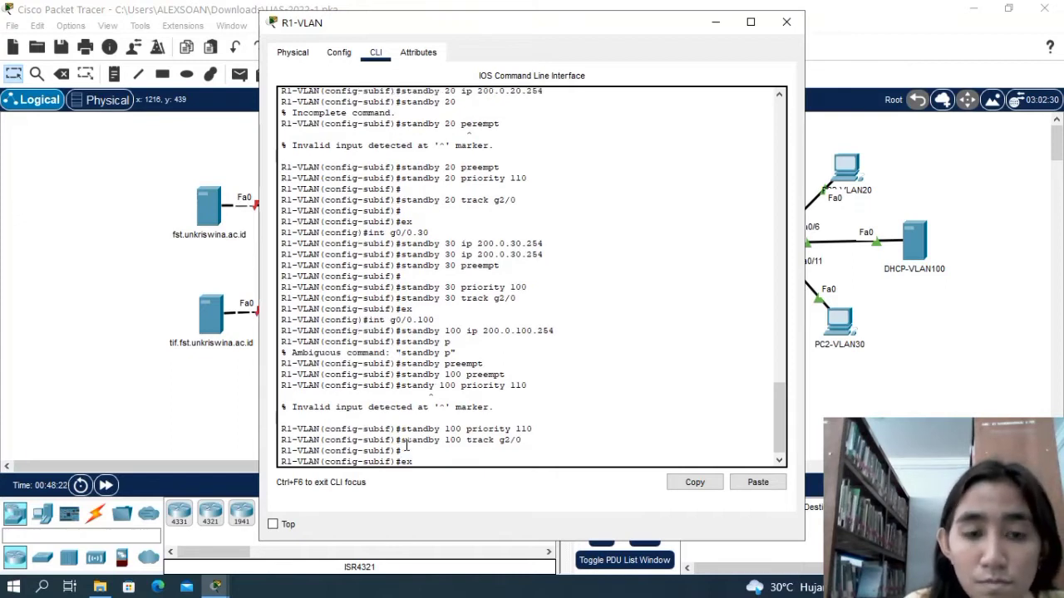
pyautogui.press('Return')
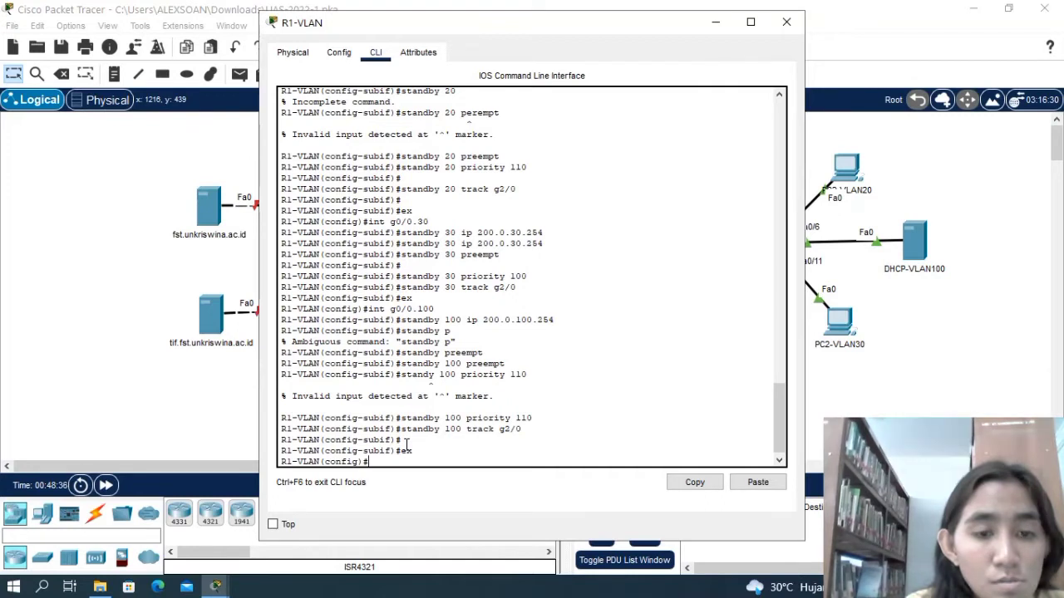
# Enter RIP configuration on R1-VLAN with router rip and advertise network 120.0.0.0.
pyautogui.write('rou')
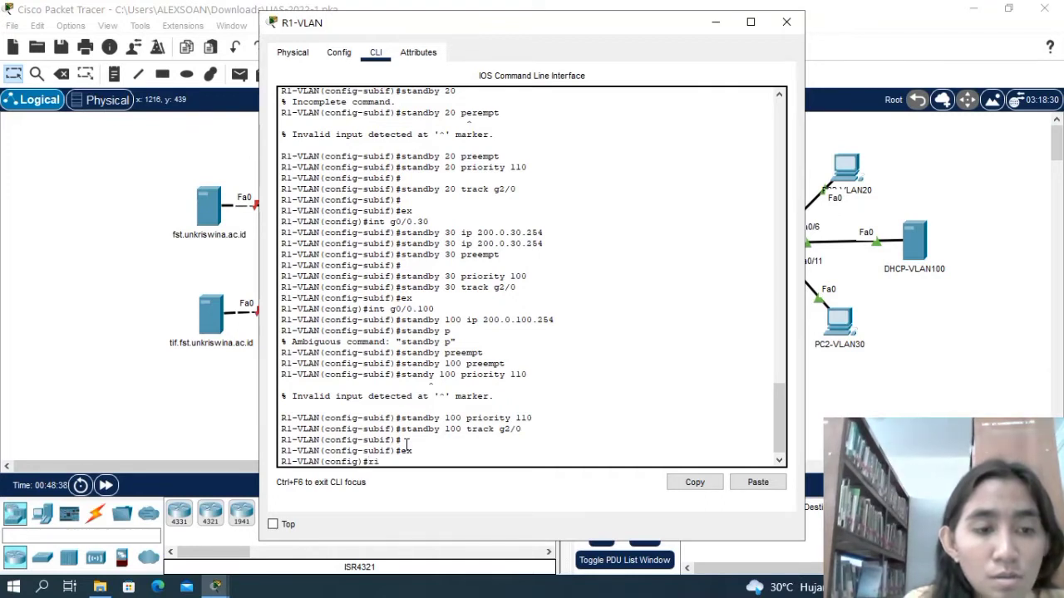
pyautogui.press('BackSpace')
pyautogui.press('BackSpace')
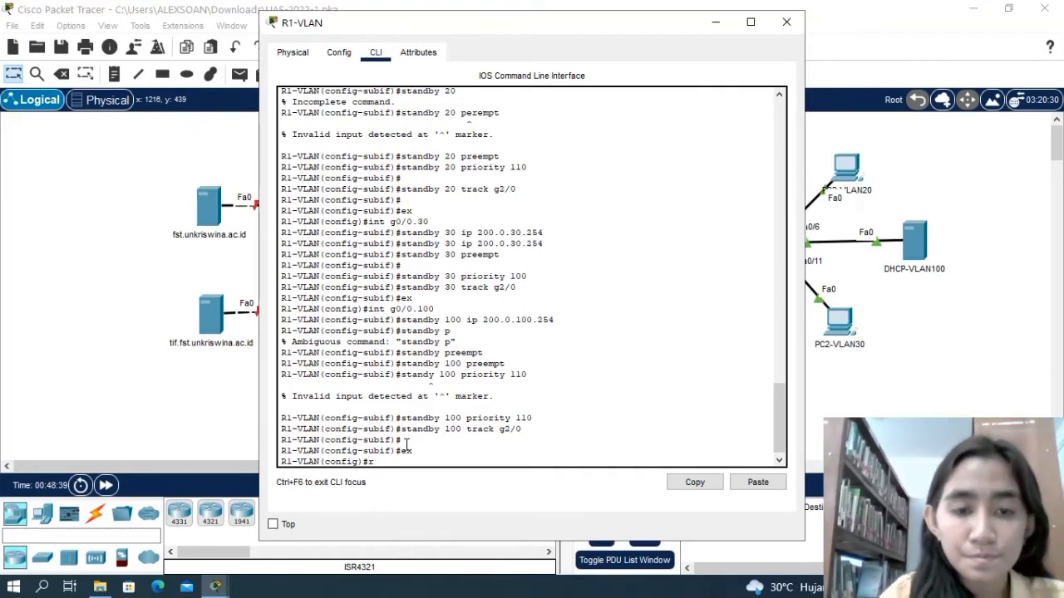
pyautogui.write('outer rip')
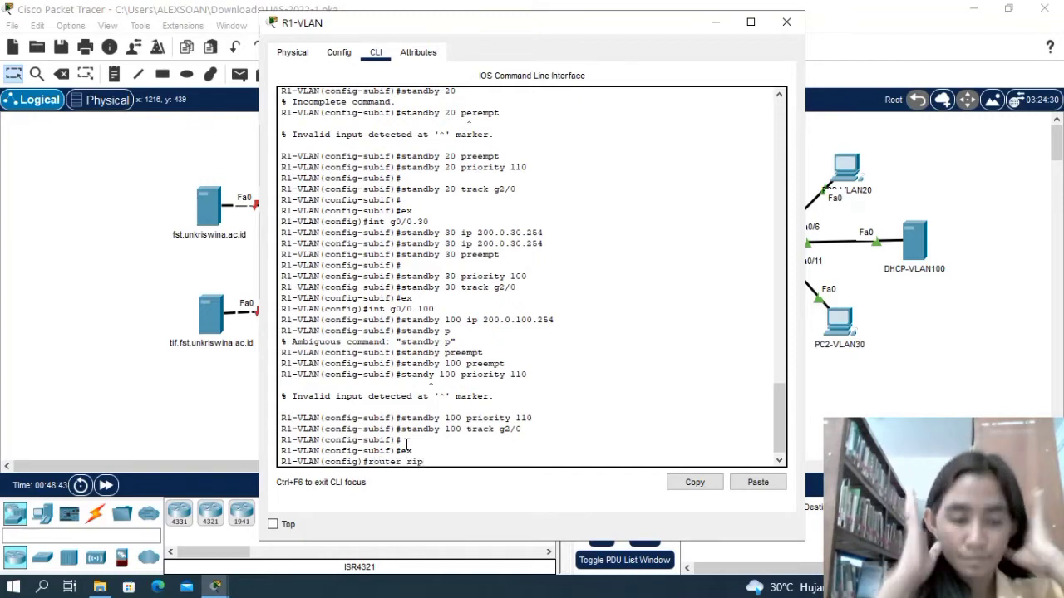
pyautogui.press('Return')
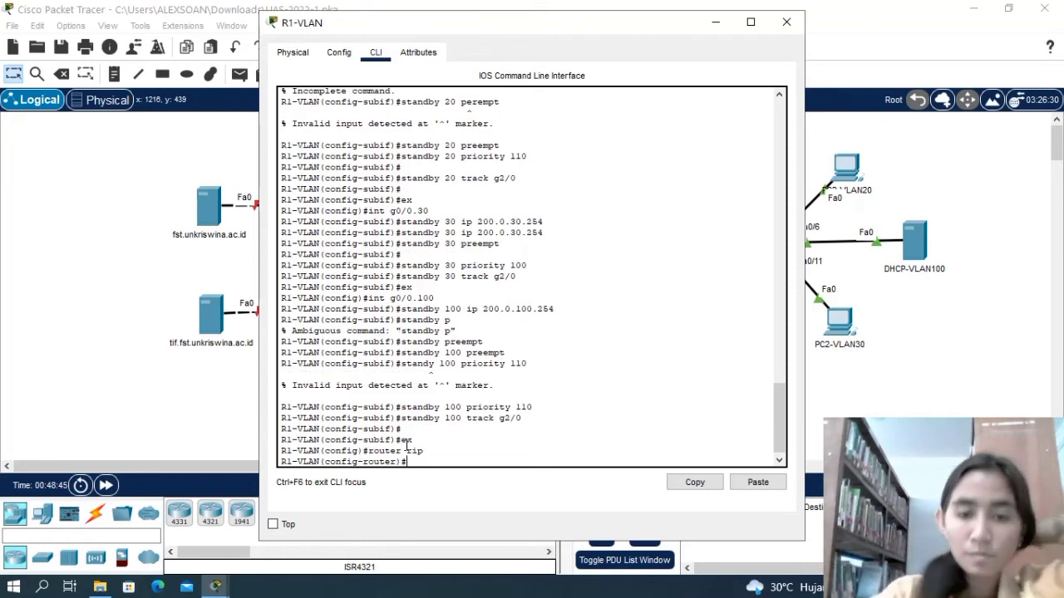
pyautogui.write('network')
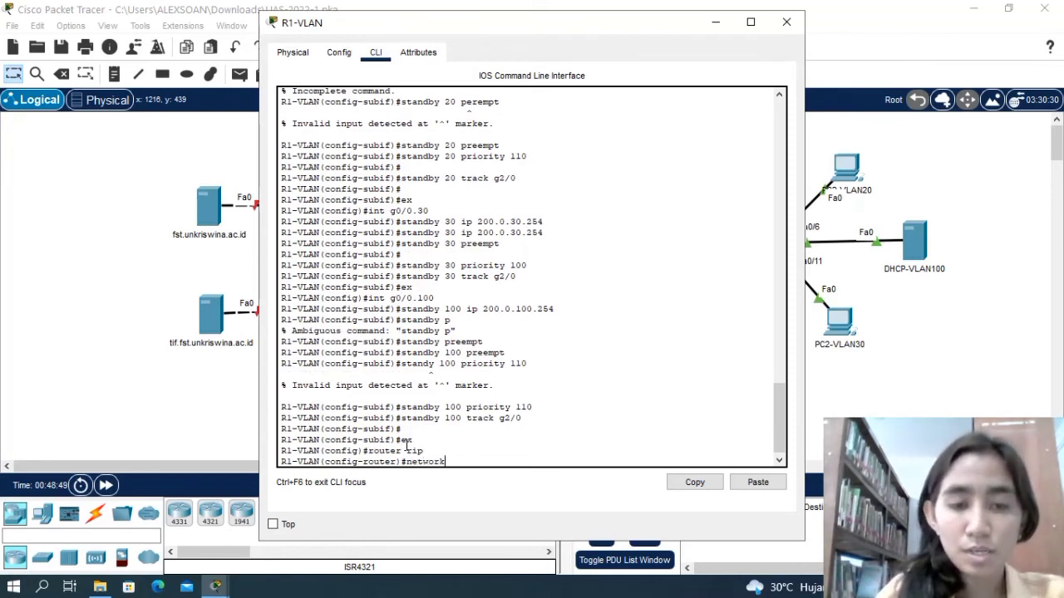
pyautogui.write(' 120.')
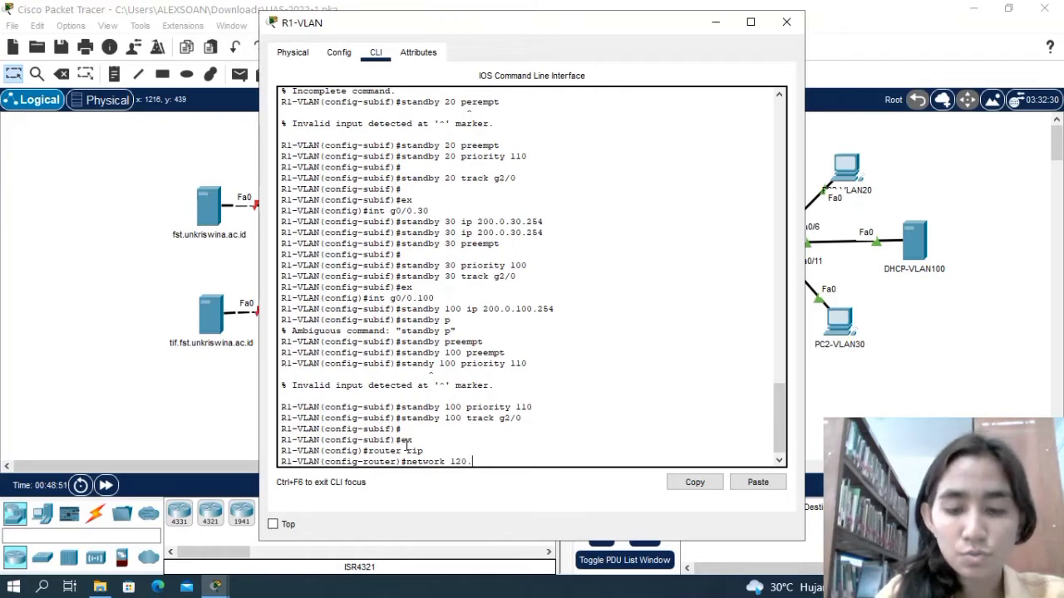
pyautogui.write('0.0.0')
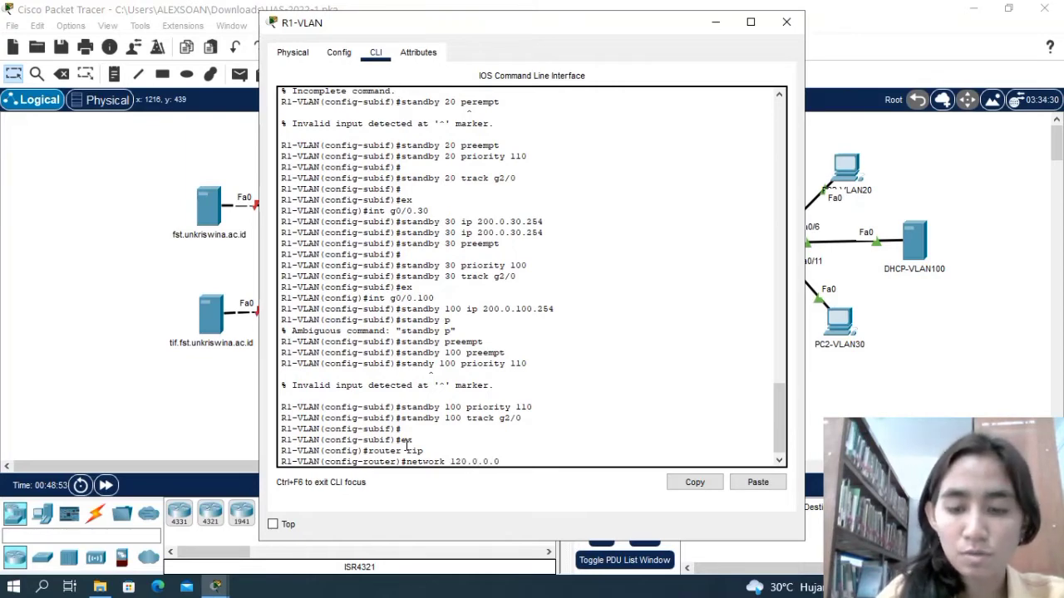
pyautogui.press('Return')
# Advertise network 200.0.10.0 in R1-VLAN's RIP configuration with network 200.0.10.0.
pyautogui.write('network')
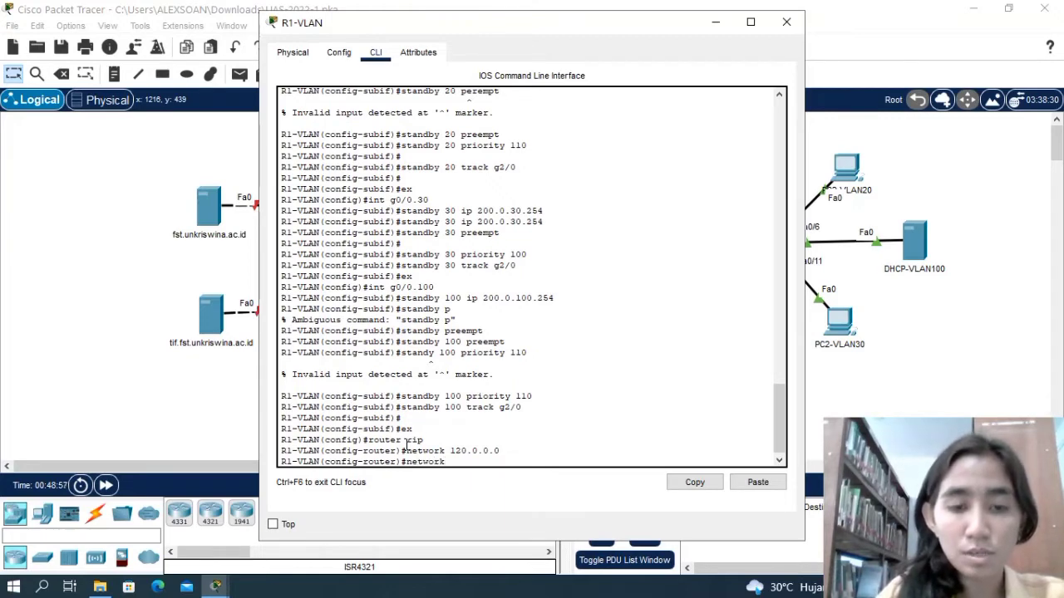
pyautogui.write(' 200')
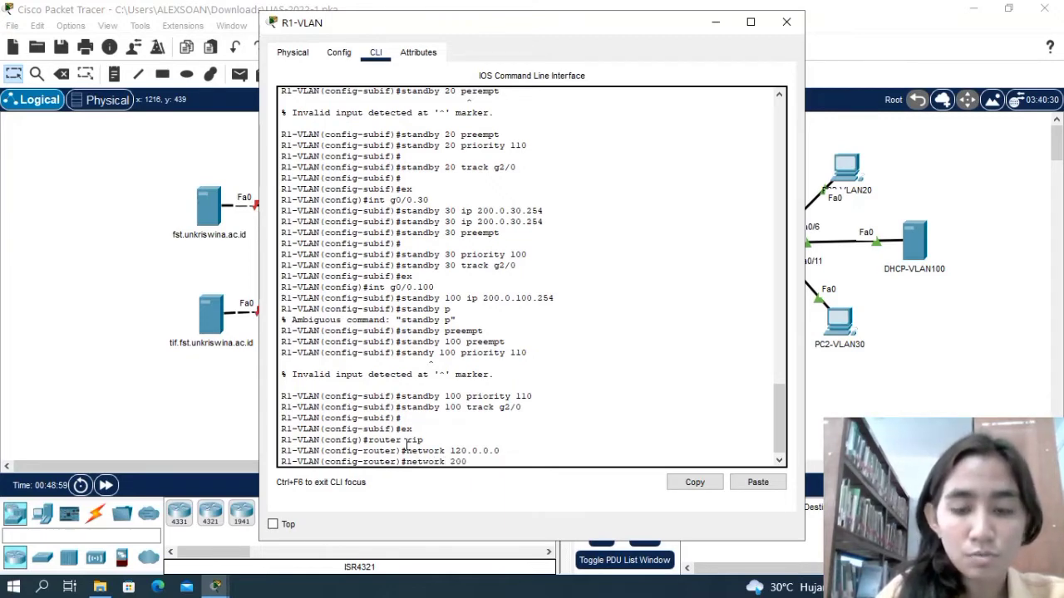
pyautogui.write('.0.2')
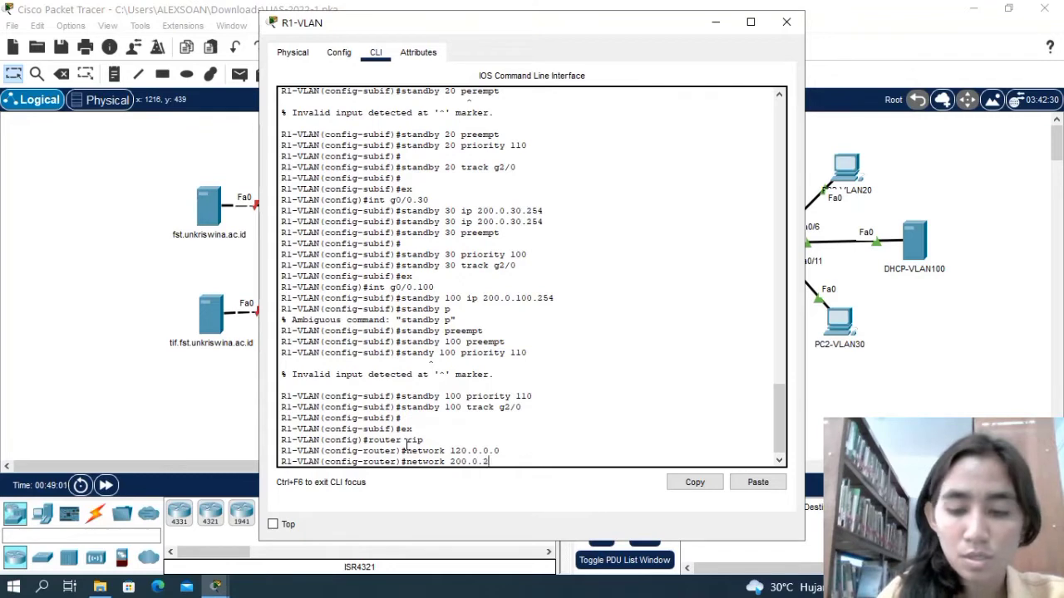
pyautogui.write('0.0')
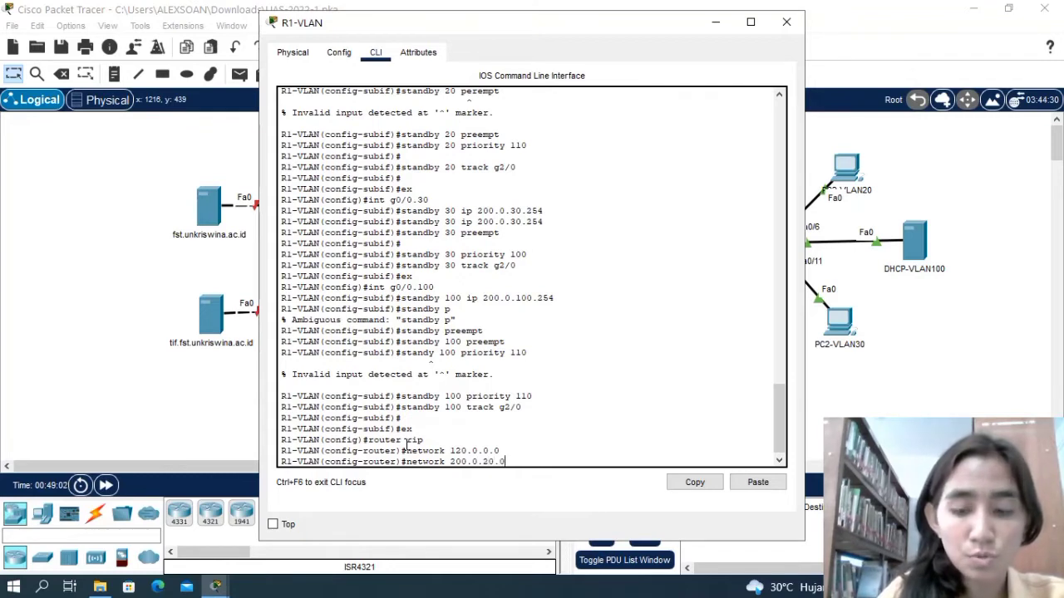
pyautogui.press('BackSpace')
pyautogui.press('BackSpace')
pyautogui.press('BackSpace')
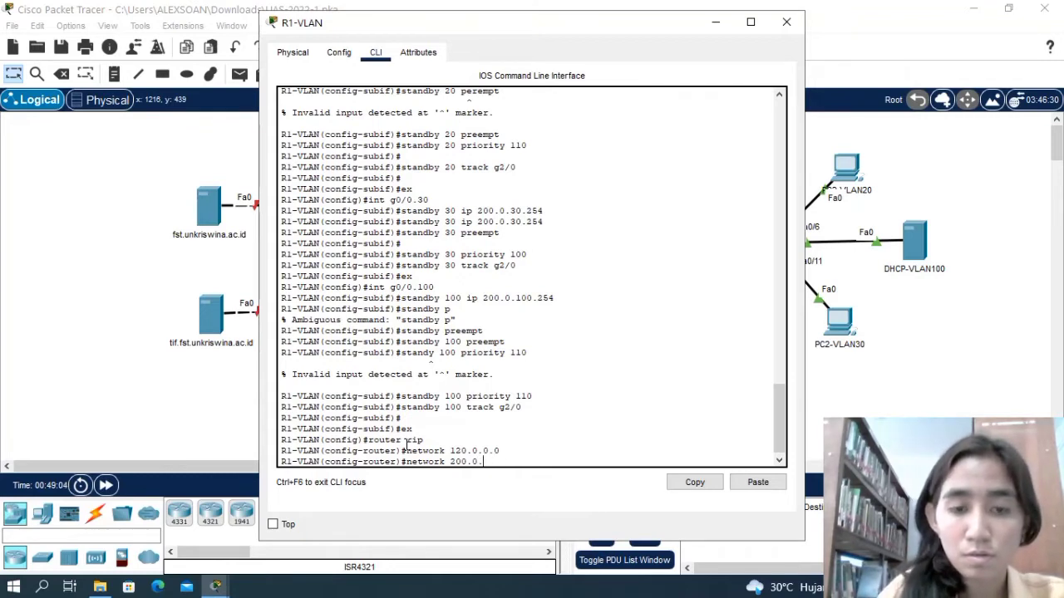
pyautogui.write('10.0')
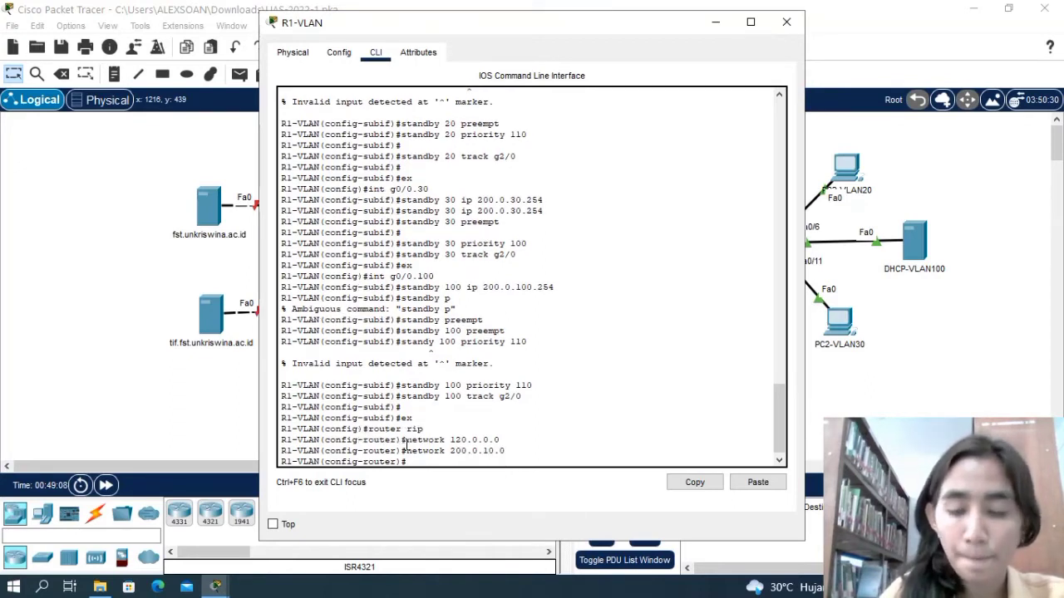
# Add network 200.0.20.0 to the RIP process on R1-VLAN with network 200.0.20.0.
pyautogui.write('network')
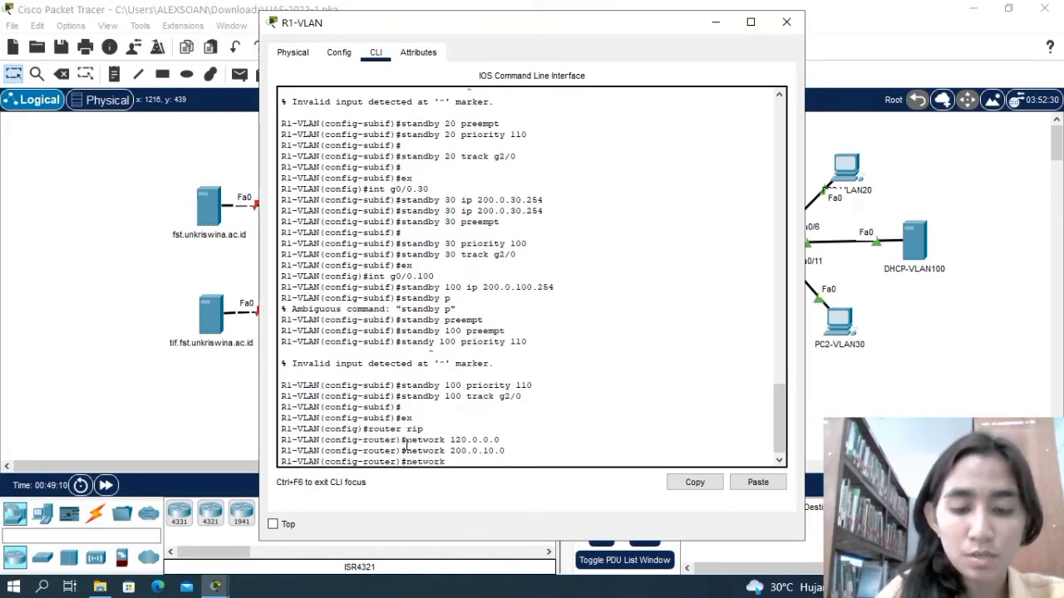
pyautogui.write(' 200')
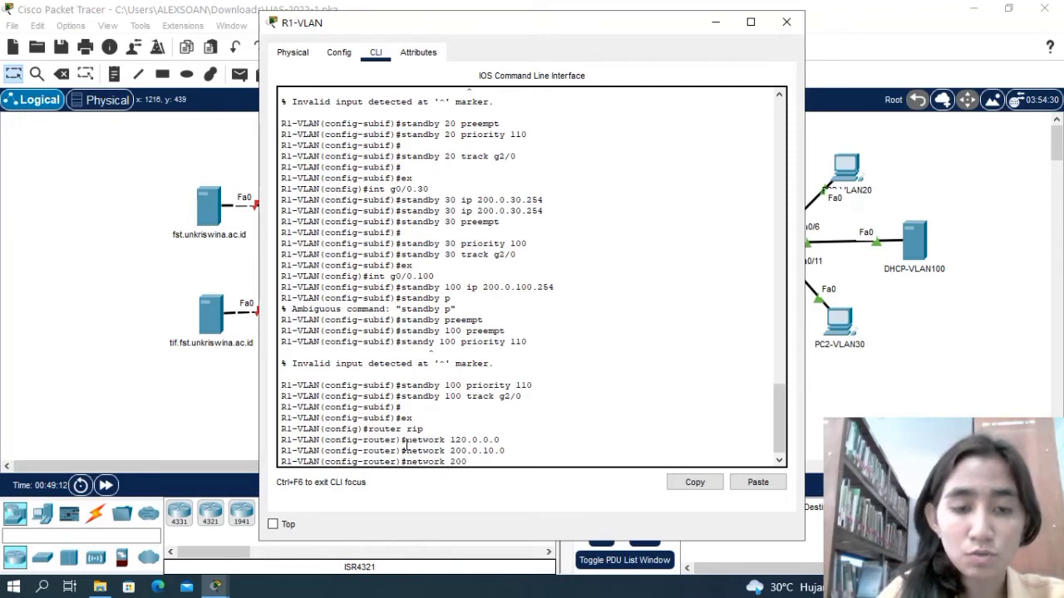
pyautogui.write('.0')
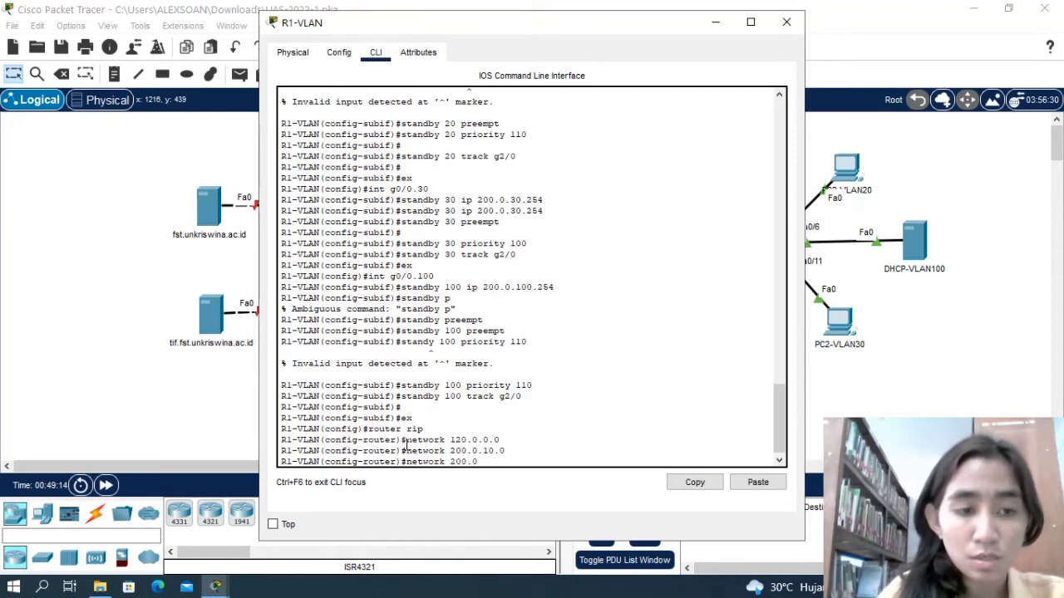
pyautogui.write('.20.0')
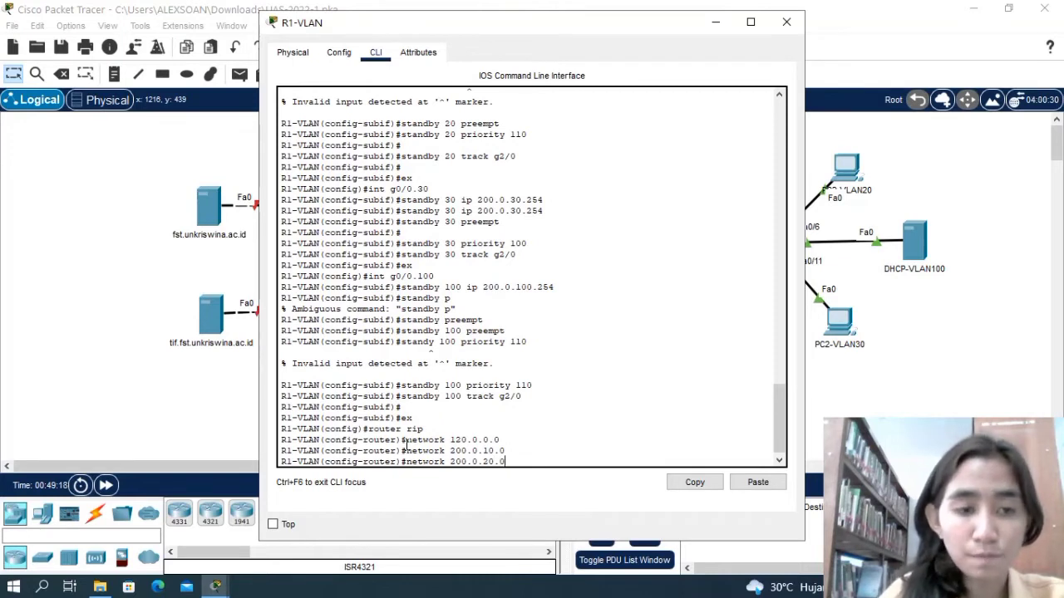
pyautogui.press('Return')
# Add network 200.0.30.0 to the RIP process on R1-VLAN with network 200.0.30.0.
pyautogui.write('netwo')
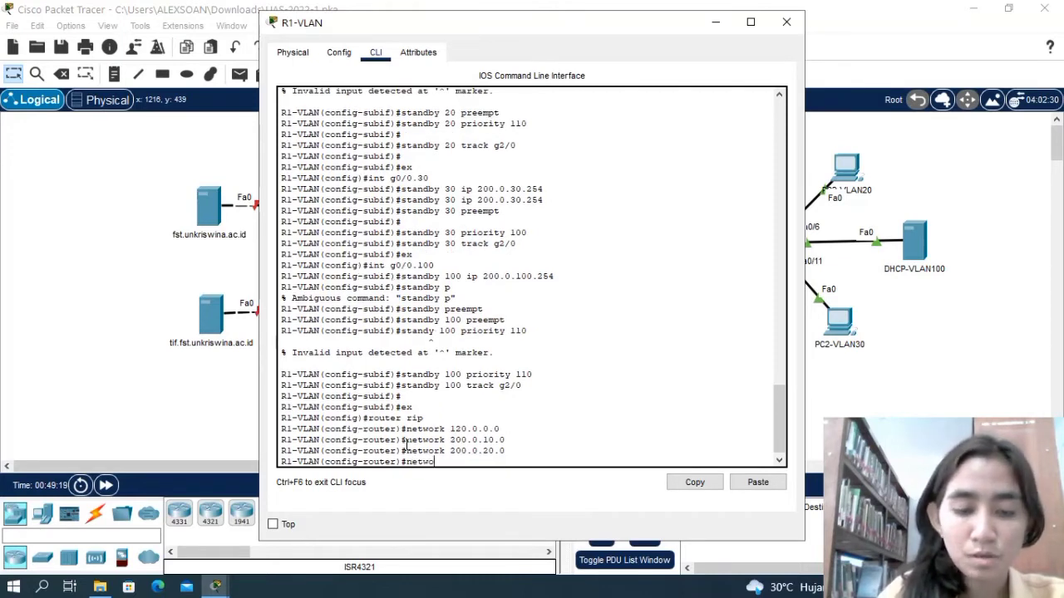
pyautogui.write('rk 200')
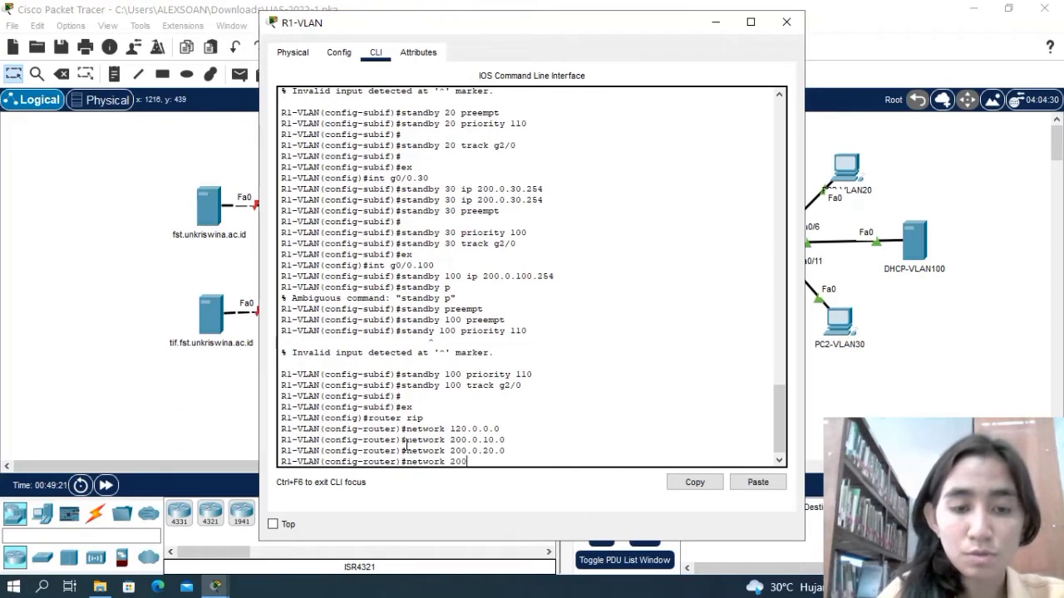
pyautogui.write('.0.')
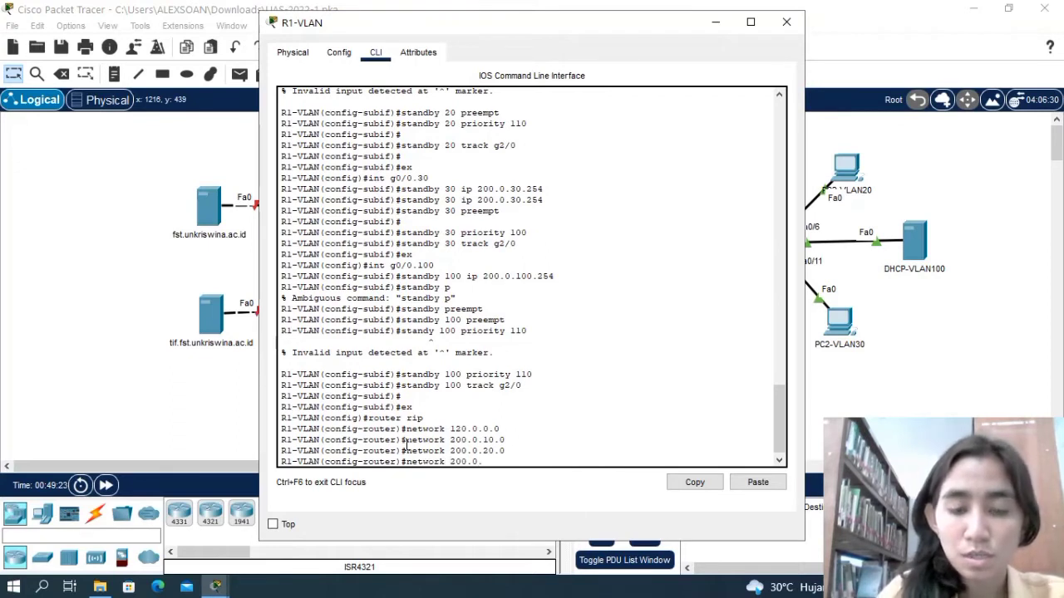
pyautogui.write('30.0')
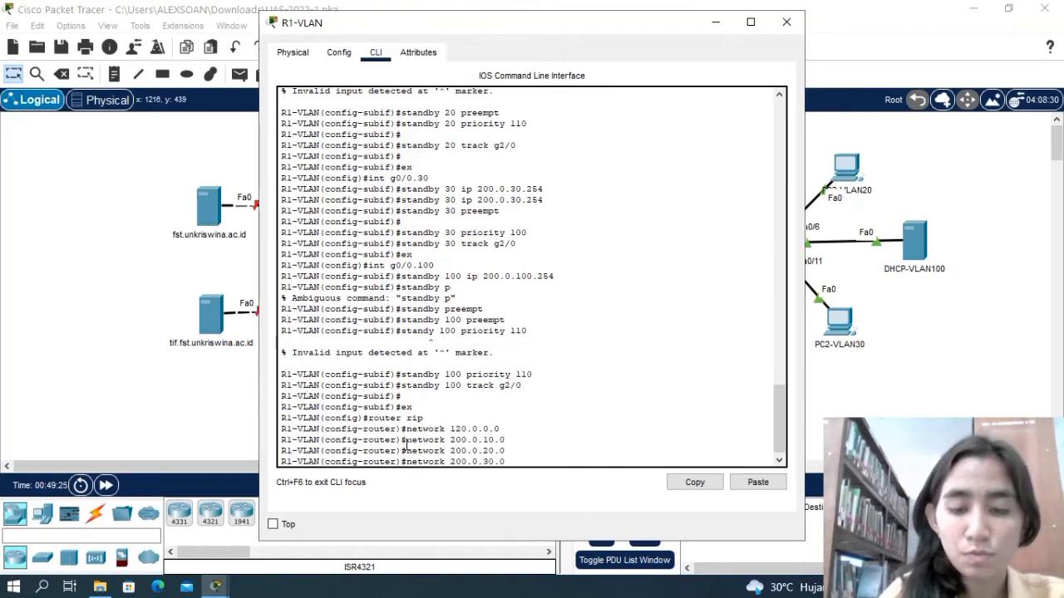
pyautogui.press('Return')
# Add network 200.0.100.0 to the RIP process on R1-VLAN with network 200.0.100.0.
pyautogui.write('net')
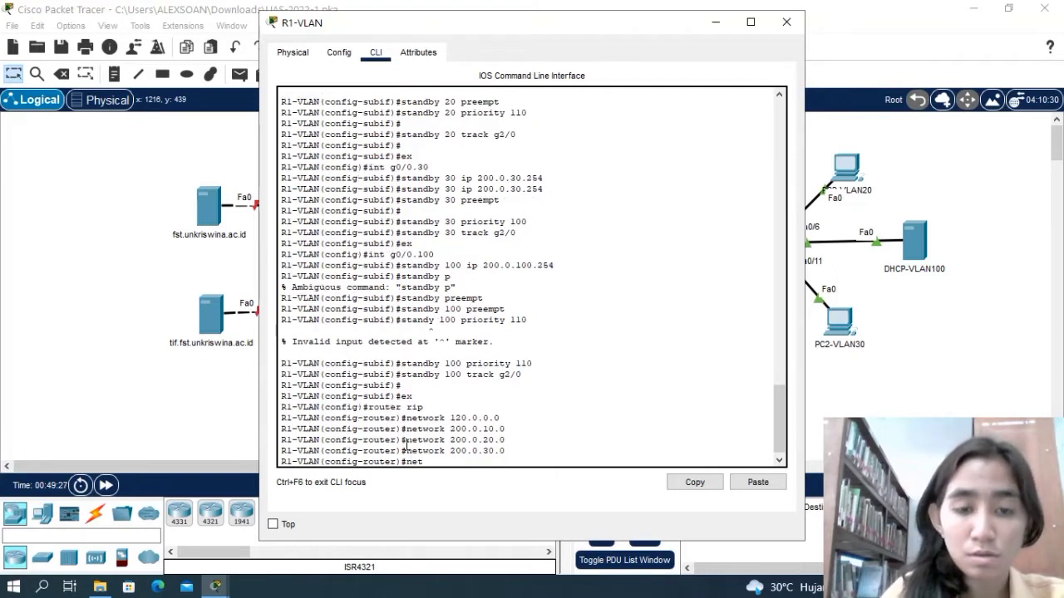
pyautogui.write('work')
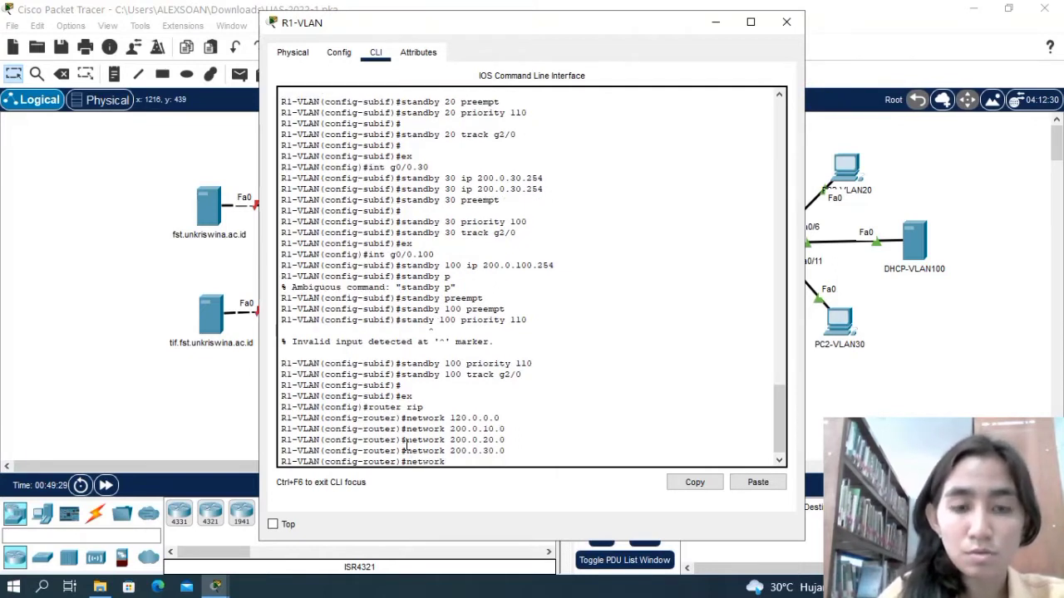
pyautogui.write(' 200.0.')
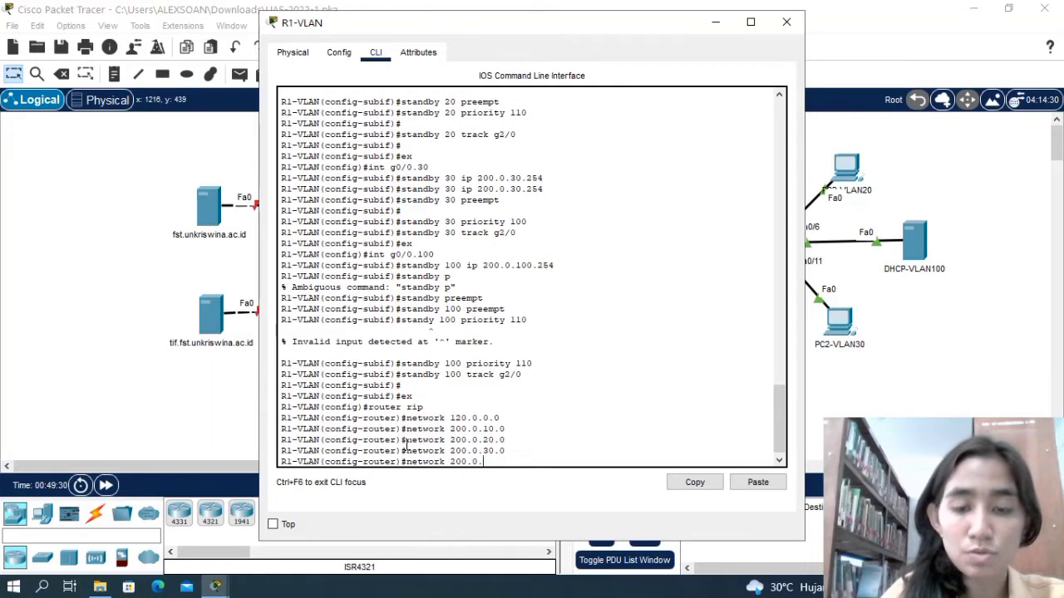
pyautogui.write('100.0')
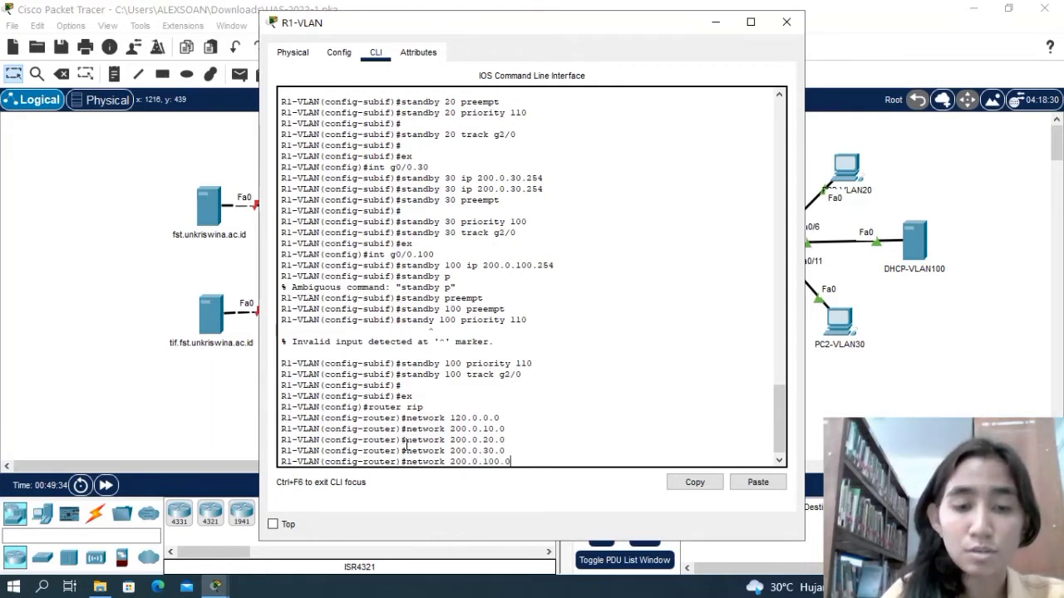
pyautogui.press('Return')
pyautogui.press('Return')
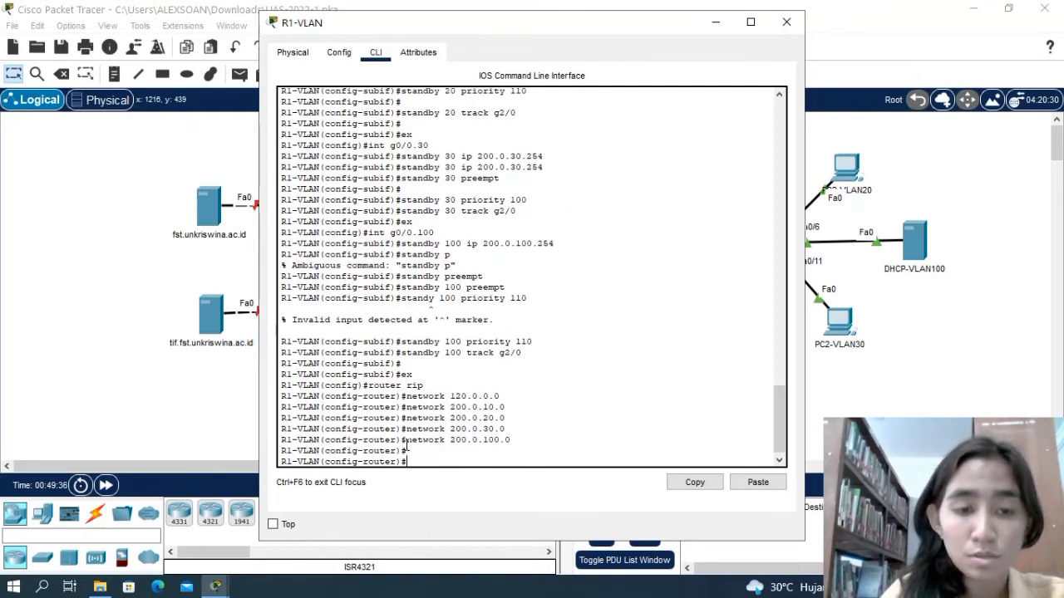
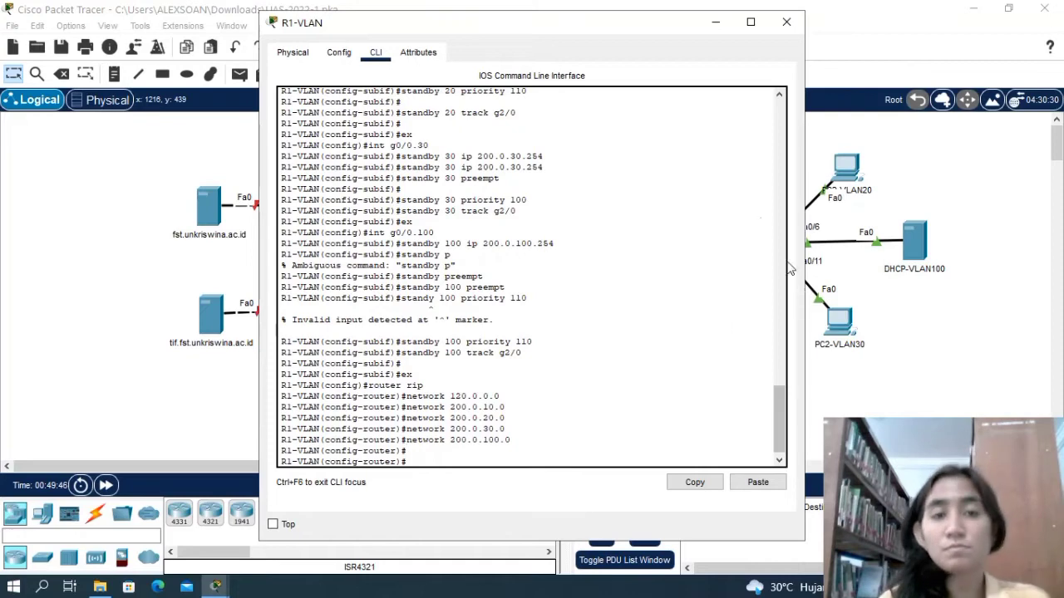
# Close the R1-VLAN window and consult the PT Activity instructions for the next router's settings.
pyautogui.click(785, 22)
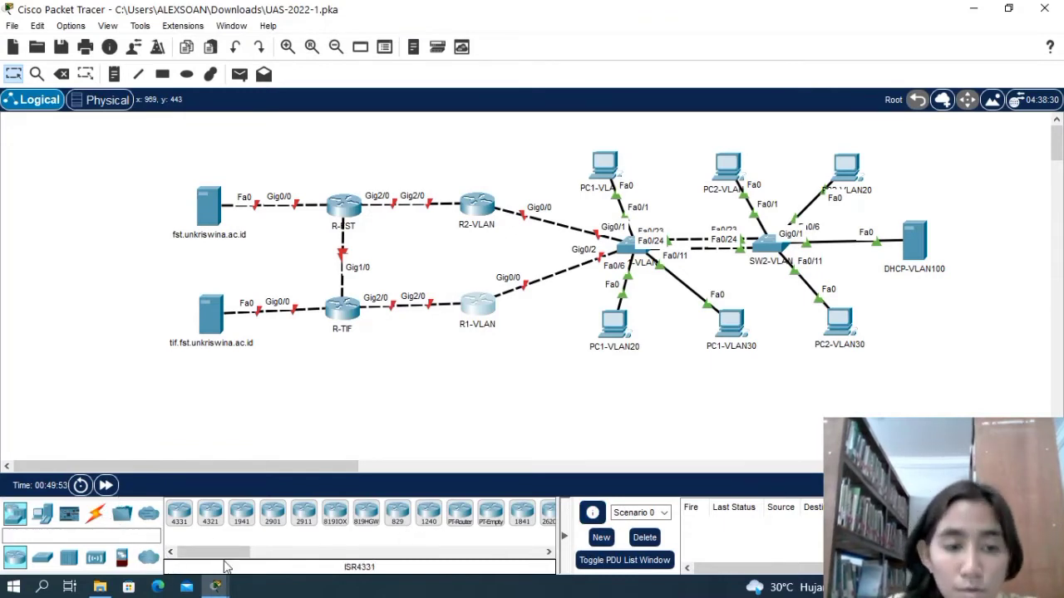
pyautogui.moveTo(213, 590)
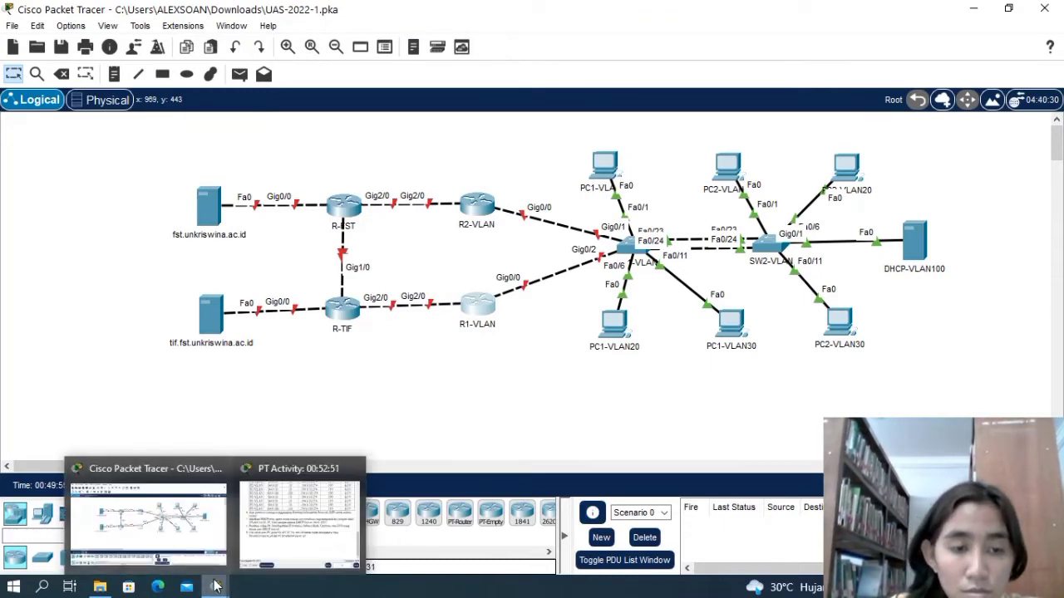
pyautogui.click(267, 542)
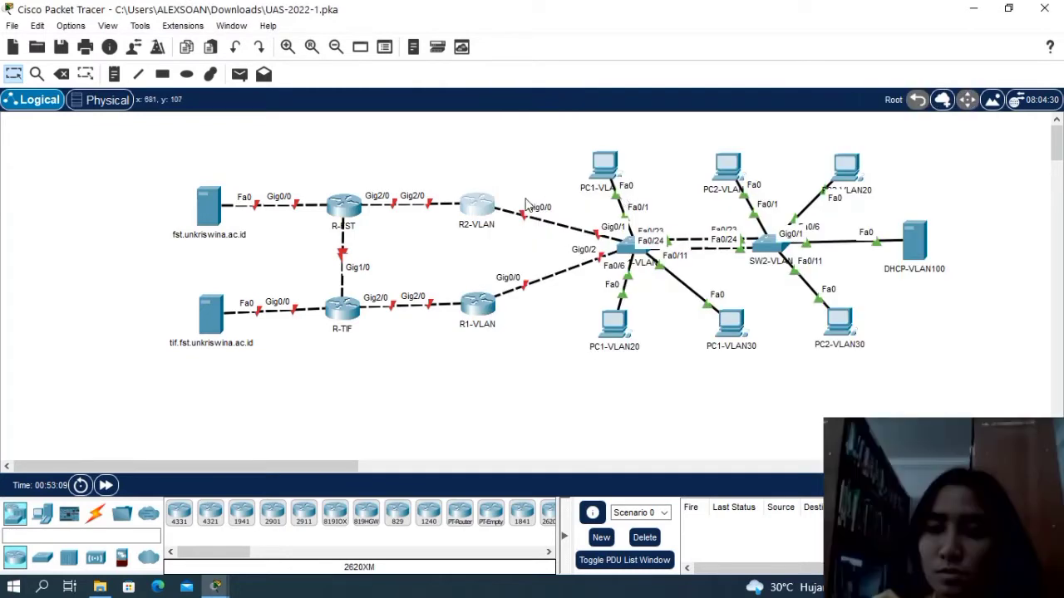
# Open the command line of R2-VLAN and enter global configuration mode with ena and config t.
pyautogui.click(474, 215)
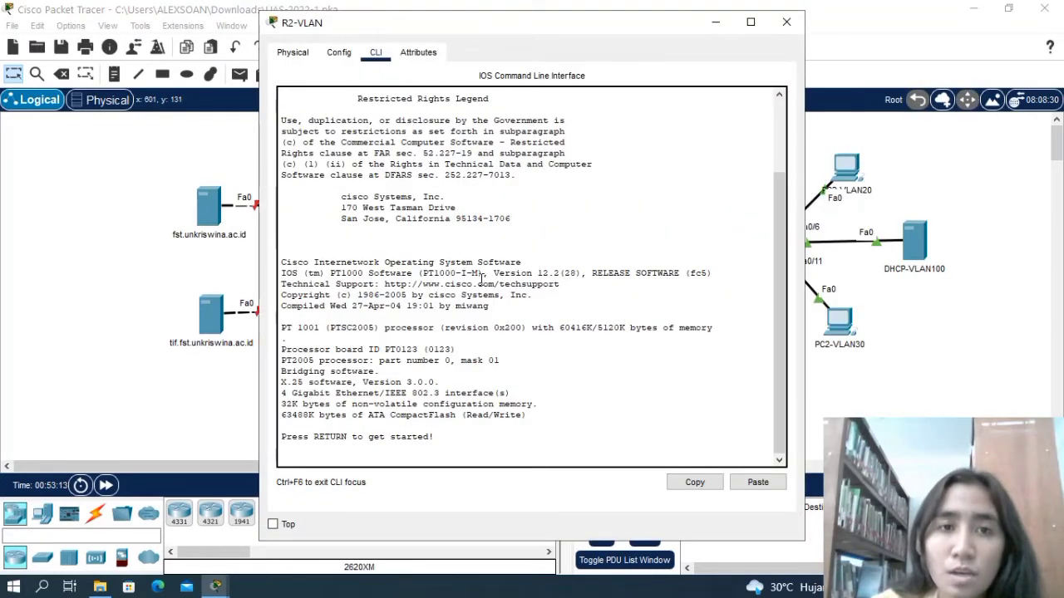
pyautogui.press('Return')
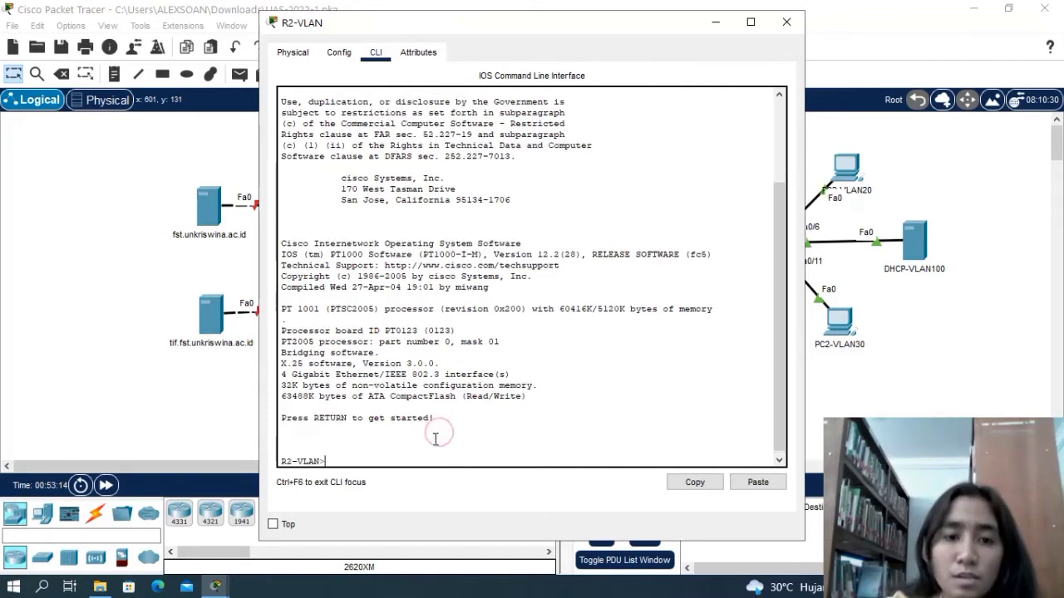
pyautogui.write('ena')
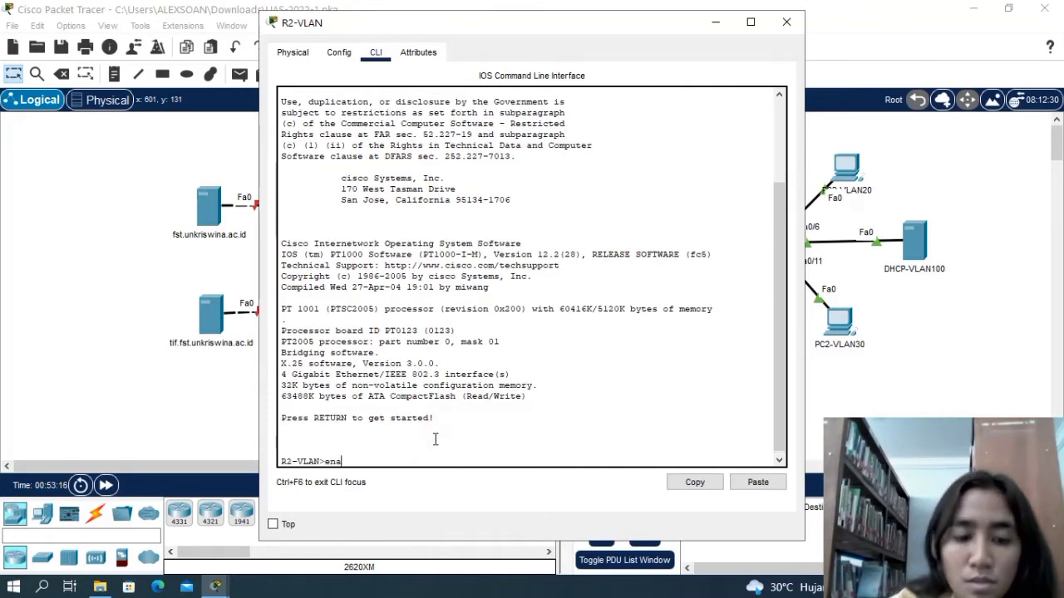
pyautogui.press('Return')
pyautogui.write('con')
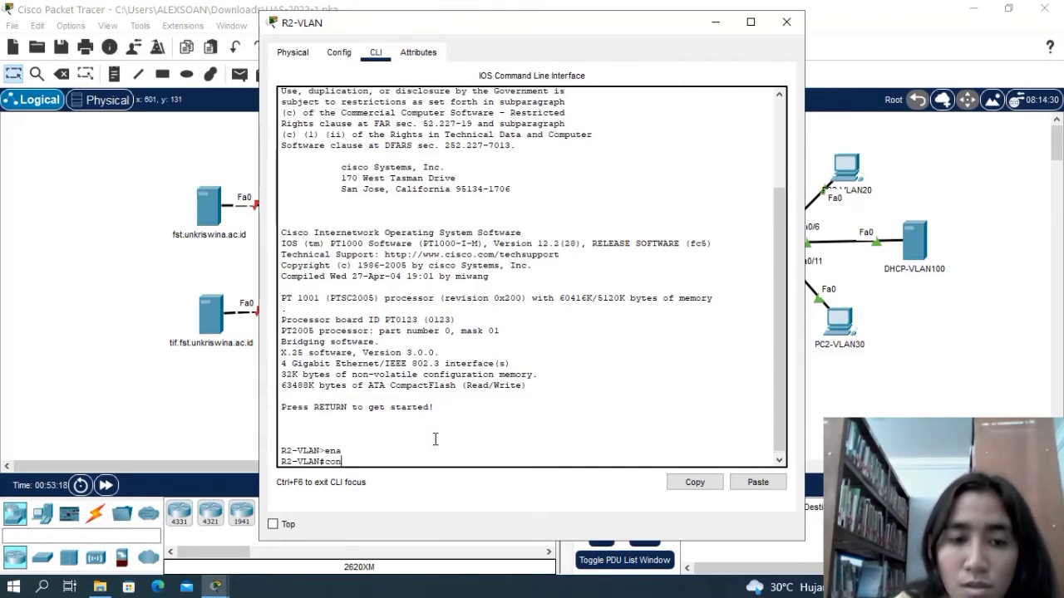
pyautogui.write('fig t')
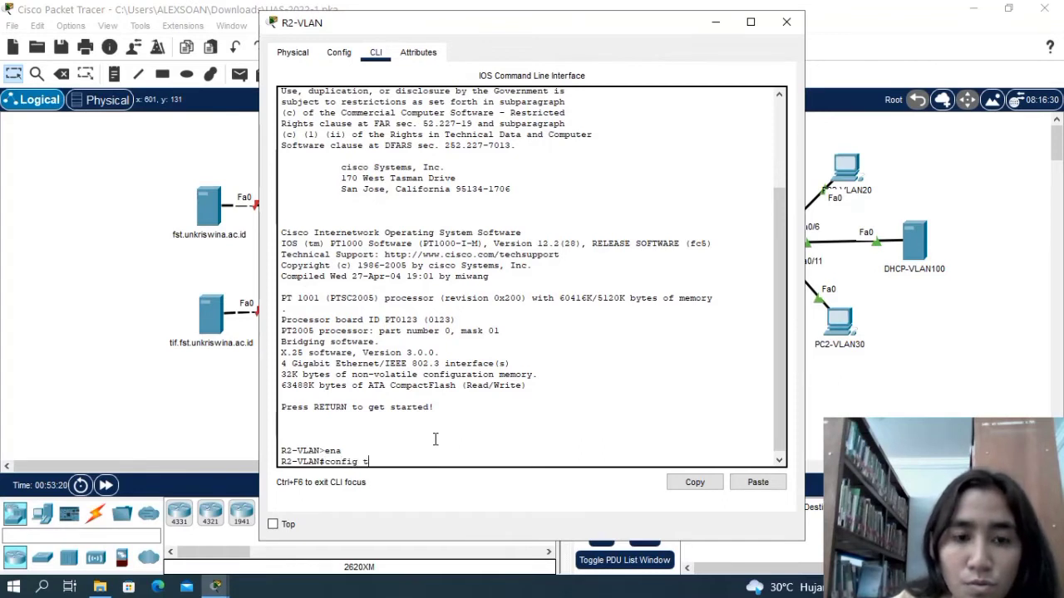
pyautogui.press('Return')
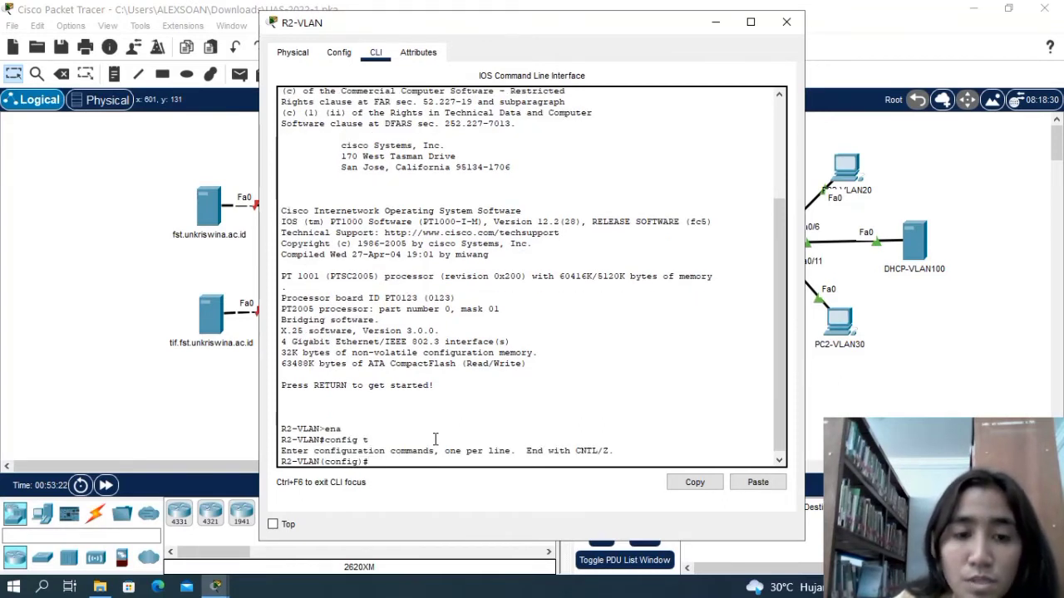
# Assign IP address 110.0.0.2 with mask 255.0.0.0 to interface g2/0 on R2-VLAN.
pyautogui.write('i')
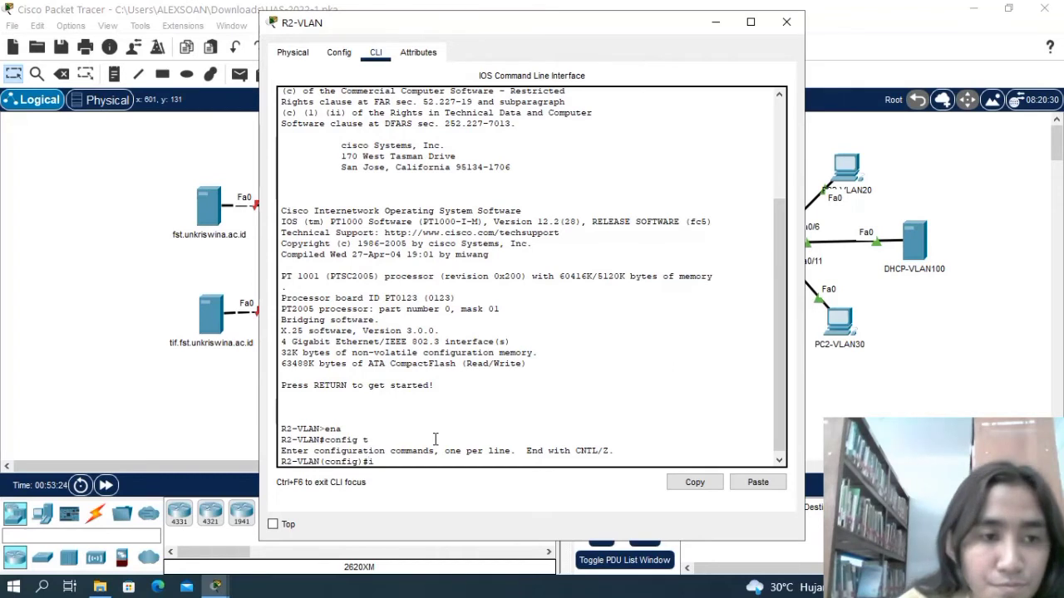
pyautogui.write('nt')
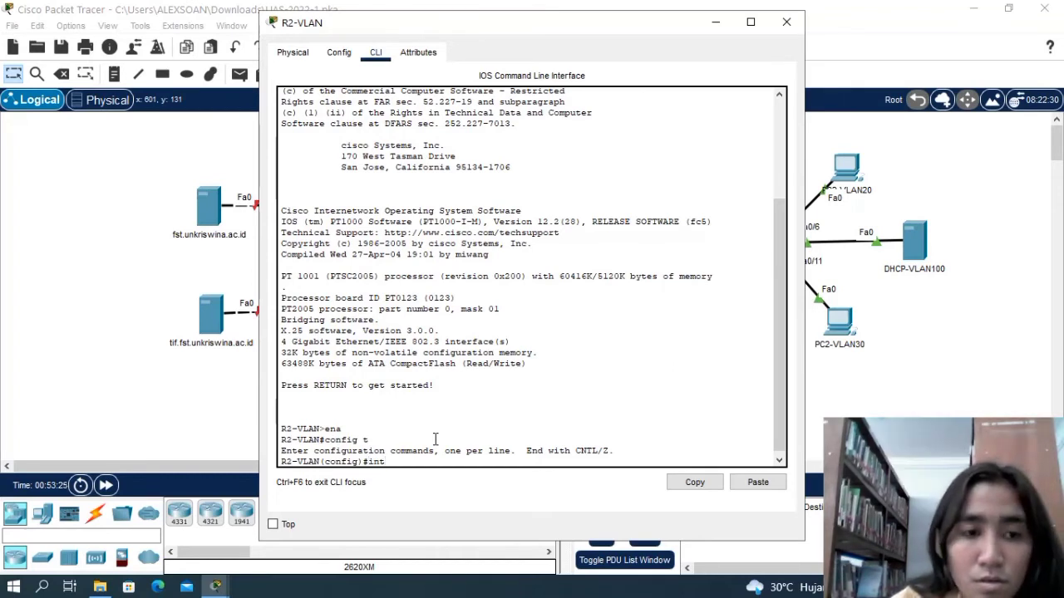
pyautogui.write(' g2')
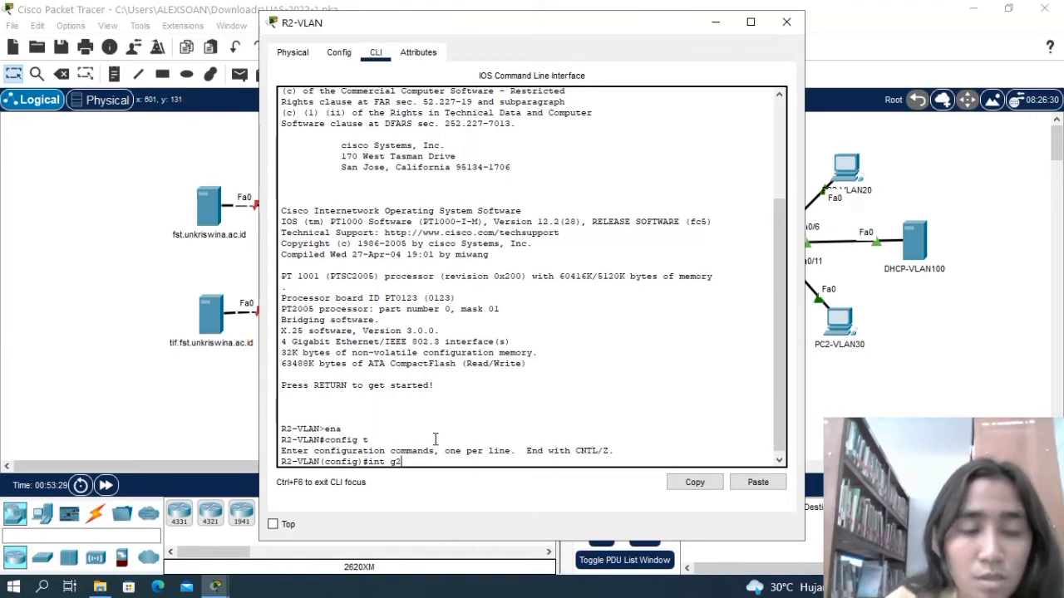
pyautogui.write('/0')
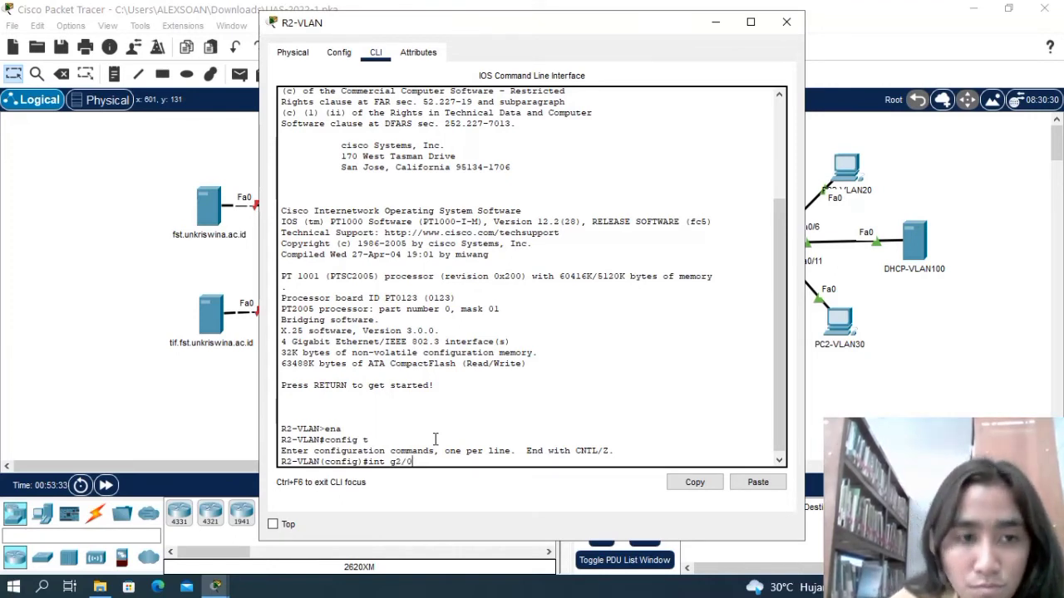
pyautogui.press('Return')
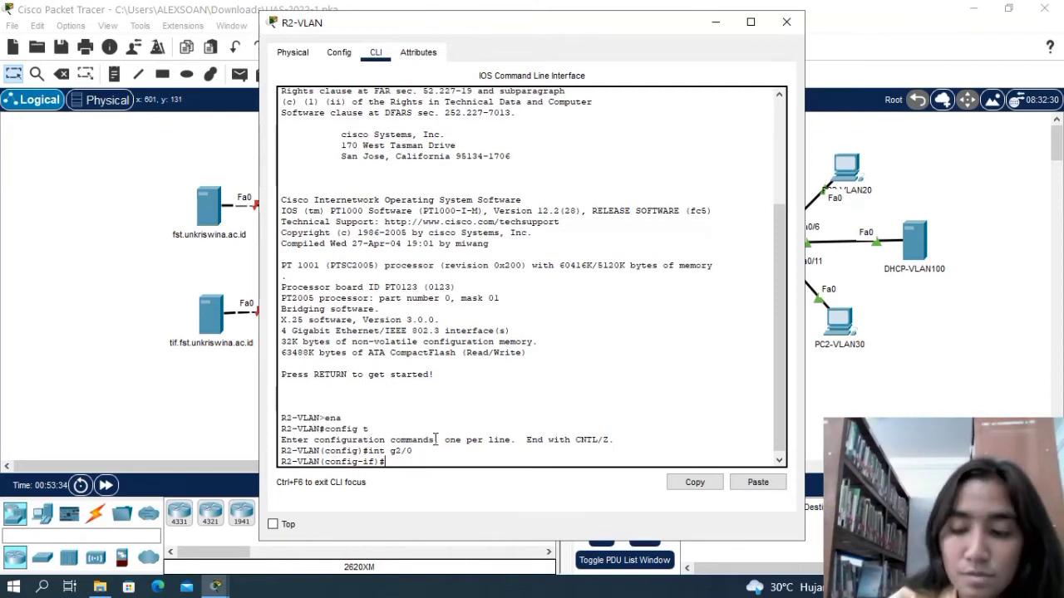
pyautogui.write('ip add')
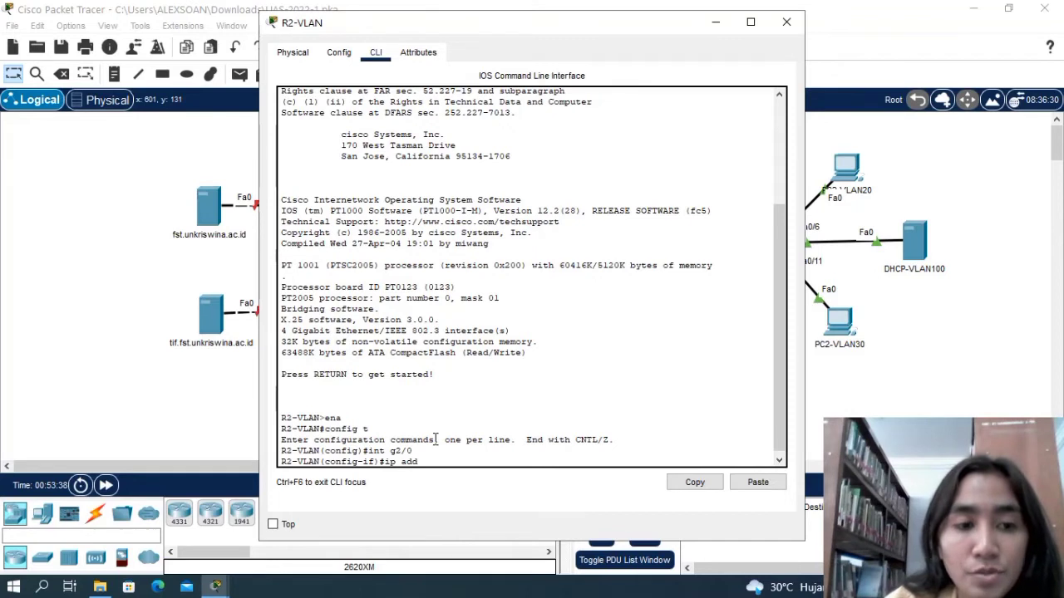
pyautogui.write(' 100')
pyautogui.press('BackSpace')
pyautogui.press('BackSpace')
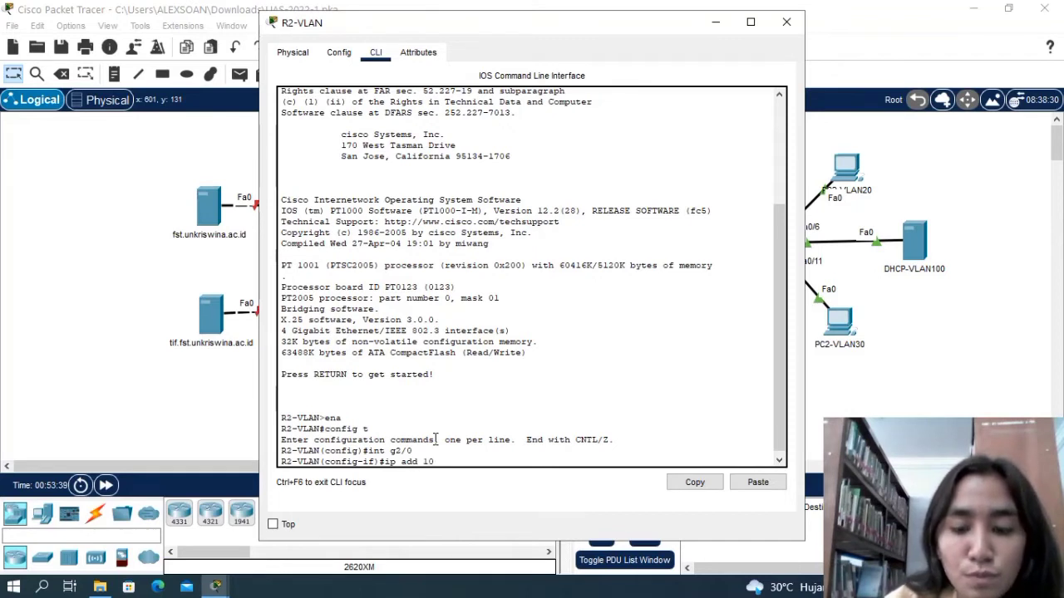
pyautogui.write('10')
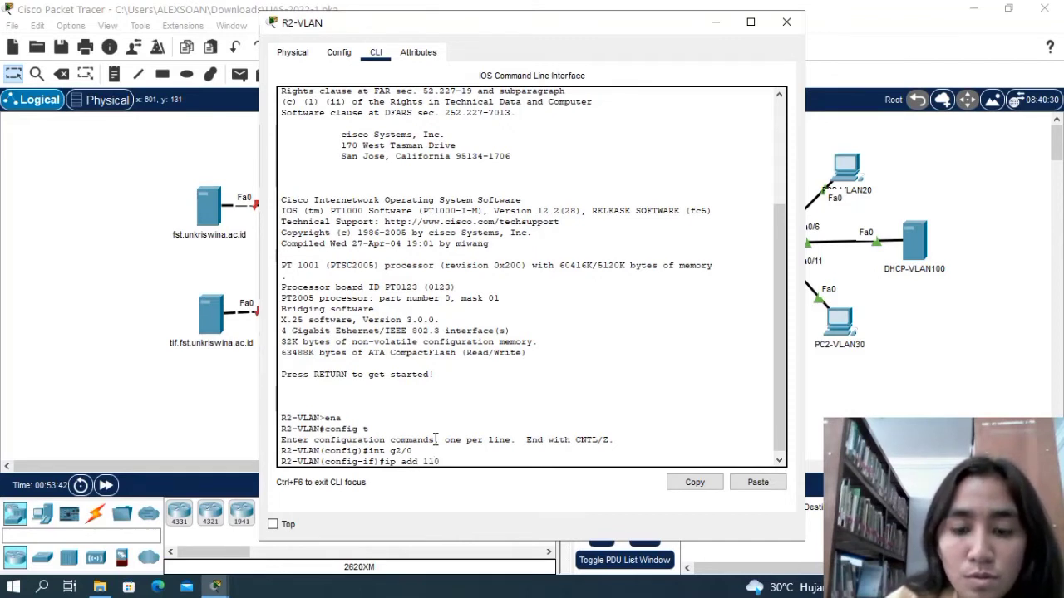
pyautogui.write('.0.0.2')
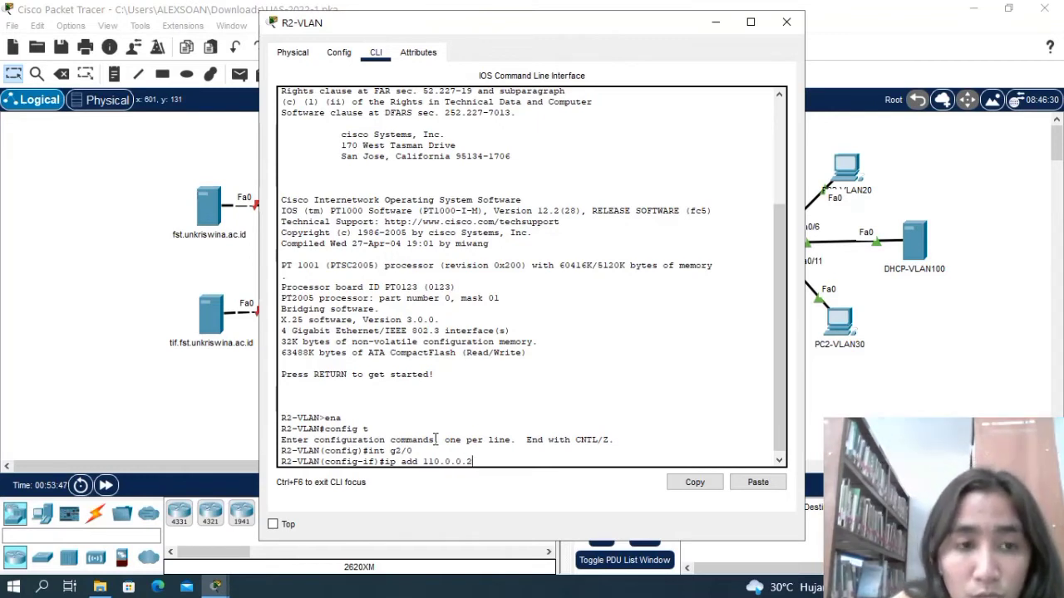
pyautogui.write(' 255')
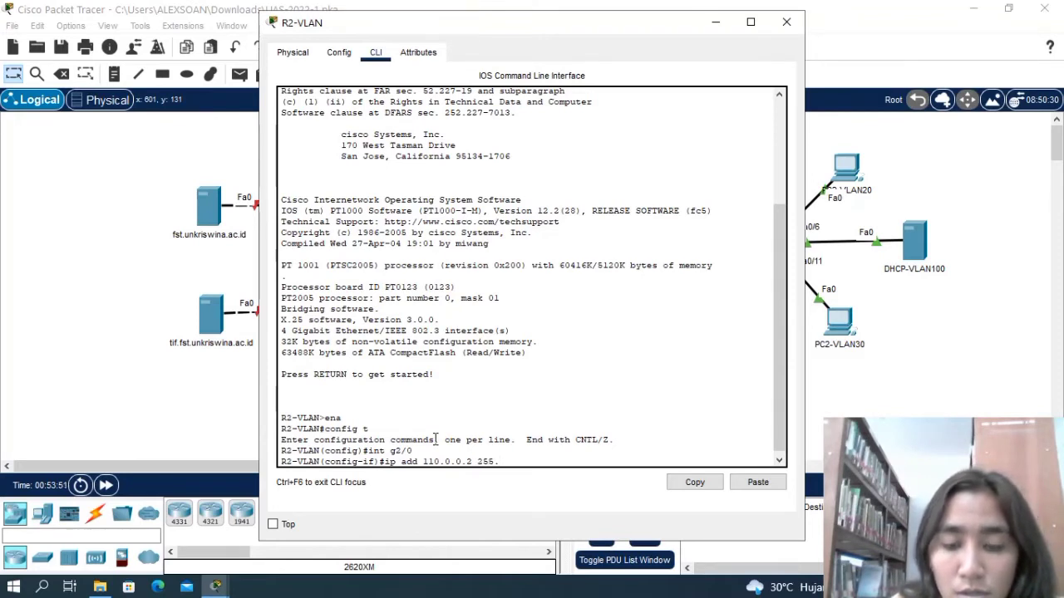
pyautogui.write('.0.0.0')
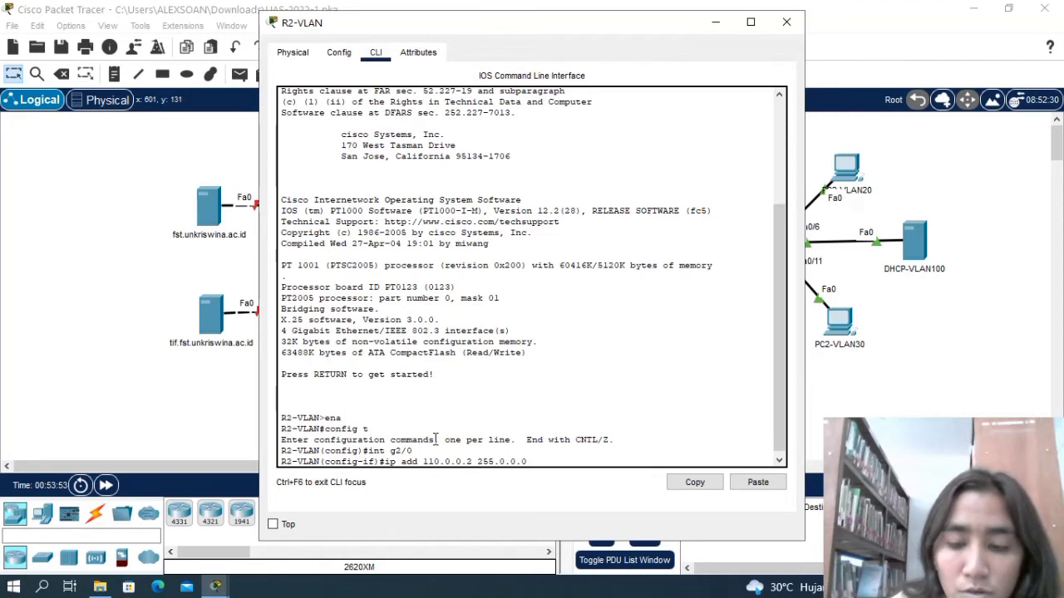
pyautogui.press('Return')
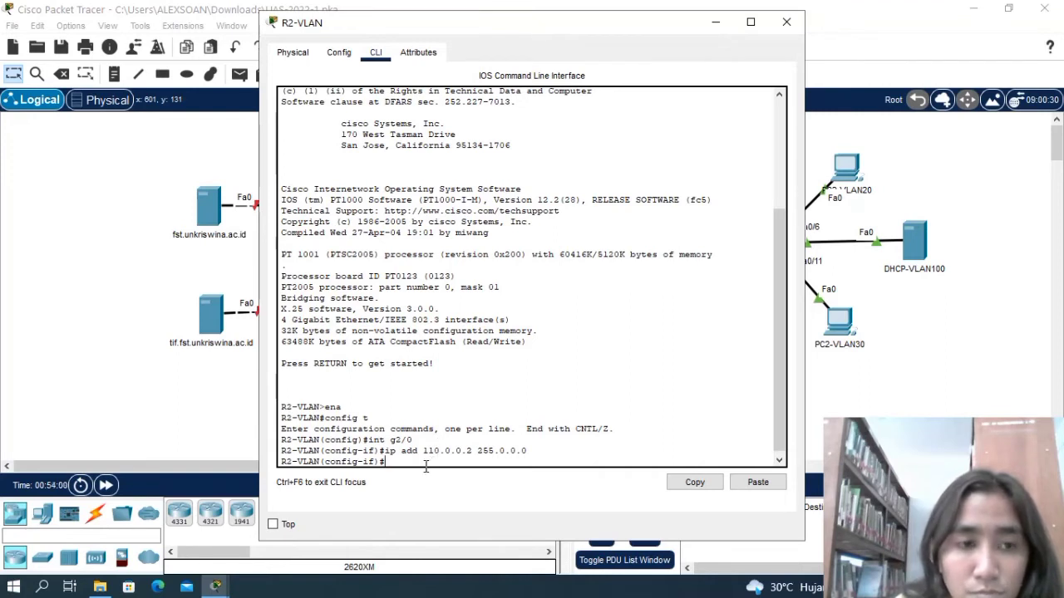
# Enable interface g2/0 on R2-VLAN with no shut and return to global configuration mode.
pyautogui.write('no shut')
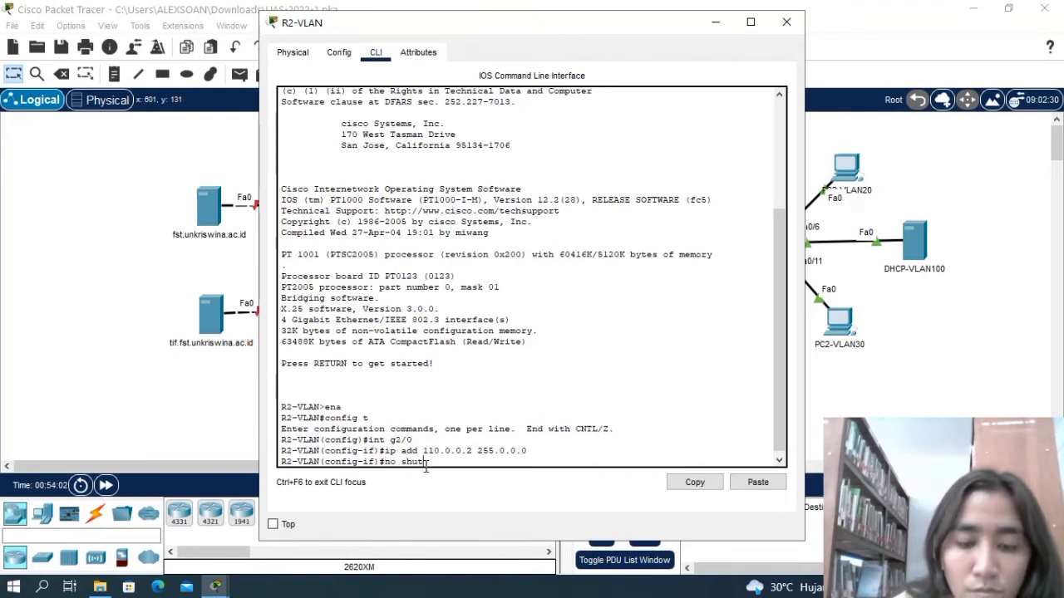
pyautogui.press('Return')
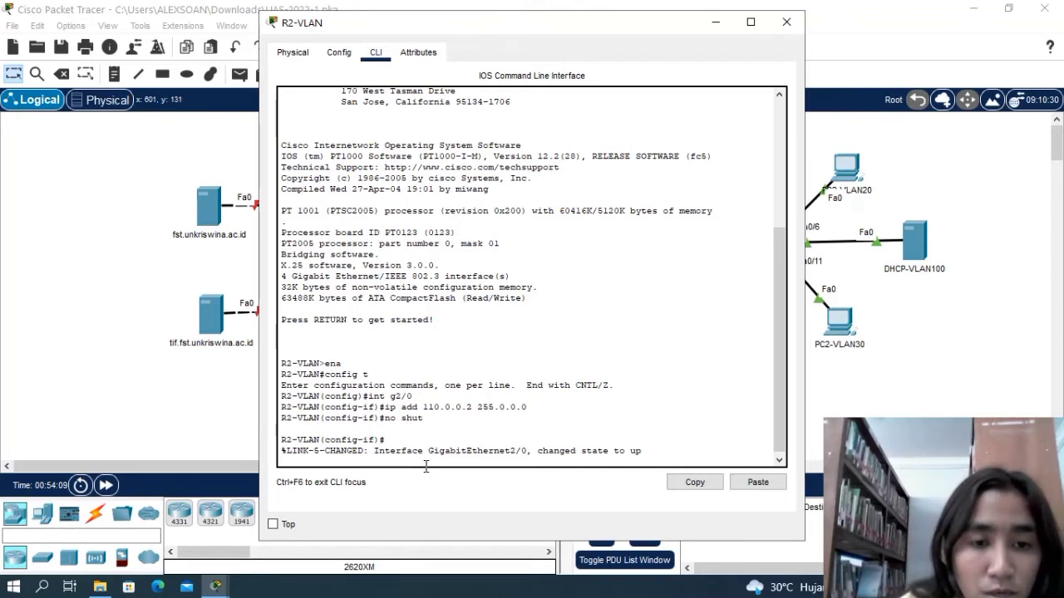
pyautogui.press('Return')
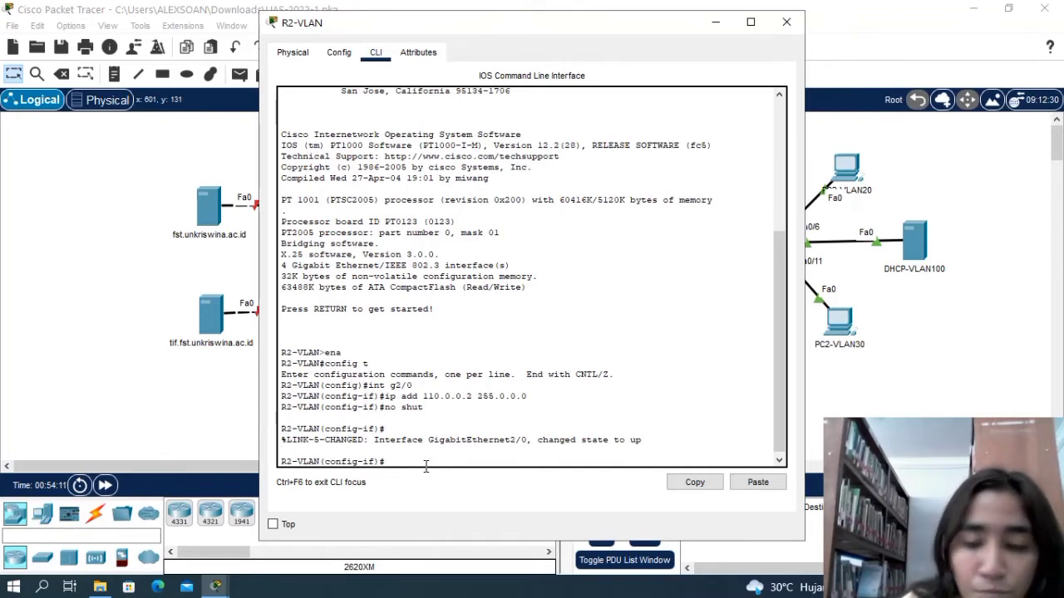
pyautogui.write('ex')
pyautogui.press('Return')
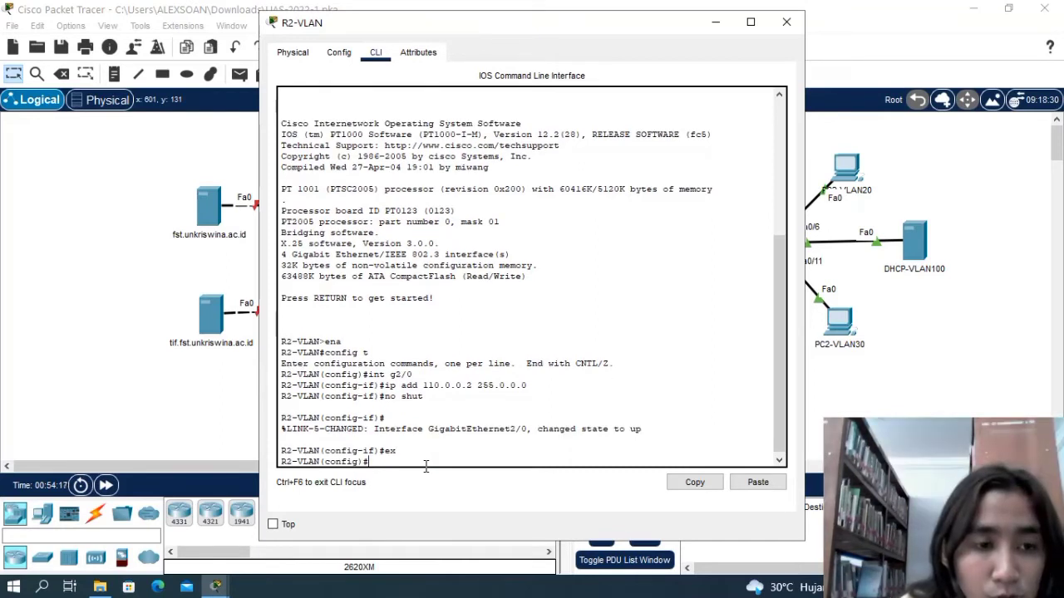
# Create subinterface g0/0.10 on R2-VLAN with int g0/0.10.
pyautogui.write('int')
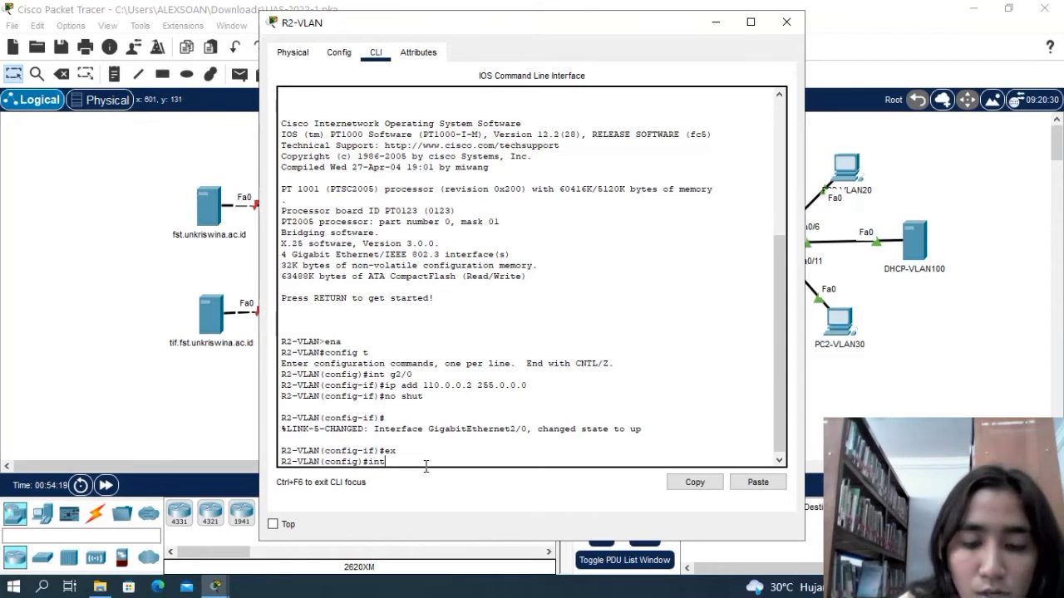
pyautogui.write(' g')
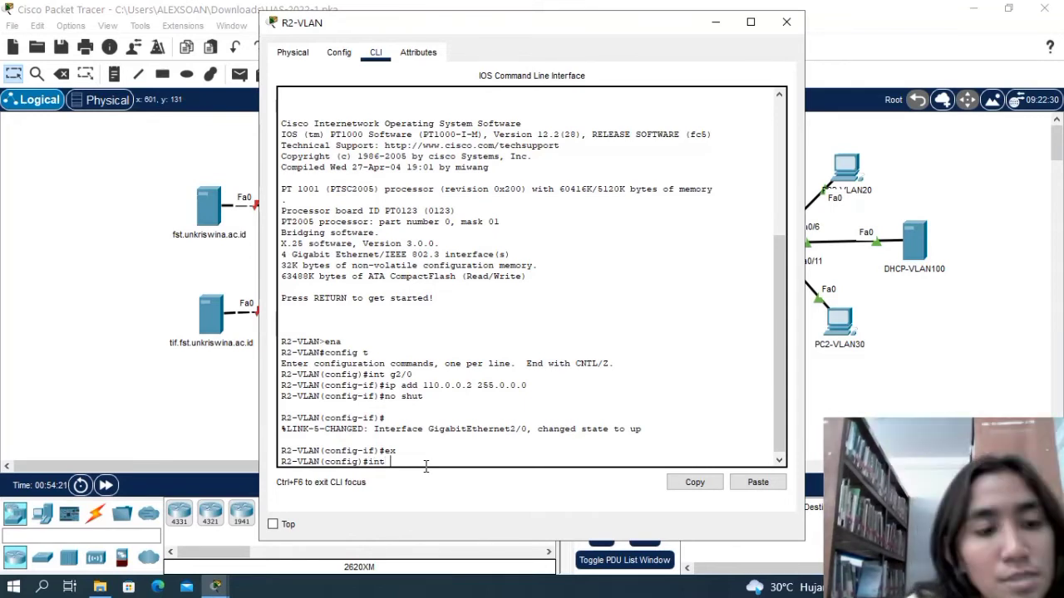
pyautogui.write('0')
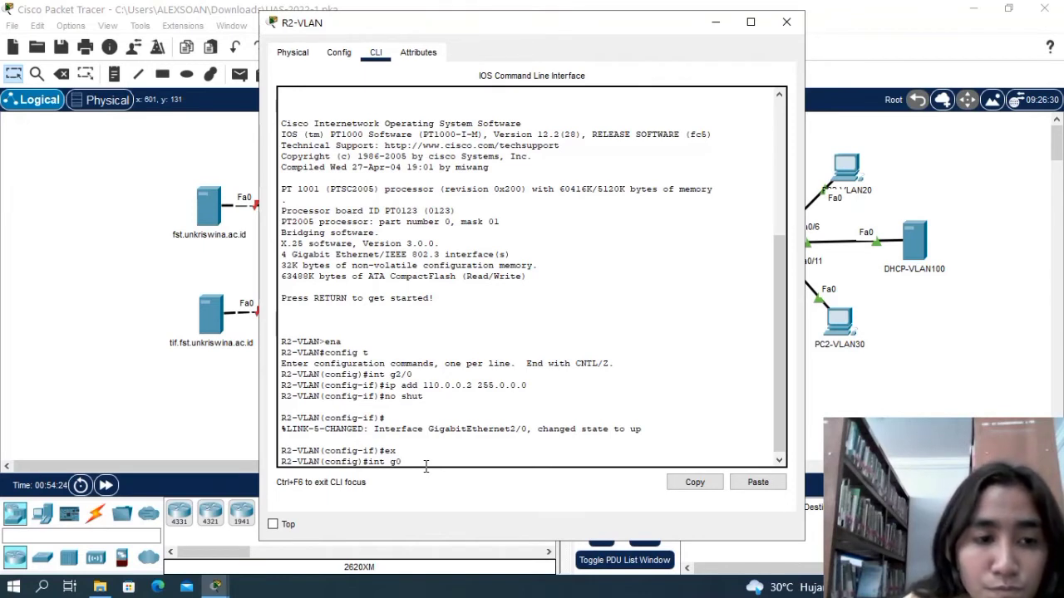
pyautogui.write('/0.10')
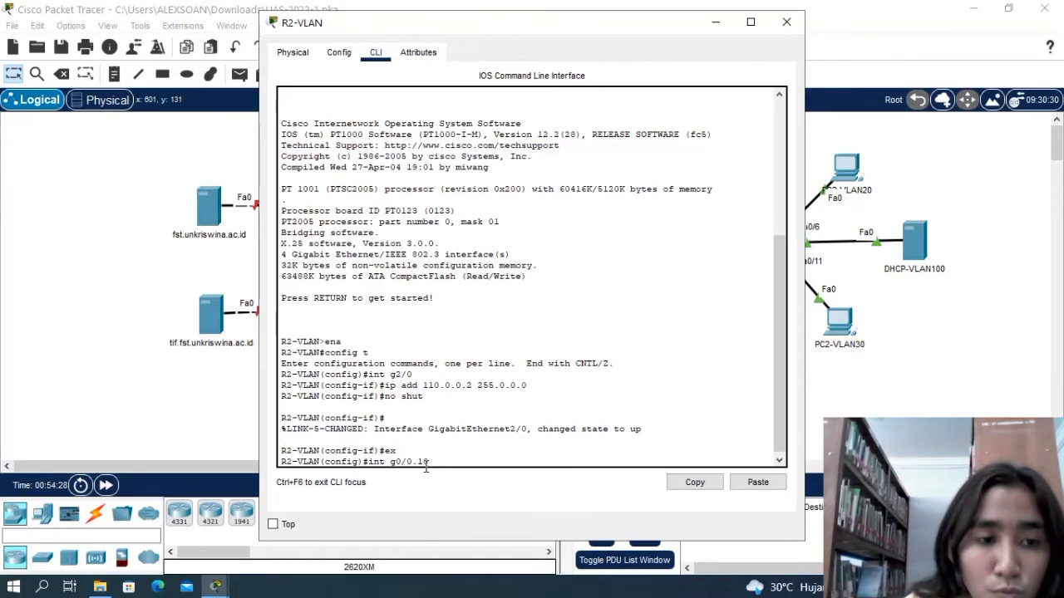
pyautogui.press('Return')
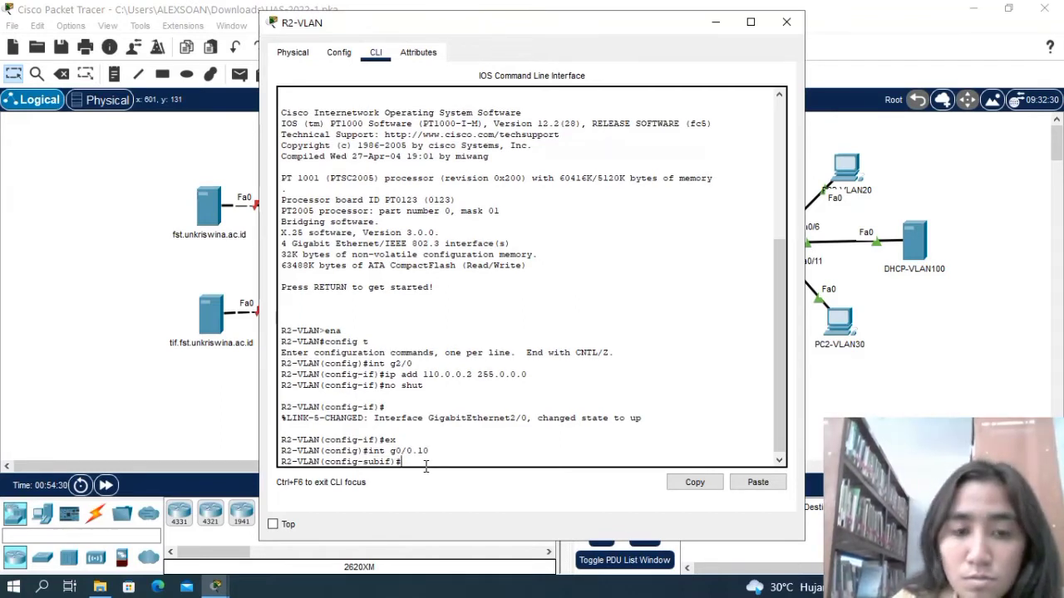
# Set dot1q encapsulation for VLAN 10 on subinterface g0/0.10 of R2-VLAN with encapsulation dot1q 10.
pyautogui.write('encap')
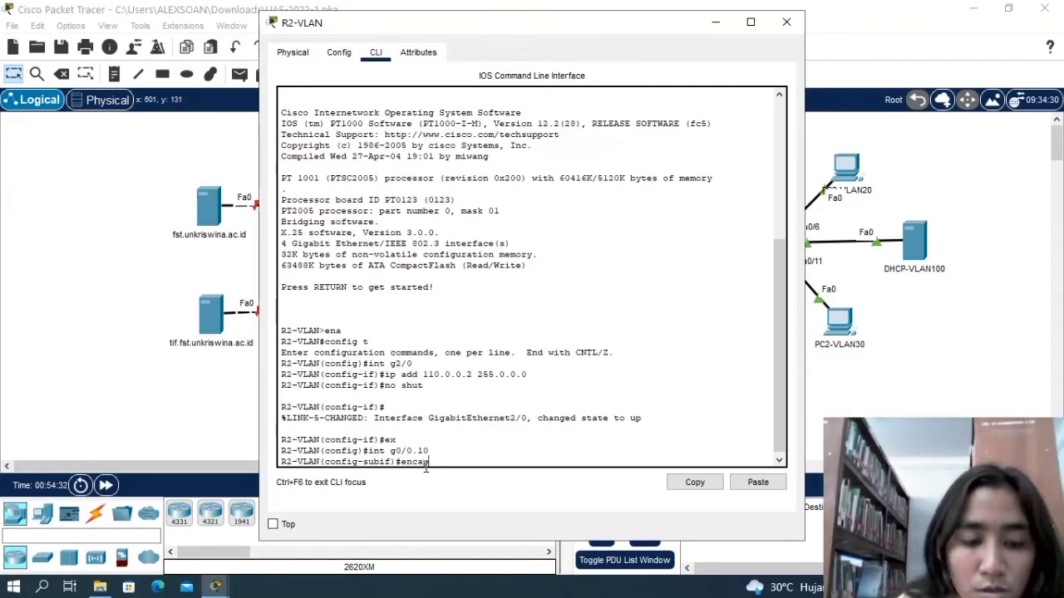
pyautogui.write('sulation')
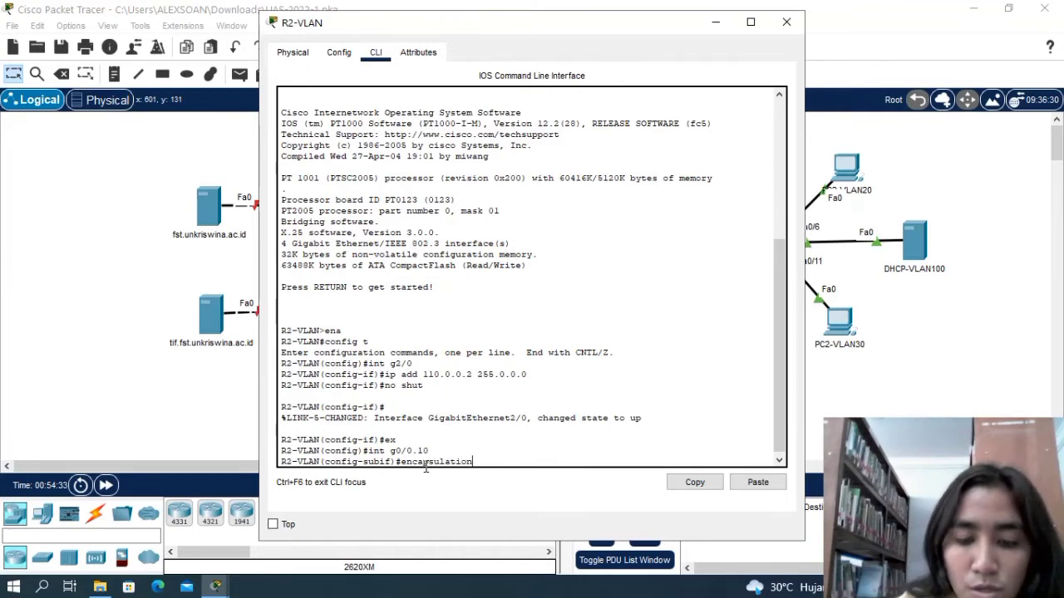
pyautogui.write(' do')
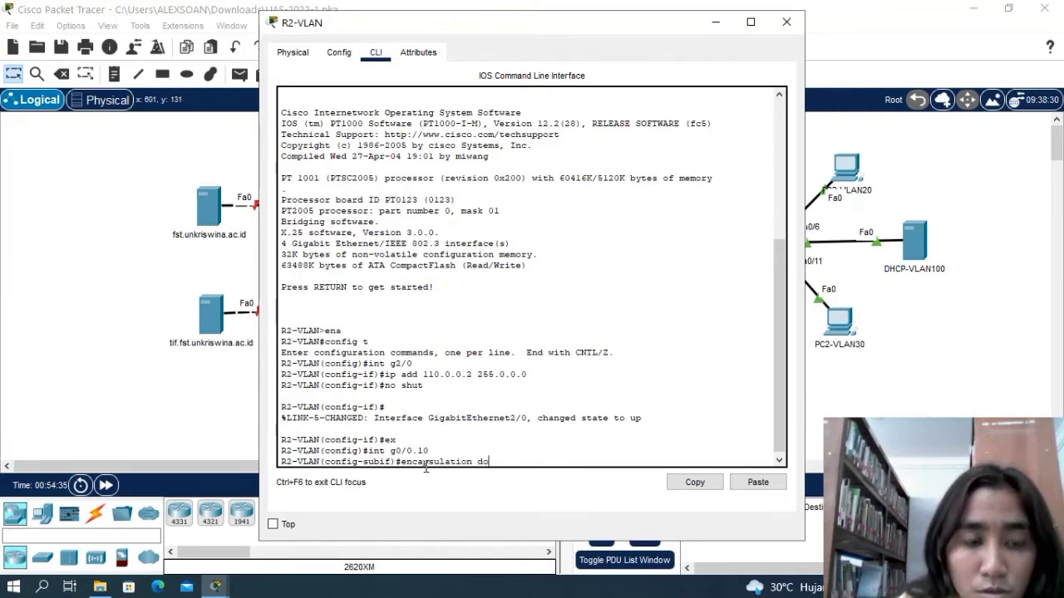
pyautogui.write('t1q')
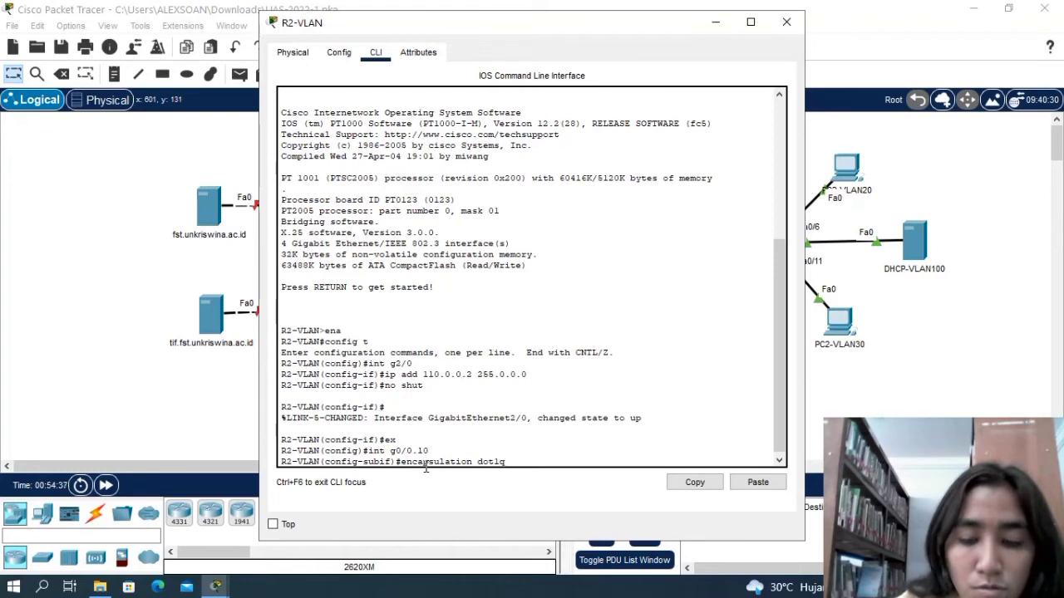
pyautogui.write(' 10')
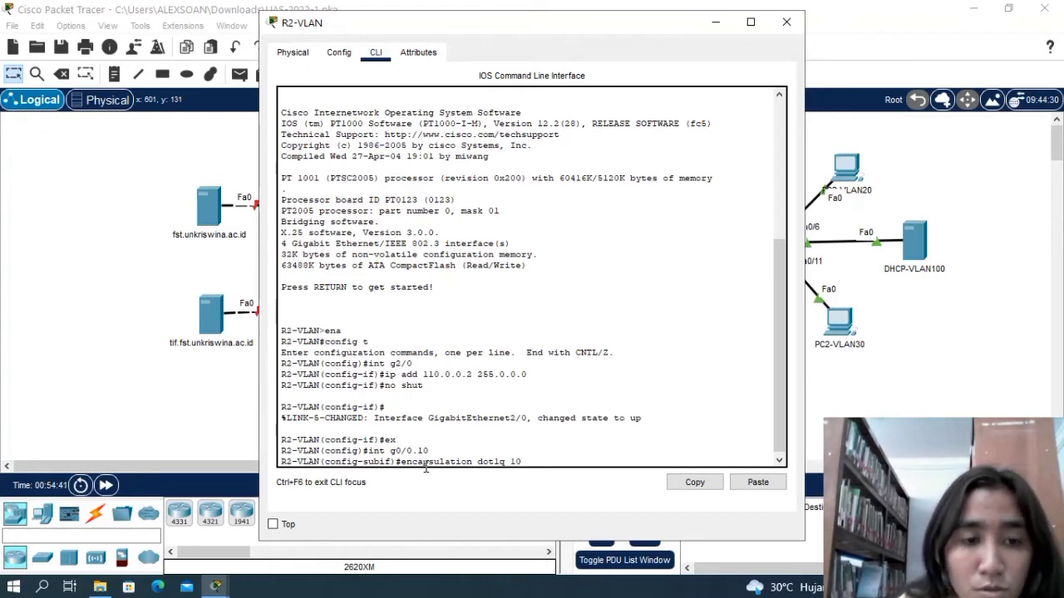
pyautogui.press('Return')
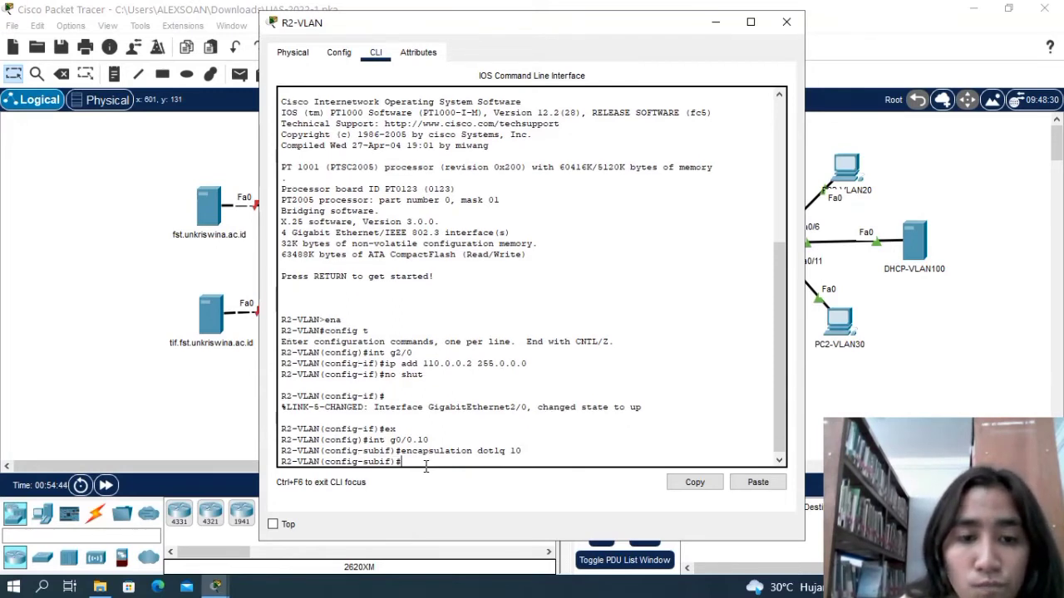
# Assign IP address 200.0.10.253 with mask 255.255.255.0 to subinterface g0/0.10 on R2-VLAN.
pyautogui.write('ip add')
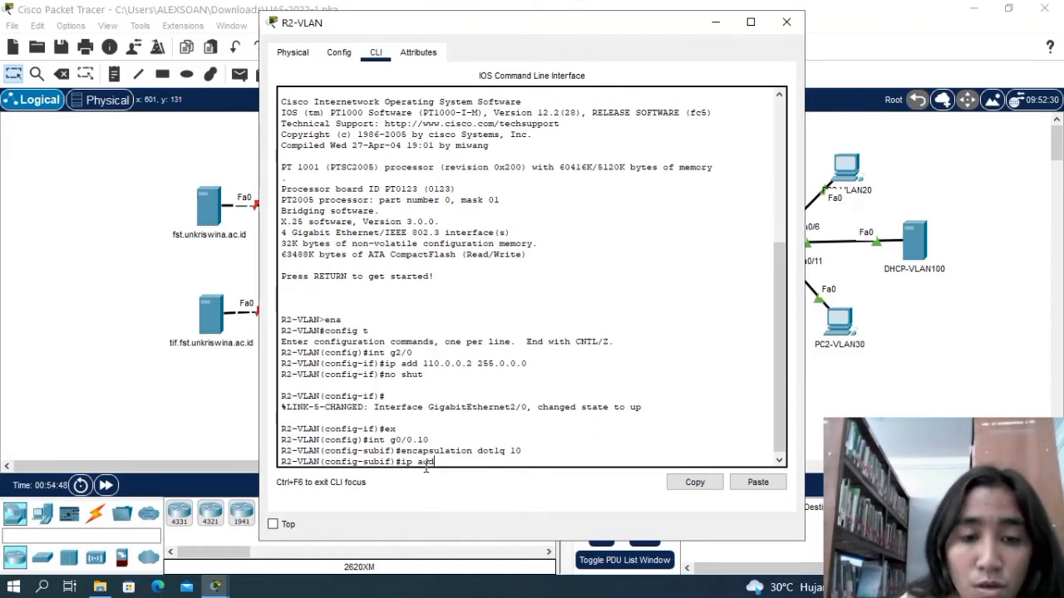
pyautogui.write(' 200.')
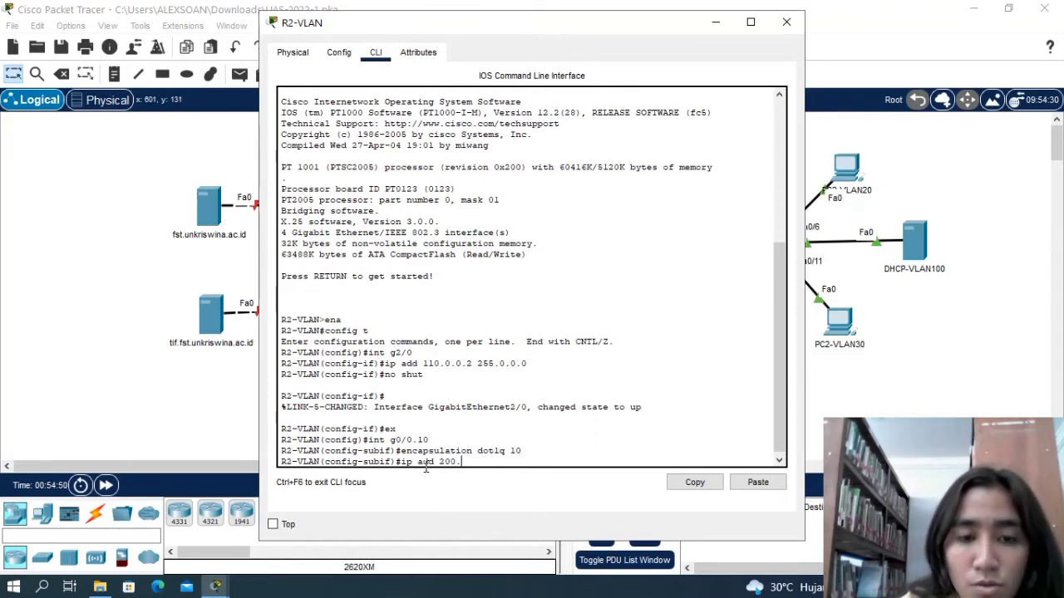
pyautogui.write('0.0.10.')
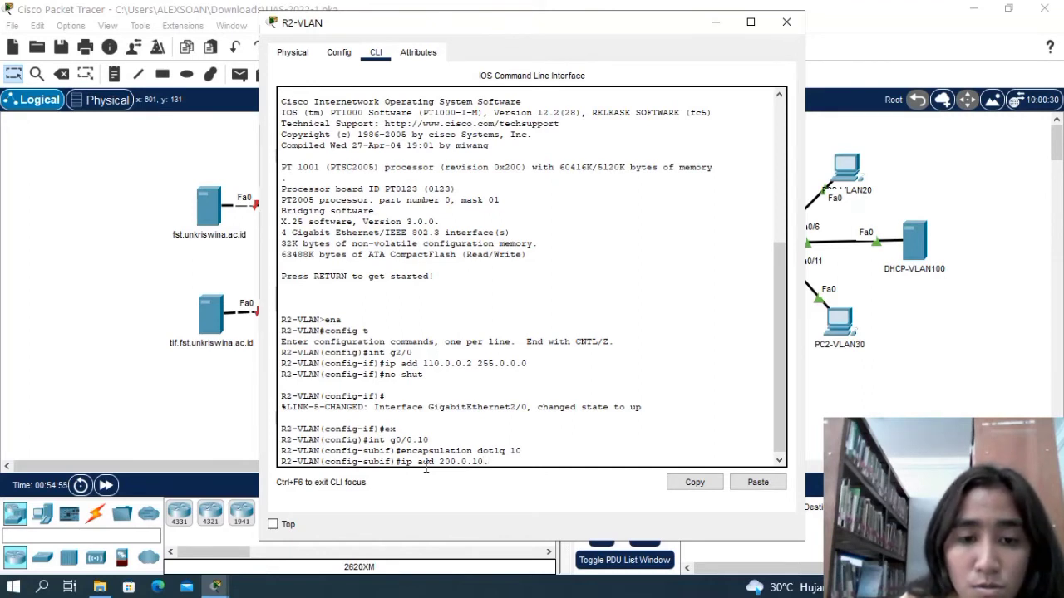
pyautogui.write('253')
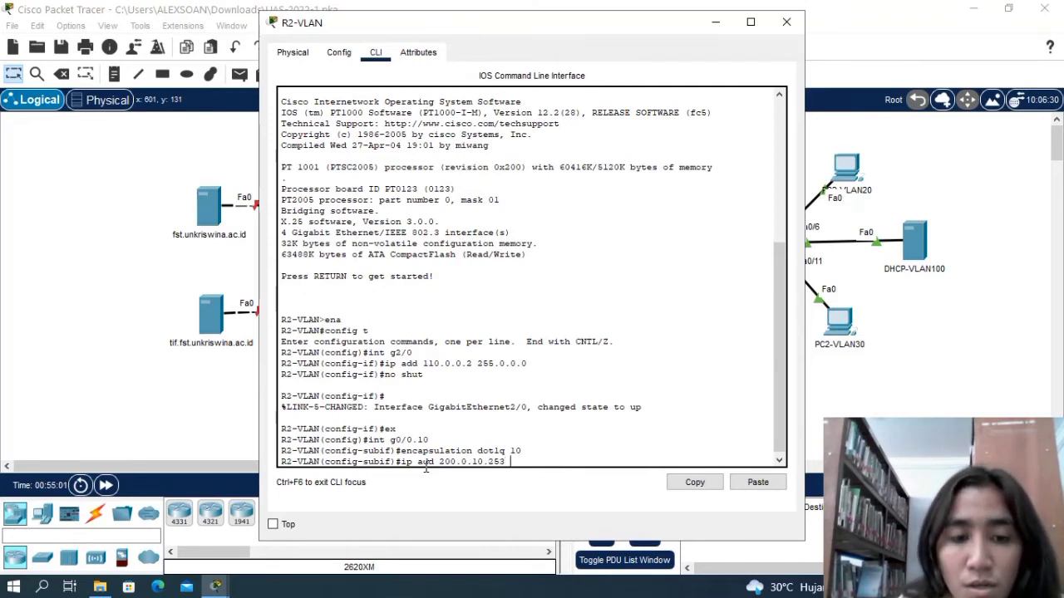
pyautogui.write('255')
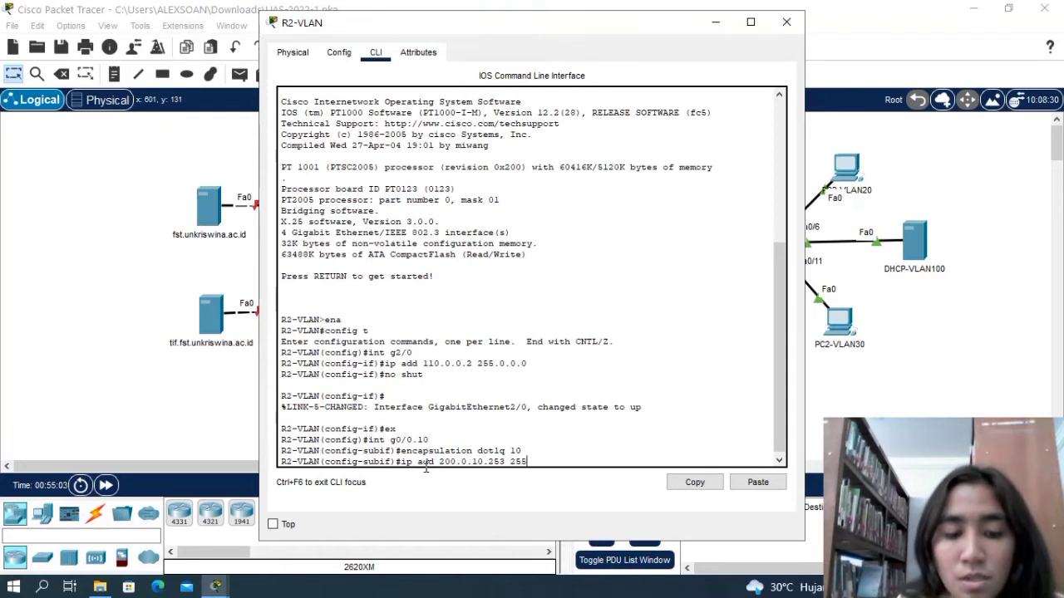
pyautogui.write('.25')
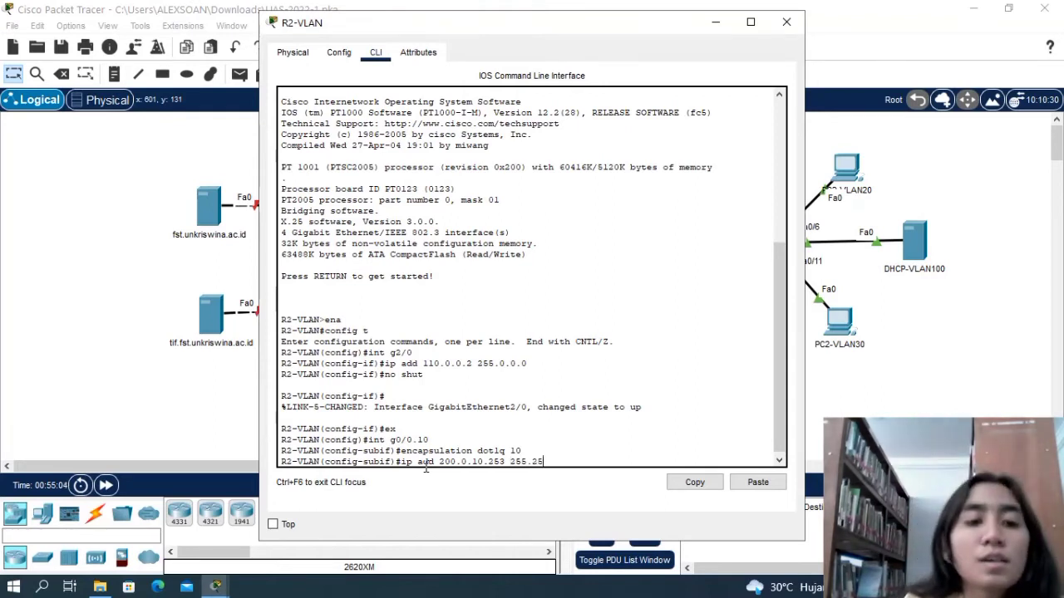
pyautogui.write('5.255.')
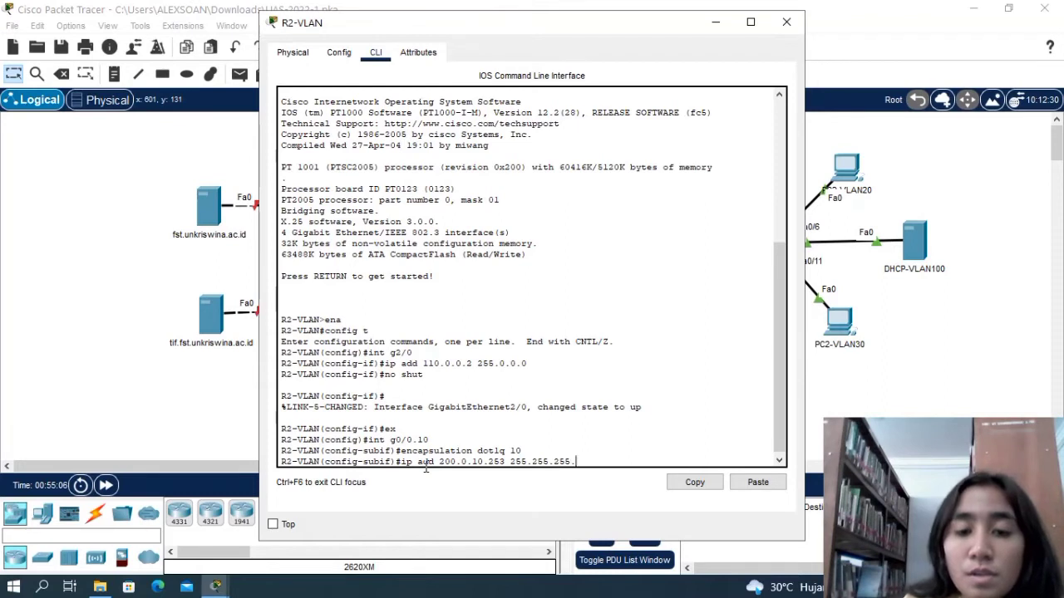
pyautogui.write('0')
pyautogui.press('Return')
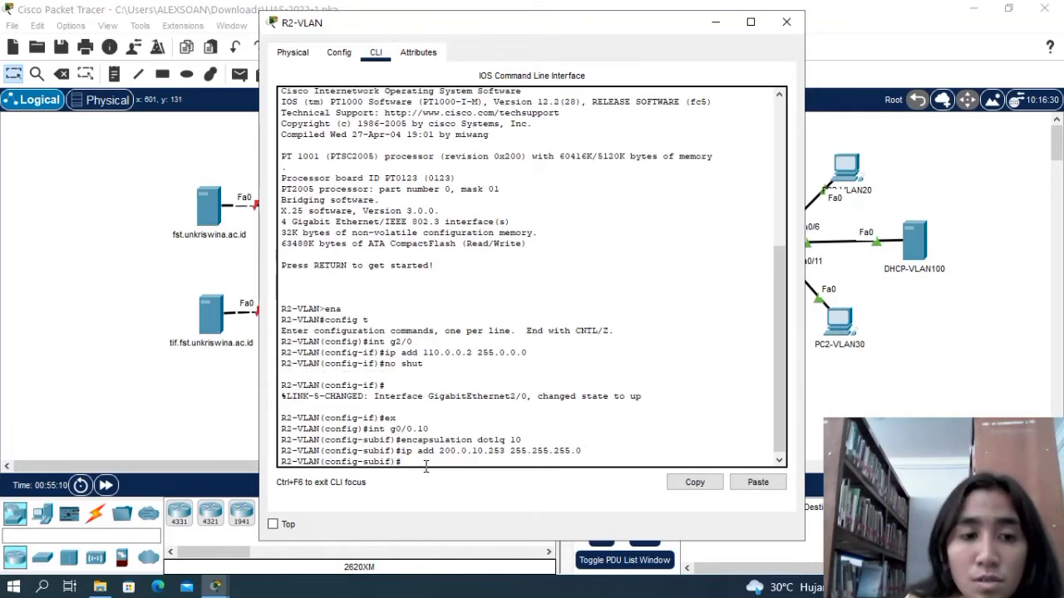
# Enable subinterface g0/0.10 with no shut and return to global configuration mode with ex.
pyautogui.write('no shut')
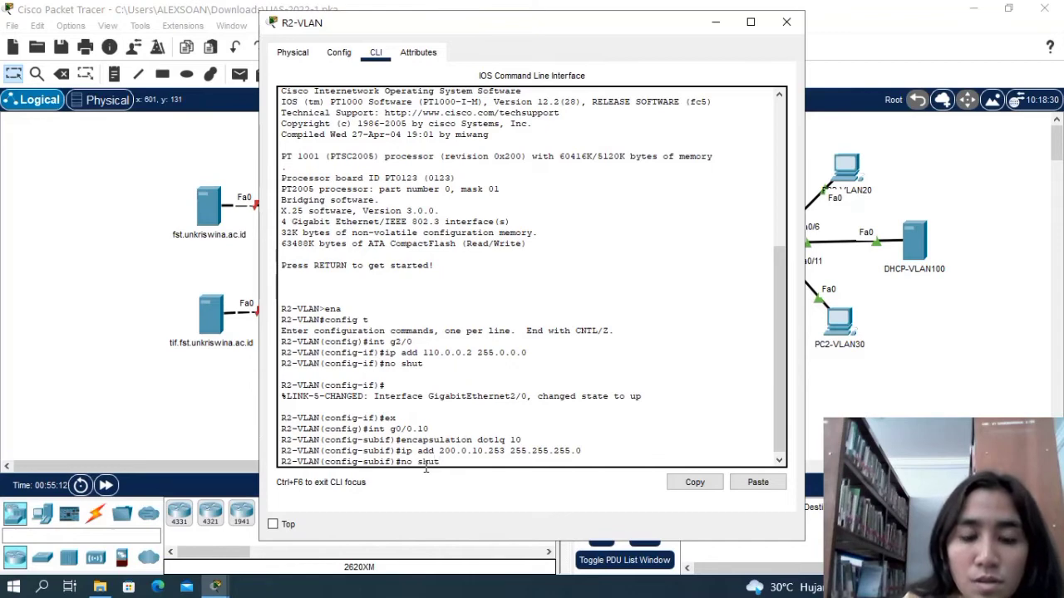
pyautogui.press('Return')
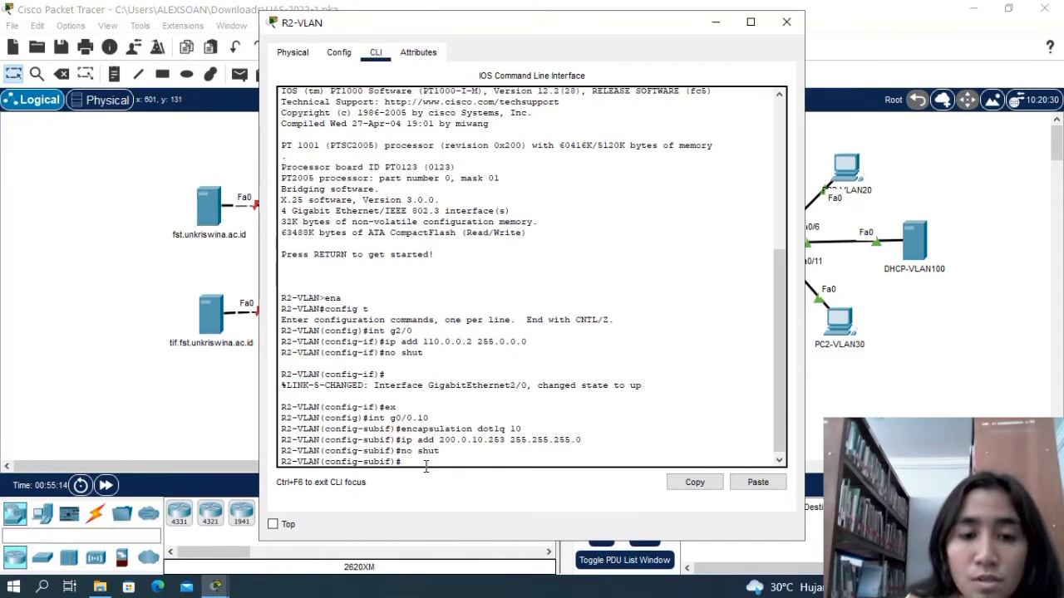
pyautogui.press('Return')
pyautogui.write('ex')
pyautogui.press('Return')
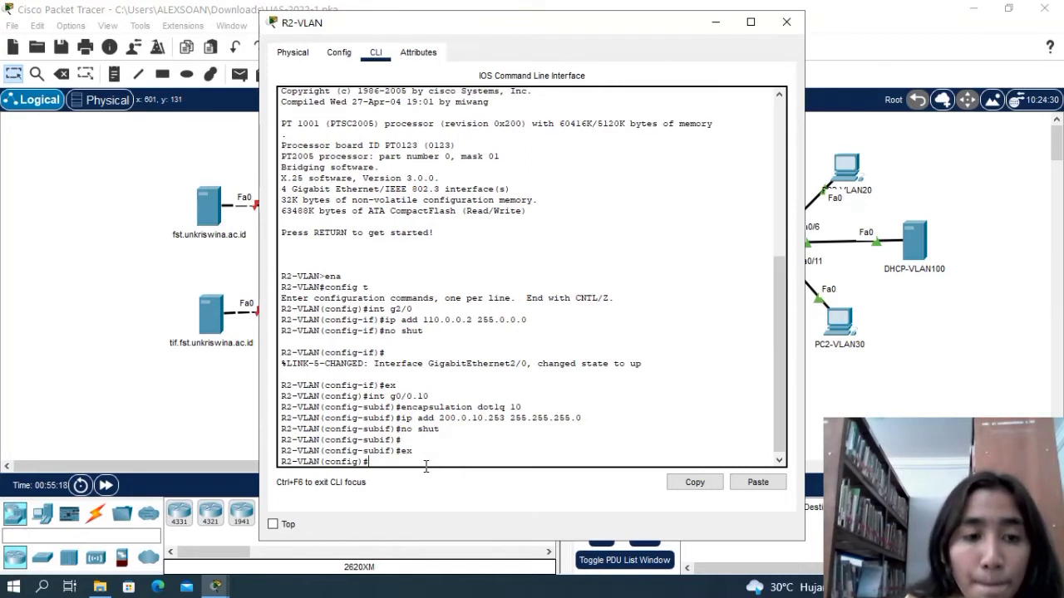
# Create subinterface g0/0.20 on R2-VLAN and set its encapsulation to dot1q 20.
pyautogui.write('int')
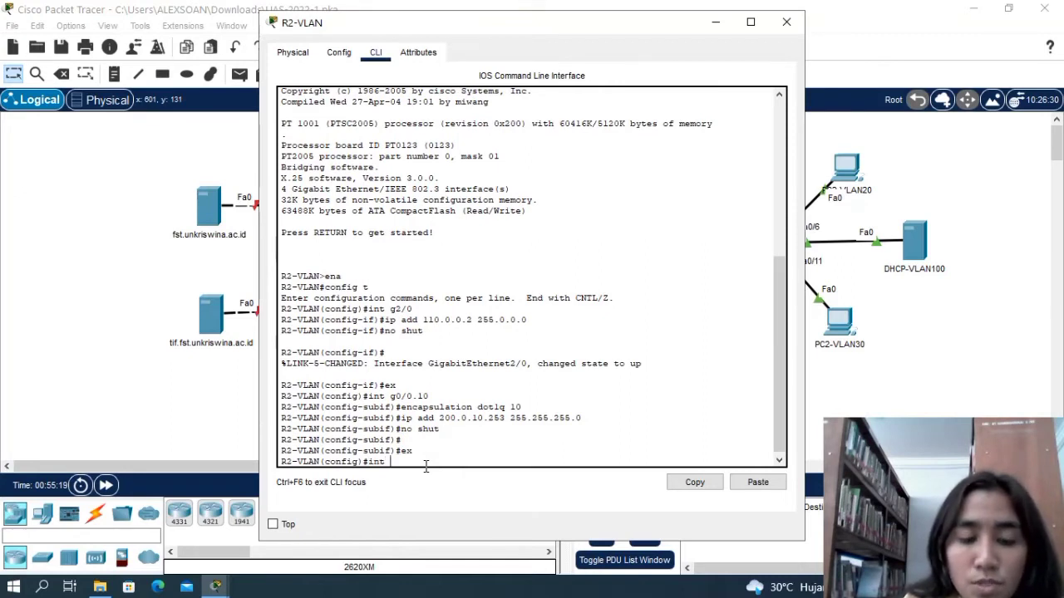
pyautogui.write('g0')
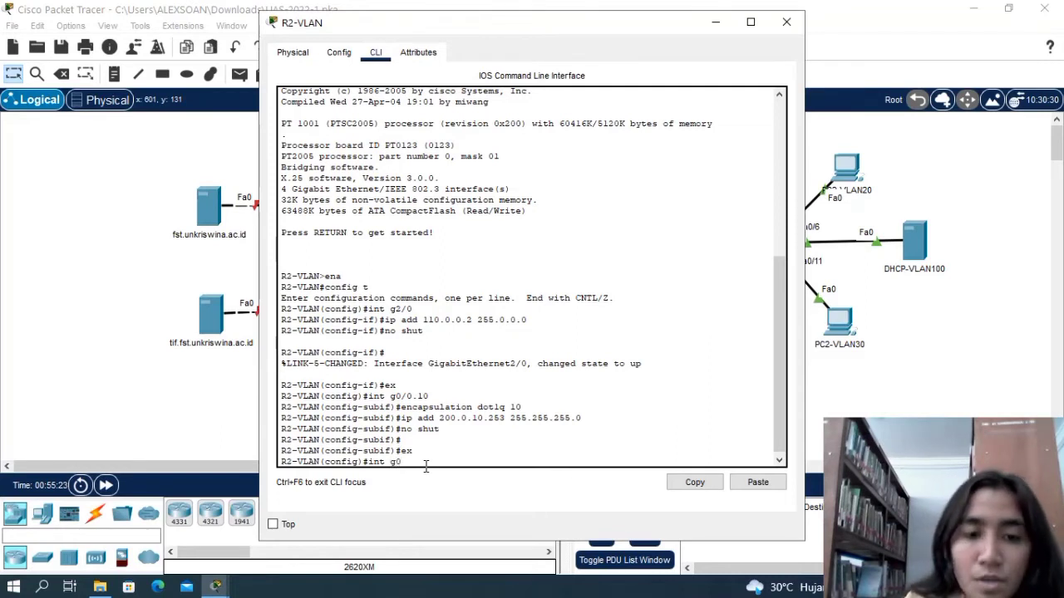
pyautogui.write('/0.2')
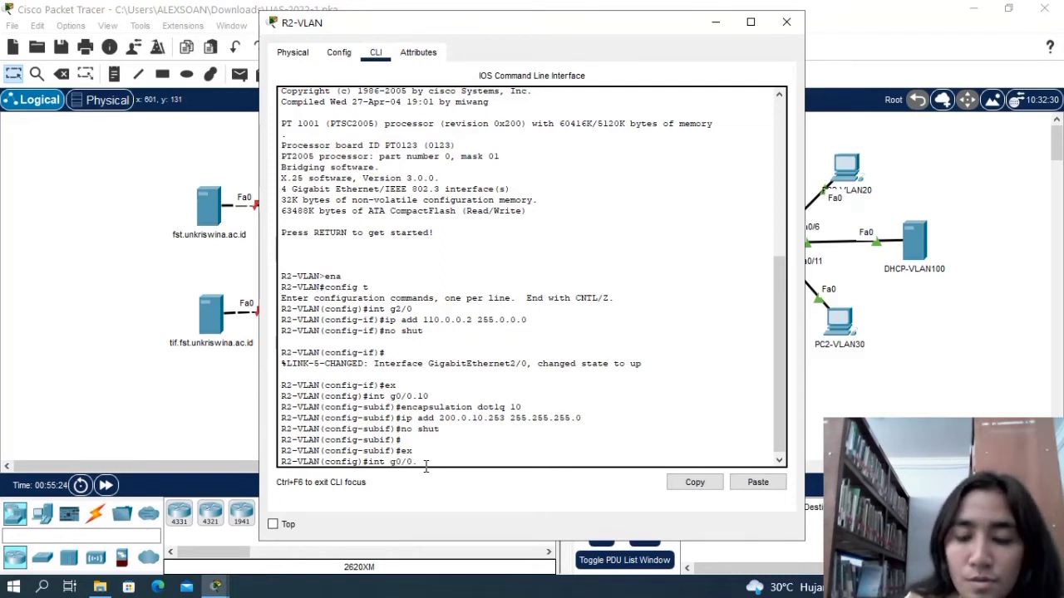
pyautogui.write('0')
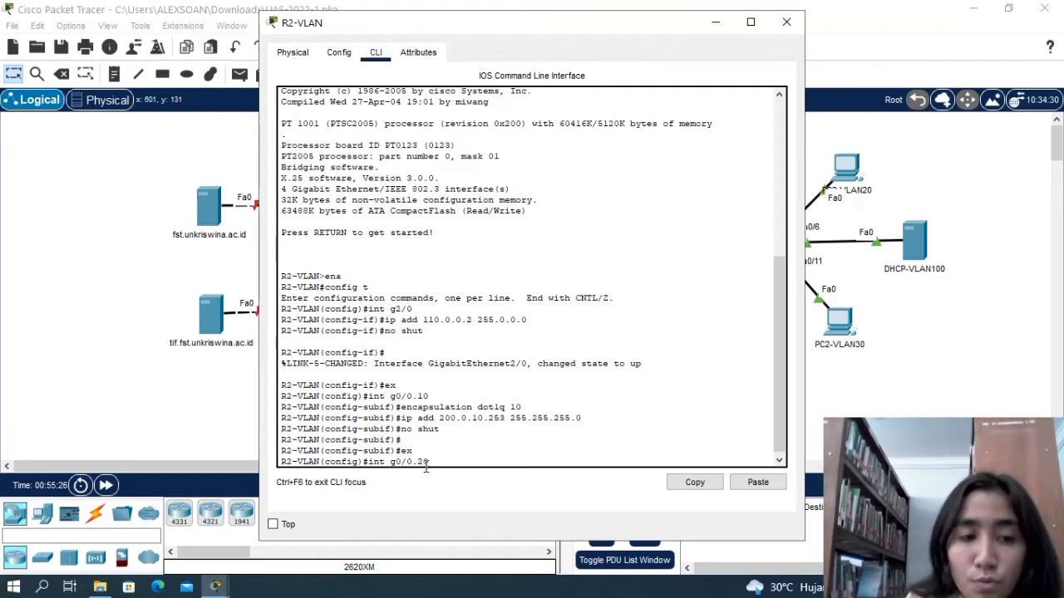
pyautogui.press('Return')
pyautogui.write('encap')
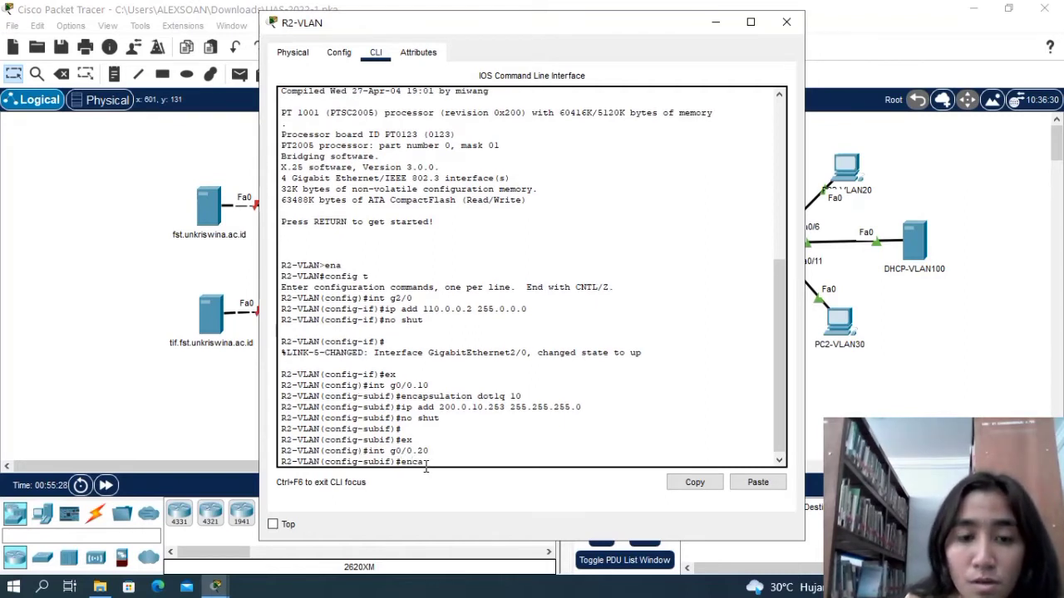
pyautogui.write('sulation')
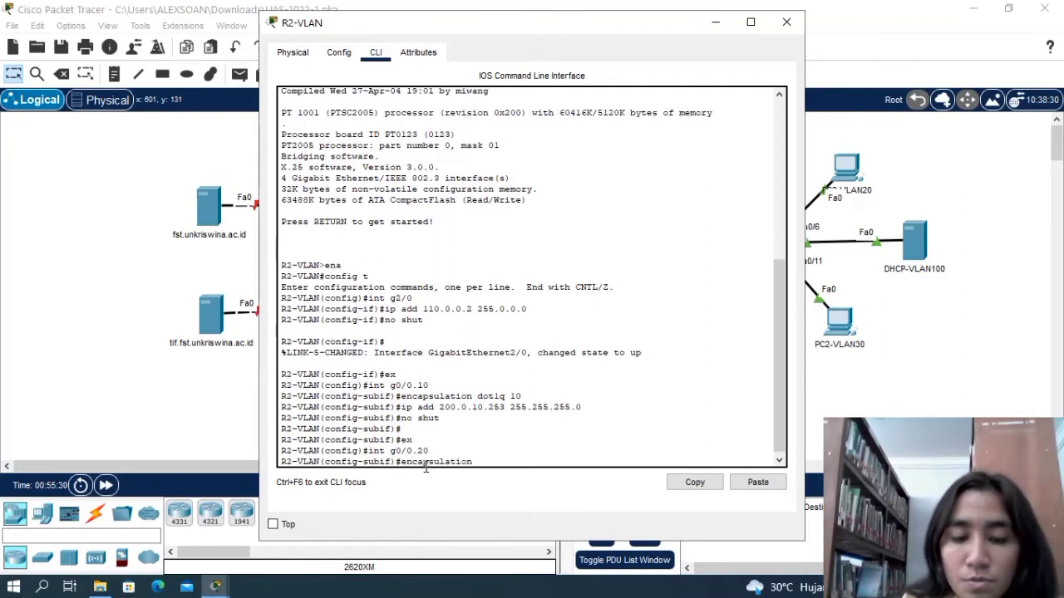
pyautogui.write(' dot1q')
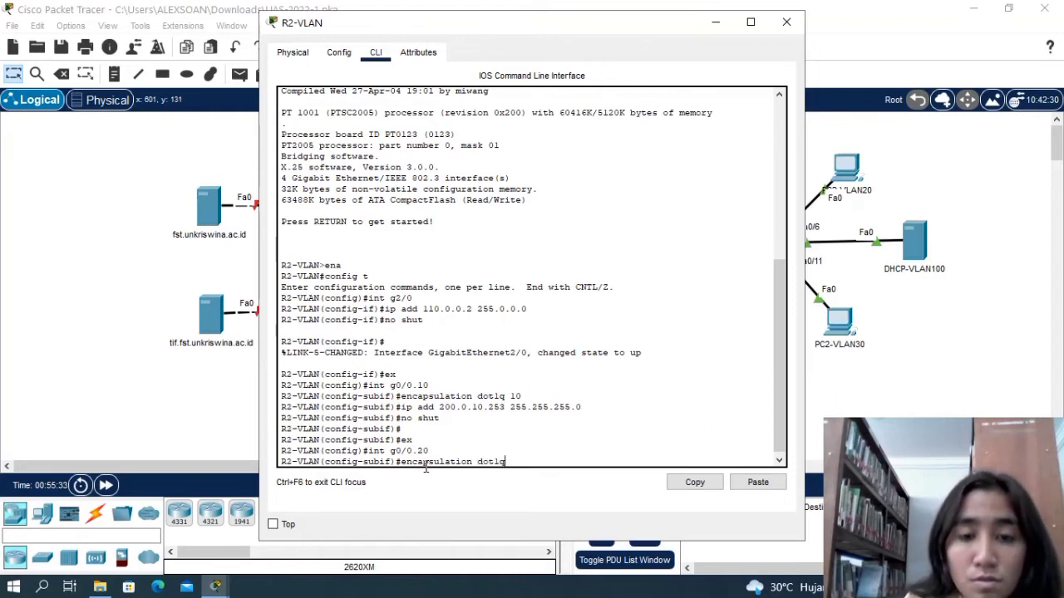
pyautogui.write(' 20')
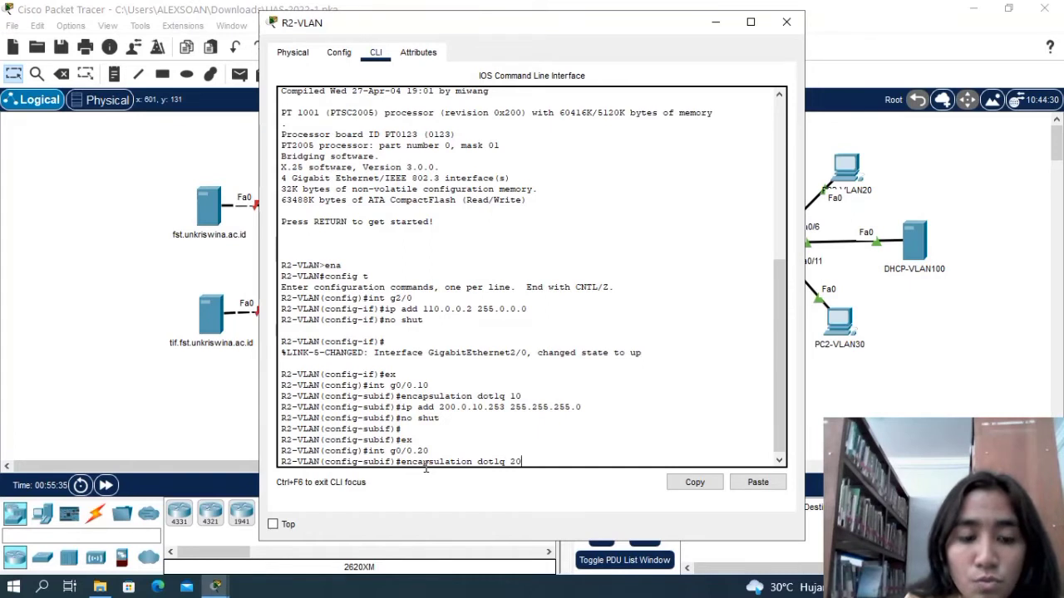
pyautogui.press('Return')
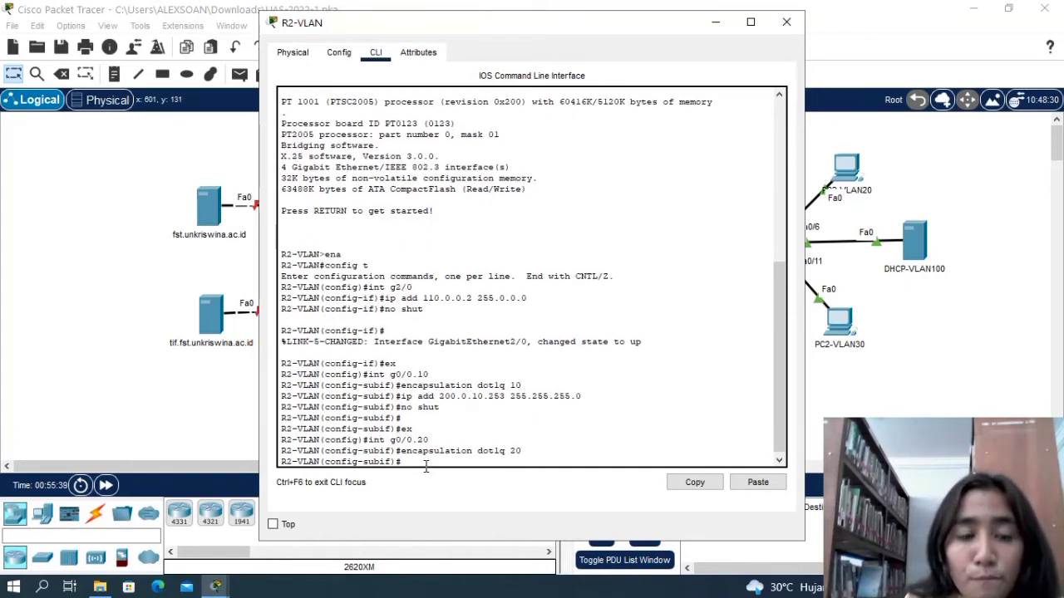
# Assign IP address 200.0.20.253 with mask 255.255.255.0 to subinterface g0/0.20 on R2-VLAN.
pyautogui.write('ip add')
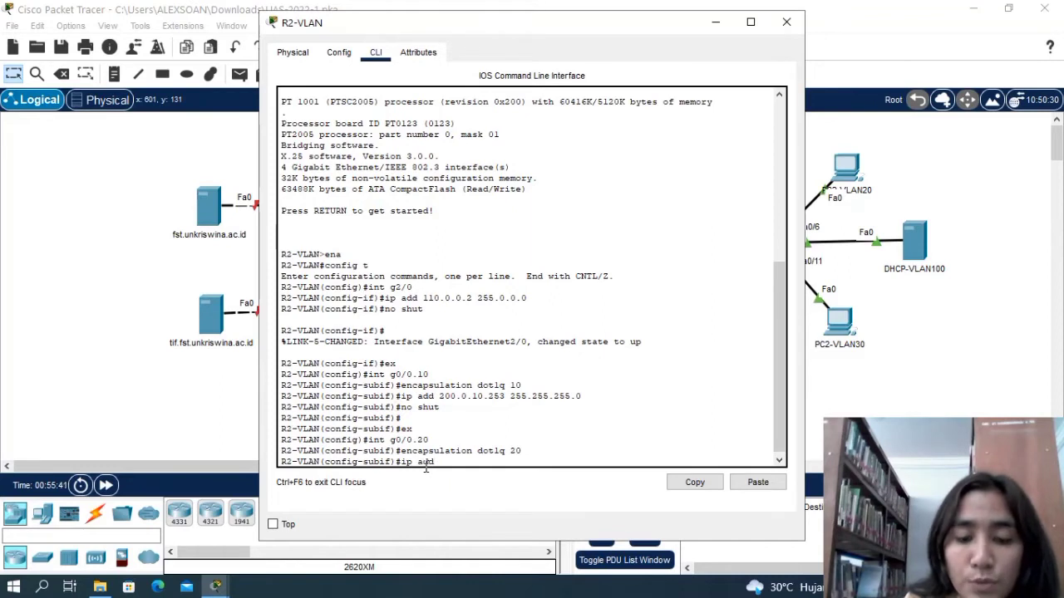
pyautogui.write(' 200')
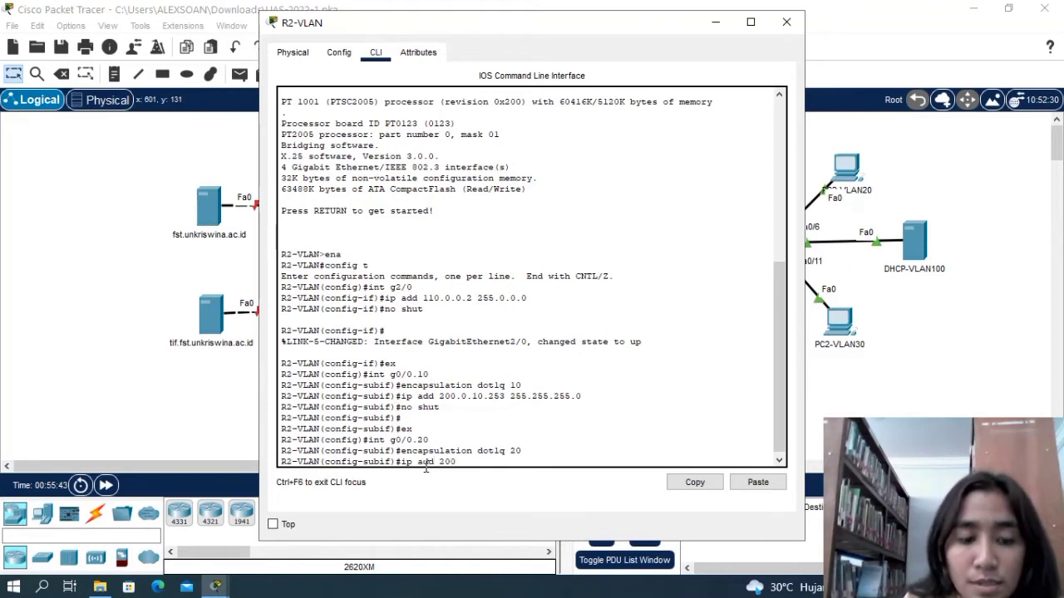
pyautogui.write('.0.20')
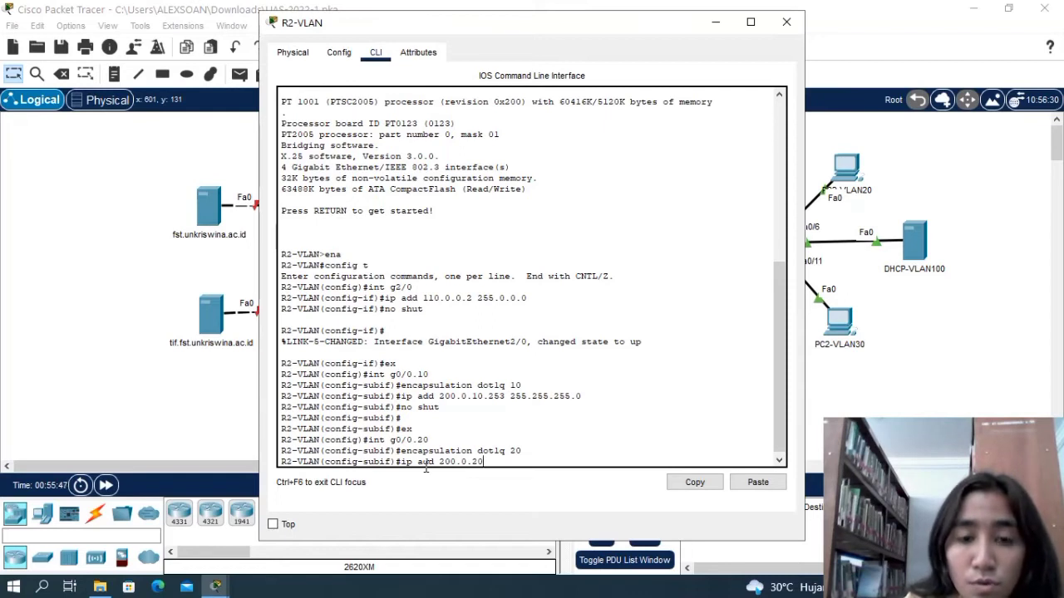
pyautogui.write('.25')
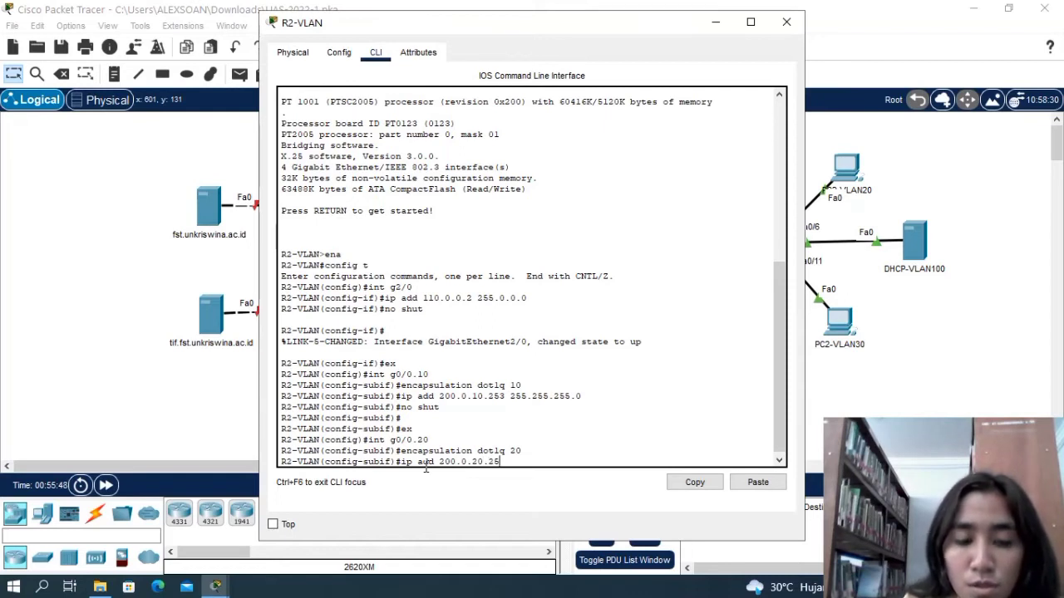
pyautogui.write('3')
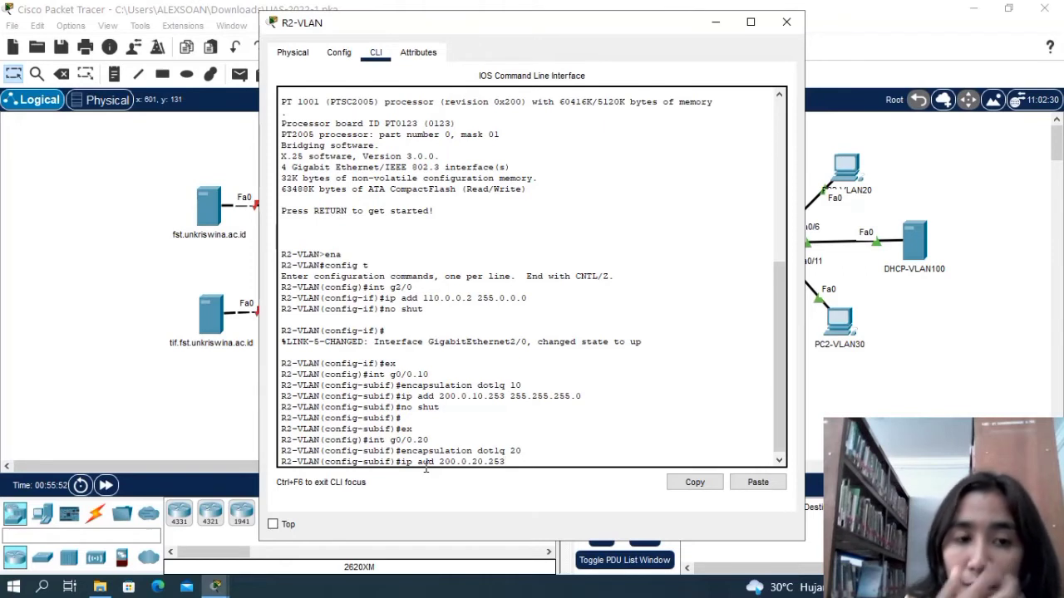
pyautogui.write(' 255.255')
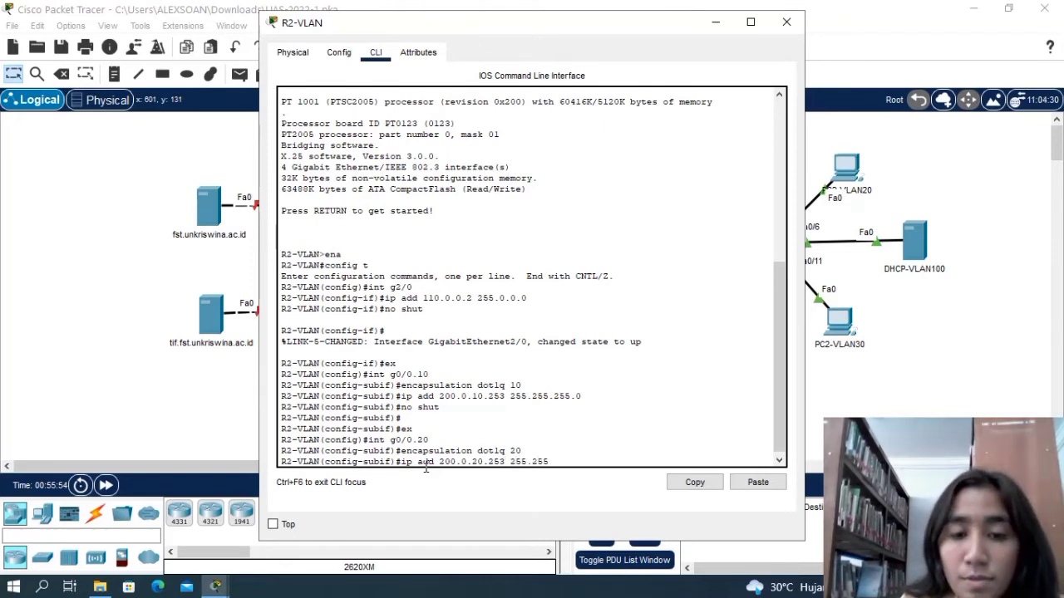
pyautogui.write('.255.')
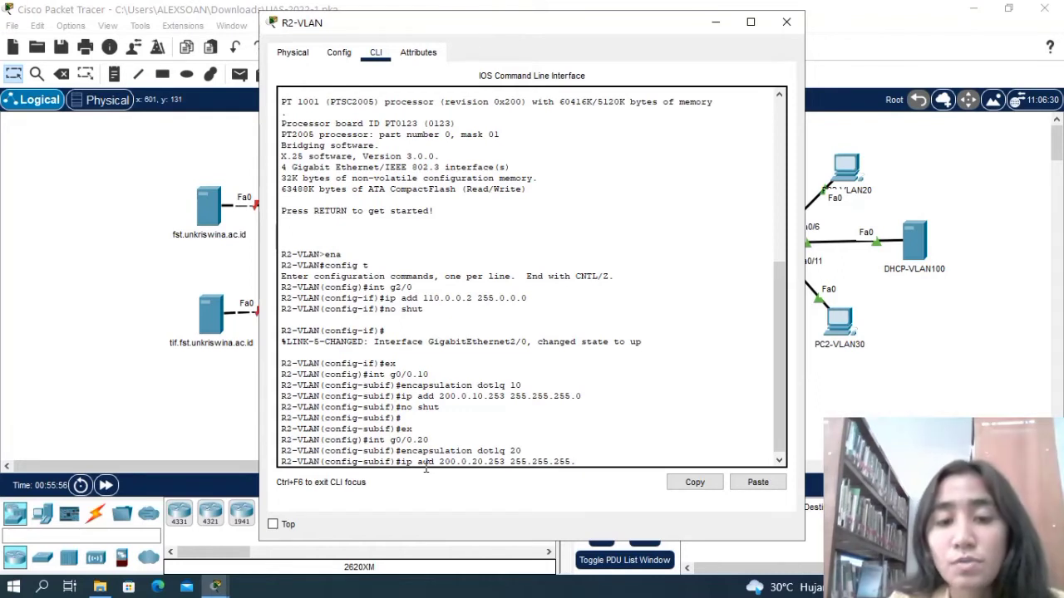
pyautogui.write('0')
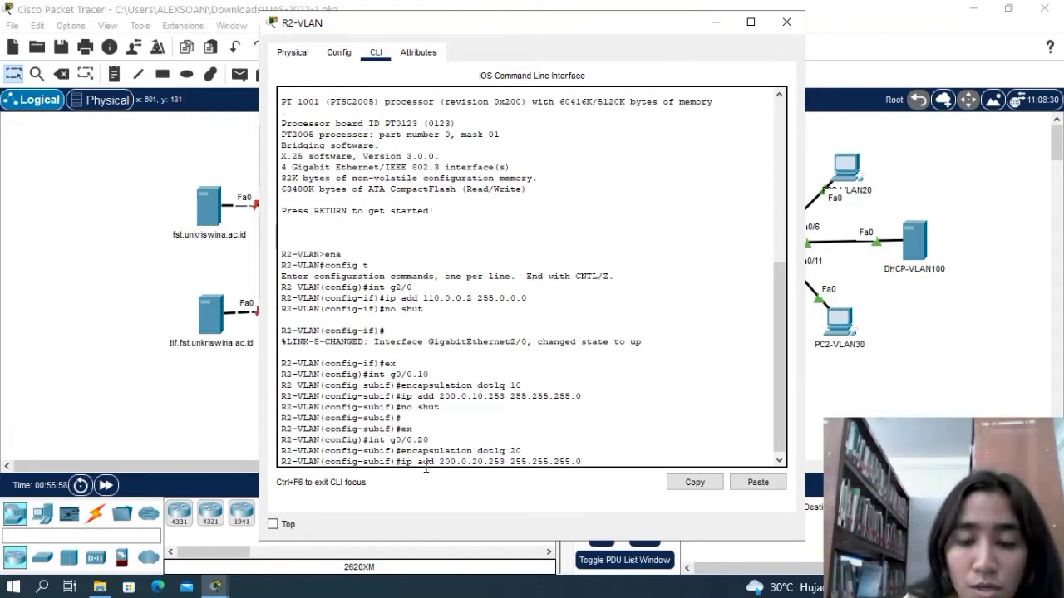
pyautogui.press('Return')
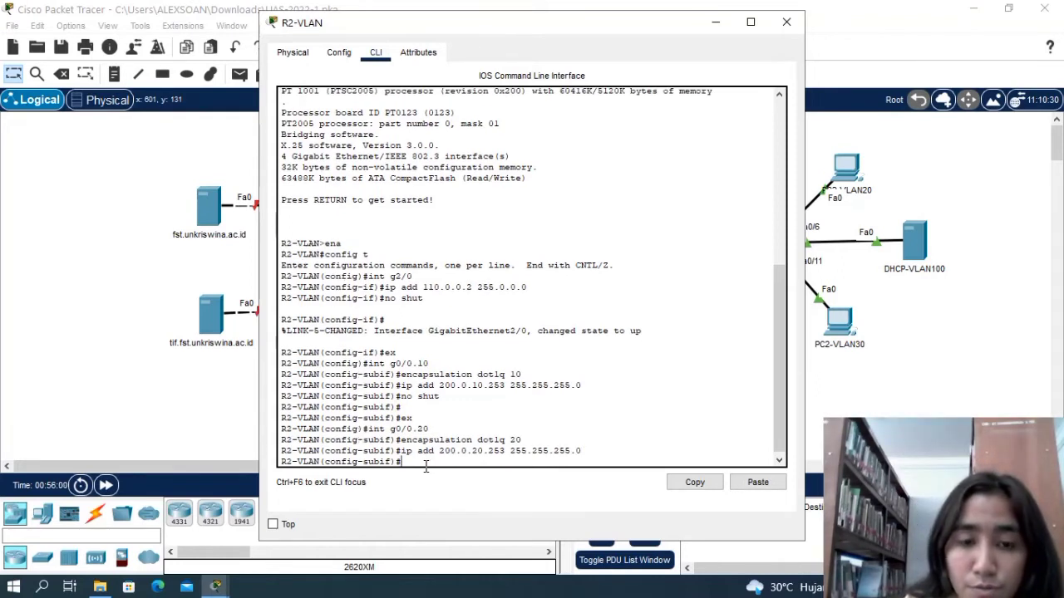
# Enable subinterface g0/0.20 on R2-VLAN with no shut and return to global configuration mode with ex.
pyautogui.write('no shut')
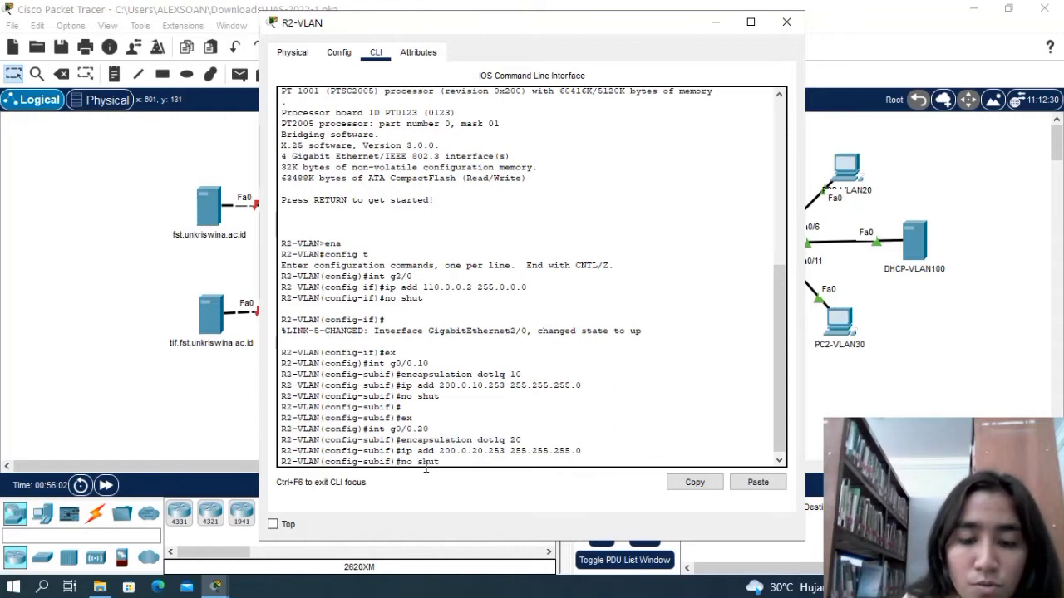
pyautogui.press('Return')
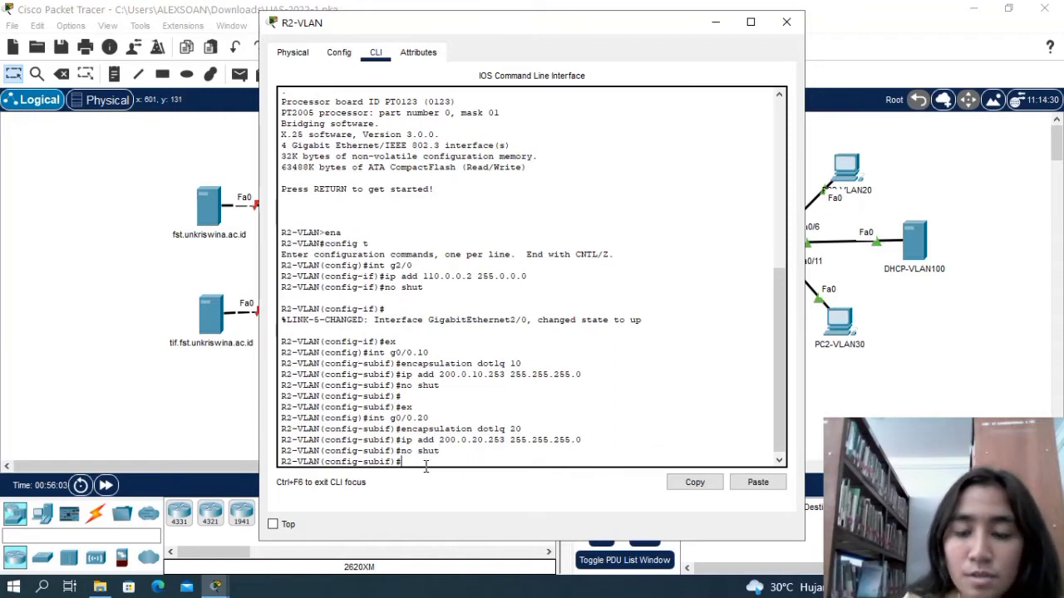
pyautogui.press('Return')
pyautogui.write('ex')
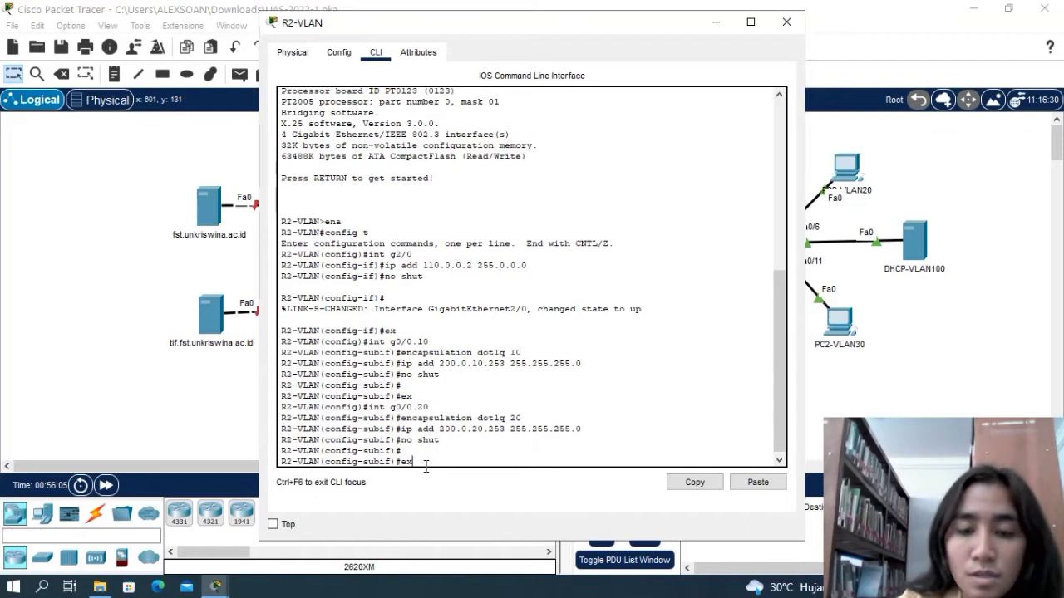
pyautogui.press('Return')
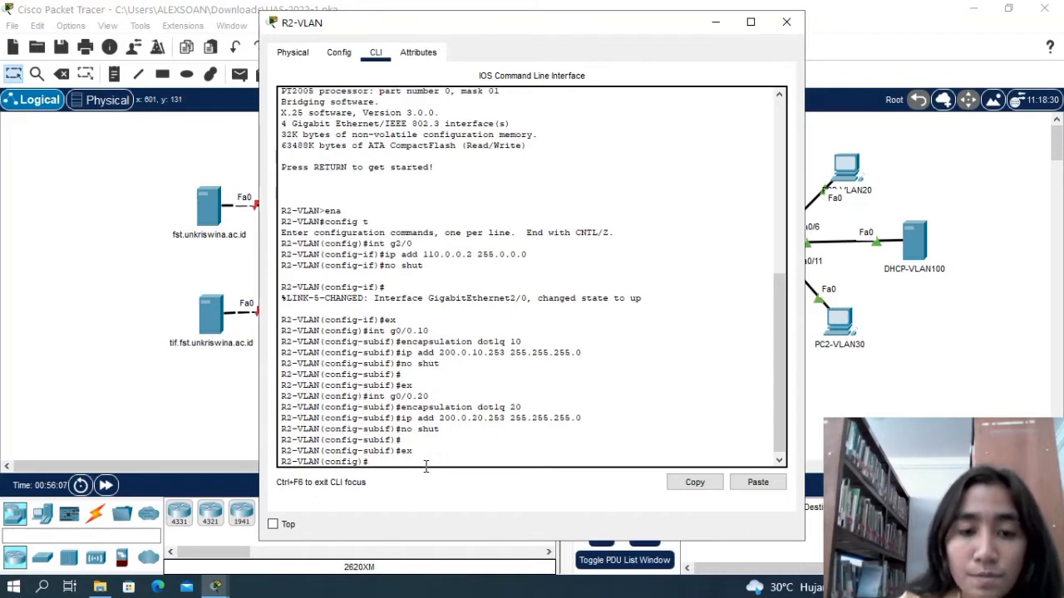
# Create subinterface g0/0.30 on R2-VLAN with the int command.
pyautogui.write('int')
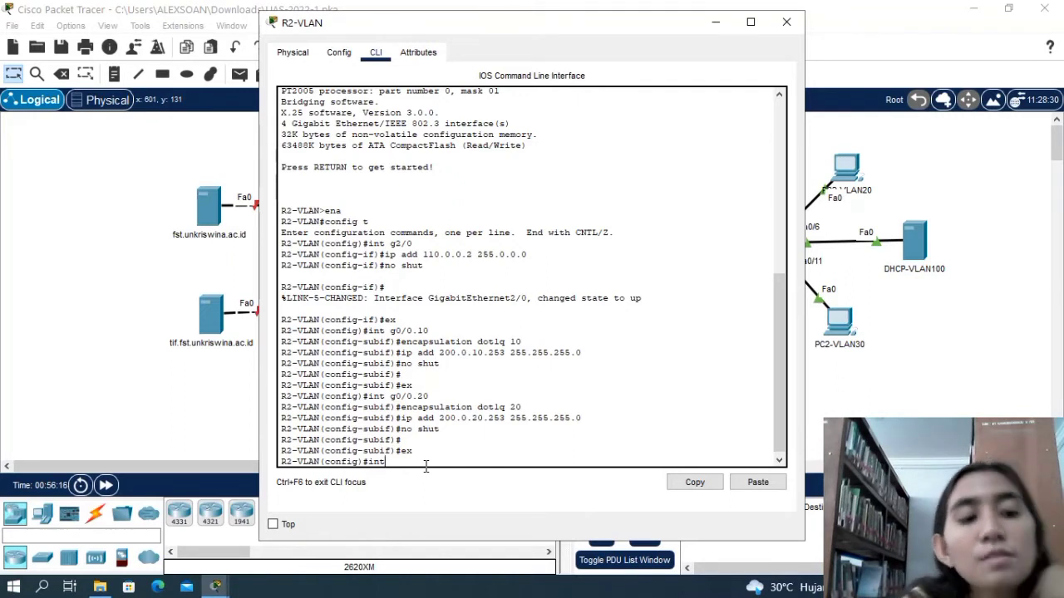
pyautogui.write('g')
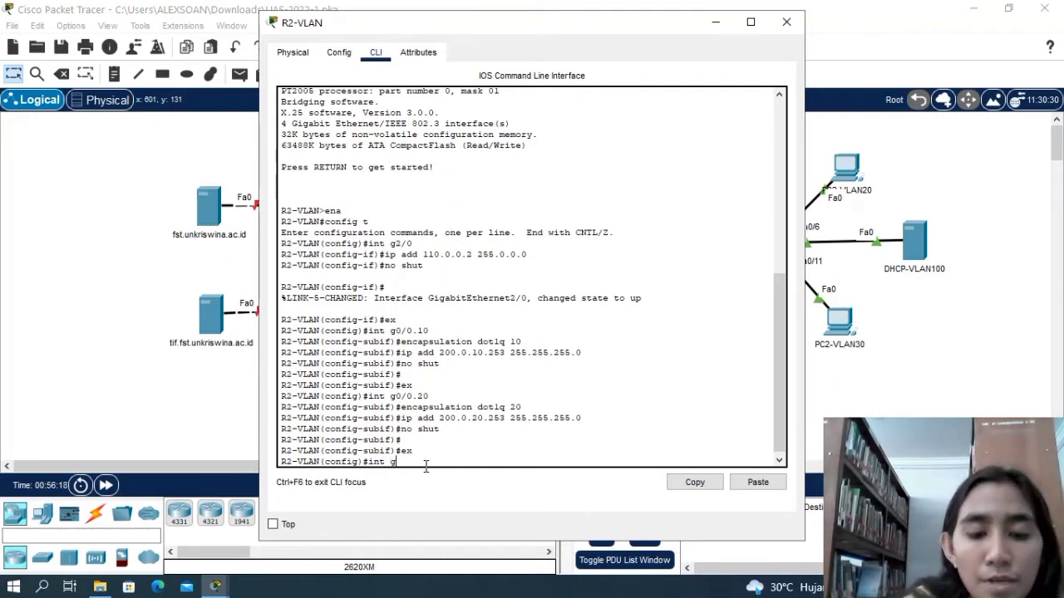
pyautogui.write('0/0.')
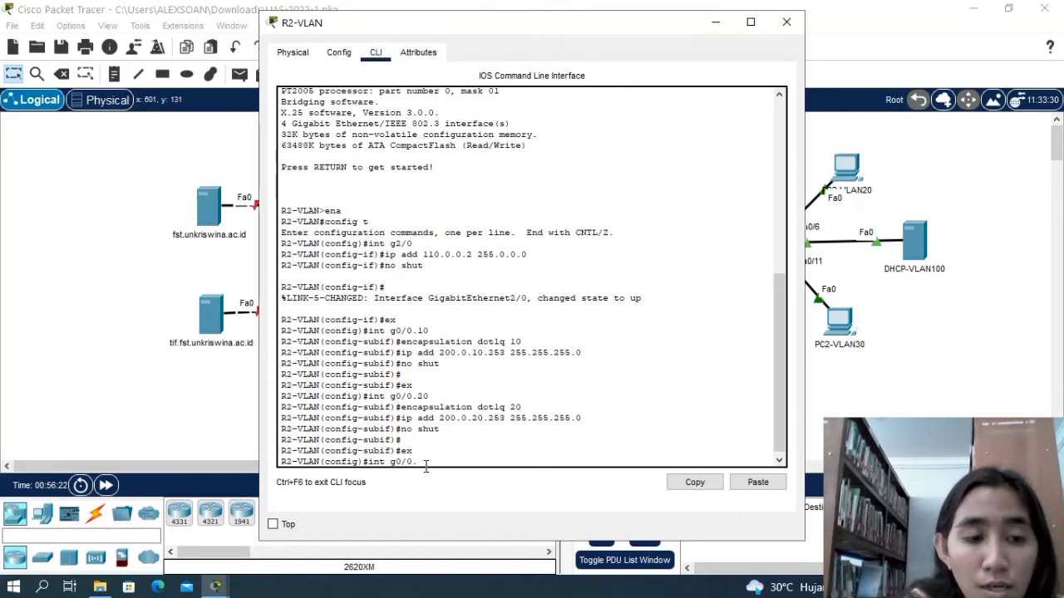
pyautogui.write('30')
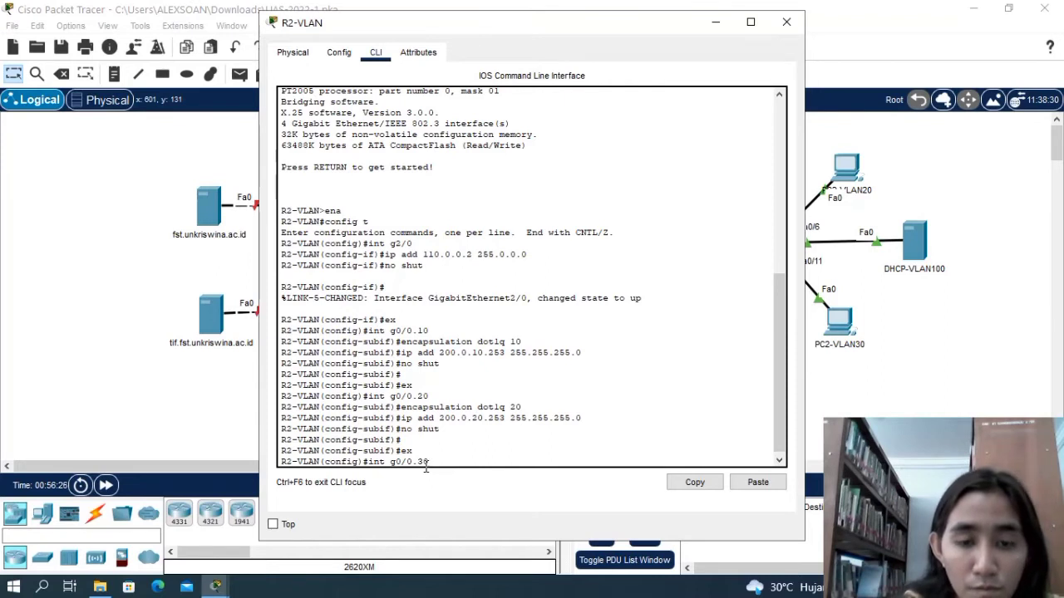
pyautogui.press('Return')
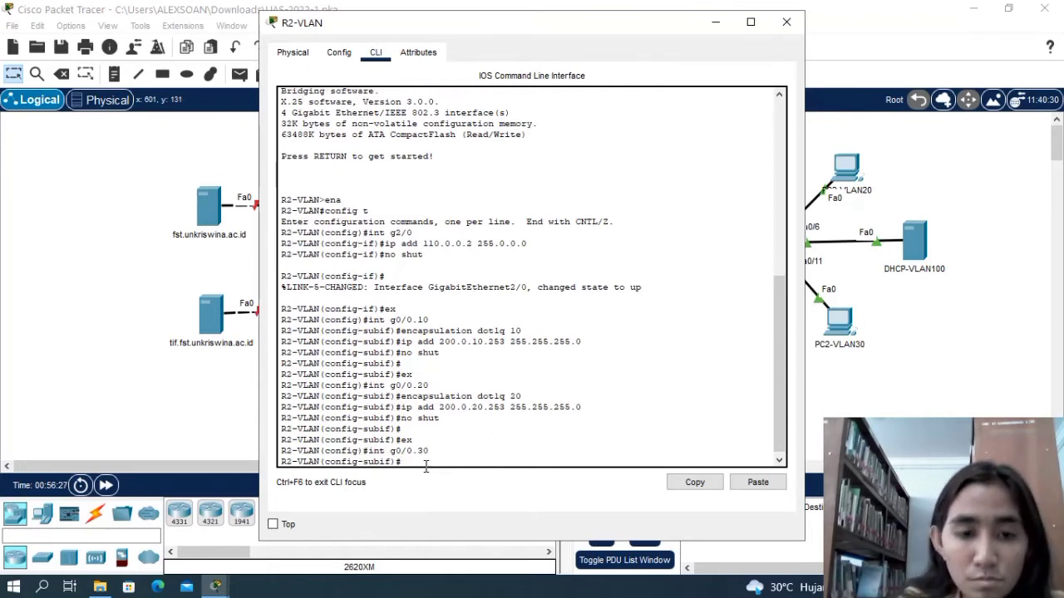
# Set the encapsulation of subinterface g0/0.30 on R2-VLAN to dot1q 30.
pyautogui.write('enc')
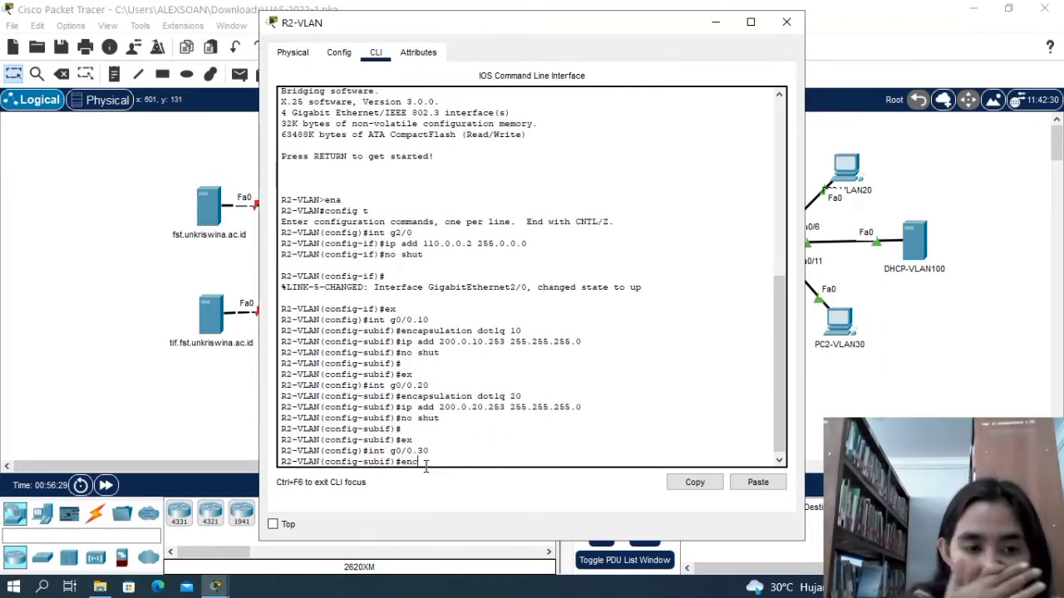
pyautogui.write('apsulatio')
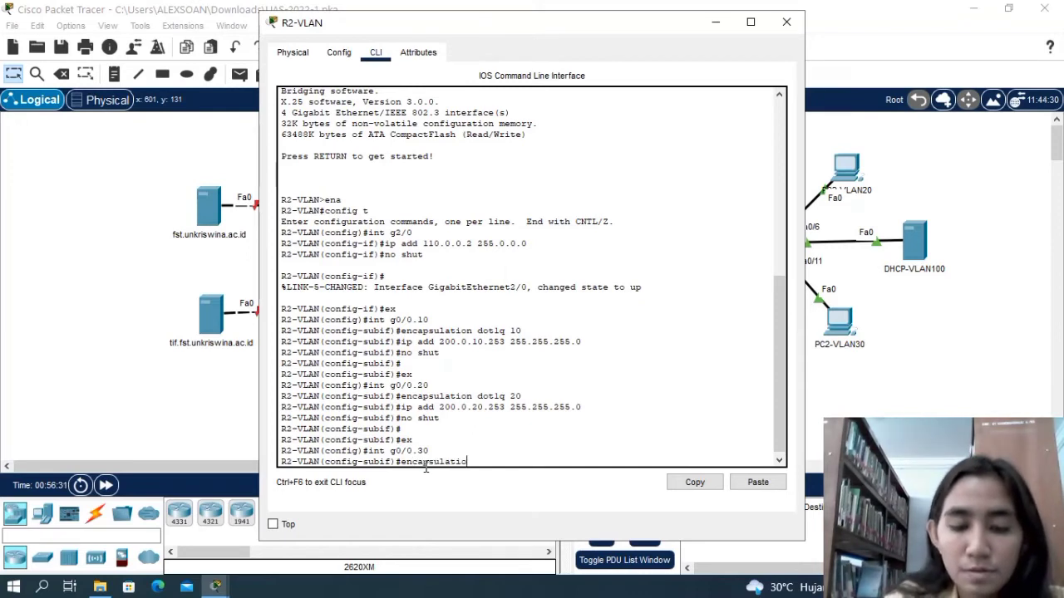
pyautogui.write('n do')
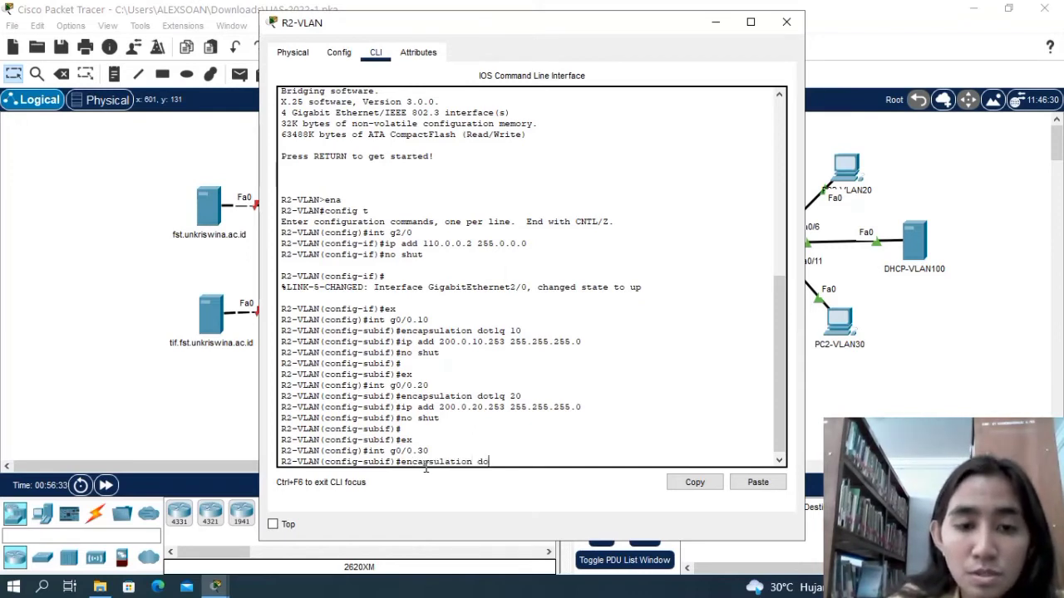
pyautogui.write('t')
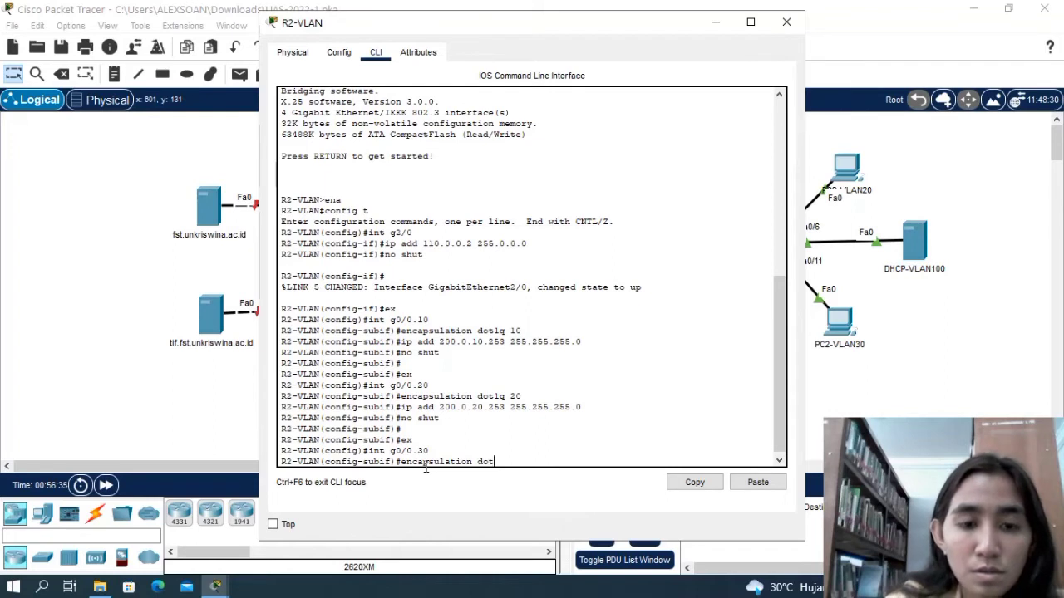
pyautogui.write('1q')
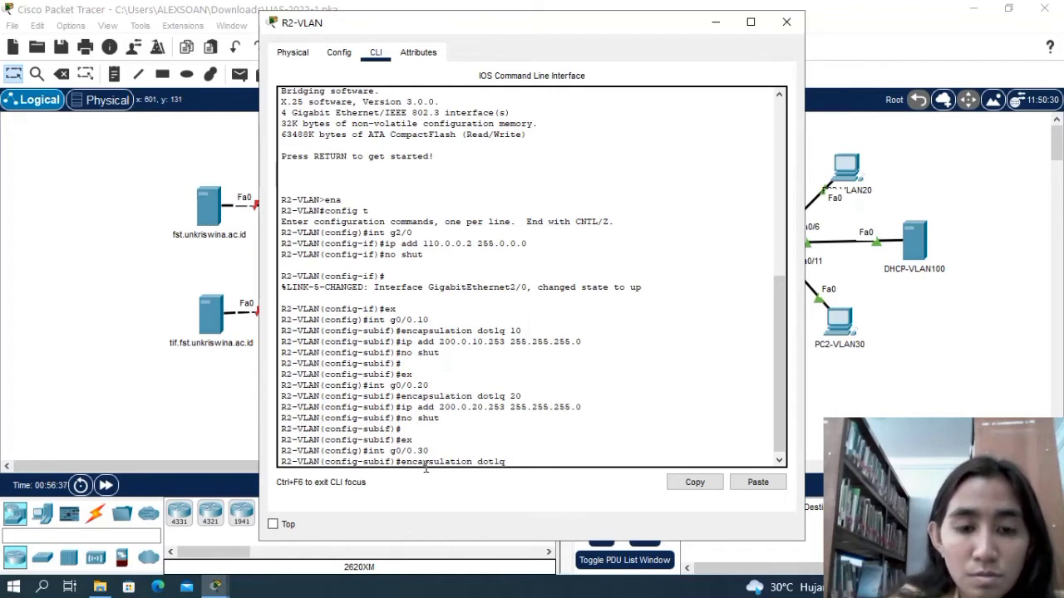
pyautogui.write(' 30')
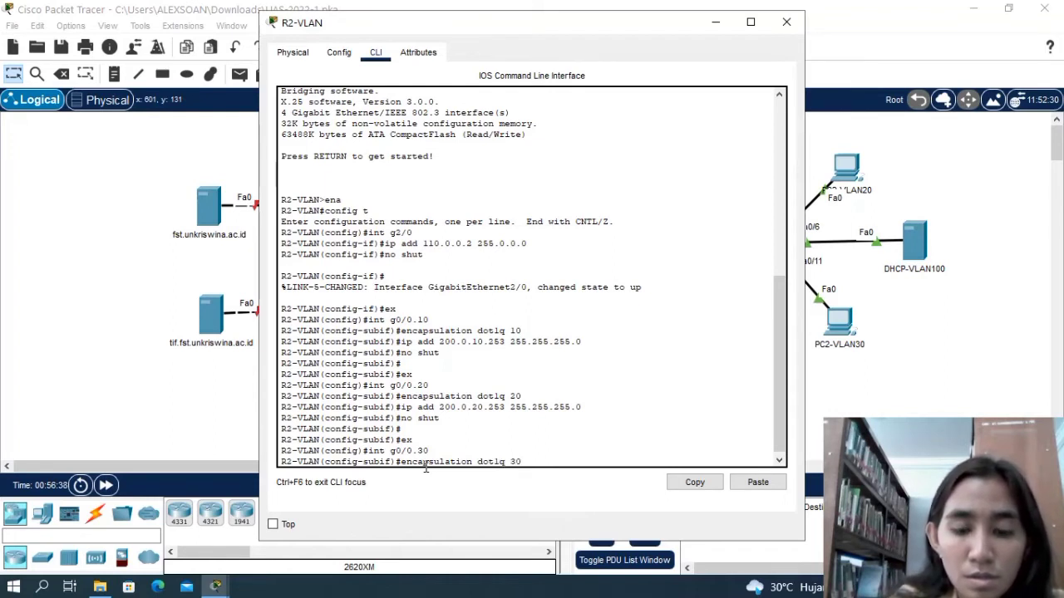
pyautogui.press('Return')
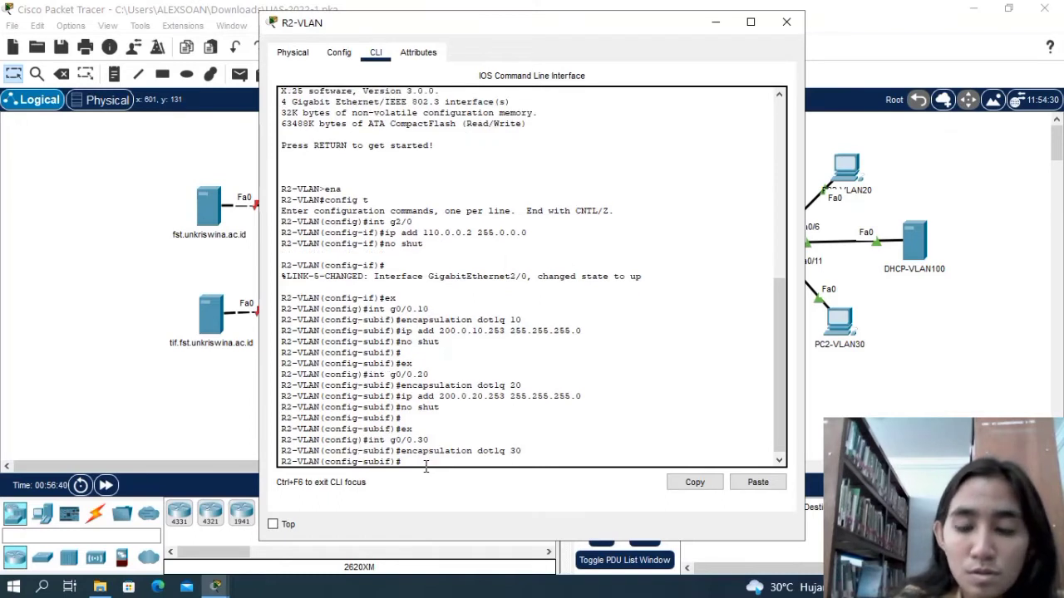
# Assign IP address 200.0.30.253 with mask 255.255.255.0 to subinterface g0/0.30 on R2-VLAN.
pyautogui.write('ip add')
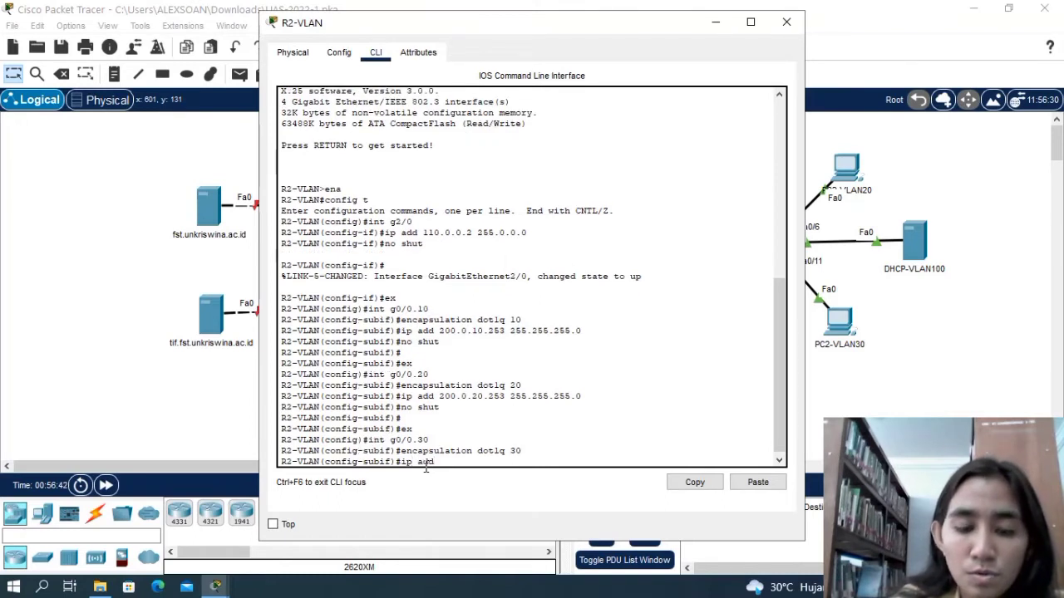
pyautogui.write(' 2')
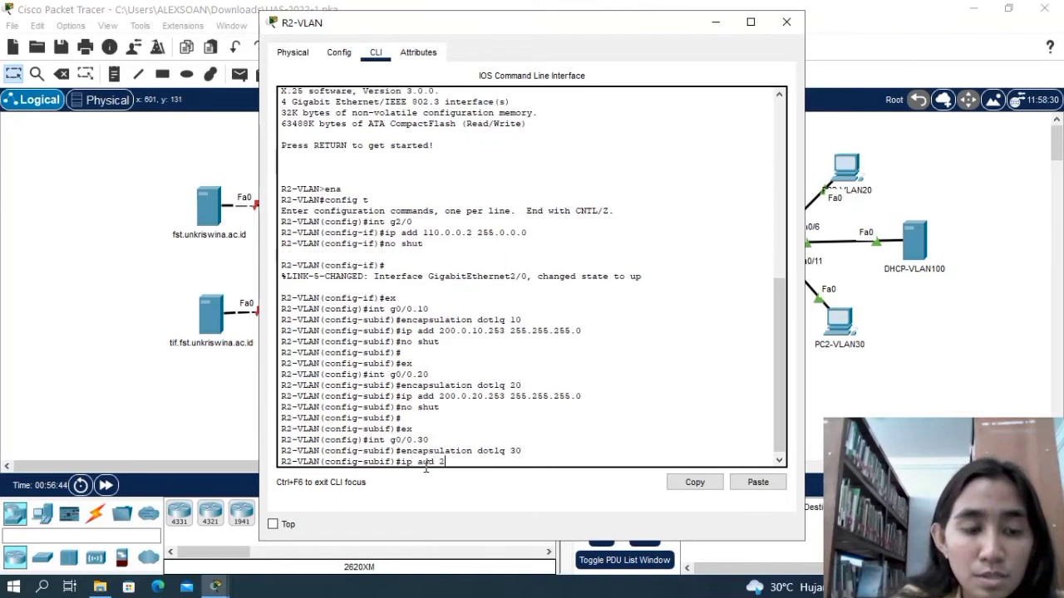
pyautogui.write('00.0.30')
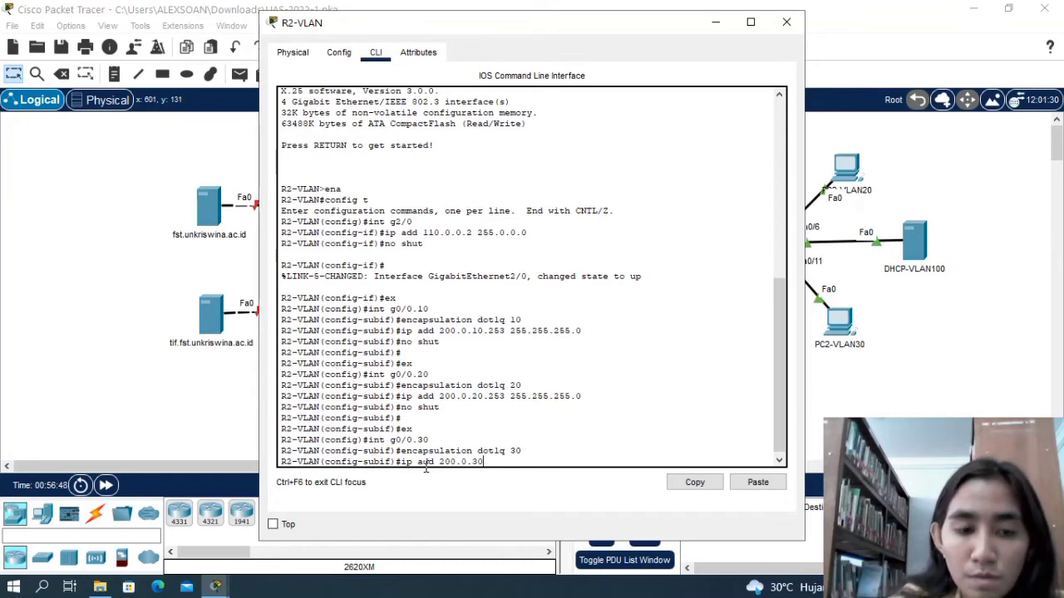
pyautogui.write('.253')
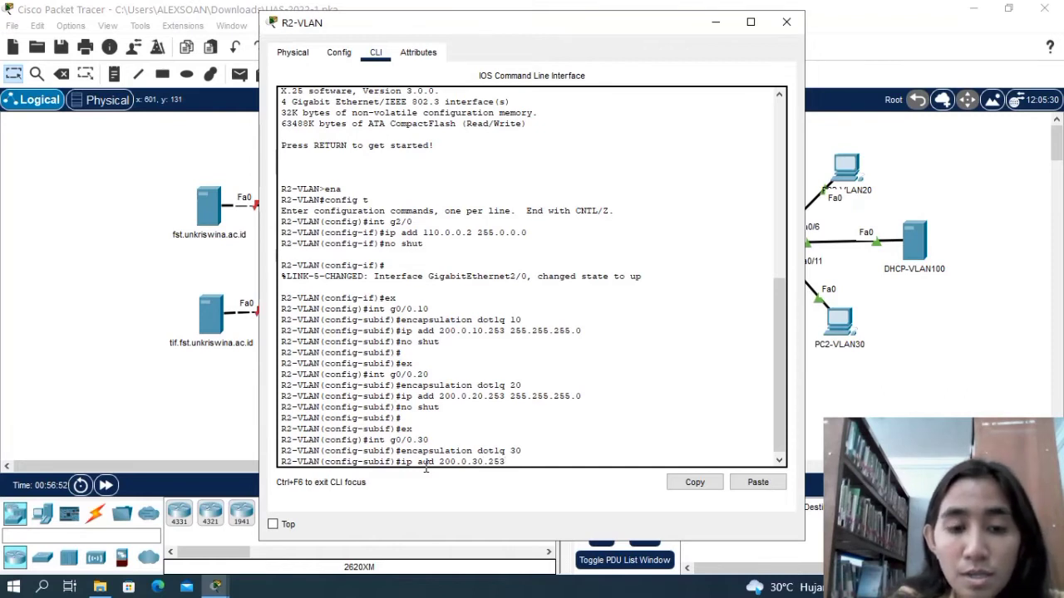
pyautogui.write(' 255')
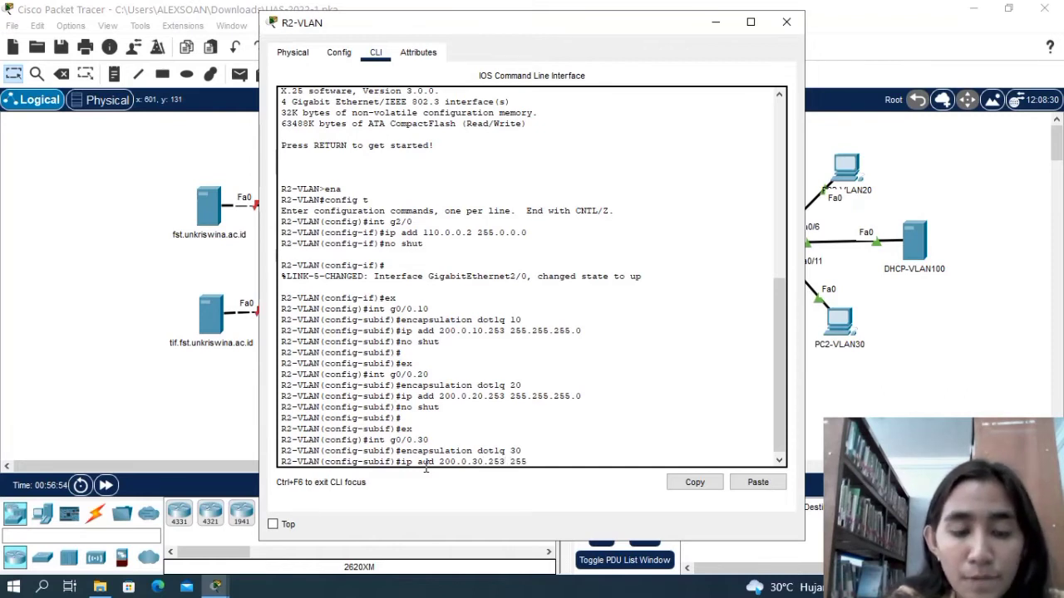
pyautogui.write('.255.255')
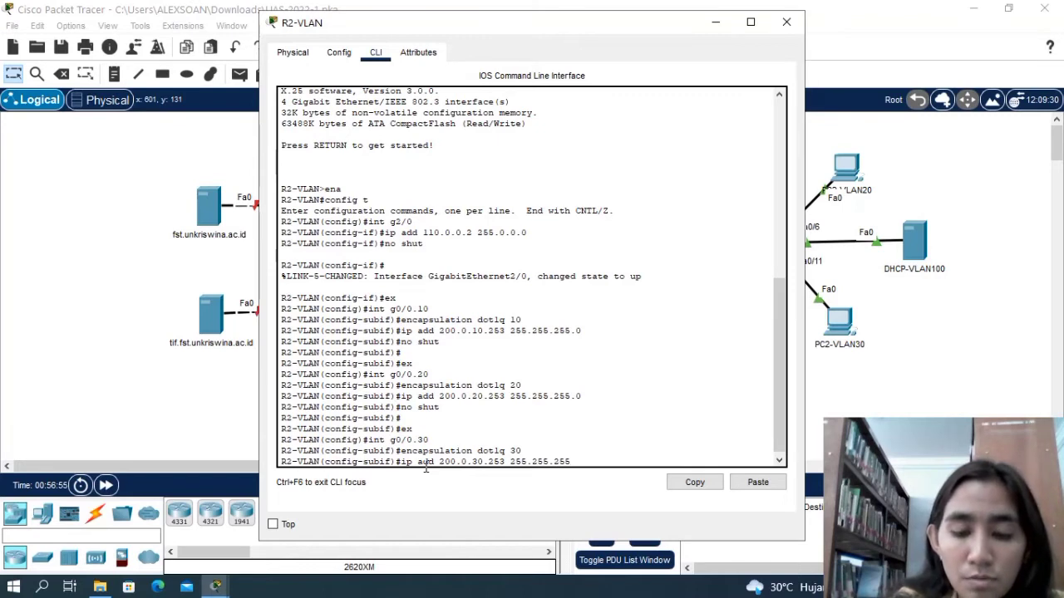
pyautogui.write('.0')
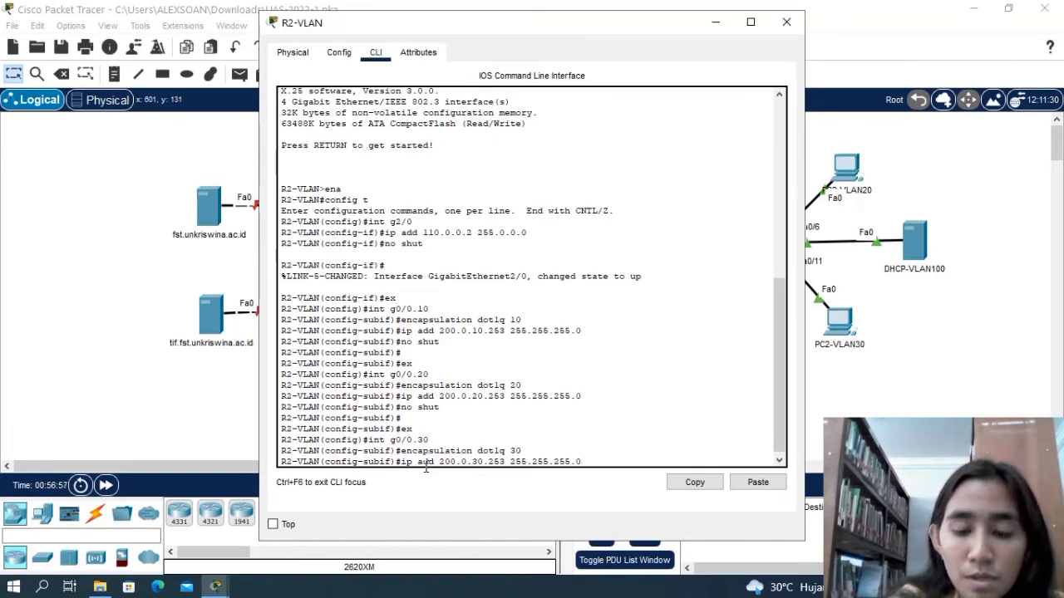
pyautogui.press('Return')
# Enable subinterface g0/0.30 on R2-VLAN with no shut and return to global configuration mode with ex.
pyautogui.write('no shut')
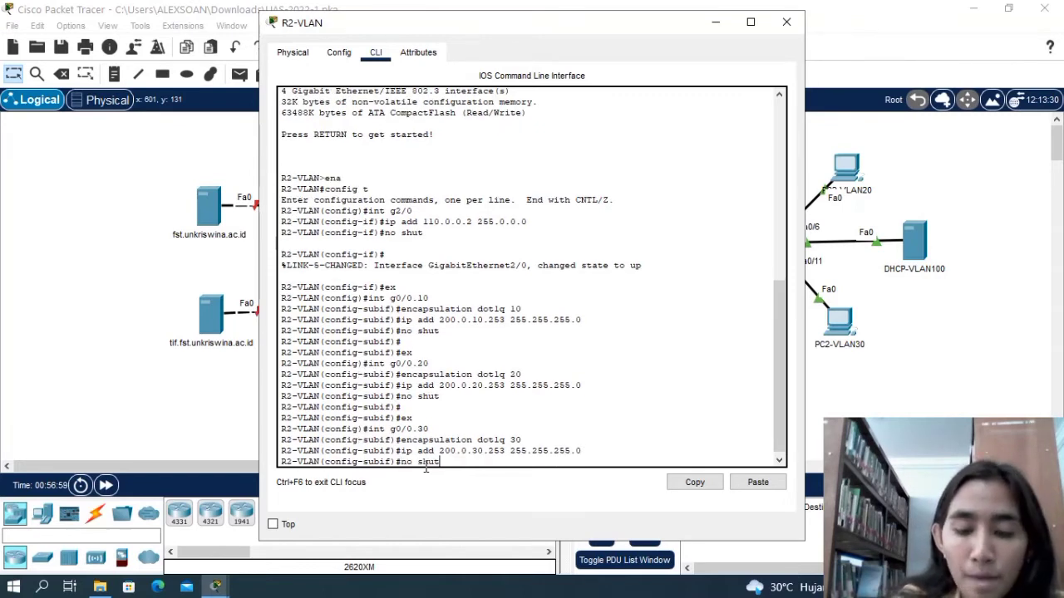
pyautogui.press('Return')
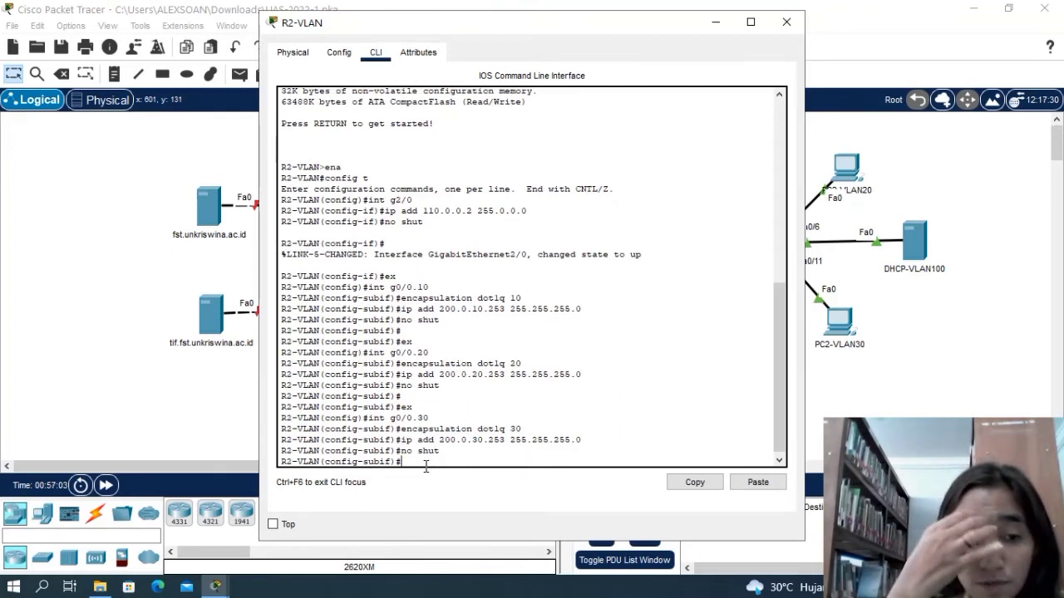
pyautogui.press('Return')
pyautogui.write('ex')
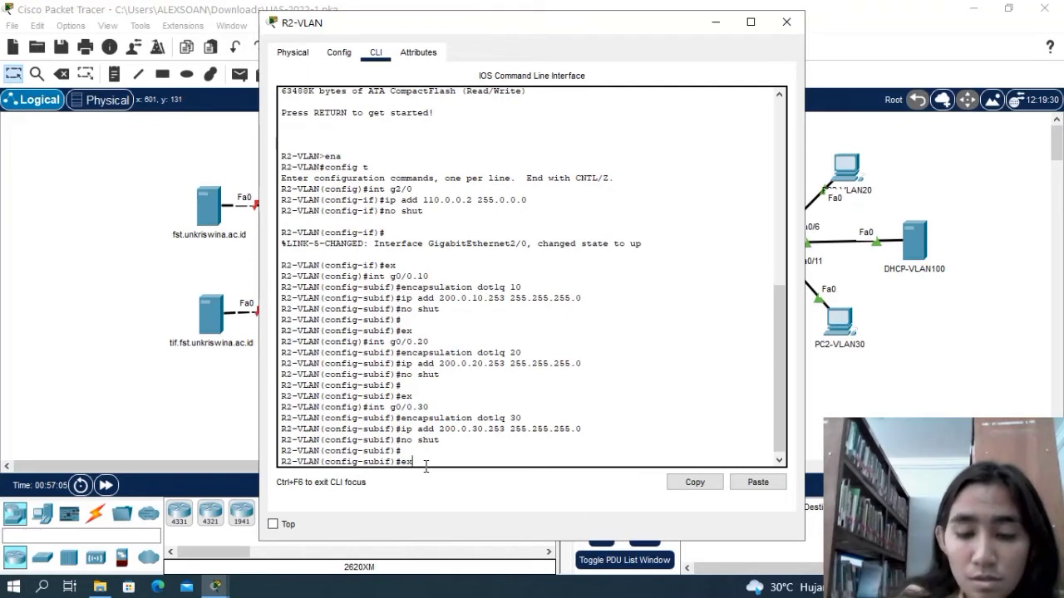
pyautogui.press('Return')
# Create subinterface g0/0.100 on R2-VLAN with the int command.
pyautogui.write('int')
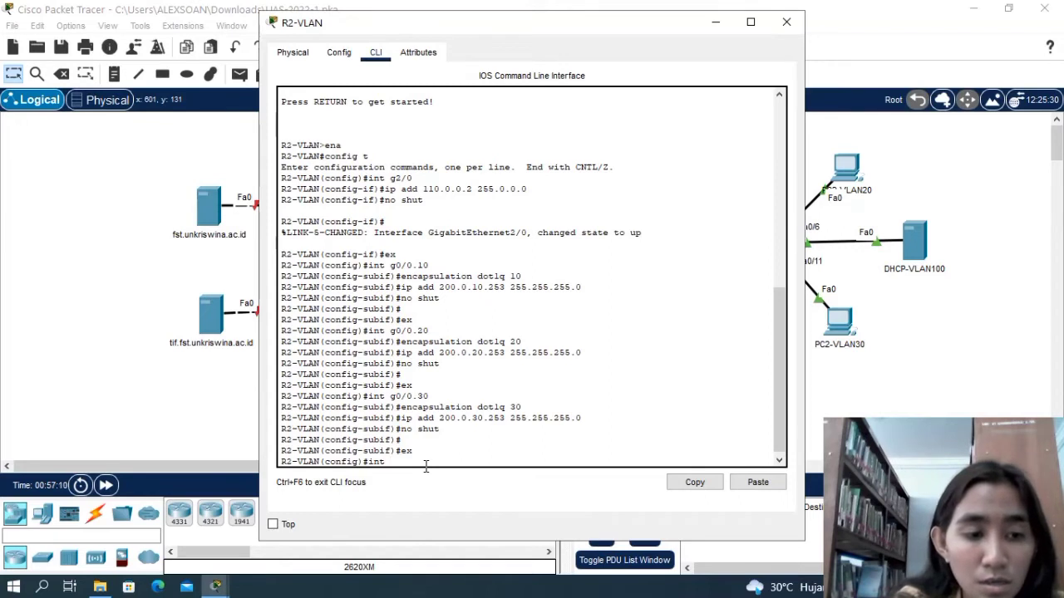
pyautogui.write(' g0/0.1')
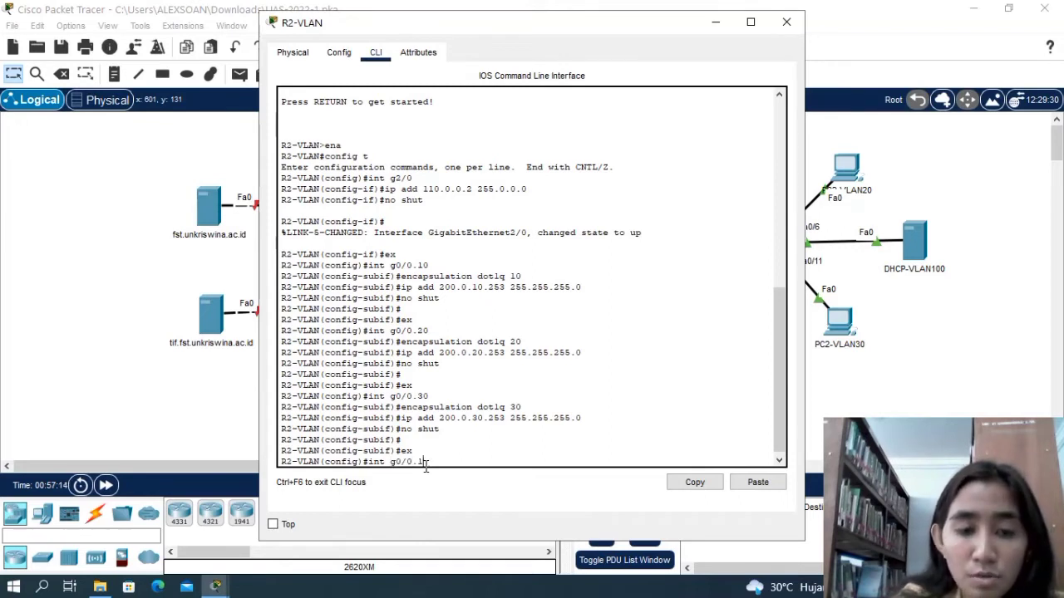
pyautogui.write('00')
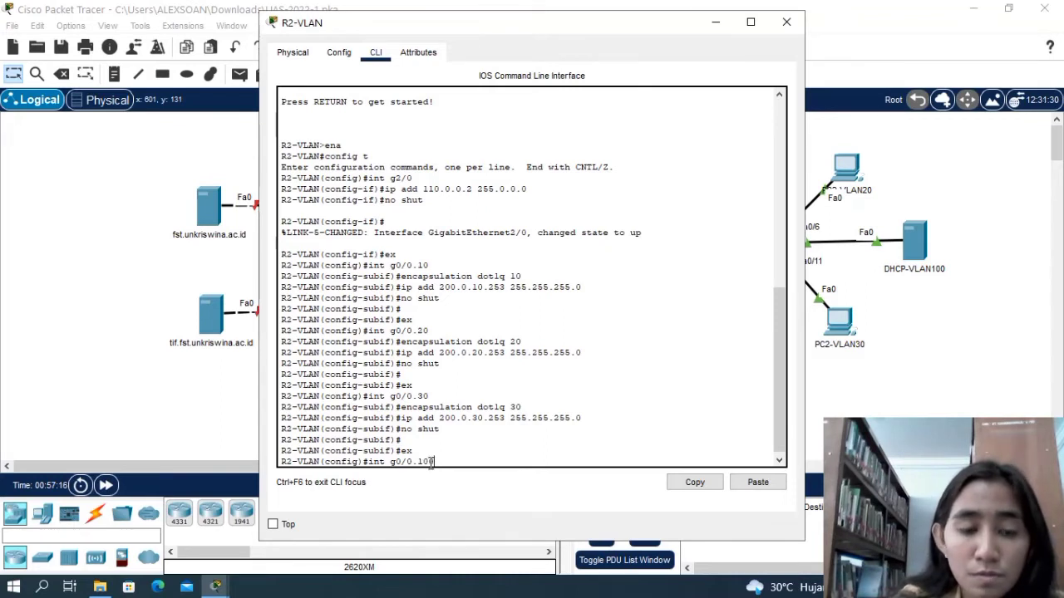
pyautogui.press('Return')
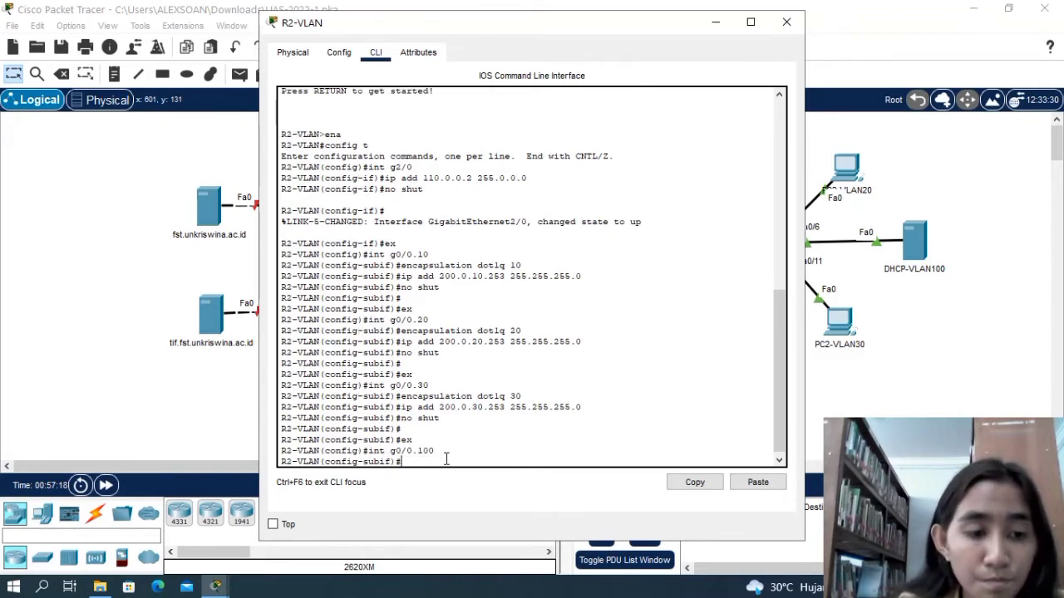
# Set the encapsulation of subinterface g0/0.100 on R2-VLAN to dot1q 100.
pyautogui.write('encap')
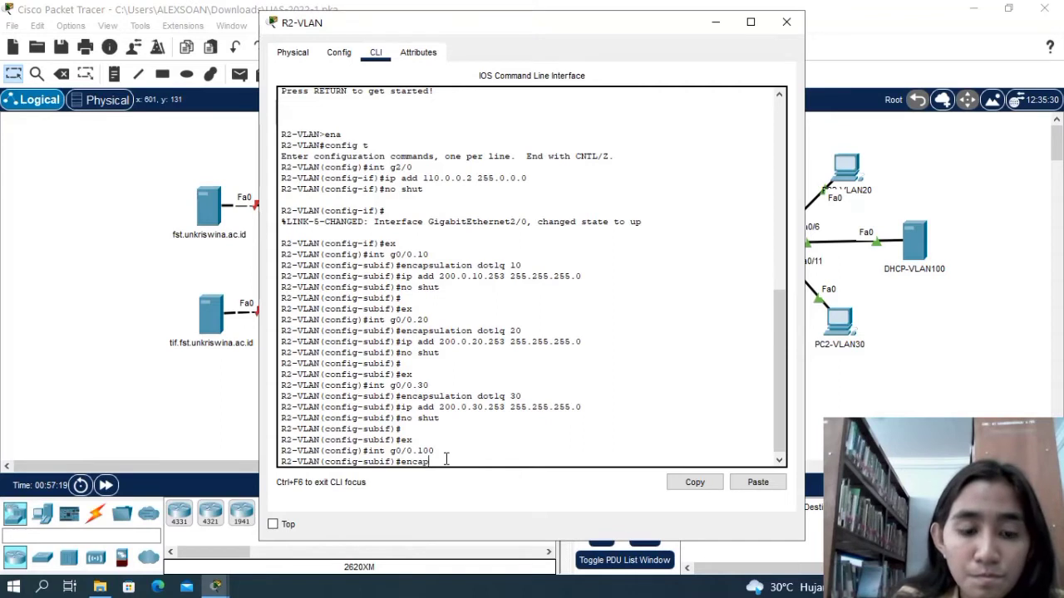
pyautogui.write('sulation')
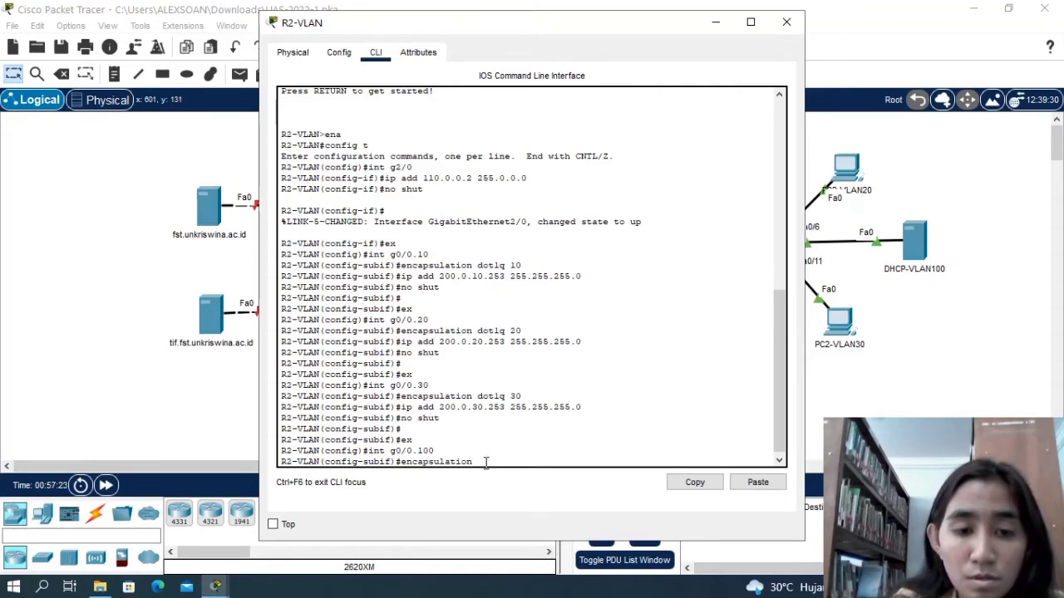
pyautogui.write(' dot')
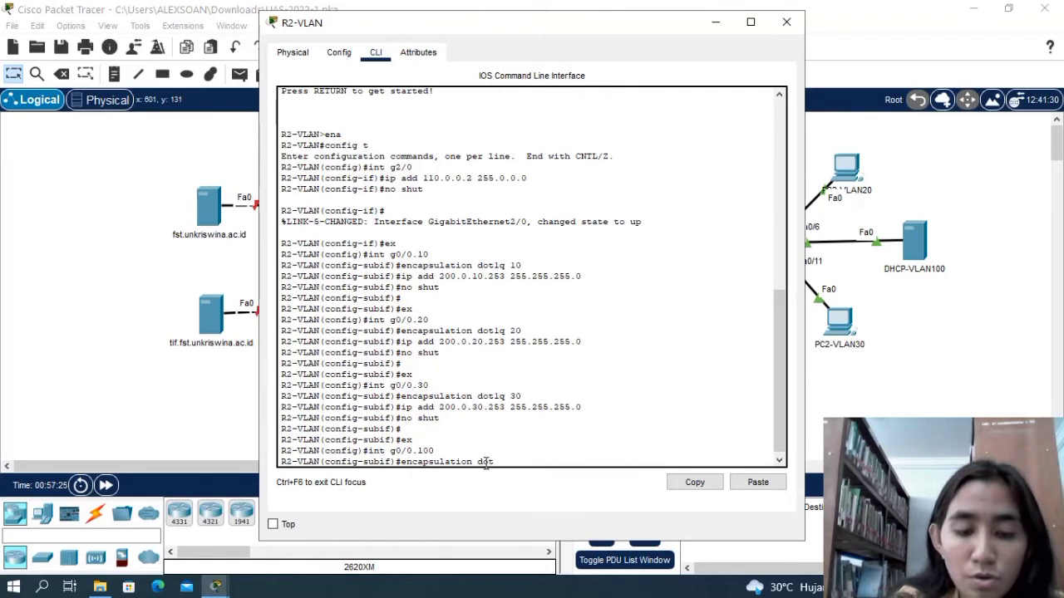
pyautogui.write('1q')
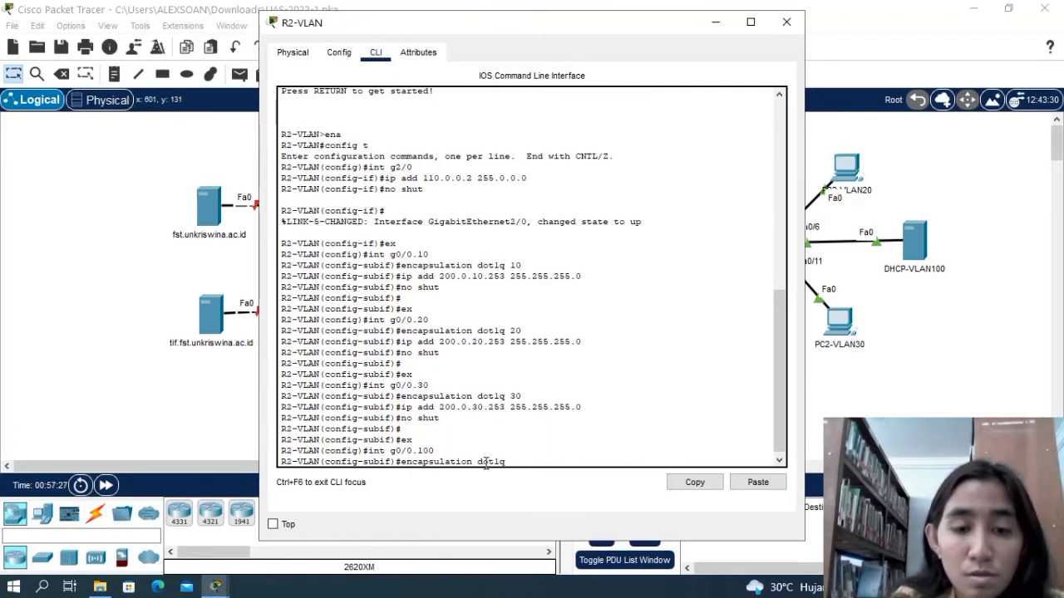
pyautogui.write(' 100')
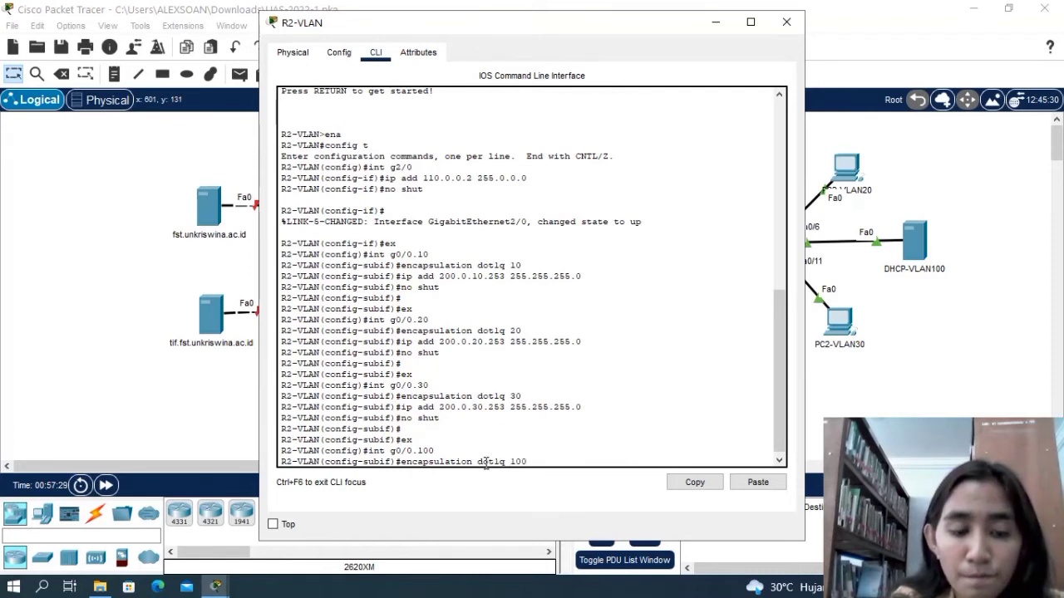
pyautogui.press('Return')
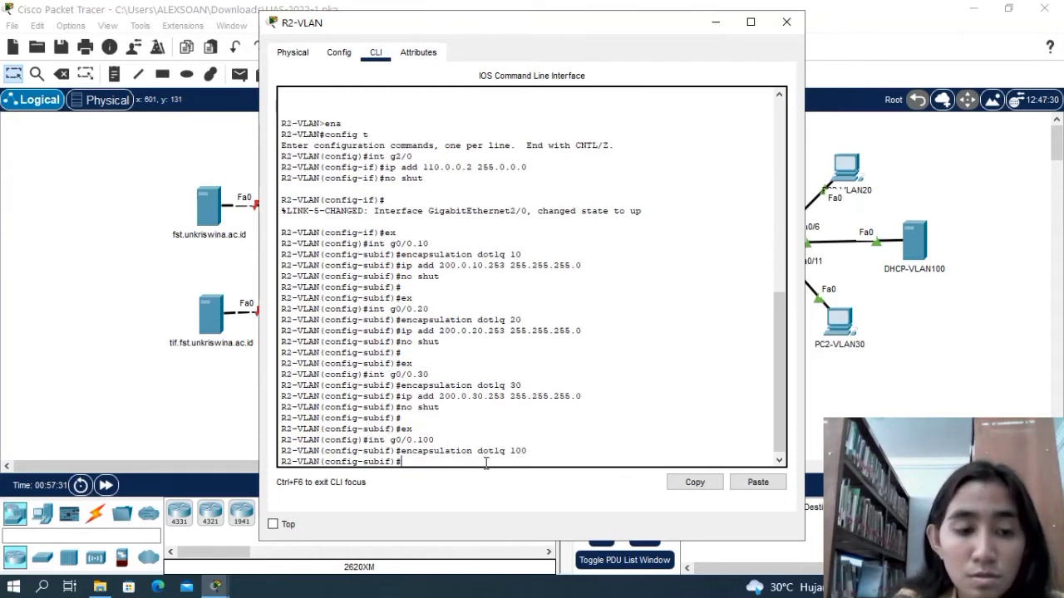
# Assign IP address 200.0.100.253 with mask 255.255.255.0 to subinterface g0/0.100 on R2-VLAN.
pyautogui.write('ip add')
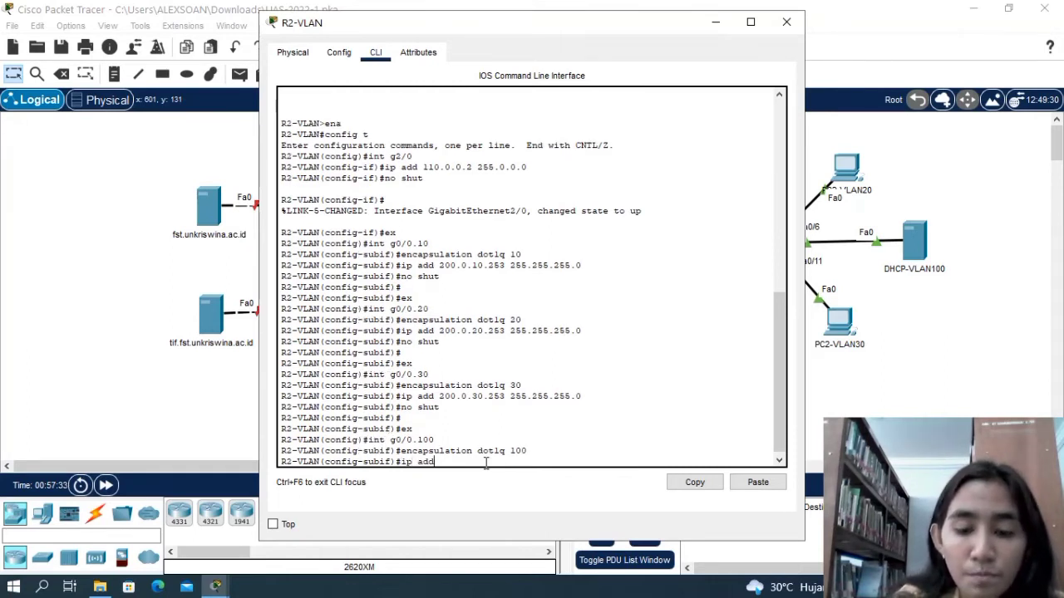
pyautogui.write(' 2')
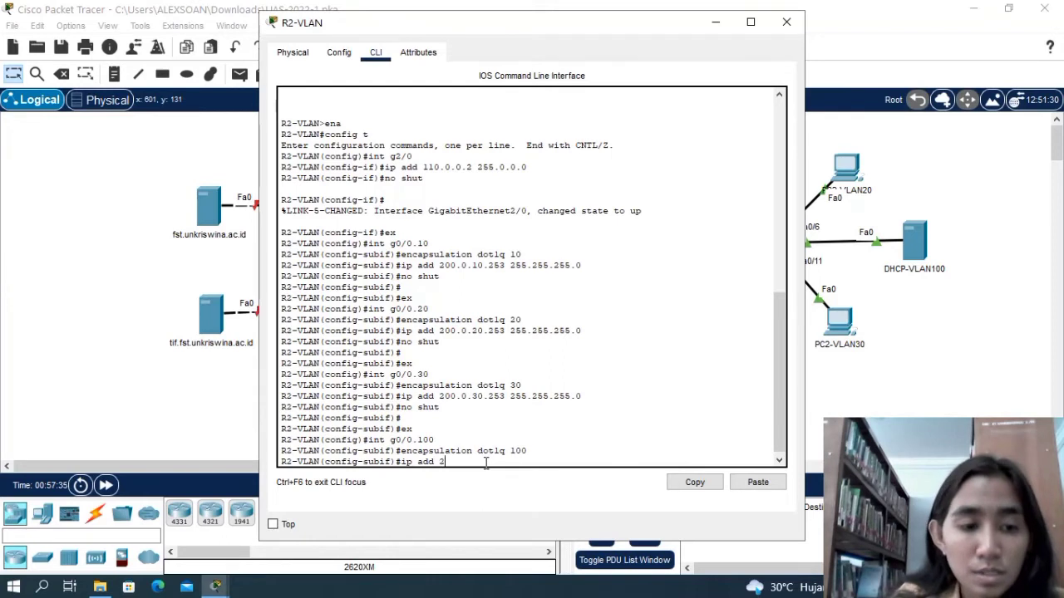
pyautogui.write('00.0')
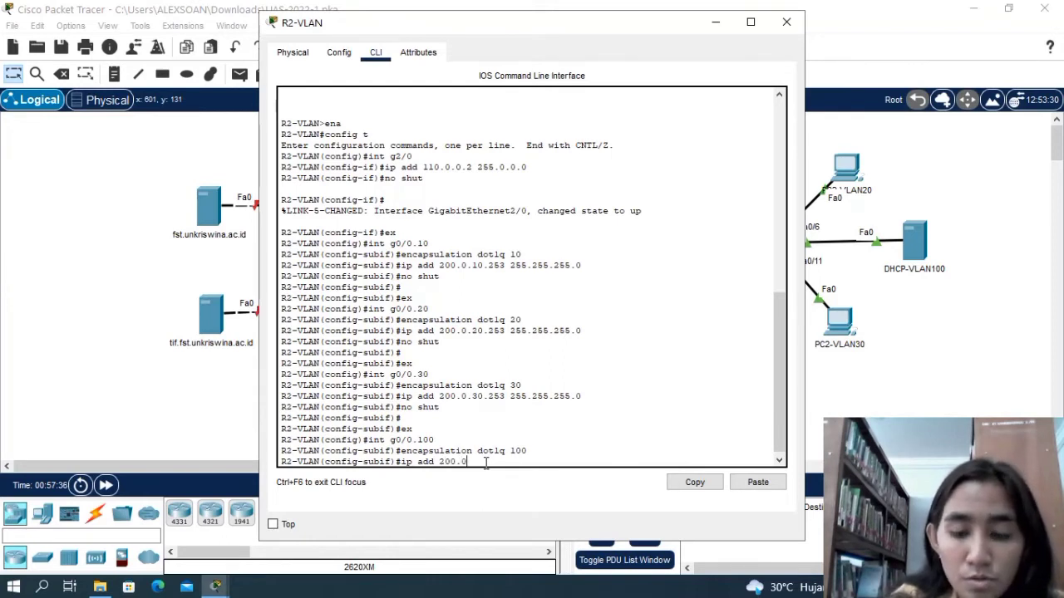
pyautogui.write('.100')
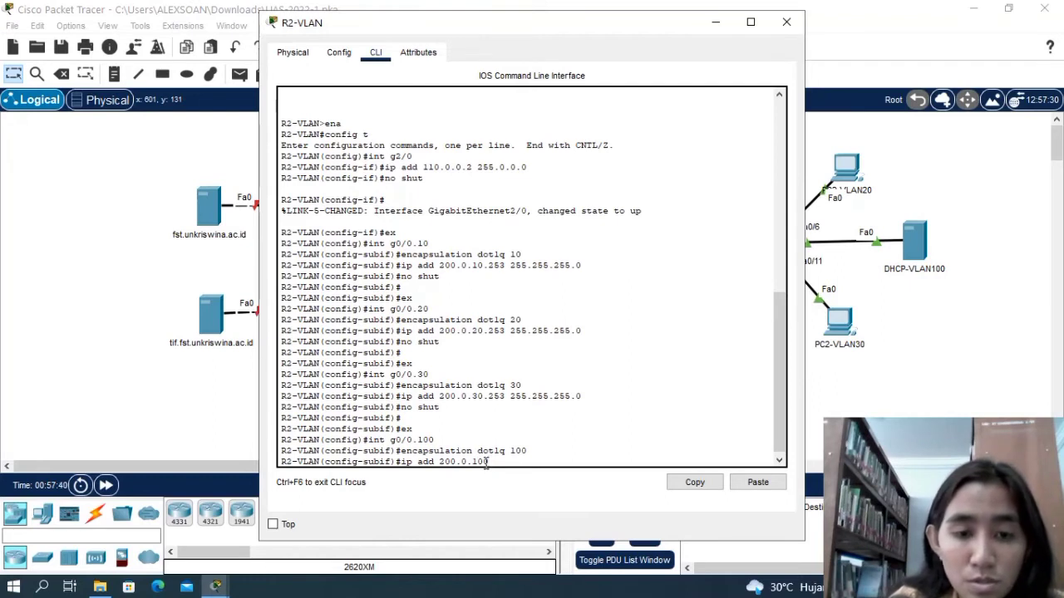
pyautogui.write('.253')
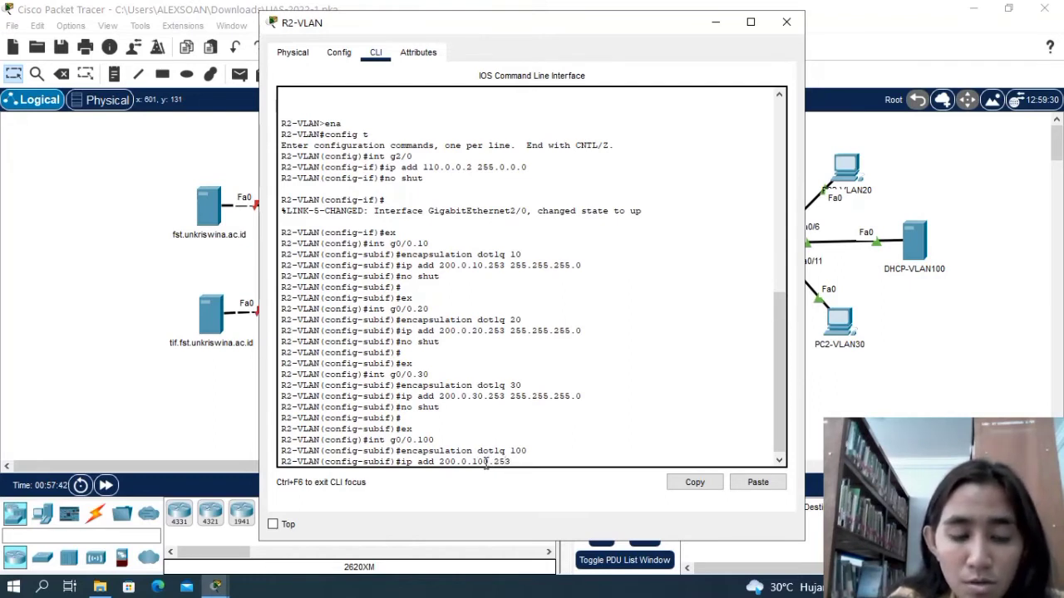
pyautogui.write(' 25')
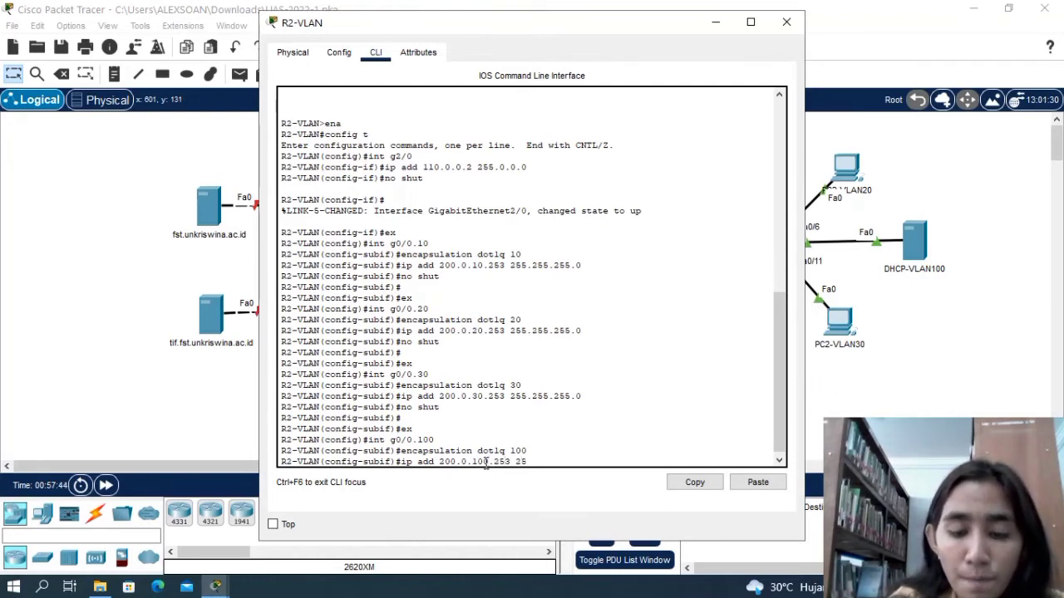
pyautogui.write('5.255.255.')
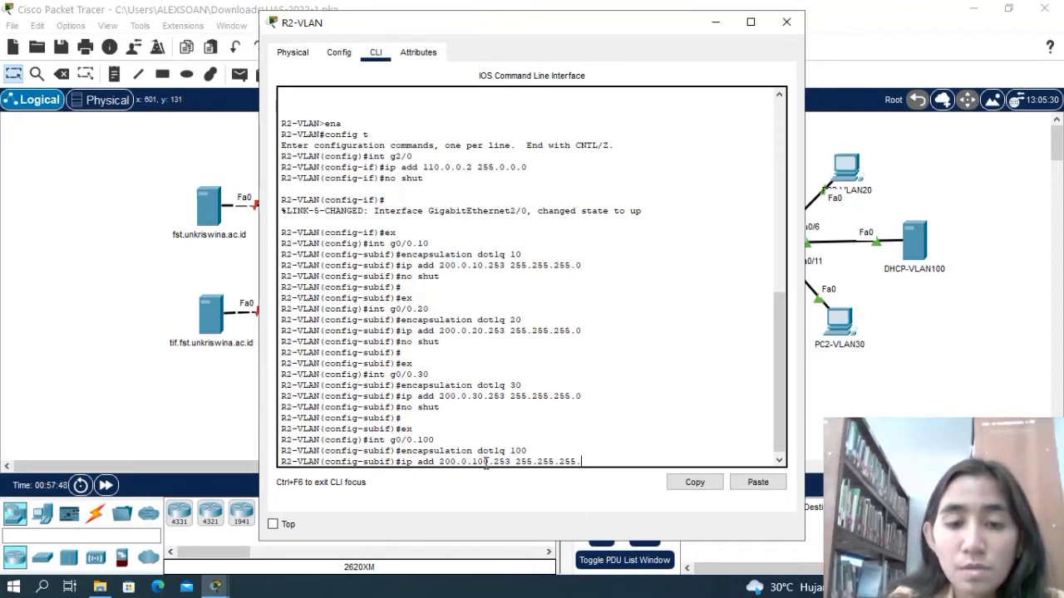
pyautogui.write('0')
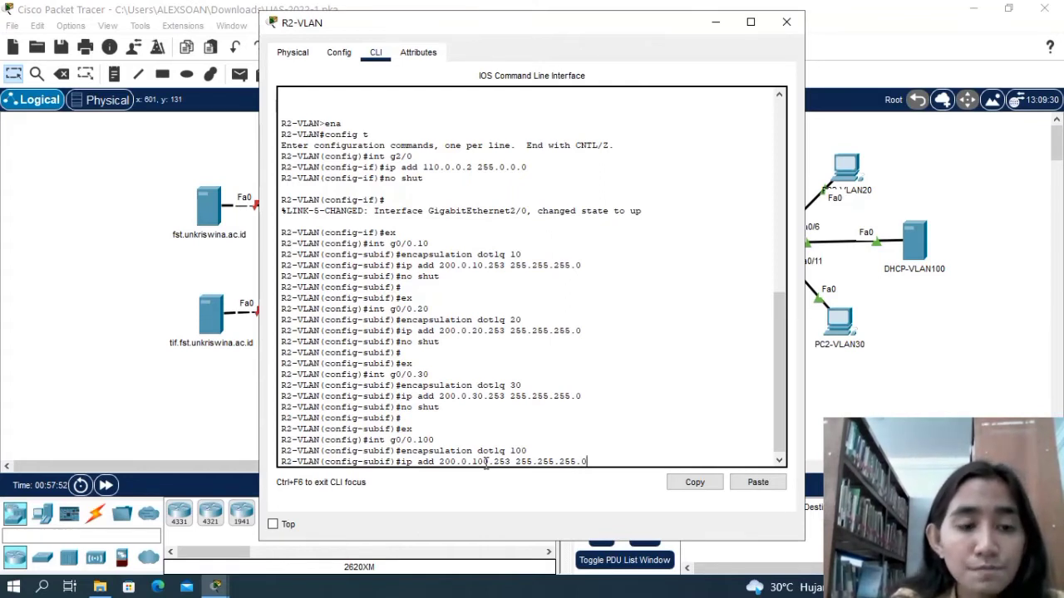
pyautogui.press('Return')
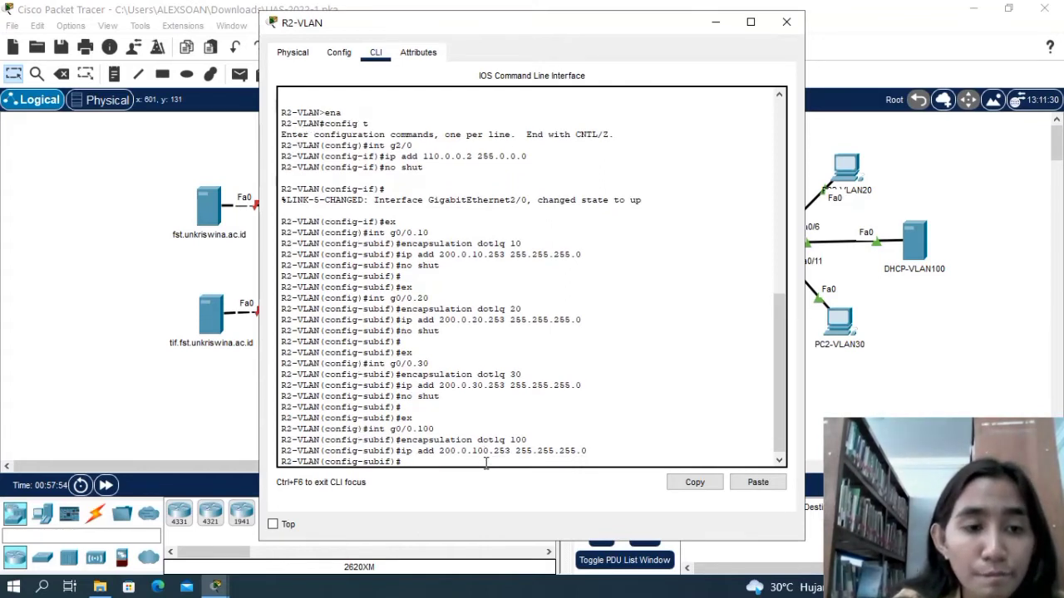
# Enable subinterface g0/0.100 on R2-VLAN with no shut and return to global configuration mode with ex.
pyautogui.write('no shut')
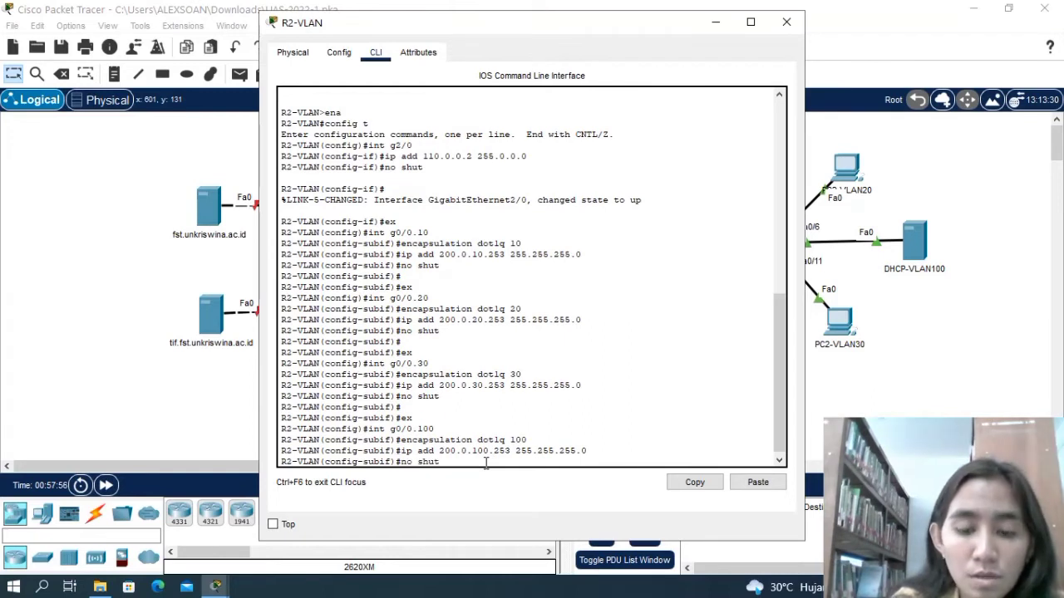
pyautogui.press('Return')
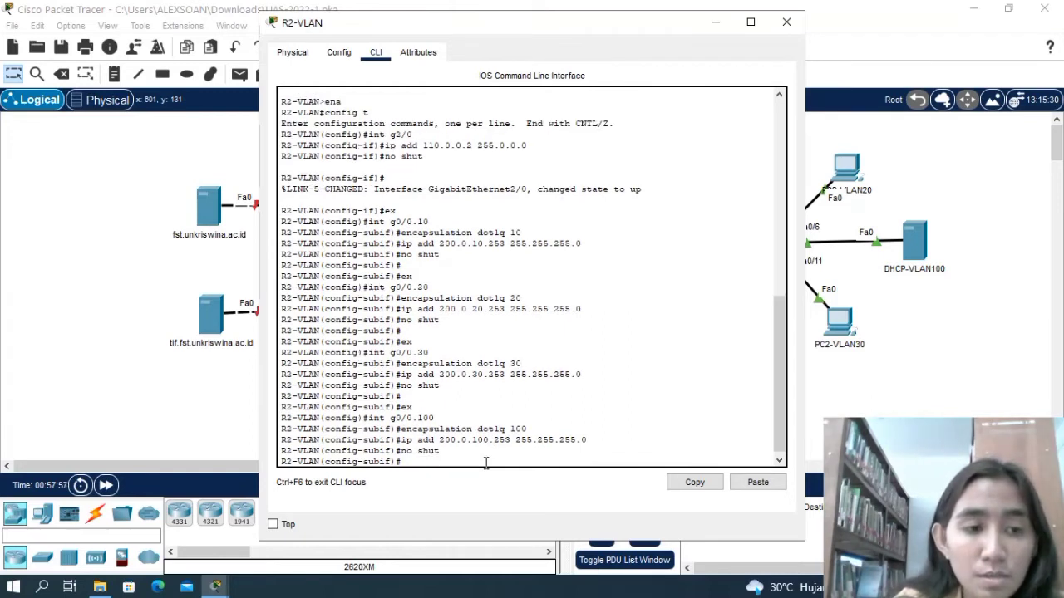
pyautogui.press('Return')
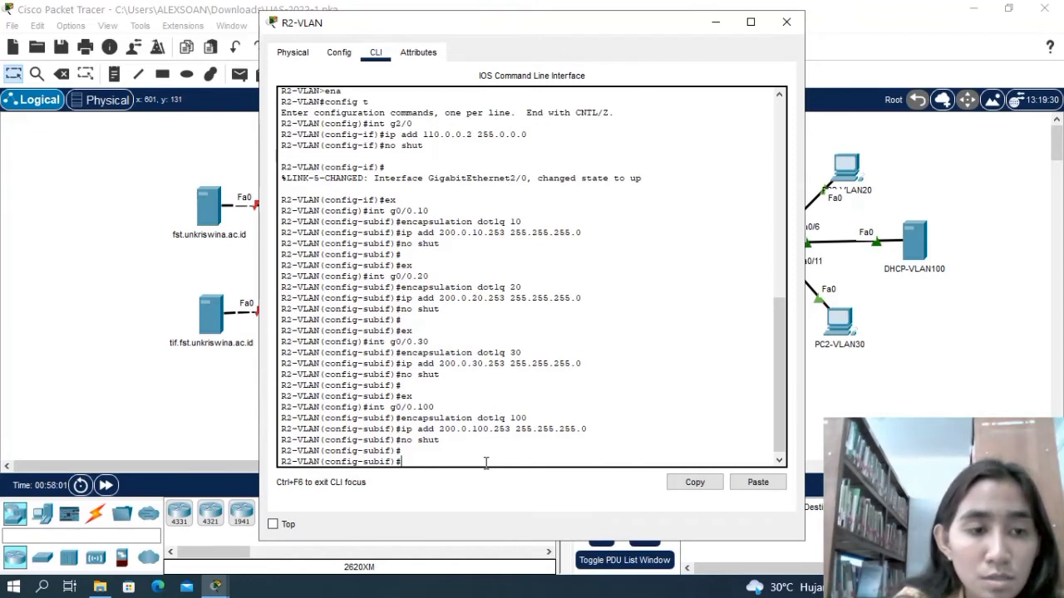
pyautogui.write('ex')
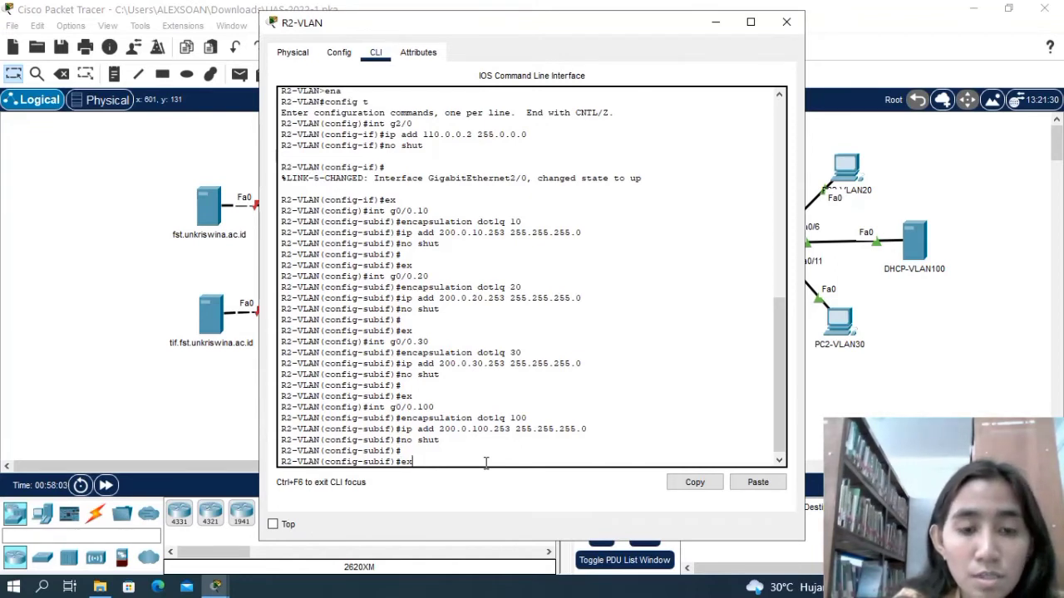
pyautogui.press('Return')
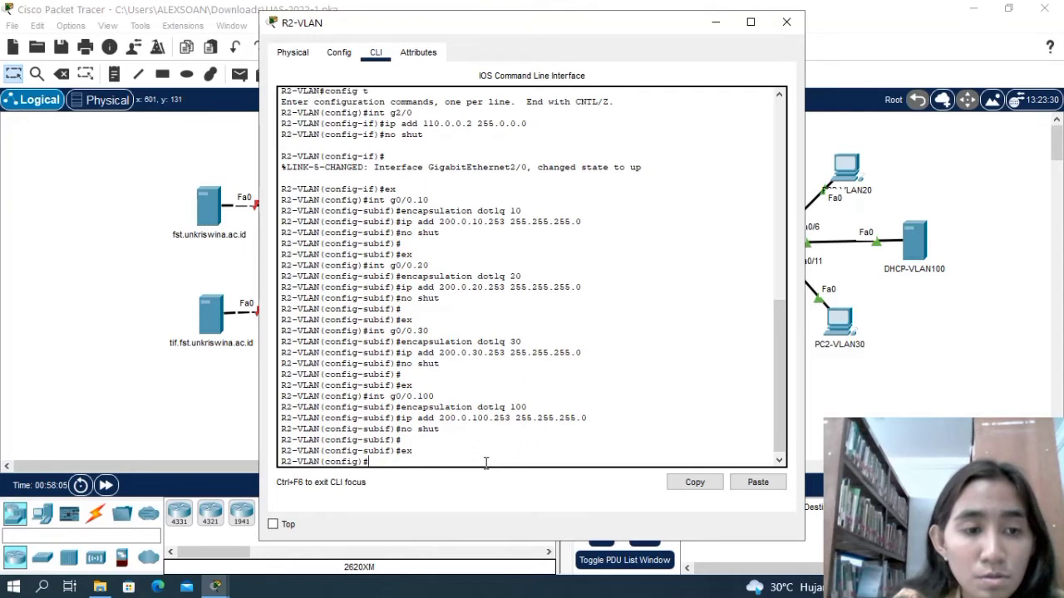
# Reopen subinterface g0/0.10 on R2-VLAN with the int command and set its encapsulation to dot1q 10 again.
pyautogui.write('int')
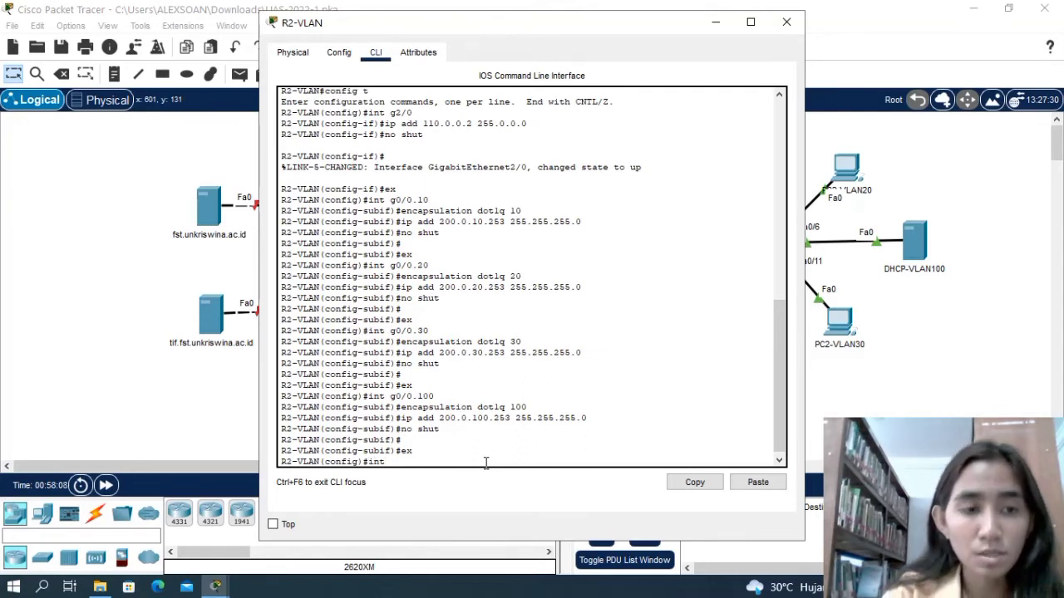
pyautogui.write(' g')
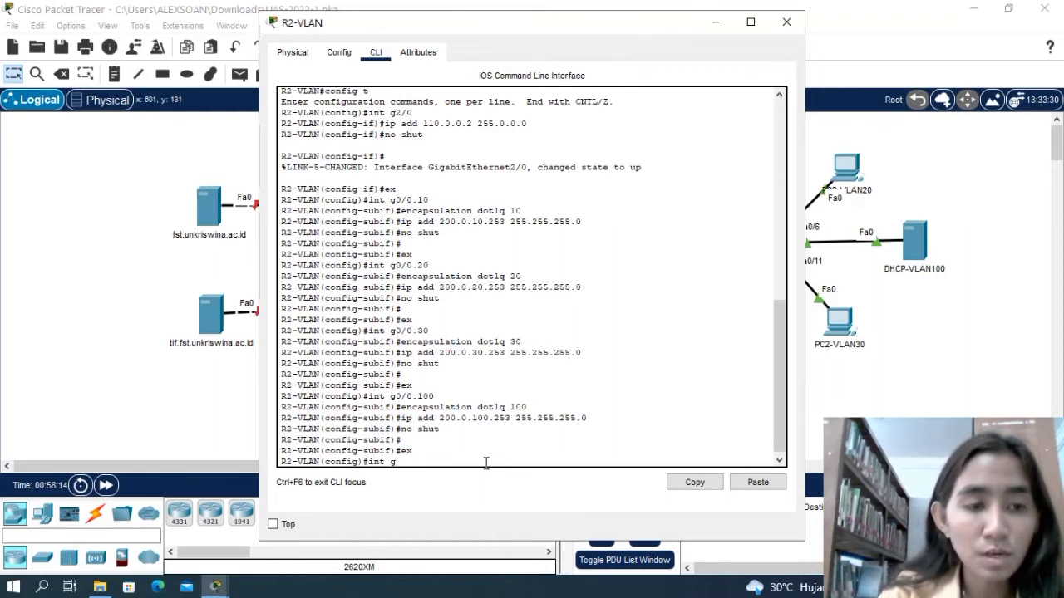
pyautogui.write('0/')
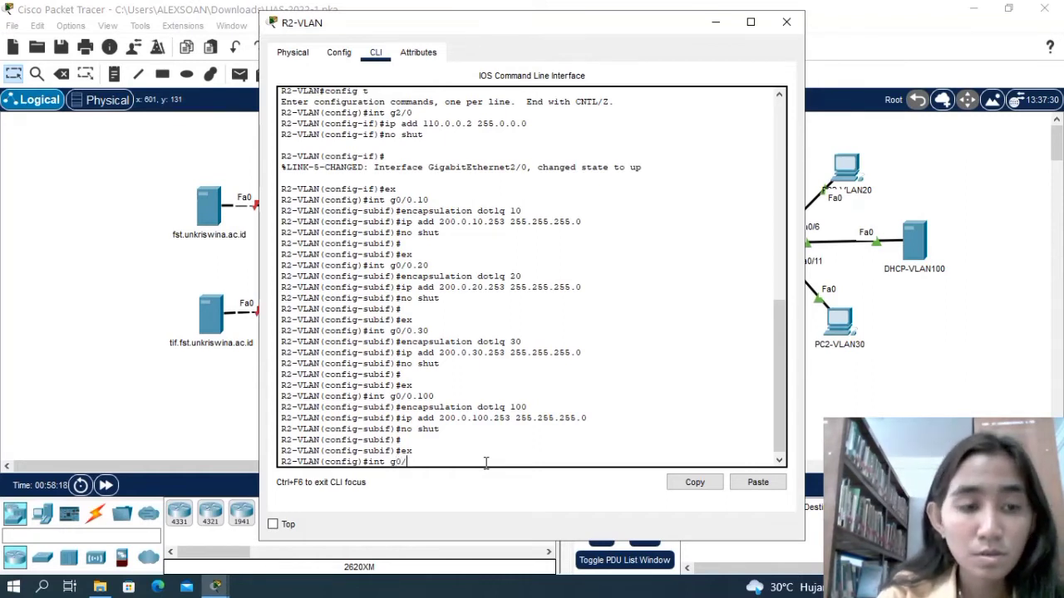
pyautogui.write('0.10')
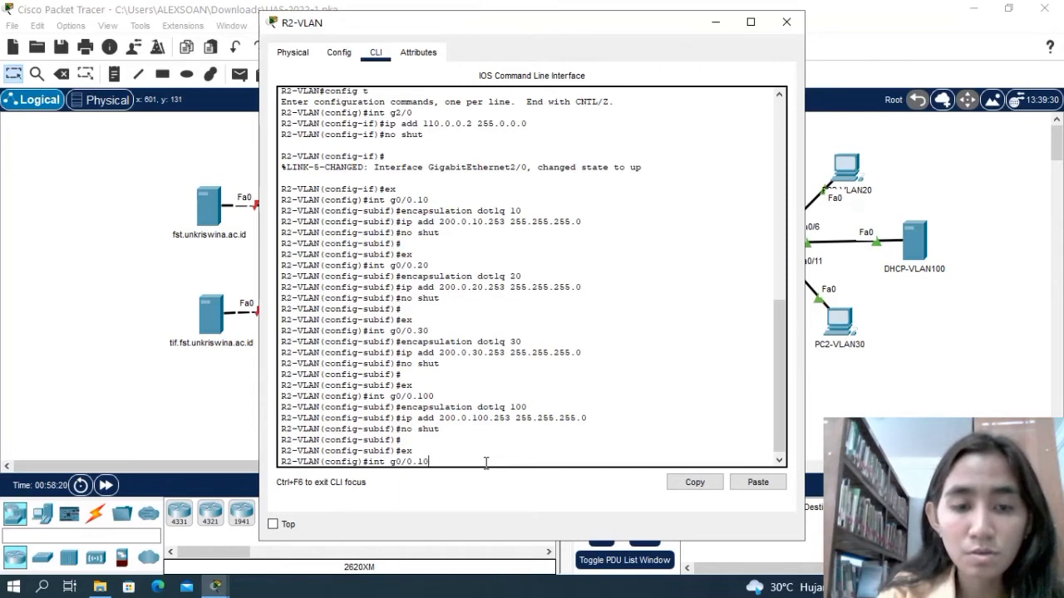
pyautogui.press('Return')
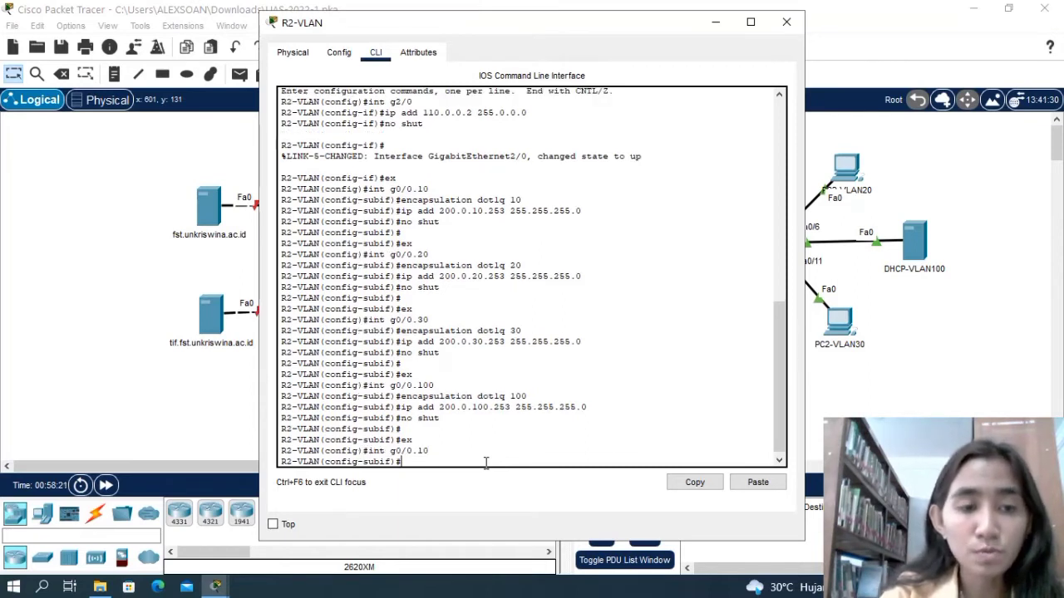
pyautogui.write('encaps')
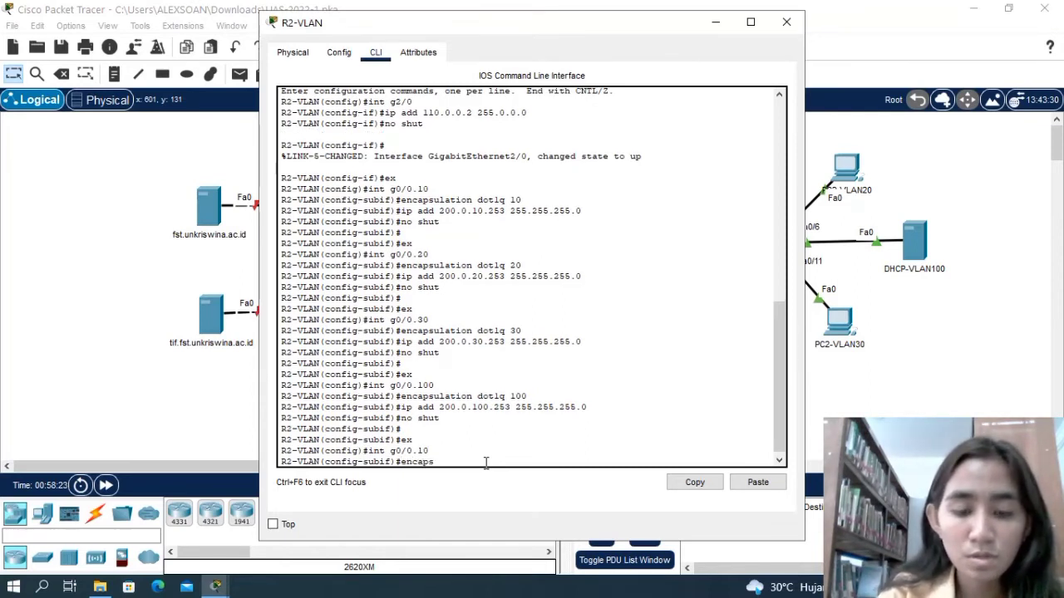
pyautogui.write('ulation')
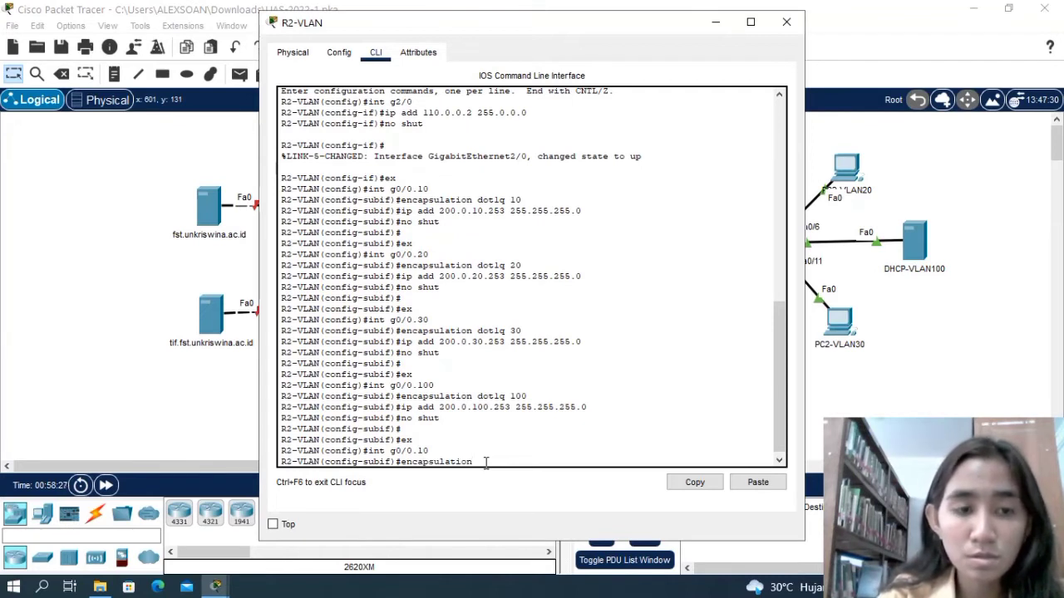
pyautogui.write('dot')
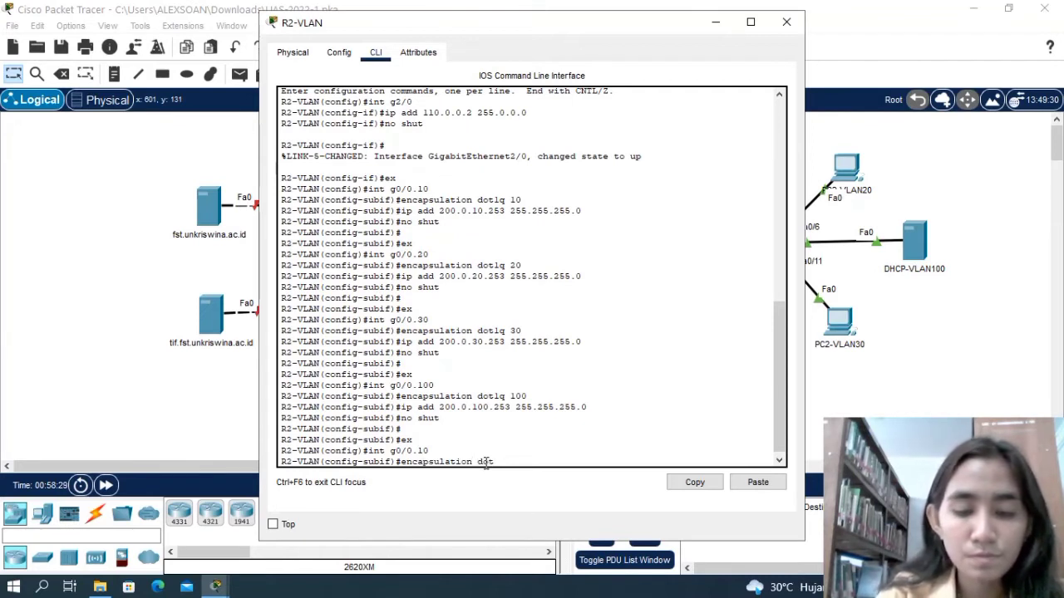
pyautogui.write('1q')
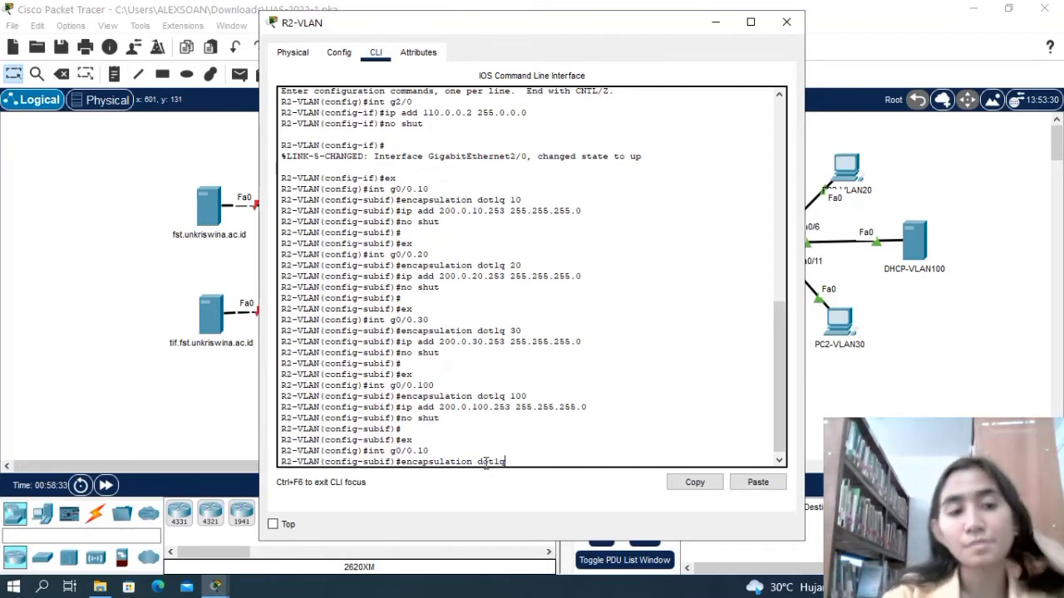
pyautogui.write(' 10')
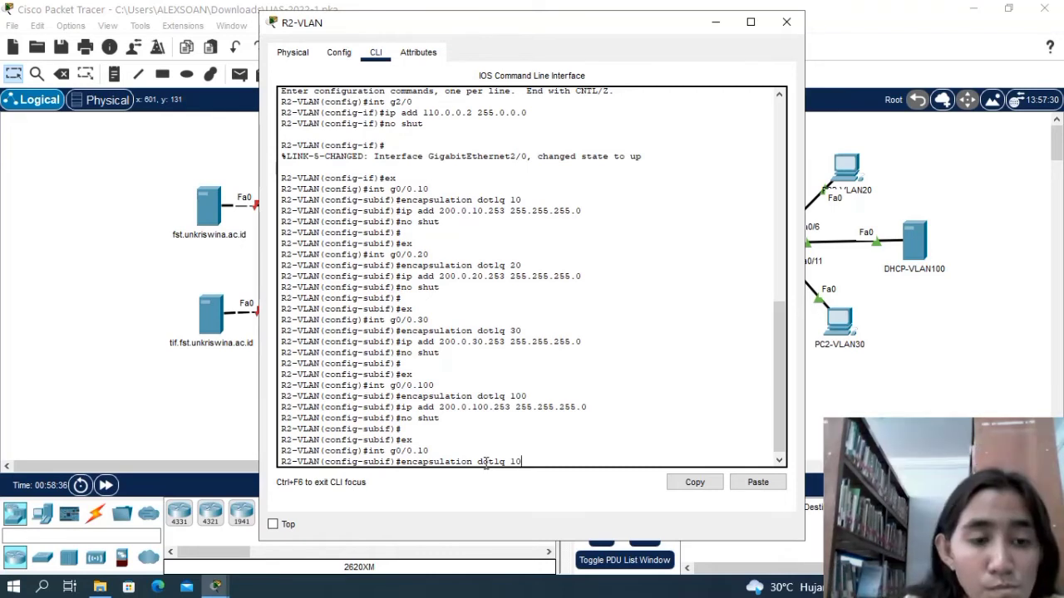
pyautogui.press('Return')
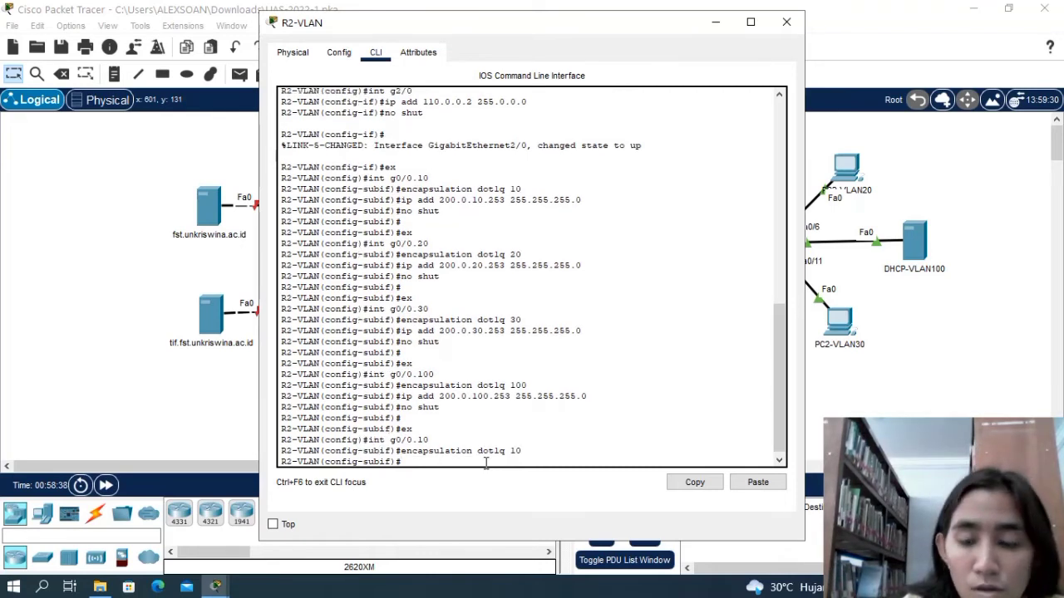
# Assign IP address 200.0.10.253 with mask 255.255.255.0 to subinterface g0/0.10 on R2-VLAN again.
pyautogui.write('ip add')
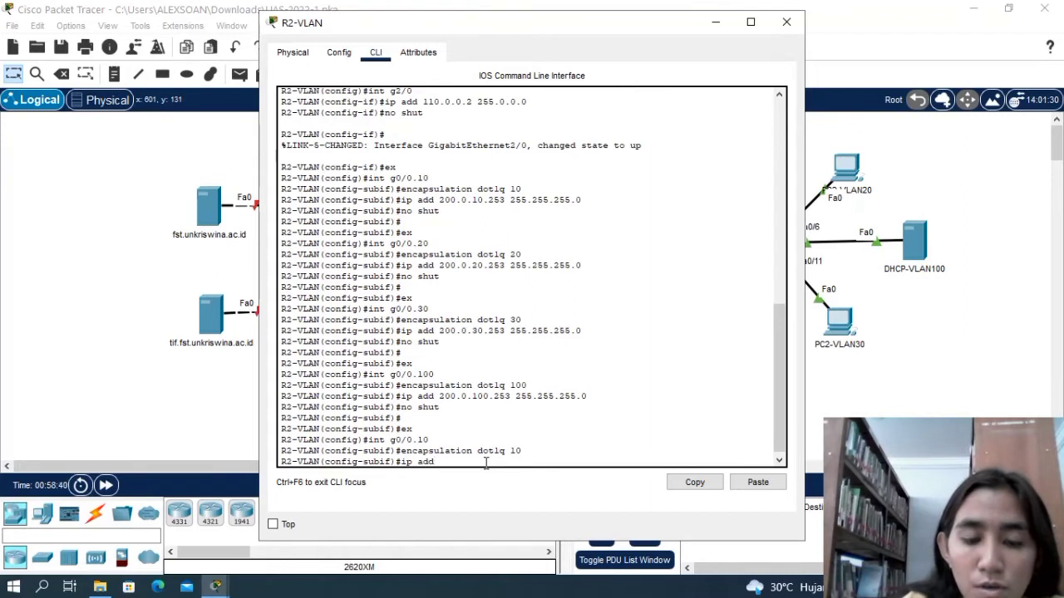
pyautogui.write(' 200')
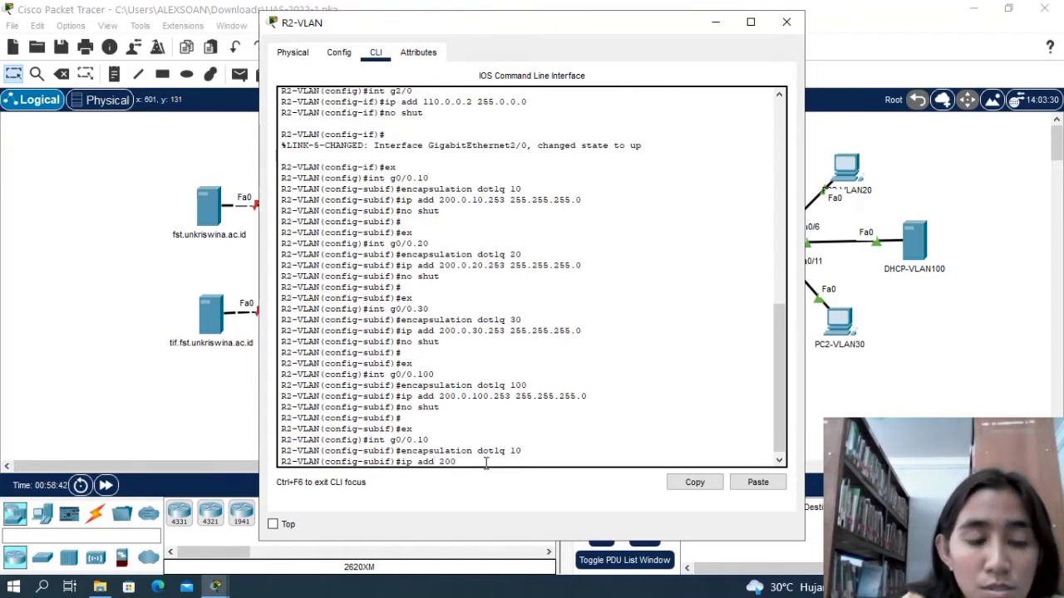
pyautogui.write('.0.2')
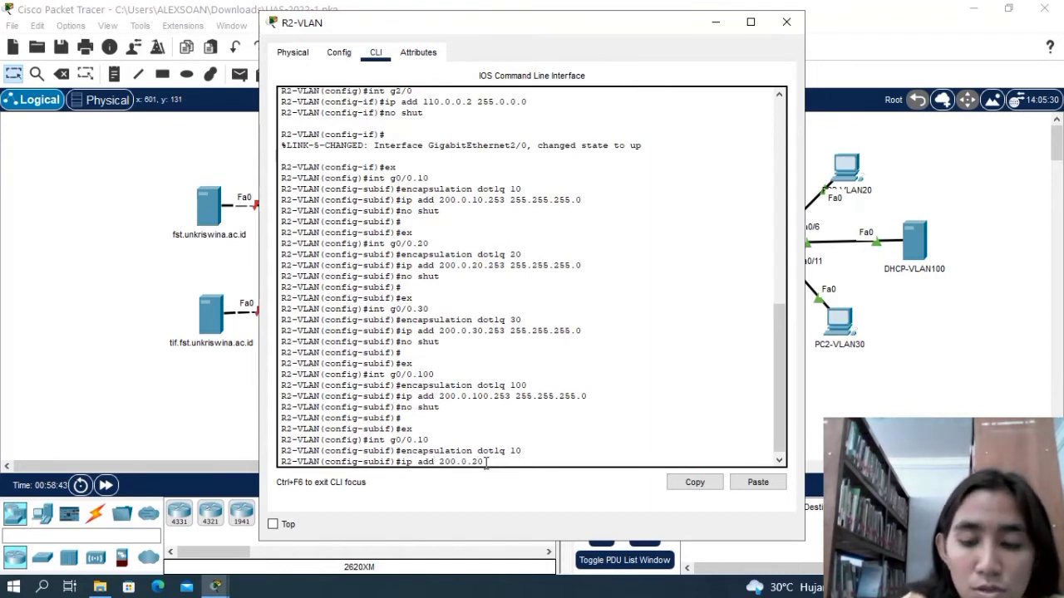
pyautogui.press('BackSpace')
pyautogui.write('10')
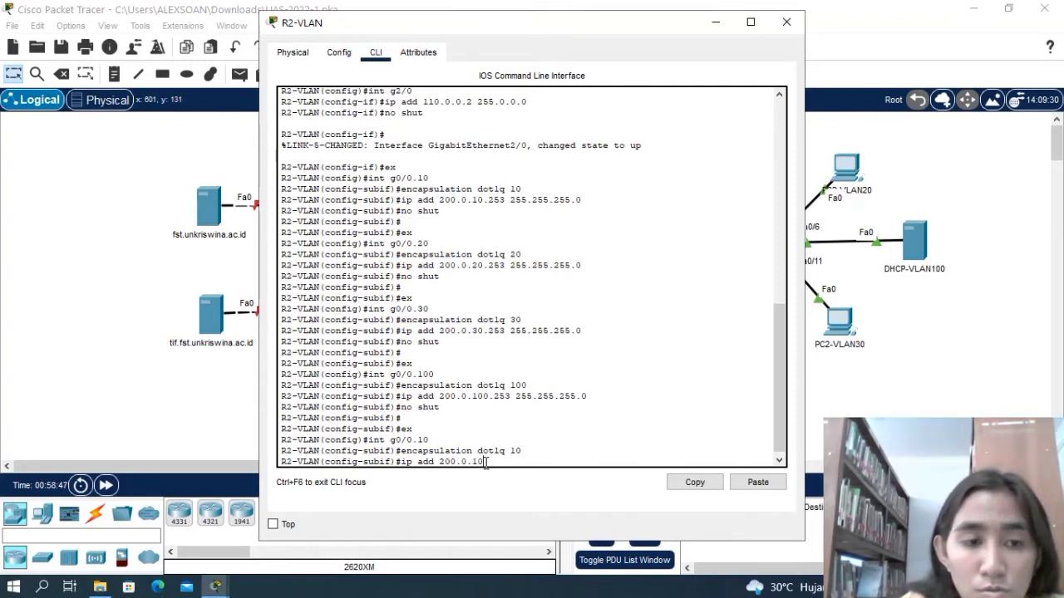
pyautogui.write('.253')
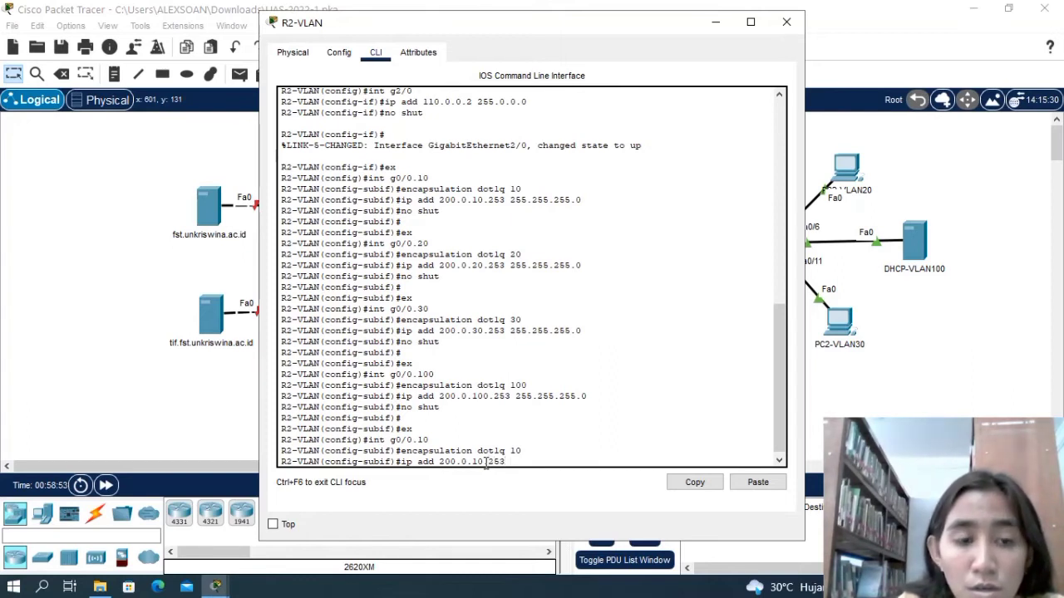
pyautogui.write(' 255.2')
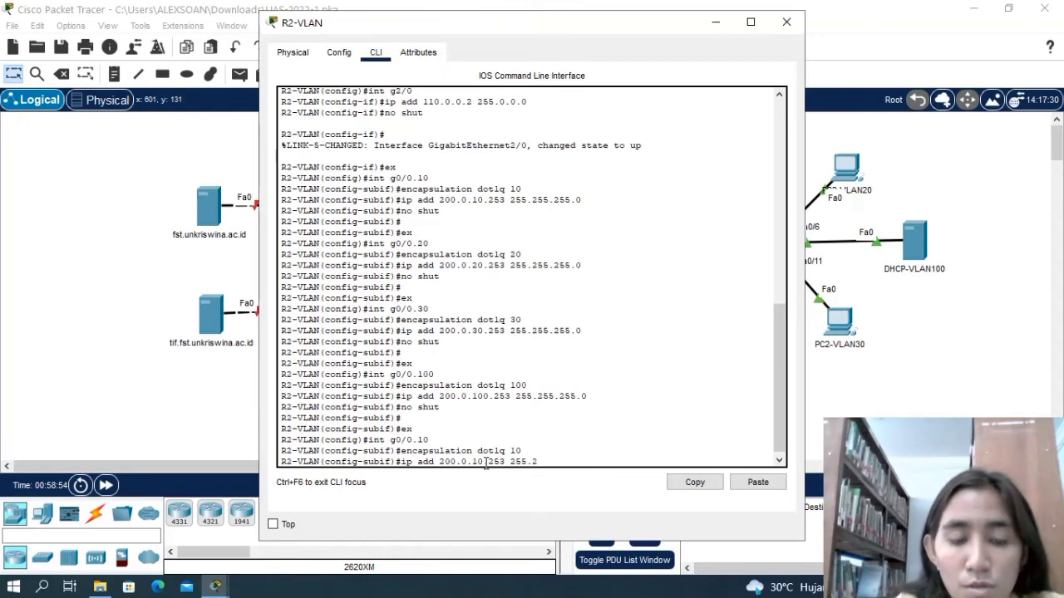
pyautogui.write('55.255.0')
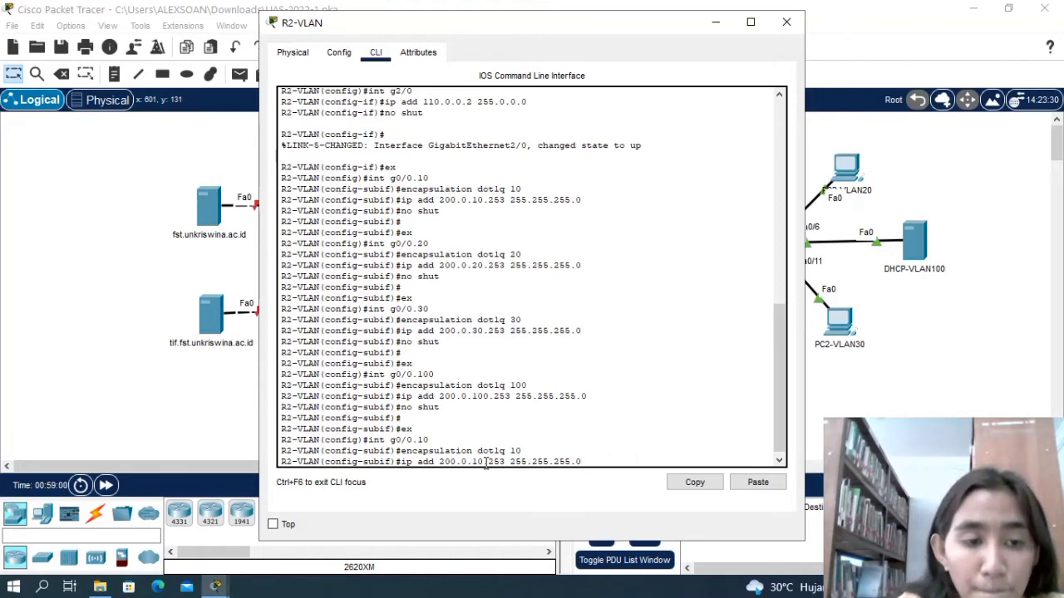
pyautogui.press('Return')
# Enable subinterface g0/0.10 on R2-VLAN with no shut and return to global configuration mode with ex.
pyautogui.write('no shut')
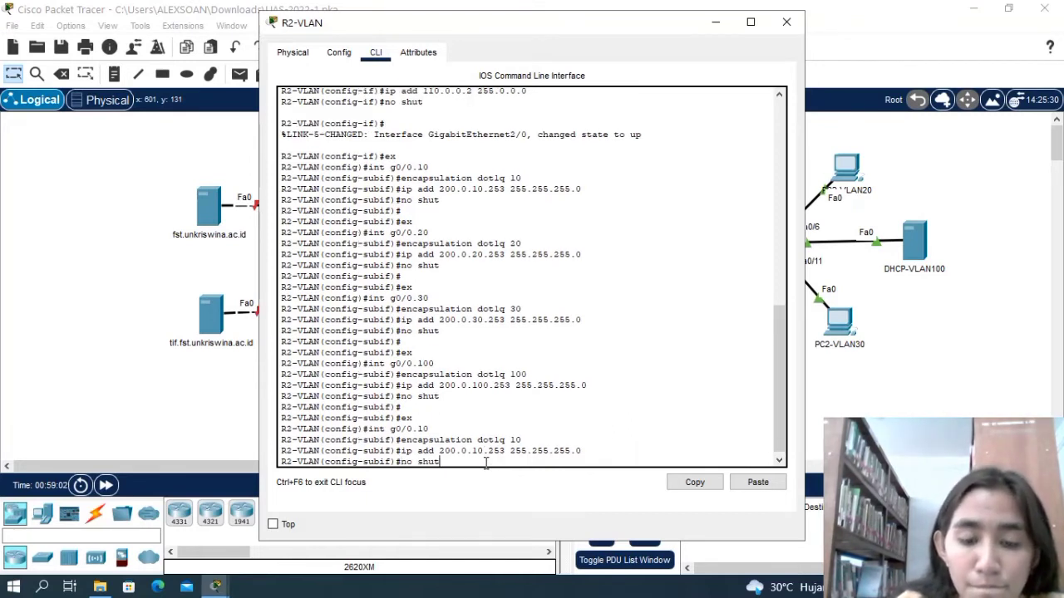
pyautogui.press('Return')
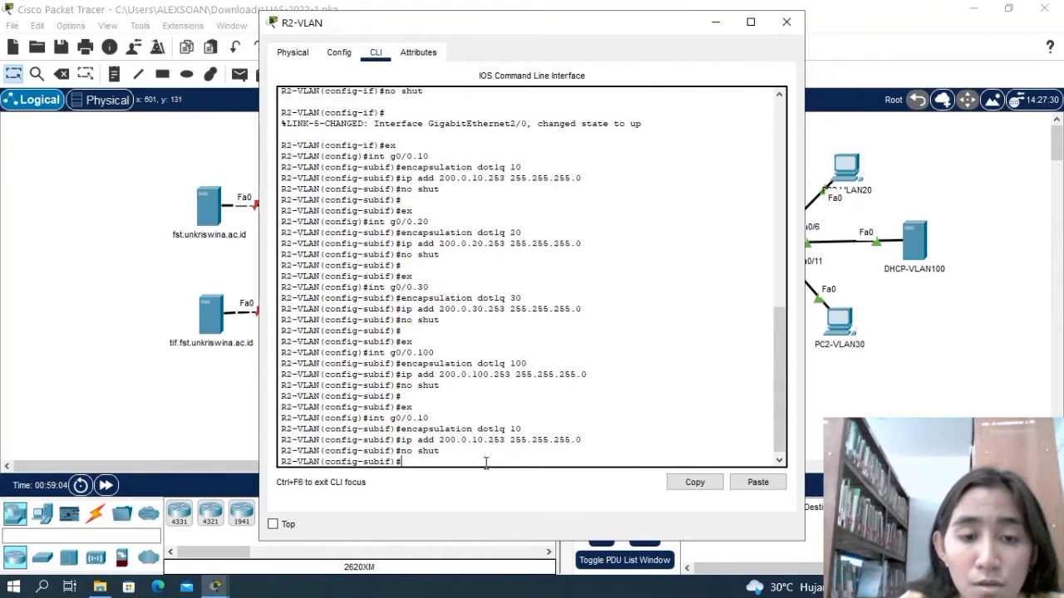
pyautogui.write('ex')
pyautogui.press('Return')
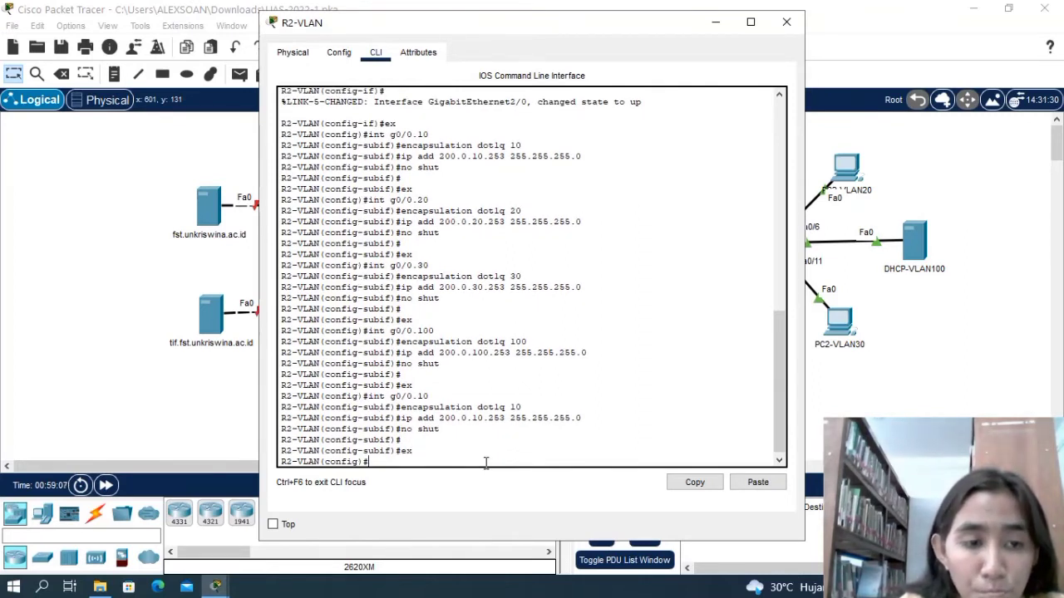
# Reopen subinterface g0/0.20 on R2-VLAN with the int command and set its encapsulation to dot1q 20 again.
pyautogui.write('int g')
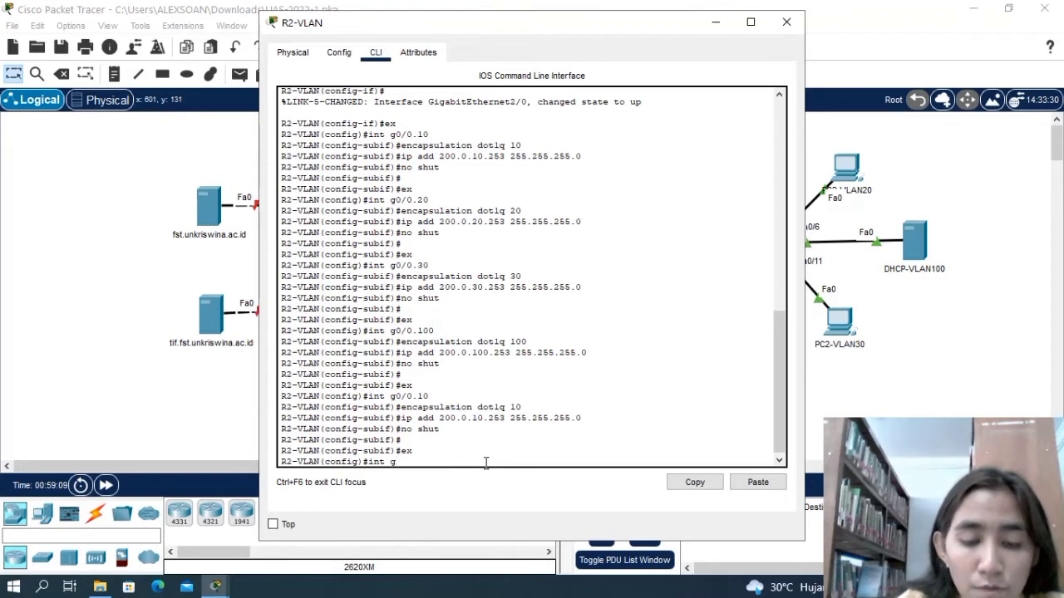
pyautogui.write('0/0')
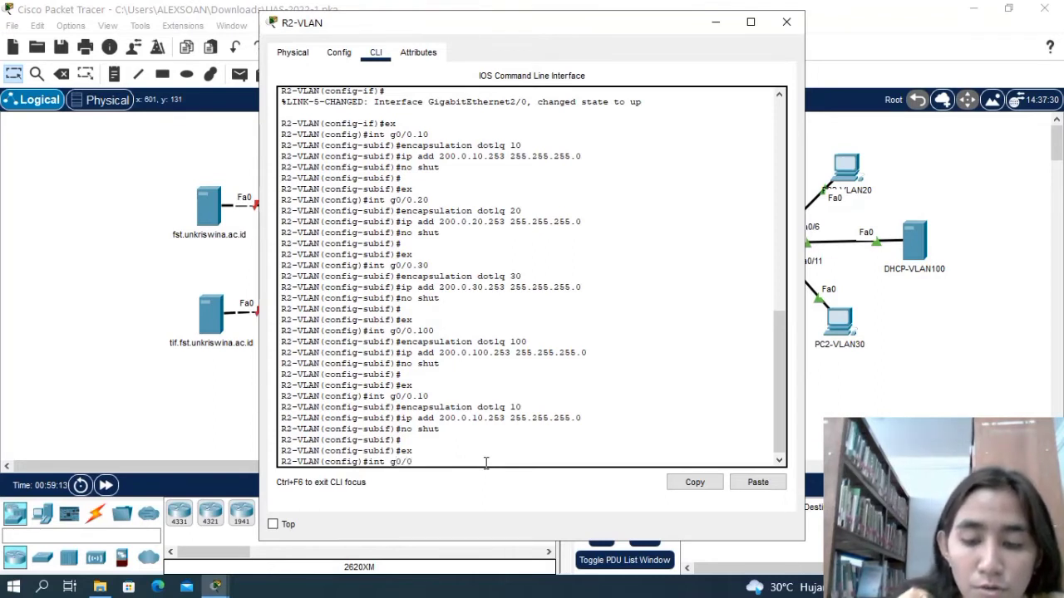
pyautogui.write('.20')
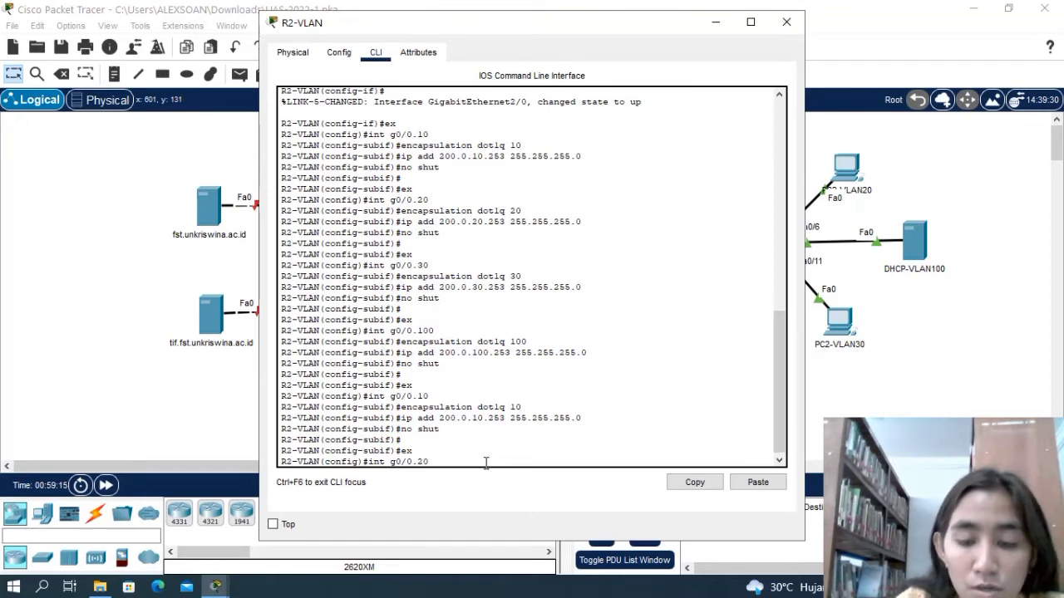
pyautogui.press('Return')
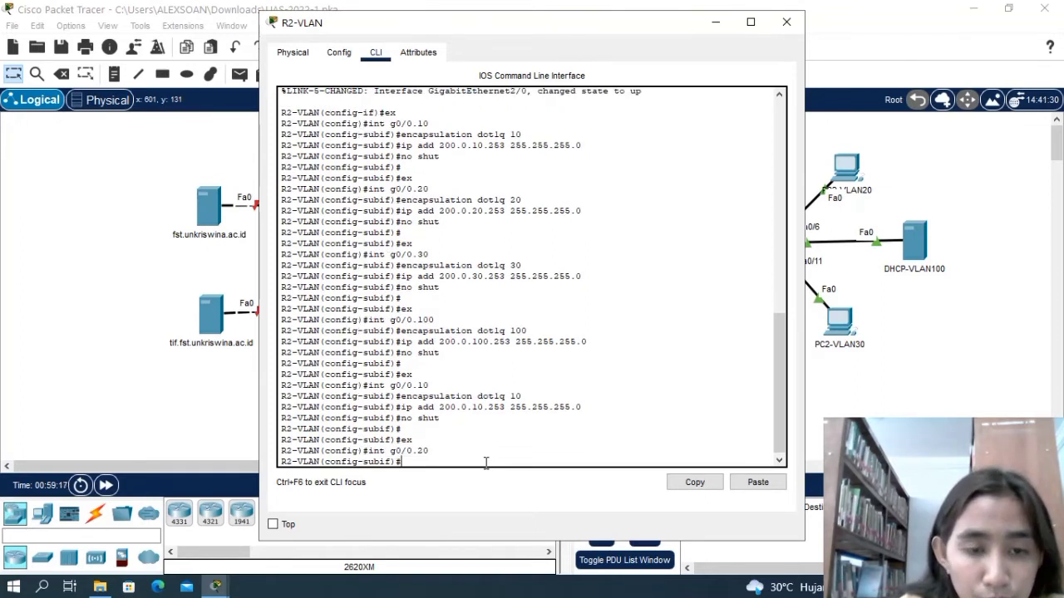
pyautogui.write('enc')
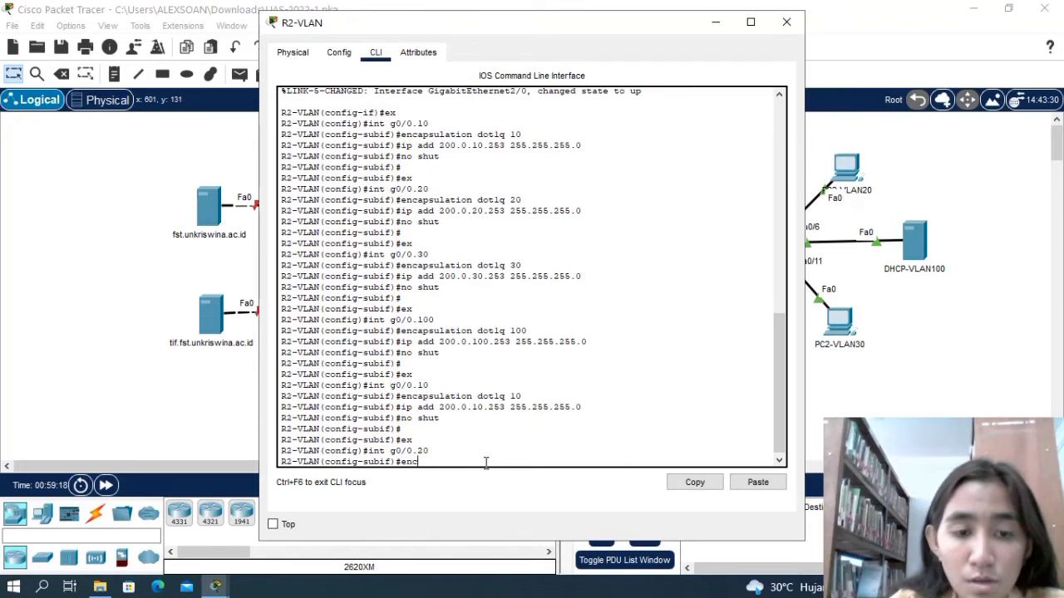
pyautogui.write('apsulatio')
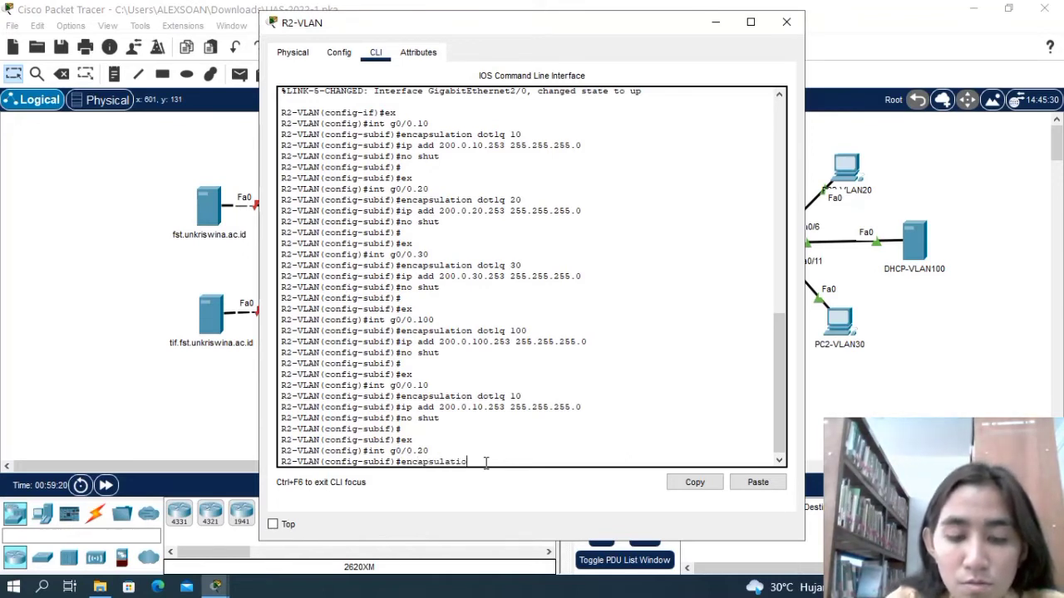
pyautogui.write('n do')
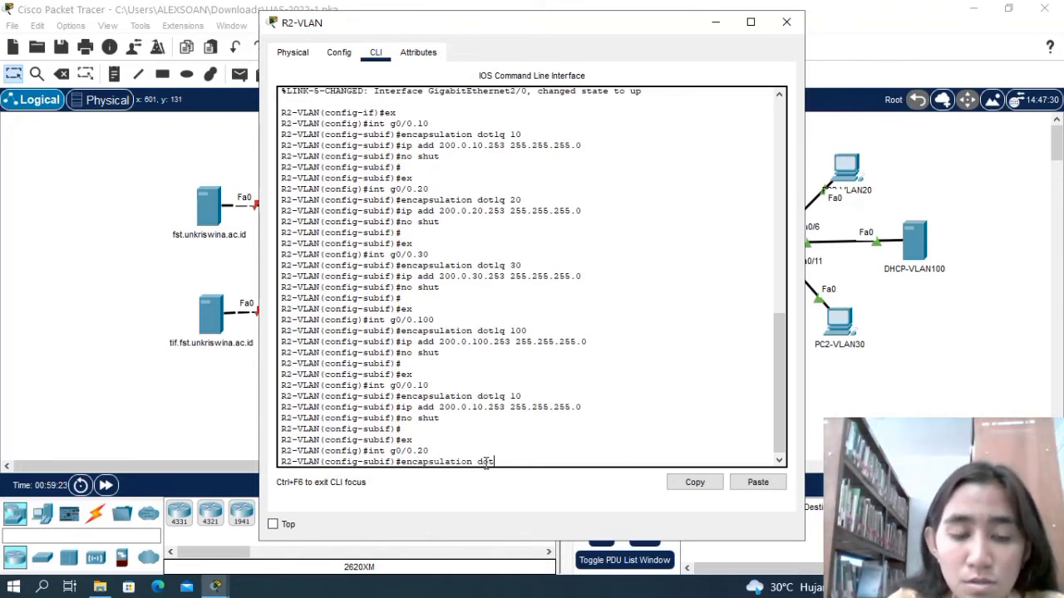
pyautogui.write('t1q 20')
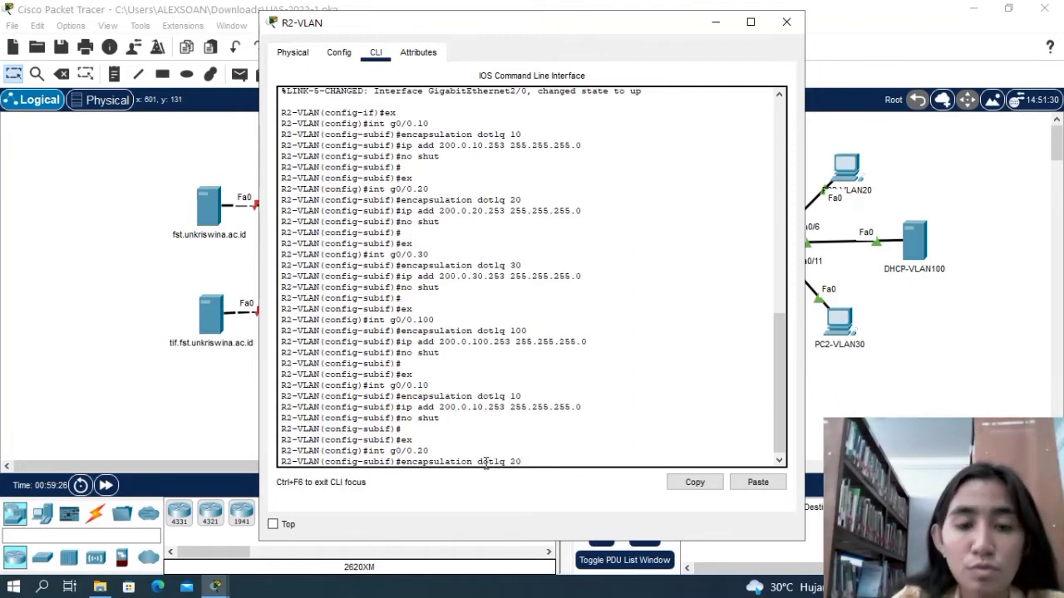
pyautogui.press('Return')
# Assign IP address 200.0.20.253 with mask 255.255.255.0 to subinterface g0/0.20 on R2-VLAN again.
pyautogui.write('ip add')
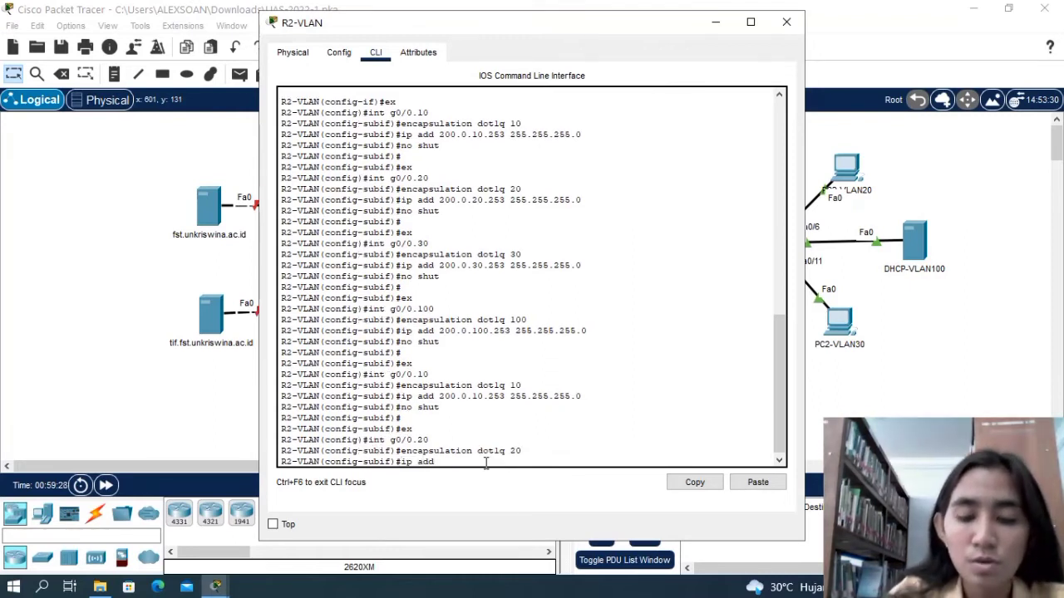
pyautogui.write(' 200')
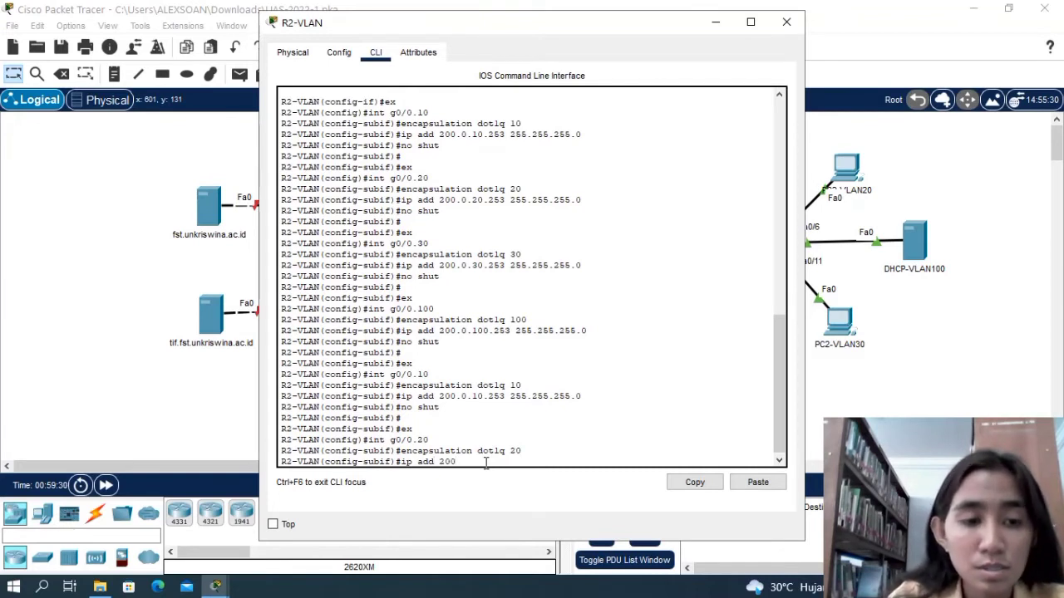
pyautogui.write('.0.')
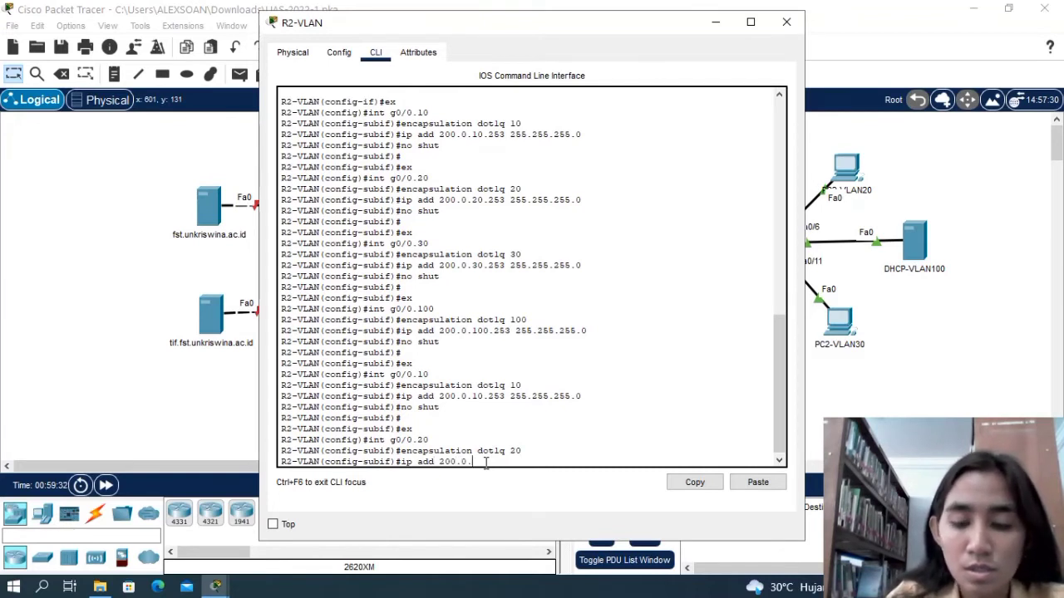
pyautogui.write('20')
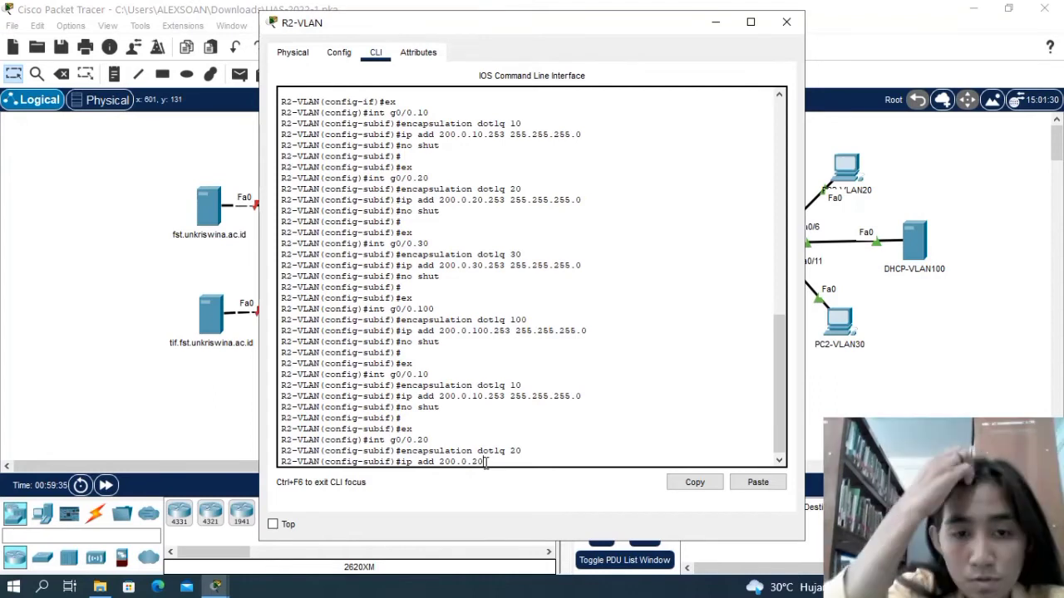
pyautogui.write('.253')
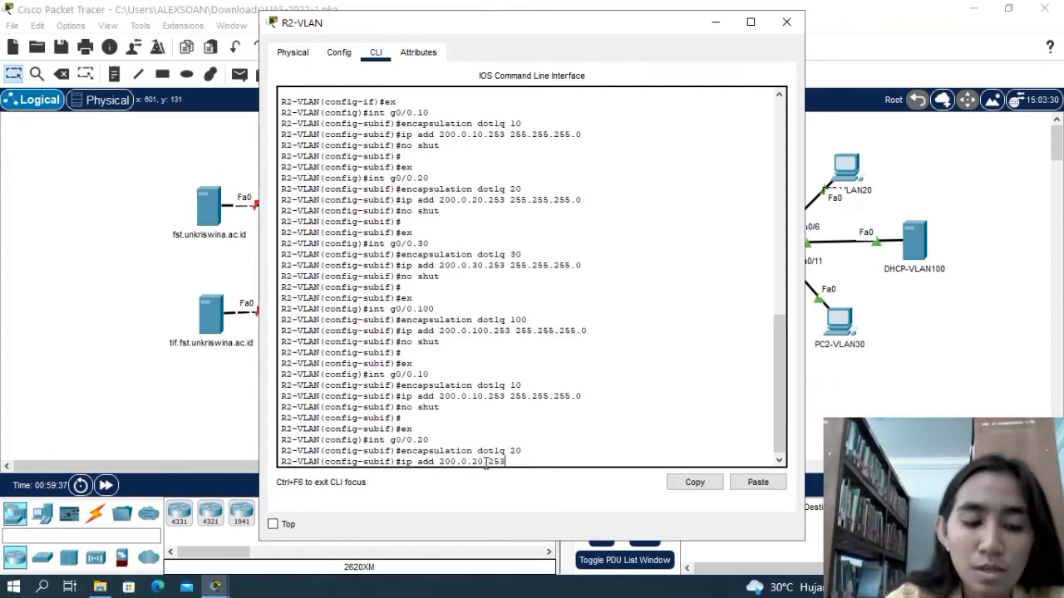
pyautogui.write(' 25')
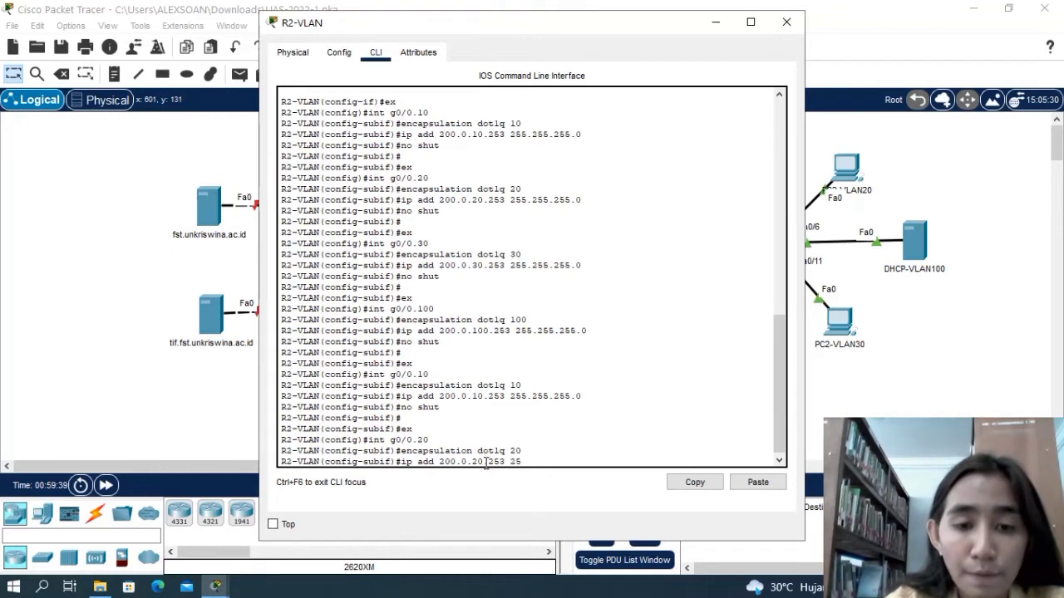
pyautogui.write('5.25..2')
pyautogui.press('BackSpace')
pyautogui.press('BackSpace')
pyautogui.press('BackSpace')
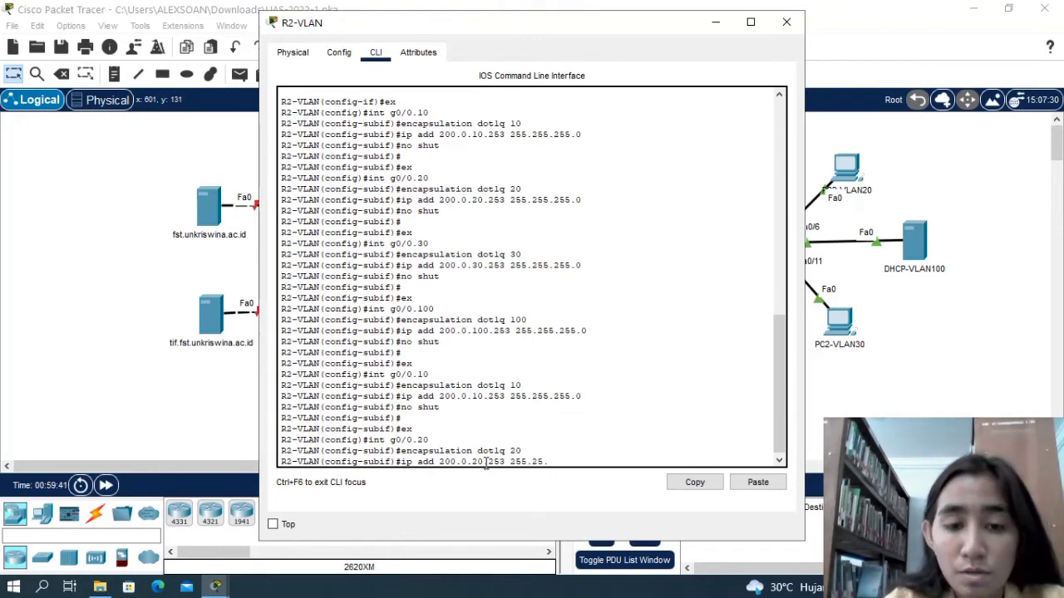
pyautogui.write('5.255')
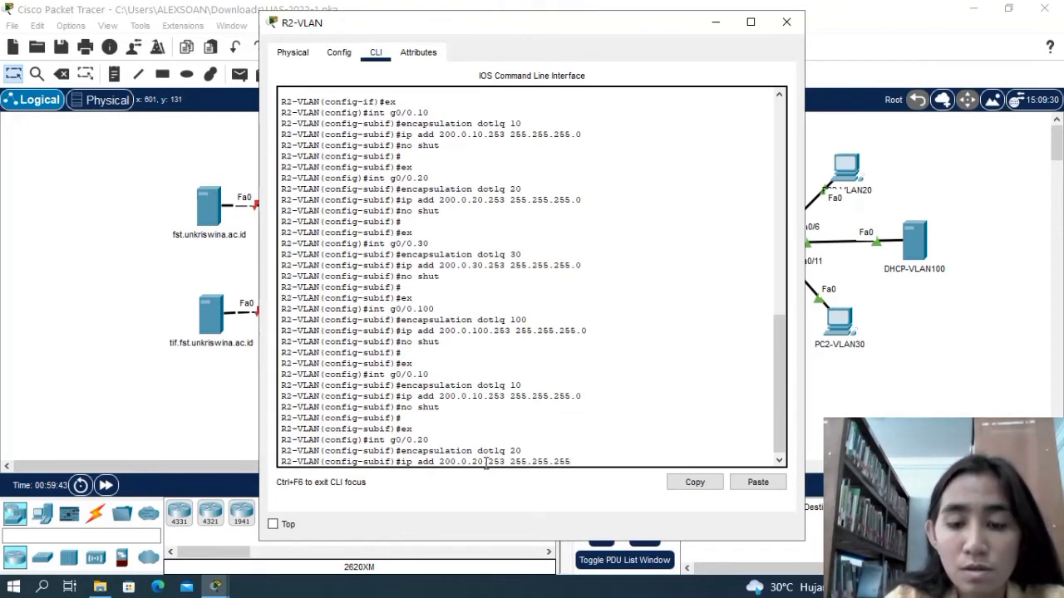
pyautogui.write('.0')
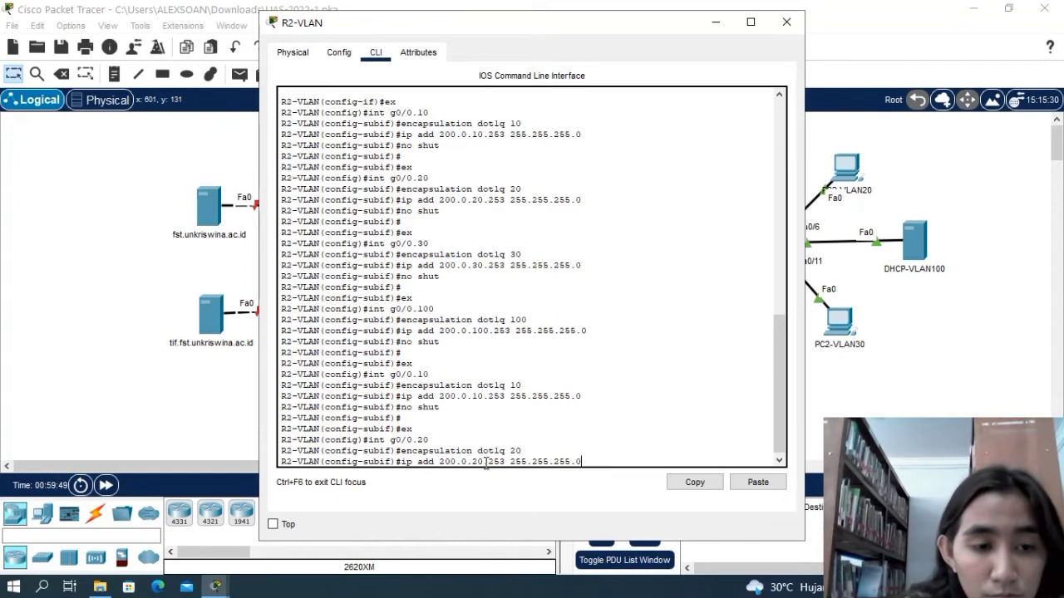
pyautogui.press('Return')
# Enable subinterface g0/0.20 on R2-VLAN with no shut and return to global configuration mode with ex.
pyautogui.write('no shut')
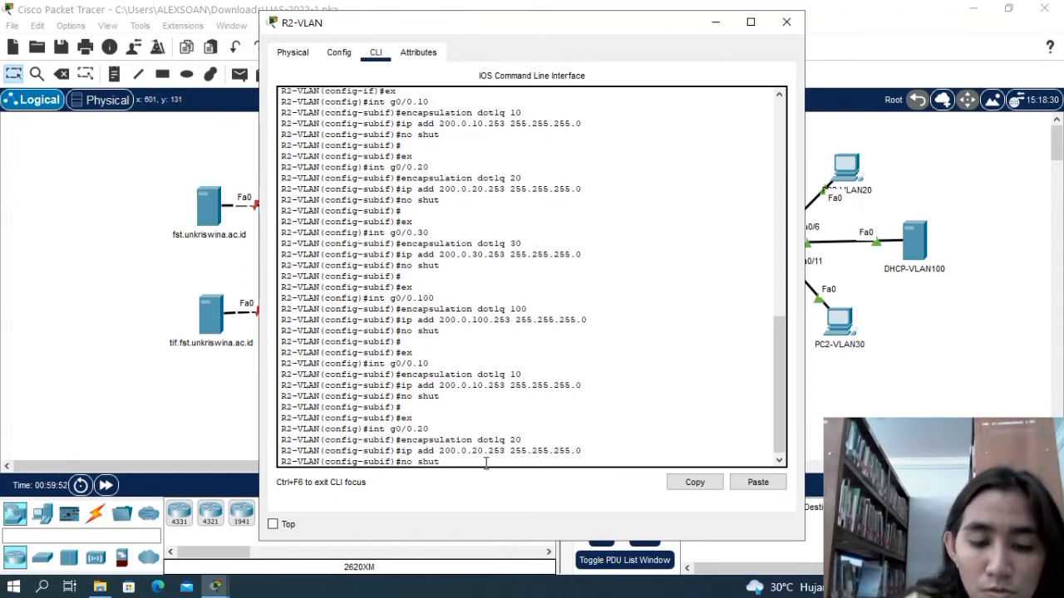
pyautogui.press('Return')
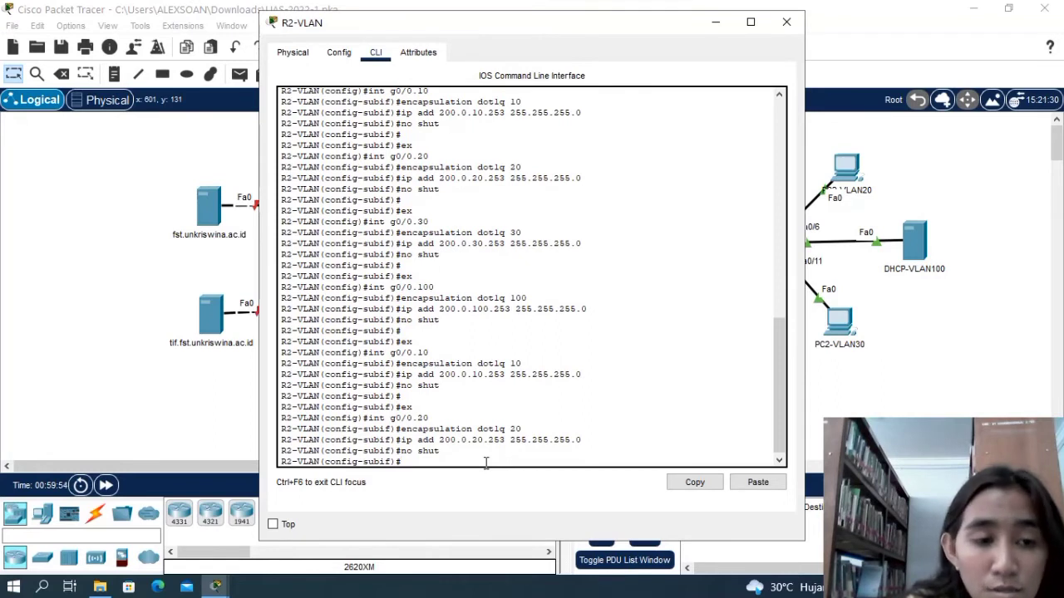
pyautogui.press('Return')
pyautogui.write('ex')
pyautogui.press('Return')
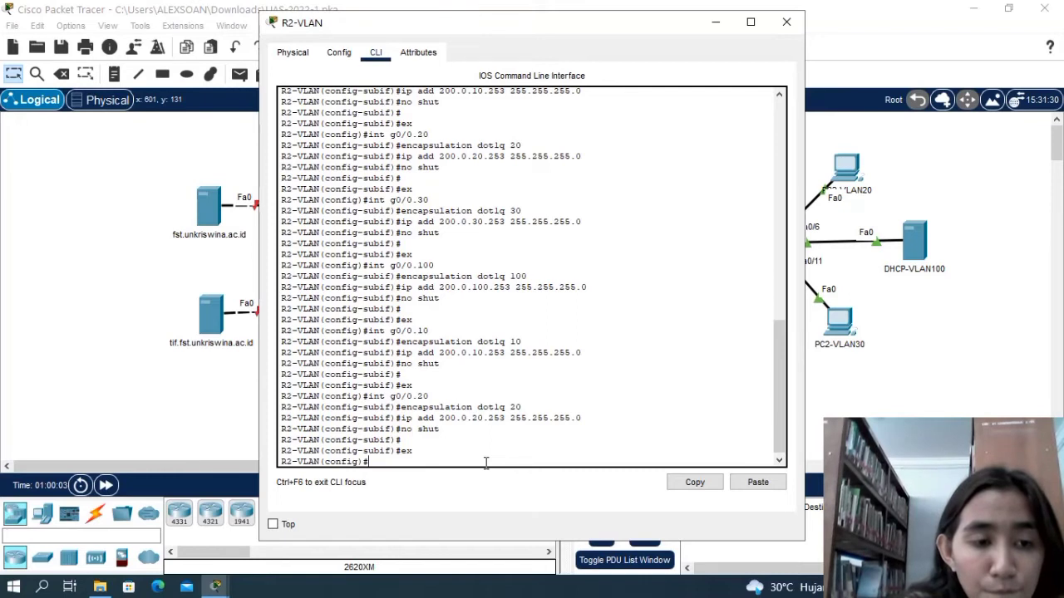
# Reopen subinterface g0/0.30 on R2-VLAN with the int command and set its encapsulation to dot1q 30 again.
pyautogui.write('int ')
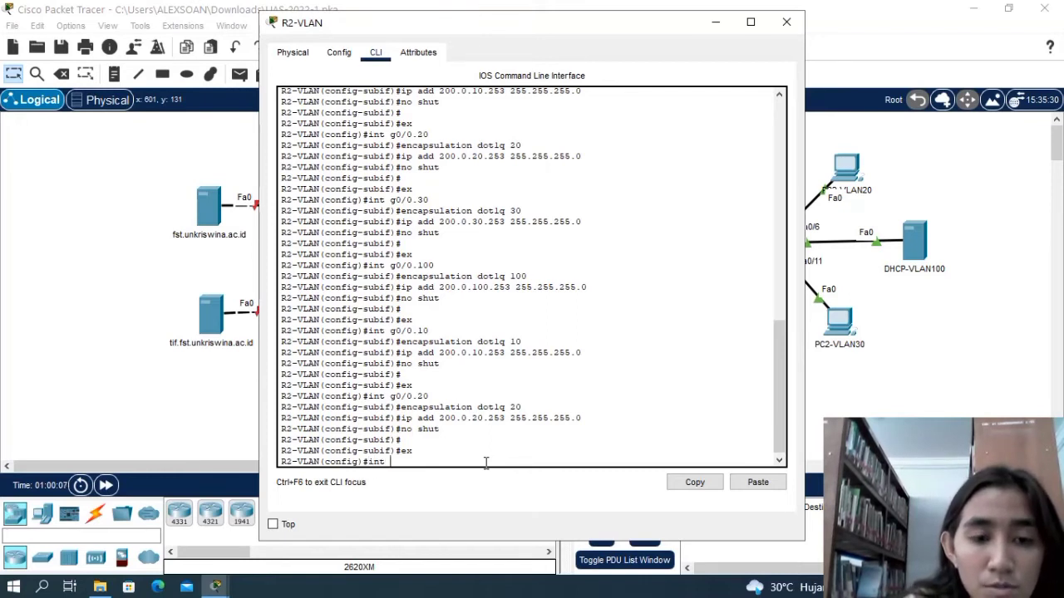
pyautogui.write('g')
pyautogui.write('0')
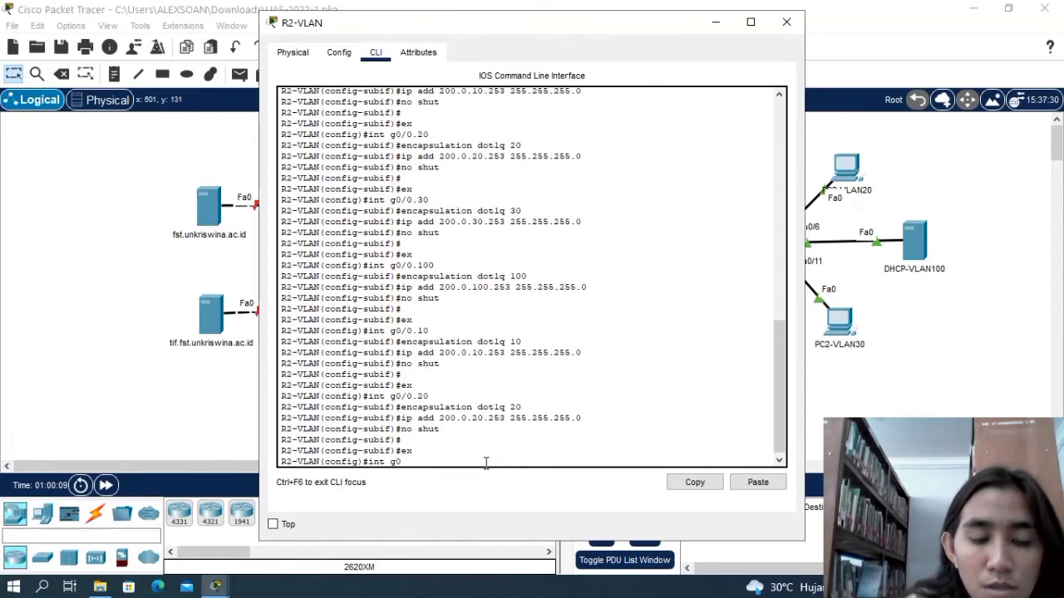
pyautogui.write('/0.30')
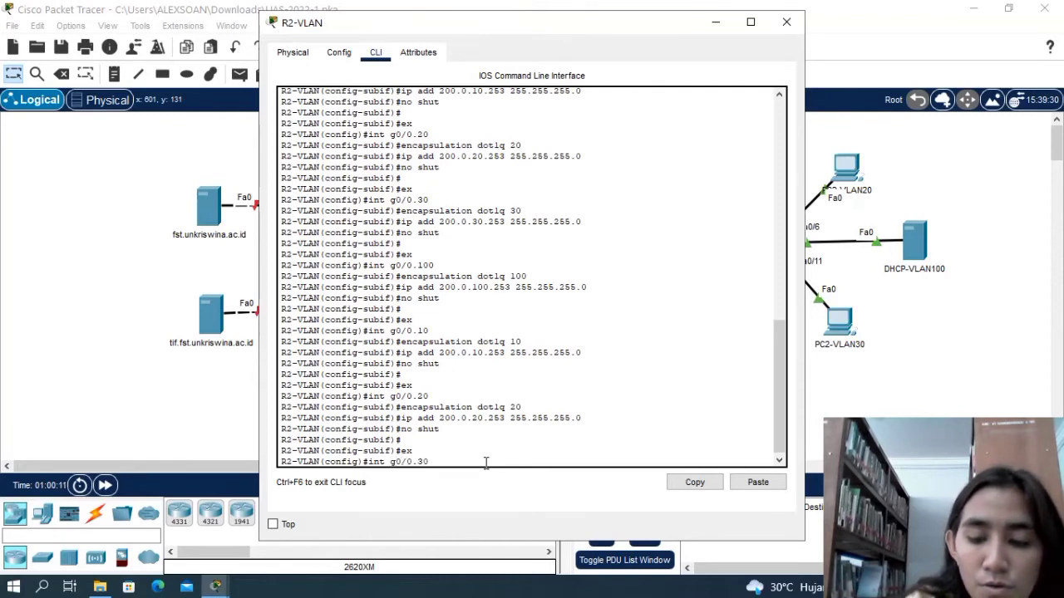
pyautogui.press('Return')
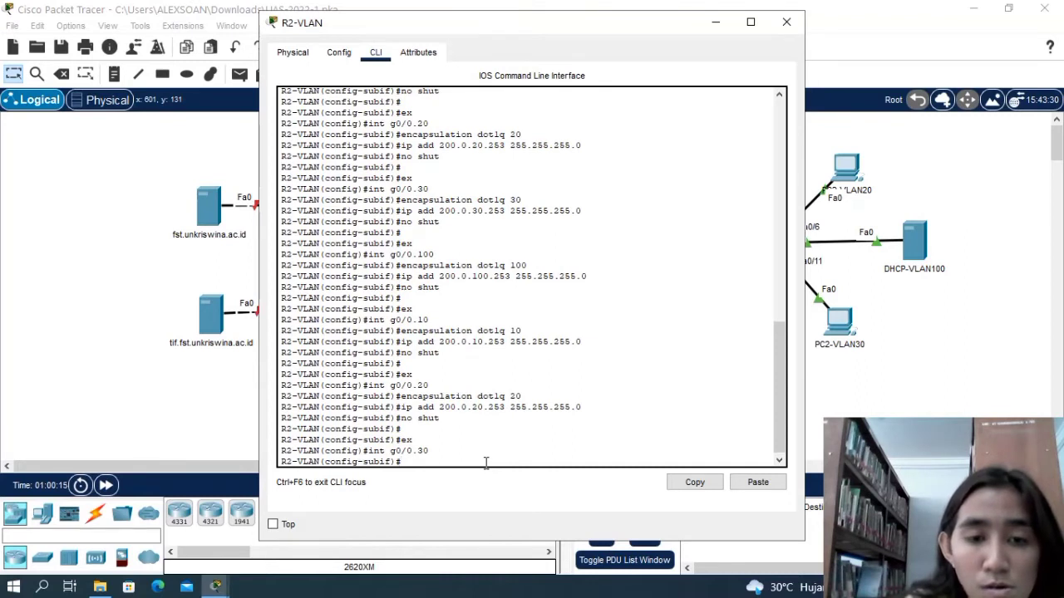
pyautogui.write('encapsulation')
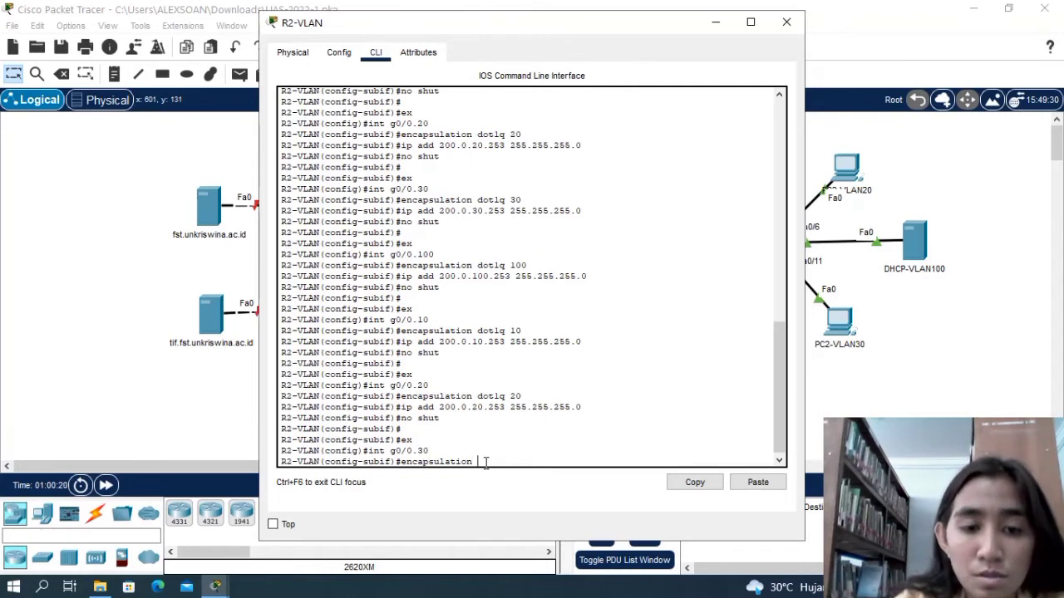
pyautogui.write(' dot1q')
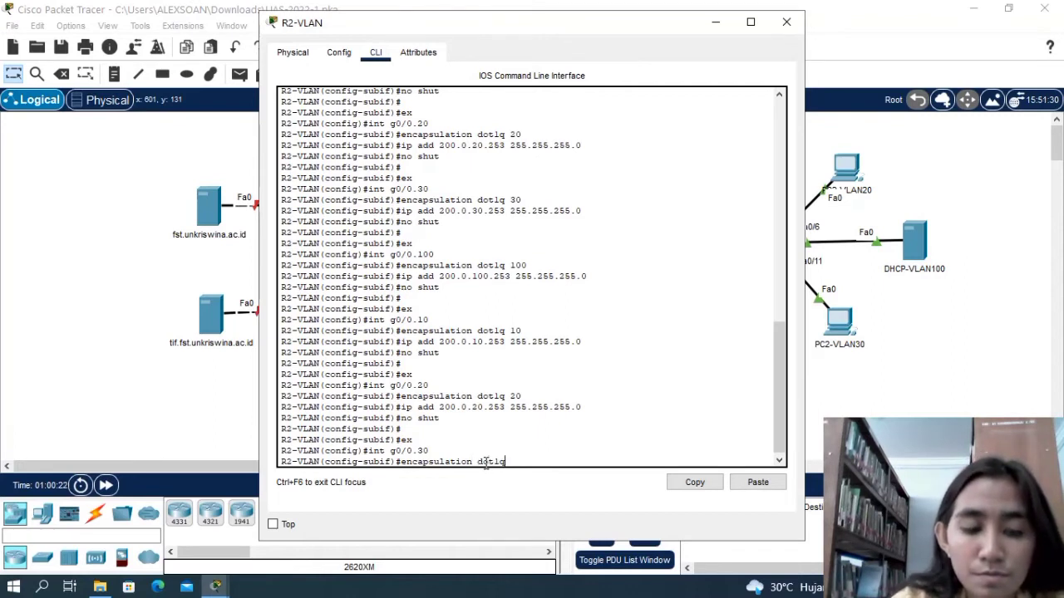
pyautogui.write(' 30')
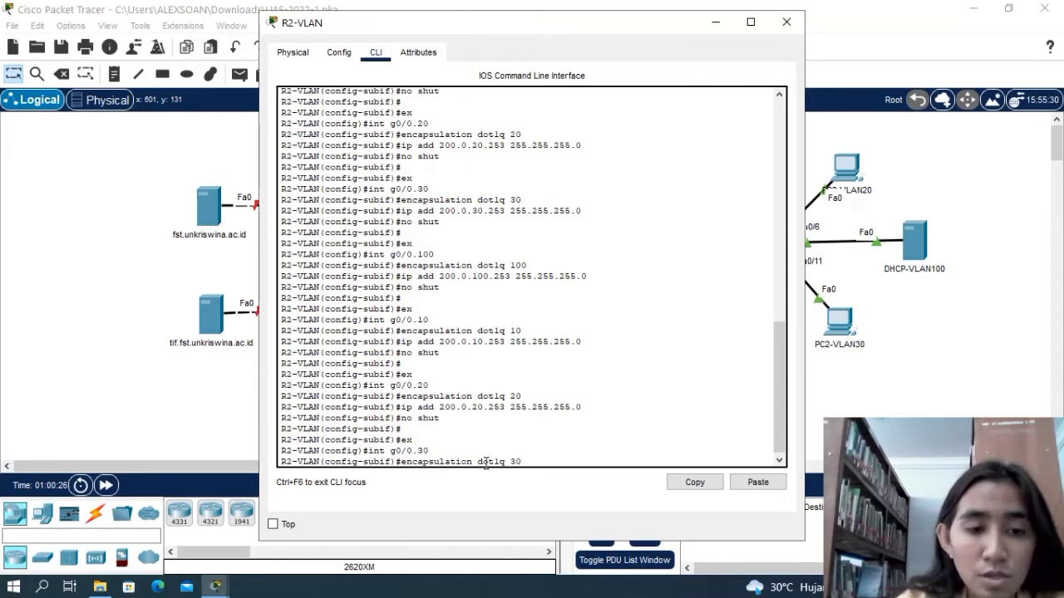
pyautogui.press('Return')
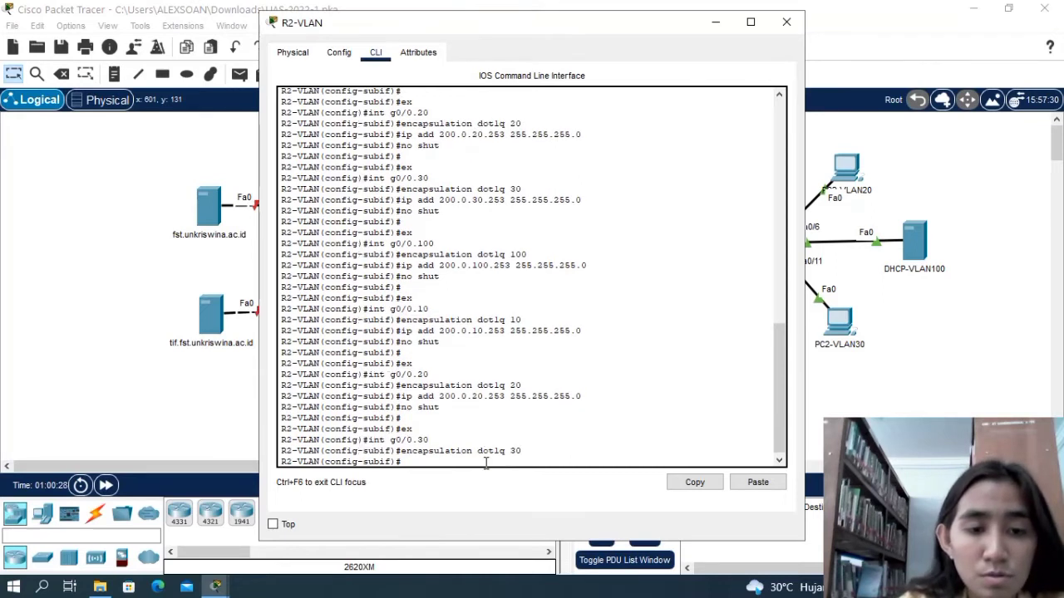
# Assign IP address 200.0.30.253 with mask 255.255.255.0 to subinterface g0/0.30 on R2-VLAN again.
pyautogui.write('ip add')
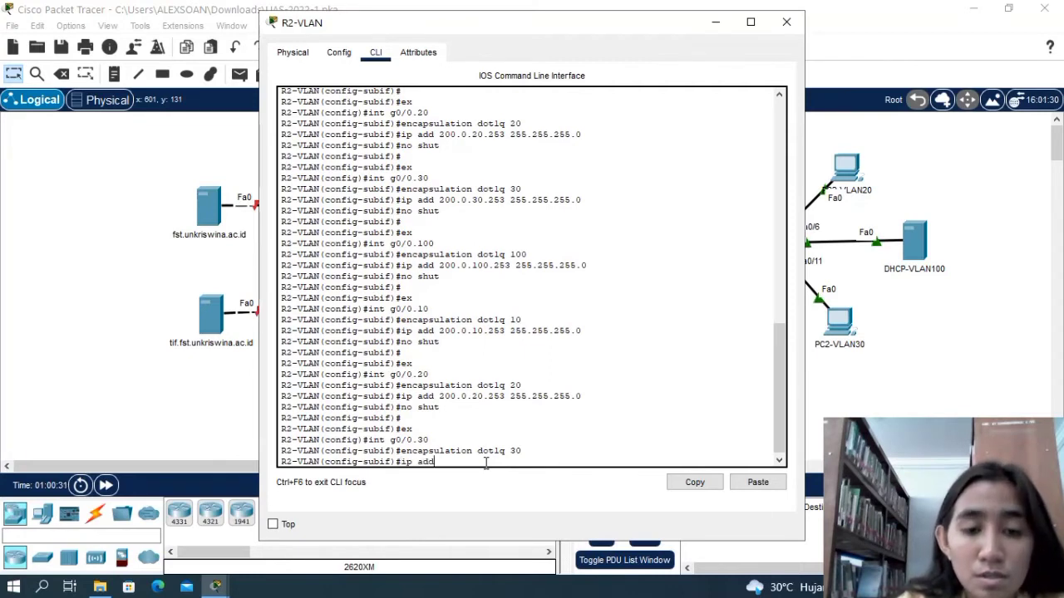
pyautogui.write(' 200')
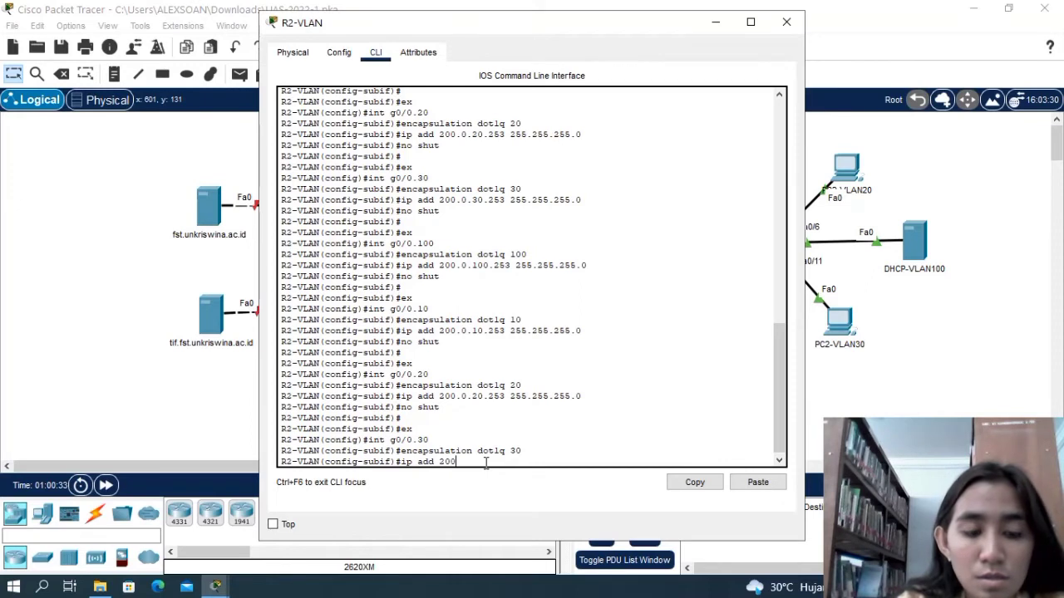
pyautogui.write('.0.30')
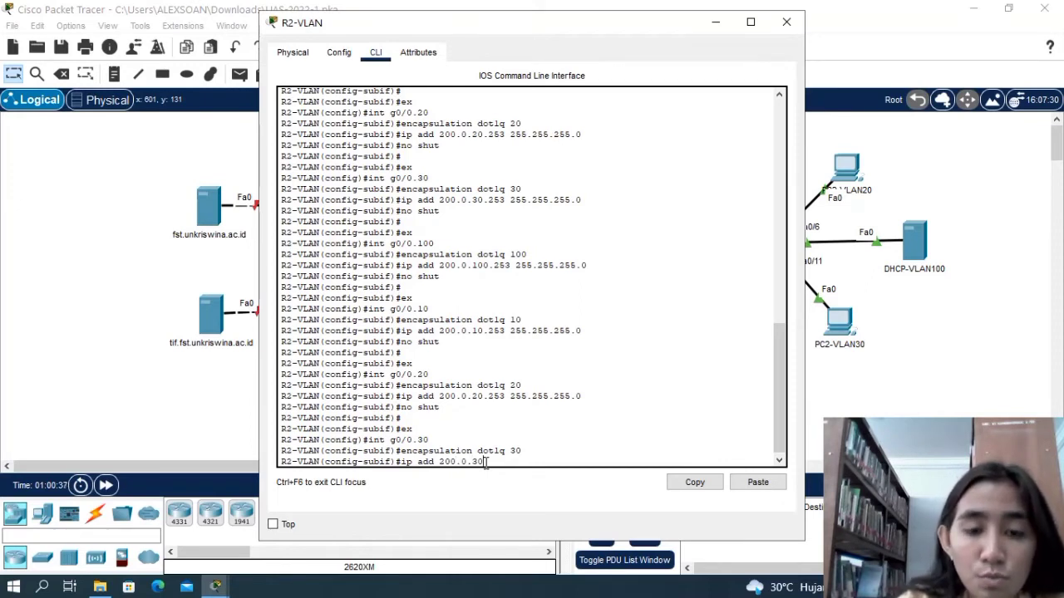
pyautogui.write('.25')
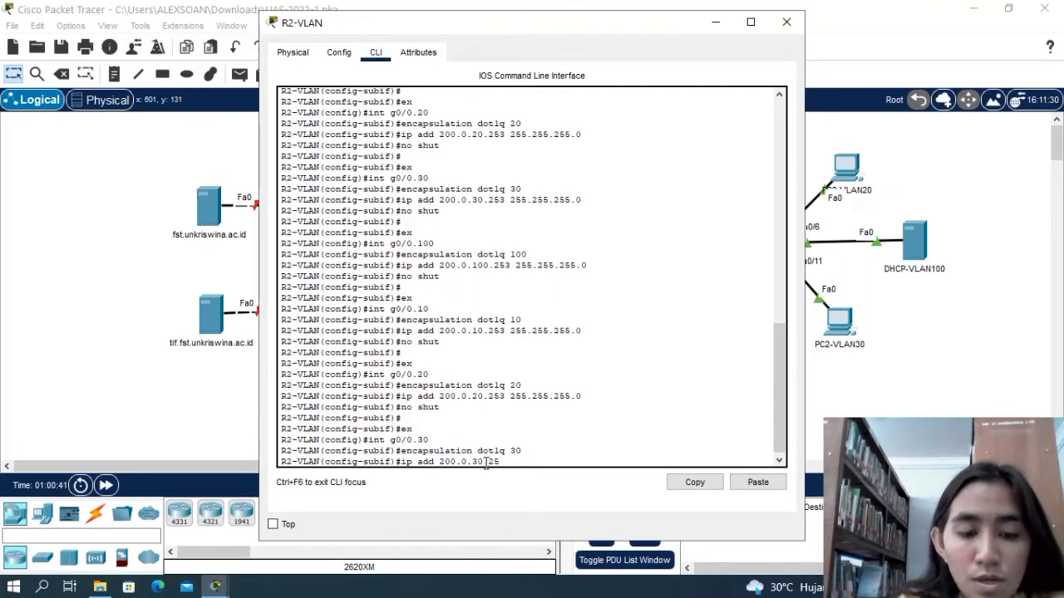
pyautogui.write('3 255.255')
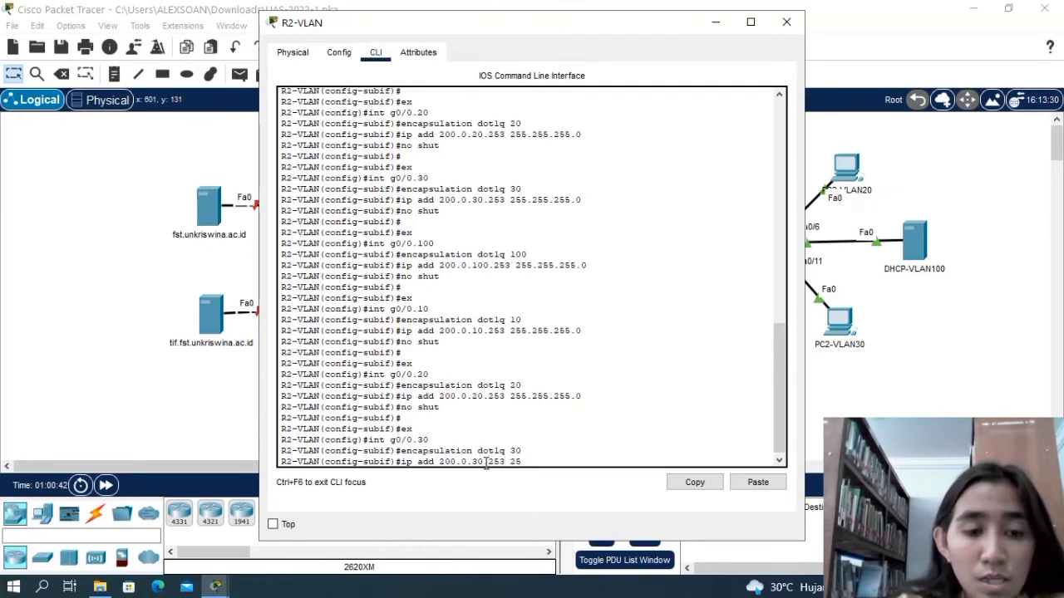
pyautogui.write('.25')
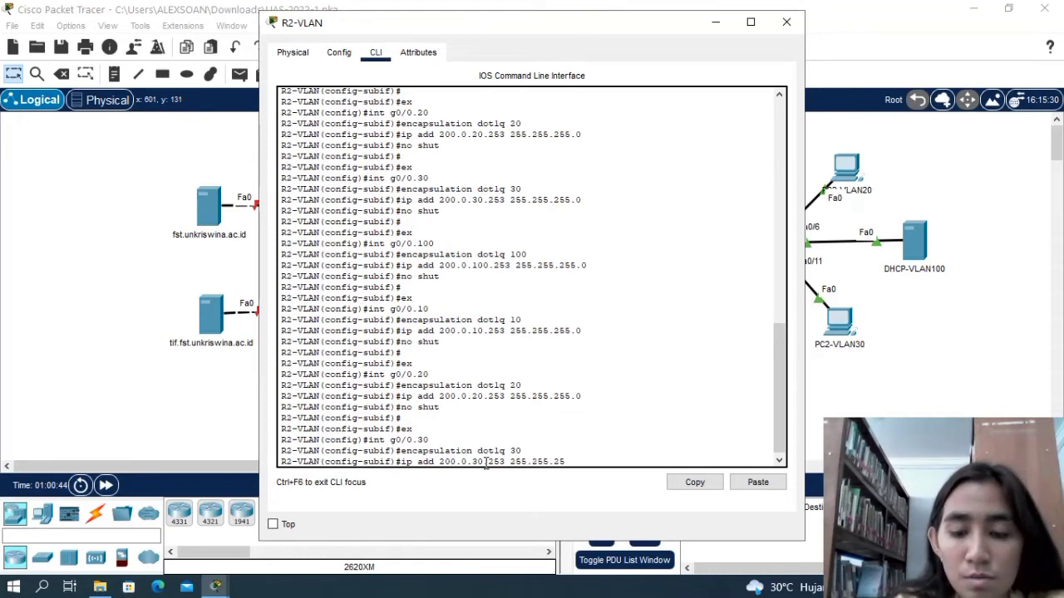
pyautogui.write('5.0')
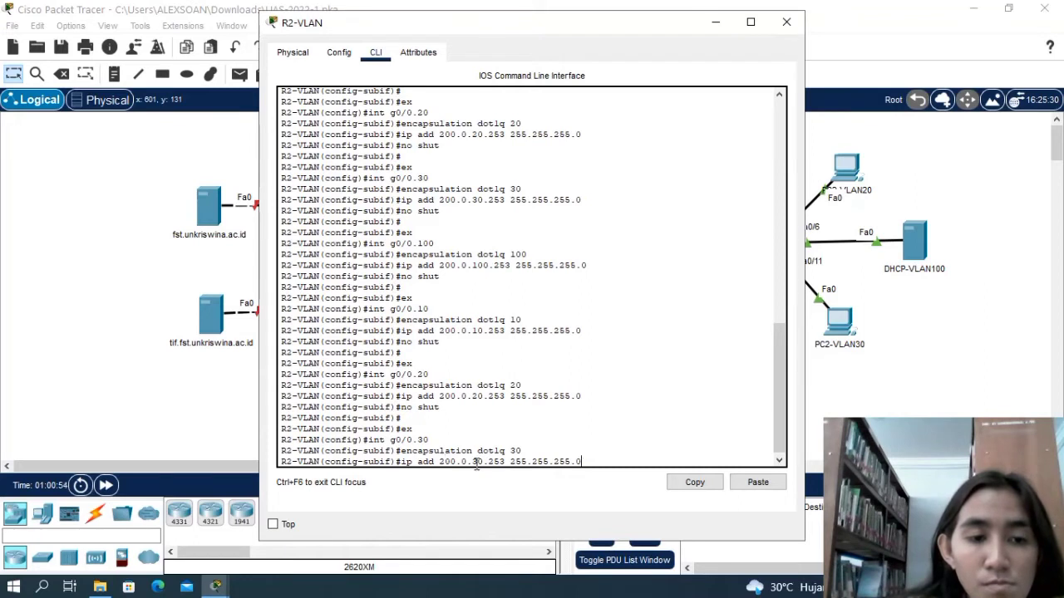
pyautogui.press('Return')
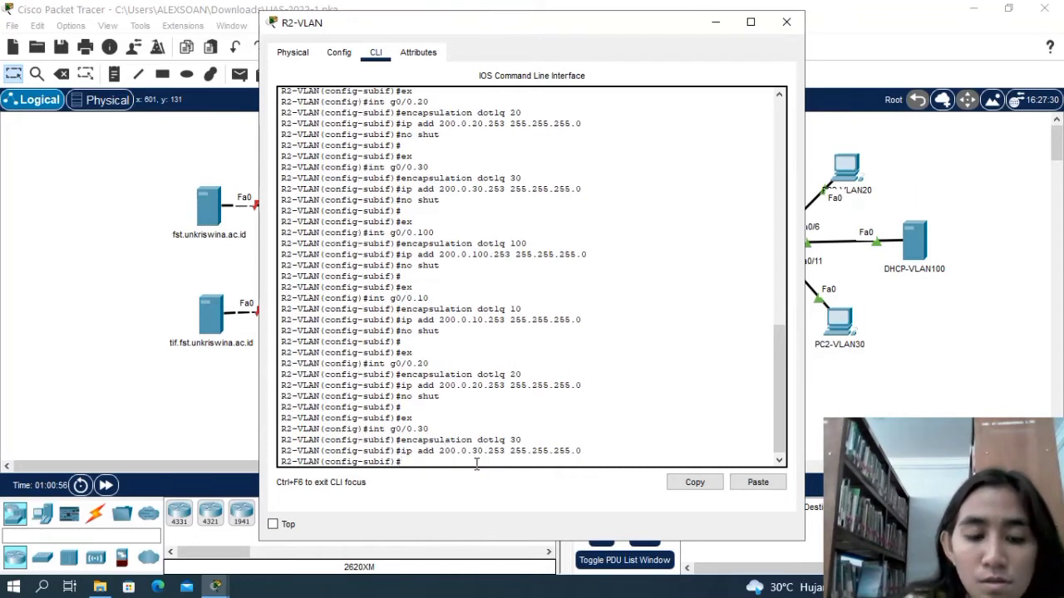
# Enable subinterface g0/0.30 on R2-VLAN with no shut and return to global configuration mode with ex.
pyautogui.write('no shut')
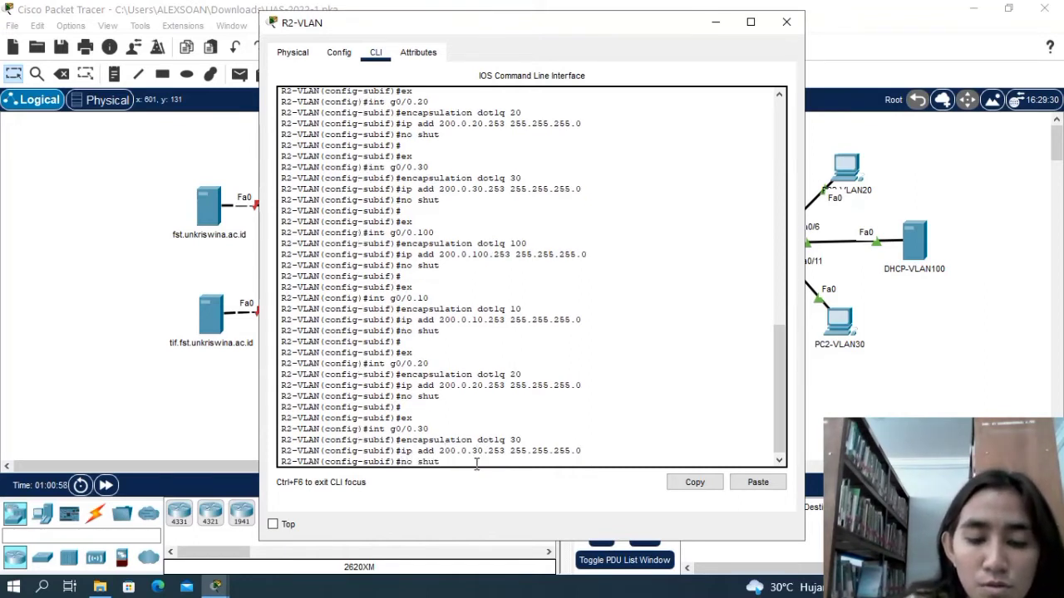
pyautogui.press('Return')
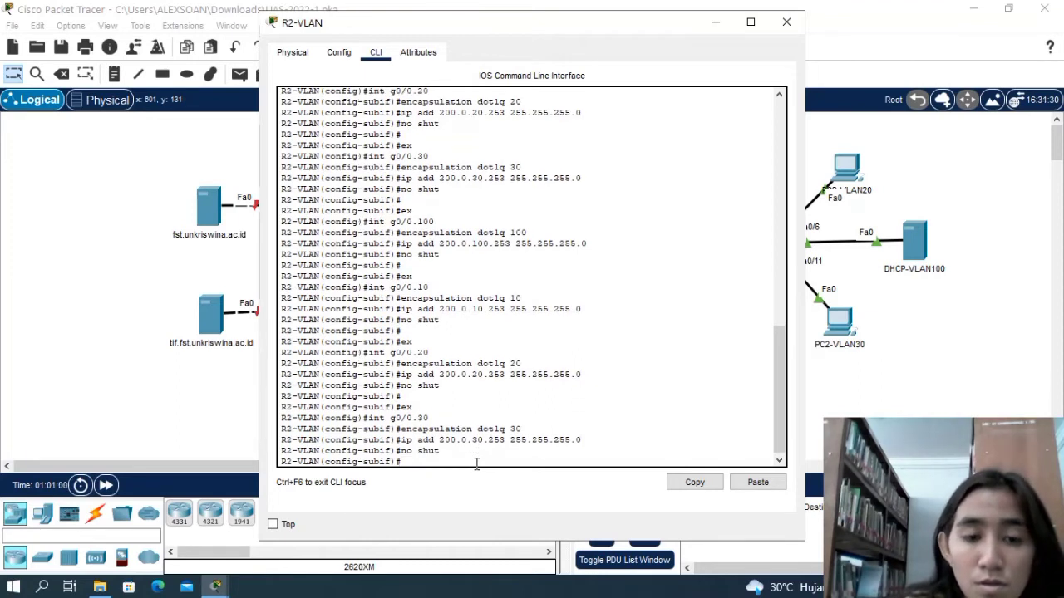
pyautogui.press('Return')
pyautogui.write('ex')
pyautogui.press('Return')
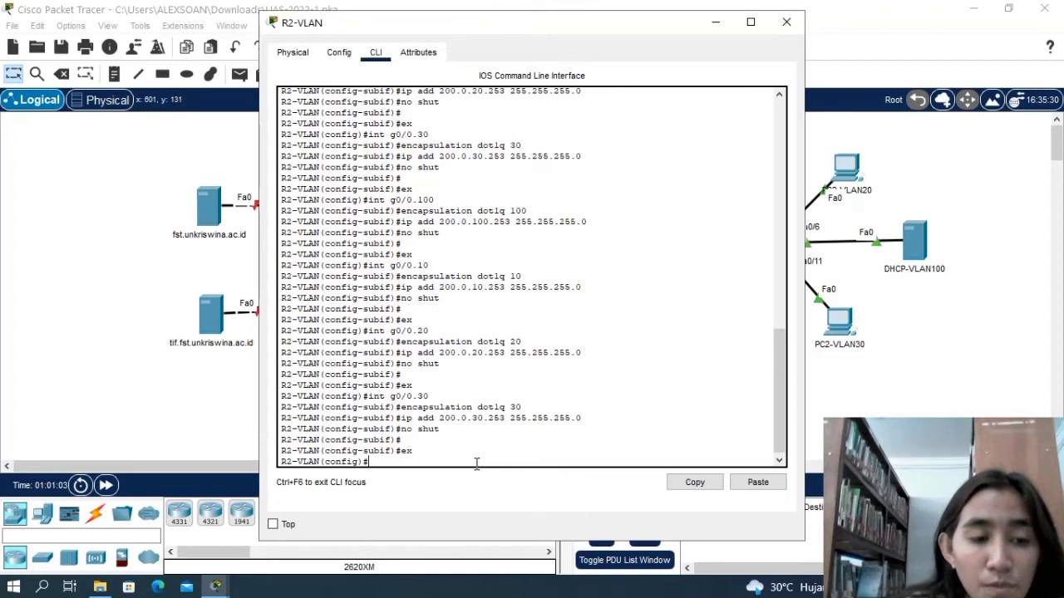
# Reopen subinterface g0/0.100 on R2-VLAN with the int command.
pyautogui.write('in')
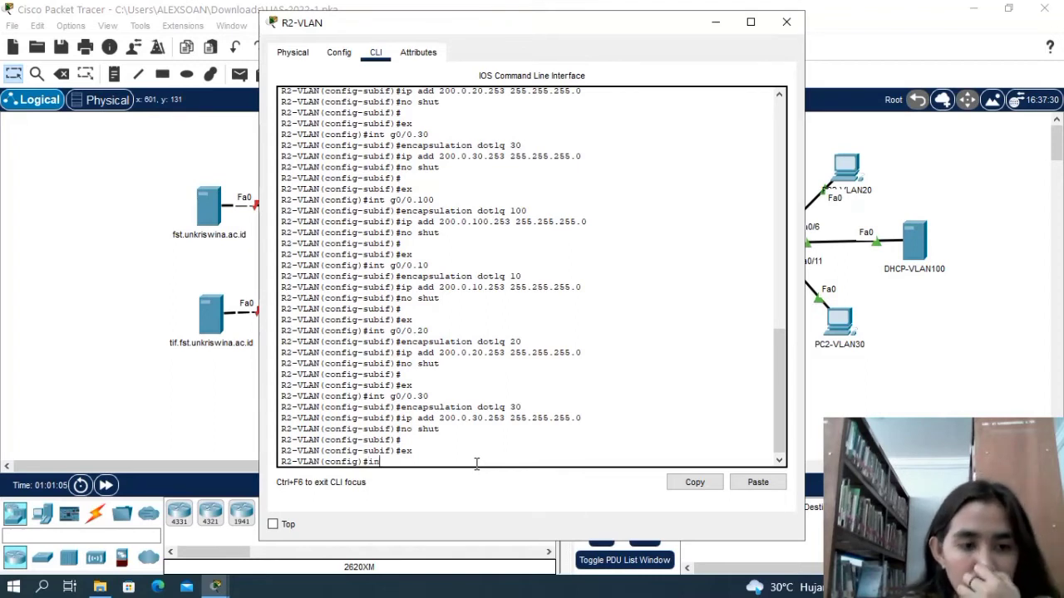
pyautogui.write('t g')
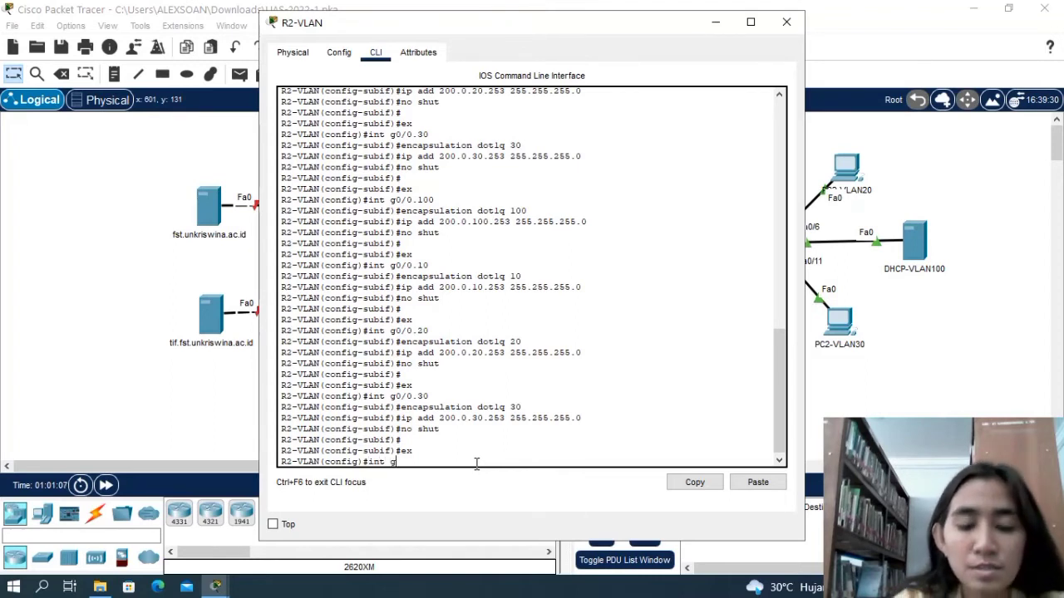
pyautogui.write('0/0.100')
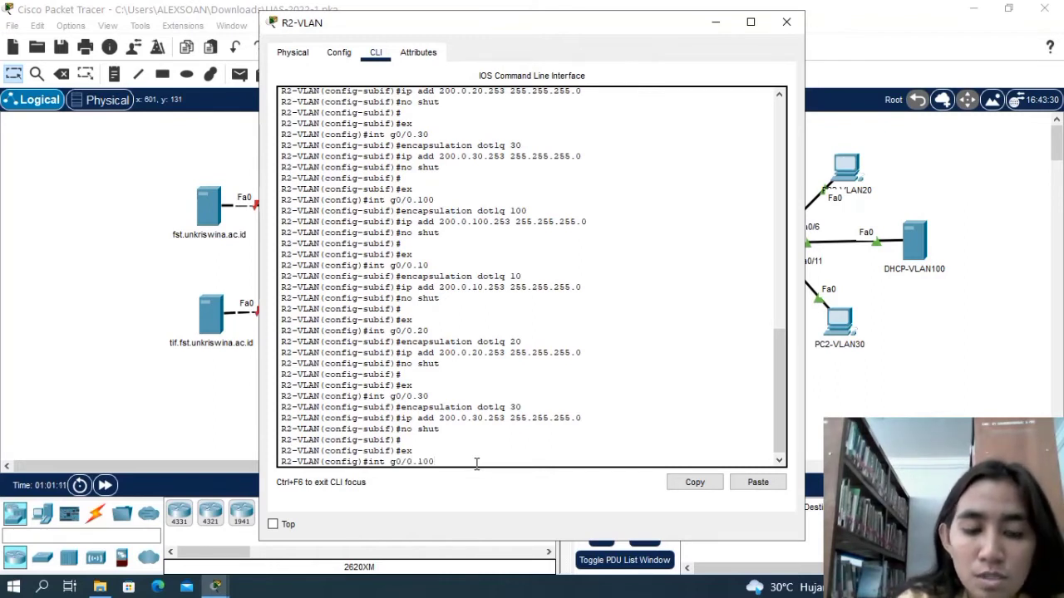
pyautogui.press('Return')
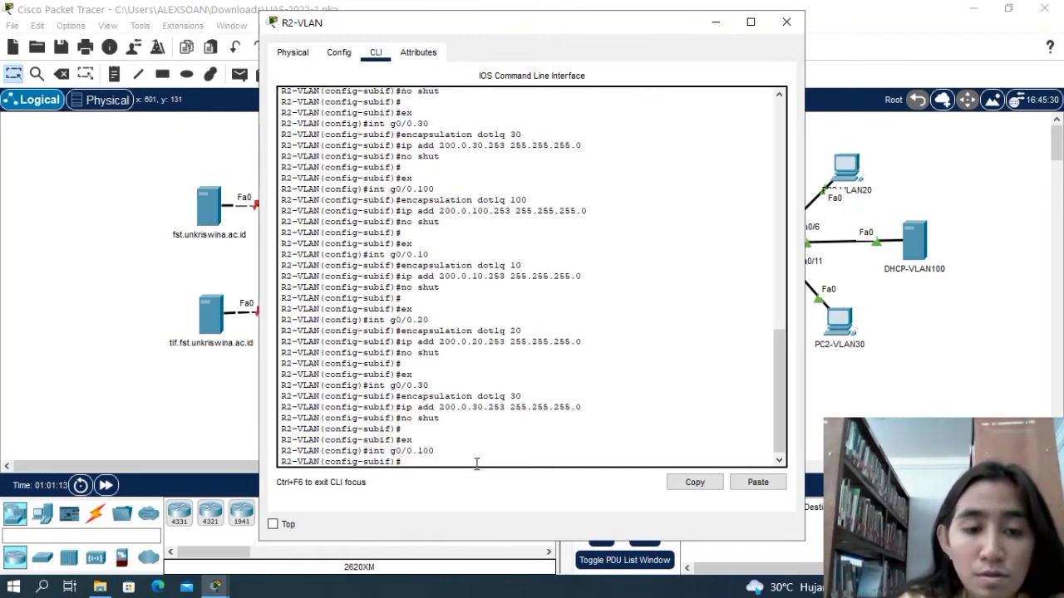
# Try to set the encapsulation of subinterface g0/0.100 on R2-VLAN to dot1q 100.
pyautogui.write('enacpsula')
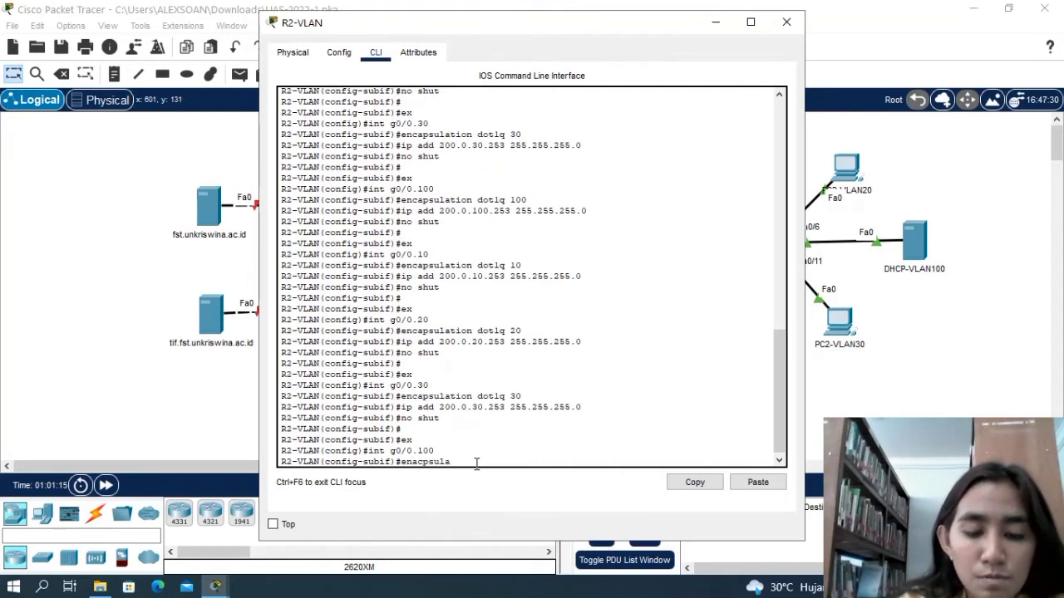
pyautogui.write('tion')
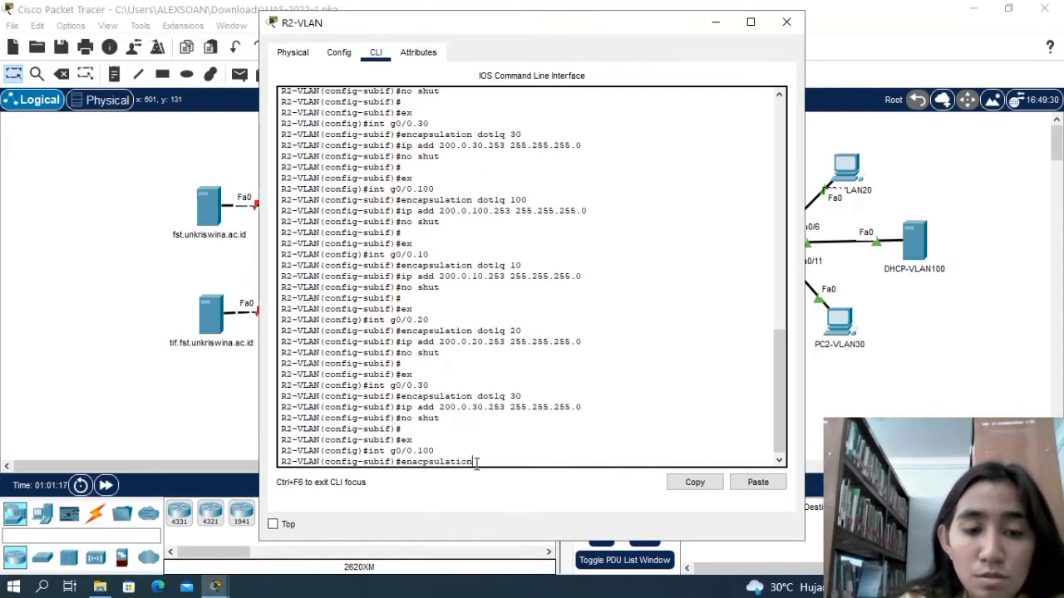
pyautogui.write(' dot')
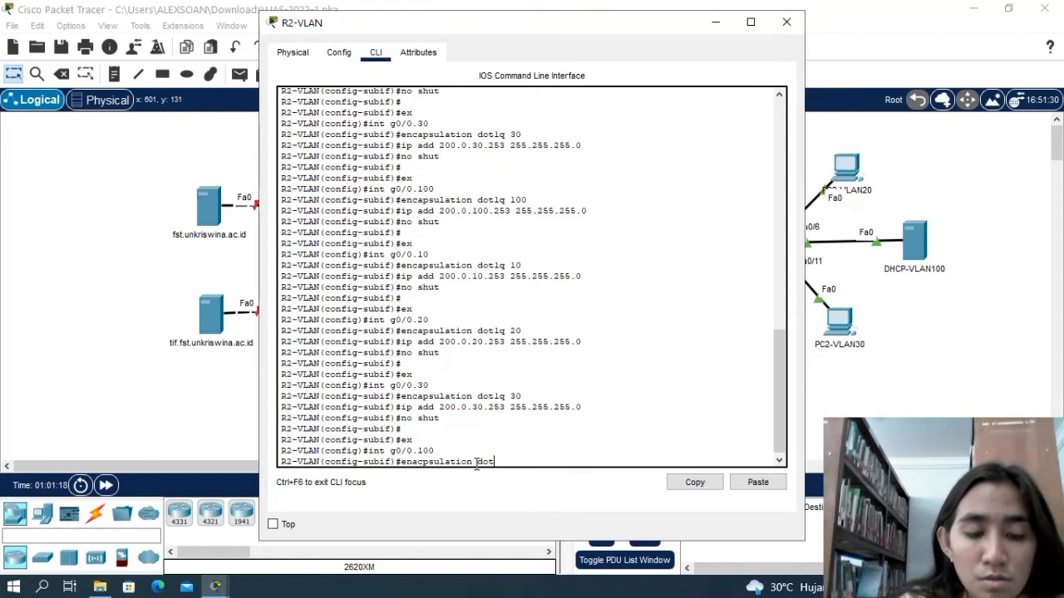
pyautogui.write('1q ')
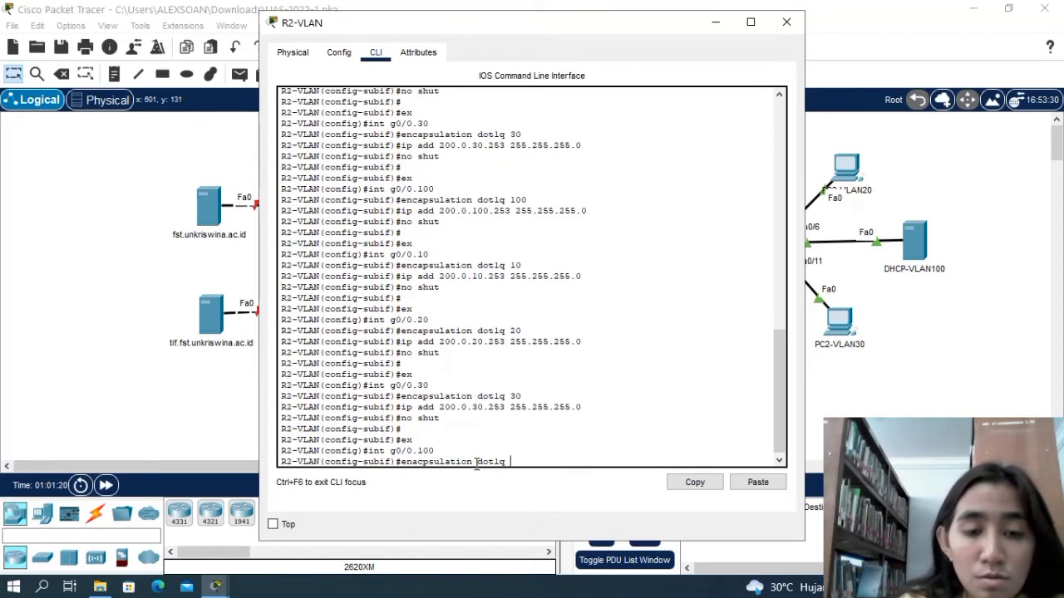
pyautogui.write('100')
pyautogui.press('Return')
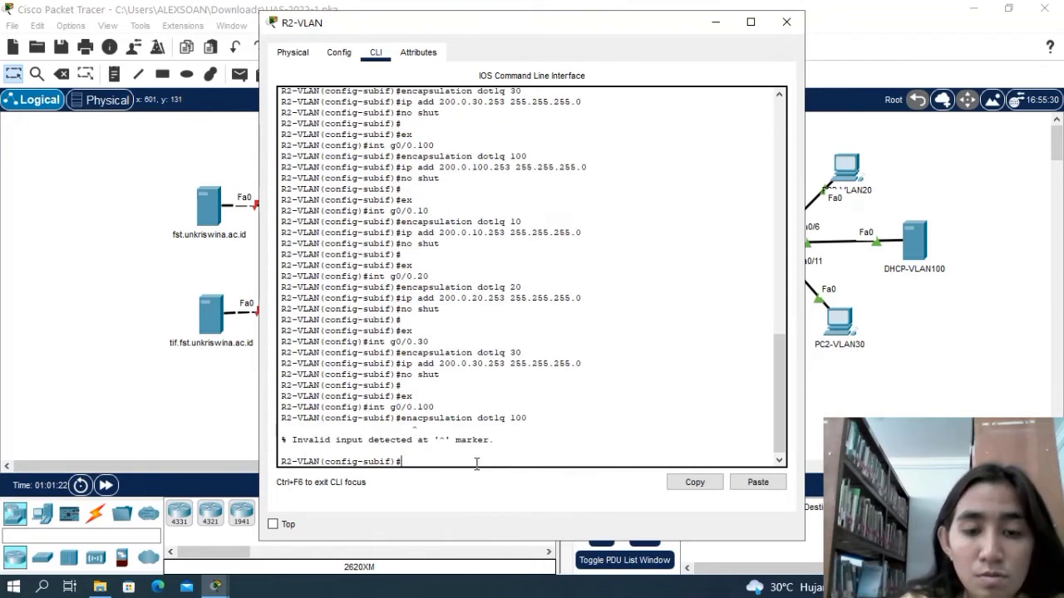
# Set the encapsulation of subinterface g0/0.100 on R2-VLAN to dot1q 100.
pyautogui.write('e')
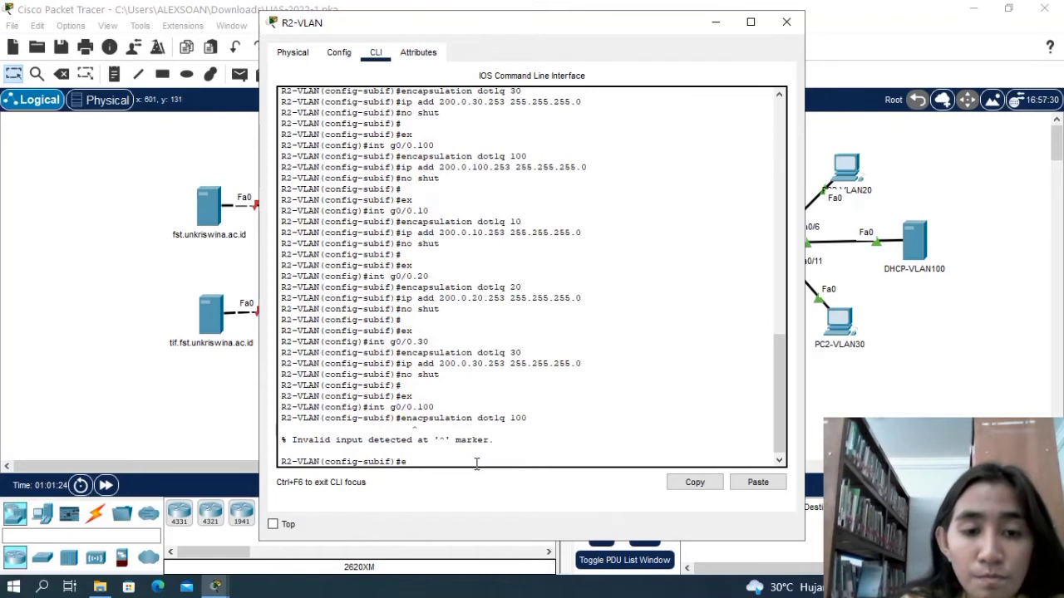
pyautogui.write('nacpsulat')
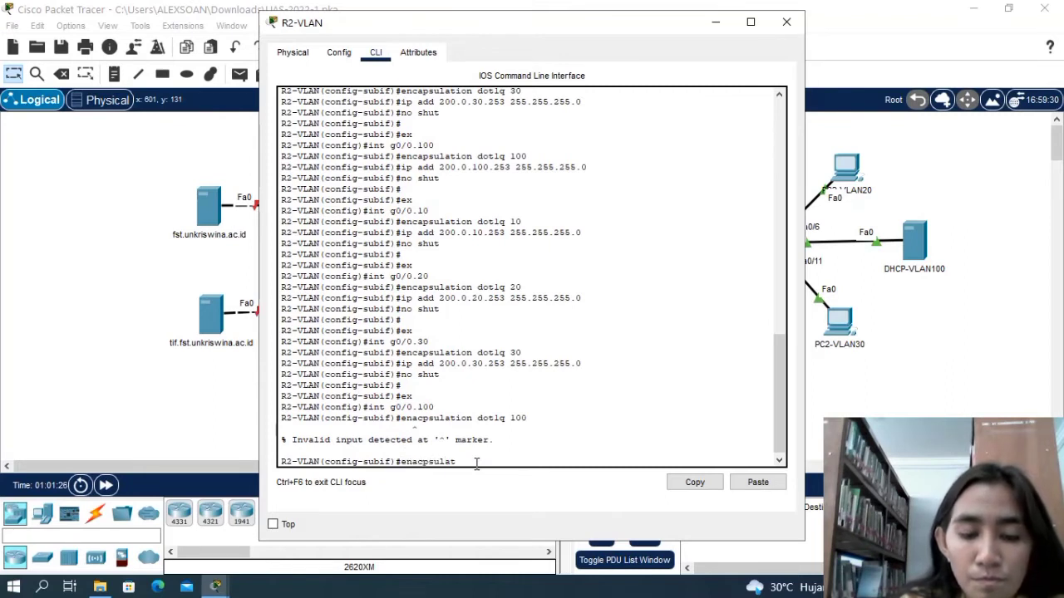
pyautogui.write('io')
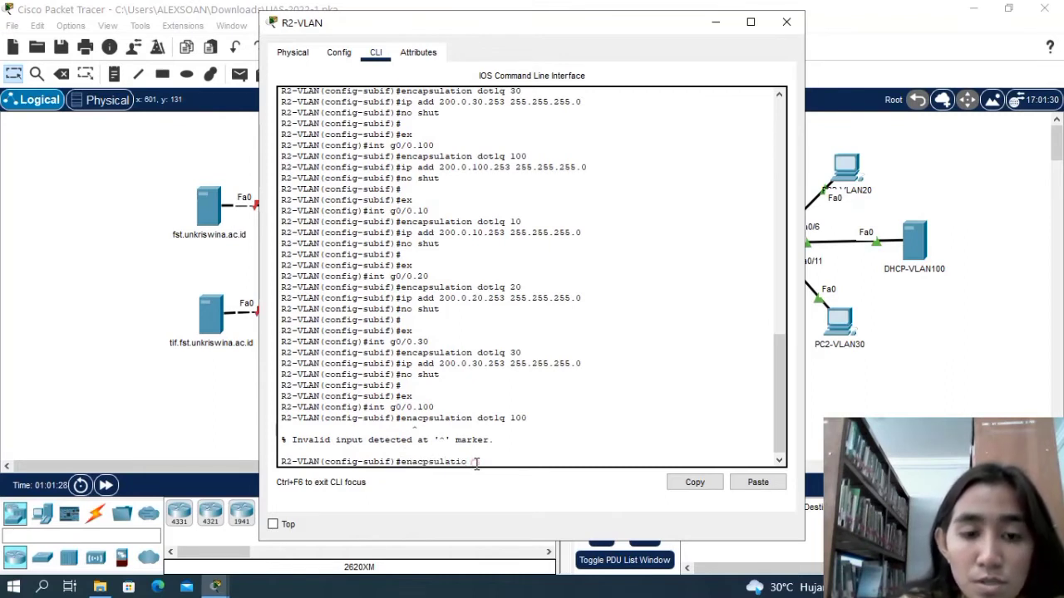
pyautogui.press('BackSpace')
pyautogui.press('BackSpace')
pyautogui.press('BackSpace')
pyautogui.press('BackSpace')
pyautogui.press('BackSpace')
pyautogui.press('BackSpace')
pyautogui.press('BackSpace')
pyautogui.press('BackSpace')
pyautogui.press('BackSpace')
pyautogui.press('BackSpace')
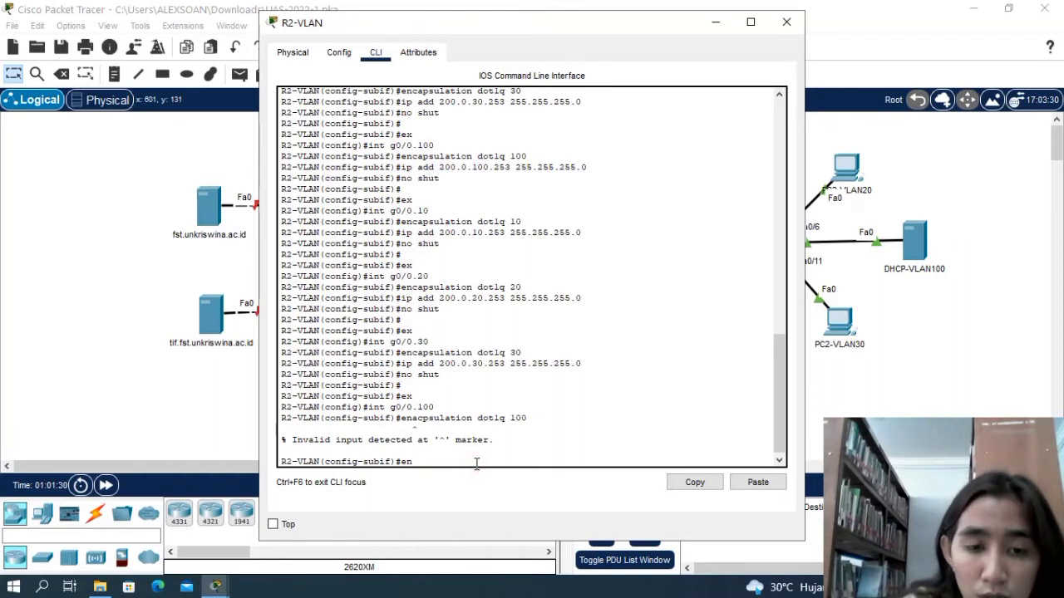
pyautogui.write('caps')
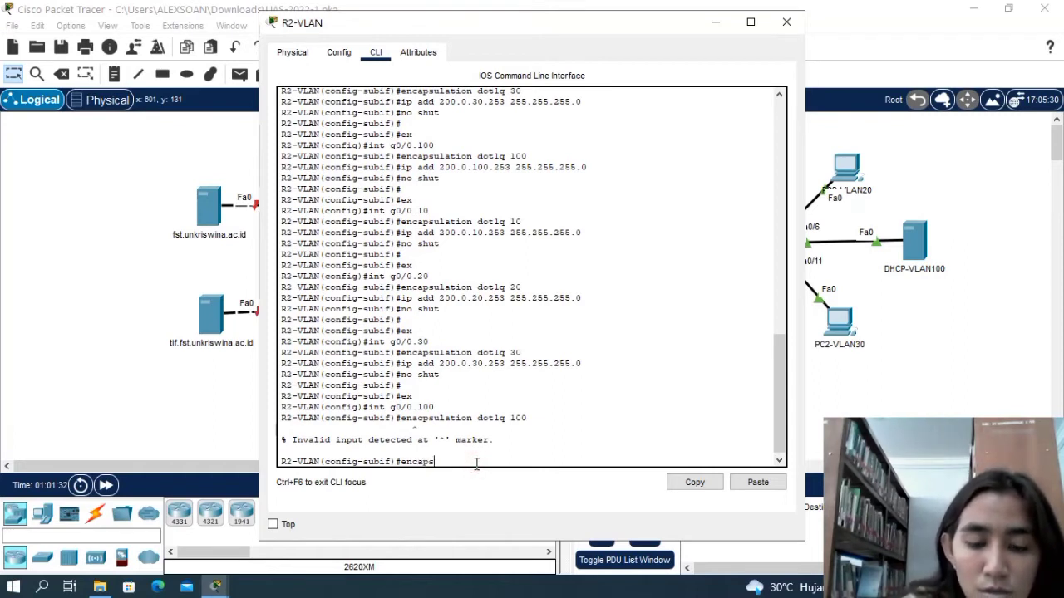
pyautogui.write('ulatio')
pyautogui.write('n')
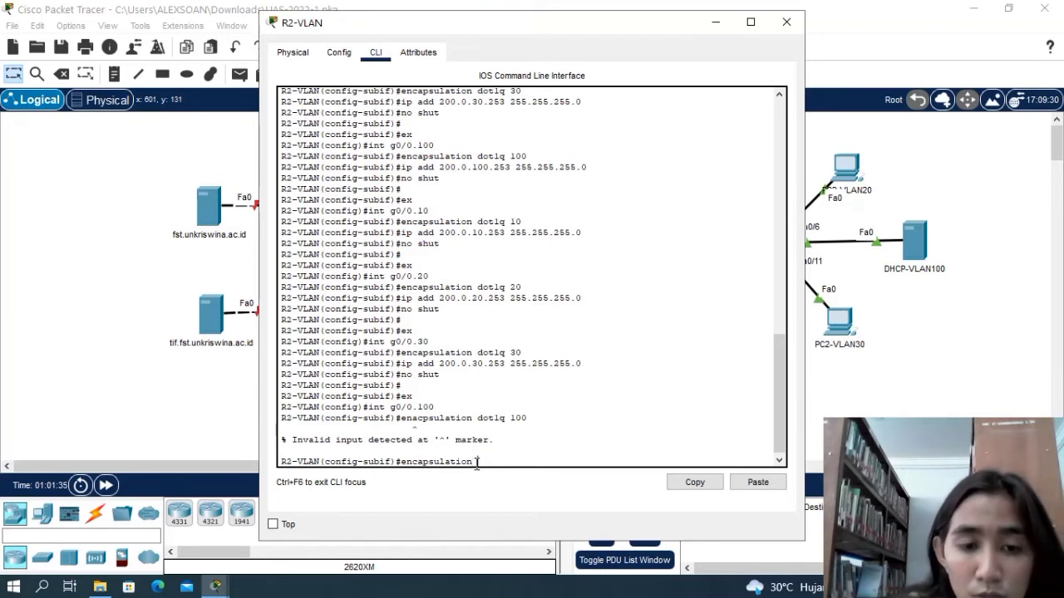
pyautogui.write(' dot')
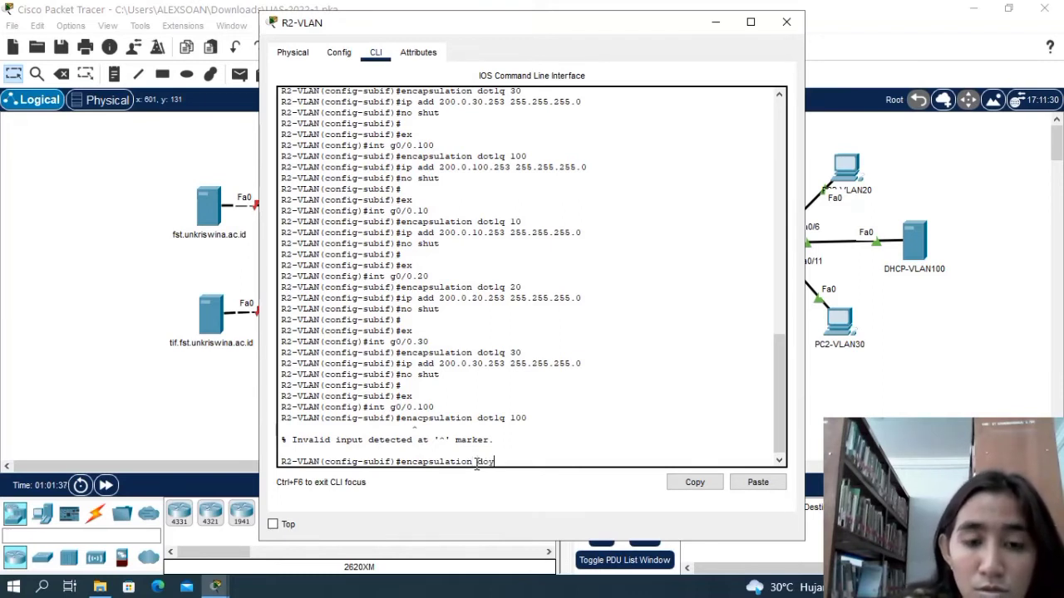
pyautogui.write('1q')
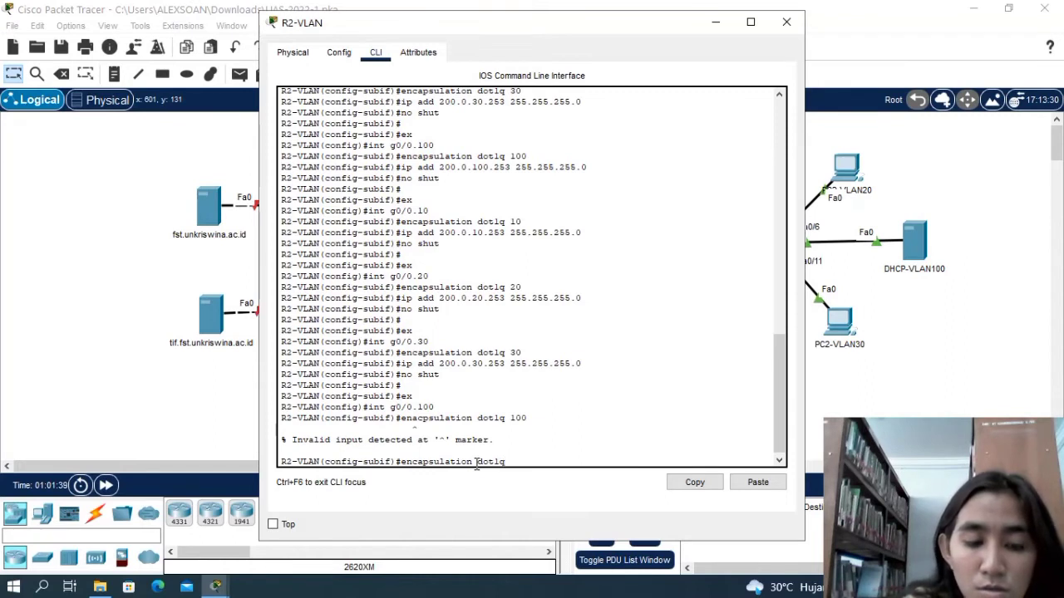
pyautogui.write(' 100')
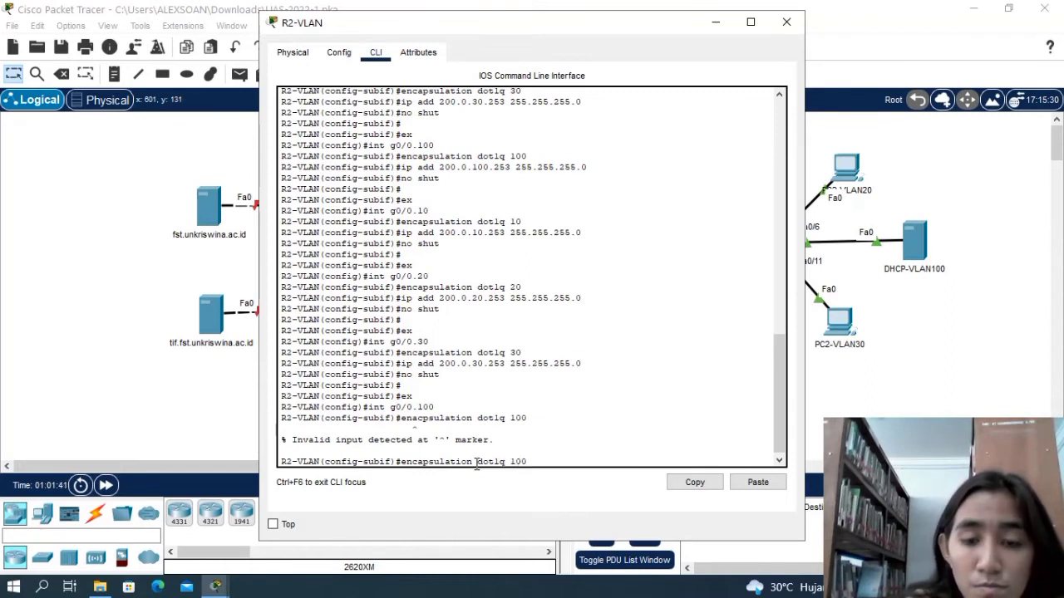
pyautogui.press('Return')
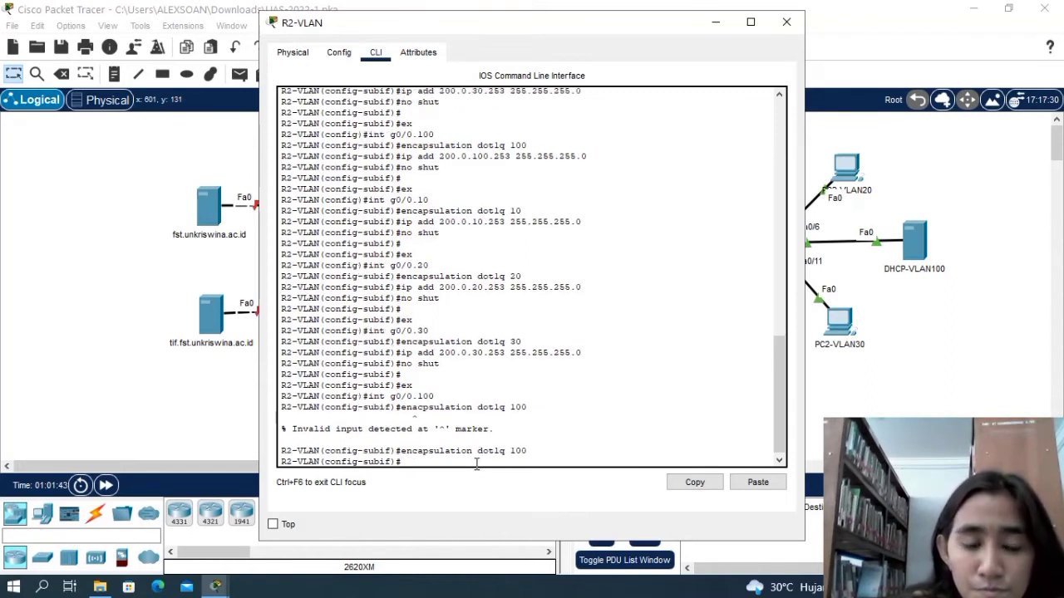
# Assign IP address 200.0.100.253 with mask 255.255.255.0 to subinterface g0/0.100 on R2-VLAN.
pyautogui.write('ip add')
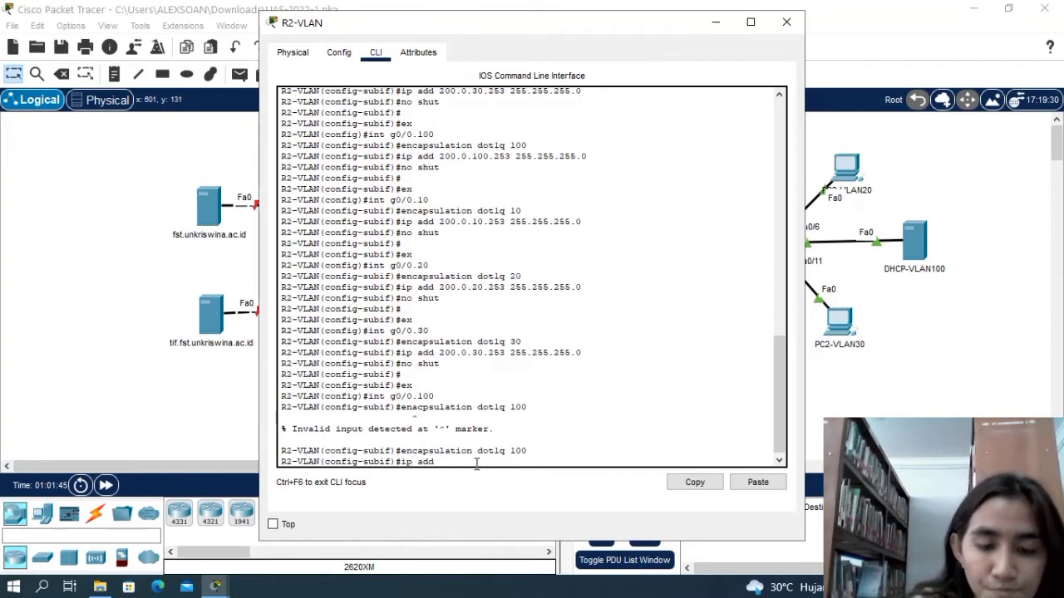
pyautogui.write(' 200')
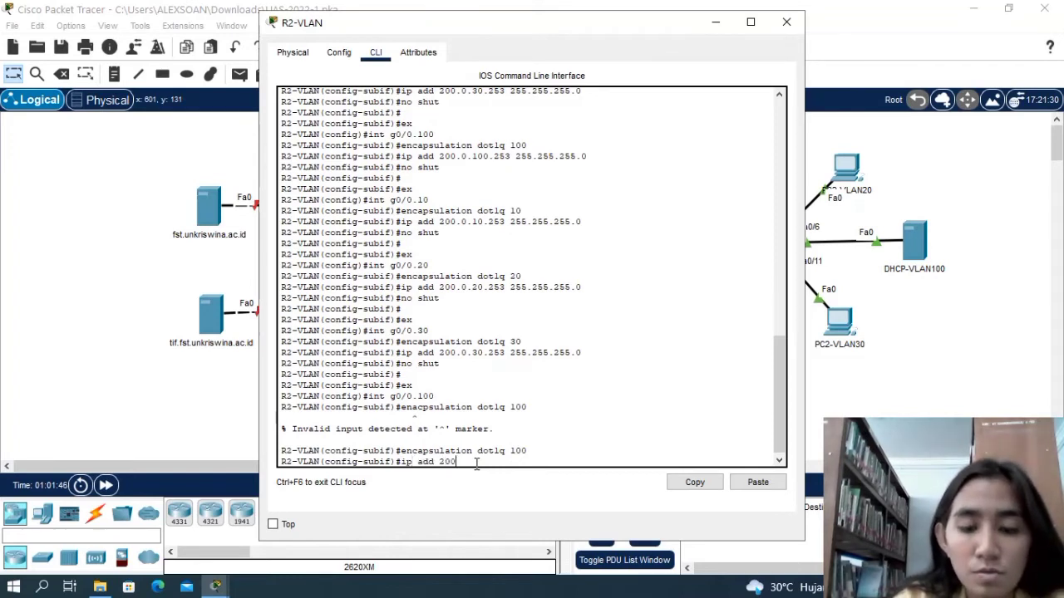
pyautogui.write('.0.')
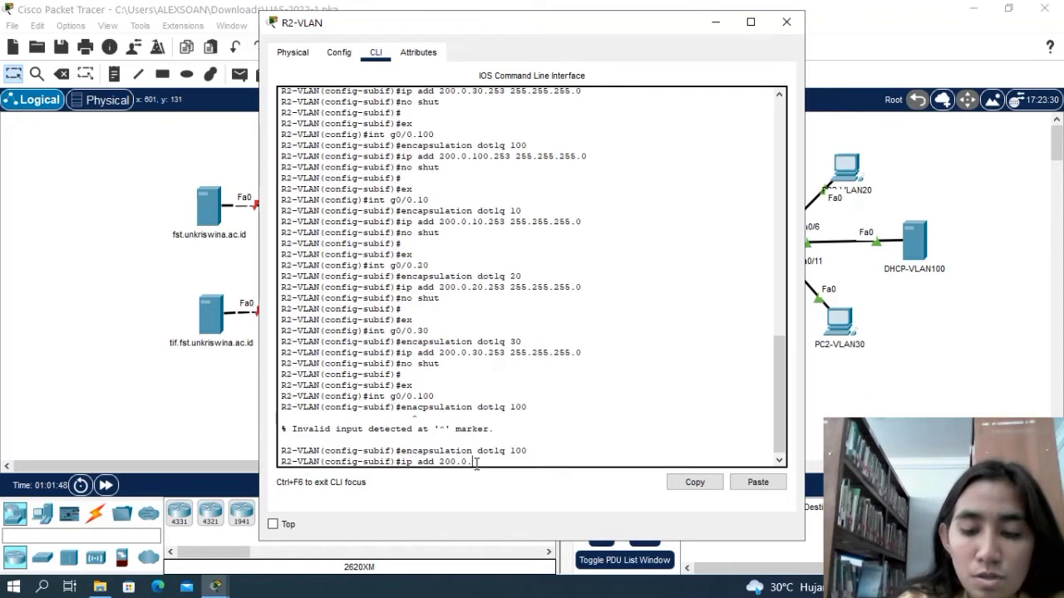
pyautogui.write('100.')
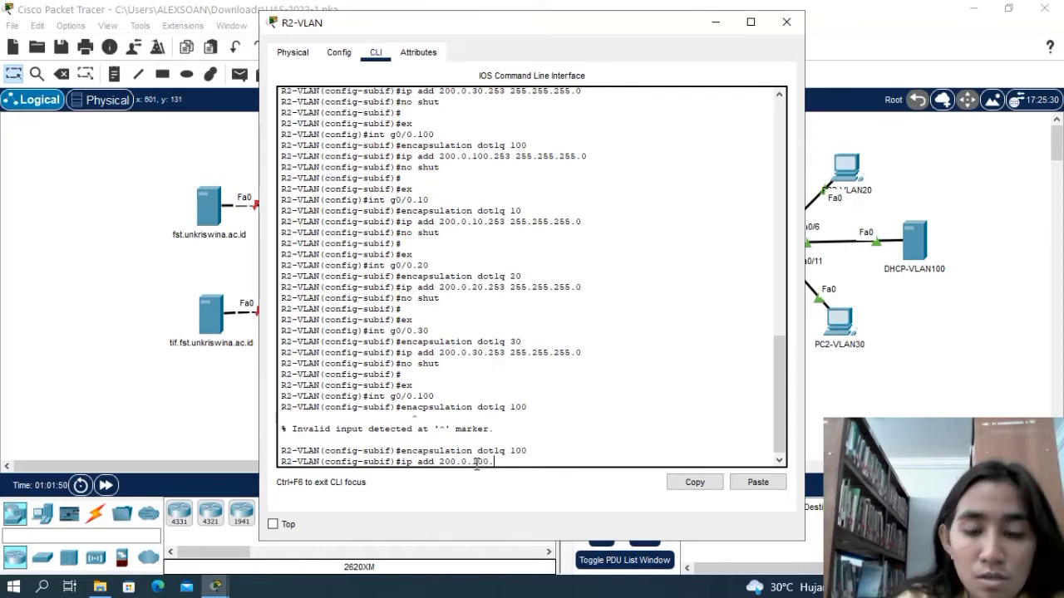
pyautogui.write('253 2')
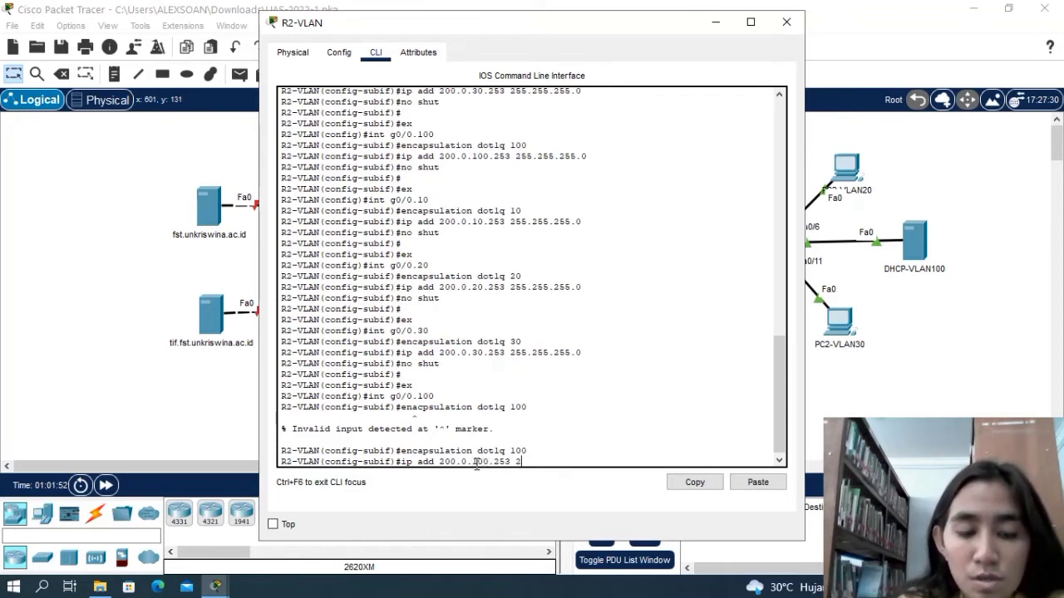
pyautogui.write('2255')
pyautogui.press('BackSpace')
pyautogui.press('BackSpace')
pyautogui.press('BackSpace')
pyautogui.press('BackSpace')
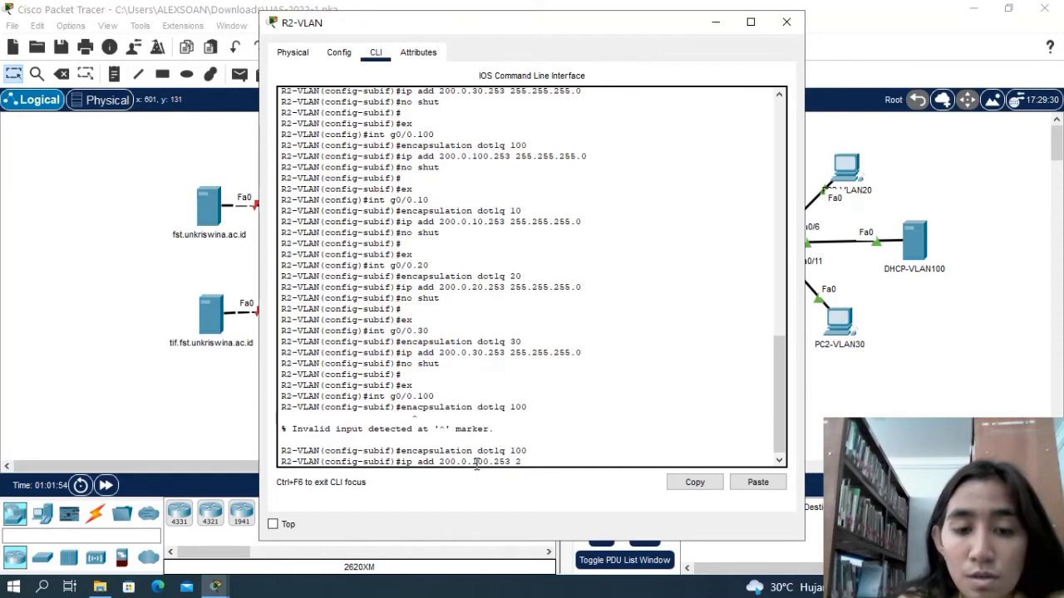
pyautogui.write('55.')
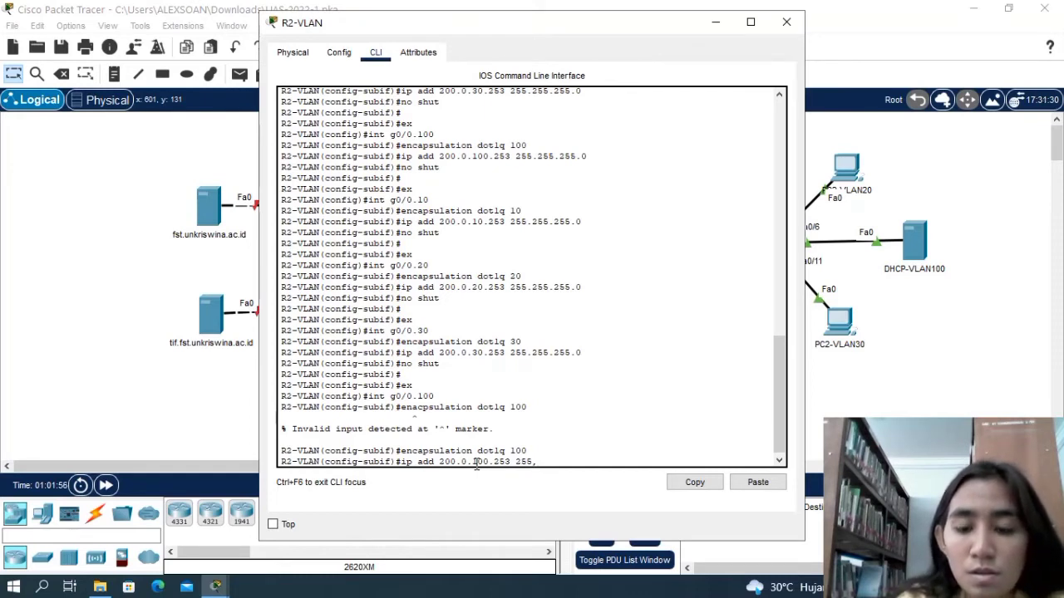
pyautogui.write('.255')
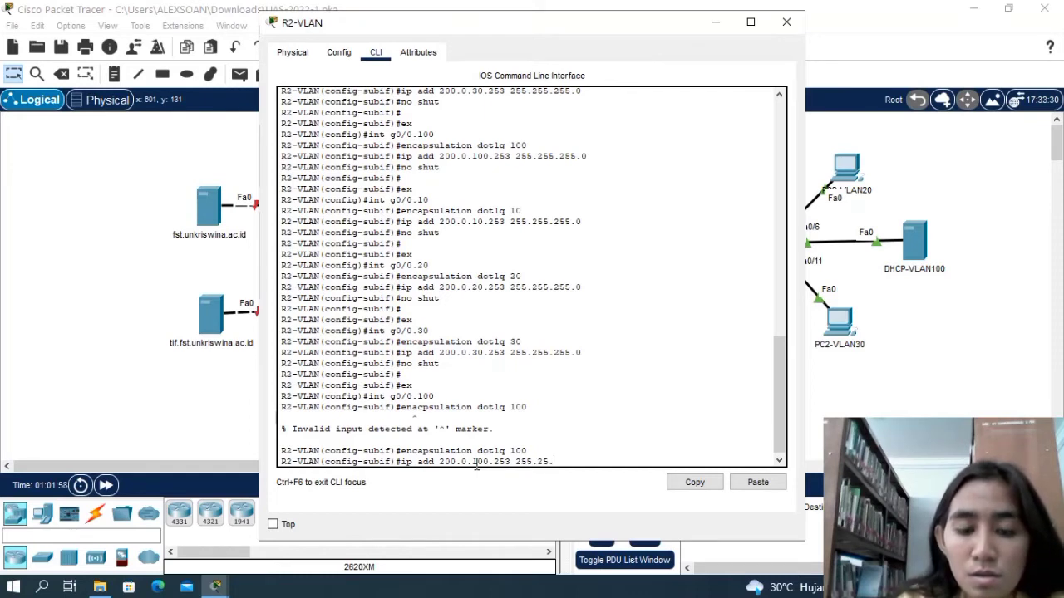
pyautogui.write('.255')
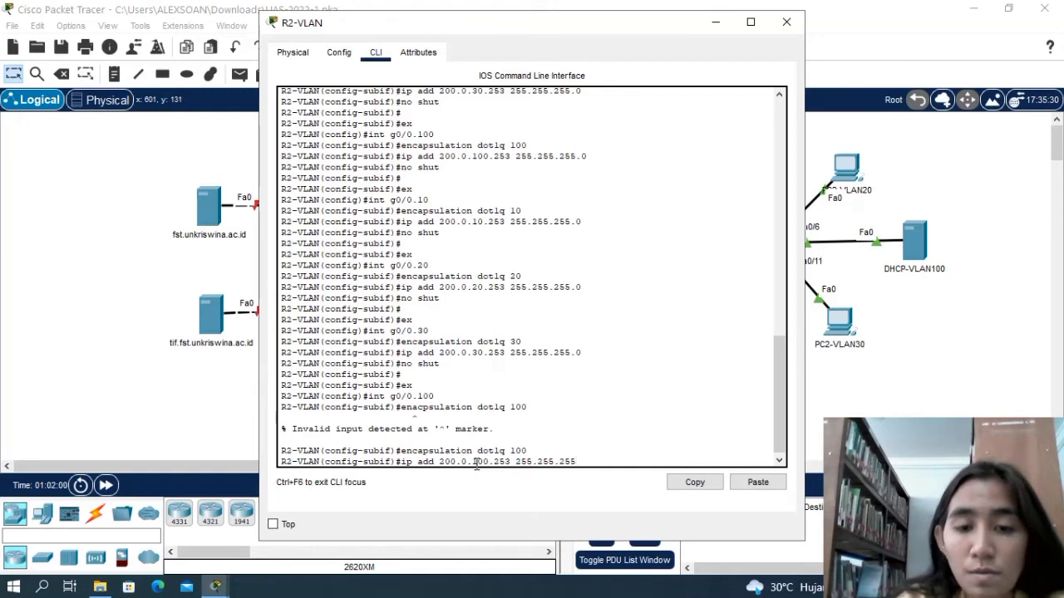
pyautogui.write('.0')
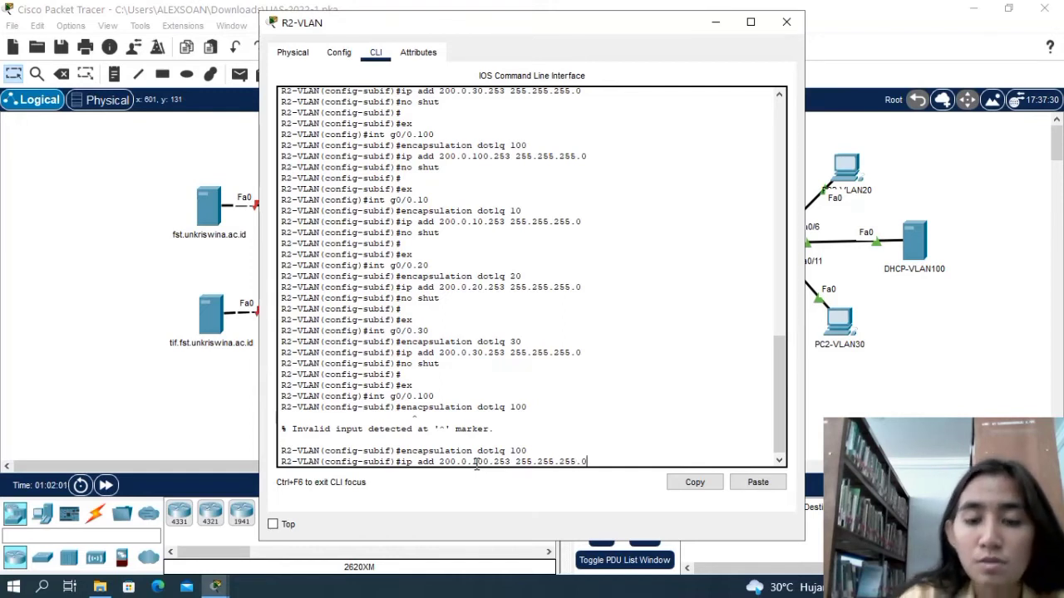
pyautogui.press('Return')
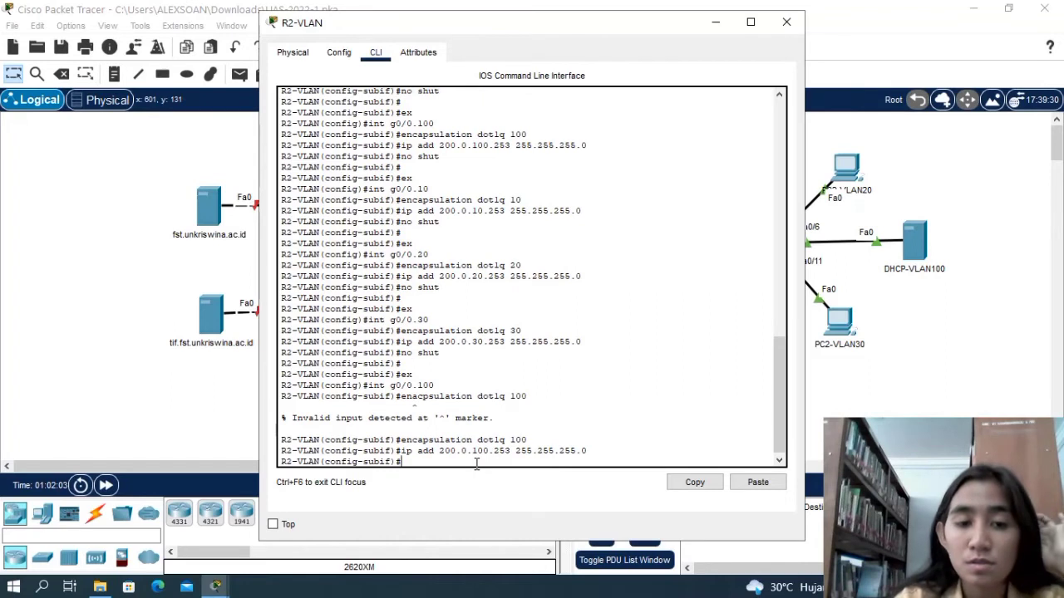
# Try to enable subinterface g0/0.100 on R2-VLAN with the command not shut.
pyautogui.write('noi shut')
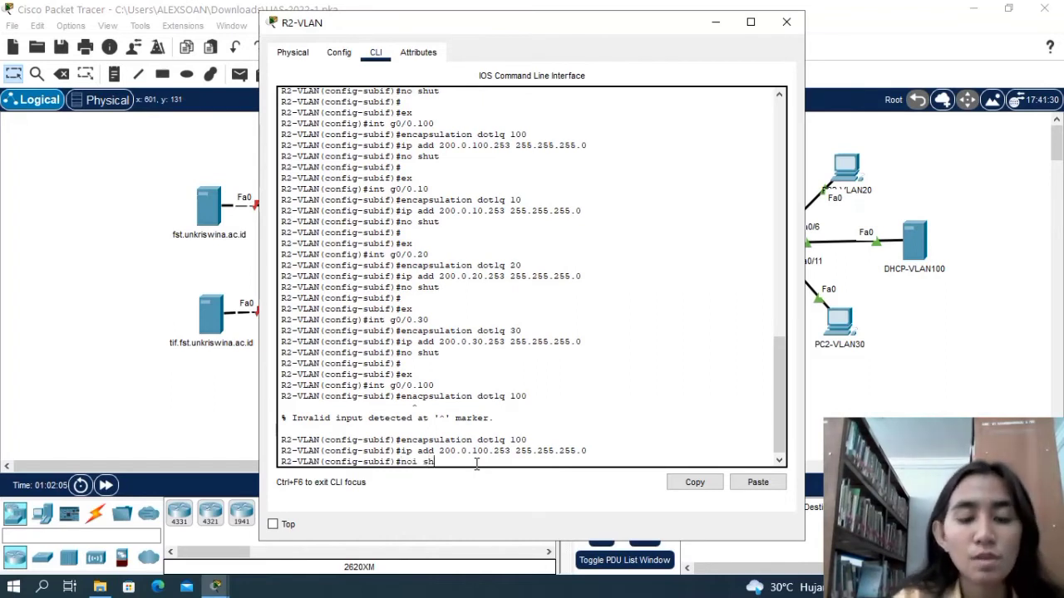
pyautogui.press('BackSpace')
pyautogui.press('BackSpace')
pyautogui.press('BackSpace')
pyautogui.press('BackSpace')
pyautogui.press('BackSpace')
pyautogui.press('BackSpace')
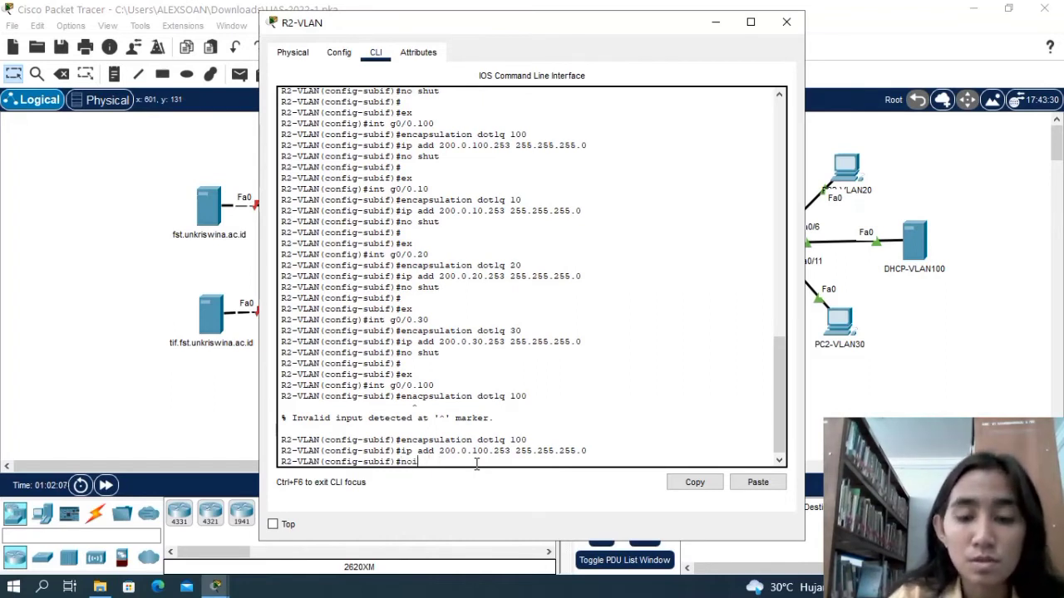
pyautogui.write('t shut')
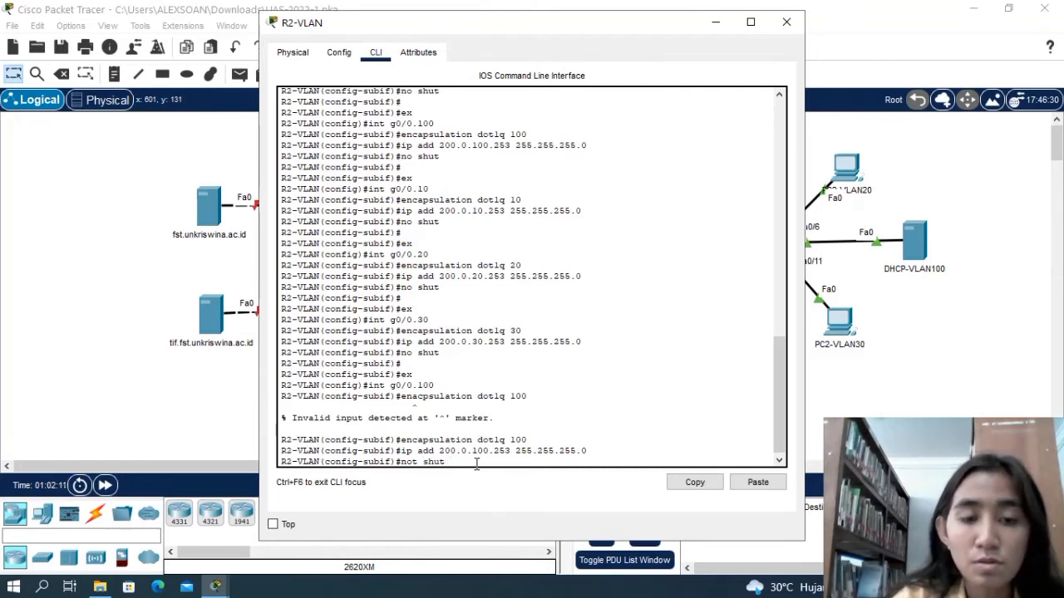
pyautogui.press('Return')
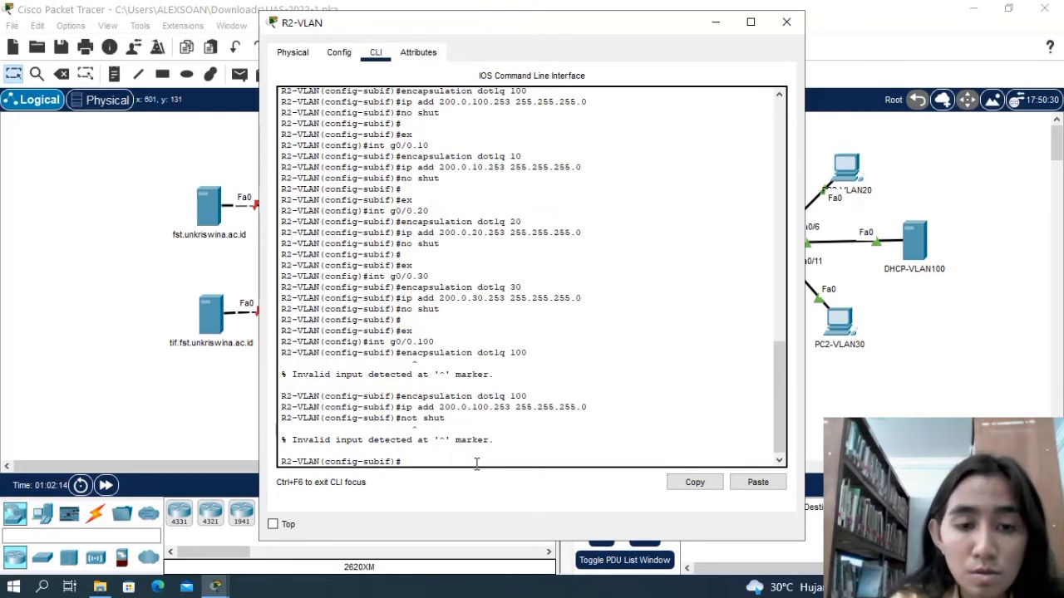
# Enable subinterface g0/0.100 on R2-VLAN with no shut and return to global configuration mode with ex.
pyautogui.write('no shut')
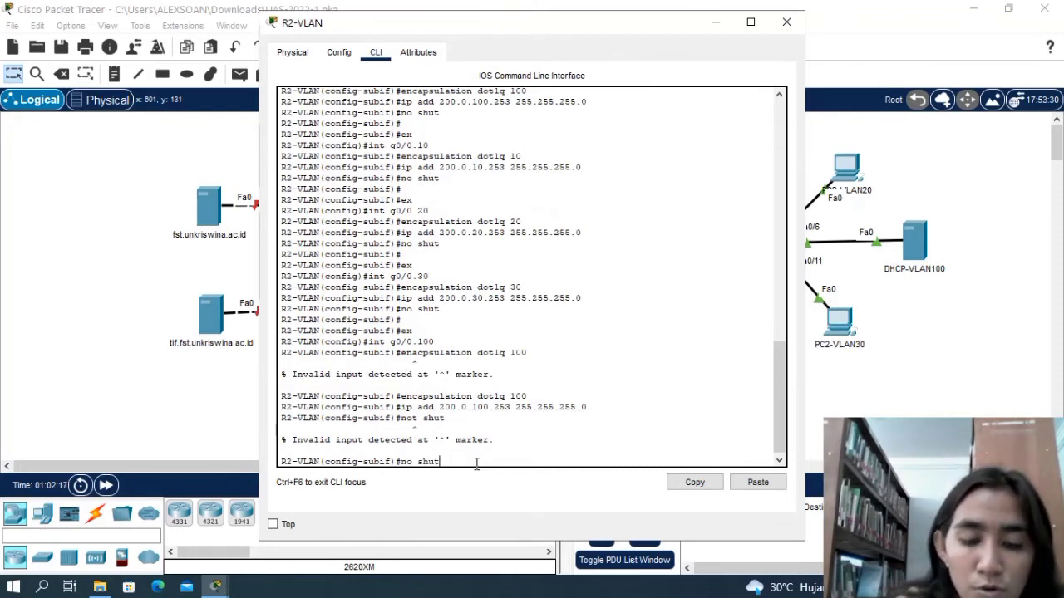
pyautogui.press('Return')
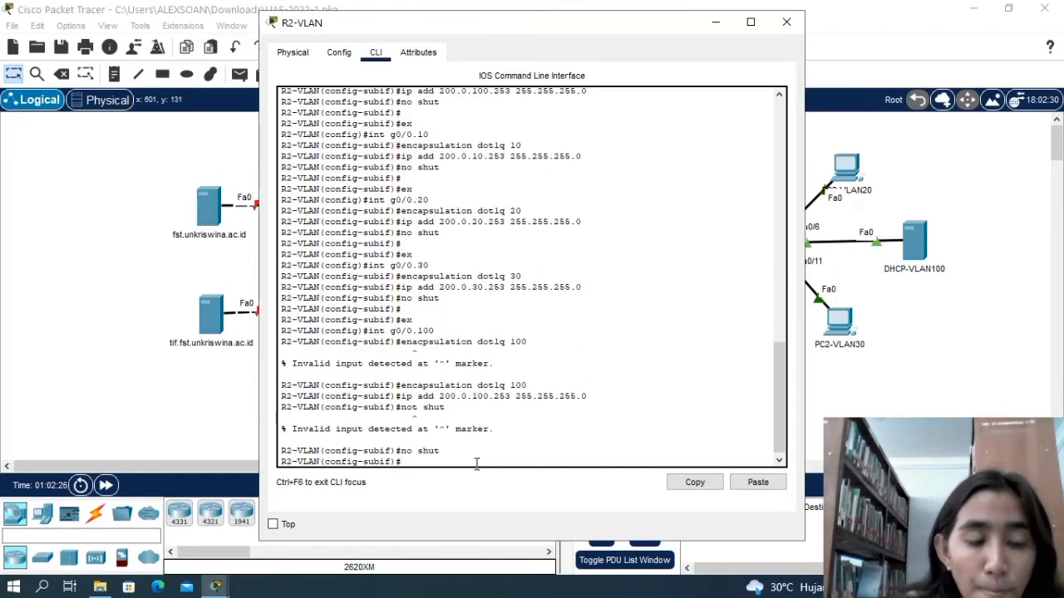
pyautogui.write('x')
pyautogui.press('Return')
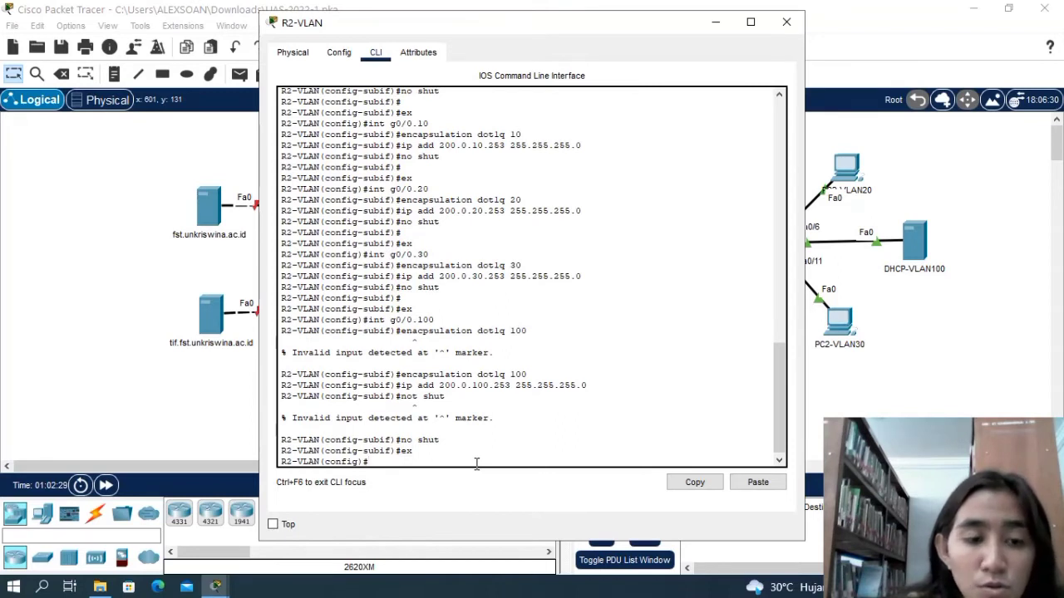
# Enter interface g0/0 on R2-VLAN and enable the physical port with no shut.
pyautogui.write('int')
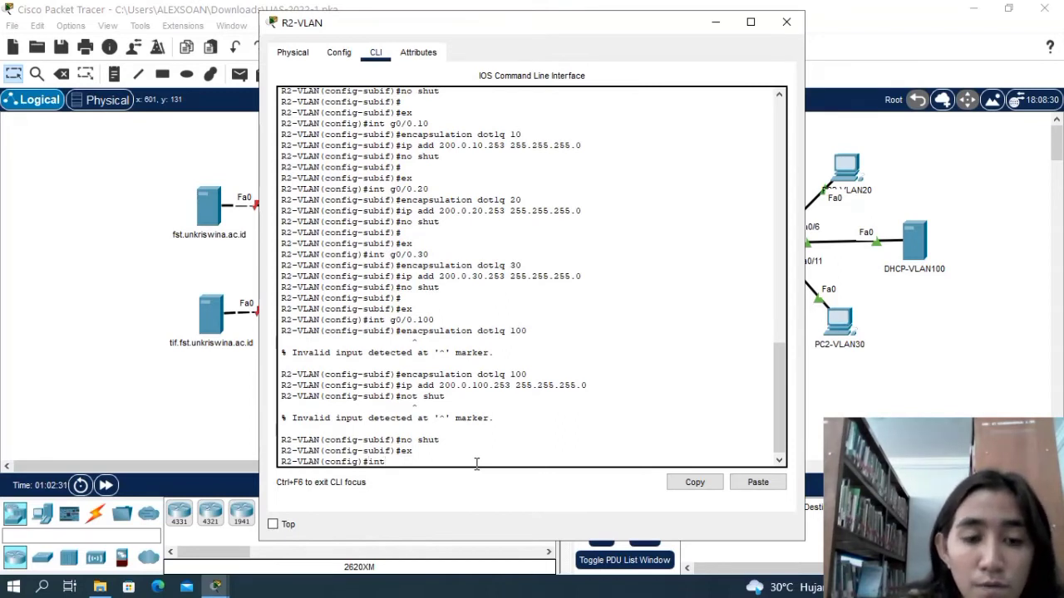
pyautogui.write(' g0')
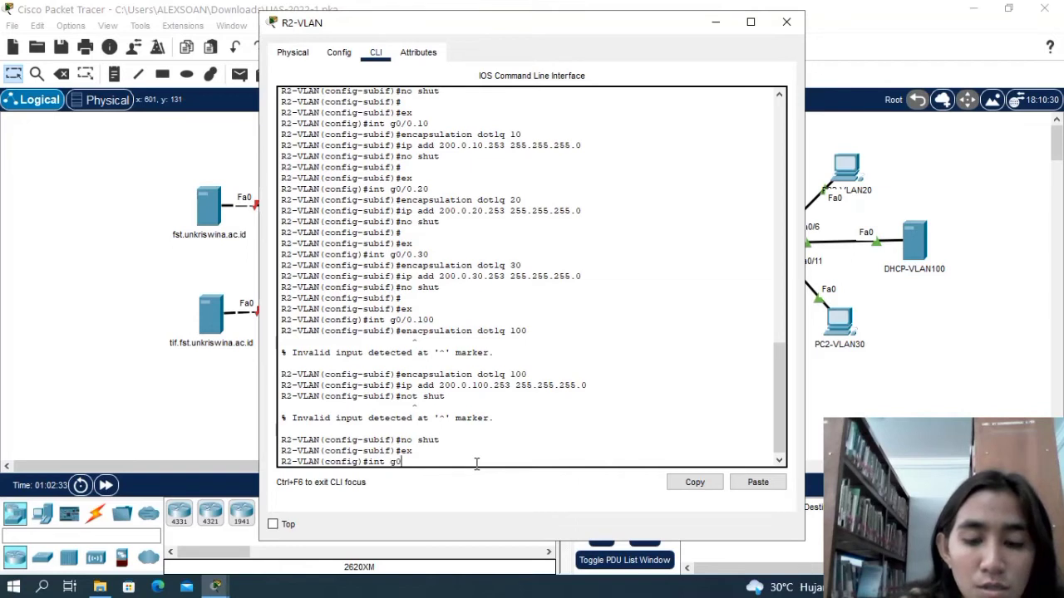
pyautogui.write('/0')
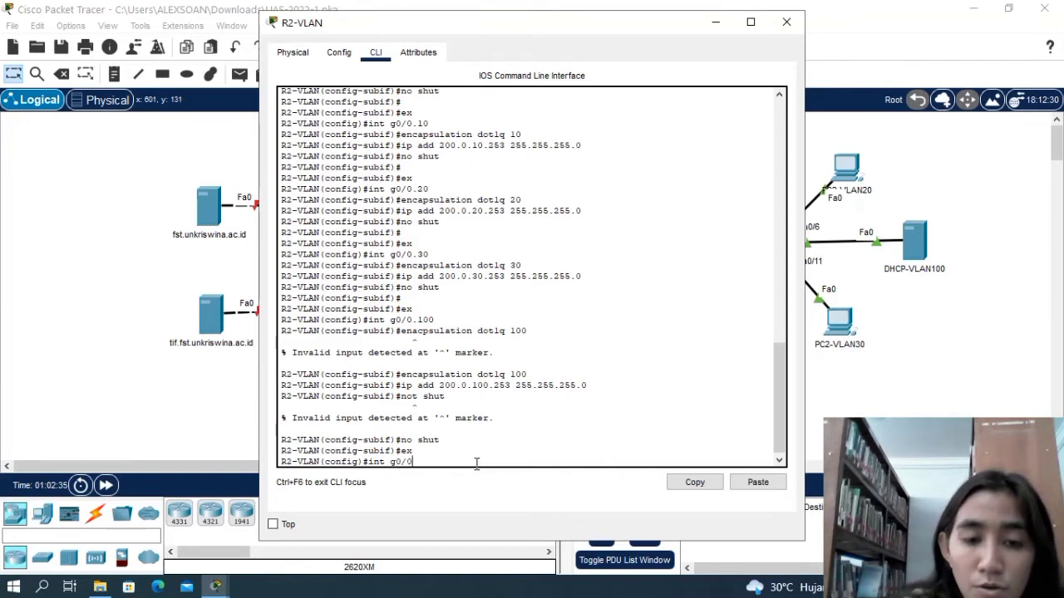
pyautogui.press('Return')
pyautogui.write('nio')
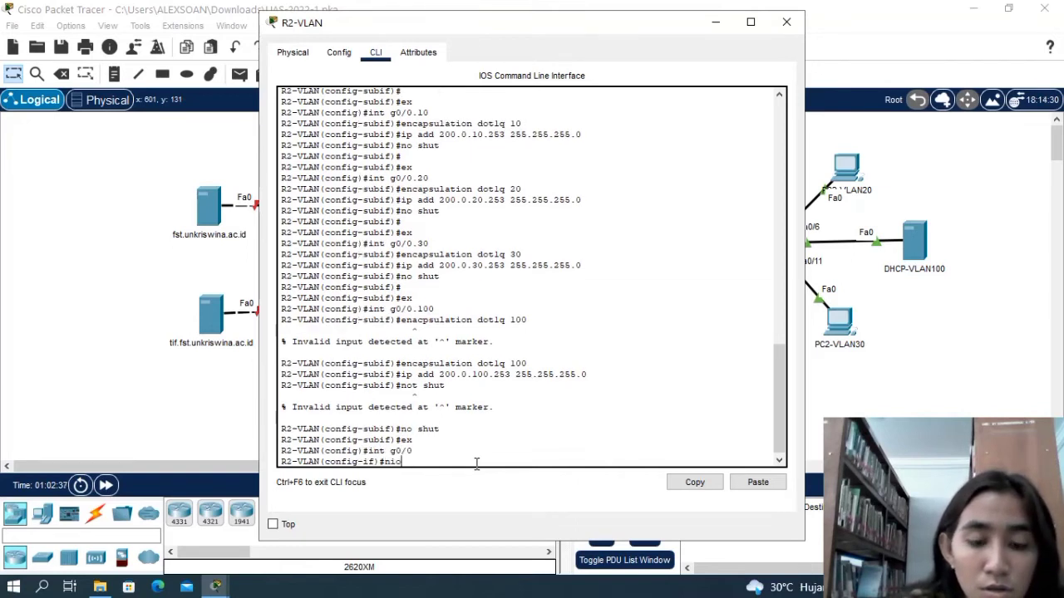
pyautogui.press('BackSpace')
pyautogui.press('BackSpace')
pyautogui.write('o')
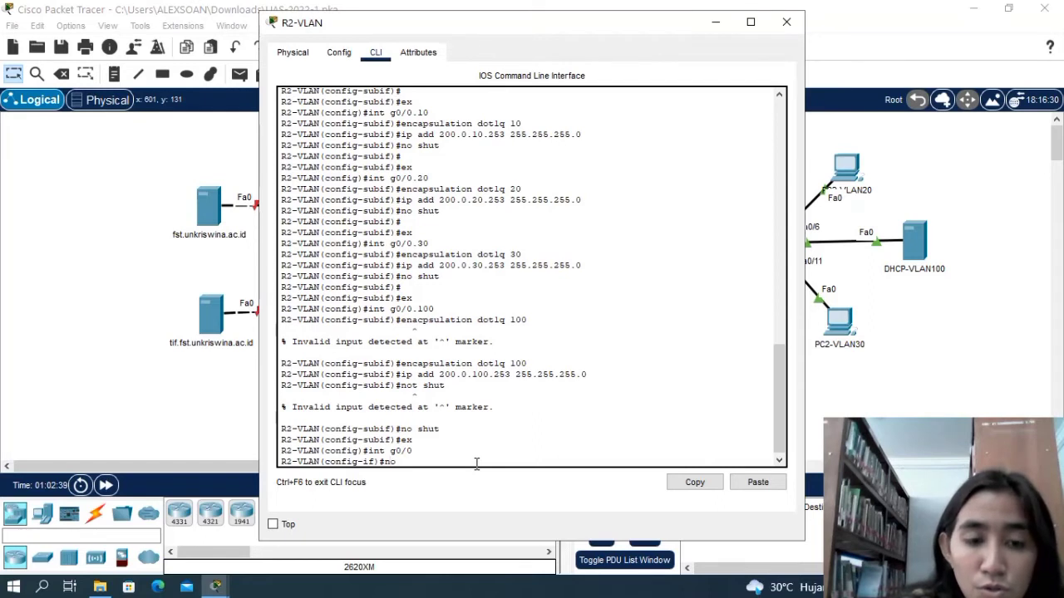
pyautogui.write(' shut')
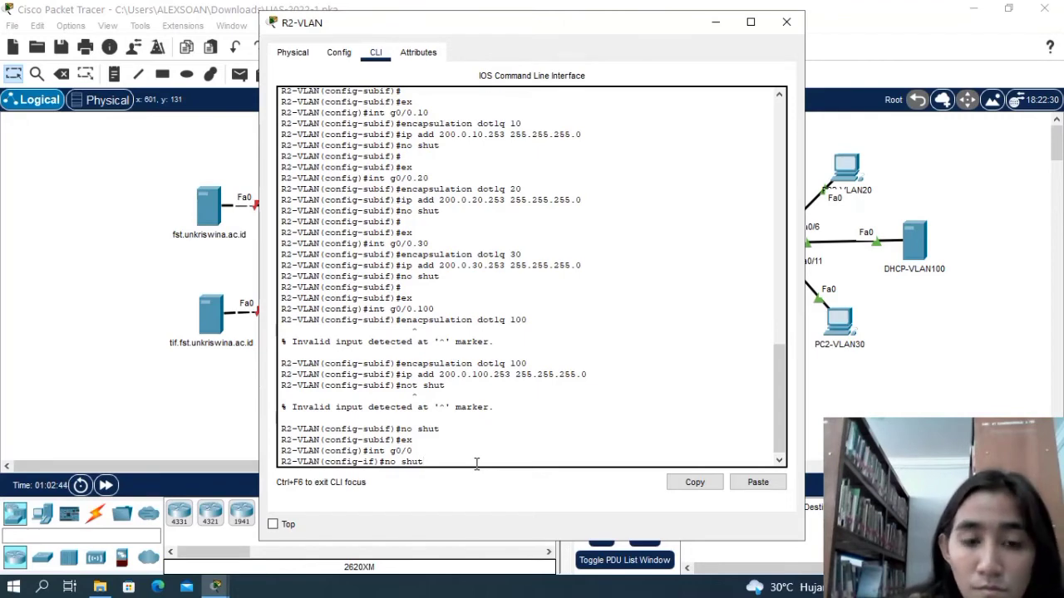
pyautogui.press('Return')
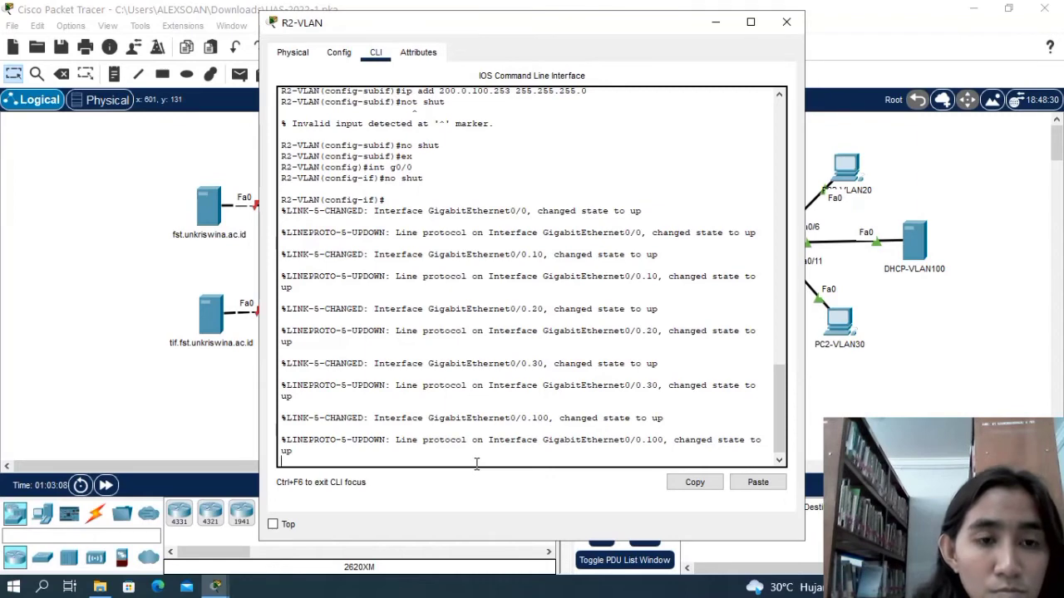
# Leave interface g0/0 on R2-VLAN with ex and enter subinterface g0/0.10 configuration mode.
pyautogui.press('Return')
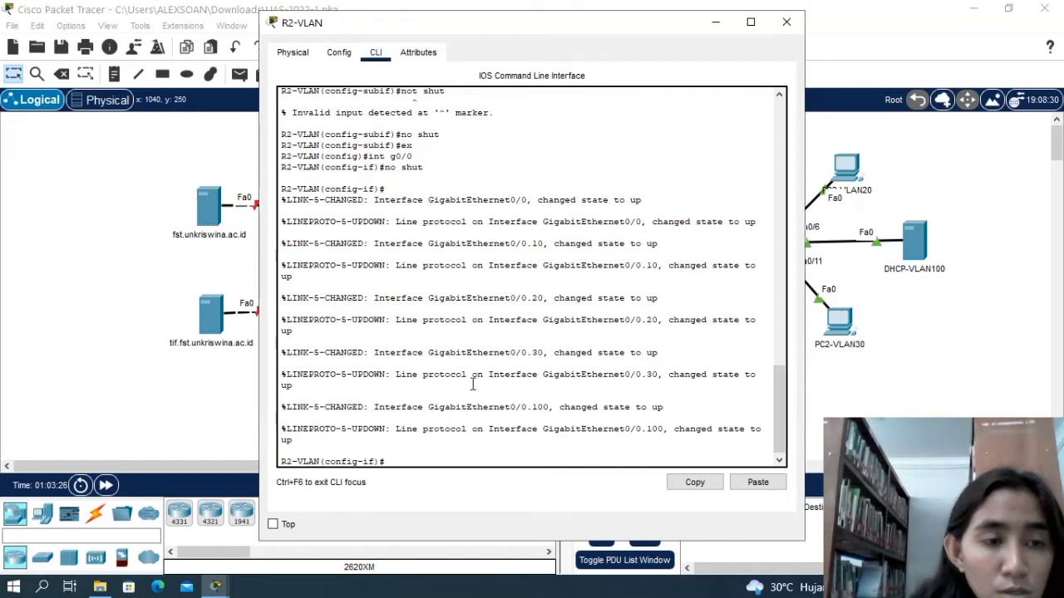
pyautogui.write('x')
pyautogui.press('Return')
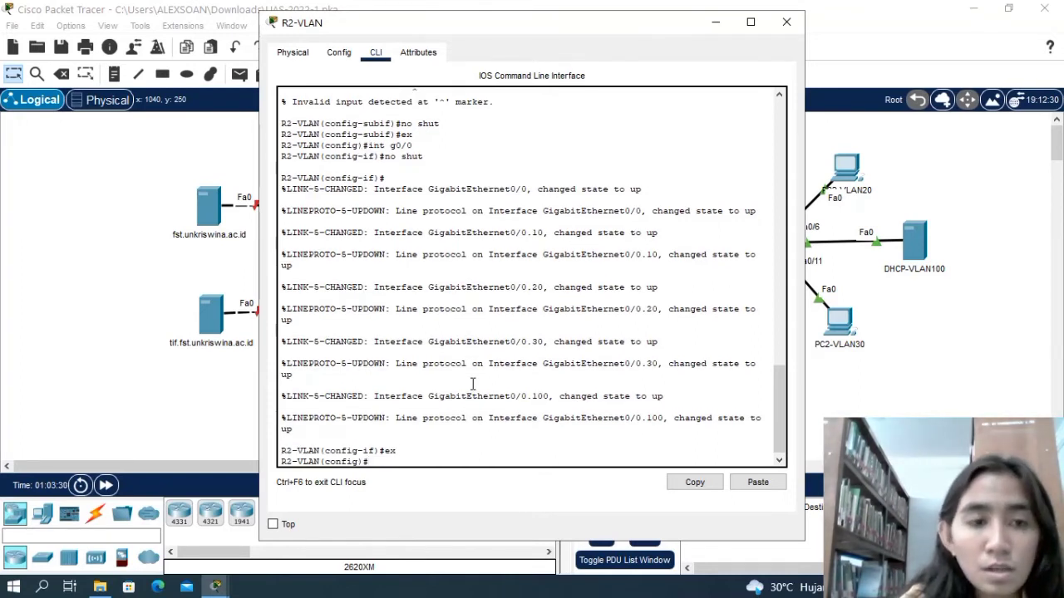
pyautogui.write('int g0')
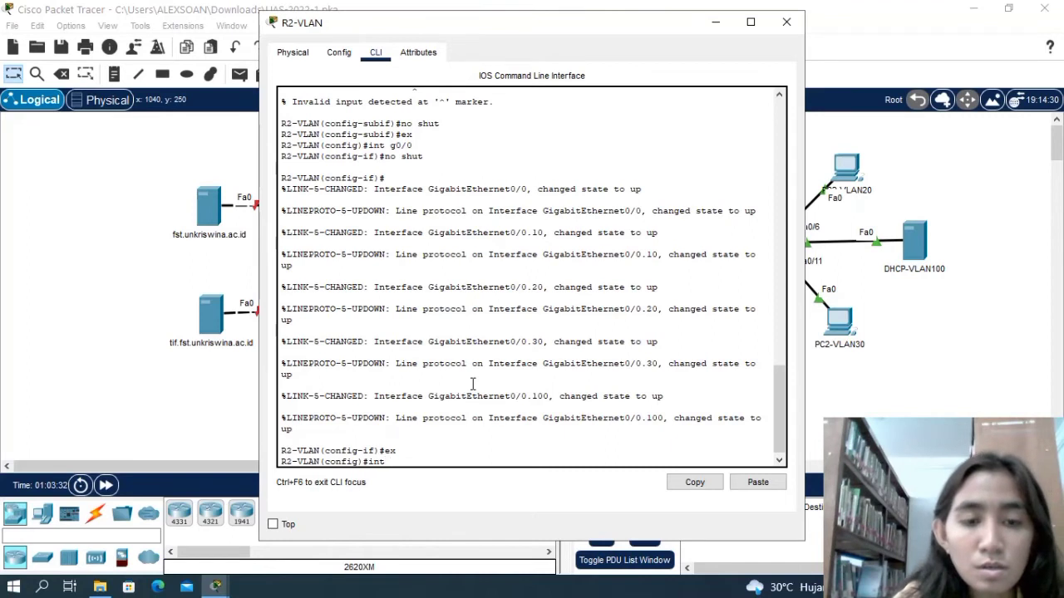
pyautogui.write('/0.10')
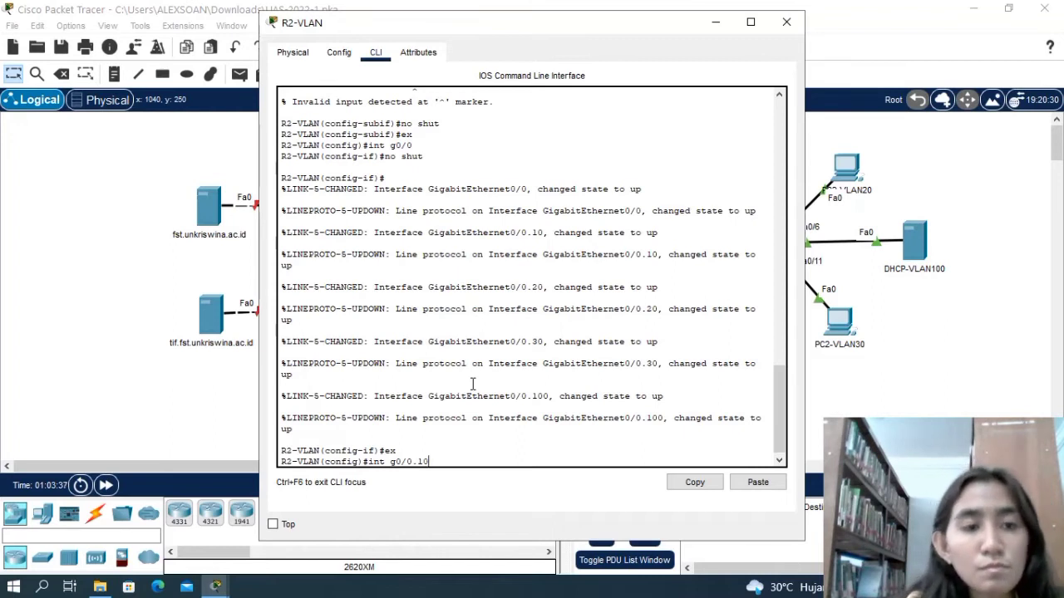
pyautogui.press('Return')
# Check the standby command's help, and set HSRP group 10's virtual IP to 200.0.10.254 on R2-VLAN's g0/0.10.
pyautogui.write('stan')
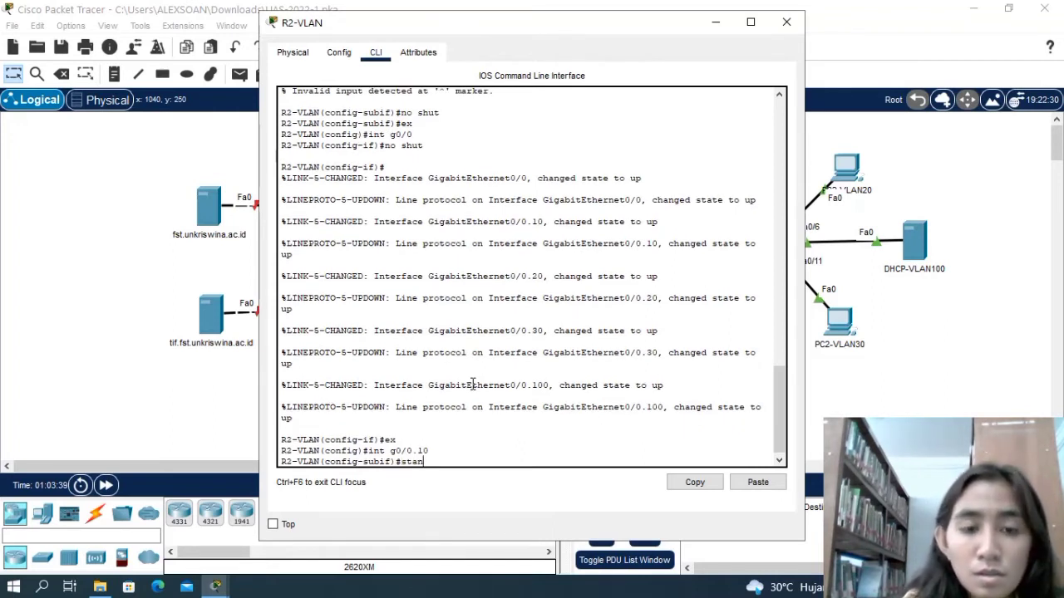
pyautogui.write('dby')
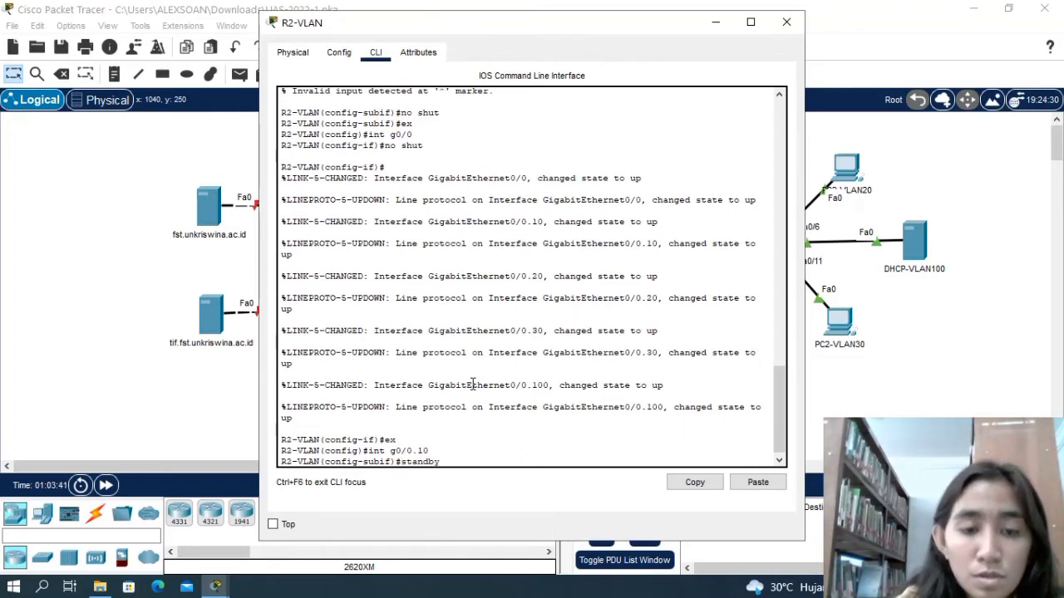
pyautogui.write('?')
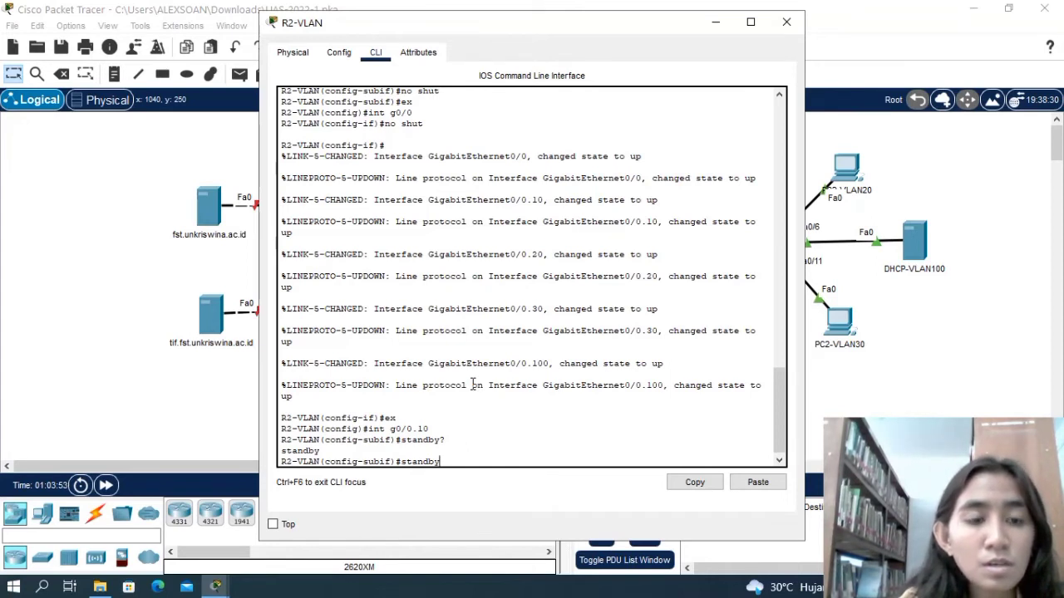
pyautogui.write('10')
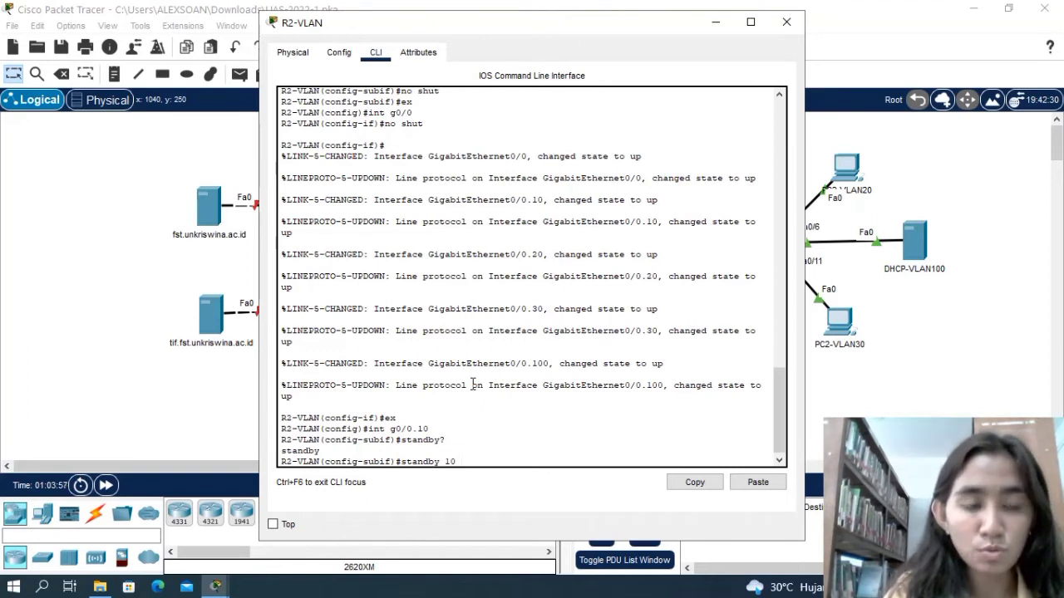
pyautogui.write(' ip')
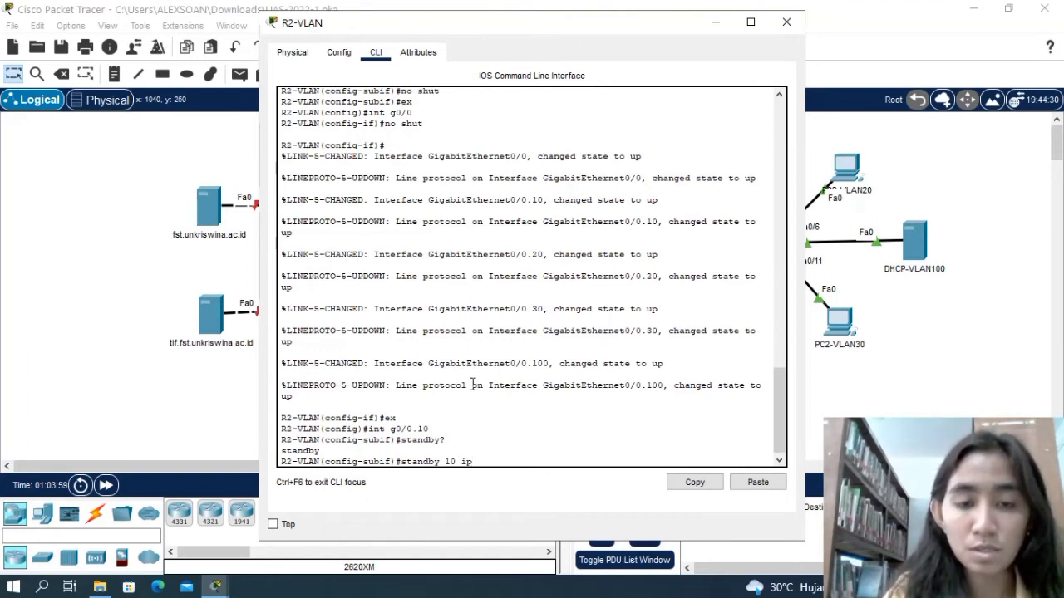
pyautogui.write(' 200')
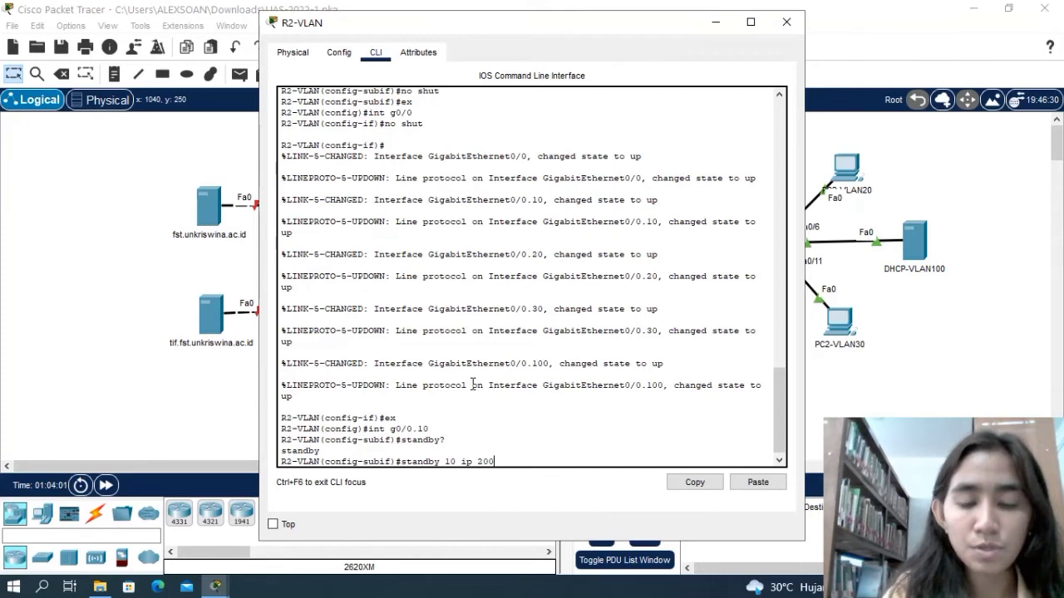
pyautogui.write('.0.10')
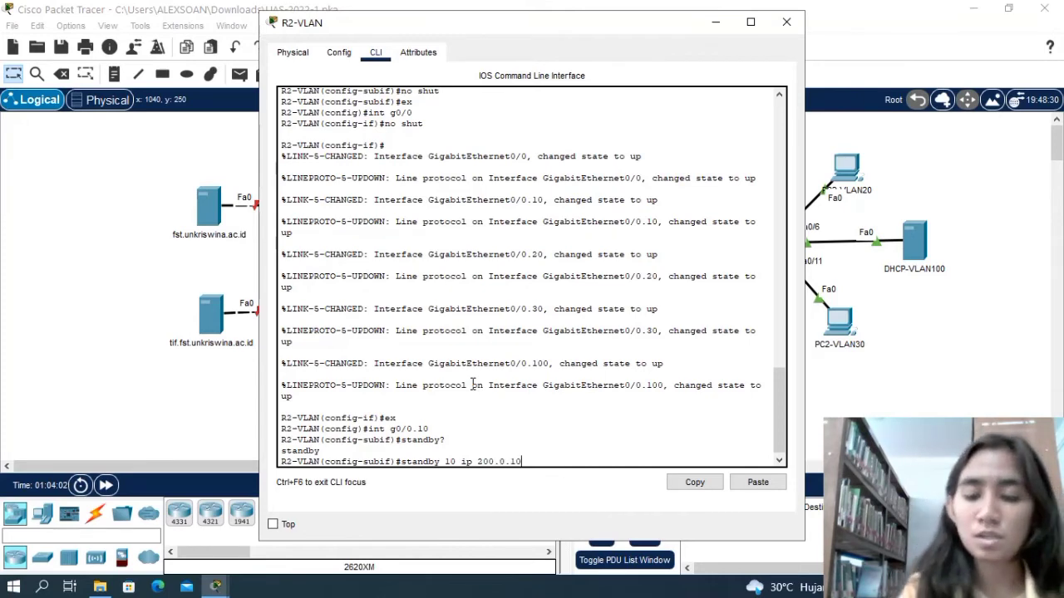
pyautogui.write('.254')
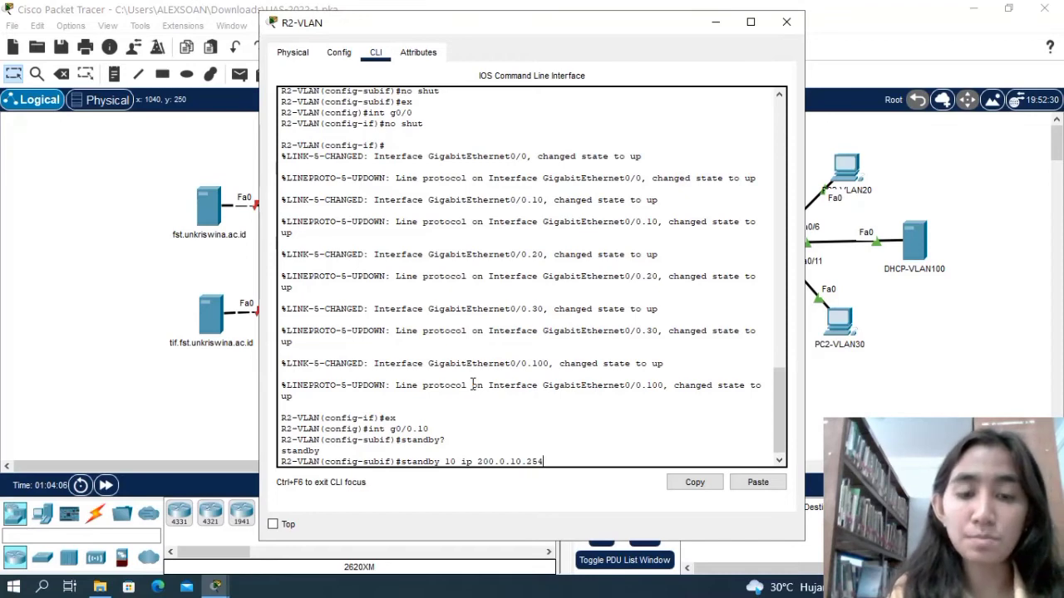
pyautogui.press('Return')
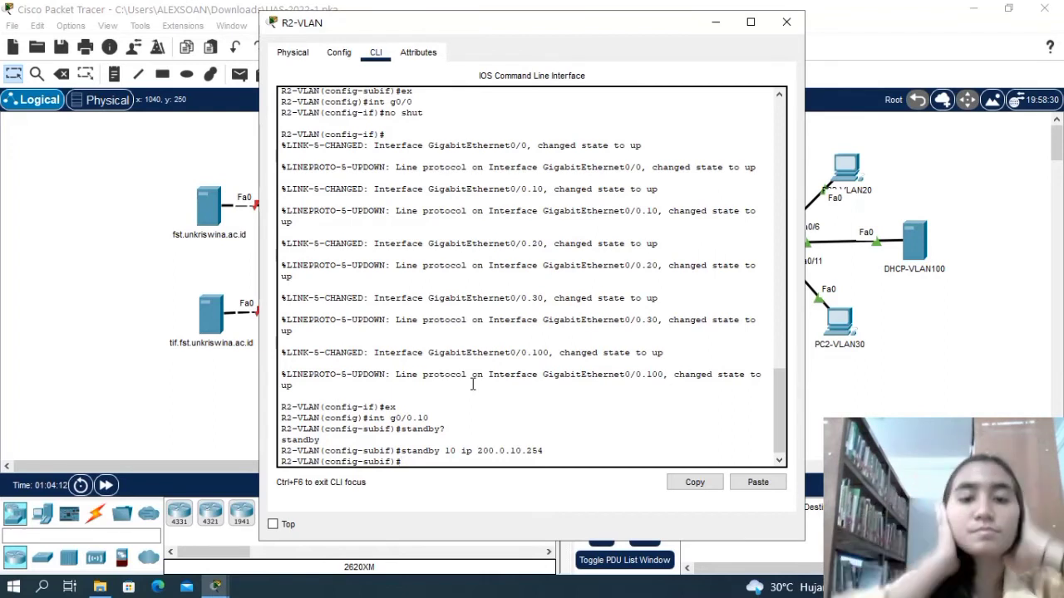
# Enable preemption for HSRP group 10 on R2-VLAN's g0/0.10 with standby 10 preempt.
pyautogui.write('standby')
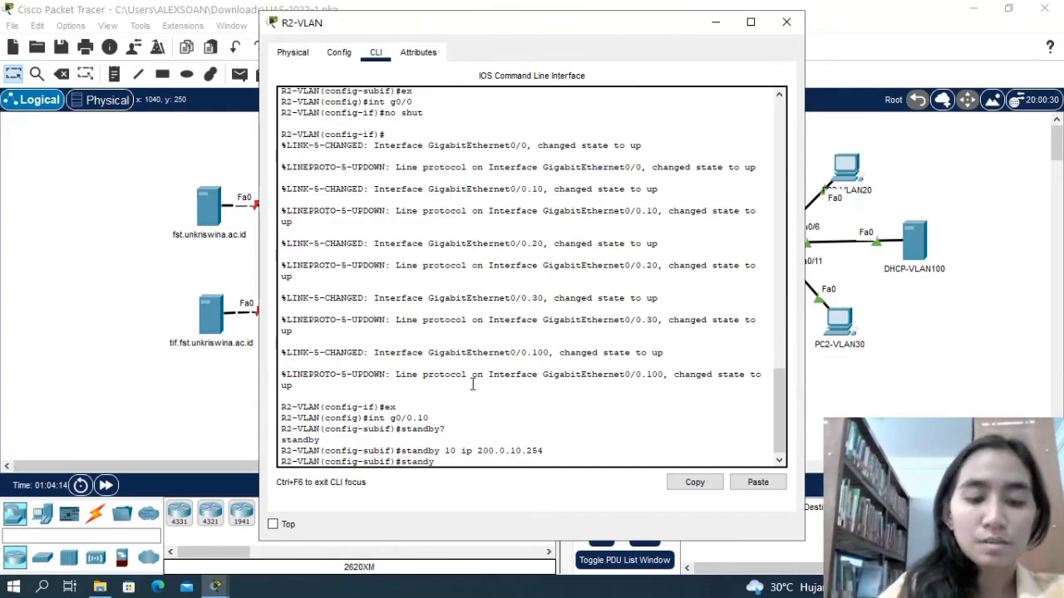
pyautogui.press('BackSpace')
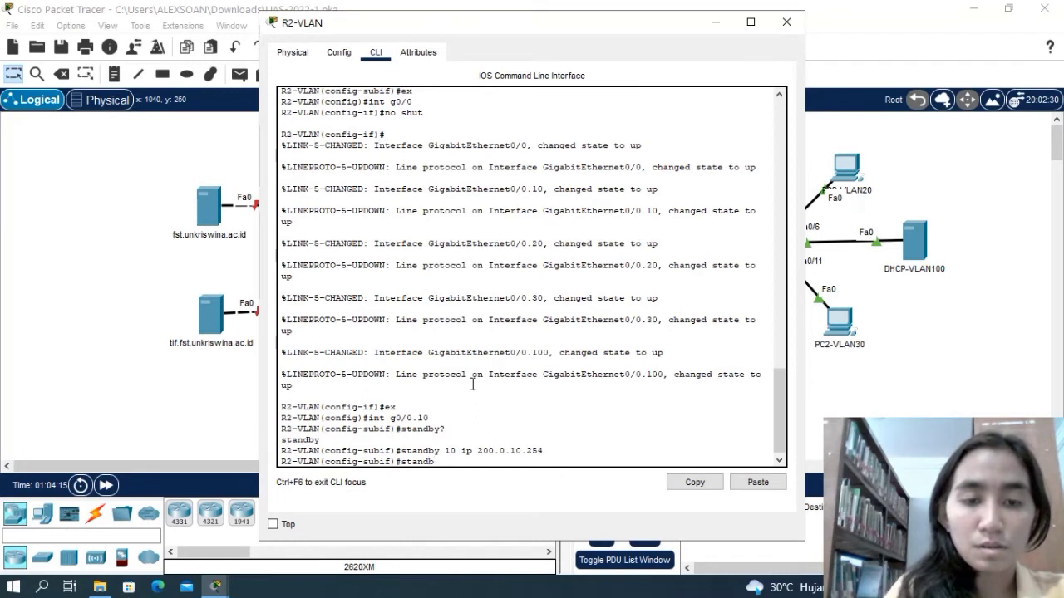
pyautogui.write('y')
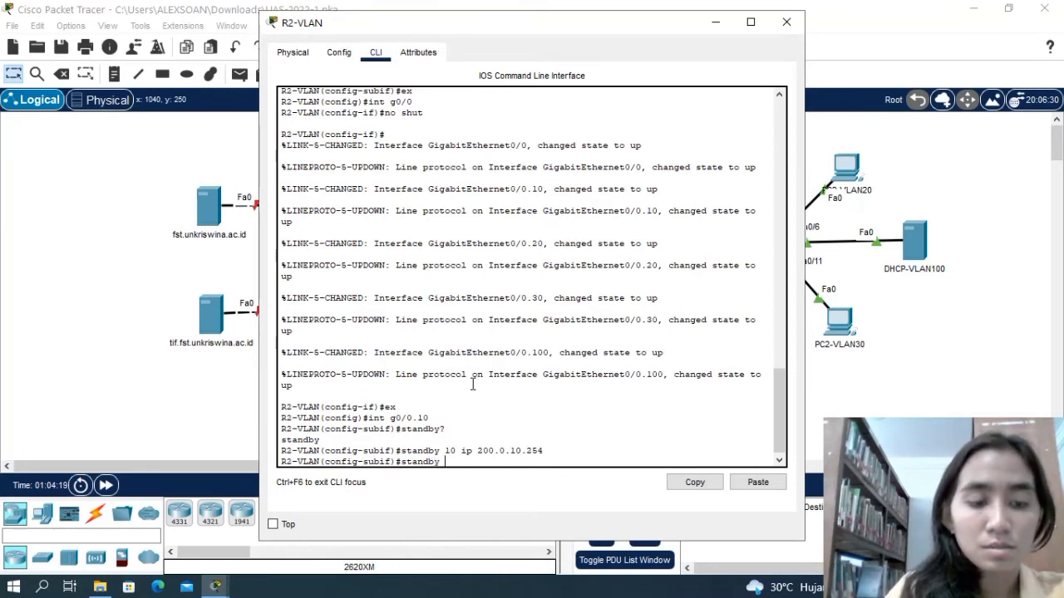
pyautogui.write(' 10 pe')
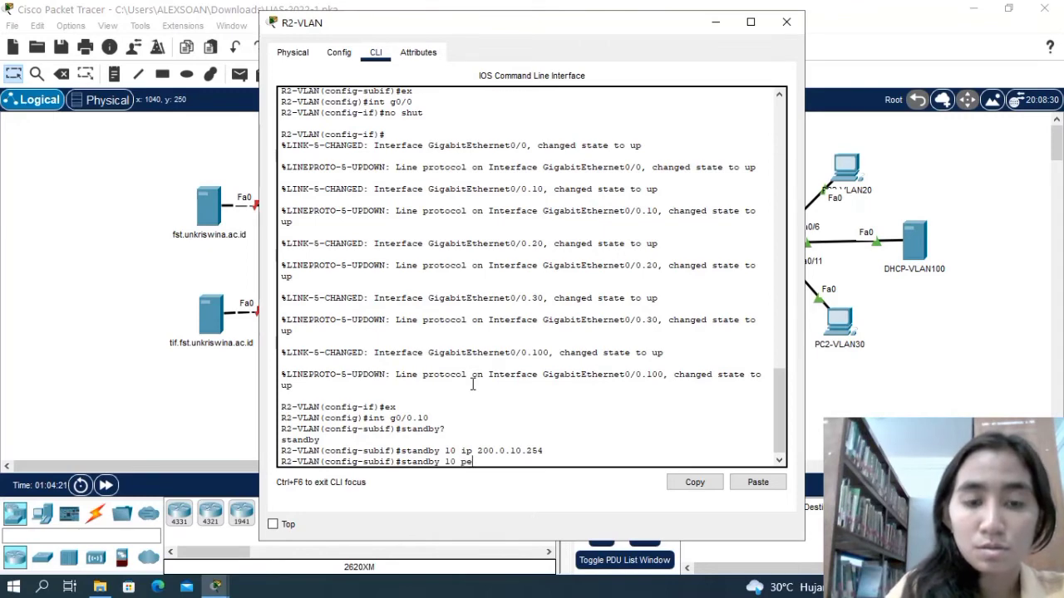
pyautogui.press('BackSpace')
pyautogui.write('ree')
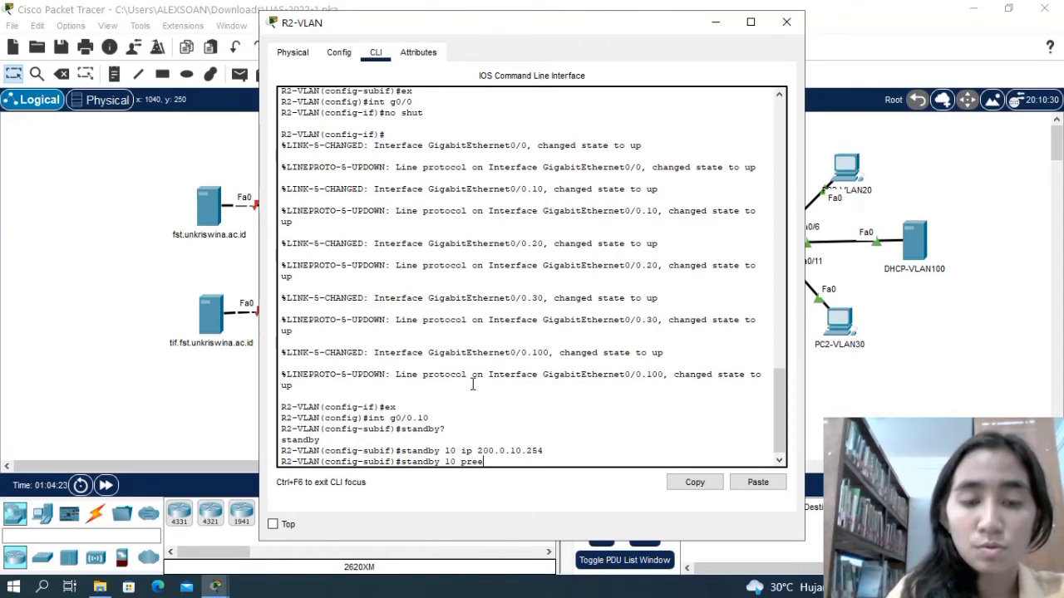
pyautogui.write('mpt')
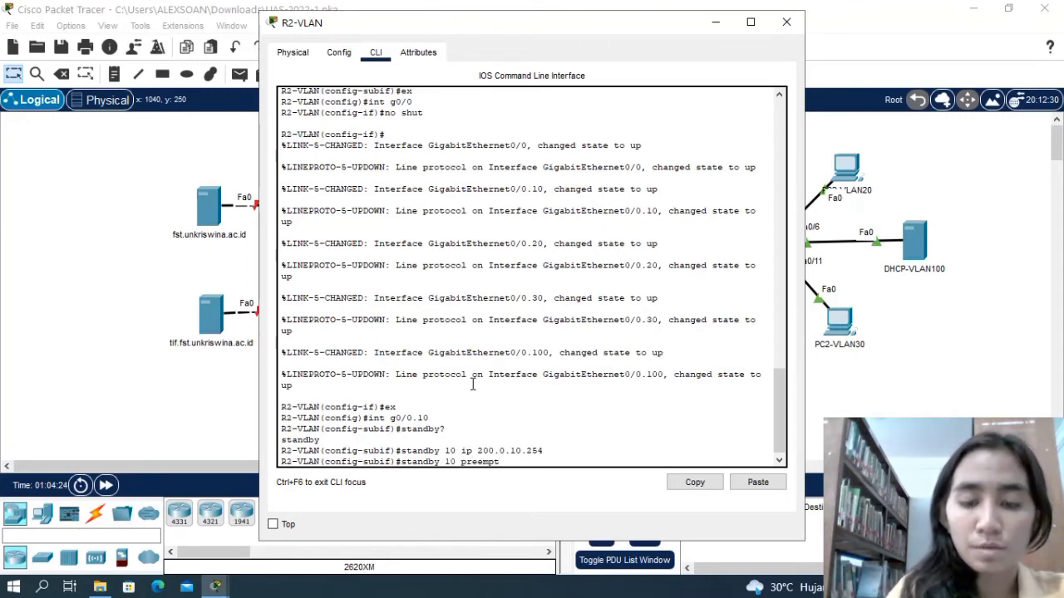
pyautogui.press('Return')
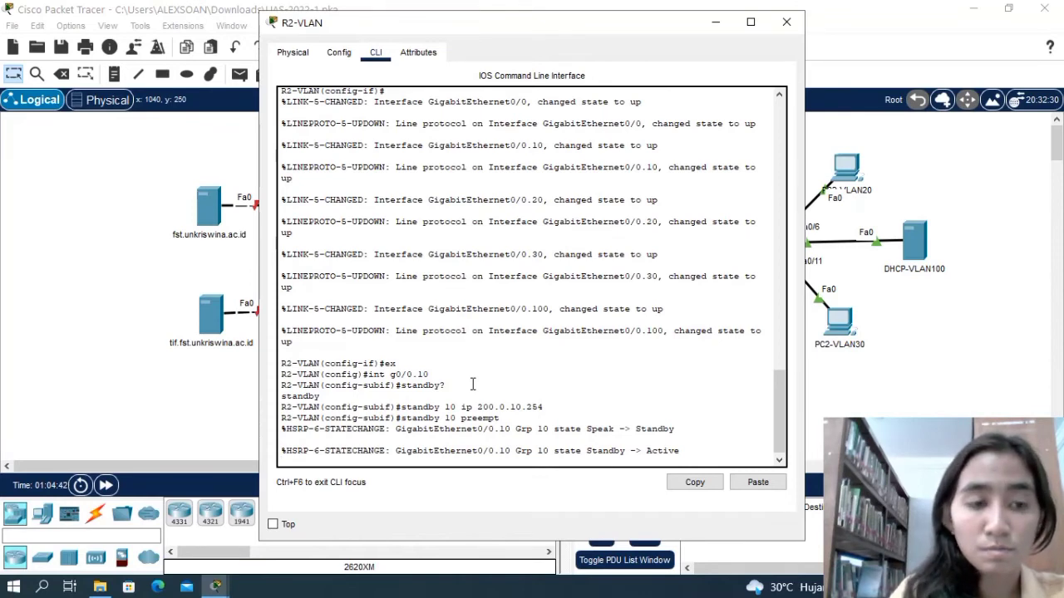
pyautogui.press('Return')
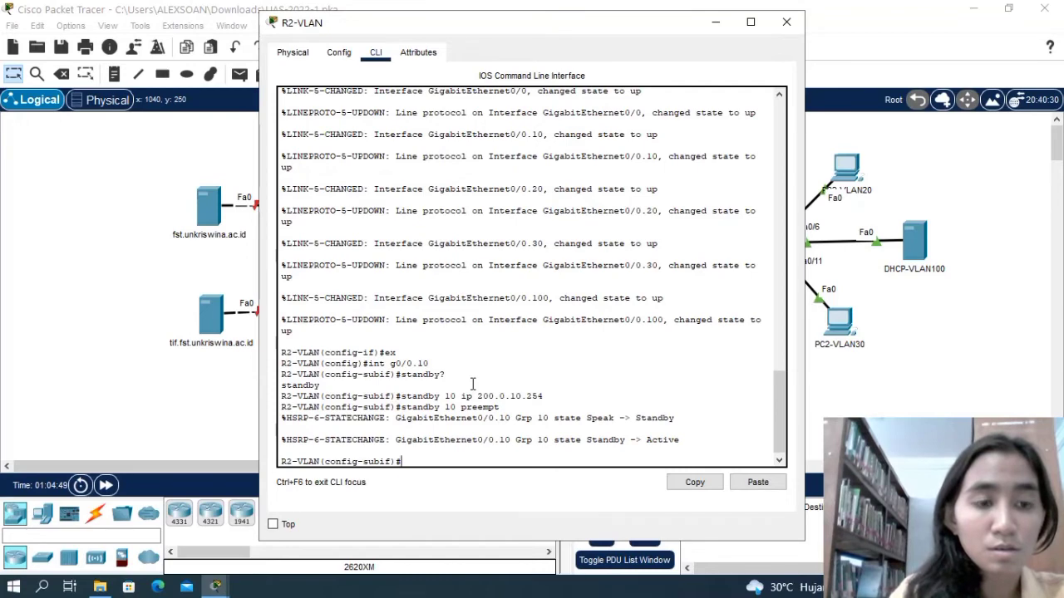
# Try the abbreviated command standby 10 pr on R2-VLAN's subinterface g0/0.10.
pyautogui.write('standby')
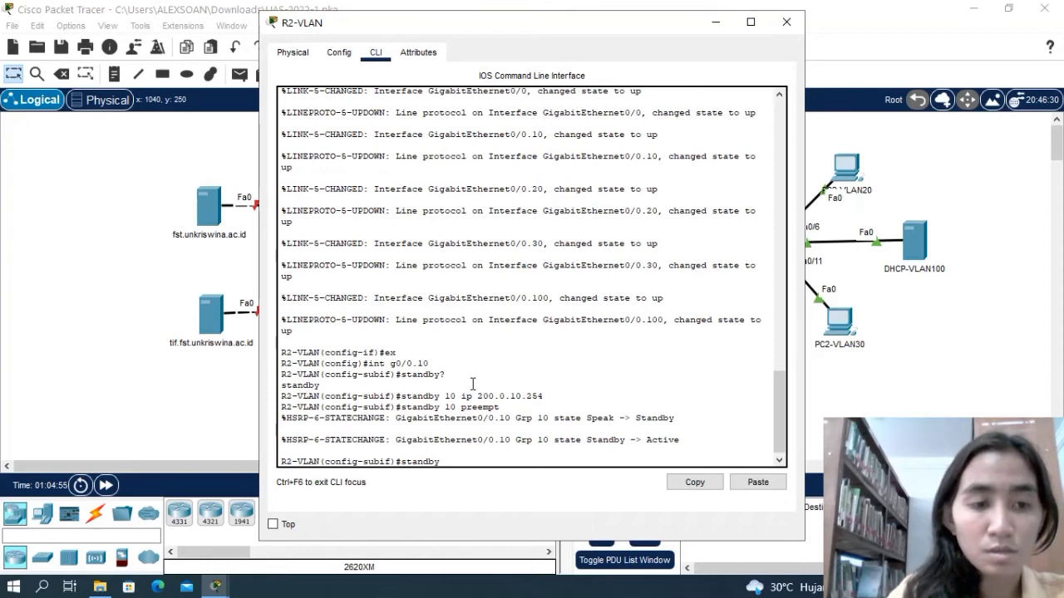
pyautogui.write(' 10 pr')
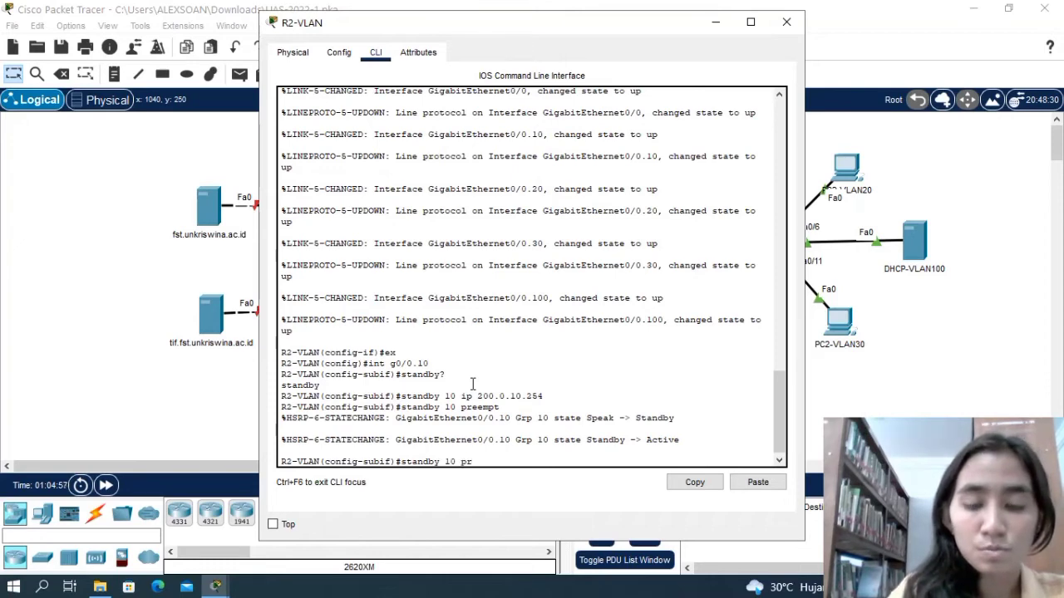
pyautogui.press('Return')
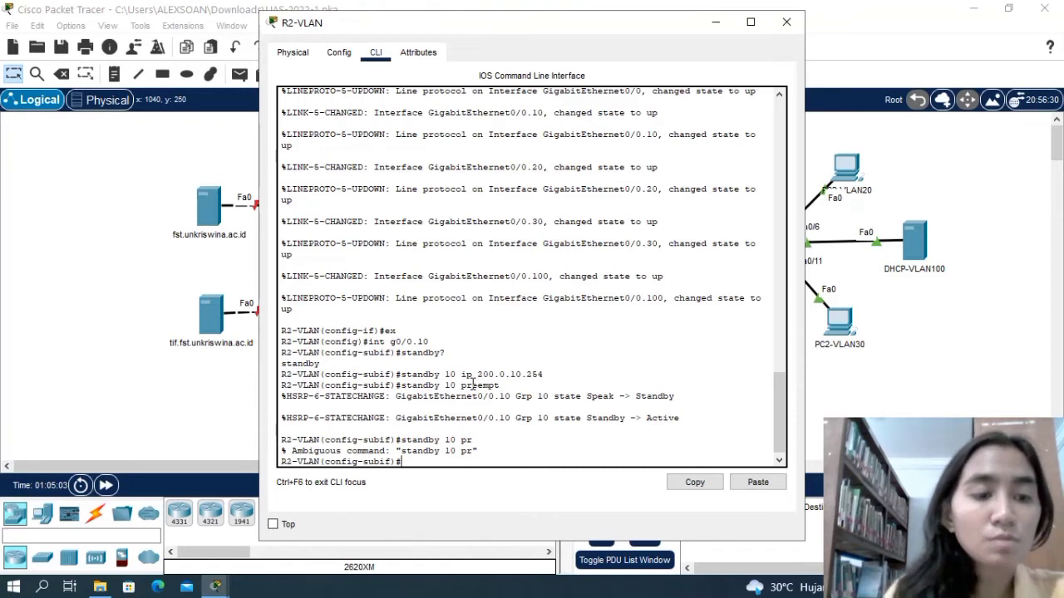
# Set the HSRP group 10 priority to 110 on R2-VLAN's subinterface g0/0.10.
pyautogui.write('stand')
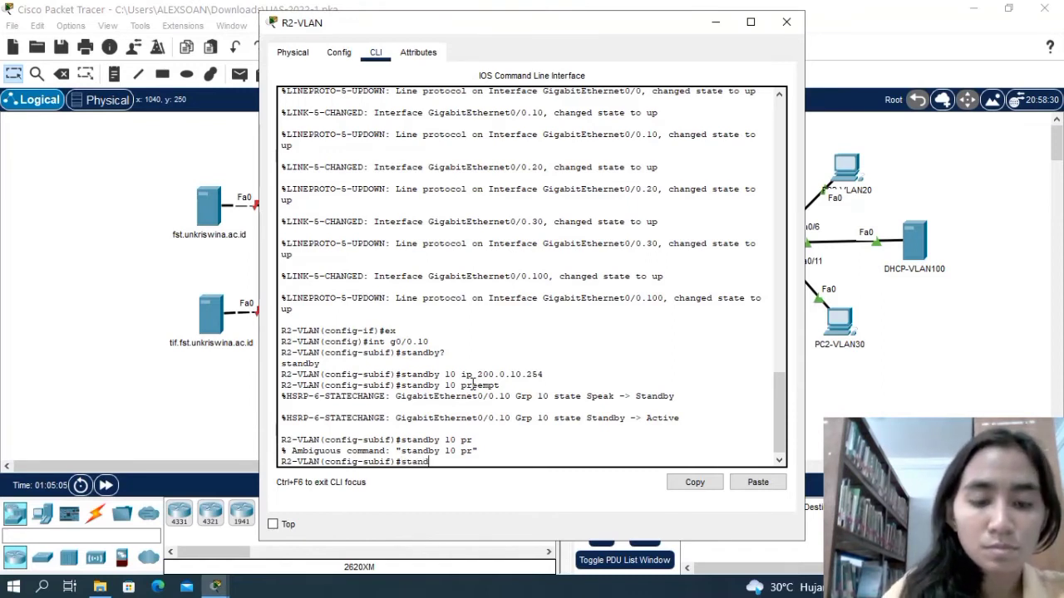
pyautogui.write('by')
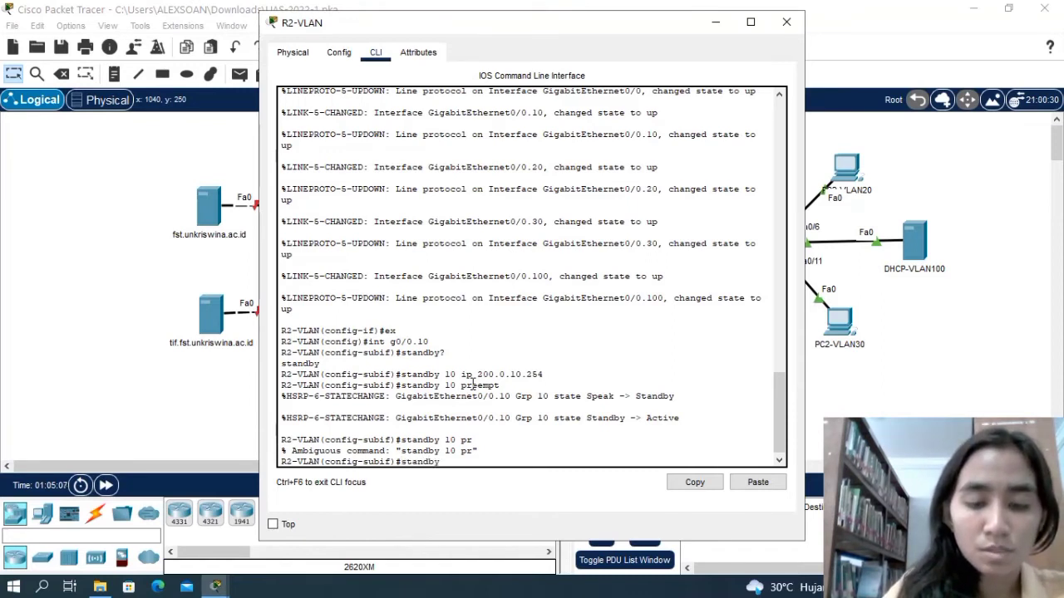
pyautogui.write(' 10 p')
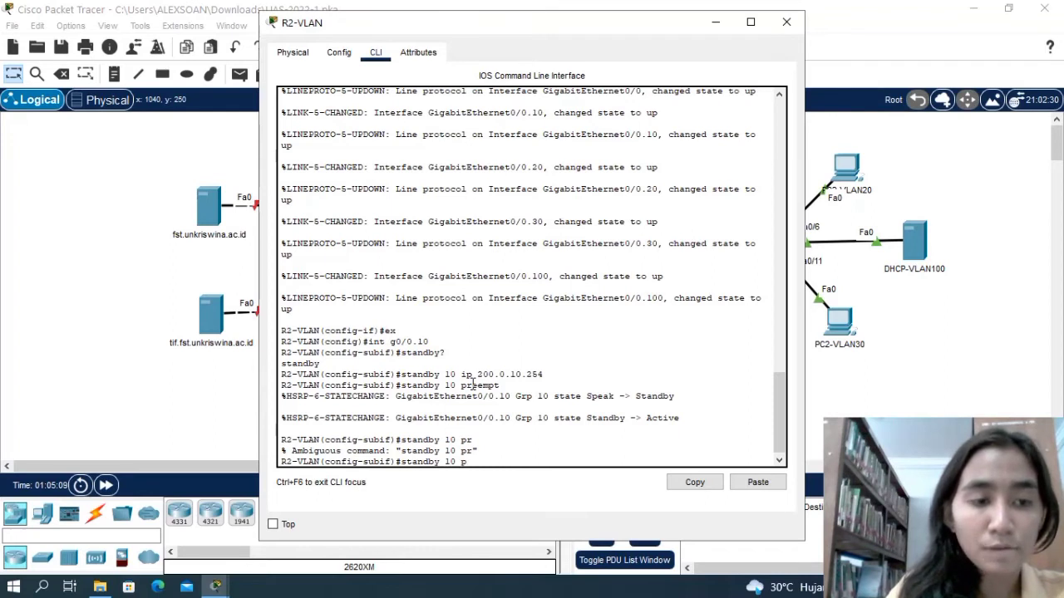
pyautogui.write('rio')
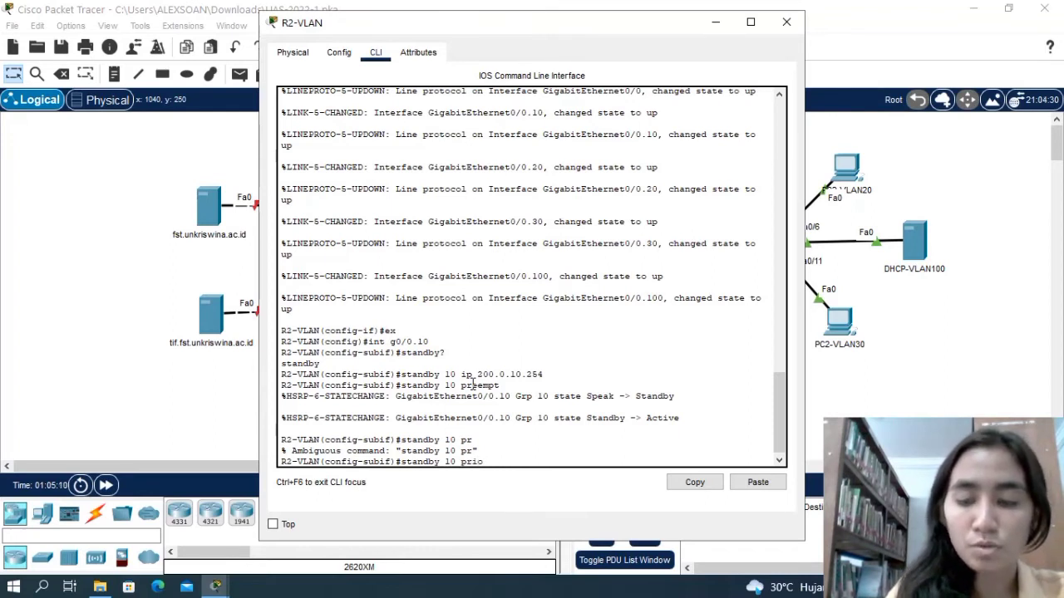
pyautogui.write('rity')
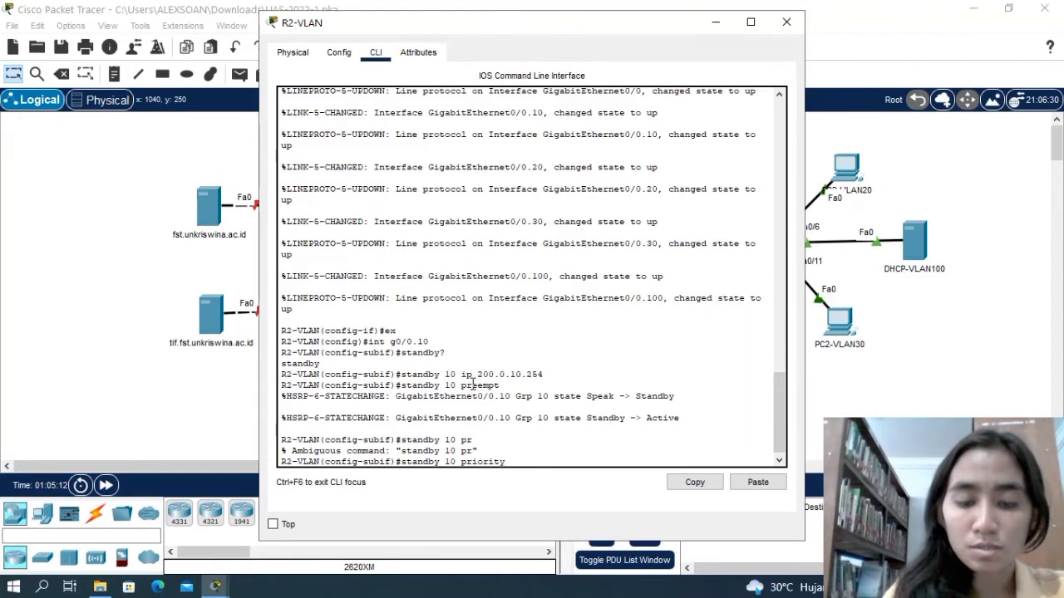
pyautogui.write(' 1')
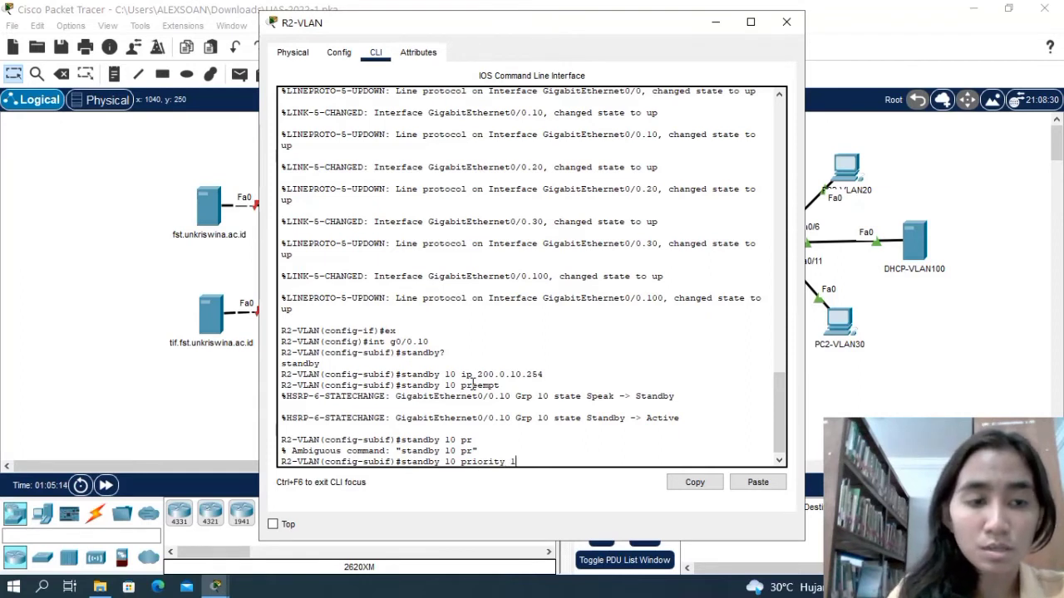
pyautogui.write('10')
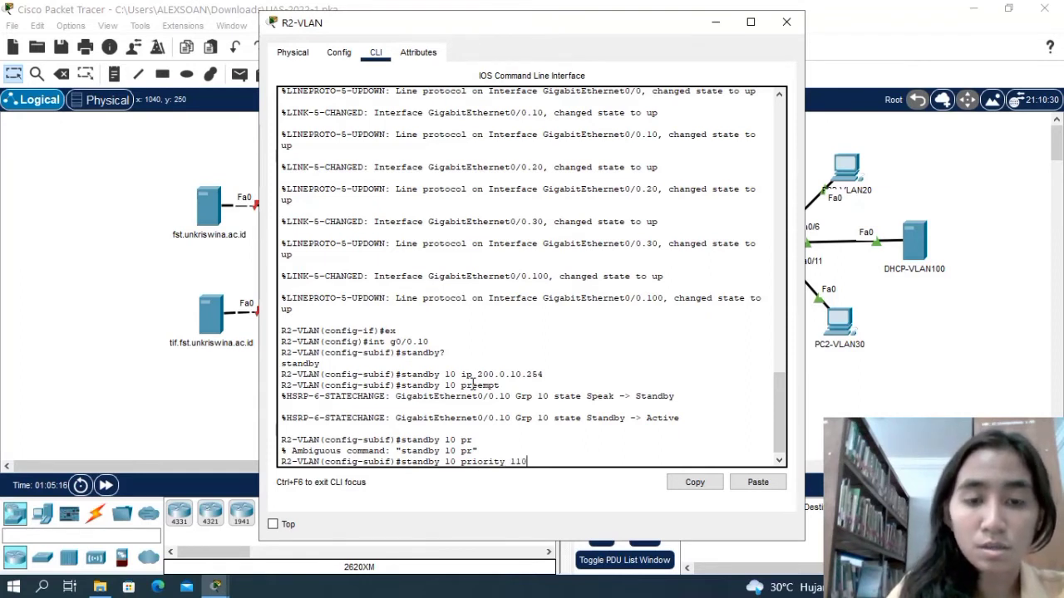
pyautogui.press('Return')
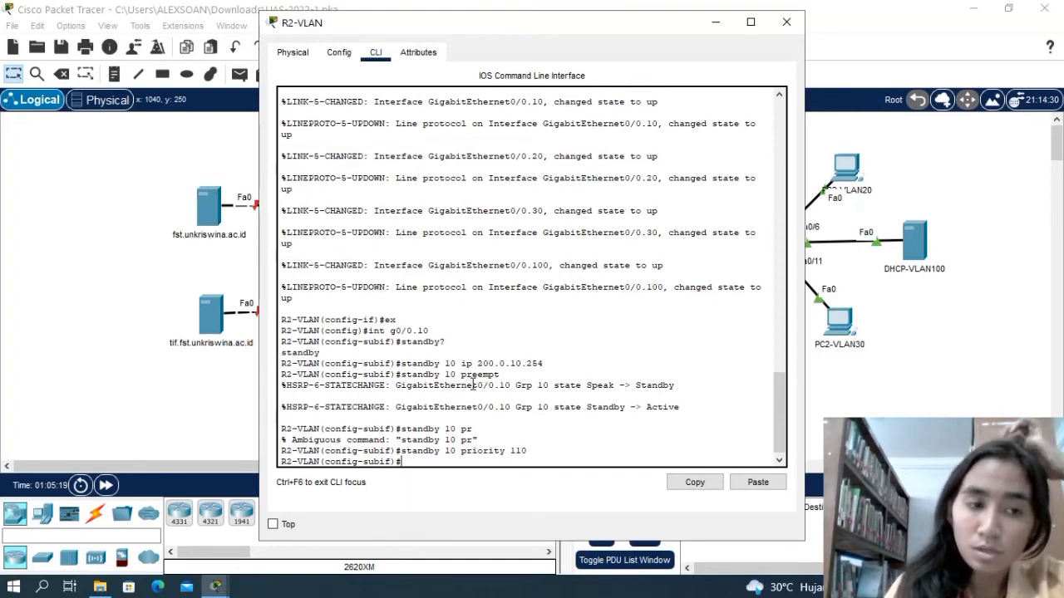
# Make HSRP group 10 track interface g2/0 on R2-VLAN's g0/0.10, and return to global configuration mode.
pyautogui.write('standby')
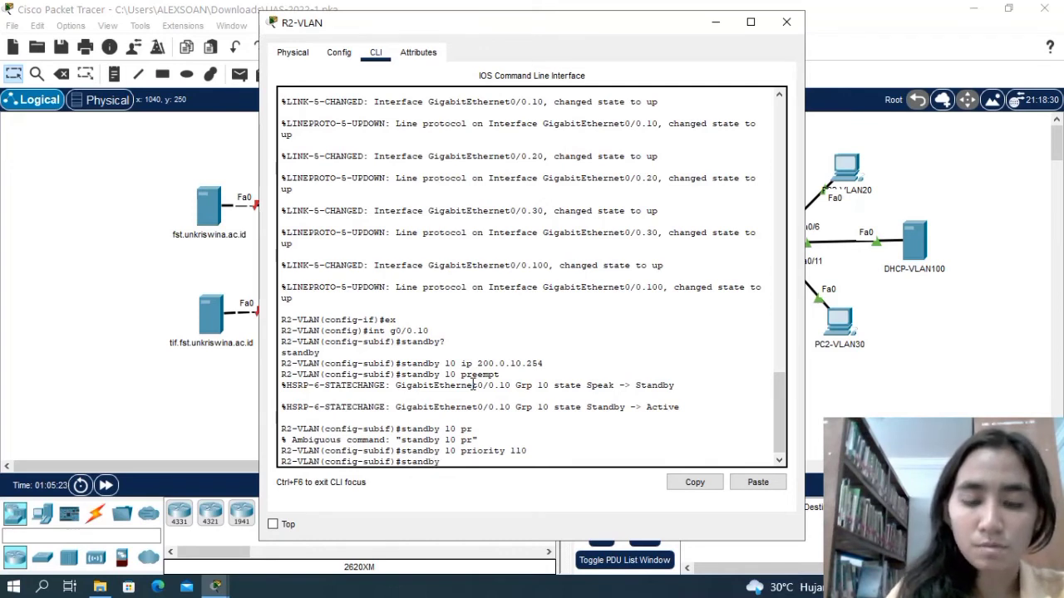
pyautogui.write(' 10')
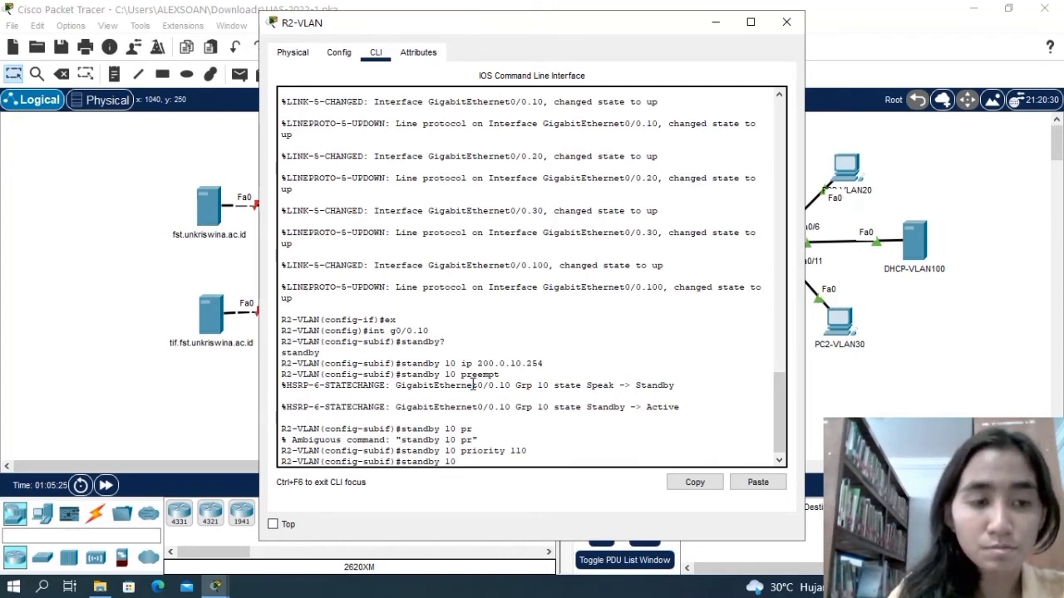
pyautogui.write(' track')
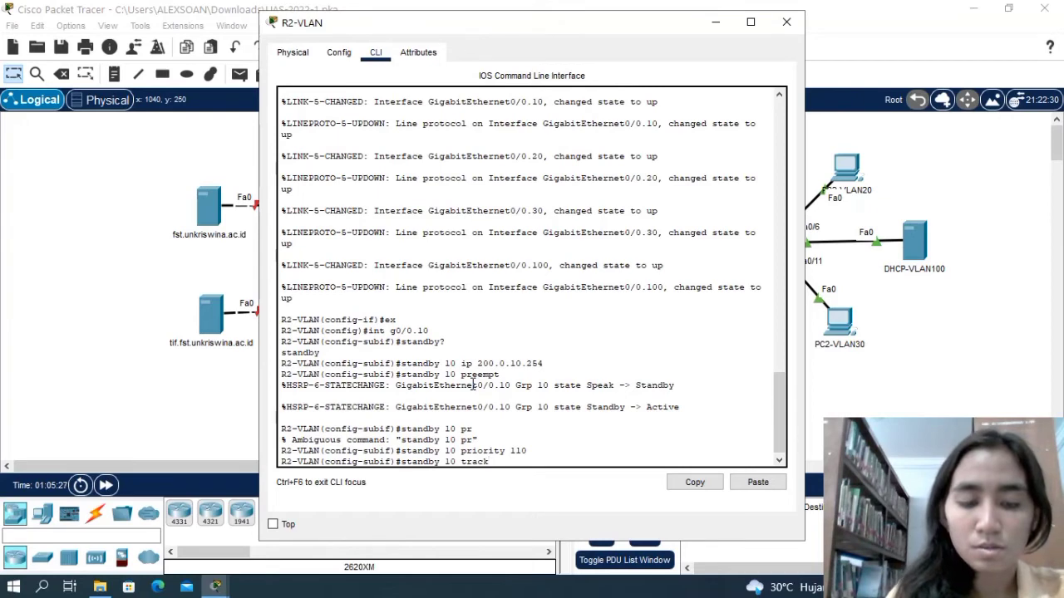
pyautogui.write(' g')
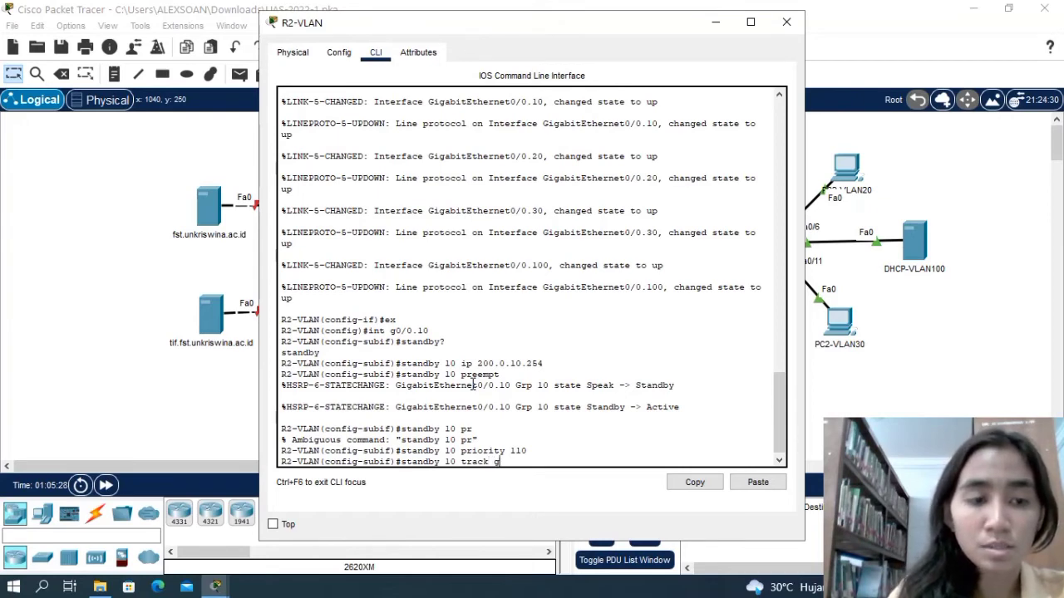
pyautogui.write('2/0')
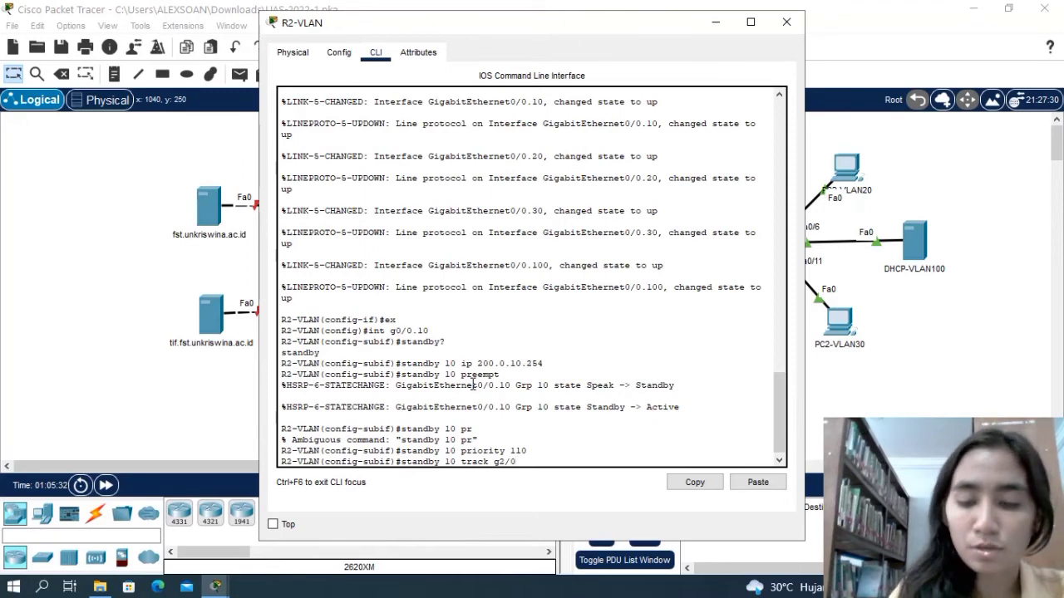
pyautogui.press('Return')
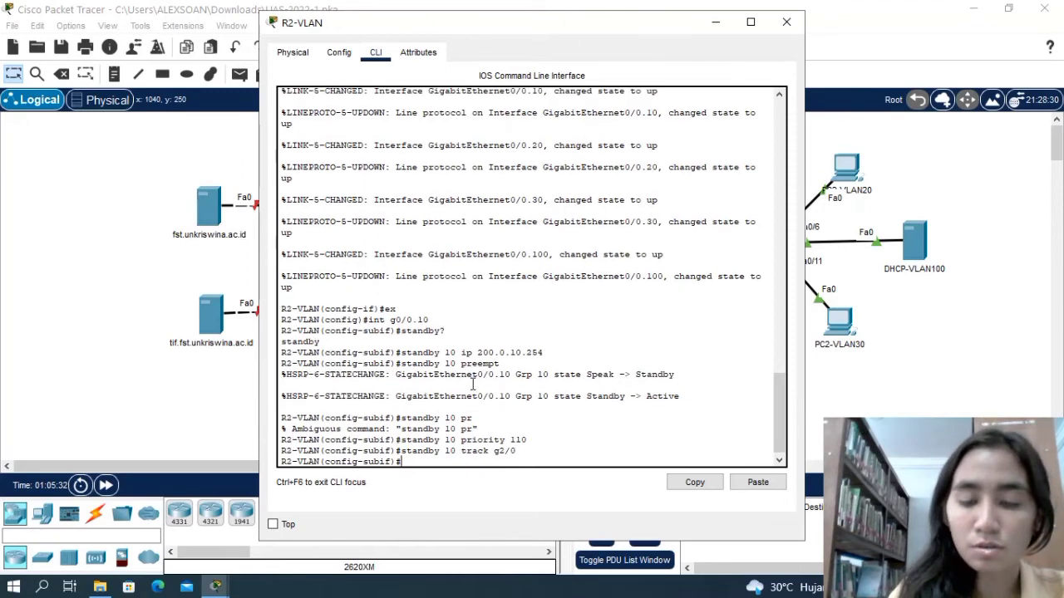
pyautogui.press('Return')
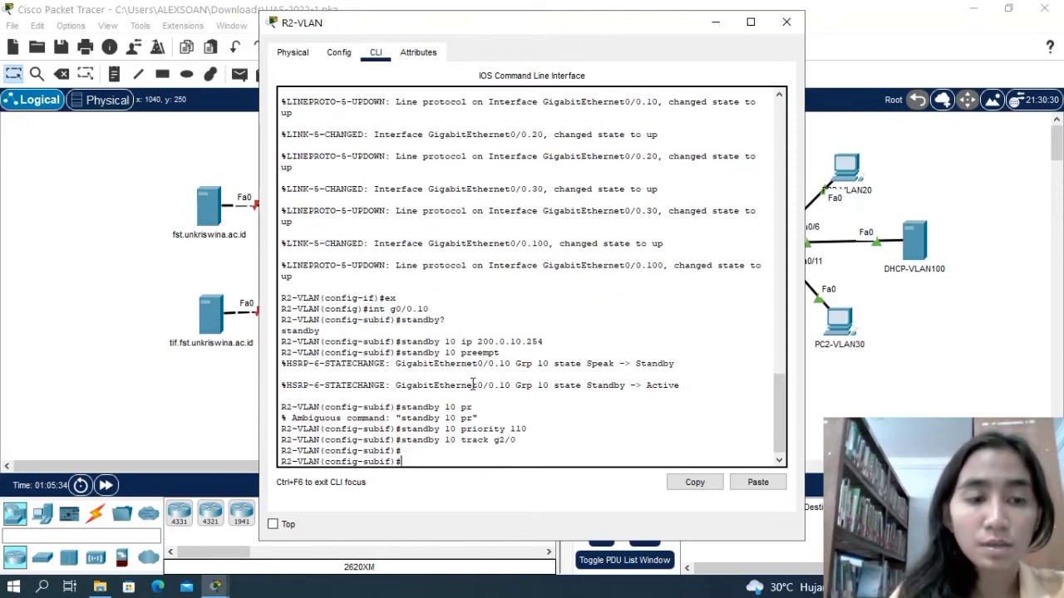
pyautogui.write('ex')
pyautogui.press('Return')
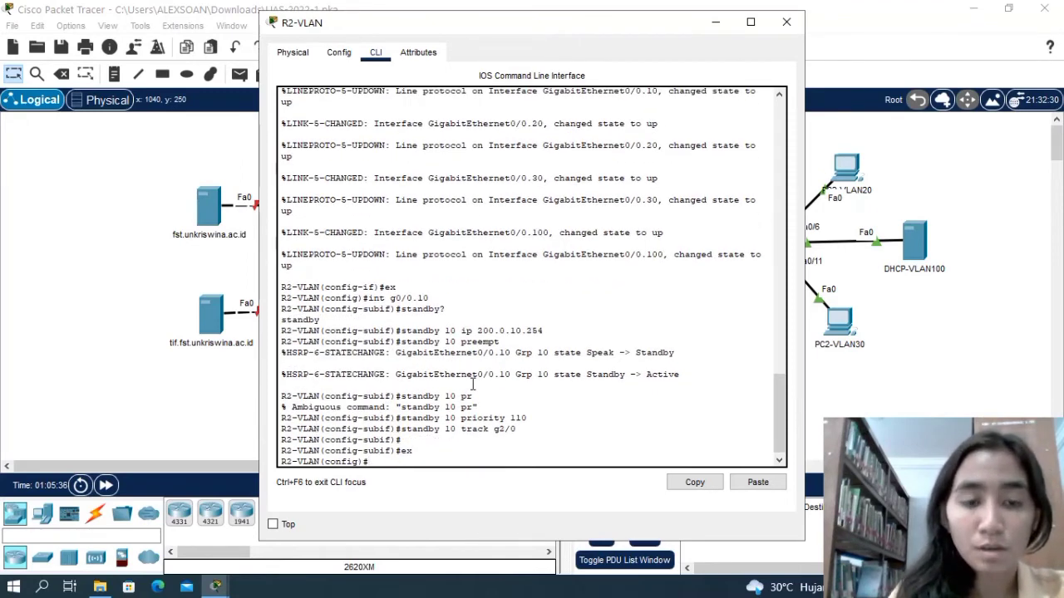
# Enter R2-VLAN's subinterface g0/0.20 and set HSRP group 20's virtual IP to 200.0.20.254.
pyautogui.write('int')
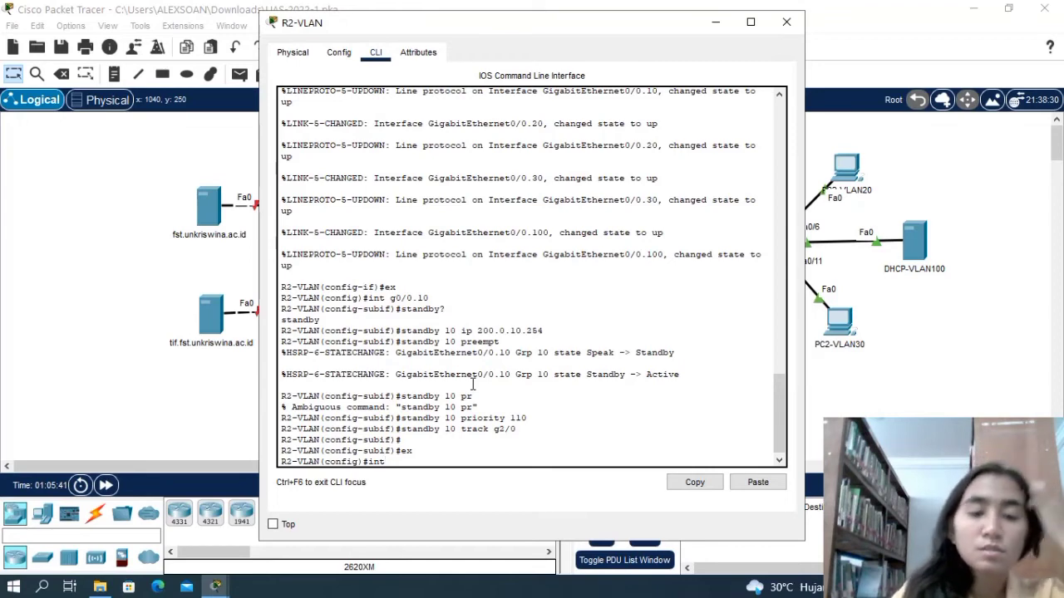
pyautogui.write(' g0')
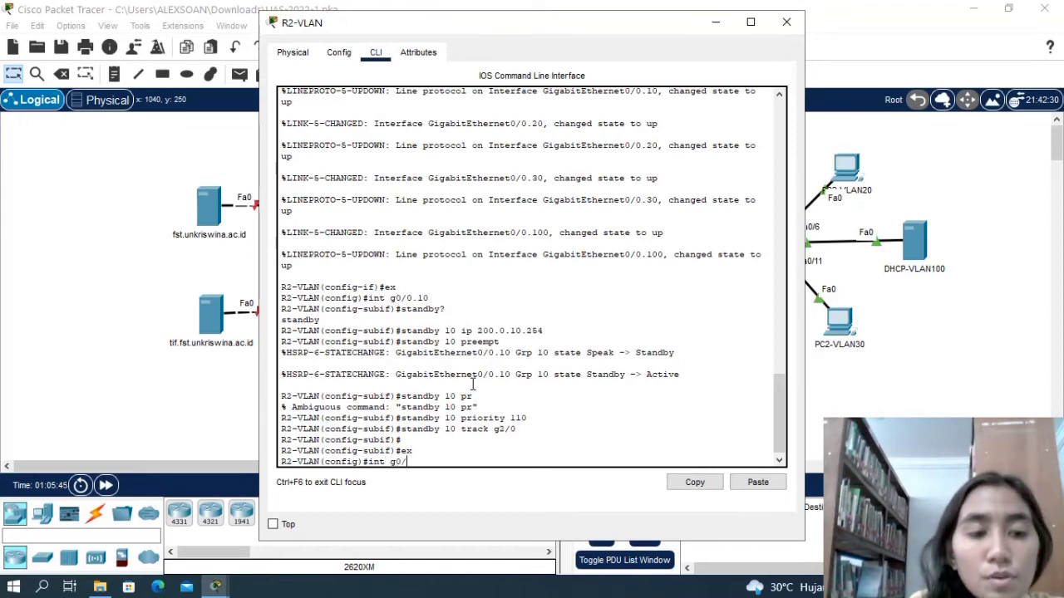
pyautogui.write('/0.')
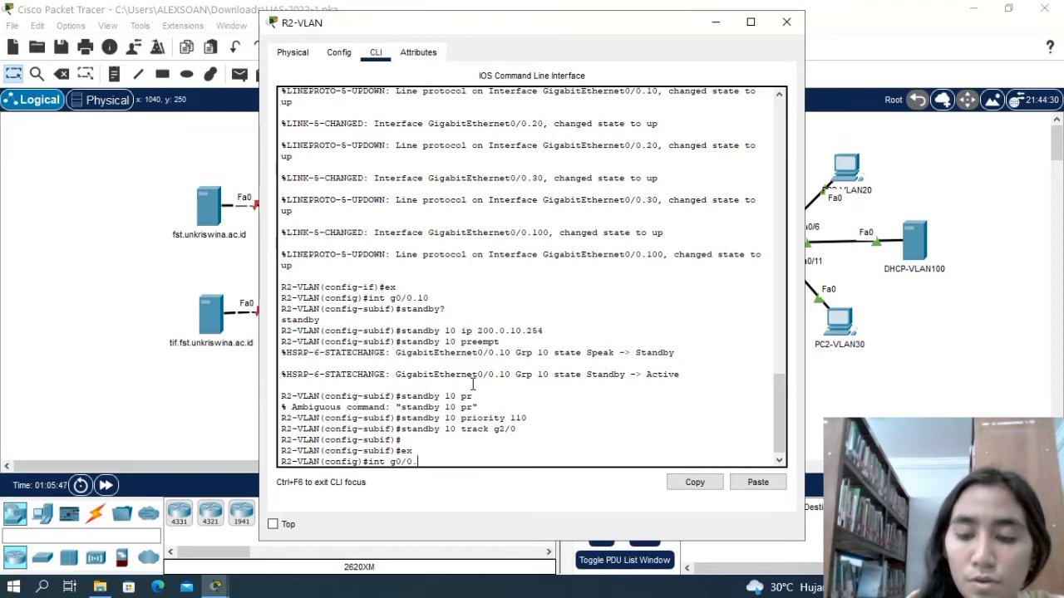
pyautogui.write('20')
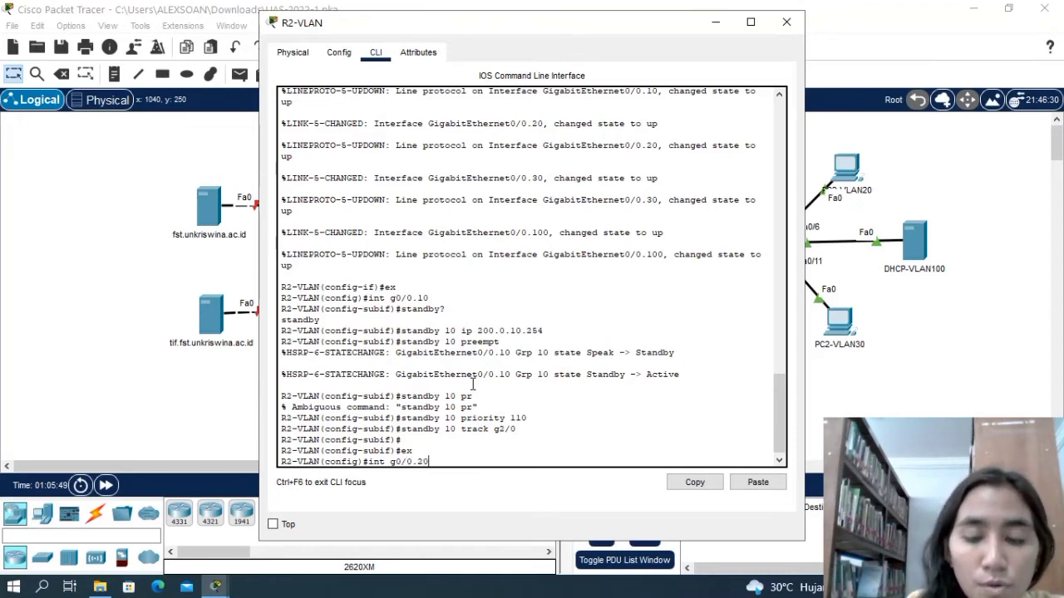
pyautogui.press('Return')
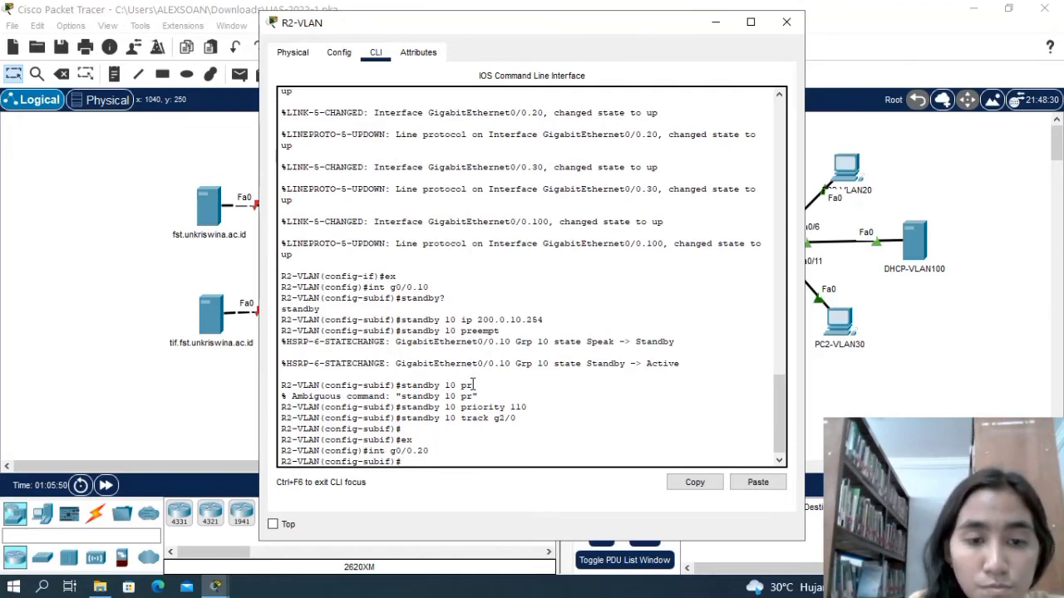
pyautogui.write('standy')
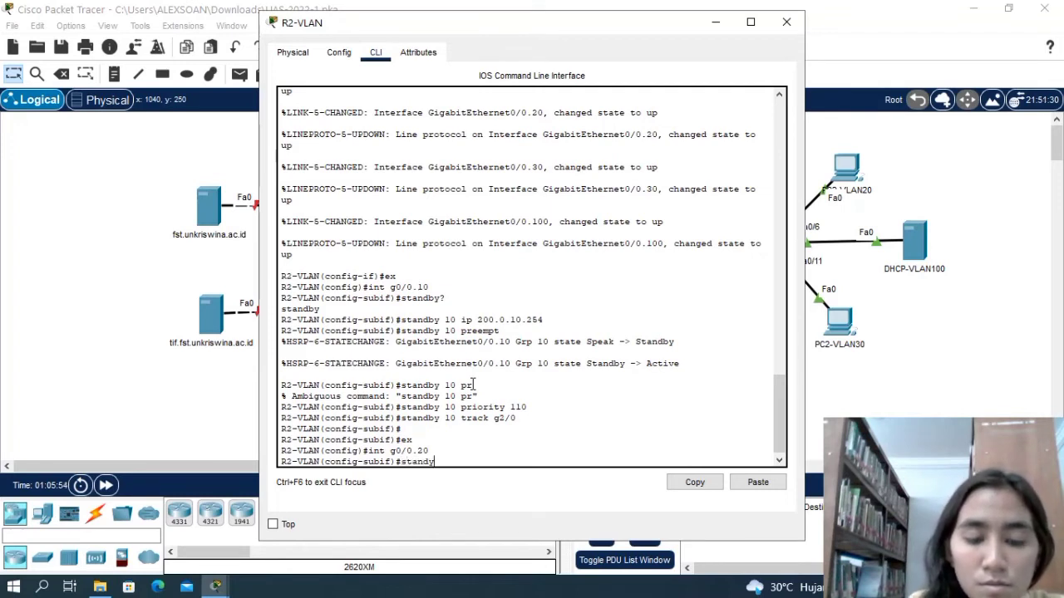
pyautogui.press('BackSpace')
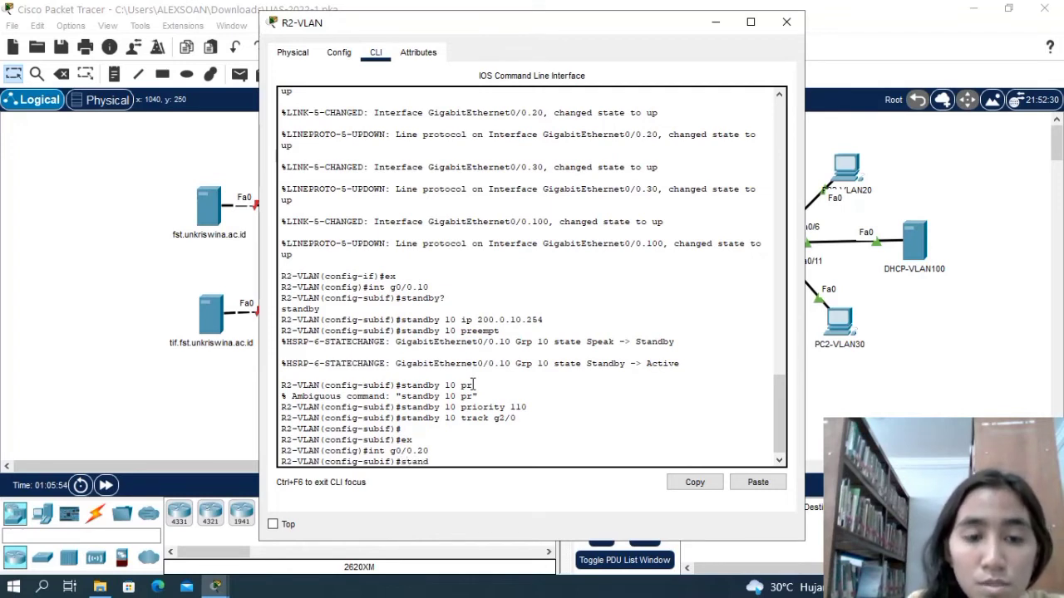
pyautogui.write('by')
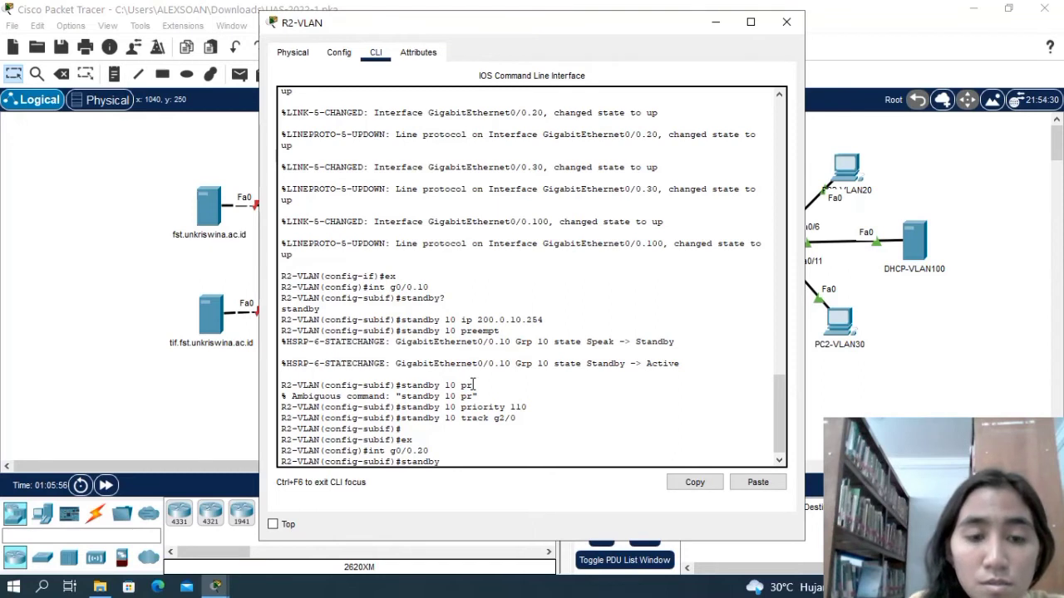
pyautogui.write(' 20')
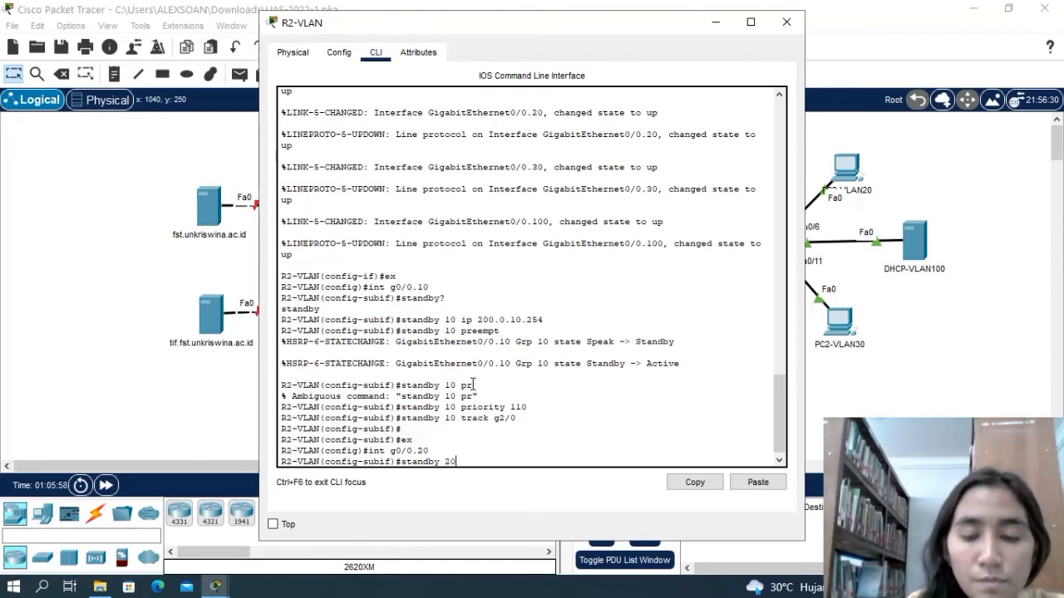
pyautogui.write(' ip')
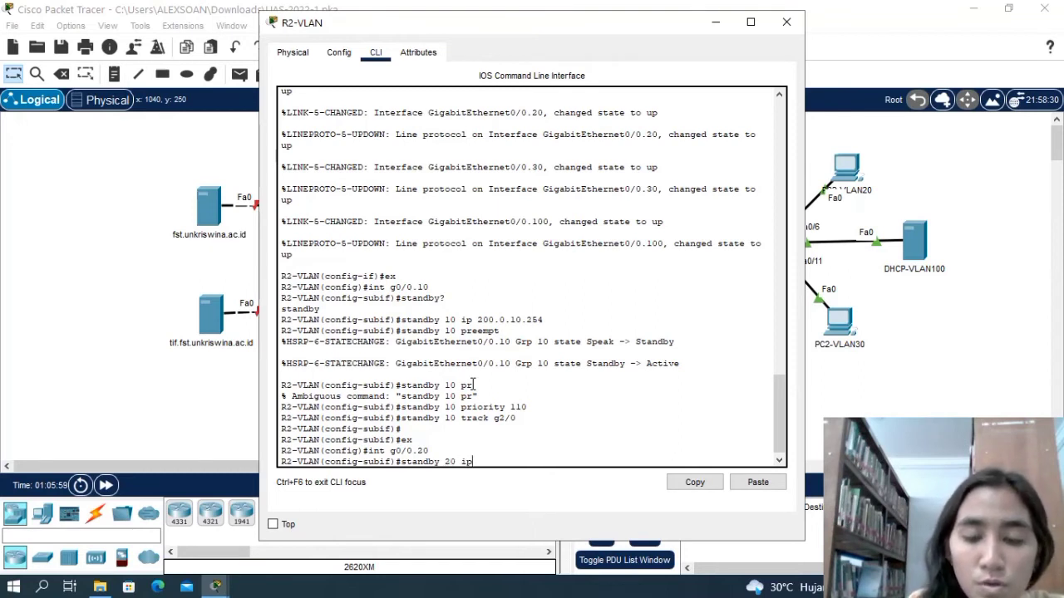
pyautogui.write(' 200.')
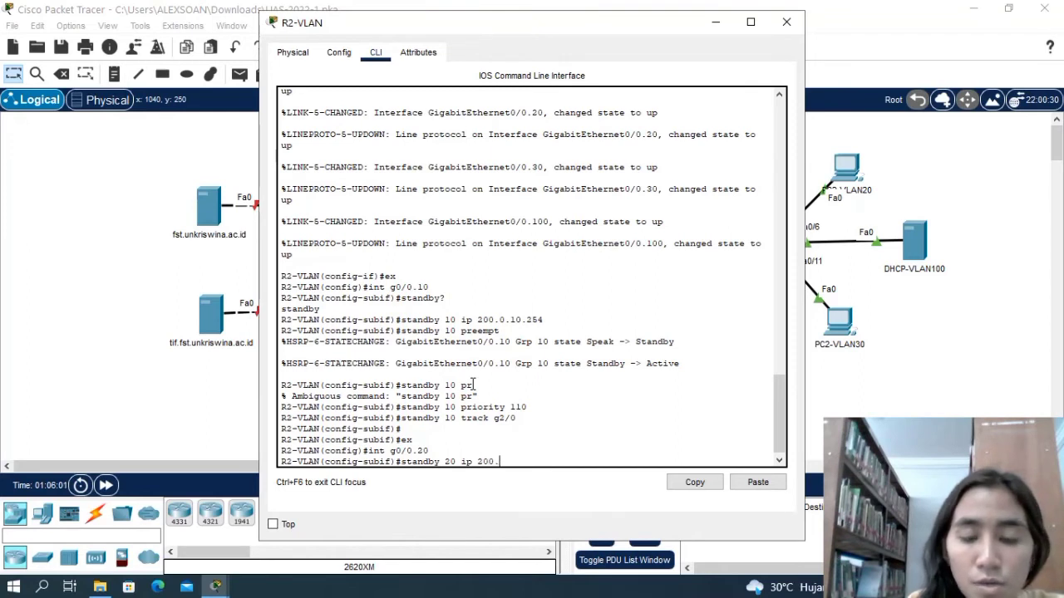
pyautogui.write('0')
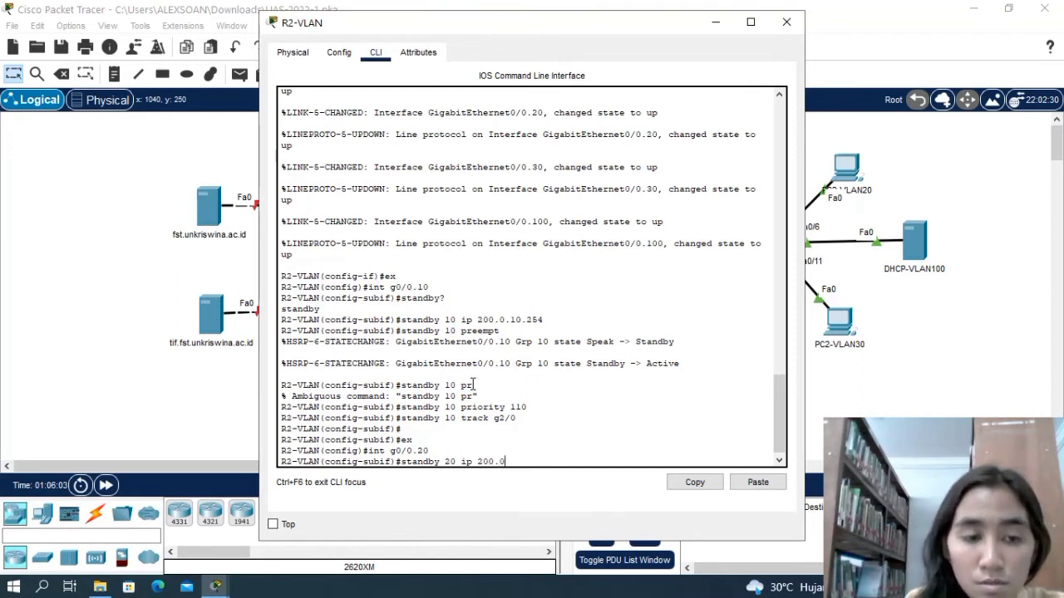
pyautogui.write('.2')
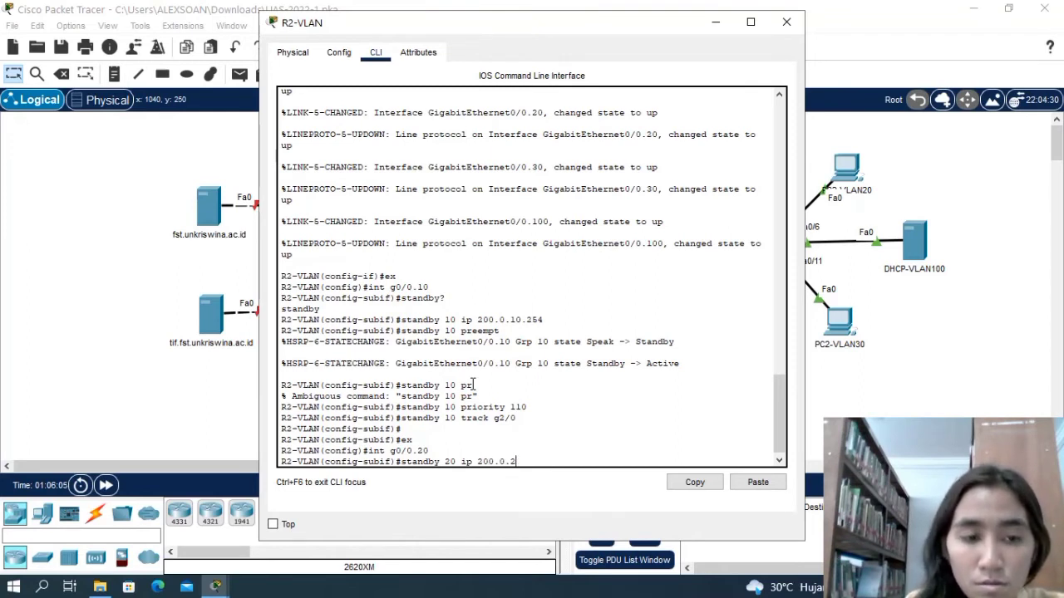
pyautogui.write('0.254')
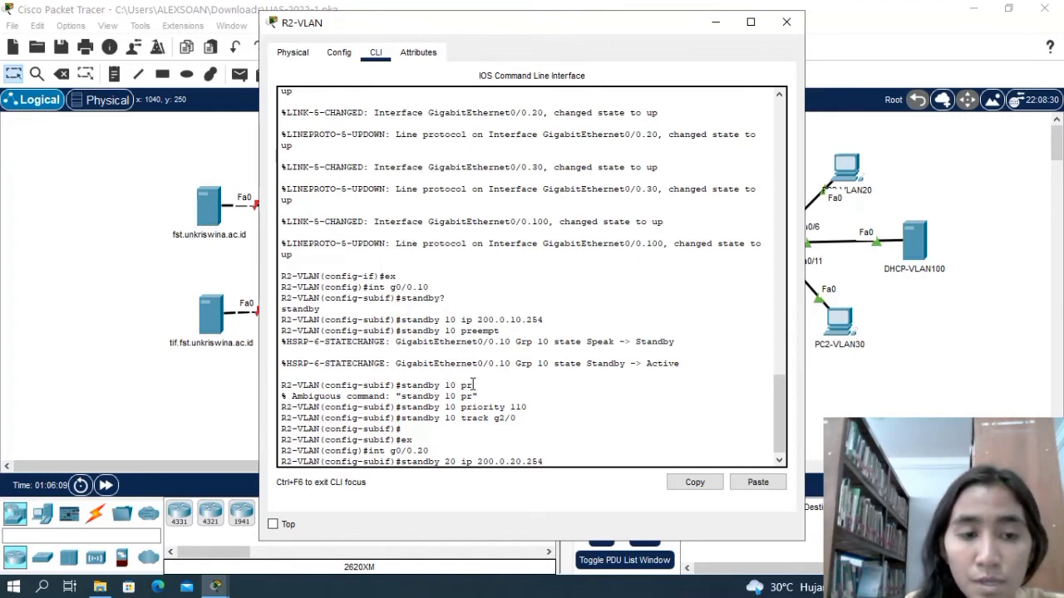
pyautogui.press('Return')
# Try the command standby 20 without a subcommand on R2-VLAN's subinterface g0/0.20.
pyautogui.write('standby')
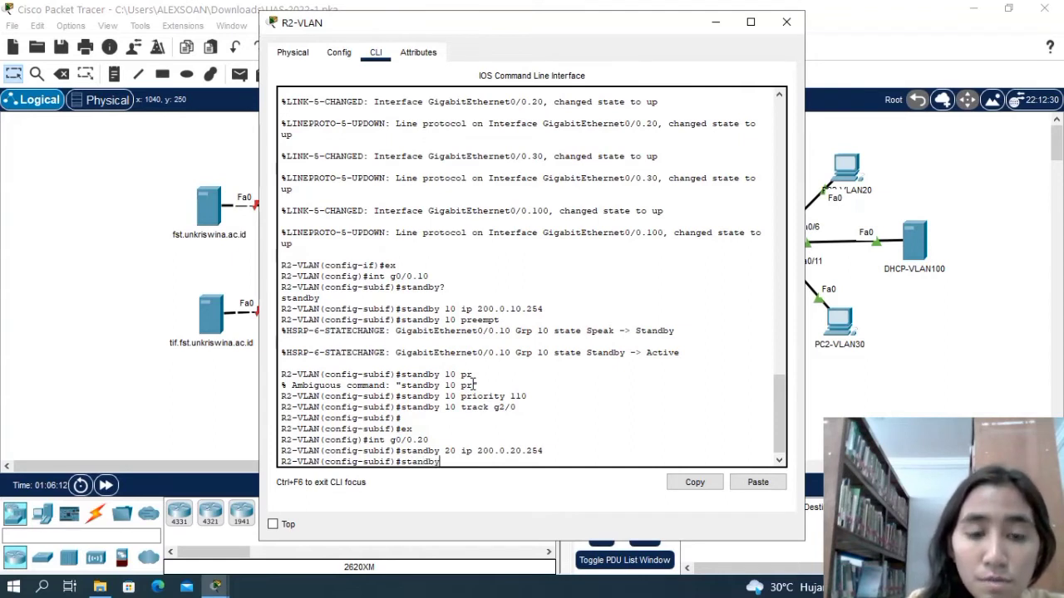
pyautogui.write(' 20')
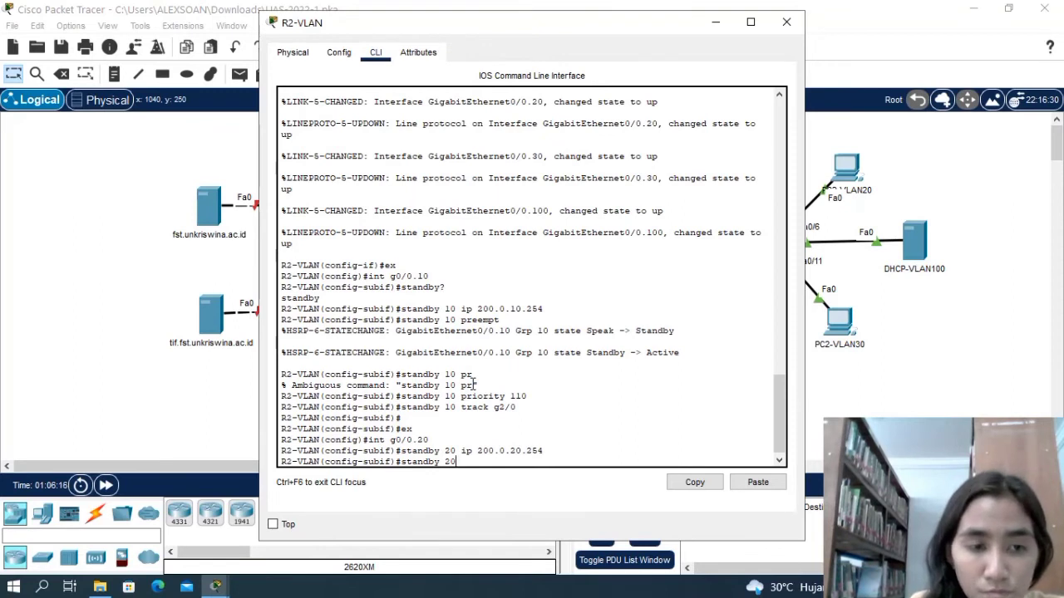
pyautogui.press('Return')
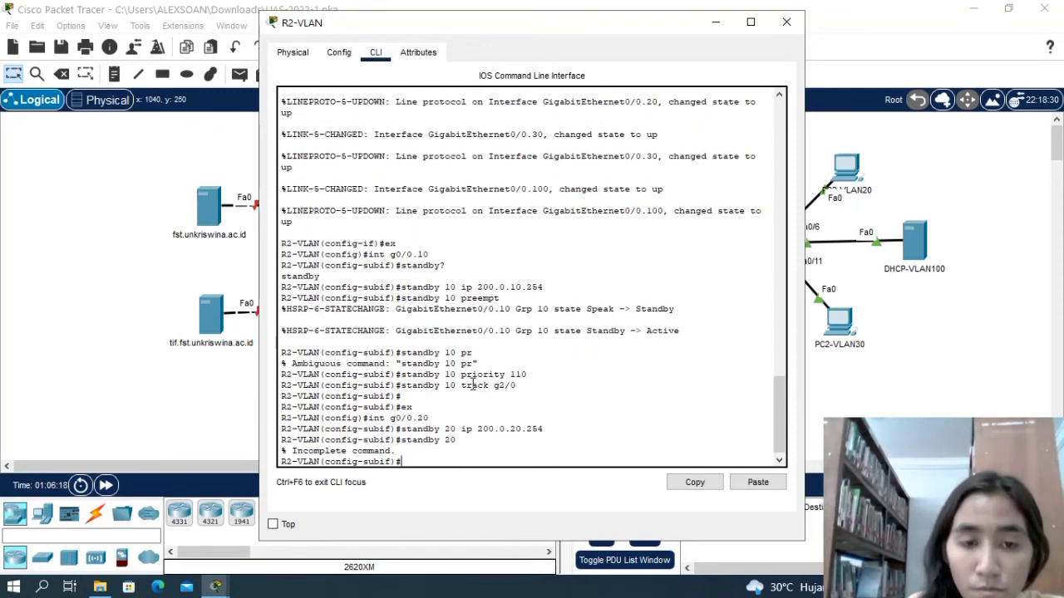
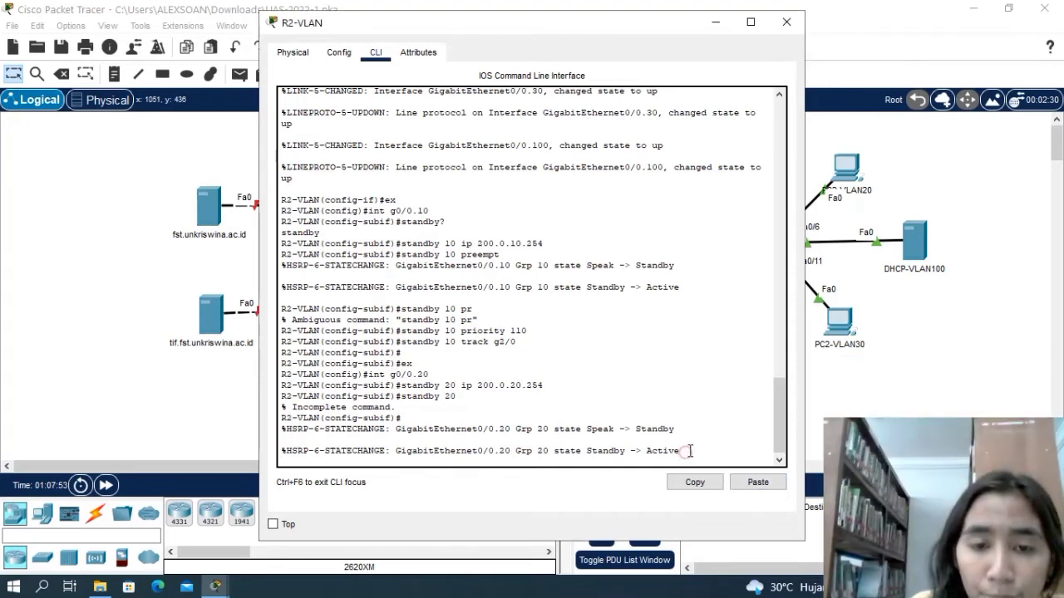
# Enable preempt for standby group 20 on subinterface g0/0.20 of R2-VLAN.
pyautogui.press('Return')
pyautogui.write('s')
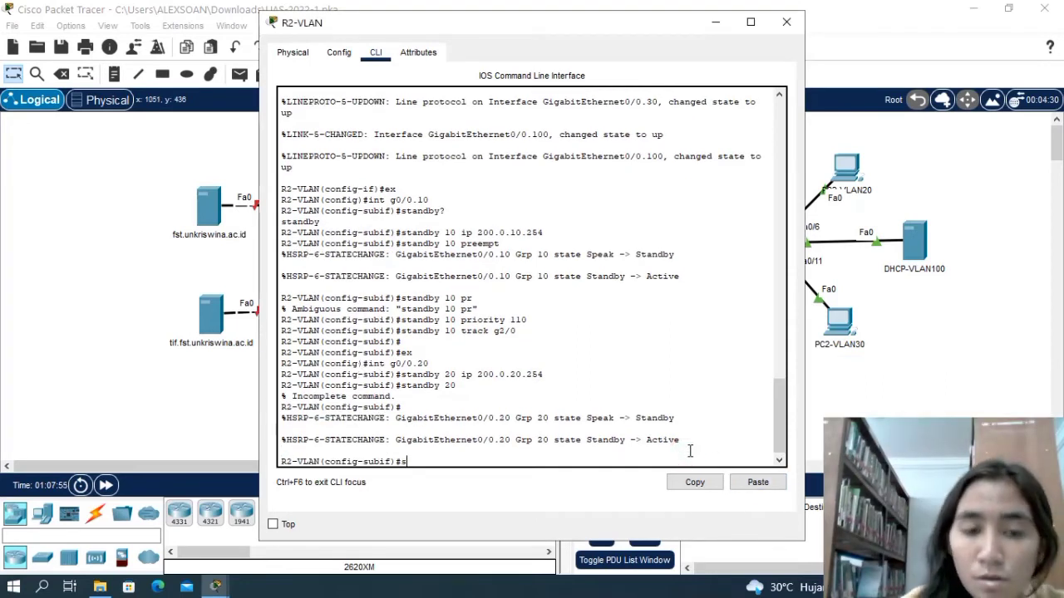
pyautogui.write('tandby')
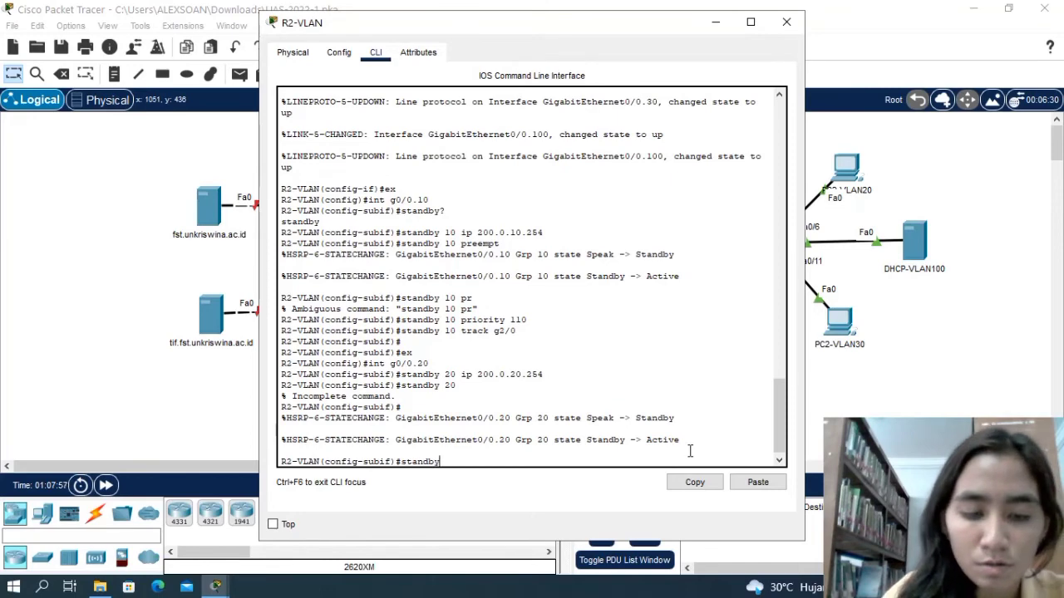
pyautogui.write(' 20')
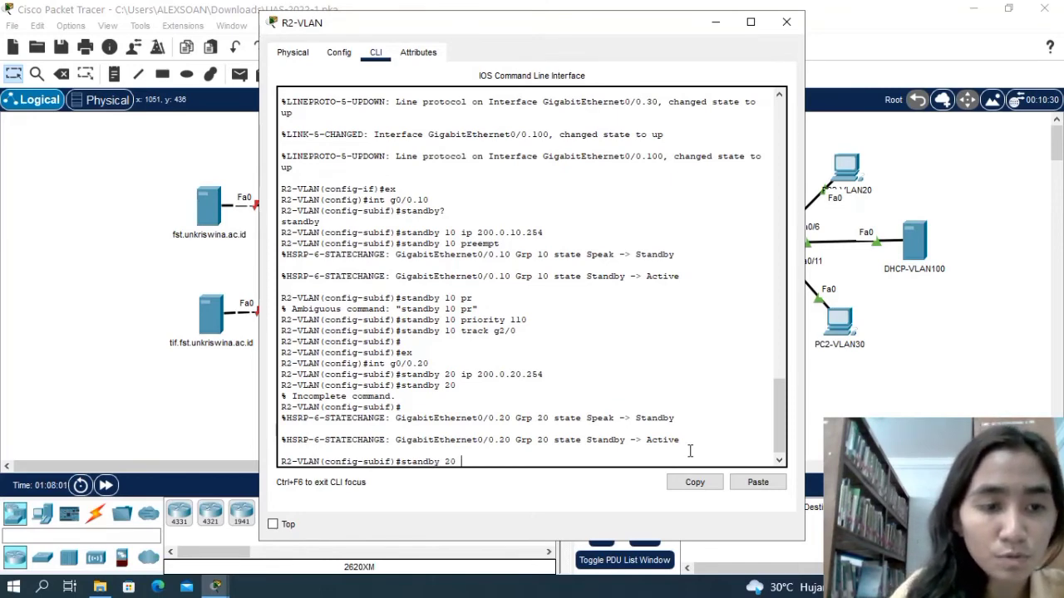
pyautogui.write(' preem')
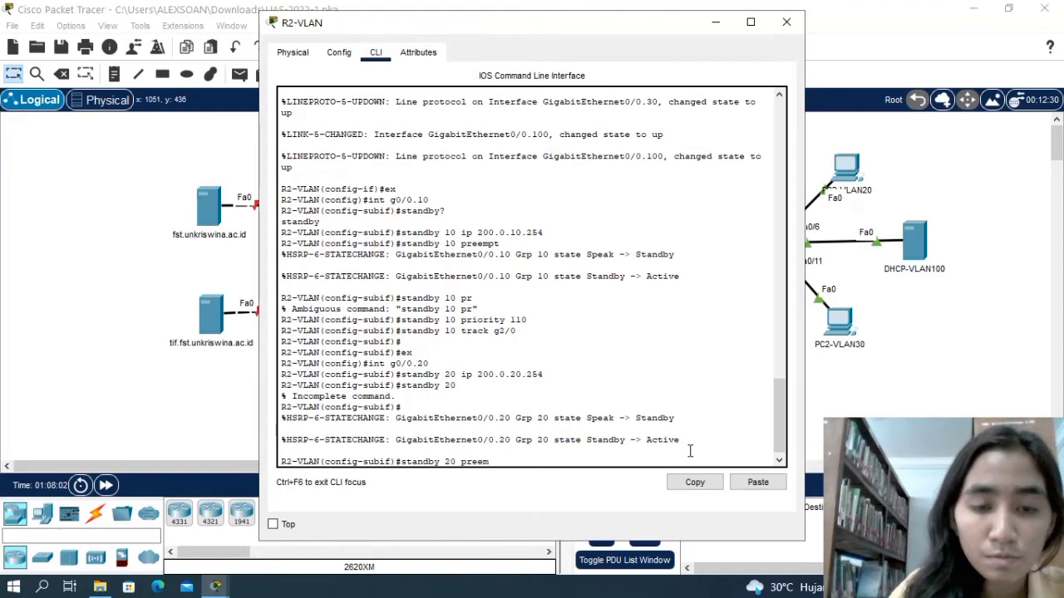
pyautogui.write('pt')
pyautogui.press('Return')
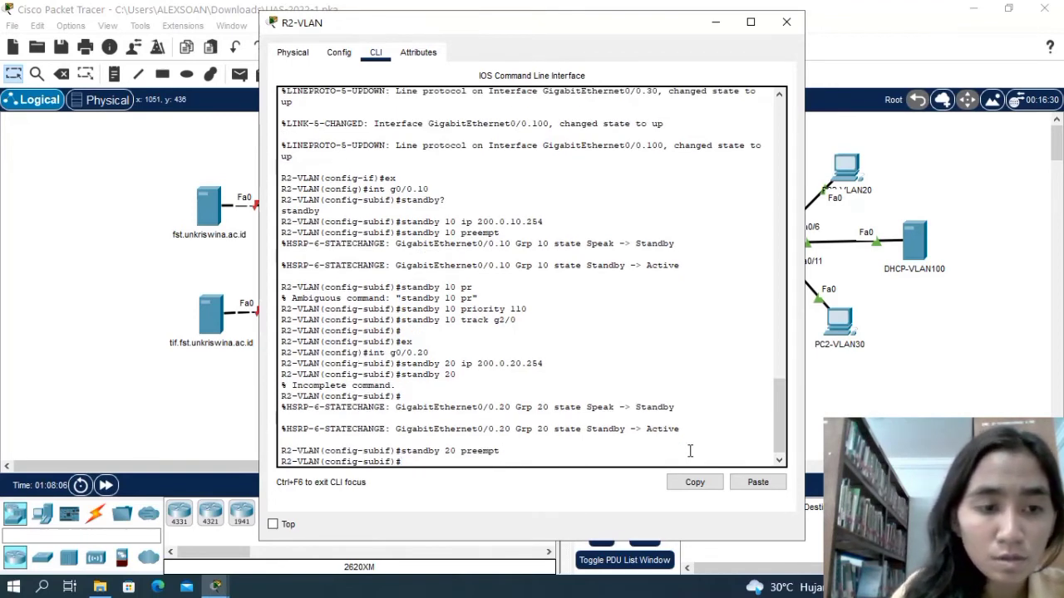
# Set the priority of standby group 20 to 100 on subinterface g0/0.20.
pyautogui.write('standb')
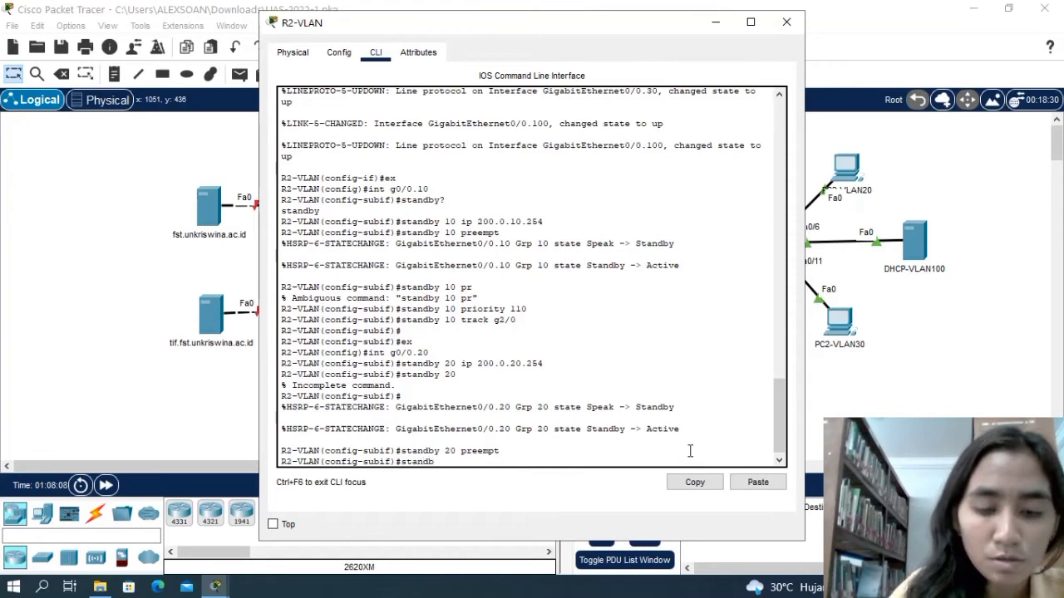
pyautogui.write('y ')
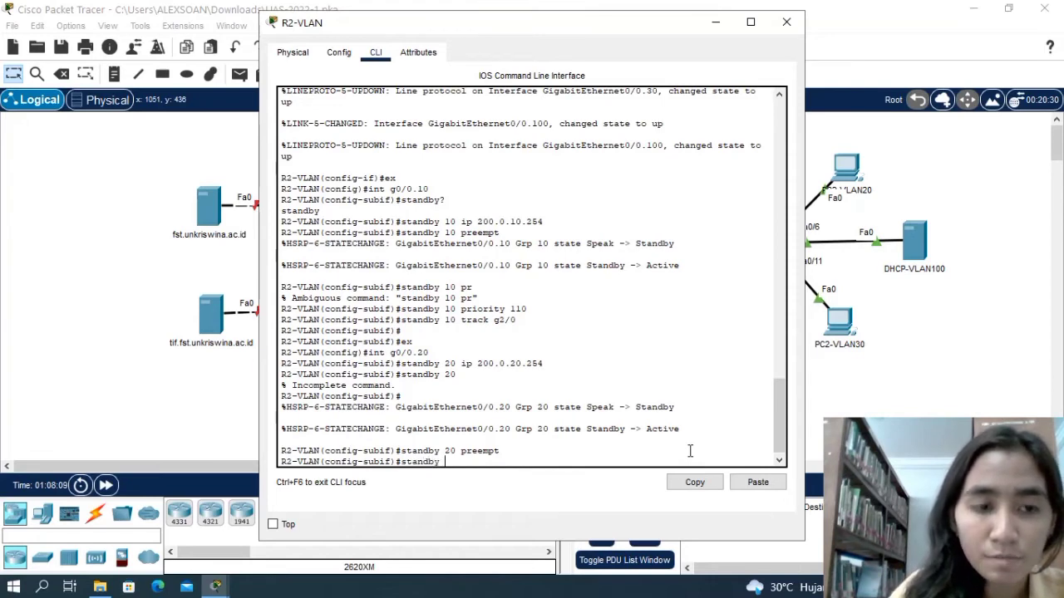
pyautogui.write('20')
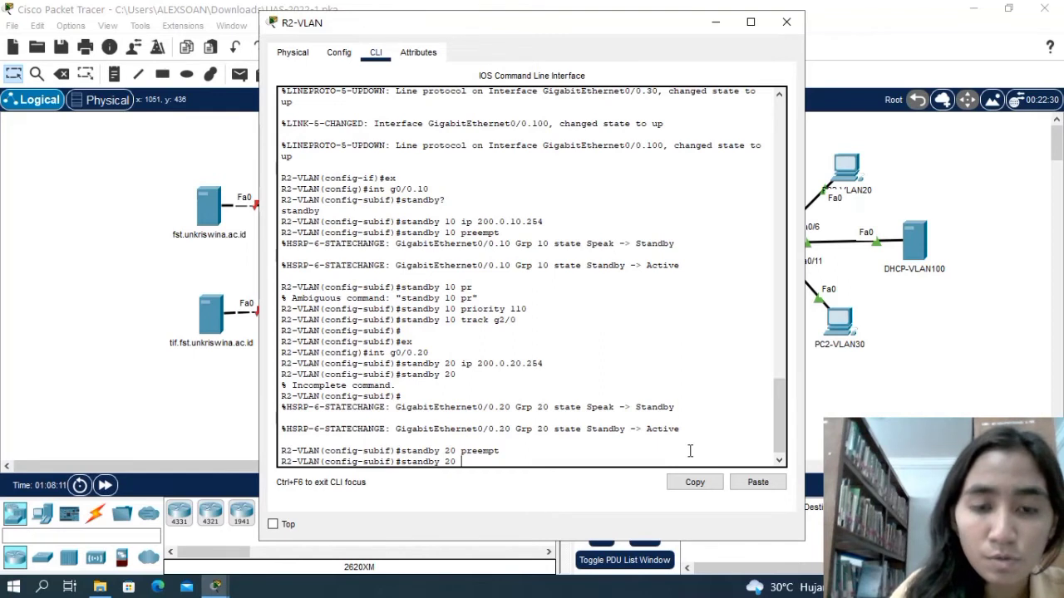
pyautogui.write(' priorit')
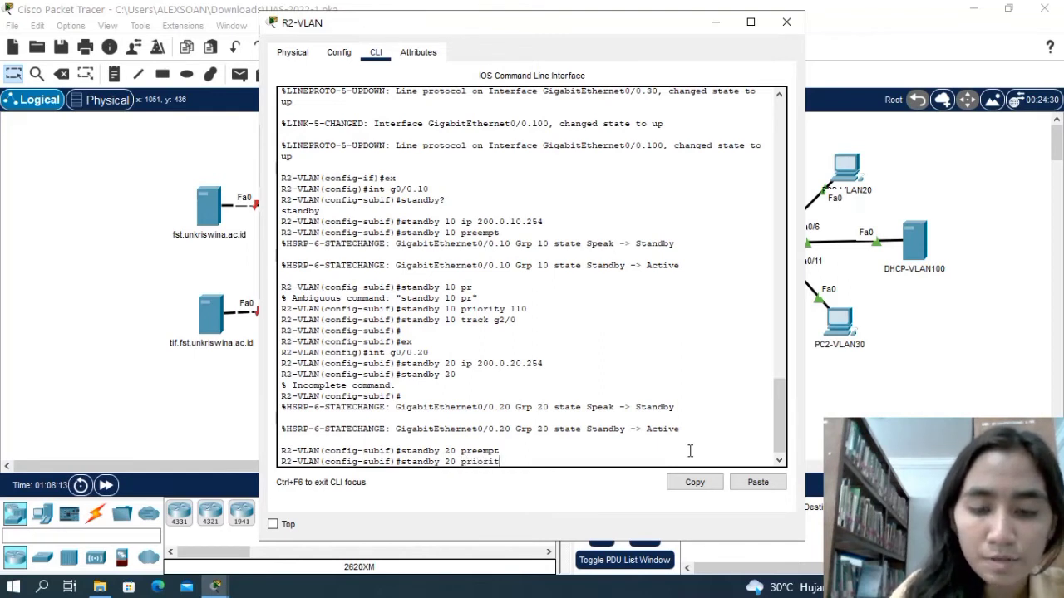
pyautogui.write('y 1')
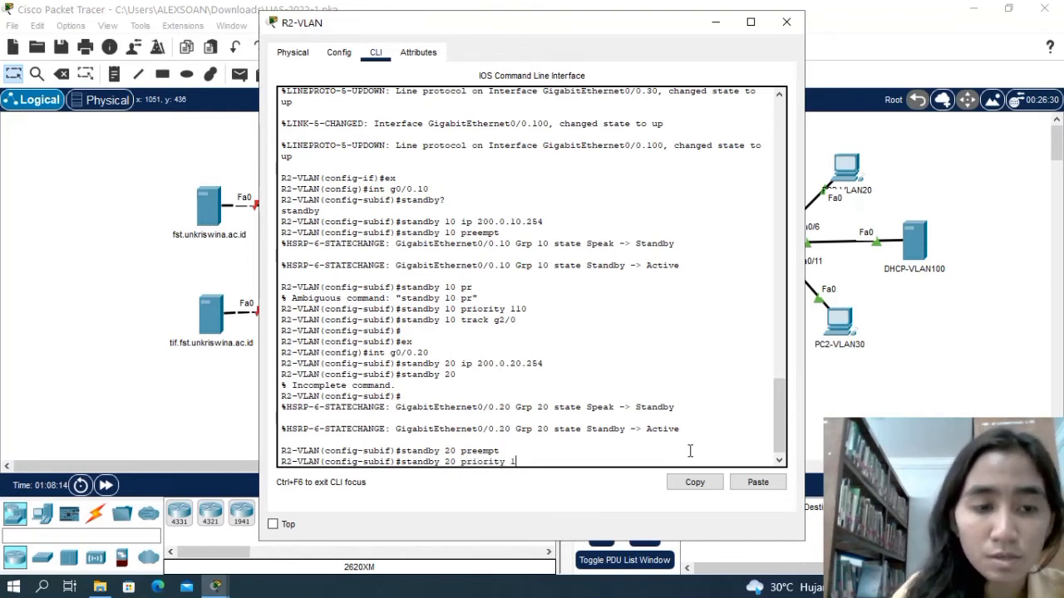
pyautogui.write('00')
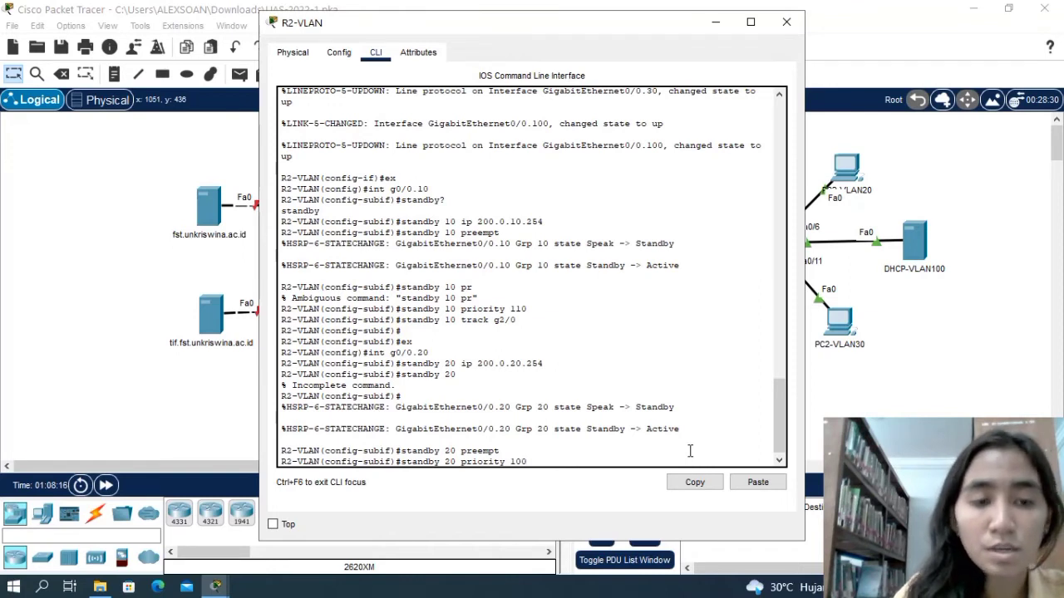
pyautogui.press('Return')
# Make standby group 20 track interface g2/0.
pyautogui.write('stand')
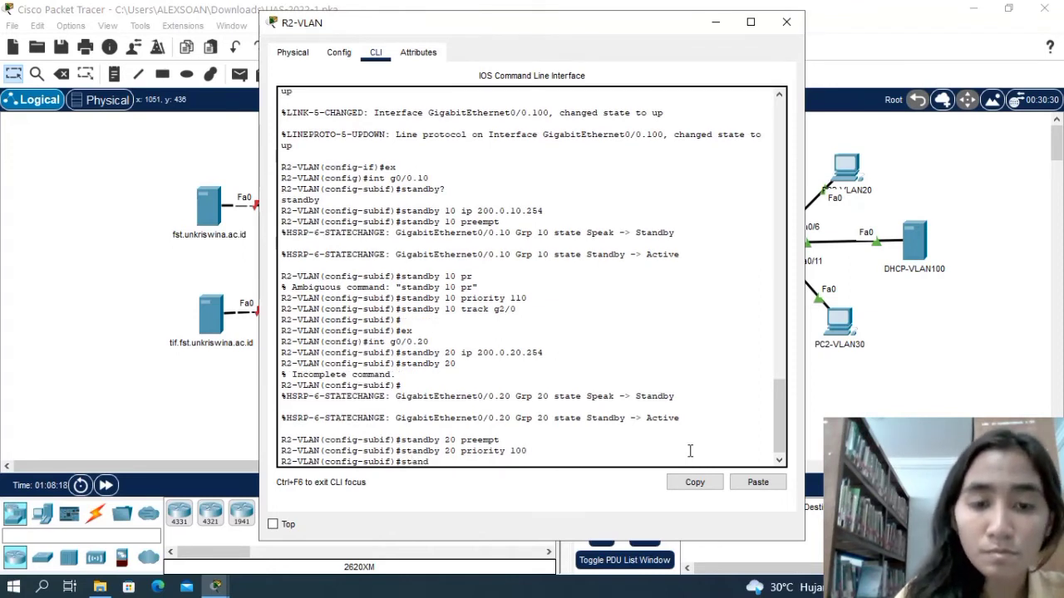
pyautogui.write('by')
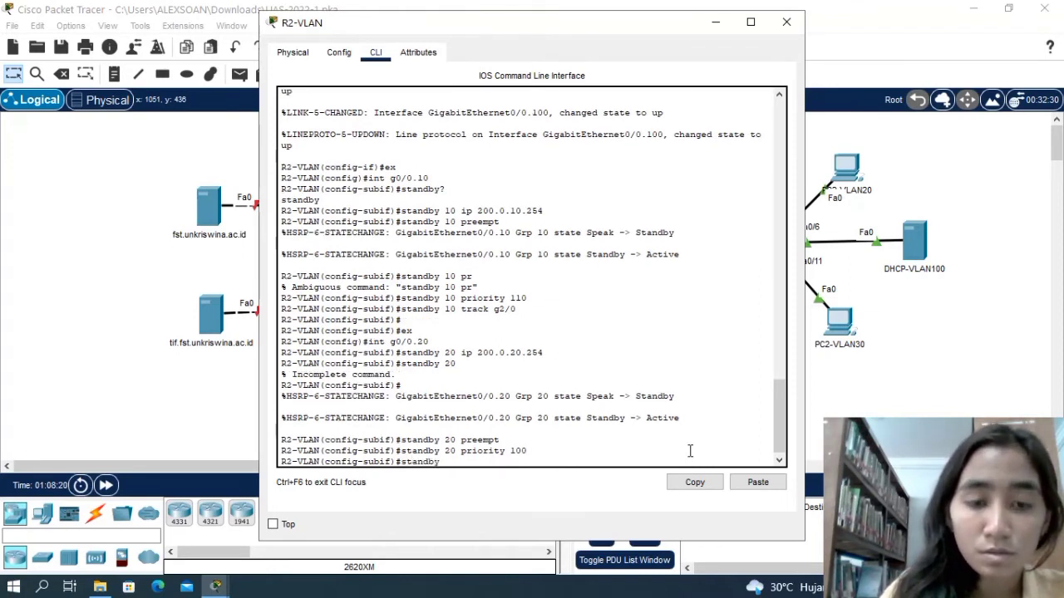
pyautogui.write(' 20 ')
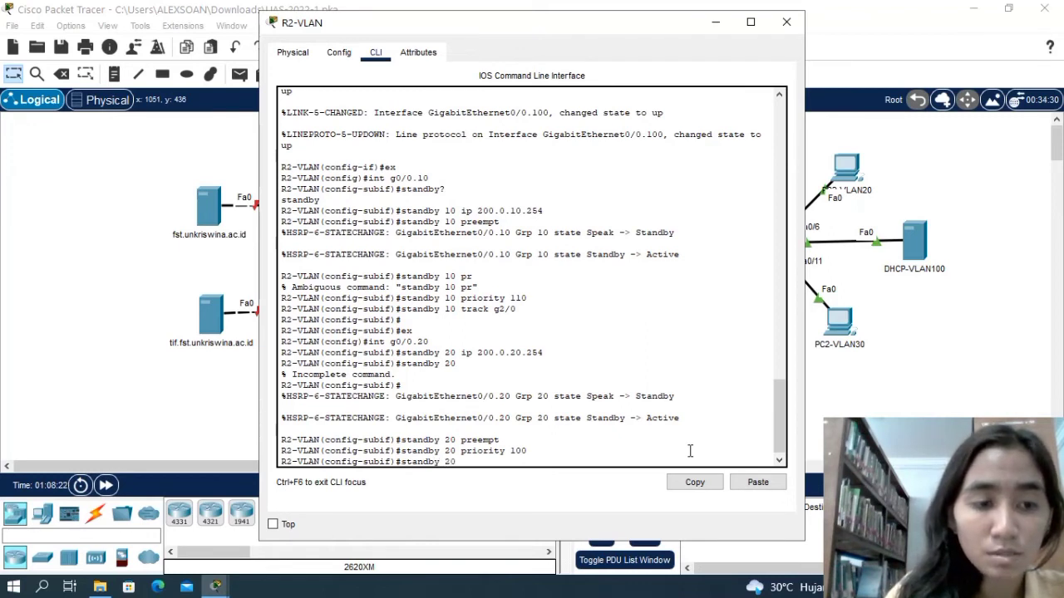
pyautogui.write('track')
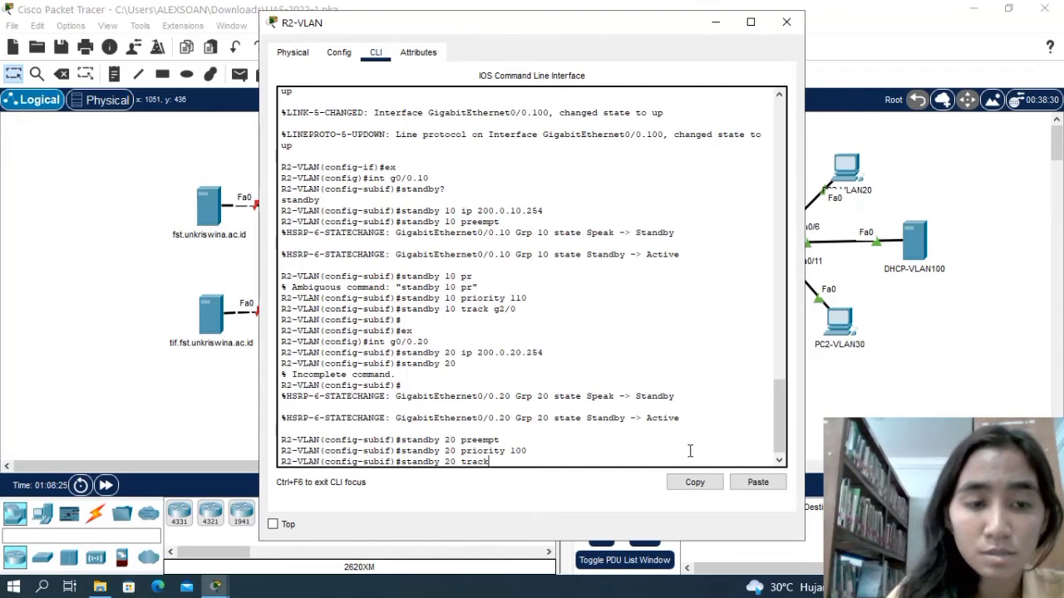
pyautogui.write(' g2')
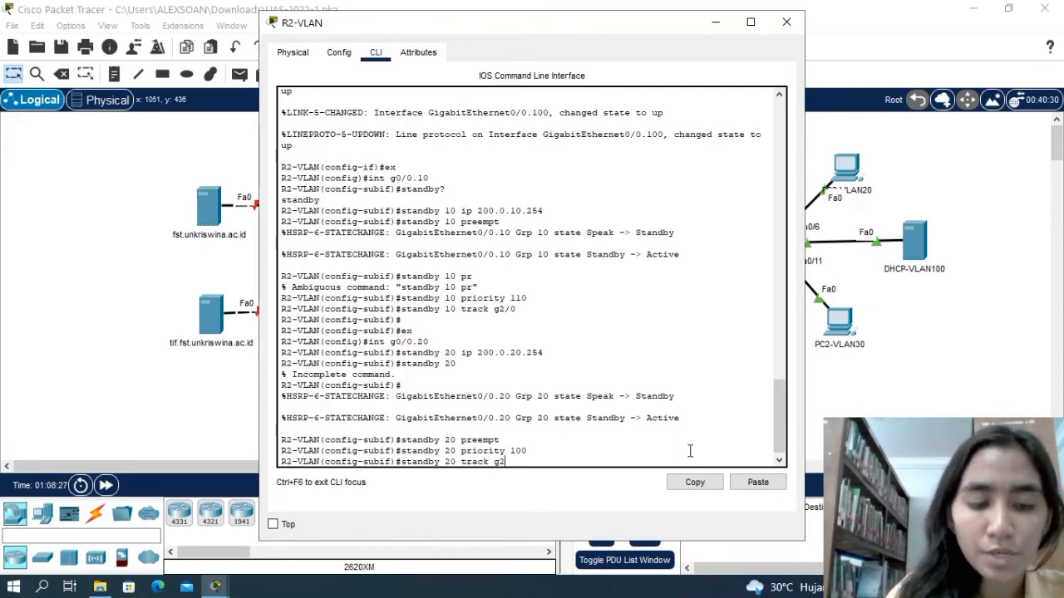
pyautogui.write('/0')
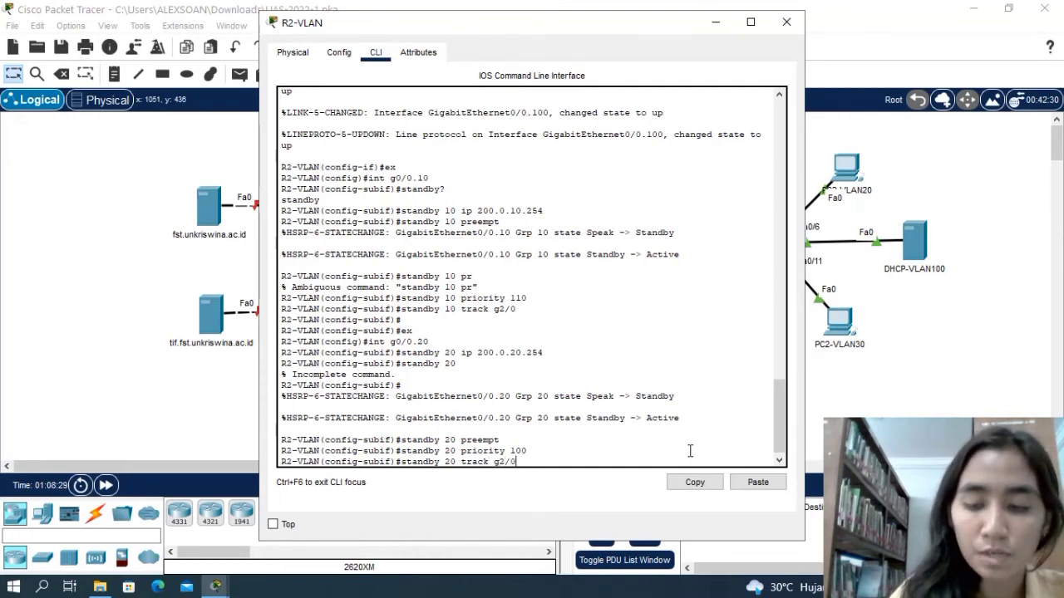
pyautogui.press('Return')
# Exit subinterface g0/0.20 and enter configuration of subinterface g0/0.30.
pyautogui.write('ex')
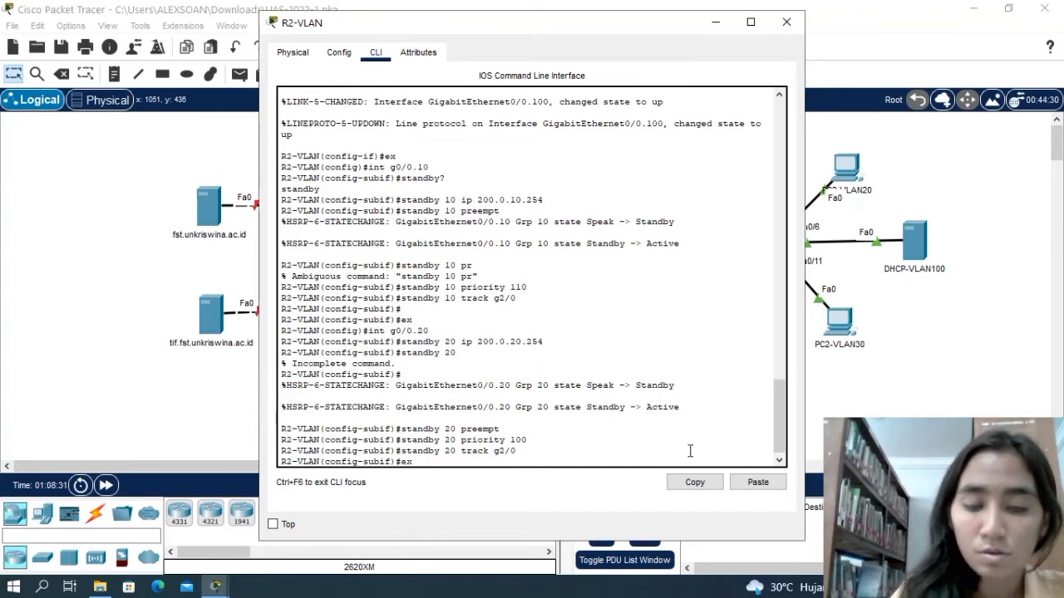
pyautogui.press('Return')
pyautogui.write('int')
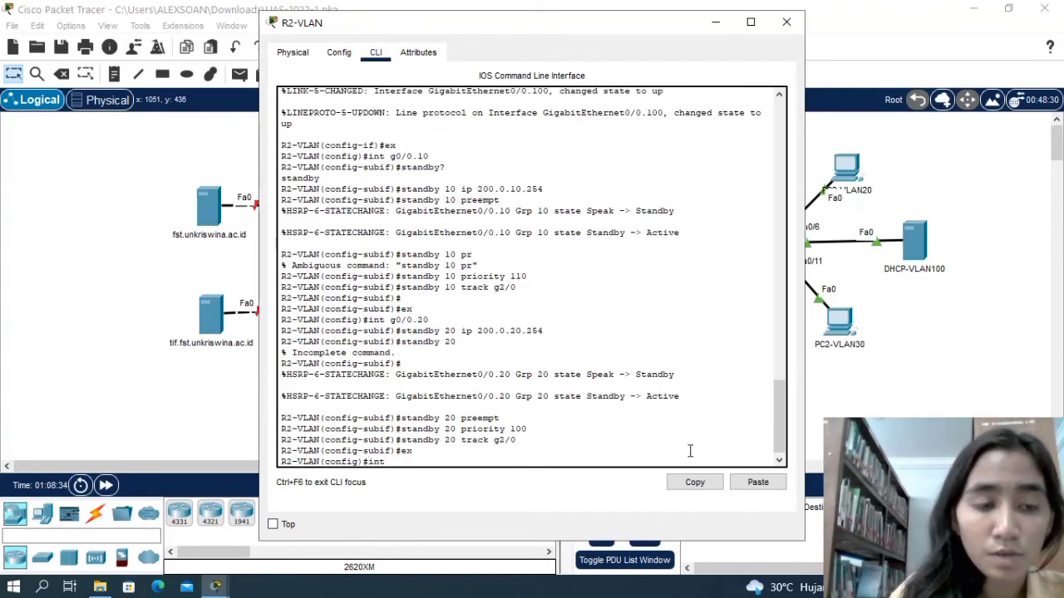
pyautogui.write(' g0')
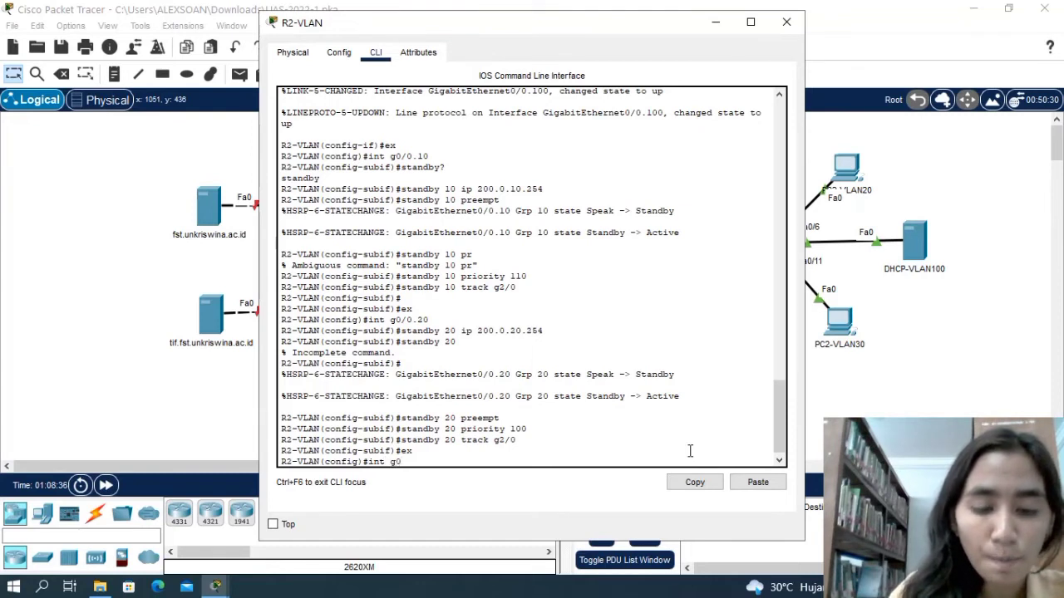
pyautogui.write('/0.')
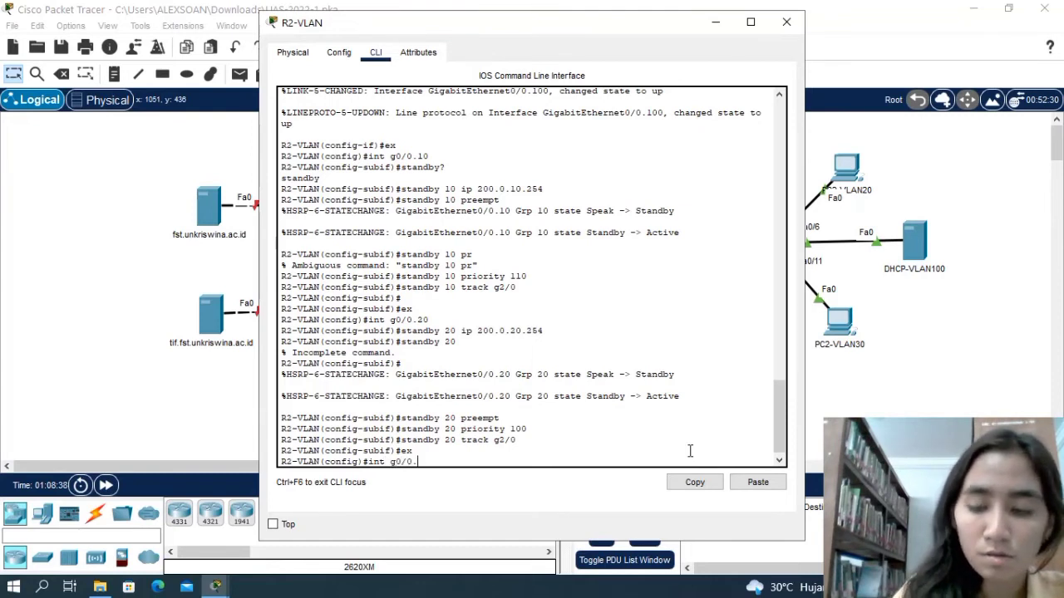
pyautogui.write('0')
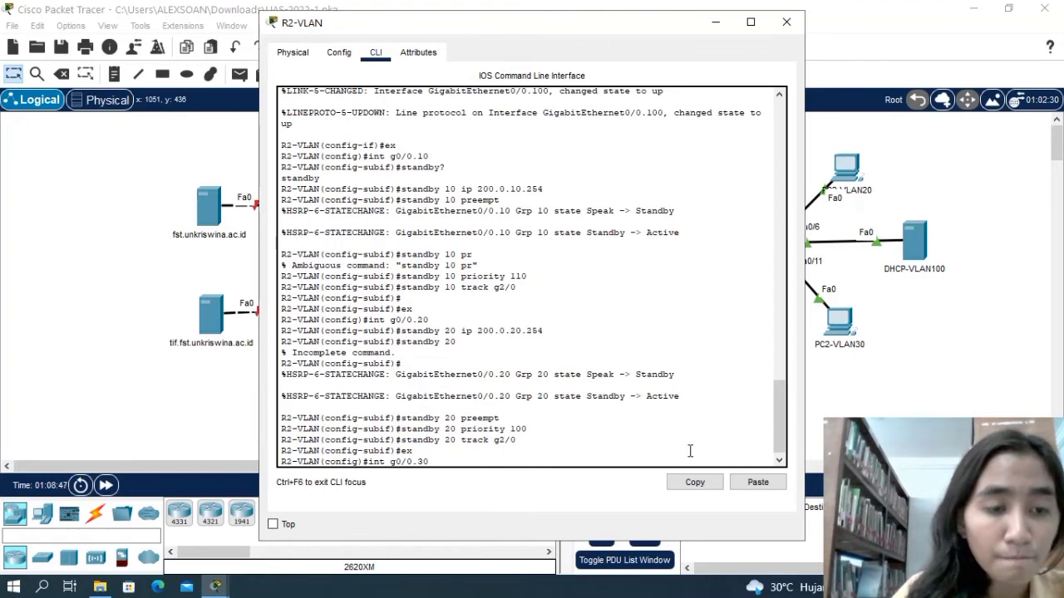
pyautogui.press('Return')
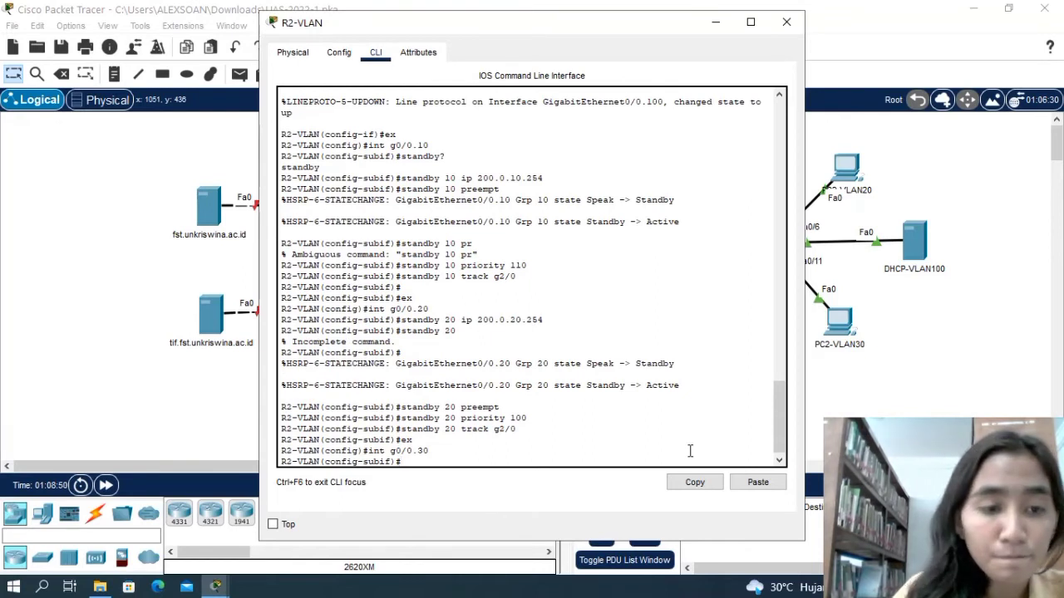
# Try to assign the virtual IP 200.0.20.254 to standby group 30 on subinterface g0/0.30.
pyautogui.write('standby')
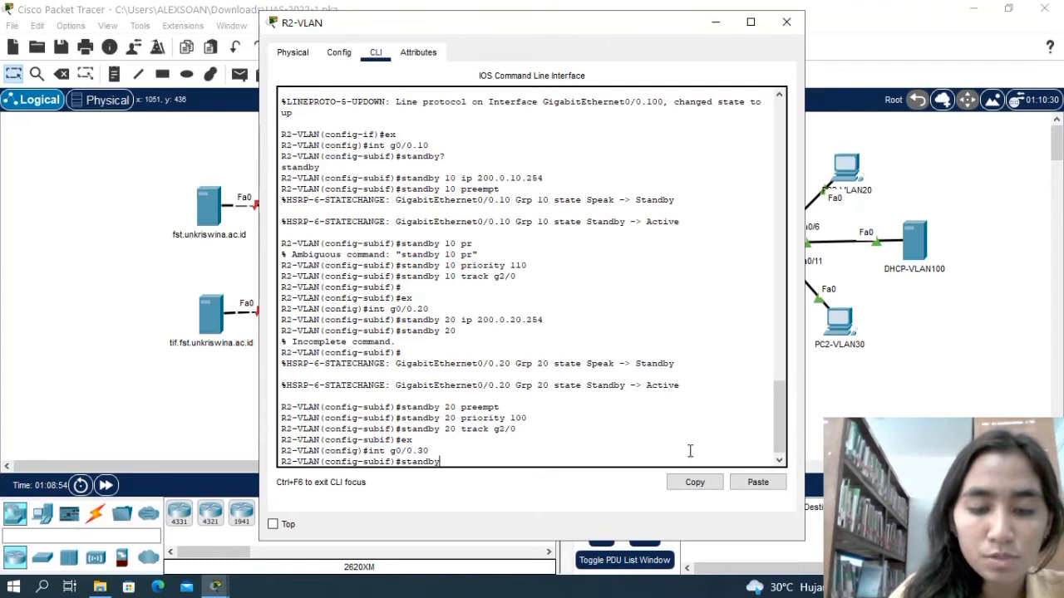
pyautogui.write(' 30 ')
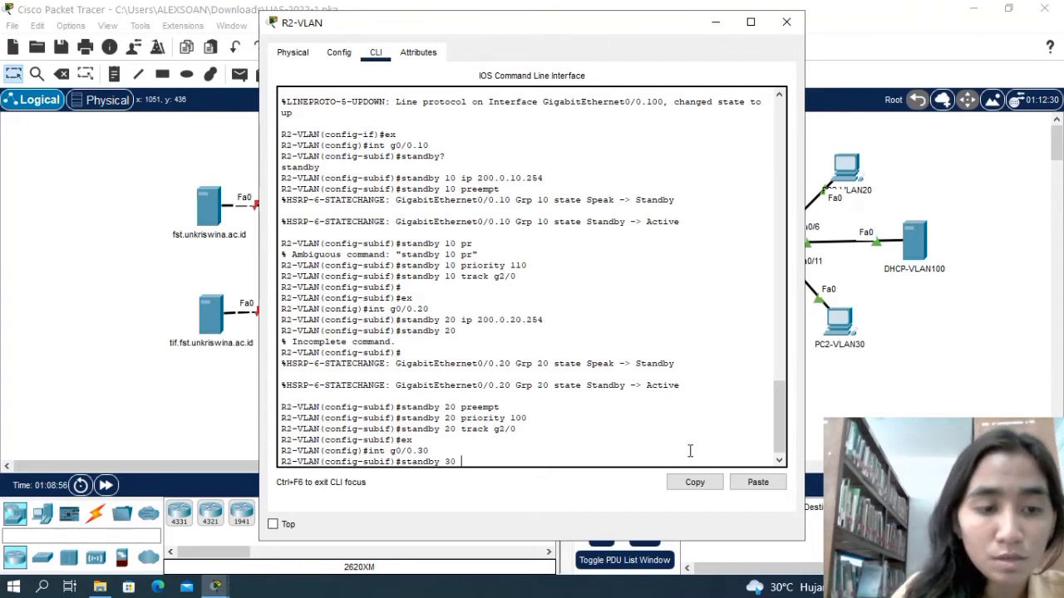
pyautogui.write('ip 20')
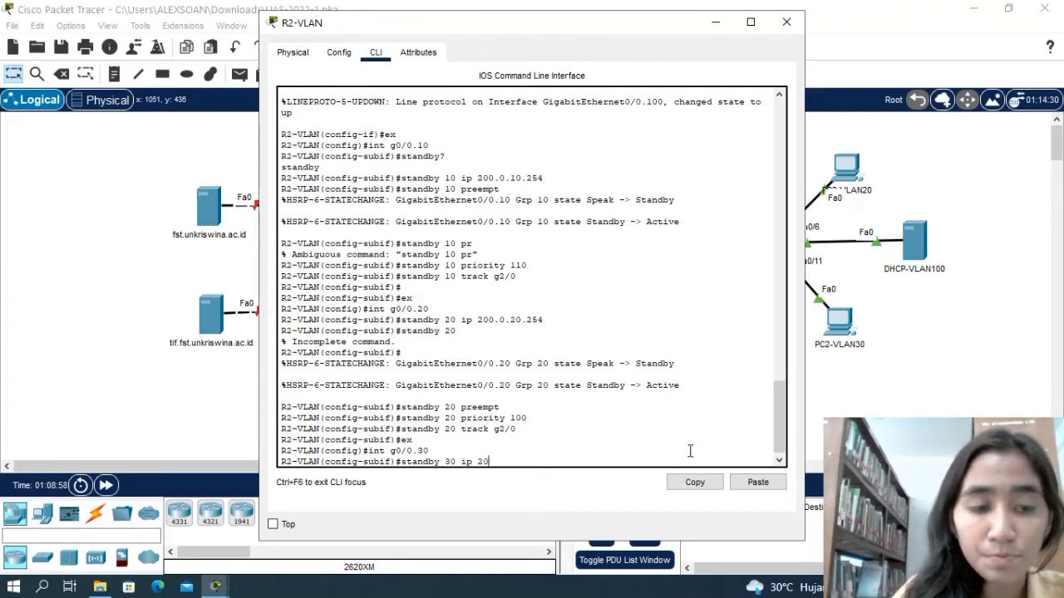
pyautogui.write('0.')
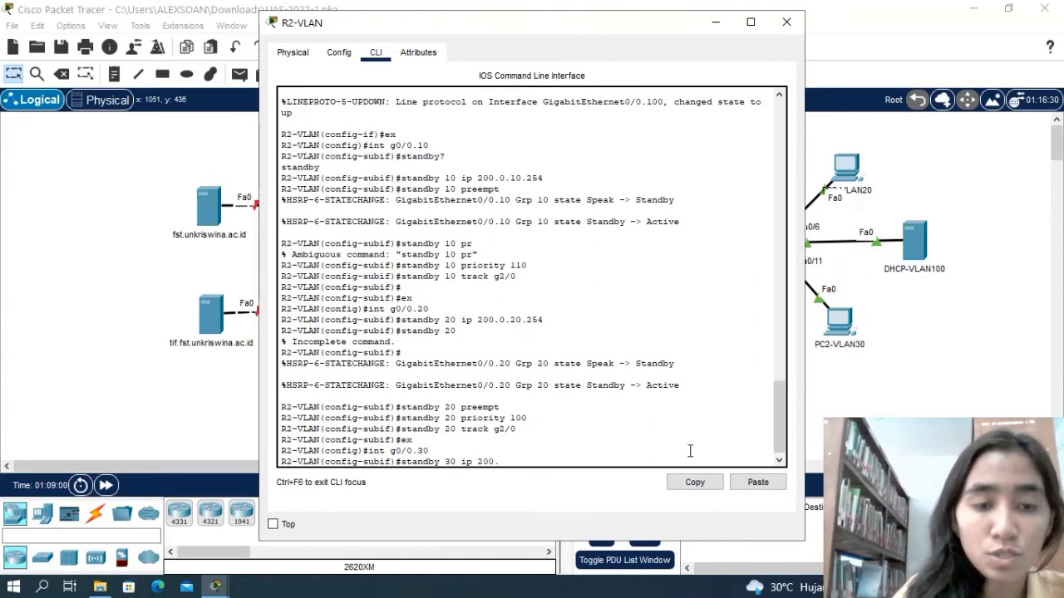
pyautogui.write('0.2')
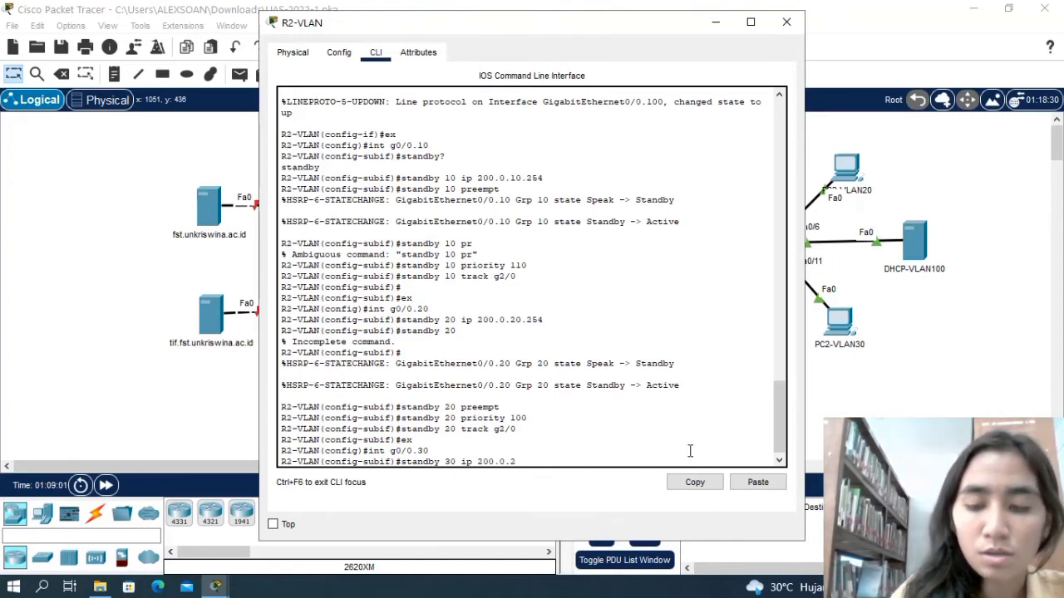
pyautogui.write('0')
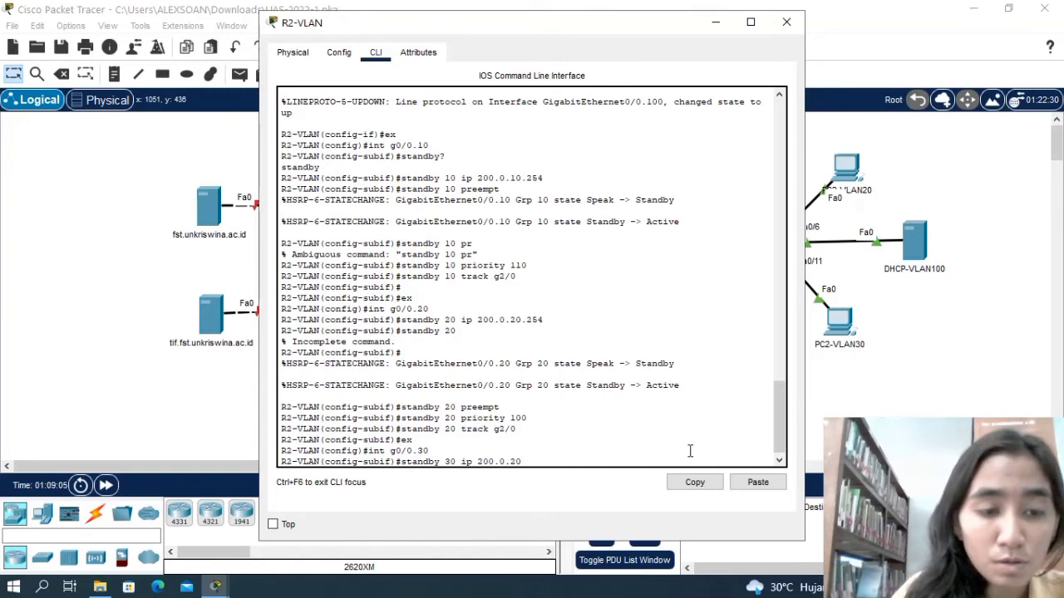
pyautogui.write('.')
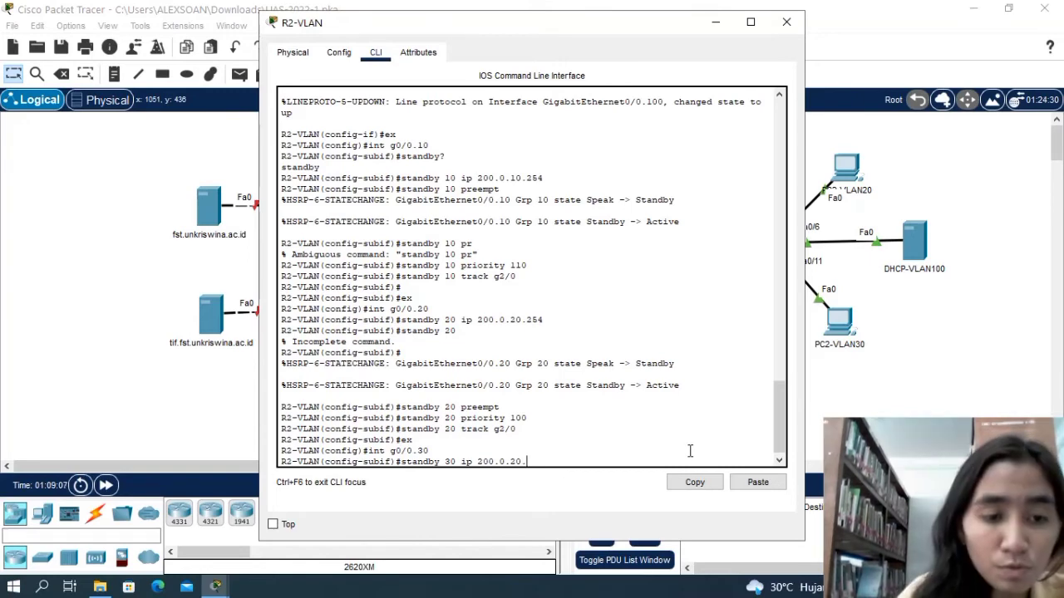
pyautogui.write('254')
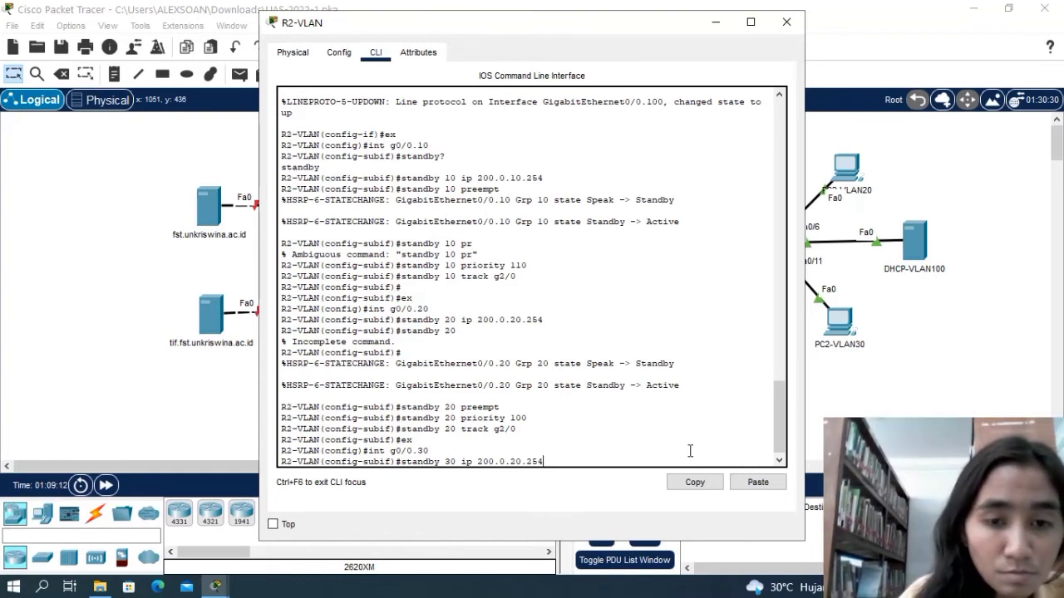
pyautogui.press('Return')
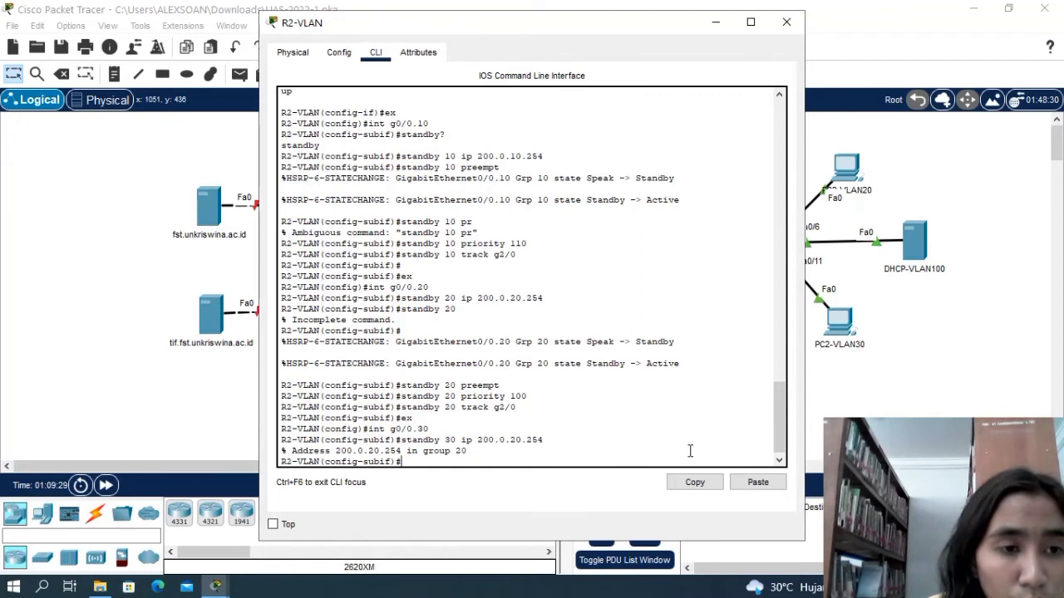
# Exit subinterface g0/0.30 and re-enter its configuration mode.
pyautogui.write('e')
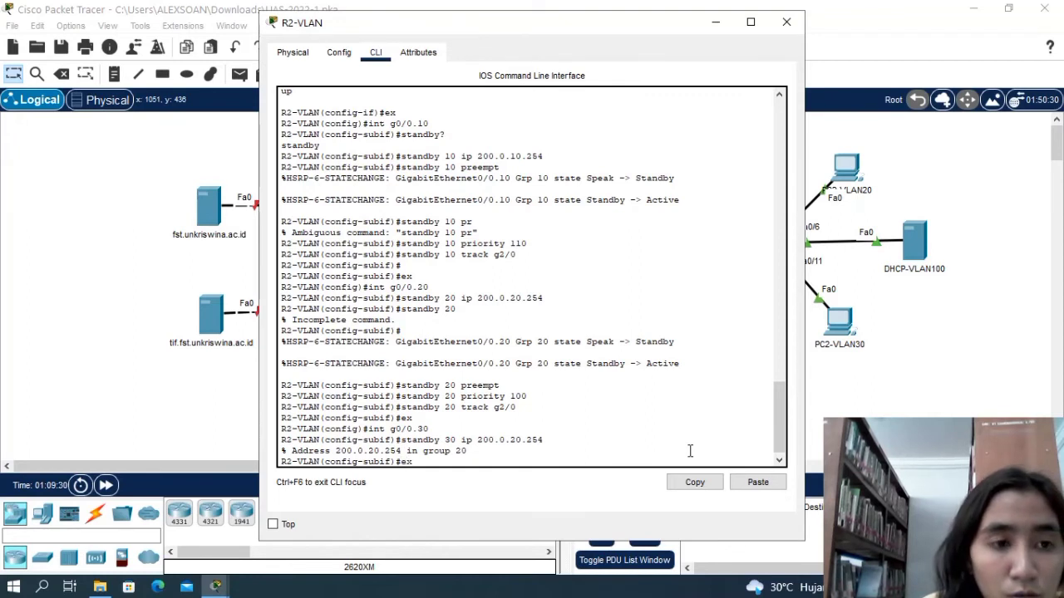
pyautogui.write('x')
pyautogui.press('Return')
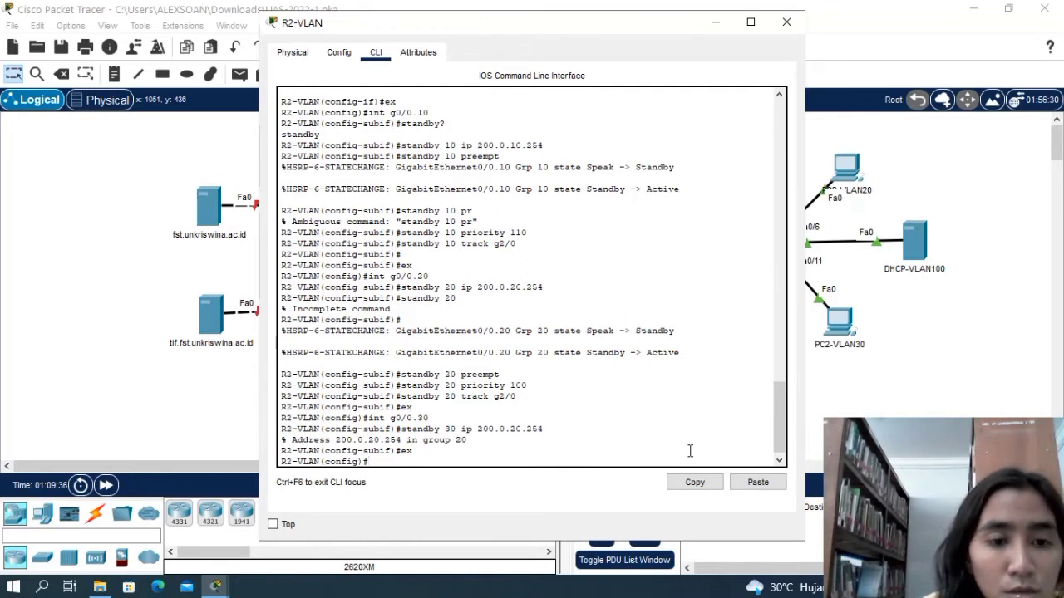
pyautogui.write('int')
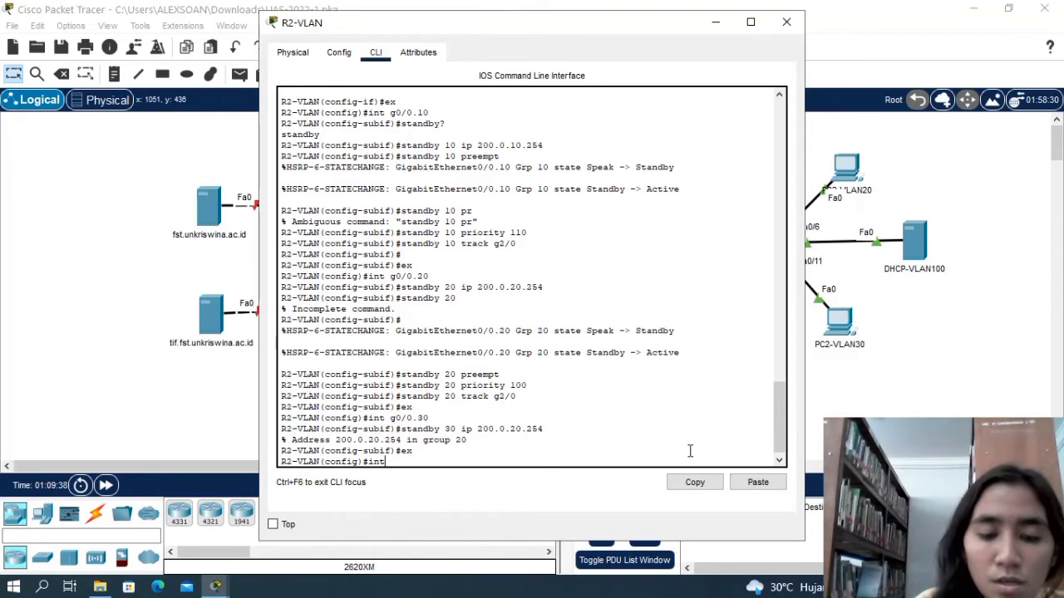
pyautogui.write(' g0')
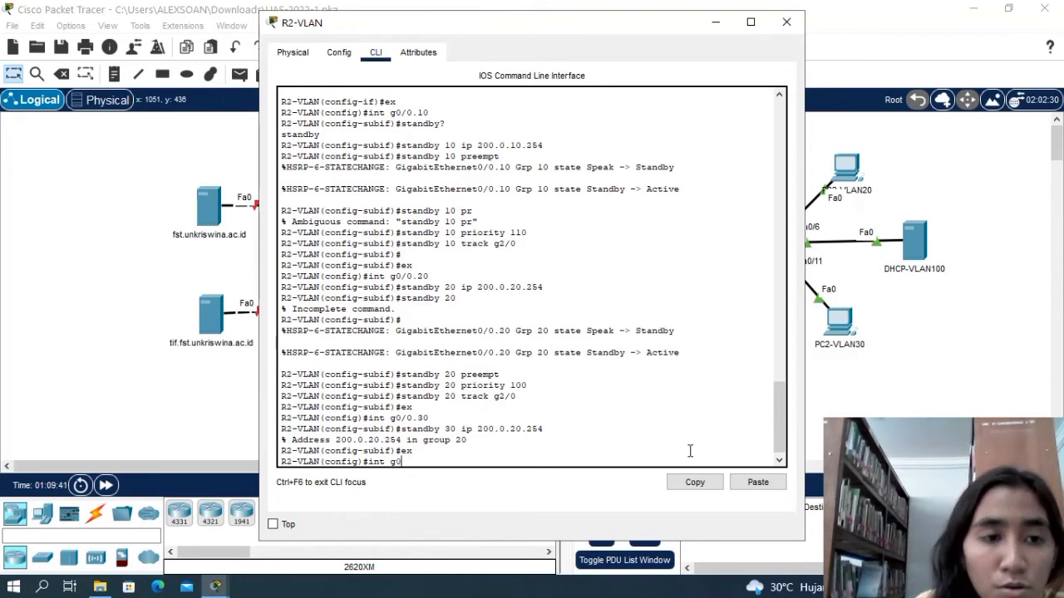
pyautogui.write('/0')
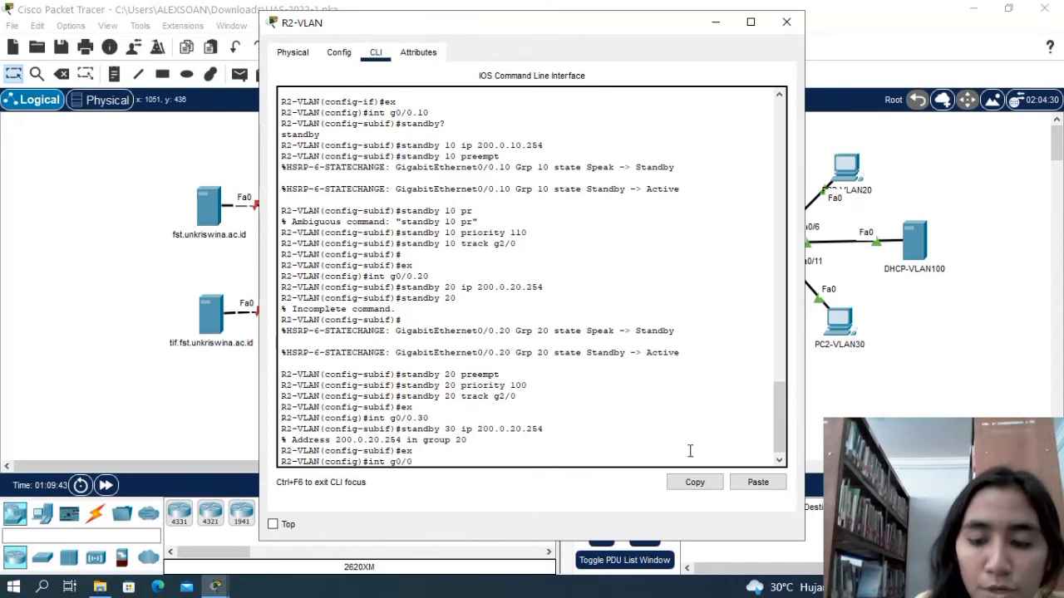
pyautogui.write('.30')
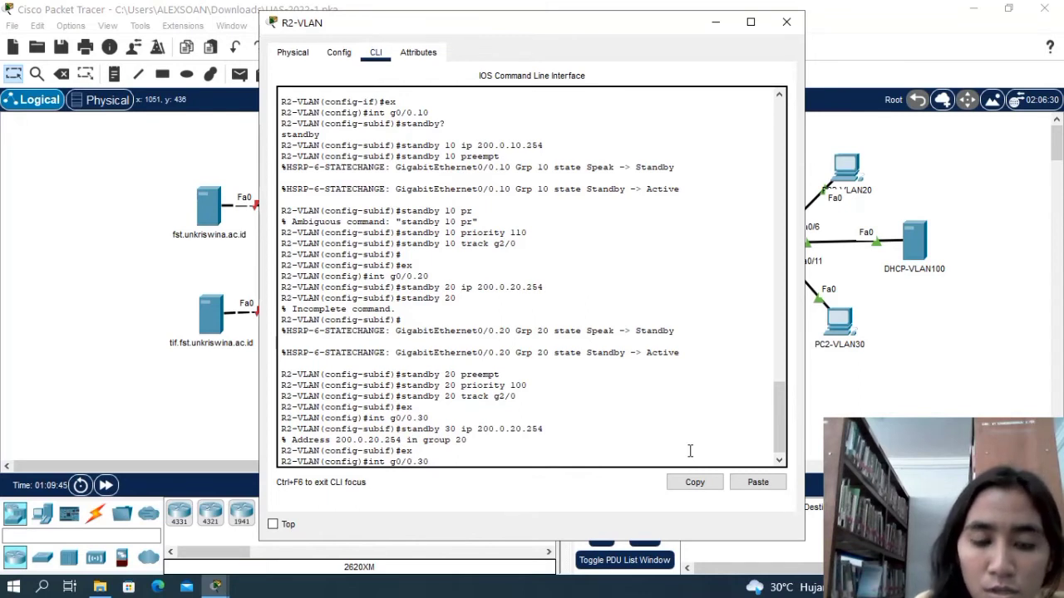
pyautogui.press('Return')
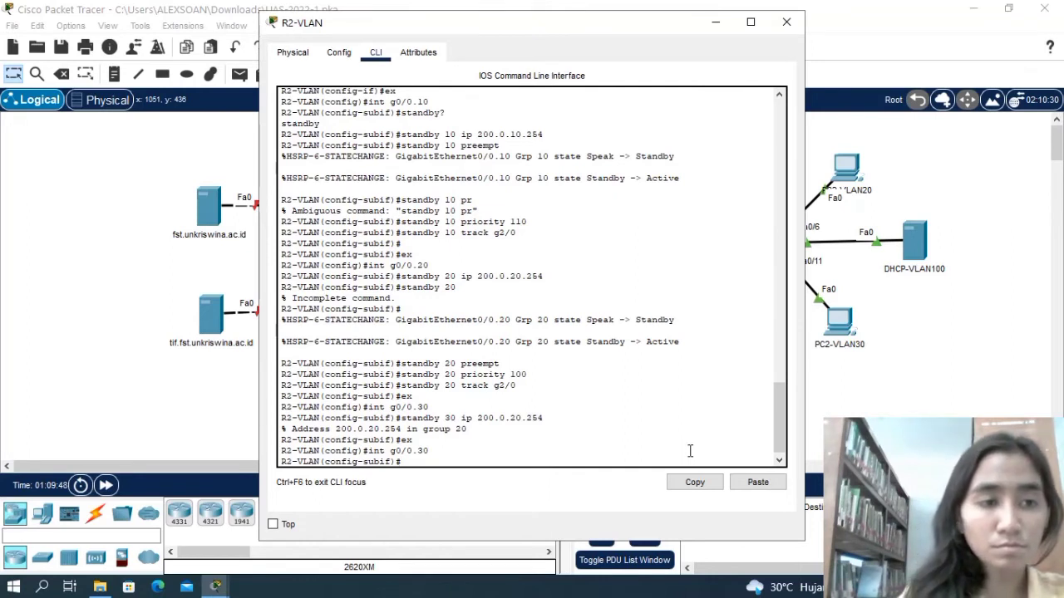
# Retry assigning the virtual IP 200.0.20.254 to standby group 30 on subinterface g0/0.30.
pyautogui.write('sta')
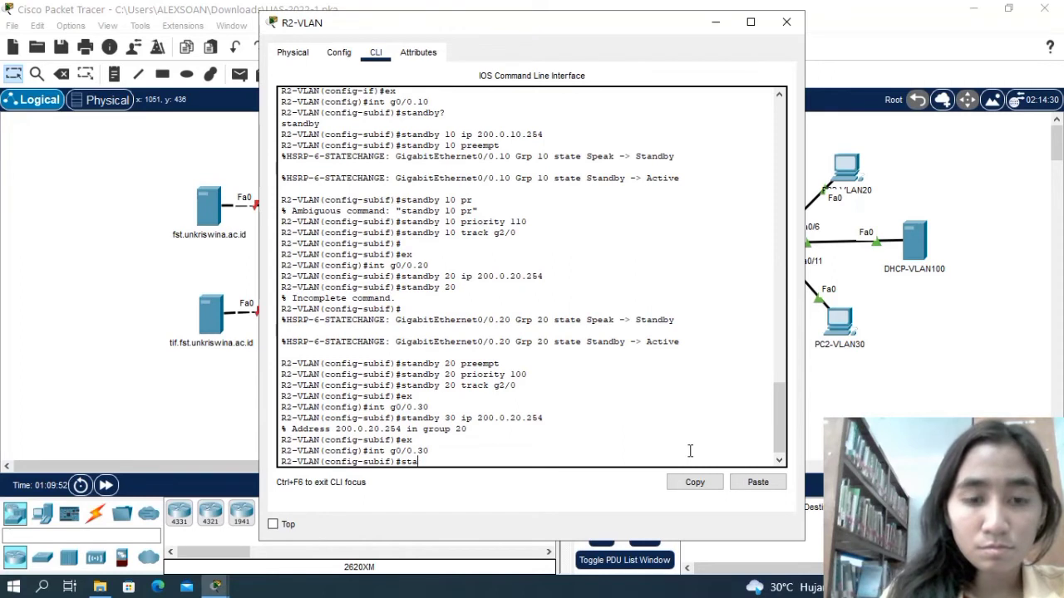
pyautogui.write('ndby')
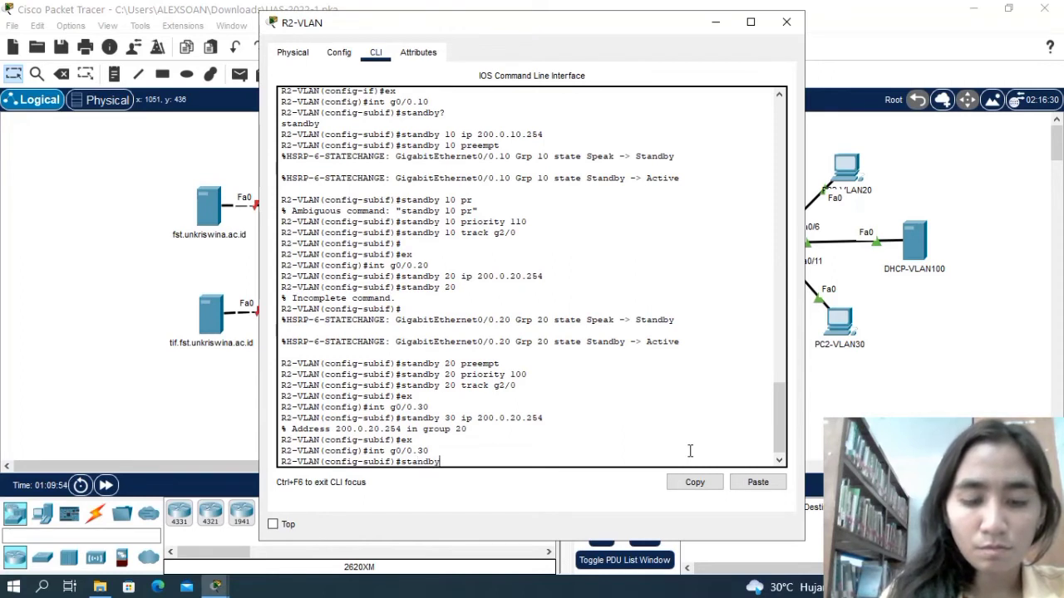
pyautogui.write(' 30')
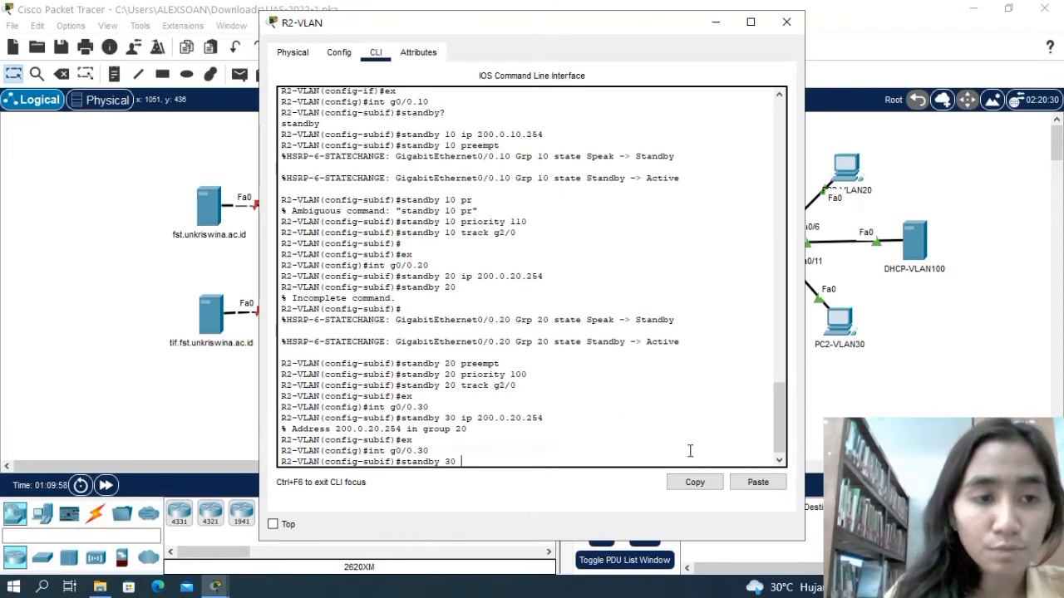
pyautogui.write(' ip 200')
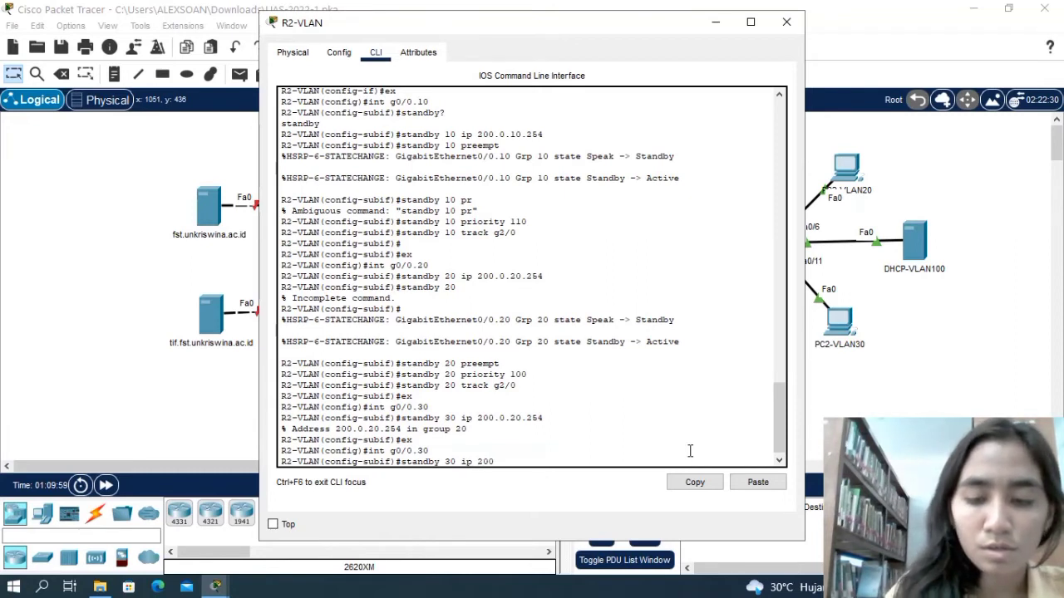
pyautogui.write('.0')
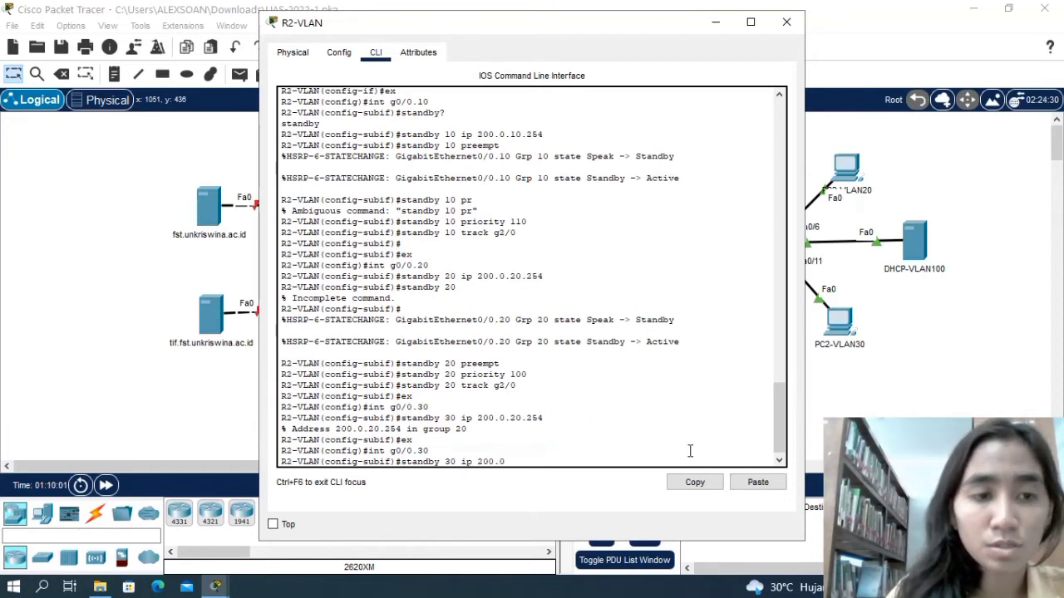
pyautogui.write('.20')
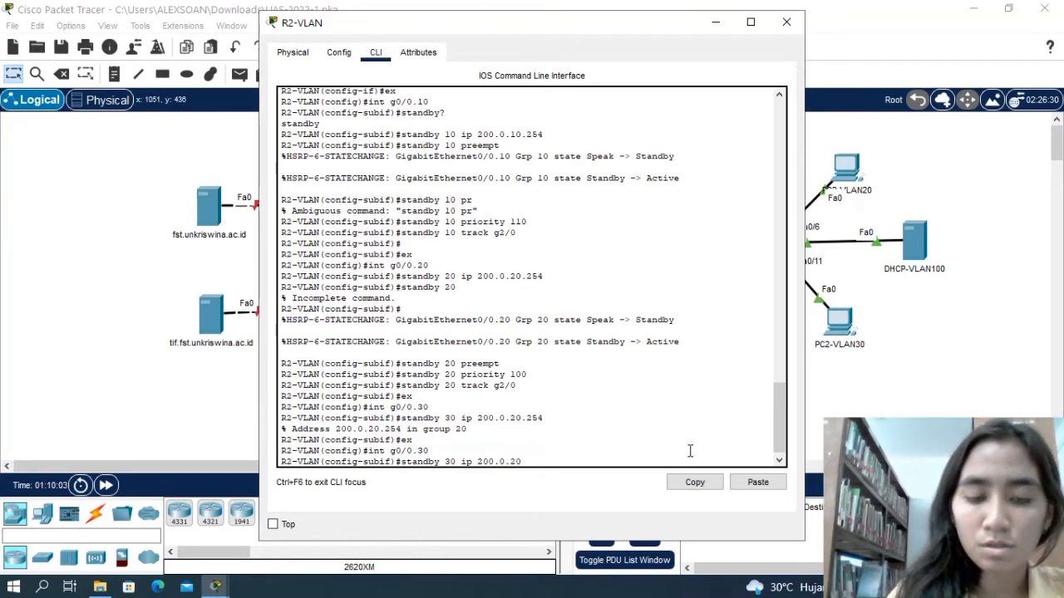
pyautogui.write('.254')
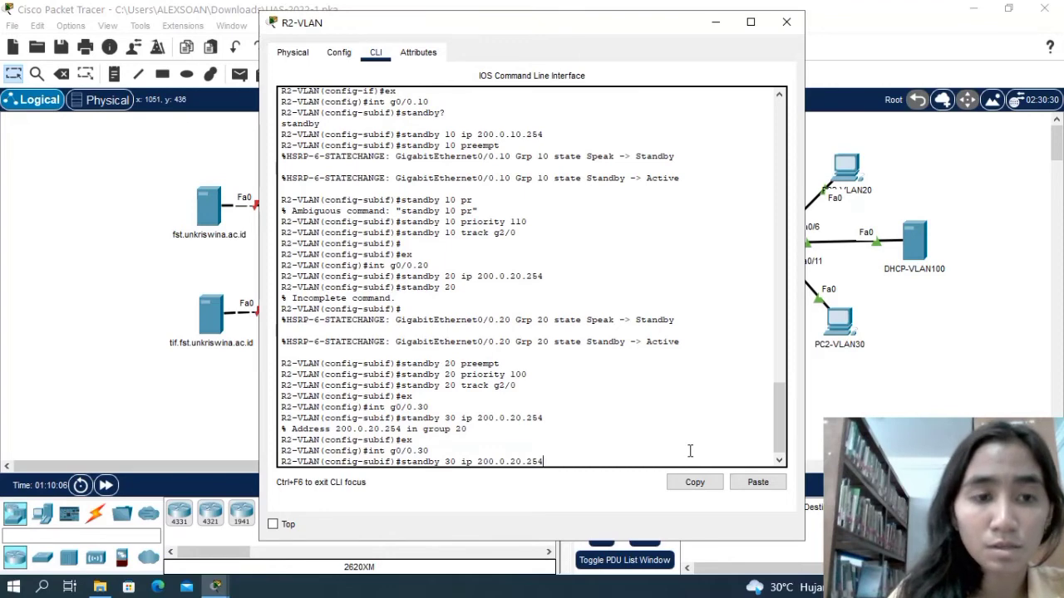
pyautogui.press('Return')
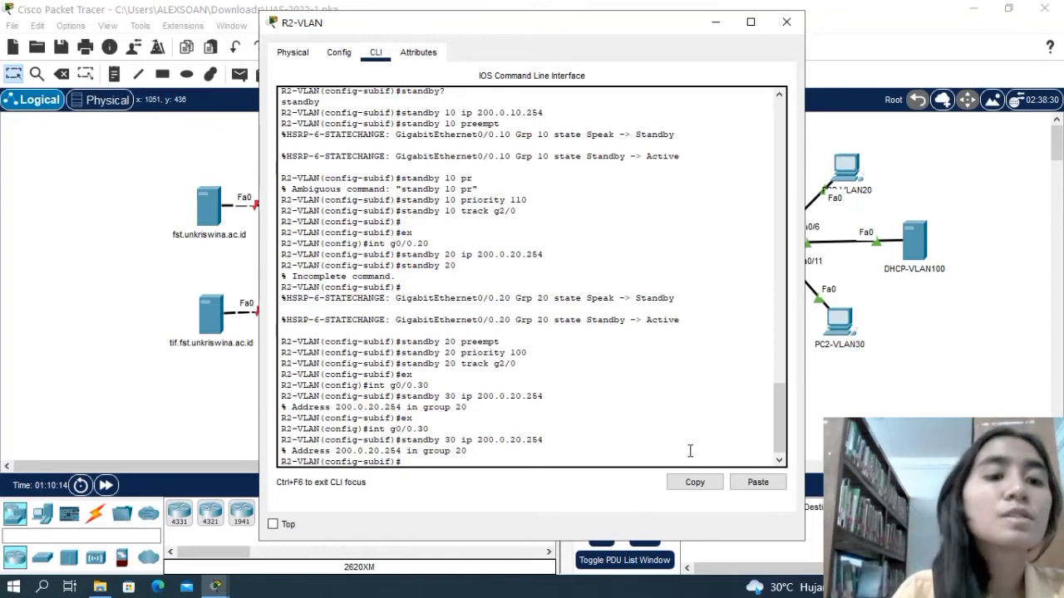
# Assign the virtual IP 200.0.30.254 to standby group 30 on subinterface g0/0.30.
pyautogui.write('standy')
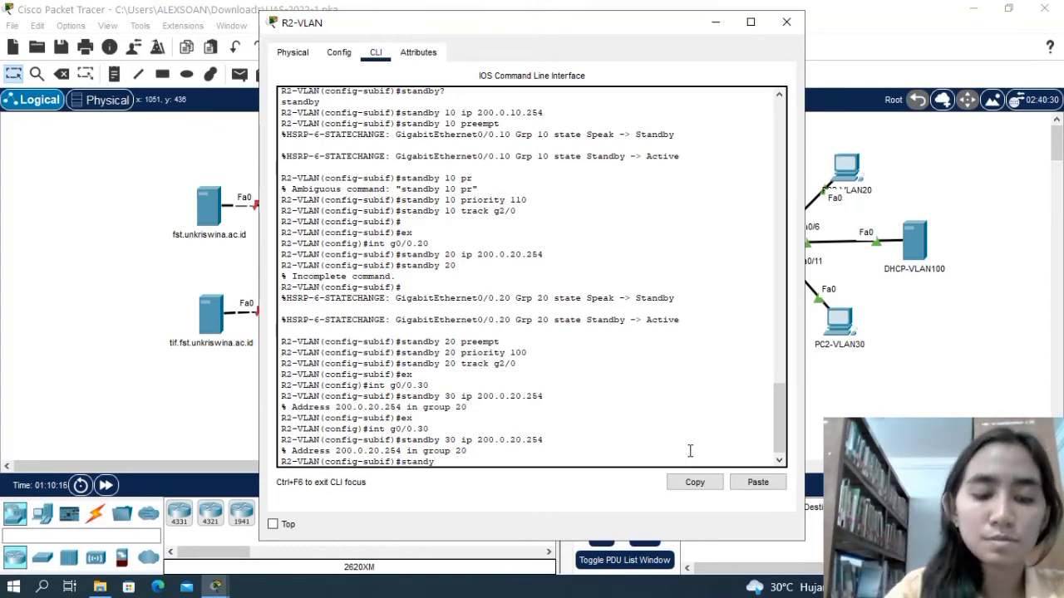
pyautogui.press('BackSpace')
pyautogui.press('BackSpace')
pyautogui.write('dby')
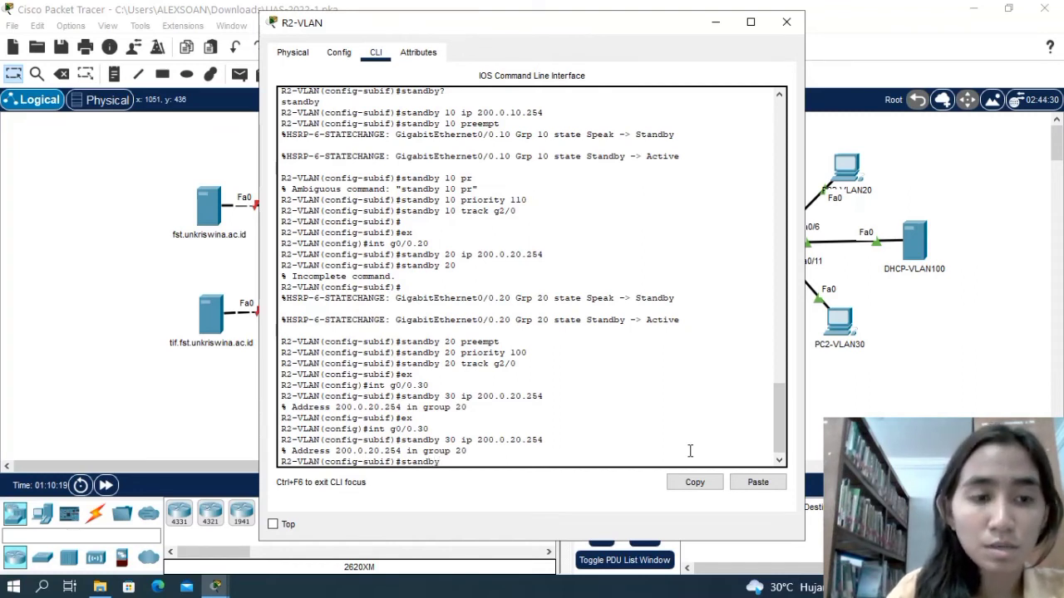
pyautogui.write(' 30 ip')
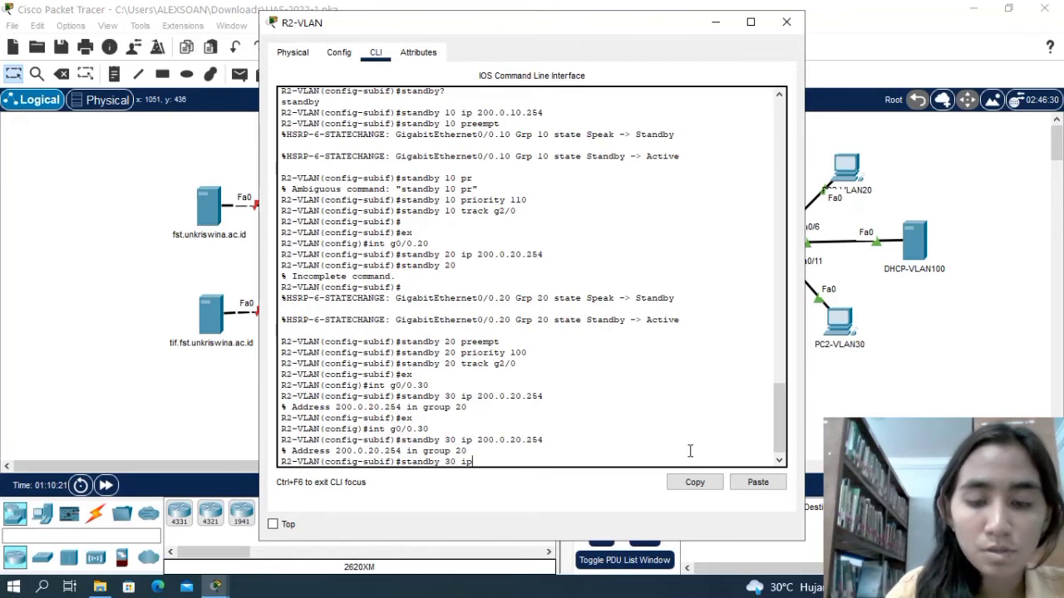
pyautogui.write(' 200')
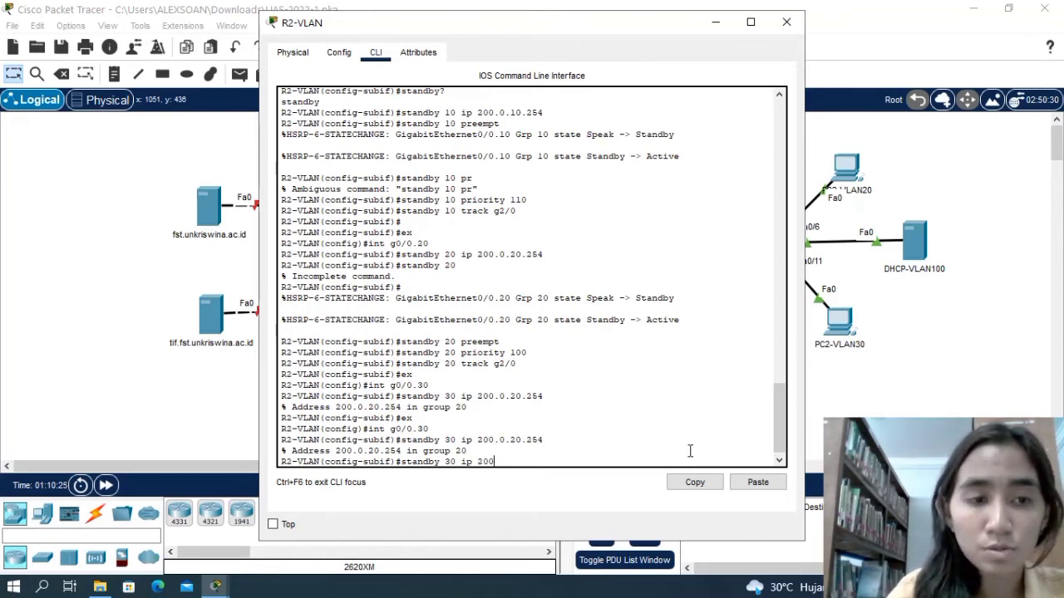
pyautogui.write('.0.30')
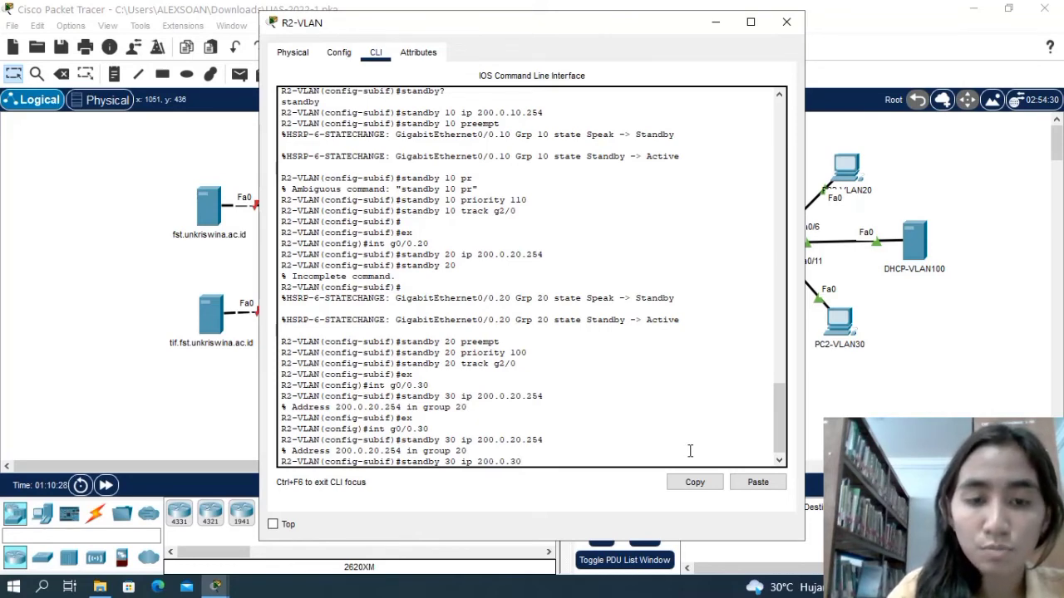
pyautogui.write('.')
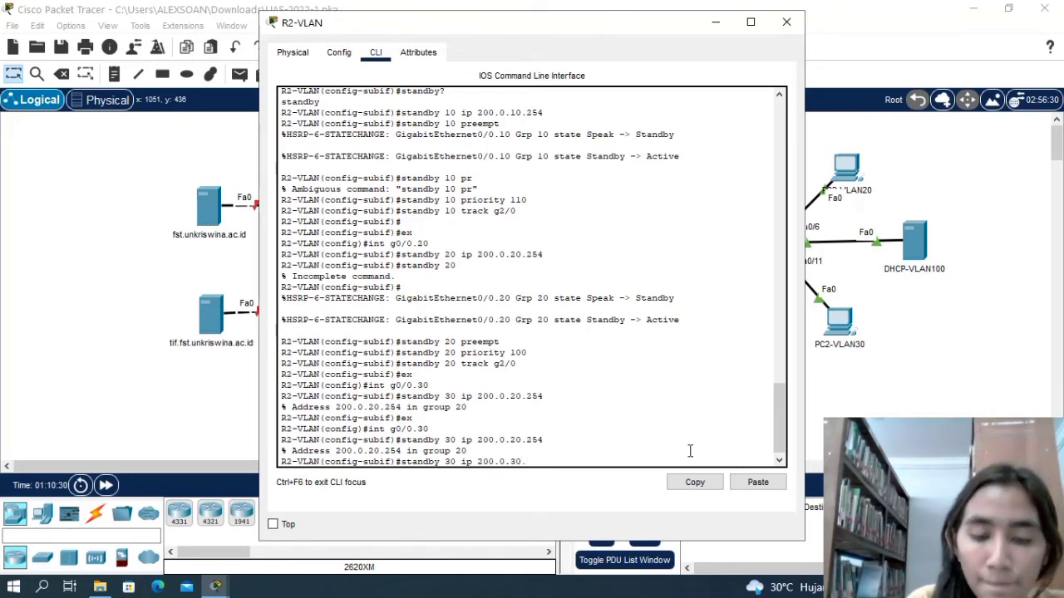
pyautogui.write('254')
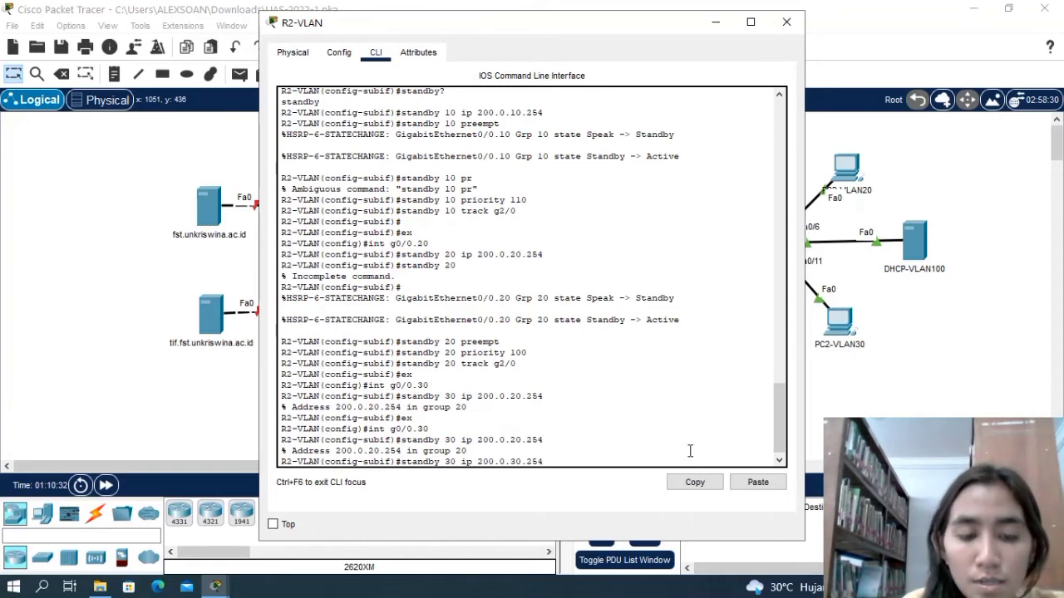
pyautogui.press('Return')
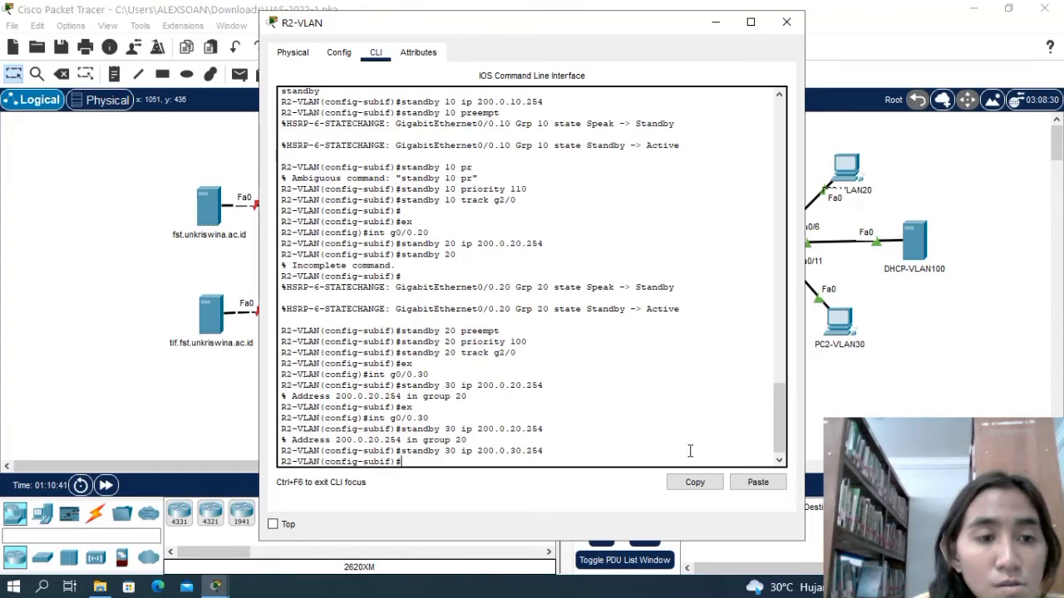
# Enable preempt for standby group 30 on subinterface g0/0.30.
pyautogui.write('sta')
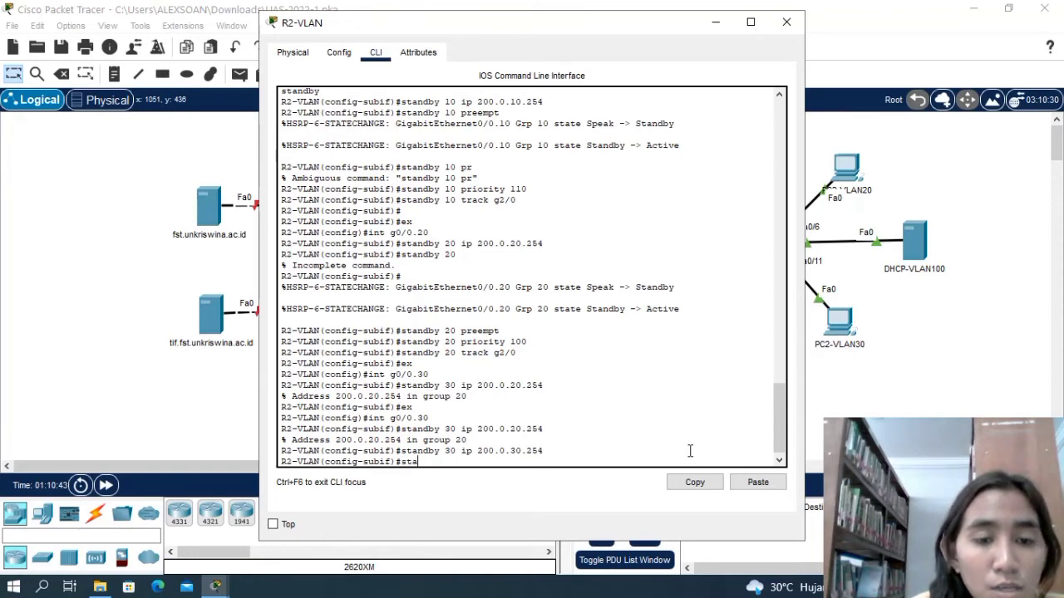
pyautogui.write('ndby')
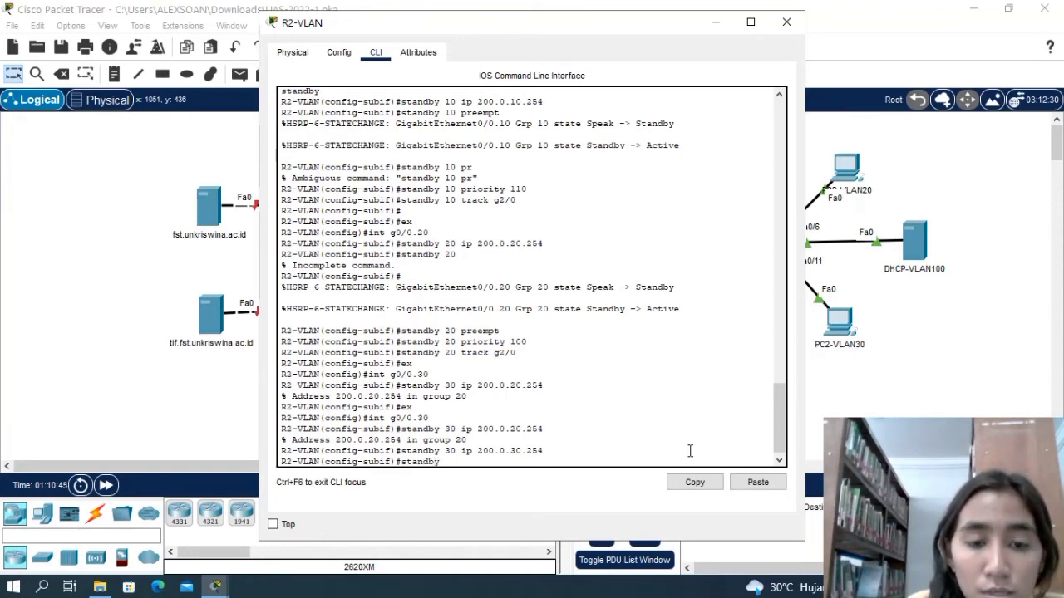
pyautogui.write(' 30 preem')
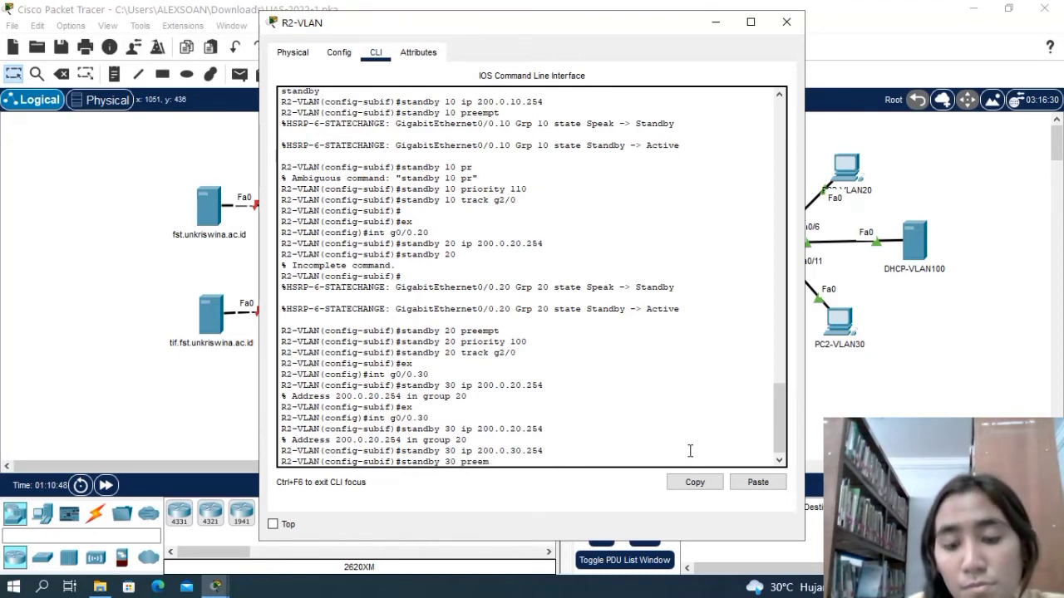
pyautogui.write('pt')
pyautogui.press('Return')
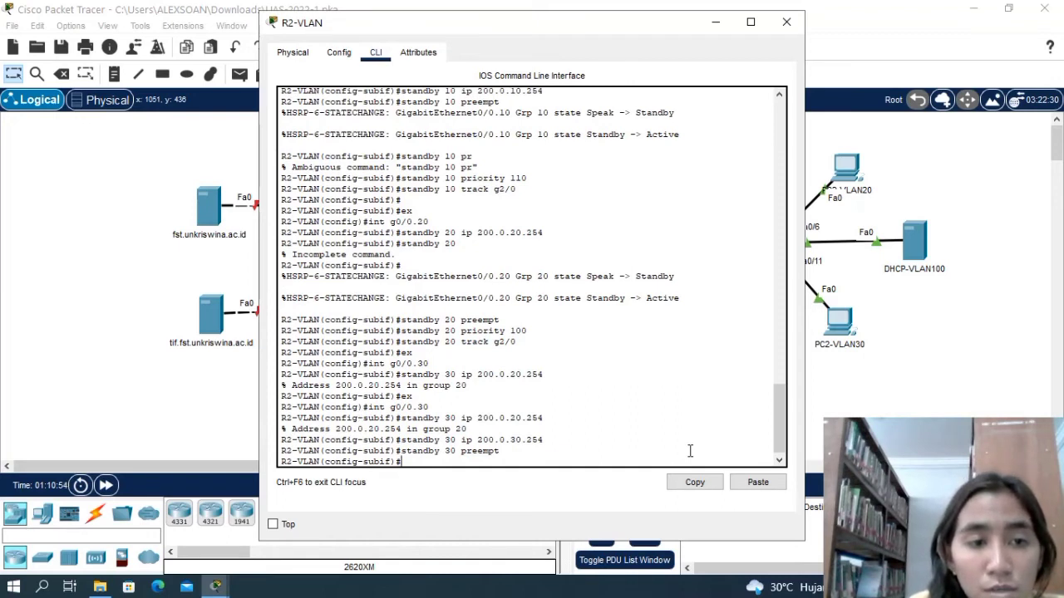
pyautogui.write('stan')
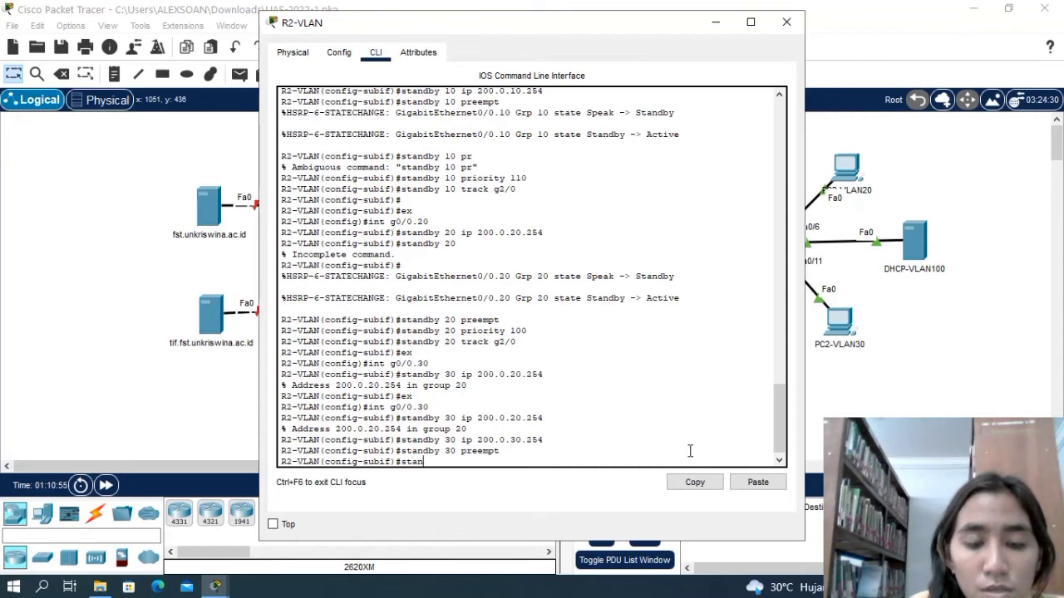
pyautogui.write('dby')
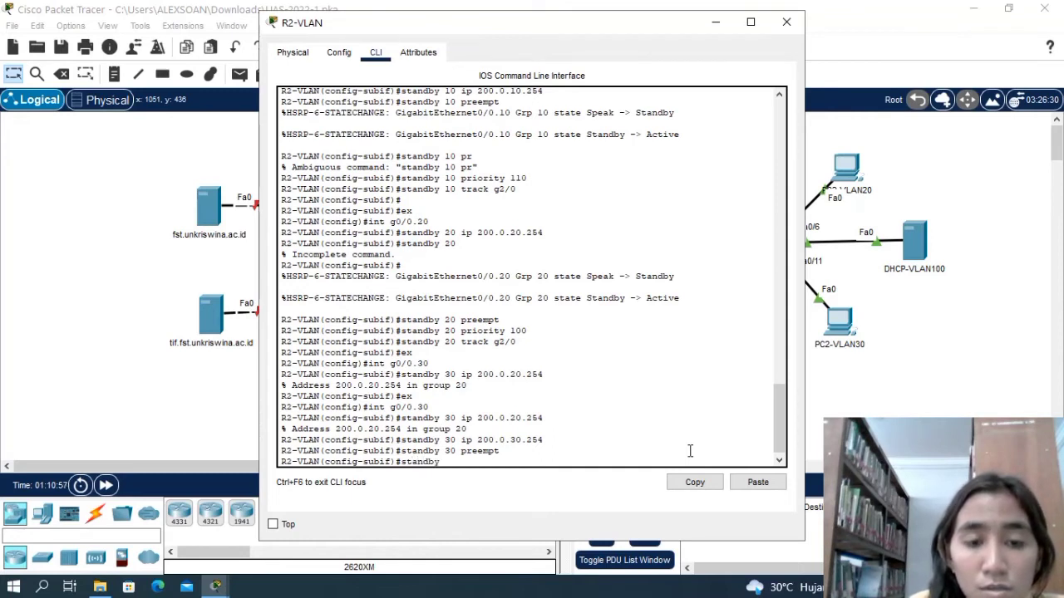
pyautogui.write(' 30 pr')
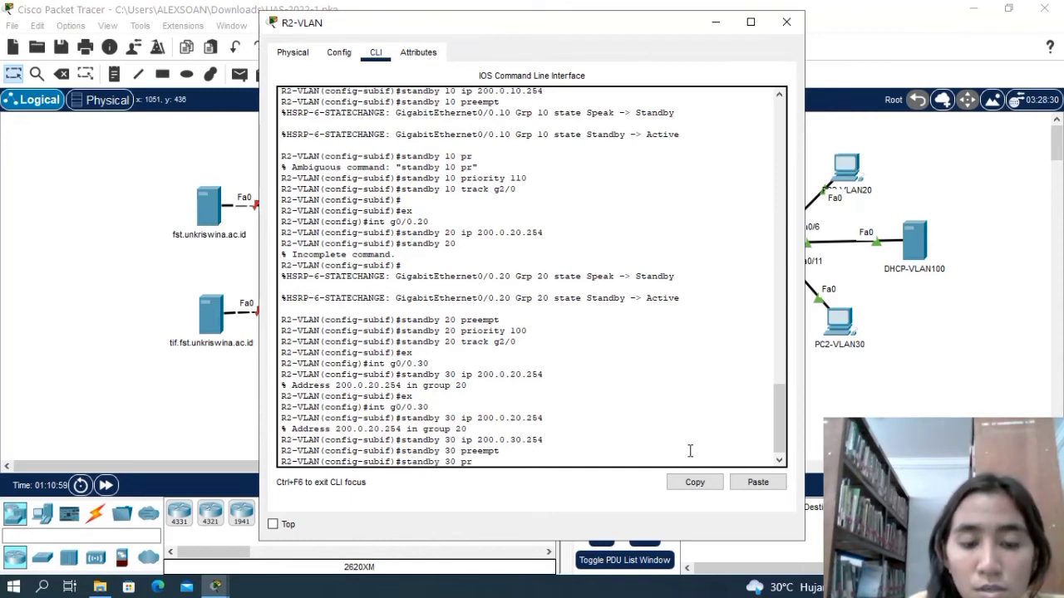
pyautogui.press('BackSpace')
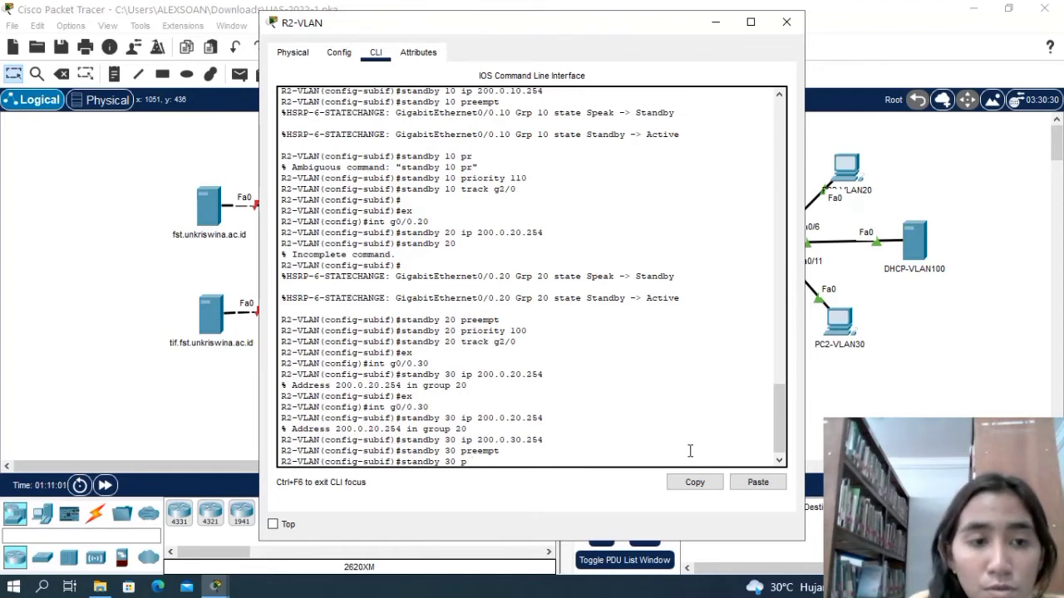
pyautogui.write('ri')
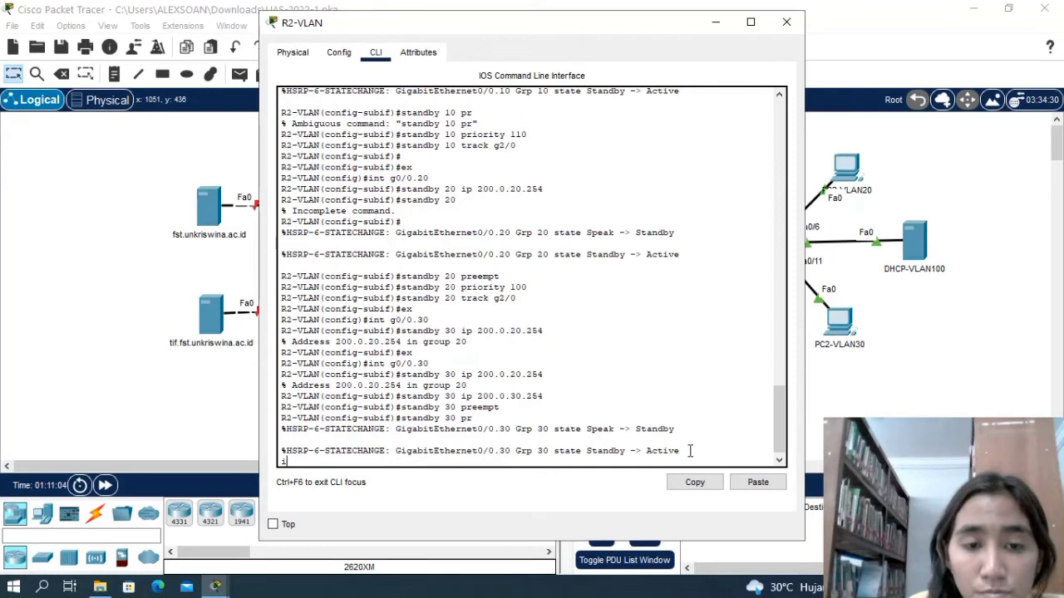
pyautogui.press('BackSpace')
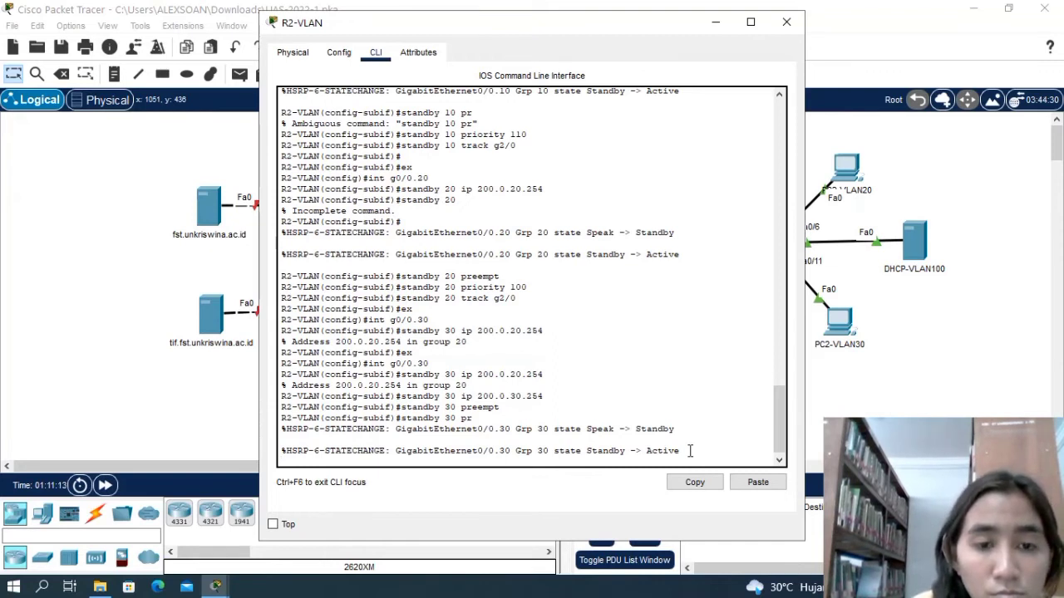
pyautogui.press('Return')
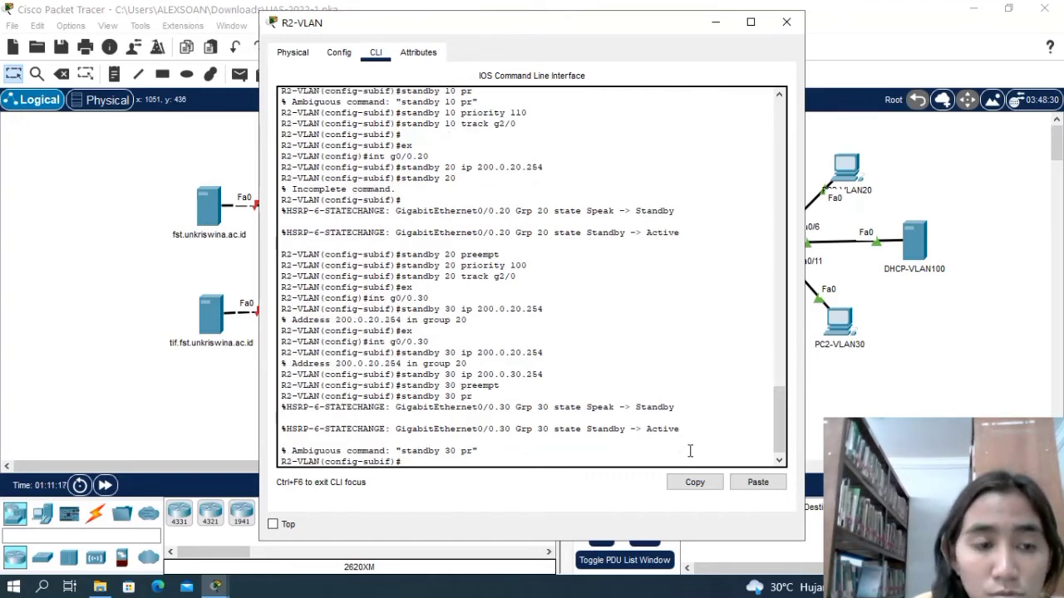
# Set the priority of standby group 30 to 110 on subinterface g0/0.30.
pyautogui.write('standby')
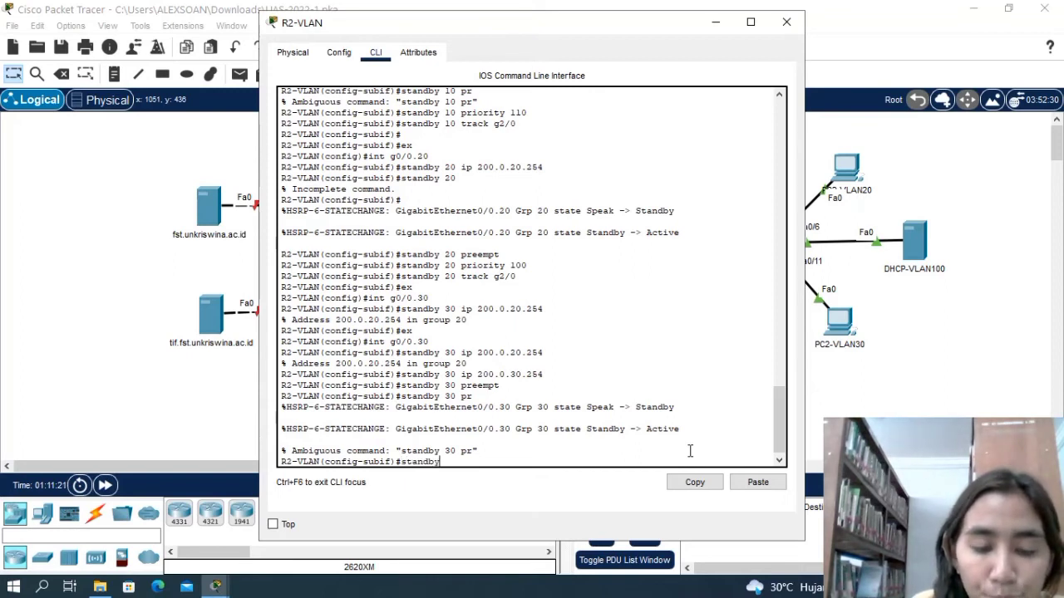
pyautogui.write(' 30 pri')
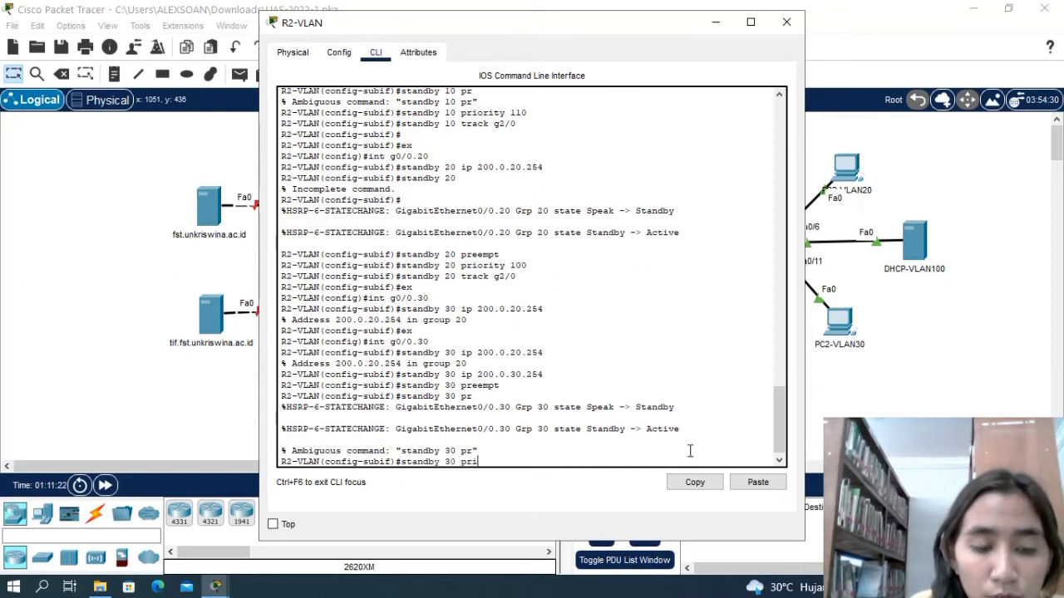
pyautogui.write('ority')
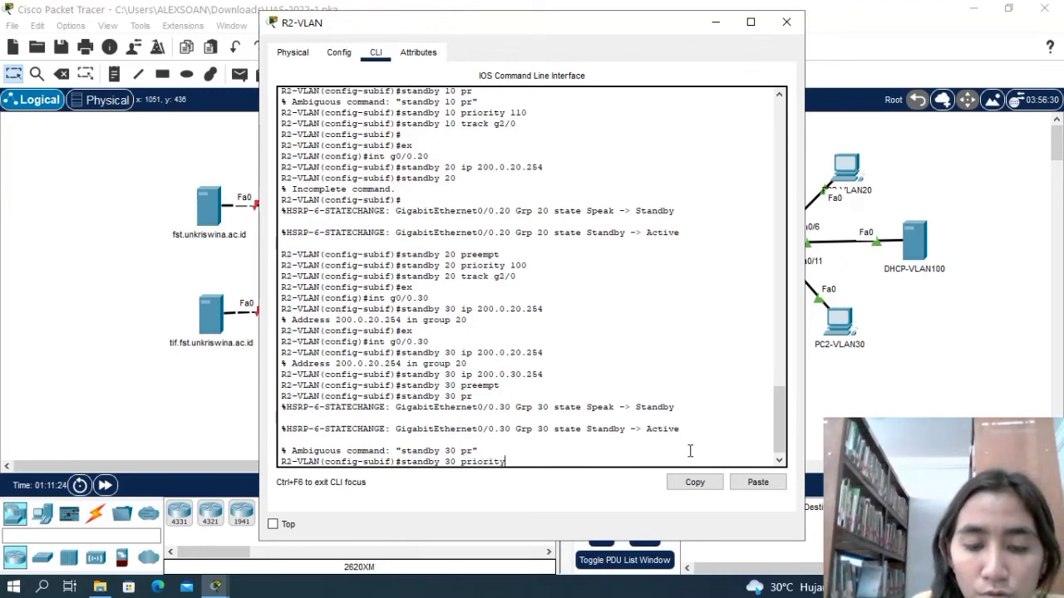
pyautogui.write(' 1')
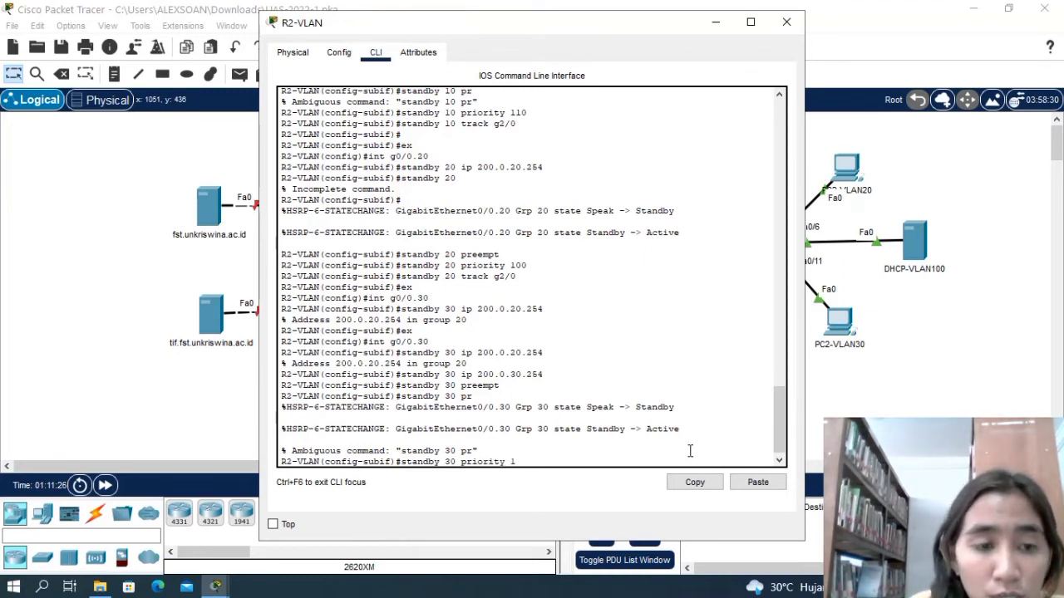
pyautogui.write('10')
pyautogui.press('Return')
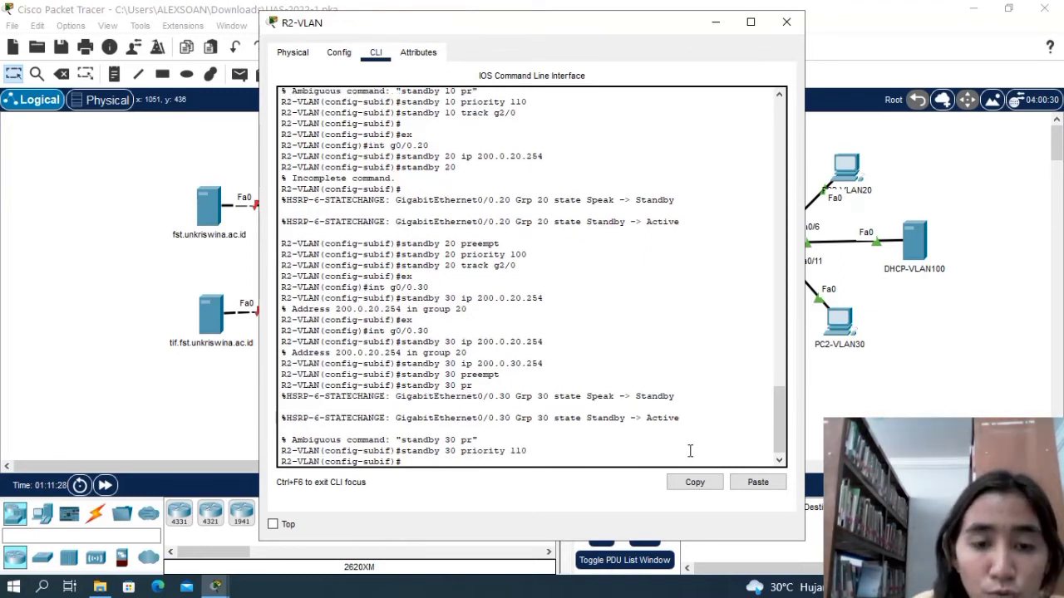
# Make standby group 30 on subinterface g0/0.30 track interface g2/0.
pyautogui.write('stand')
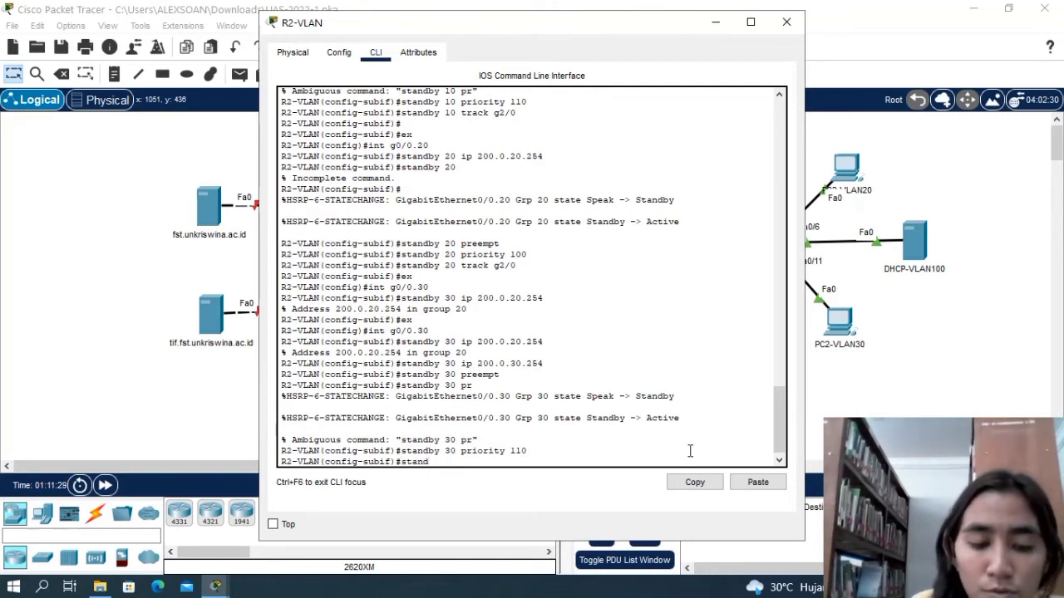
pyautogui.write('by')
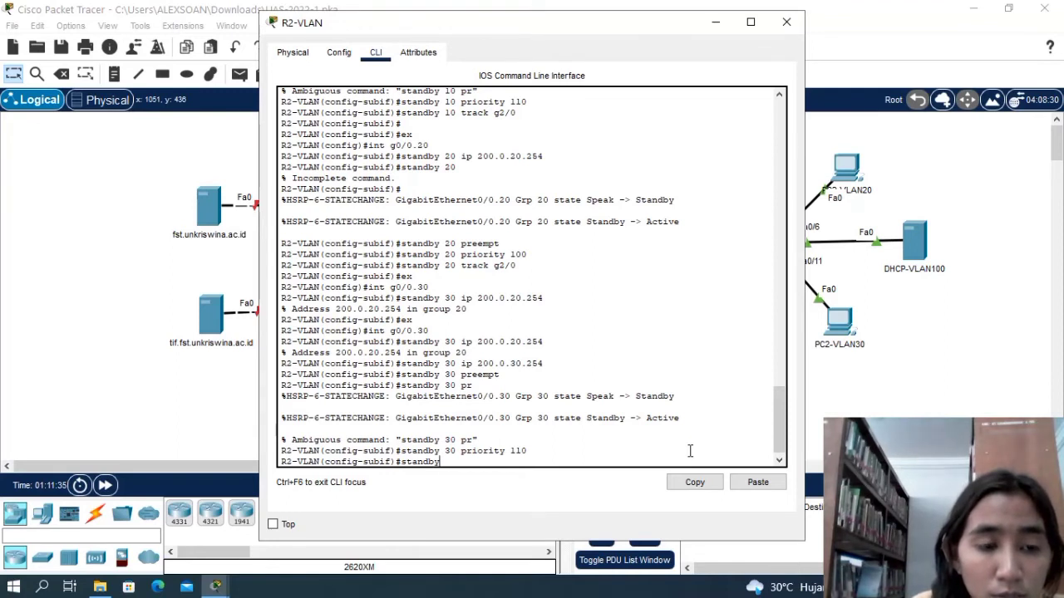
pyautogui.write('30')
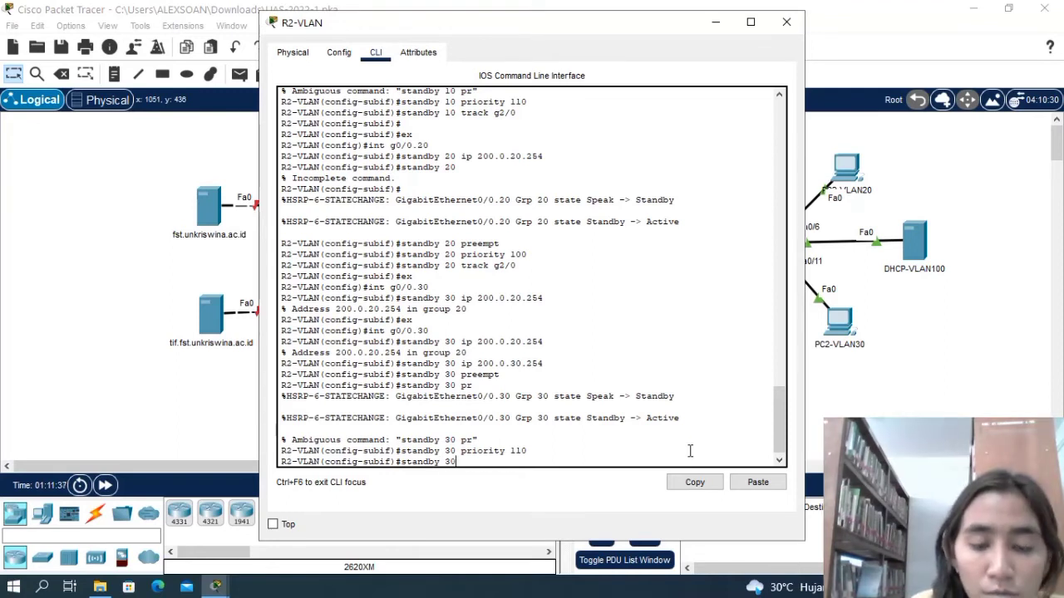
pyautogui.write(' track')
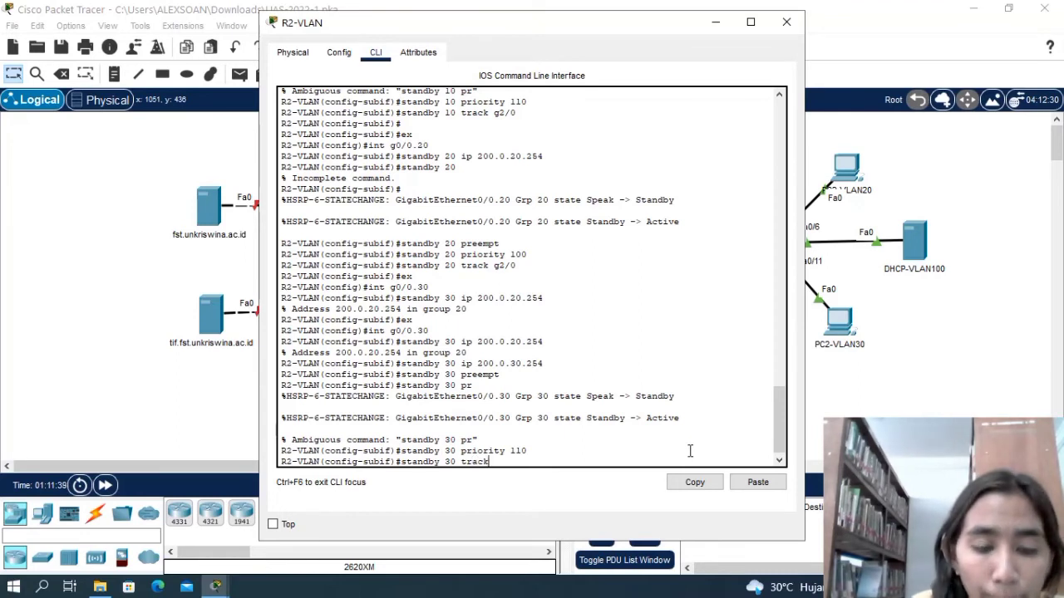
pyautogui.write('g2')
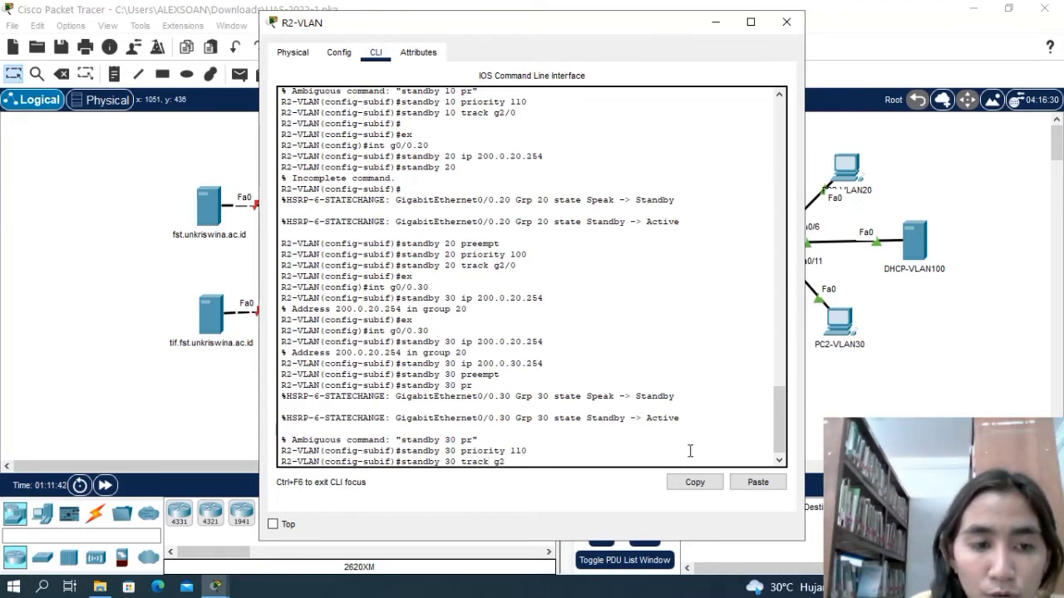
pyautogui.write('/0')
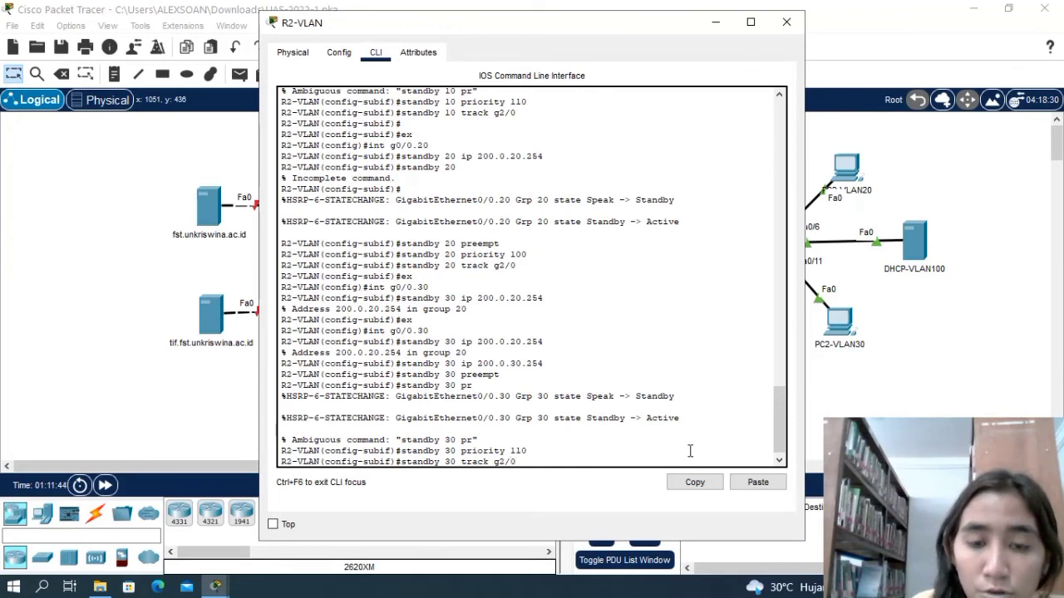
pyautogui.press('Return')
# Leave subinterface g0/0.30 and enter the configuration mode of subinterface g0/0.100.
pyautogui.write('ex')
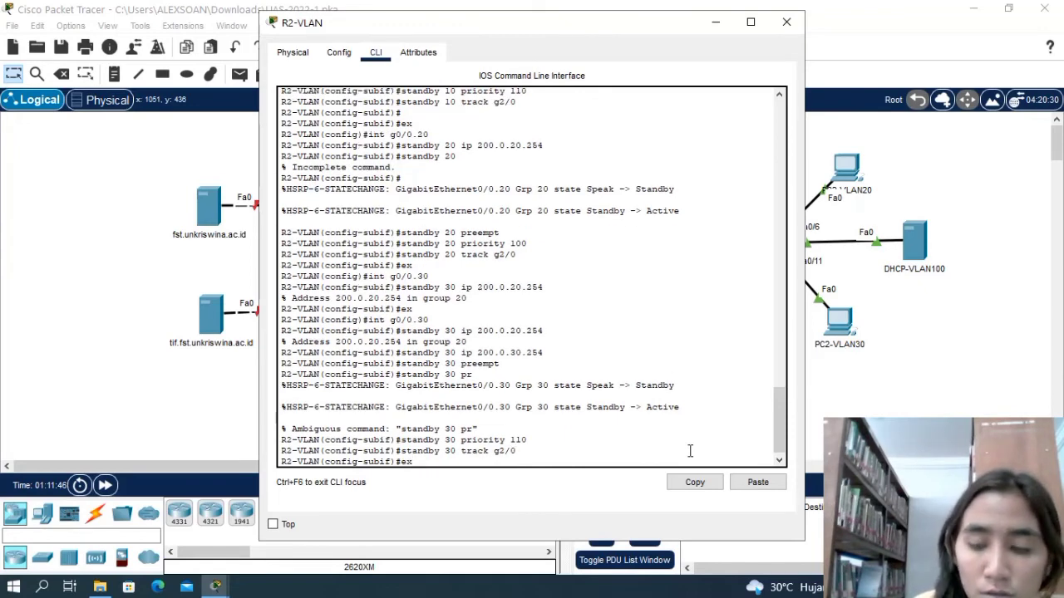
pyautogui.press('Return')
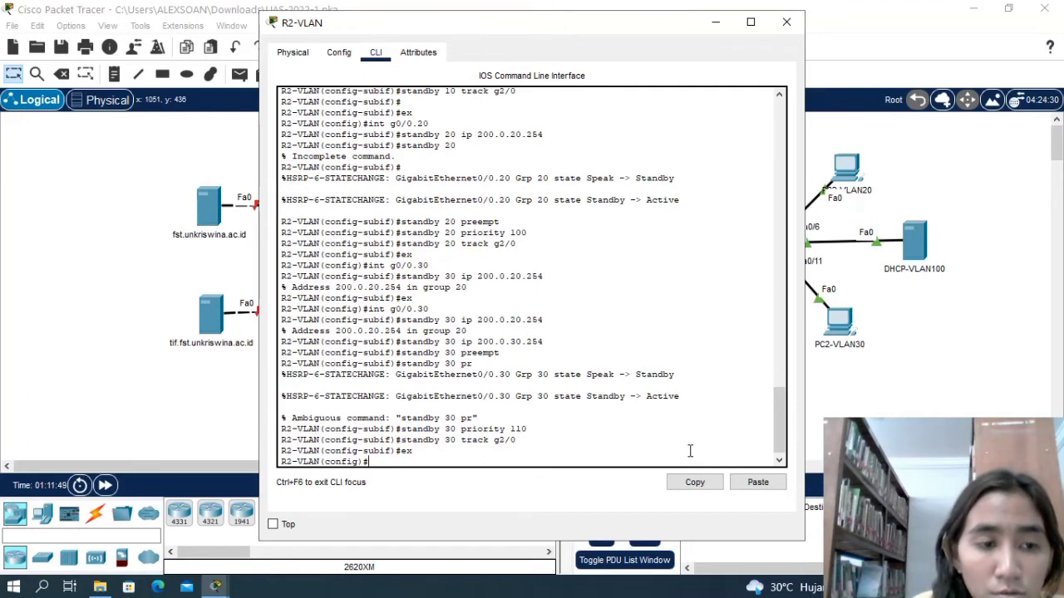
pyautogui.write('int')
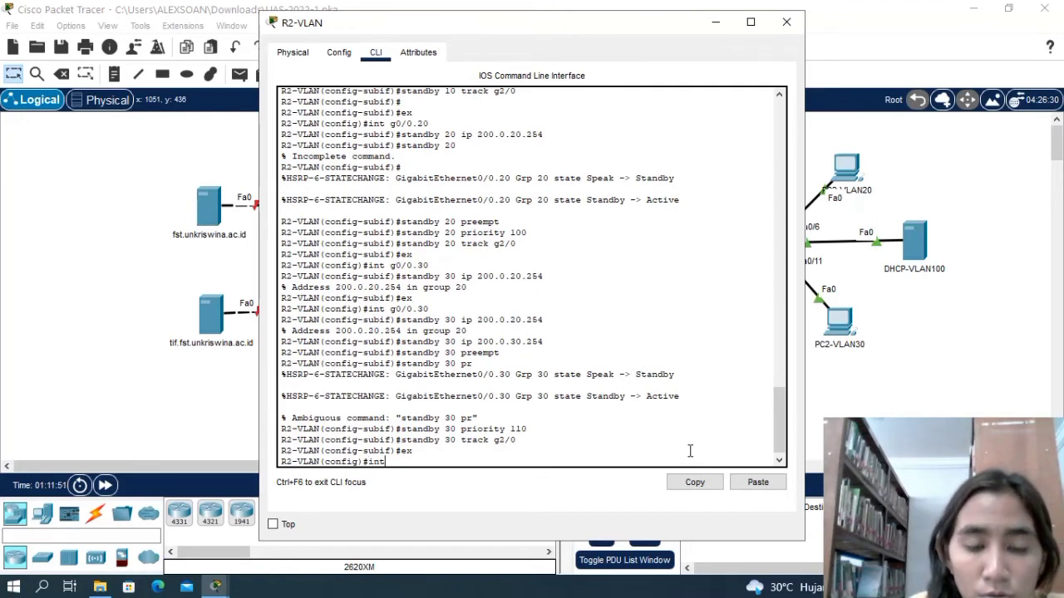
pyautogui.write(' g0')
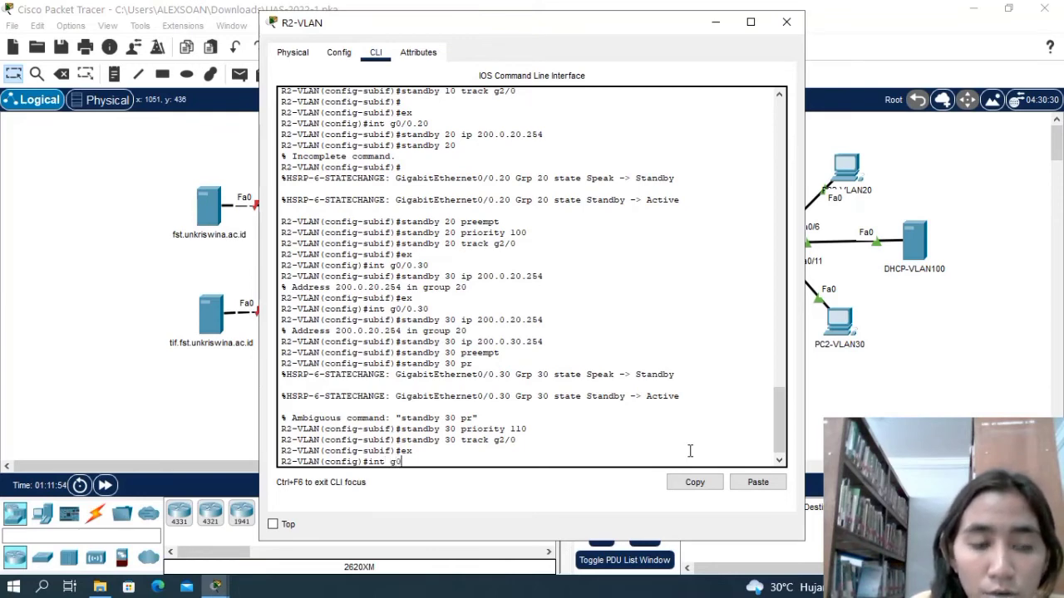
pyautogui.write('/0')
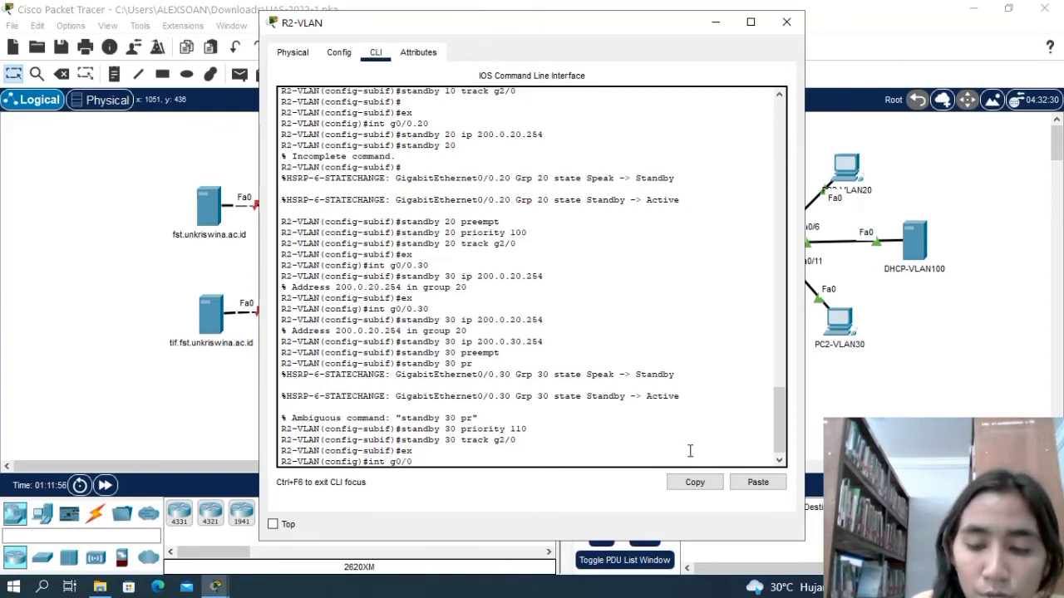
pyautogui.write('.100')
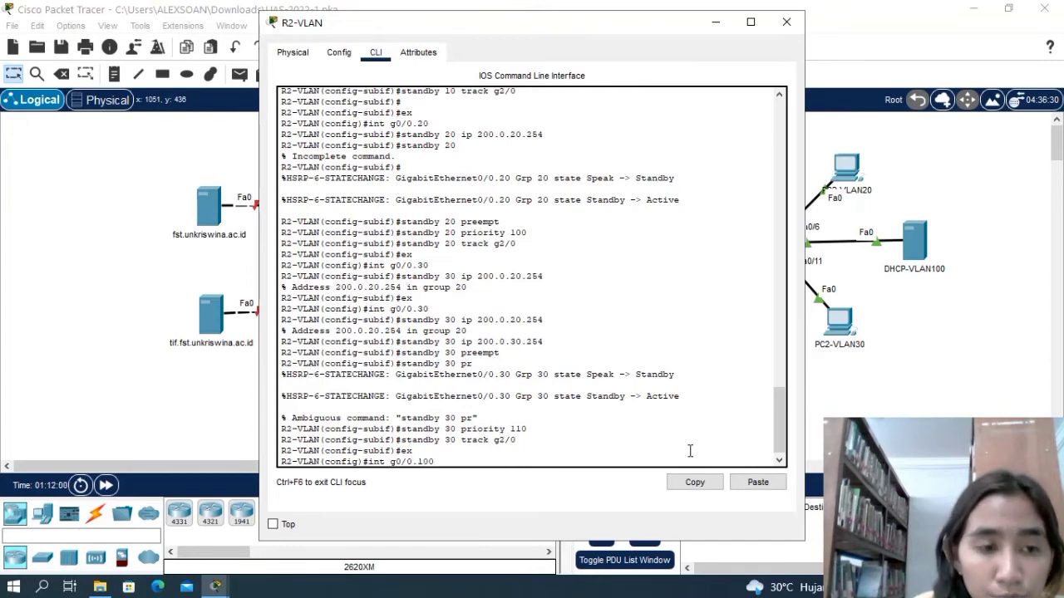
pyautogui.press('Return')
# Assign the virtual IP 200.0.100.254 to standby group 100 on subinterface g0/0.100.
pyautogui.write('standby')
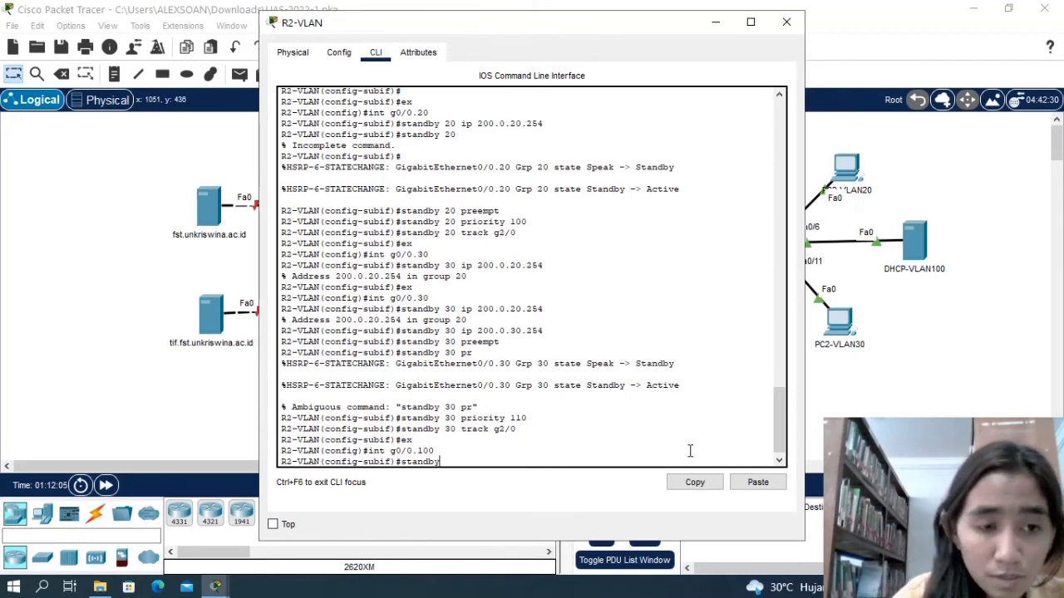
pyautogui.write(' 100')
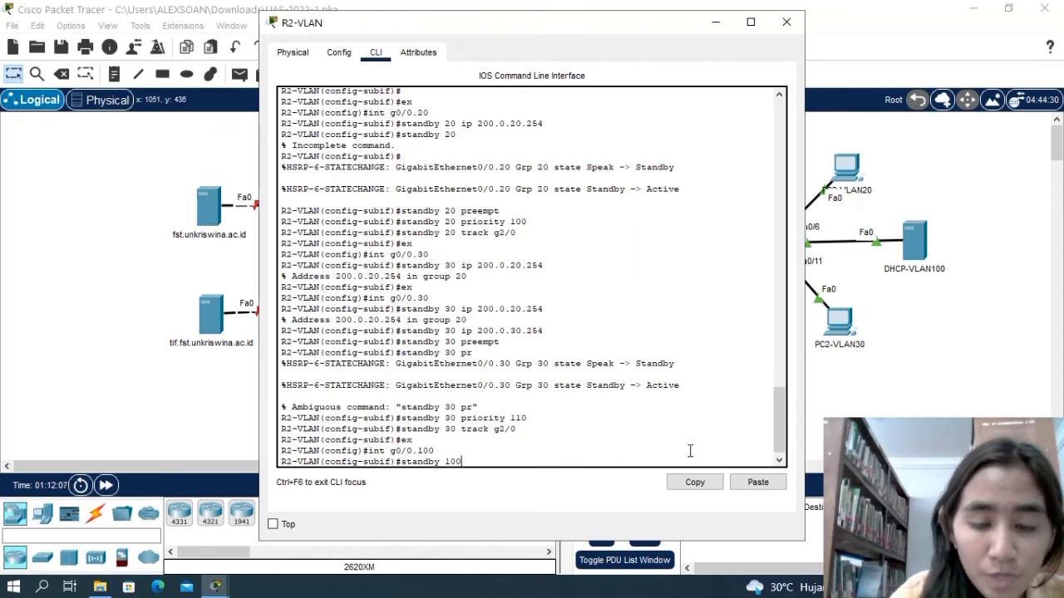
pyautogui.write(' ip')
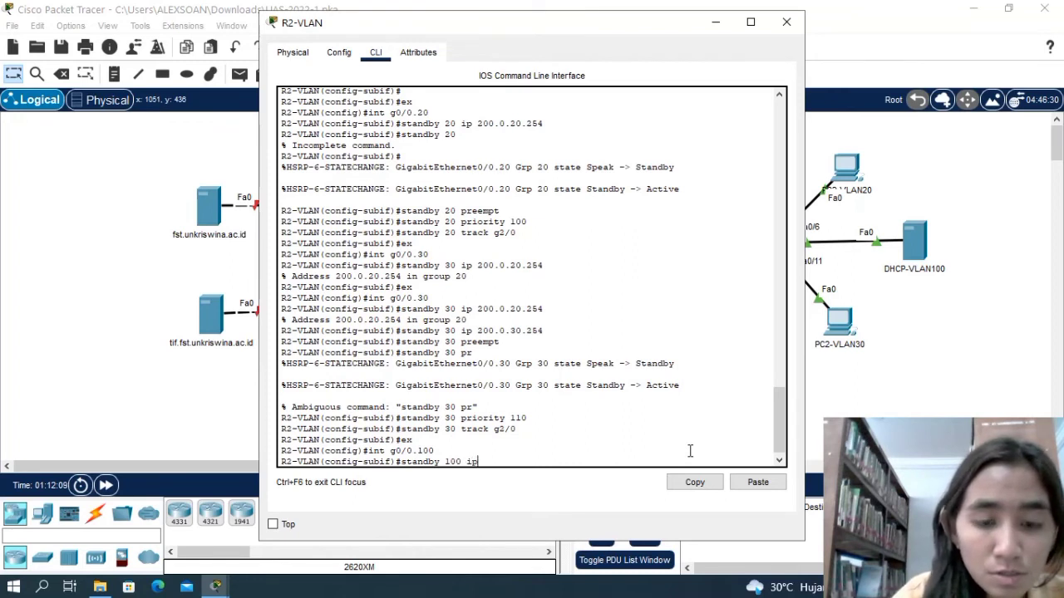
pyautogui.write(' 200')
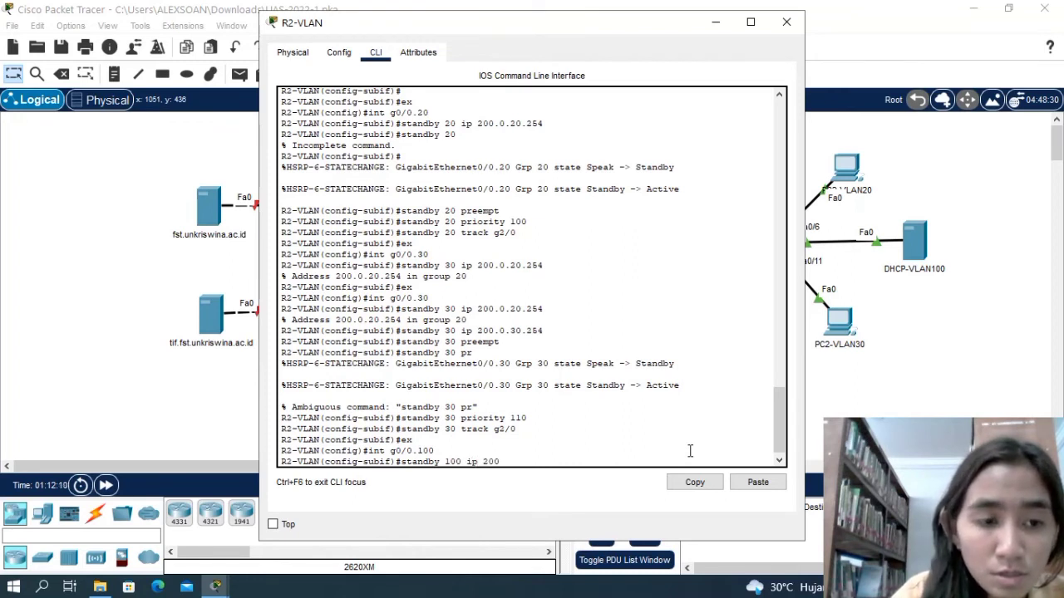
pyautogui.write('.0')
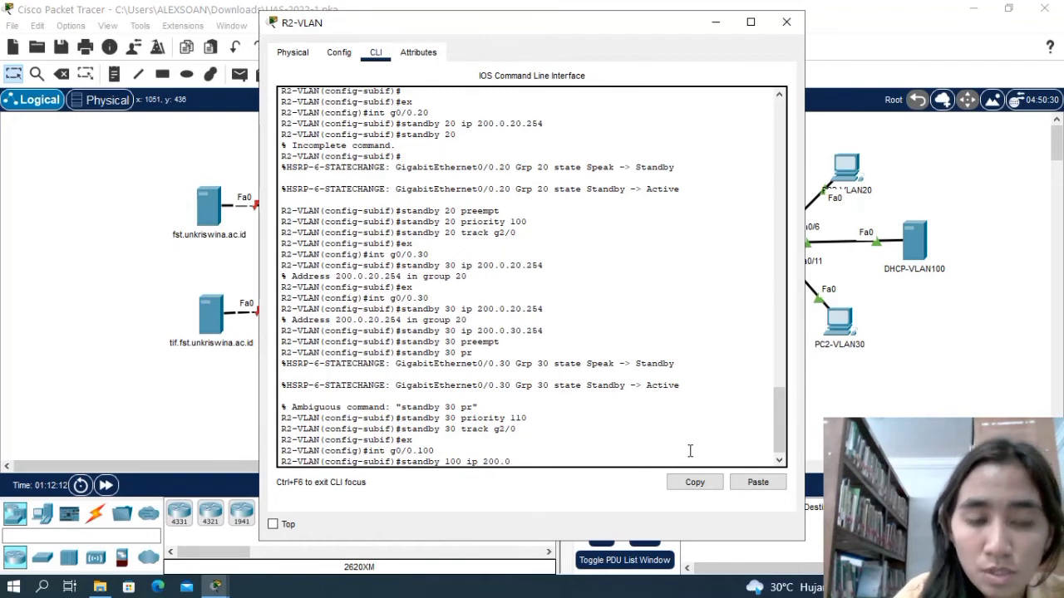
pyautogui.write('.100')
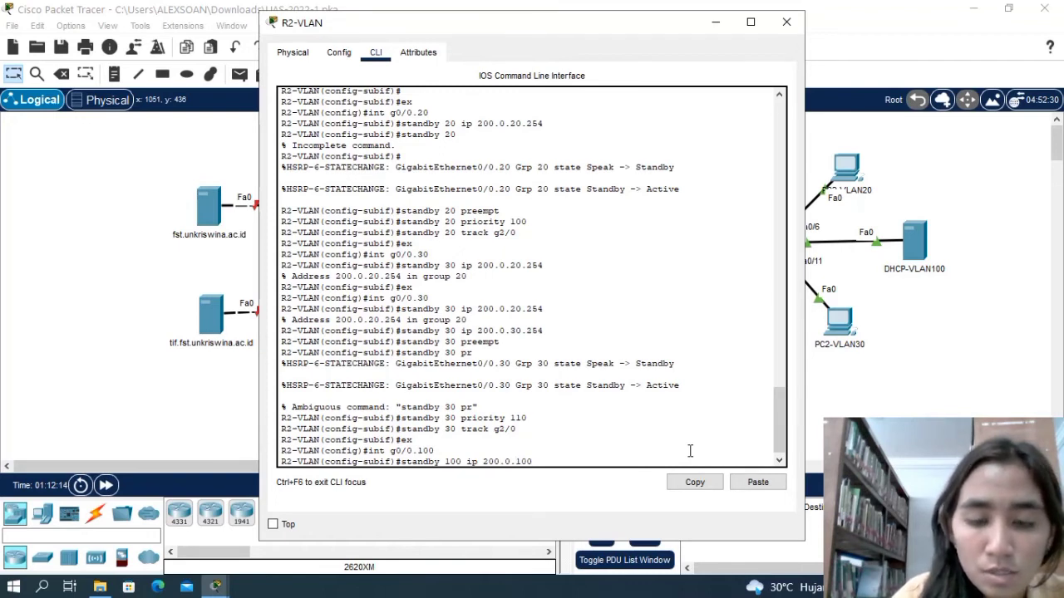
pyautogui.write('.254')
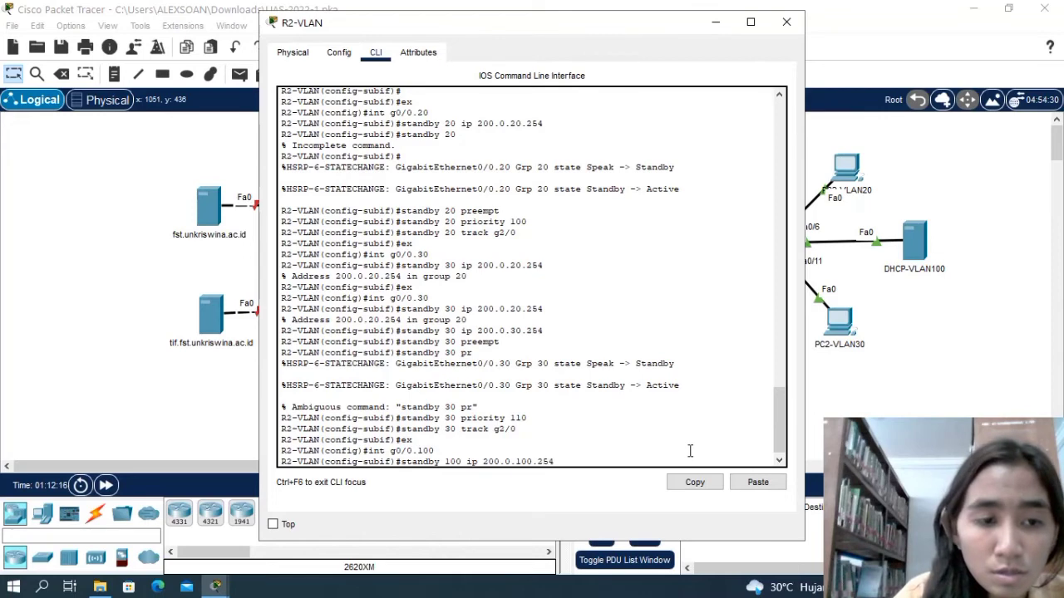
pyautogui.press('Return')
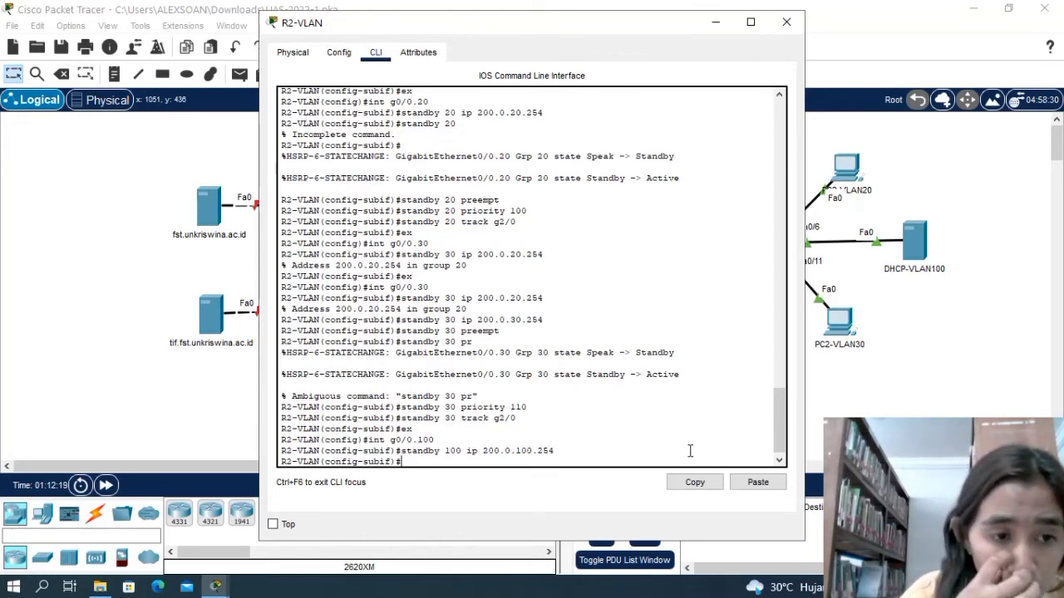
# Enable preempt for standby group 100 on subinterface g0/0.100.
pyautogui.write('stand')
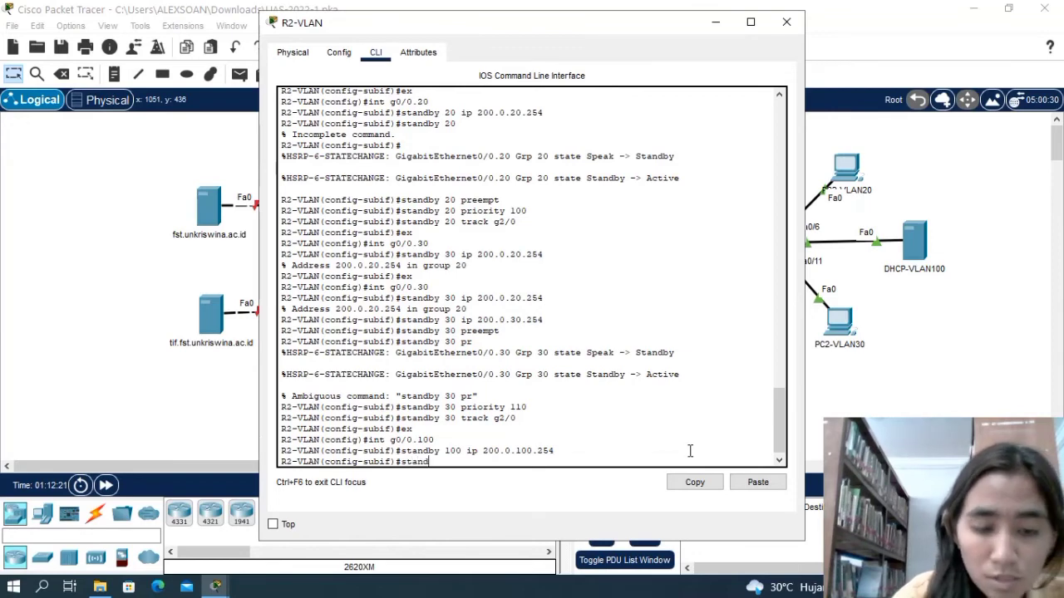
pyautogui.write('by 100 pre')
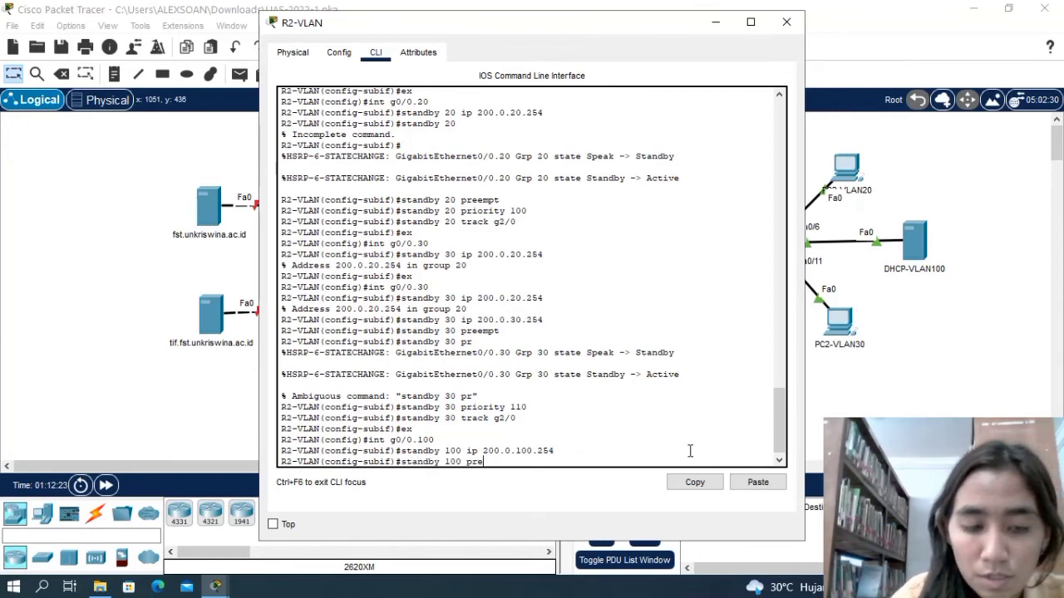
pyautogui.write('empt')
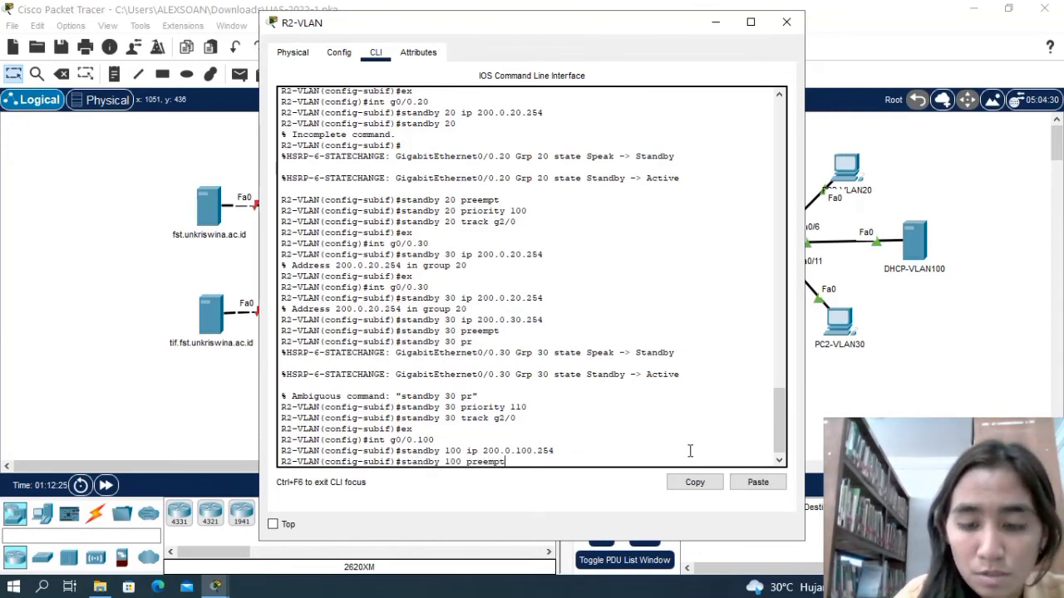
pyautogui.press('Return')
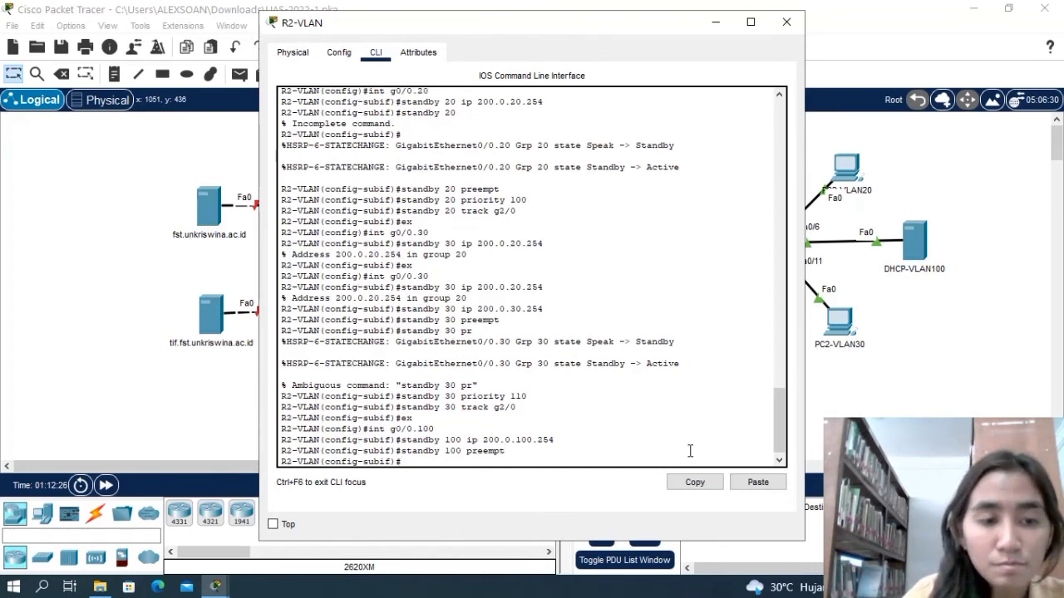
# Try to issue the priority command for standby group 100 on subinterface g0/0.100 without a value.
pyautogui.write('standb')
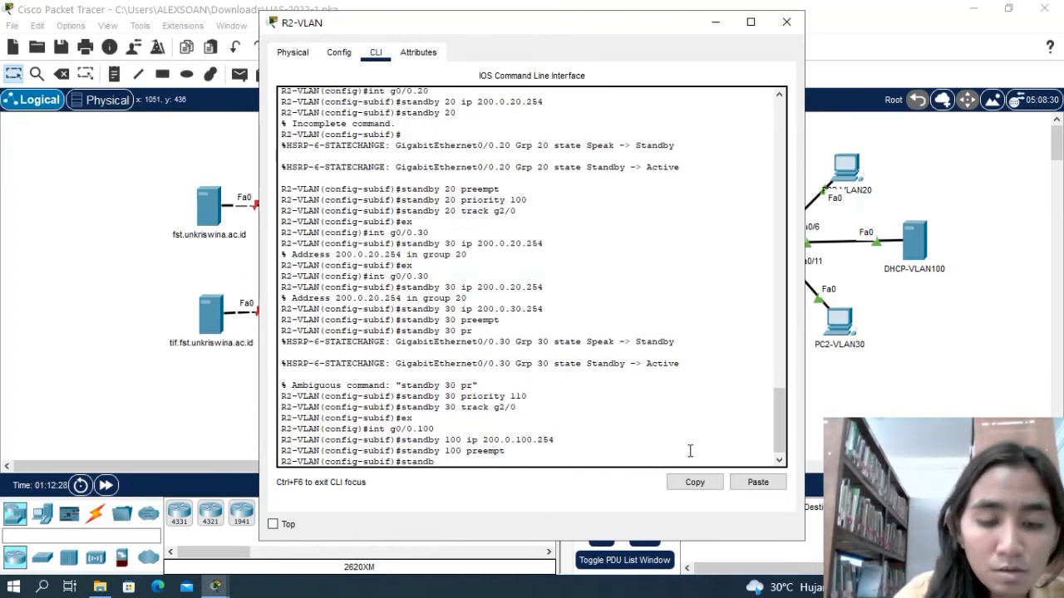
pyautogui.write('y 100 pri')
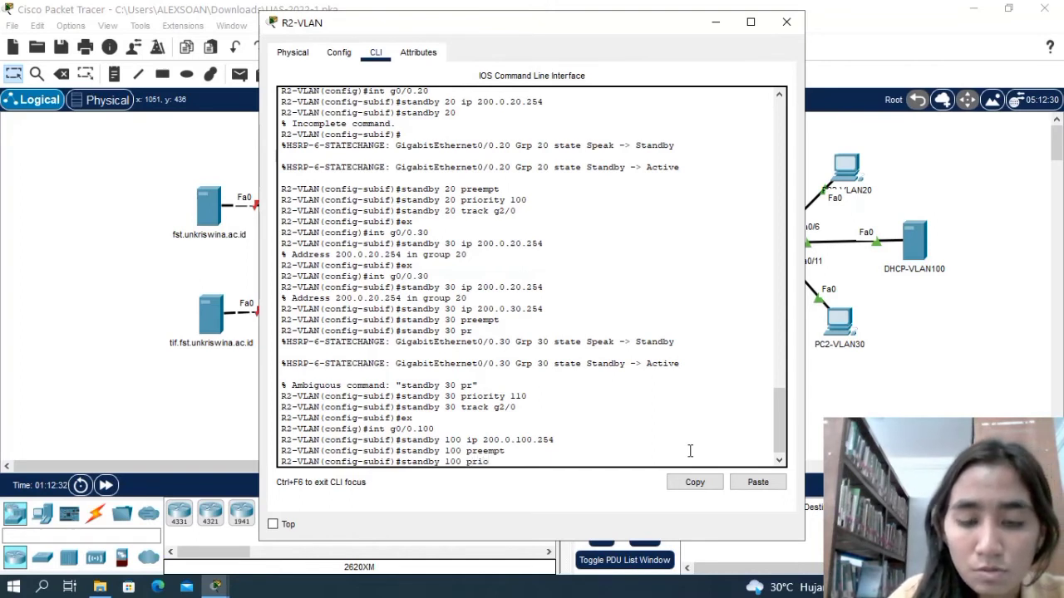
pyautogui.write('o')
pyautogui.write('rity')
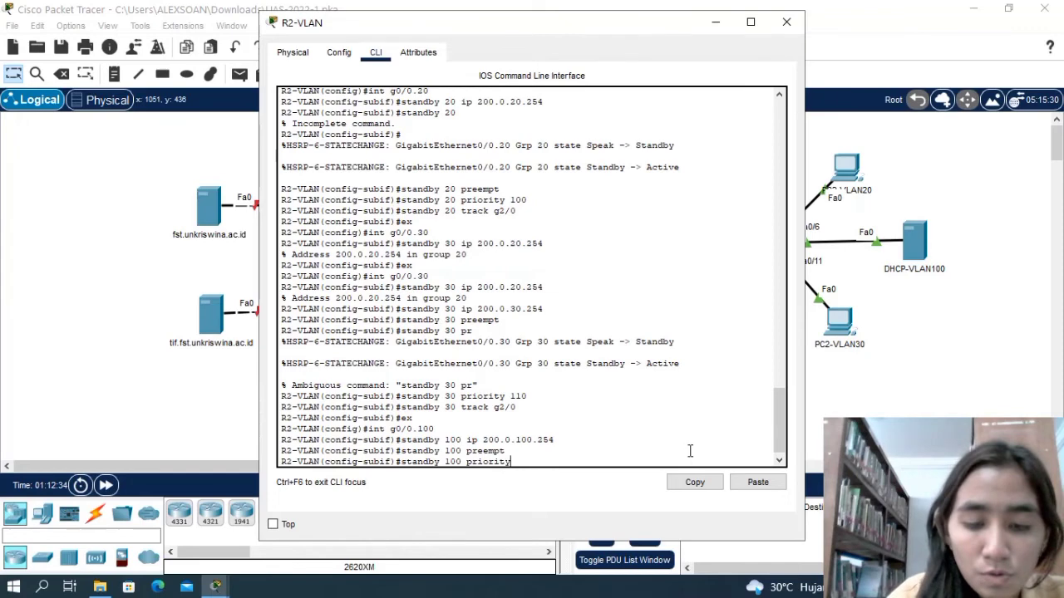
pyautogui.press('Return')
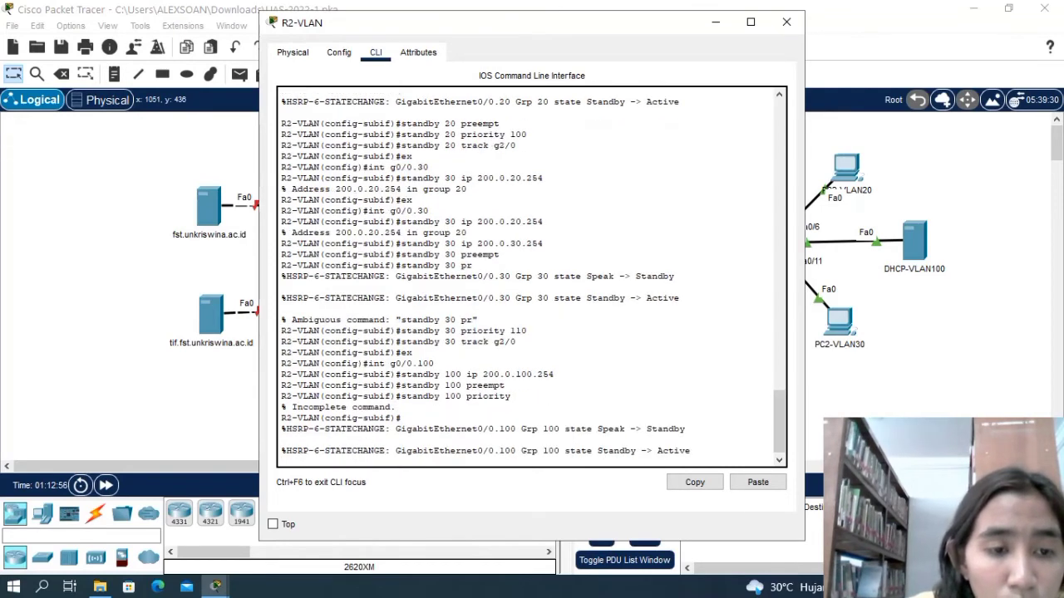
pyautogui.click(851, 586)
pyautogui.click(851, 544)
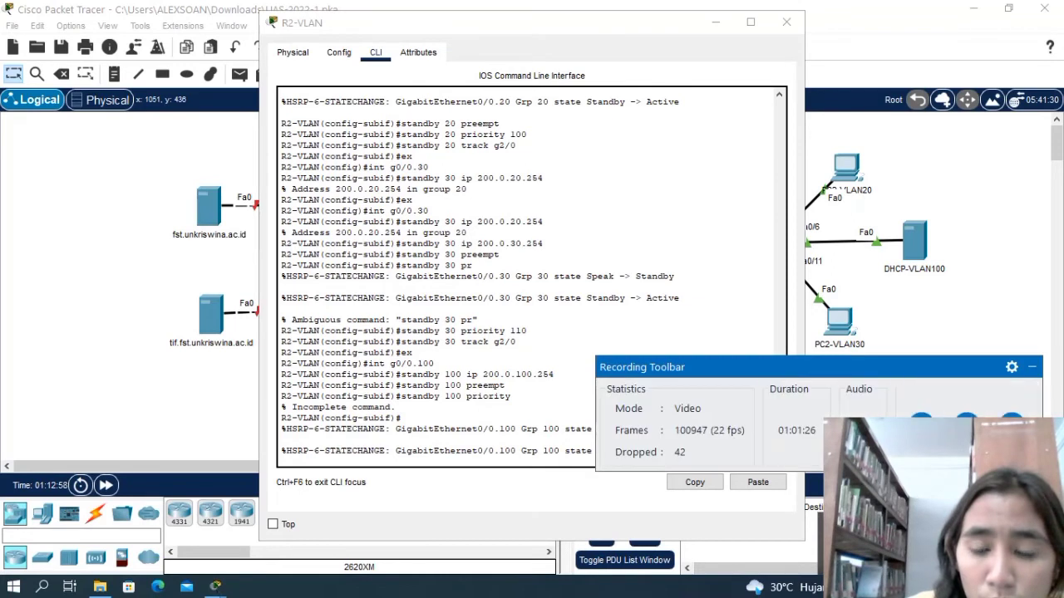
pyautogui.click(921, 424)
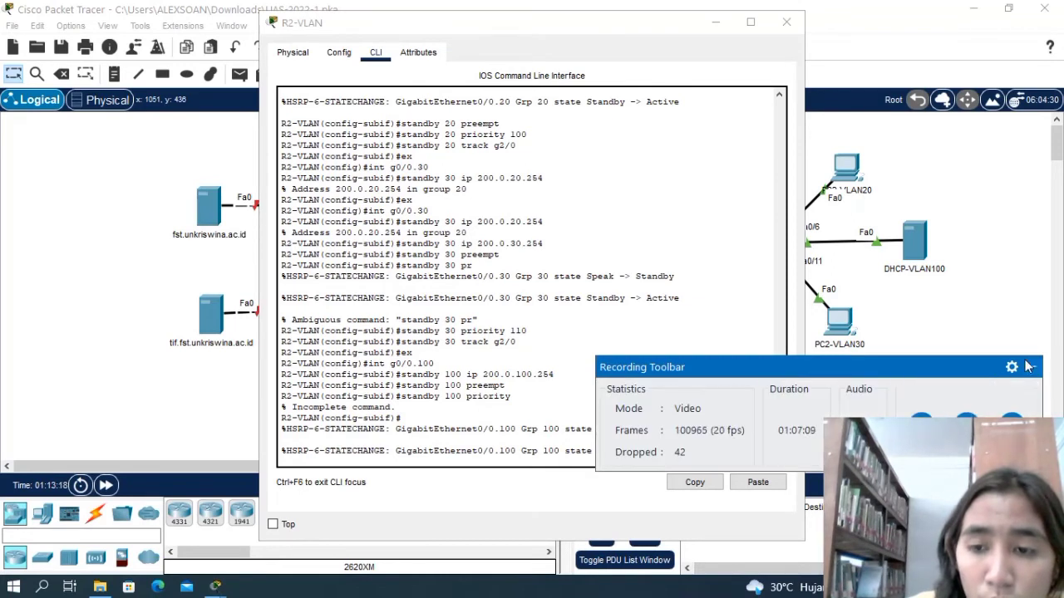
pyautogui.click(1029, 367)
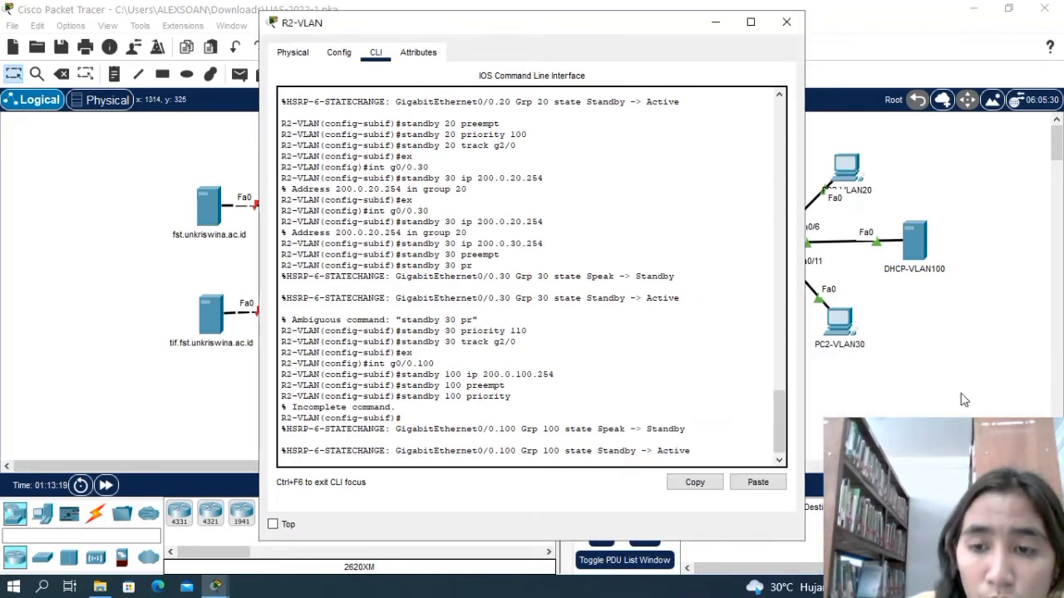
# Set the priority of standby group 30 to 110 on subinterface g0/0.100.
pyautogui.click(707, 450)
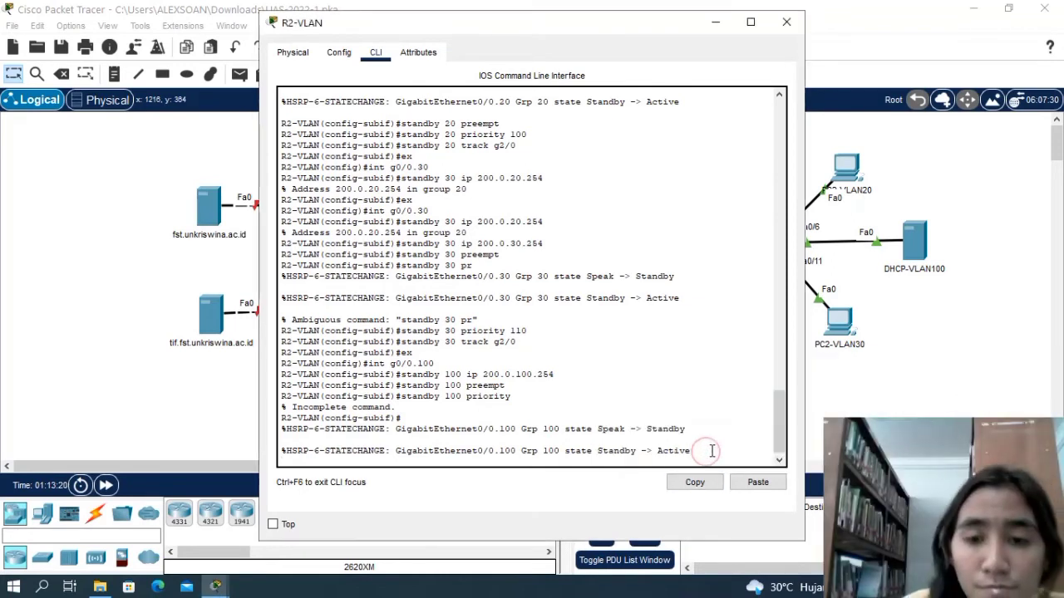
pyautogui.press('Return')
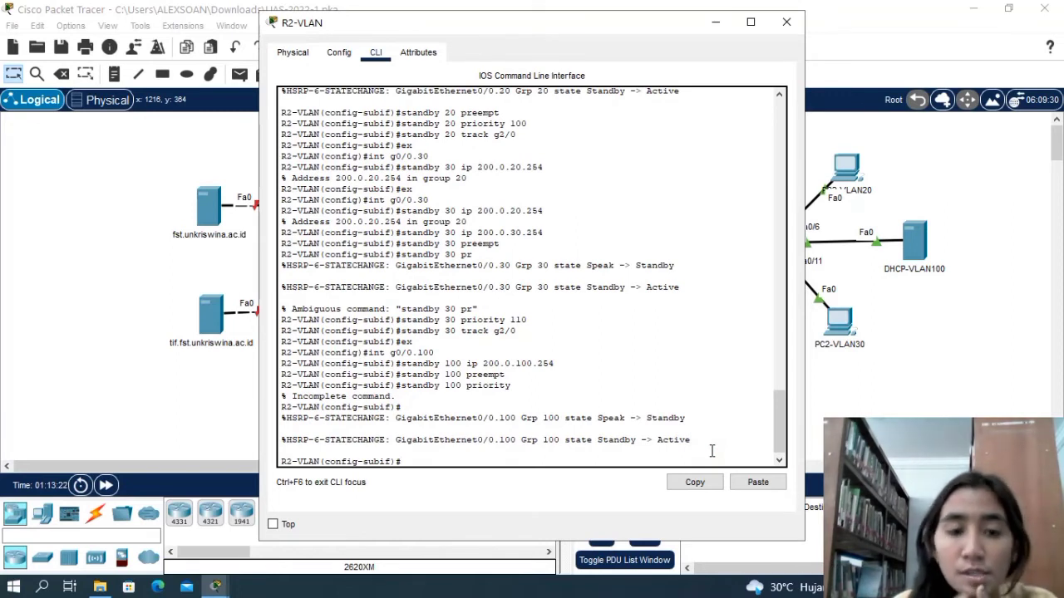
pyautogui.write('standby')
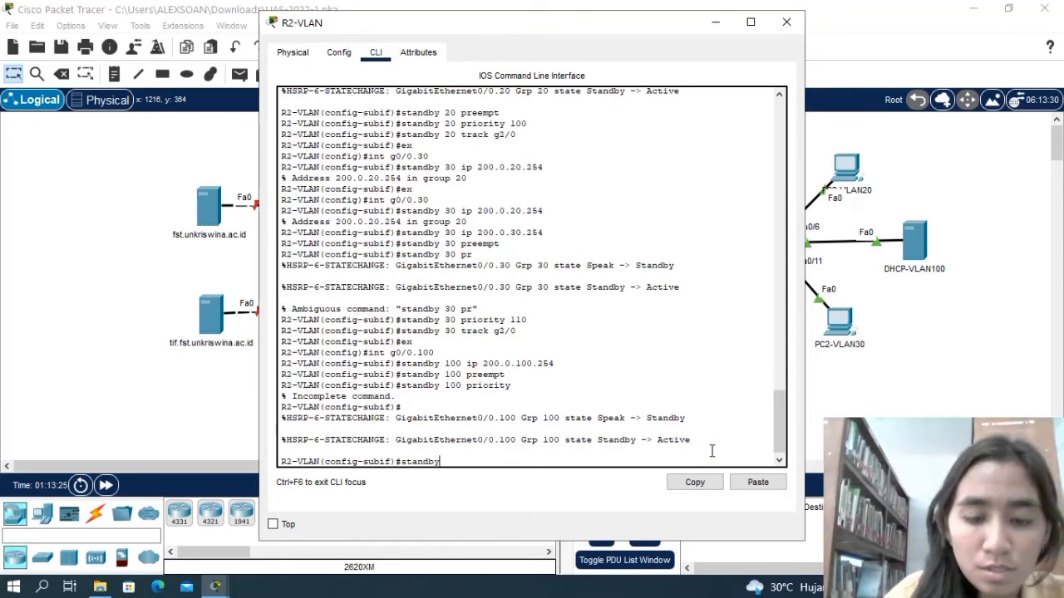
pyautogui.write(' 30 prio')
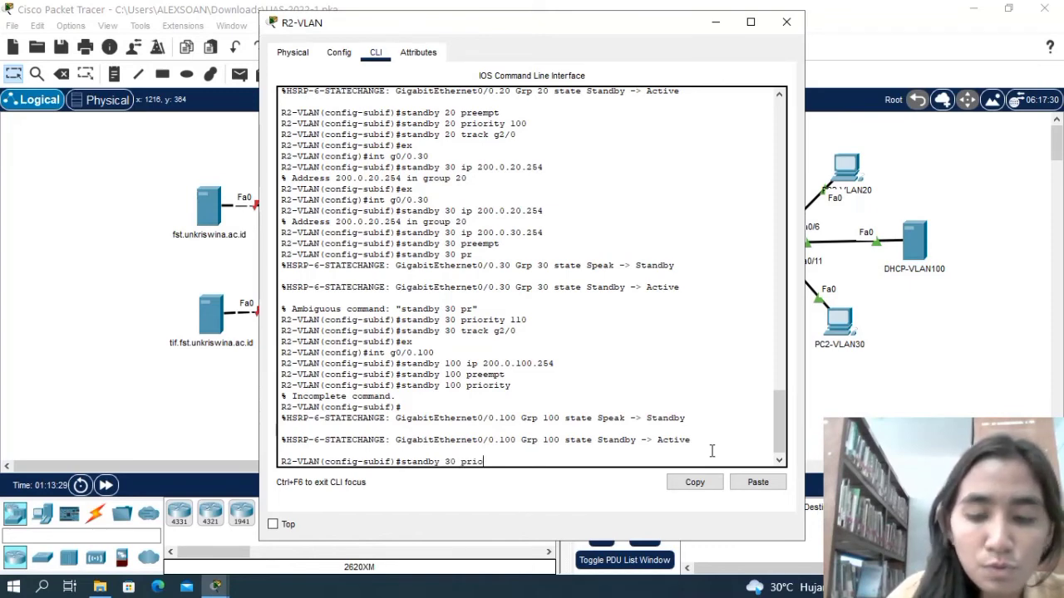
pyautogui.write('rity')
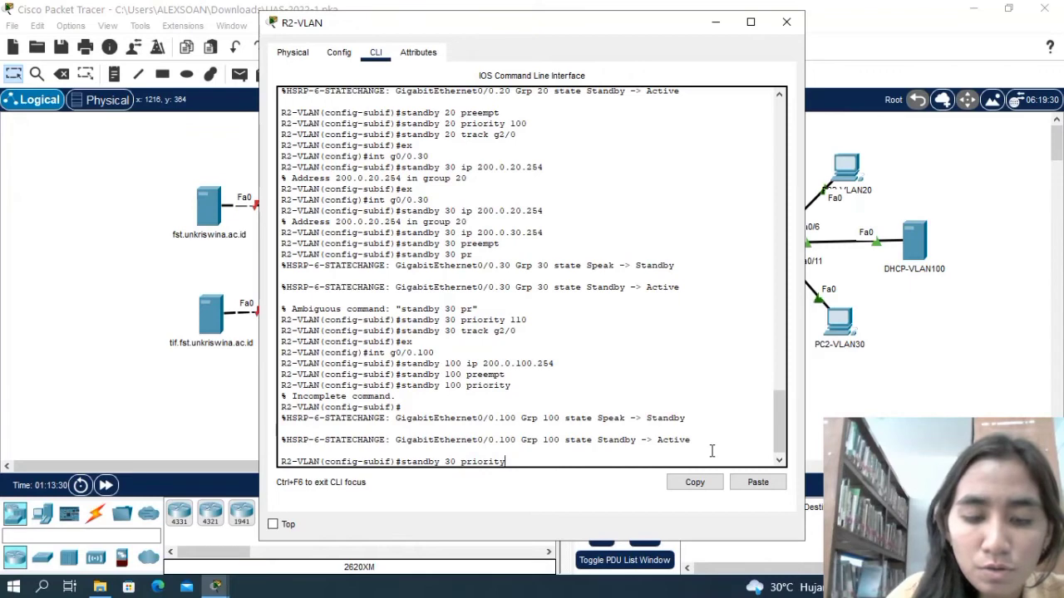
pyautogui.write(' 11')
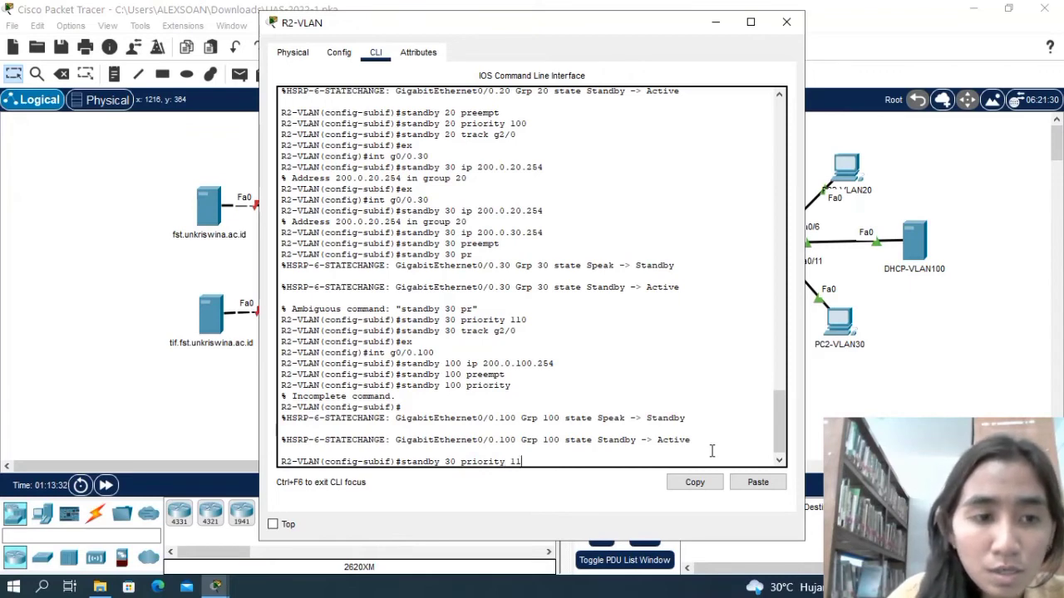
pyautogui.write('0')
pyautogui.press('Return')
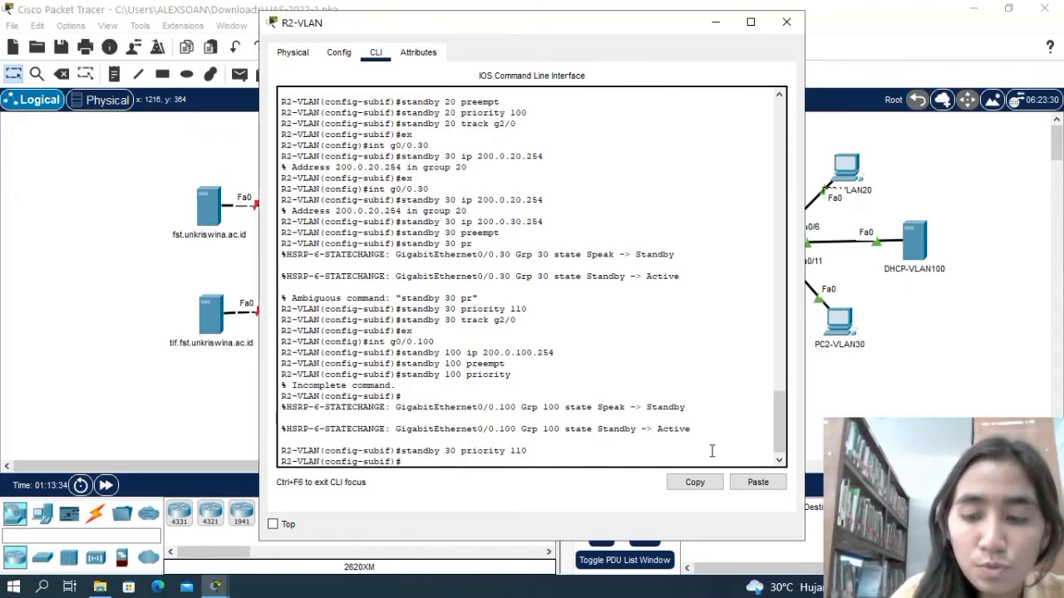
# Make standby group 30 track interface g2/0 on subinterface g0/0.100.
pyautogui.write('stand')
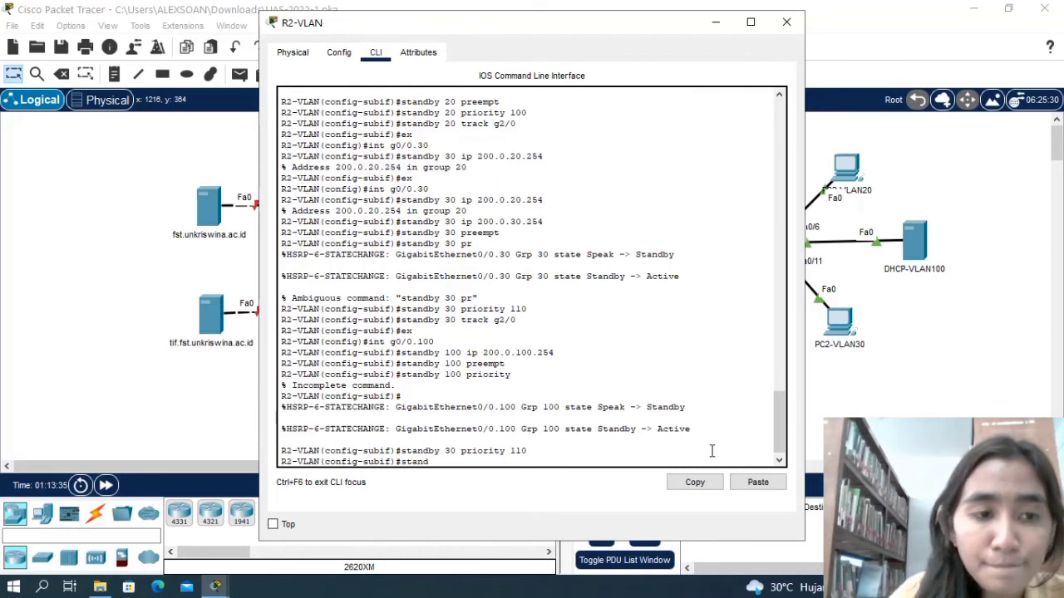
pyautogui.write('by')
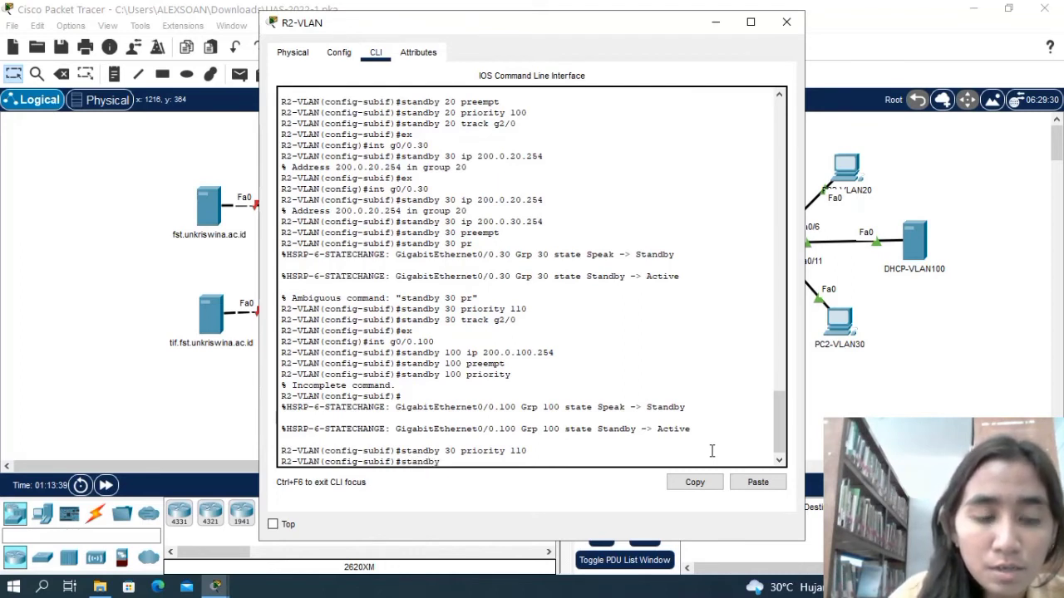
pyautogui.write(' 30 track')
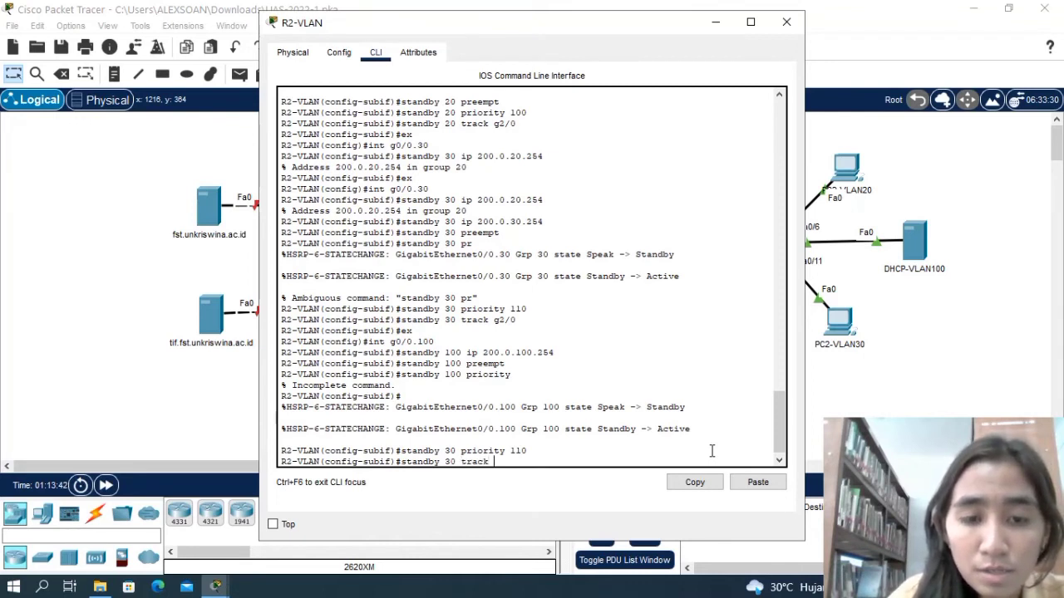
pyautogui.write(' g2/0')
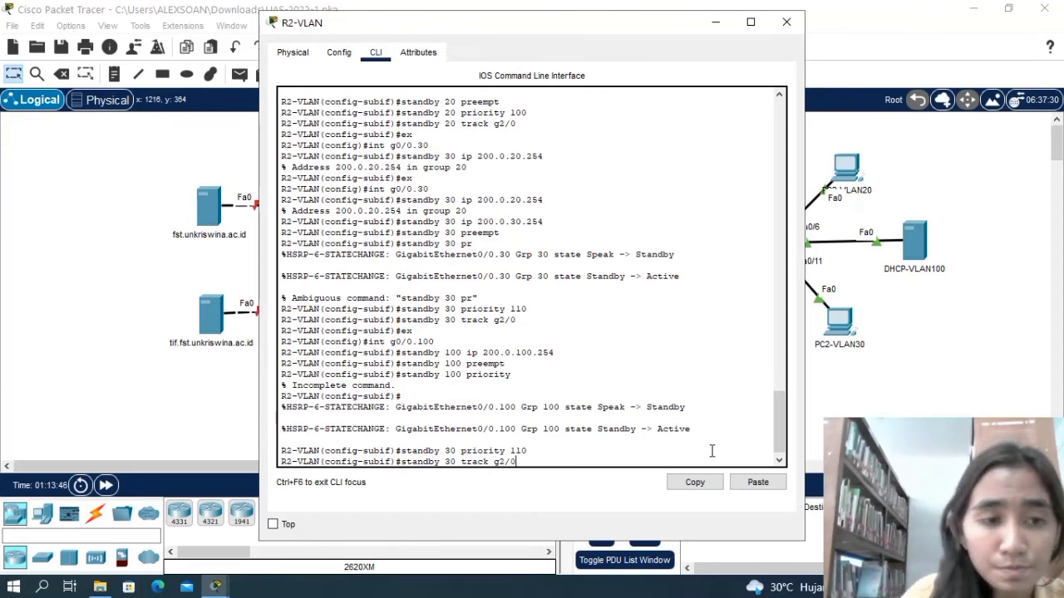
pyautogui.press('Return')
# Leave subinterface g0/0.100 and re-enter its configuration mode from global configuration.
pyautogui.write('ex')
pyautogui.press('Return')
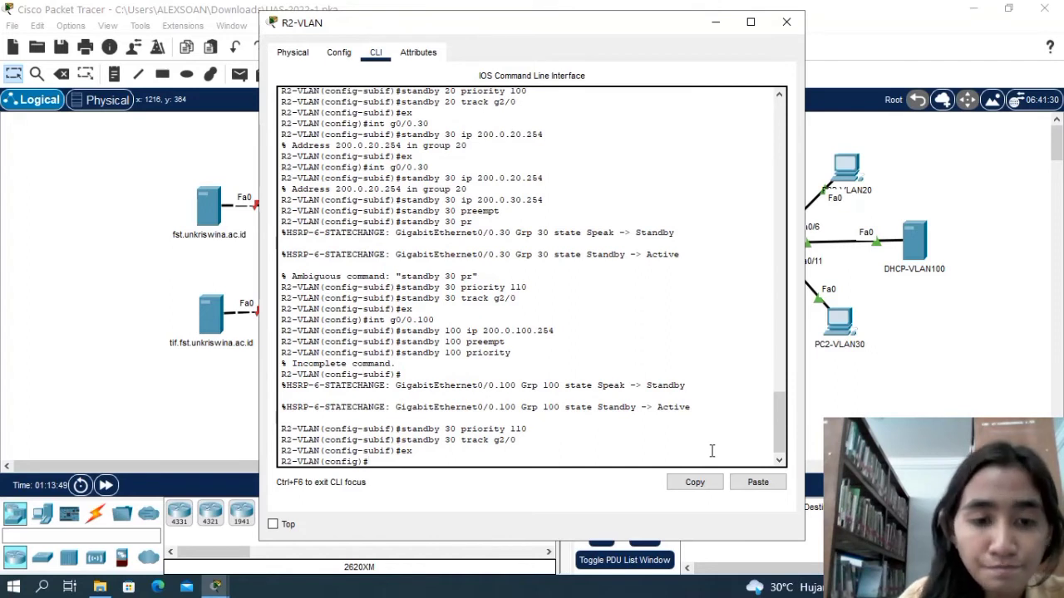
pyautogui.write('int')
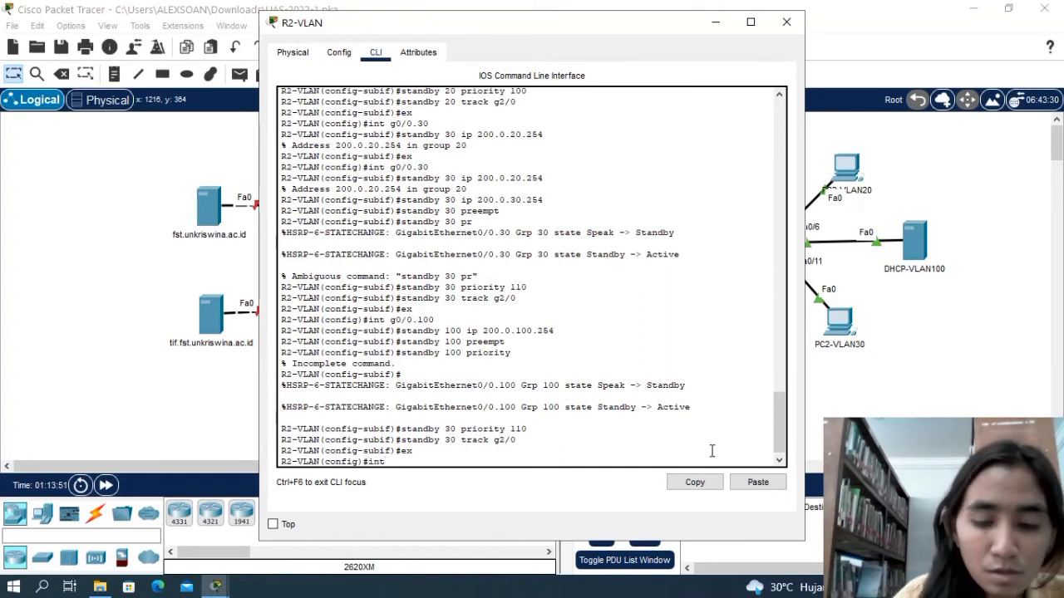
pyautogui.write(' g0')
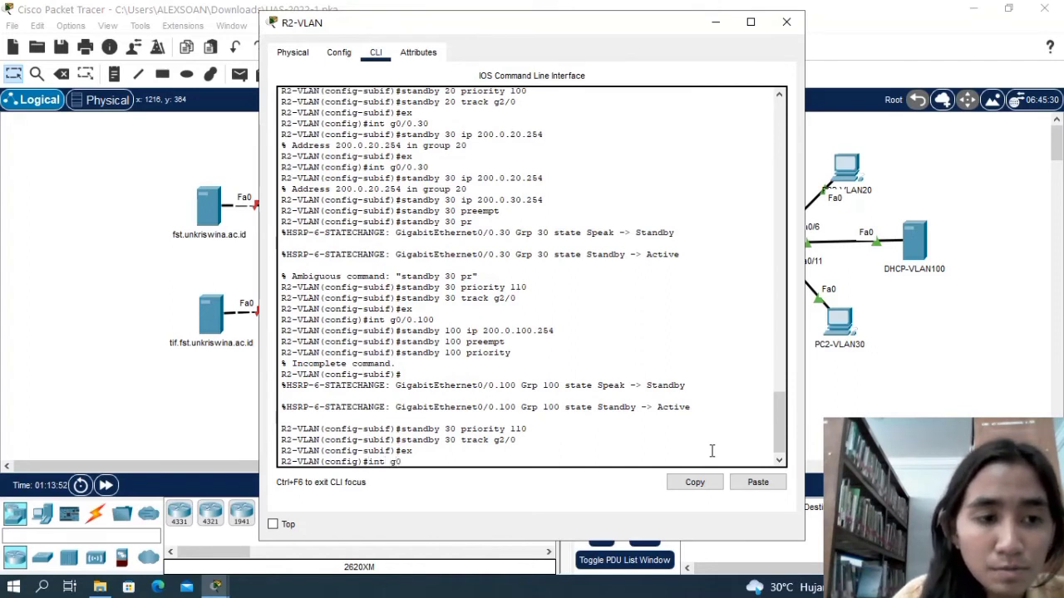
pyautogui.write('/')
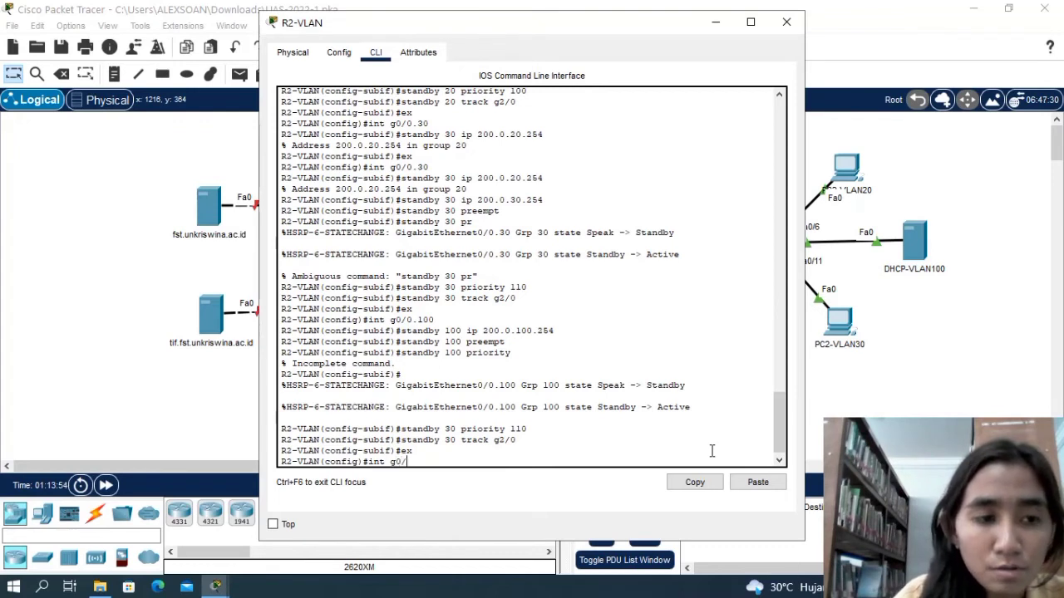
pyautogui.write('0.100')
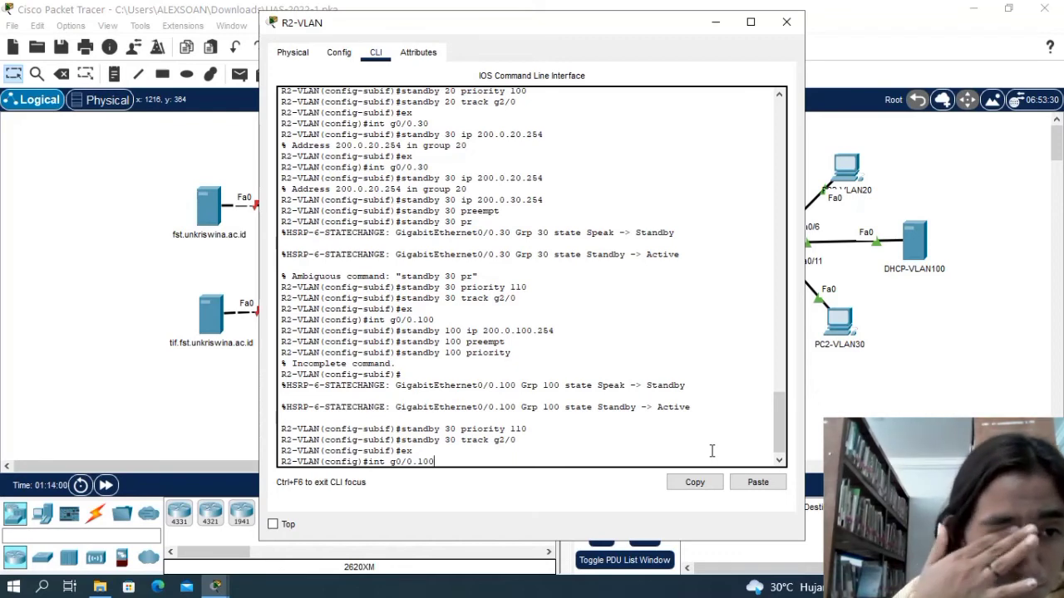
pyautogui.press('Return')
# Assign the virtual IP 200.0.100.254 to standby group 100 on subinterface g0/0.100 again.
pyautogui.write('standby')
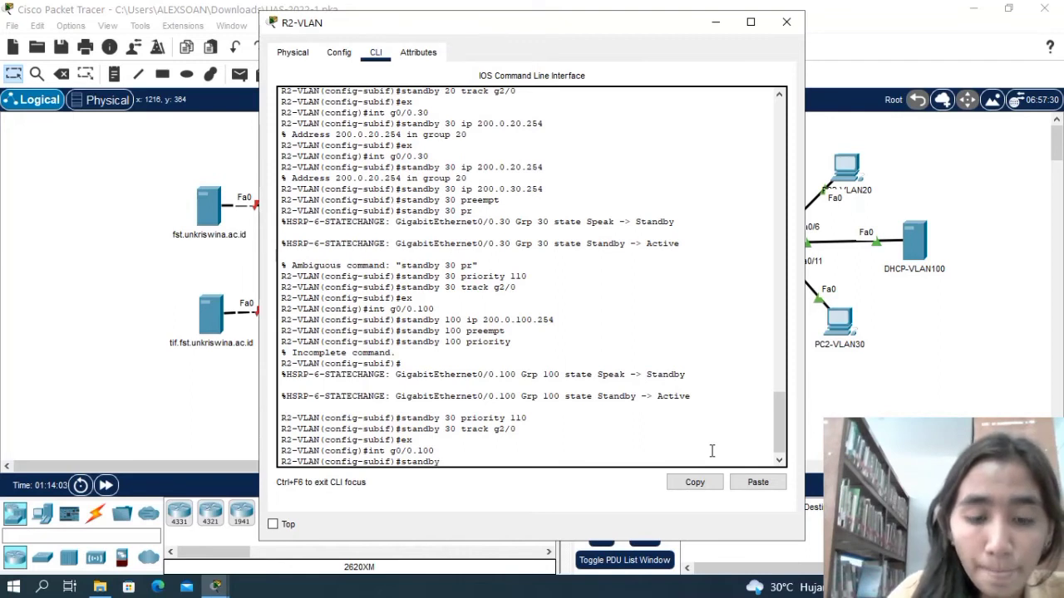
pyautogui.write(' 100 ip')
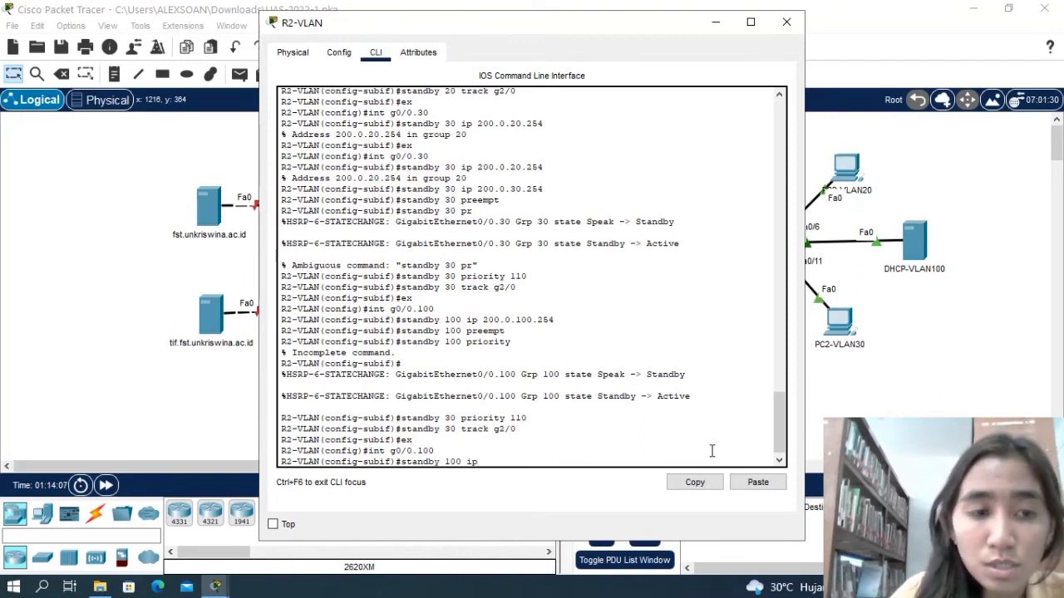
pyautogui.write(' 200.')
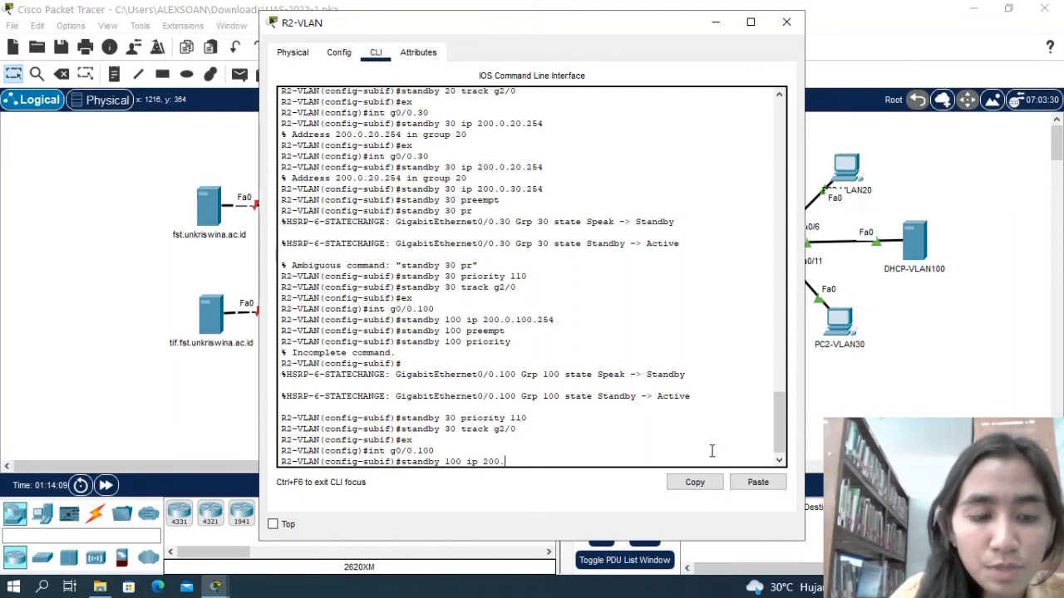
pyautogui.write('0.100')
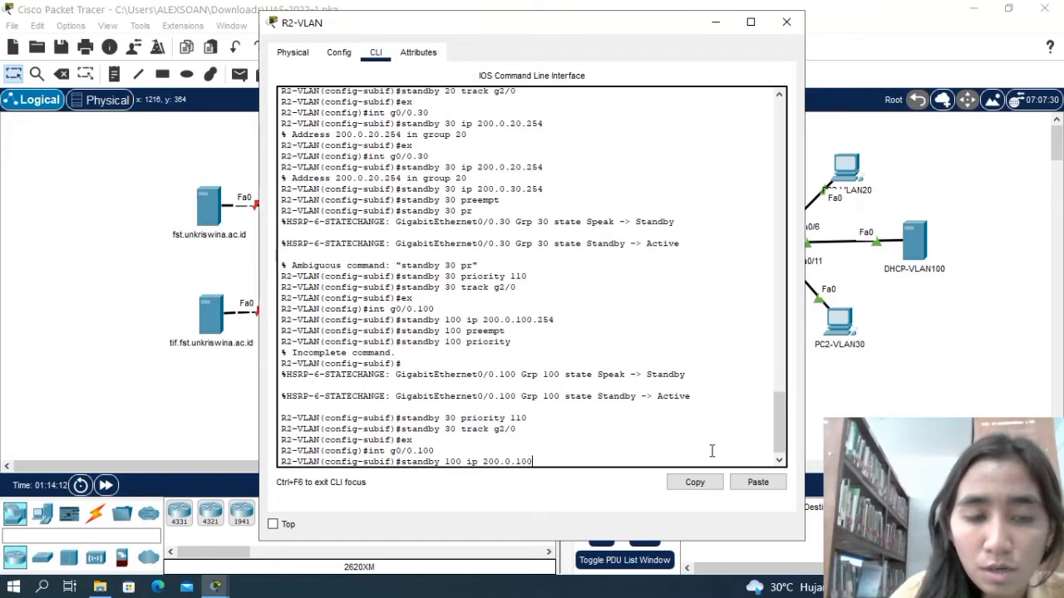
pyautogui.write('.254')
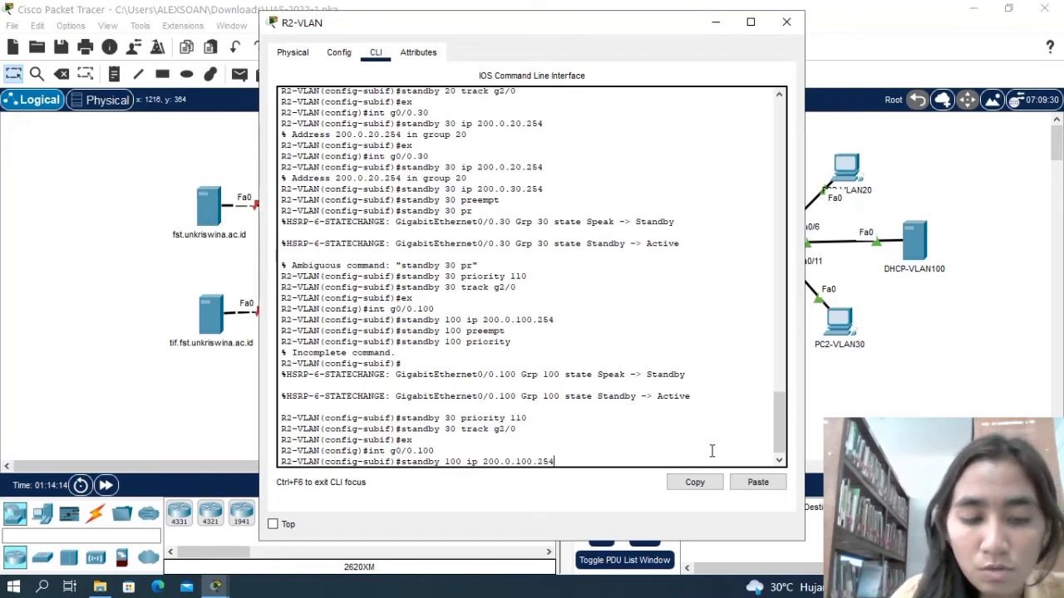
pyautogui.press('Return')
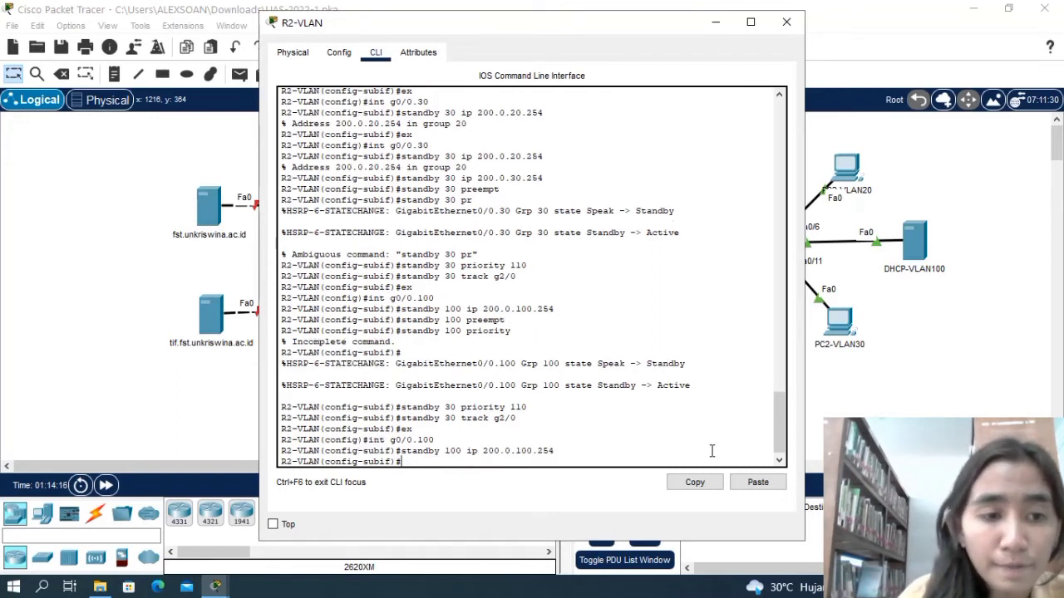
# Enable preempt again for standby group 100 on subinterface g0/0.100.
pyautogui.write('standb')
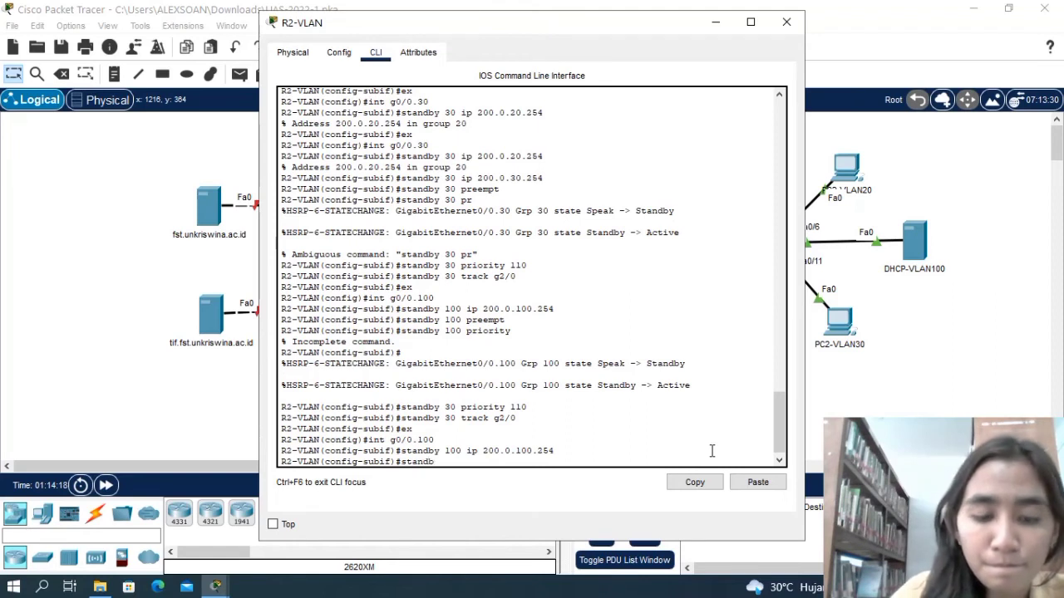
pyautogui.write('y 1')
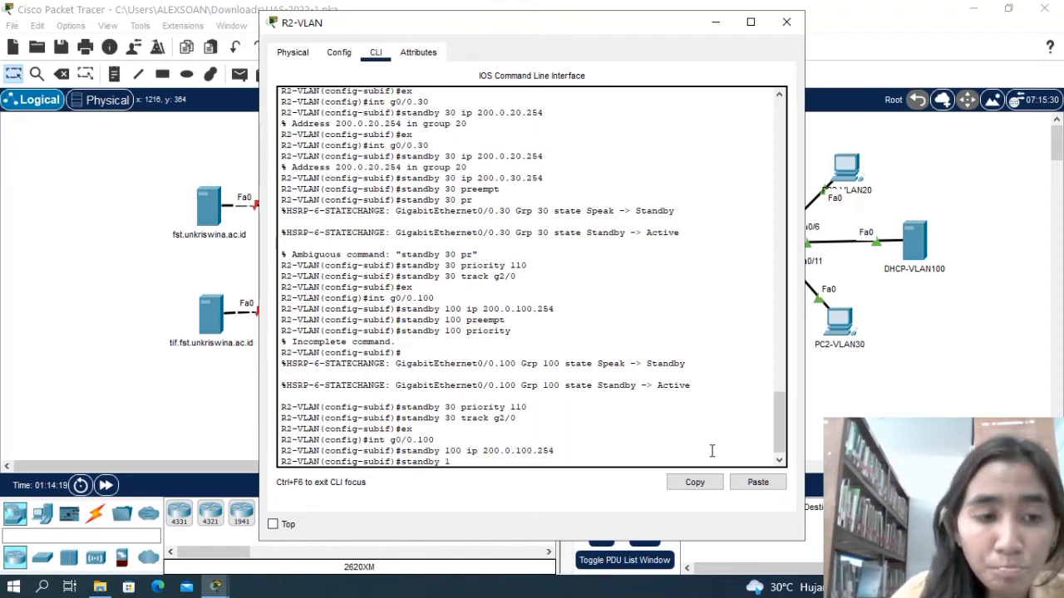
pyautogui.write('00 pree')
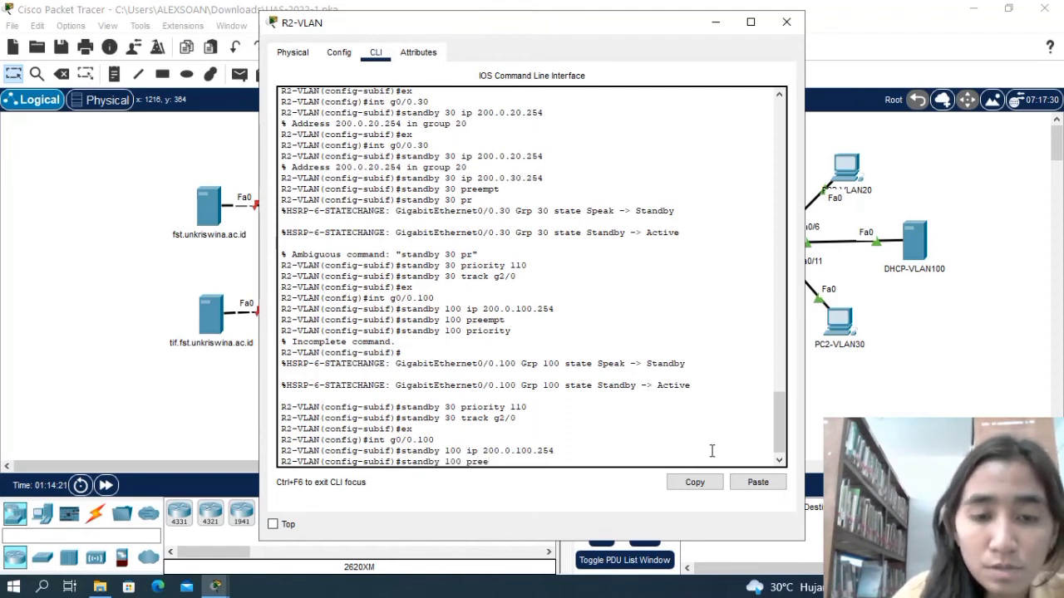
pyautogui.write('mpt')
pyautogui.press('Return')
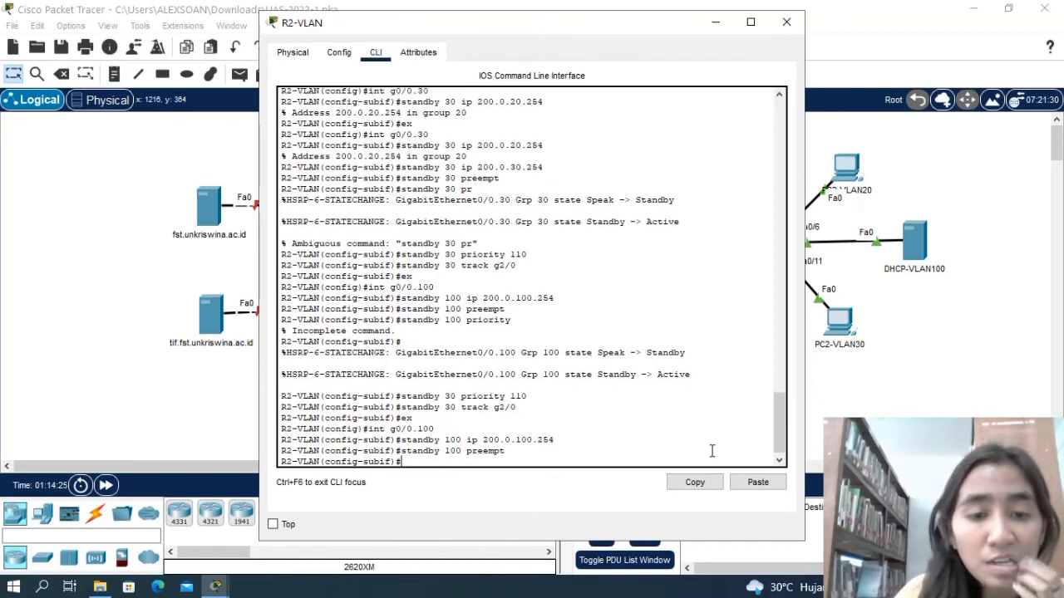
# Try to issue the priority command for standby group 100 on subinterface g0/0.100 without a value.
pyautogui.write('s')
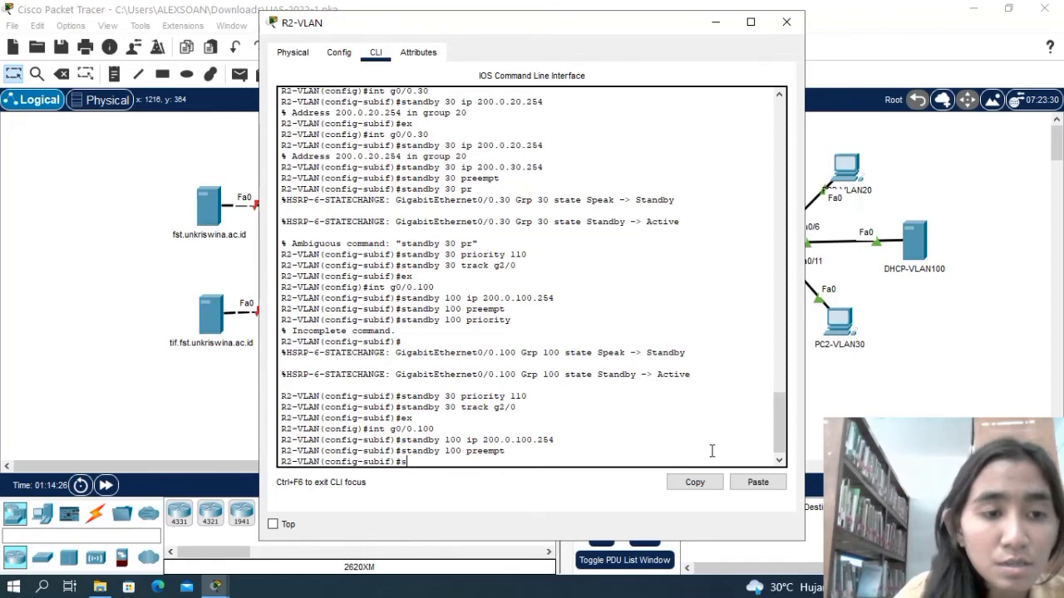
pyautogui.write('tandb')
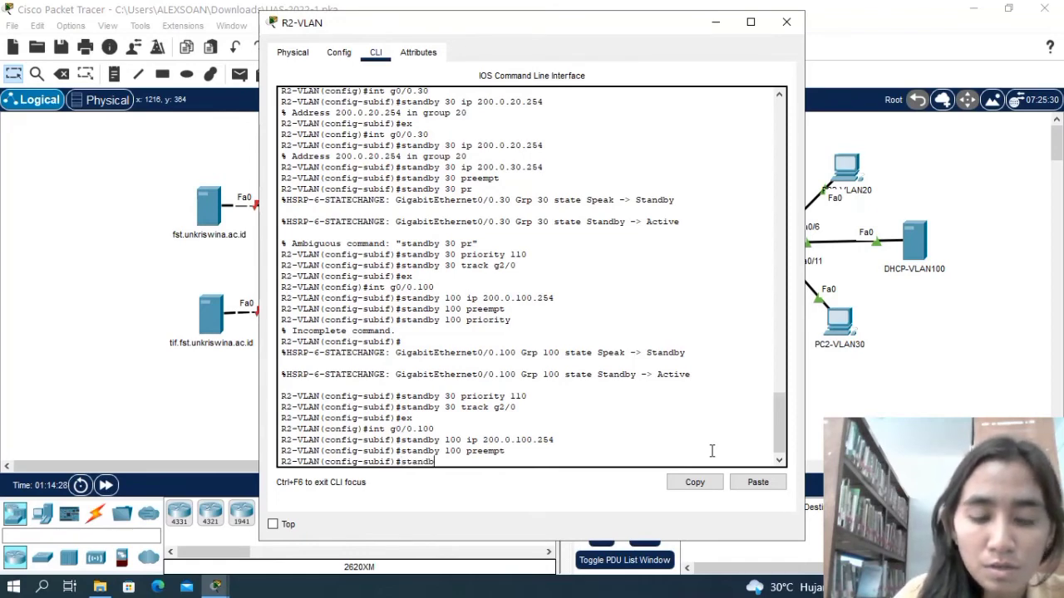
pyautogui.write('y 100 p')
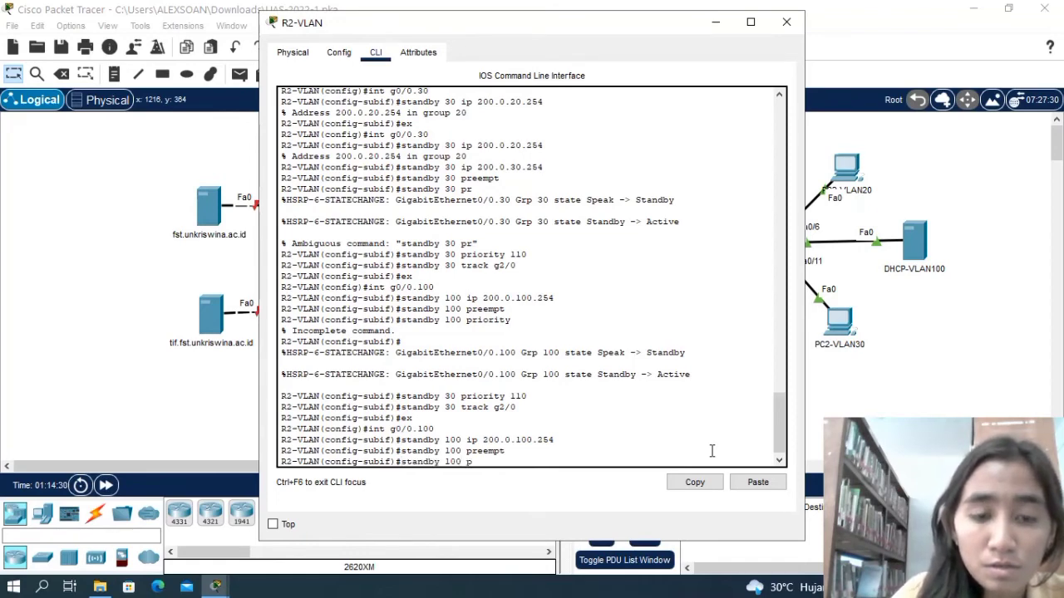
pyautogui.write('riority')
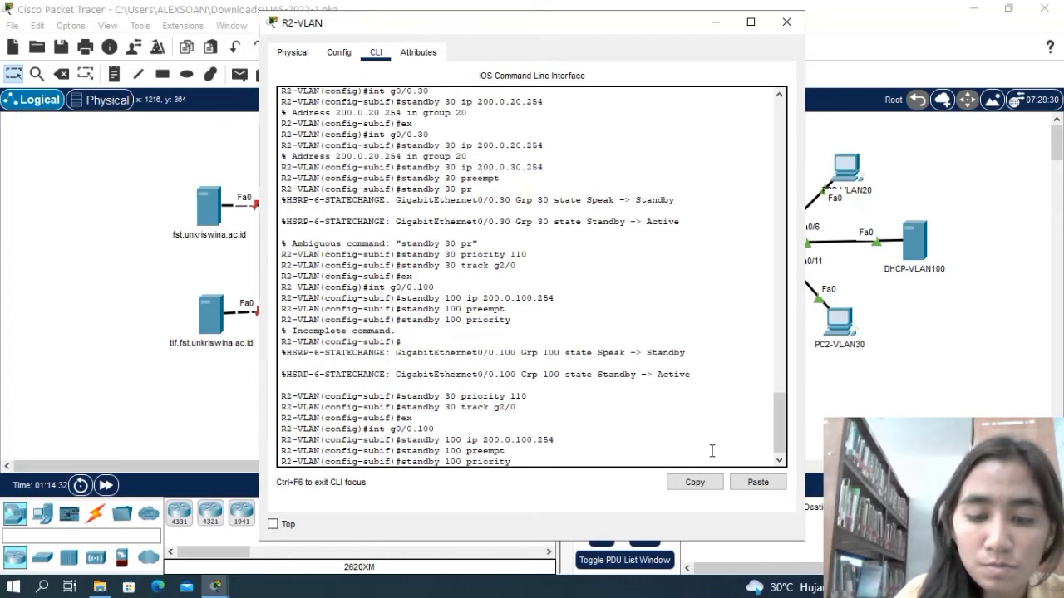
pyautogui.press('Return')
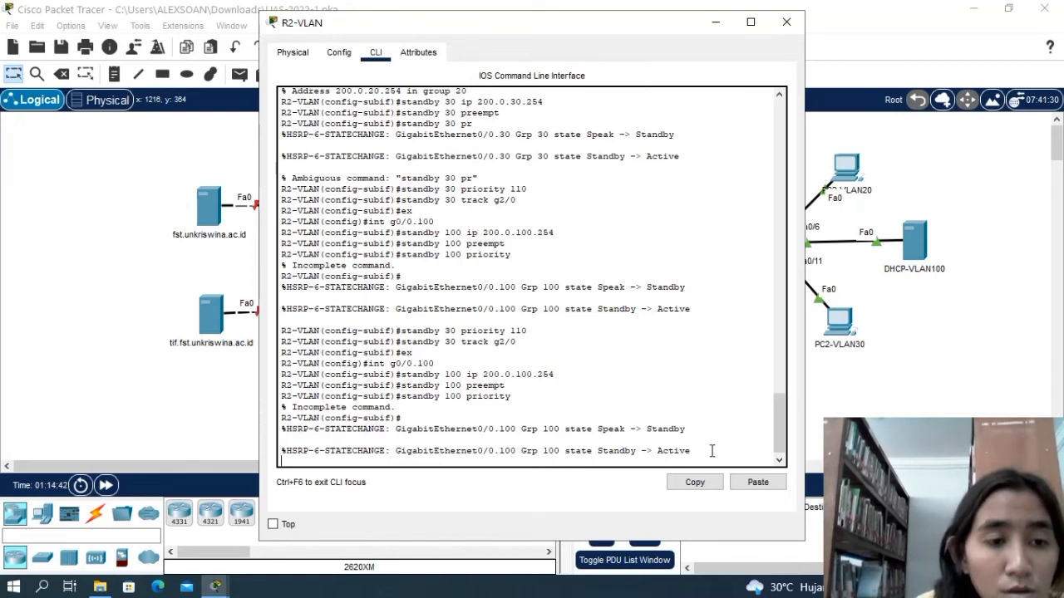
# Set the priority of standby group 100 on subinterface g0/0.100 to 100.
pyautogui.press('Return')
pyautogui.write('standby')
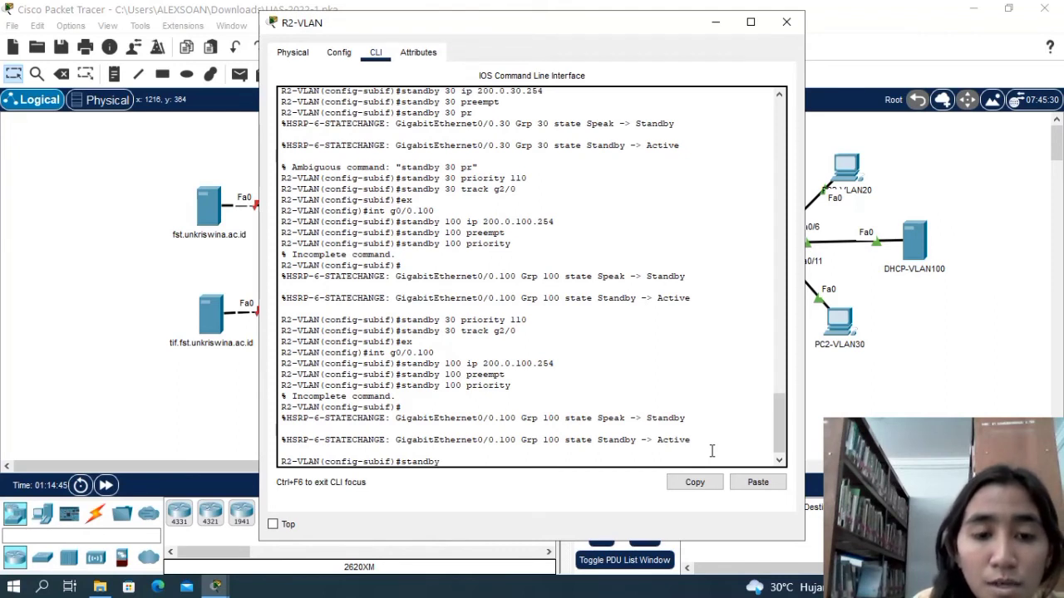
pyautogui.write(' 100 p')
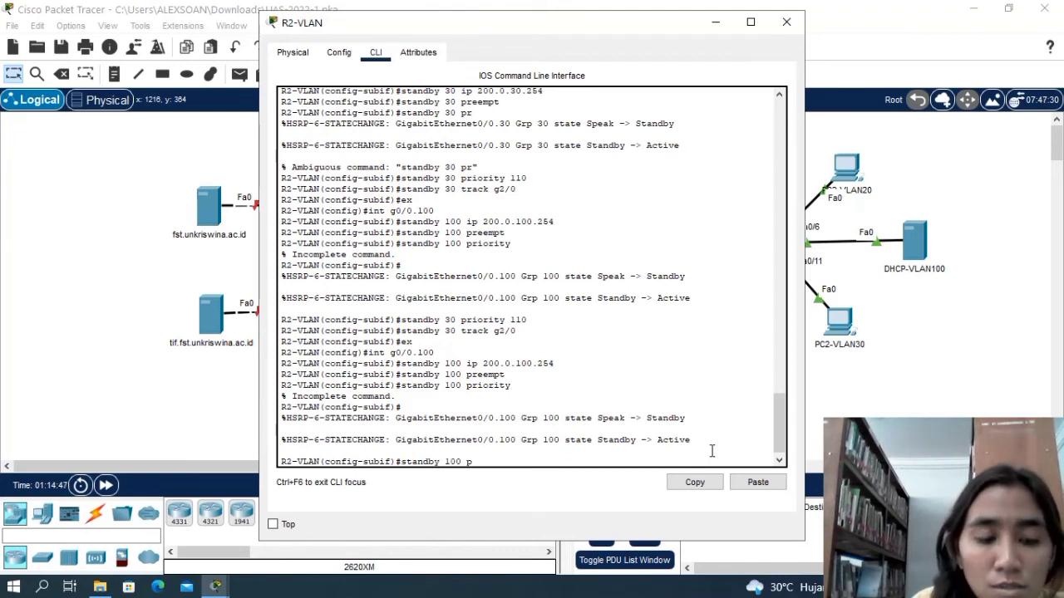
pyautogui.write('riority')
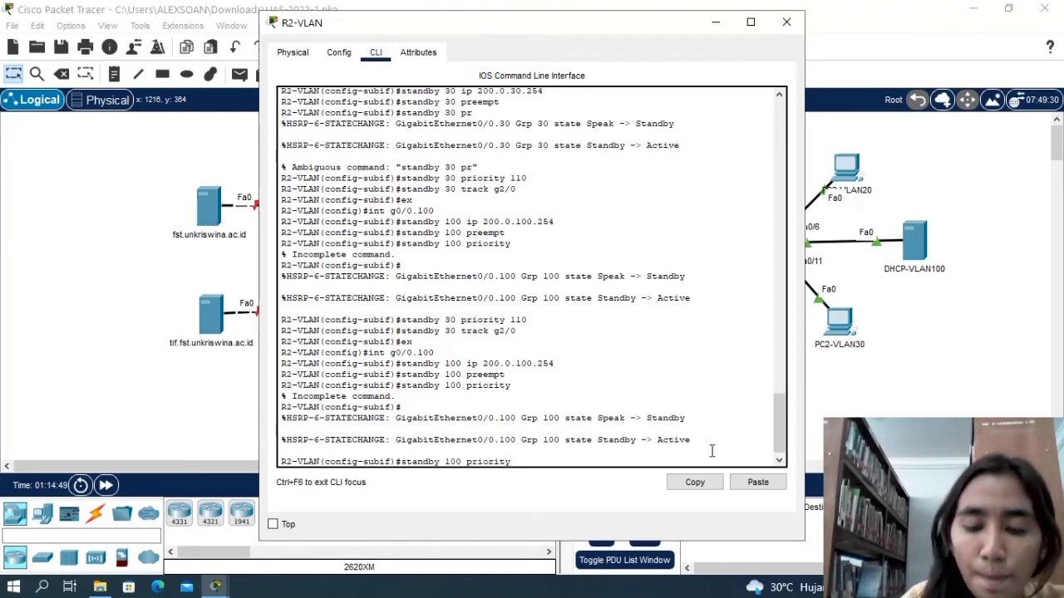
pyautogui.write(' 100')
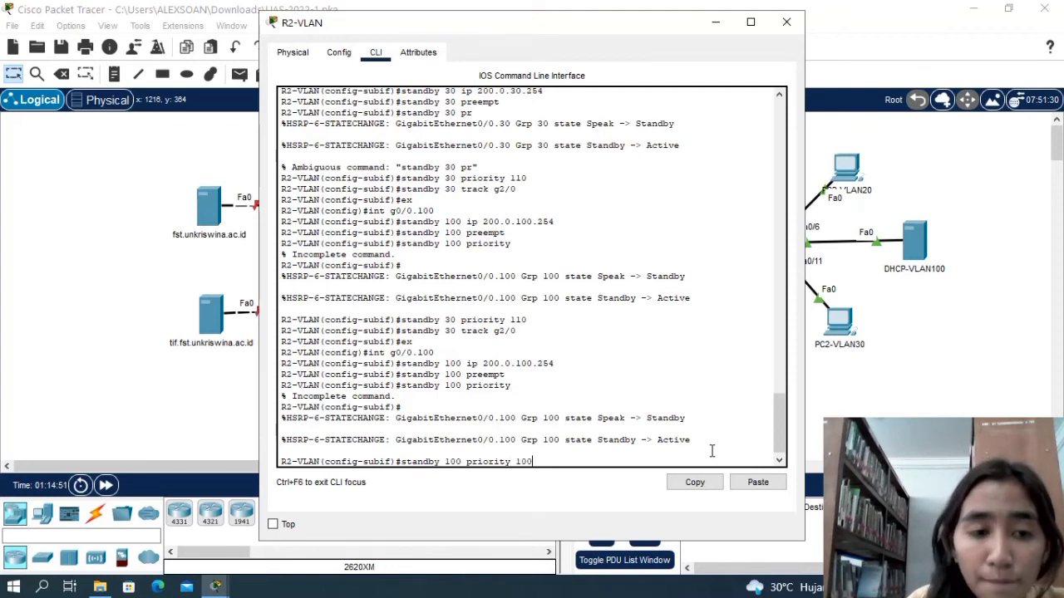
pyautogui.press('Return')
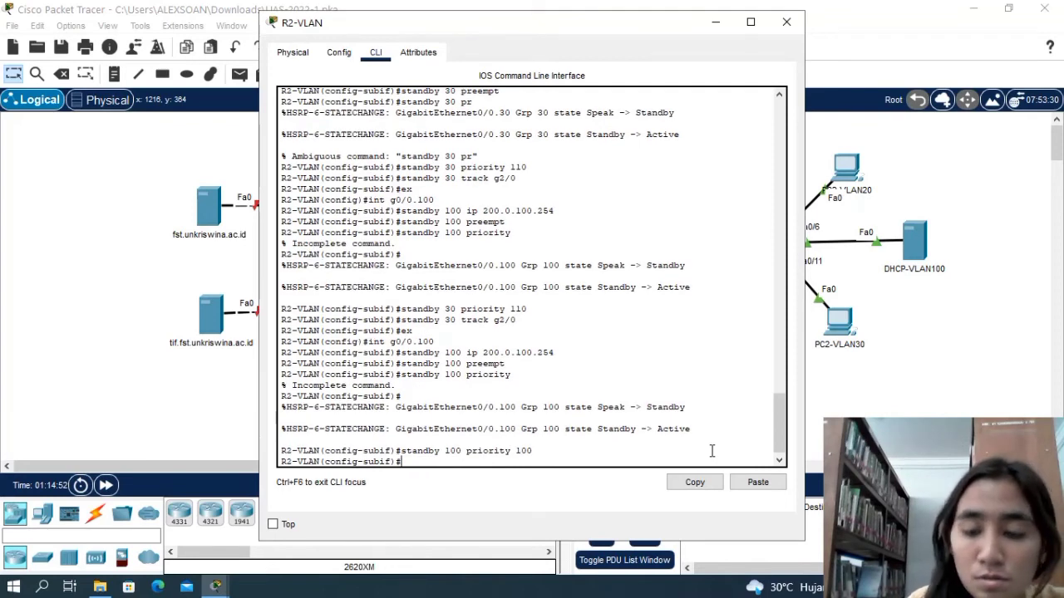
# Make standby group 100 track interface g2/0 and leave the subinterface configuration for global configuration mode.
pyautogui.write('stand')
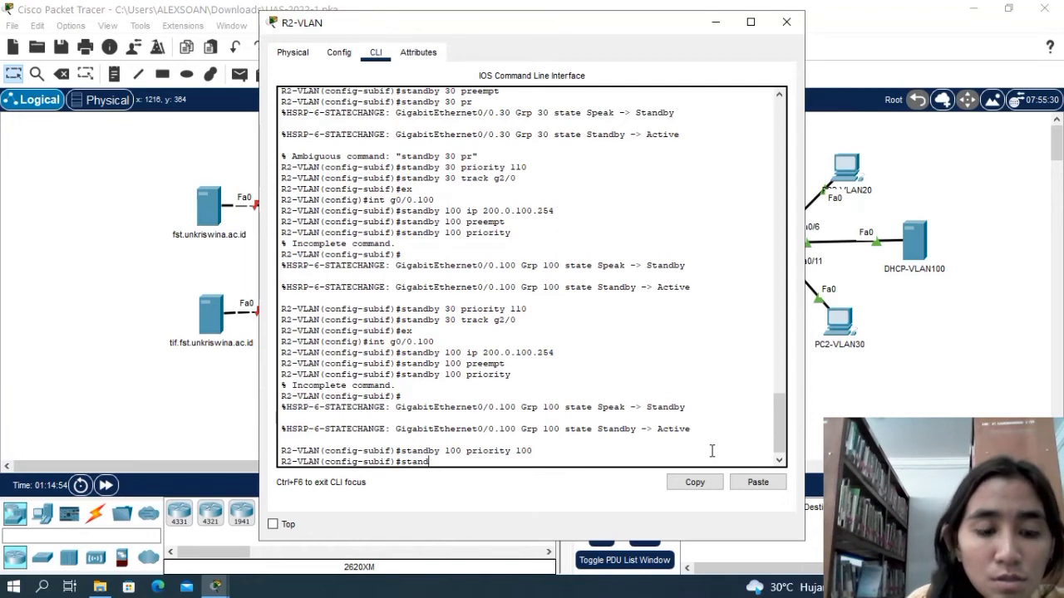
pyautogui.write('by')
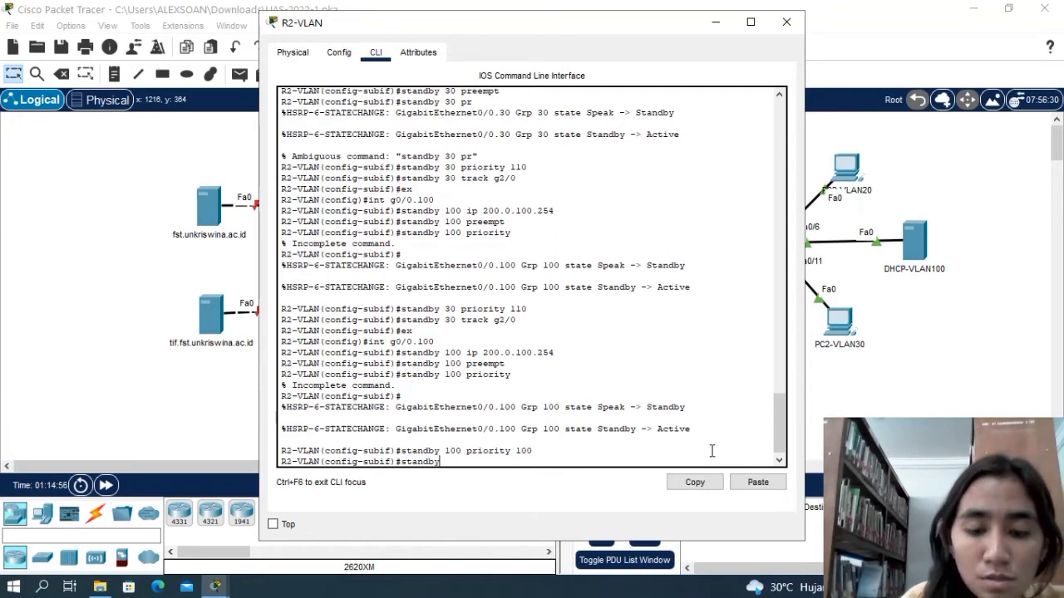
pyautogui.write(' 100 tr')
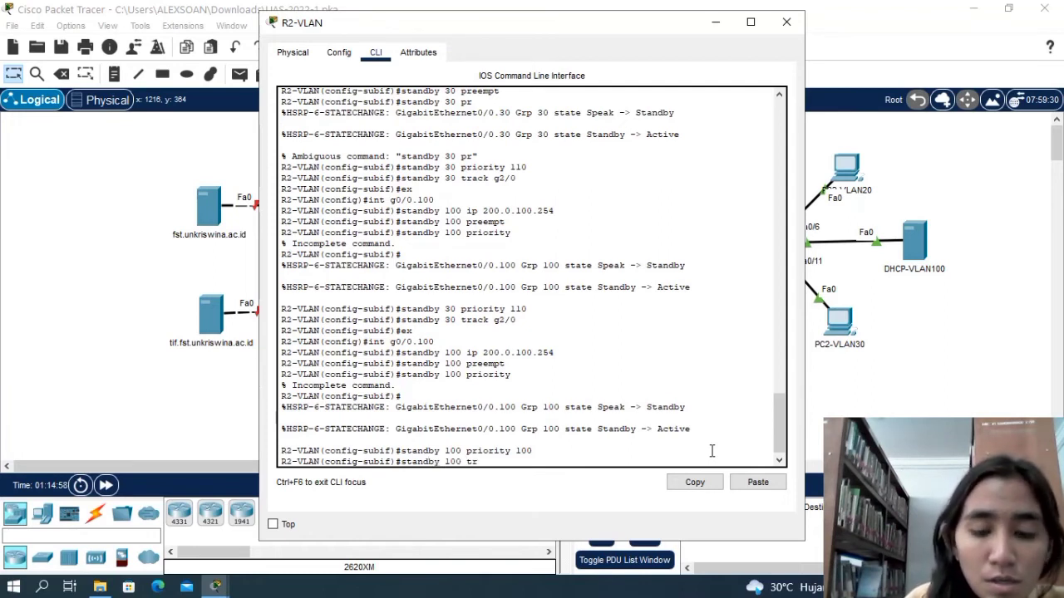
pyautogui.write('ack')
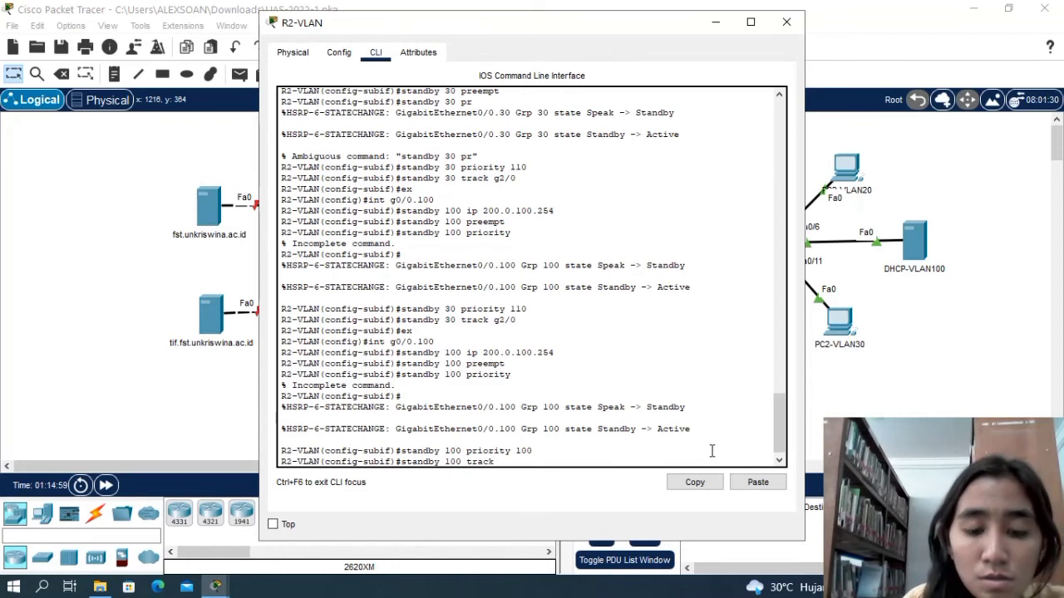
pyautogui.write(' g')
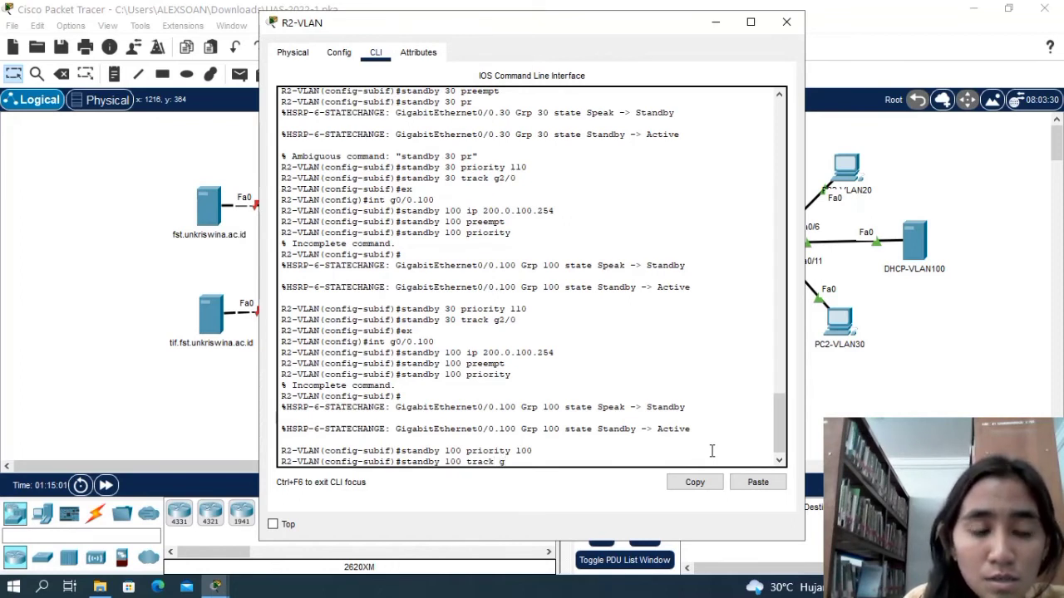
pyautogui.write('2/0')
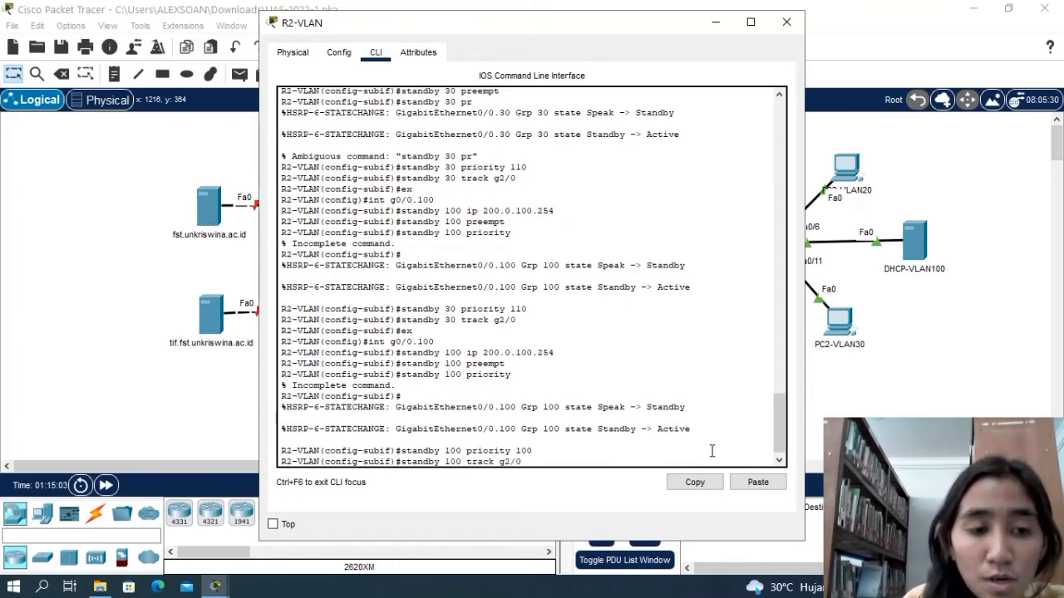
pyautogui.press('Return')
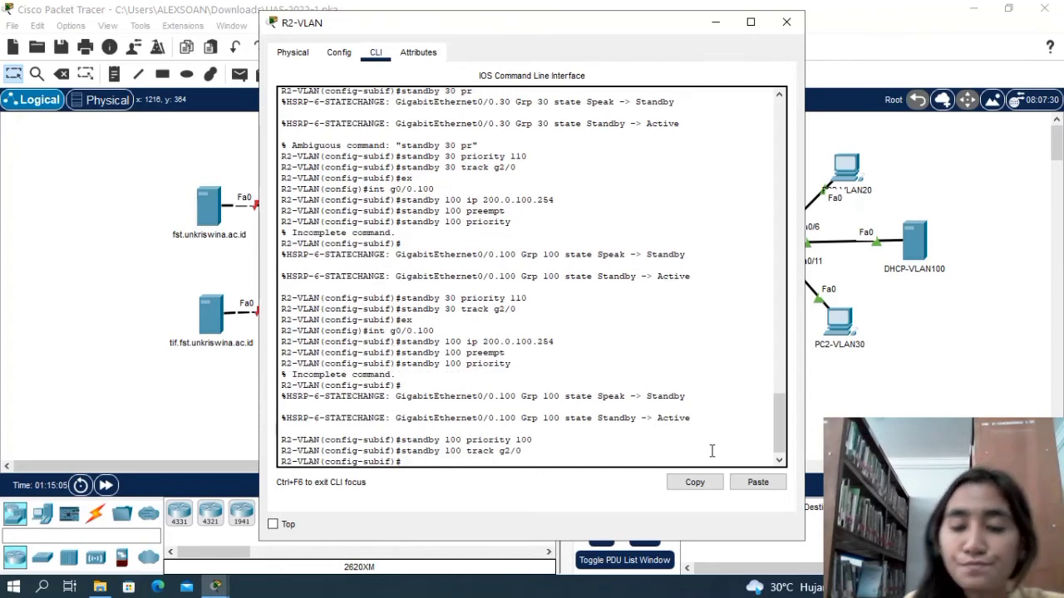
pyautogui.write('ex')
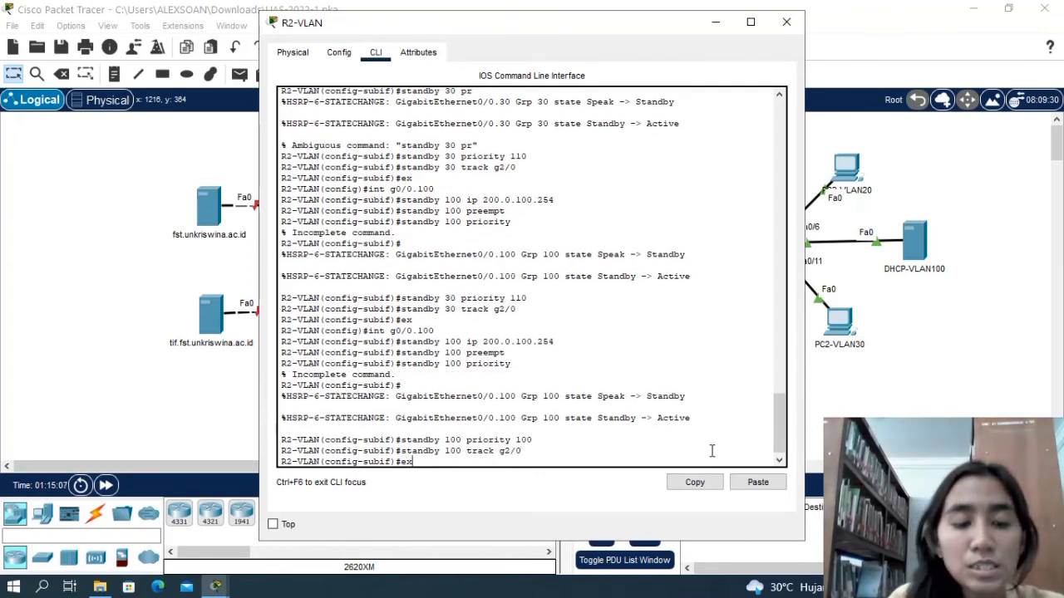
pyautogui.press('Return')
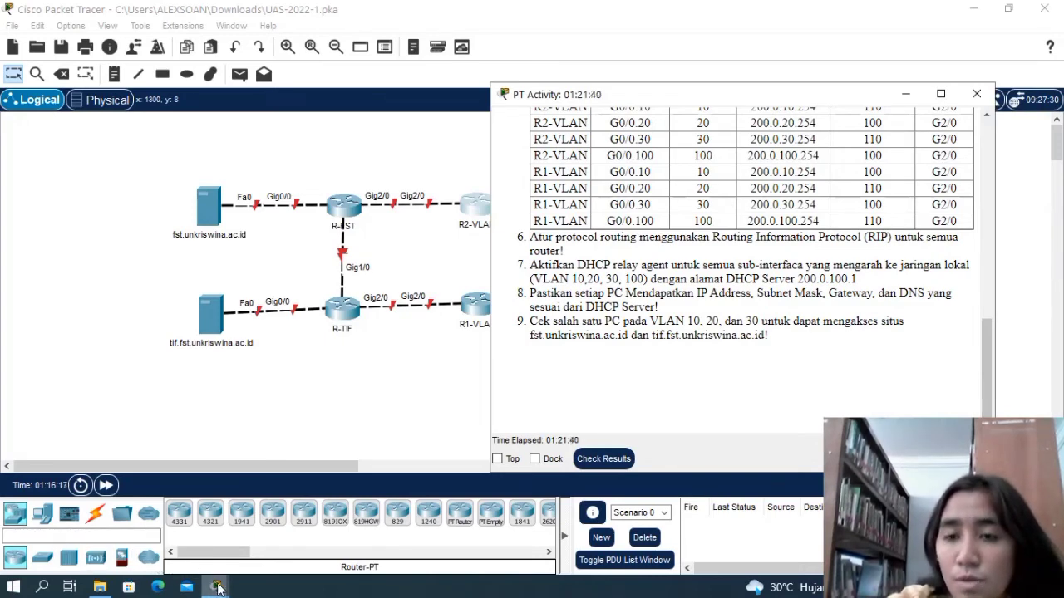
# Return from the PT Activity instructions to the network topology and open the R2-VLAN router's command line.
pyautogui.moveTo(218, 587)
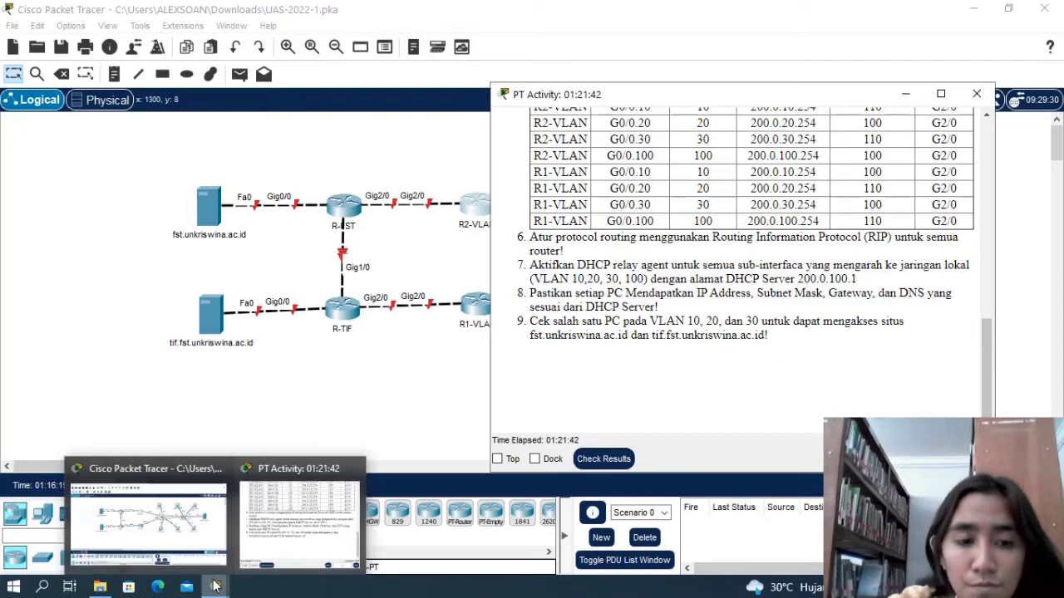
pyautogui.click(199, 533)
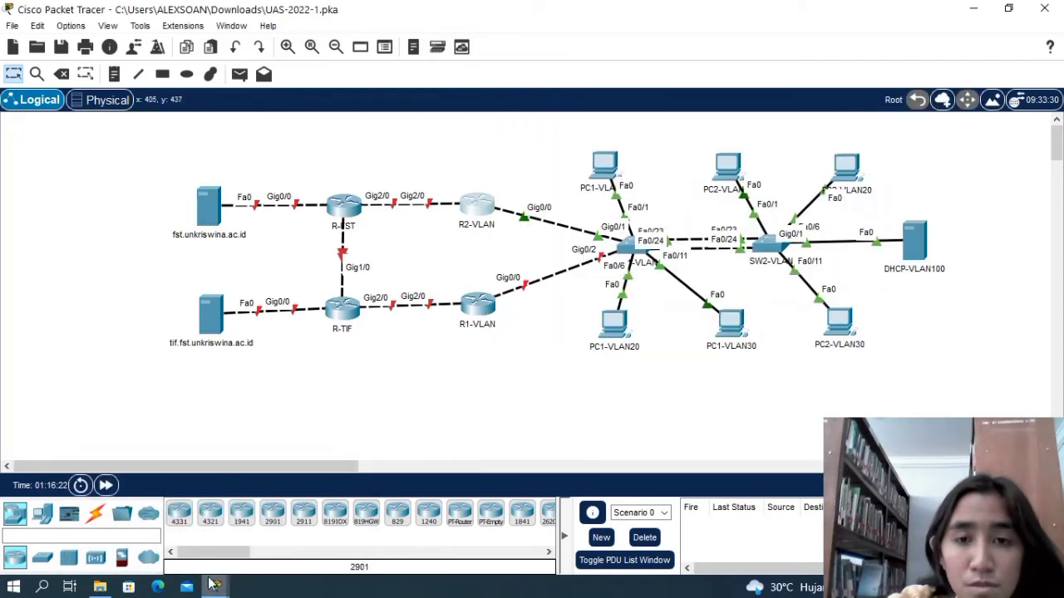
pyautogui.click(475, 208)
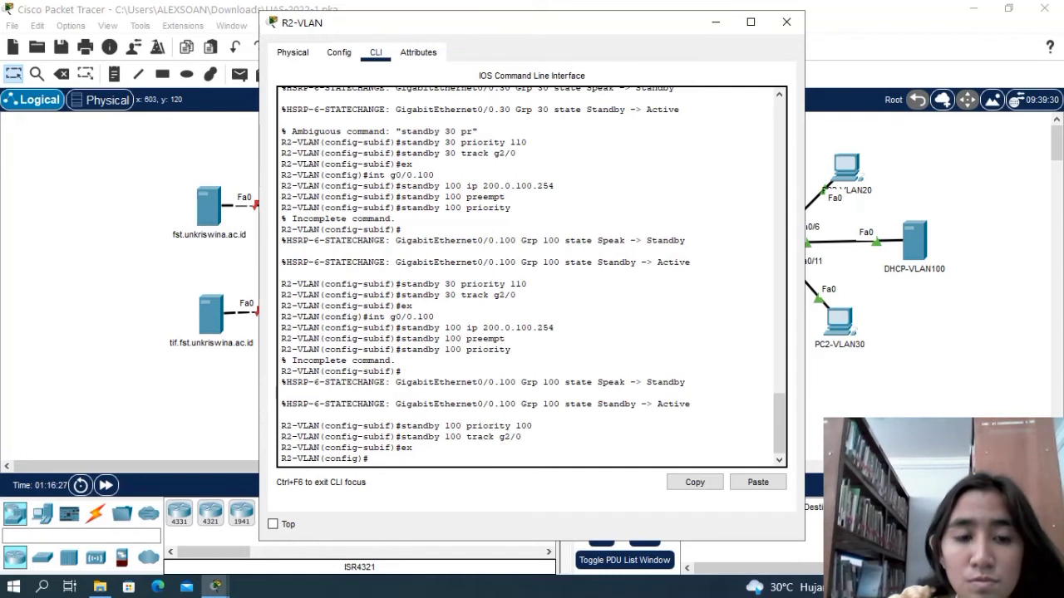
pyautogui.click(866, 586)
pyautogui.click(866, 545)
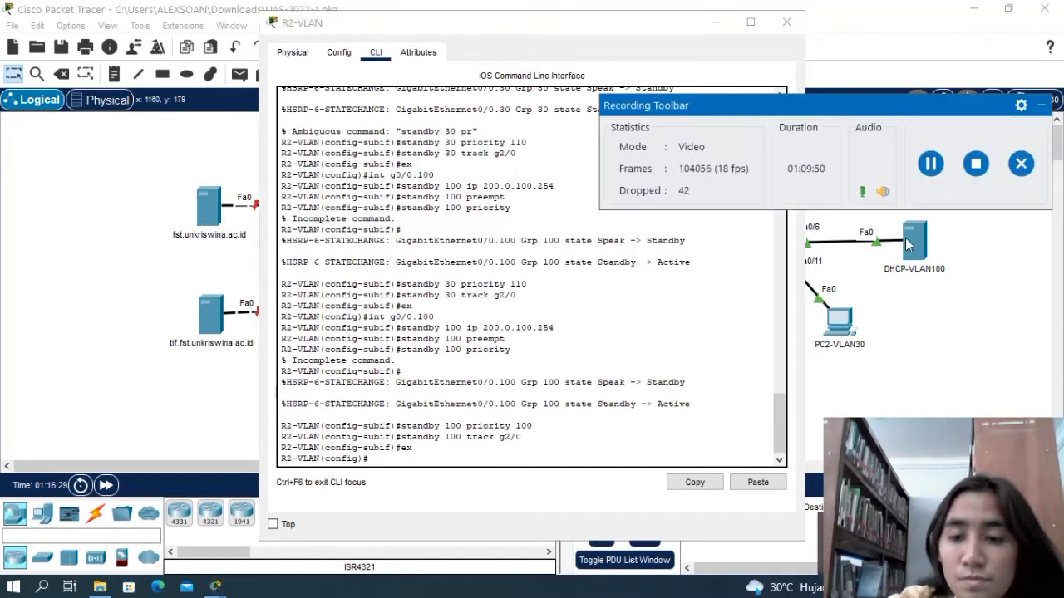
pyautogui.click(928, 172)
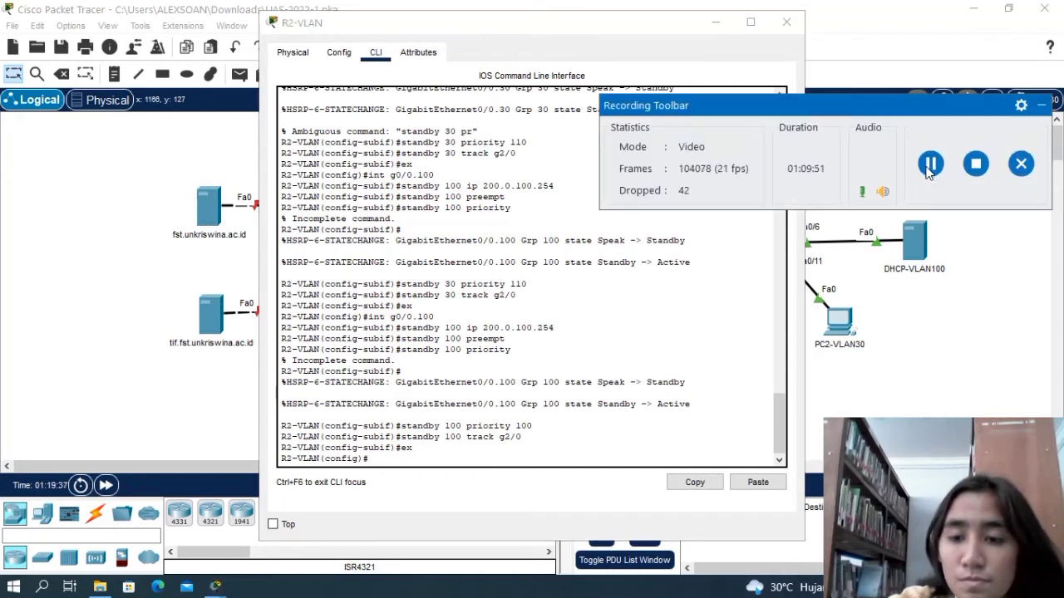
pyautogui.click(1041, 106)
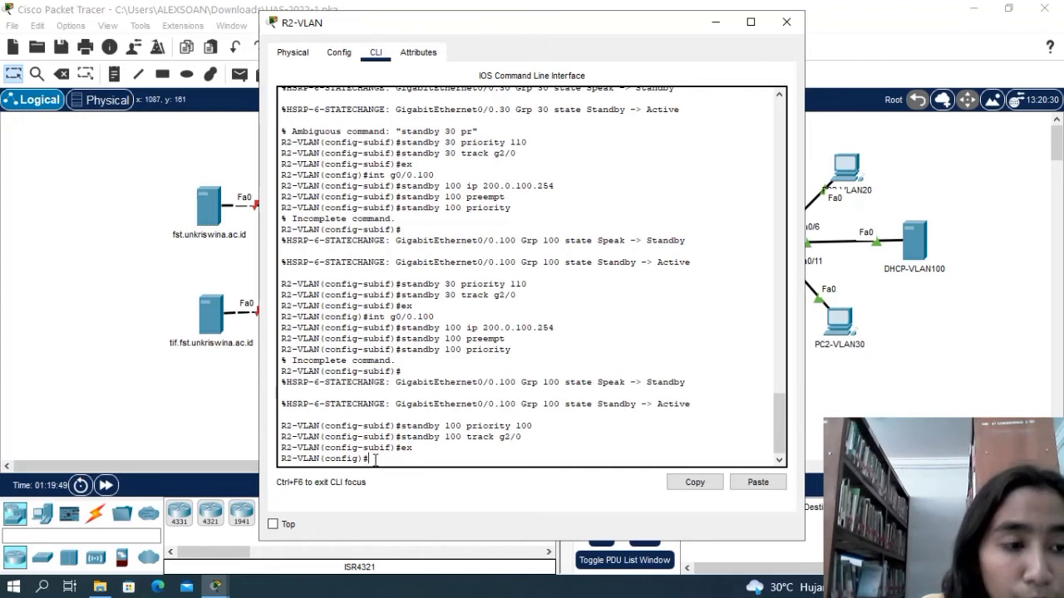
# Try to issue the abbreviated enable command from global configuration mode on R2-VLAN.
pyautogui.press('Return')
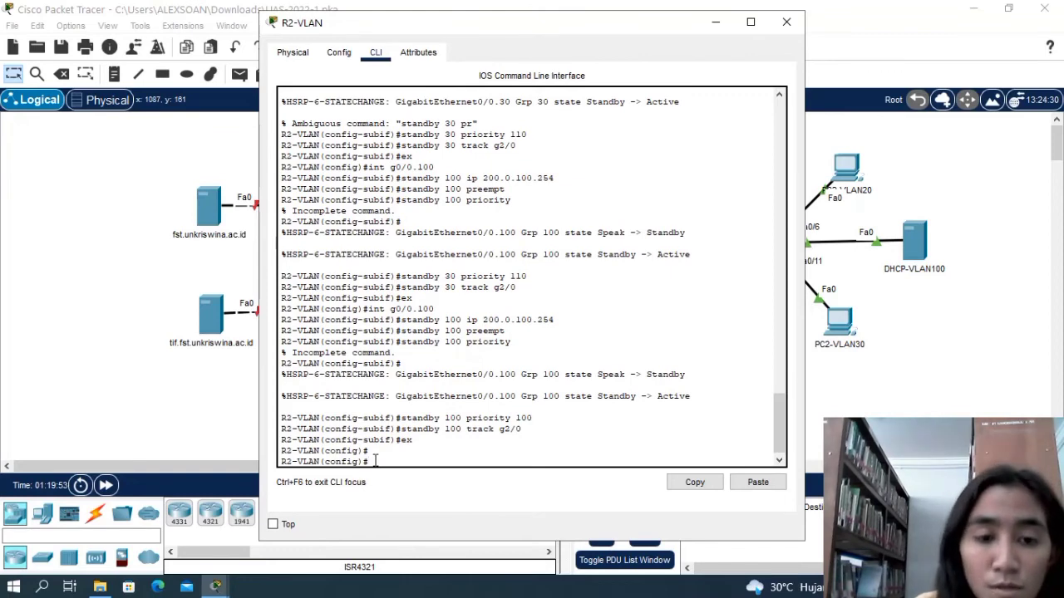
pyautogui.write('ena')
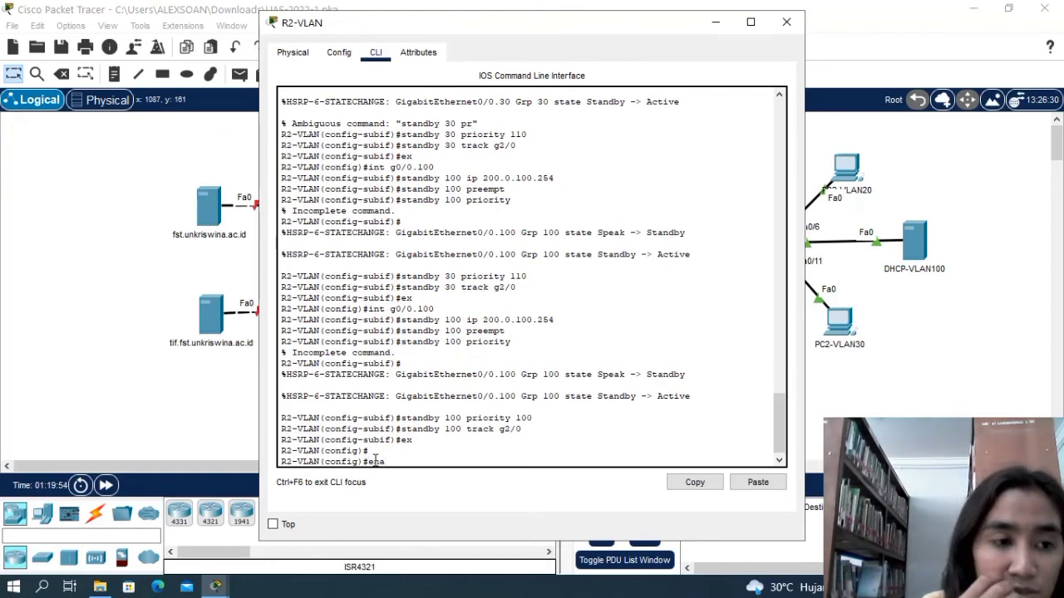
pyautogui.press('Return')
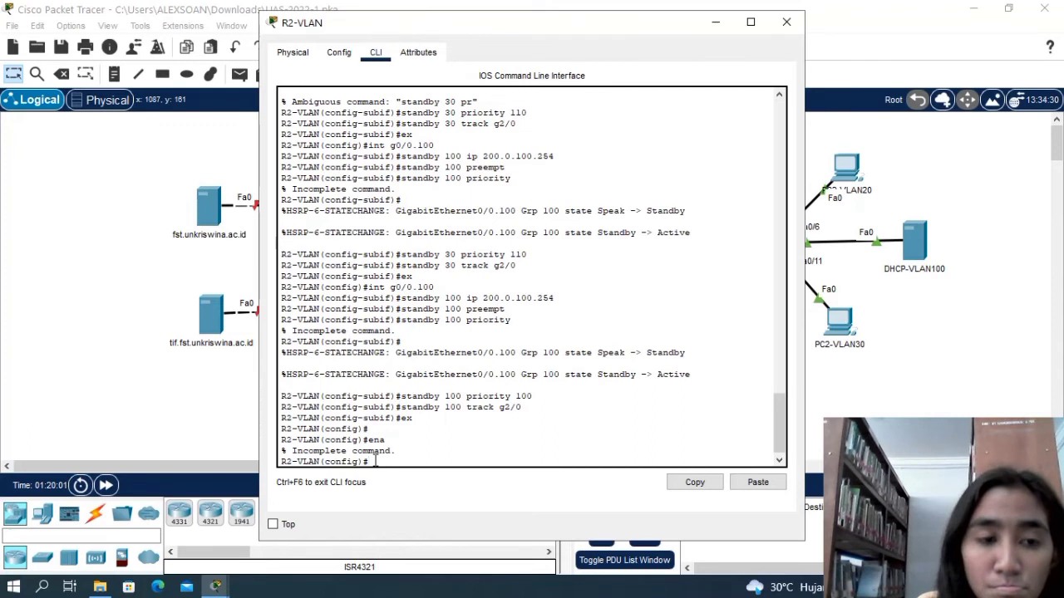
pyautogui.press('Return')
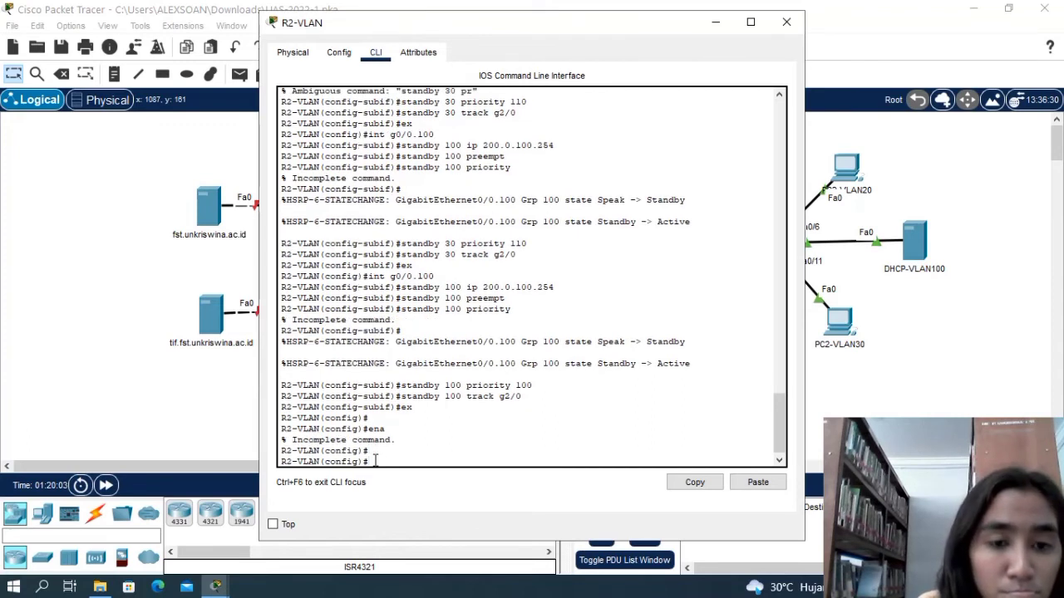
# Exit global configuration to privileged EXEC mode on R2-VLAN and issue the enable command there.
pyautogui.write('e')
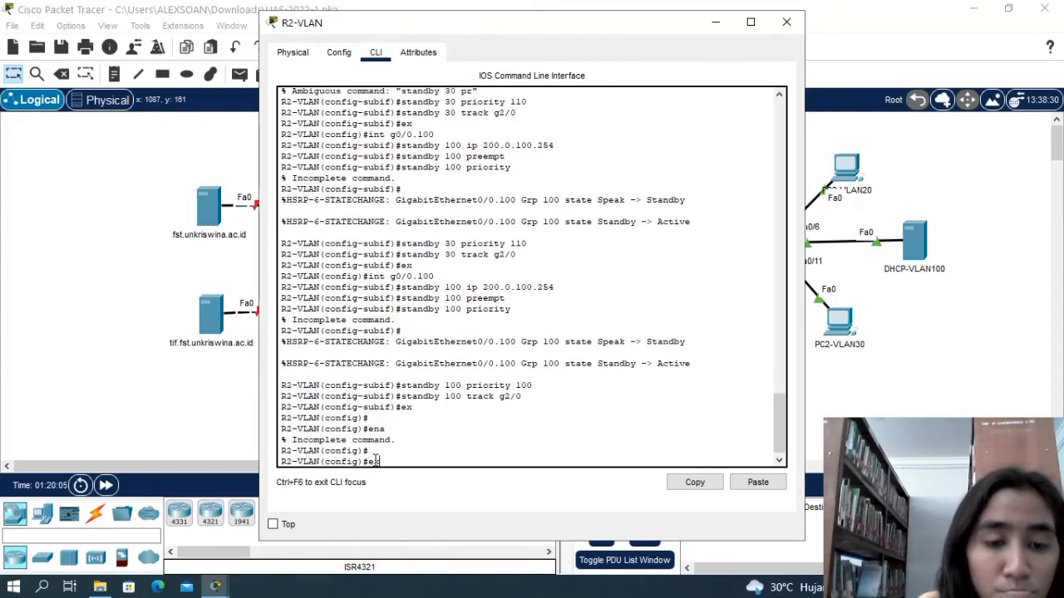
pyautogui.write('x')
pyautogui.press('Return')
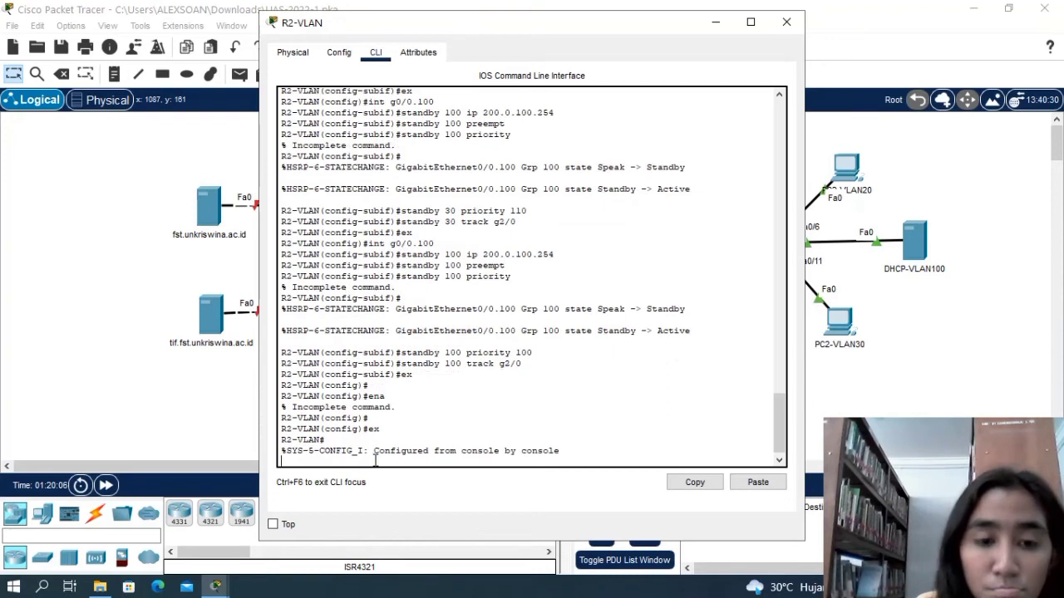
pyautogui.press('Return')
pyautogui.write('ena')
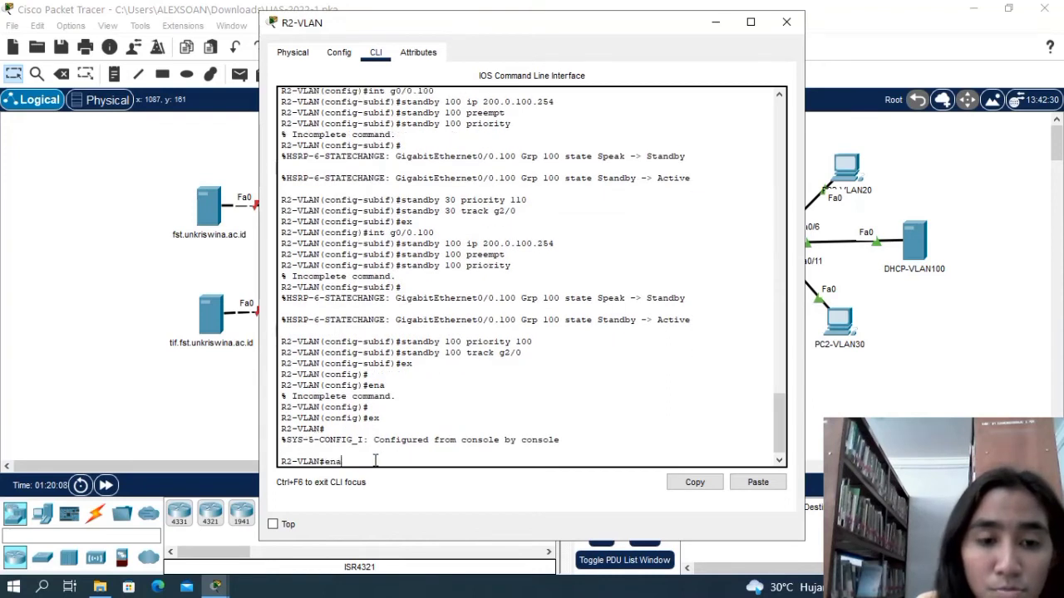
pyautogui.press('Return')
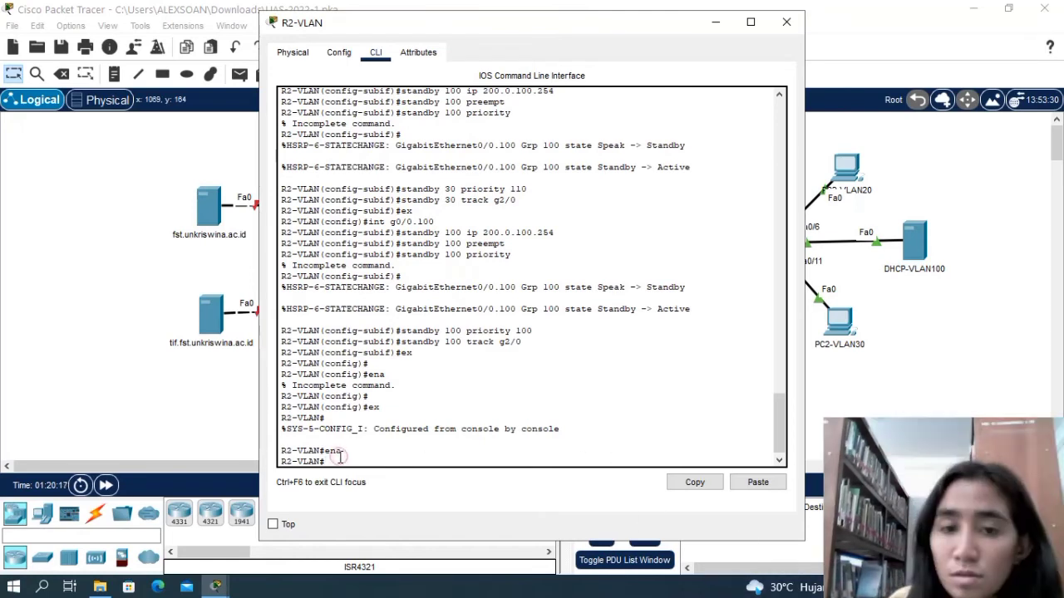
# Re-enter global configuration mode on R2-VLAN with the config t command.
pyautogui.write('con')
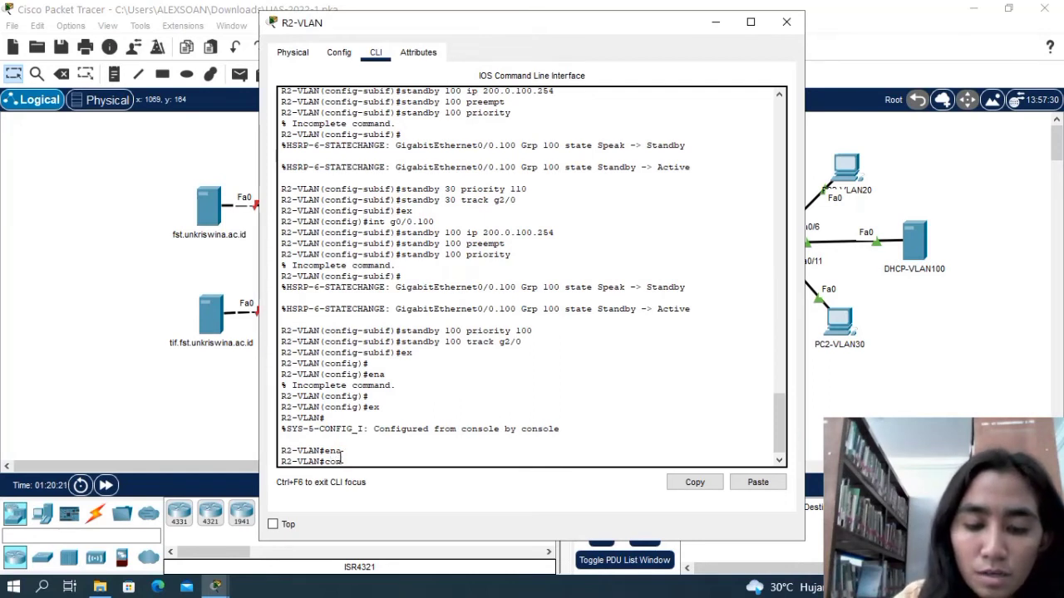
pyautogui.write('fig t')
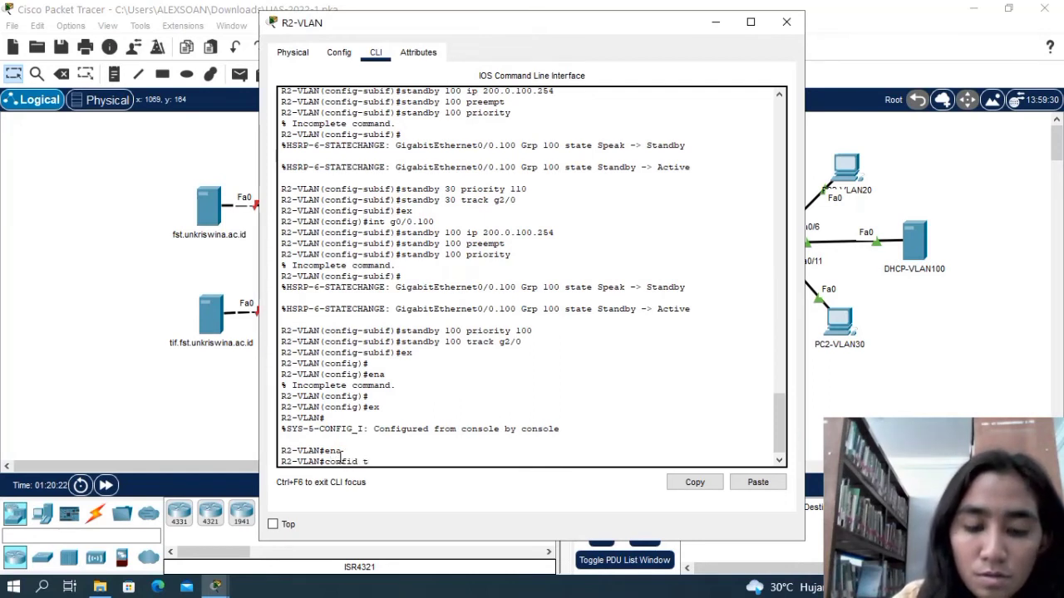
pyautogui.press('BackSpace')
pyautogui.press('BackSpace')
pyautogui.press('BackSpace')
pyautogui.write('g')
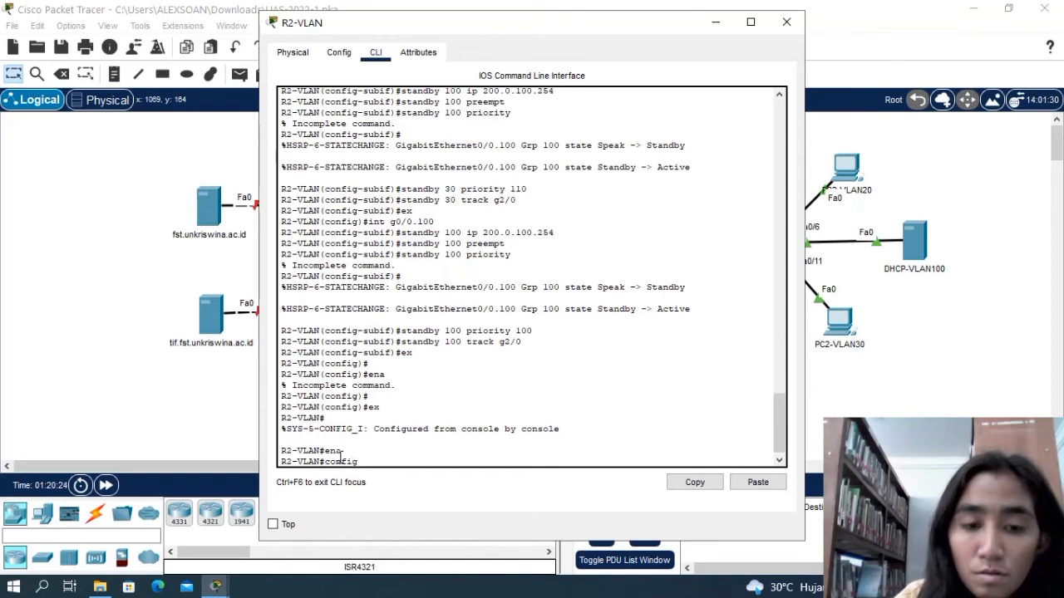
pyautogui.write(' t')
pyautogui.press('Return')
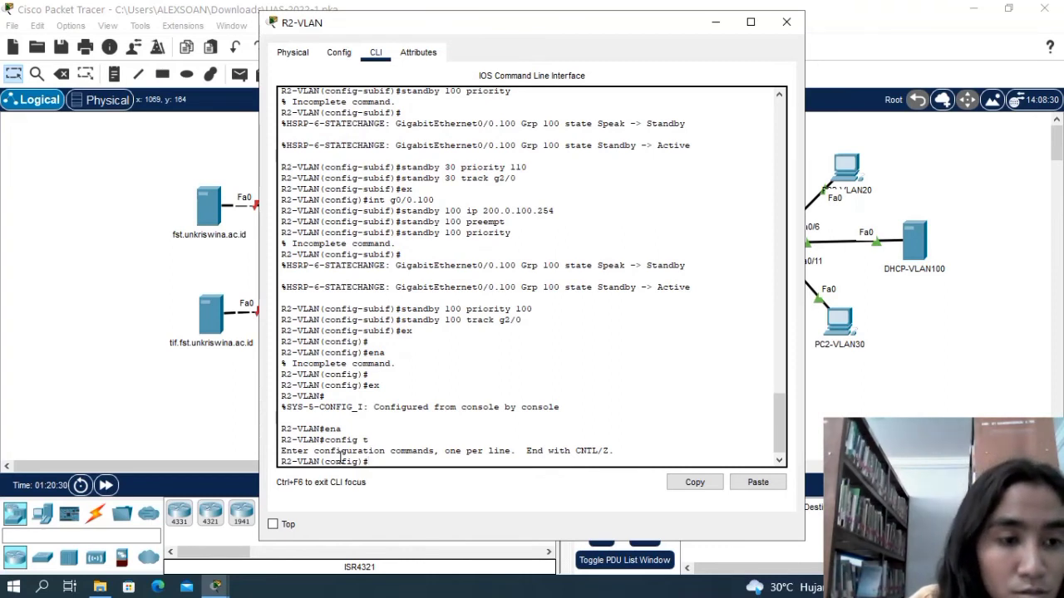
# Enable RIP routing on R2-VLAN and enter its router configuration mode.
pyautogui.write('router')
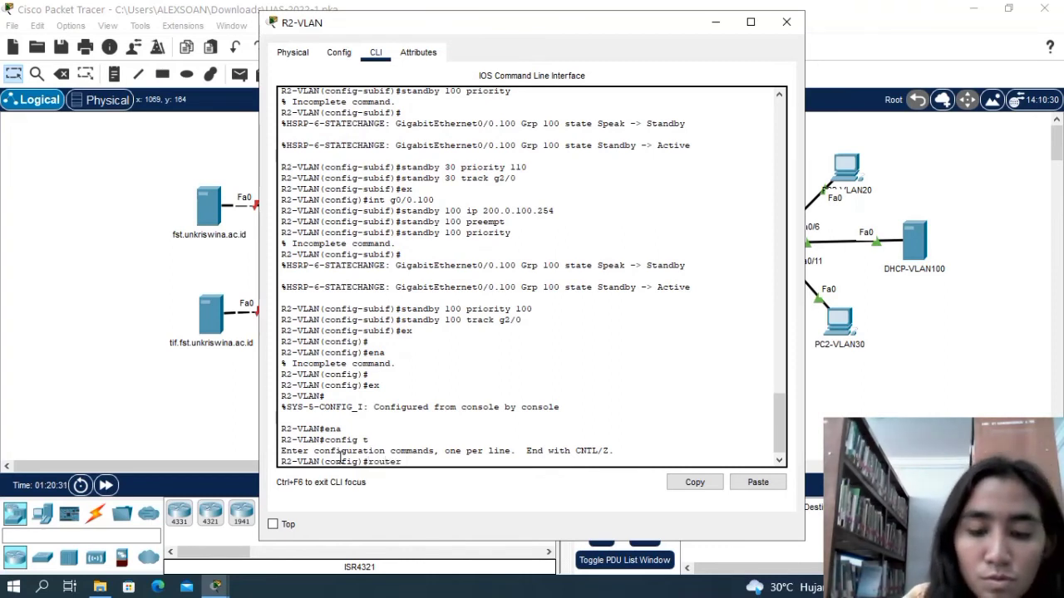
pyautogui.write(' rip')
pyautogui.press('Return')
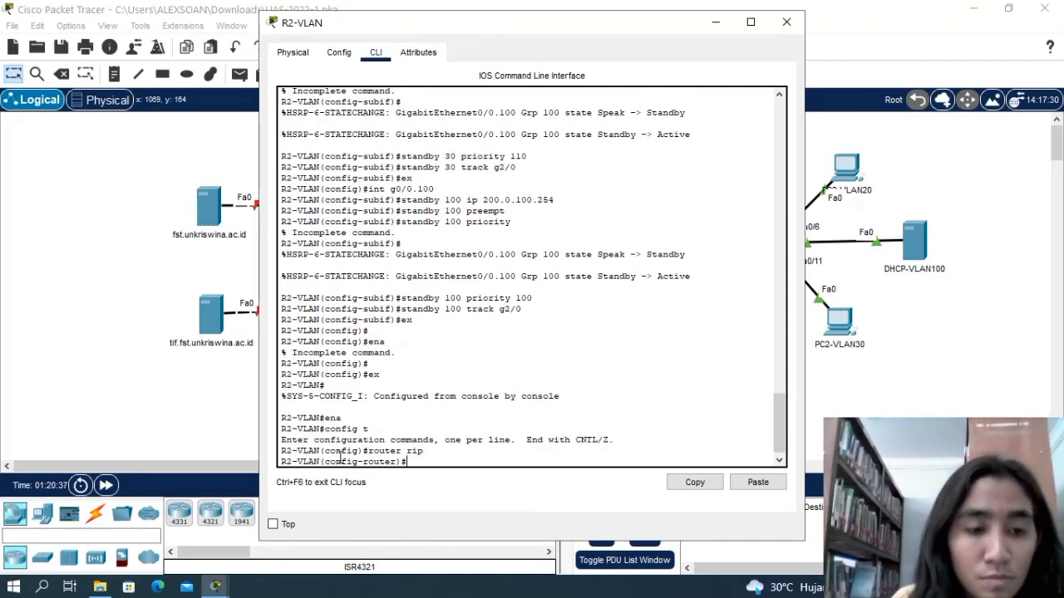
# Add network 110.0.0.0 to the RIP configuration on R2-VLAN.
pyautogui.write('network')
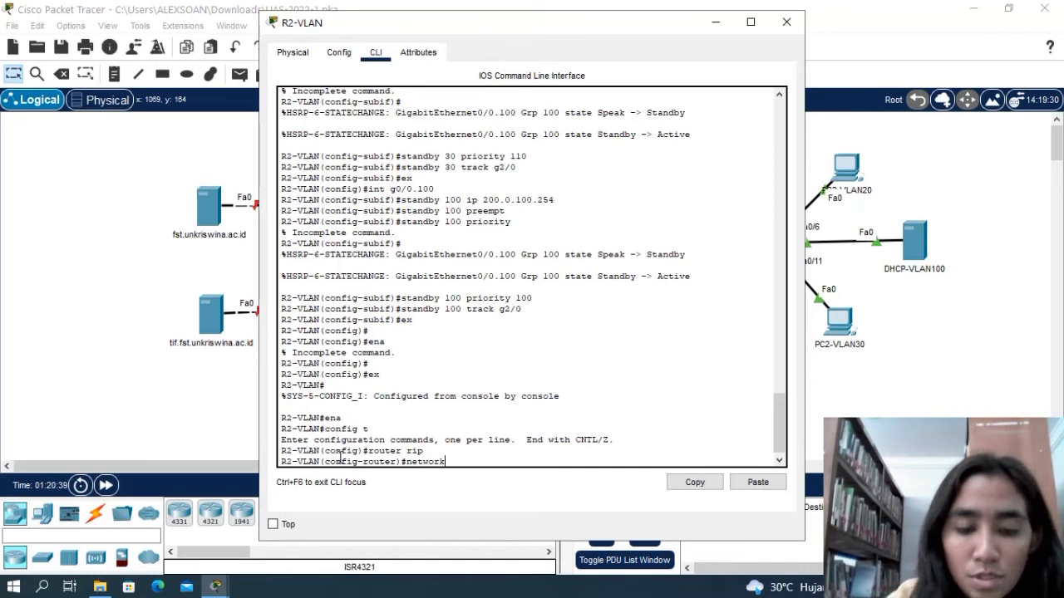
pyautogui.write(' 110')
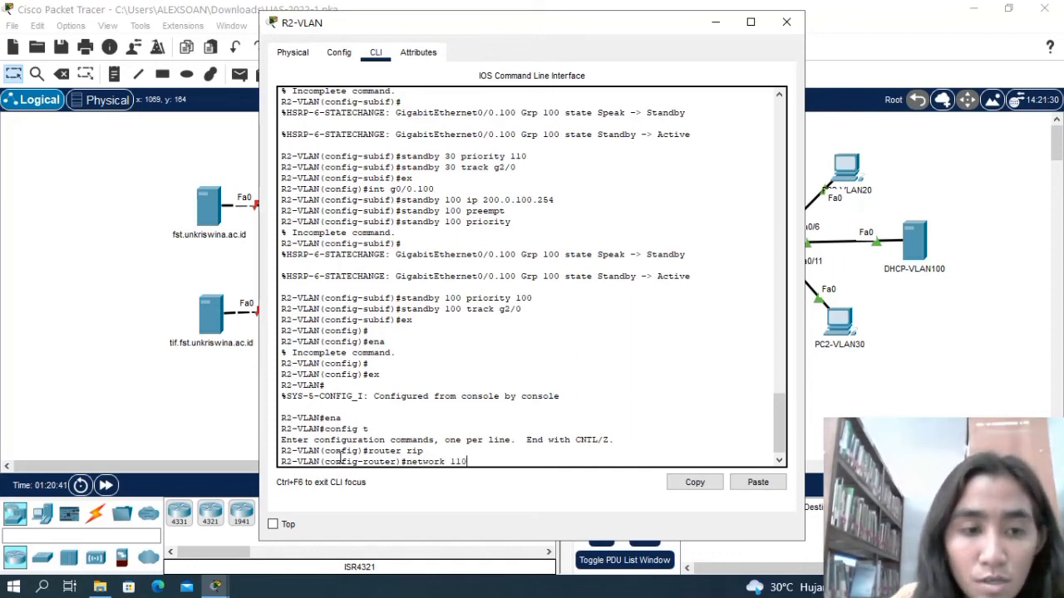
pyautogui.write('.0..0')
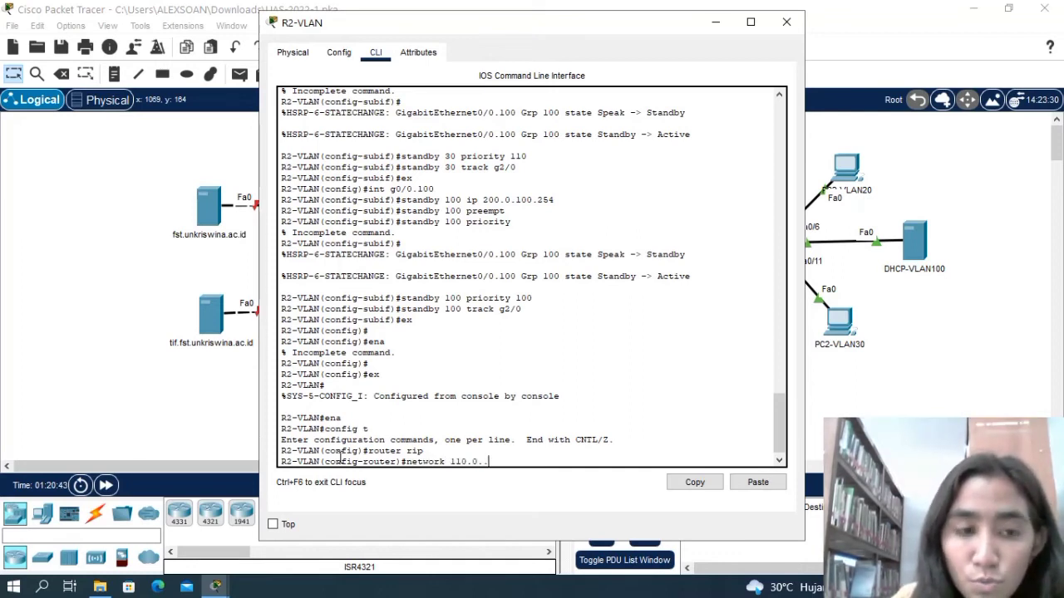
pyautogui.press('BackSpace')
pyautogui.press('BackSpace')
pyautogui.write('0.0')
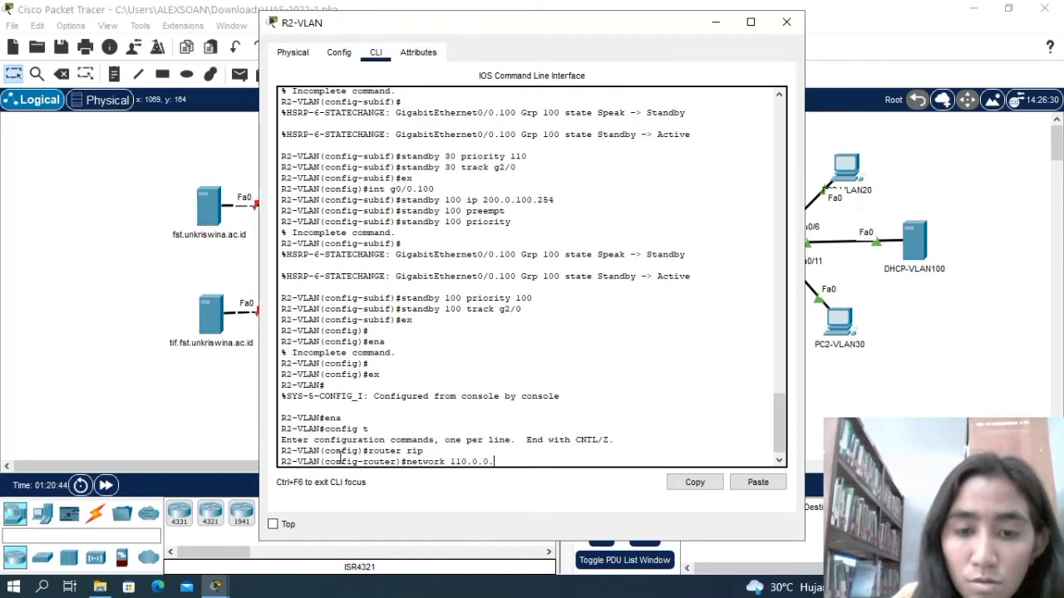
pyautogui.press('Return')
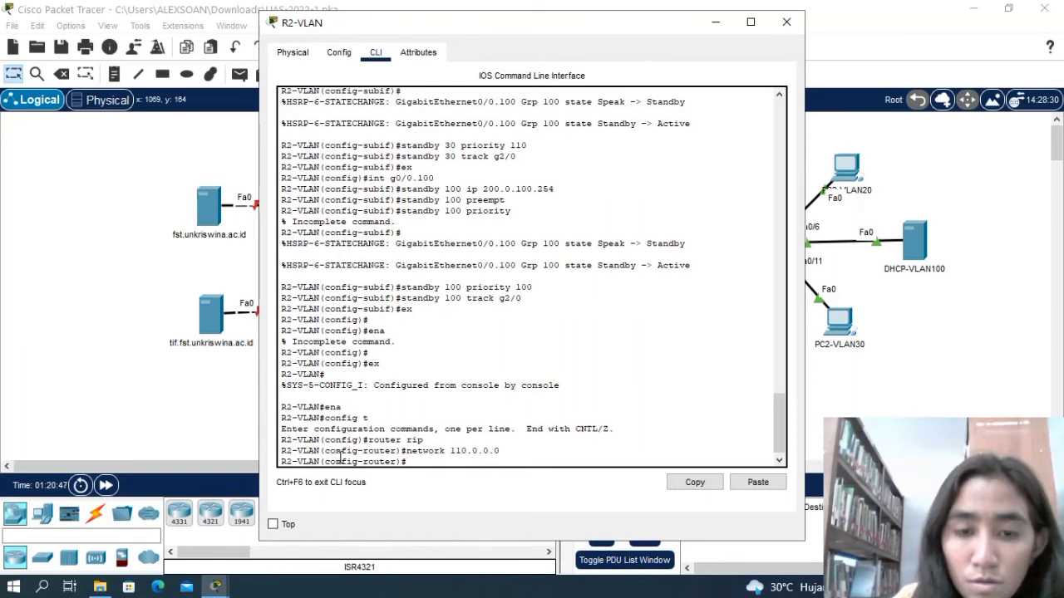
# Add network 200.0.0.0 to R2-VLAN's RIP routing process.
pyautogui.write('network')
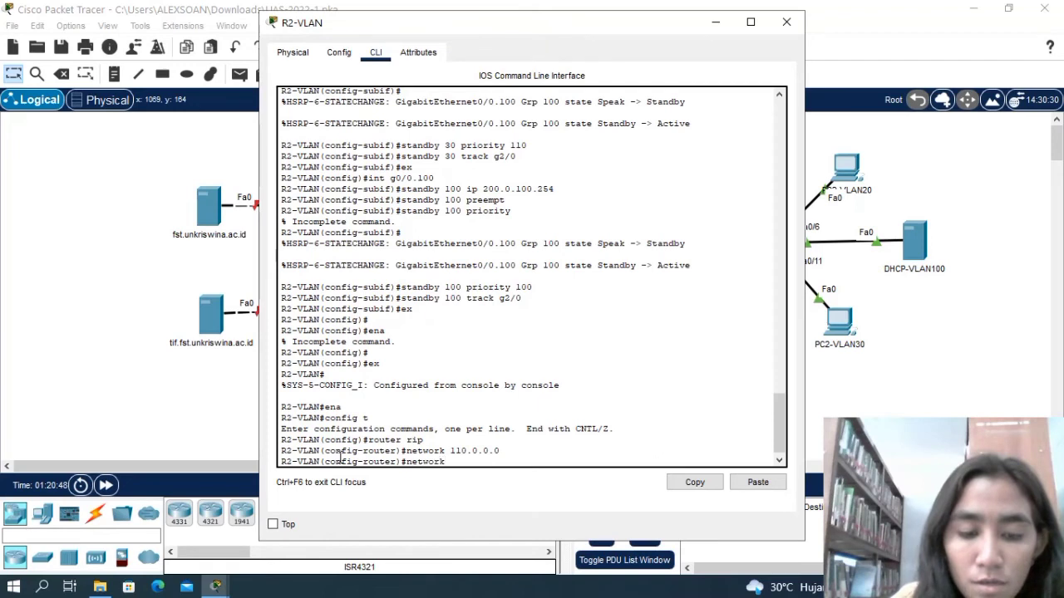
pyautogui.write(' 200')
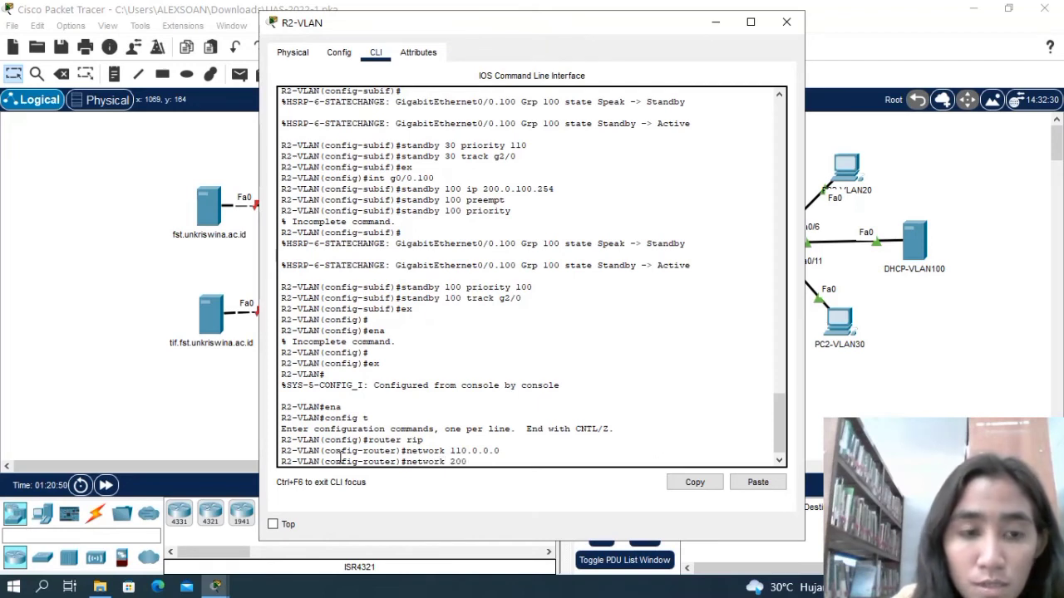
pyautogui.write('.0.')
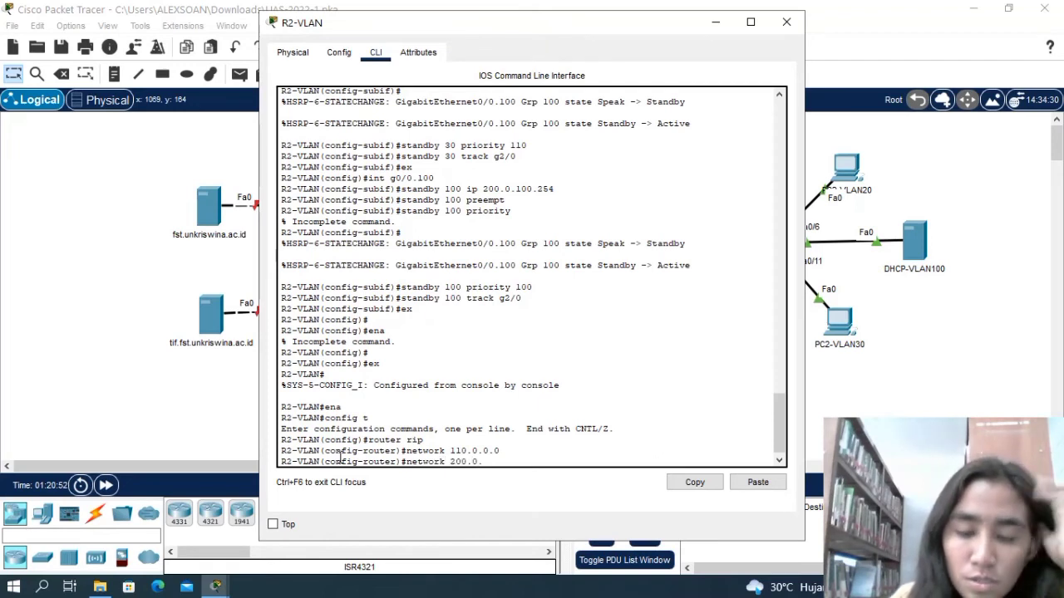
pyautogui.write('0.0')
pyautogui.press('Return')
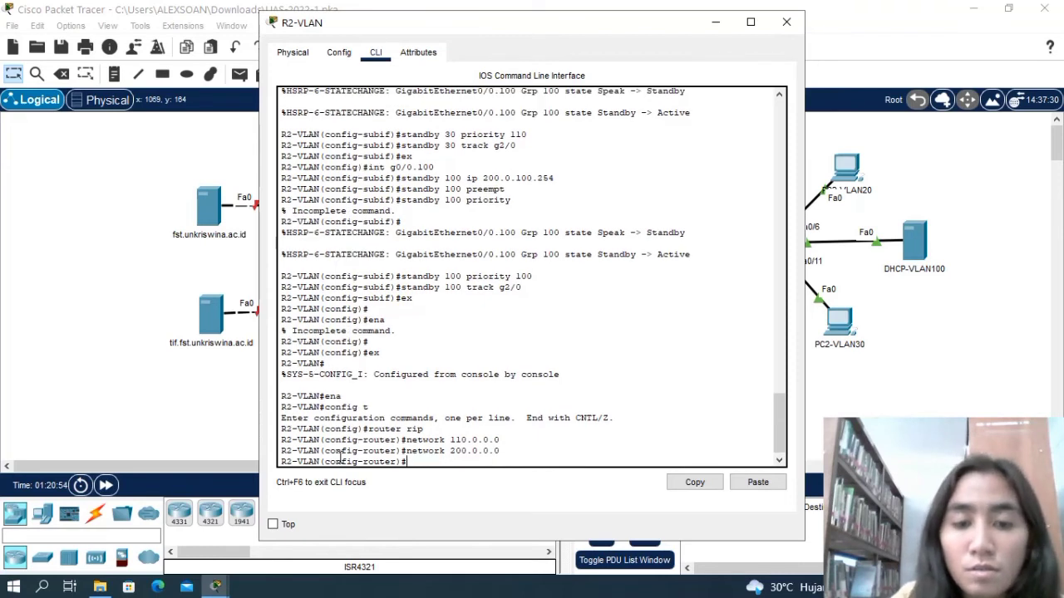
# Advertise the VLAN 10 network 200.0.10.0 in RIP on R2-VLAN.
pyautogui.write('network')
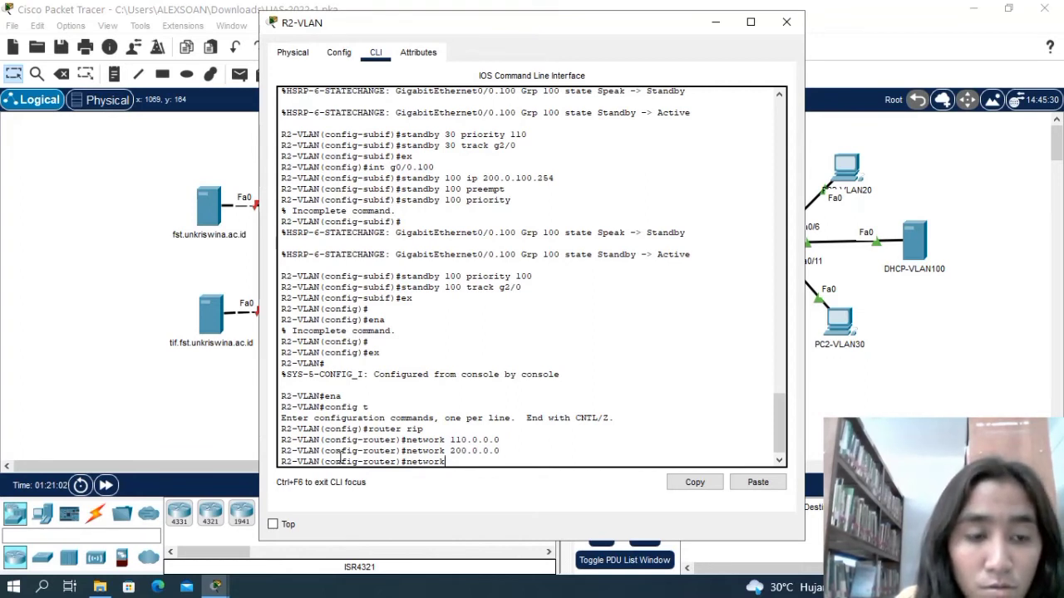
pyautogui.write('200')
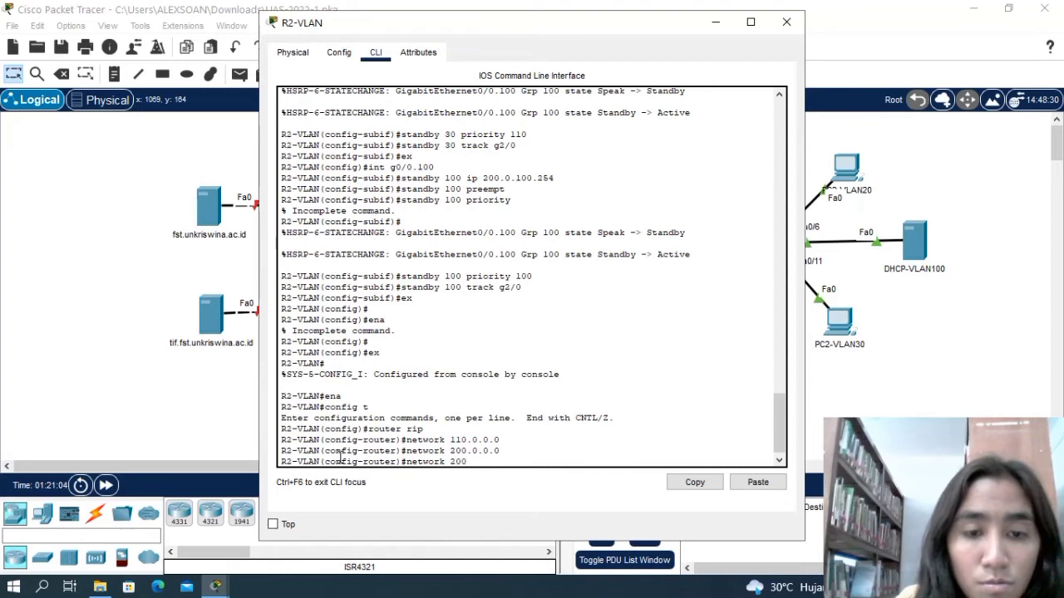
pyautogui.write('.')
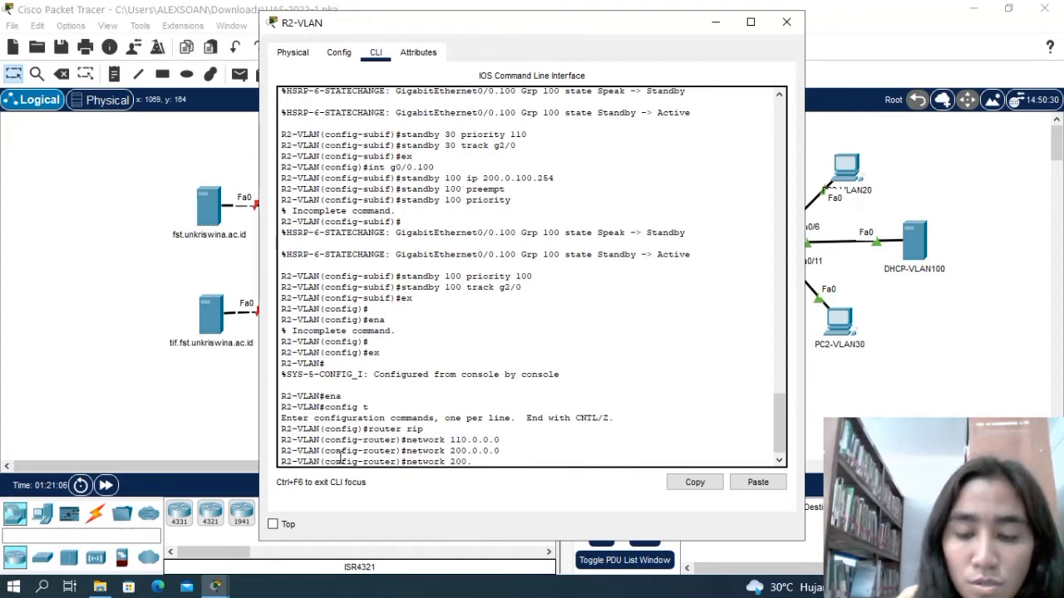
pyautogui.write('0.1')
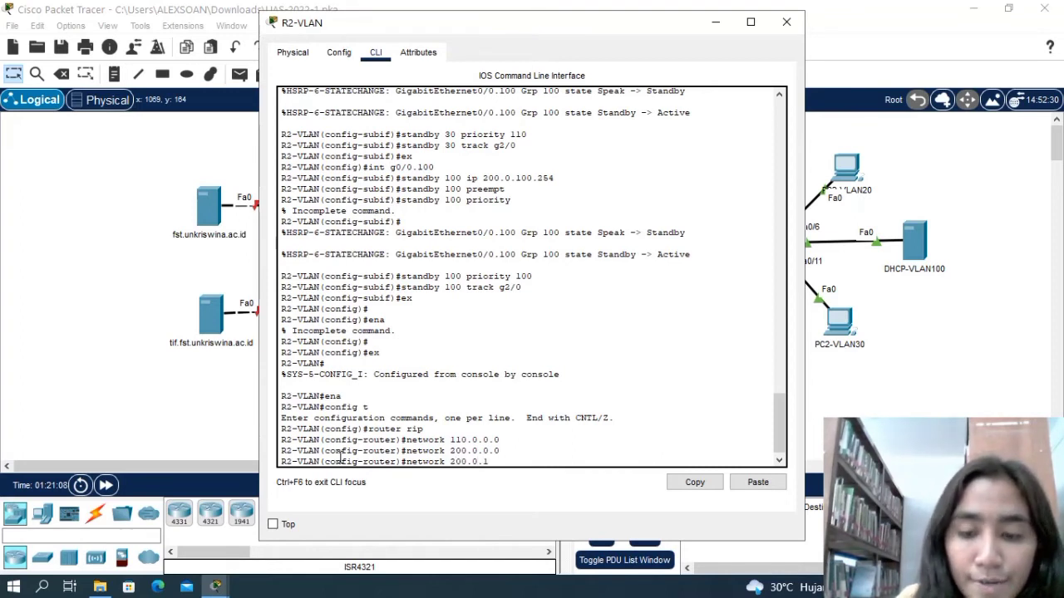
pyautogui.write('0.0')
pyautogui.press('Return')
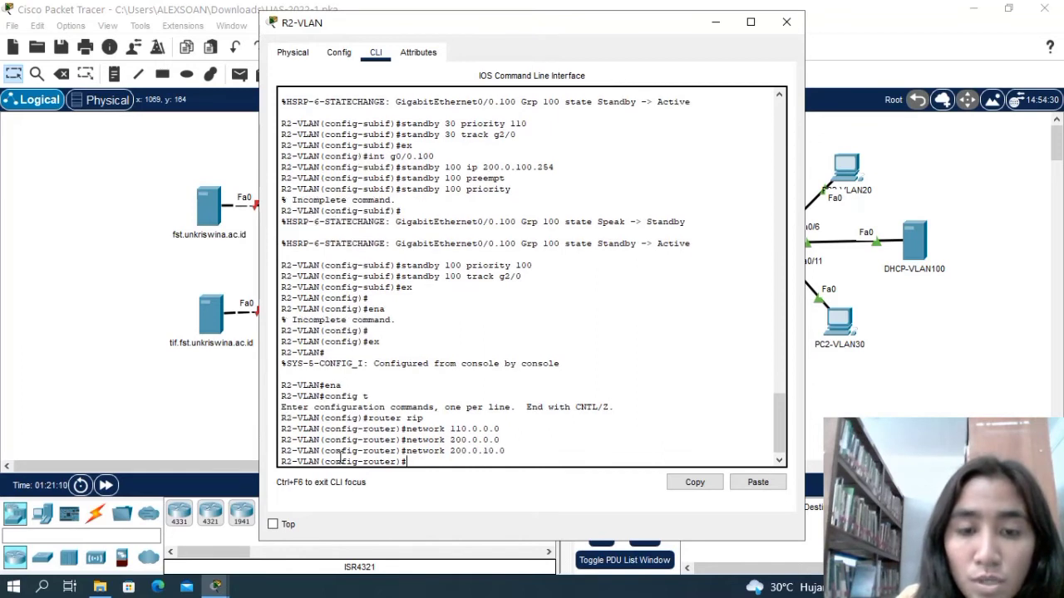
# Advertise the VLAN 20 network 200.0.20.0 in RIP on R2-VLAN.
pyautogui.write('network')
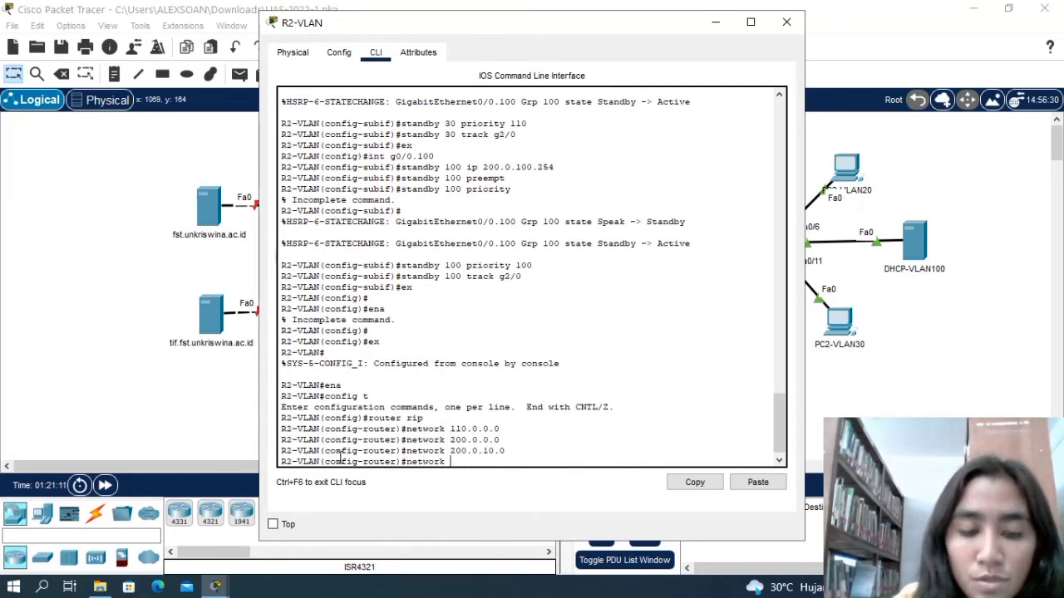
pyautogui.write(' 200.')
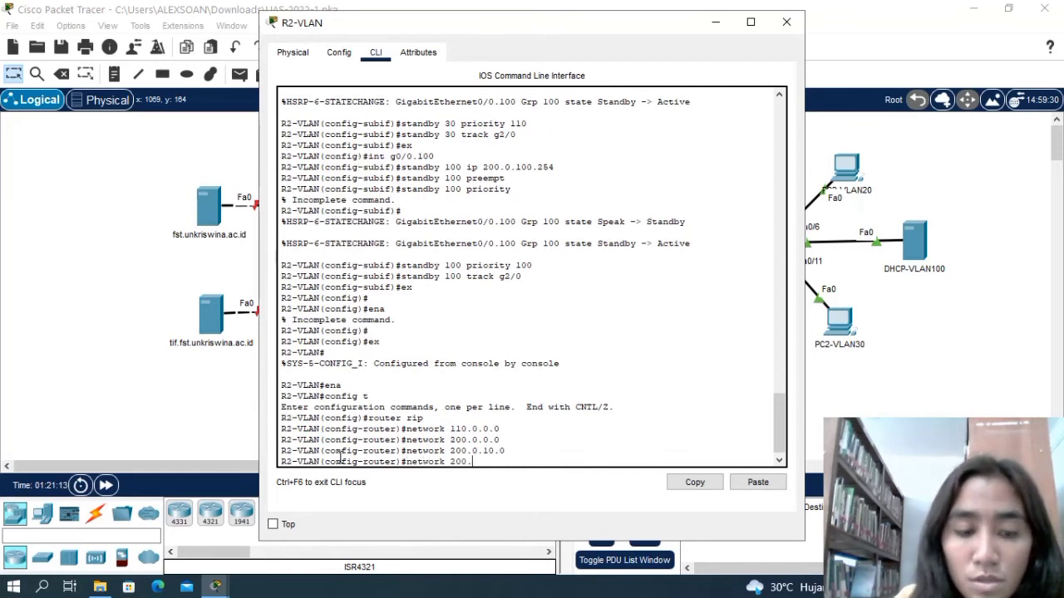
pyautogui.write('0')
pyautogui.write('.20.0')
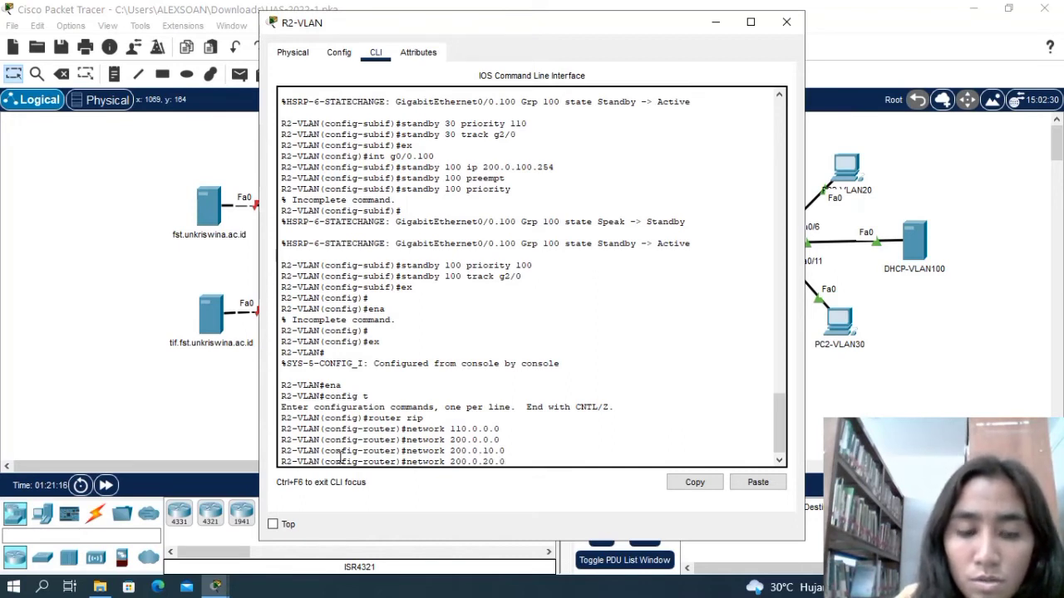
pyautogui.press('Return')
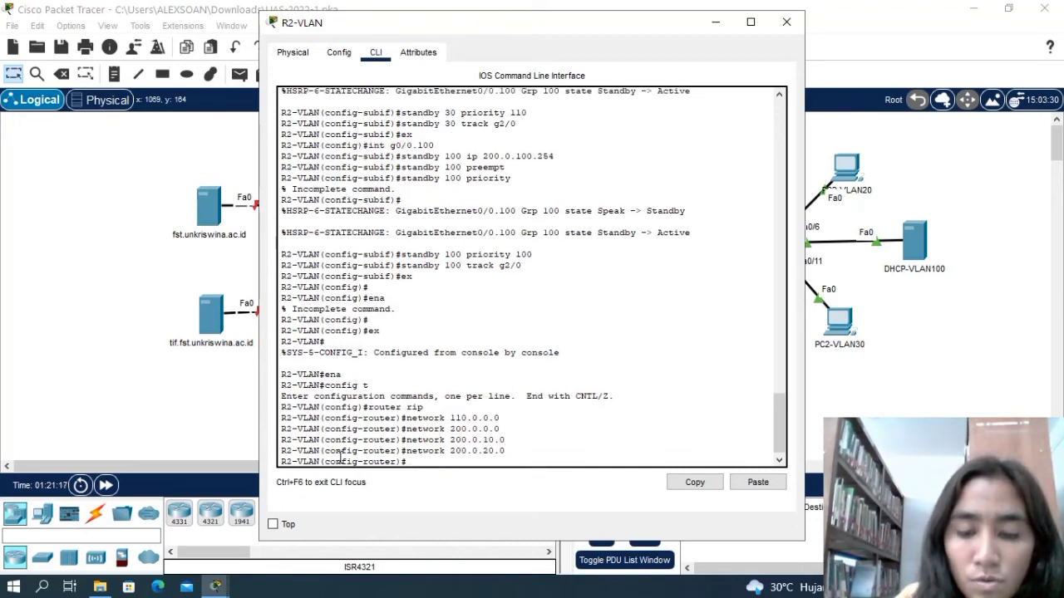
# Advertise the VLAN 30 network 200.0.30.0 in RIP on R2-VLAN.
pyautogui.write('networ')
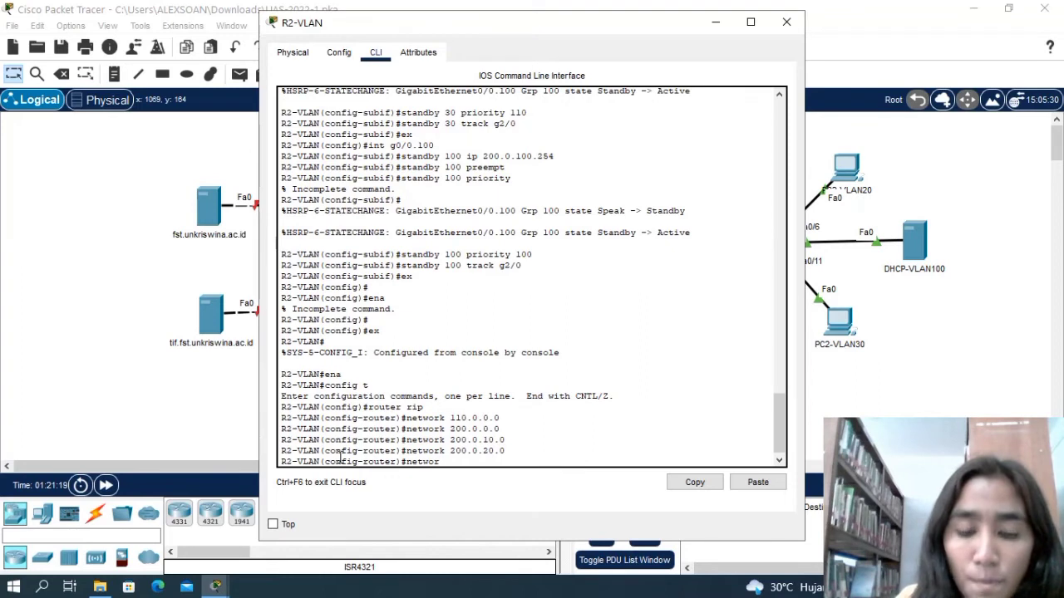
pyautogui.write('k 200')
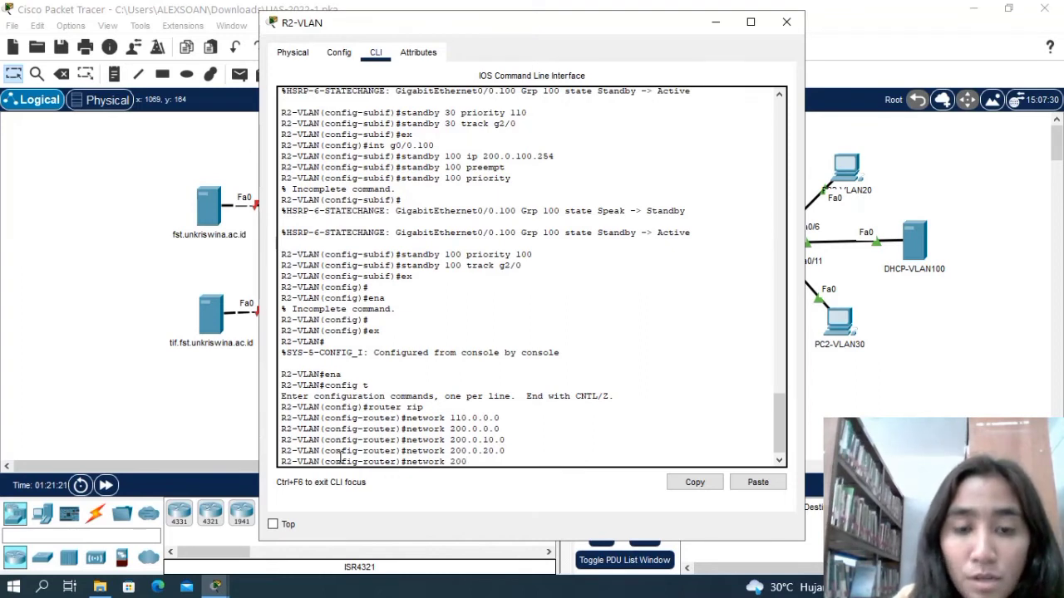
pyautogui.write('.0.3')
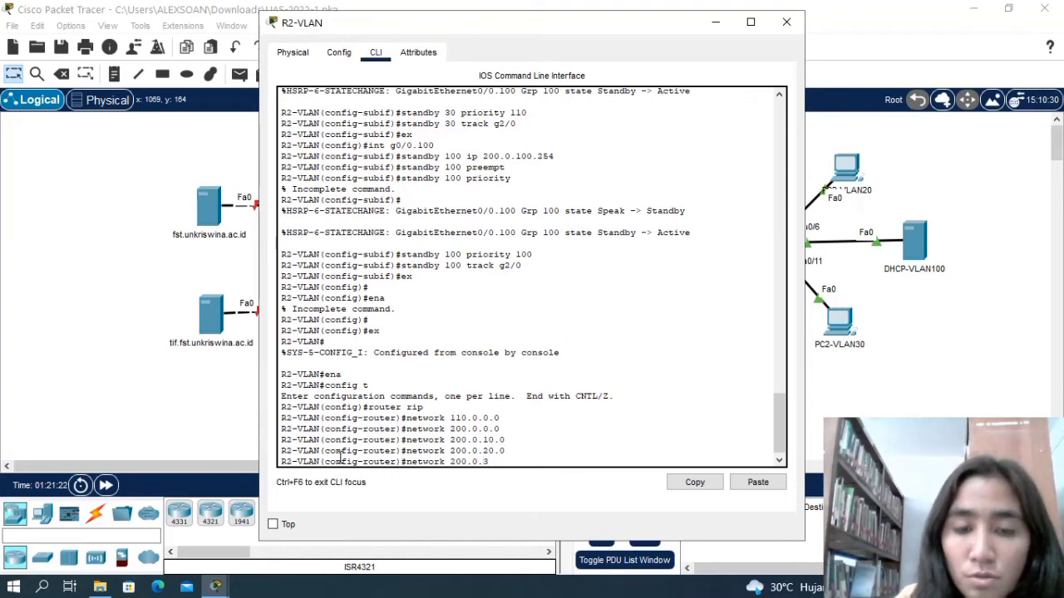
pyautogui.write('0.0')
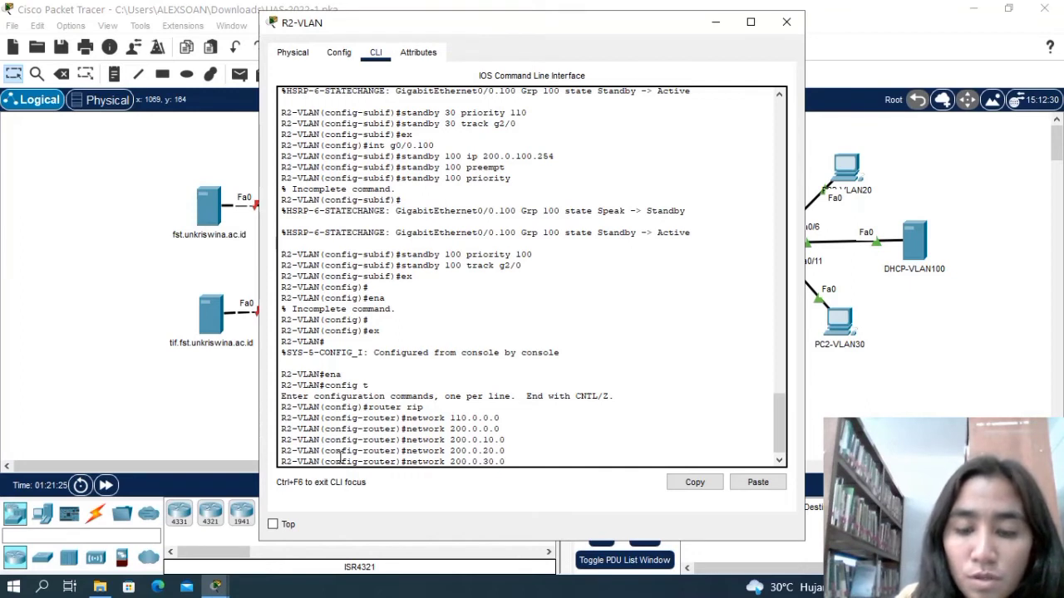
pyautogui.press('Return')
# Advertise the VLAN 100 network 200.0.100.0 in RIP on R2-VLAN.
pyautogui.write('nfig-router)#n')
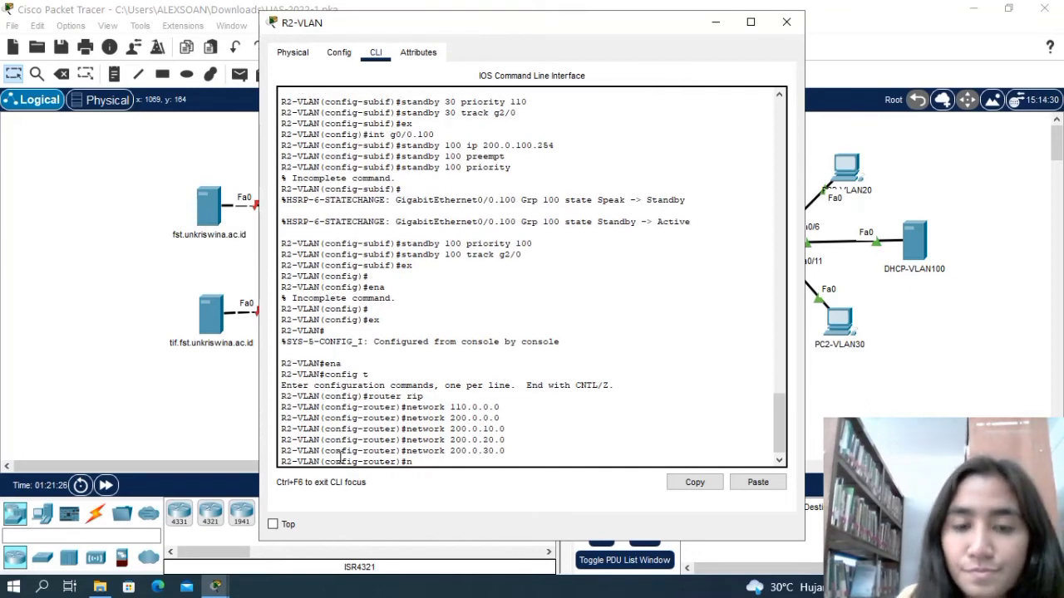
pyautogui.write('etw')
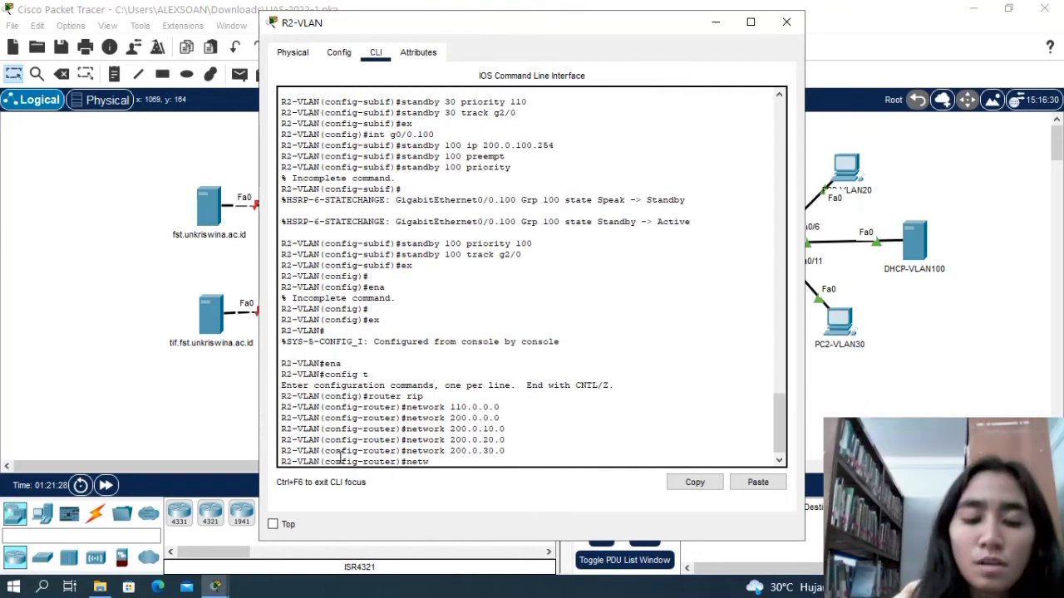
pyautogui.write('ork 2')
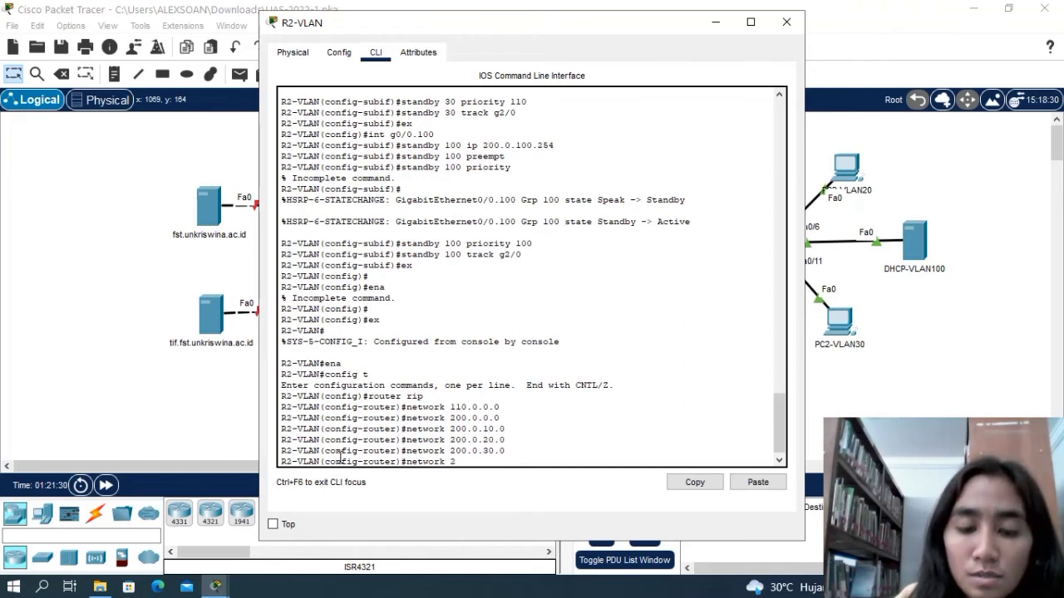
pyautogui.write('00.0')
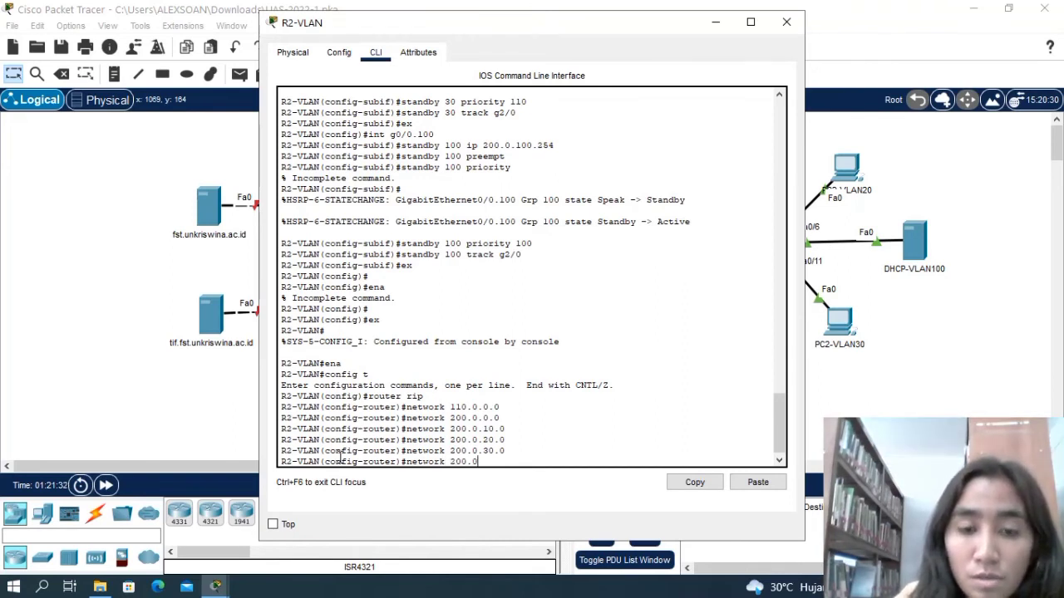
pyautogui.write('.100')
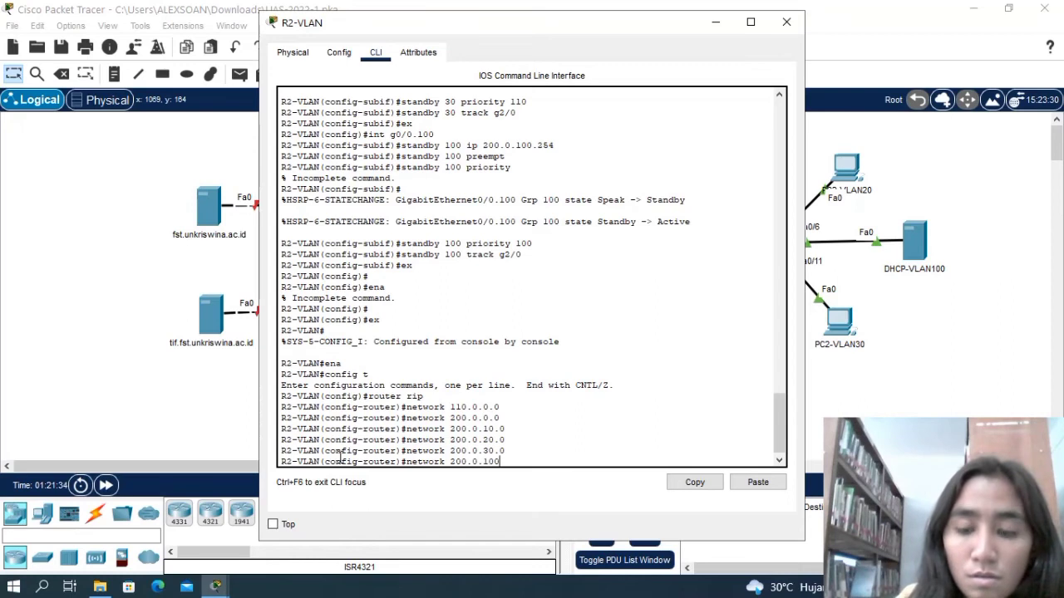
pyautogui.write('.0')
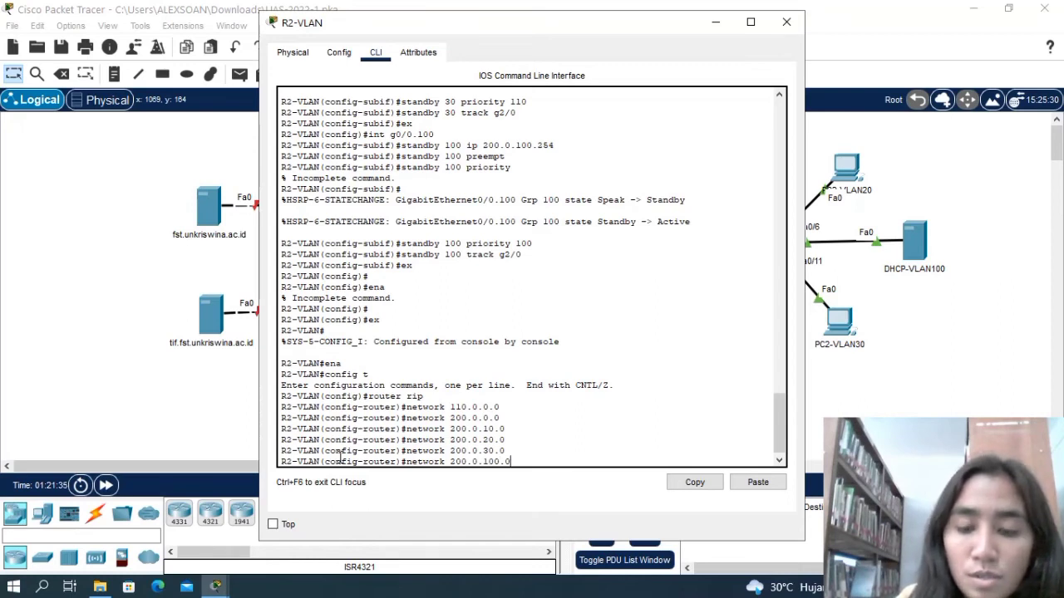
pyautogui.press('Return')
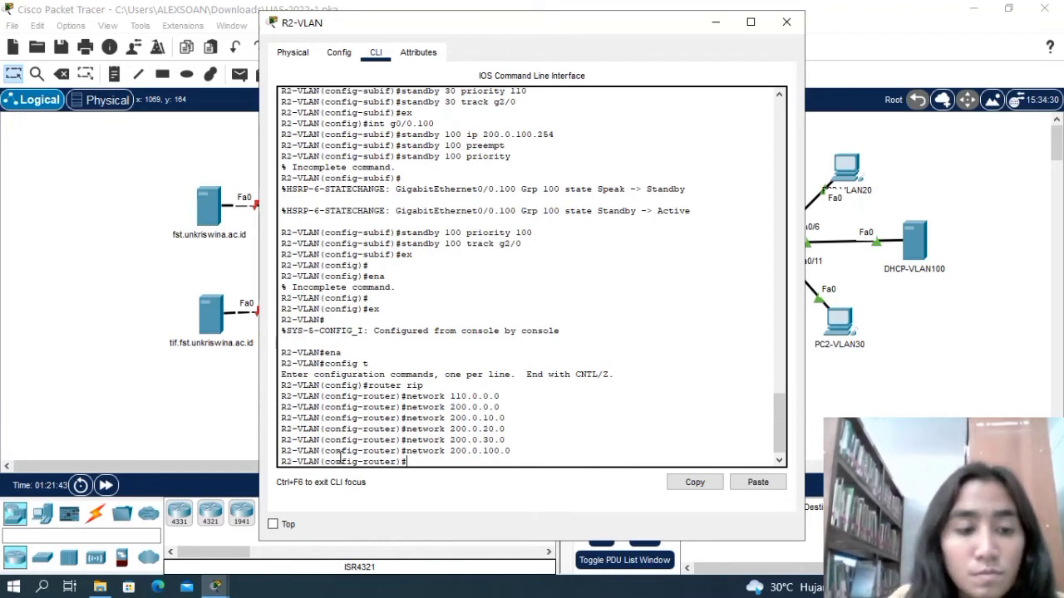
# Close the R2-VLAN window, check the remaining tasks in the PT Activity instructions, and return to the network topology.
pyautogui.click(787, 21)
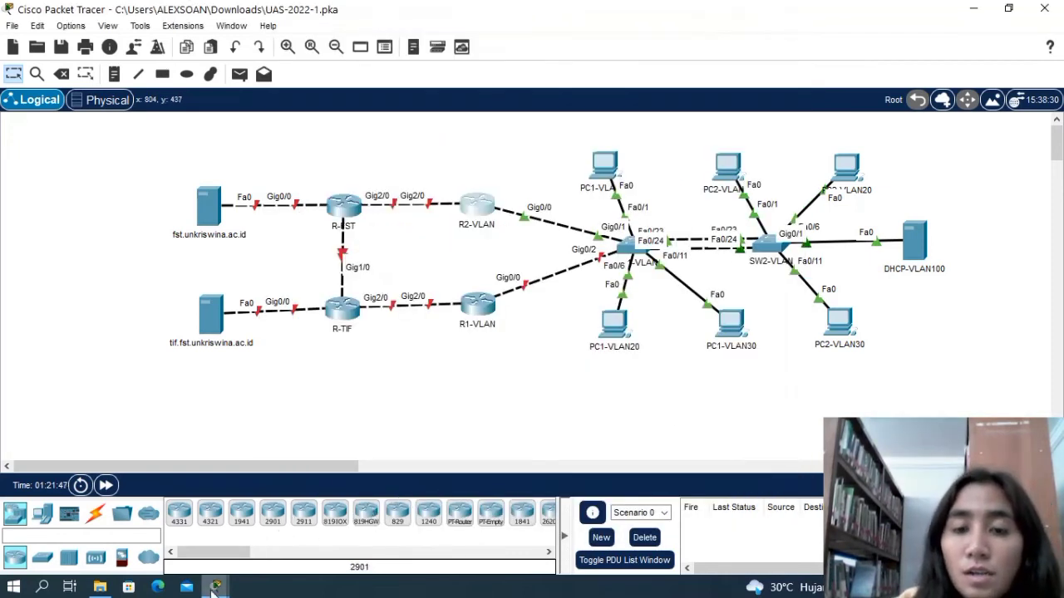
pyautogui.moveTo(215, 588)
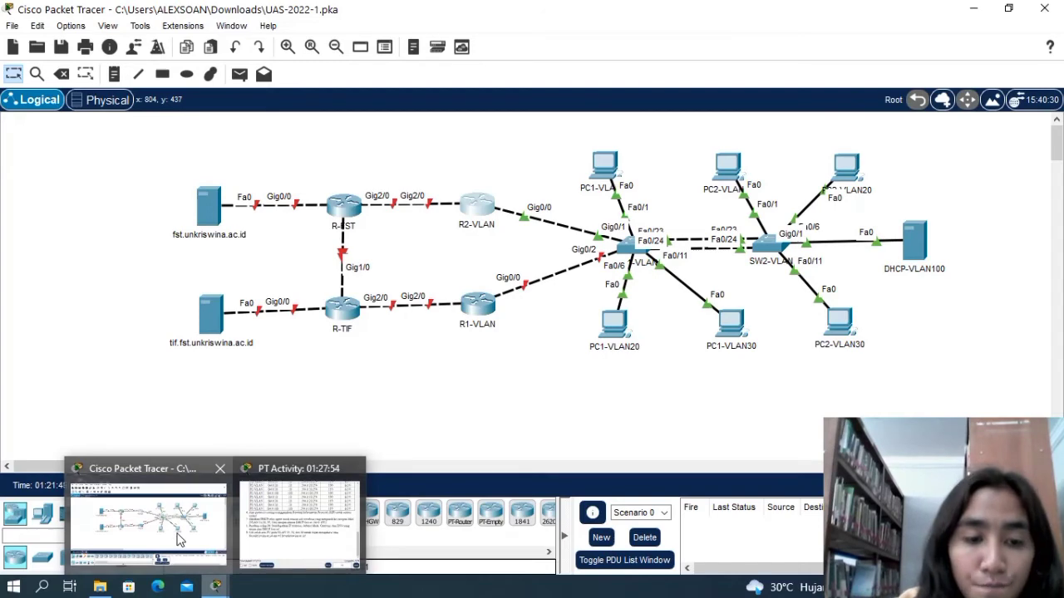
pyautogui.click(297, 532)
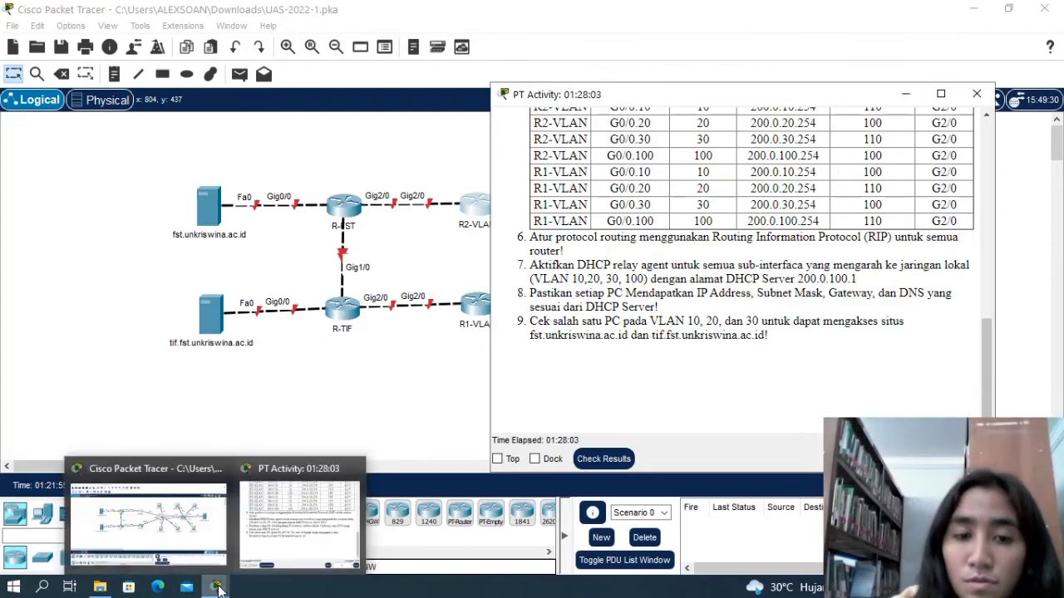
pyautogui.click(193, 546)
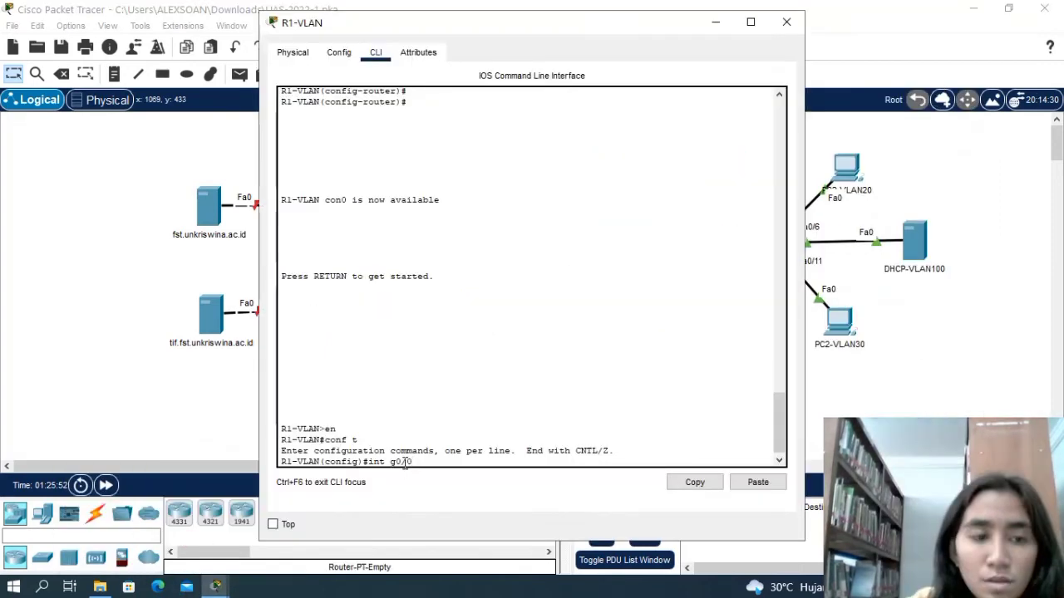
# Enable interface GigabitEthernet0/0 on R1-VLAN with no shutdown and close the router's window.
pyautogui.press('Return')
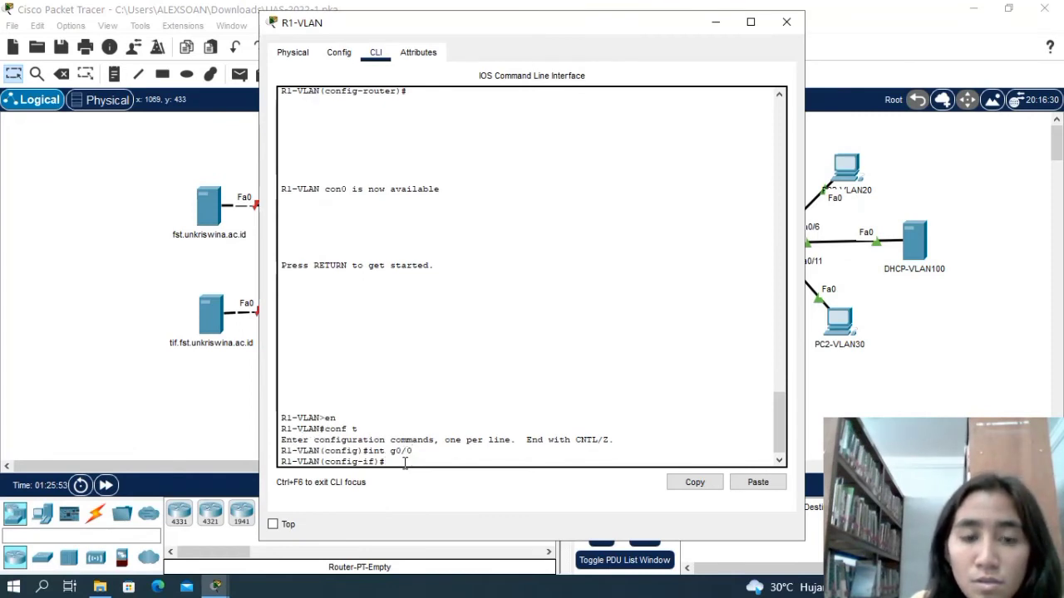
pyautogui.write('ni shut')
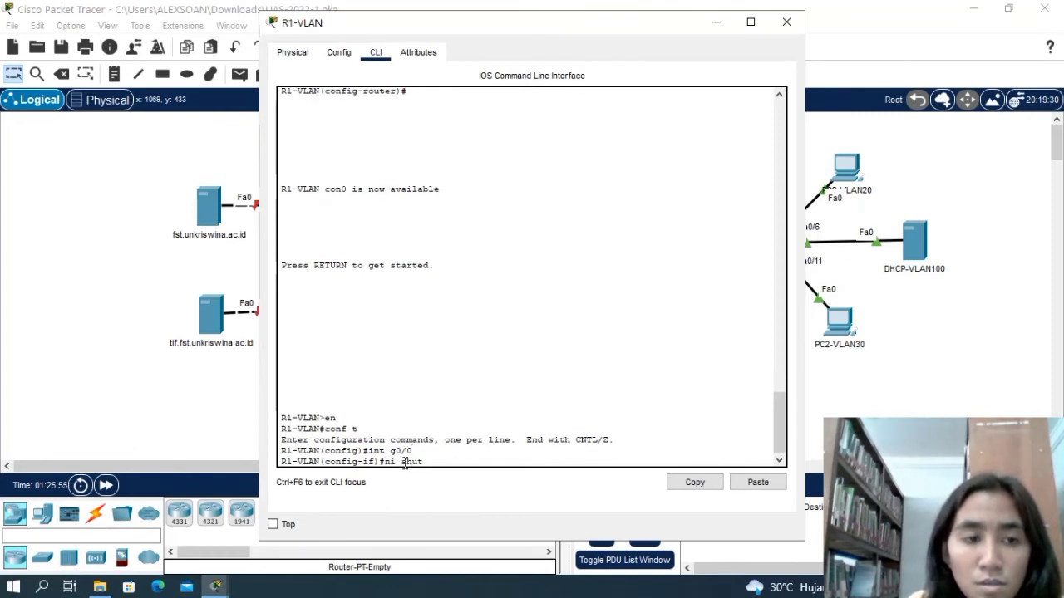
pyautogui.press('BackSpace')
pyautogui.press('BackSpace')
pyautogui.press('BackSpace')
pyautogui.press('BackSpace')
pyautogui.press('BackSpace')
pyautogui.press('BackSpace')
pyautogui.write('o shut')
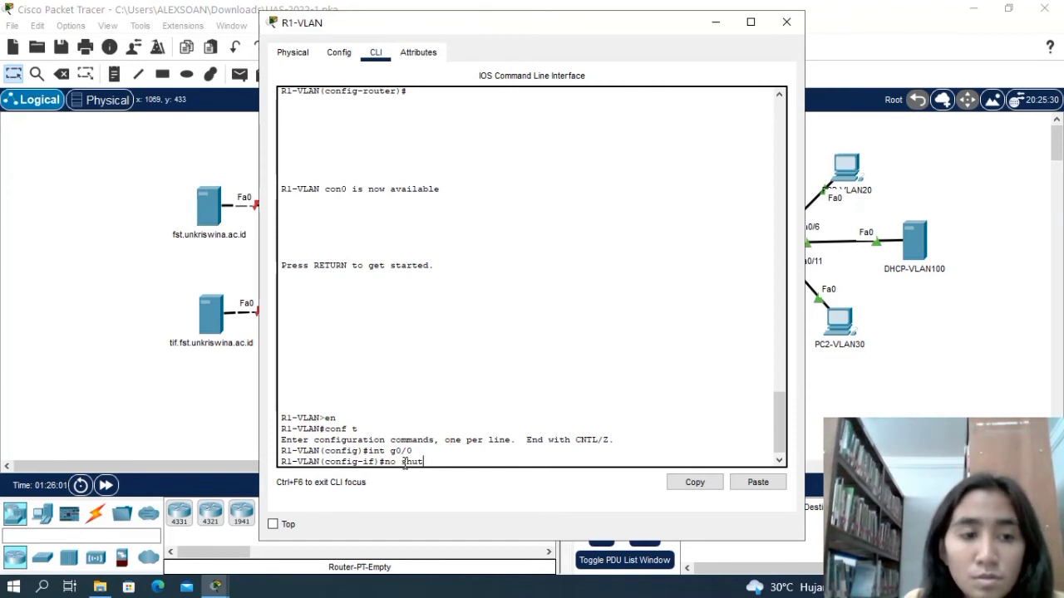
pyautogui.press('Return')
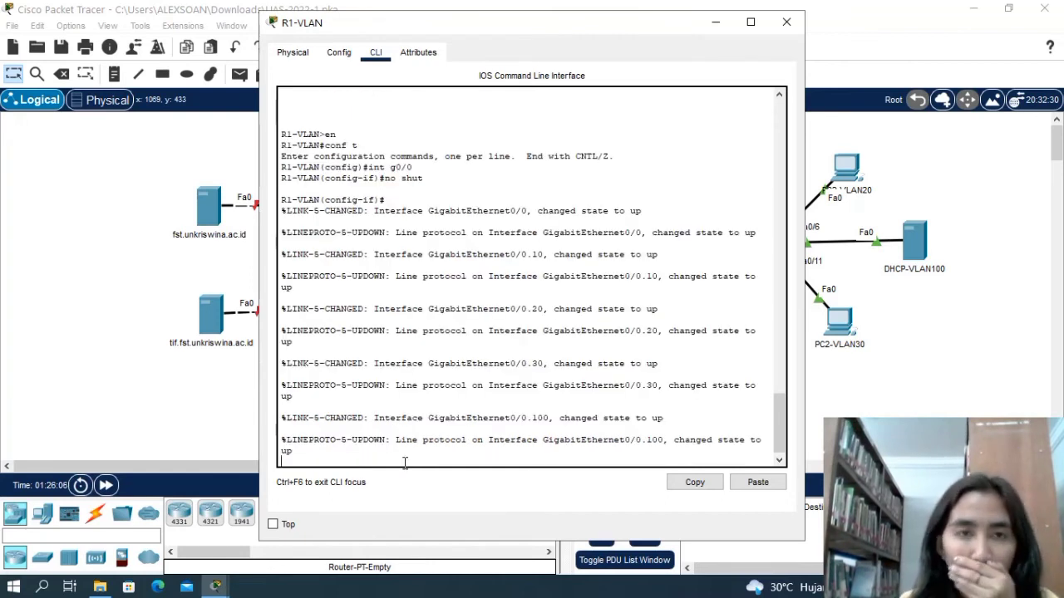
pyautogui.click(785, 23)
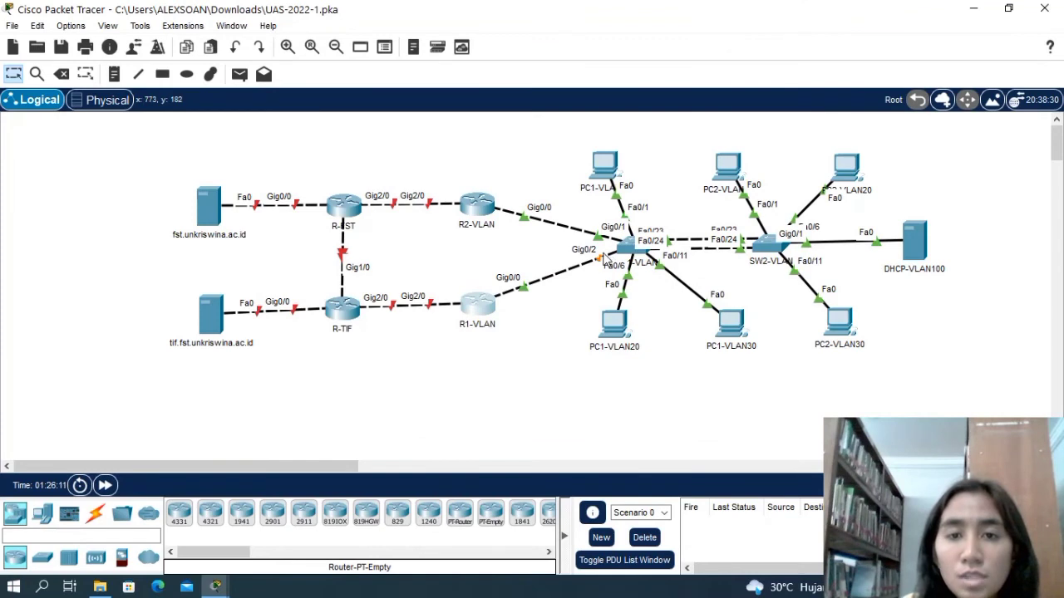
# Open the command line of switch SW1-VLAN and enter global configuration mode.
pyautogui.click(628, 244)
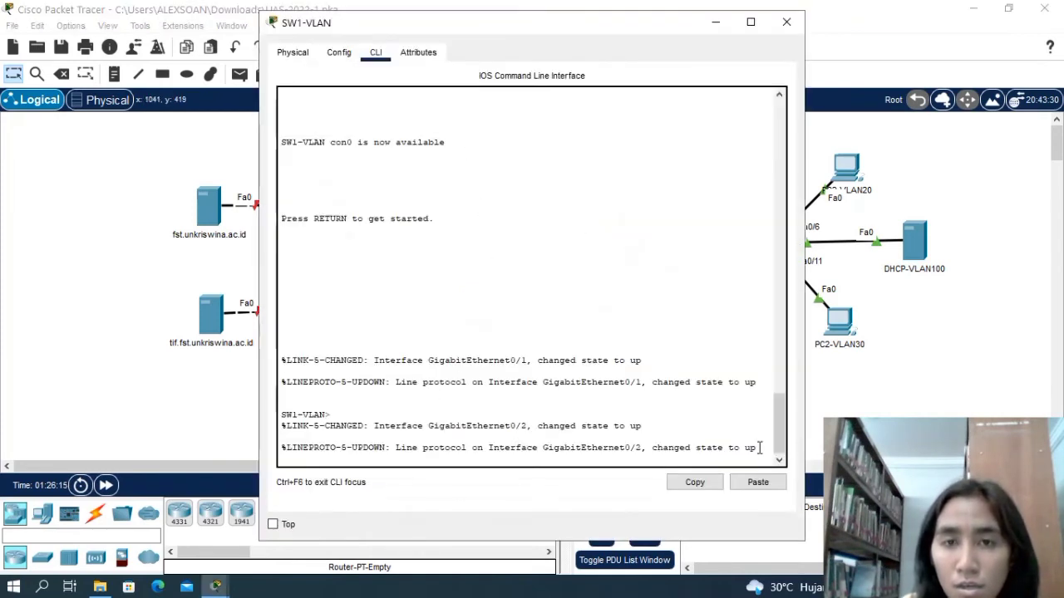
pyautogui.press('Return')
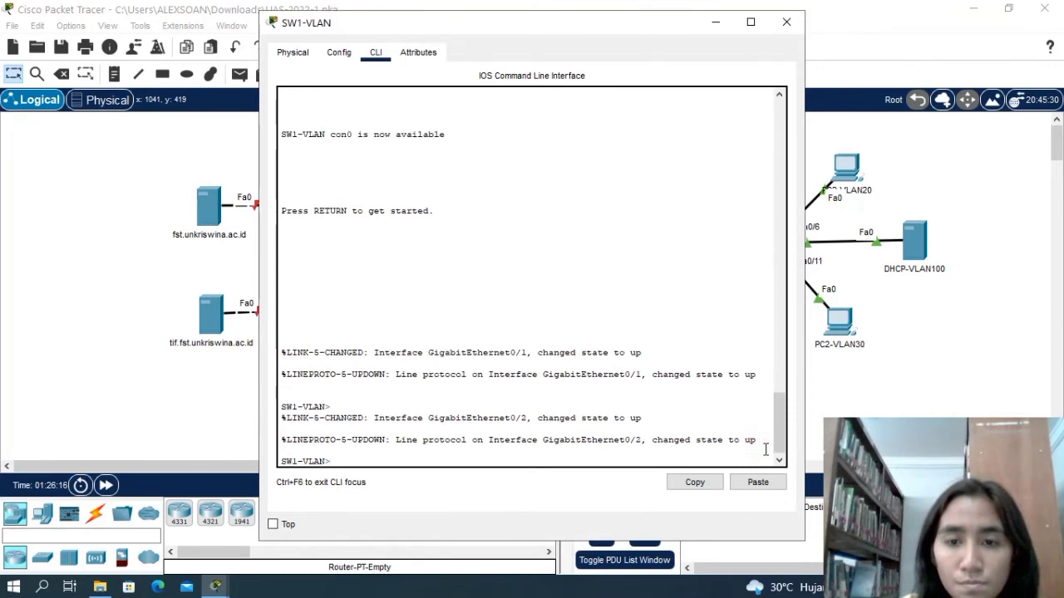
pyautogui.write('en')
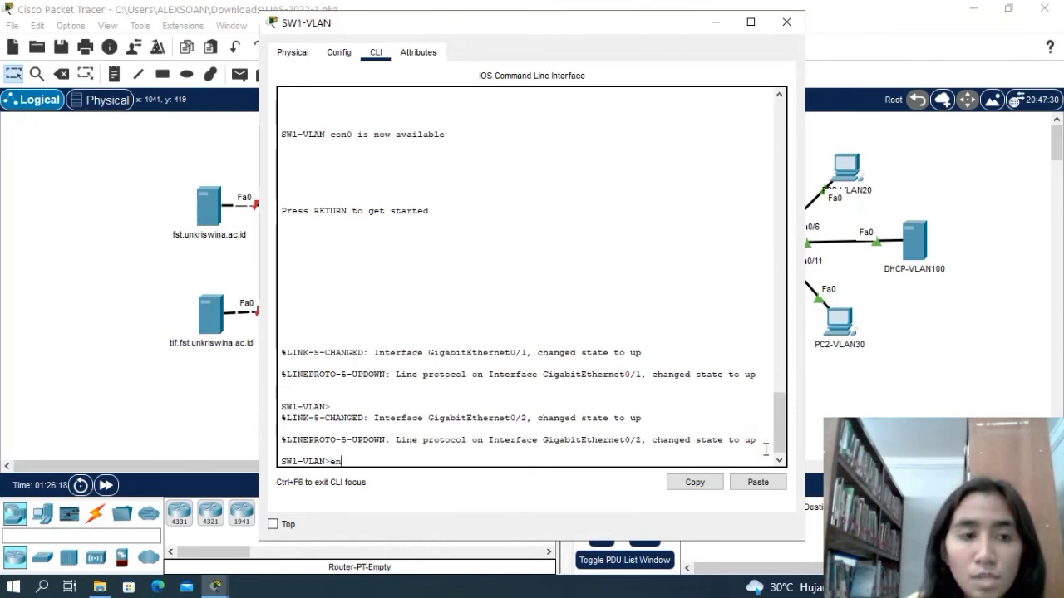
pyautogui.press('Return')
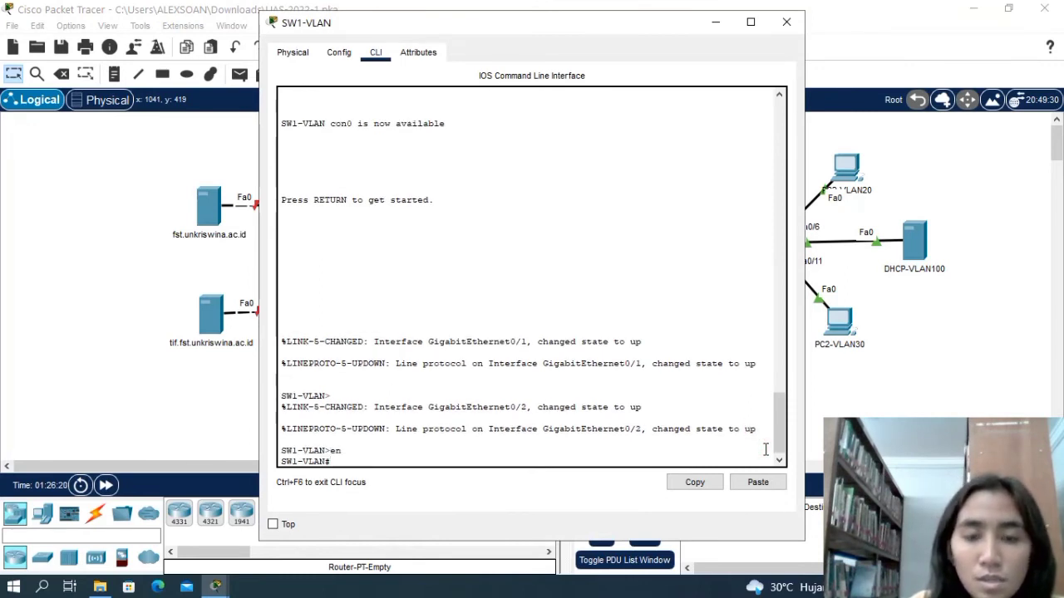
pyautogui.write('conf t')
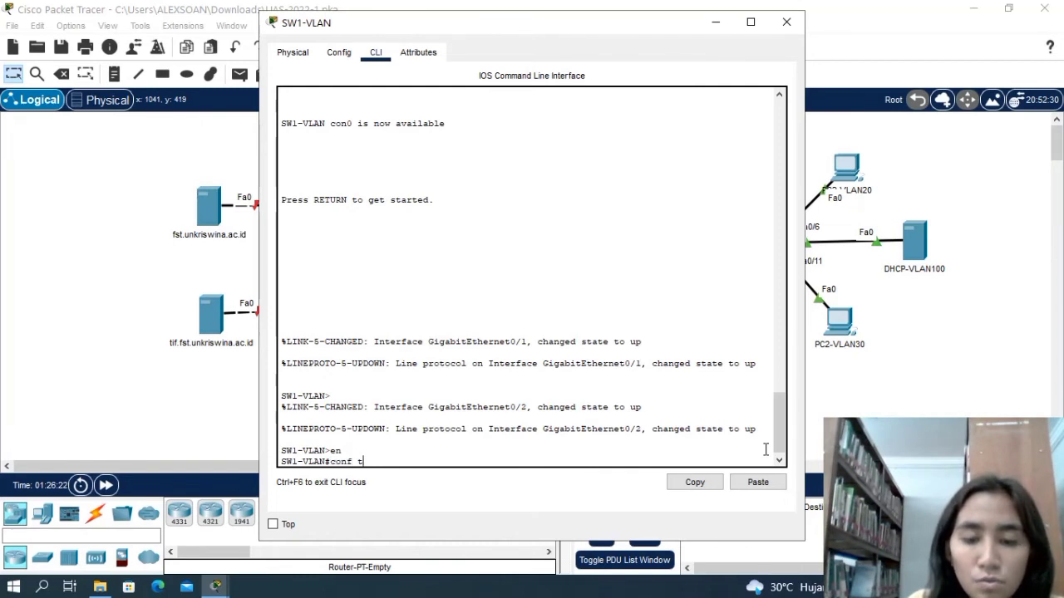
pyautogui.press('Return')
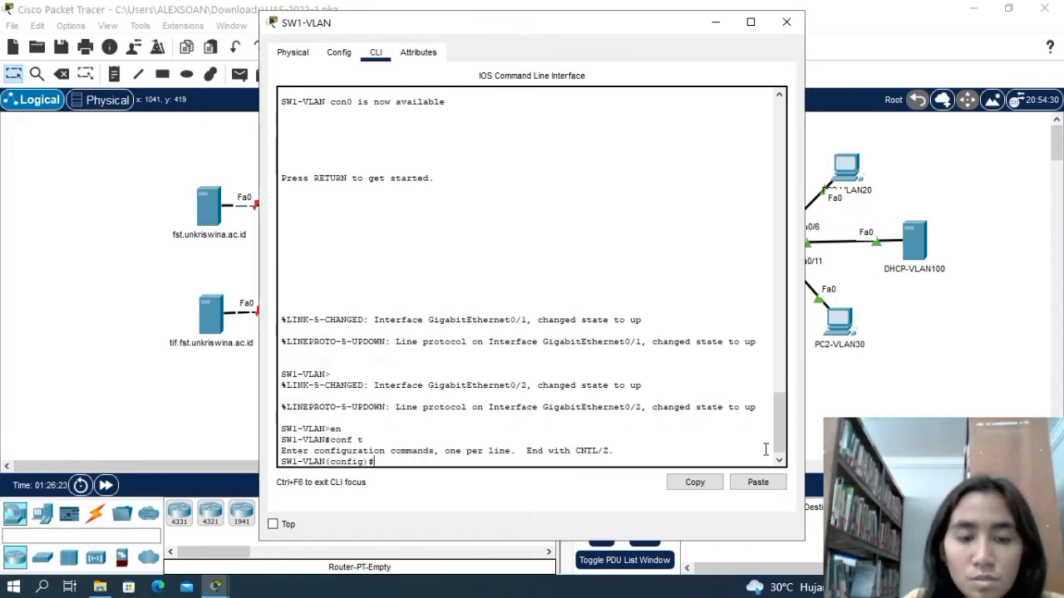
# Enable interface GigabitEthernet0/2 on SW1-VLAN with no shutdown and close the switch's window.
pyautogui.write('int')
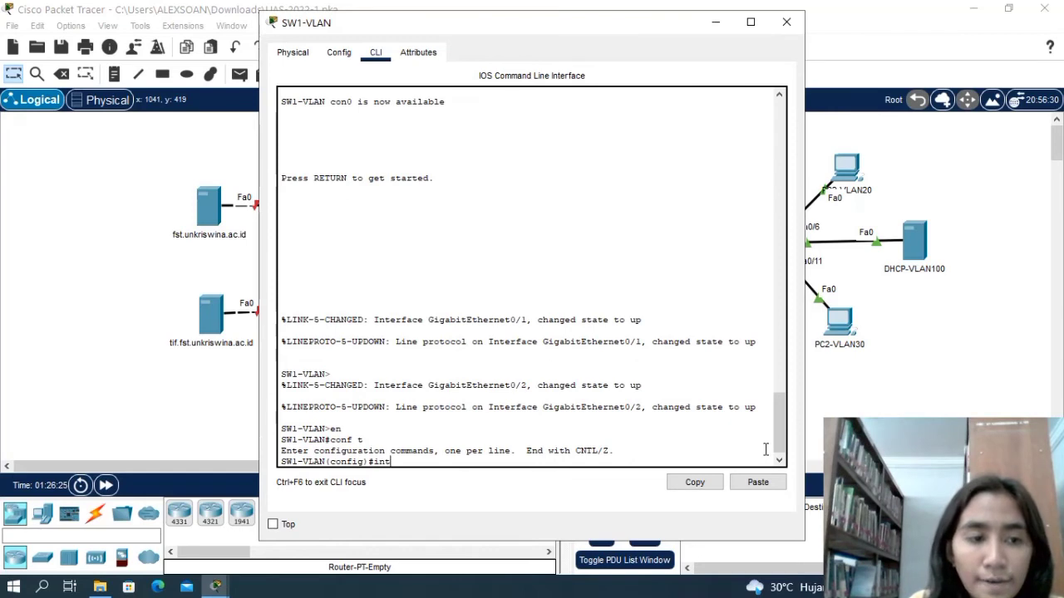
pyautogui.write(' g0')
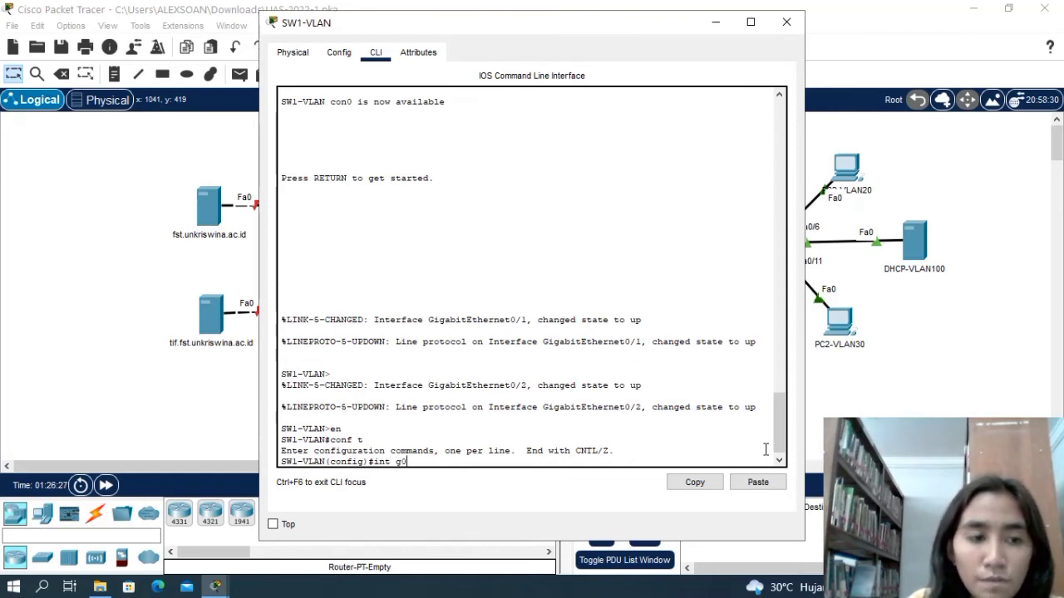
pyautogui.write('/2')
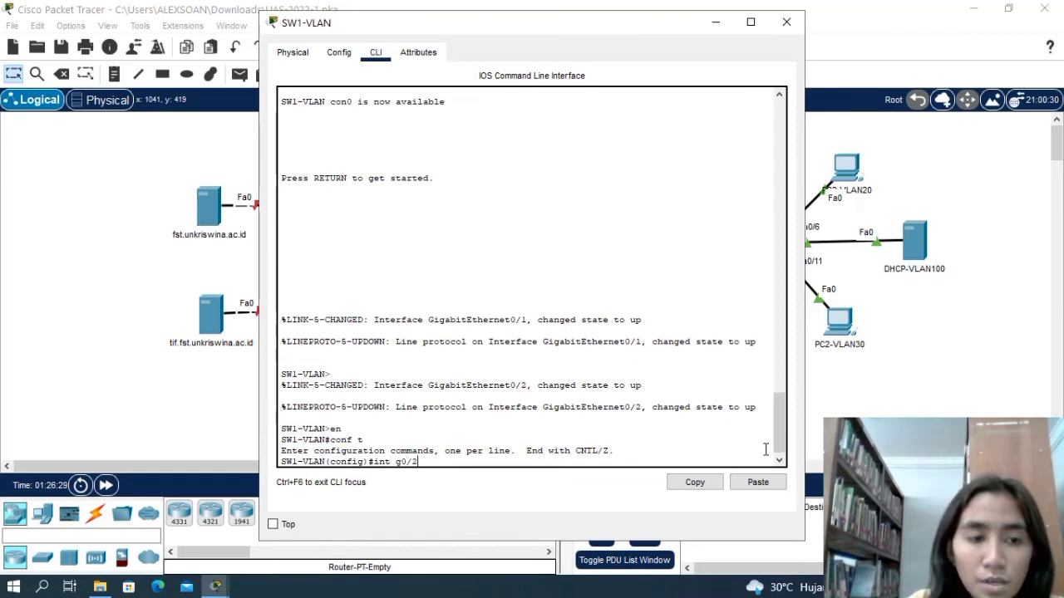
pyautogui.press('Return')
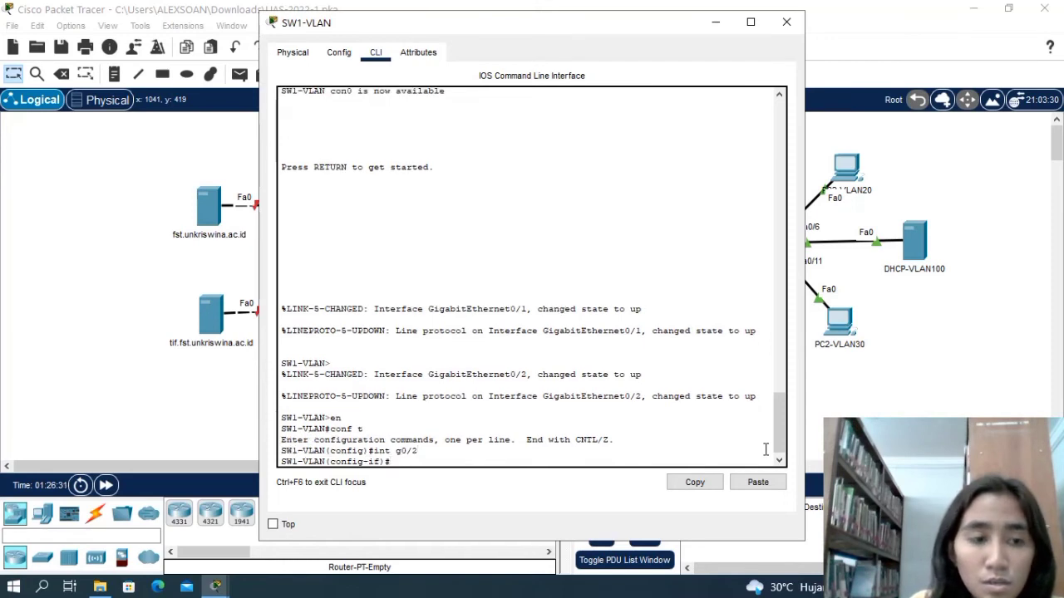
pyautogui.write('no shut')
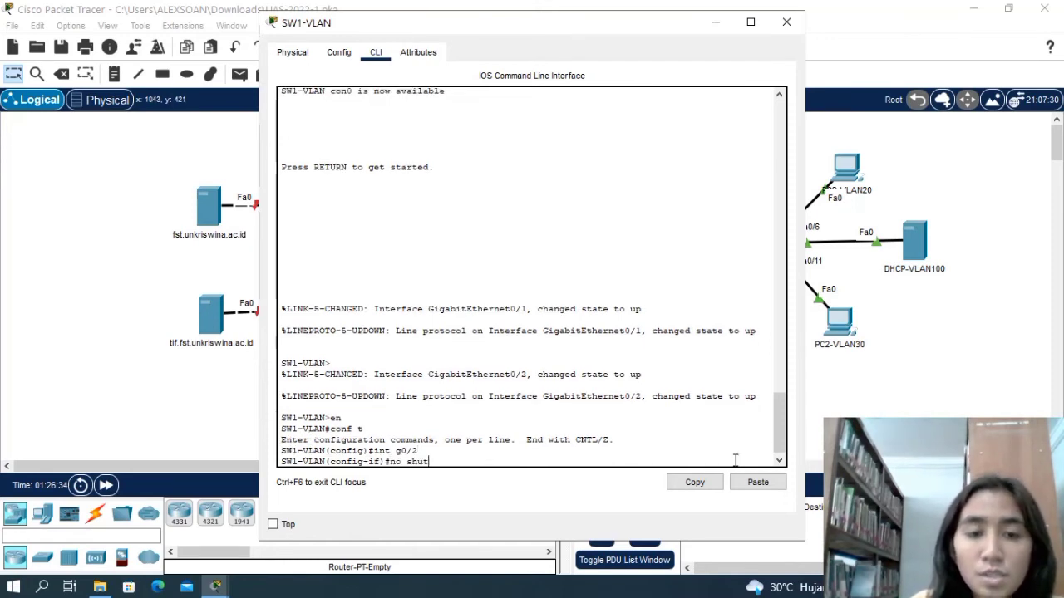
pyautogui.press('Return')
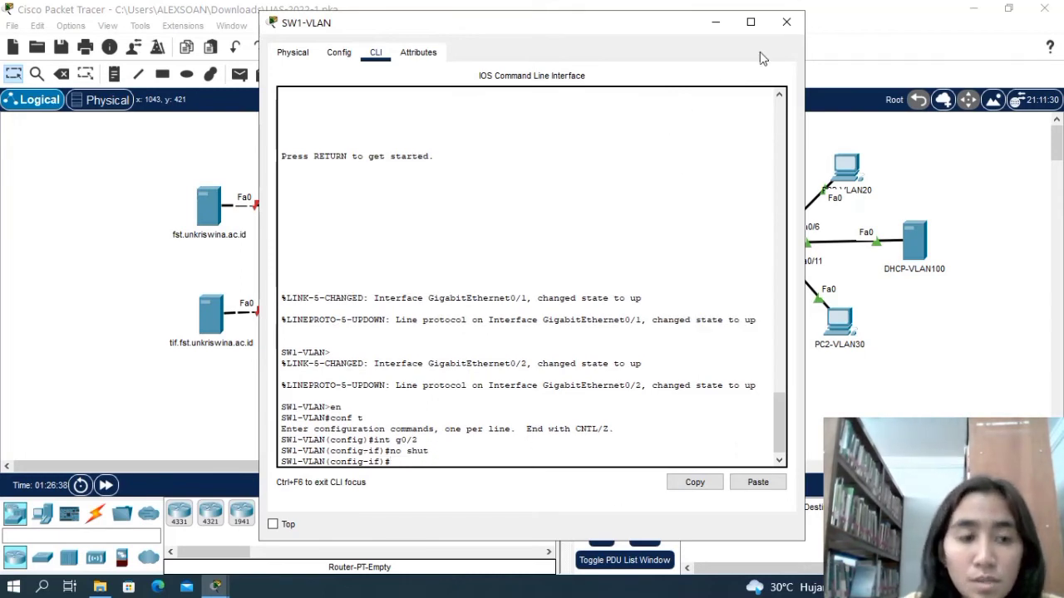
pyautogui.click(786, 22)
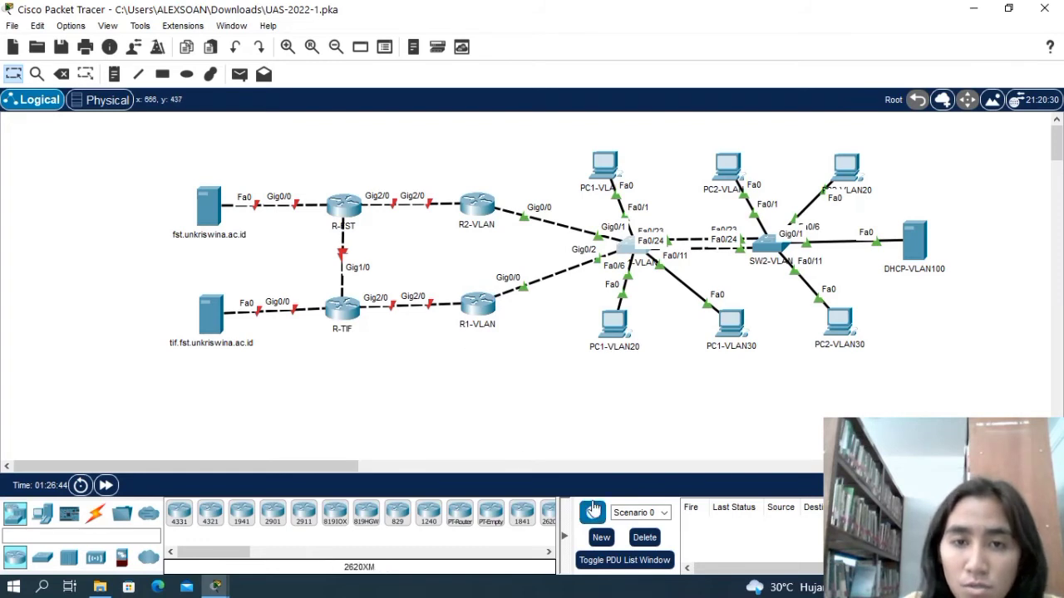
# Review the remaining numbered tasks in the PT Activity instructions, then return to the topology workspace.
pyautogui.click(868, 586)
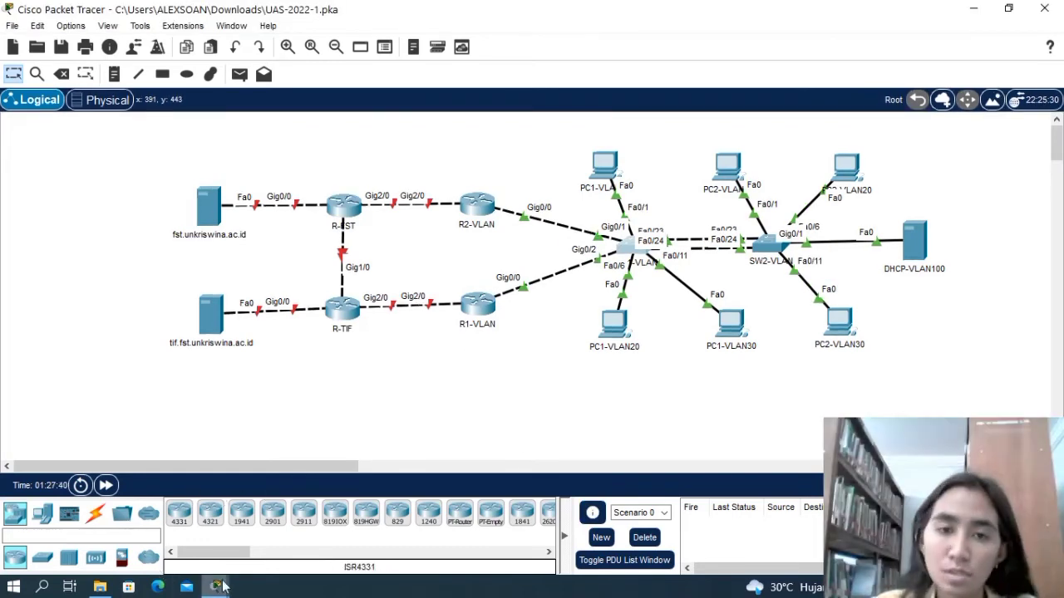
pyautogui.moveTo(215, 587)
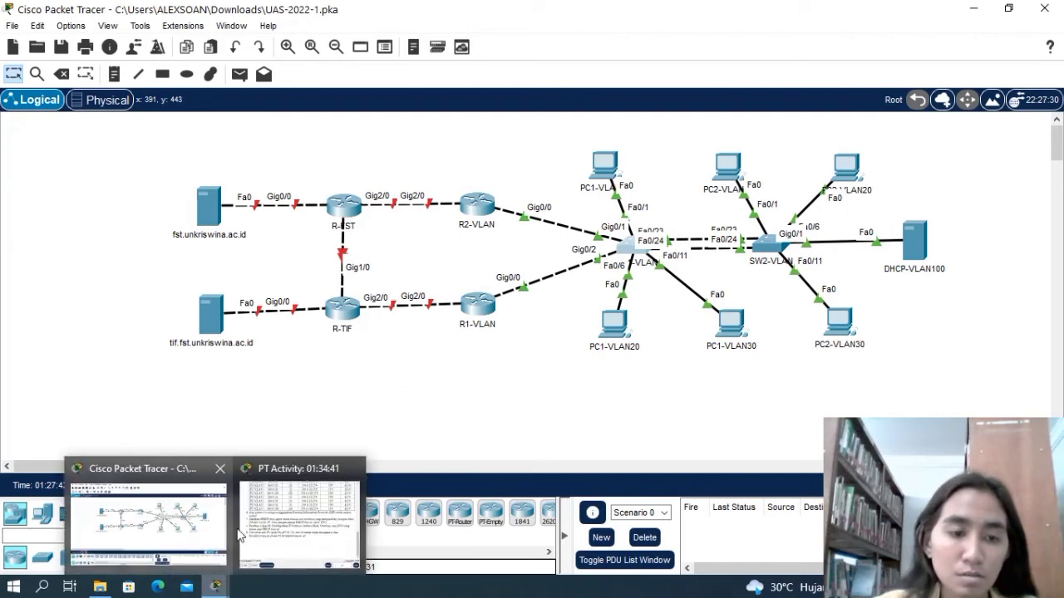
pyautogui.click(270, 536)
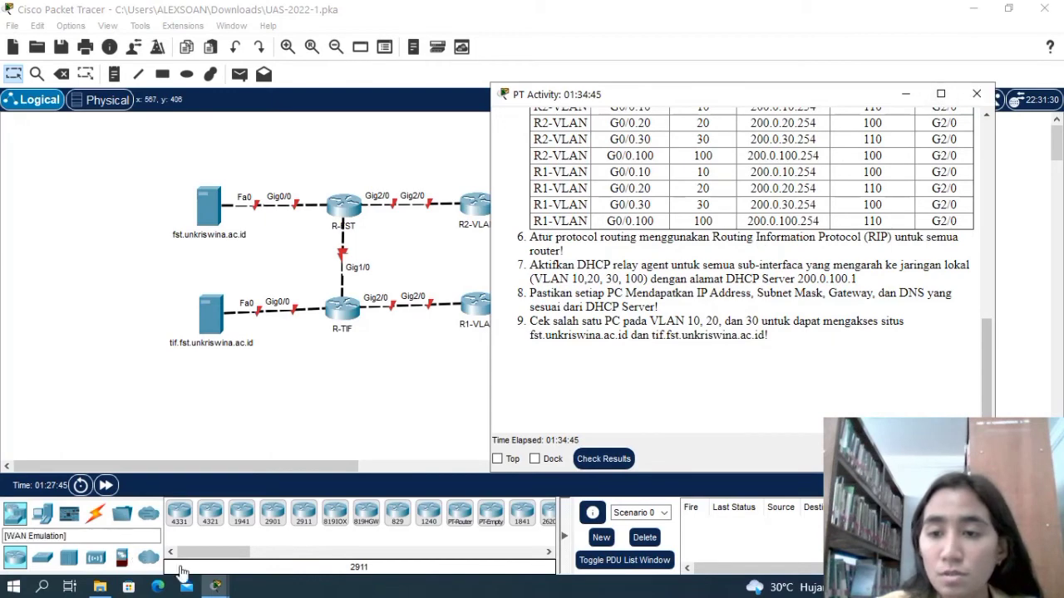
pyautogui.click(214, 587)
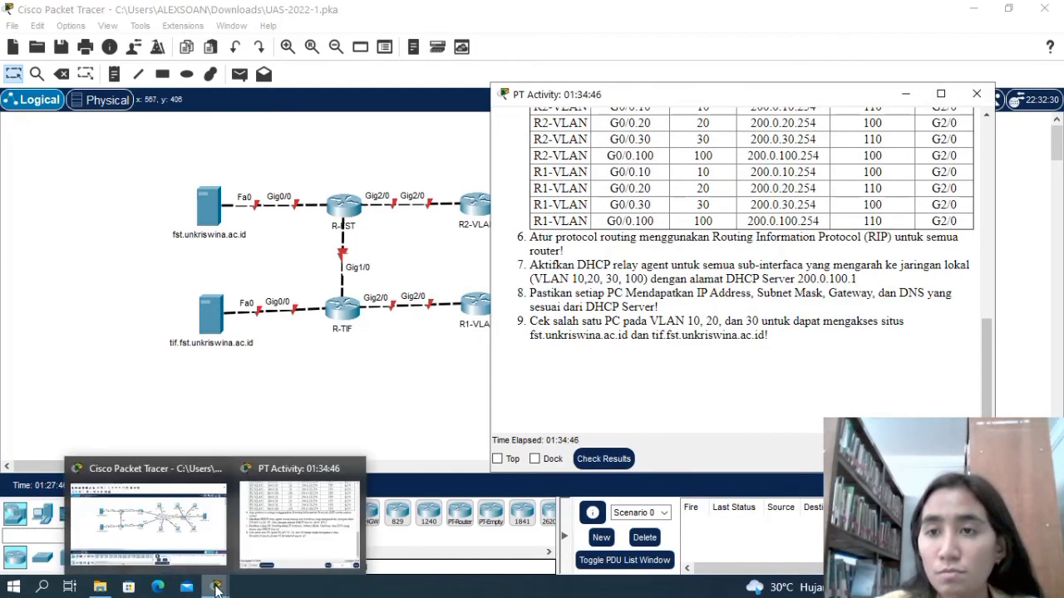
pyautogui.click(200, 532)
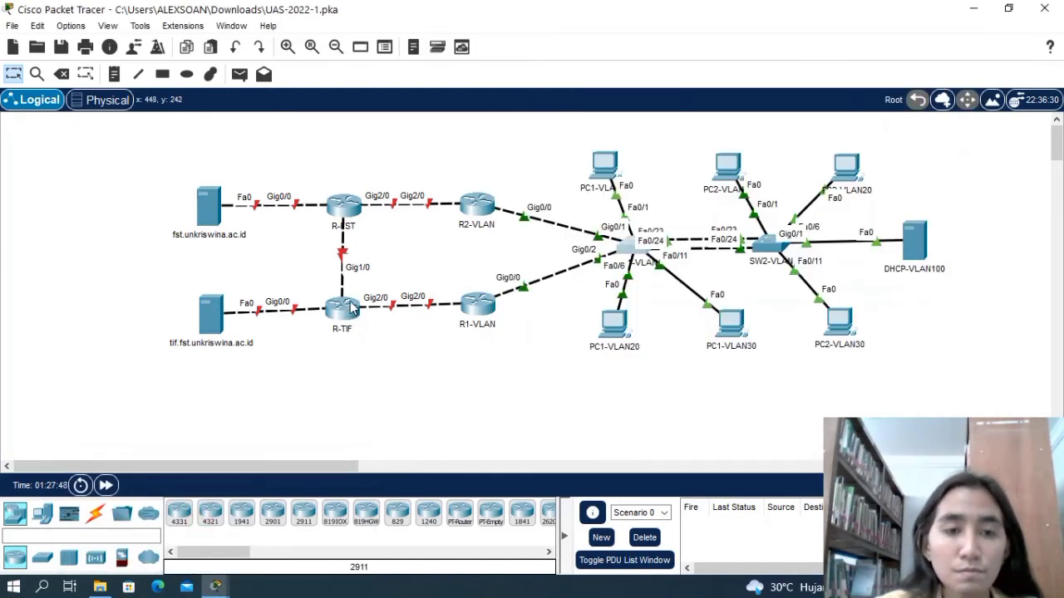
# Open the command line of router R-TIF and enter global configuration mode.
pyautogui.moveTo(353, 310)
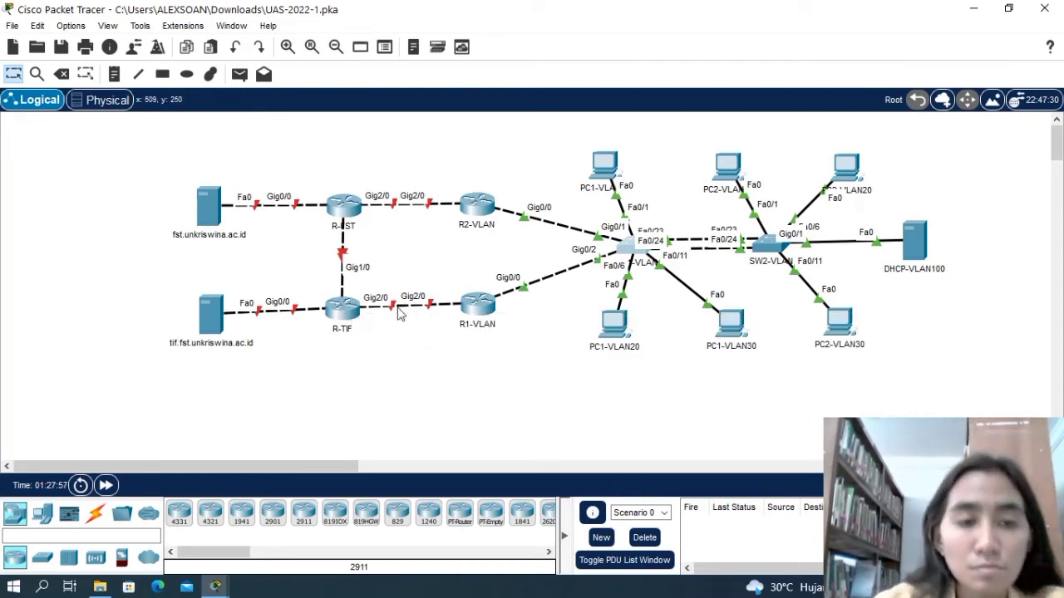
pyautogui.click(348, 309)
pyautogui.click(375, 52)
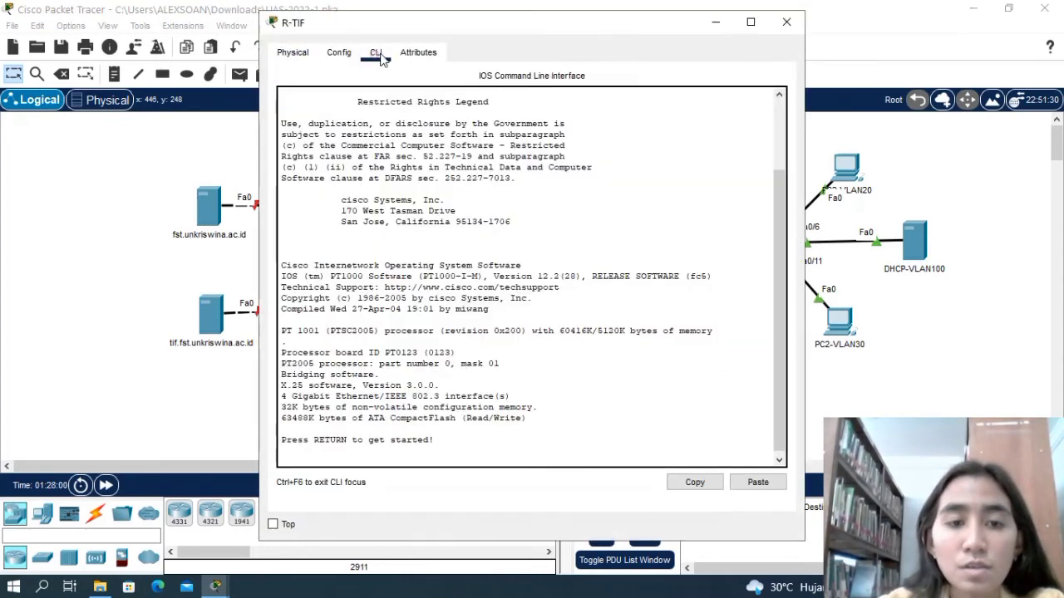
pyautogui.press('Return')
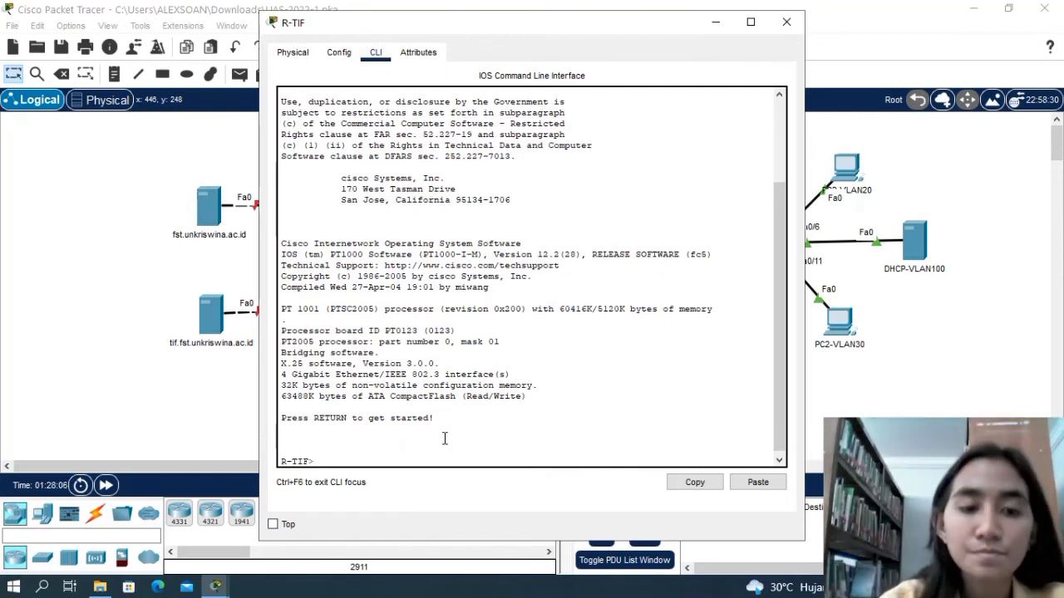
pyautogui.write('ena')
pyautogui.press('Return')
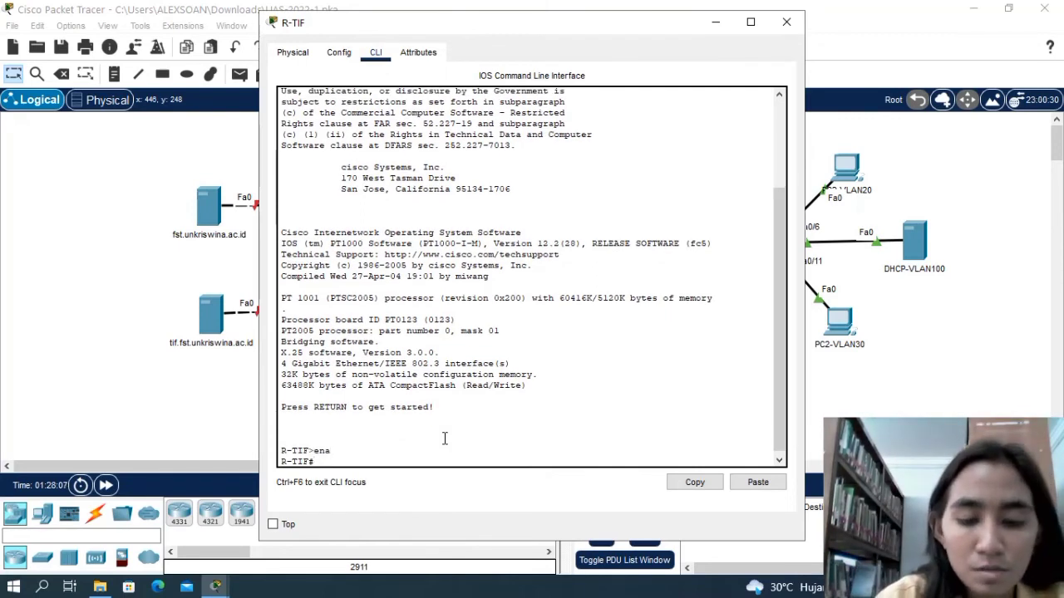
pyautogui.write('config')
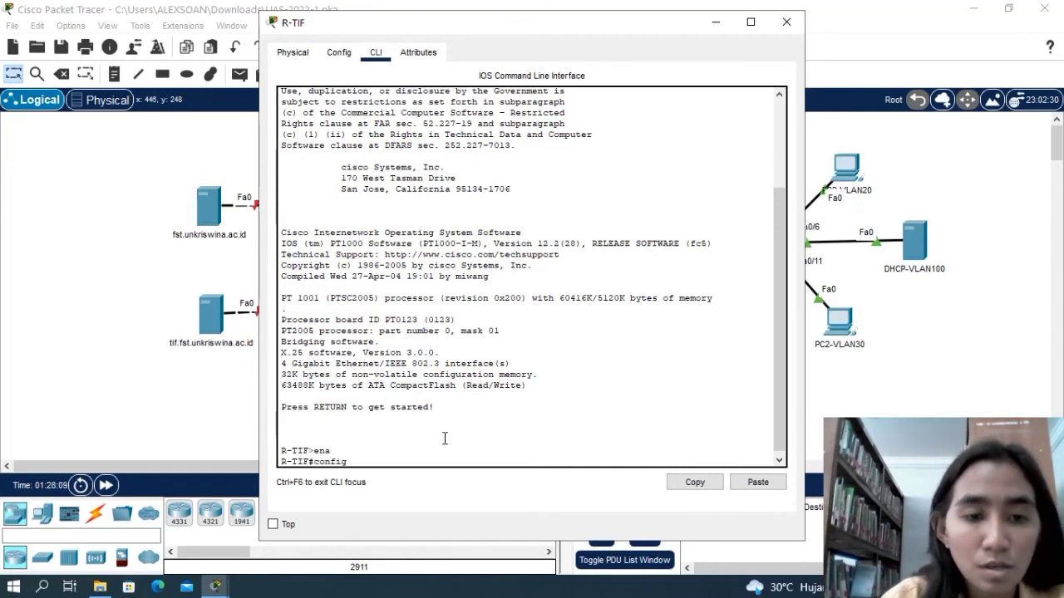
pyautogui.write(' t')
pyautogui.press('Return')
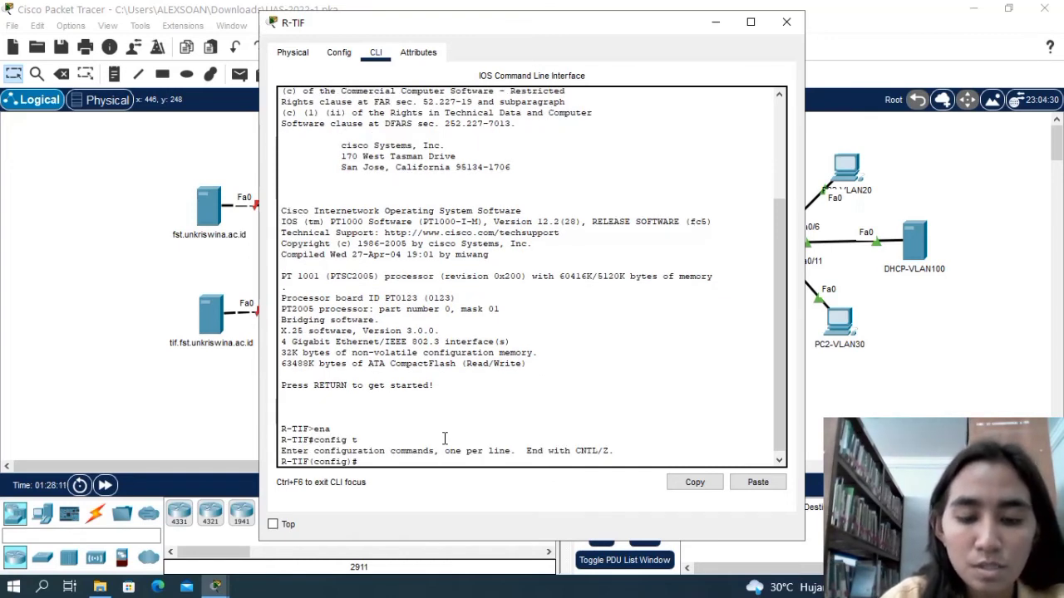
# Assign IP address 20.0.0.254 with mask 255.0.0.0 to interface g0/0 of R-TIF.
pyautogui.write('i')
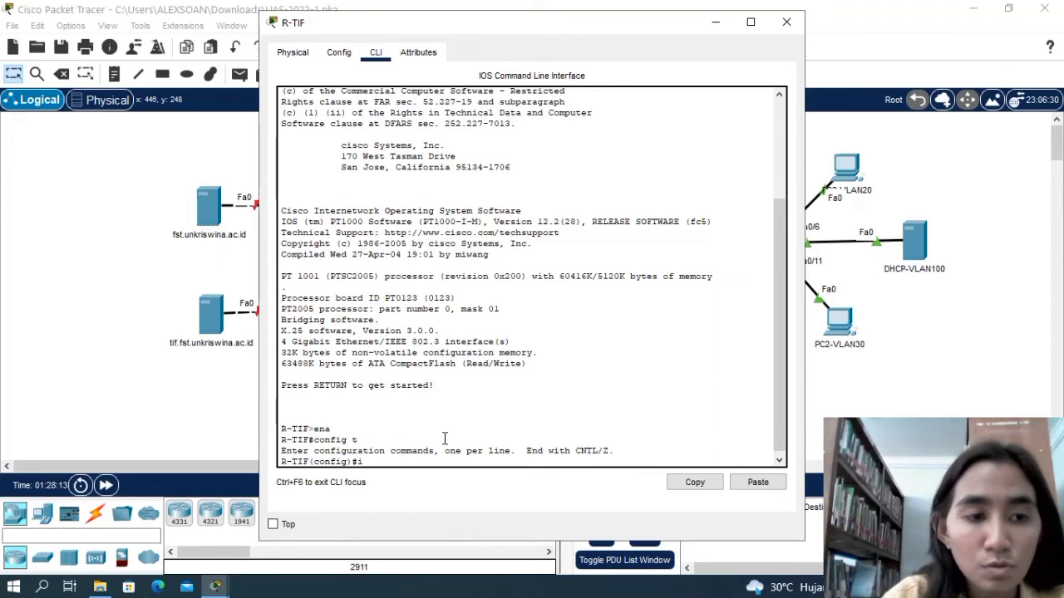
pyautogui.write('nt')
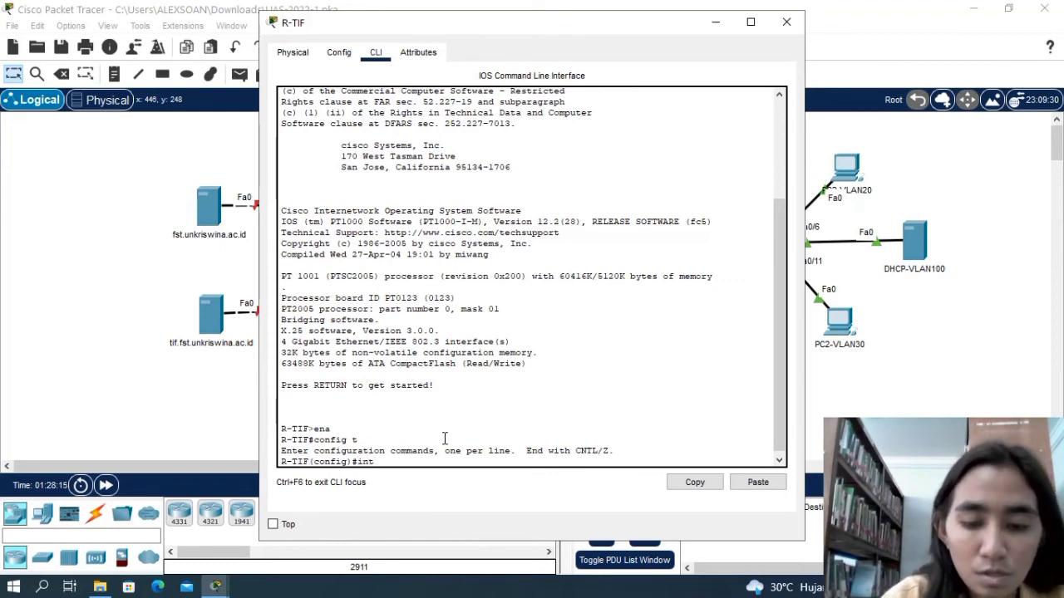
pyautogui.write(' g0')
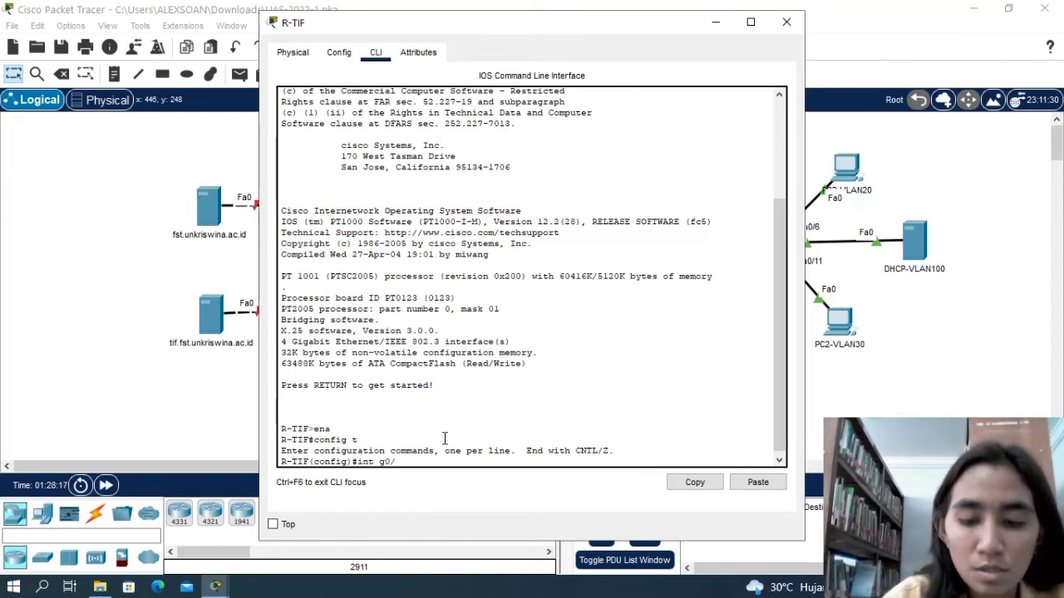
pyautogui.write('/0')
pyautogui.press('Return')
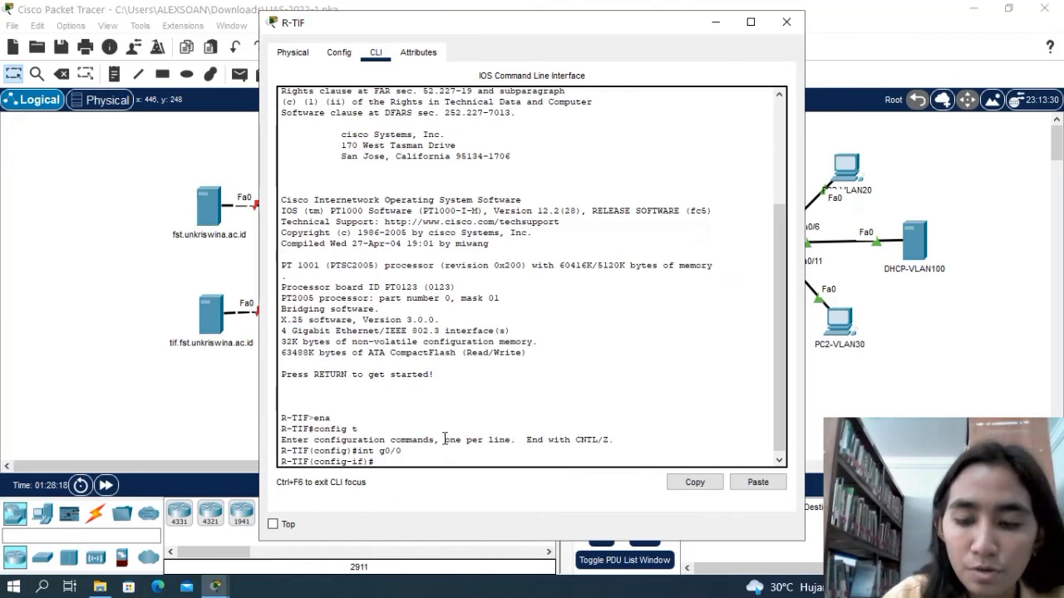
pyautogui.write('ip ad')
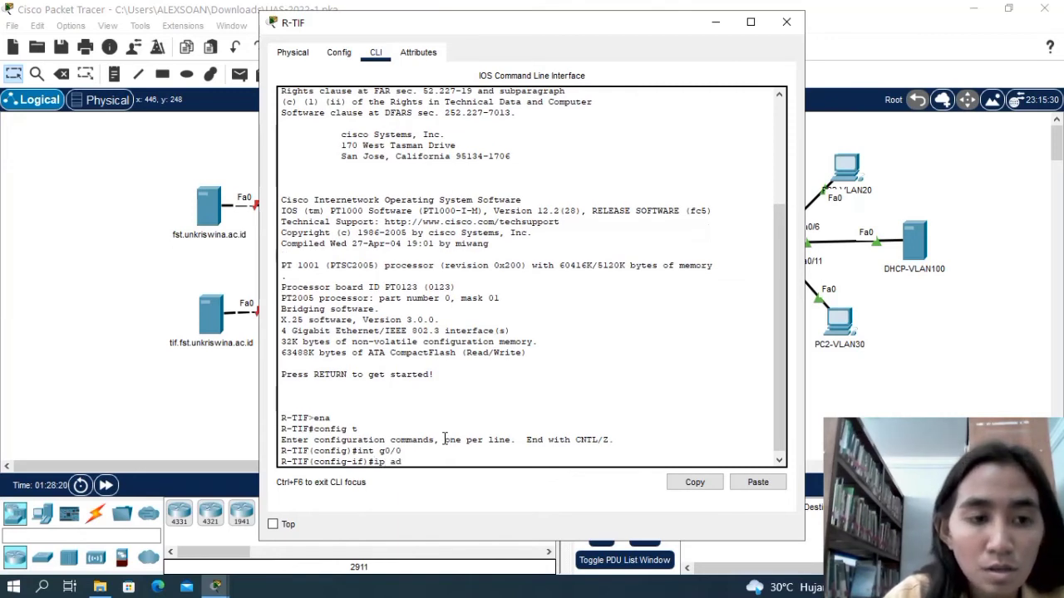
pyautogui.write('d 20')
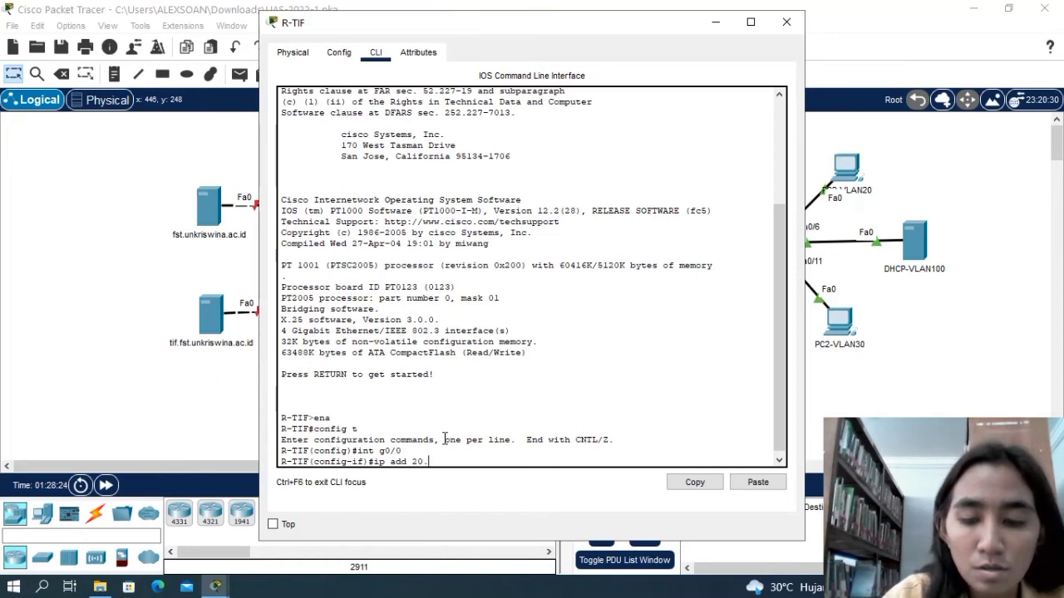
pyautogui.write('.0.0')
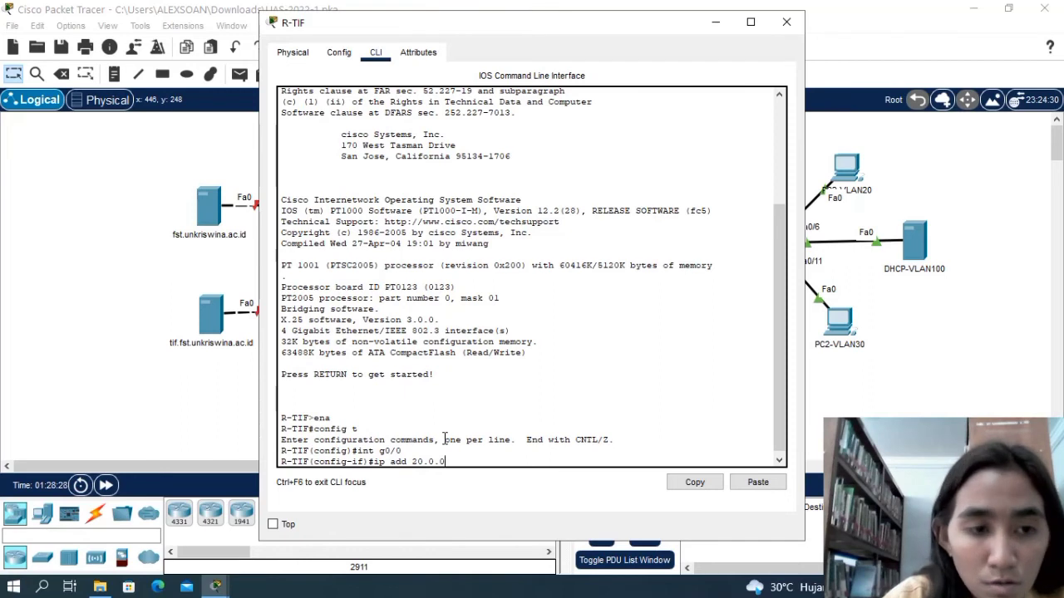
pyautogui.write('.254')
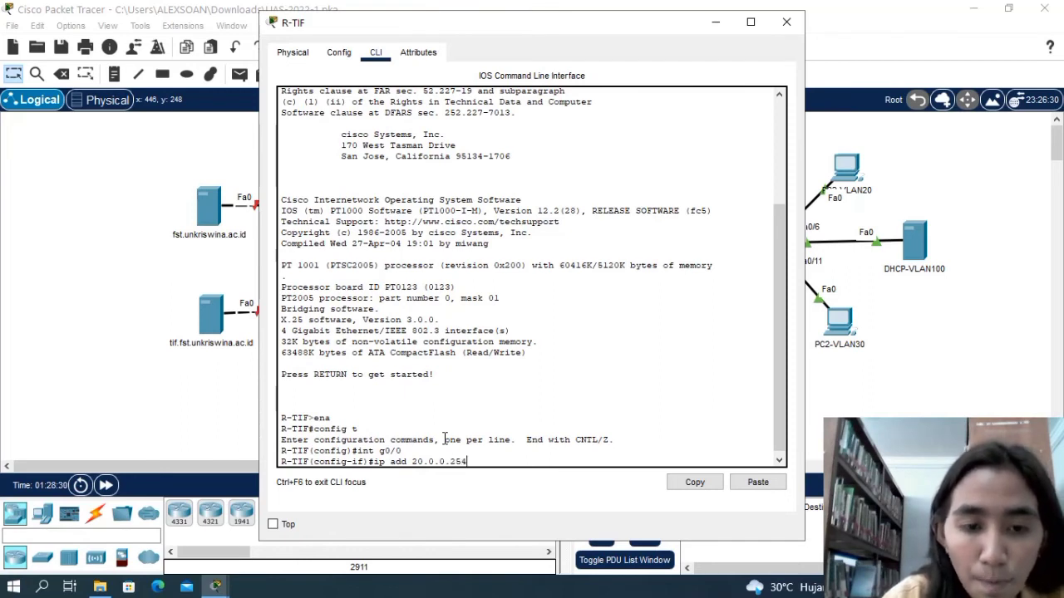
pyautogui.write(' 255')
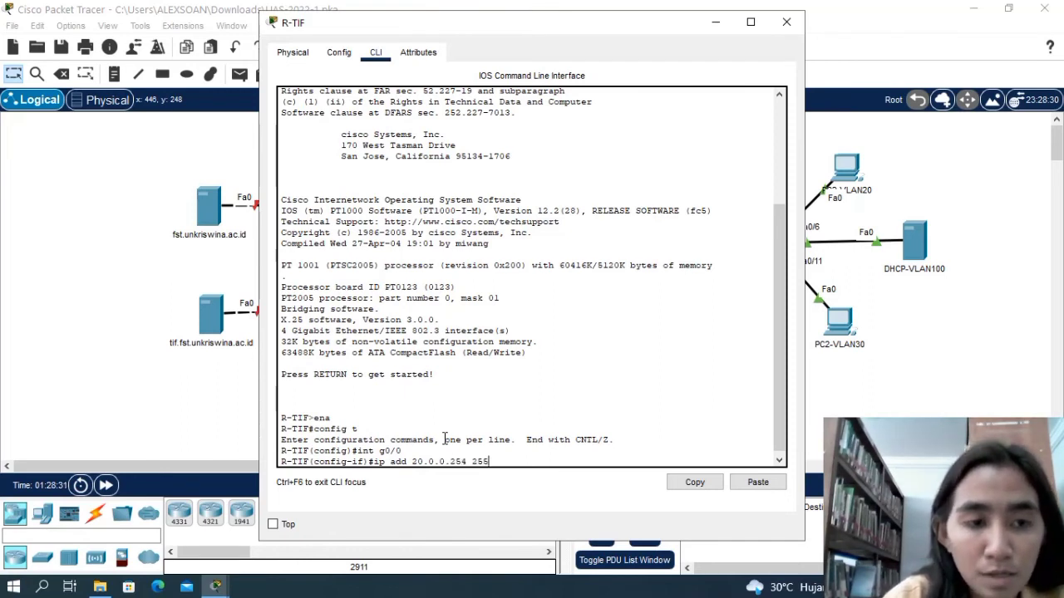
pyautogui.write('.0.0.0')
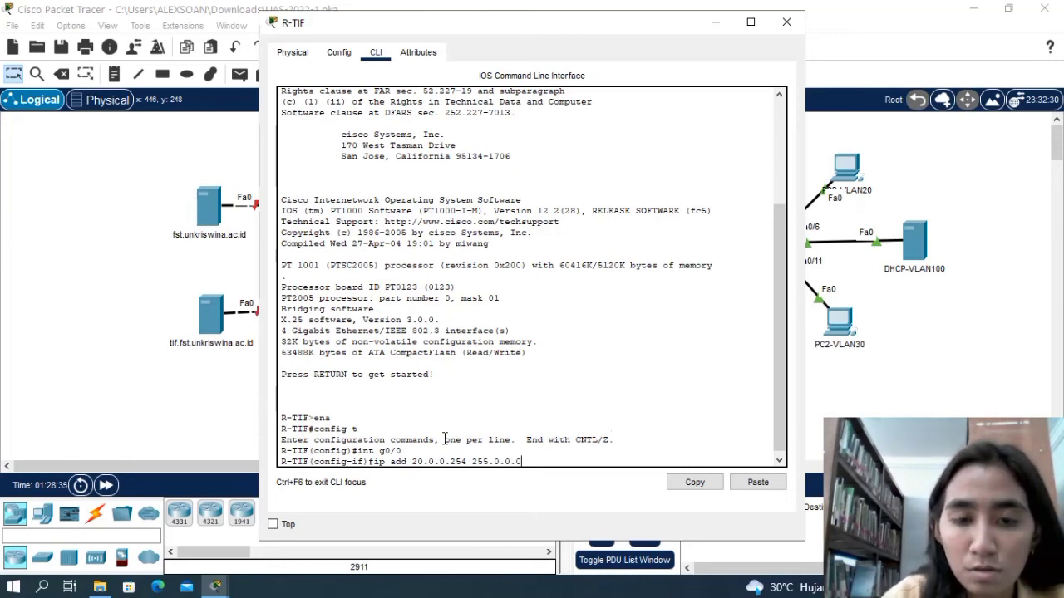
pyautogui.press('Return')
# Enable R-TIF's interface g0/0 with no shutdown.
pyautogui.write('no shut')
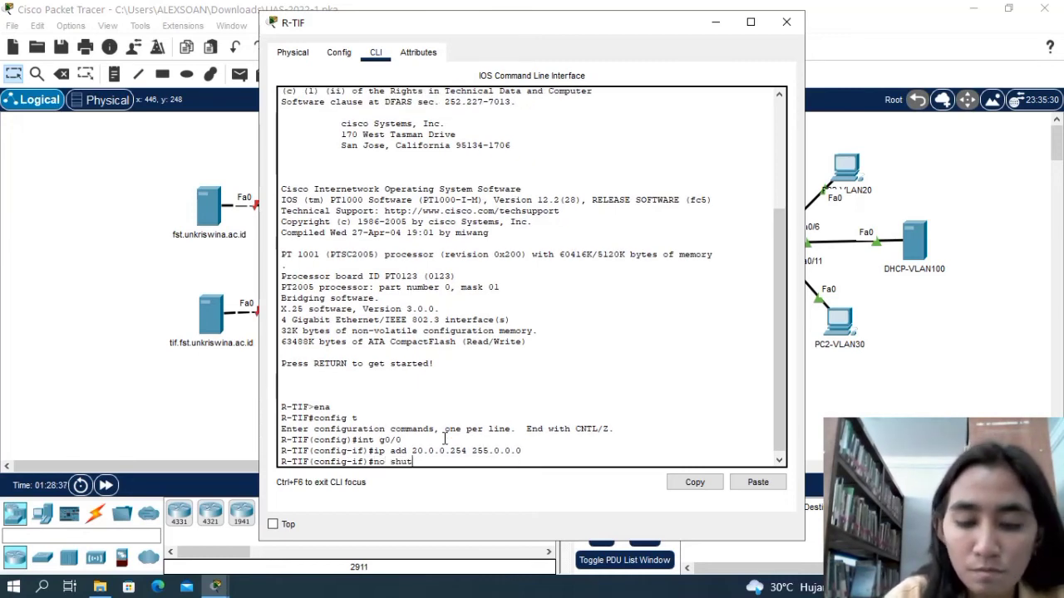
pyautogui.press('Return')
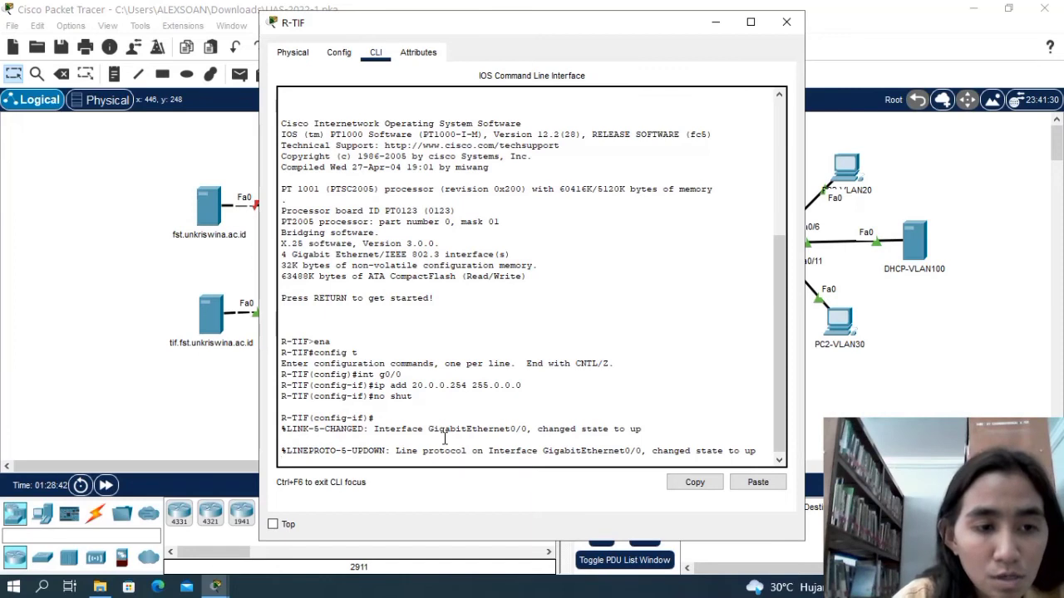
pyautogui.press('Return')
# Assign IP address 100.0.0.2 with mask 255.0.0.0 to interface g1/0 of R-TIF.
pyautogui.write('int')
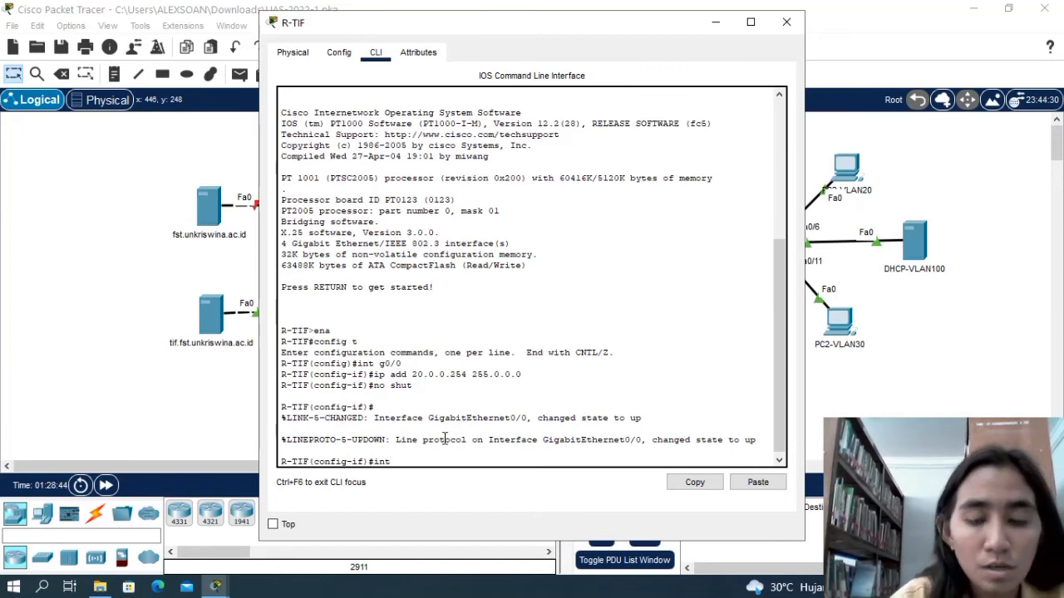
pyautogui.write(' g1/0')
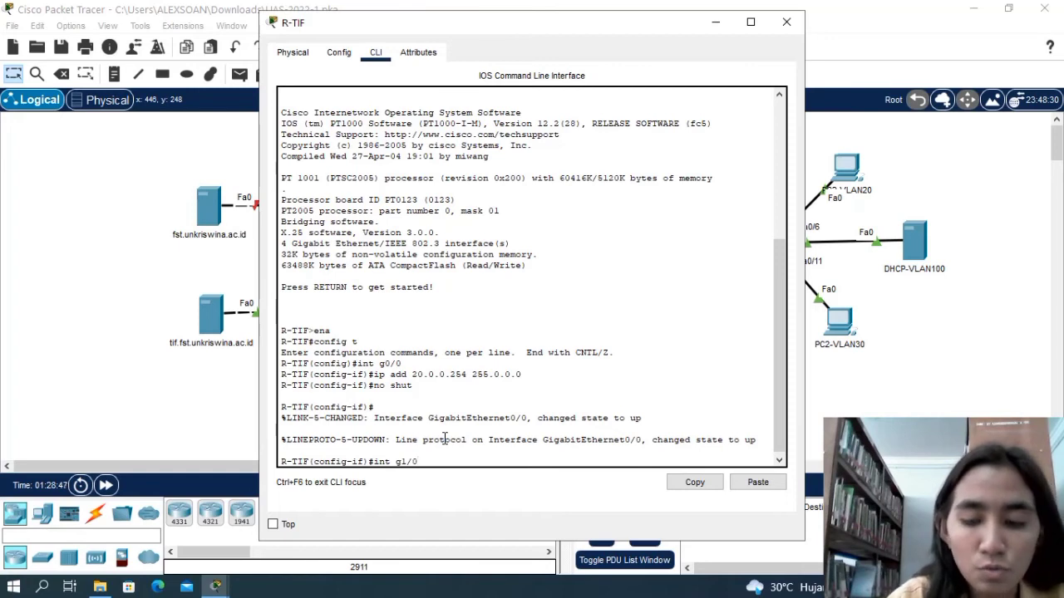
pyautogui.press('Return')
pyautogui.write('ip add')
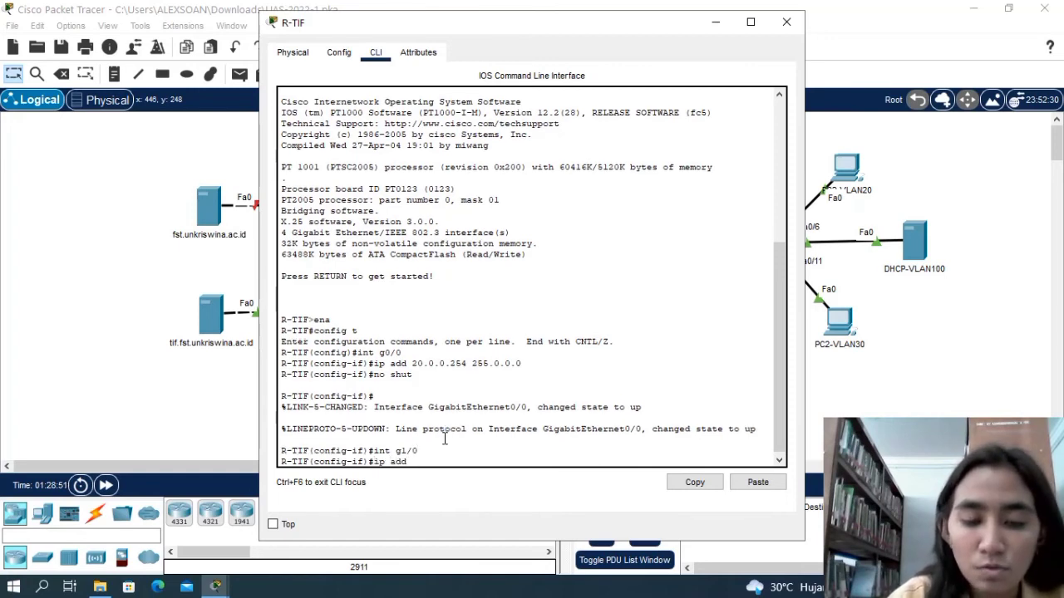
pyautogui.write(' 100')
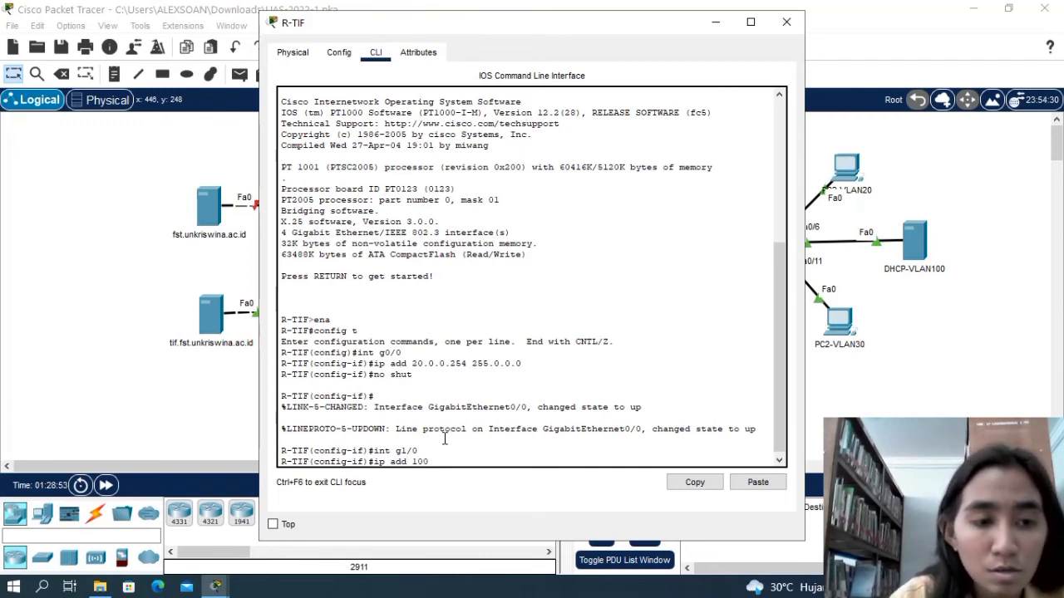
pyautogui.write('.0.02')
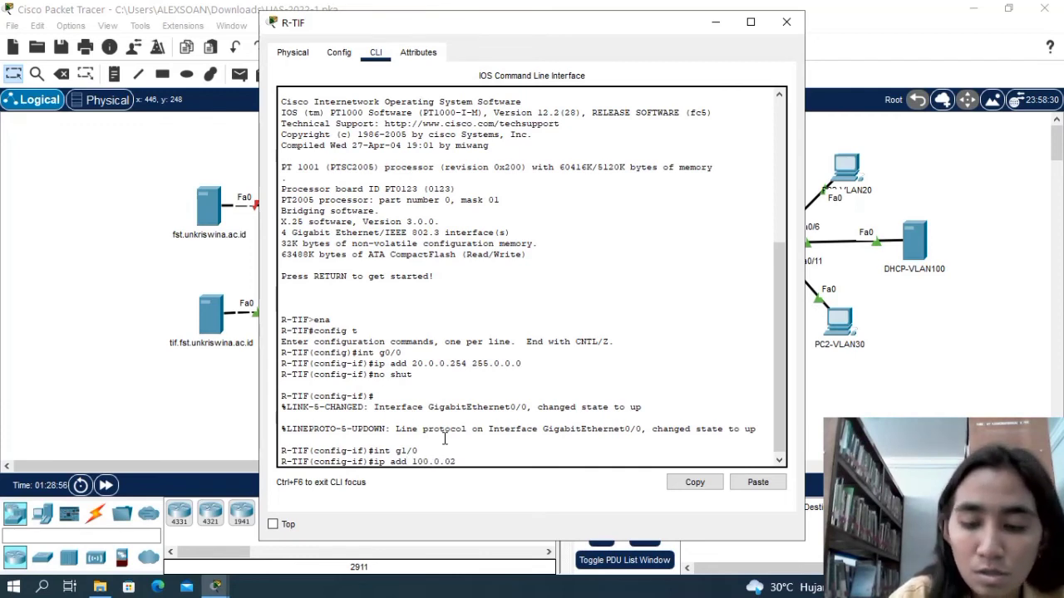
pyautogui.press('BackSpace')
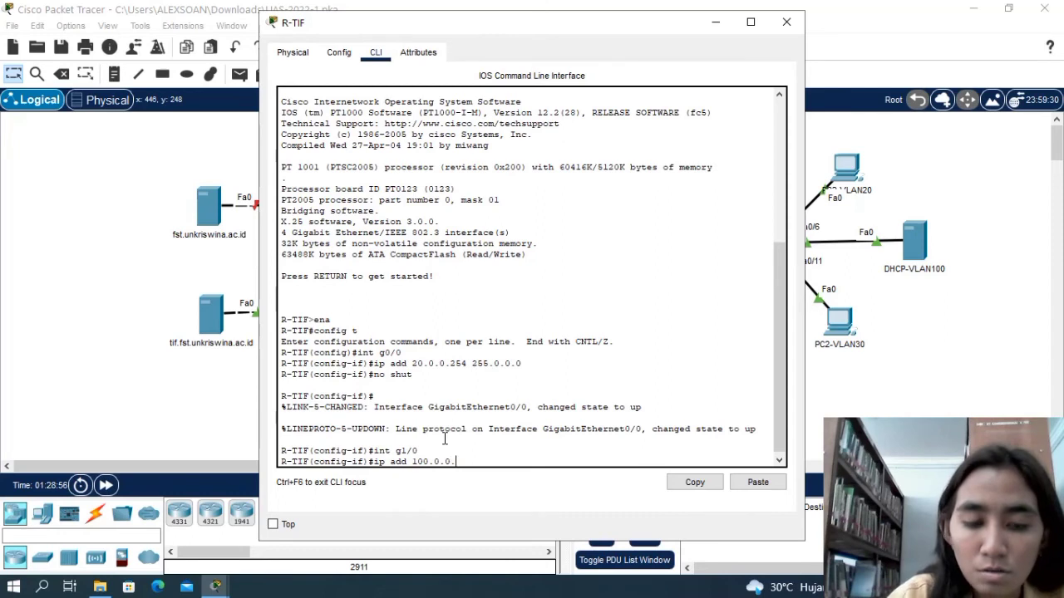
pyautogui.write('2')
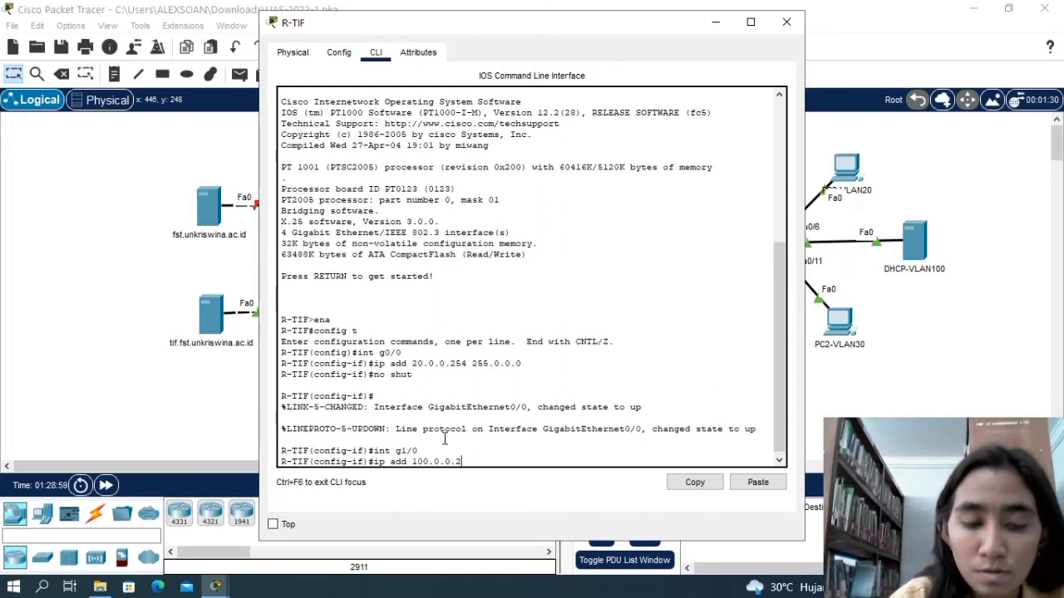
pyautogui.write(' 255.')
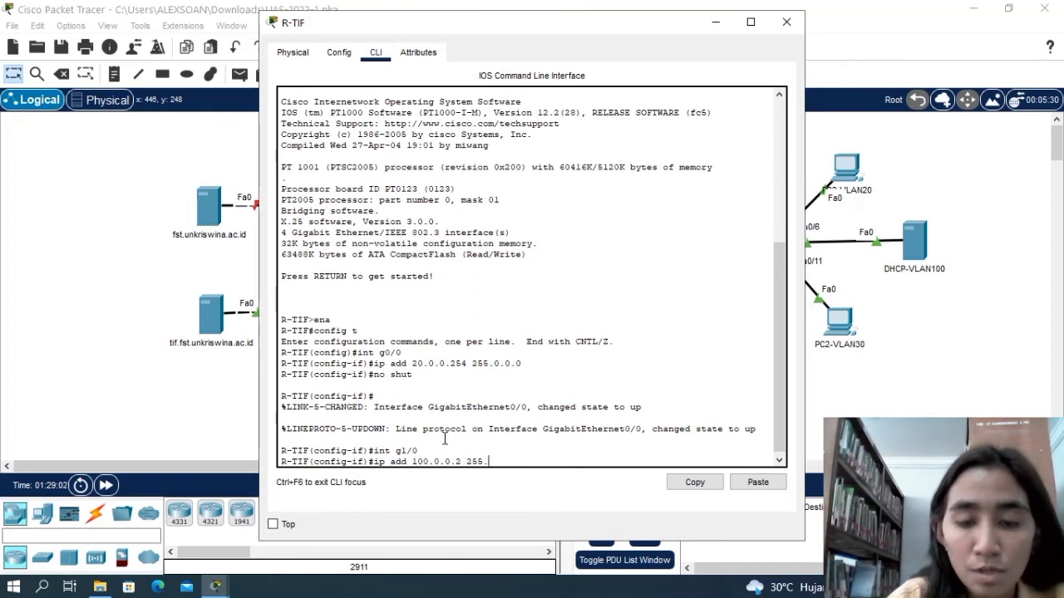
pyautogui.write('0.0.0')
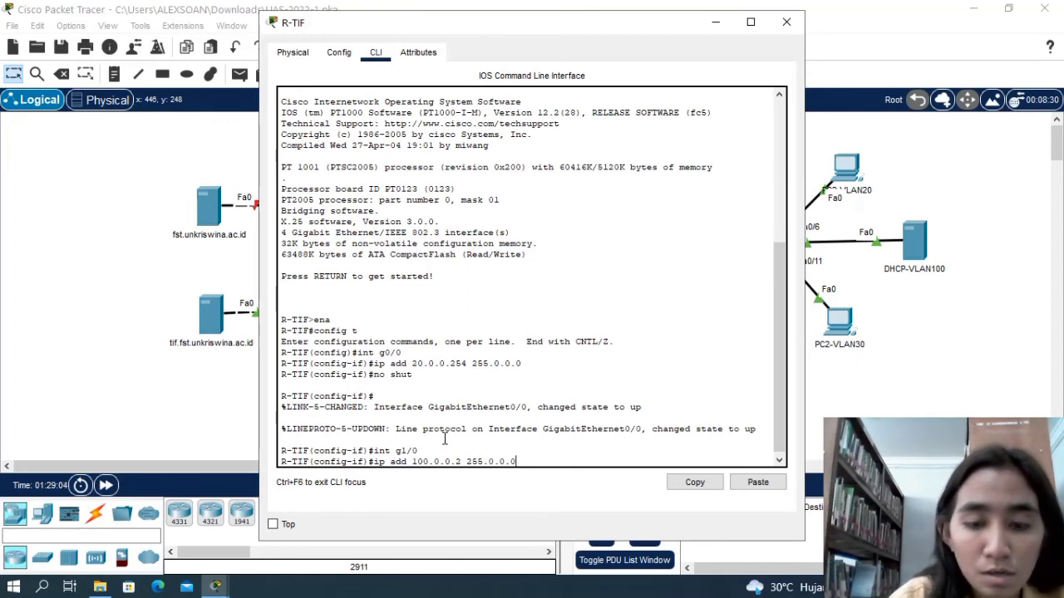
pyautogui.press('Return')
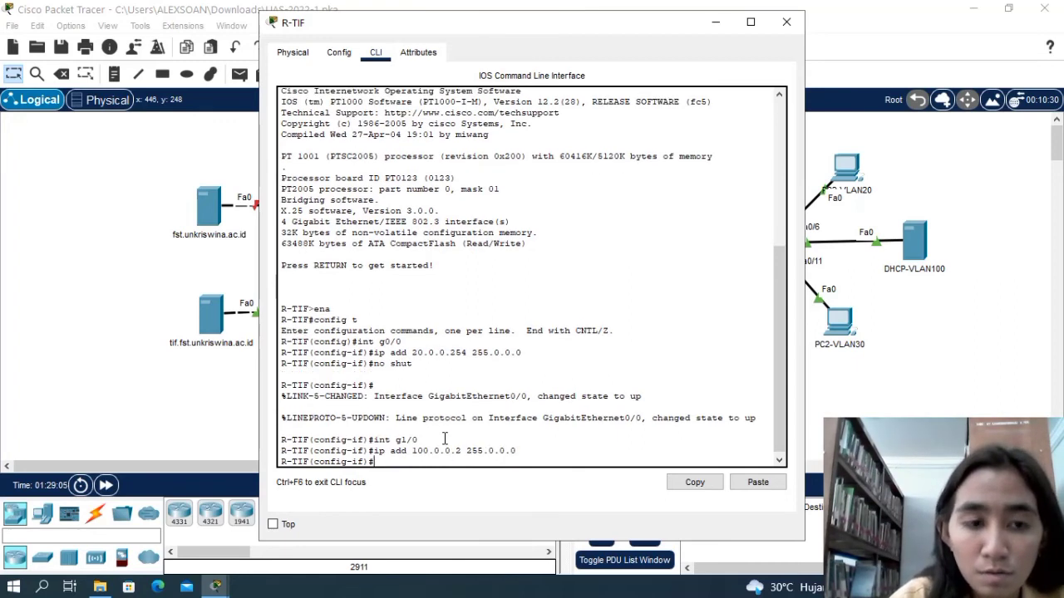
# Enable R-TIF's interface g1/0 with no shutdown.
pyautogui.write('no shut')
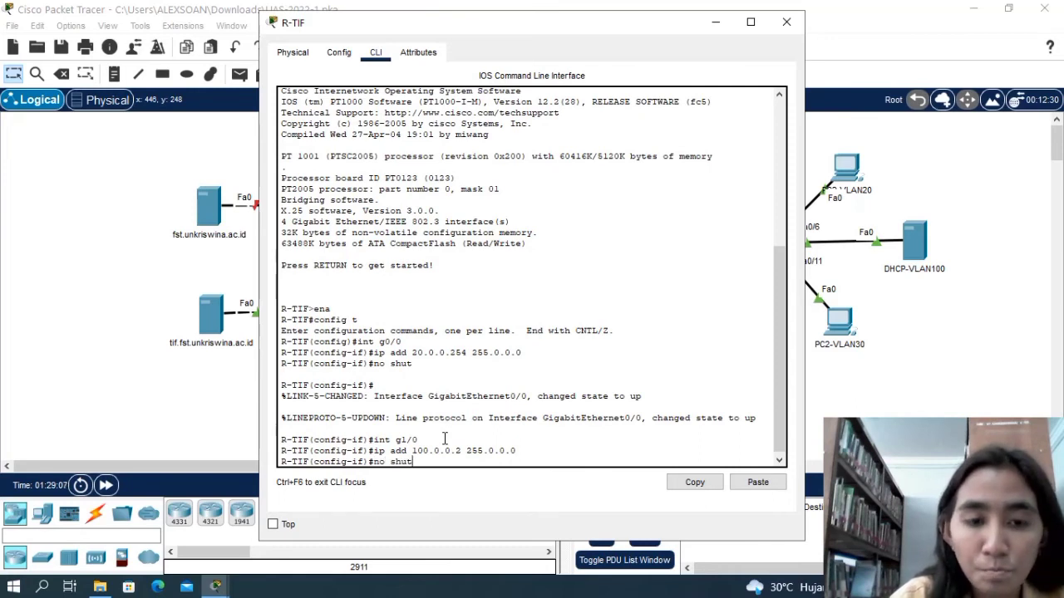
pyautogui.press('Return')
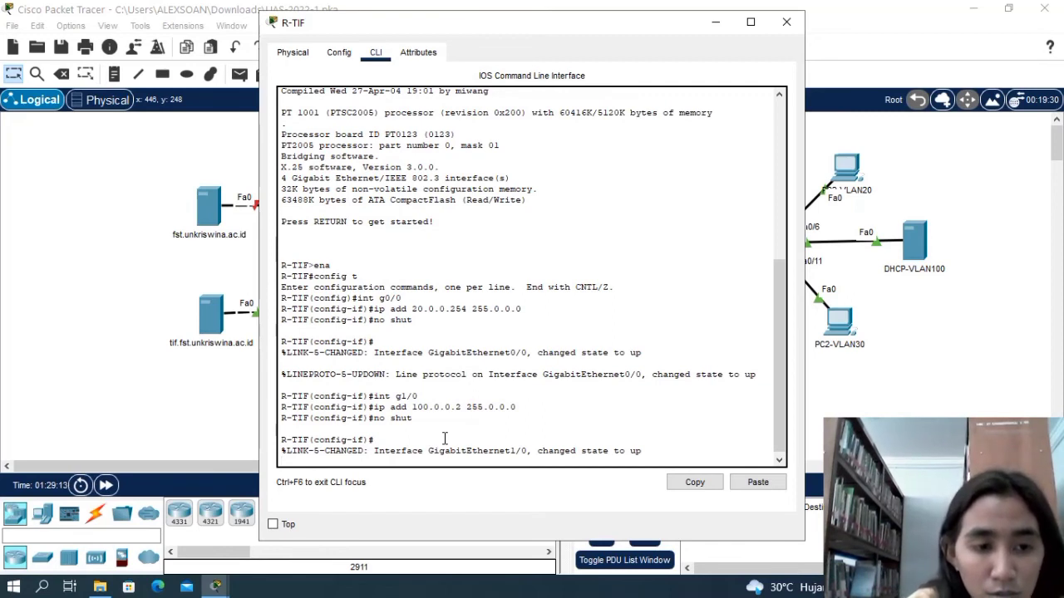
pyautogui.press('Return')
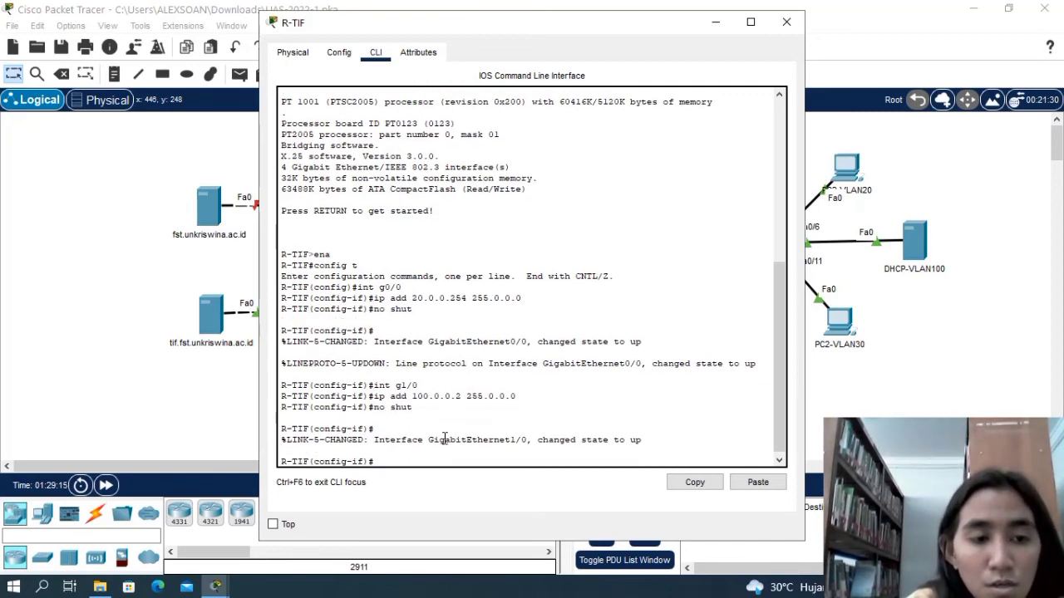
# Assign IP address 120.0.0.2 with mask 255.0.0.0 to interface g2/0 of R-TIF.
pyautogui.write('int')
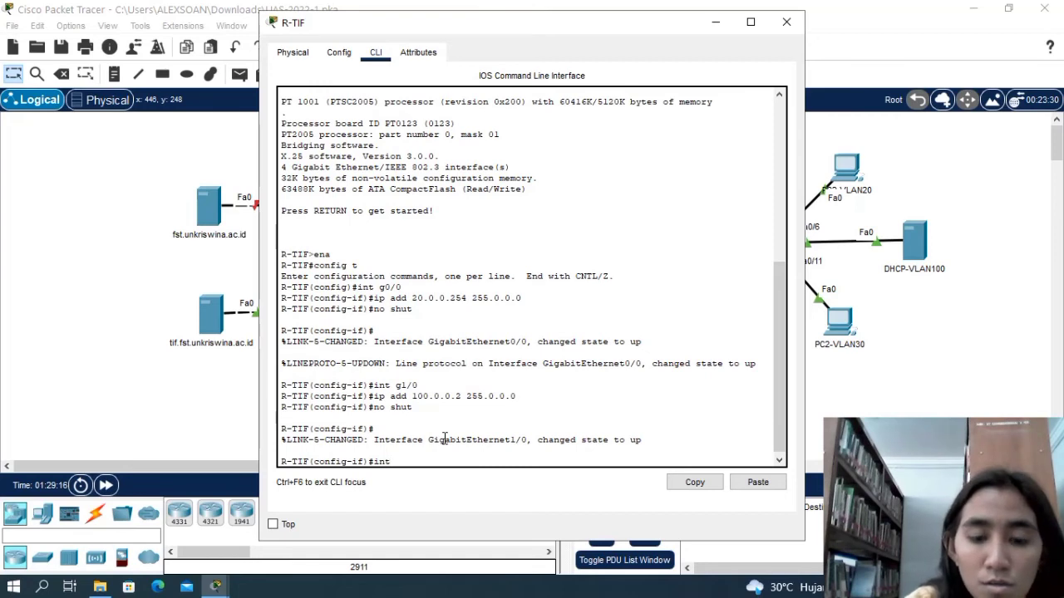
pyautogui.write(' g2')
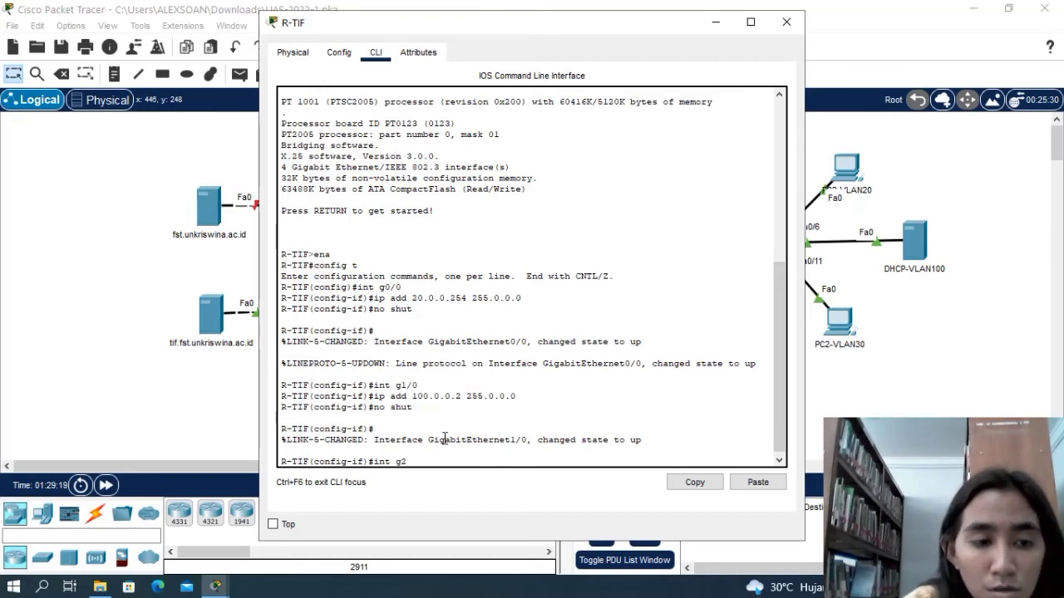
pyautogui.write('/0')
pyautogui.press('Return')
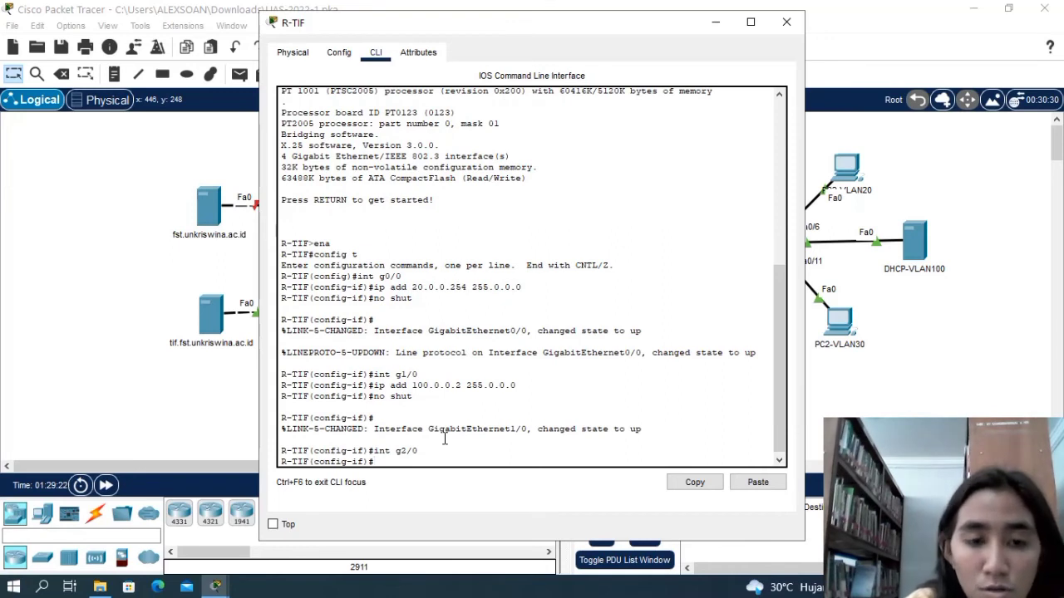
pyautogui.write('ip add')
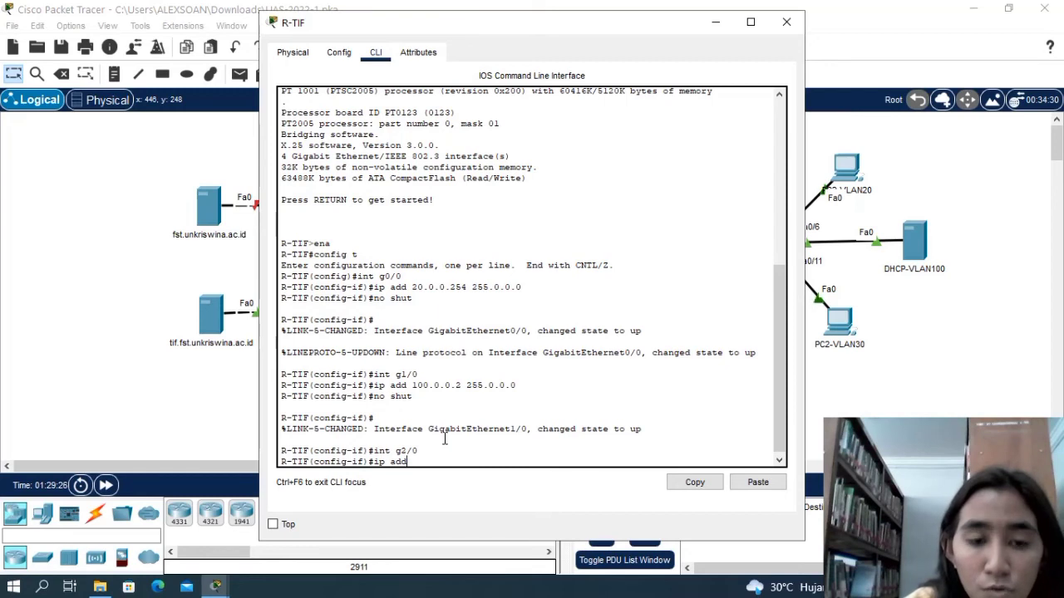
pyautogui.write(' 120')
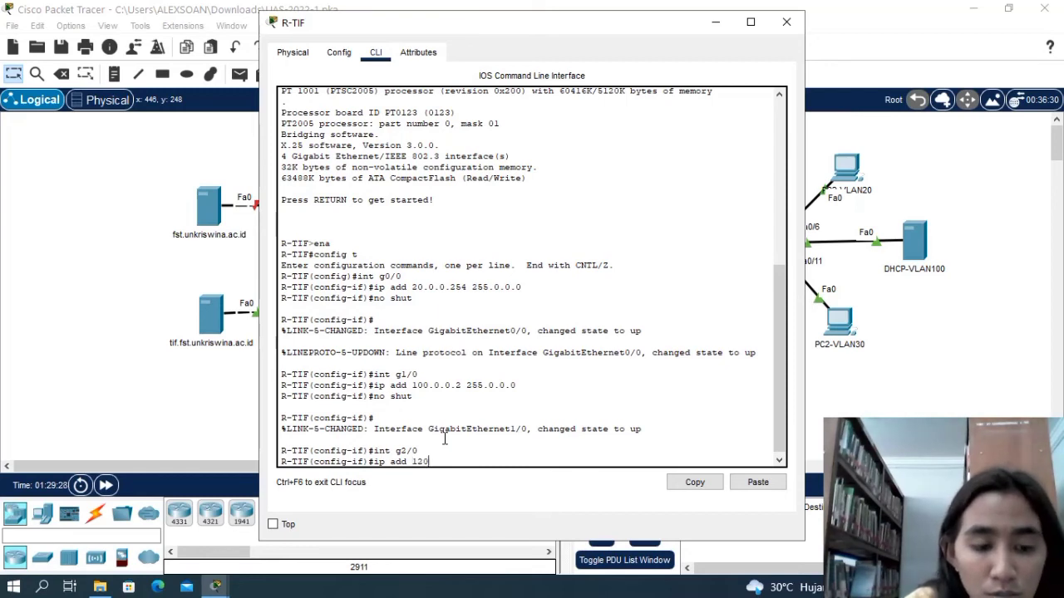
pyautogui.write('.0.0.2')
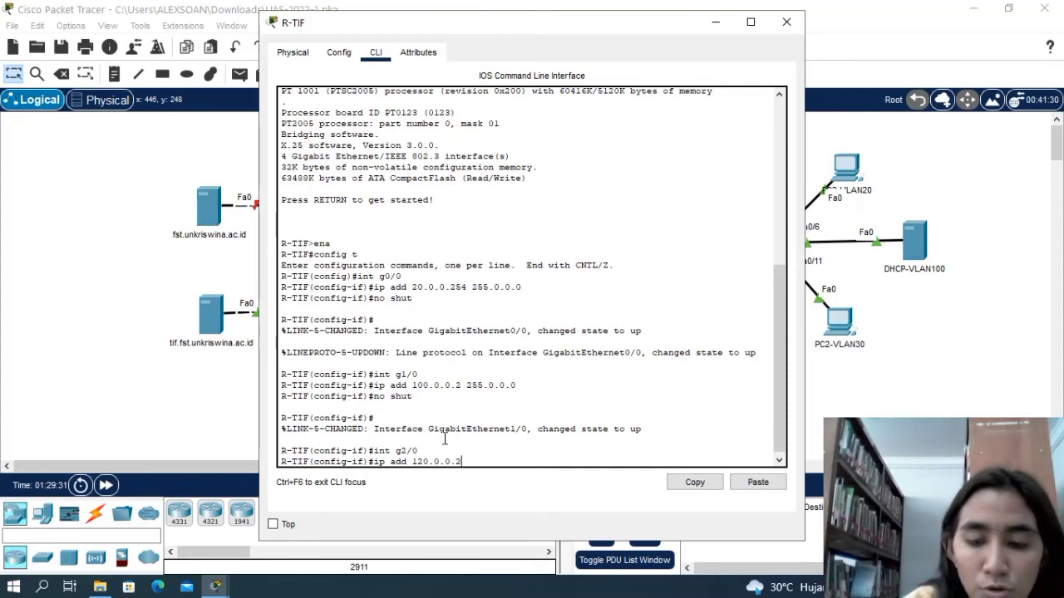
pyautogui.write(' 25')
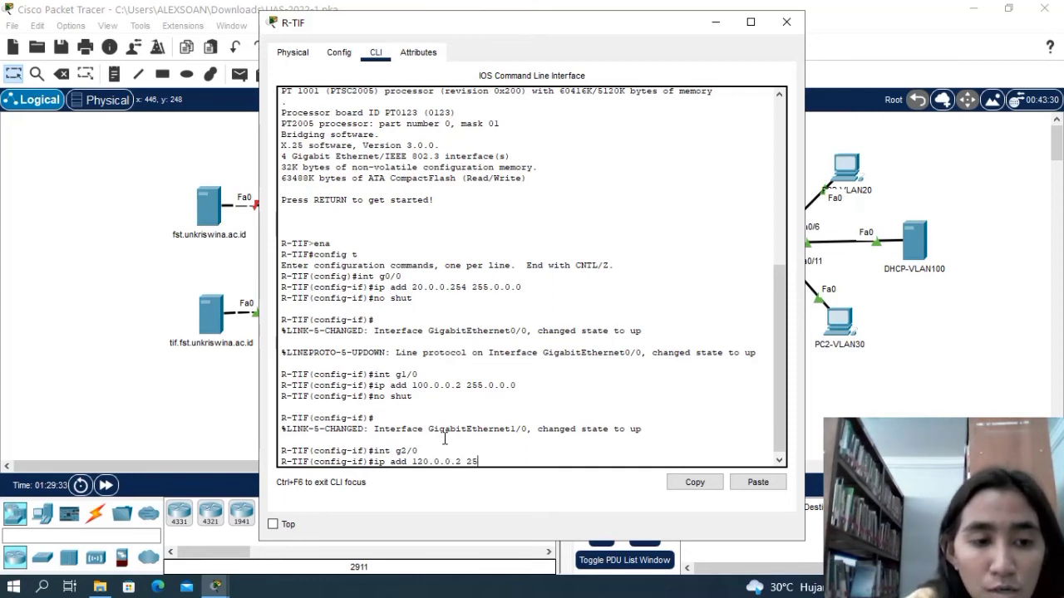
pyautogui.write('5.0')
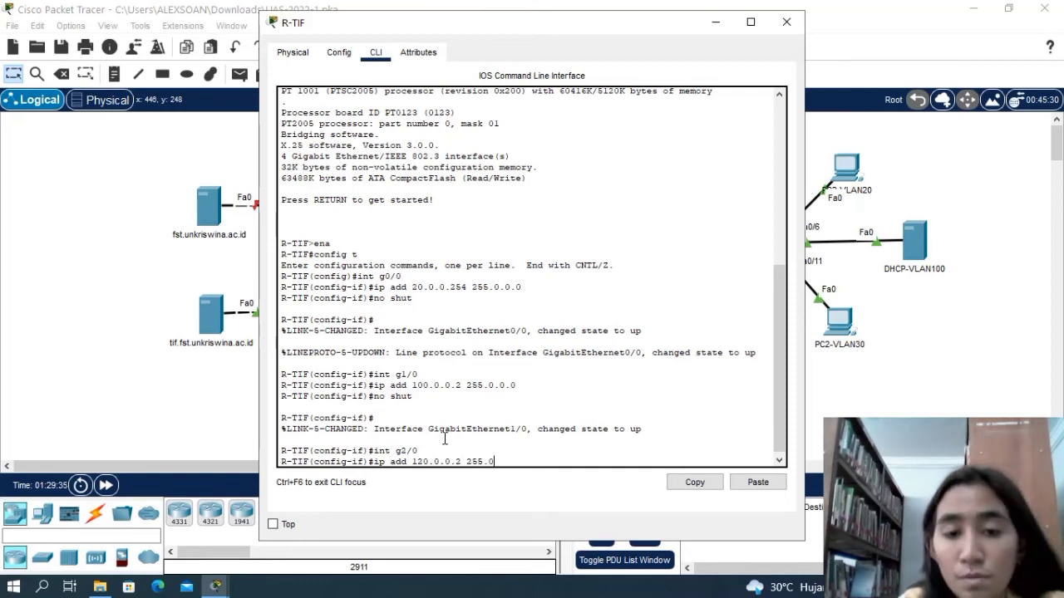
pyautogui.write('.0.0')
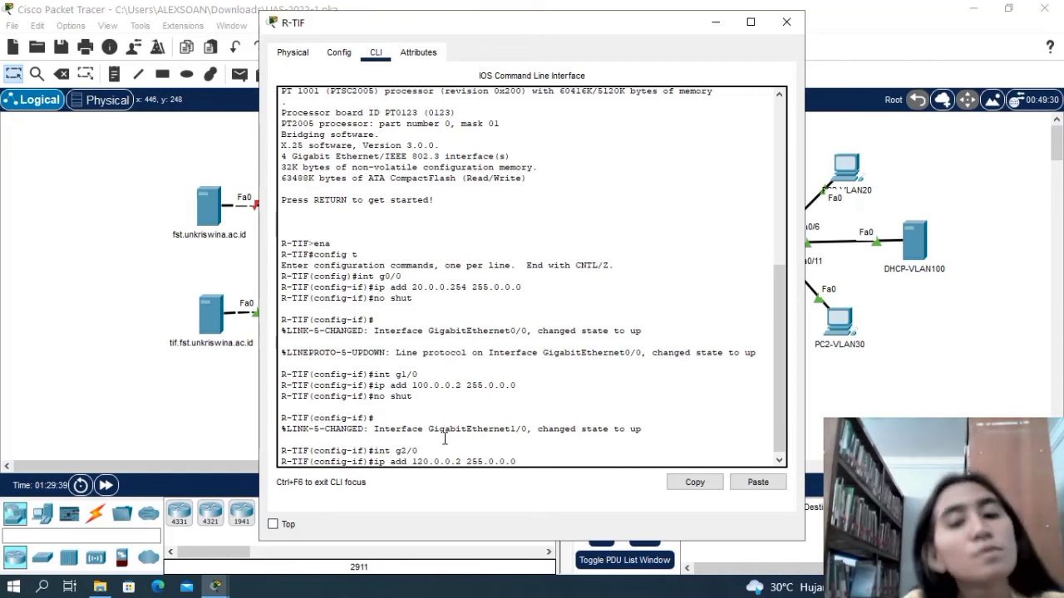
pyautogui.press('Return')
# Enable R-TIF's interface g2/0 with no shutdown and return to a clean interface configuration prompt.
pyautogui.write('no shut')
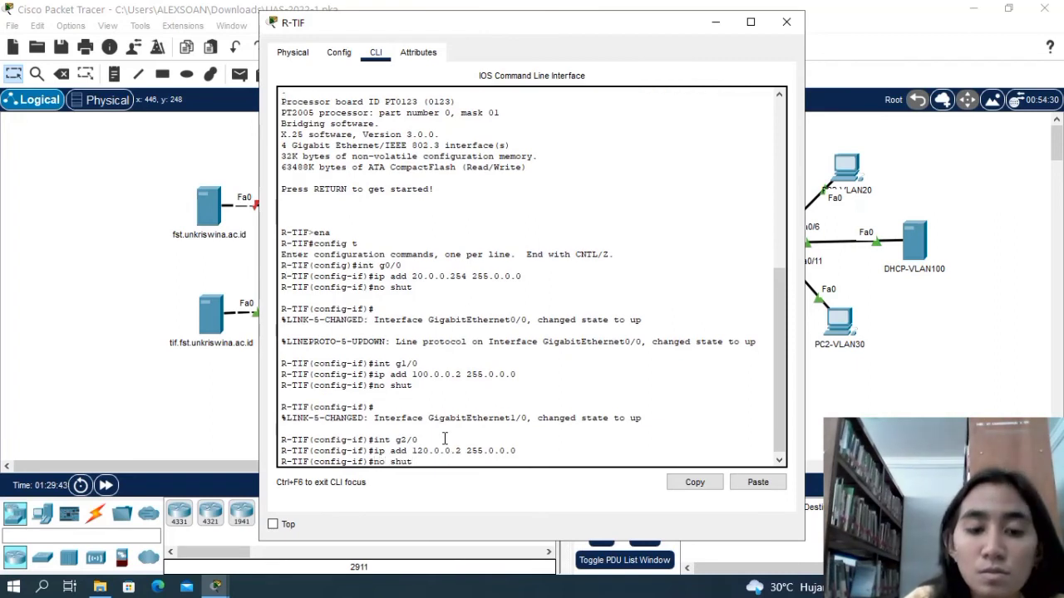
pyautogui.moveTo(512, 28); pyautogui.dragTo(583, 18)
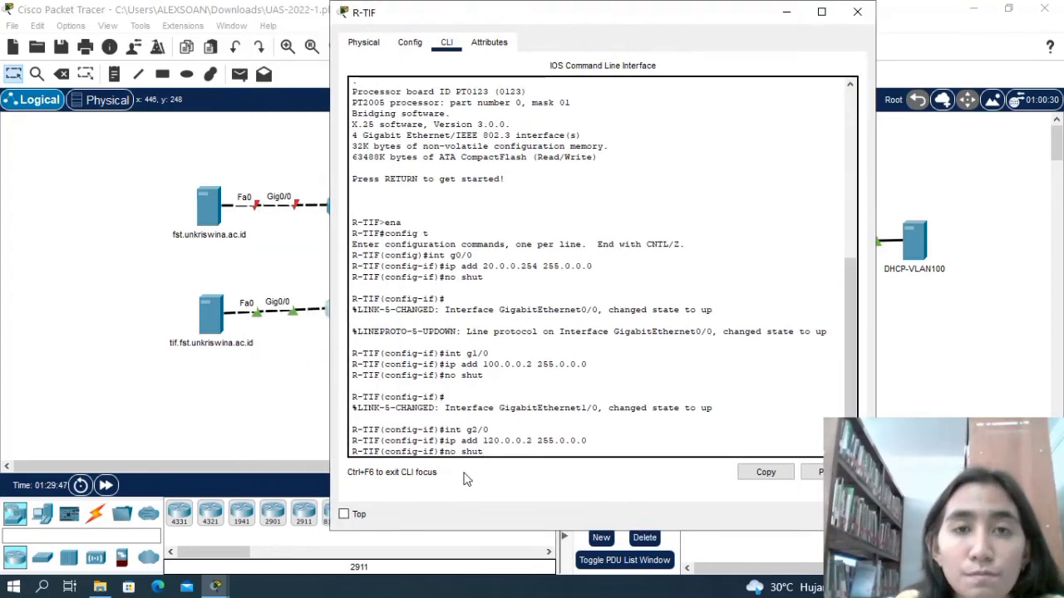
pyautogui.press('Return')
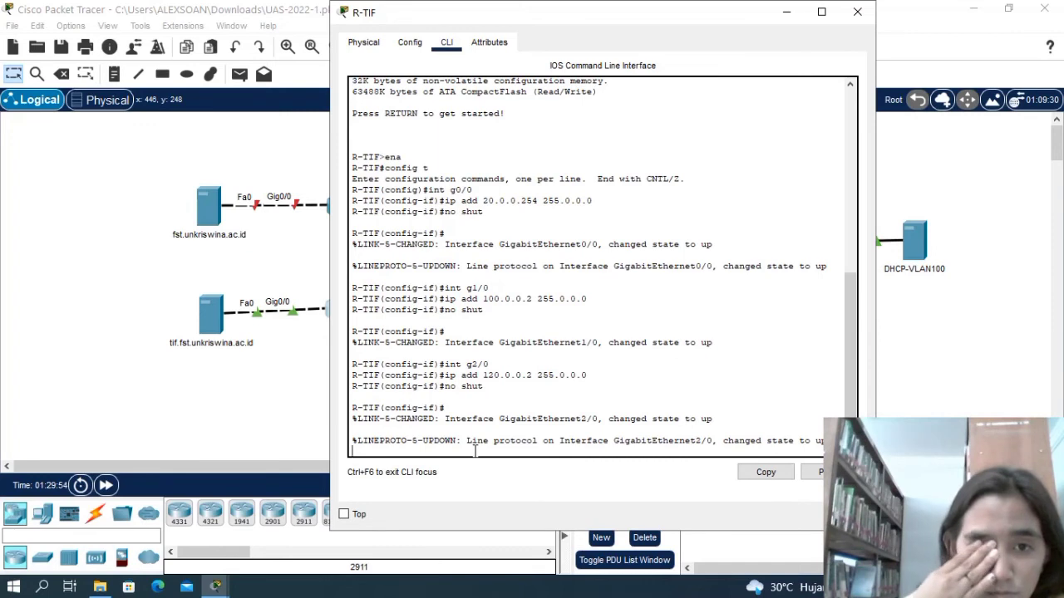
pyautogui.press('Return')
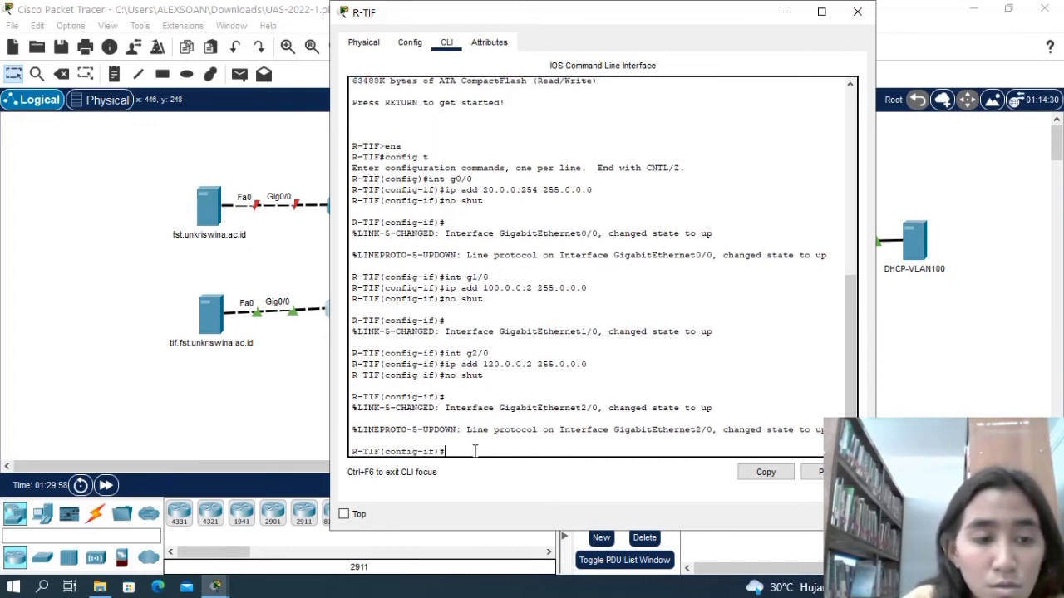
pyautogui.press('Return')
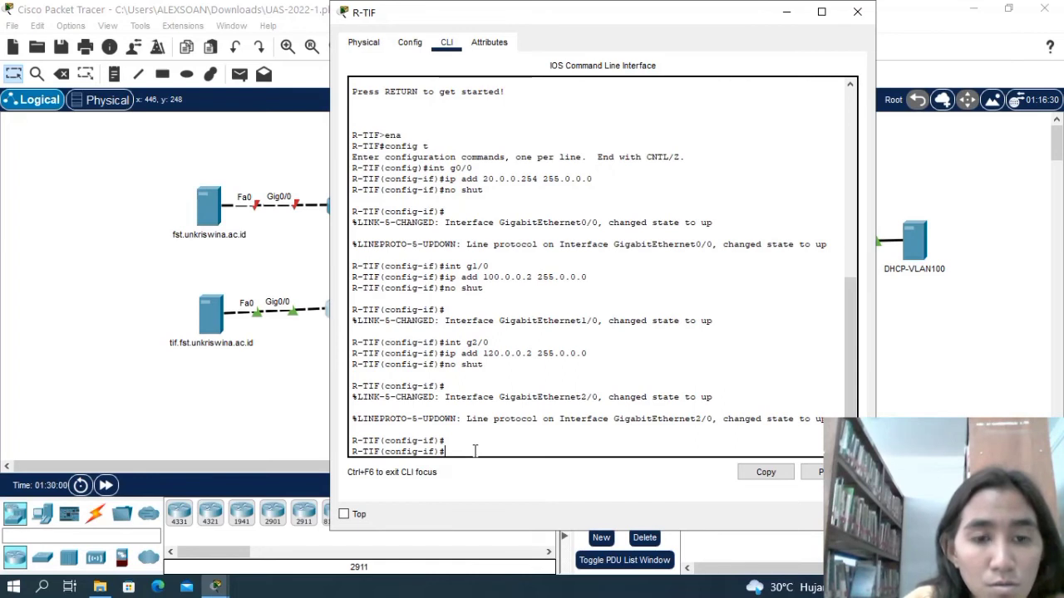
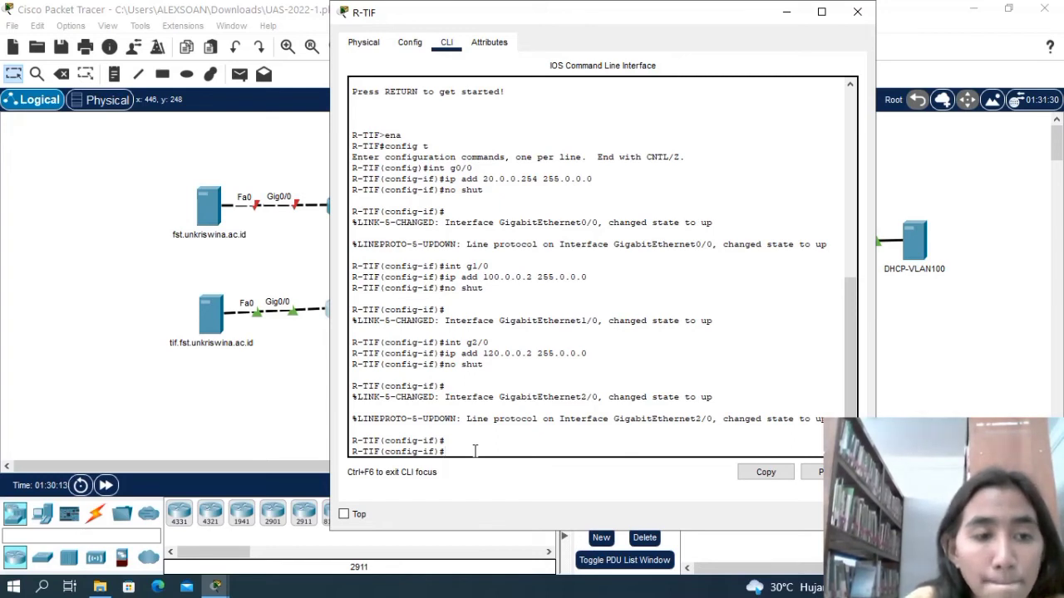
# Leave the g2/0 interface configuration on R-TIF and return to global configuration mode.
pyautogui.write('ex')
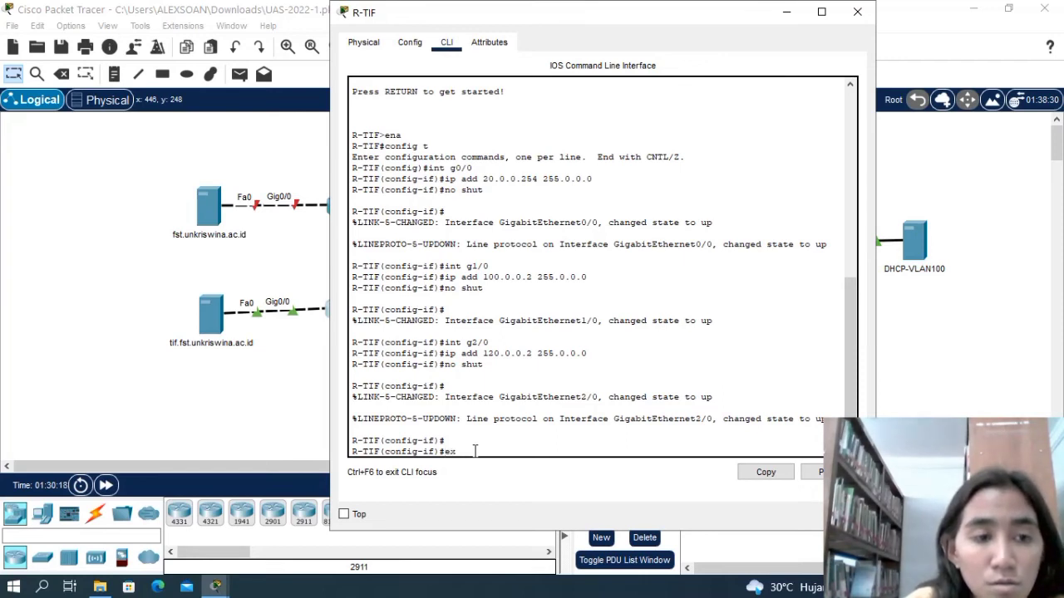
pyautogui.press('Return')
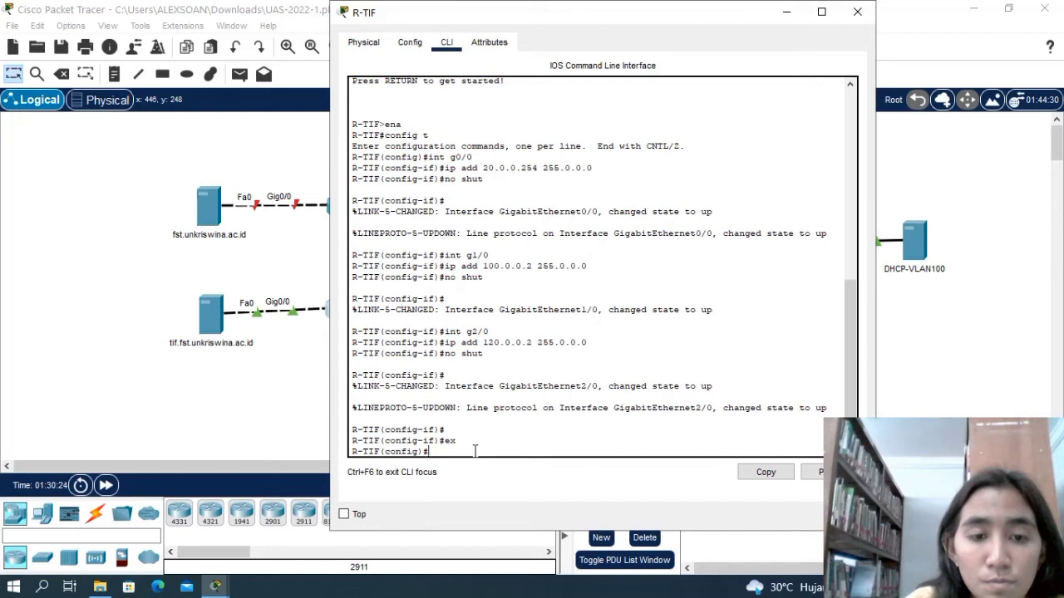
pyautogui.press('Return')
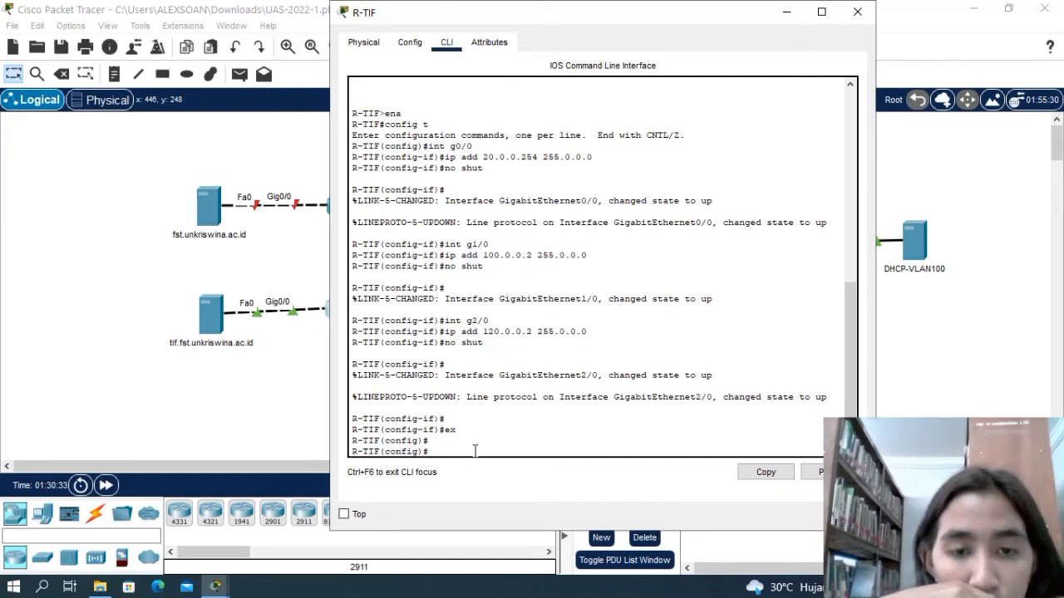
# Exit R-TIF to privileged mode and re-enter global configuration mode with config t.
pyautogui.write('ena')
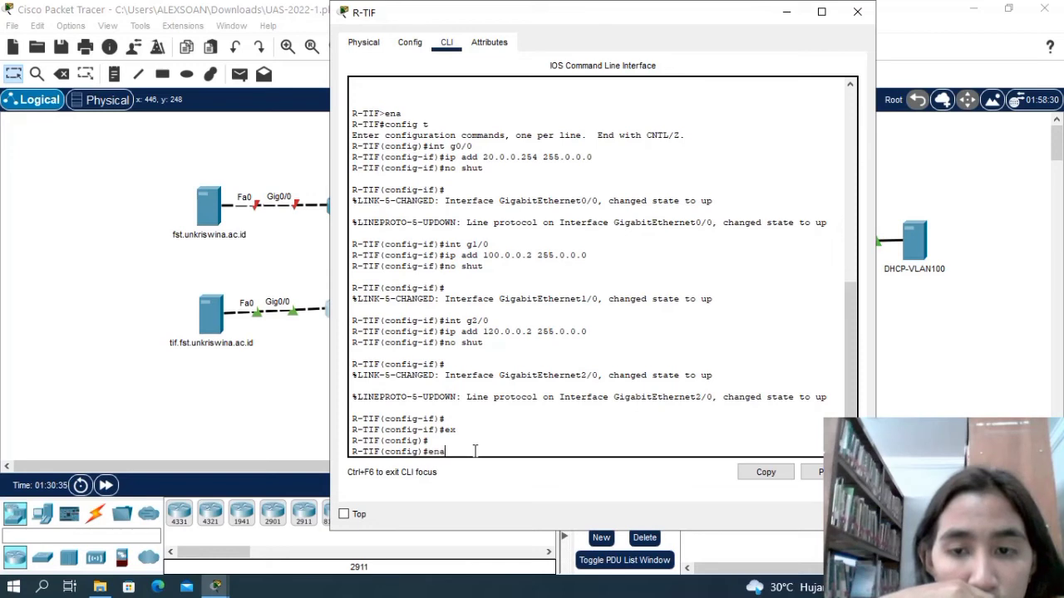
pyautogui.press('Return')
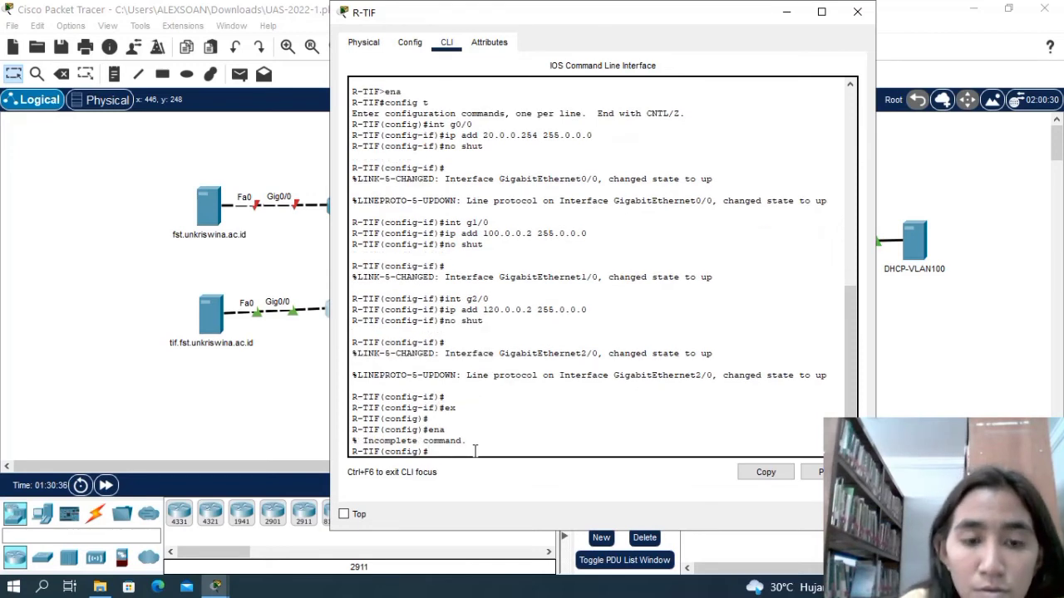
pyautogui.press('Return')
pyautogui.write('e')
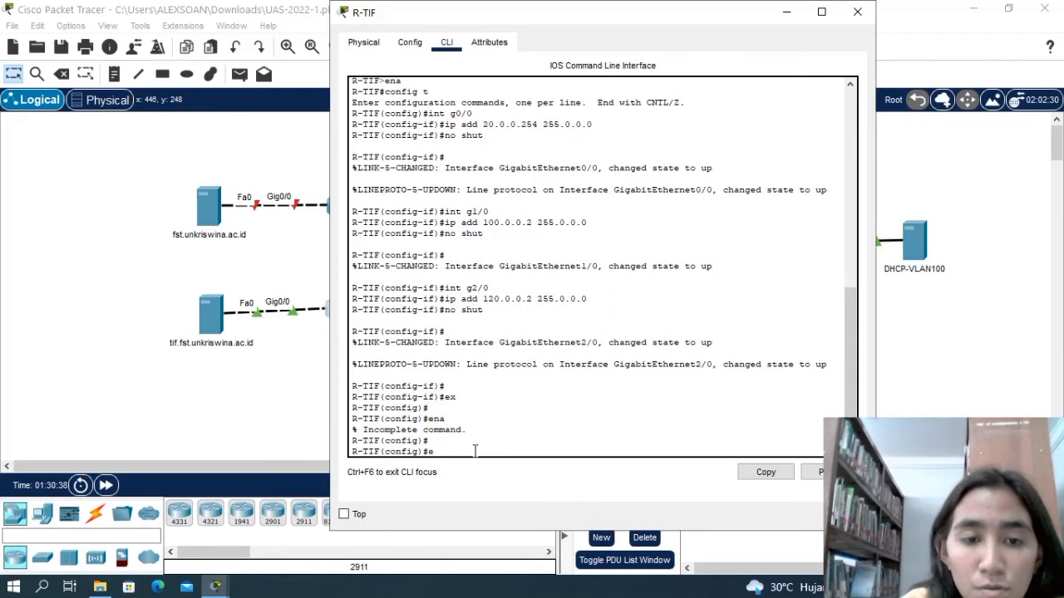
pyautogui.write('x')
pyautogui.press('Return')
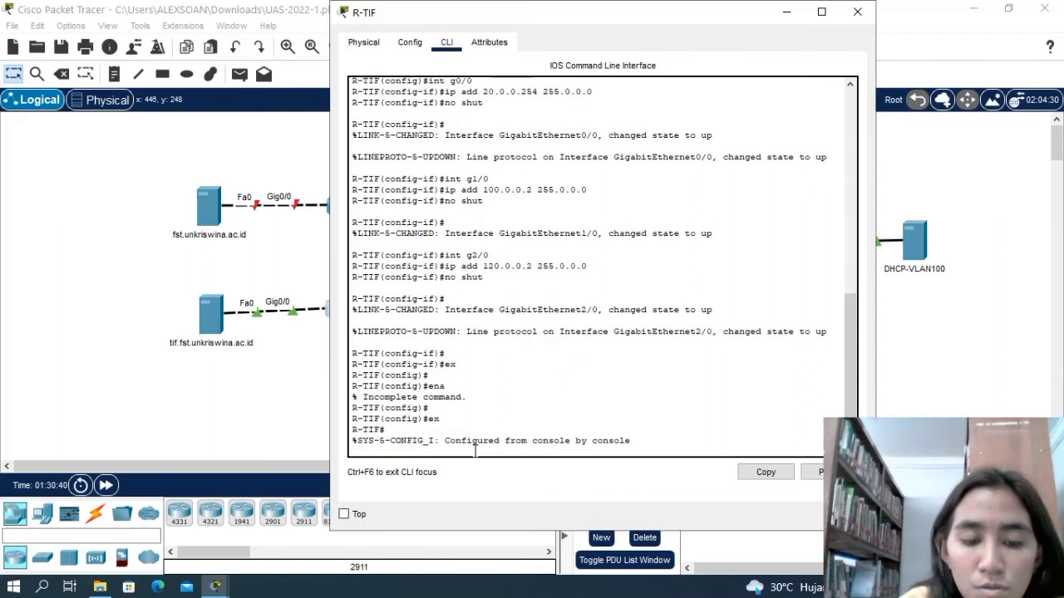
pyautogui.write('ena')
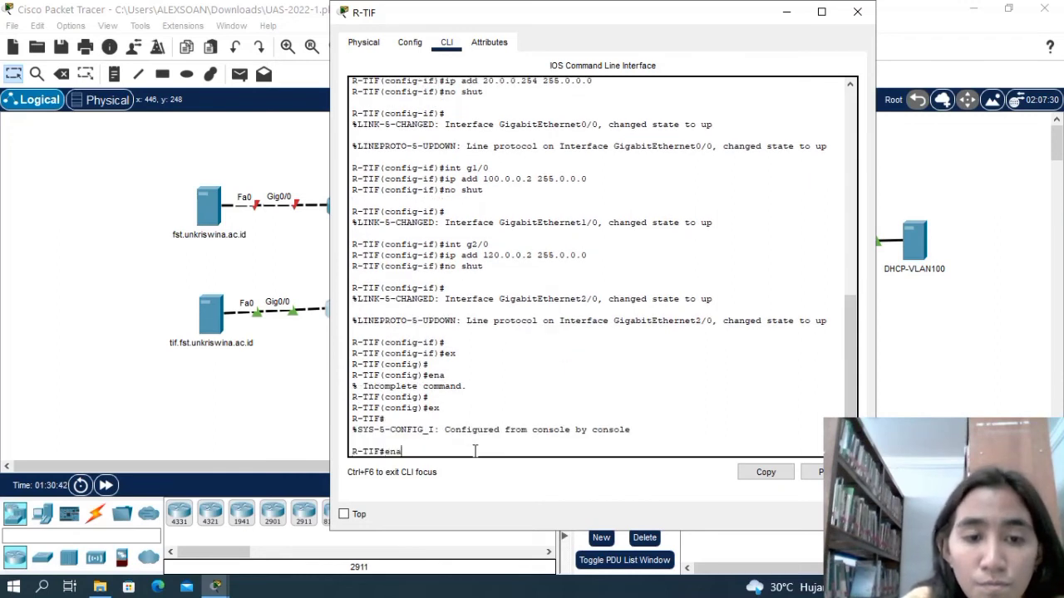
pyautogui.press('Return')
pyautogui.write('config t')
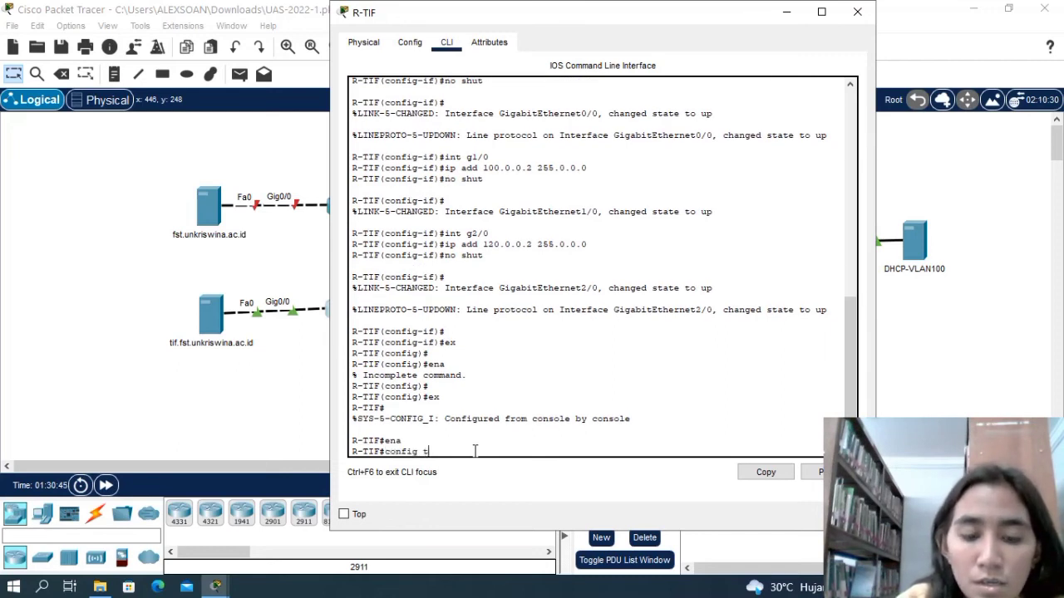
pyautogui.press('Return')
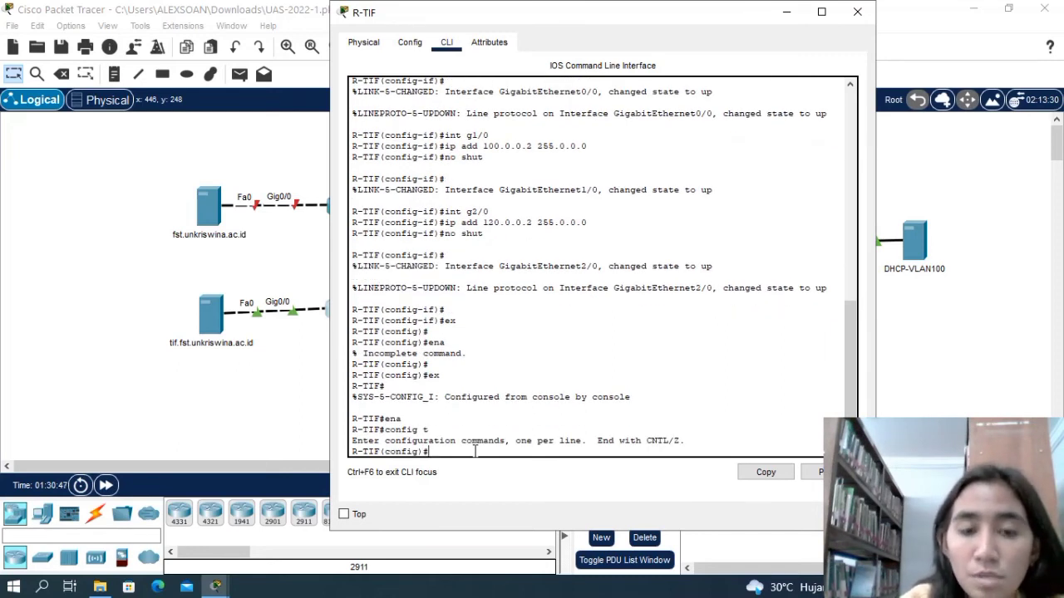
# Start RIP routing on R-TIF with router rip and add network 20.0.0.0.
pyautogui.write('router ')
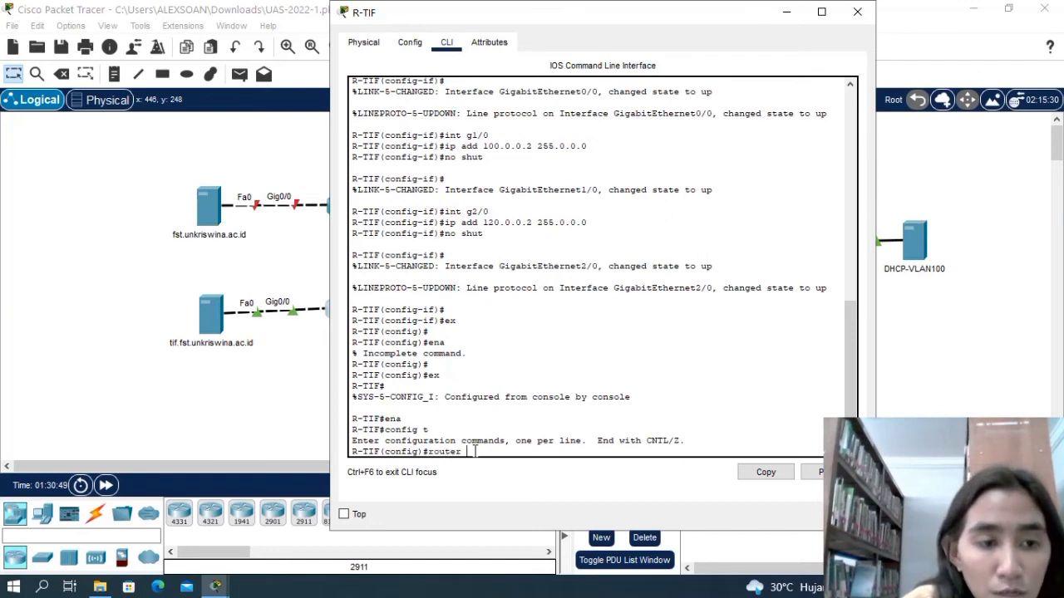
pyautogui.write('rip')
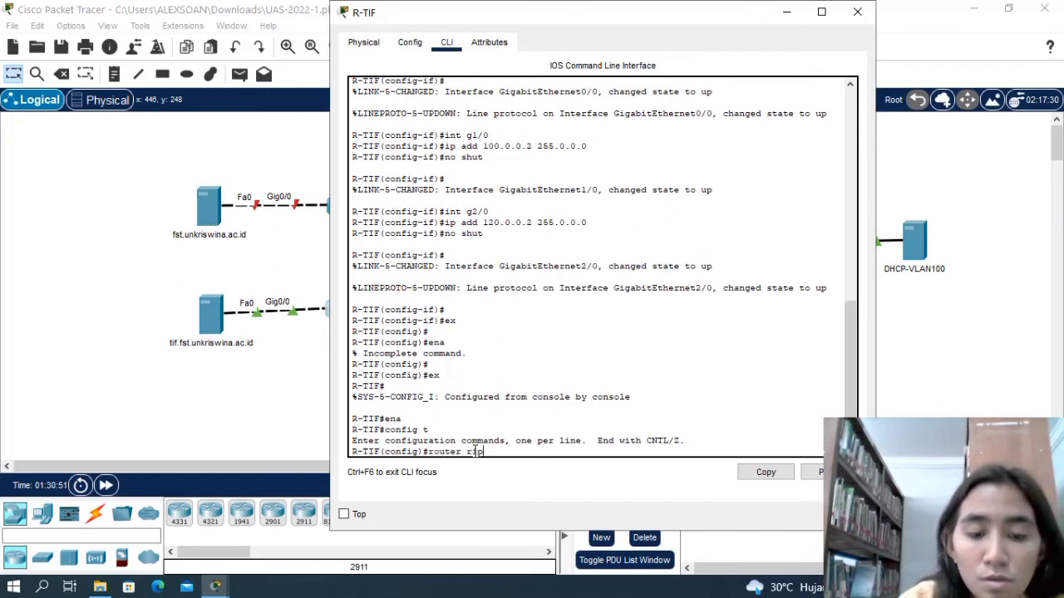
pyautogui.press('Return')
pyautogui.write('network')
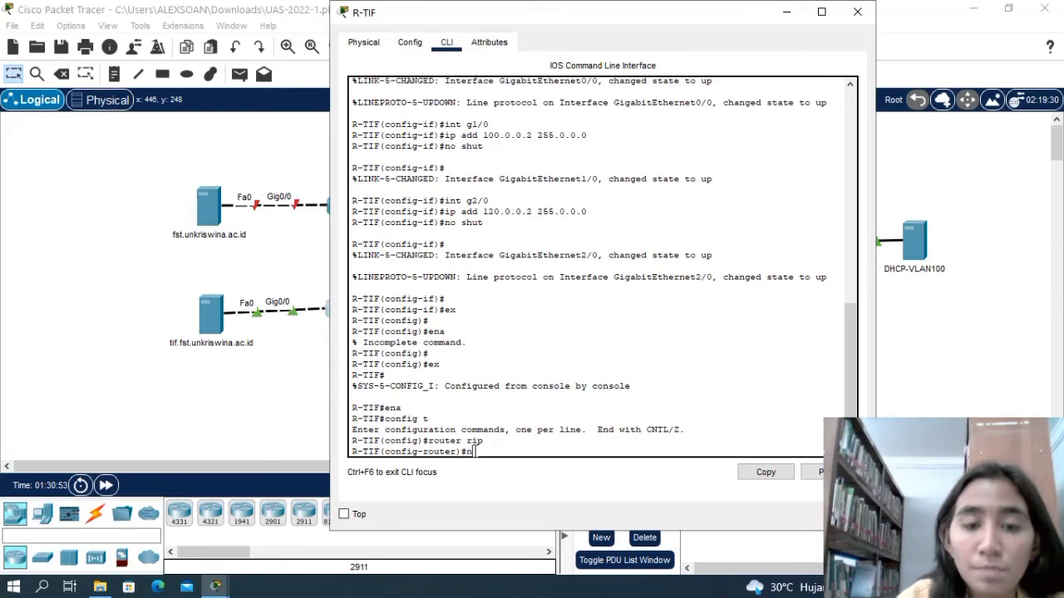
pyautogui.press('BackSpace')
pyautogui.press('BackSpace')
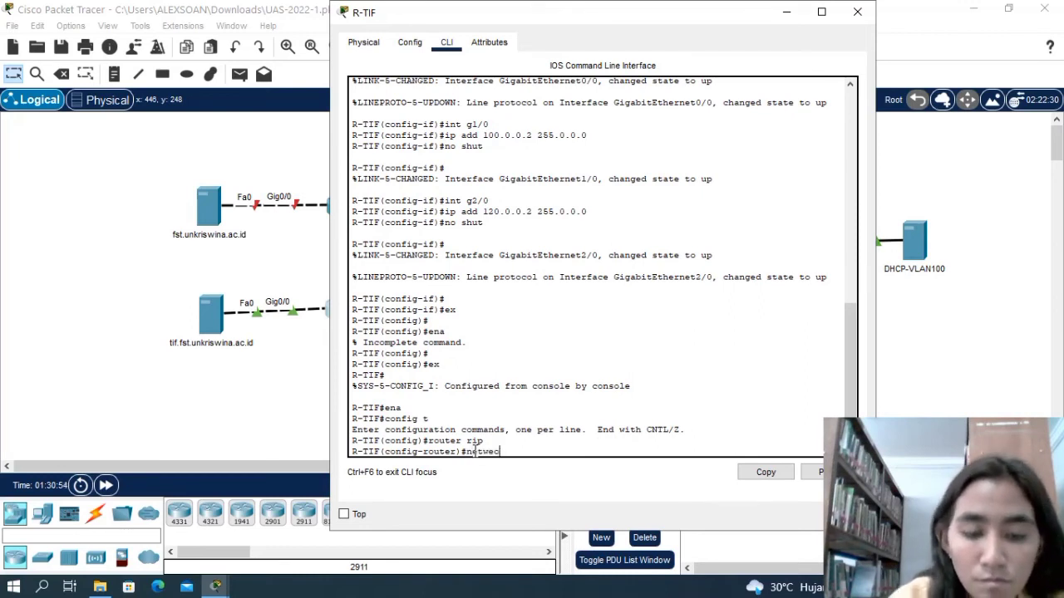
pyautogui.write('rk')
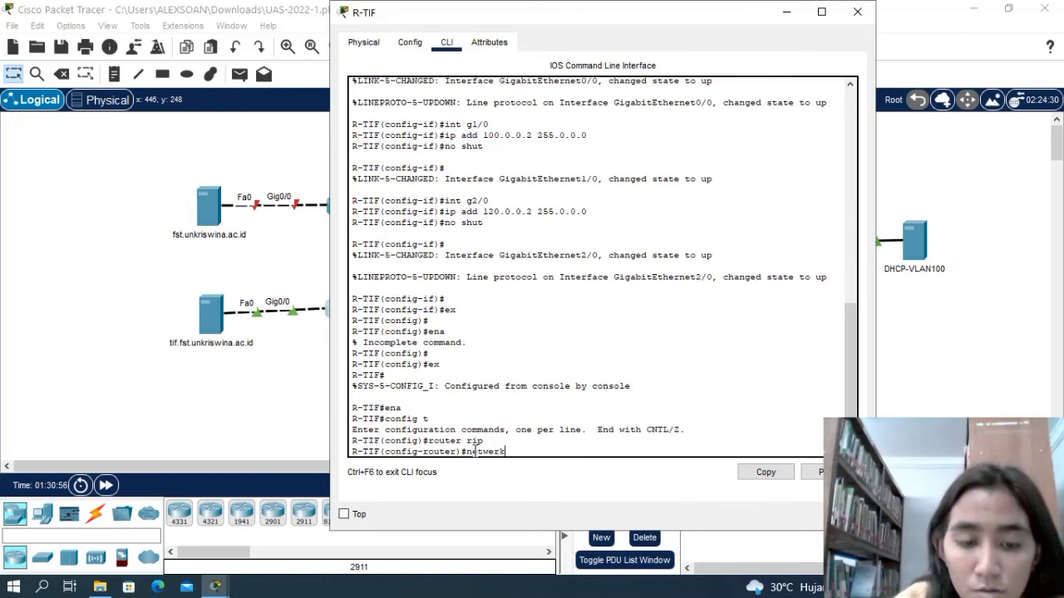
pyautogui.press('BackSpace')
pyautogui.press('BackSpace')
pyautogui.press('BackSpace')
pyautogui.write('ork')
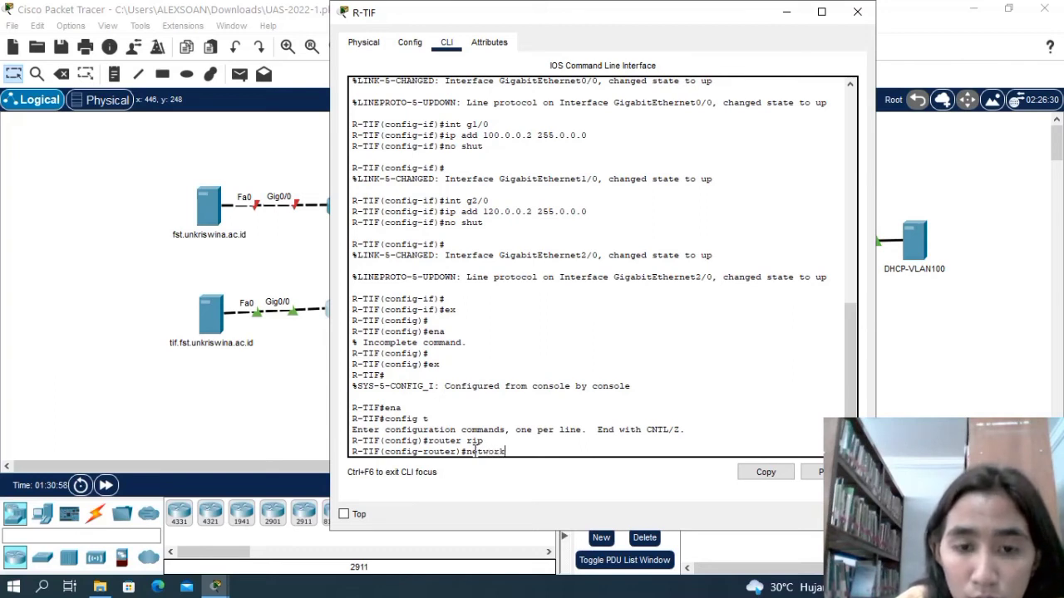
pyautogui.write(' 20')
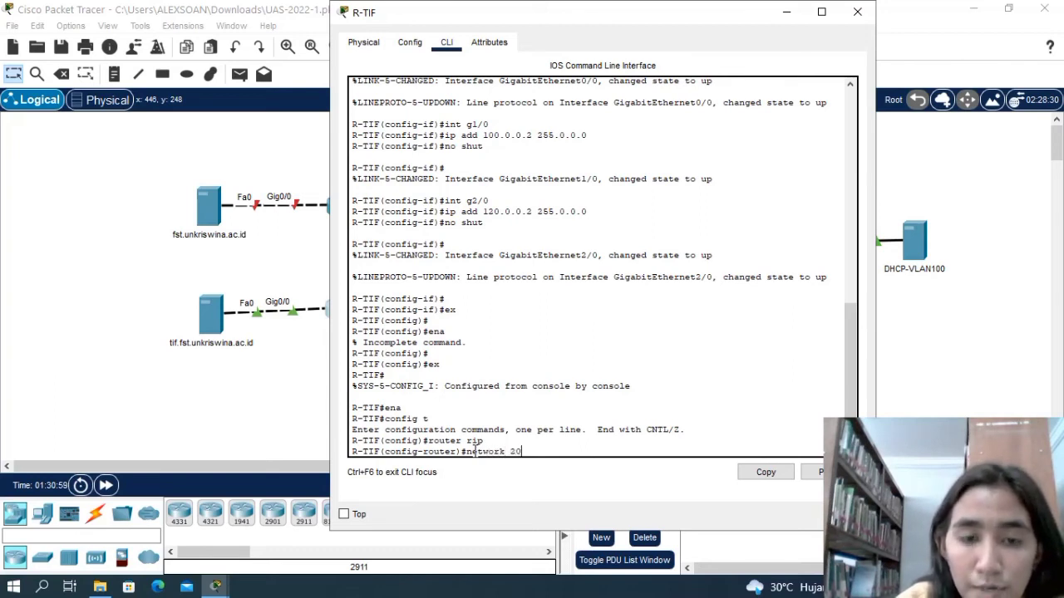
pyautogui.write('.0.0.0')
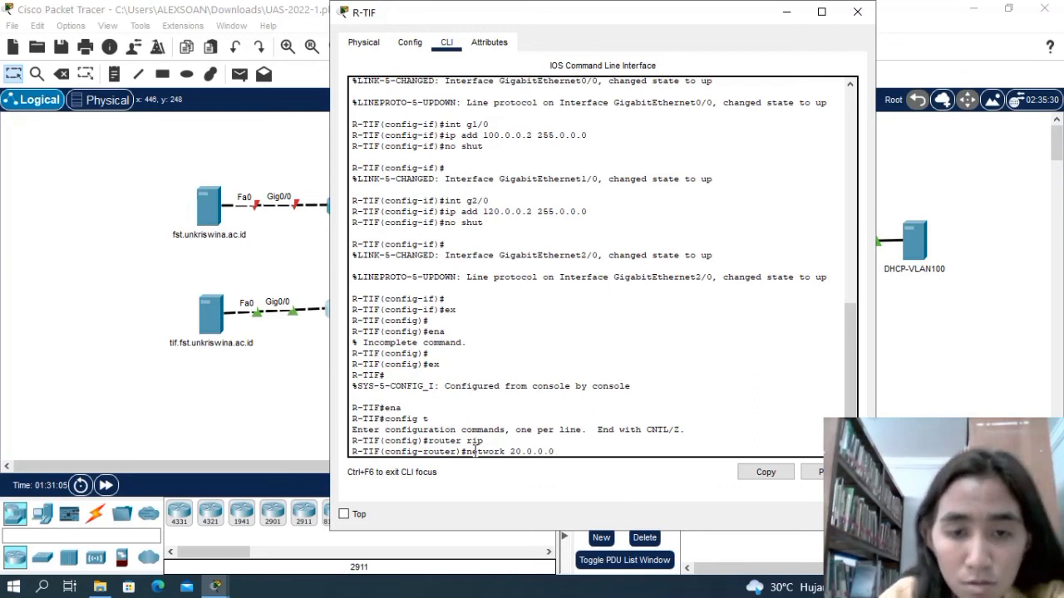
pyautogui.press('Return')
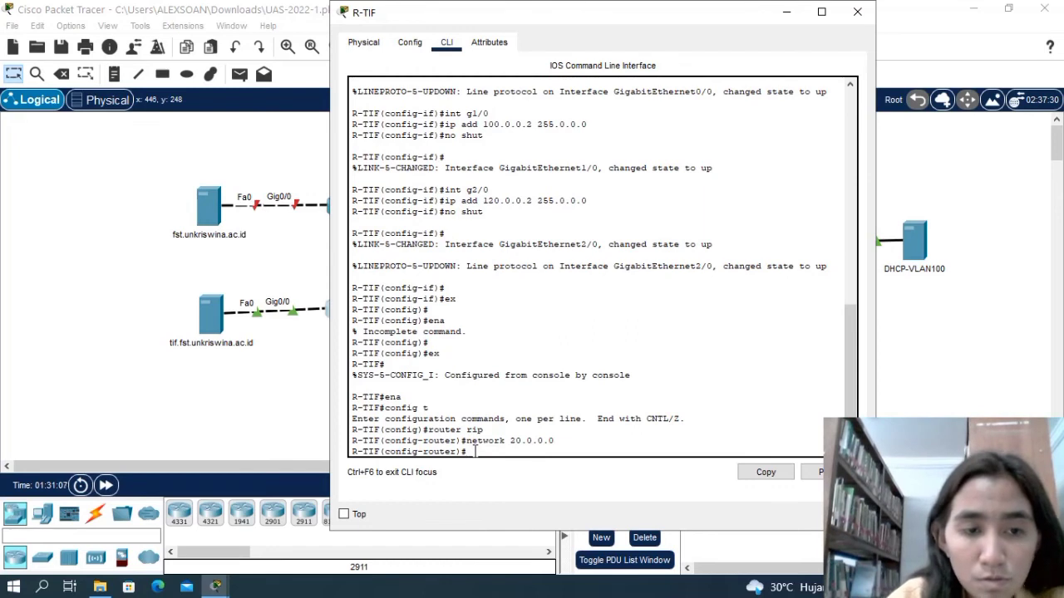
# Add network 100.0.0.0 to the RIP configuration of R-TIF.
pyautogui.write('netw')
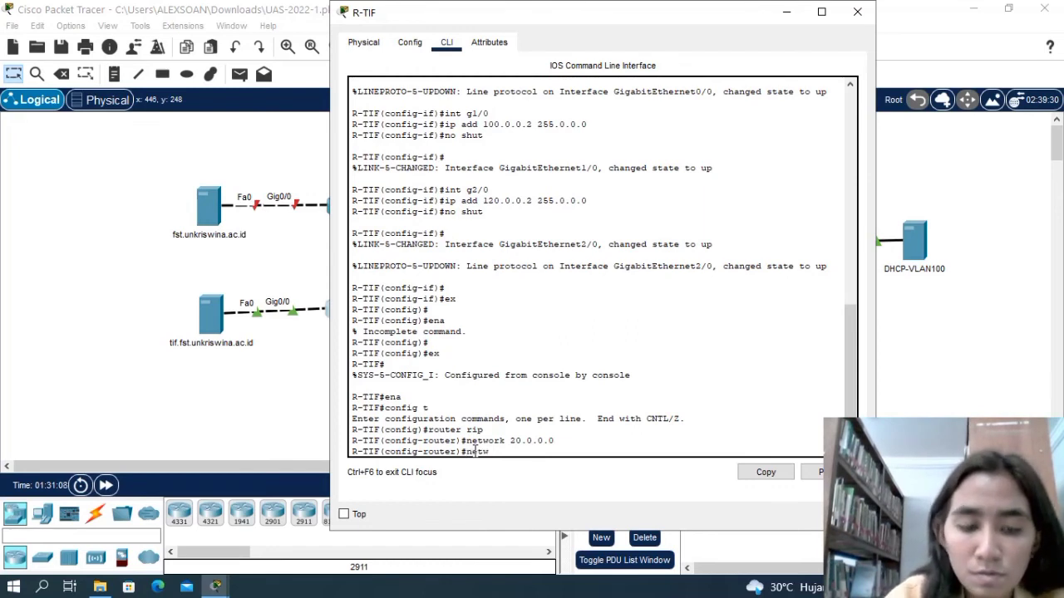
pyautogui.write('ork')
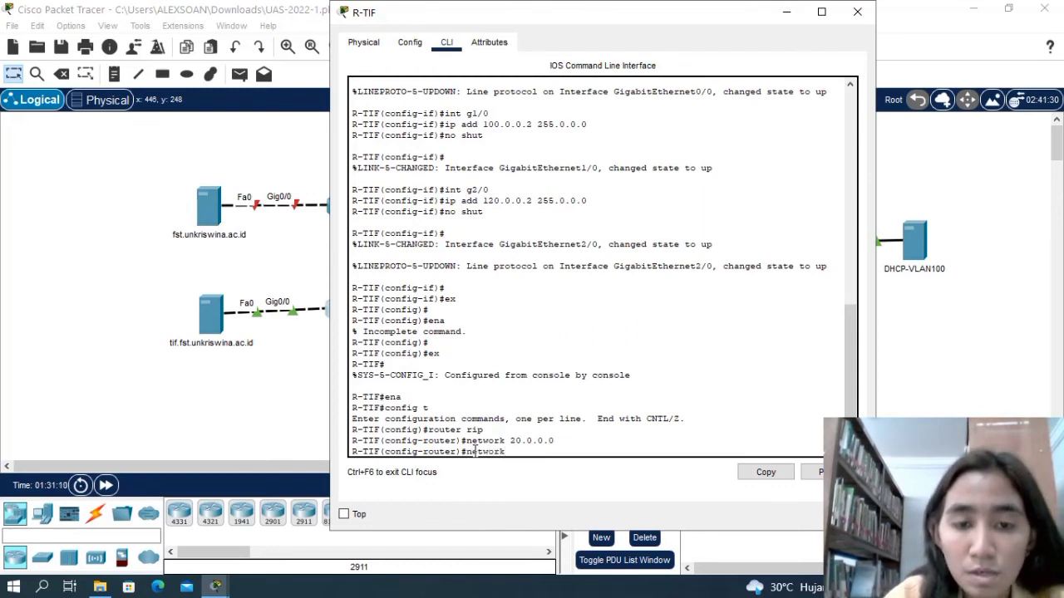
pyautogui.write(' 100')
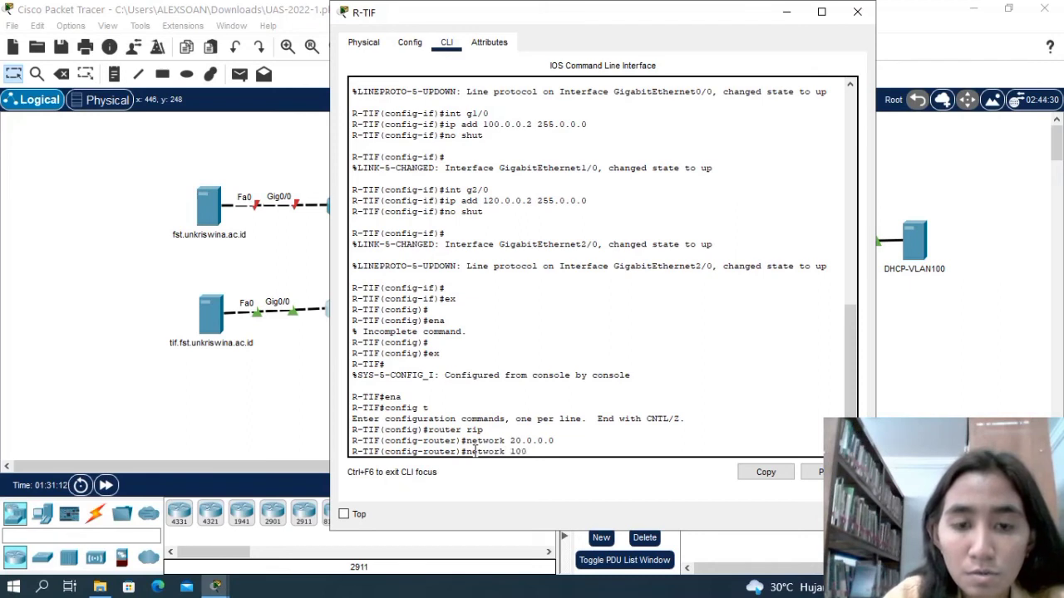
pyautogui.write('.0.0.0')
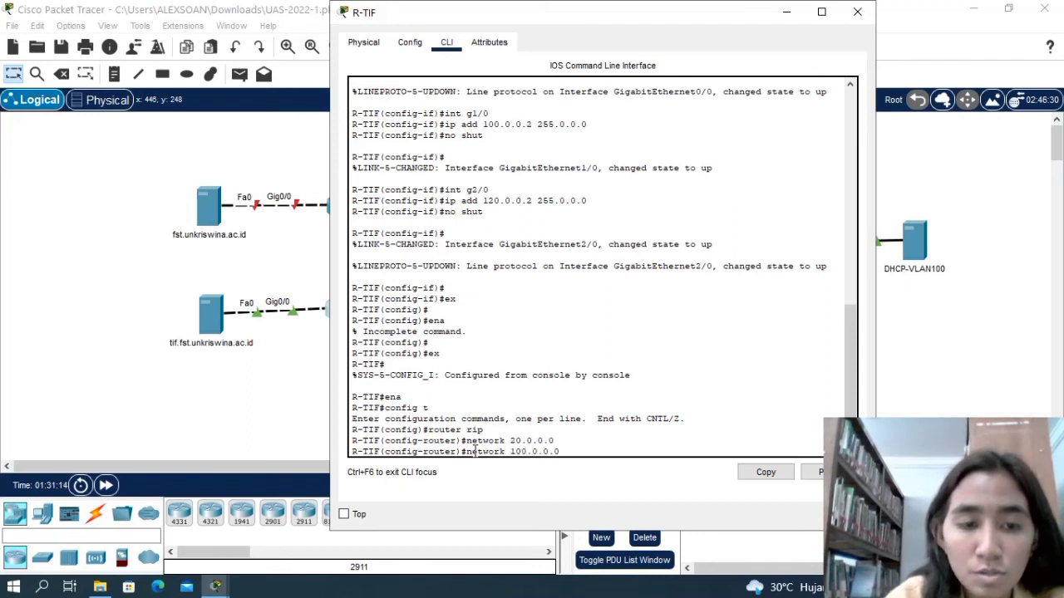
pyautogui.press('Return')
# Add network 120.0.0.0 to the RIP configuration of R-TIF and close the router's window.
pyautogui.write('net')
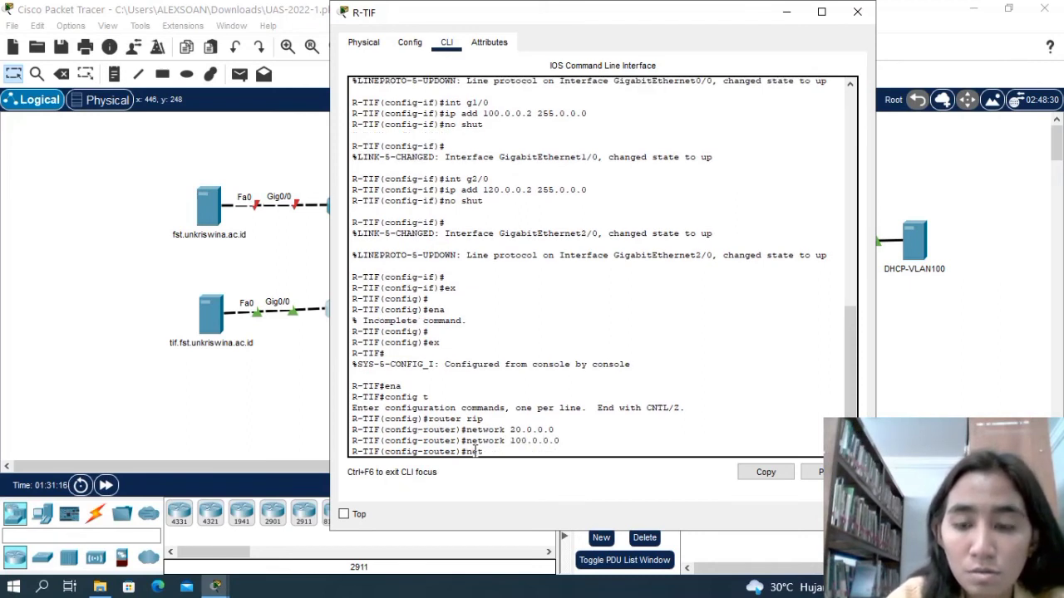
pyautogui.write('work')
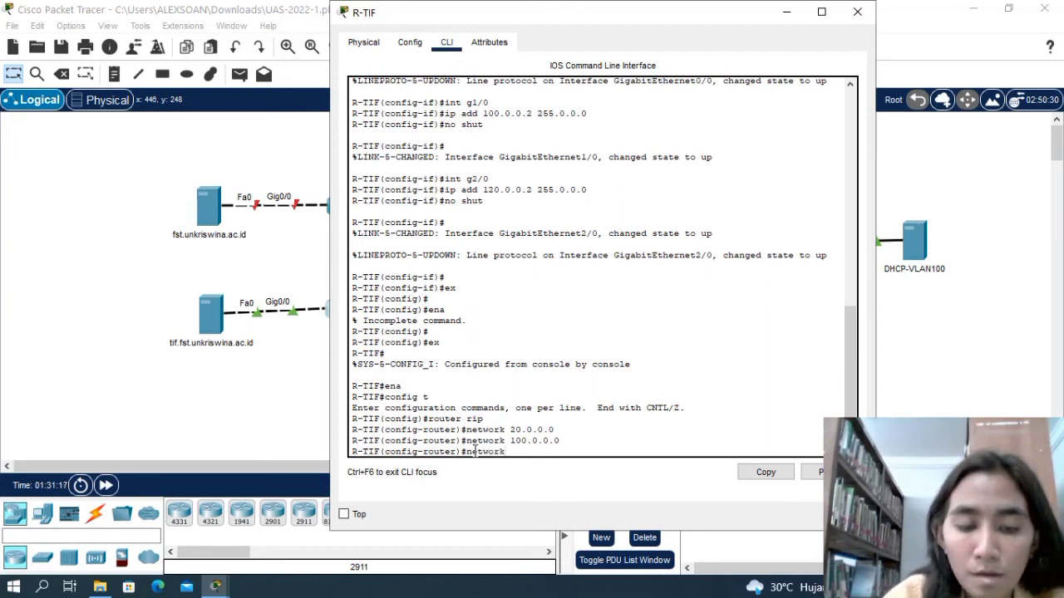
pyautogui.write(' 120')
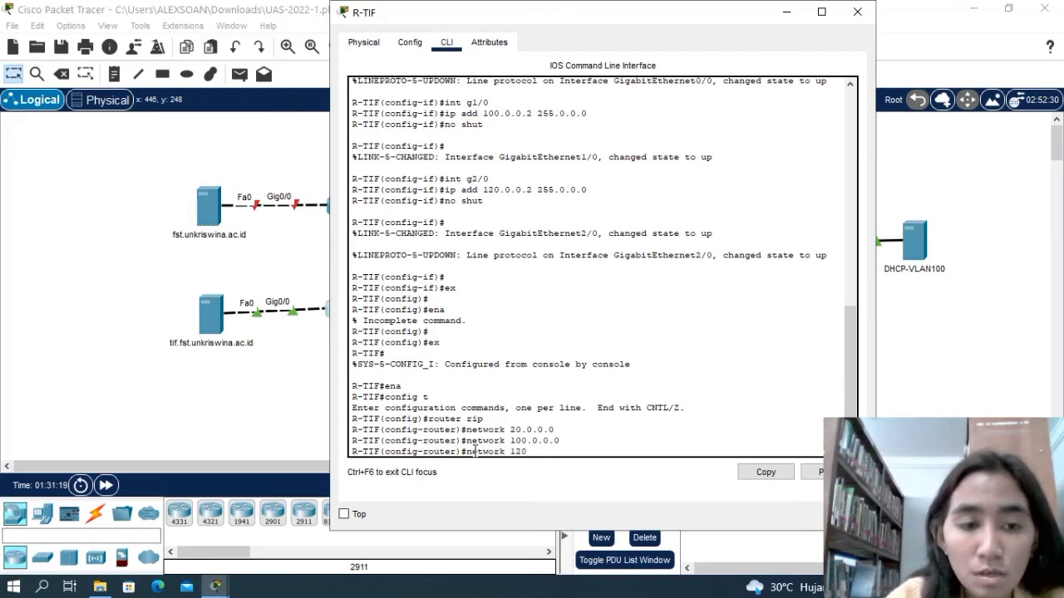
pyautogui.write('.0.0')
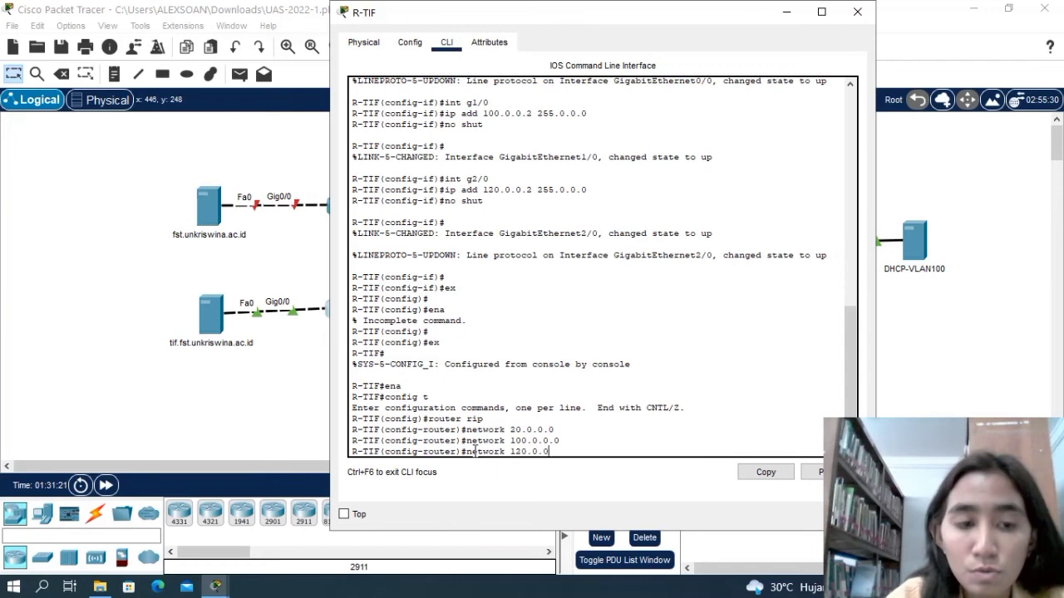
pyautogui.write('.0.0')
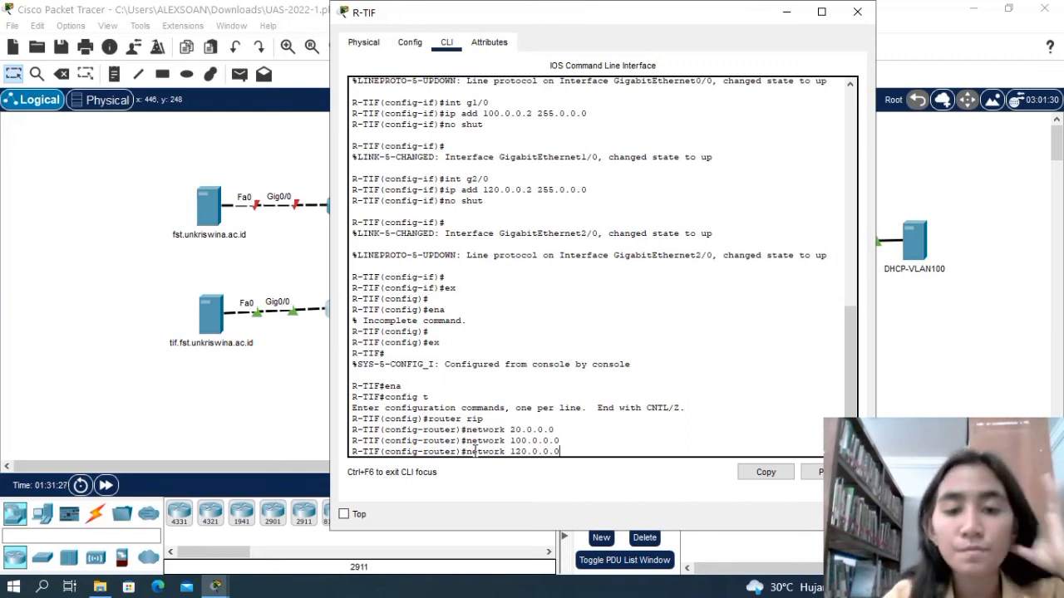
pyautogui.press('Return')
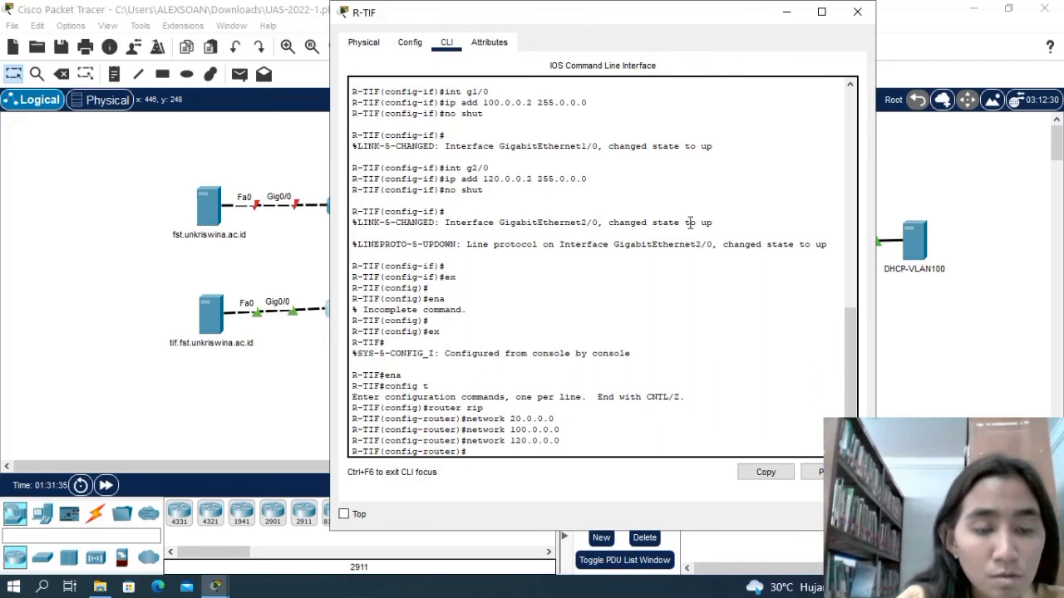
pyautogui.click(856, 13)
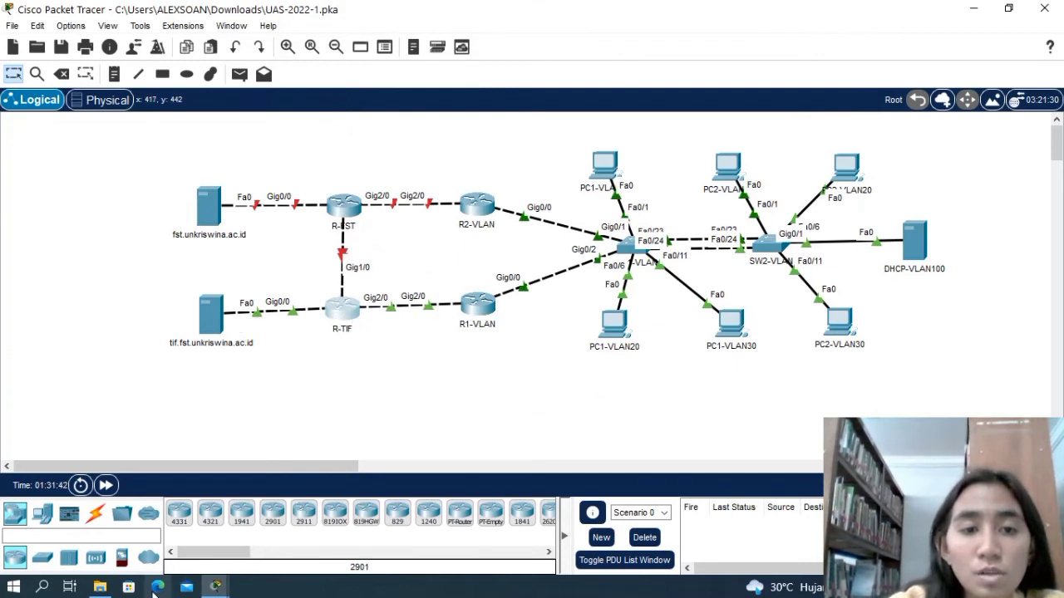
# Check the RIP and DHCP relay tasks in the PT Activity instructions and return to the topology.
pyautogui.moveTo(215, 587)
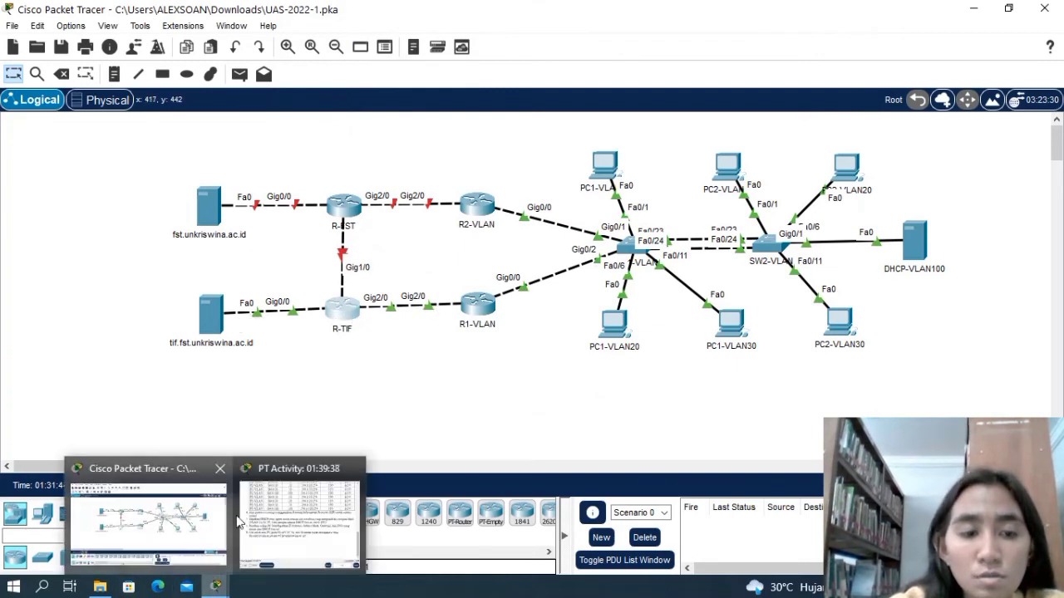
pyautogui.click(278, 532)
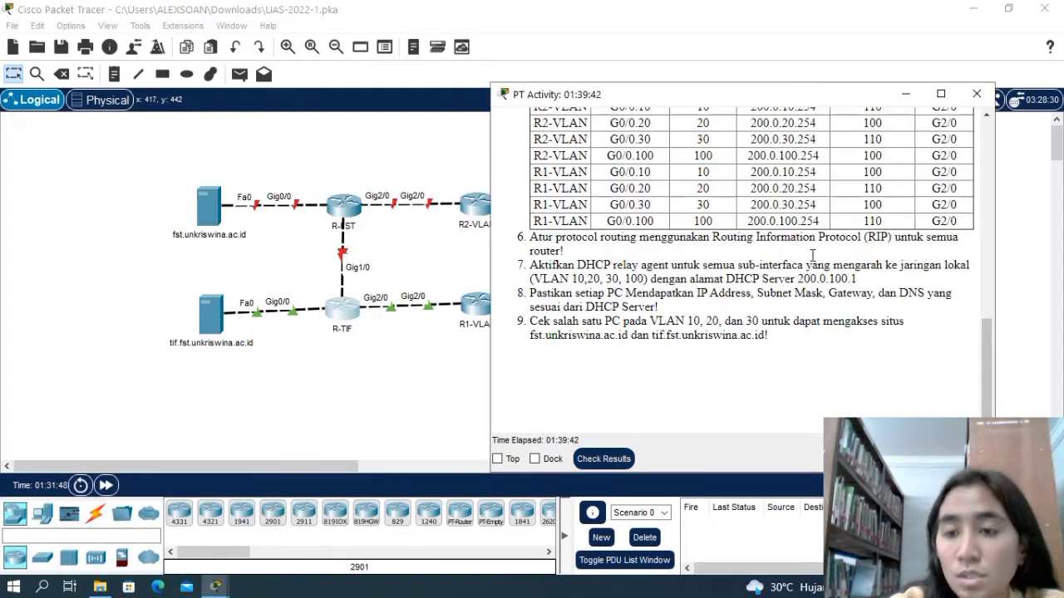
pyautogui.moveTo(218, 589)
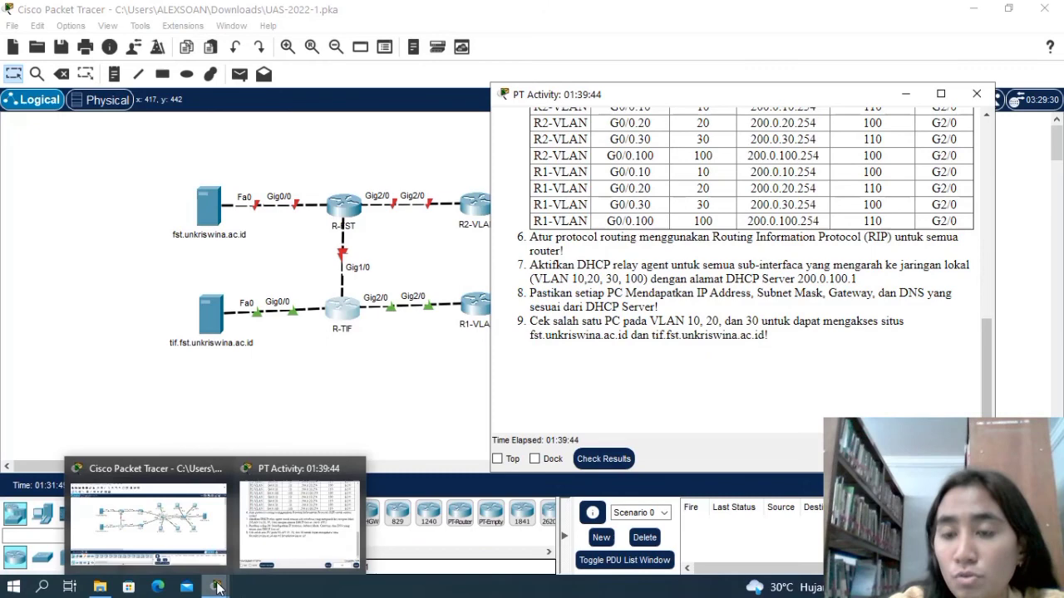
pyautogui.click(204, 536)
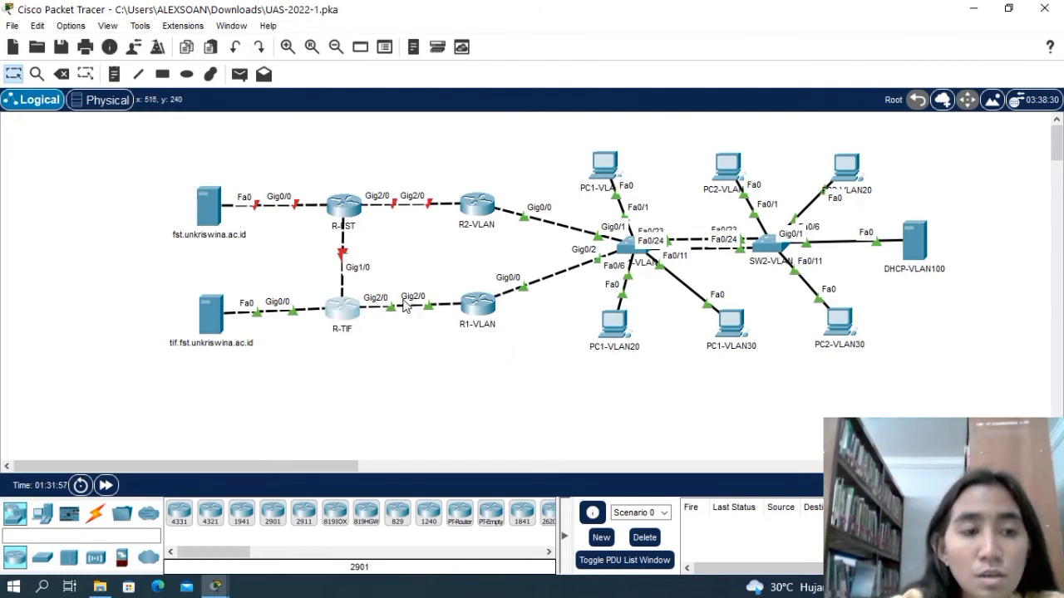
# Open the command line of R-FST and enter global configuration mode with ena and config t.
pyautogui.click(346, 208)
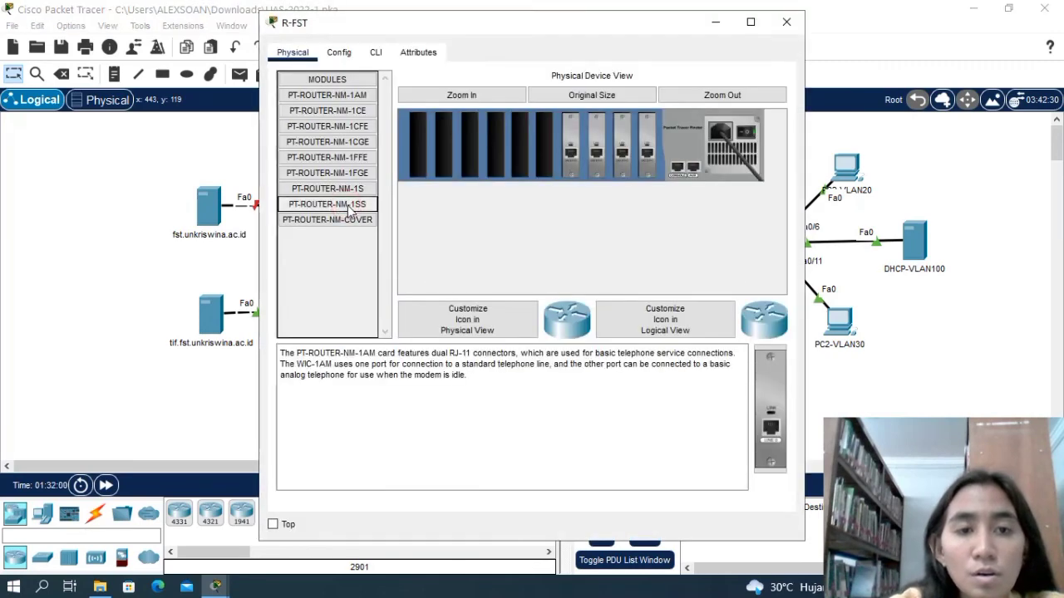
pyautogui.click(375, 52)
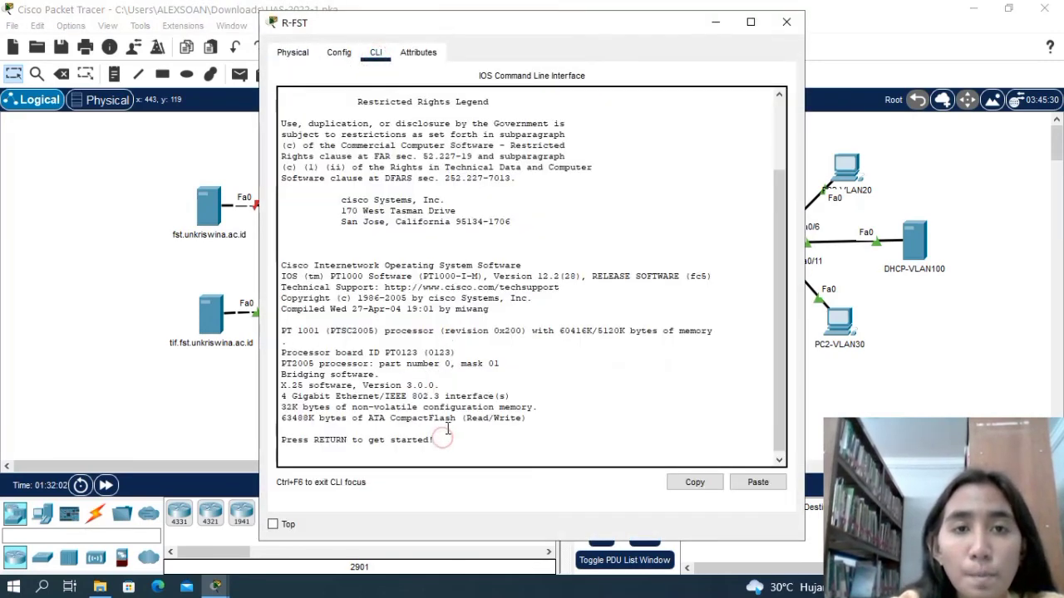
pyautogui.press('Return')
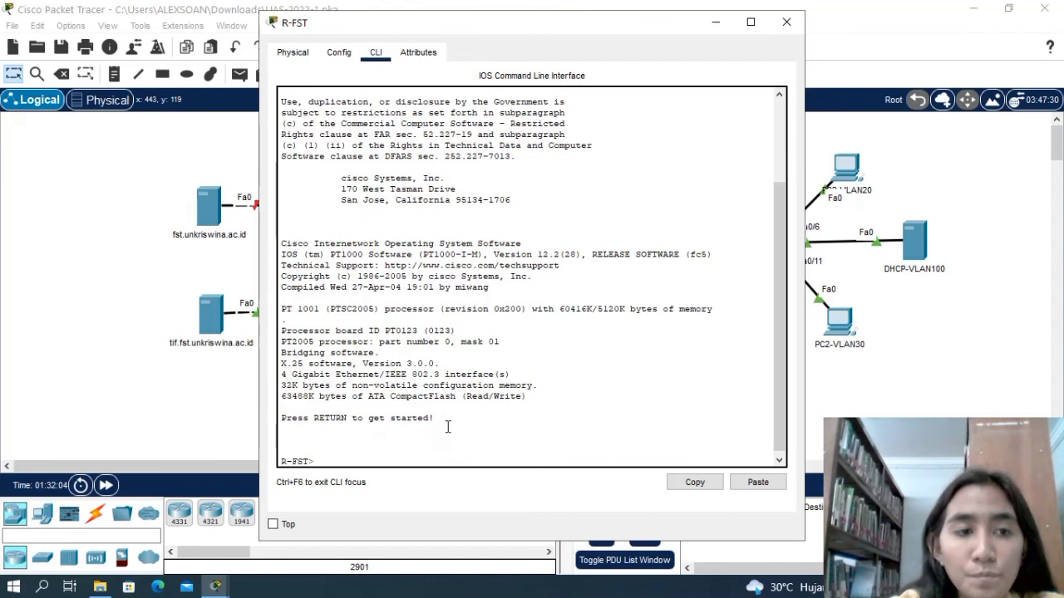
pyautogui.write('ena')
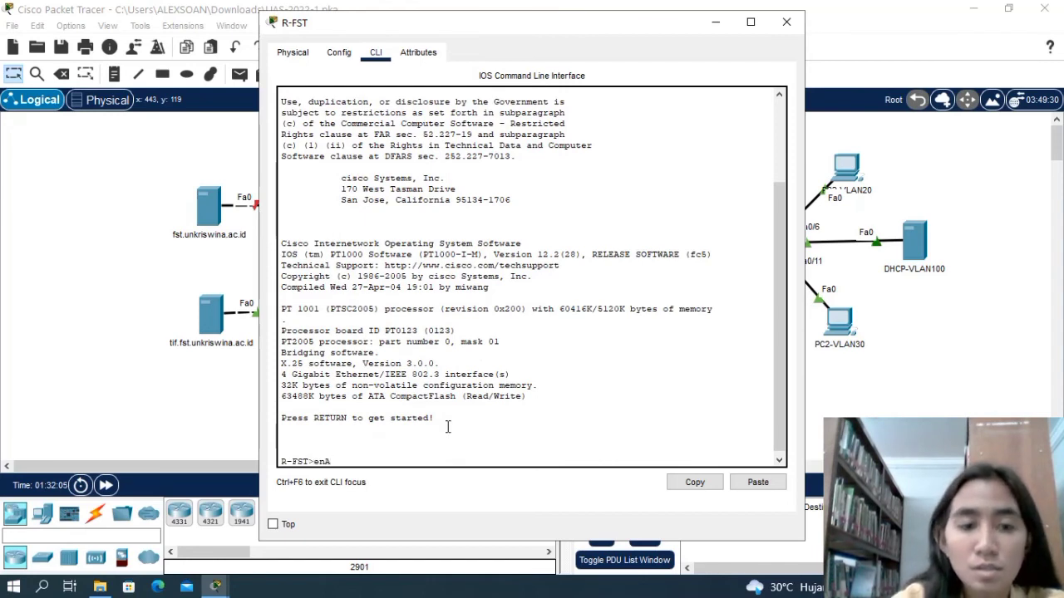
pyautogui.press('Return')
pyautogui.write('c')
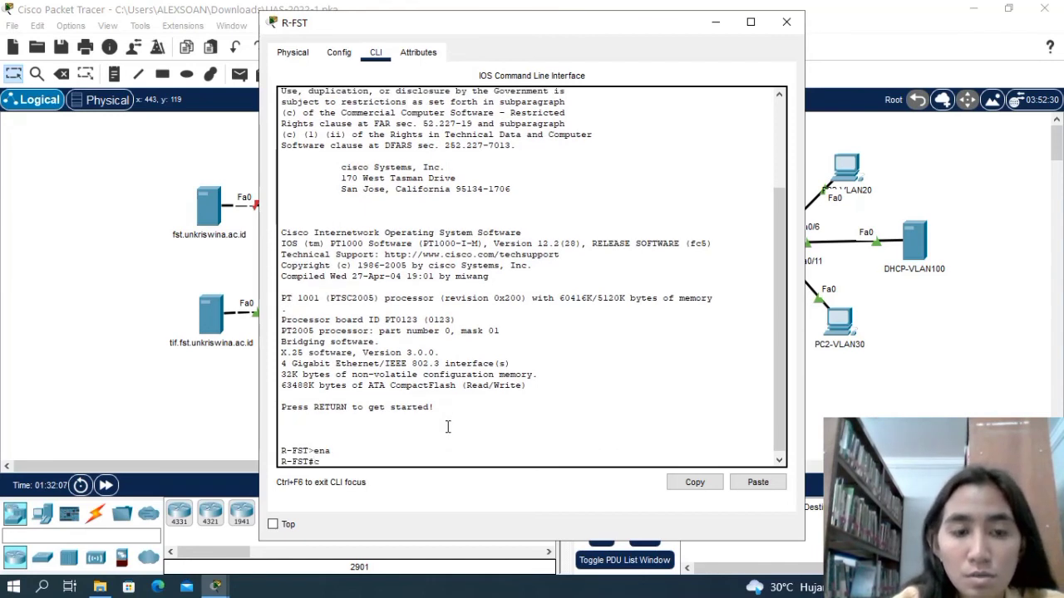
pyautogui.write('onfig t')
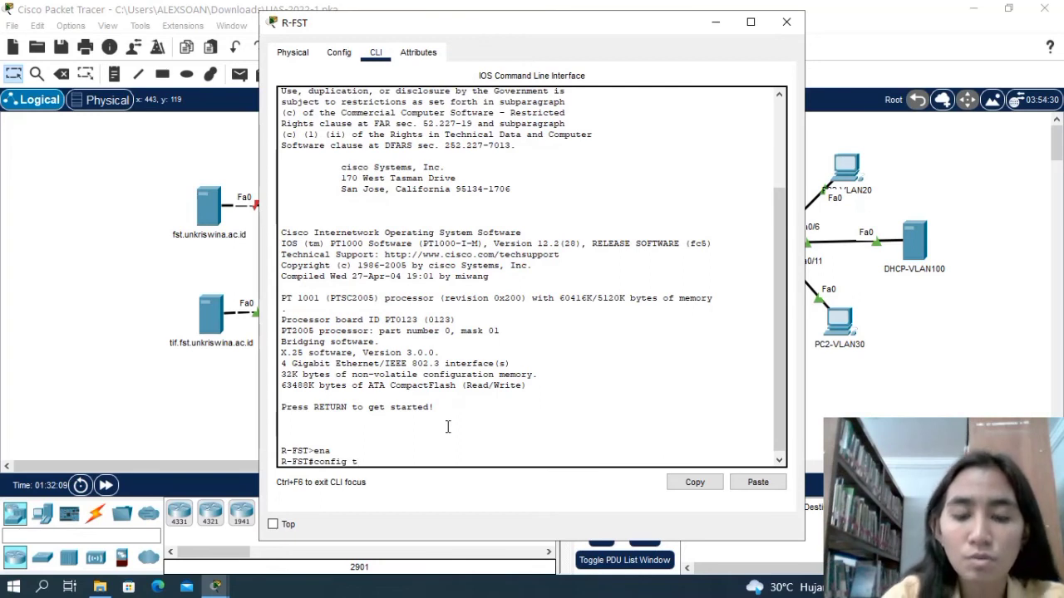
pyautogui.press('Return')
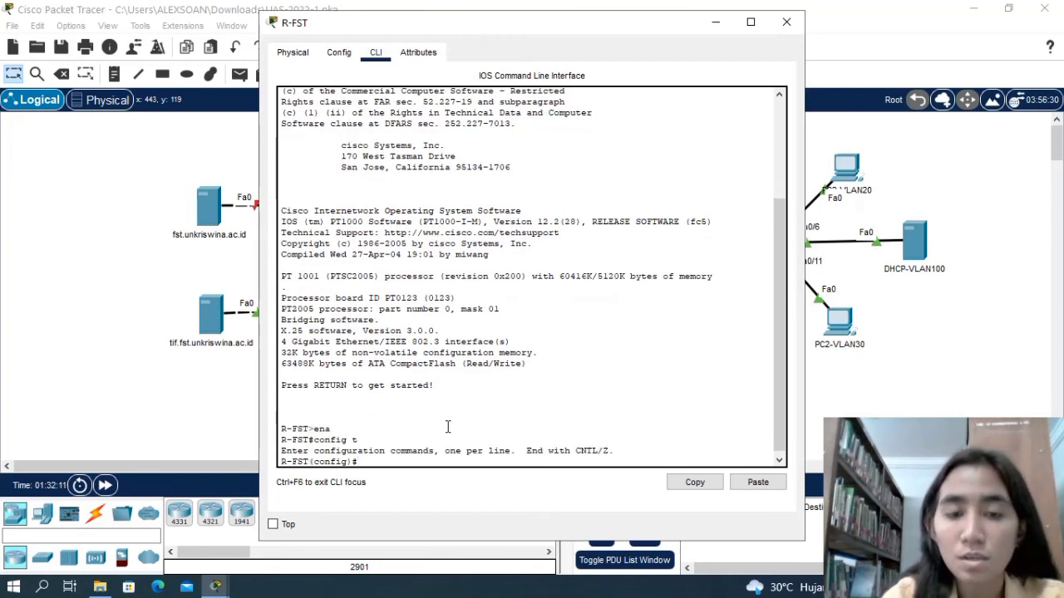
# Try to add a static route on R-FST with the command ip route 10.0.0.0.
pyautogui.write('ip ')
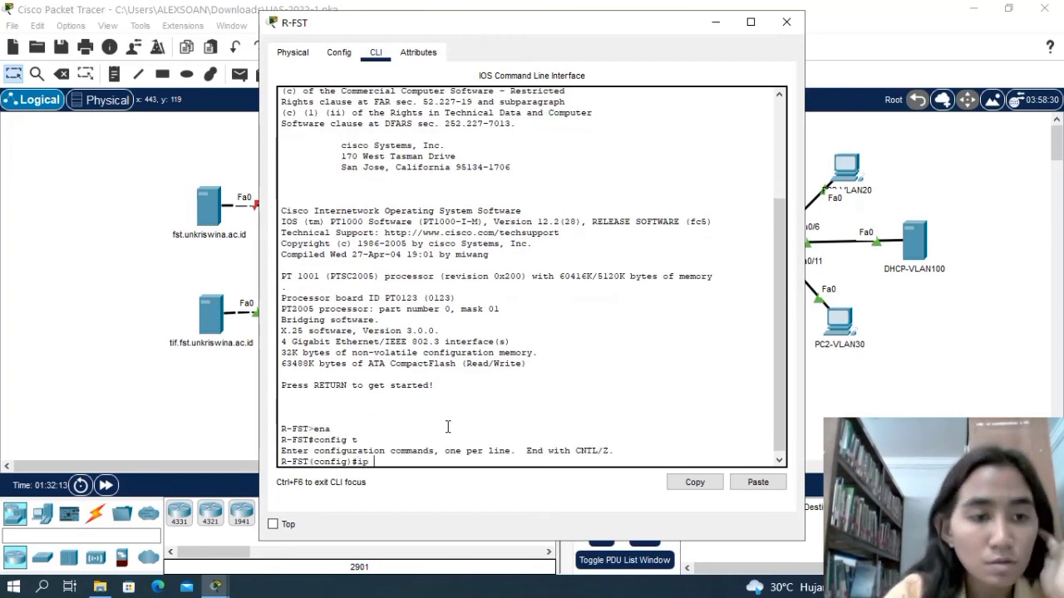
pyautogui.write('route')
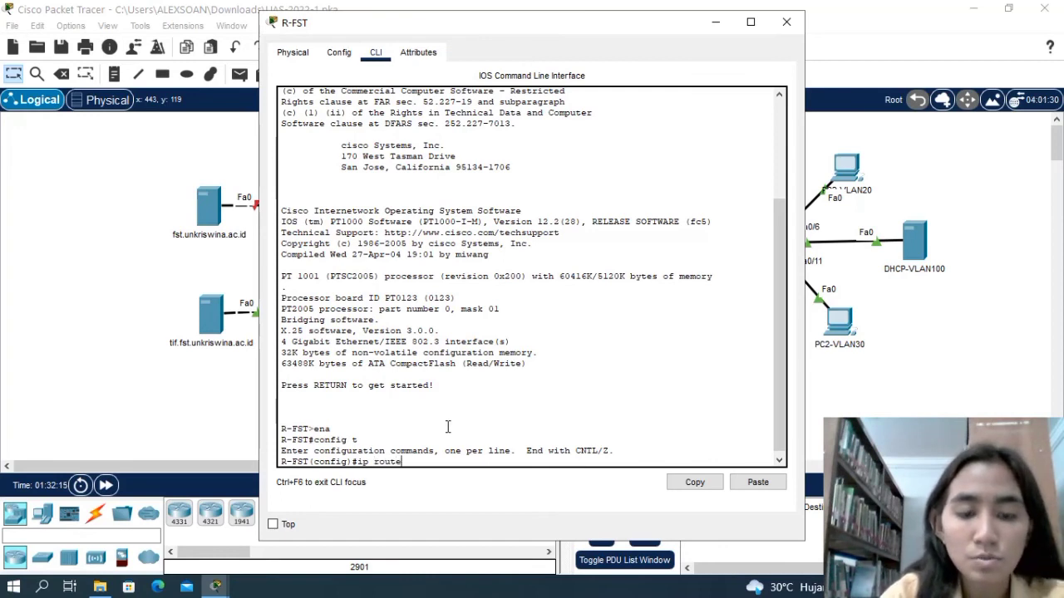
pyautogui.write(' 10.0.0')
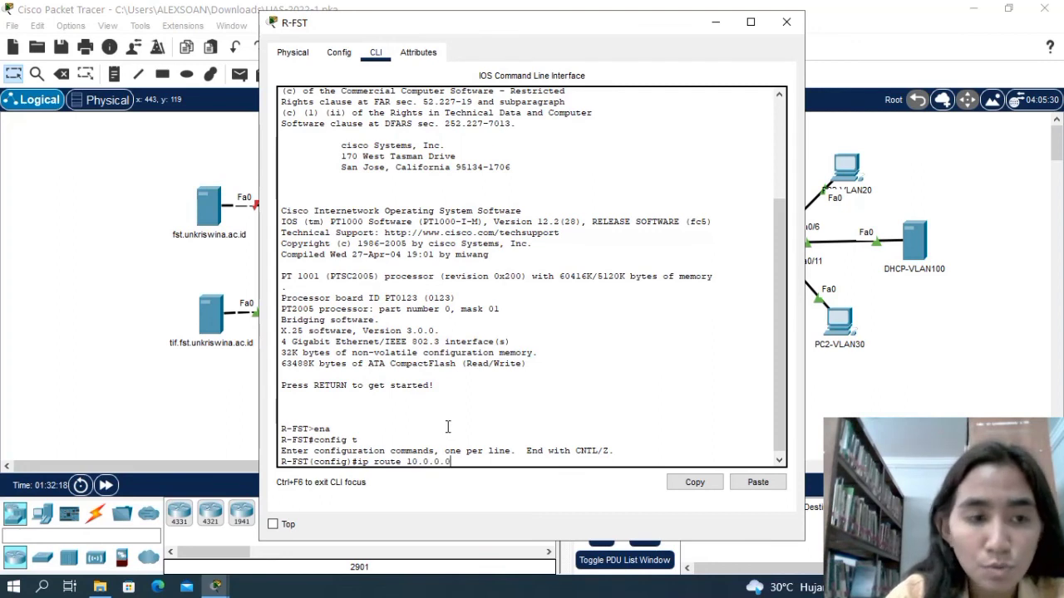
pyautogui.write('.0')
pyautogui.press('Return')
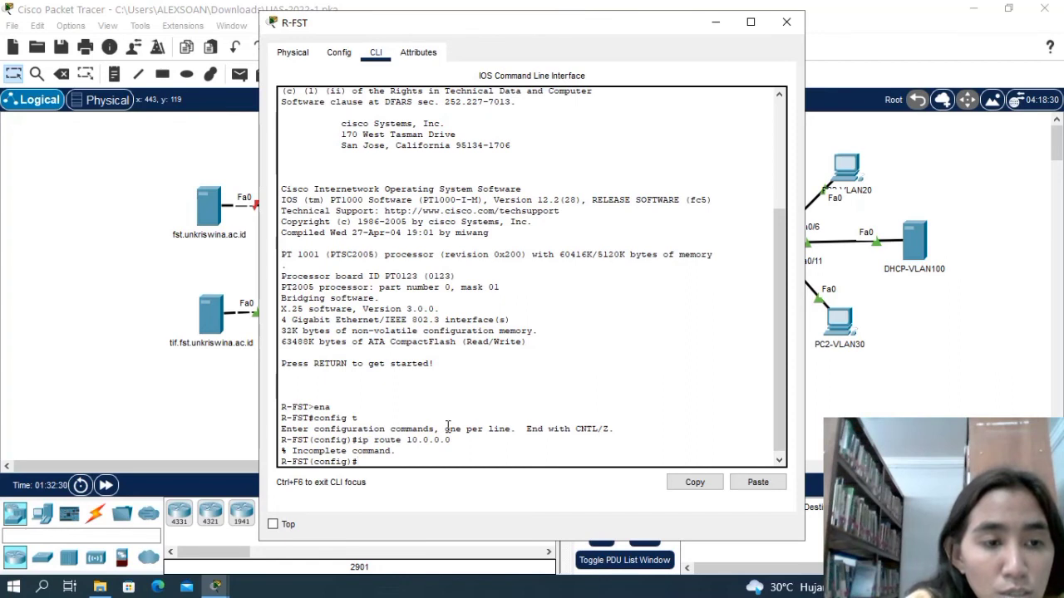
# Start RIP routing on R-FST with router rip and add network 10.0.0.0.
pyautogui.write('router r')
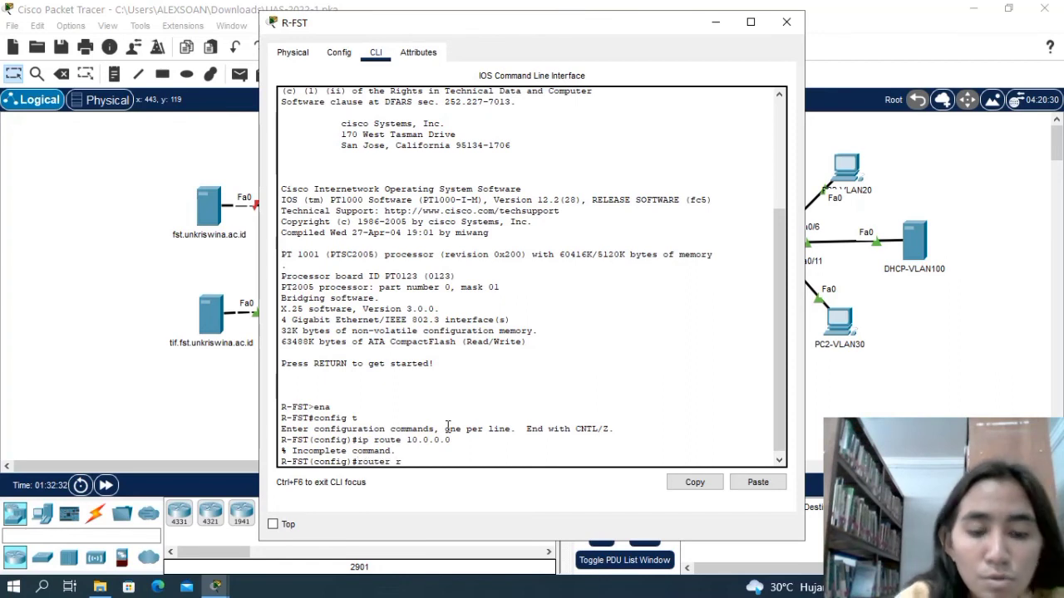
pyautogui.write('ip')
pyautogui.press('Return')
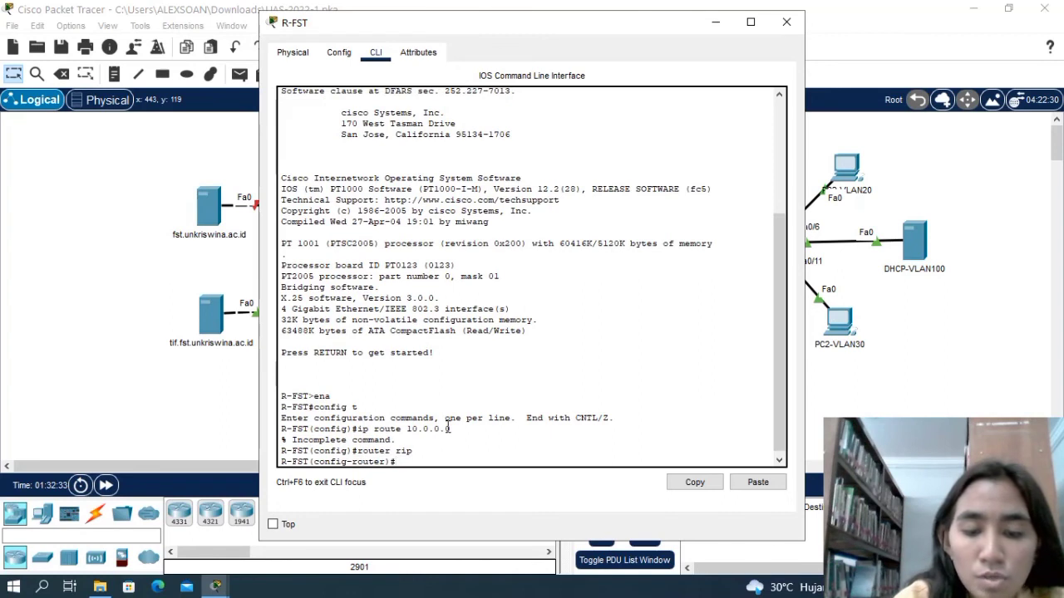
pyautogui.write('n')
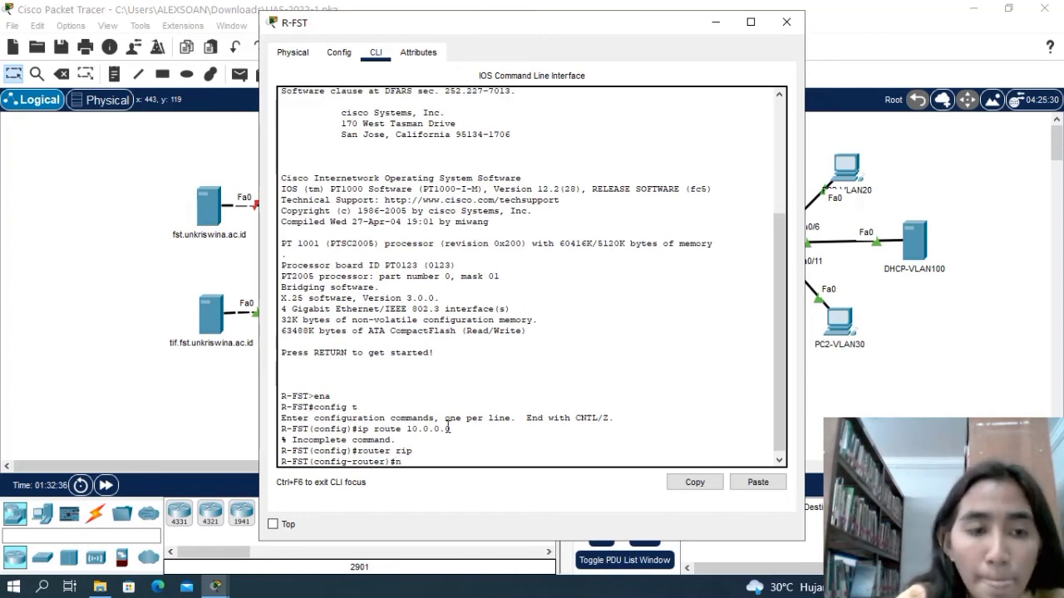
pyautogui.write('etwork')
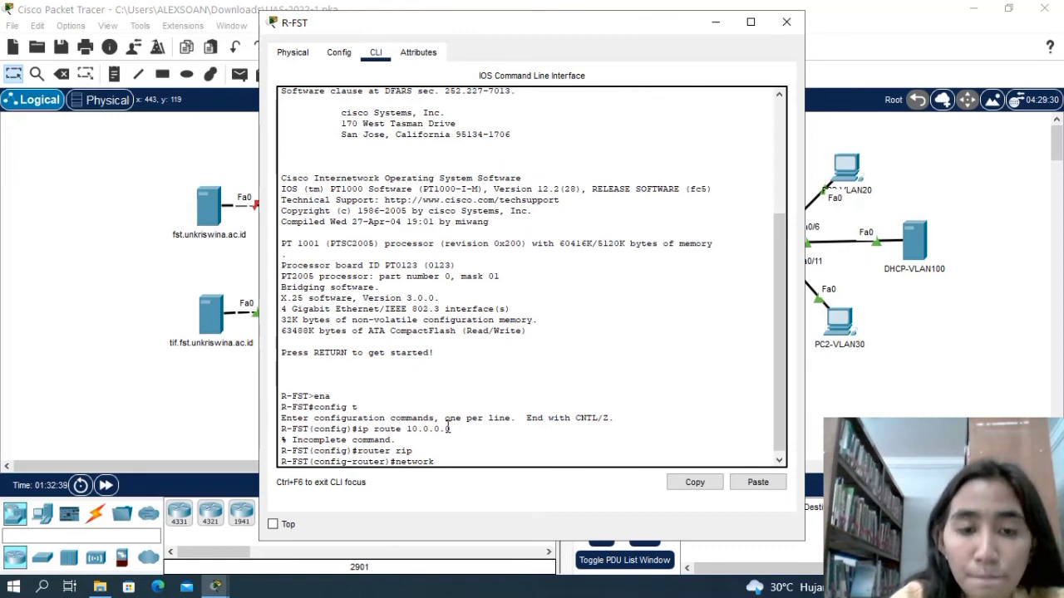
pyautogui.write('0.0.0.0')
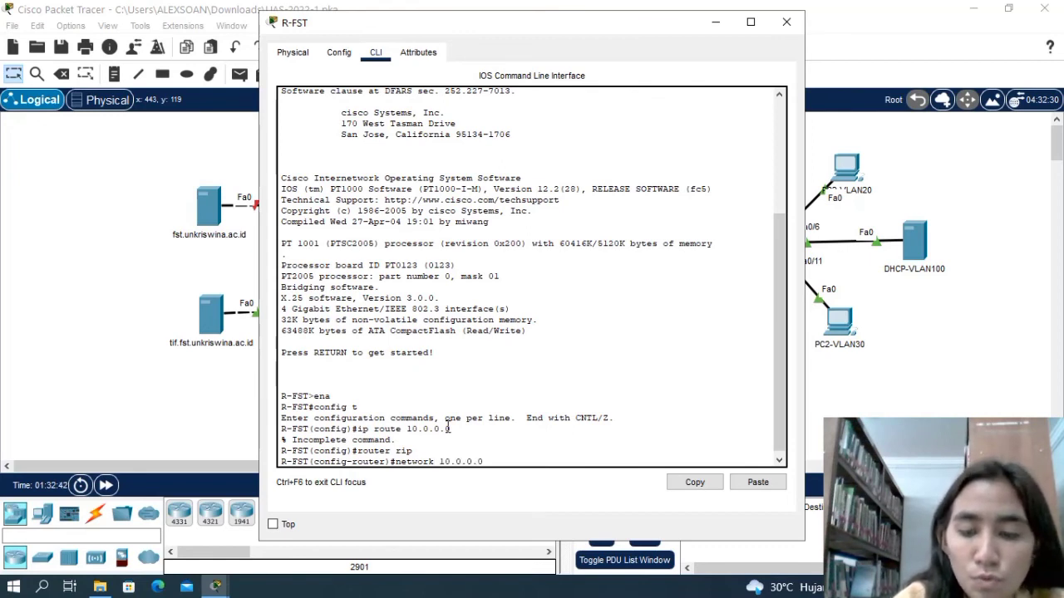
pyautogui.press('Return')
# Add network 100.0.0.0 to the RIP configuration of R-FST.
pyautogui.write('ne')
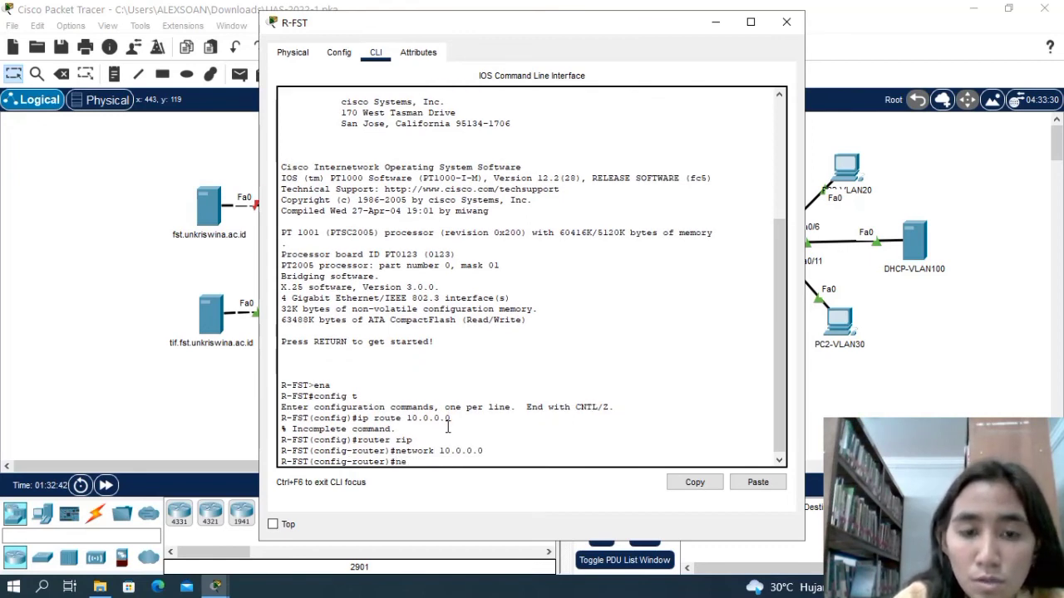
pyautogui.write('twork')
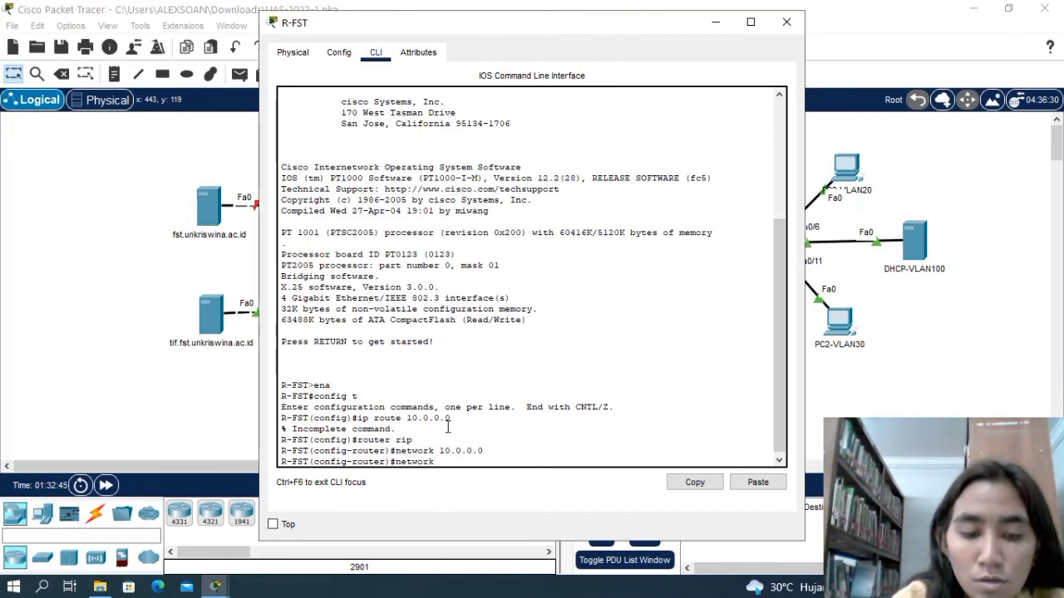
pyautogui.write(' 100.0')
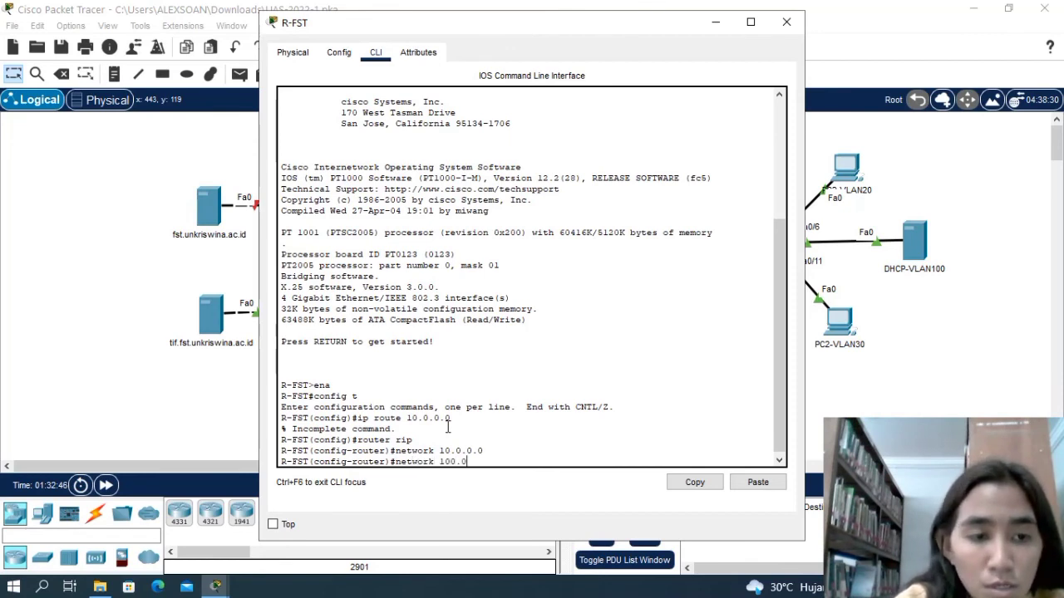
pyautogui.write('.0.0')
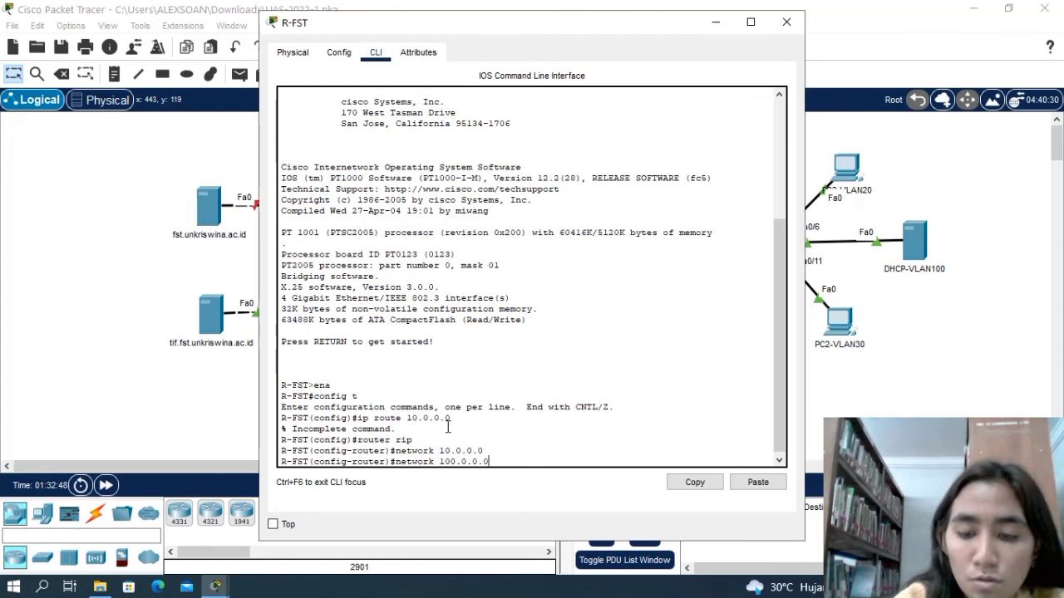
pyautogui.press('Return')
# Add network 110.0.0.0 to the RIP configuration of R-FST.
pyautogui.write('net')
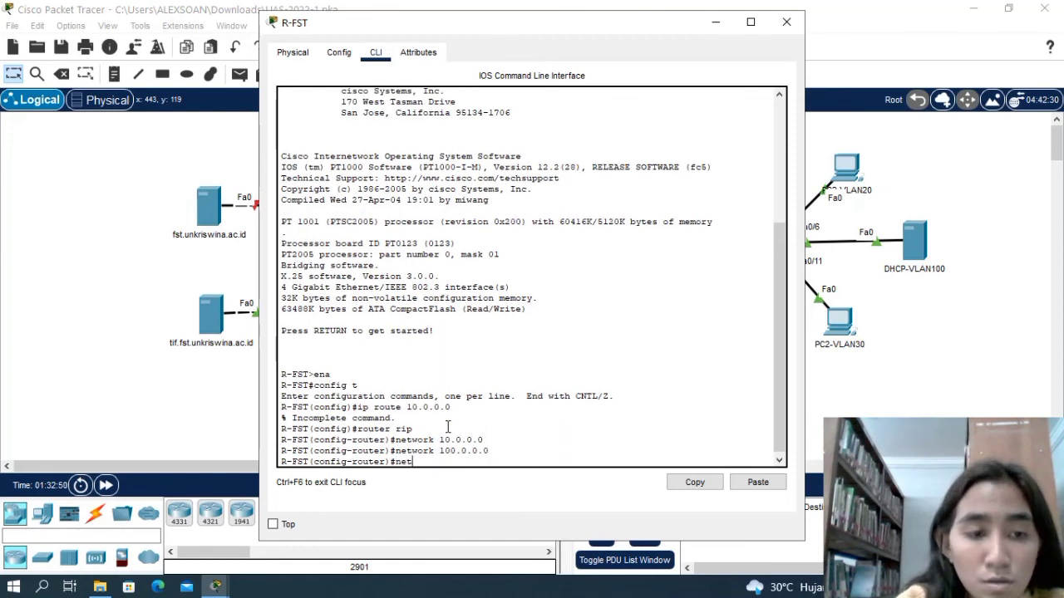
pyautogui.write('work 110')
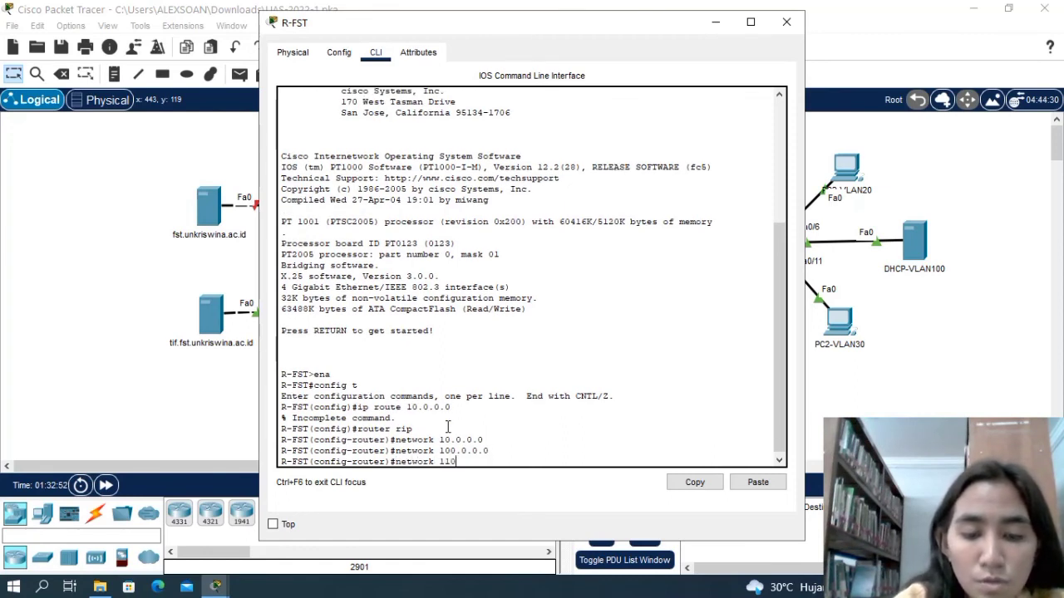
pyautogui.write('.0')
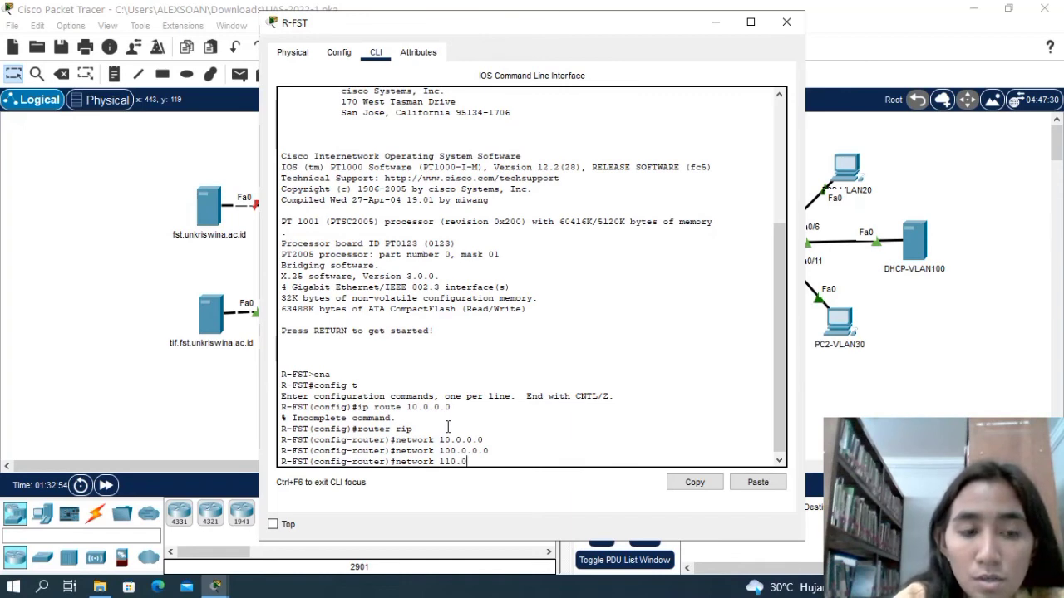
pyautogui.write('.0.00')
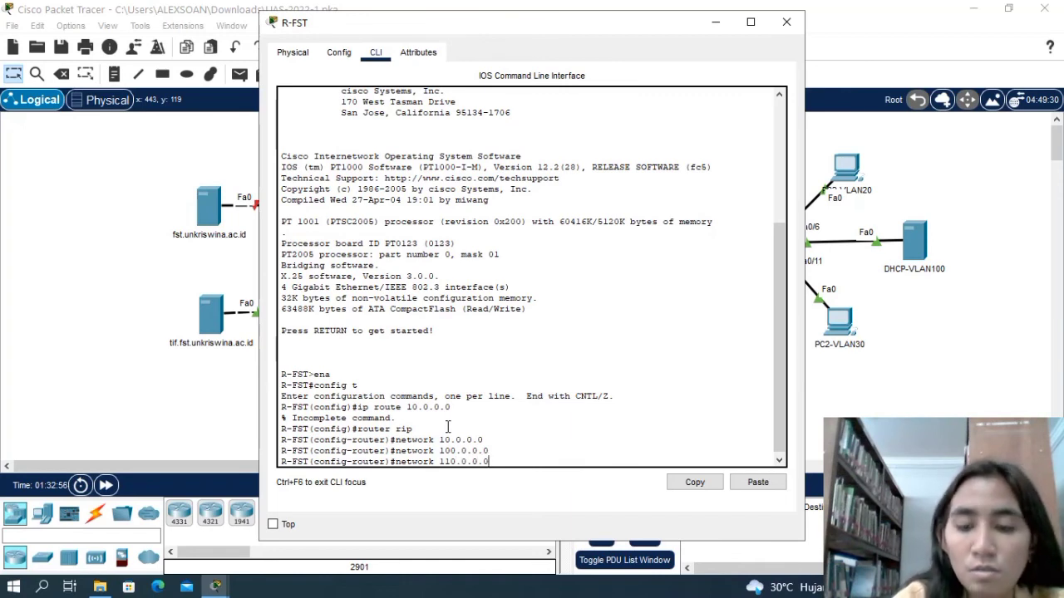
pyautogui.press('Return')
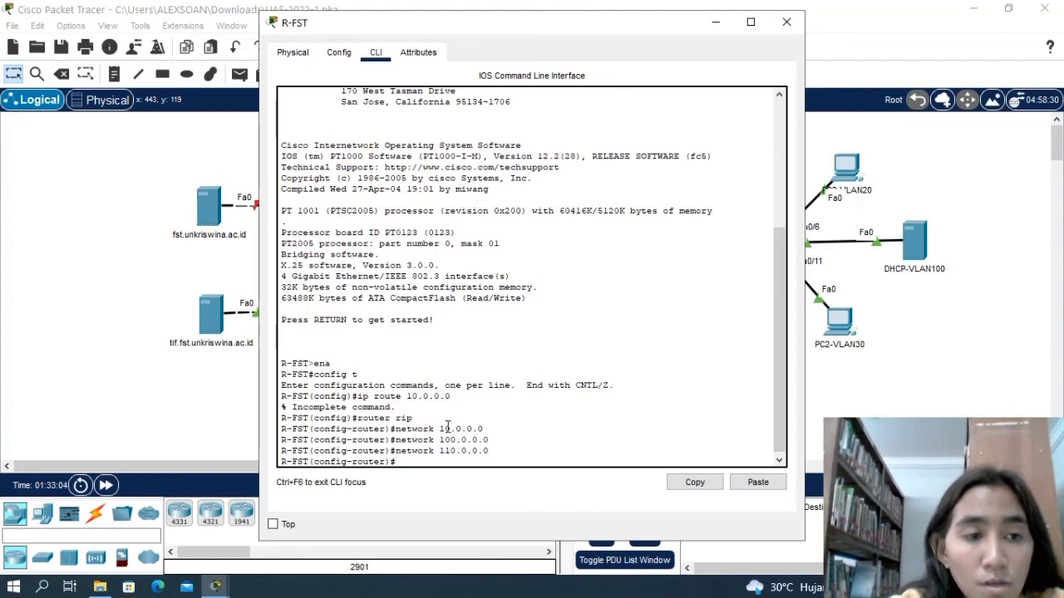
pyautogui.press('Return')
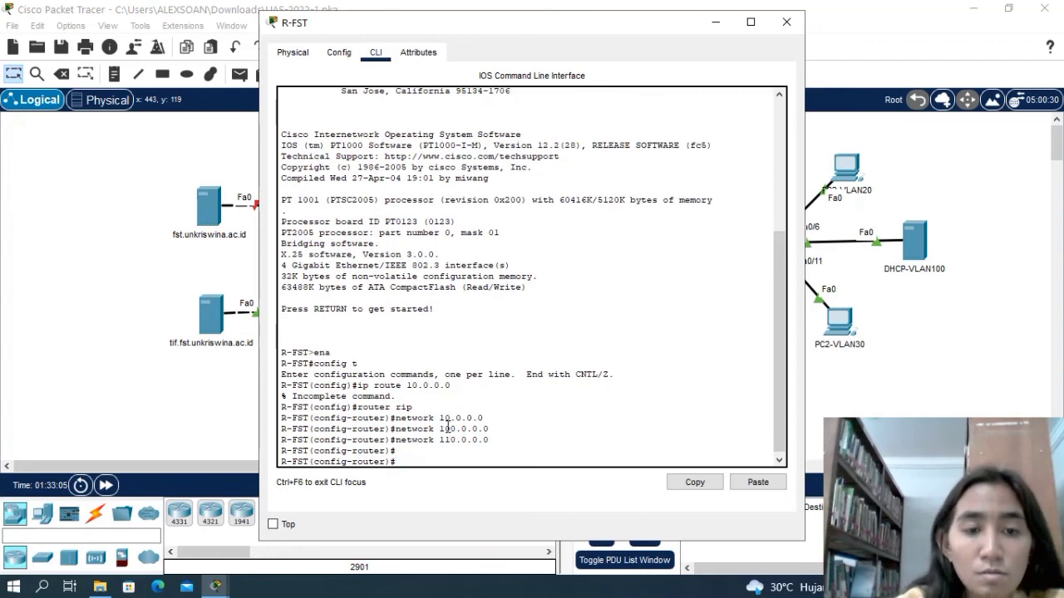
# Exit the RIP and global configuration modes of R-FST back to the privileged prompt.
pyautogui.write('ex')
pyautogui.press('Return')
pyautogui.press('Return')
pyautogui.press('Return')
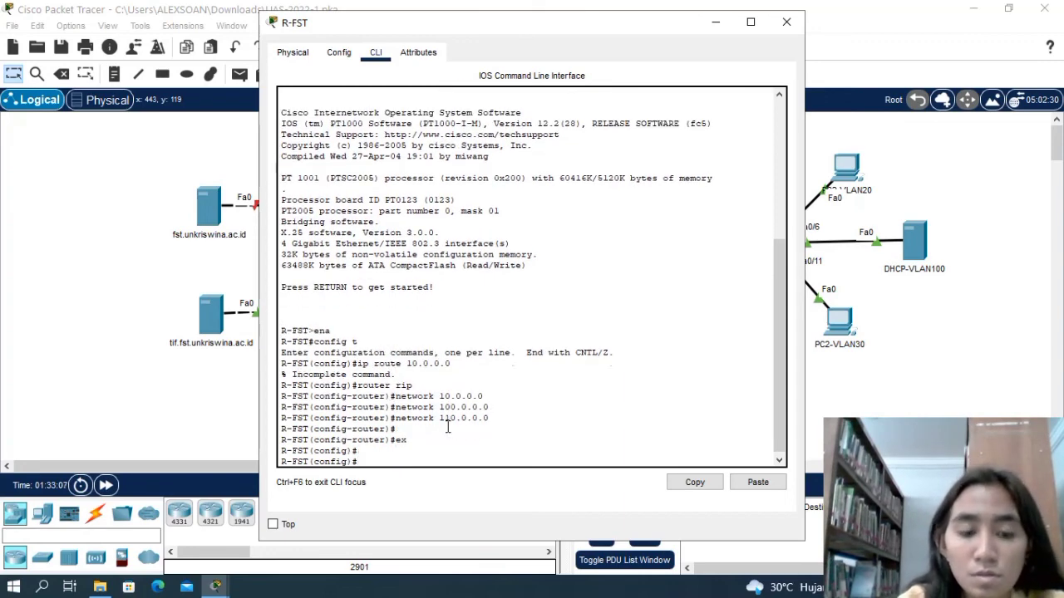
pyautogui.write('ex')
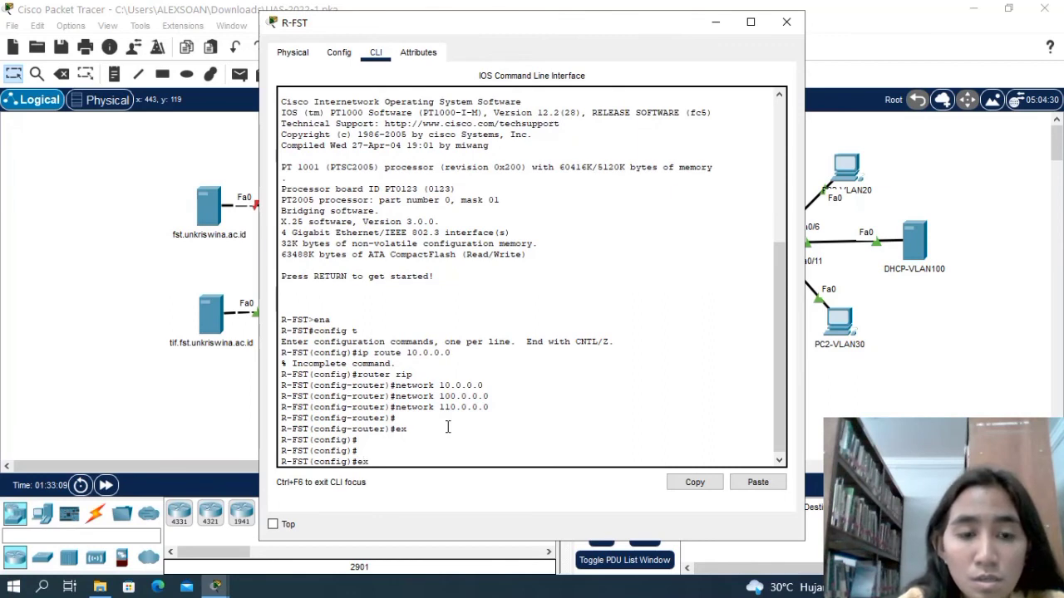
pyautogui.press('Return')
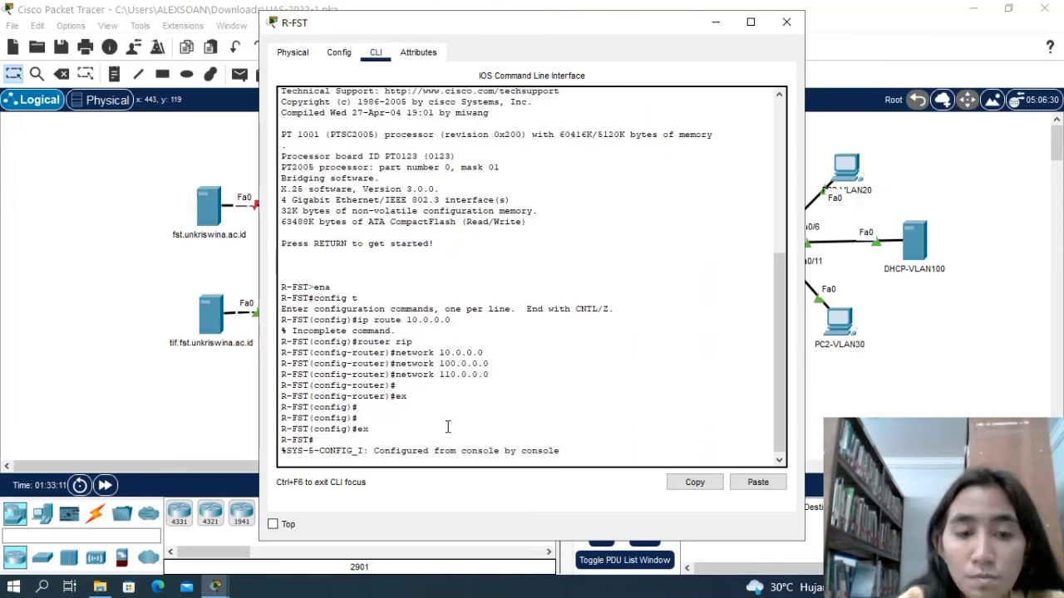
# Enter global configuration mode on R-FST again with ena and config t.
pyautogui.write('ena')
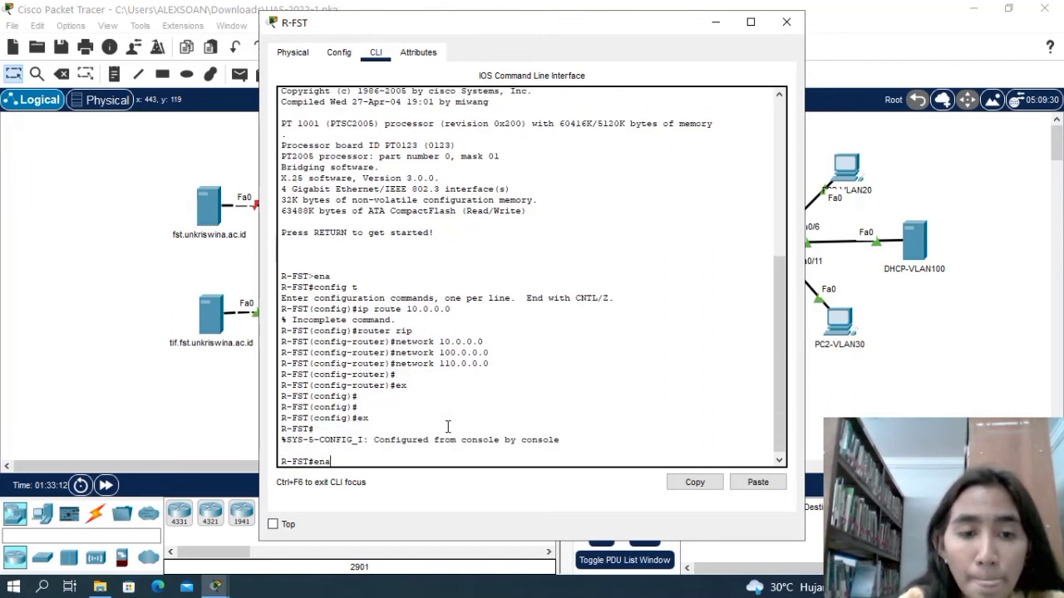
pyautogui.press('Return')
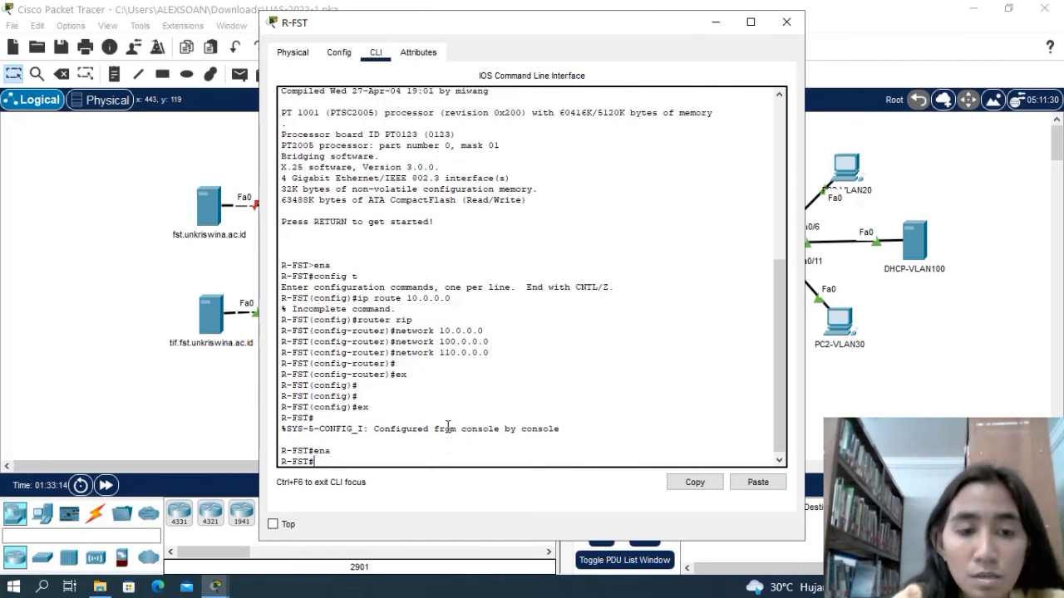
pyautogui.write('config t')
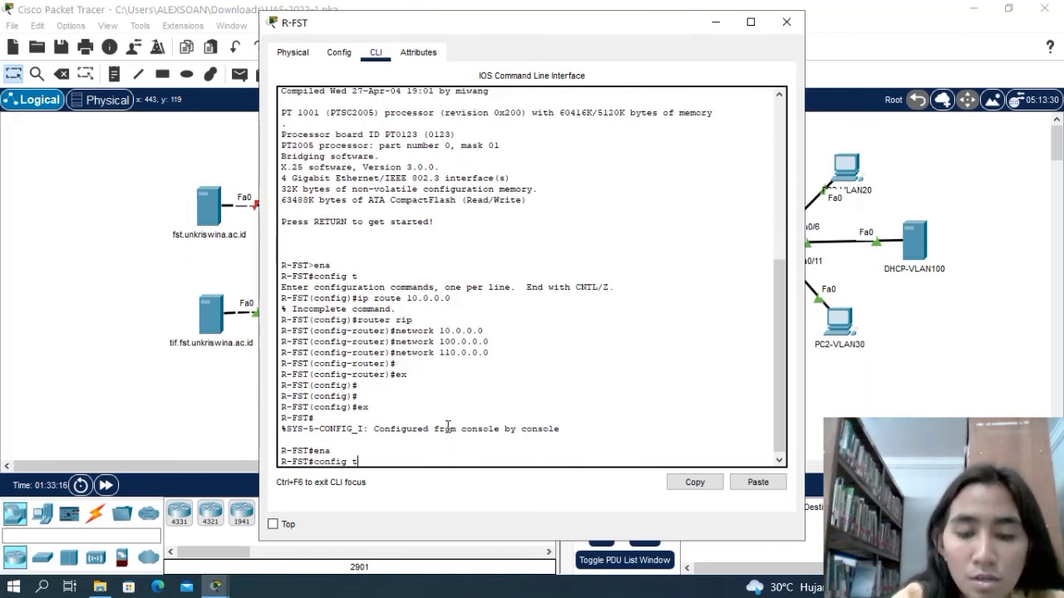
pyautogui.press('Return')
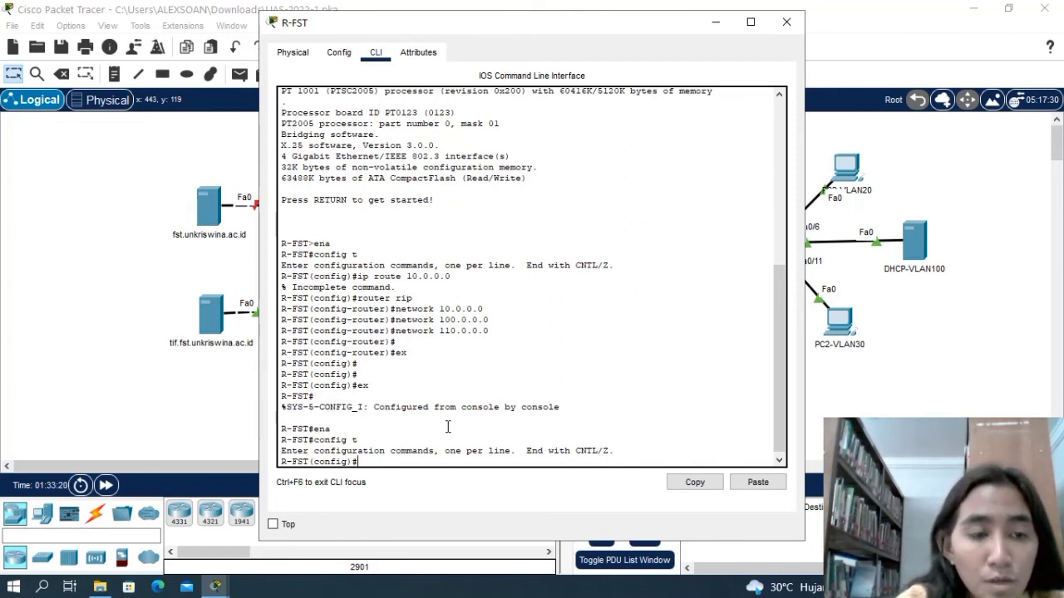
# Try to set IP address 10.0.0.254 with mask 255.0.0.0 directly from the global configuration mode of R-FST.
pyautogui.write('p ')
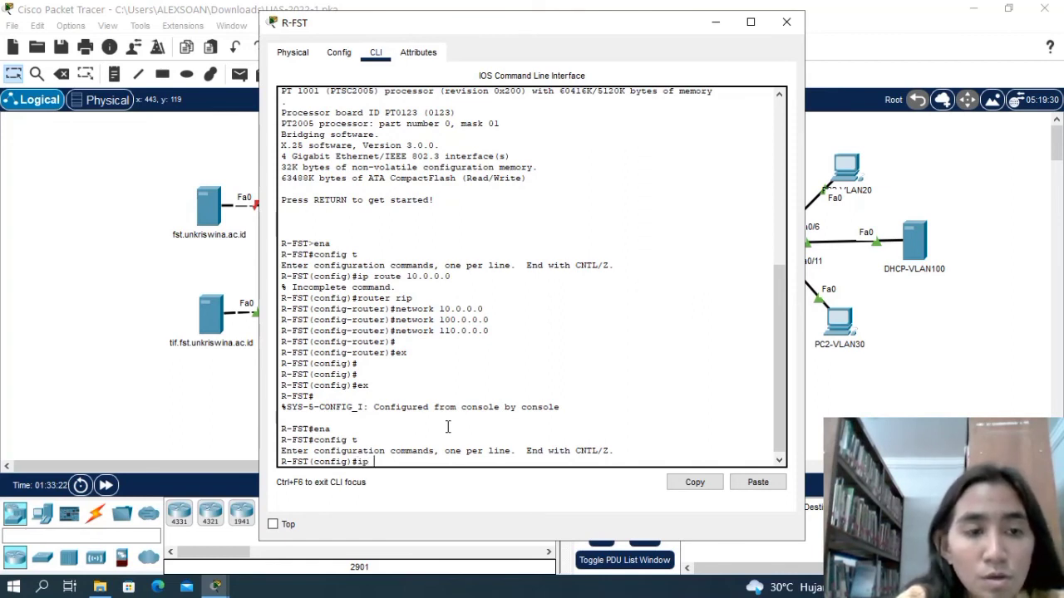
pyautogui.write('add 10')
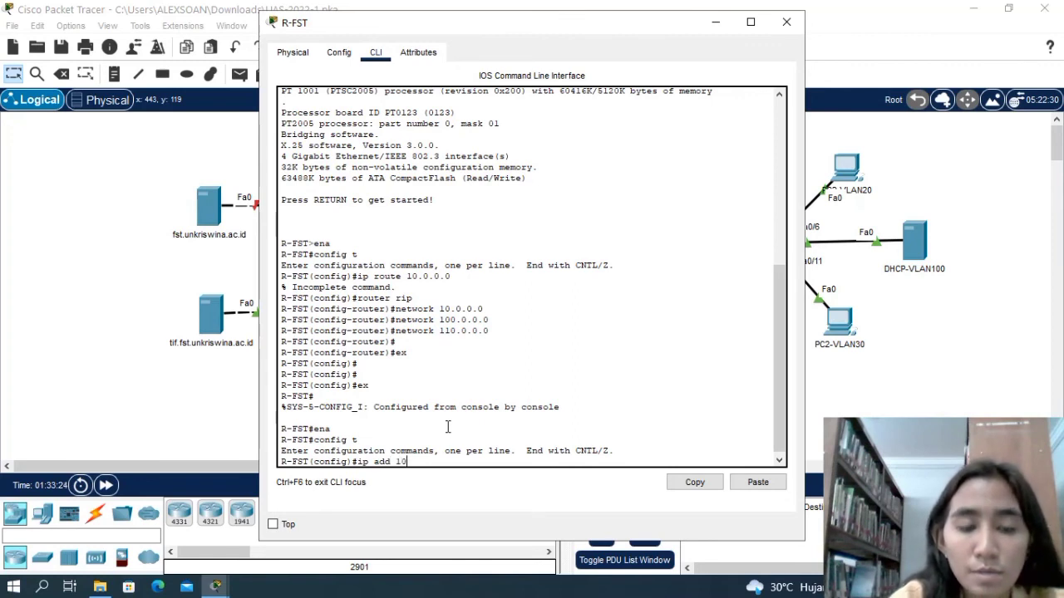
pyautogui.write('.0.0')
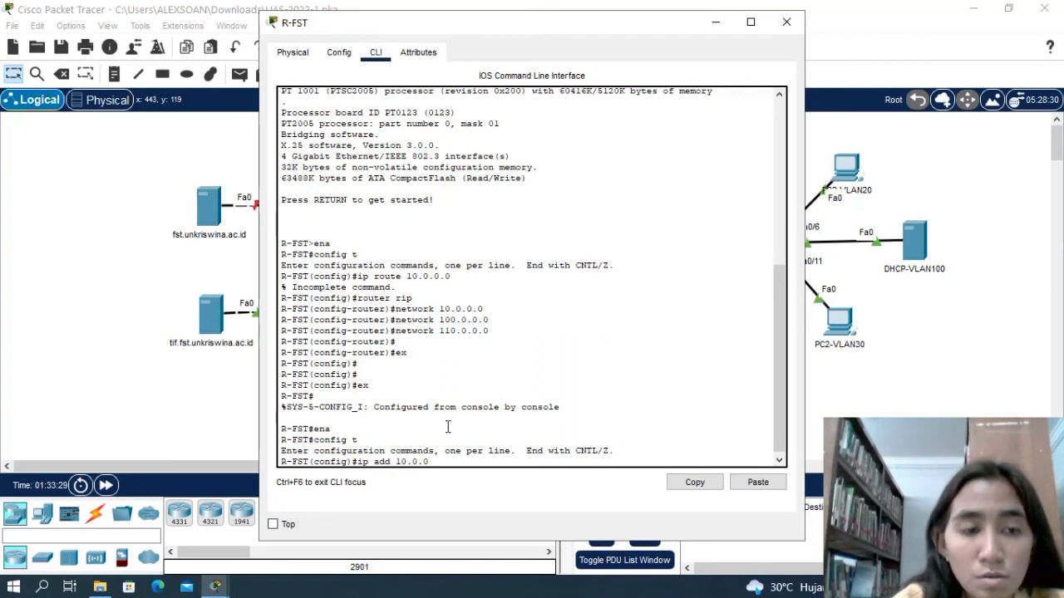
pyautogui.write('.254')
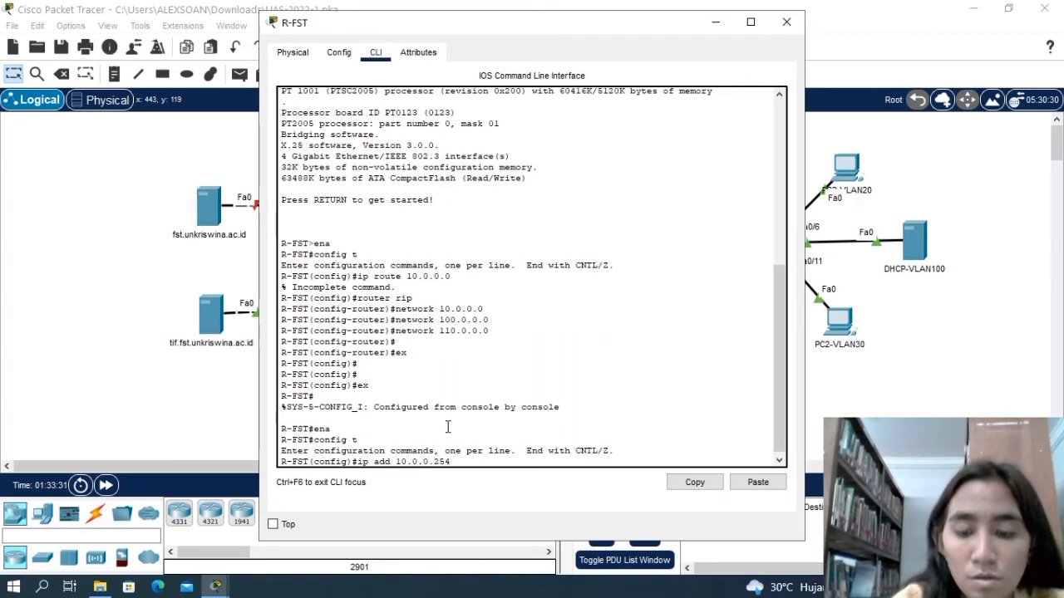
pyautogui.write(' 255')
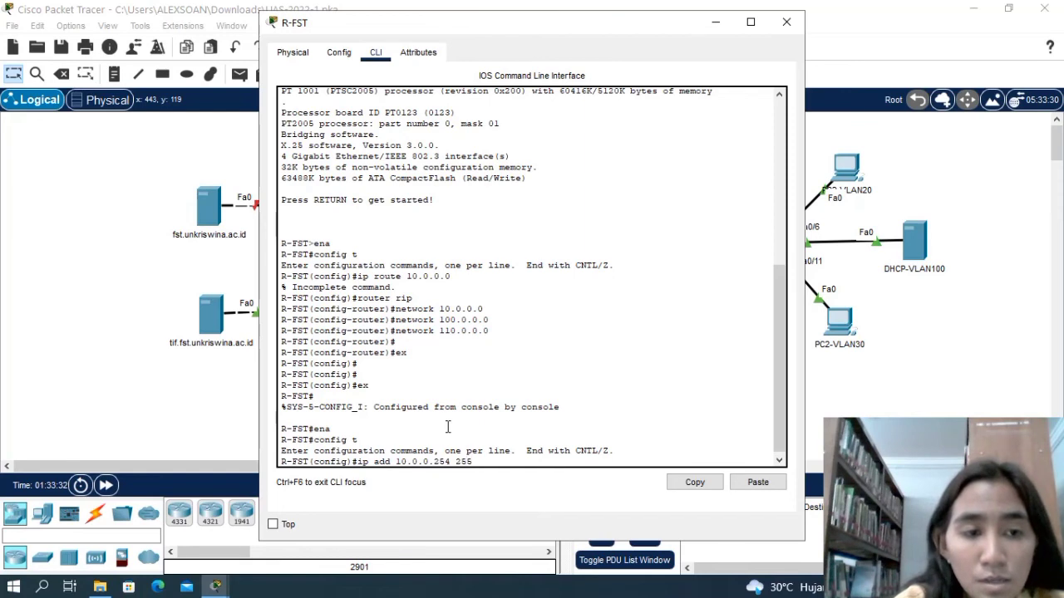
pyautogui.write('.0.0.0')
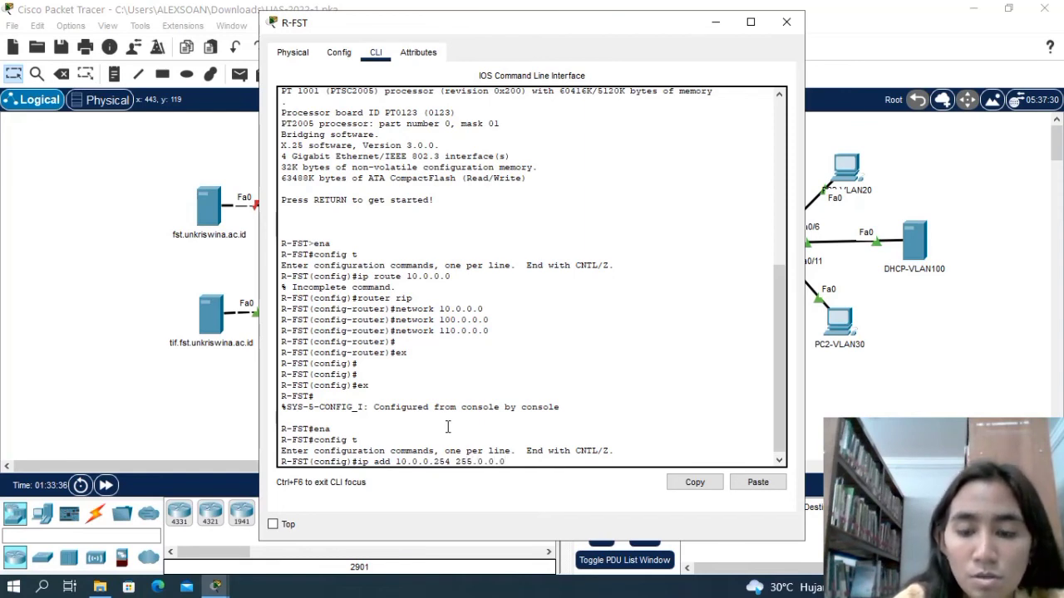
pyautogui.press('Return')
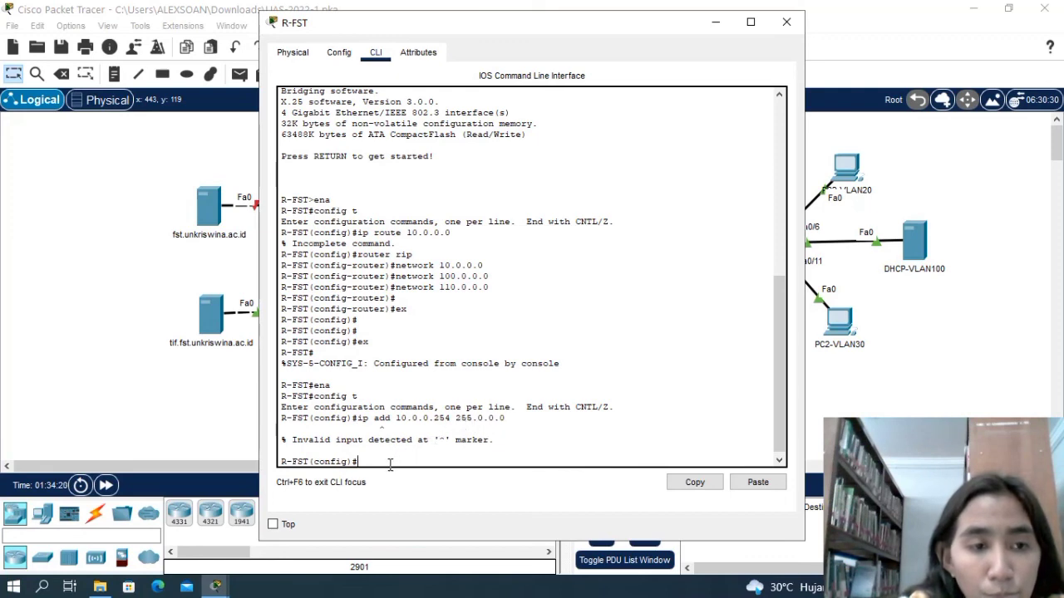
# Assign IP address 10.0.0.254 with mask 255.0.0.0 to interface g0/0 of R-FST.
pyautogui.write('itn')
pyautogui.press('BackSpace')
pyautogui.press('BackSpace')
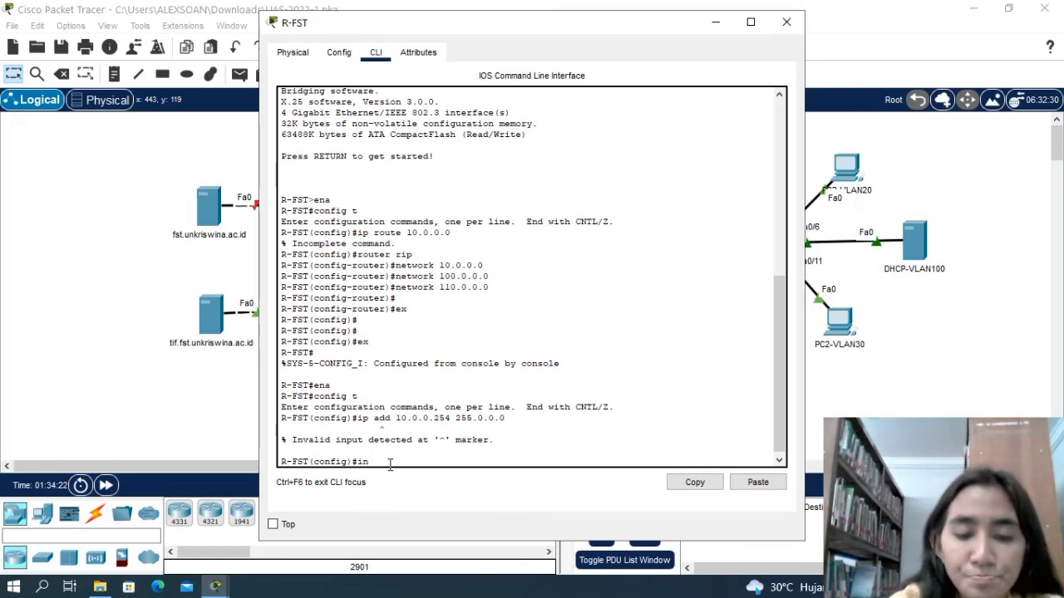
pyautogui.write('nt')
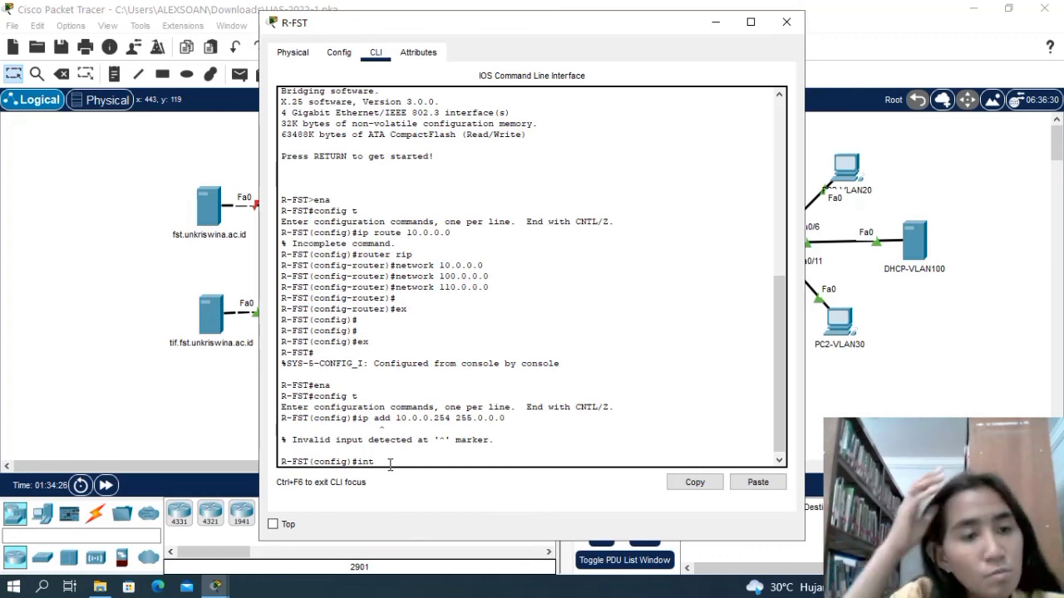
pyautogui.write(' g')
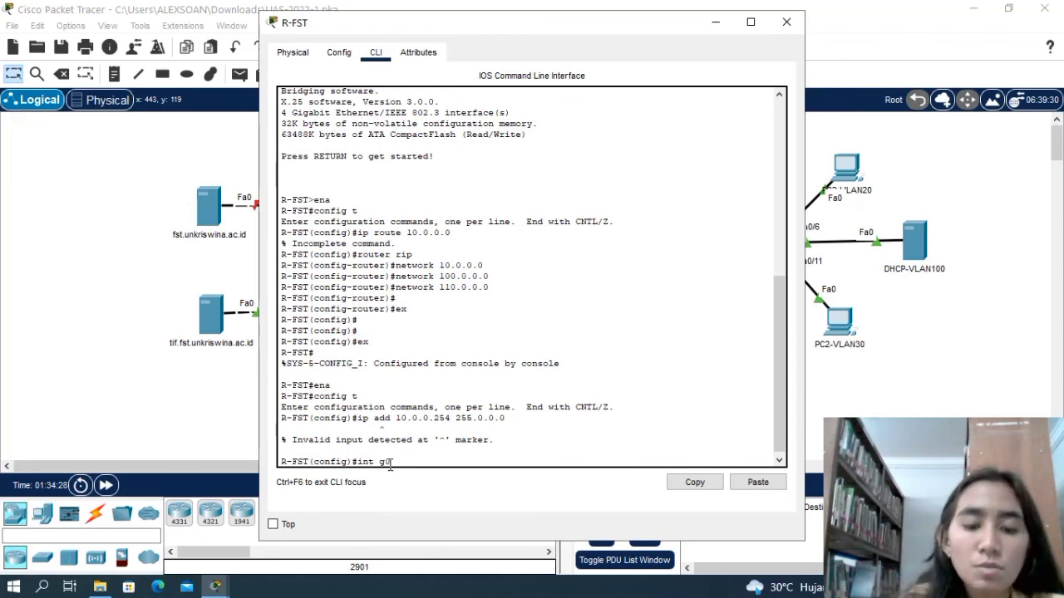
pyautogui.write('0/0')
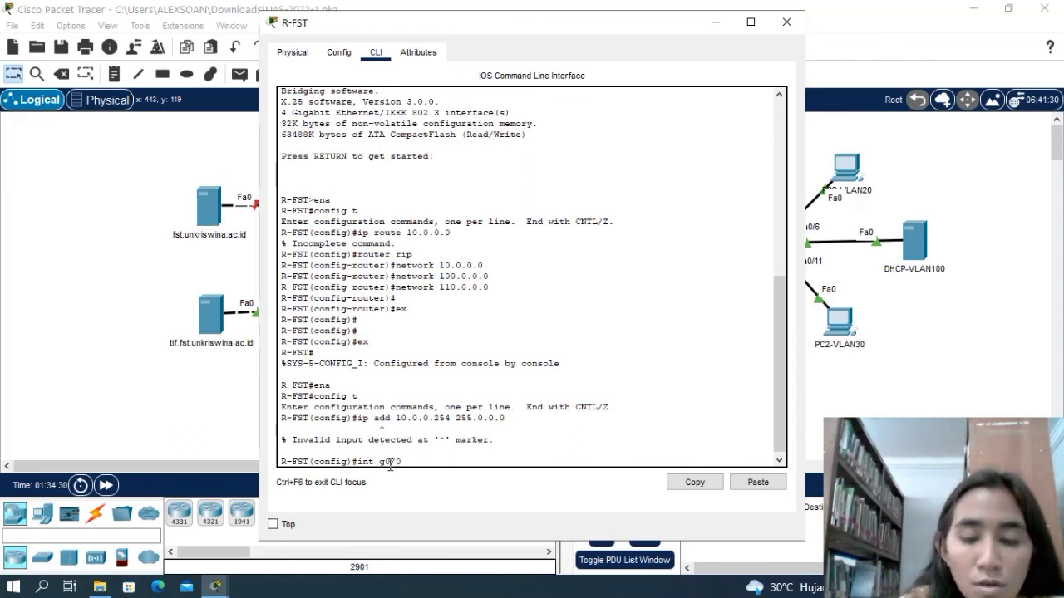
pyautogui.press('Return')
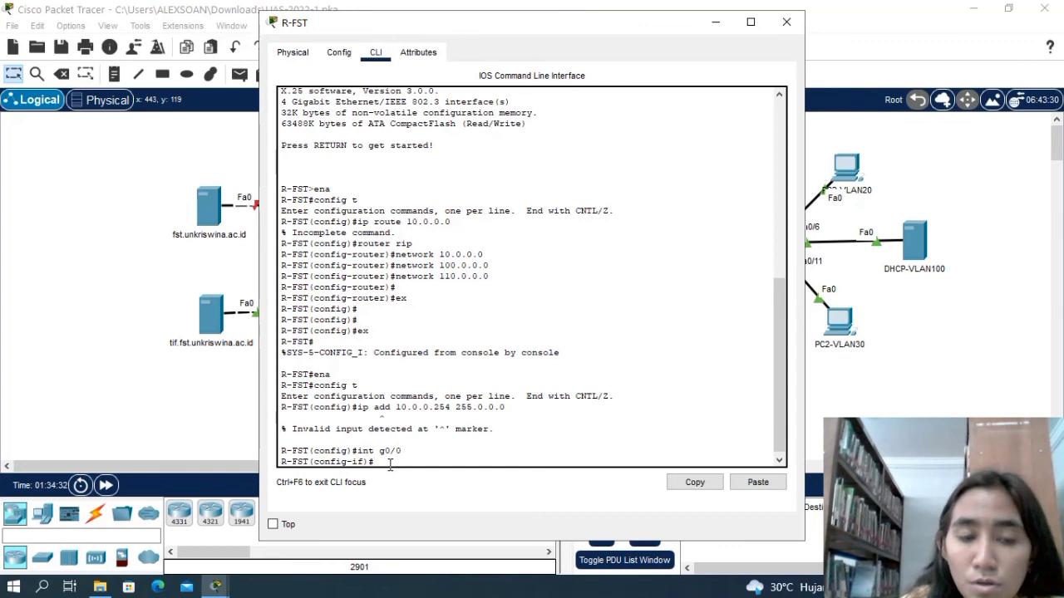
pyautogui.write('ip add')
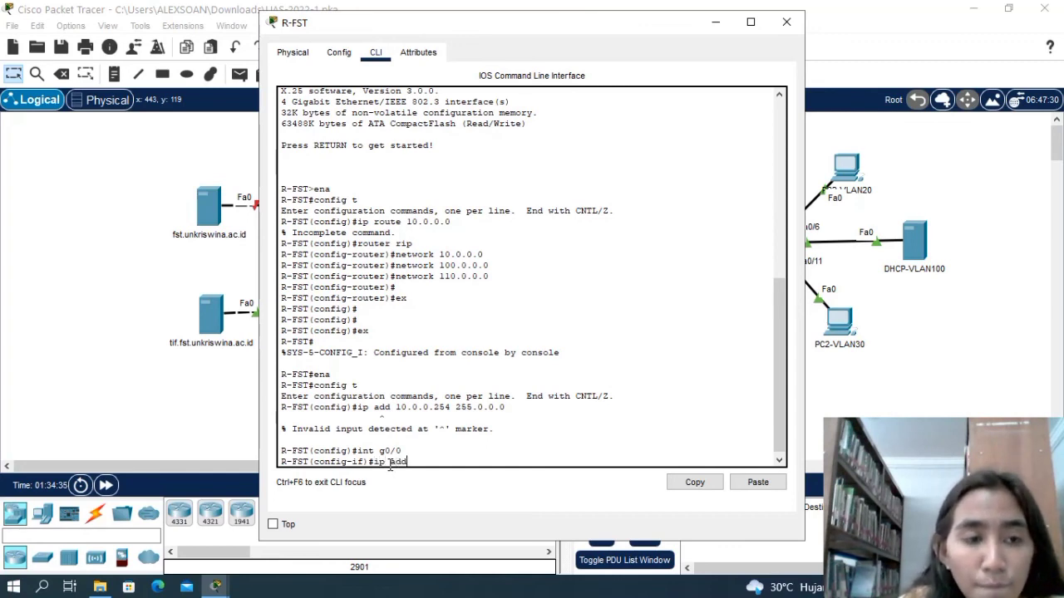
pyautogui.write(' 10')
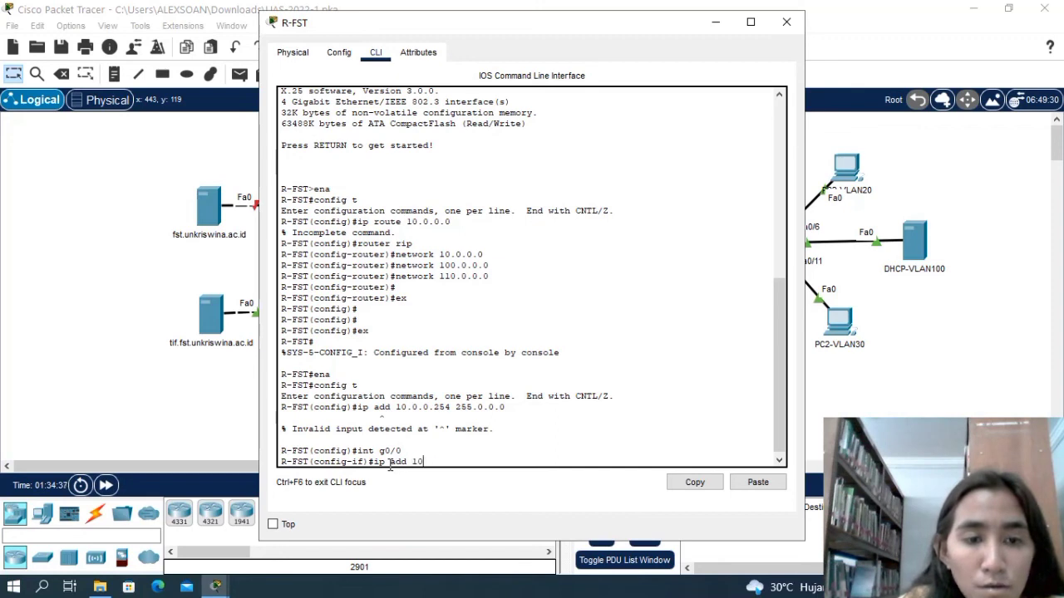
pyautogui.write('.0.0')
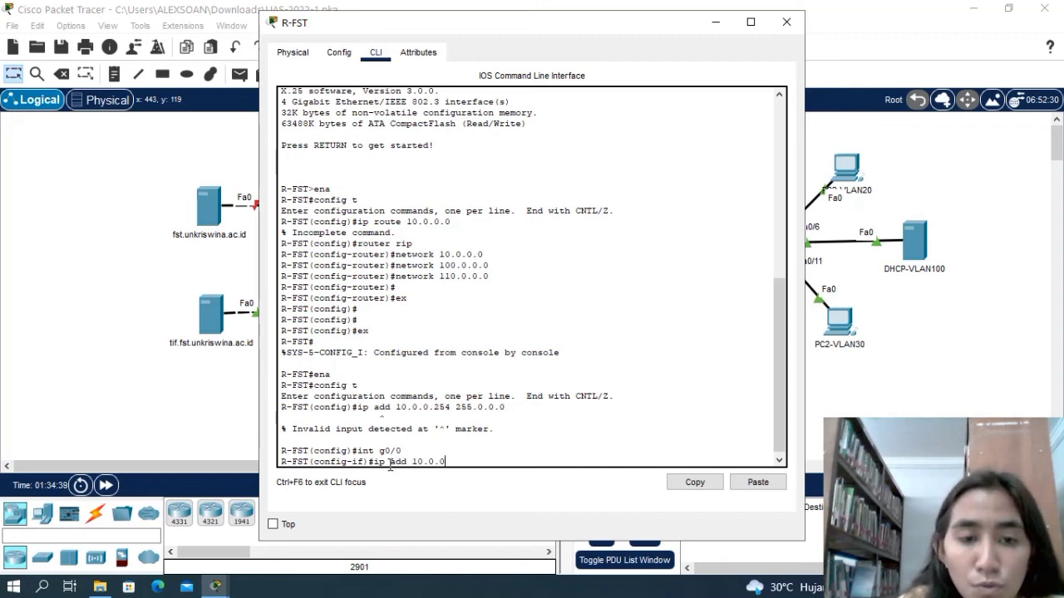
pyautogui.write('.')
pyautogui.write('25')
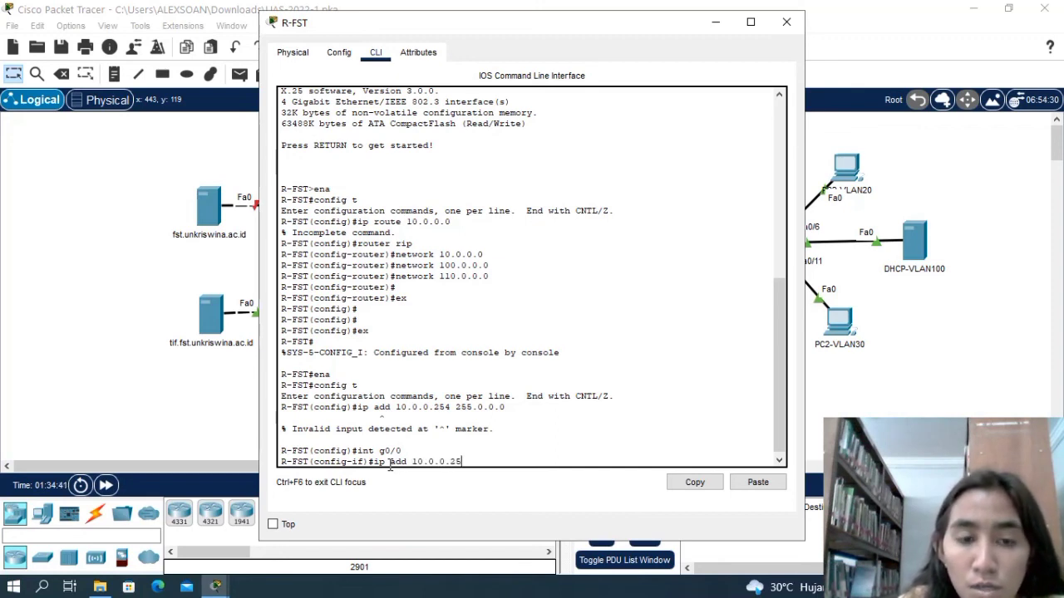
pyautogui.write('4 255')
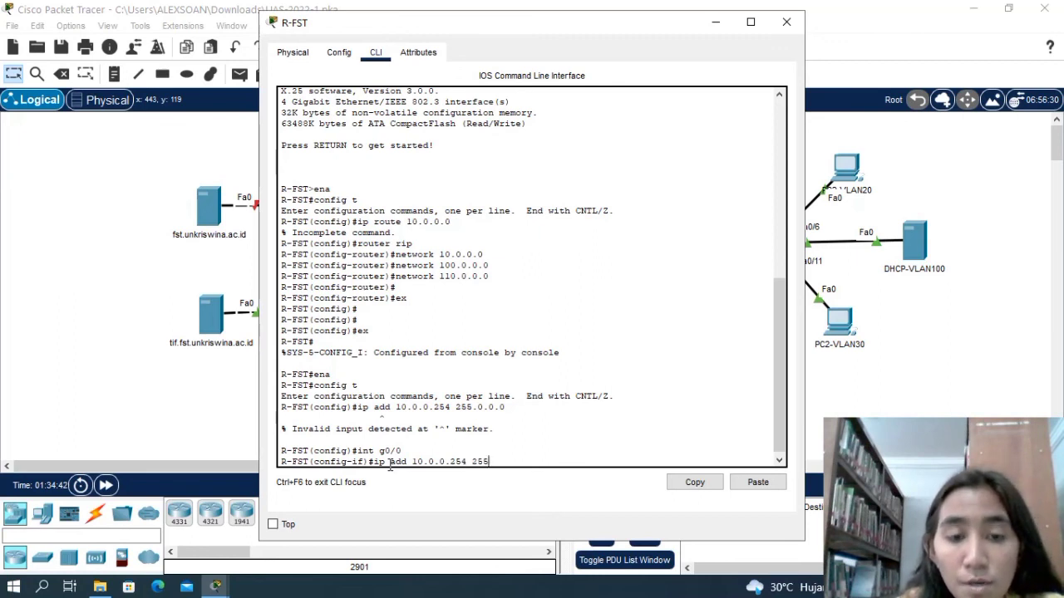
pyautogui.write('.0.0.0')
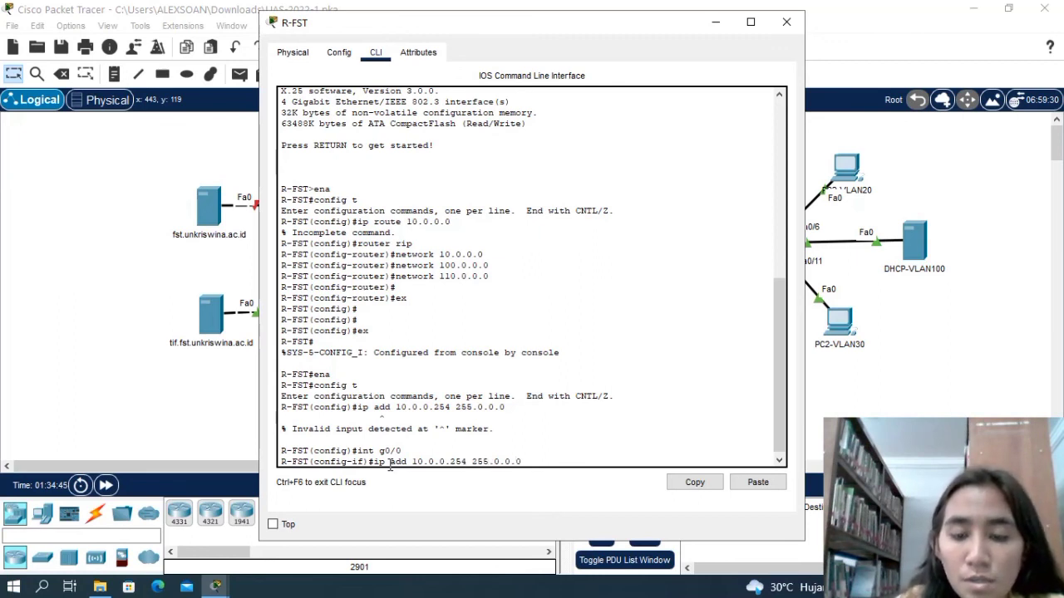
pyautogui.press('Return')
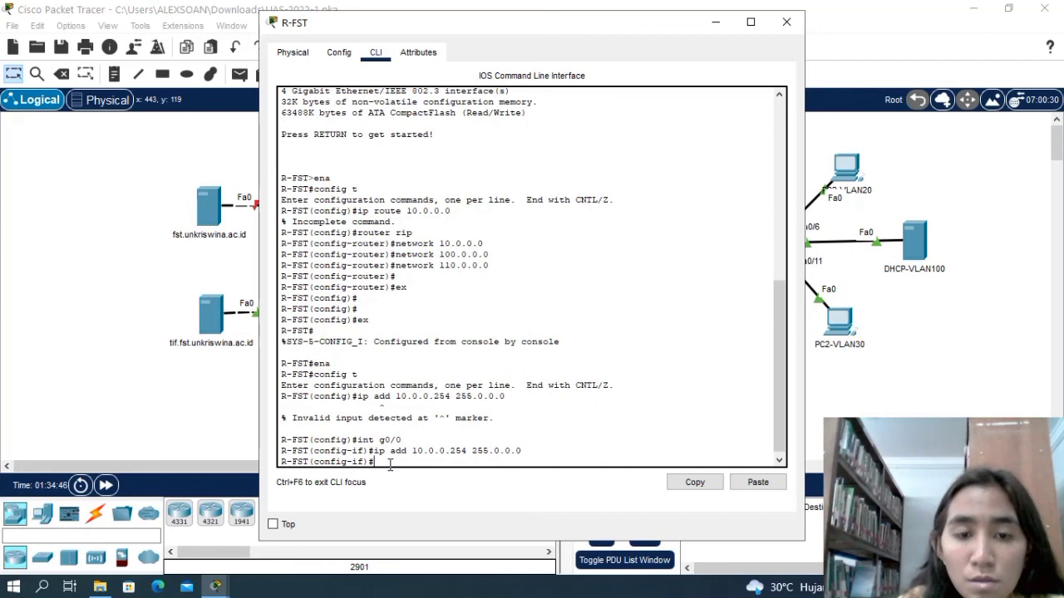
# Enable interface g0/0 of R-FST with no shut.
pyautogui.write('no shut')
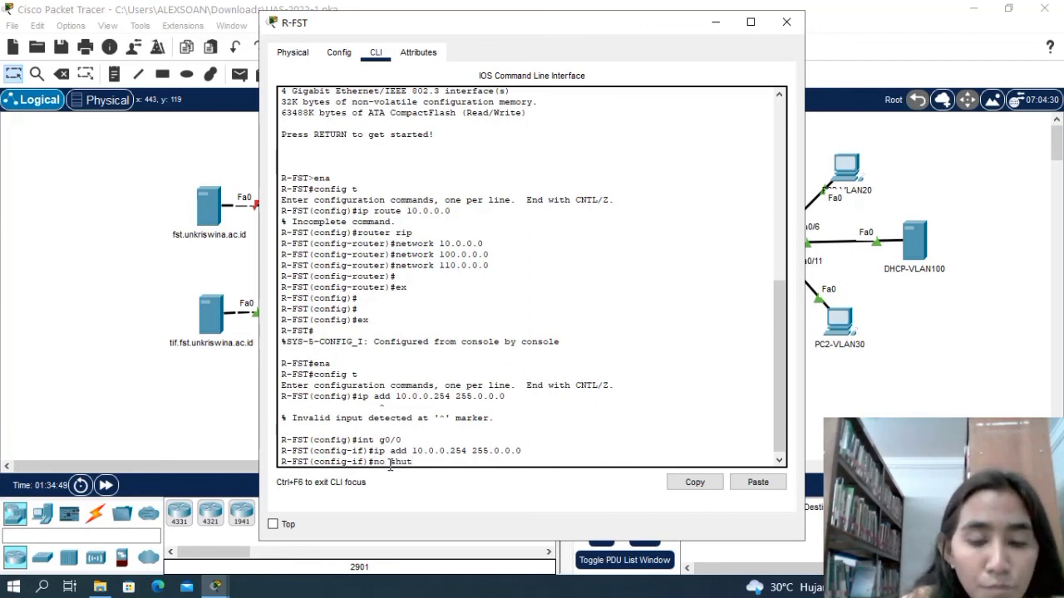
pyautogui.press('Return')
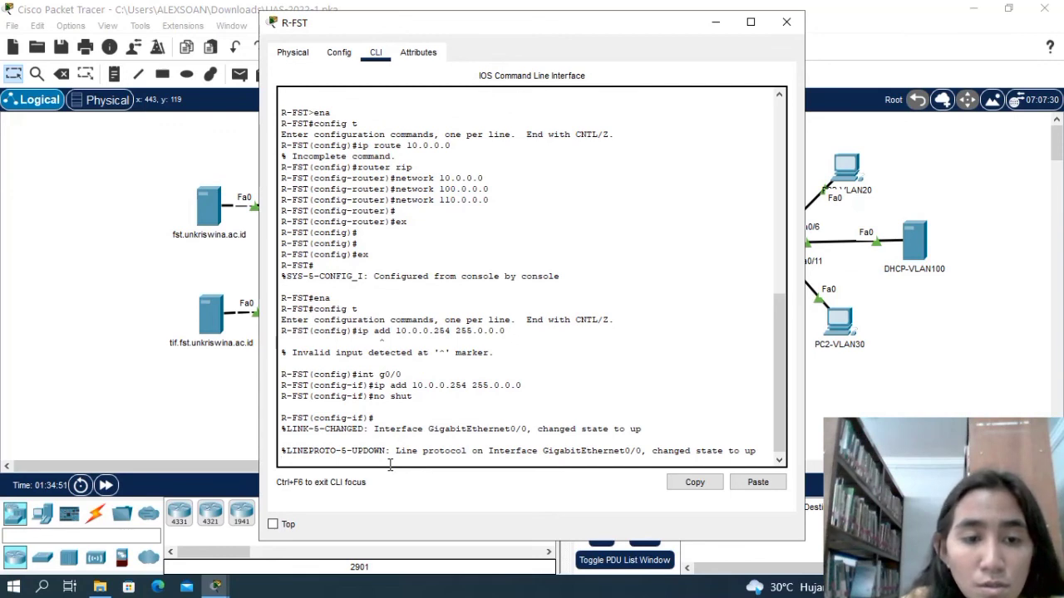
pyautogui.press('Return')
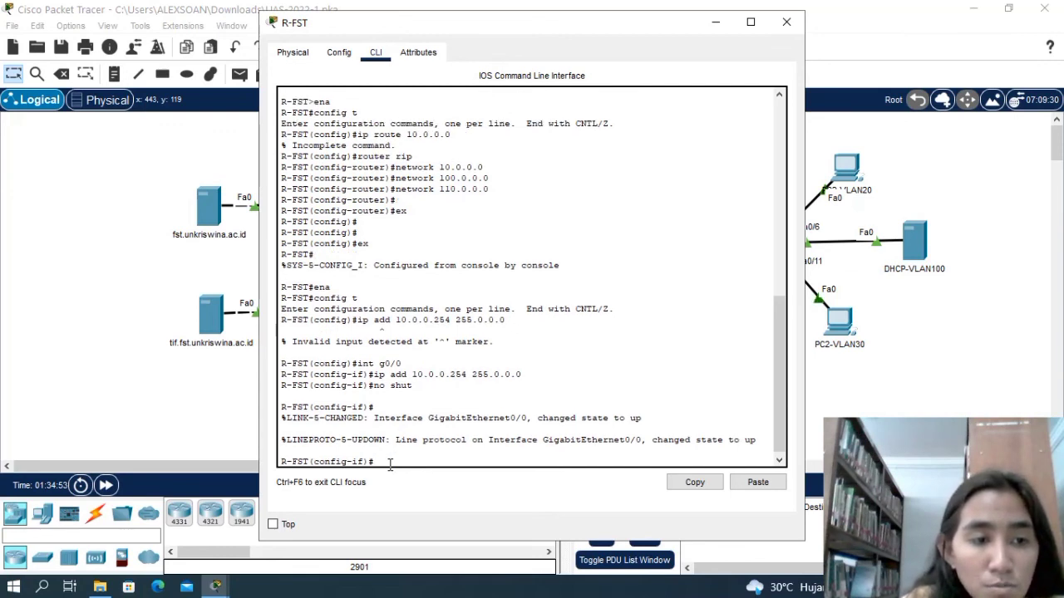
# Assign IP address 100.0.0.1 with mask 255.0.0.0 to interface g1/0 of R-FST.
pyautogui.write('int')
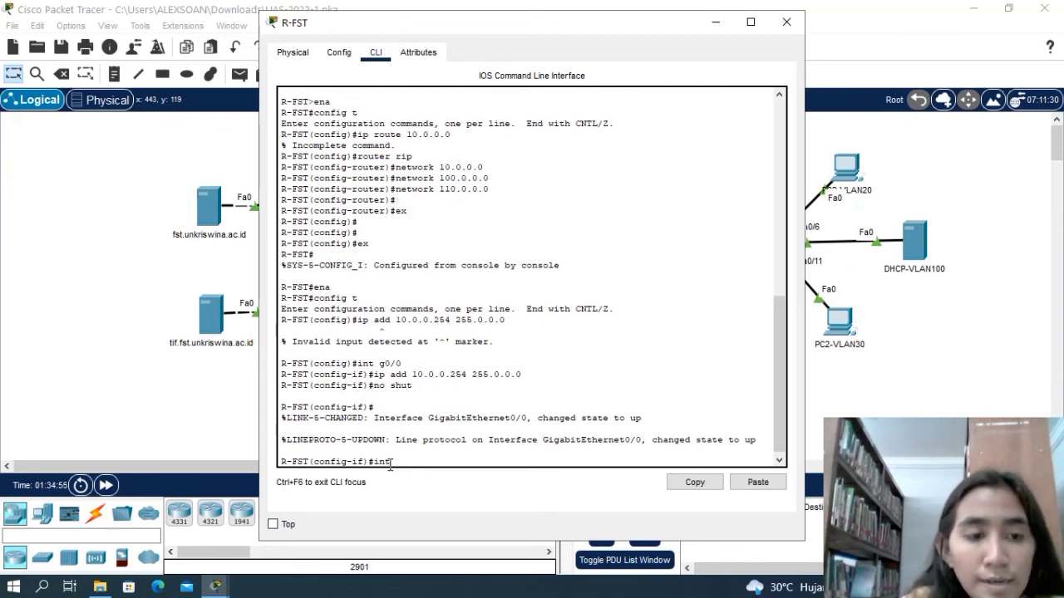
pyautogui.write(' g1/0')
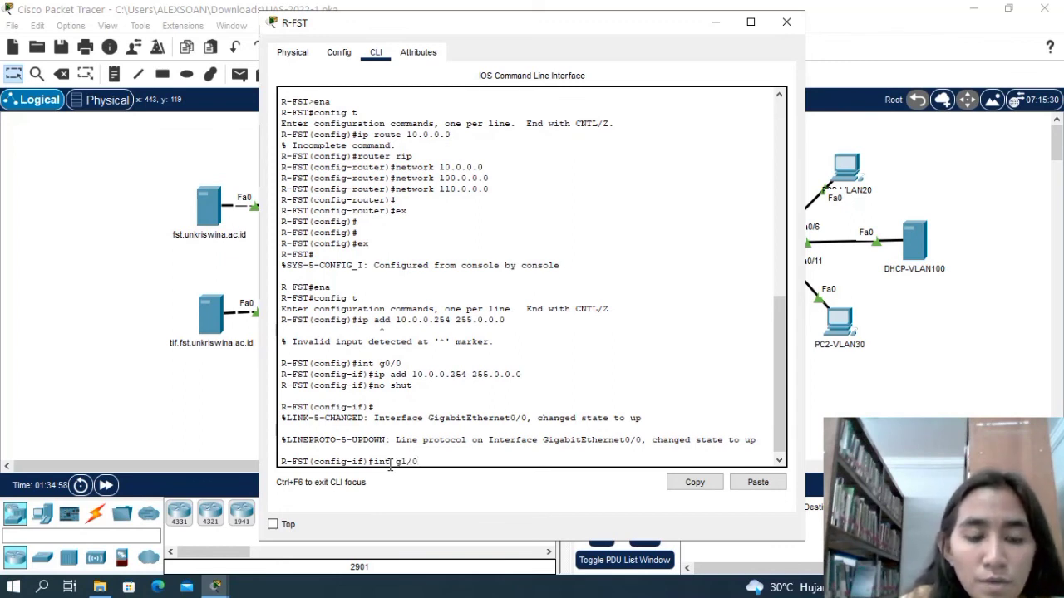
pyautogui.press('Return')
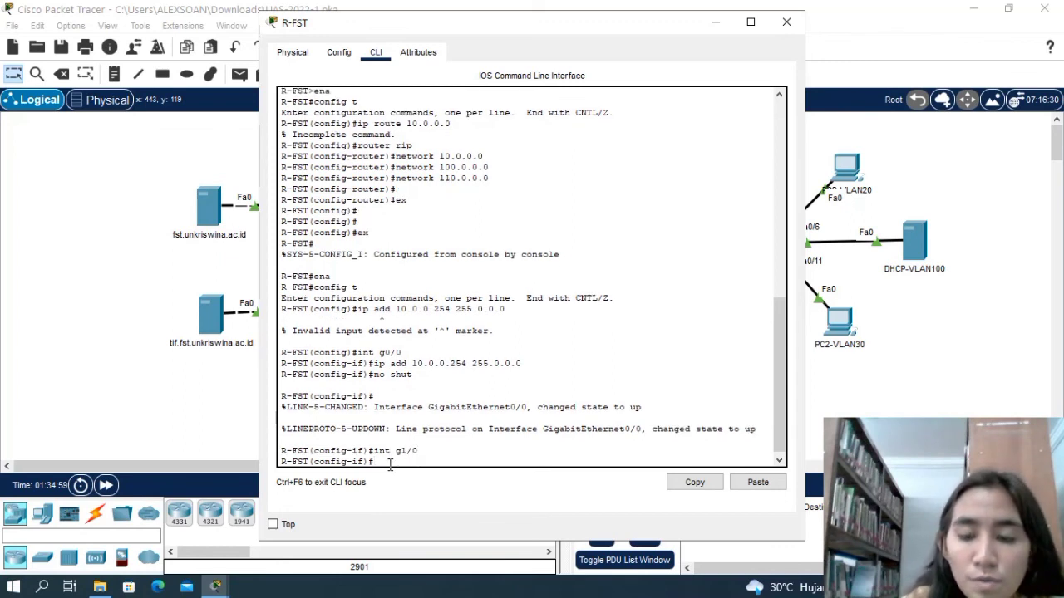
pyautogui.write('ip add ')
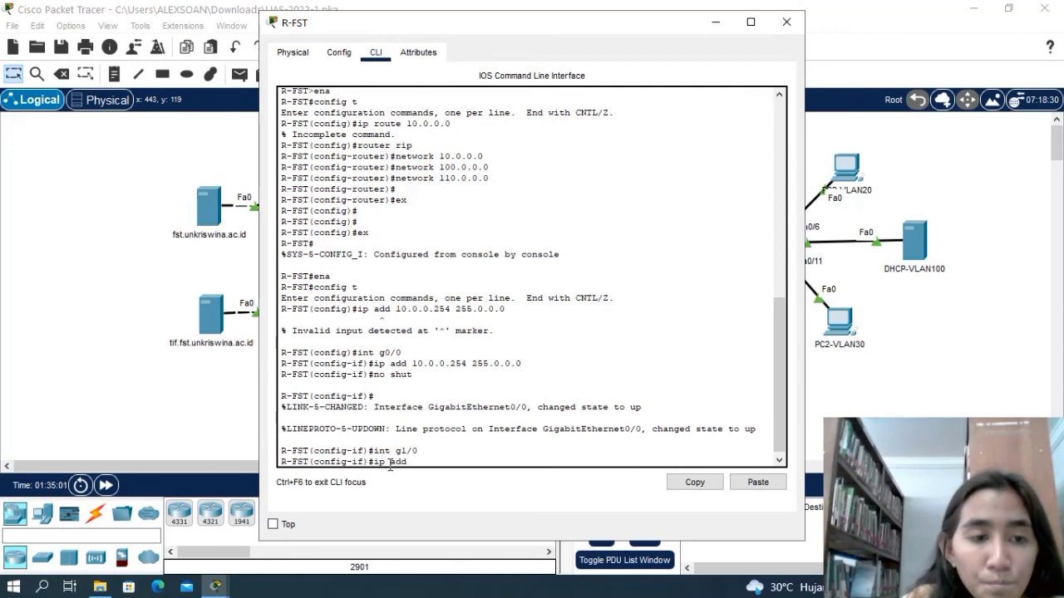
pyautogui.write('100')
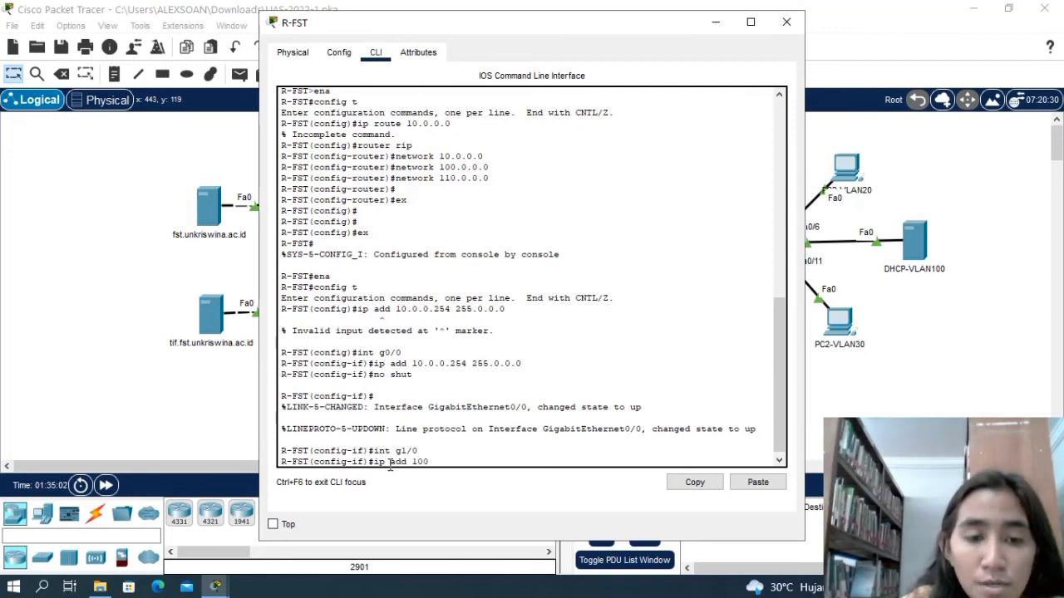
pyautogui.write('.')
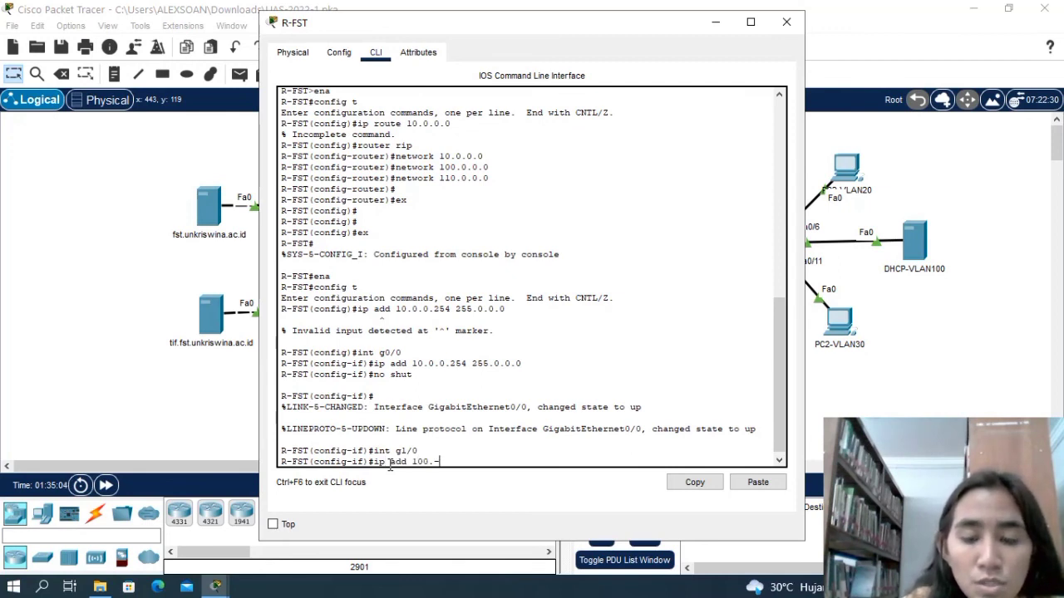
pyautogui.write('0.0')
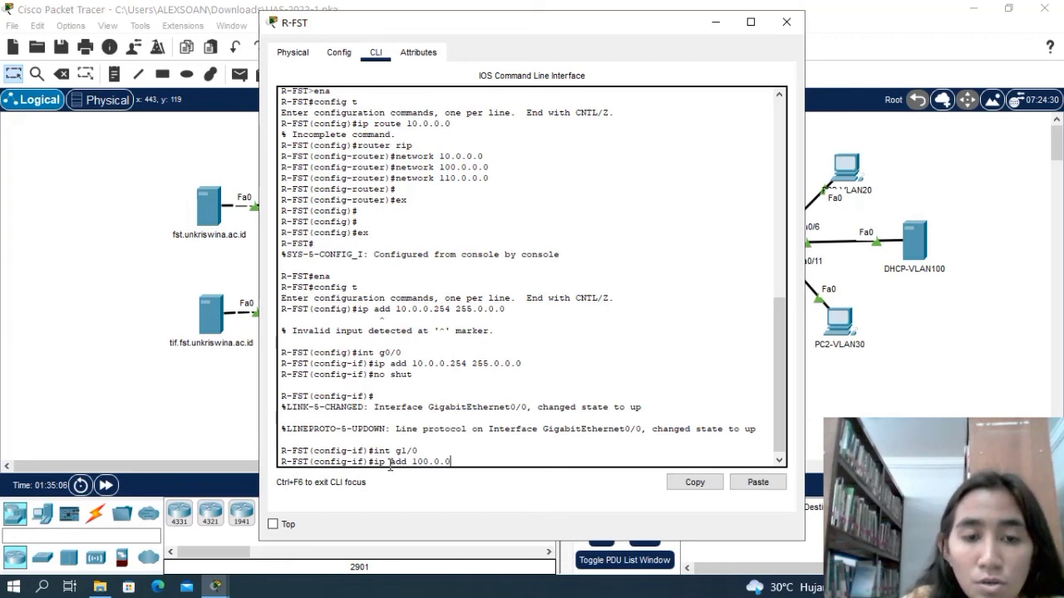
pyautogui.write('.1 ')
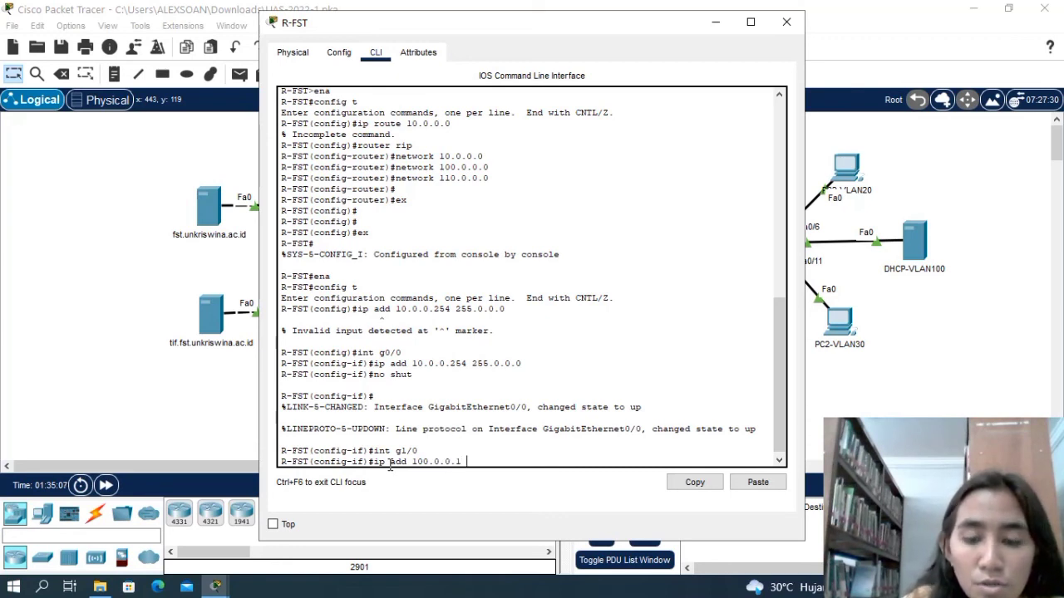
pyautogui.write('255')
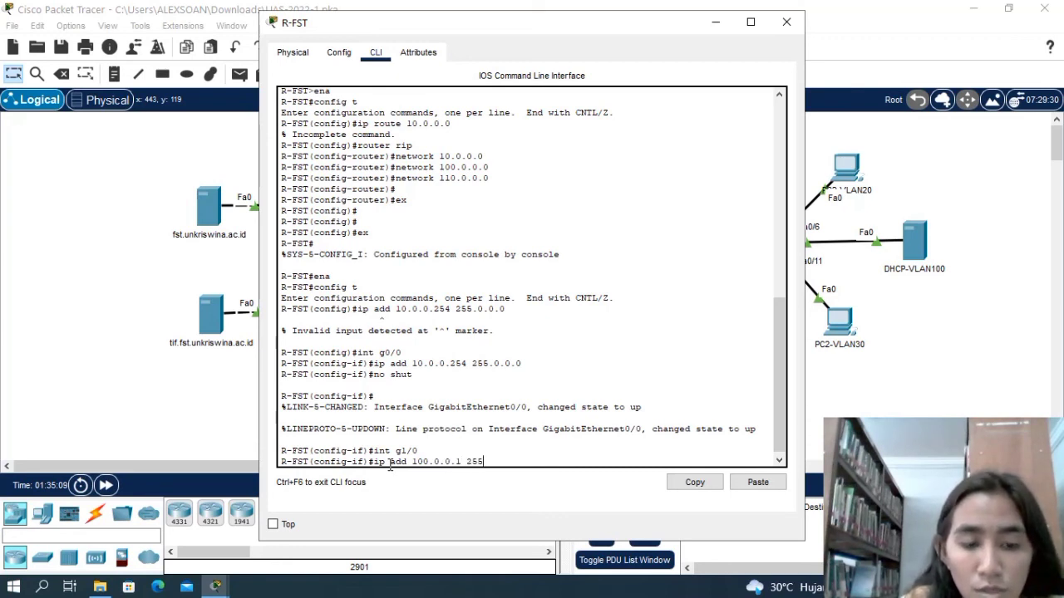
pyautogui.write('.0.0.0')
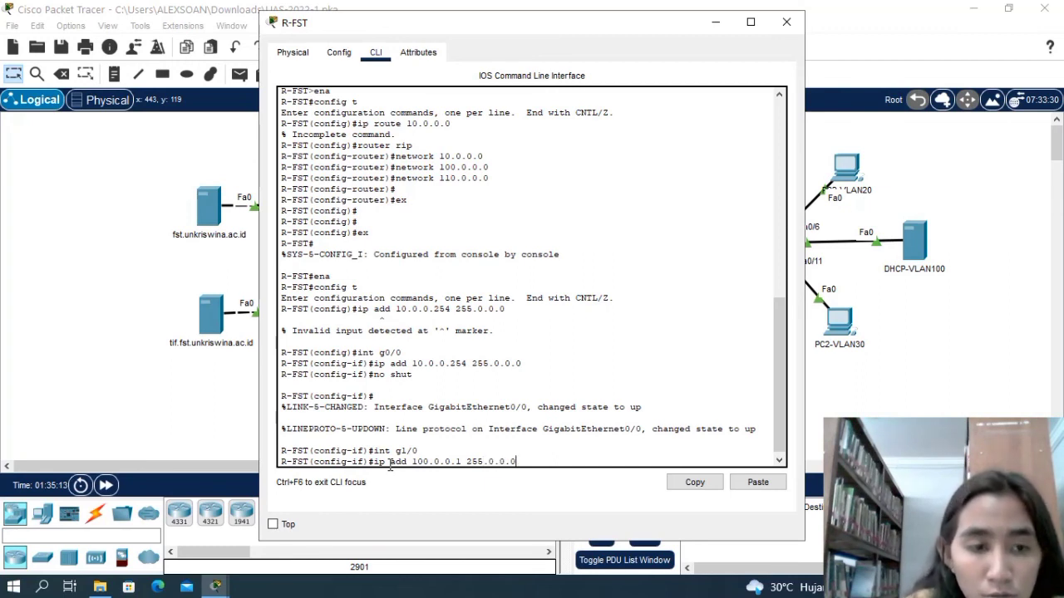
pyautogui.press('Return')
# Enable interface g1/0 of R-FST with no shut.
pyautogui.write('no sh')
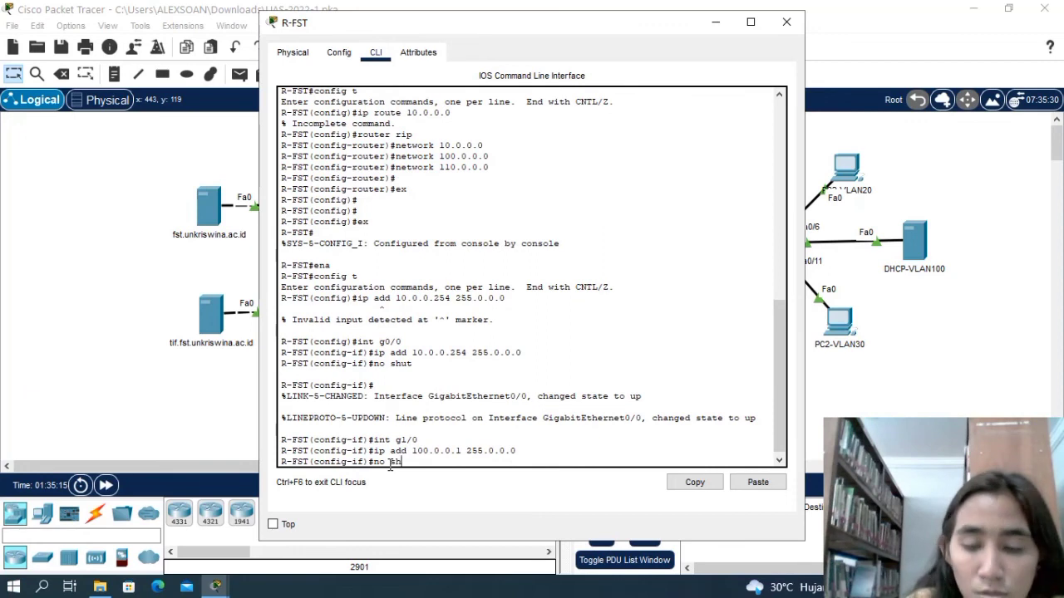
pyautogui.write('ut')
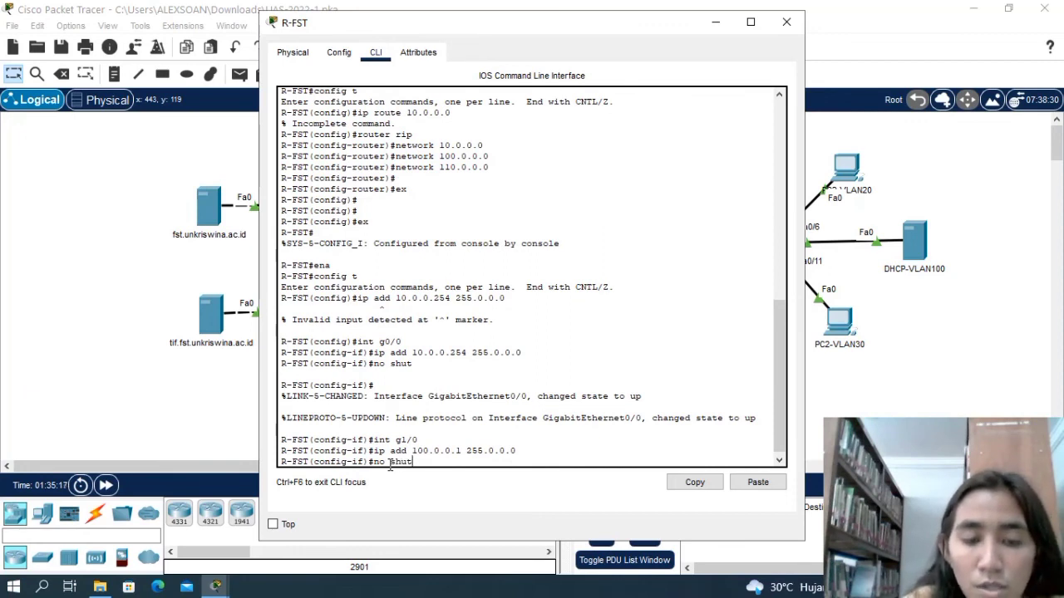
pyautogui.press('Return')
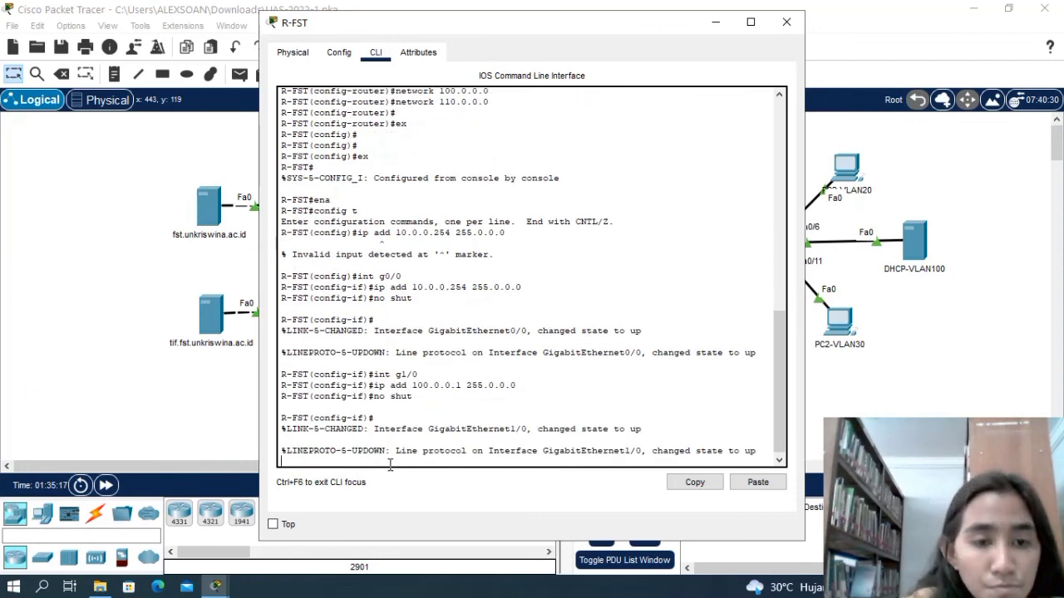
pyautogui.press('Return')
# Assign IP address 110.0.0.1 with mask 255.0.0.0 to interface g2/0 of R-FST.
pyautogui.write('int ')
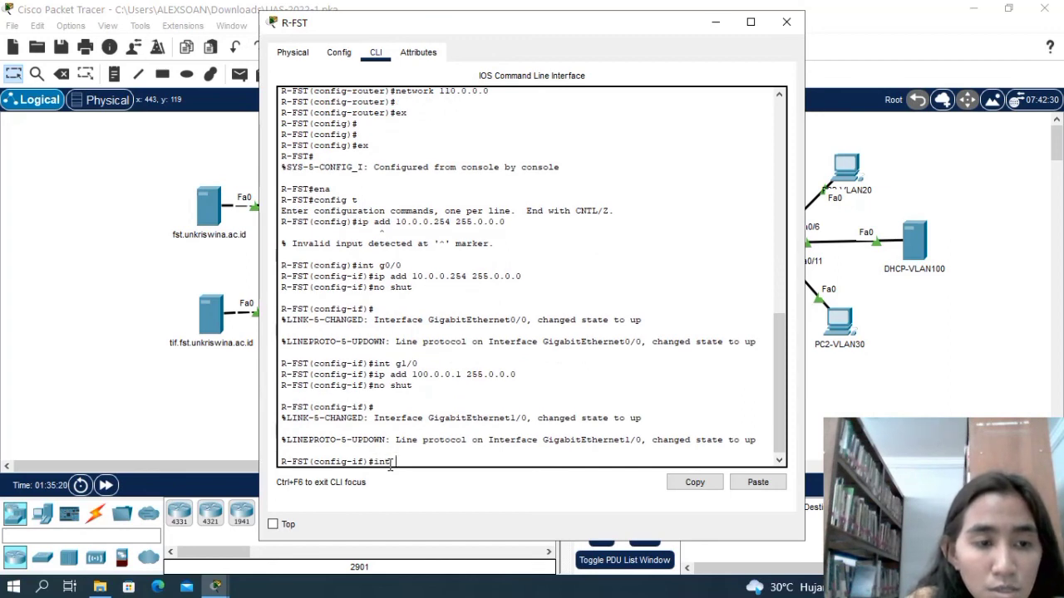
pyautogui.write('g2')
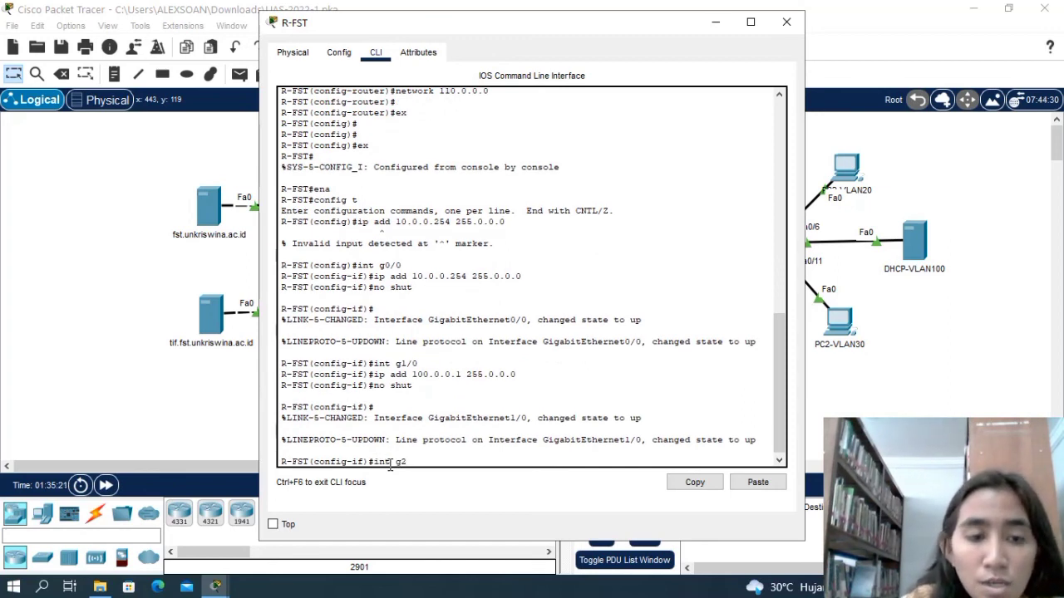
pyautogui.write('/0')
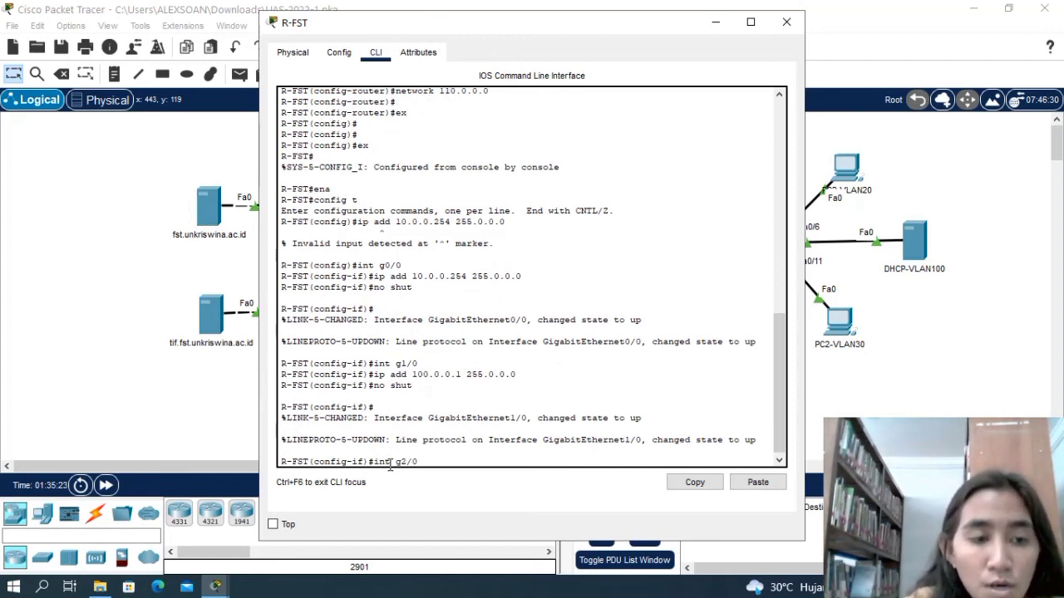
pyautogui.press('Return')
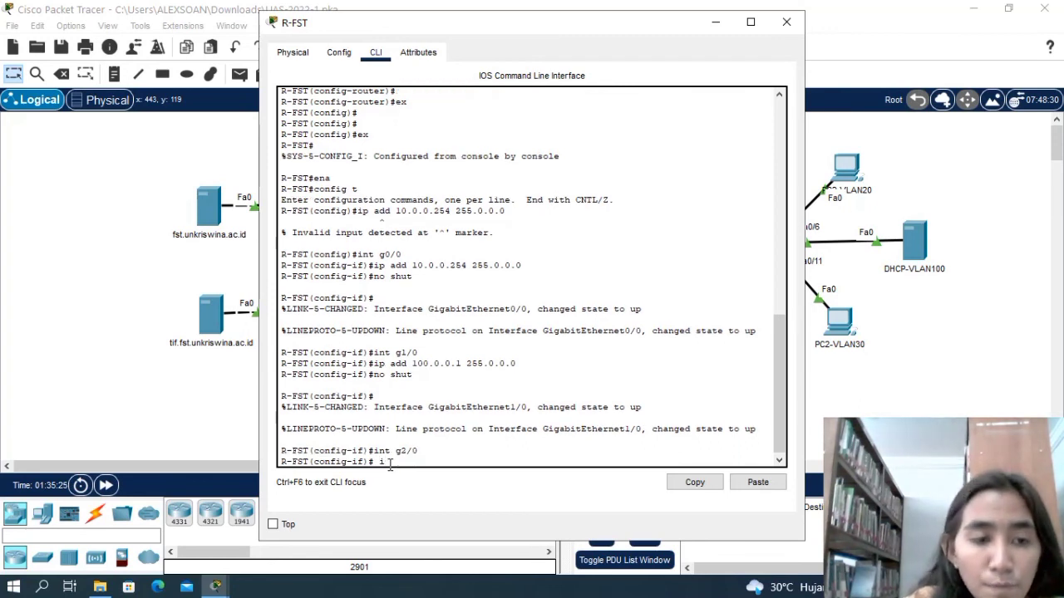
pyautogui.write('ip add')
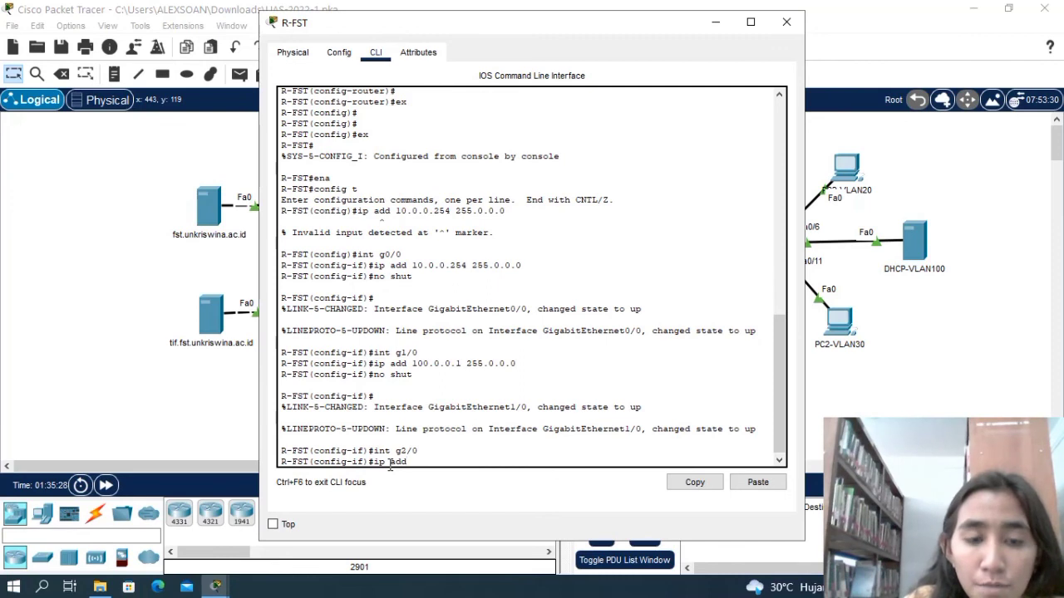
pyautogui.write(' 110')
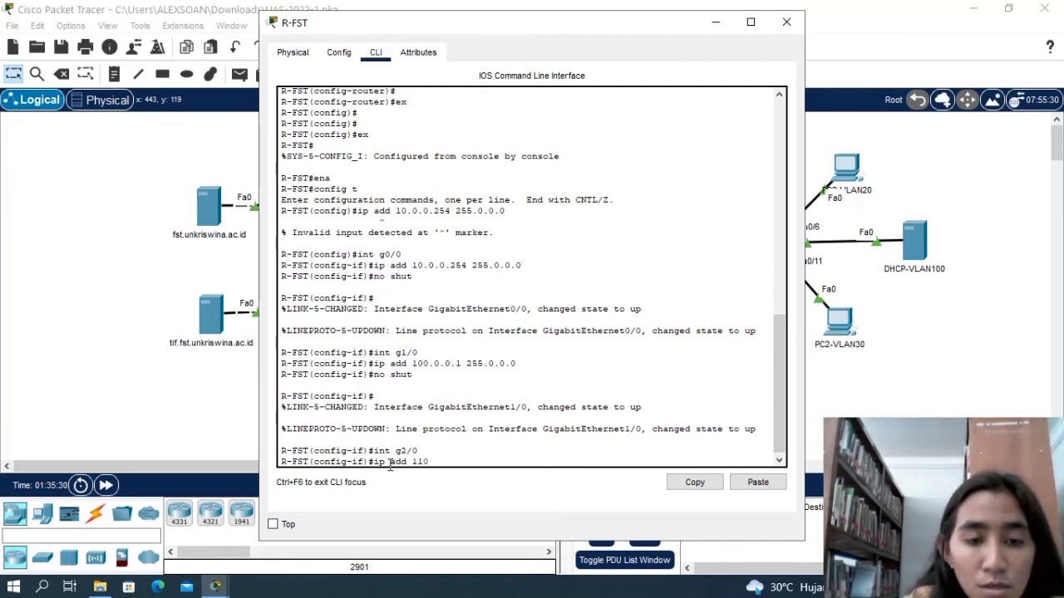
pyautogui.write('.0.011')
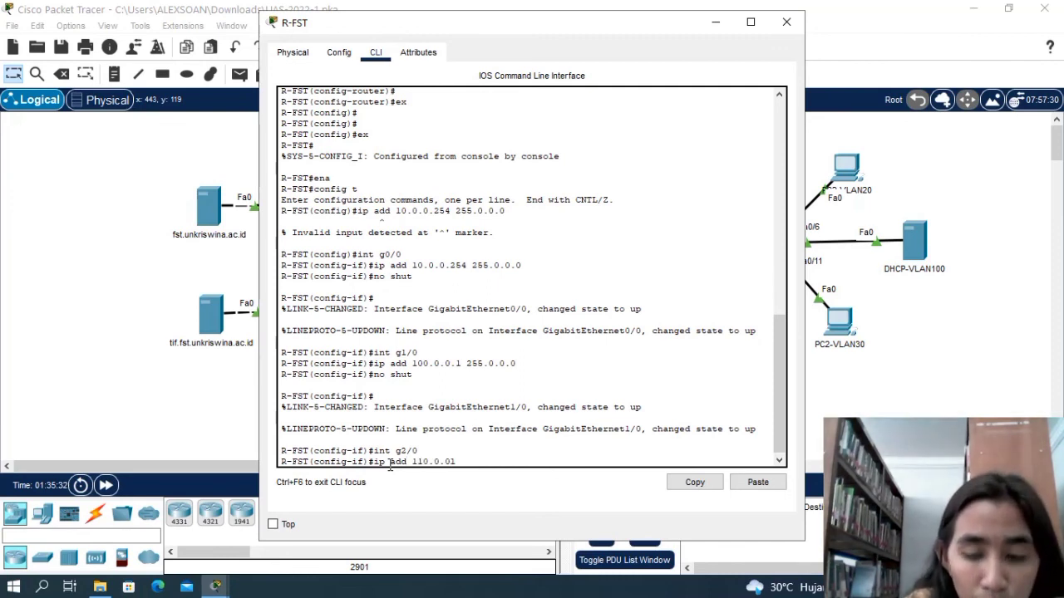
pyautogui.press('BackSpace')
pyautogui.press('BackSpace')
pyautogui.write('.1')
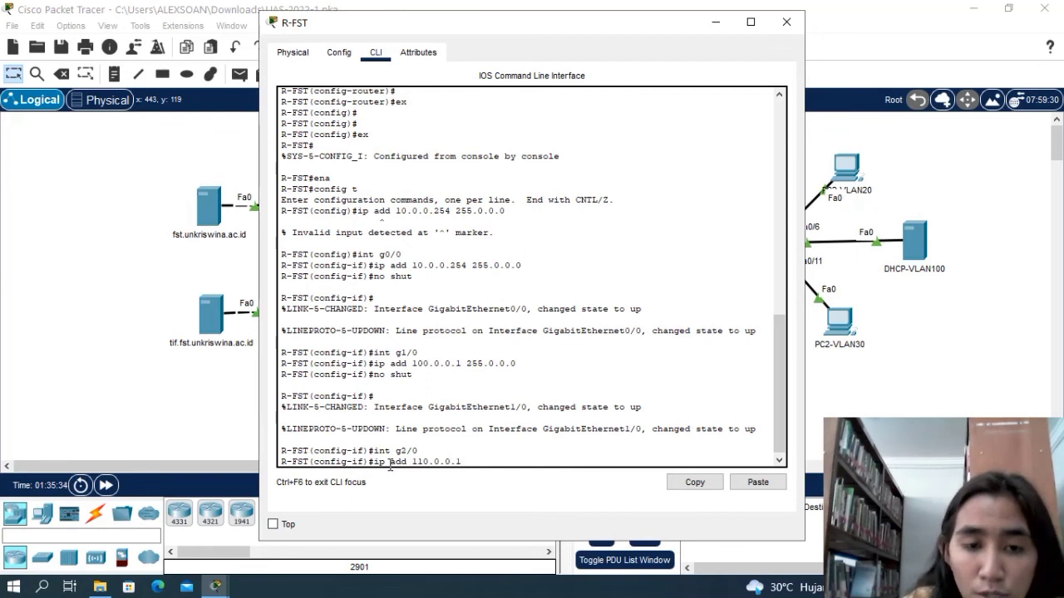
pyautogui.write(' 2')
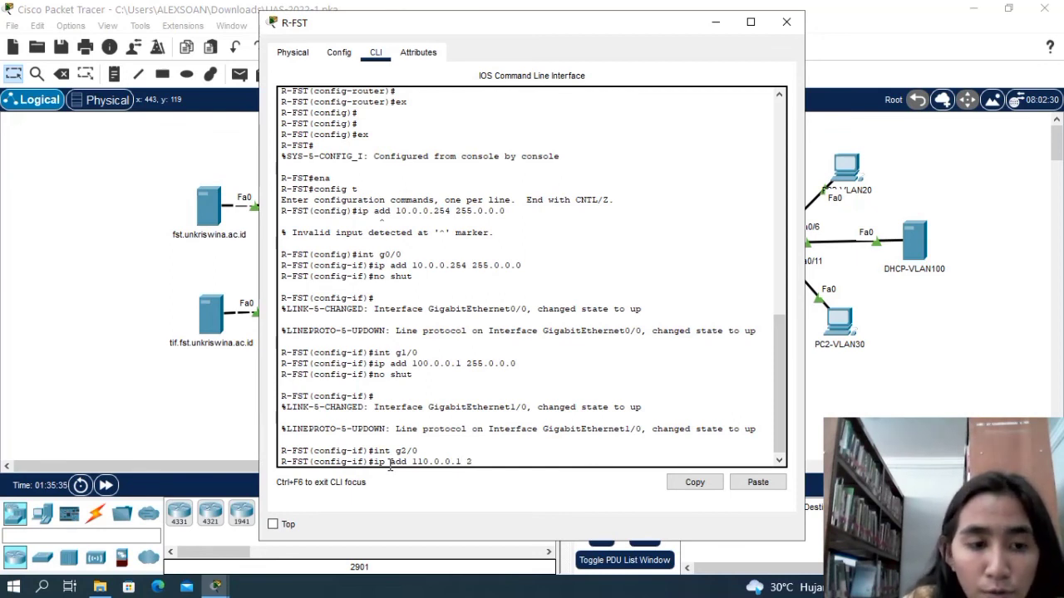
pyautogui.write('55.0.0.0')
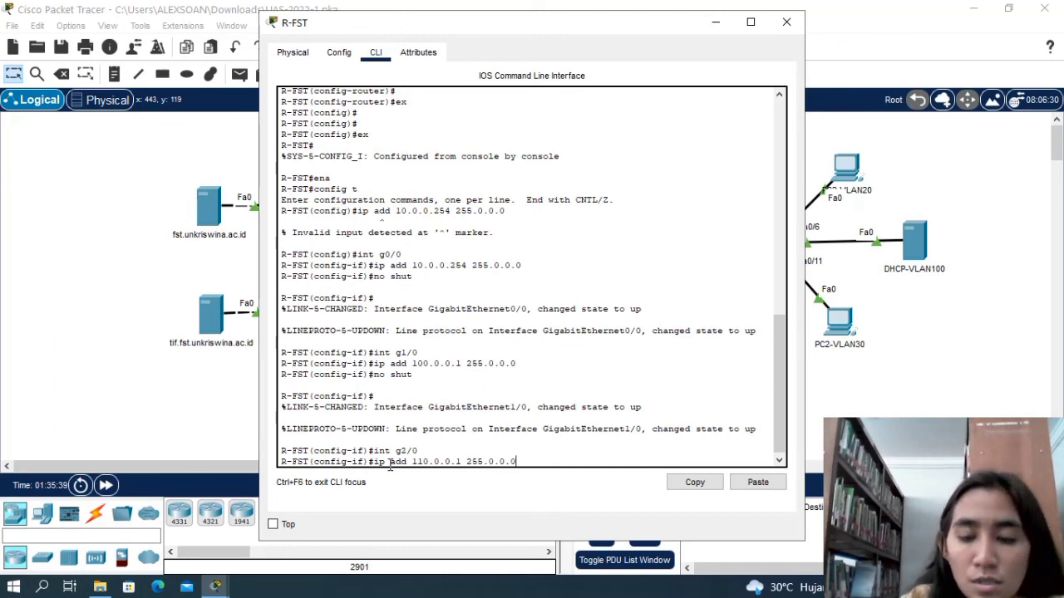
pyautogui.press('Return')
# Enable interface g2/0 of R-FST with no shut and close the router's window.
pyautogui.write('nfig-if)#no ')
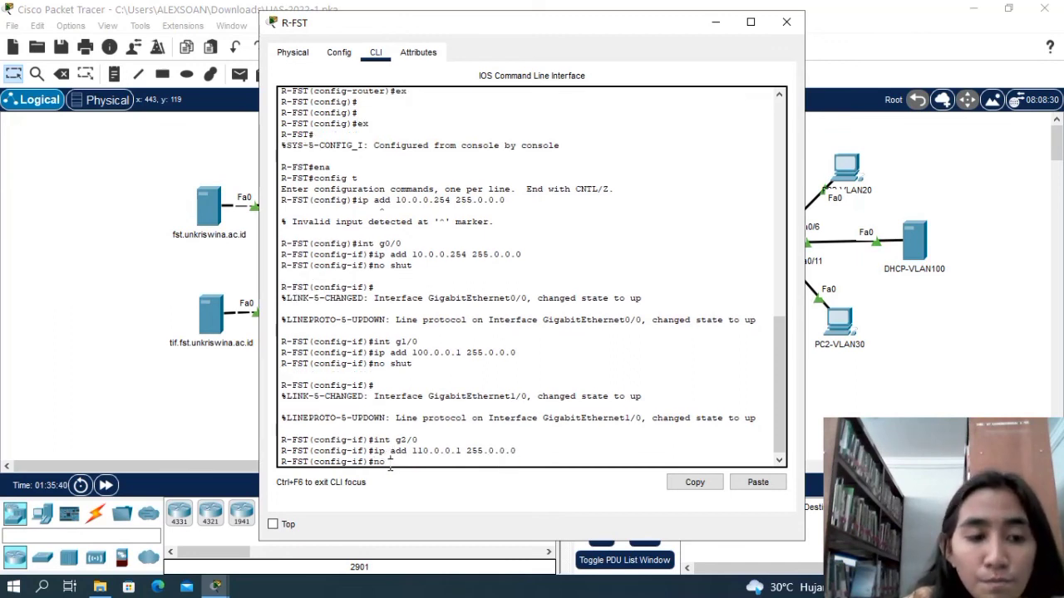
pyautogui.write('shut')
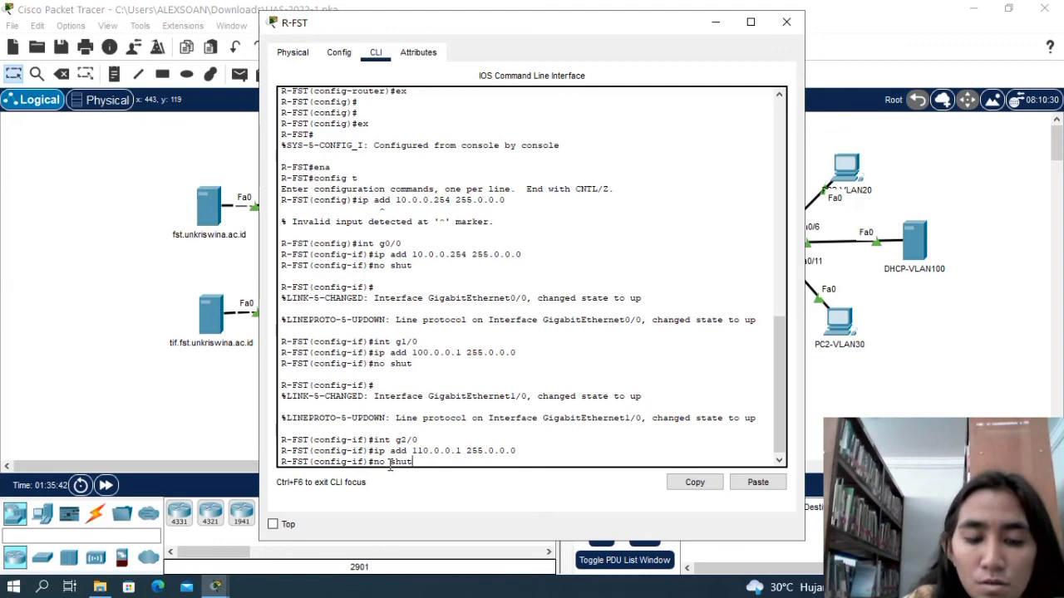
pyautogui.press('Return')
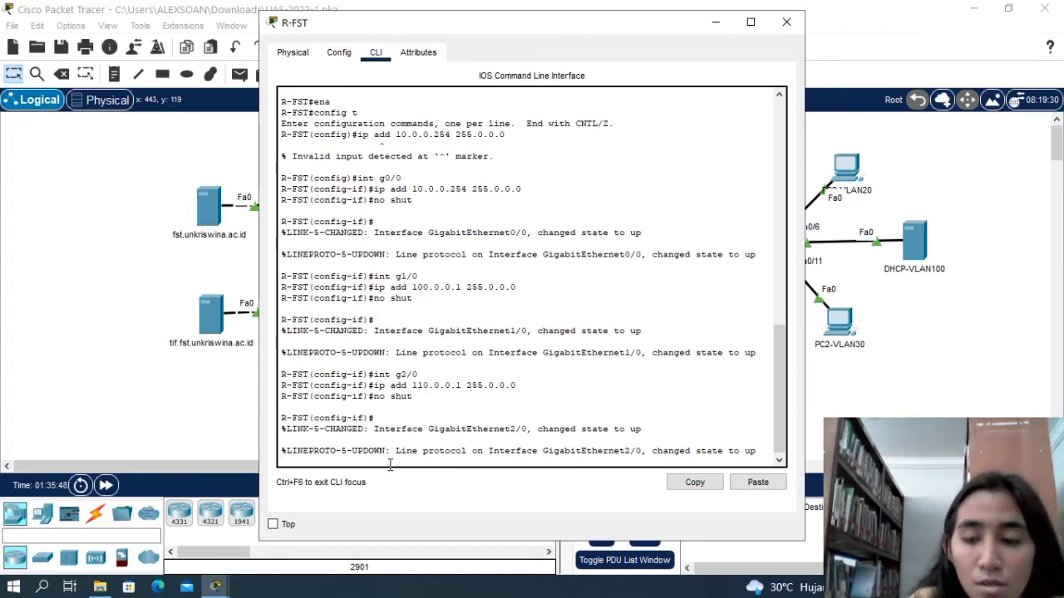
pyautogui.click(786, 22)
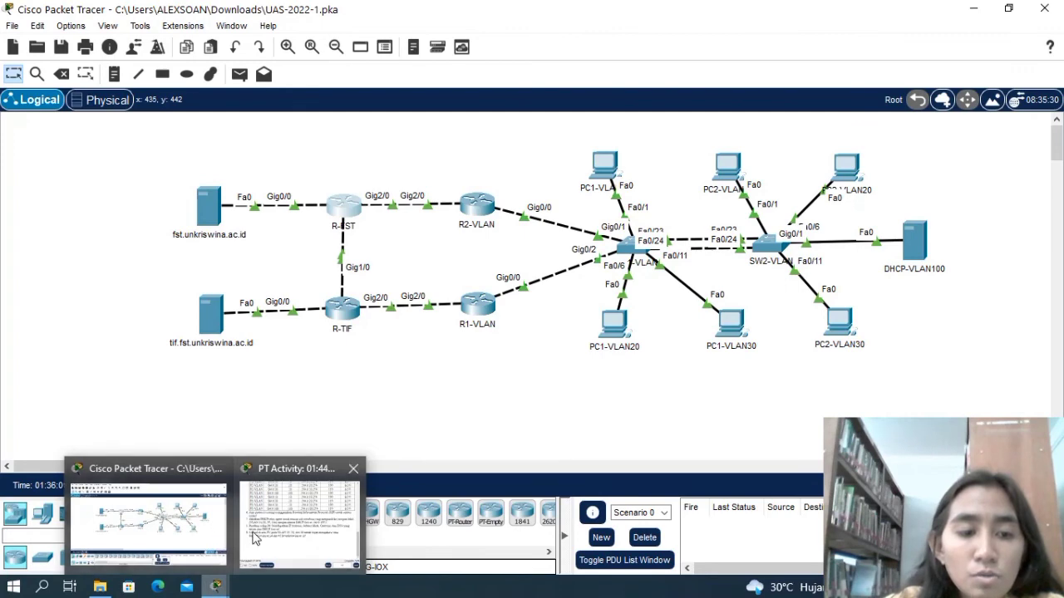
# Review the HSRP, RIP and DHCP relay tasks in the PT Activity instructions and the VLAN commands entered in the CLI of SW1-VLAN.
pyautogui.click(274, 534)
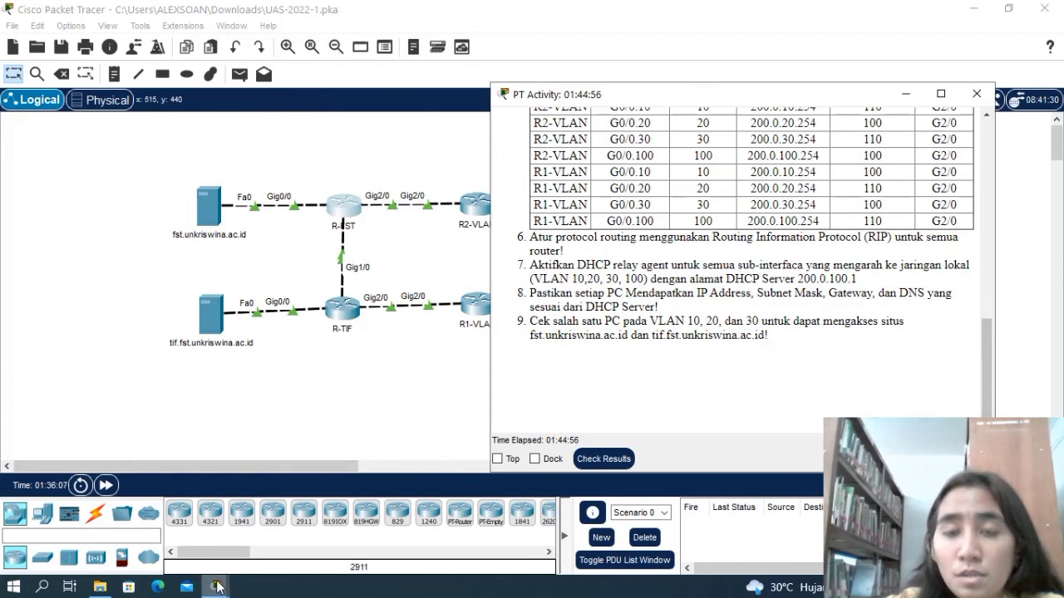
pyautogui.moveTo(221, 587)
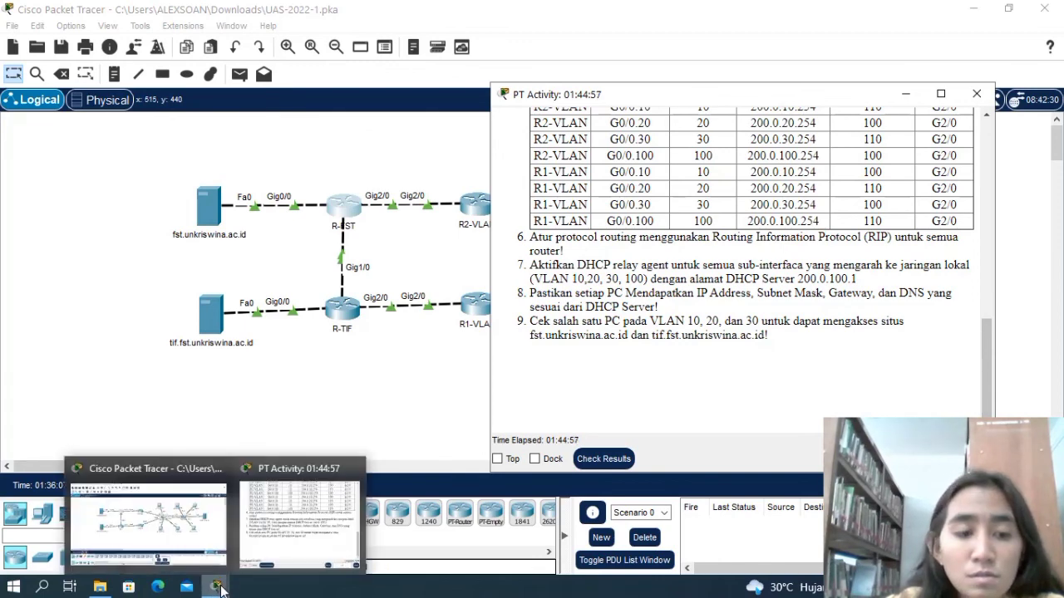
pyautogui.click(183, 523)
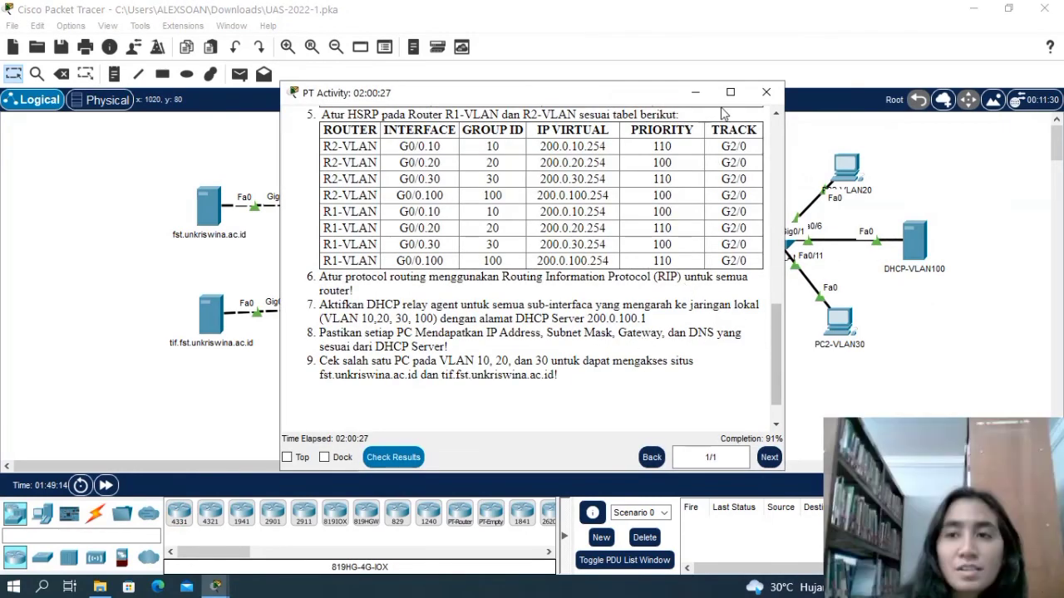
pyautogui.click(698, 100)
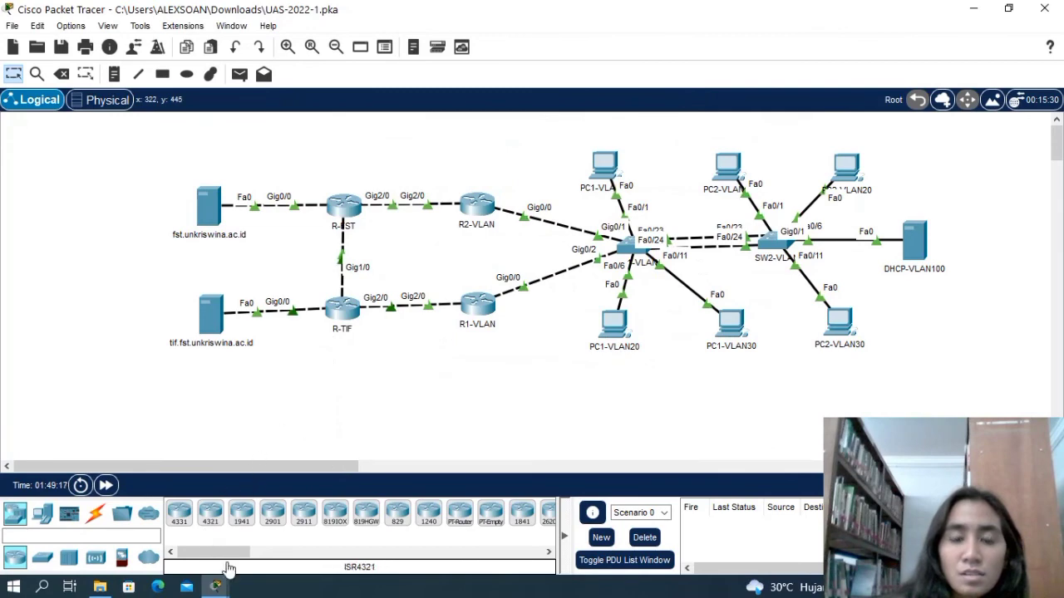
pyautogui.moveTo(215, 587)
pyautogui.click(361, 525)
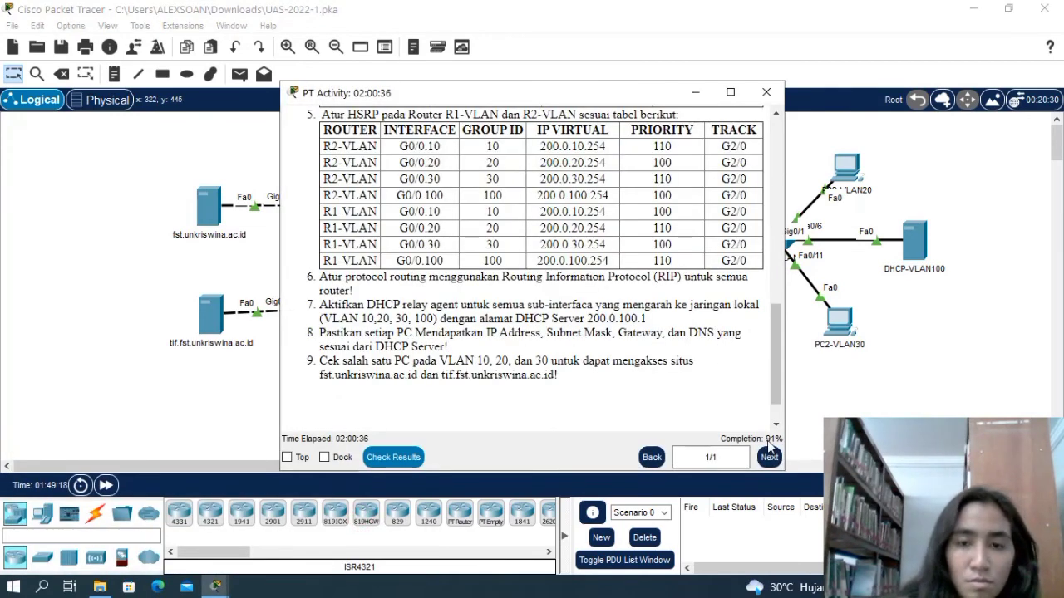
pyautogui.click(697, 94)
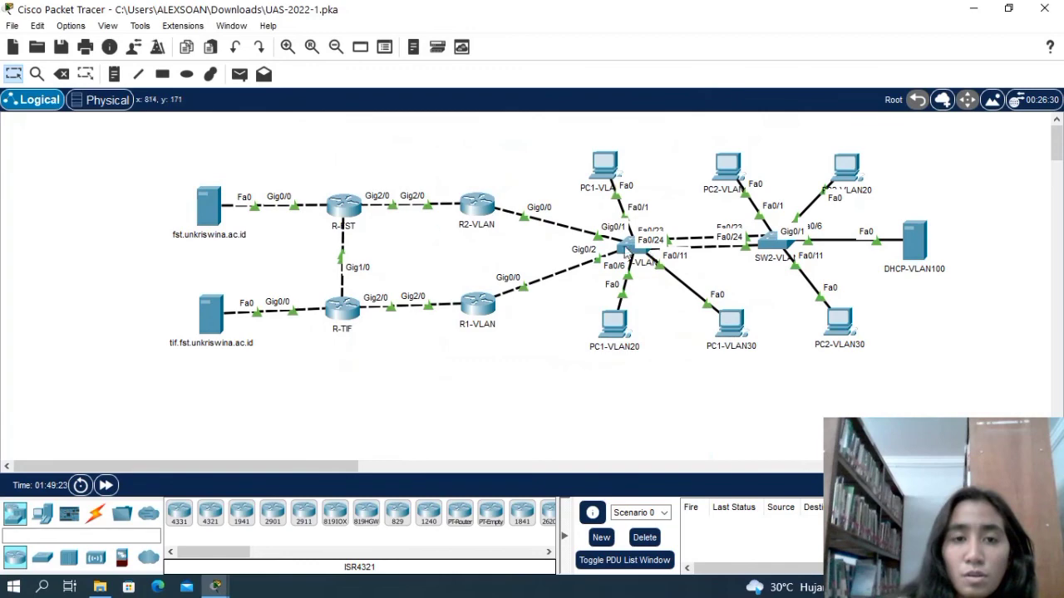
pyautogui.click(626, 249)
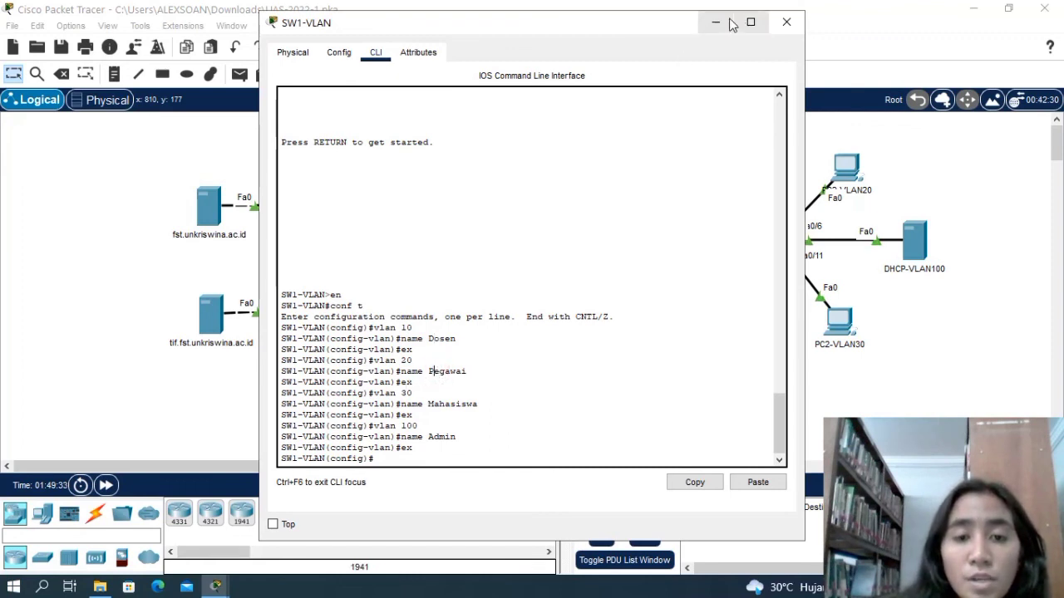
pyautogui.click(784, 24)
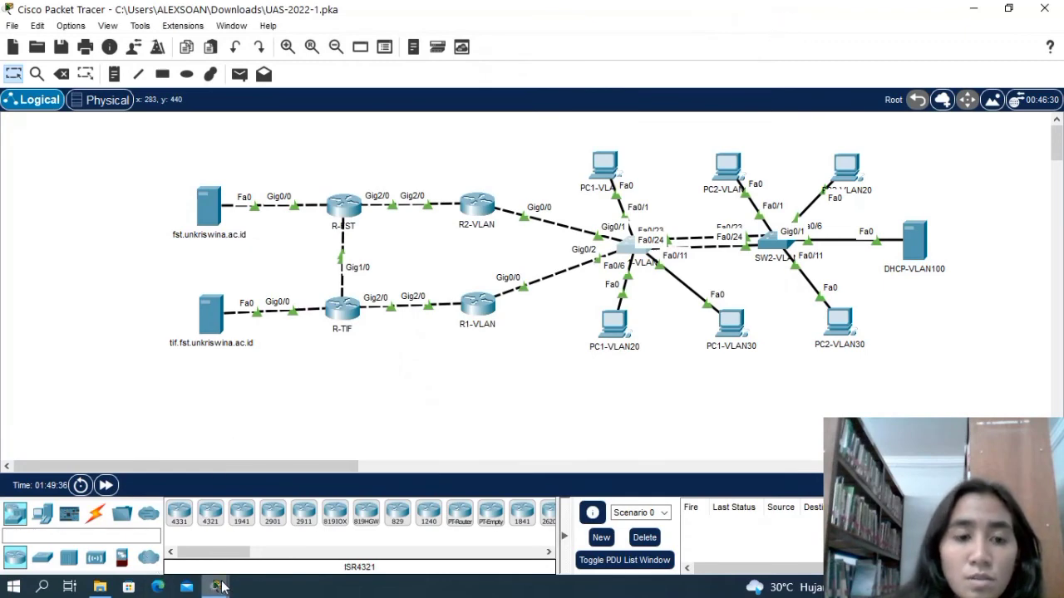
# Review the EtherChannel task, the switch VLAN table and the router interface table in the PT Activity instructions.
pyautogui.moveTo(218, 586)
pyautogui.click(350, 538)
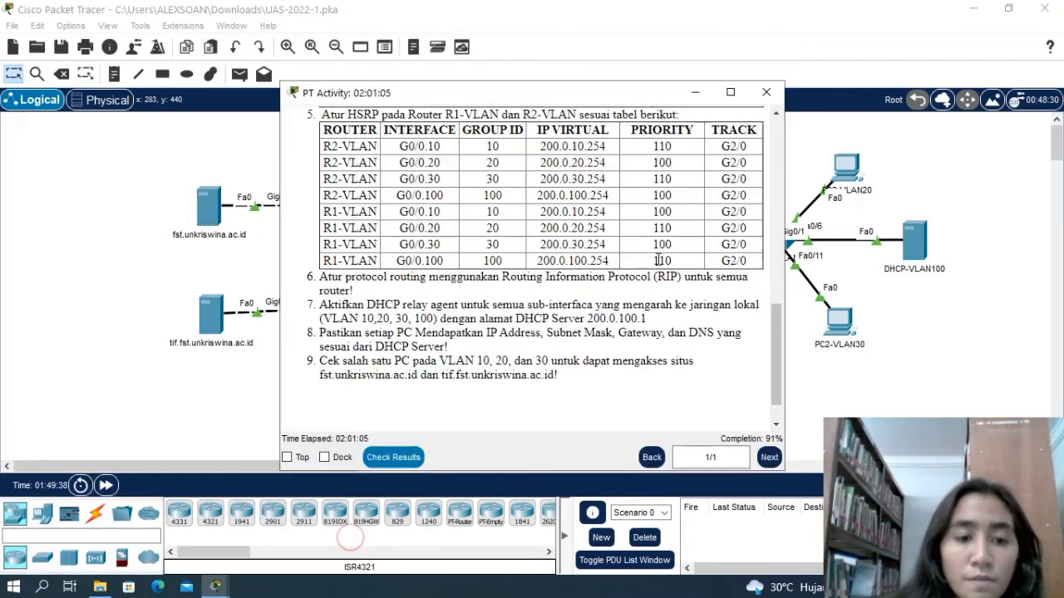
pyautogui.scroll(10, 625, 283)
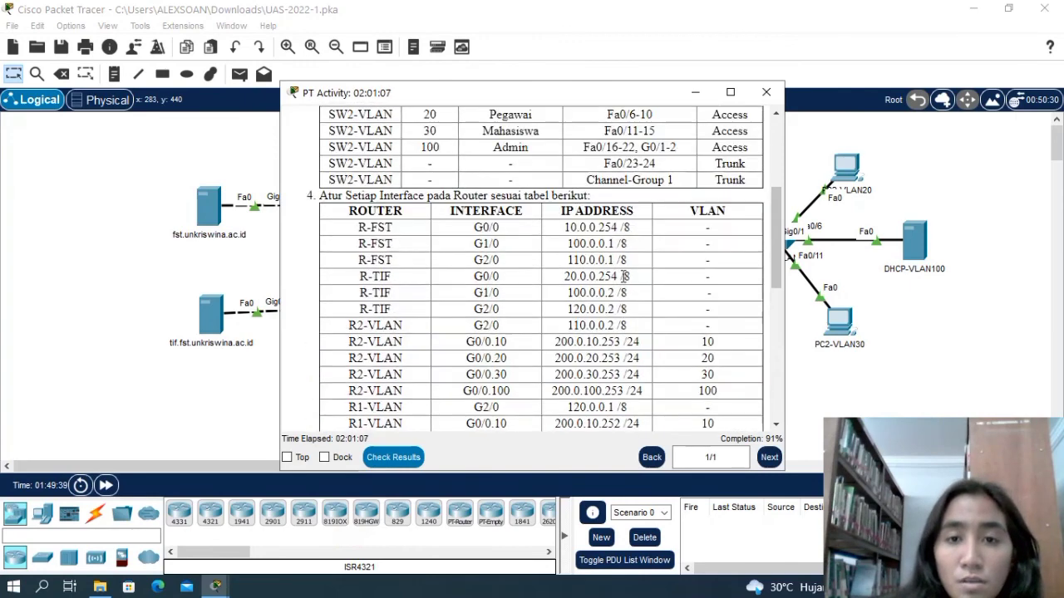
pyautogui.scroll(3, 625, 276)
pyautogui.scroll(1, 509, 146)
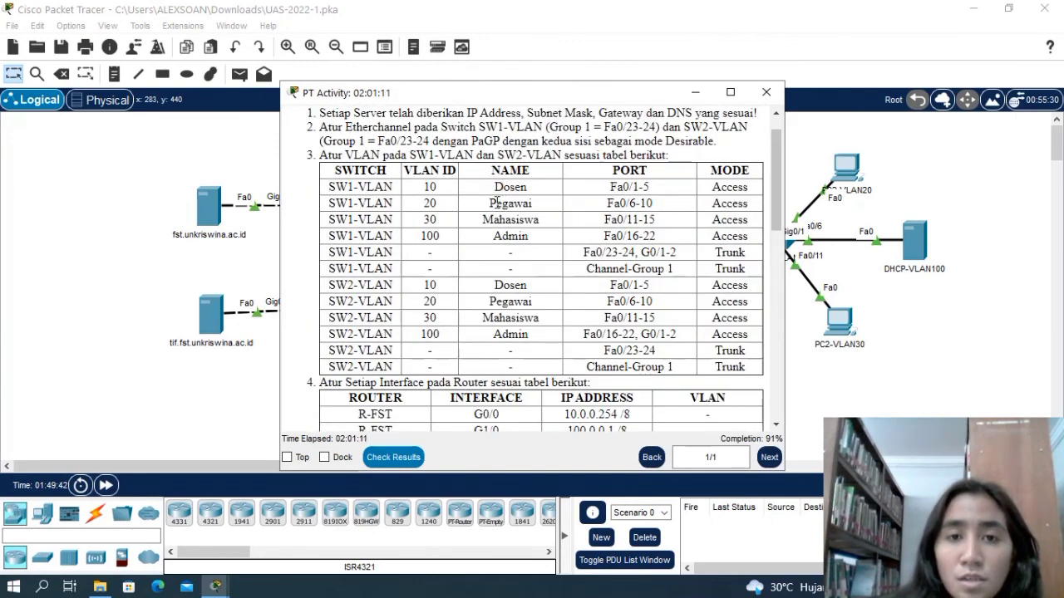
pyautogui.scroll(1, 519, 204)
pyautogui.scroll(-6, 521, 241)
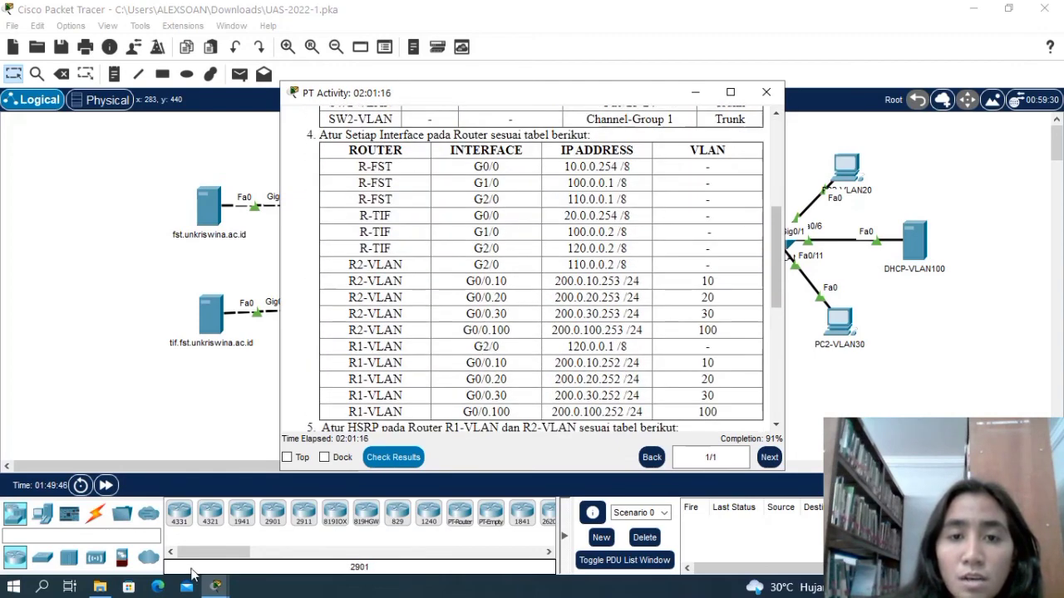
# Check the VLAN commands in the CLI of SW1-VLAN, close the switch's window and return to the PT Activity instructions.
pyautogui.click(217, 575)
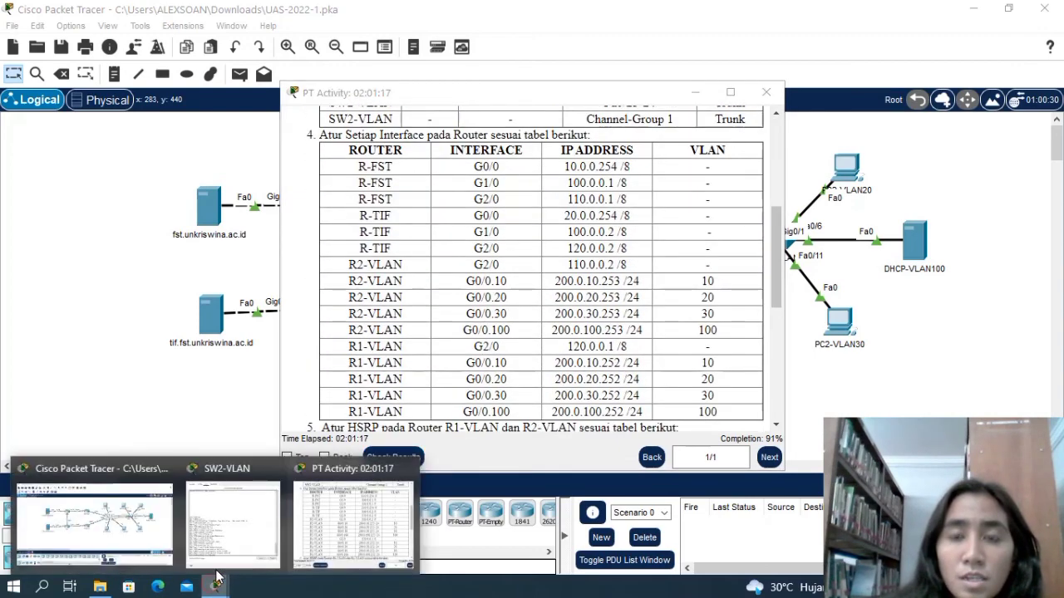
pyautogui.click(146, 522)
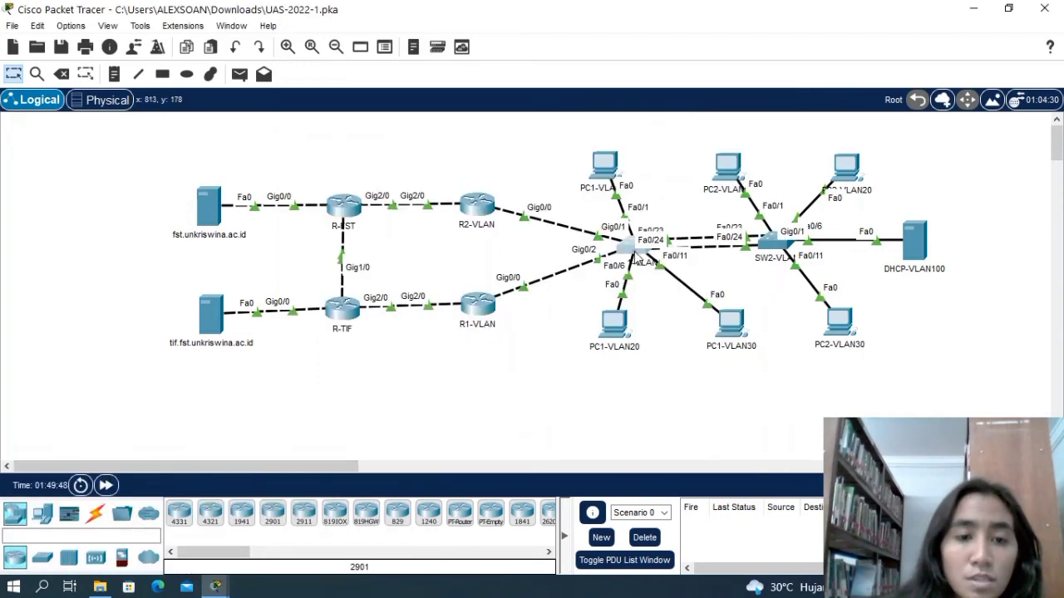
pyautogui.click(634, 251)
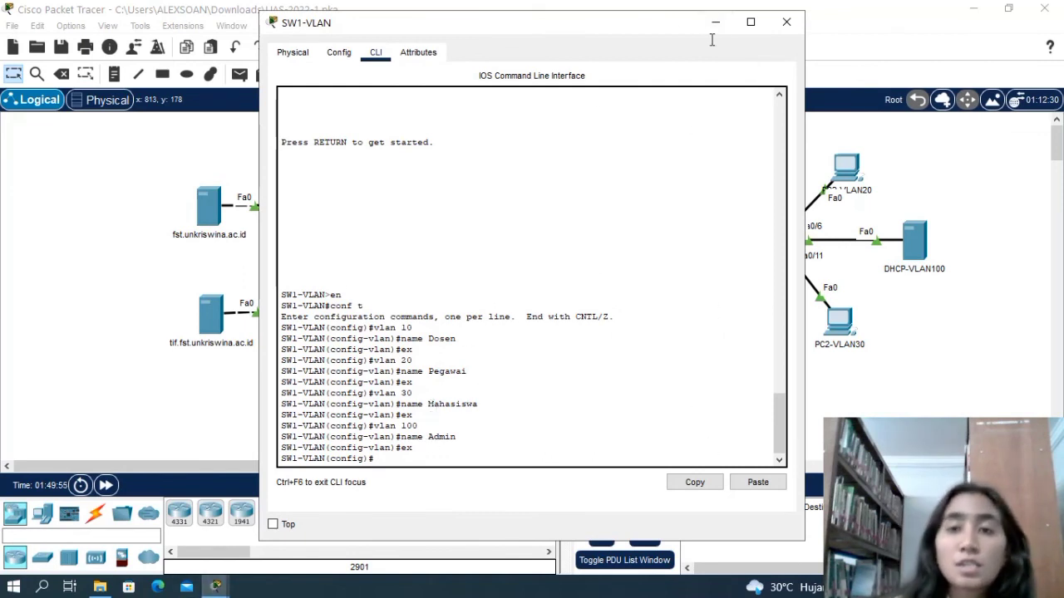
pyautogui.click(776, 27)
pyautogui.moveTo(216, 587)
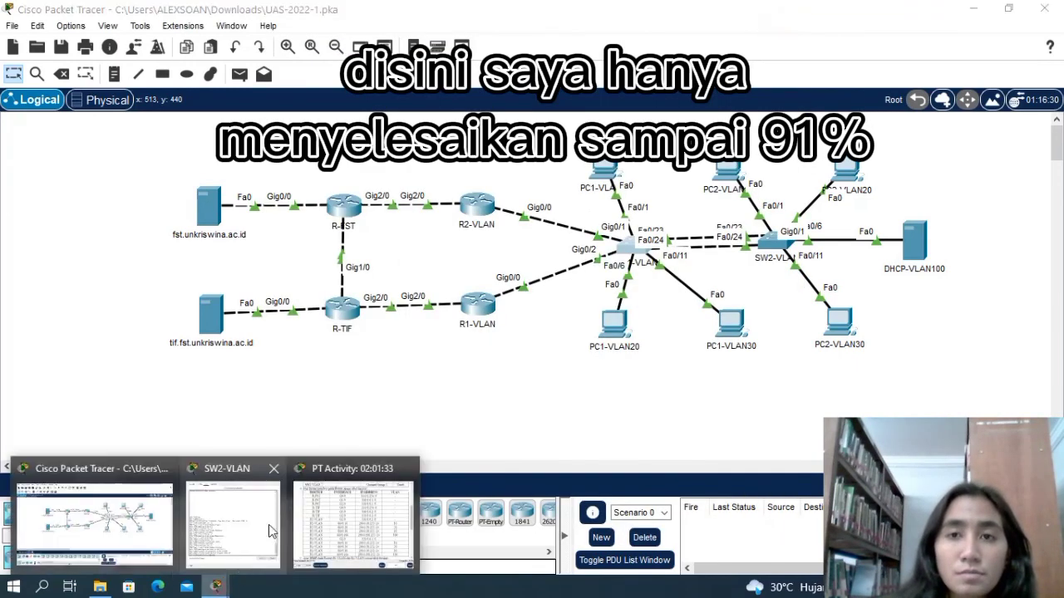
pyautogui.click(326, 538)
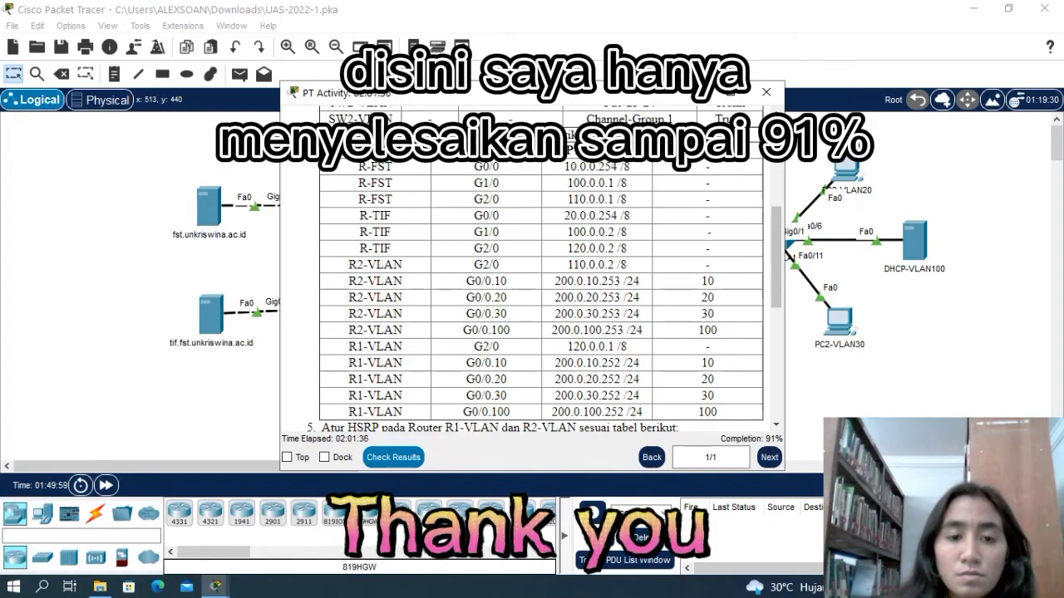